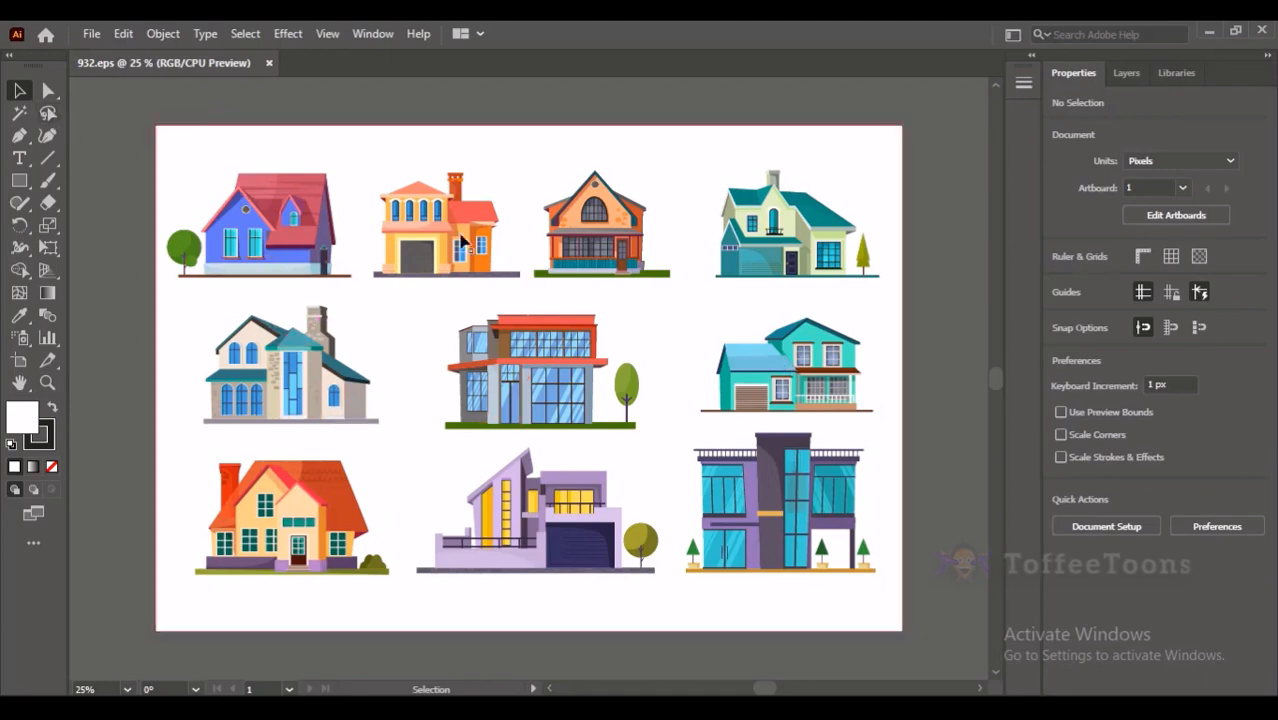
key("ctrl+minus")
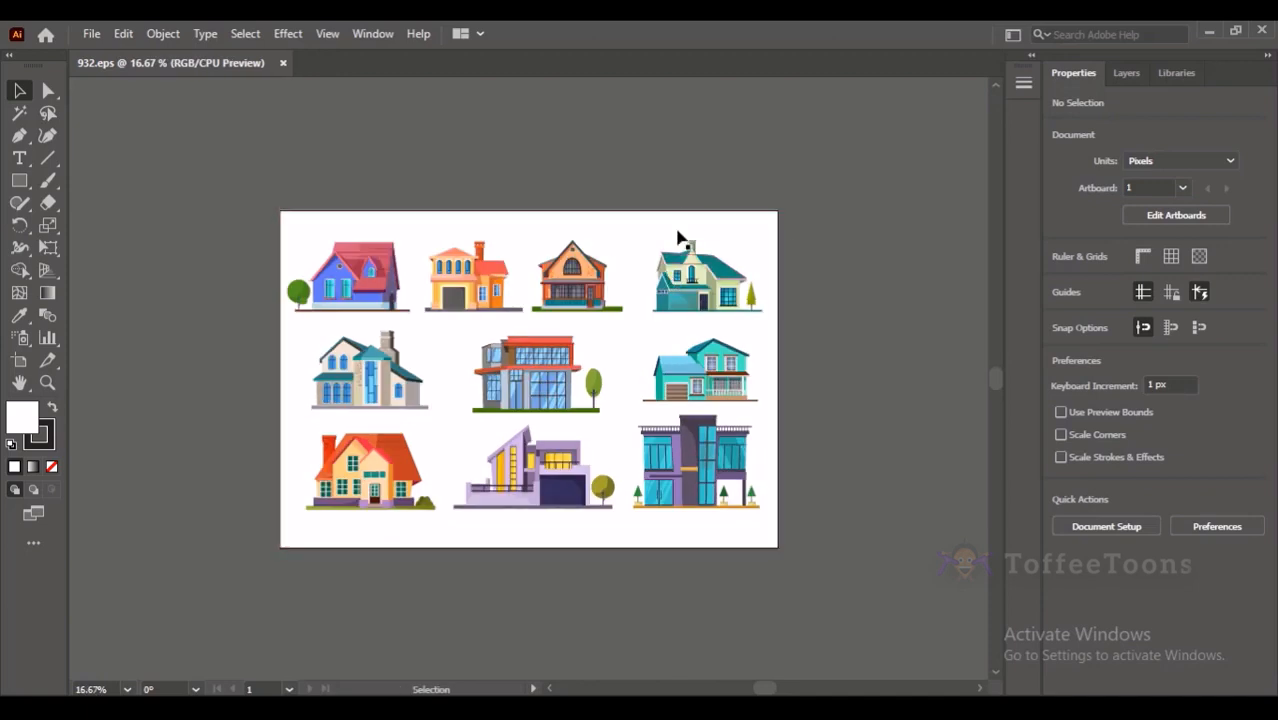
key("ctrl+0")
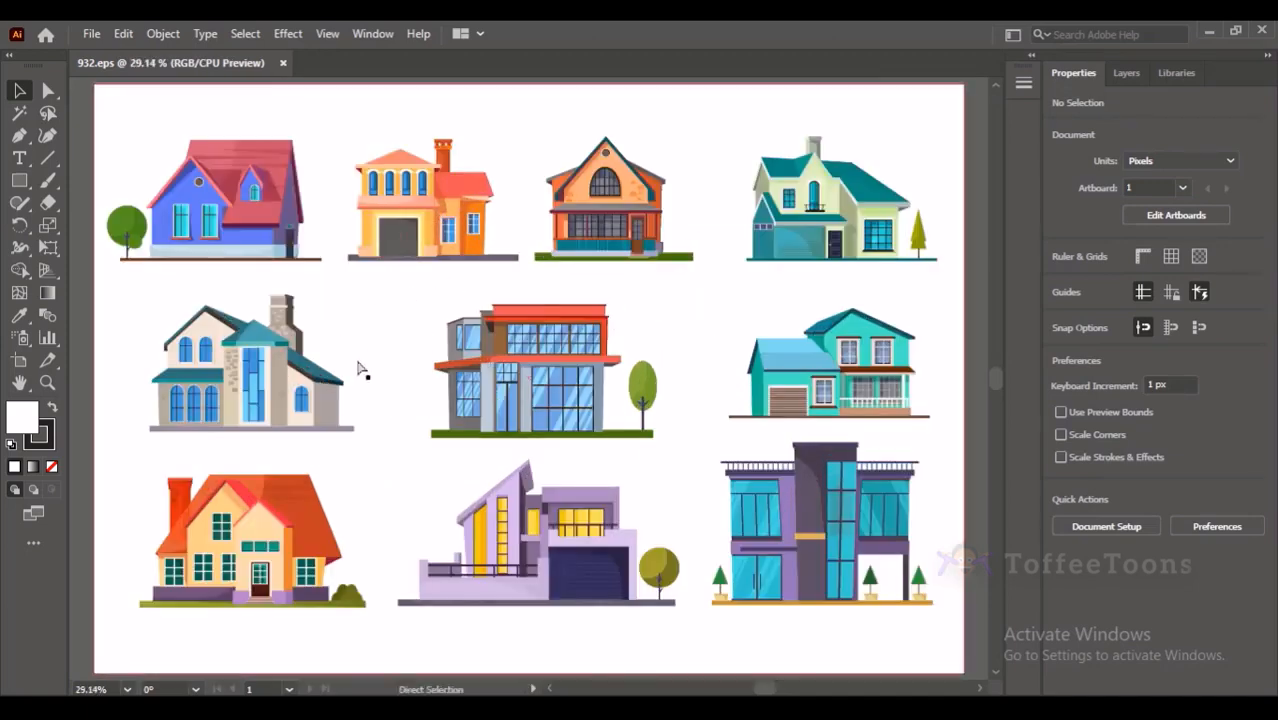
key("ctrl+minus")
key("ctrl+minus")
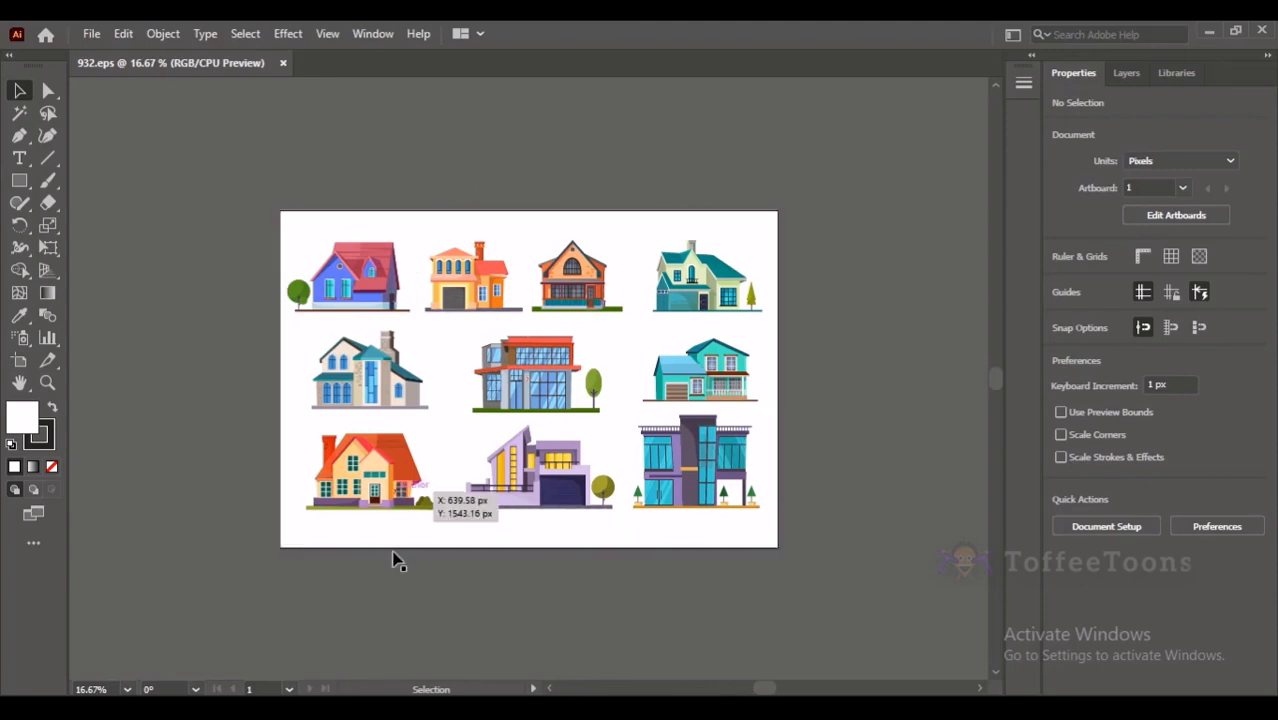
- Switch to the Google Meet call, admit the waiting participant, and return to Illustrator, dismissing the presenting notification
mouse_move(369, 694)
left_click(314, 622)
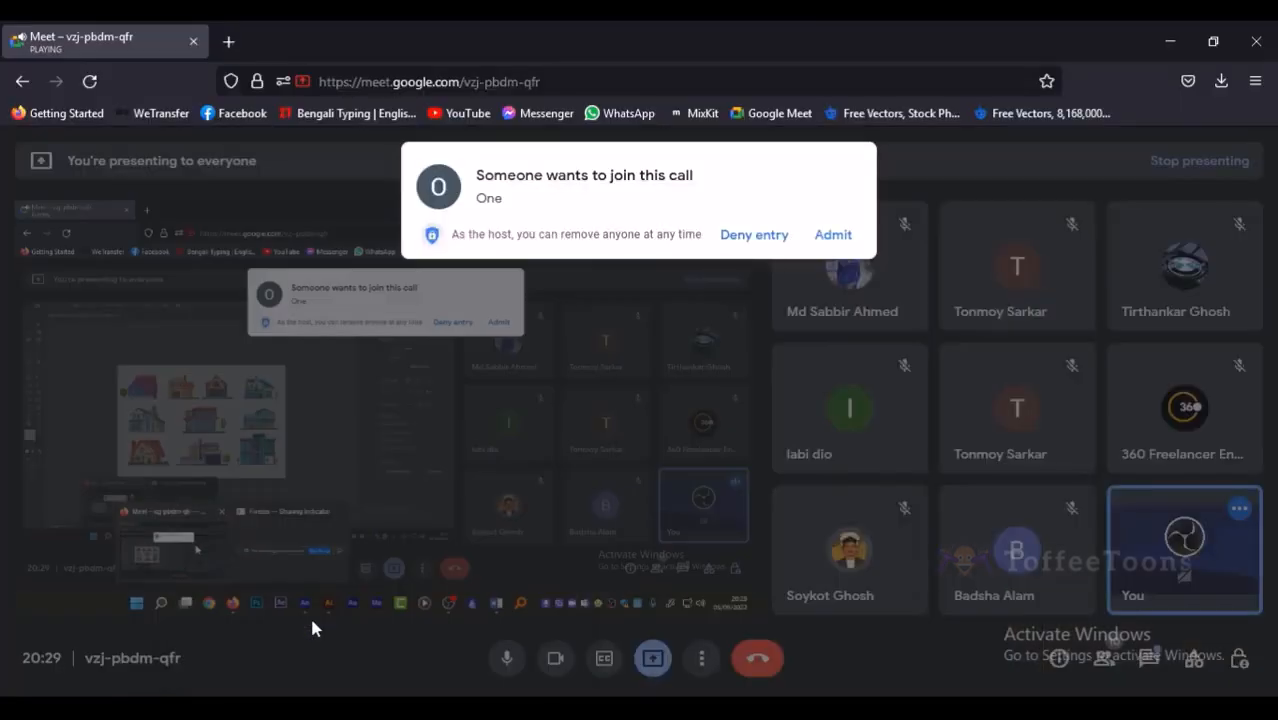
left_click(833, 231)
left_click(1168, 42)
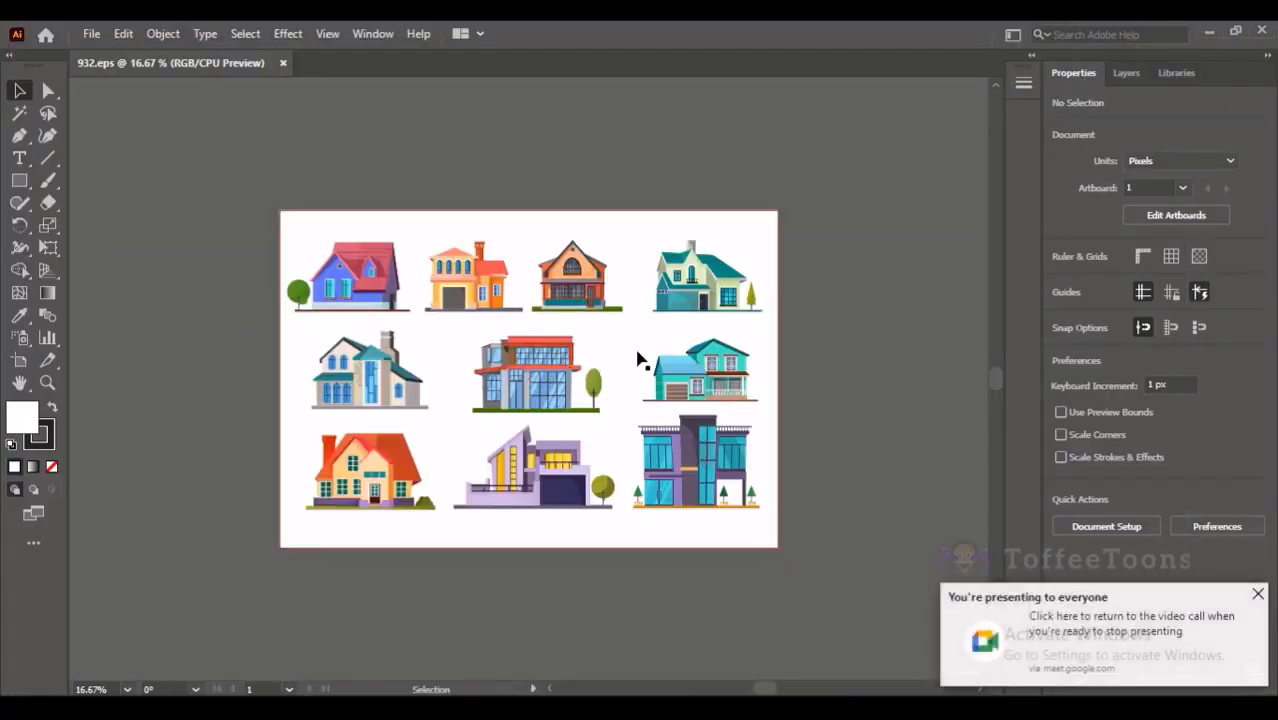
left_click(1257, 594)
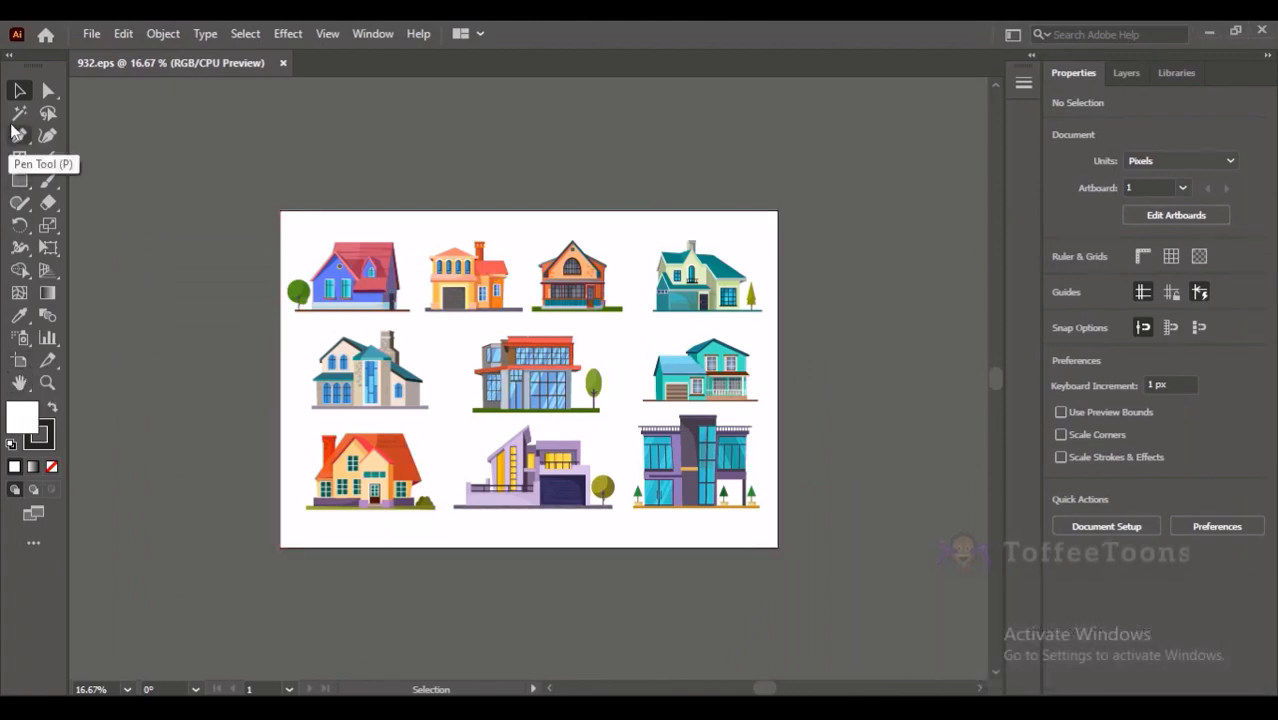
- Enlarge the artboard proportionally from its centre to about 4024 × 2723 px with the Artboard tool, leaving the artwork's size alone
left_click(21, 364)
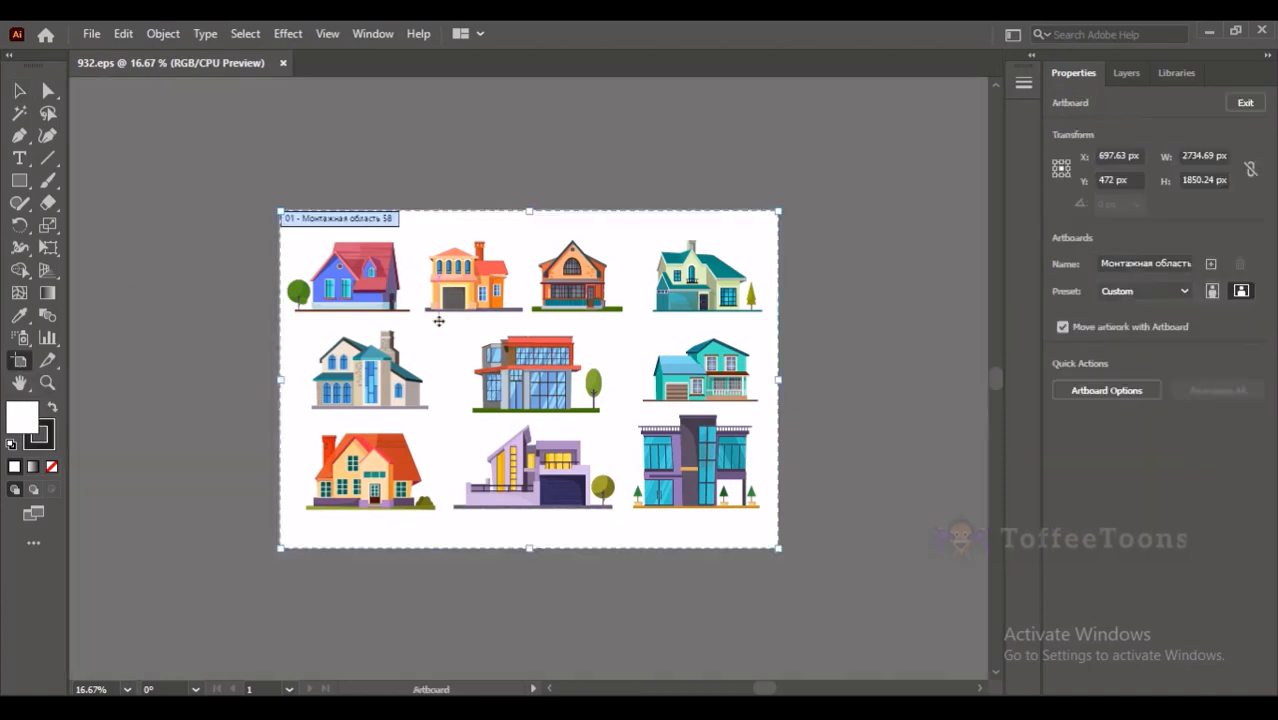
key("ctrl+minus")
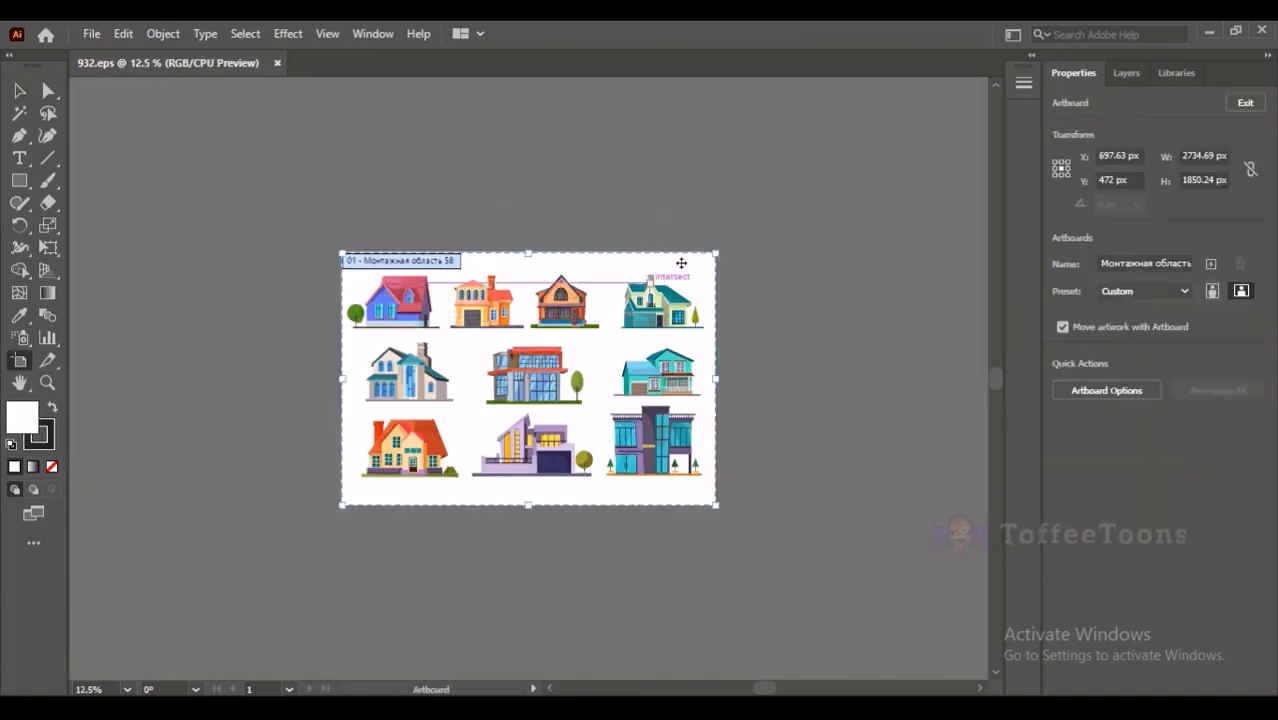
left_click_drag(715, 252, 766, 217)
key("ctrl+z")
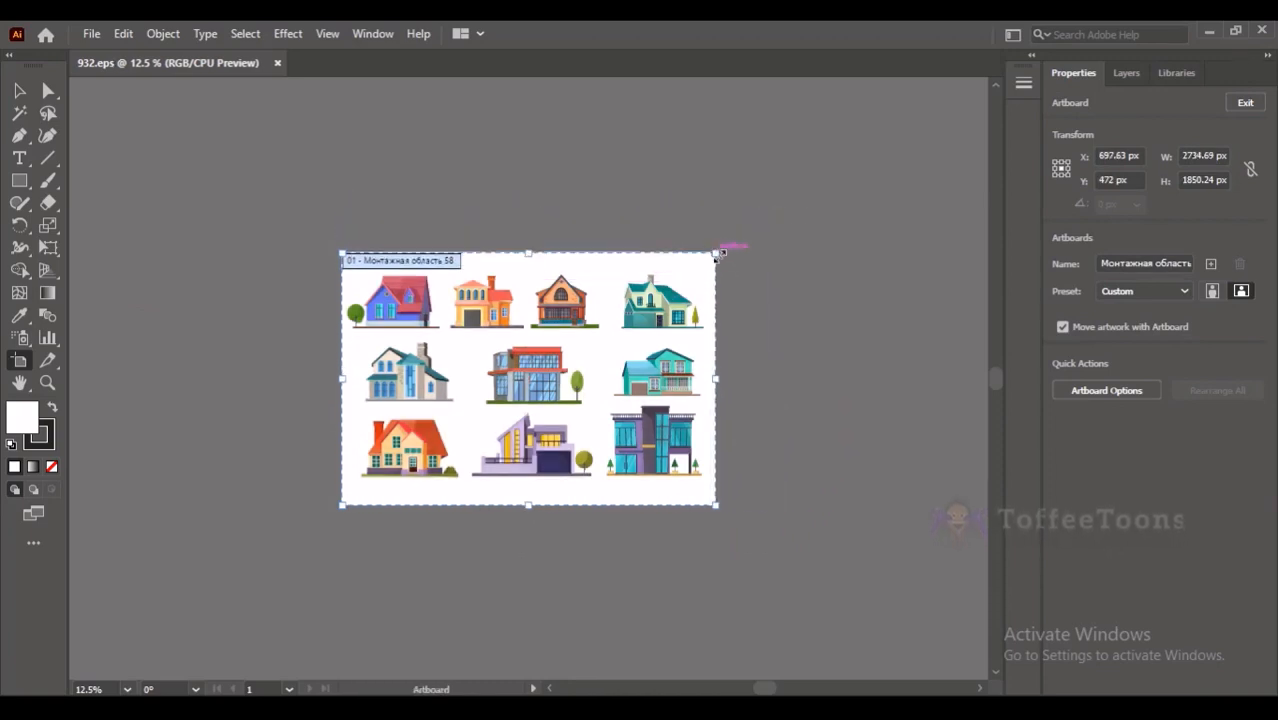
left_click_drag(716, 254, 795, 197)
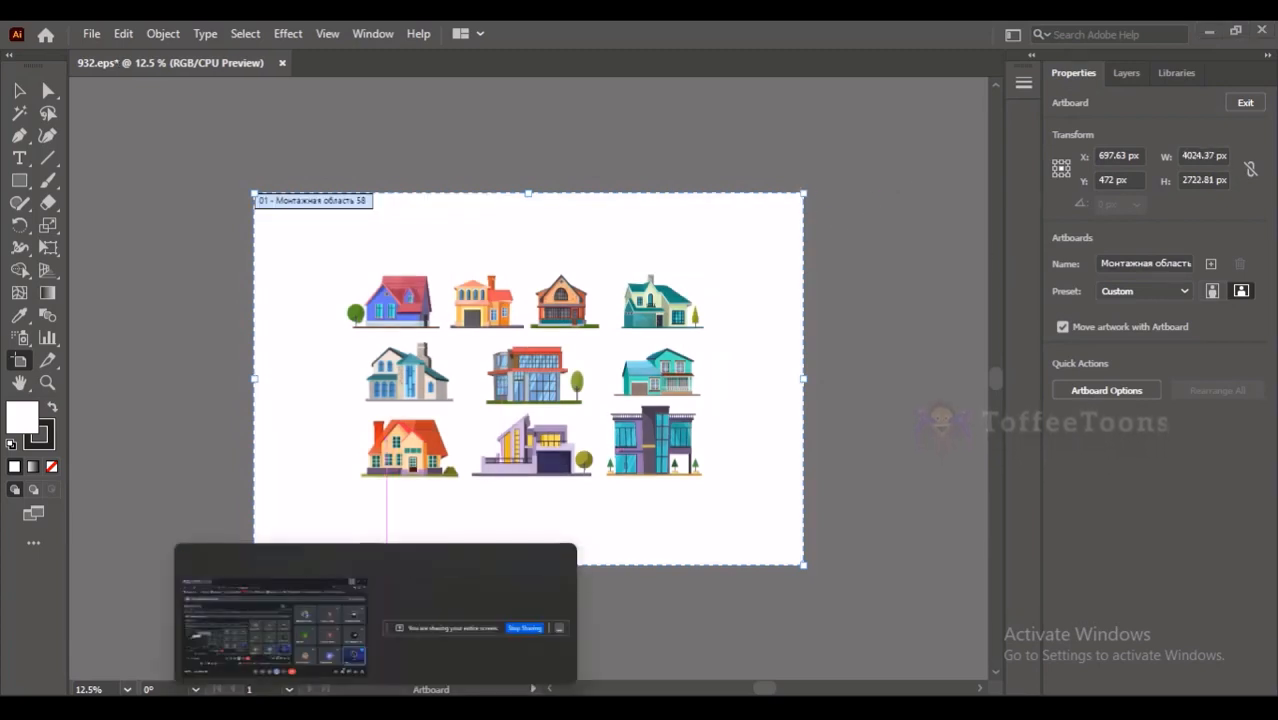
- Switch to the Google Meet call to admit another waiting participant, and return to the Illustrator document
left_click(363, 607)
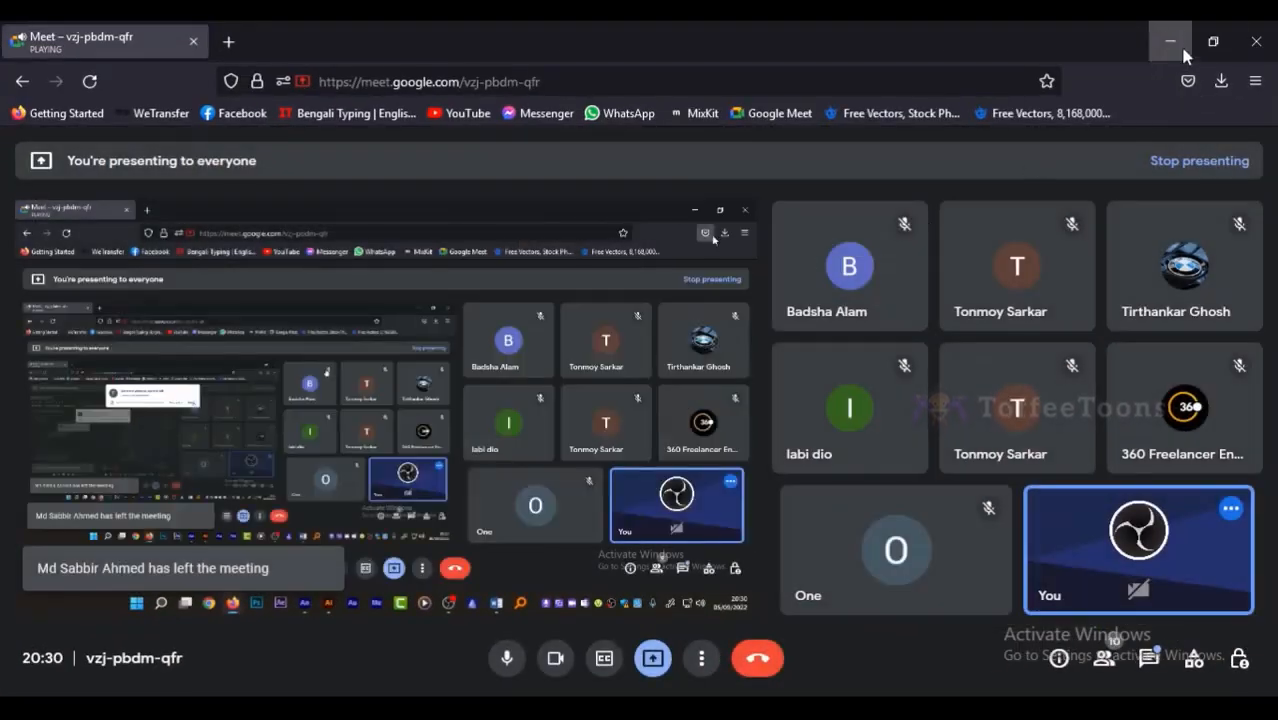
left_click(1183, 50)
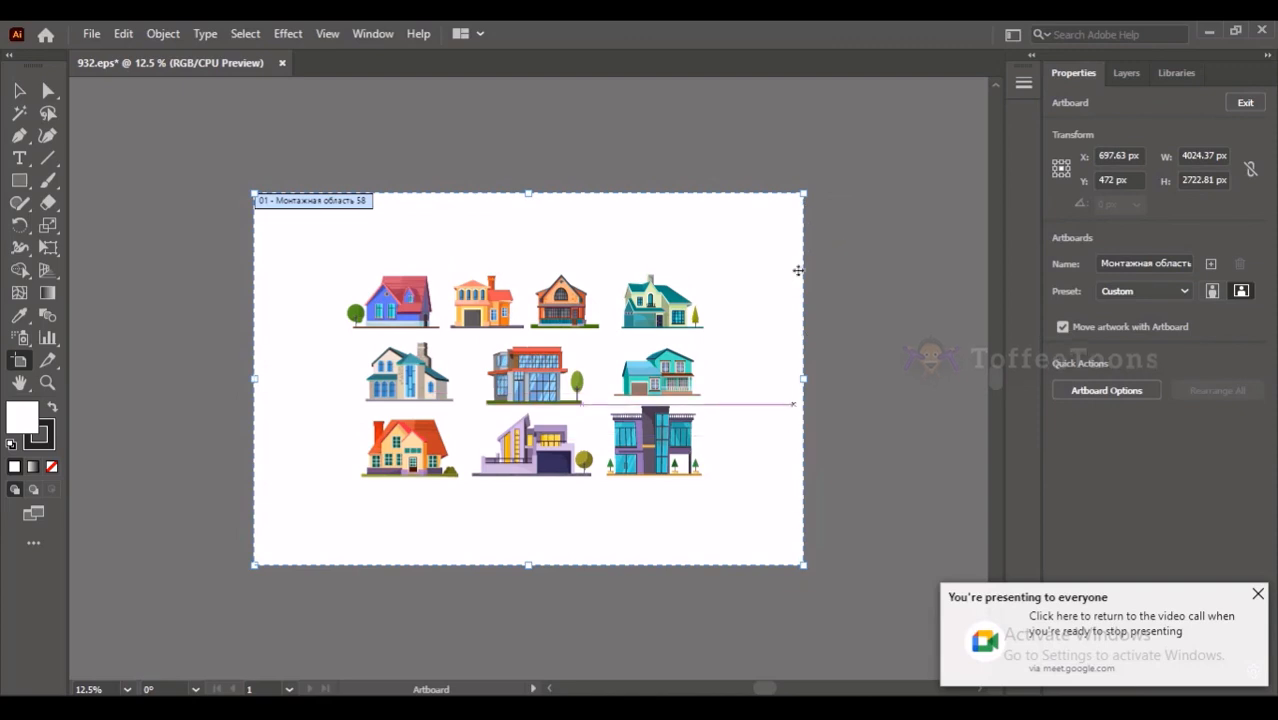
- Enlarge the artboard further from its centre to about 6109 × 4133 px and leave artboard editing
left_click_drag(803, 193, 665, 315)
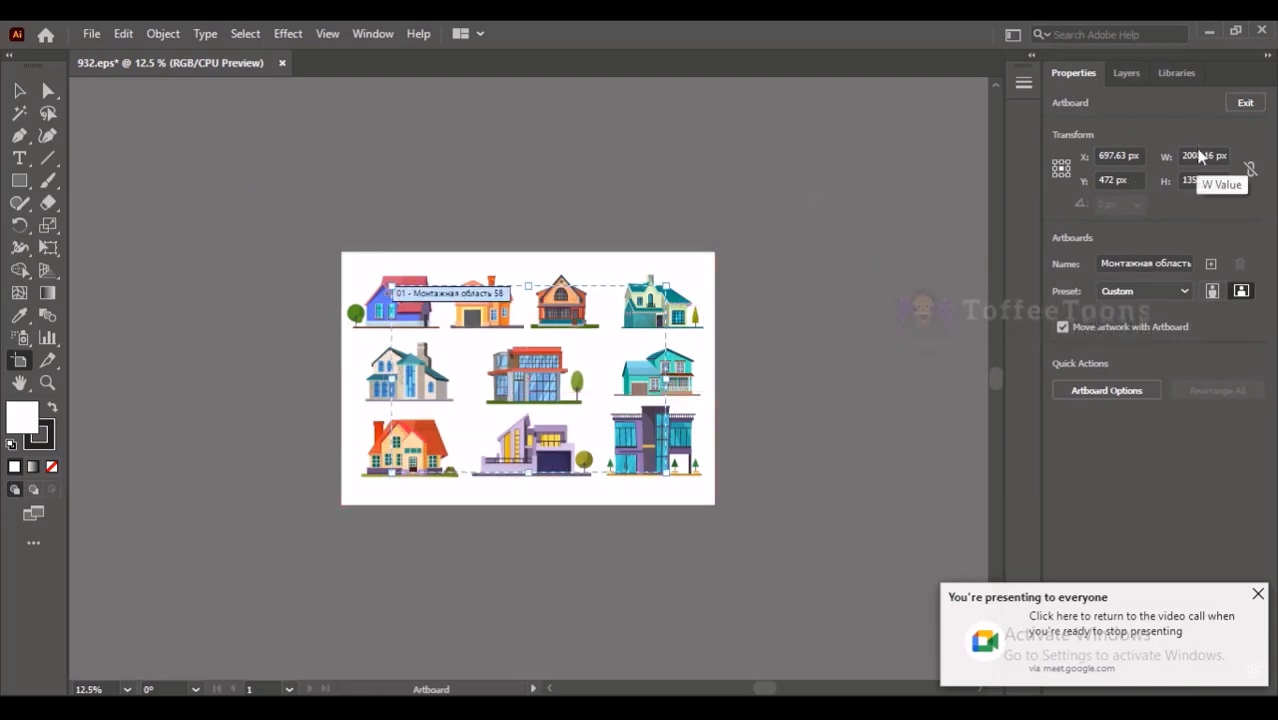
key("ctrl+z")
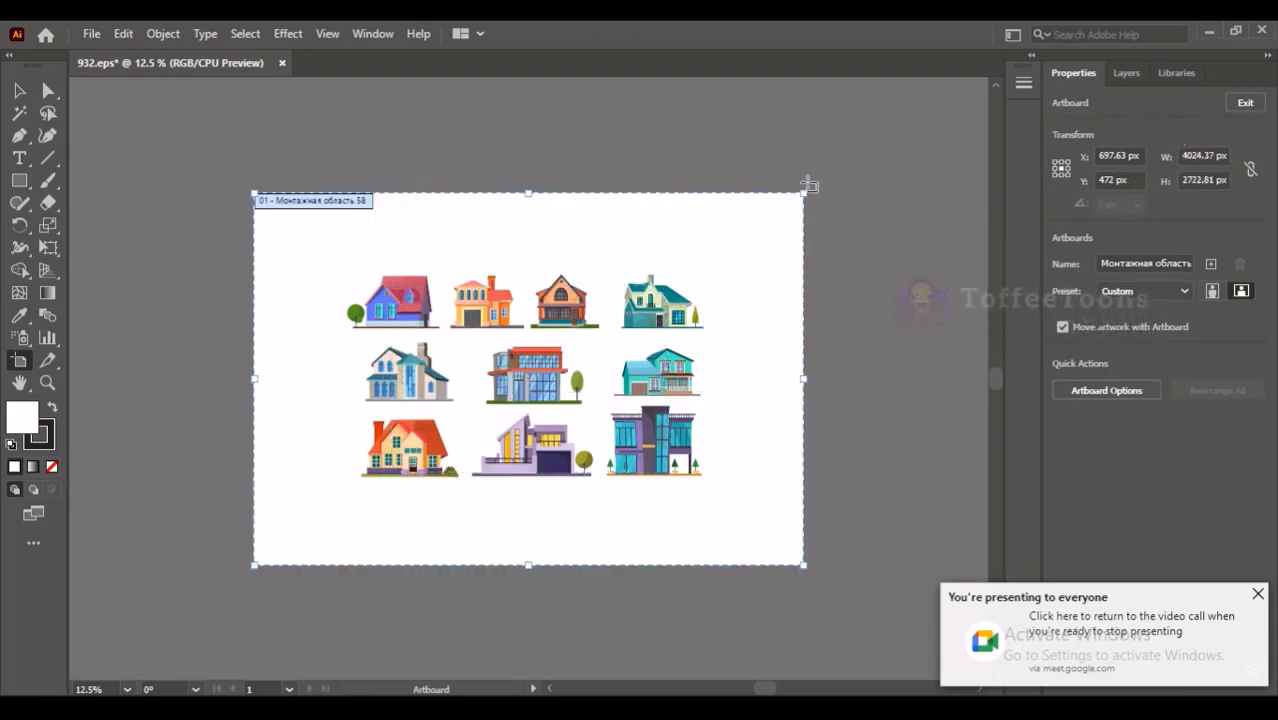
left_click_drag(804, 192, 942, 101)
key("ctrl+minus")
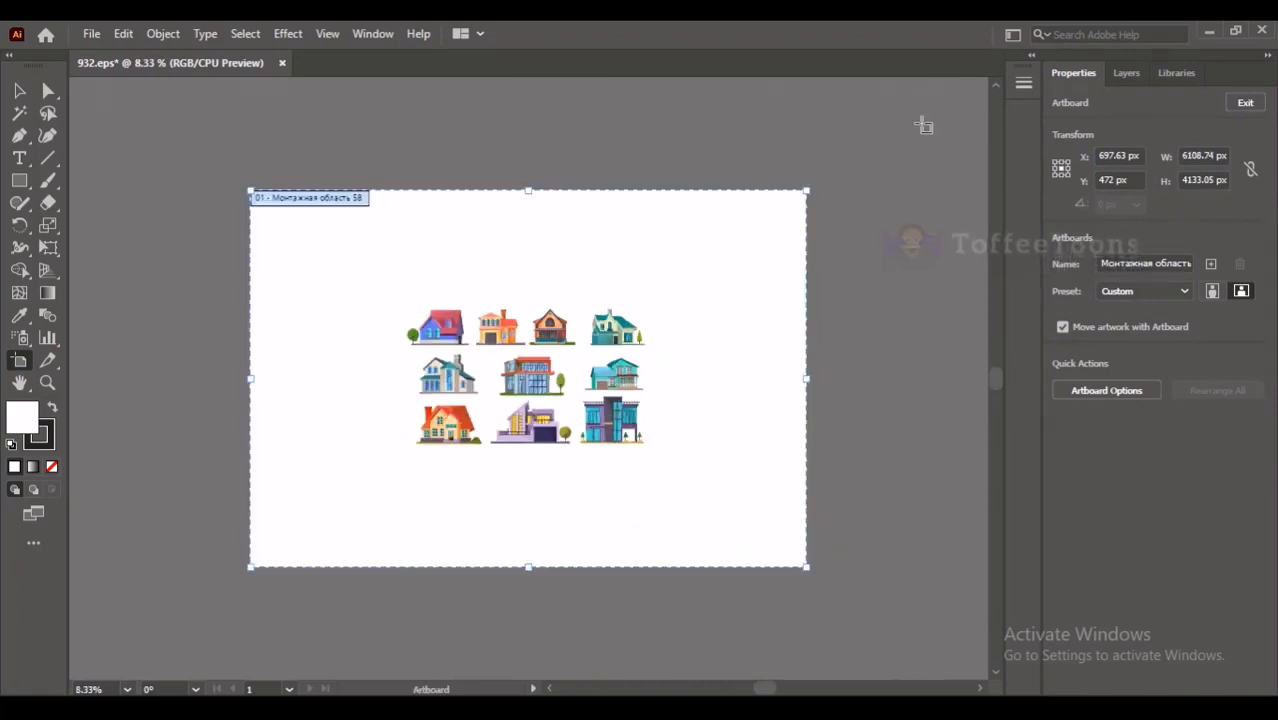
key("Escape")
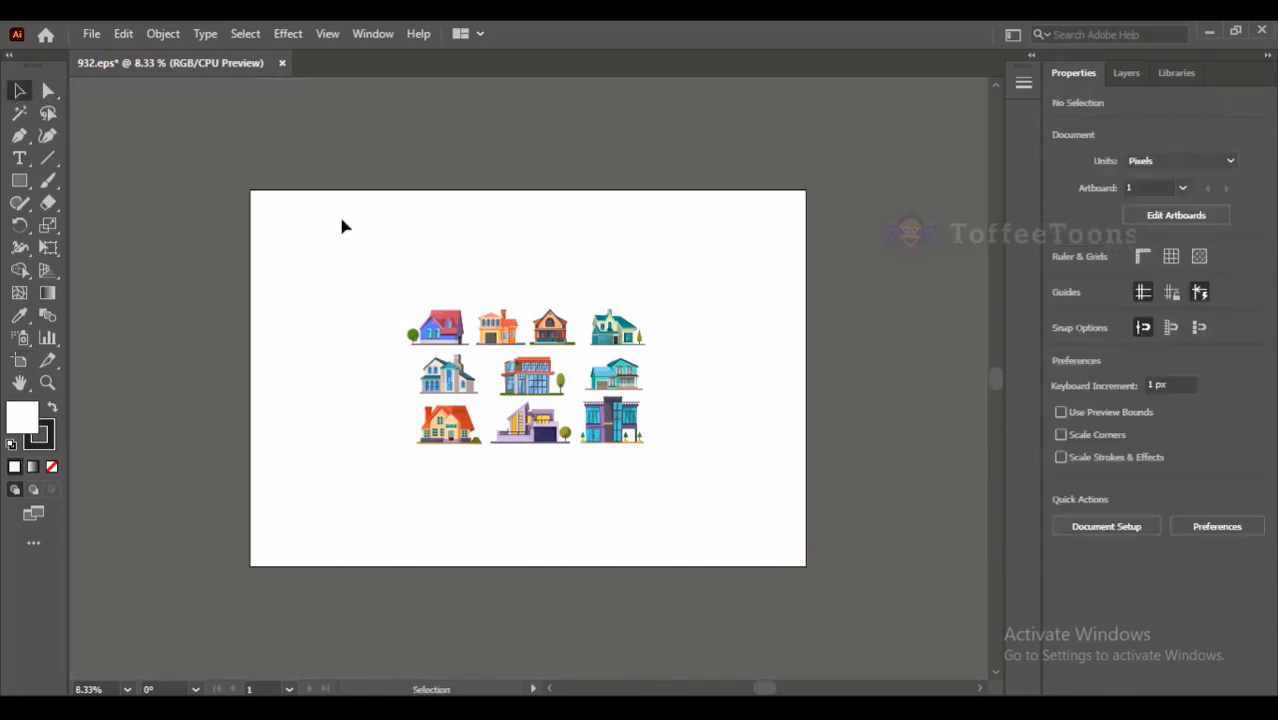
- Select all the house artwork with its background, scale it up proportionally to fill the enlarged artboard, and deselect it
left_click(615, 325)
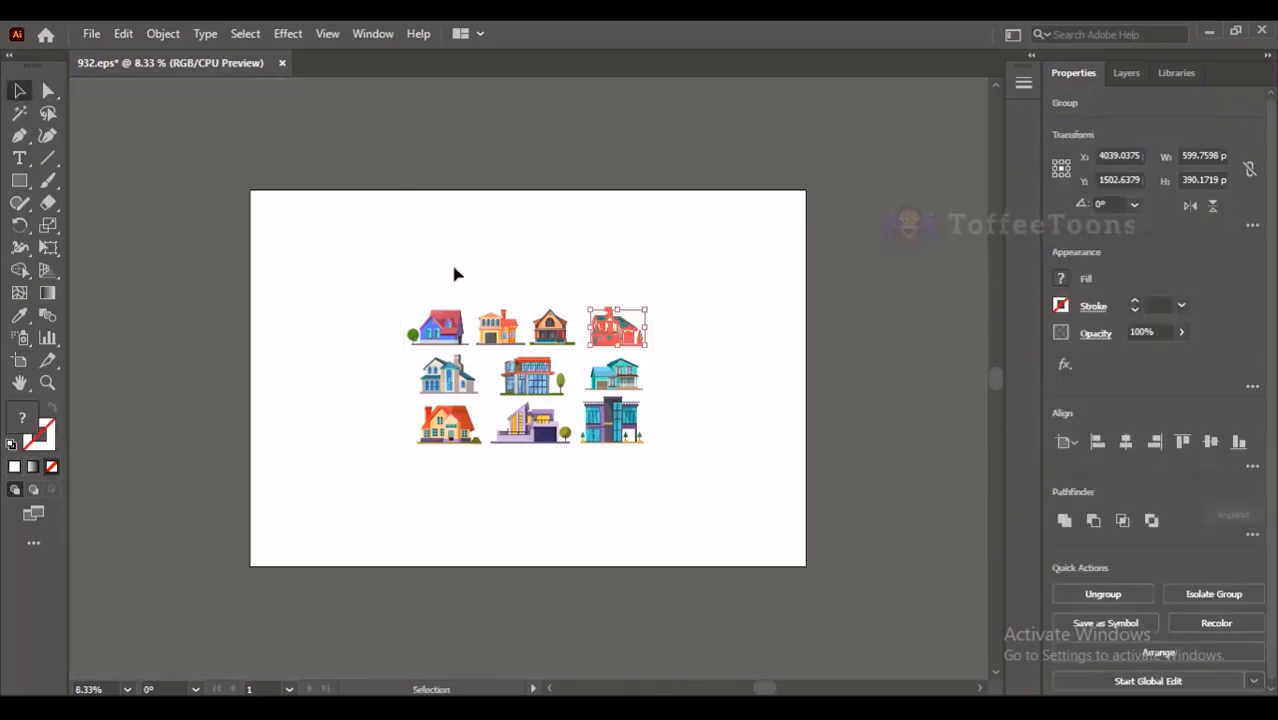
left_click_drag(425, 308, 707, 456)
left_click_drag(649, 287, 808, 196)
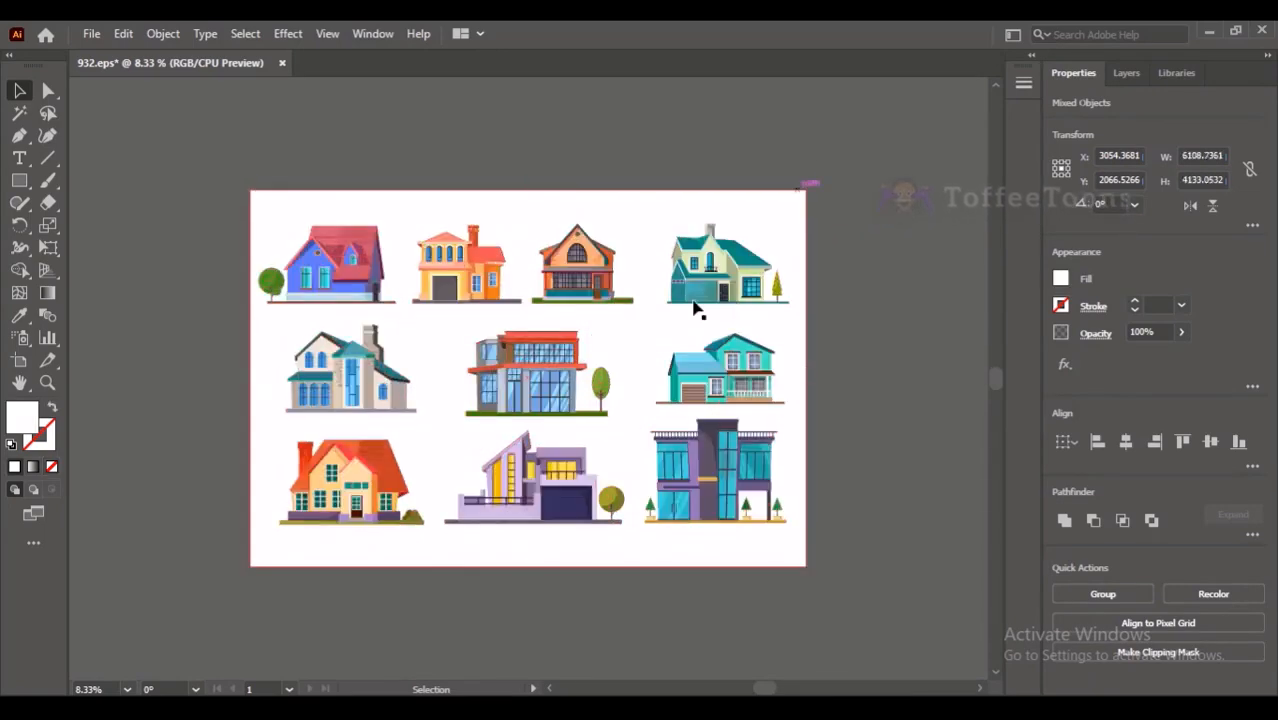
key("ctrl+shift+a")
scroll(676, 258, "up", 5)
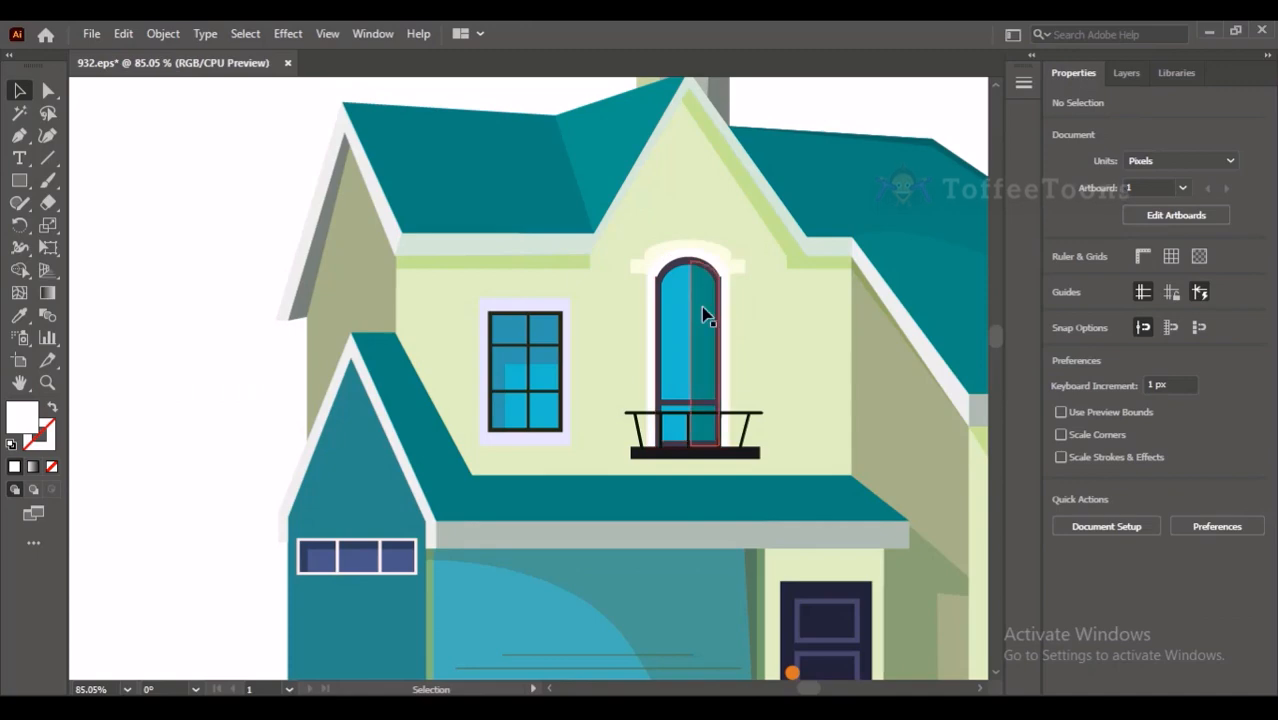
scroll(645, 360, "down", 4)
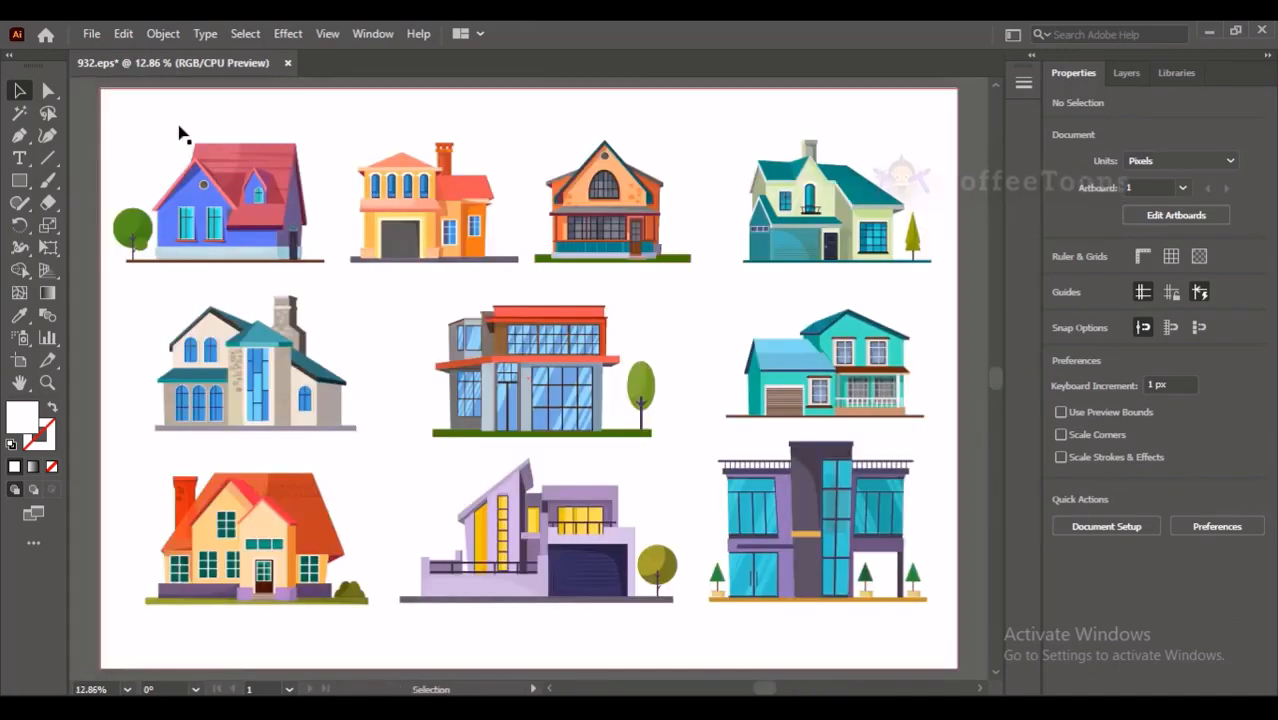
- Start exporting the artwork as a JPEG named 93223.jpg in the apartment-house-set folder
left_click(91, 36)
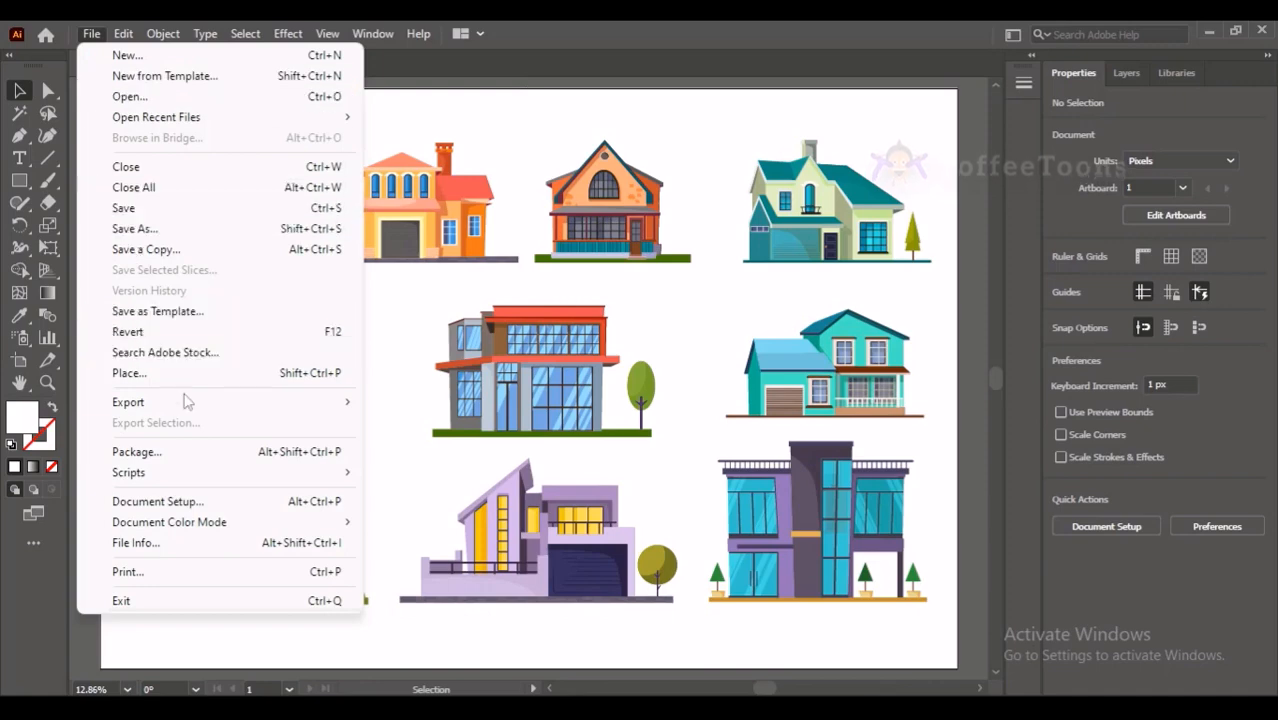
mouse_move(193, 411)
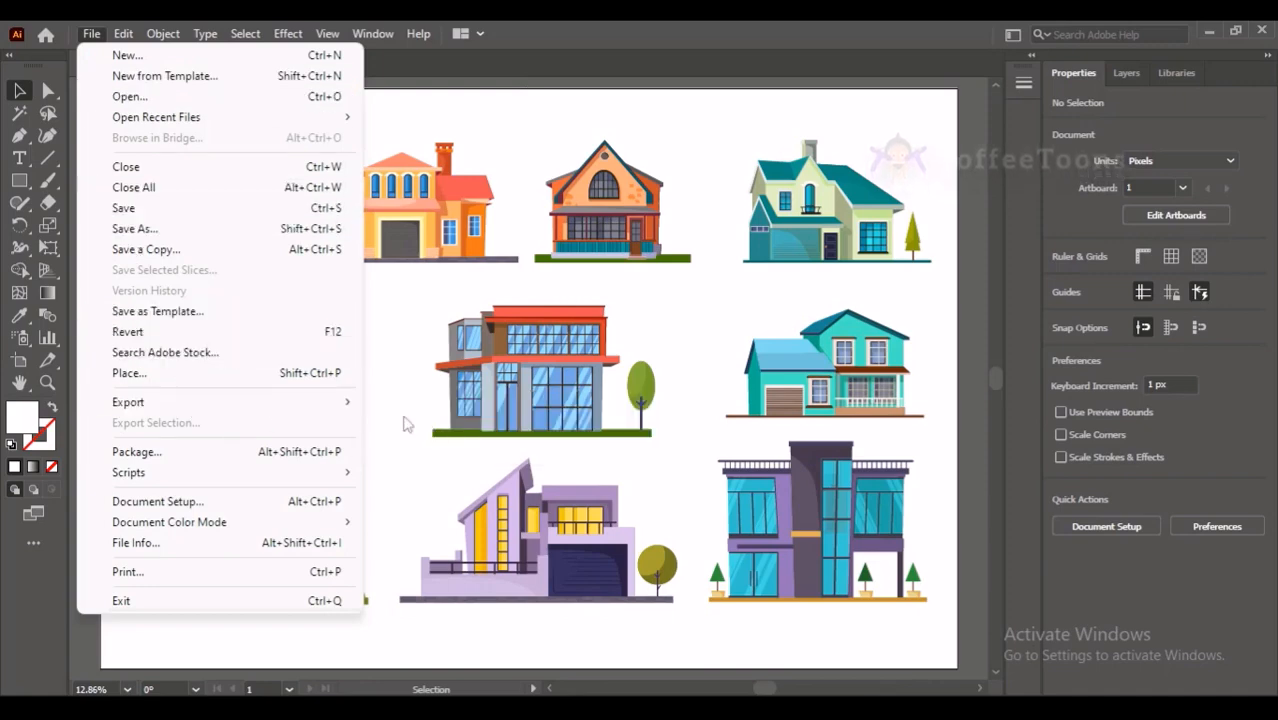
mouse_move(329, 408)
left_click(400, 424)
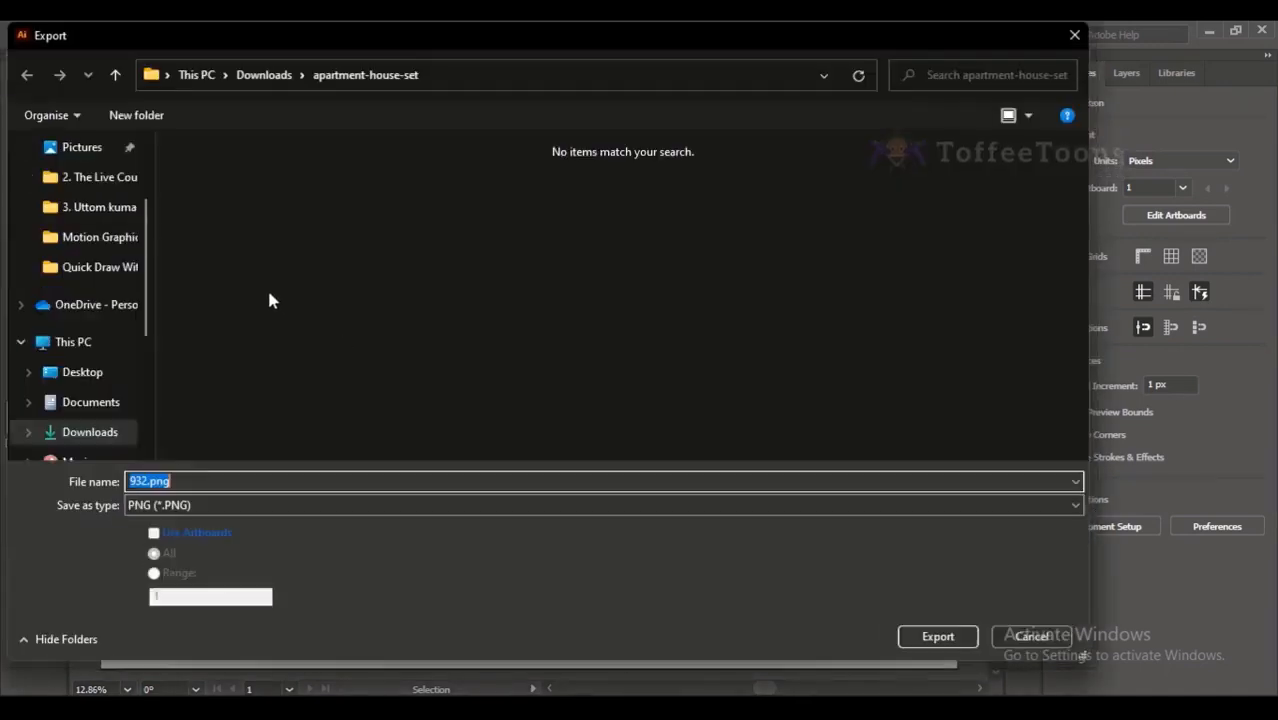
left_click(206, 500)
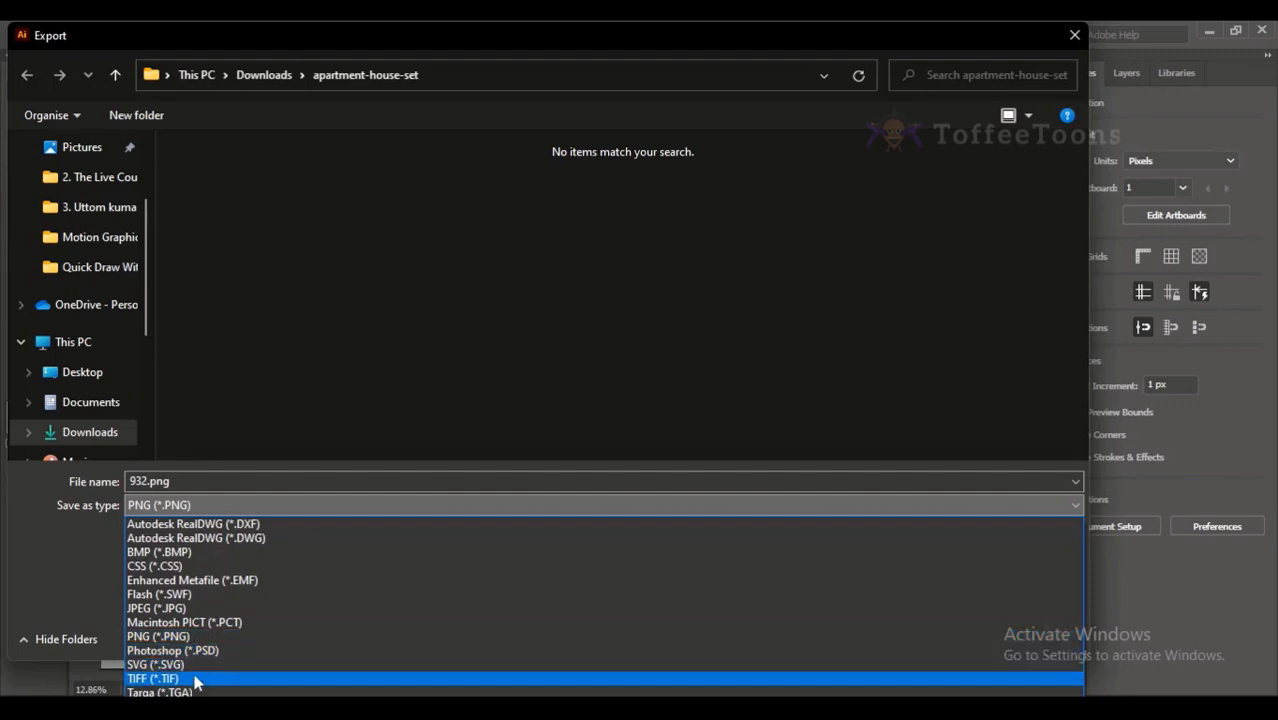
left_click(190, 608)
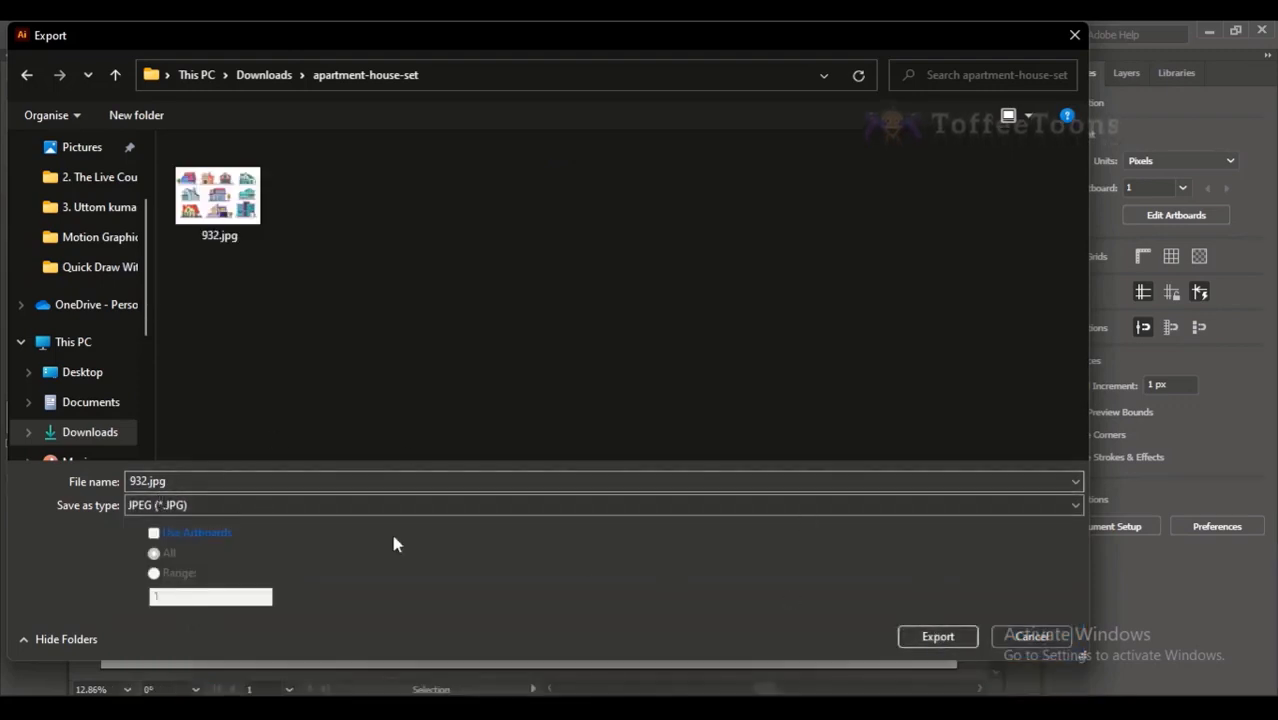
left_click(148, 481)
type("23")
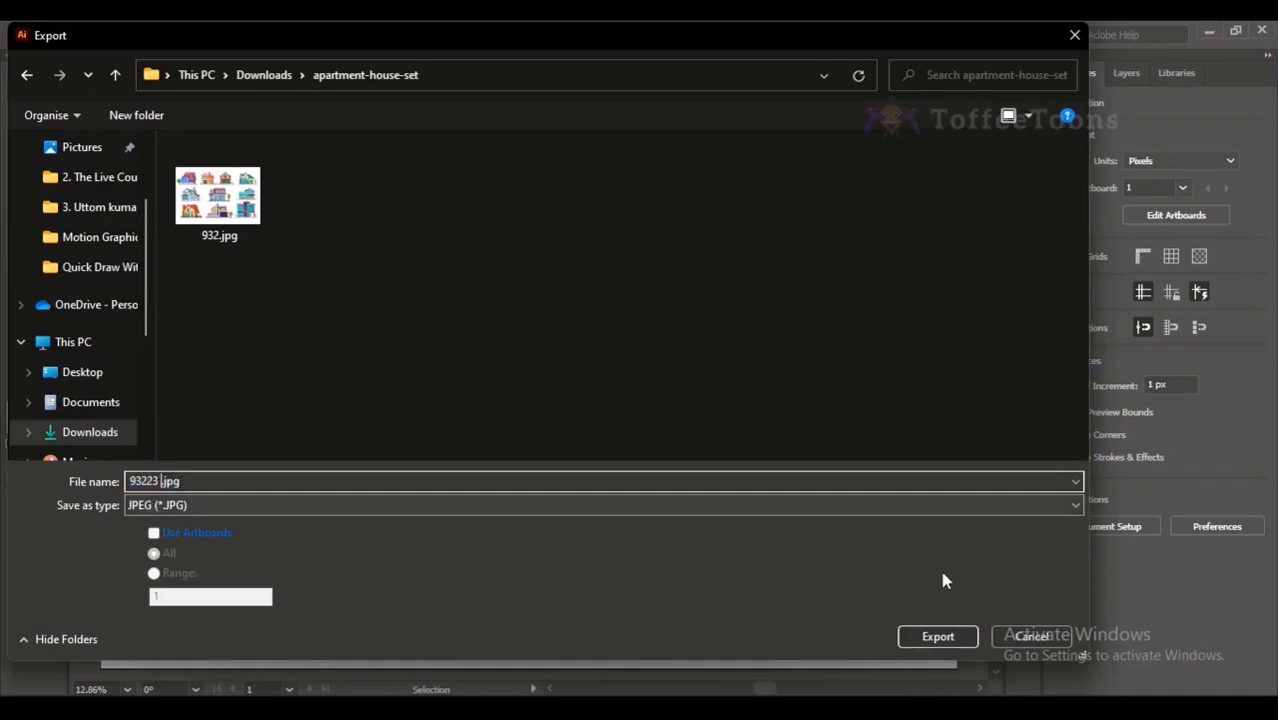
left_click(936, 634)
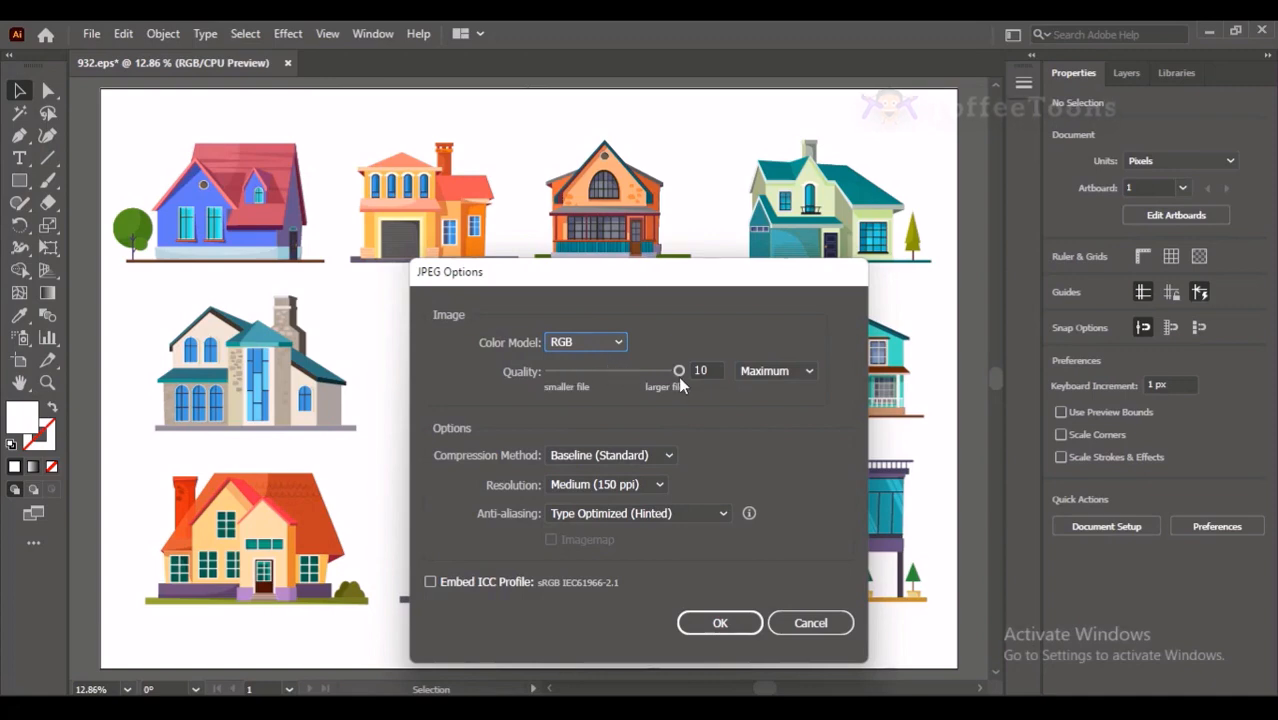
- Export the JPEG with the RGB color model, quality 10 (Maximum) and Screen (72 ppi) resolution
left_click(771, 371)
left_click(771, 371)
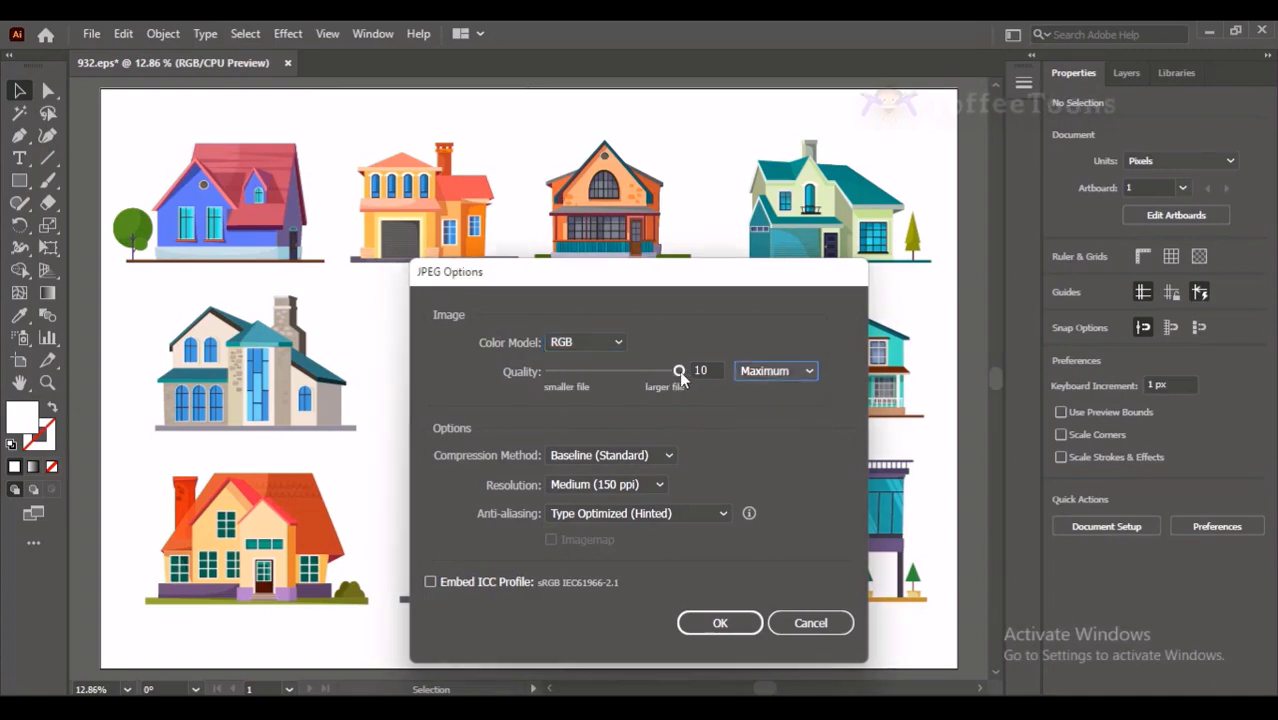
left_click_drag(680, 371, 609, 363)
left_click(603, 345)
left_click(572, 362)
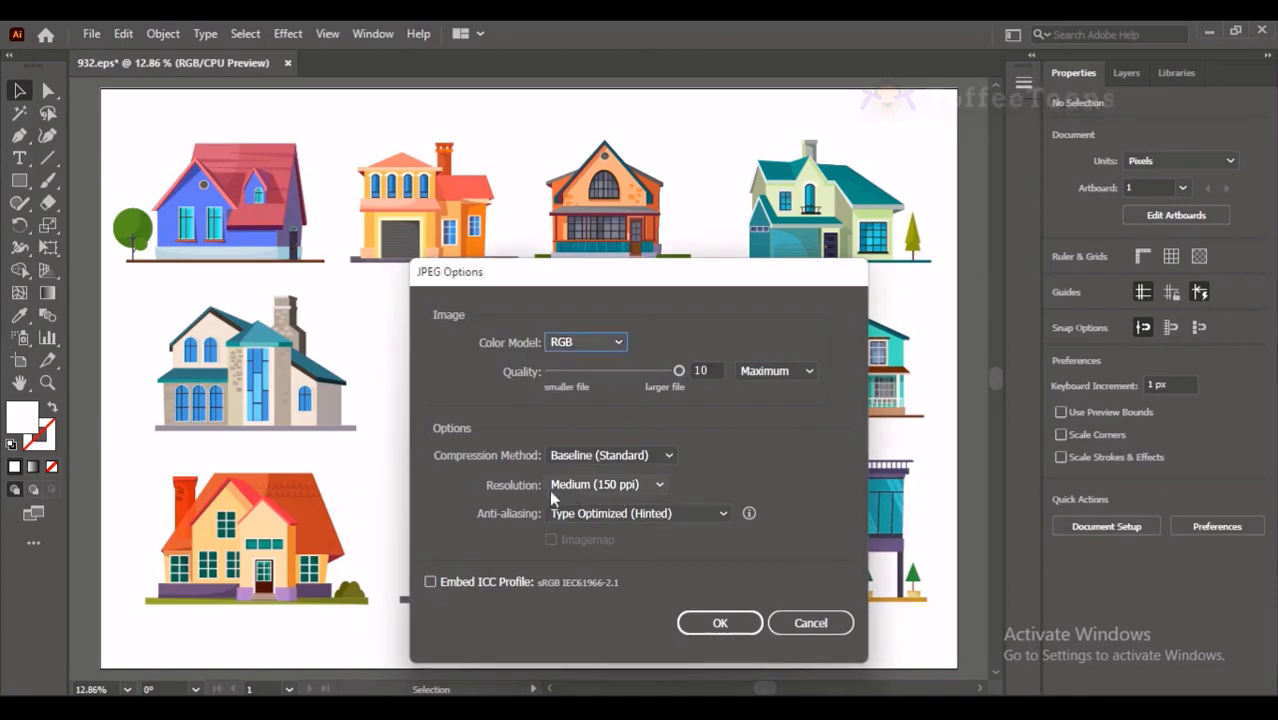
left_click(583, 488)
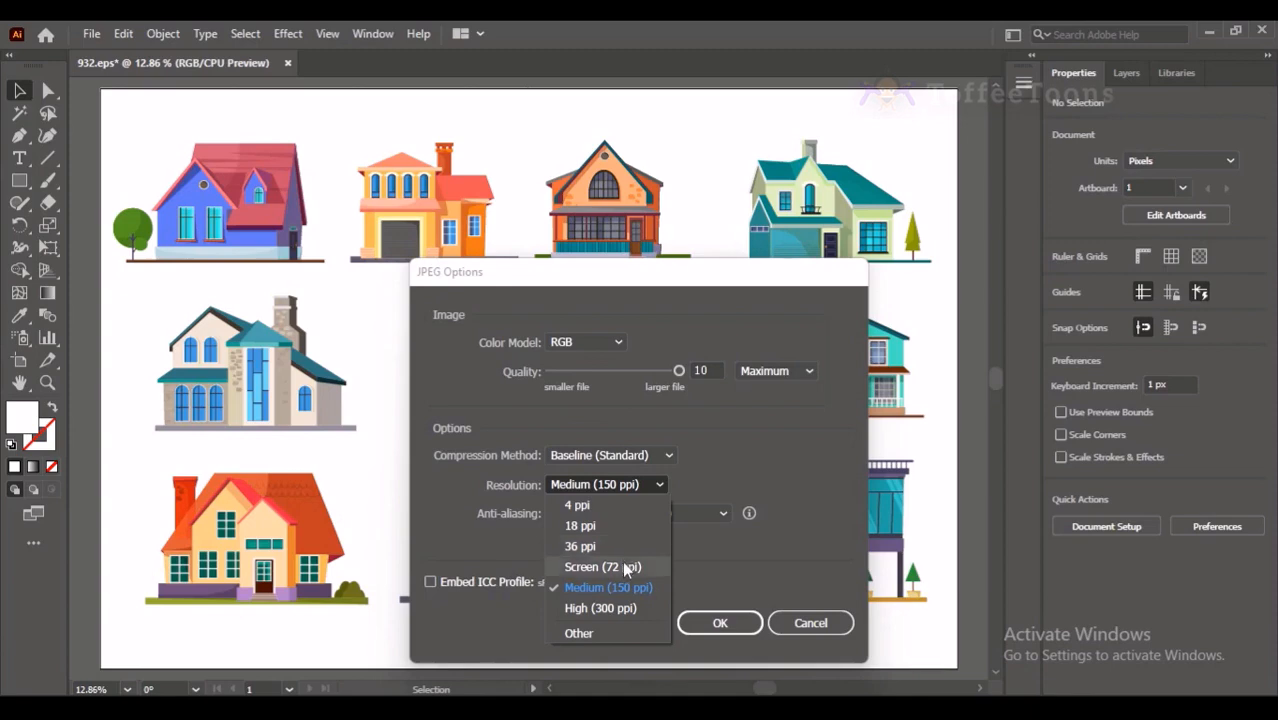
left_click(625, 568)
left_click(622, 487)
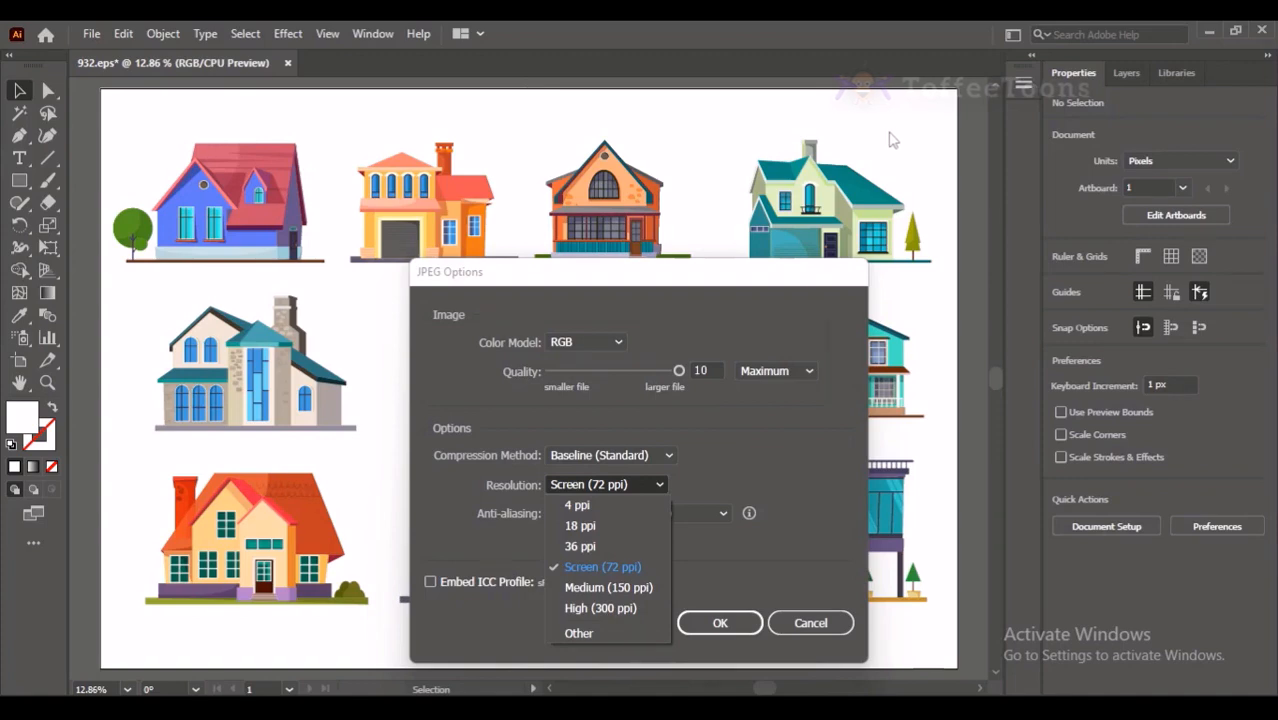
left_click(592, 569)
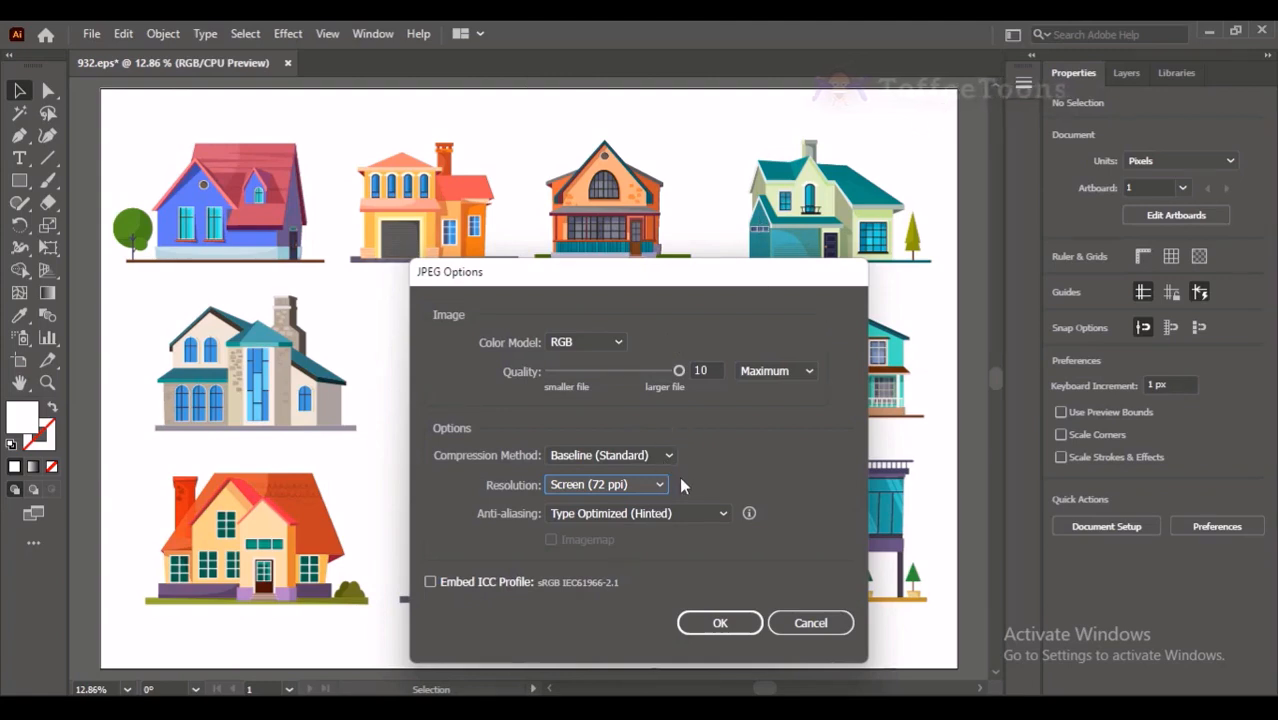
left_click(714, 623)
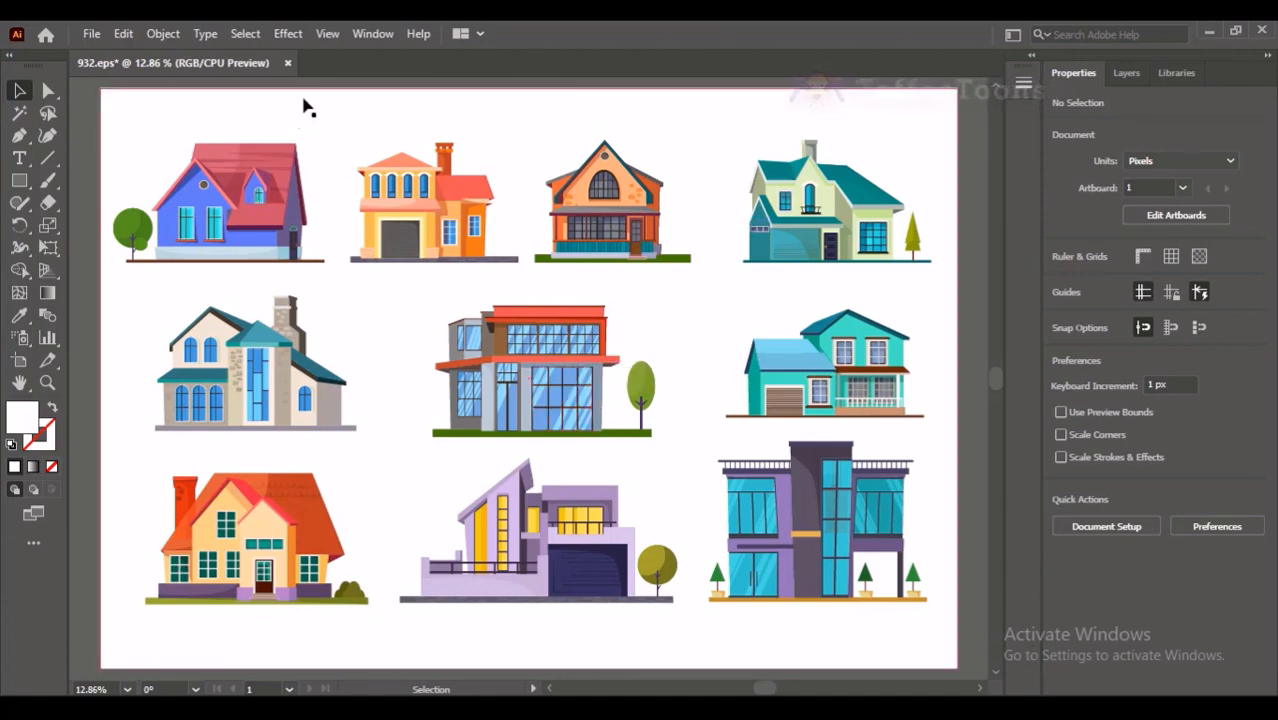
- Try to close the 932.eps document and cancel at the save prompt
left_click(288, 64)
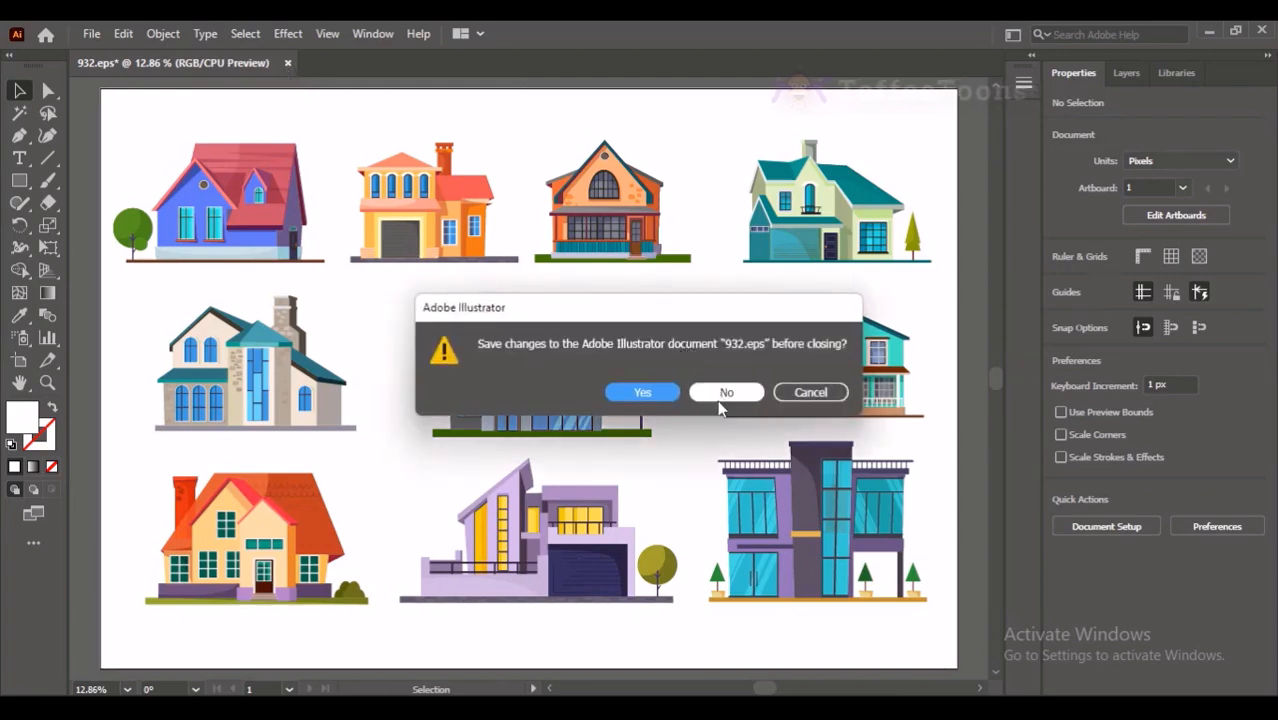
left_click(811, 393)
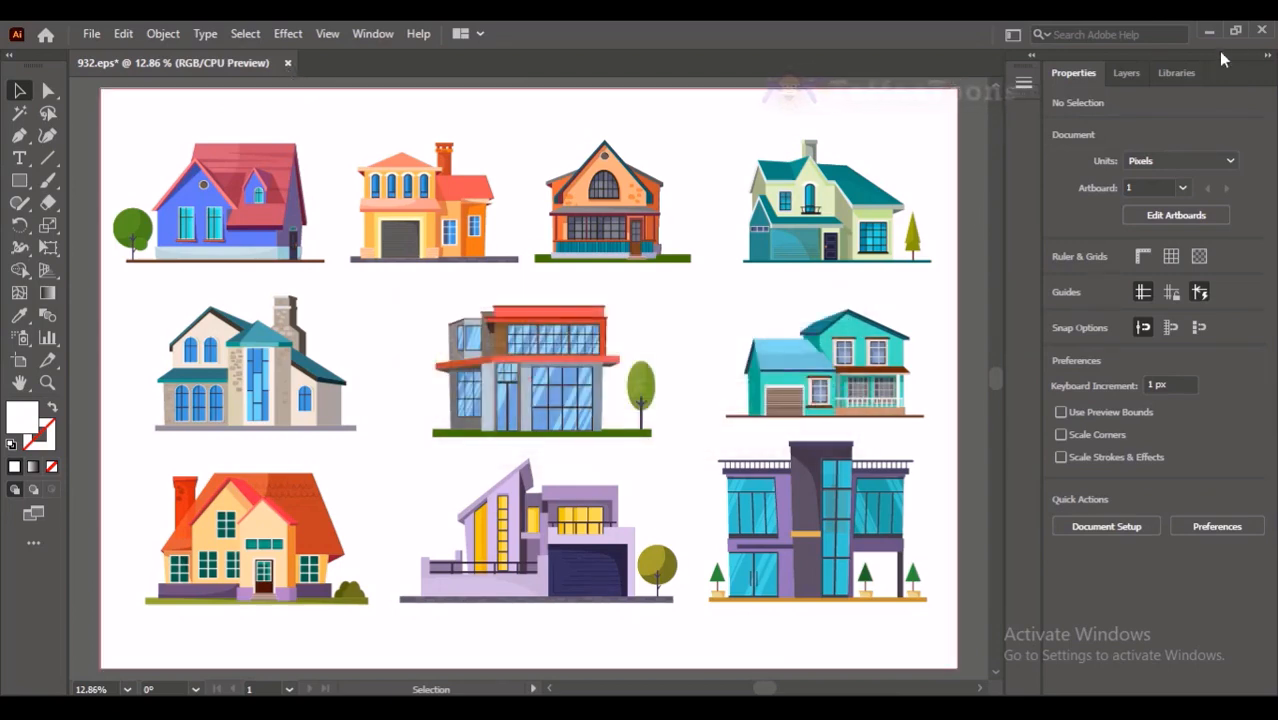
- Close Illustrator without saving 932.eps and switch to 8. Character Front Face & Eyes Design.fla in Animate
left_click(1261, 31)
left_click(722, 389)
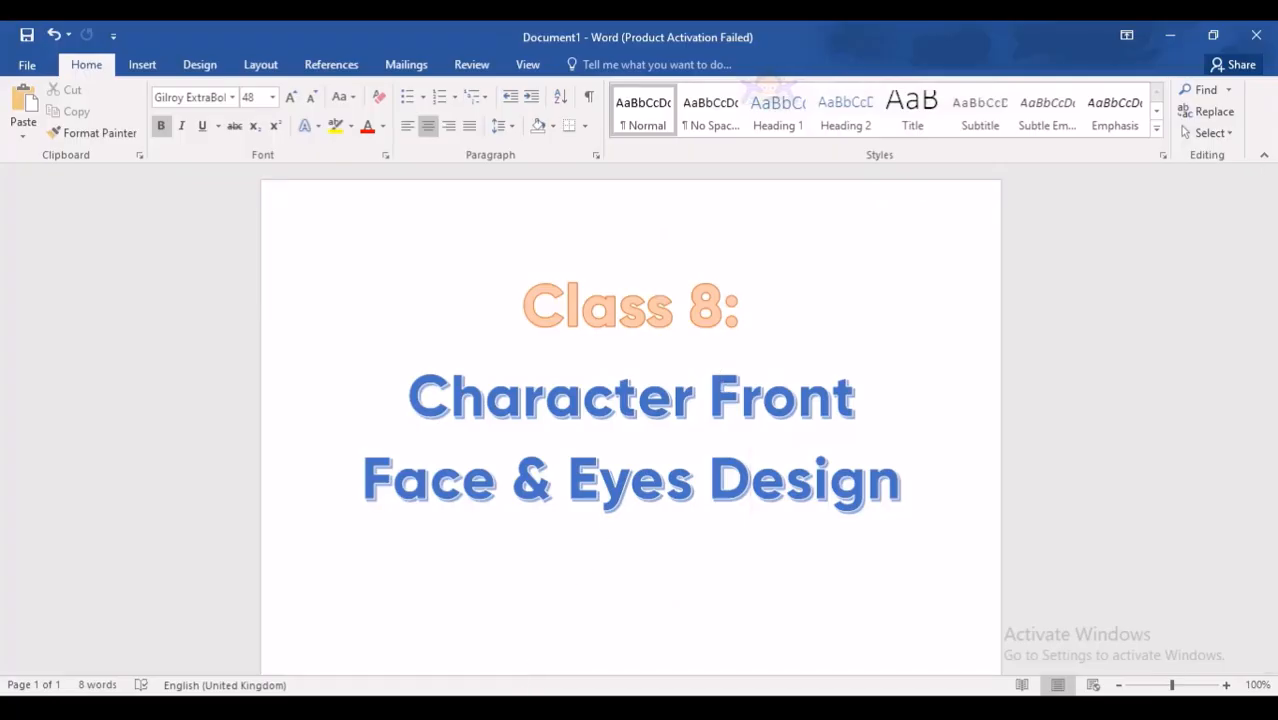
left_click(498, 707)
key("ctrl+minus")
key("ctrl+equal")
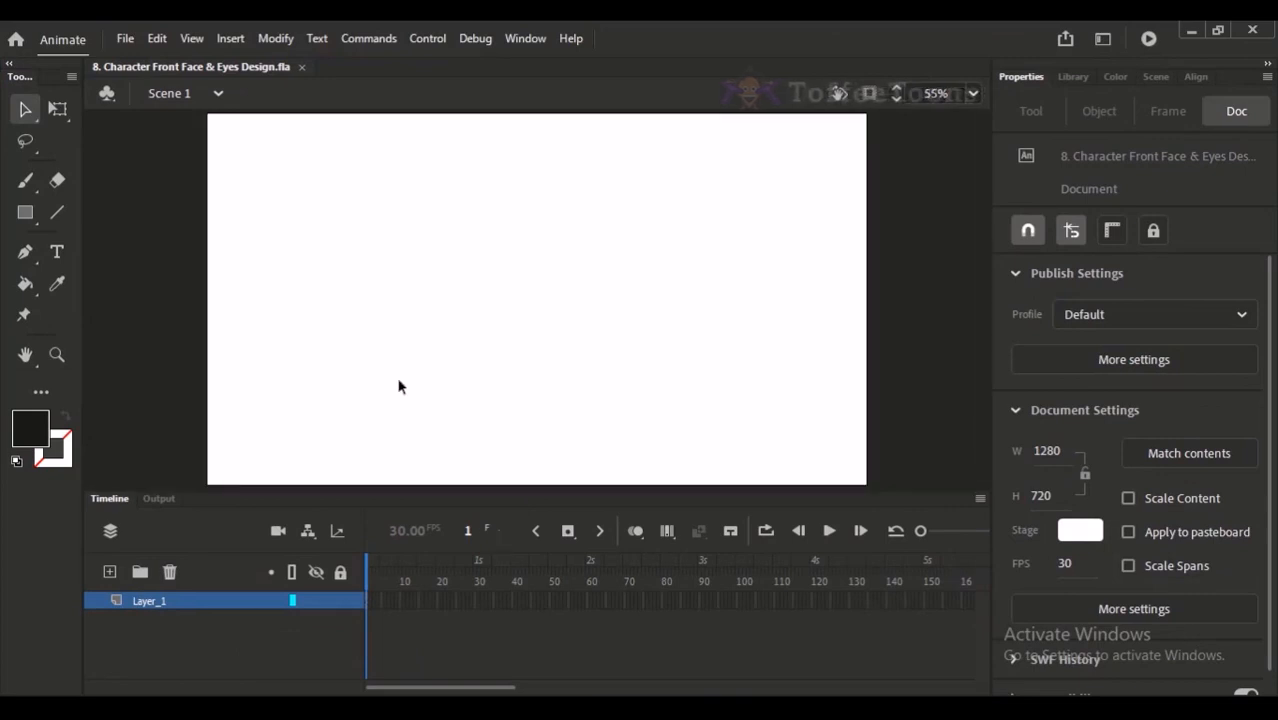
- Draw a trial squiggle with the Classic Brush and another beside it with the Paint Brush, and undo both
left_click(25, 180)
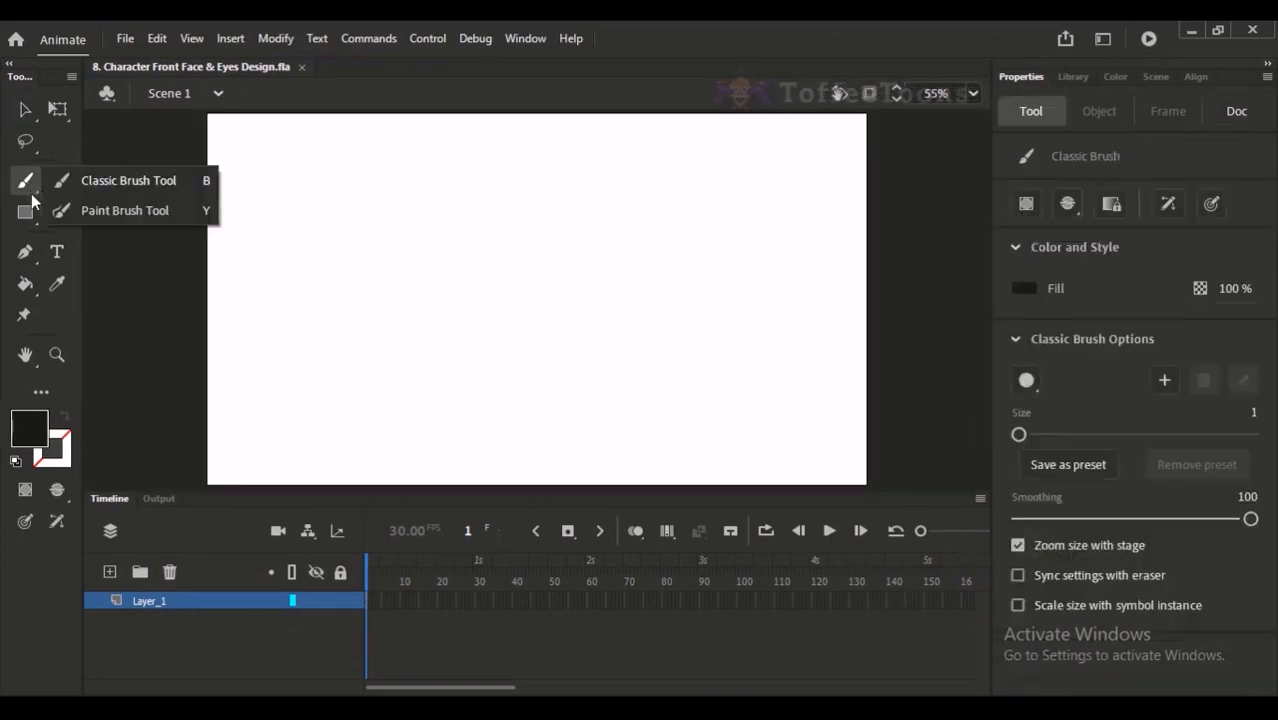
left_click(138, 190)
mouse_move(297, 178)
left_mouse_down()
mouse_move(320, 262)
mouse_move(366, 290)
left_mouse_up()
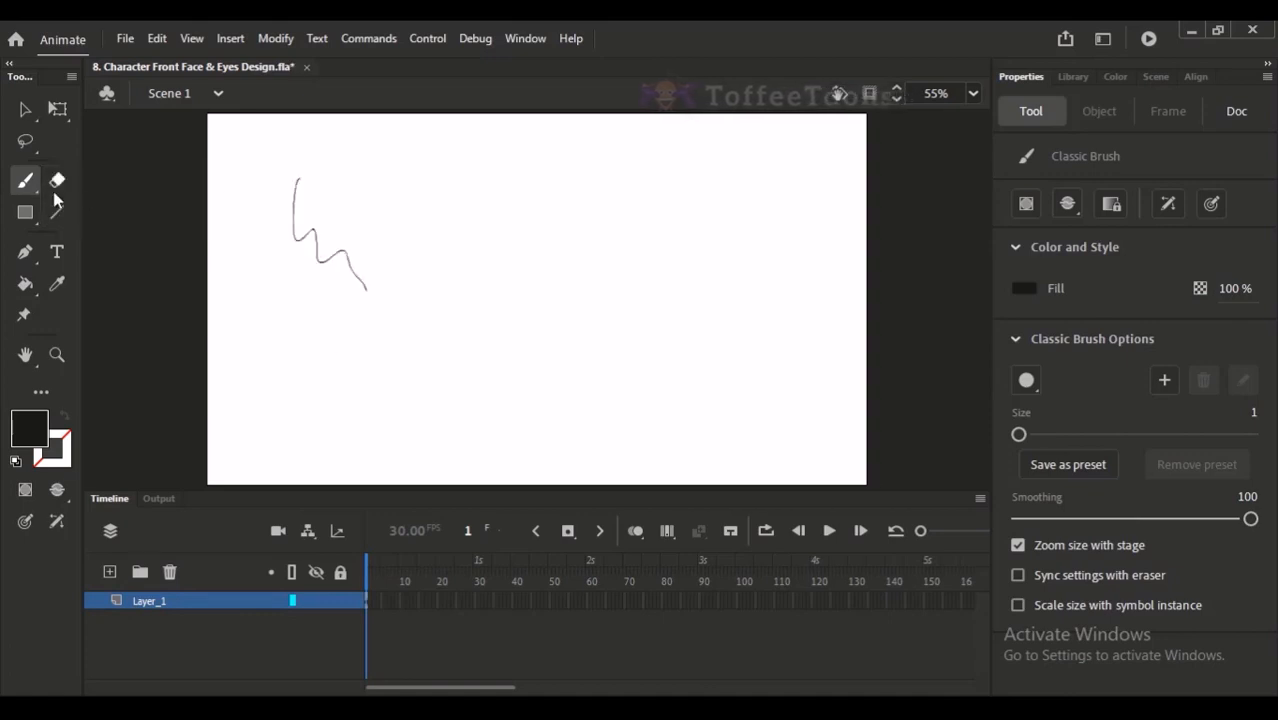
left_click(20, 182)
left_click(100, 210)
mouse_move(435, 170)
left_mouse_down()
mouse_move(421, 205)
mouse_move(478, 328)
left_mouse_up()
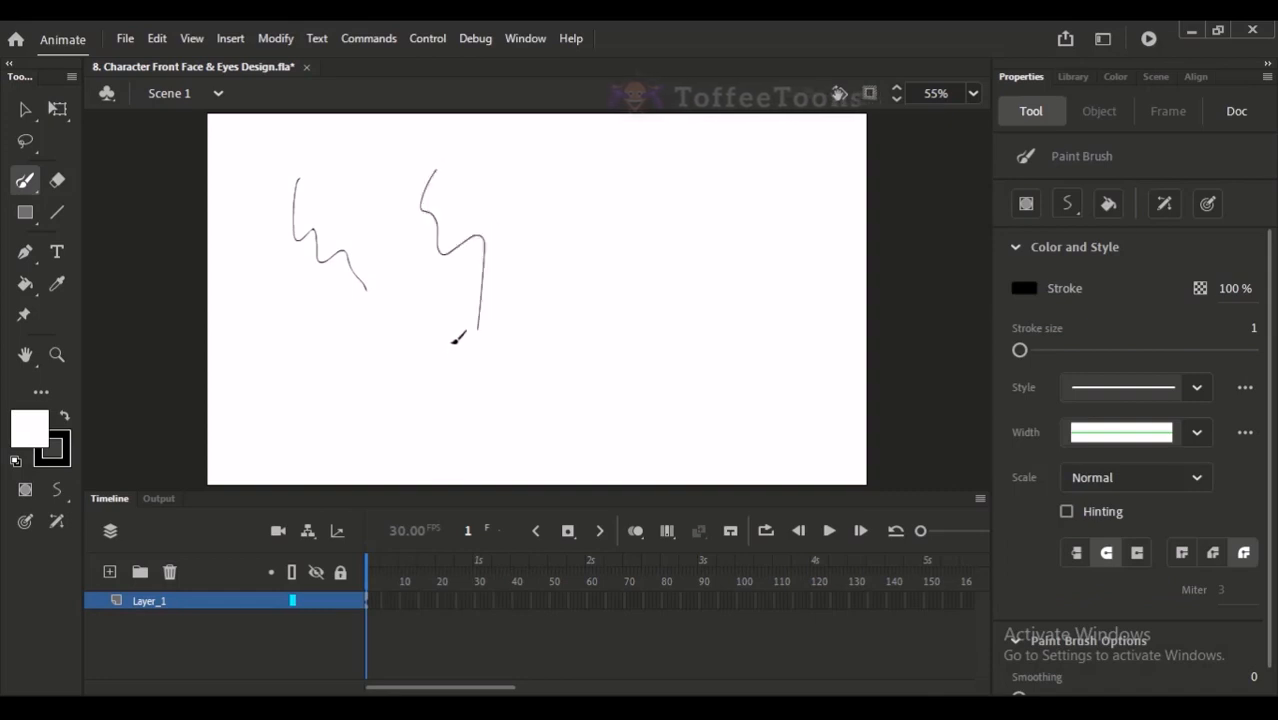
key("ctrl+z")
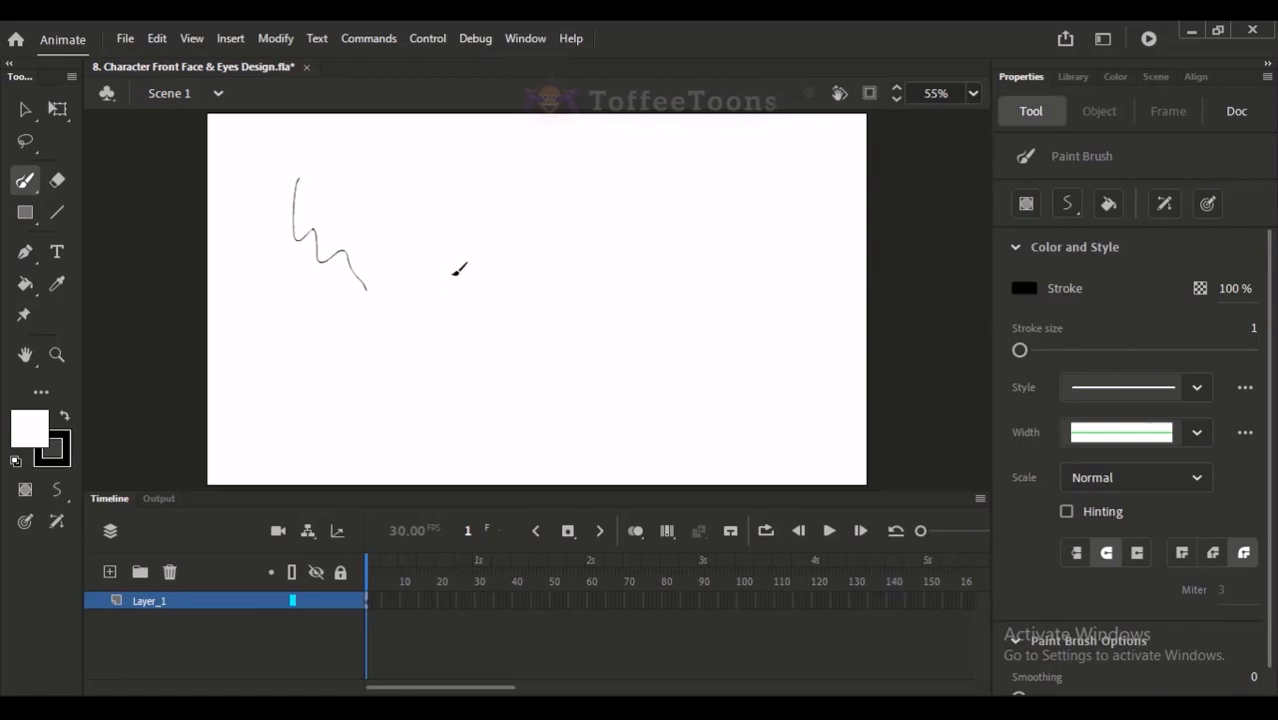
key("ctrl+z")
- Draw two trial strokes converging in a V shape on the stage with the Paint Brush
left_click(25, 183)
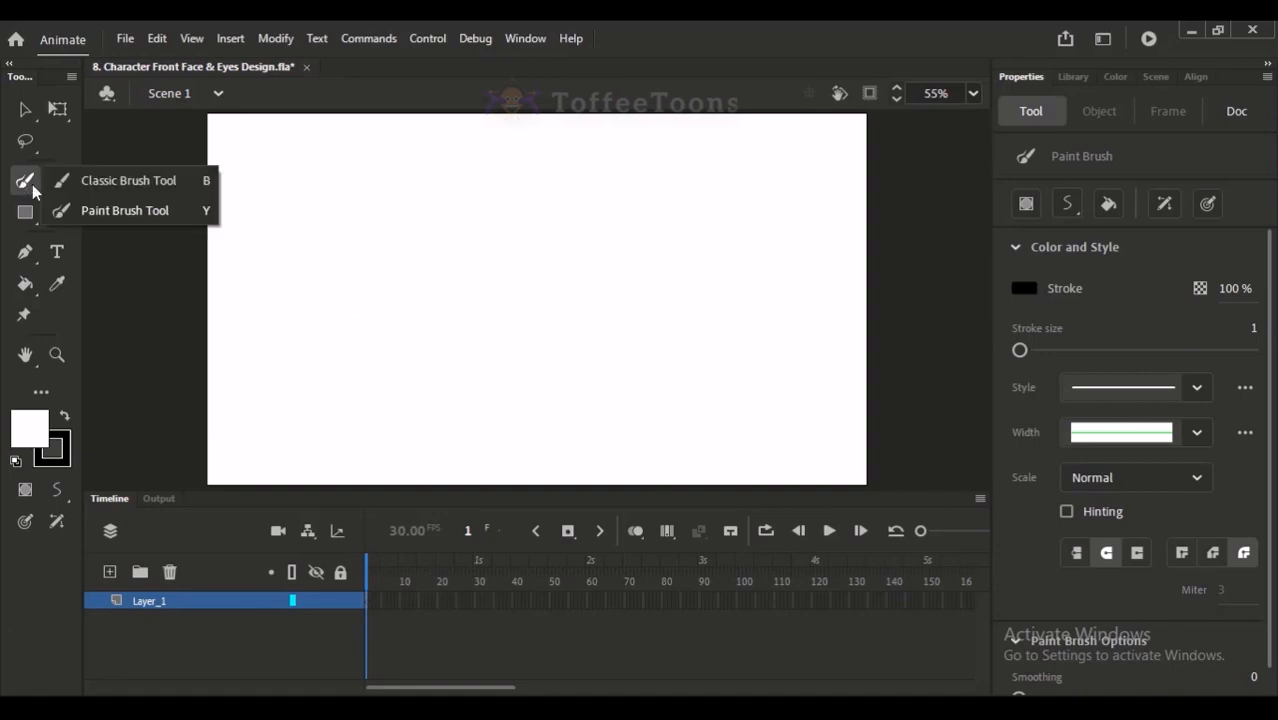
left_click(114, 212)
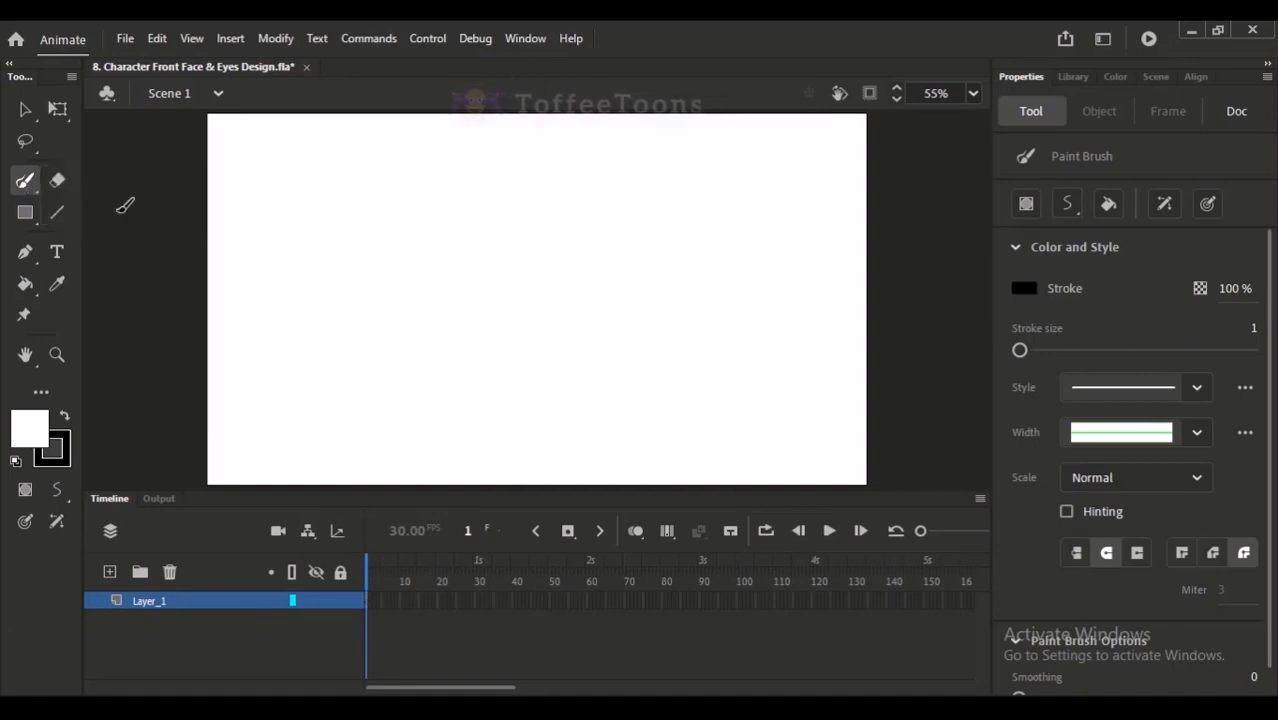
mouse_move(389, 196)
left_mouse_down()
mouse_move(398, 249)
mouse_move(449, 304)
left_mouse_up()
left_click_drag(486, 183, 455, 298)
- Set the stroke size of the V-shaped Paint Brush strokes to 6 and delete them
key("v")
mouse_move(339, 166)
left_mouse_down()
mouse_move(379, 222)
mouse_move(525, 289)
left_mouse_up()
mouse_move(1015, 486)
left_mouse_down()
mouse_move(1078, 486)
mouse_move(1025, 486)
left_mouse_up()
left_click_drag(335, 175, 579, 371)
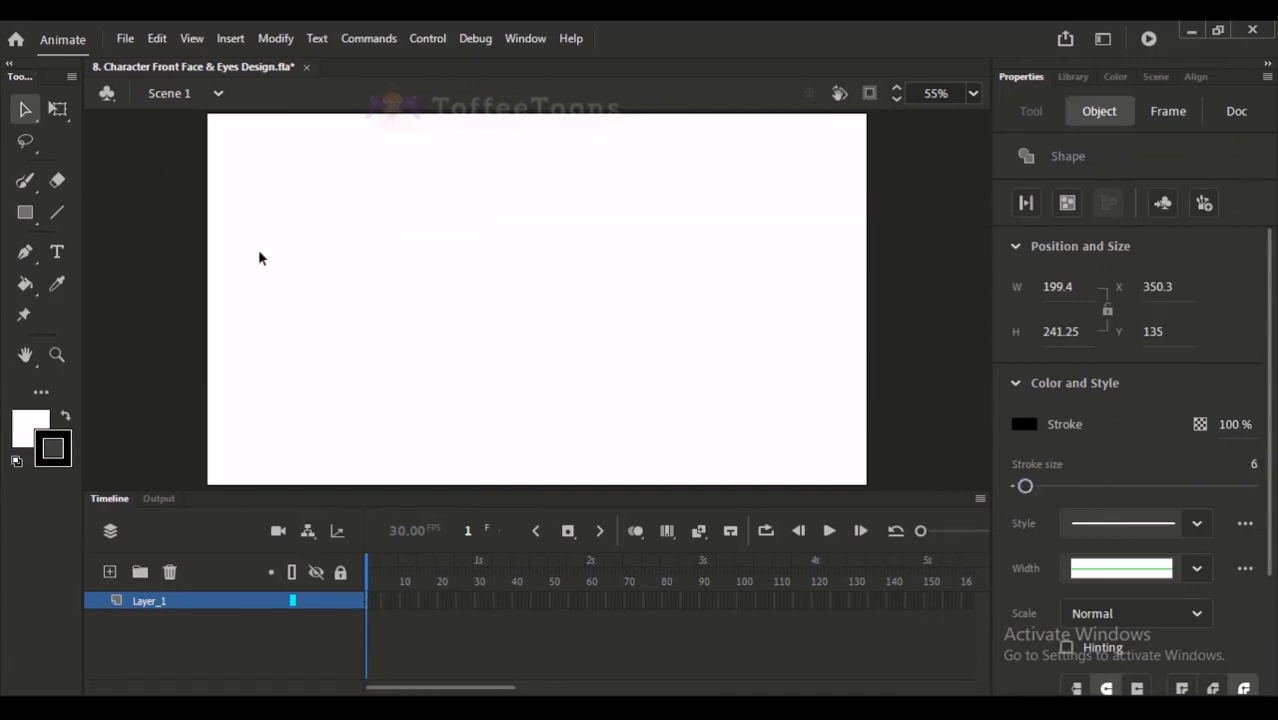
key("Delete")
- Sketch a rough trial jaw outline in black with the Classic Brush at size 1, undoing the last stroke inside it
left_click(17, 181)
left_click(96, 189)
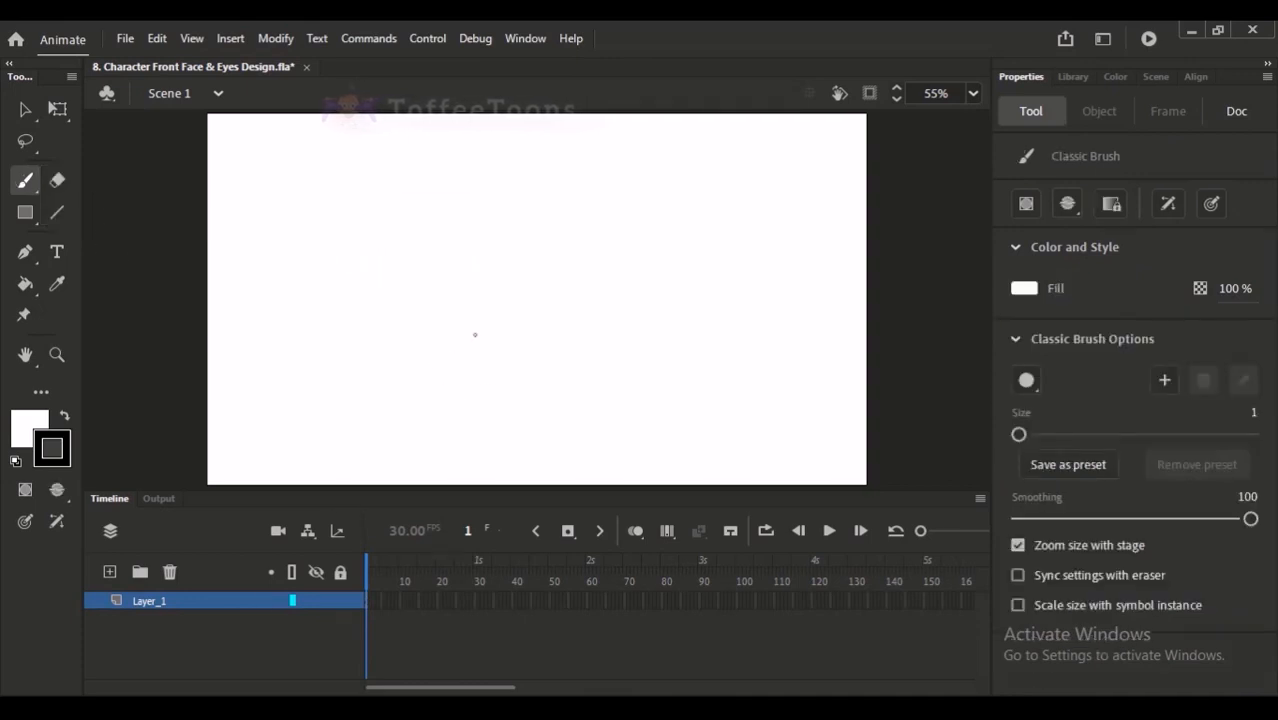
key("x")
mouse_move(400, 228)
left_mouse_down()
mouse_move(456, 366)
mouse_move(415, 303)
mouse_move(427, 333)
left_mouse_up()
left_click_drag(426, 320, 485, 363)
mouse_move(580, 231)
left_mouse_down()
mouse_move(579, 292)
mouse_move(484, 380)
left_mouse_up()
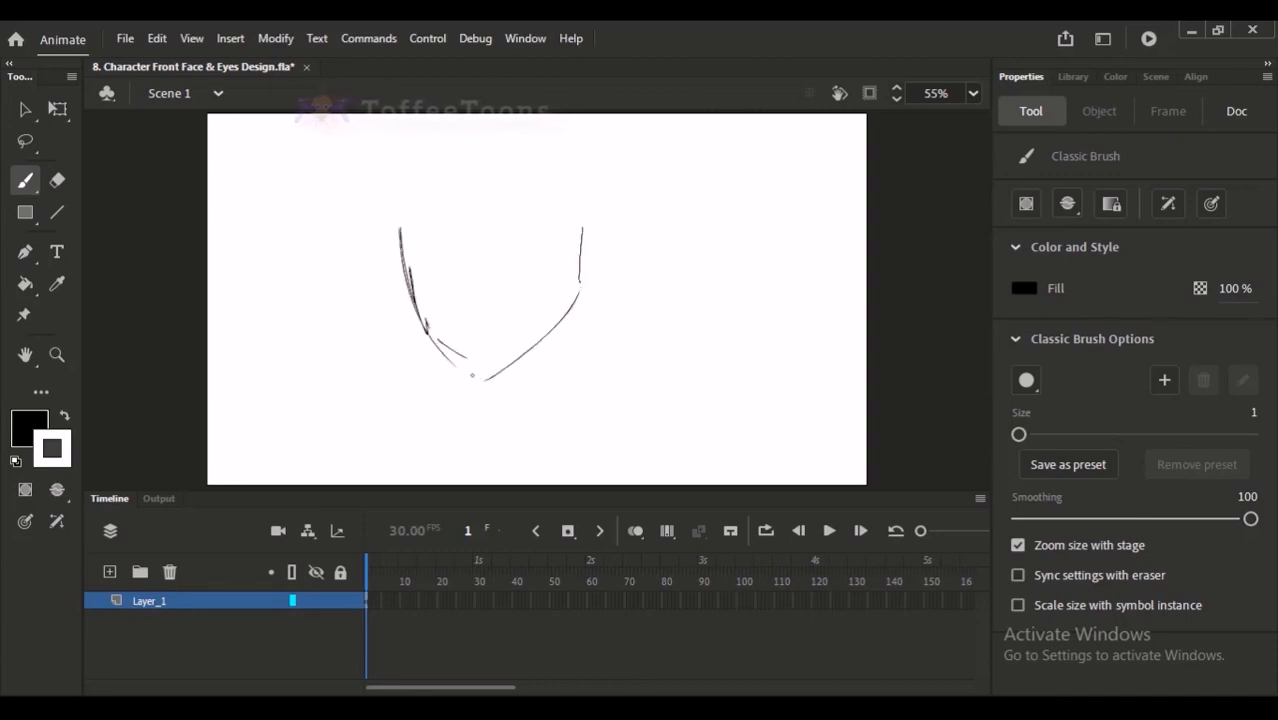
left_click_drag(438, 261, 458, 223)
key("ctrl+z")
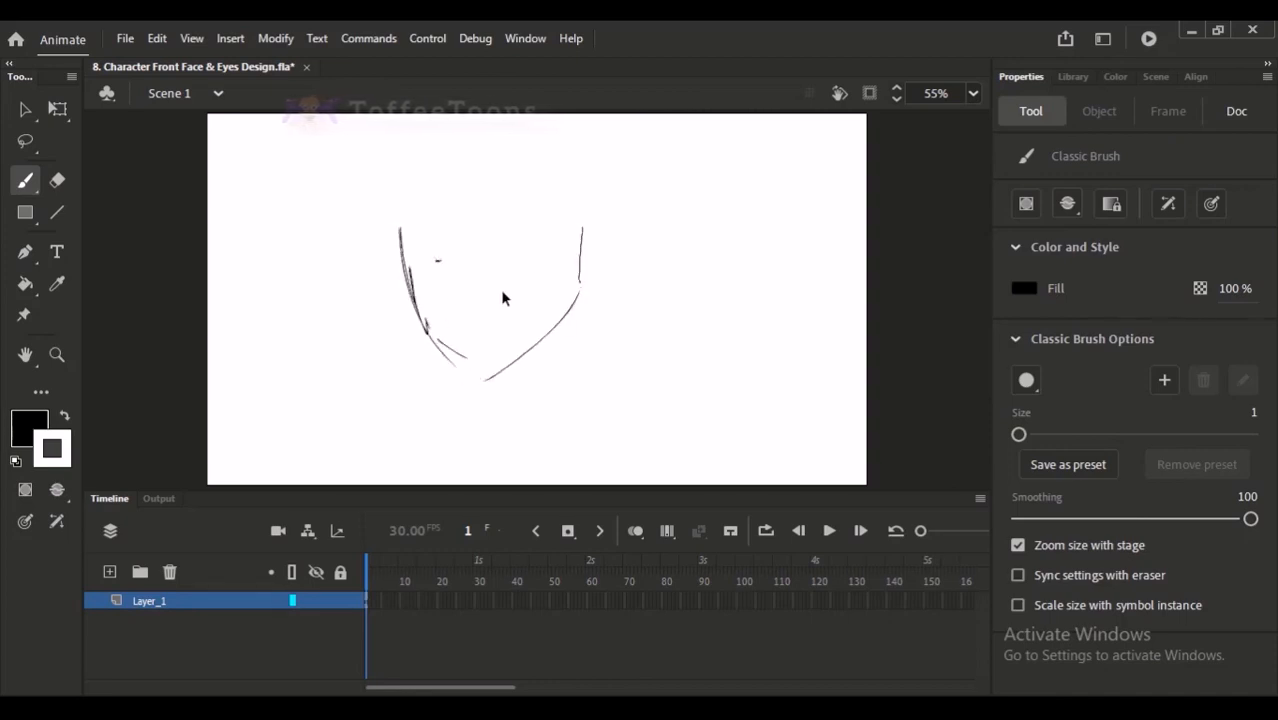
- Draw a long trial curve beside the jaw sketch with the Paint Brush
left_click(25, 181)
left_click(83, 208)
mouse_move(306, 172)
left_mouse_down()
mouse_move(308, 296)
mouse_move(372, 336)
left_mouse_up()
key("v")
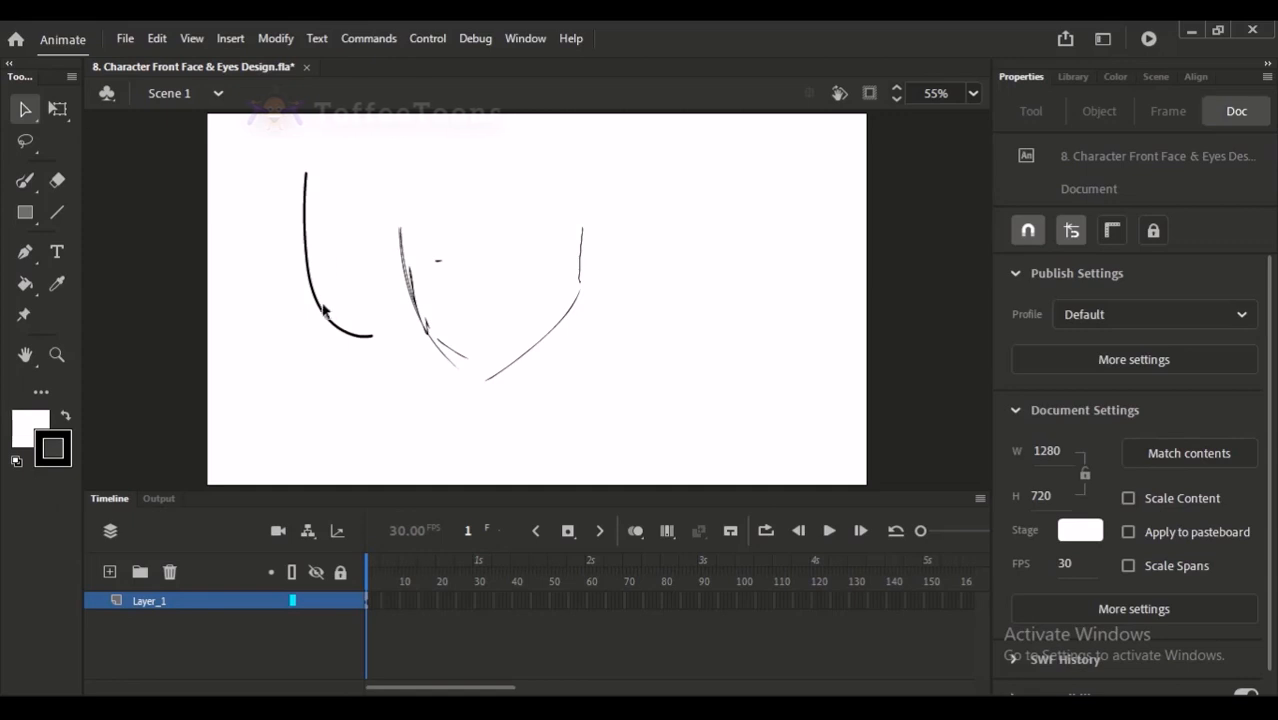
- Set the stroke size of the long Paint Brush curve to 18
left_click_drag(284, 161, 386, 298)
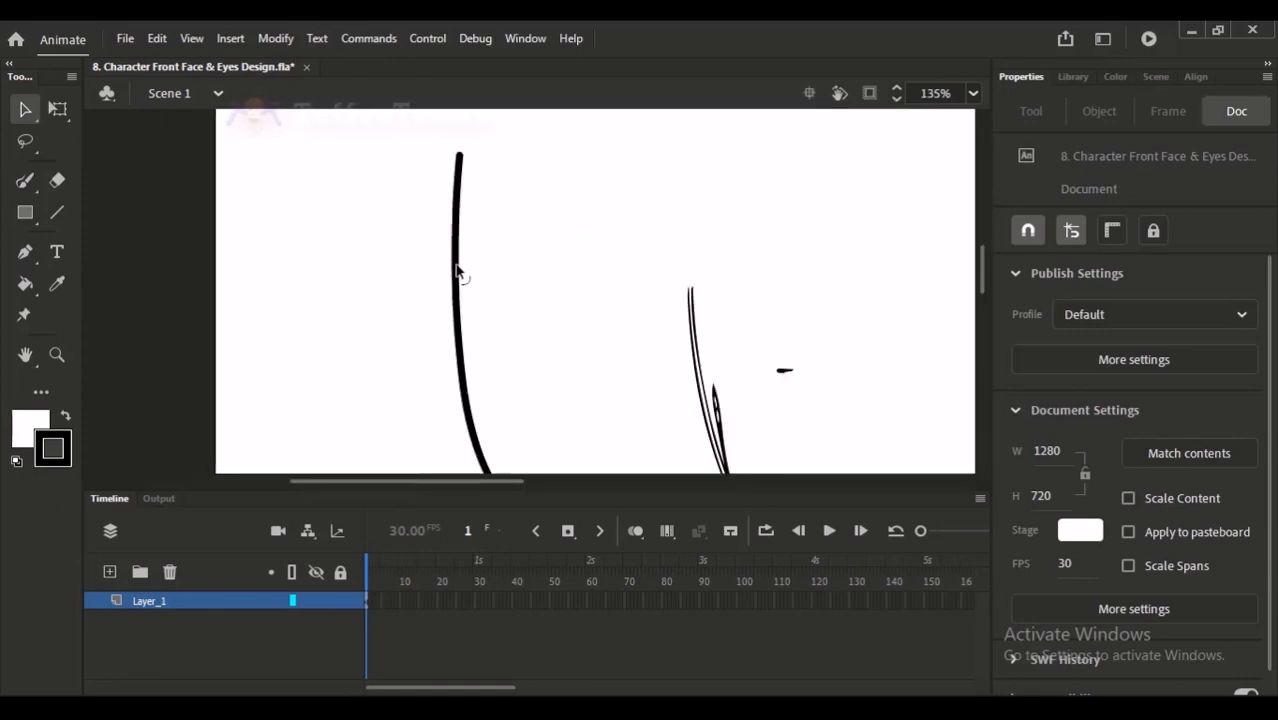
left_click(458, 268)
mouse_move(448, 277)
left_mouse_down()
mouse_move(419, 251)
mouse_move(403, 280)
mouse_move(412, 352)
left_mouse_up()
left_click_drag(1024, 486, 1039, 487)
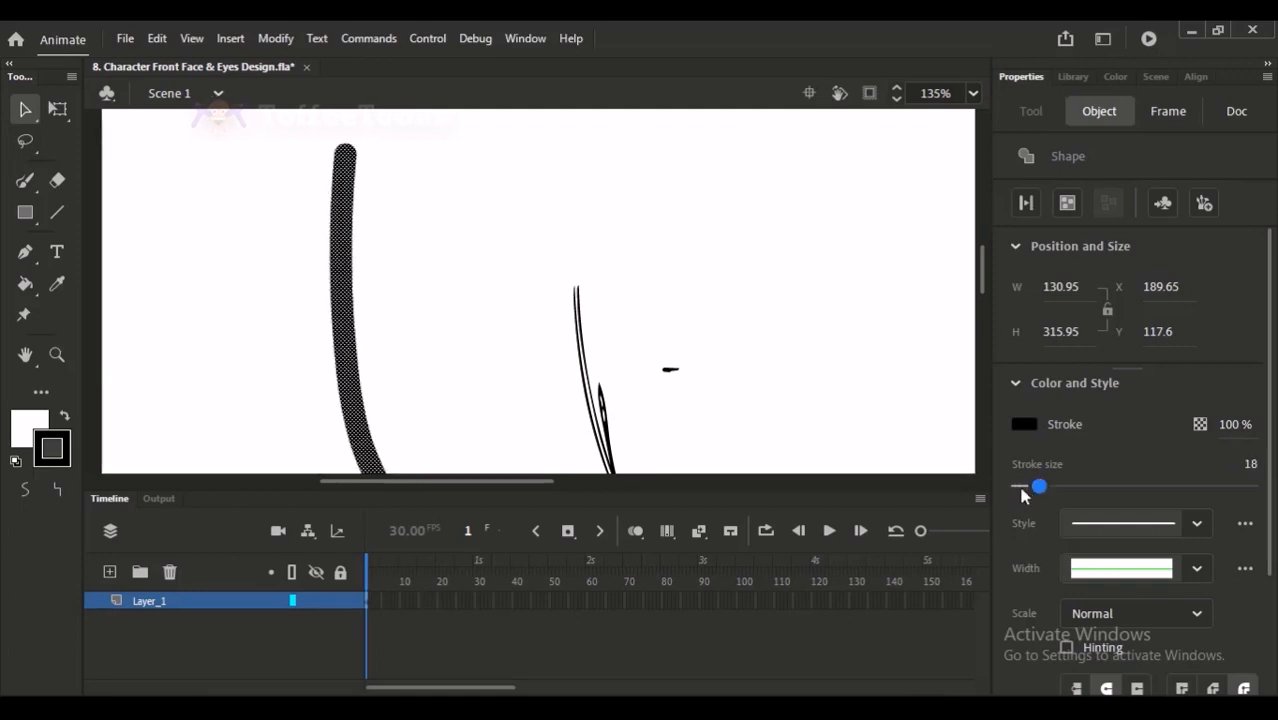
left_click(809, 333)
- Draw a thin black Classic Brush stroke at size 1 and two thicker ones beside it at size 10
left_click(25, 181)
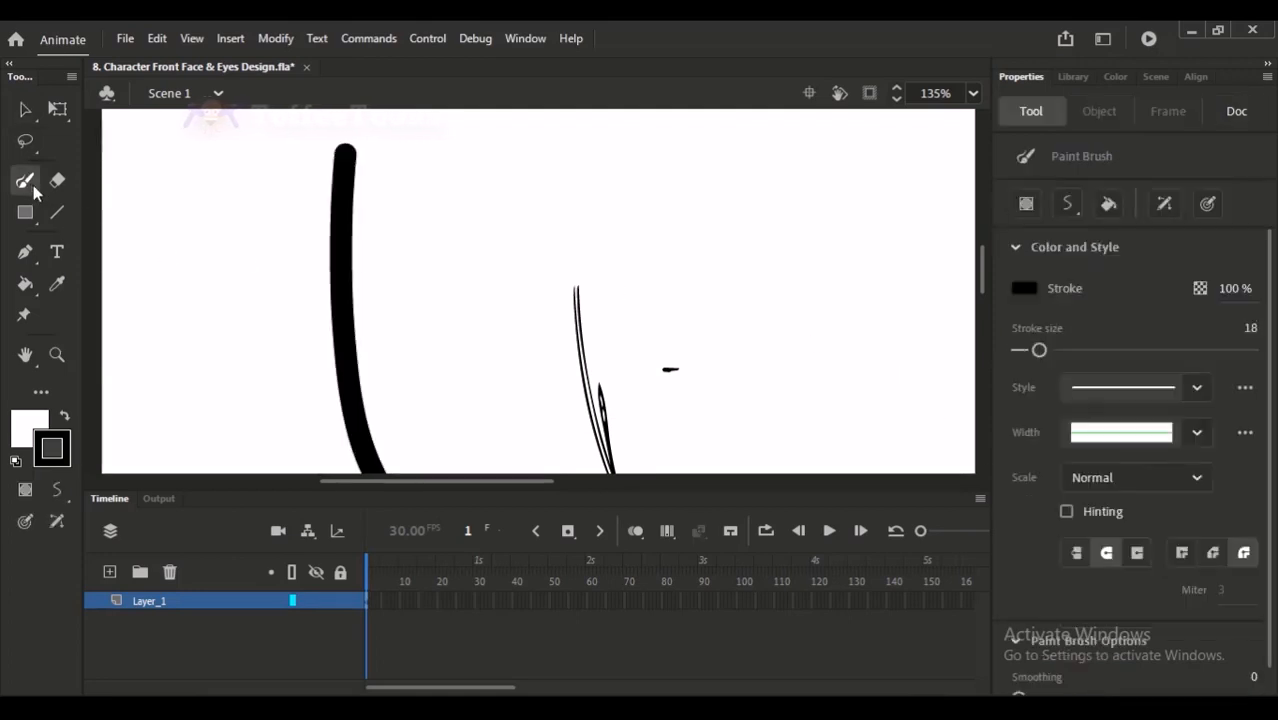
left_click(32, 190)
left_click(100, 180)
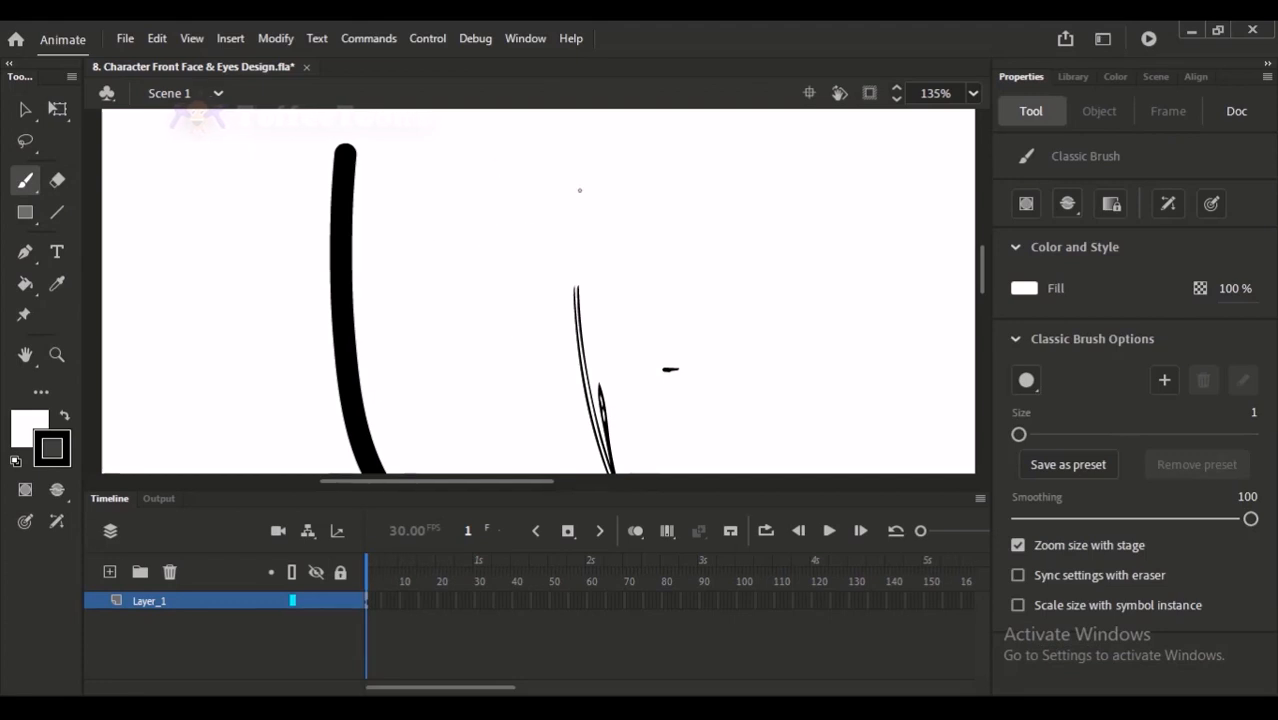
key("x")
left_click_drag(638, 322, 631, 157)
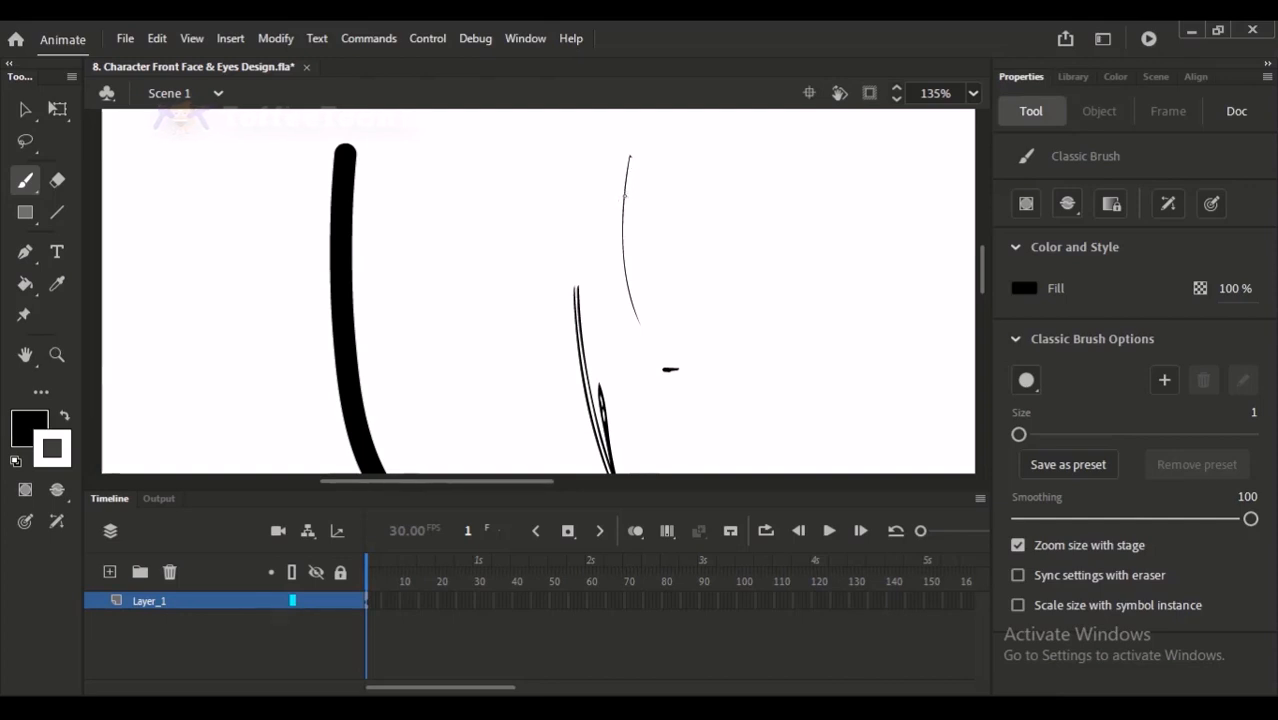
left_click_drag(1019, 434, 1029, 434)
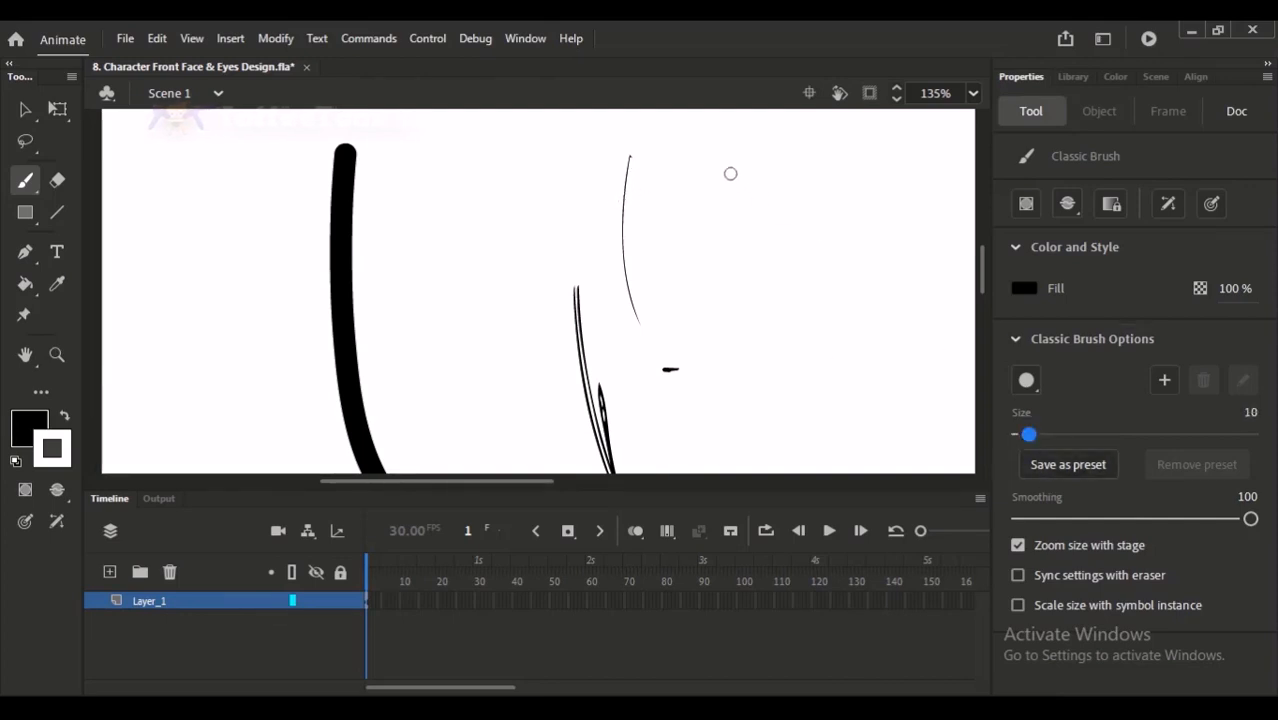
left_click_drag(732, 174, 745, 300)
left_click_drag(806, 175, 838, 362)
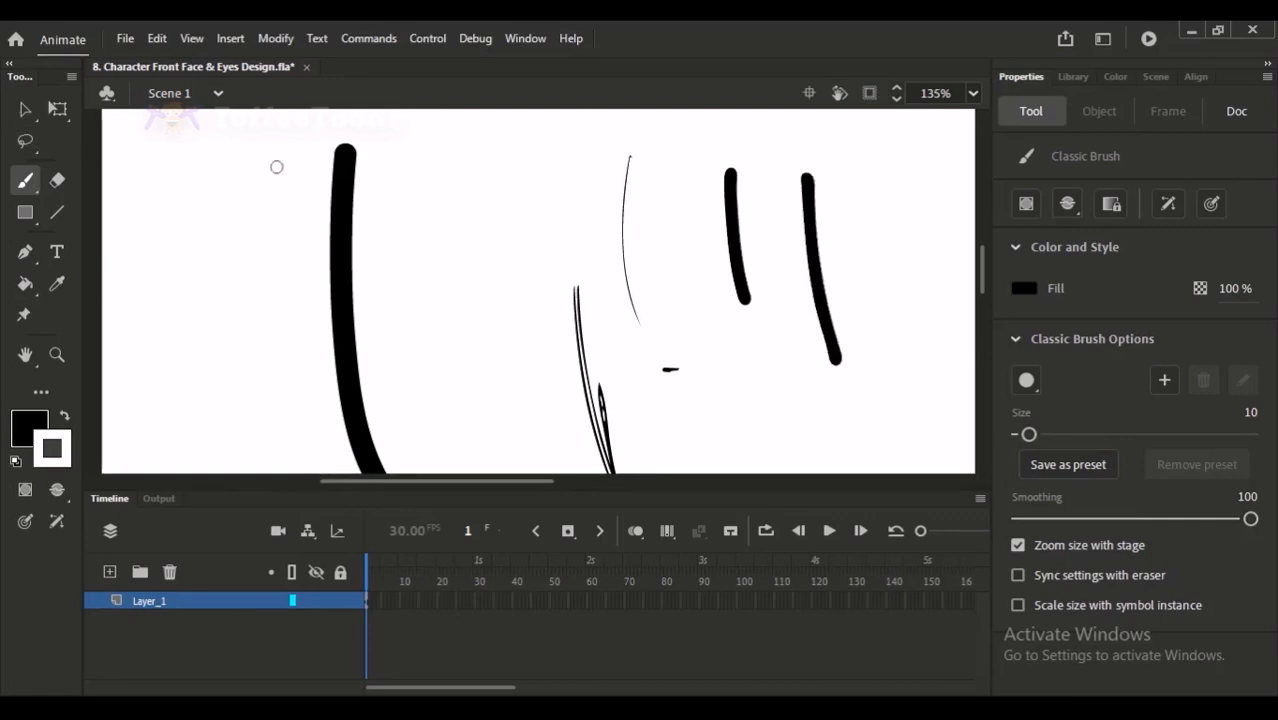
- Reduce the stroke size of the long Paint Brush curve to 7
key("v")
left_click(341, 230)
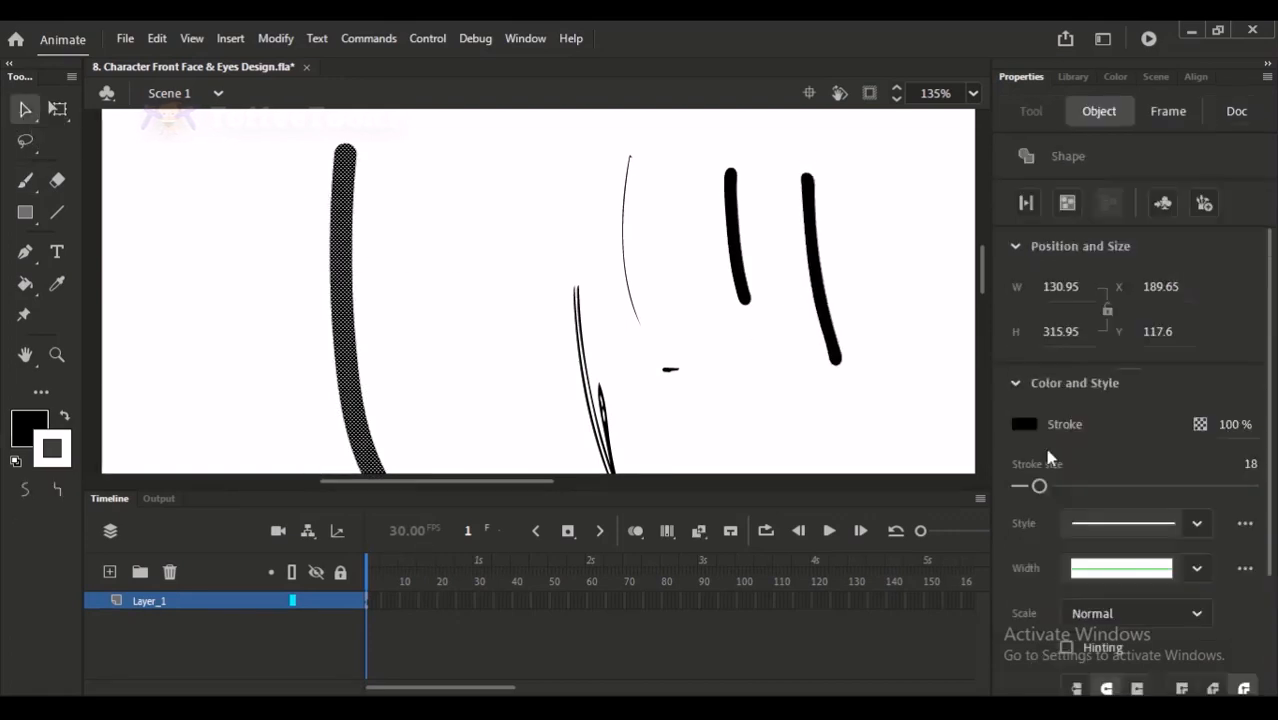
left_click_drag(1024, 493, 1022, 487)
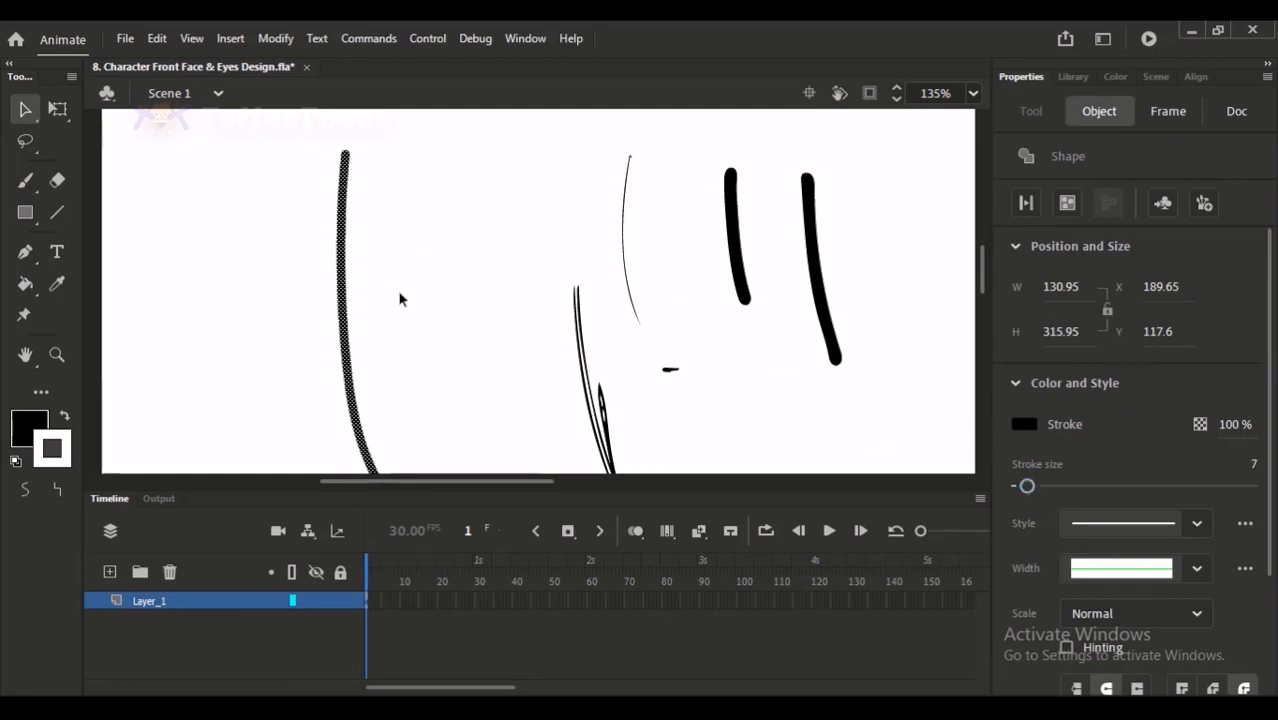
left_click(421, 352)
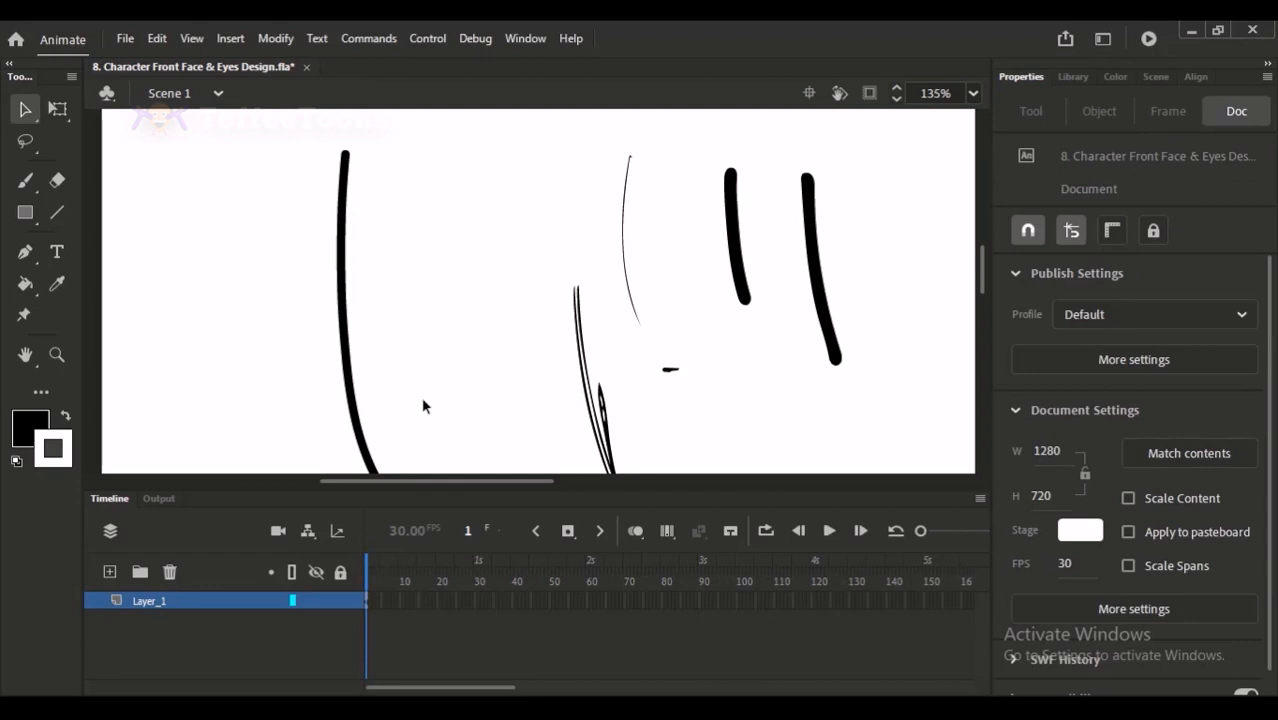
- Select all the trial strokes on the stage and delete them
key("ctrl+2")
left_click_drag(274, 136, 668, 448)
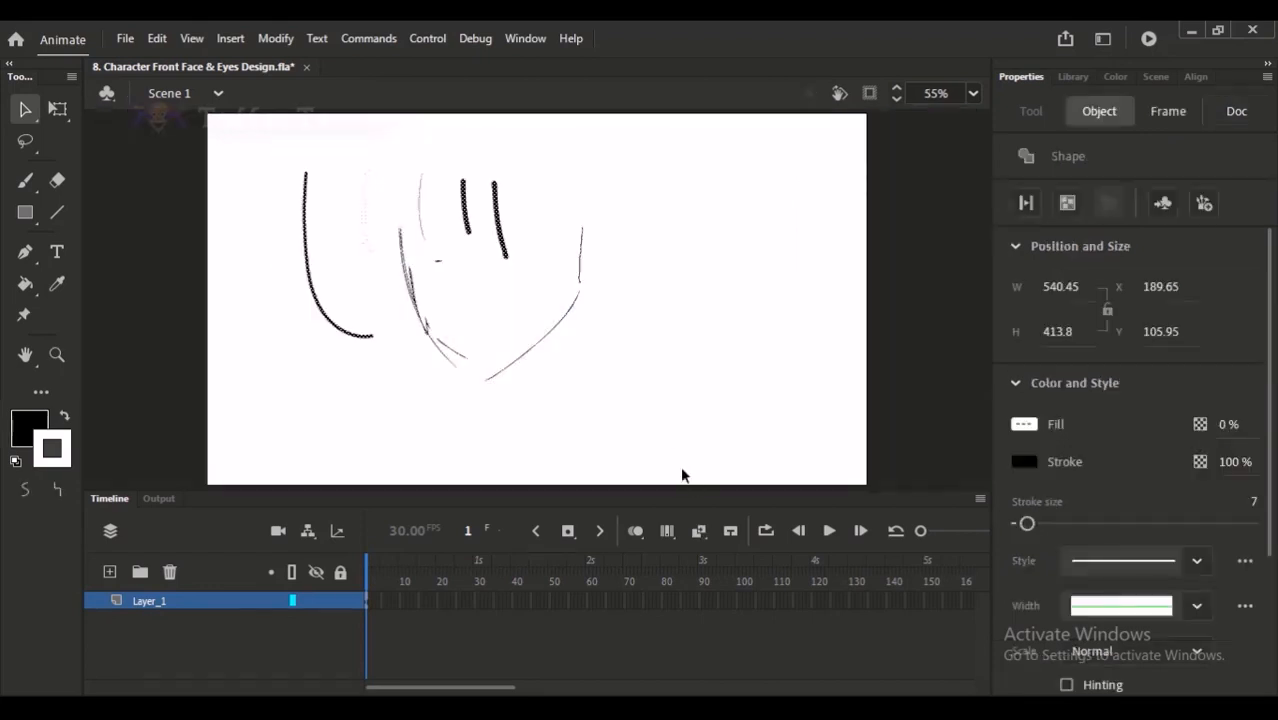
left_click_drag(266, 153, 642, 454)
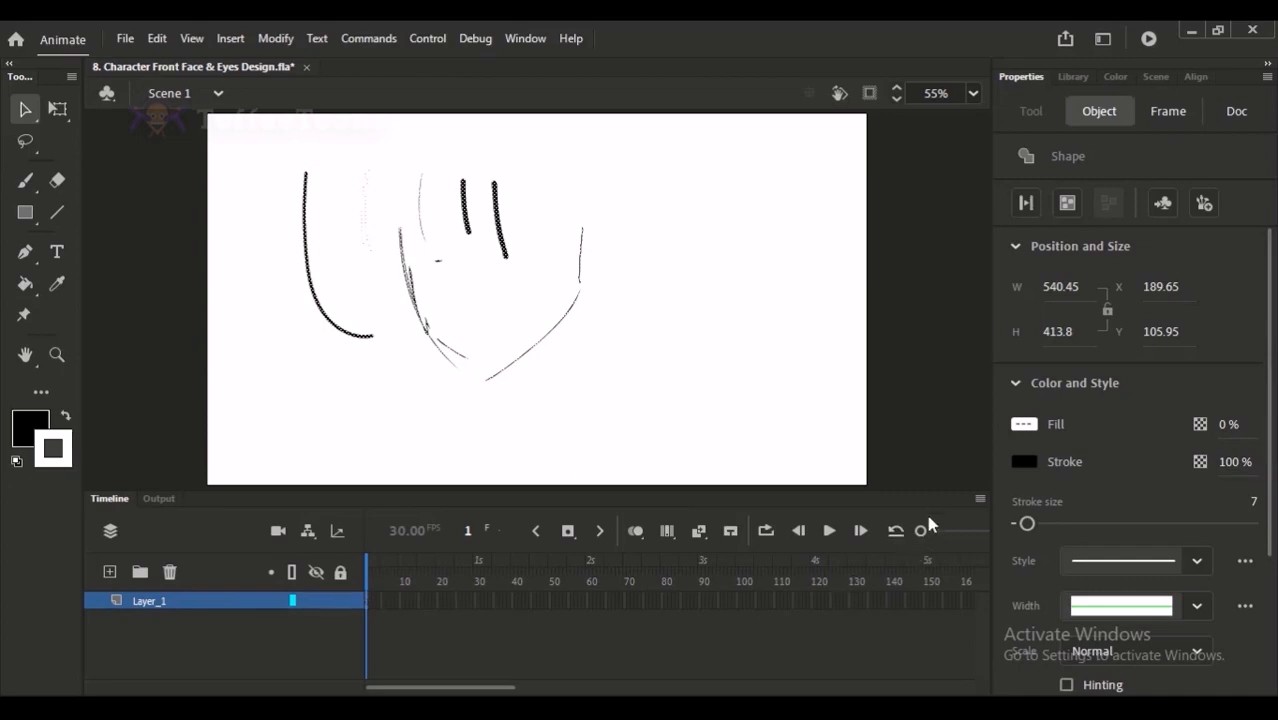
key("Delete")
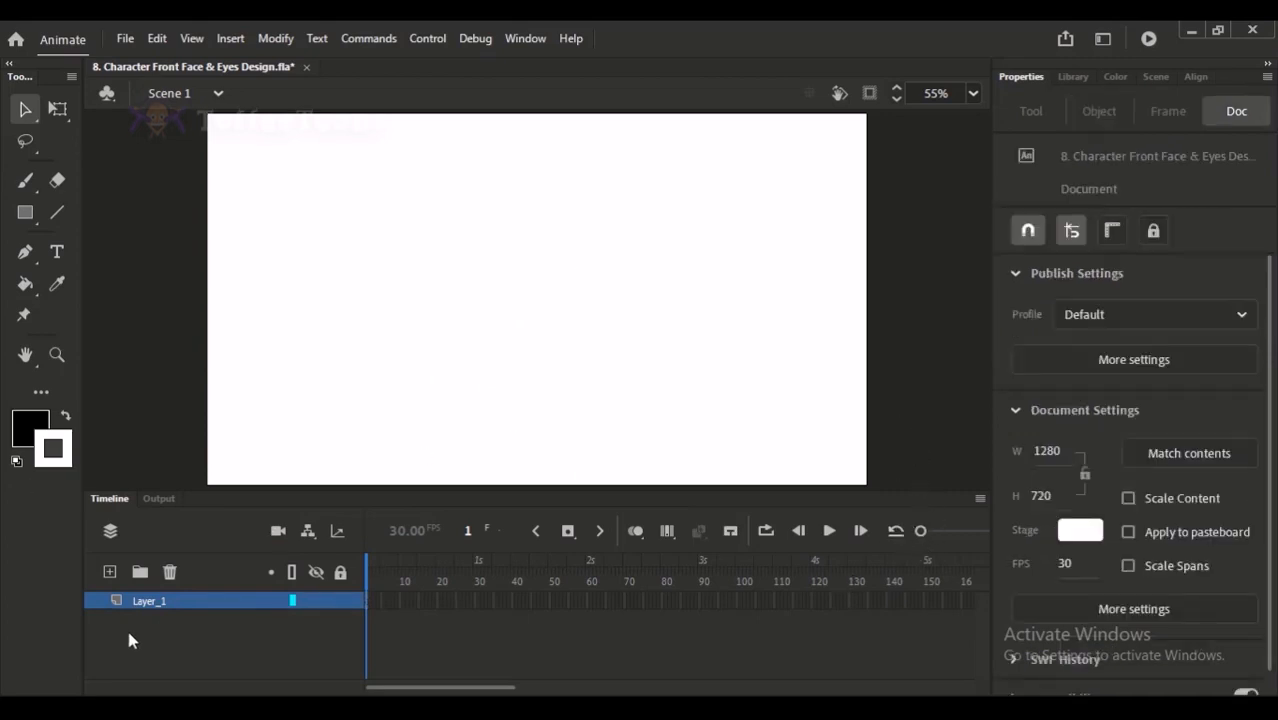
- Draw a trial curve with the Classic Brush at size 10 and undo it
left_click(25, 181)
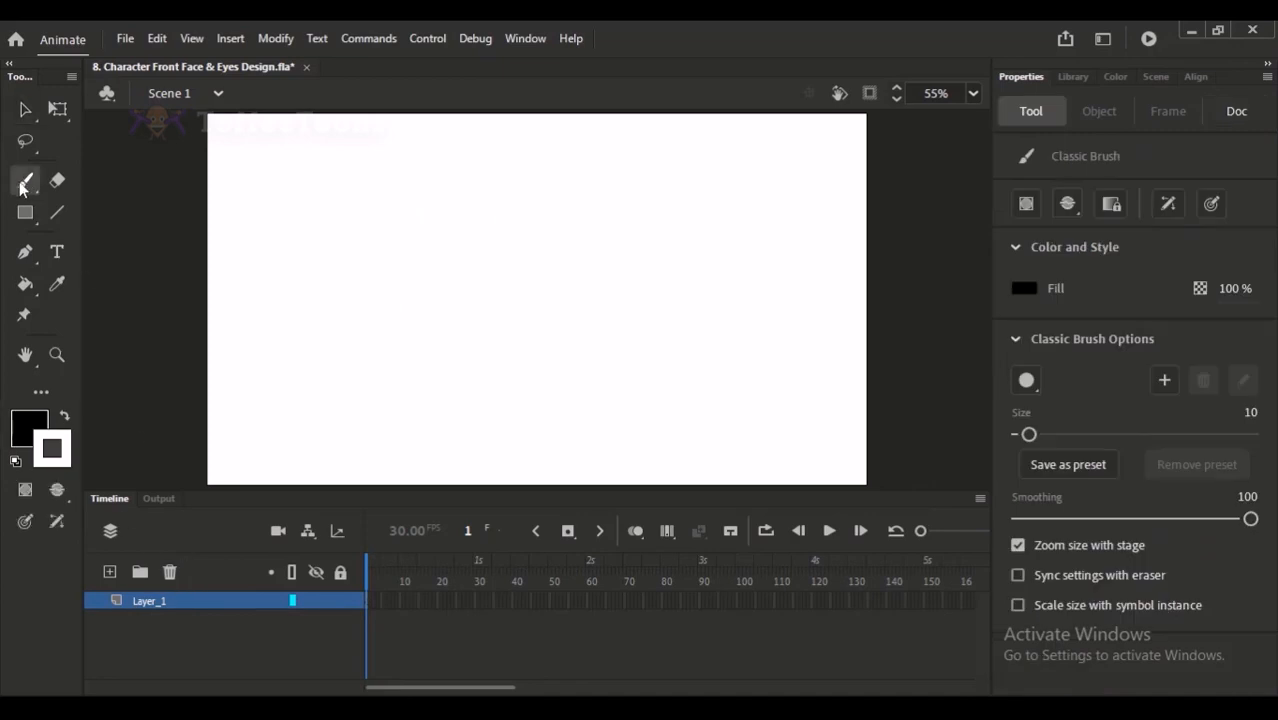
left_click(26, 184)
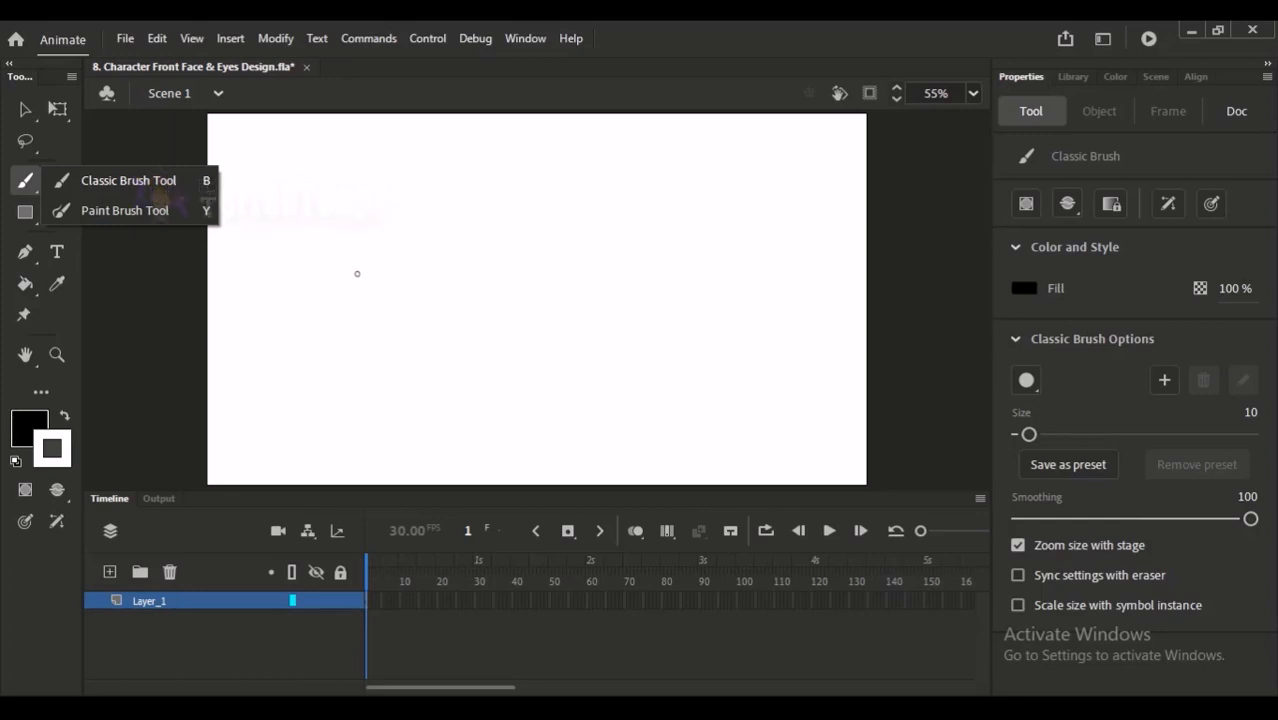
left_click(136, 185)
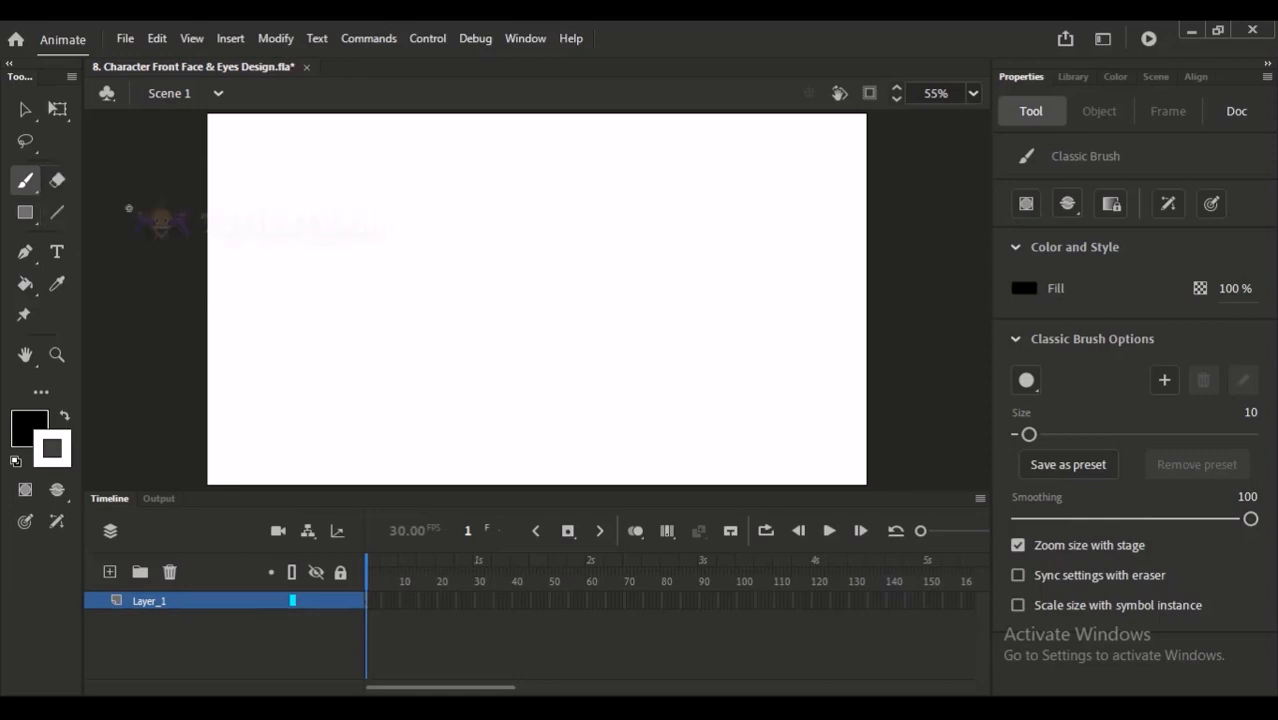
left_click_drag(396, 228, 420, 328)
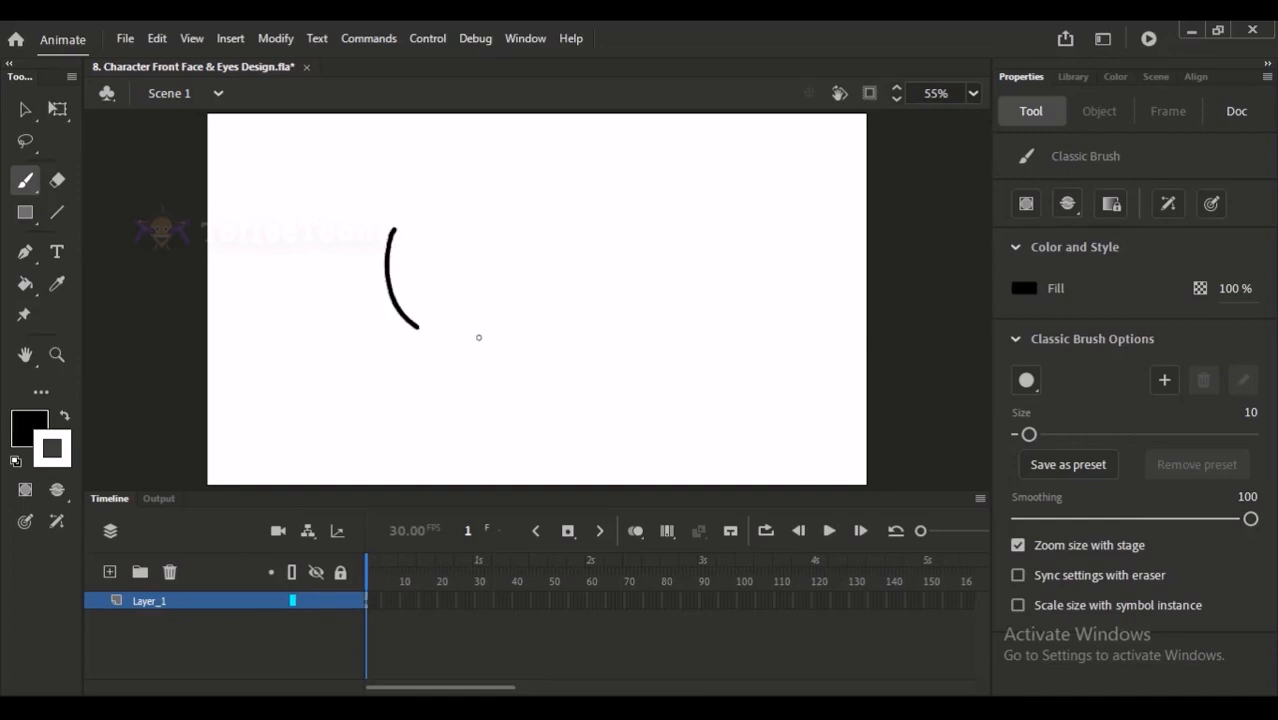
key("ctrl+z")
- Set the Classic Brush size to 1, trying out two curved strokes and undoing each one
left_click_drag(1026, 438, 1016, 436)
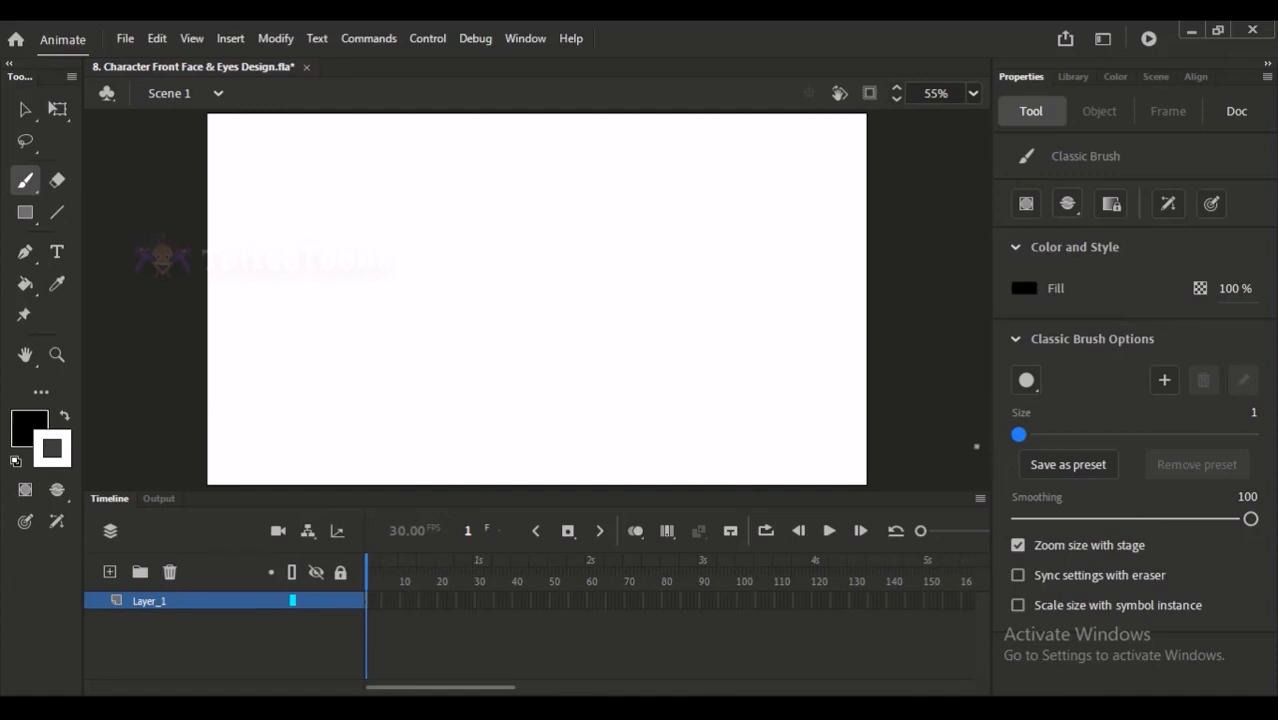
left_click_drag(463, 205, 559, 326)
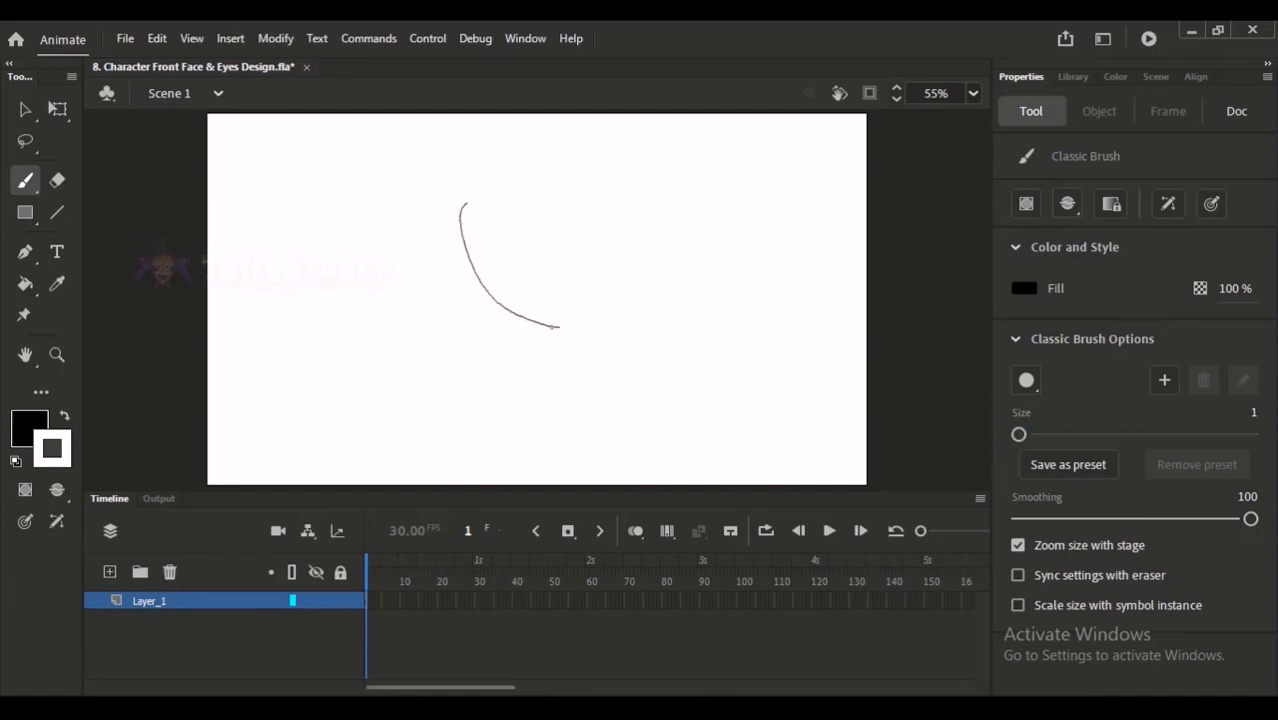
key("ctrl+z")
mouse_move(422, 220)
left_mouse_down()
mouse_move(423, 314)
mouse_move(462, 345)
mouse_move(541, 362)
left_mouse_up()
key("ctrl+z")
- Sketch a character's head turned to the side, with the face outline, ear, hair and neck, using the Classic Brush
mouse_move(426, 313)
left_mouse_down()
mouse_move(524, 368)
mouse_move(553, 340)
left_mouse_up()
mouse_move(552, 215)
left_mouse_down()
mouse_move(580, 285)
mouse_move(557, 338)
left_mouse_up()
left_click_drag(462, 197, 555, 230)
mouse_move(431, 116)
left_mouse_down()
mouse_move(392, 200)
mouse_move(616, 128)
mouse_move(614, 232)
mouse_move(563, 285)
left_mouse_up()
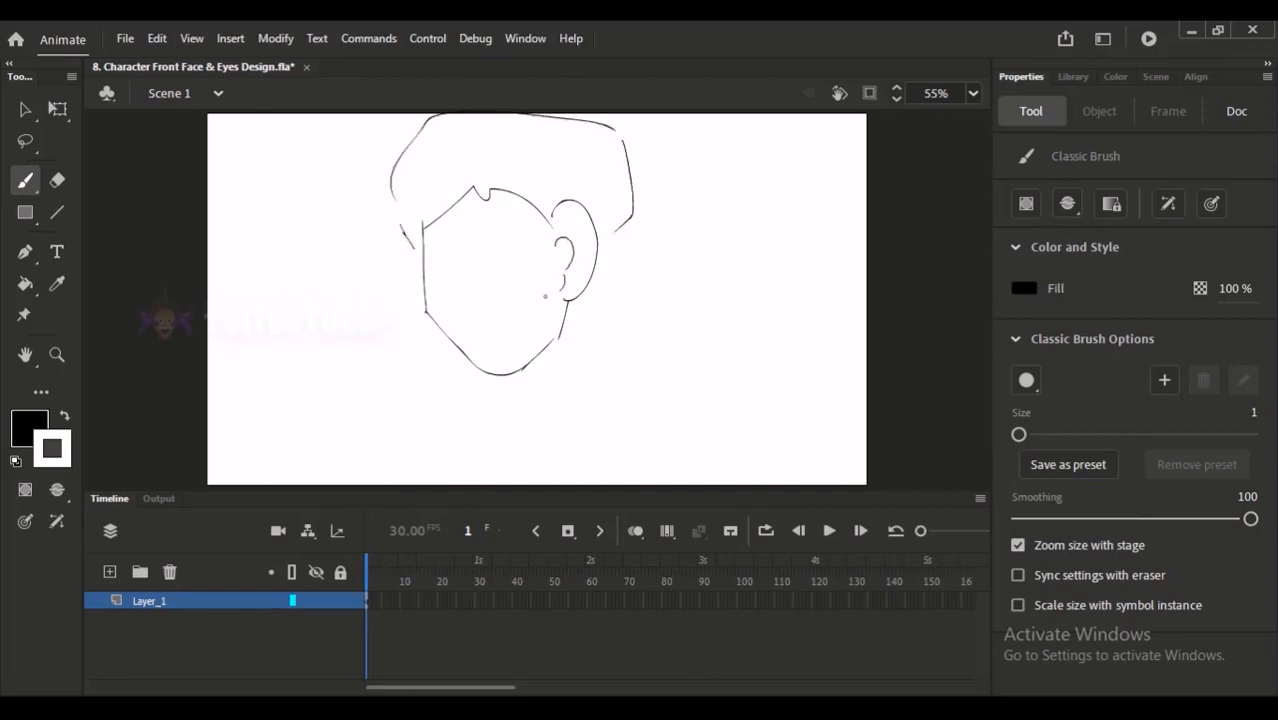
left_click_drag(626, 225, 568, 328)
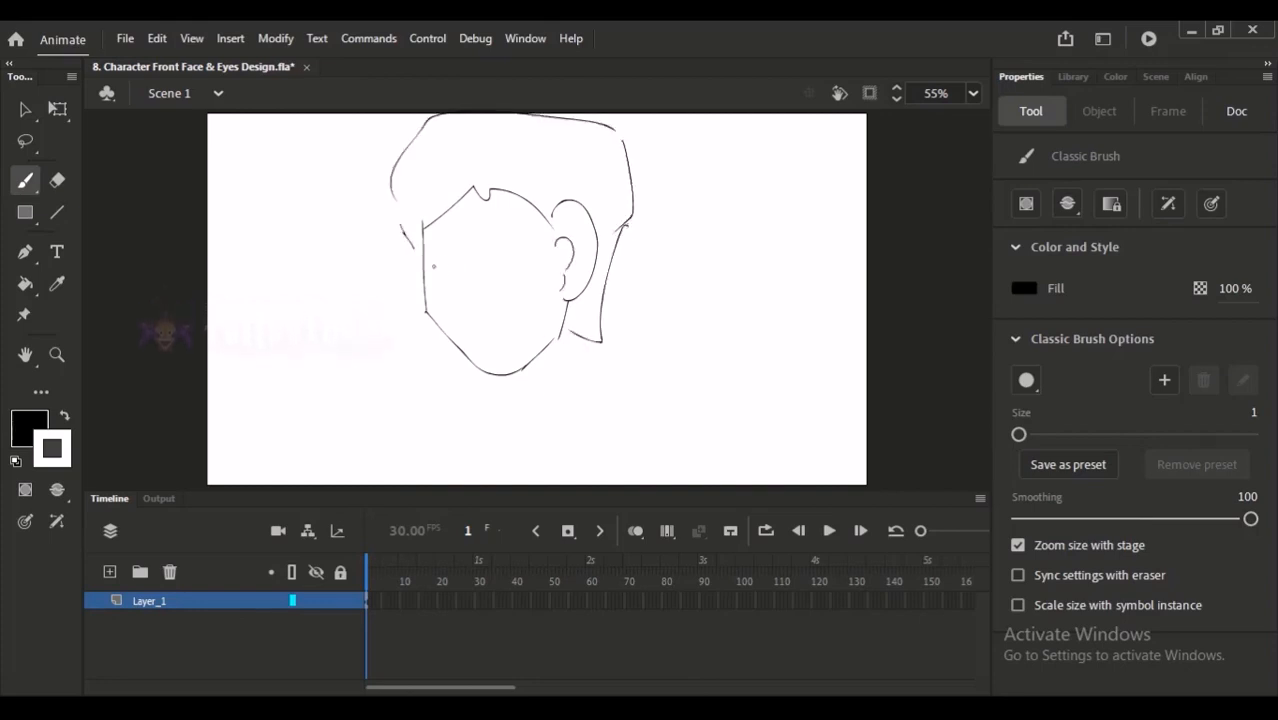
- Sketch facial features inside the face outline and undo the last three strokes
mouse_move(436, 245)
left_mouse_down()
mouse_move(484, 263)
mouse_move(480, 241)
mouse_move(461, 289)
mouse_move(474, 322)
mouse_move(542, 291)
left_mouse_up()
key("ctrl+z")
key("ctrl+z")
key("ctrl+z")
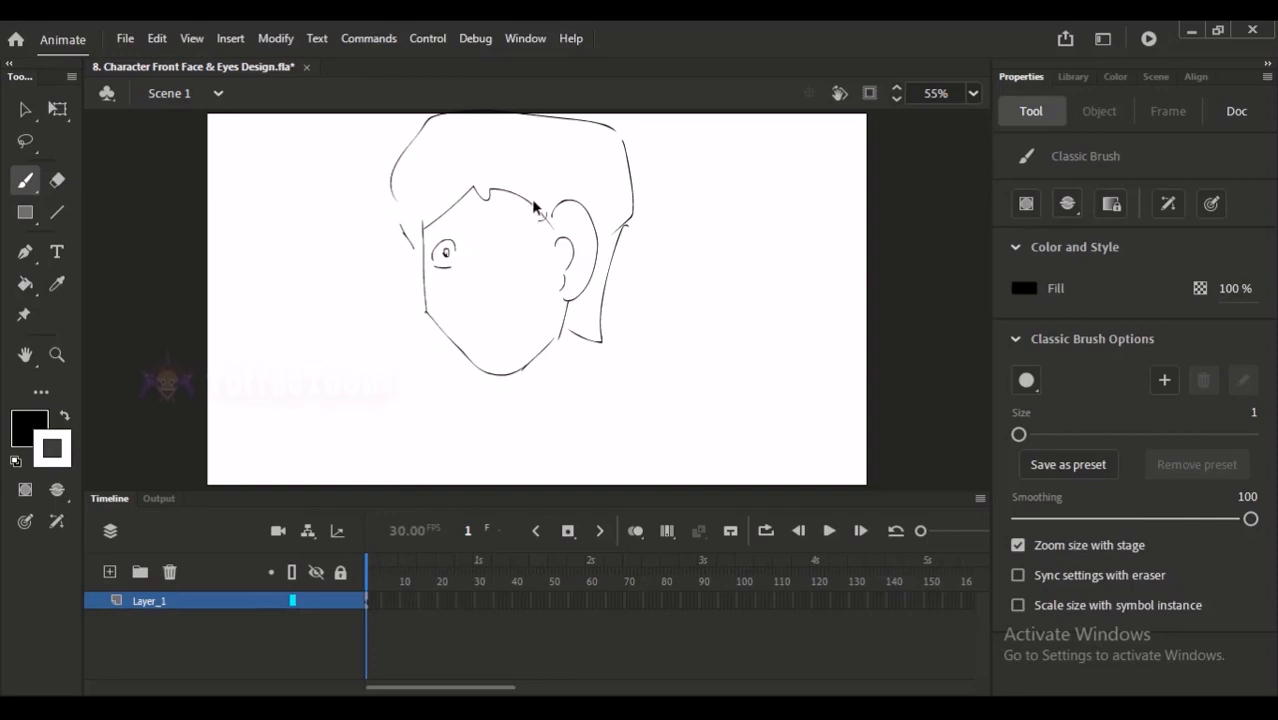
- Undo all strokes of the side-turned head sketch until the stage is empty
key("ctrl+z")
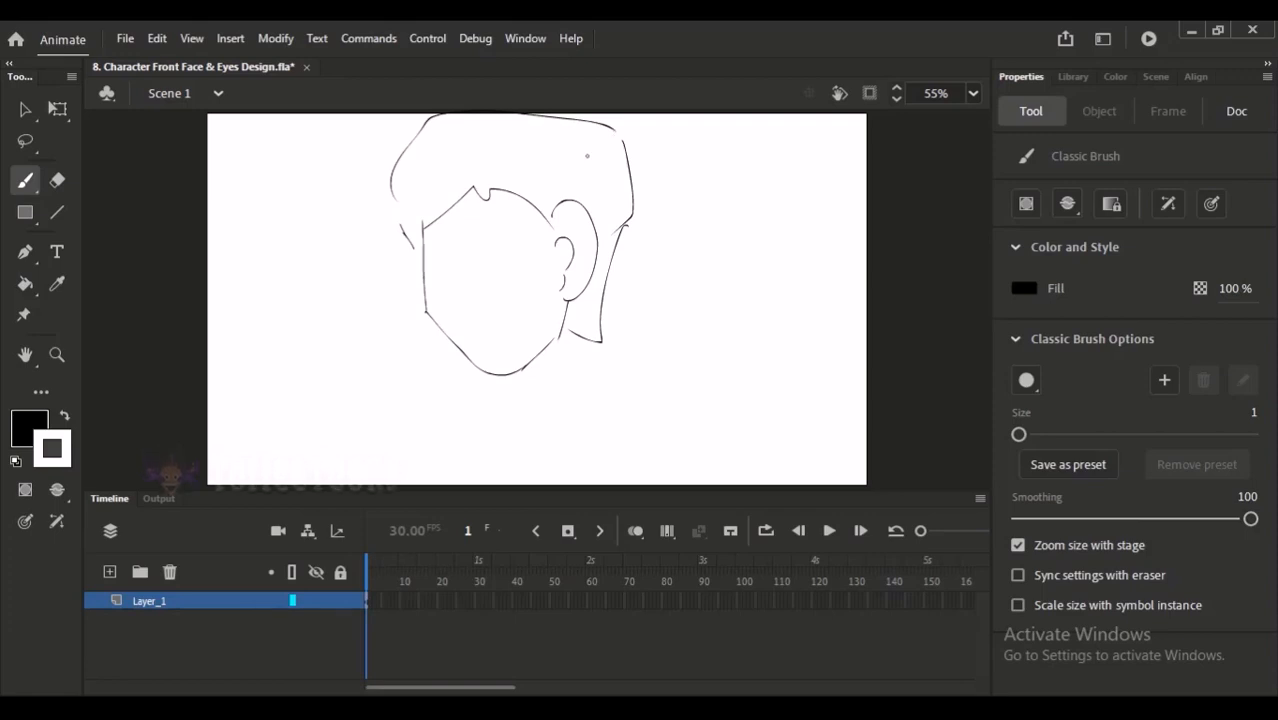
key("ctrl+z")
key("ctrl+z")
key("ctrl+z")
key("ctrl+z")
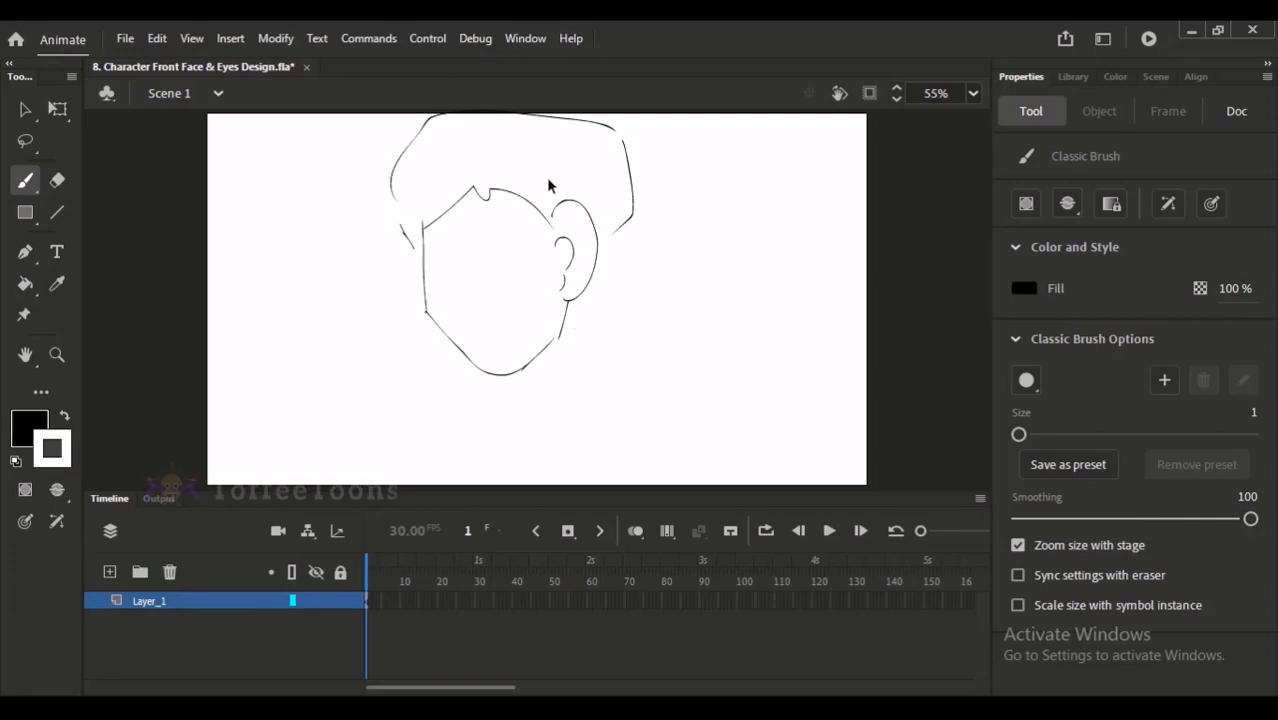
key("ctrl+z")
key("ctrl+z")
key("ctrl+z")
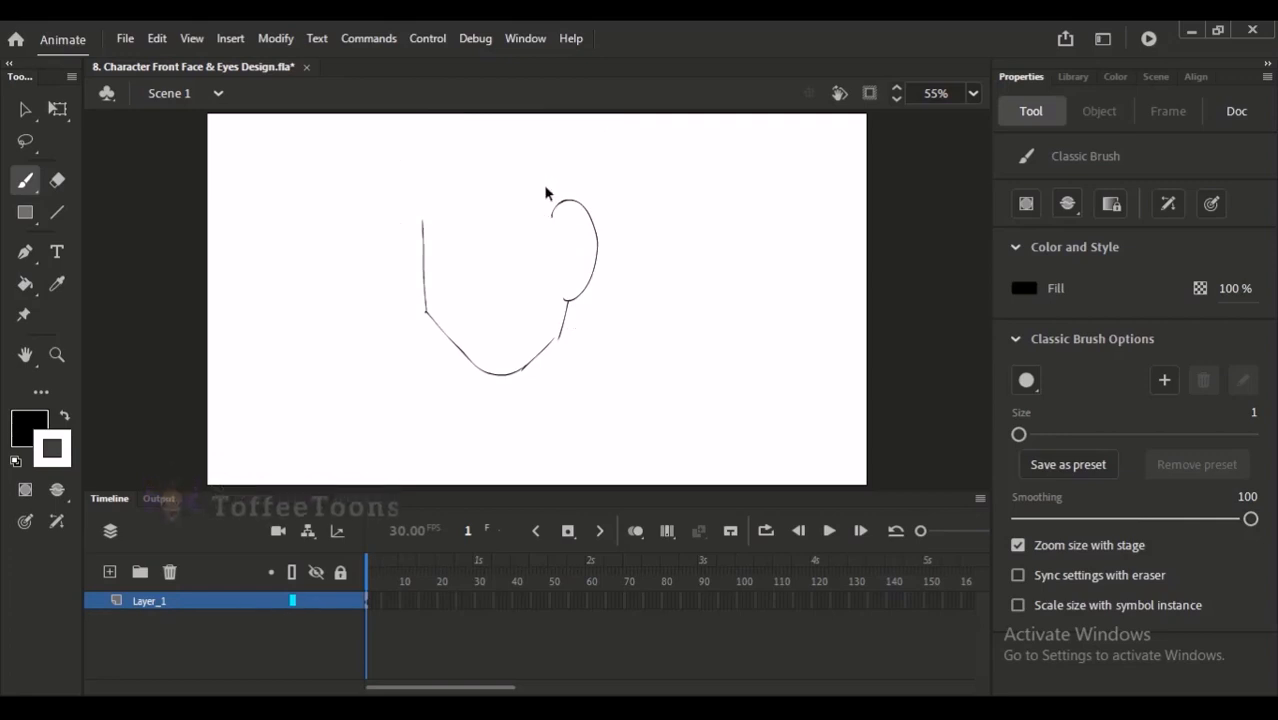
key("ctrl+z")
key("ctrl+z")
key("ctrl+z")
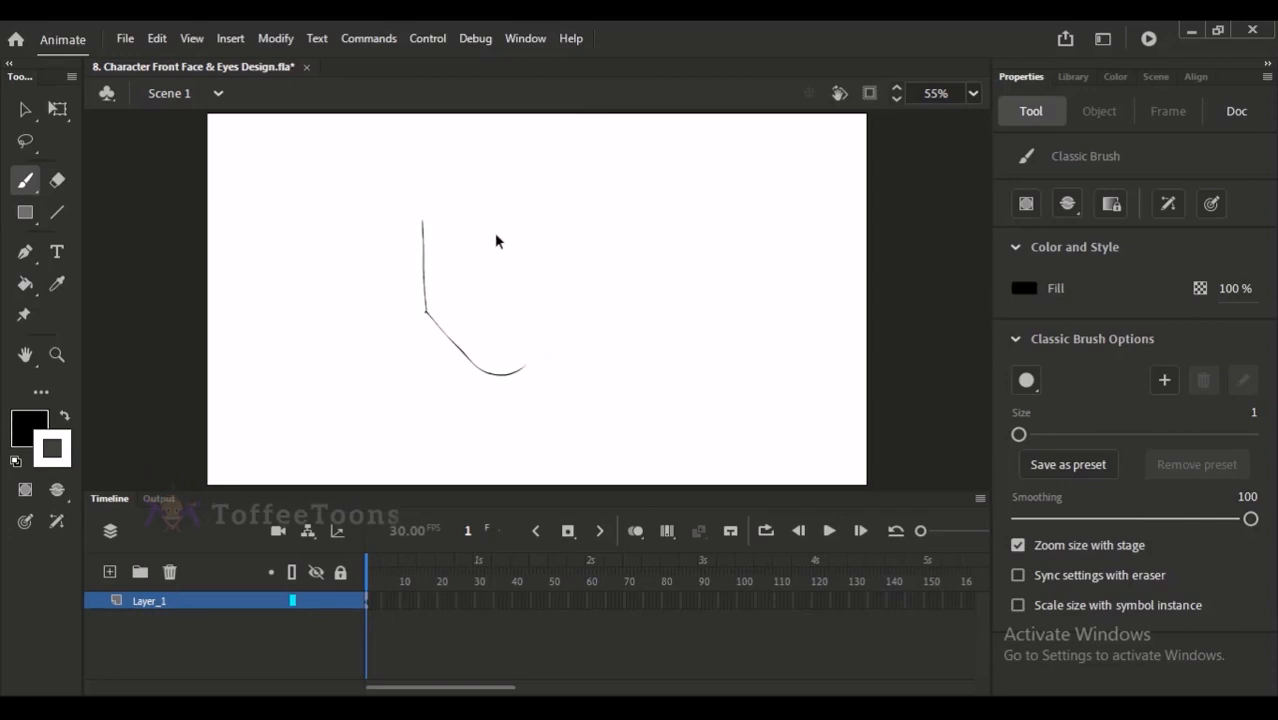
key("ctrl+z")
key("ctrl+z")
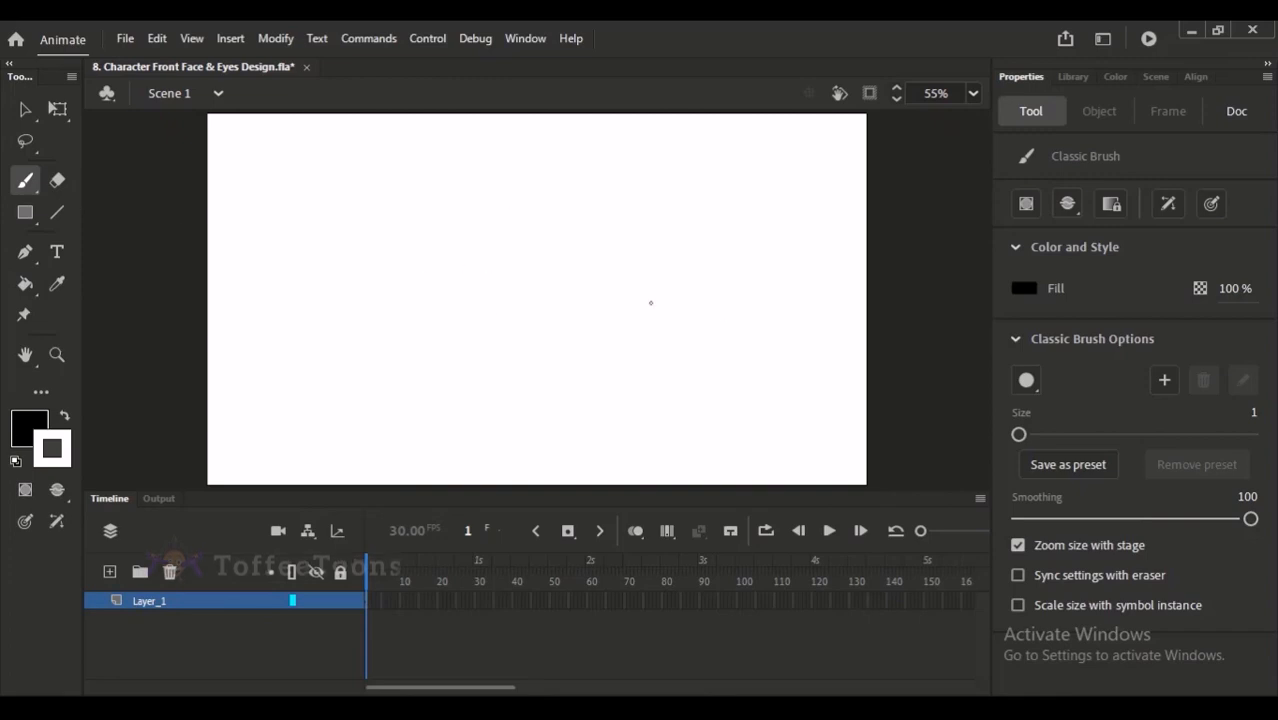
- Set the Classic Brush size to 2, draw a trial curved stroke and undo it
left_click(1250, 413)
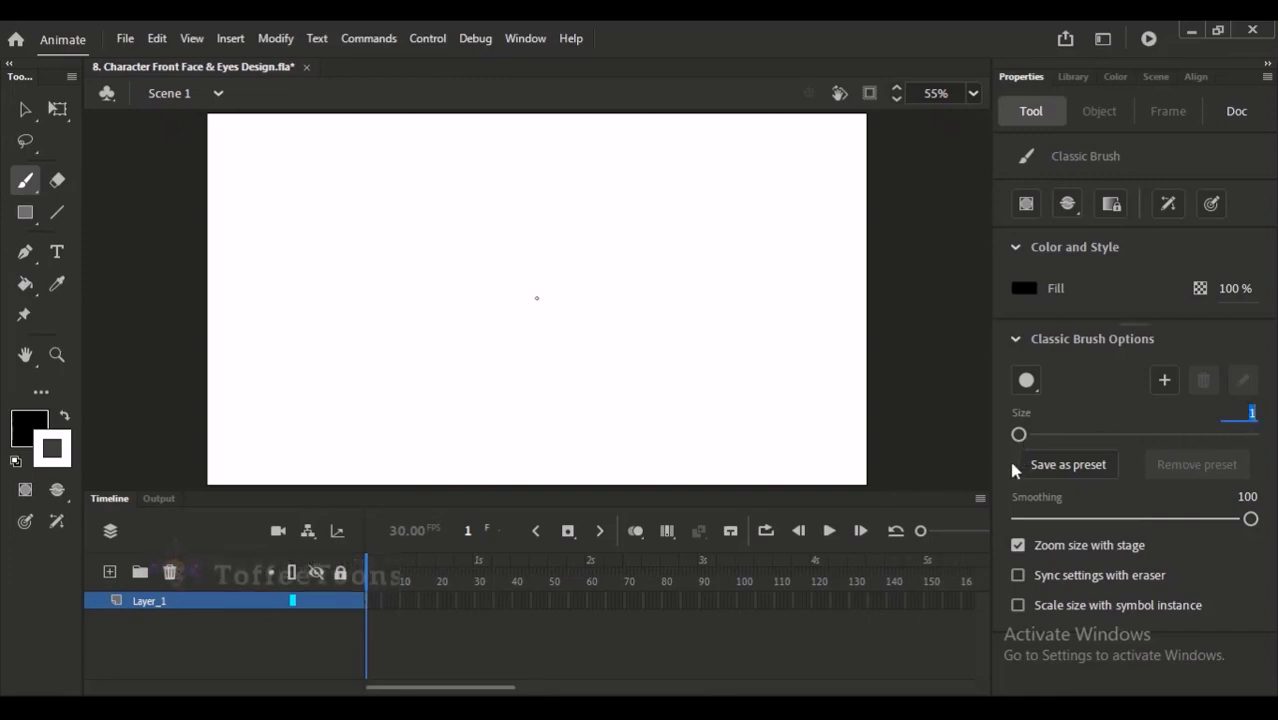
type("2")
key("Return")
mouse_move(420, 240)
left_mouse_down()
mouse_move(424, 283)
mouse_move(454, 332)
left_mouse_up()
key("ctrl+z")
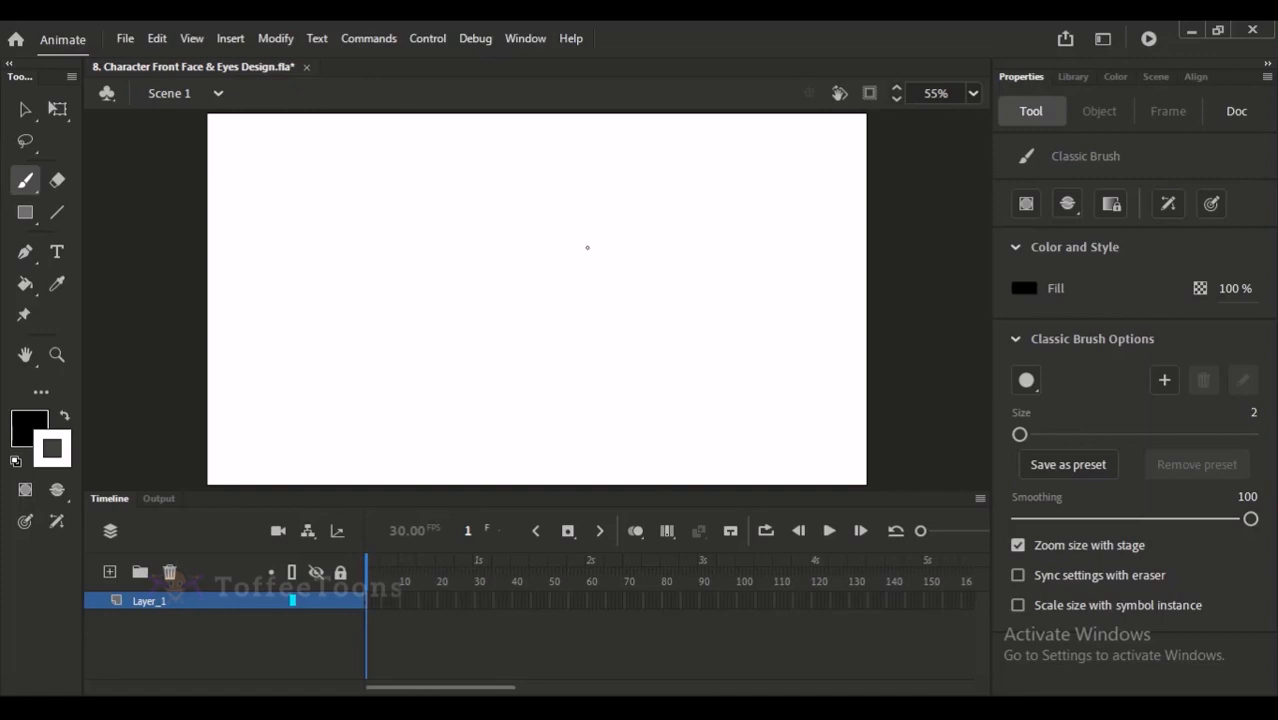
- Try sketching a rounded face outline with an ear and undo everything except the left face curve
mouse_move(484, 218)
left_mouse_down()
mouse_move(480, 267)
mouse_move(533, 345)
left_mouse_up()
mouse_move(604, 208)
left_mouse_down()
mouse_move(617, 307)
mouse_move(560, 348)
left_mouse_up()
mouse_move(622, 262)
left_mouse_down()
mouse_move(640, 242)
mouse_move(625, 290)
left_mouse_up()
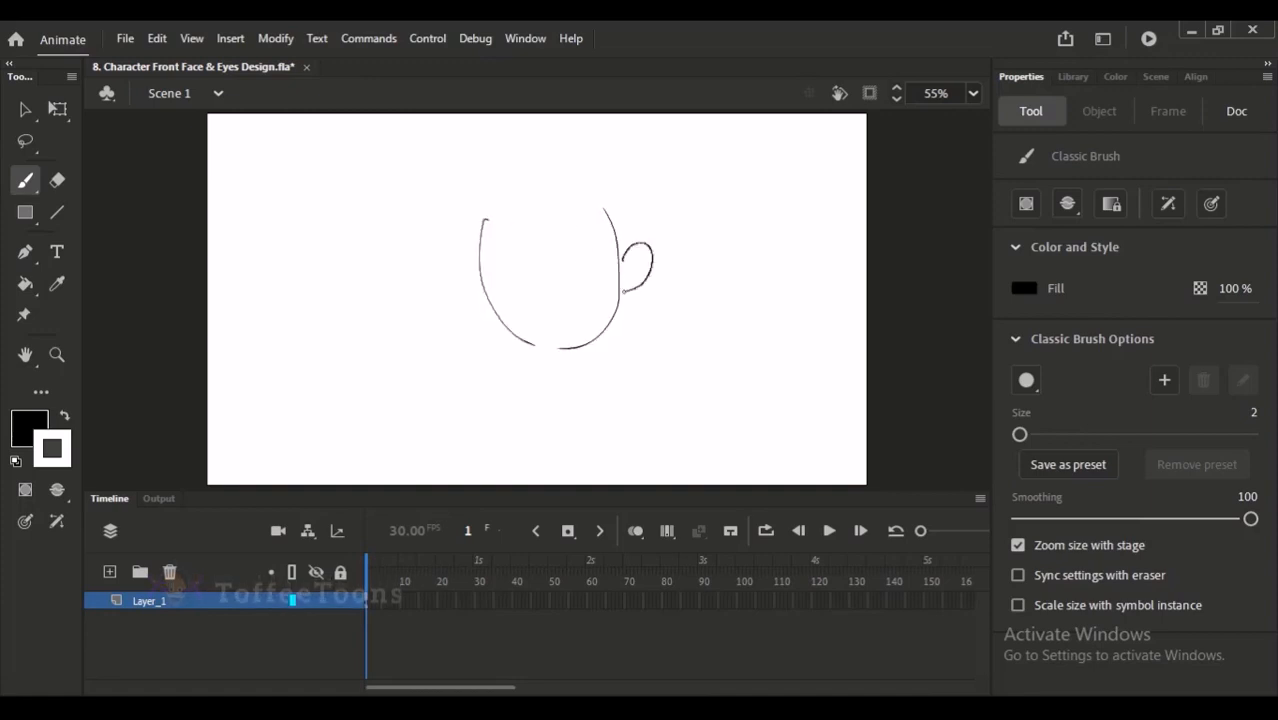
key("ctrl+z")
mouse_move(619, 234)
left_mouse_down()
mouse_move(683, 260)
mouse_move(631, 290)
left_mouse_up()
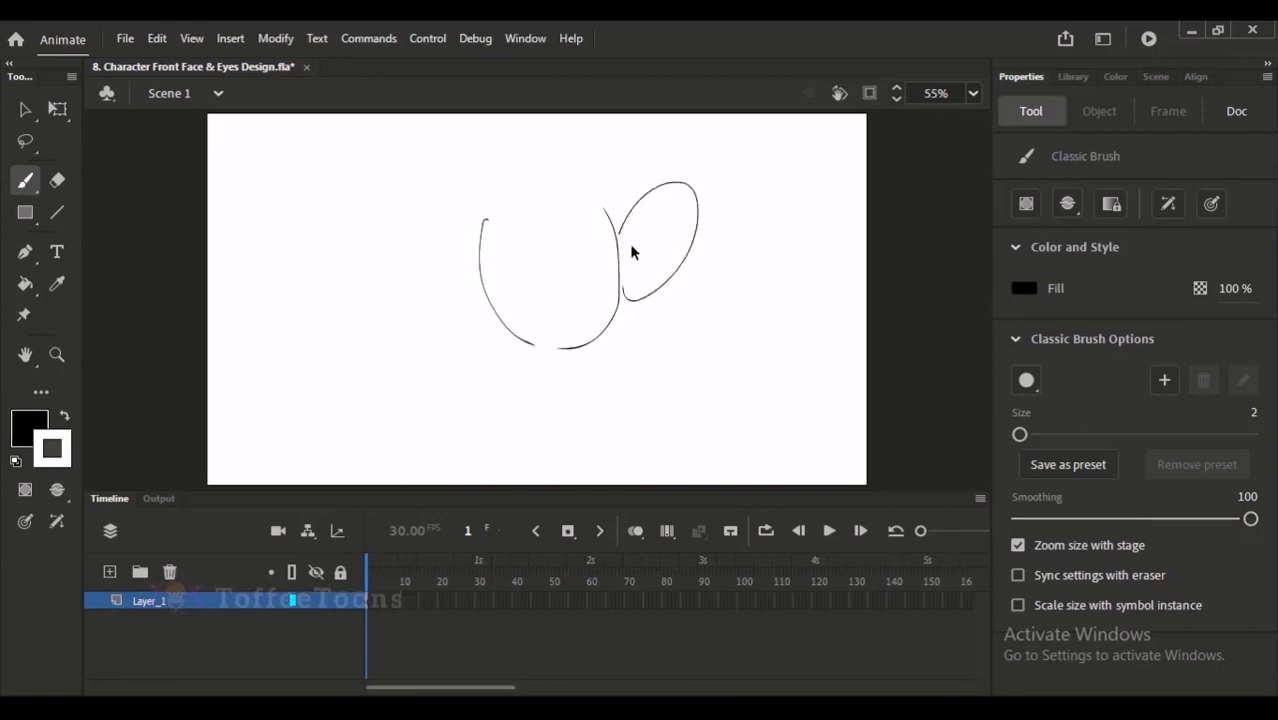
key("ctrl+z")
key("ctrl+z")
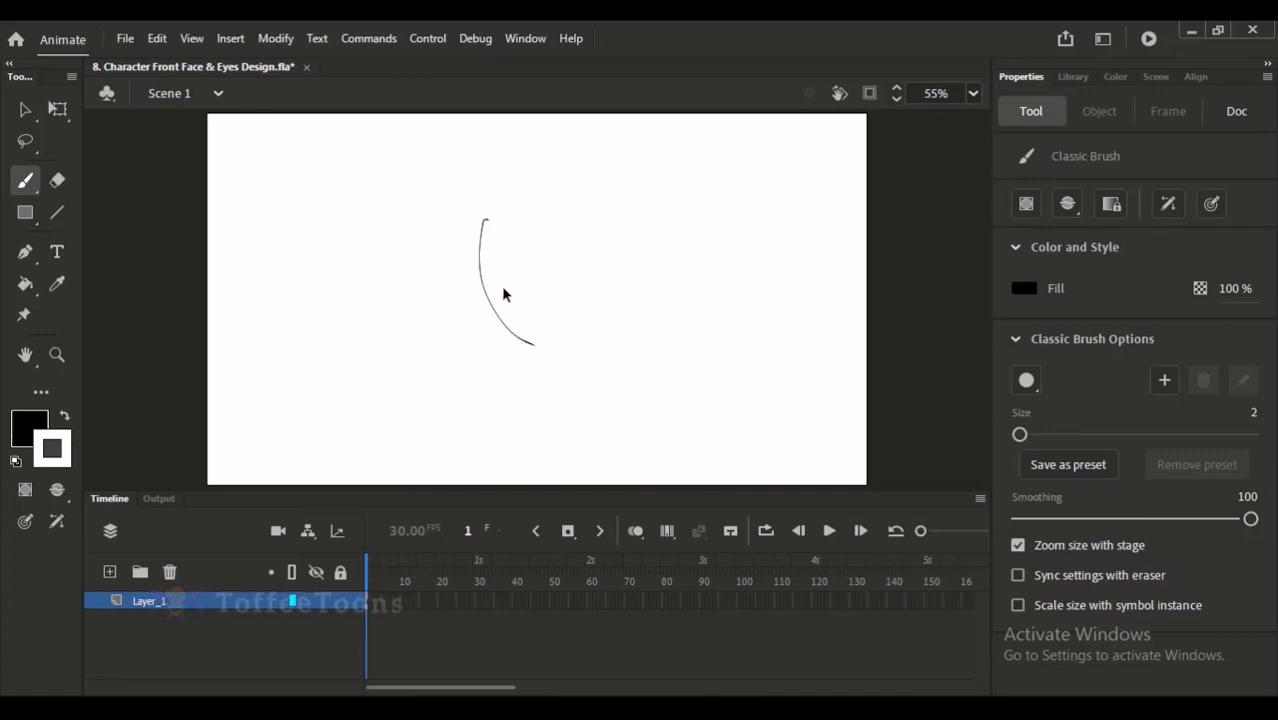
- Select the remaining face curve on the stage and delete it
left_click(25, 109)
mouse_move(384, 166)
left_mouse_down()
mouse_move(636, 381)
mouse_move(621, 379)
left_mouse_up()
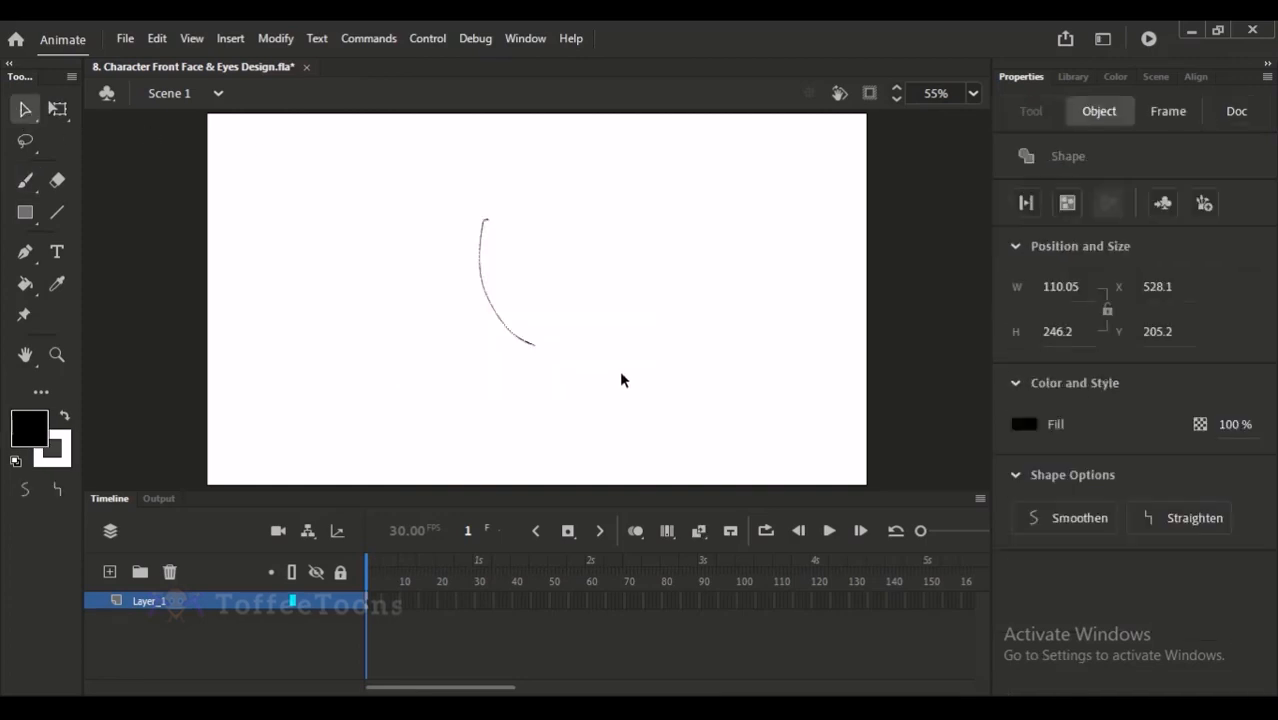
key("Delete")
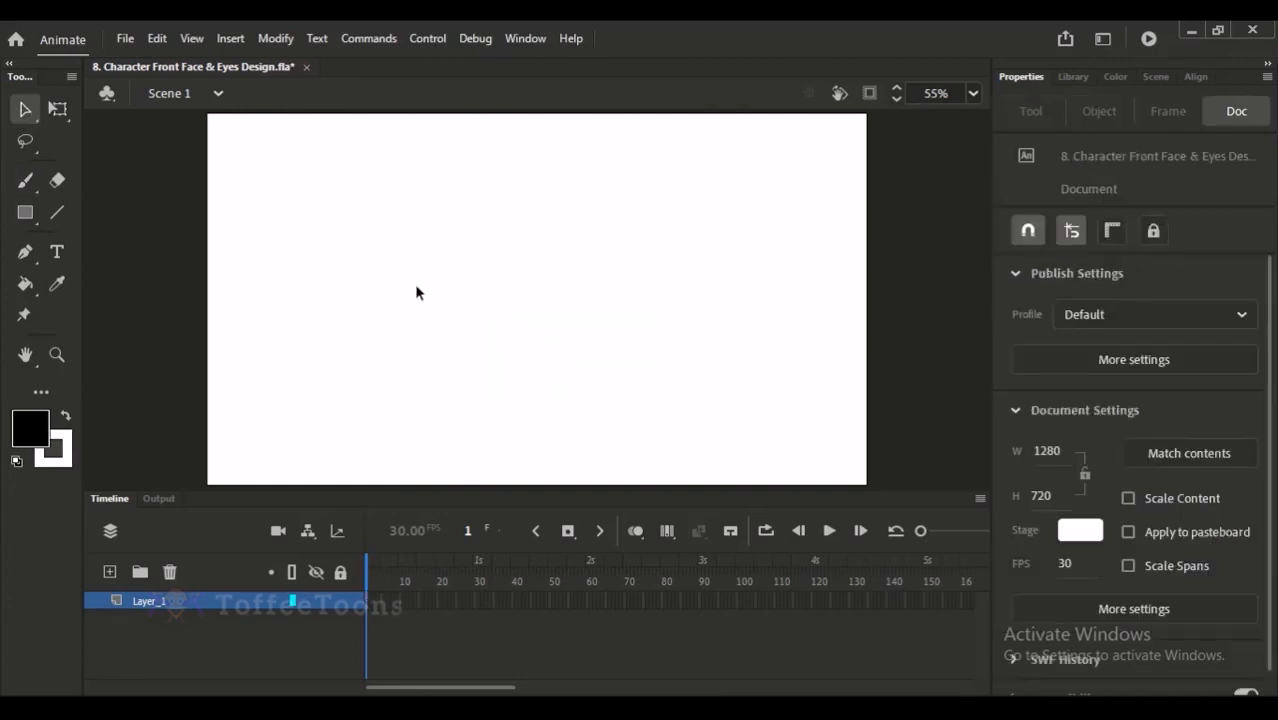
- Set the Classic Brush size to 3 and draw a large circle as the base of the head
left_click(25, 181)
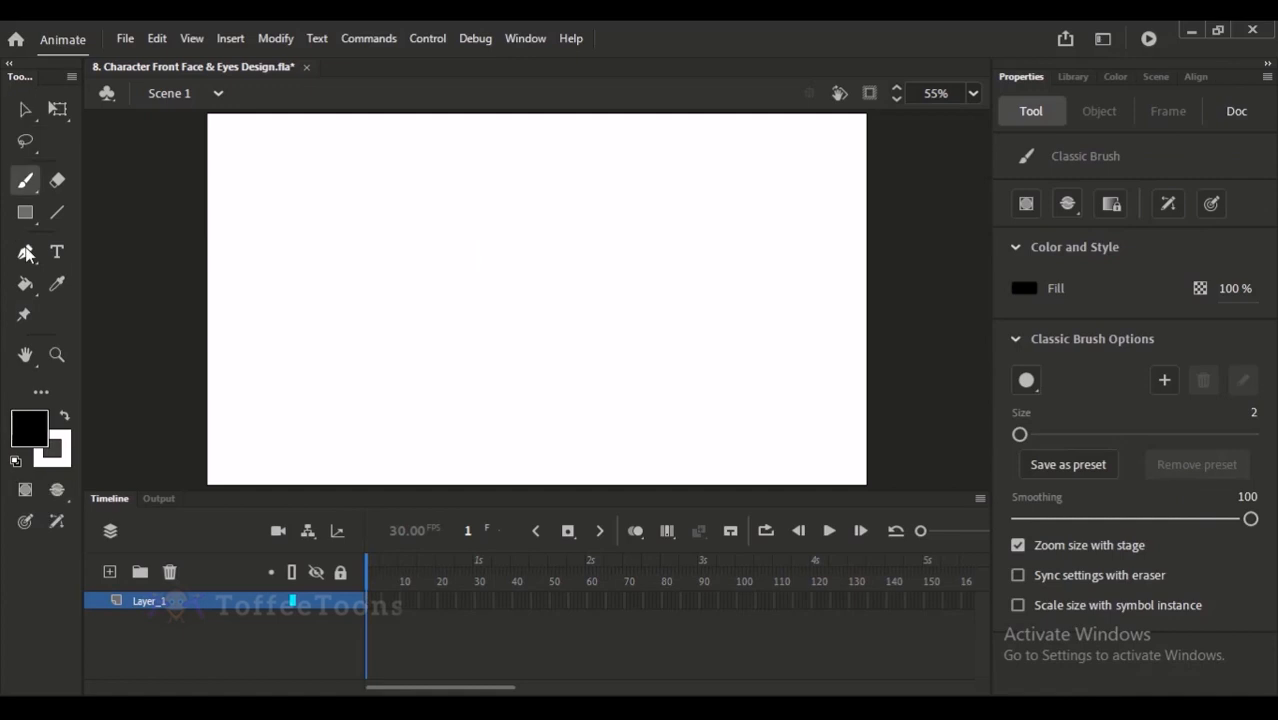
left_click(1254, 413)
key("Up")
left_click(528, 296)
mouse_move(404, 325)
left_mouse_down()
mouse_move(441, 191)
mouse_move(605, 246)
mouse_move(570, 358)
mouse_move(488, 381)
mouse_move(422, 347)
mouse_move(393, 283)
mouse_move(427, 352)
mouse_move(451, 372)
mouse_move(518, 381)
left_mouse_up()
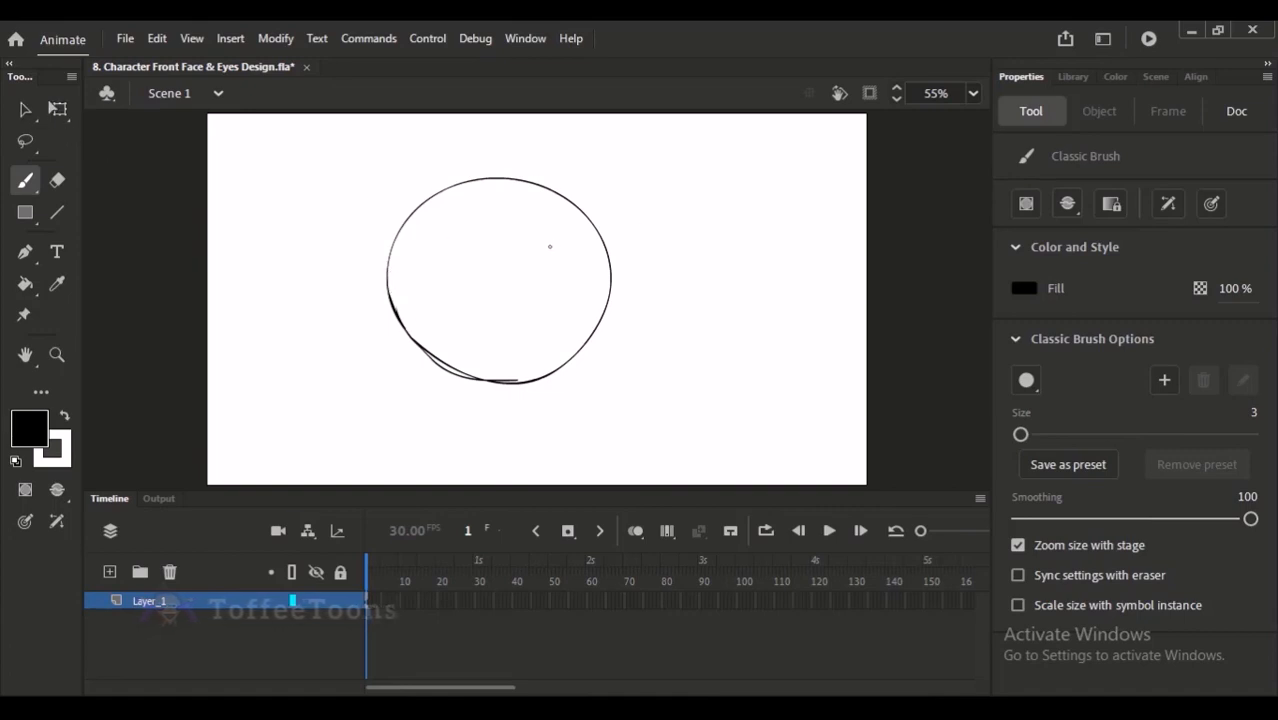
- Select the head circle and stretch it slightly taller with Free Transform
left_click(25, 109)
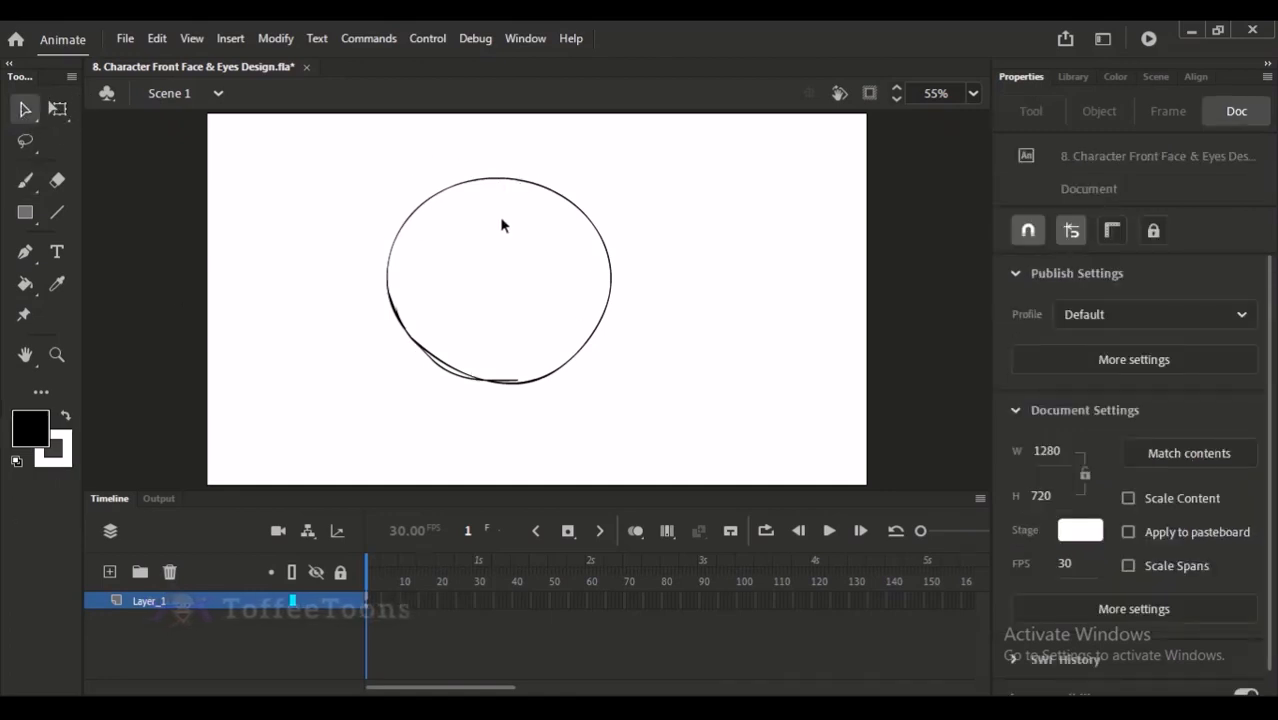
left_click_drag(332, 141, 676, 406)
key("q")
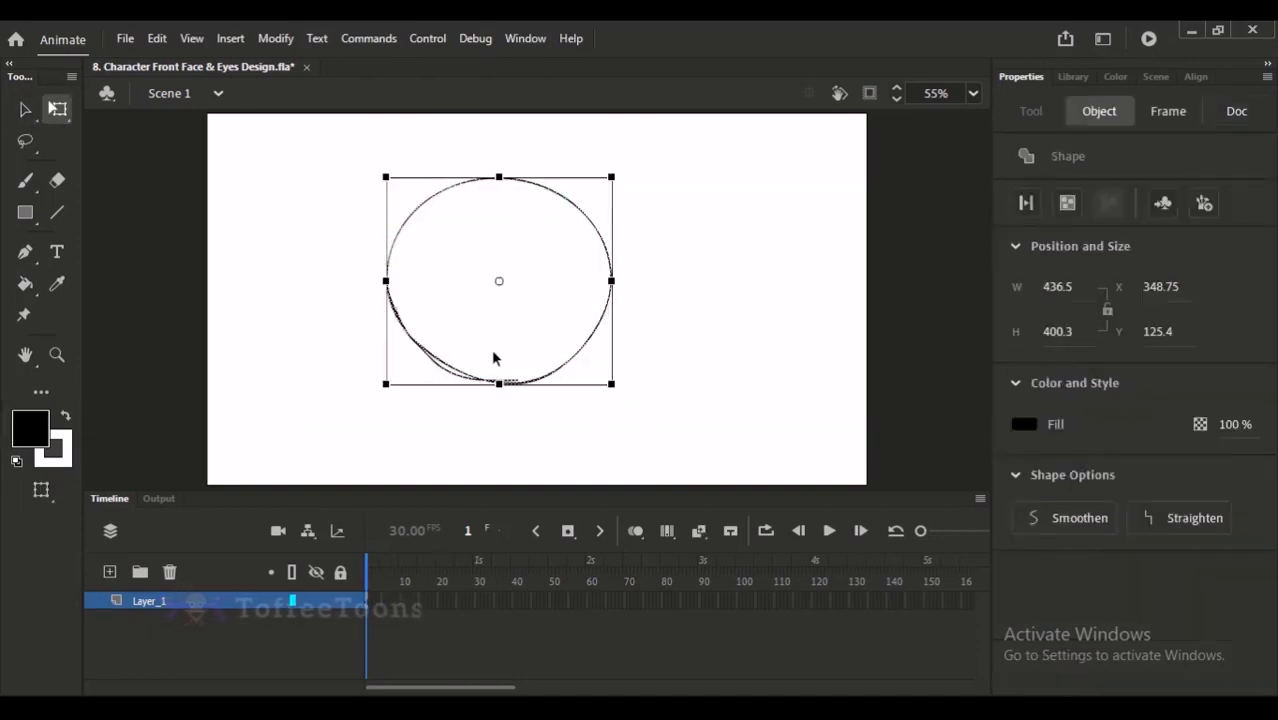
left_click_drag(499, 380, 501, 389)
left_click(503, 406)
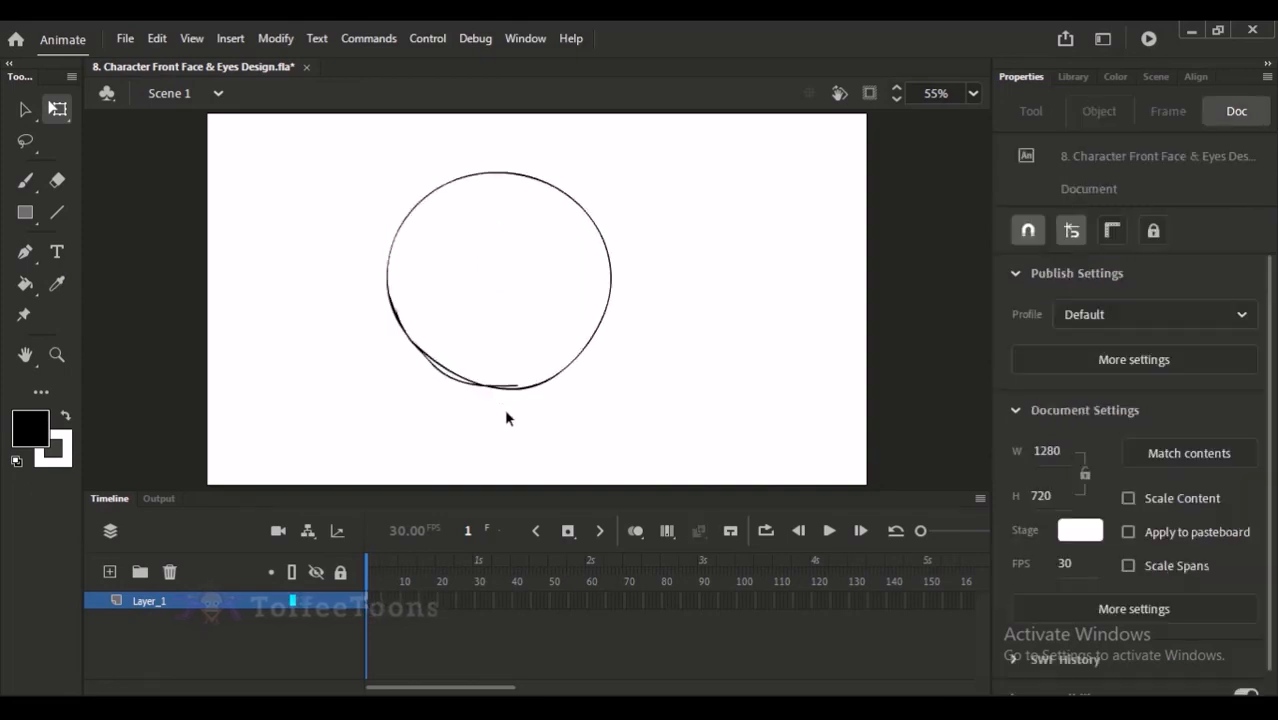
- Sketch the left cheek and jaw line from the circle's side down to the chin, undoing unwanted strokes
left_click(25, 180)
left_click_drag(389, 287, 430, 371)
left_click_drag(393, 316, 446, 374)
key("ctrl+z")
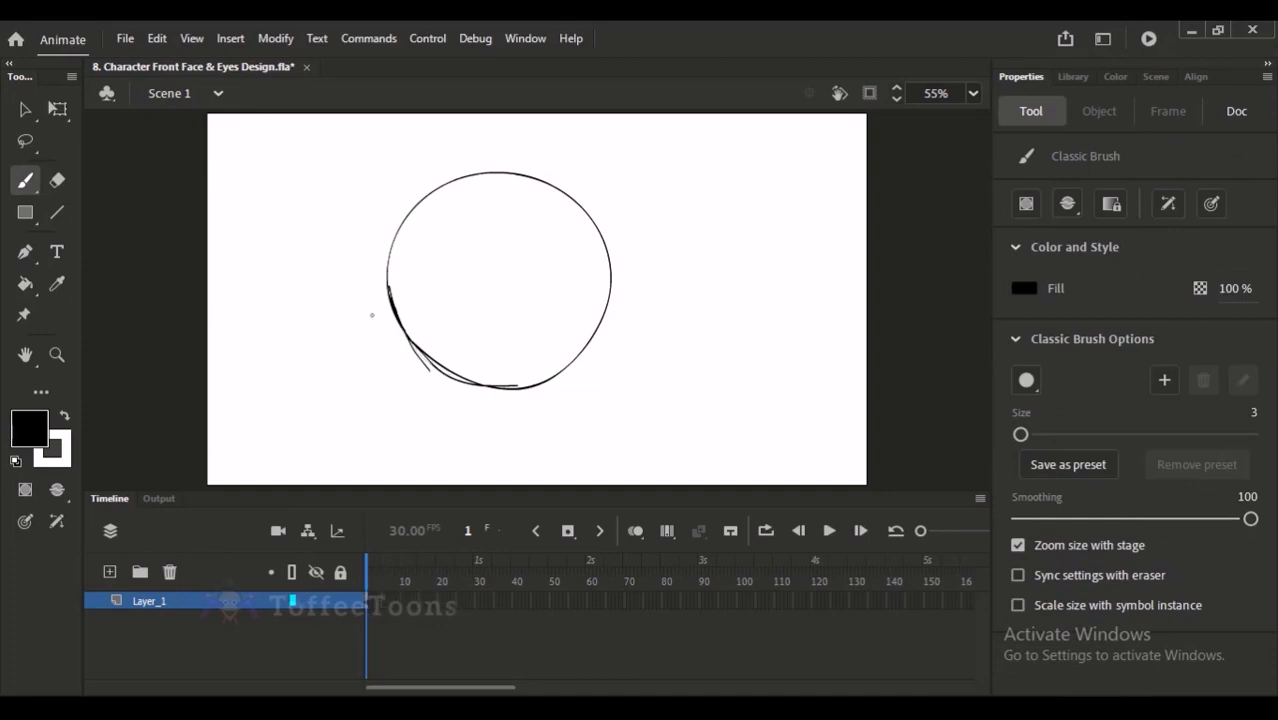
left_click_drag(392, 302, 427, 404)
left_click_drag(404, 345, 422, 411)
left_click_drag(411, 367, 424, 427)
key("ctrl+z")
key("ctrl+z")
mouse_move(396, 320)
left_mouse_down()
mouse_move(423, 402)
mouse_move(477, 449)
left_mouse_up()
left_click_drag(422, 407, 490, 449)
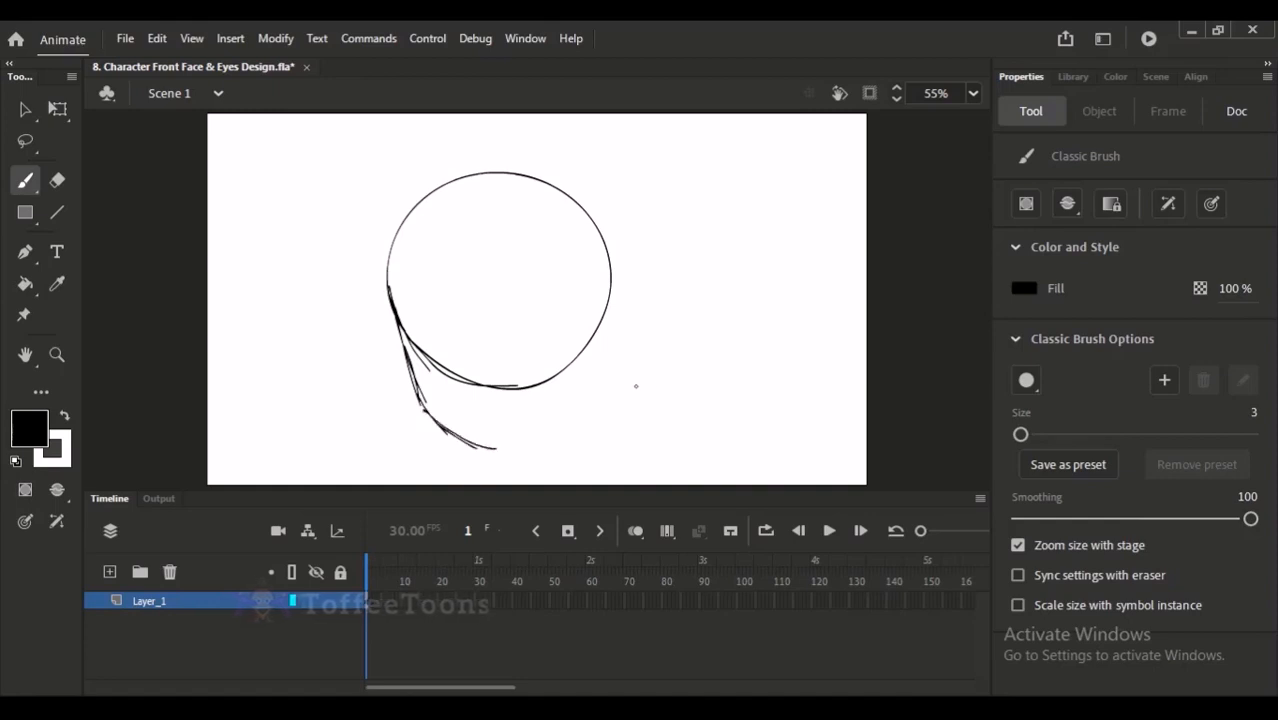
- Try several strokes for the right cheek and jaw line, undoing each attempt
mouse_move(608, 293)
left_mouse_down()
mouse_move(597, 370)
mouse_move(530, 447)
left_mouse_up()
key("ctrl+z")
key("ctrl+z")
left_click_drag(609, 301, 566, 430)
key("ctrl+z")
key("ctrl+z")
left_click_drag(609, 303, 562, 430)
key("ctrl+z")
- Sketch the right cheek and jaw line down to the chin, and reinforce the left cheek and chin strokes
left_click_drag(609, 309, 593, 384)
mouse_move(611, 303)
left_mouse_down()
mouse_move(573, 406)
mouse_move(517, 448)
left_mouse_up()
mouse_move(600, 348)
left_mouse_down()
mouse_move(563, 423)
mouse_move(514, 444)
left_mouse_up()
left_click_drag(611, 290, 593, 381)
left_click_drag(397, 325, 409, 388)
mouse_move(402, 328)
left_mouse_down()
mouse_move(426, 411)
mouse_move(413, 383)
left_mouse_up()
mouse_move(439, 426)
left_mouse_down()
mouse_move(514, 449)
mouse_move(582, 409)
mouse_move(508, 450)
left_mouse_up()
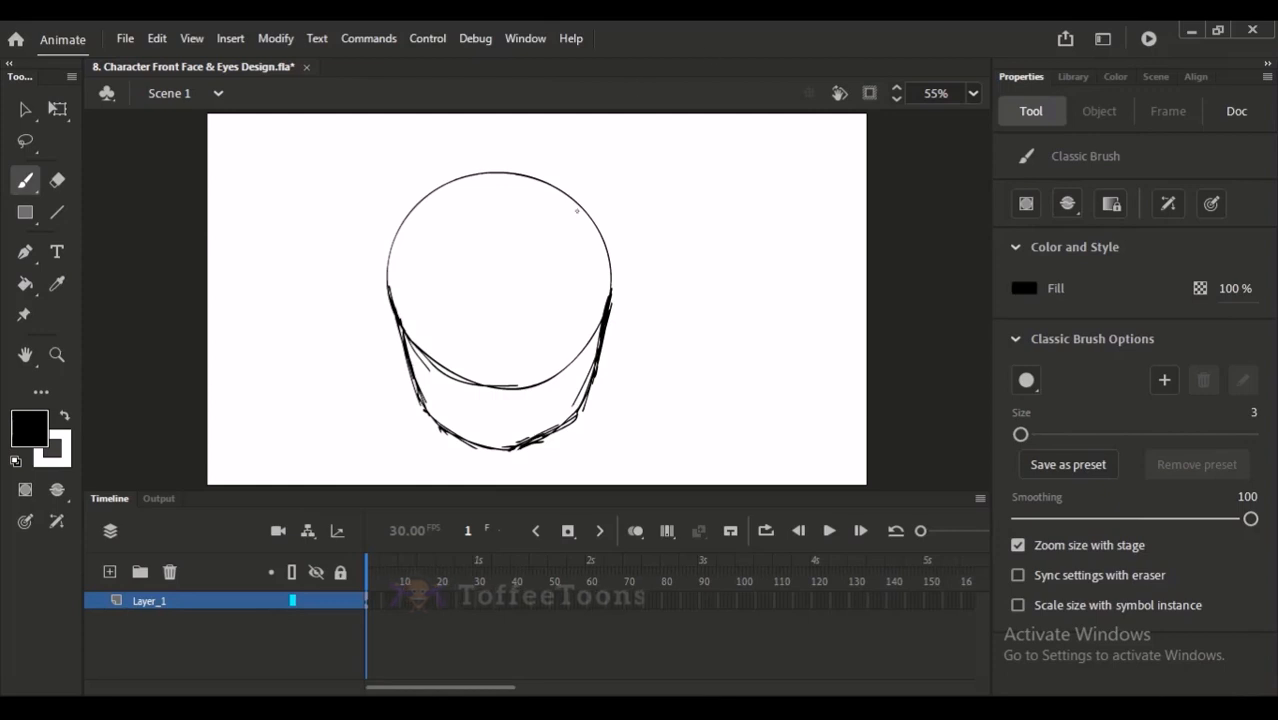
- Draw a horizontal guide line across the middle of the head, redoing the first attempt
left_click_drag(367, 293, 633, 288)
key("ctrl+z")
left_click_drag(367, 296, 618, 288)
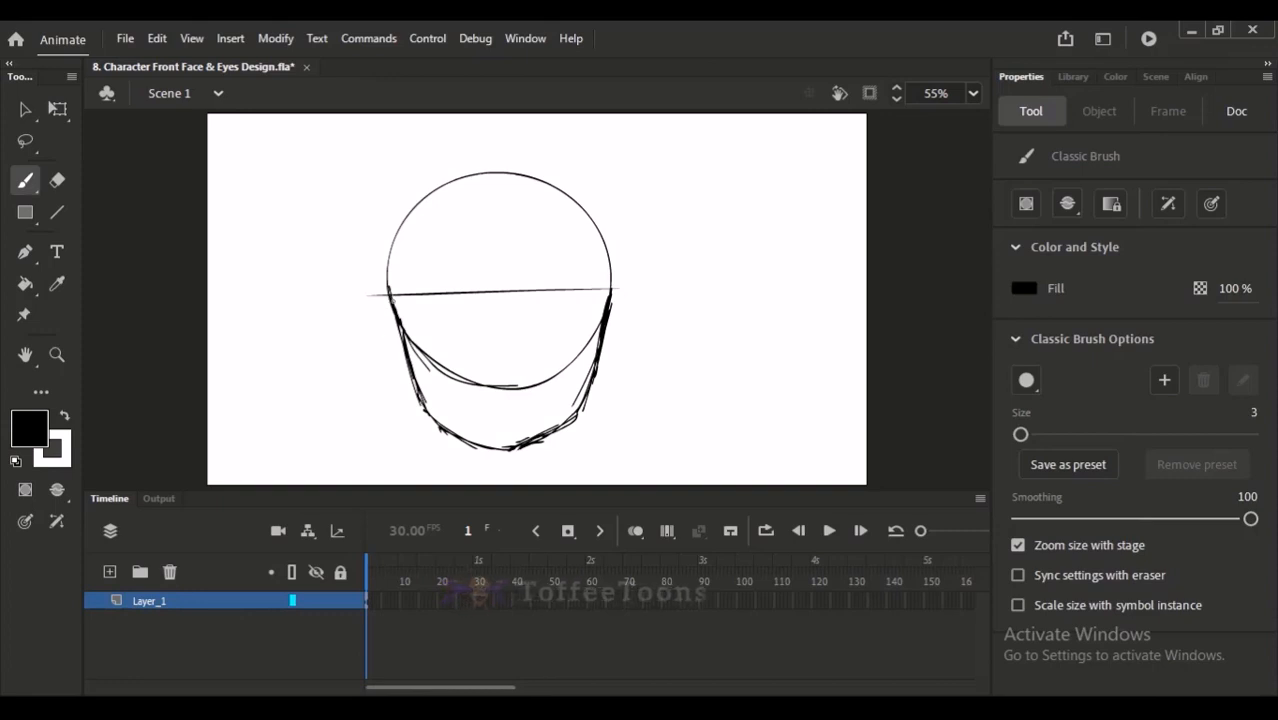
- Try several outlines for the left ear at the end of the guide line, undoing them
mouse_move(390, 294)
left_mouse_down()
mouse_move(359, 316)
mouse_move(408, 386)
left_mouse_up()
left_click_drag(360, 296, 404, 386)
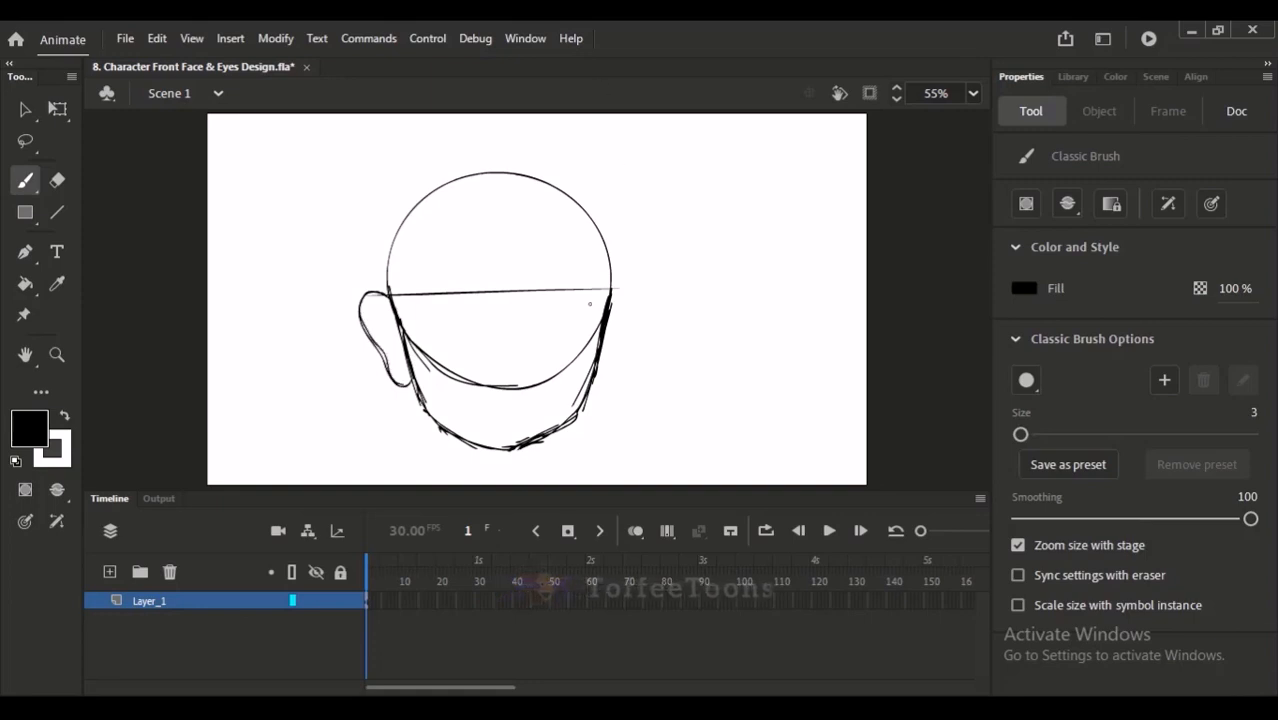
key("ctrl+z")
key("ctrl+z")
mouse_move(389, 292)
left_mouse_down()
mouse_move(370, 322)
mouse_move(416, 386)
left_mouse_up()
key("ctrl+z")
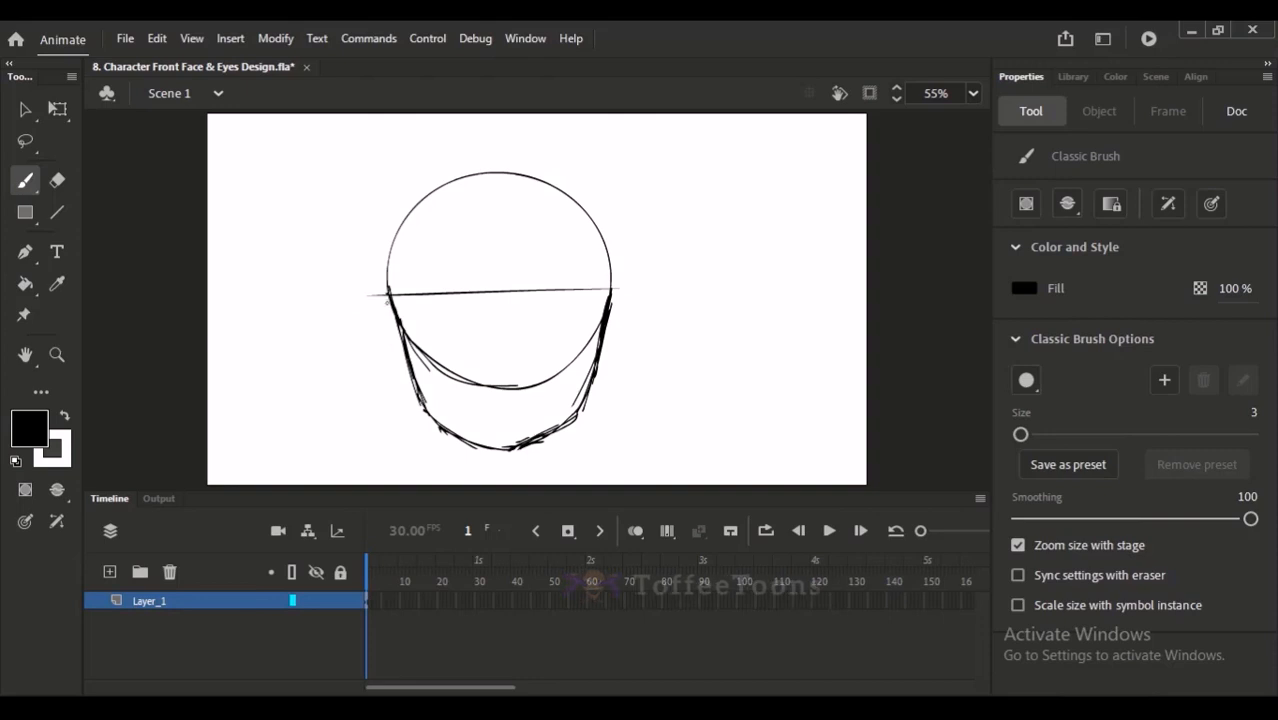
mouse_move(389, 292)
left_mouse_down()
mouse_move(371, 321)
mouse_move(414, 386)
left_mouse_up()
key("ctrl+z")
mouse_move(389, 292)
left_mouse_down()
mouse_move(362, 321)
mouse_move(410, 384)
left_mouse_up()
left_click_drag(363, 318, 408, 385)
scroll(518, 455, "up", 3)
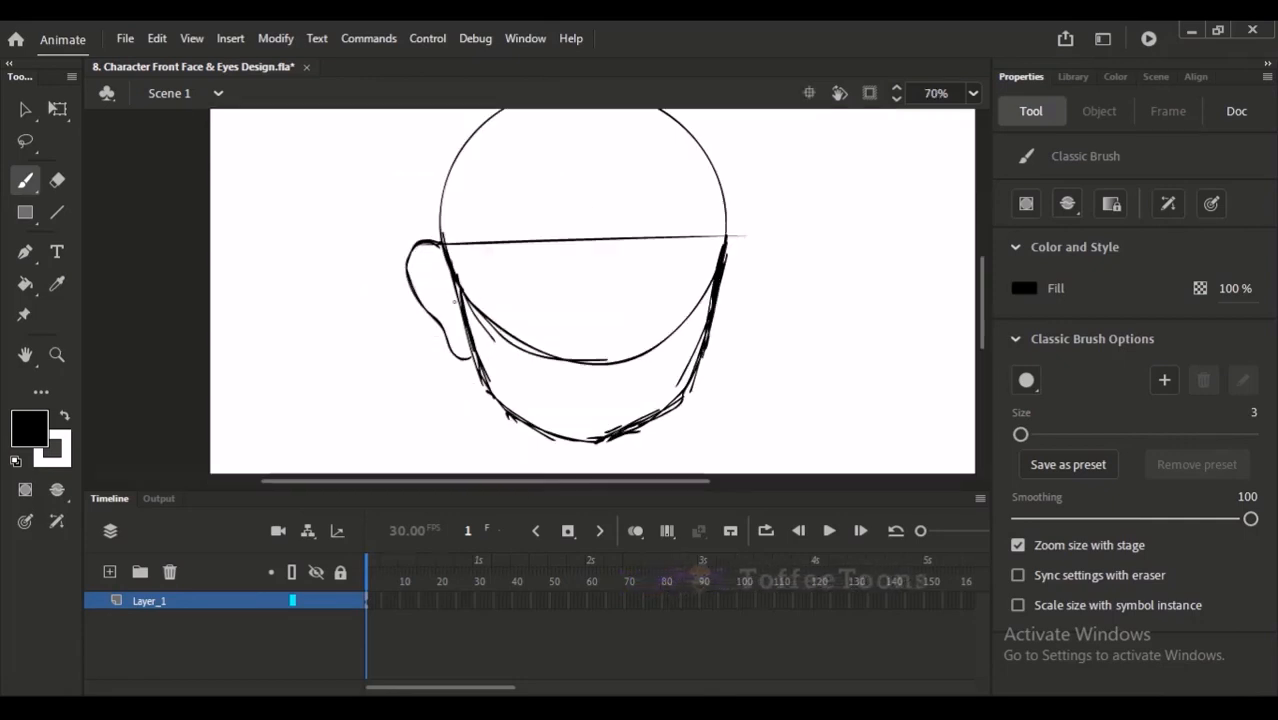
key("ctrl+z")
key("ctrl+z")
key("ctrl+z")
- Sketch the left ear from the guide line down to the cheek, undoing surplus strokes
mouse_move(440, 242)
left_mouse_down()
mouse_move(414, 258)
mouse_move(470, 352)
left_mouse_up()
mouse_move(444, 244)
left_mouse_down()
mouse_move(412, 258)
mouse_move(434, 312)
left_mouse_up()
mouse_move(440, 244)
left_mouse_down()
mouse_move(416, 258)
mouse_move(410, 287)
mouse_move(440, 326)
left_mouse_up()
key("ctrl+z")
key("ctrl+z")
key("ctrl+z")
key("ctrl+z")
key("ctrl+z")
key("ctrl+z")
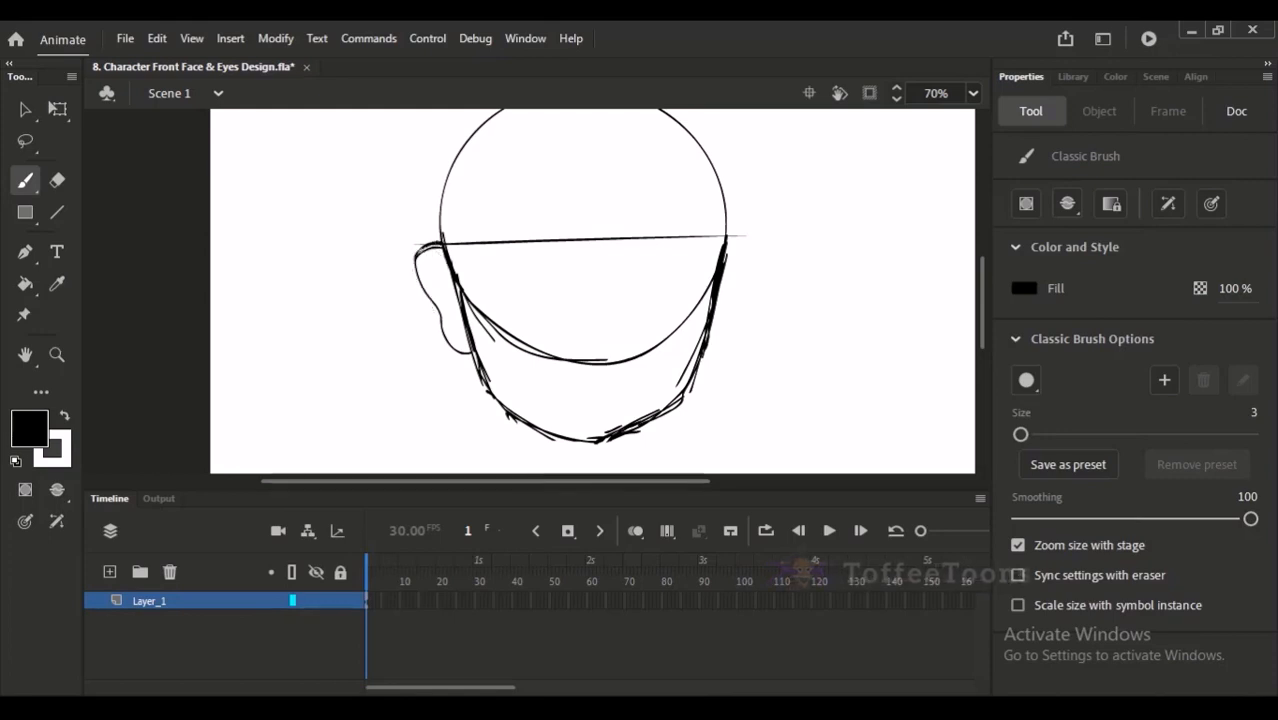
- Sketch the right ear beside the cheek at the guide line's end and undo a stray stroke
left_click_drag(605, 262, 495, 287)
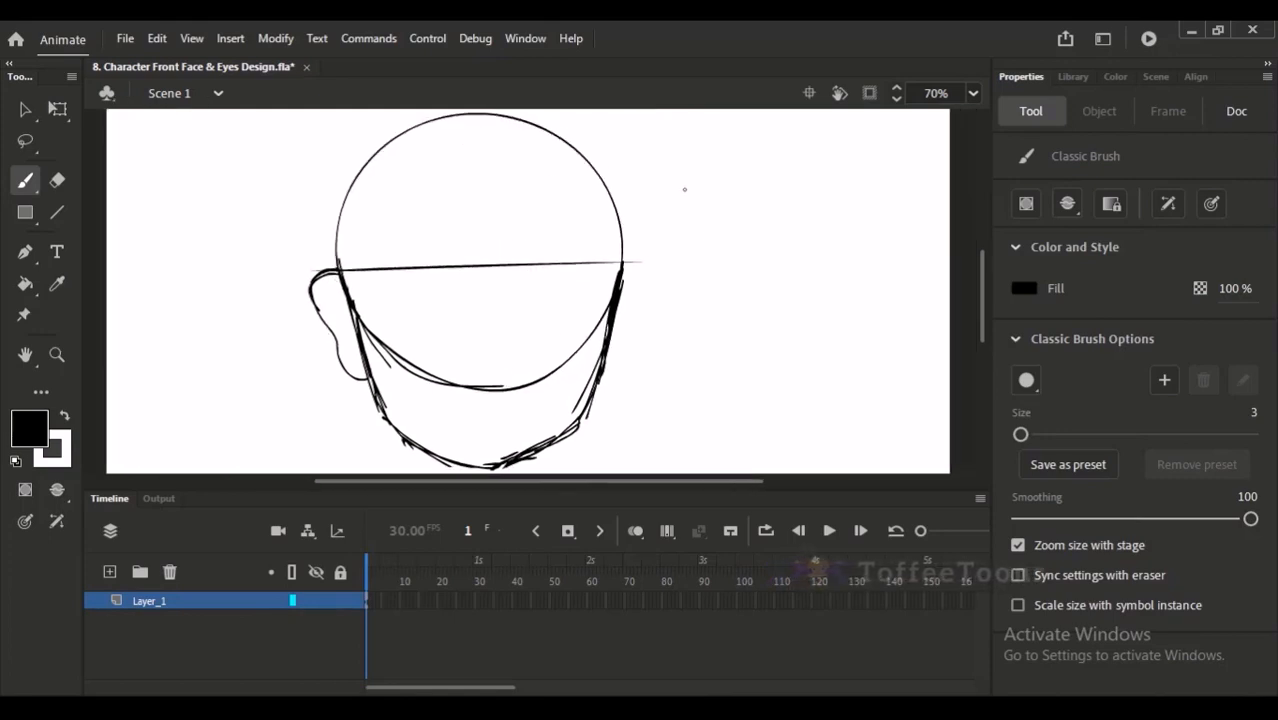
mouse_move(620, 266)
left_mouse_down()
mouse_move(653, 311)
mouse_move(605, 374)
mouse_move(629, 373)
mouse_move(648, 321)
left_mouse_up()
mouse_move(620, 279)
left_mouse_down()
mouse_move(647, 262)
mouse_move(657, 311)
mouse_move(679, 308)
mouse_move(690, 262)
left_mouse_up()
key("ctrl+z")
key("space")
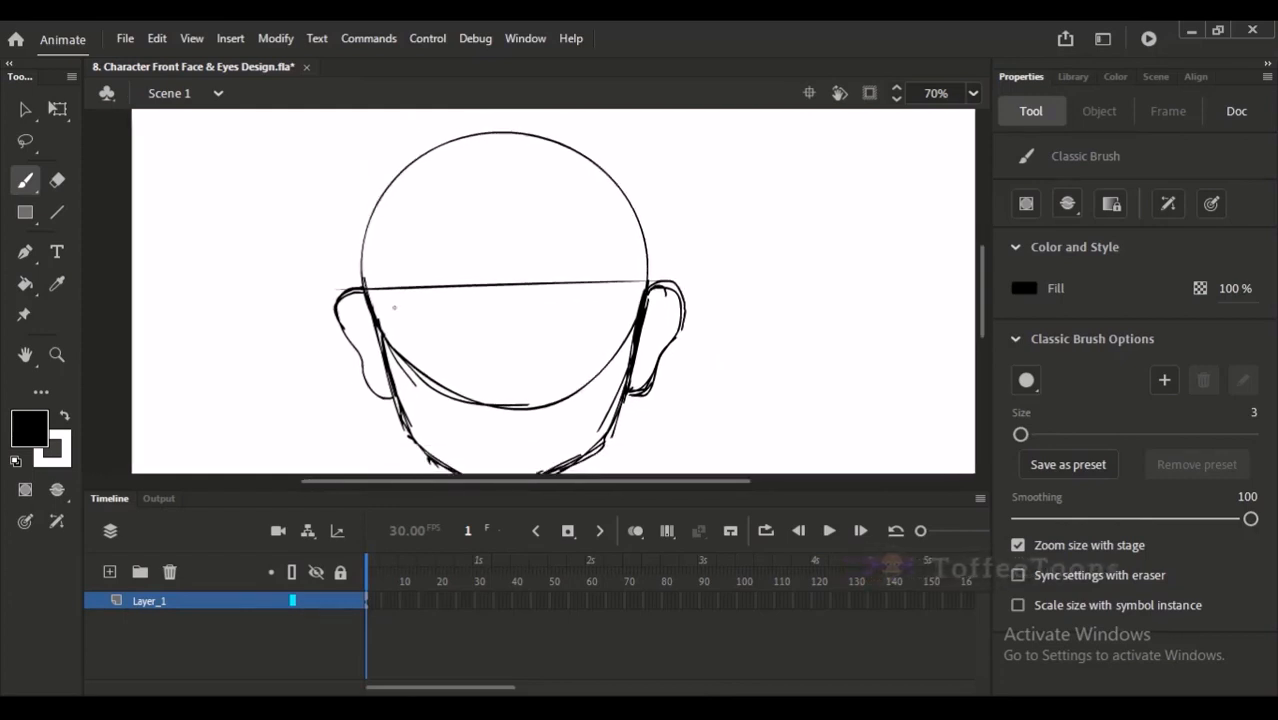
- Erase the circle's lower arc inside the face with the Eraser
key("ctrl+s")
key("e")
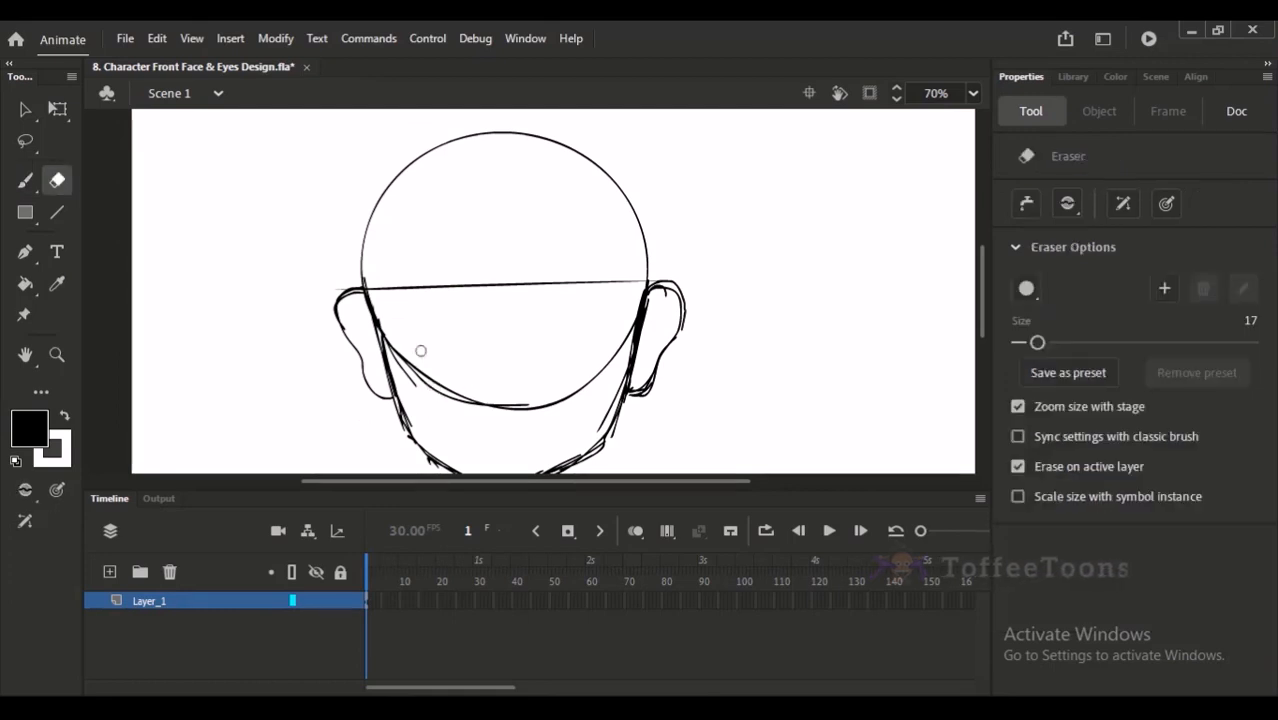
mouse_move(395, 344)
left_mouse_down()
mouse_move(440, 388)
mouse_move(399, 374)
mouse_move(545, 408)
mouse_move(628, 327)
left_mouse_up()
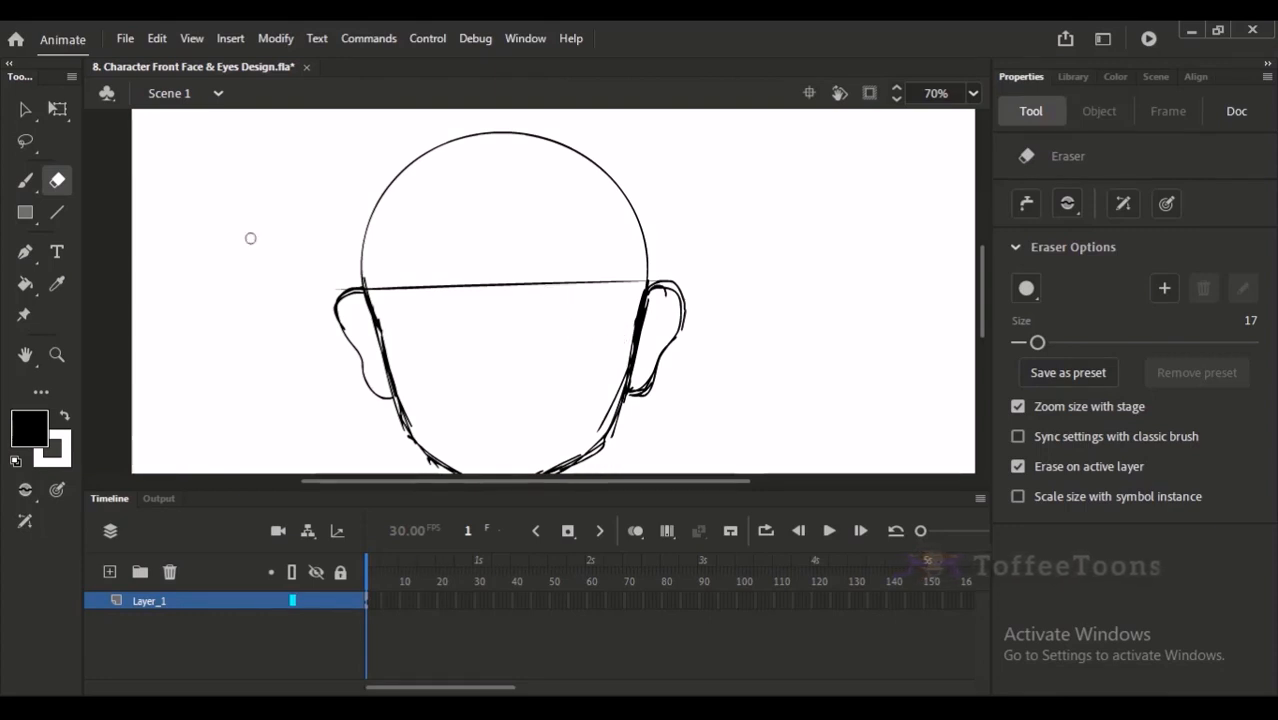
- Try sketching a jagged hair fringe above the guide line with the Classic Brush and undo it
left_click(26, 181)
key("v")
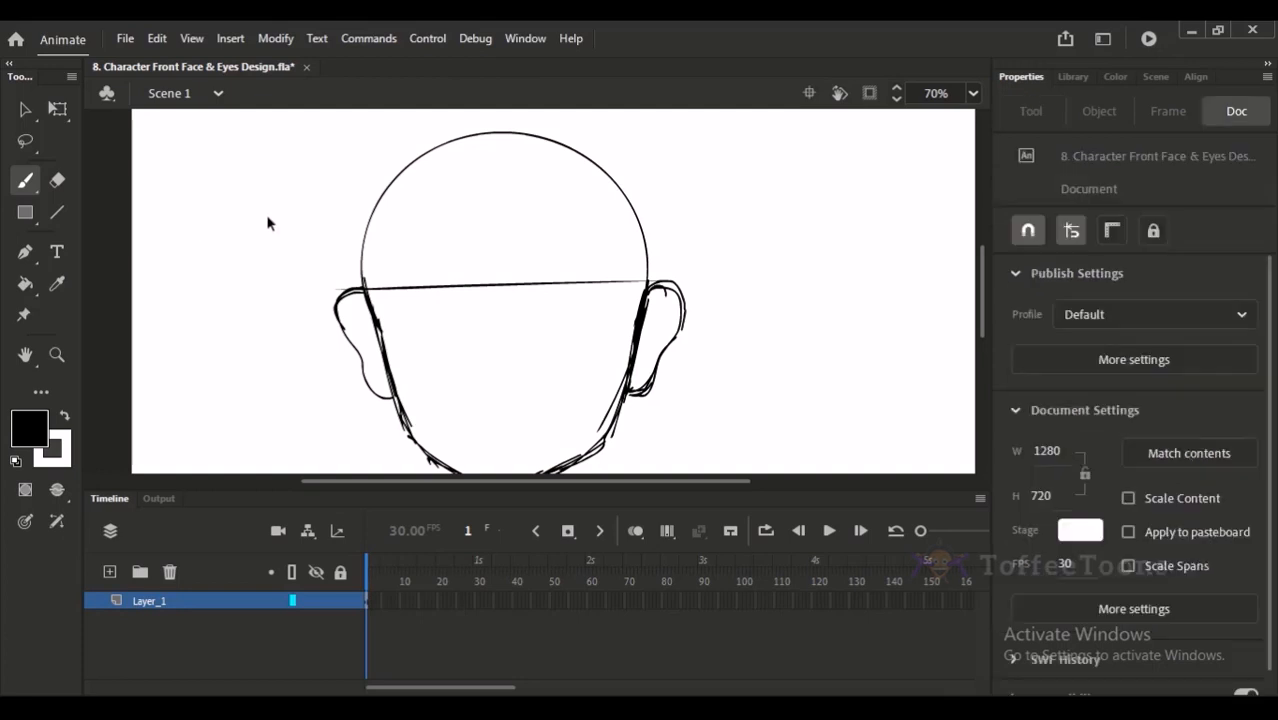
left_click(26, 181)
left_click_drag(432, 231, 418, 273)
mouse_move(340, 330)
left_mouse_down()
mouse_move(412, 260)
mouse_move(397, 300)
mouse_move(425, 280)
mouse_move(502, 282)
left_mouse_up()
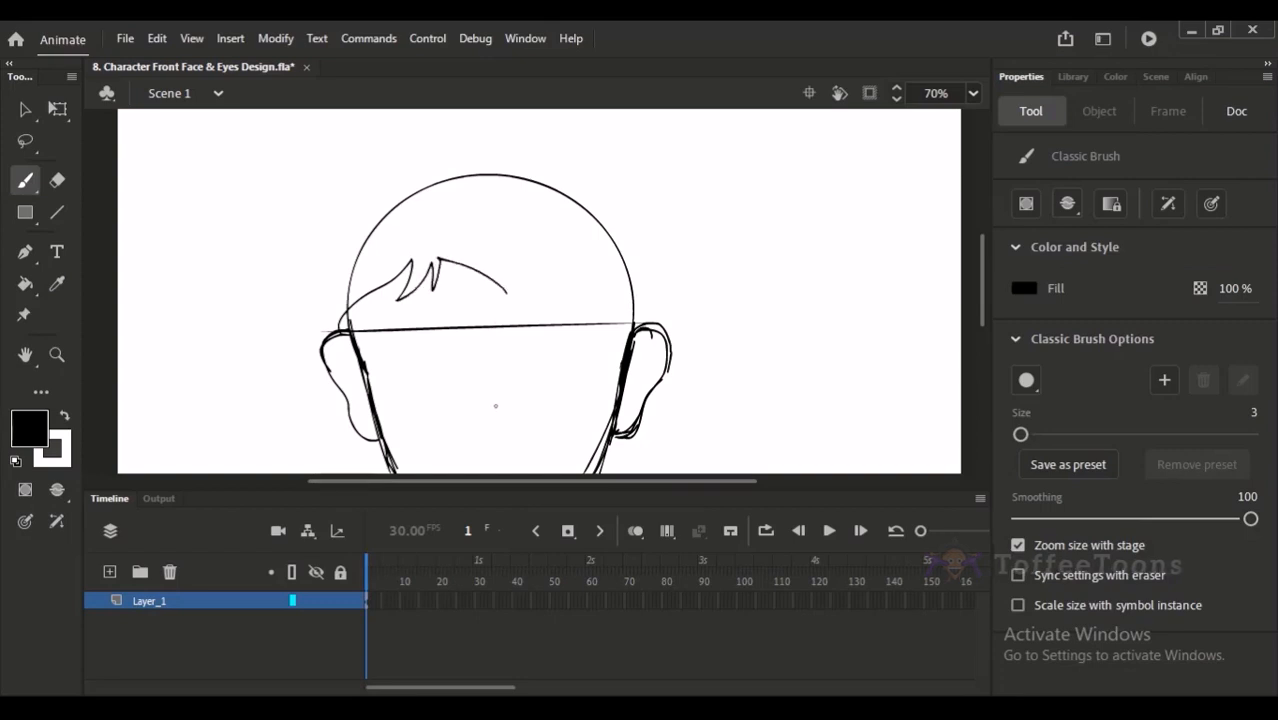
key("ctrl+z")
- Sketch the hairline across the forehead from temple to temple, and undo a trial outer hair outline
mouse_move(353, 317)
left_mouse_down()
mouse_move(411, 247)
mouse_move(606, 250)
mouse_move(623, 334)
left_mouse_up()
mouse_move(325, 330)
left_mouse_down()
mouse_move(295, 162)
mouse_move(334, 139)
mouse_move(444, 126)
mouse_move(658, 134)
mouse_move(700, 155)
mouse_move(677, 148)
mouse_move(662, 320)
left_mouse_up()
key("ctrl+z")
key("ctrl+z")
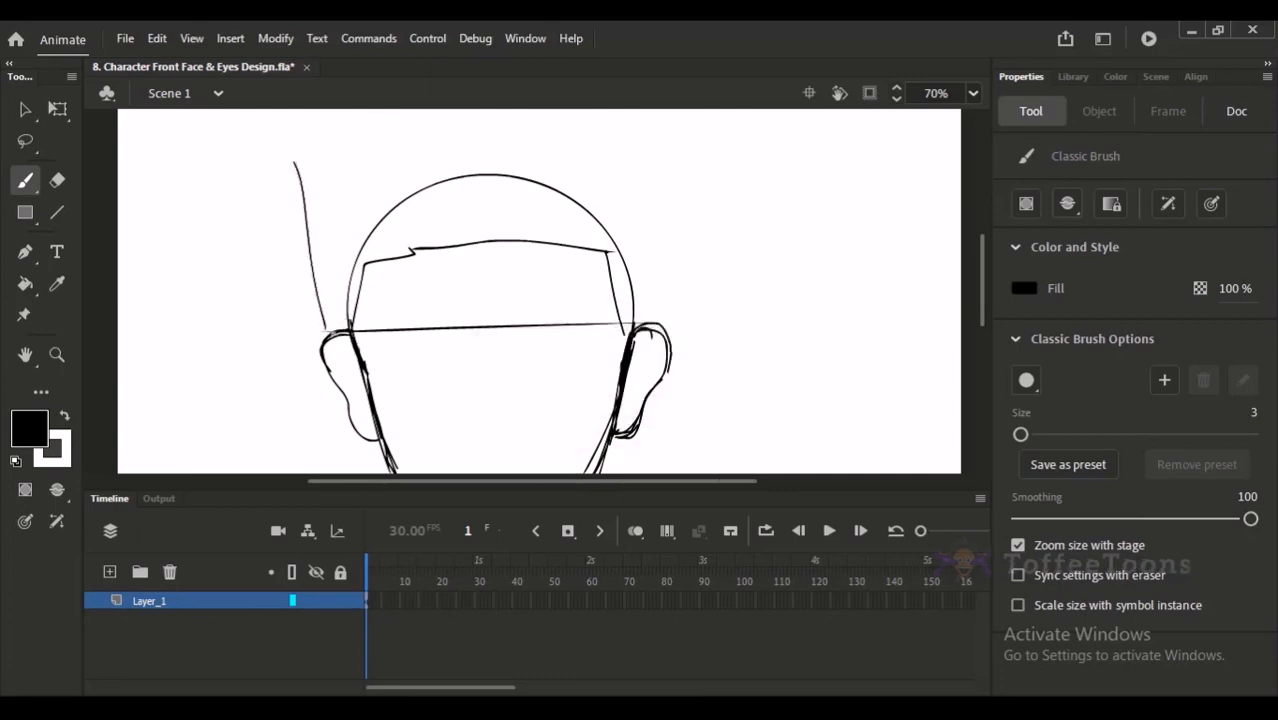
key("ctrl+z")
- Try sketching the outer hair outline from ear to ear over the head, and undo the hair strokes
left_click_drag(338, 332, 296, 178)
scroll(342, 250, "up", 2)
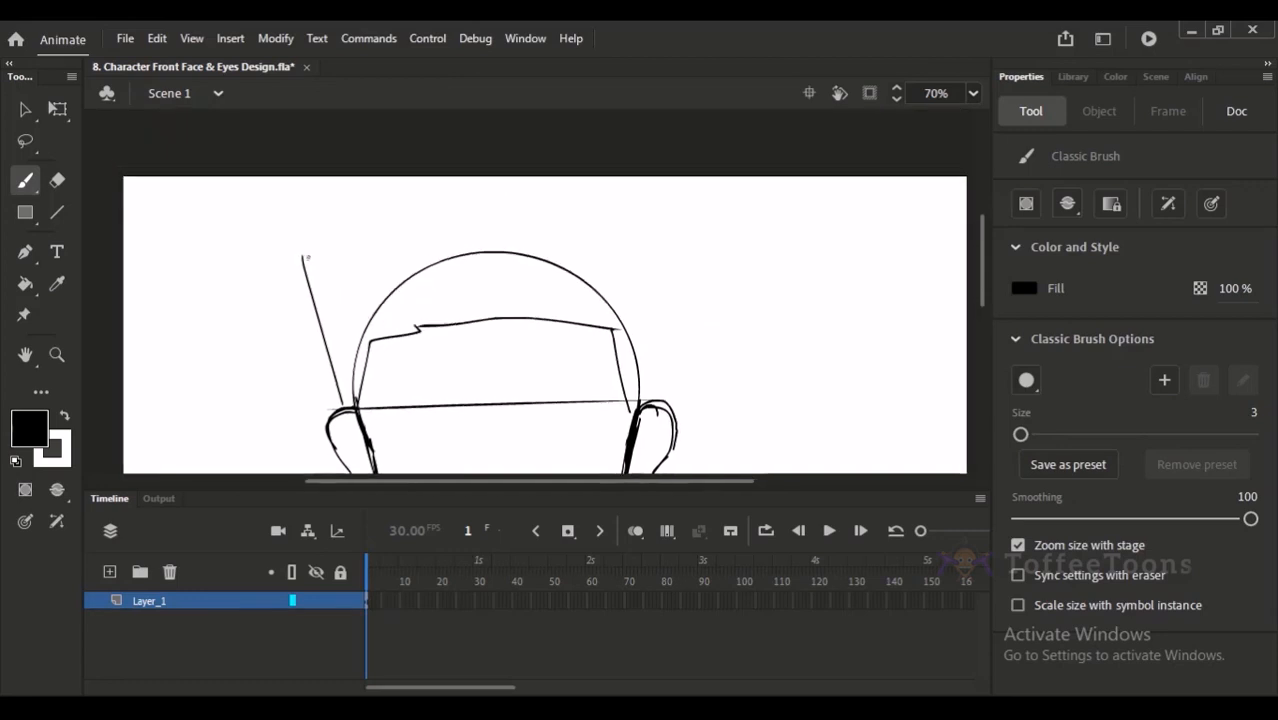
key("ctrl+z")
mouse_move(358, 426)
left_mouse_down()
mouse_move(315, 315)
mouse_move(339, 261)
mouse_move(476, 169)
mouse_move(621, 195)
mouse_move(682, 268)
left_mouse_up()
left_click_drag(688, 263, 666, 406)
mouse_move(671, 334)
left_mouse_down()
mouse_move(687, 233)
mouse_move(683, 258)
left_mouse_up()
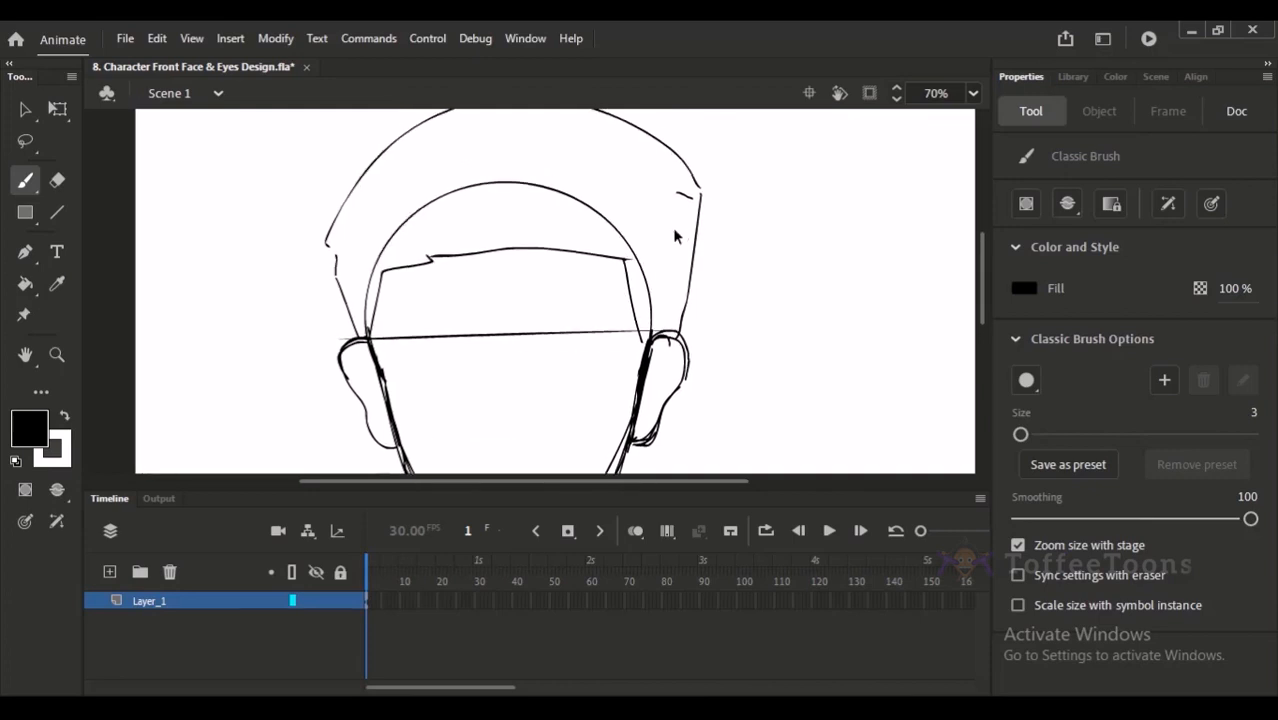
key("ctrl+z")
key("ctrl+z")
key("ctrl+z")
key("ctrl+z")
key("ctrl+z")
key("ctrl+z")
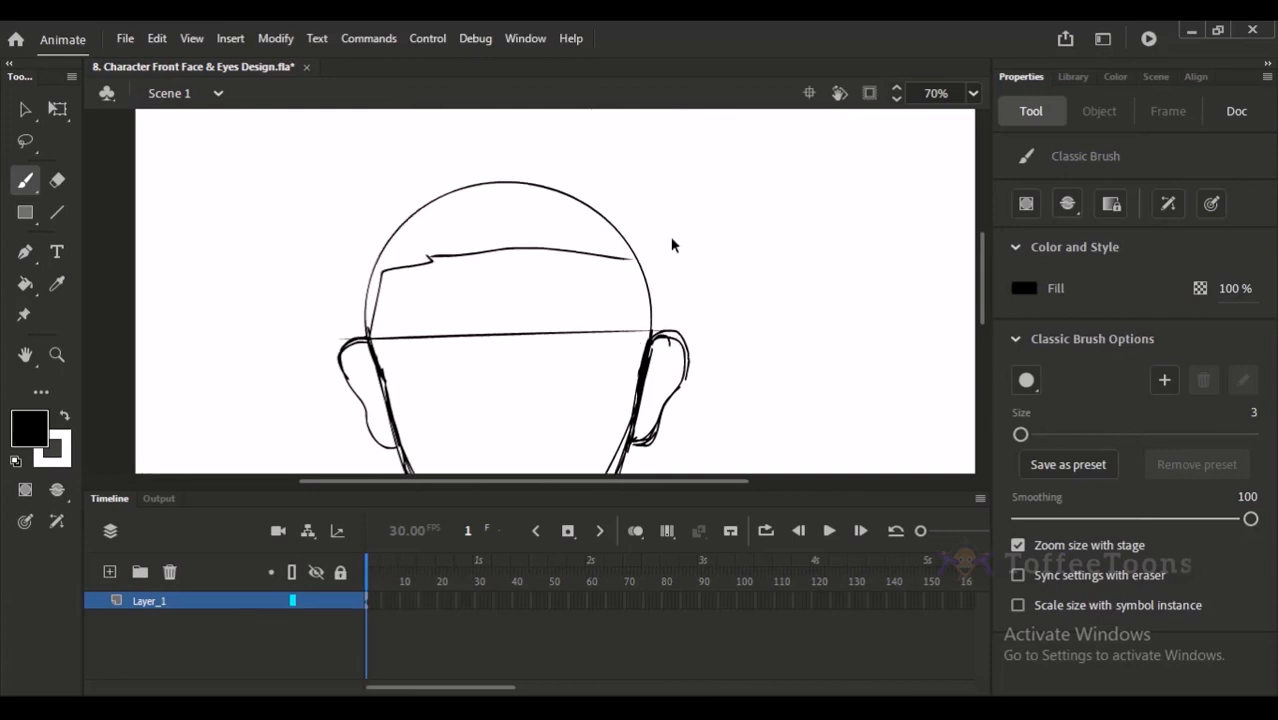
- Undo the hairline, try a jagged fringe across the forehead with an outer hair outline, and undo the outline strokes
key("ctrl+z")
mouse_move(371, 322)
left_mouse_down()
mouse_move(414, 268)
mouse_move(420, 290)
mouse_move(458, 256)
mouse_move(494, 300)
mouse_move(521, 258)
mouse_move(628, 289)
mouse_move(636, 330)
left_mouse_up()
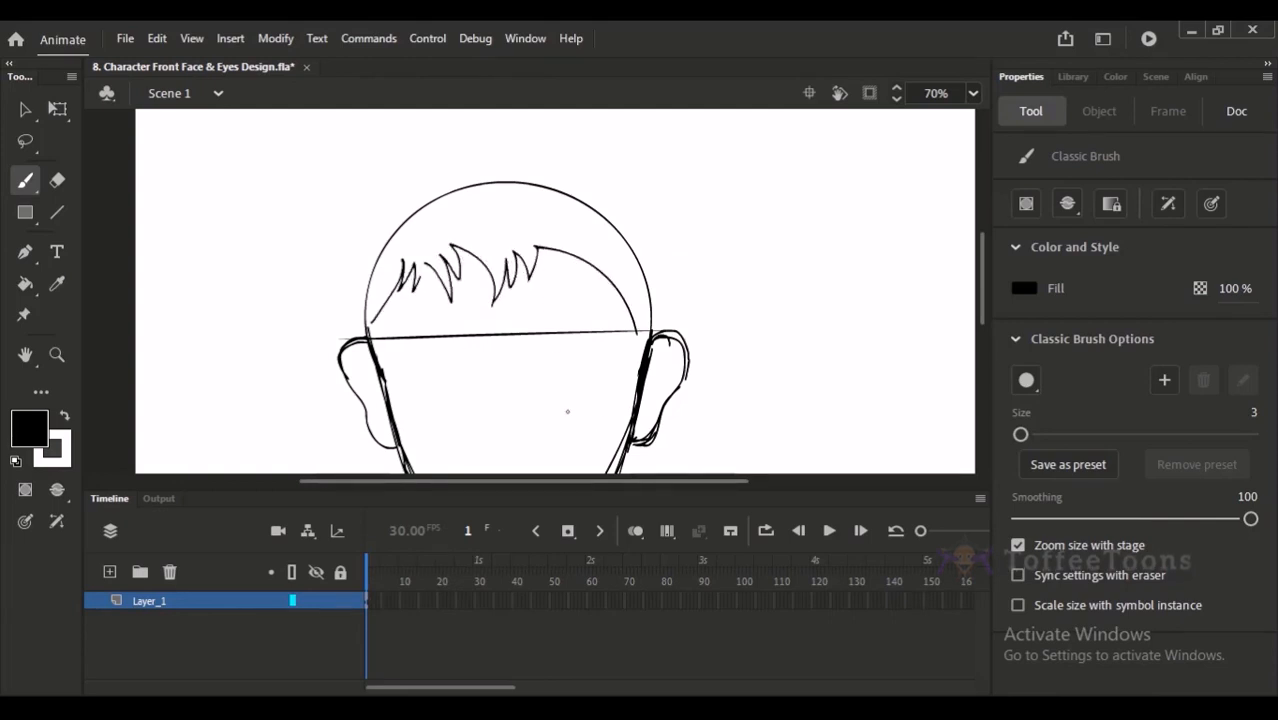
scroll(569, 309, "up", 2)
left_click_drag(364, 402, 386, 212)
key("ctrl+z")
key("ctrl+z")
mouse_move(368, 405)
left_mouse_down()
mouse_move(332, 303)
mouse_move(392, 214)
mouse_move(416, 202)
left_mouse_up()
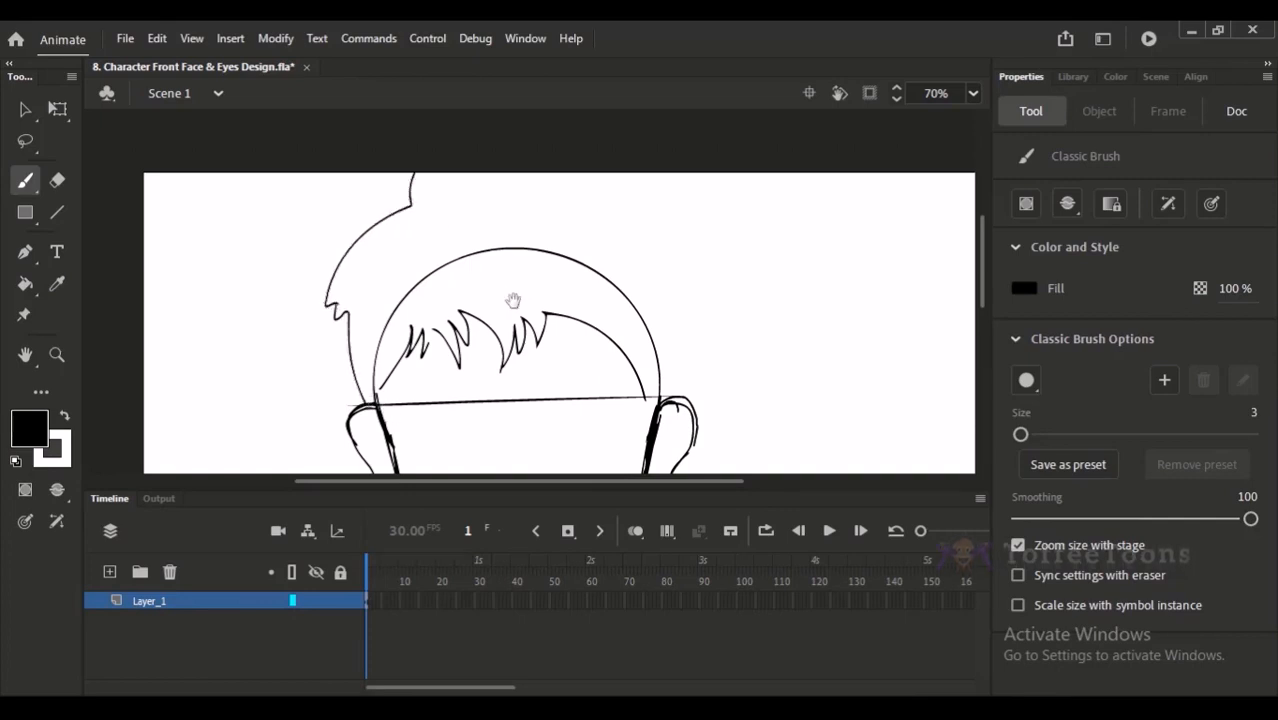
scroll(516, 274, "down", 3)
key("ctrl+z")
key("ctrl+z")
key("ctrl+z")
key("ctrl+z")
key("ctrl+z")
key("ctrl+z")
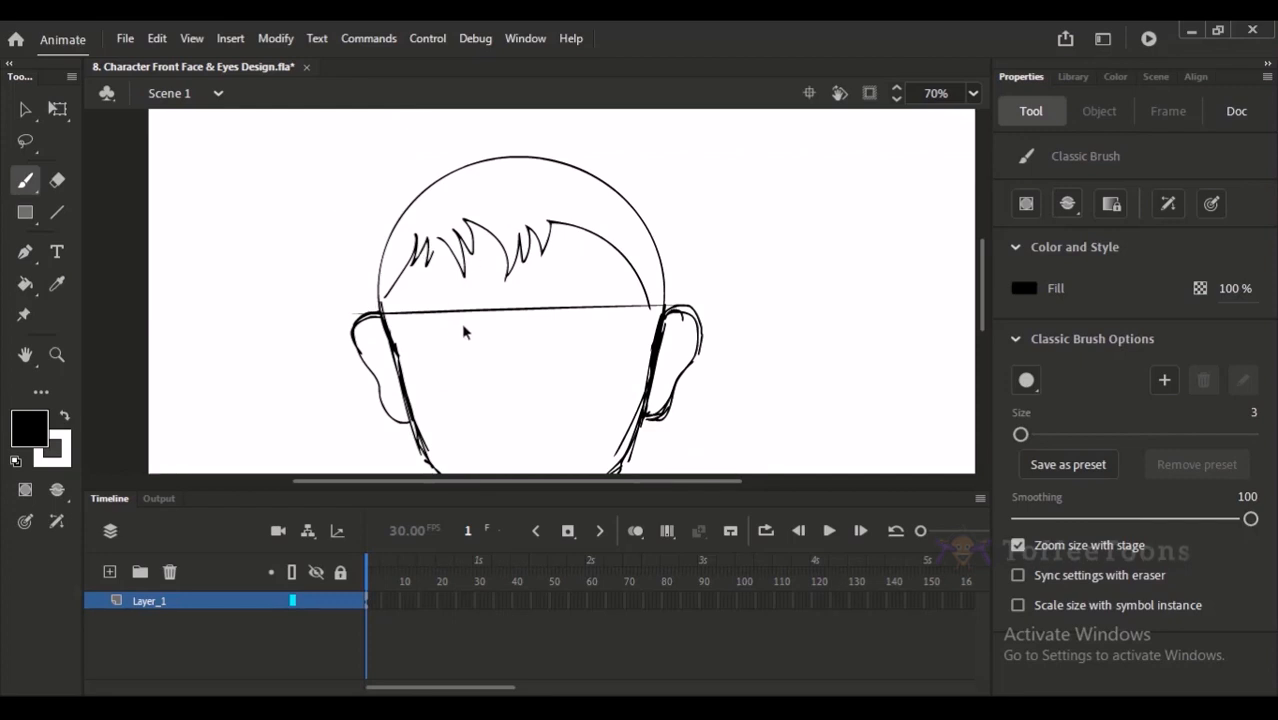
- Try redrawing the hairline upward from the left temple with the Classic Brush, undoing each attempt
left_click_drag(381, 300, 442, 222)
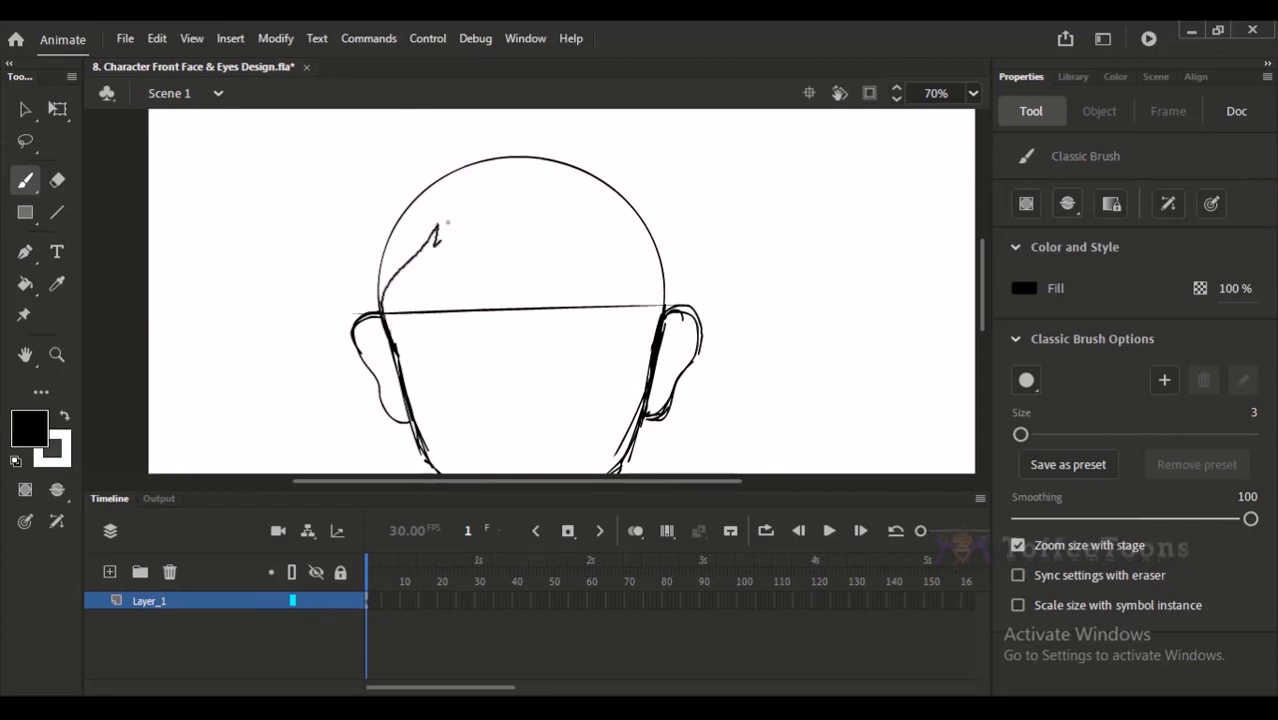
key("ctrl+z")
mouse_move(382, 310)
left_mouse_down()
mouse_move(454, 223)
mouse_move(441, 251)
mouse_move(476, 219)
mouse_move(494, 247)
mouse_move(525, 214)
mouse_move(537, 237)
mouse_move(543, 220)
mouse_move(578, 221)
left_mouse_up()
key("ctrl+z")
mouse_move(380, 318)
left_mouse_down()
mouse_move(438, 210)
mouse_move(428, 245)
left_mouse_up()
key("ctrl+z")
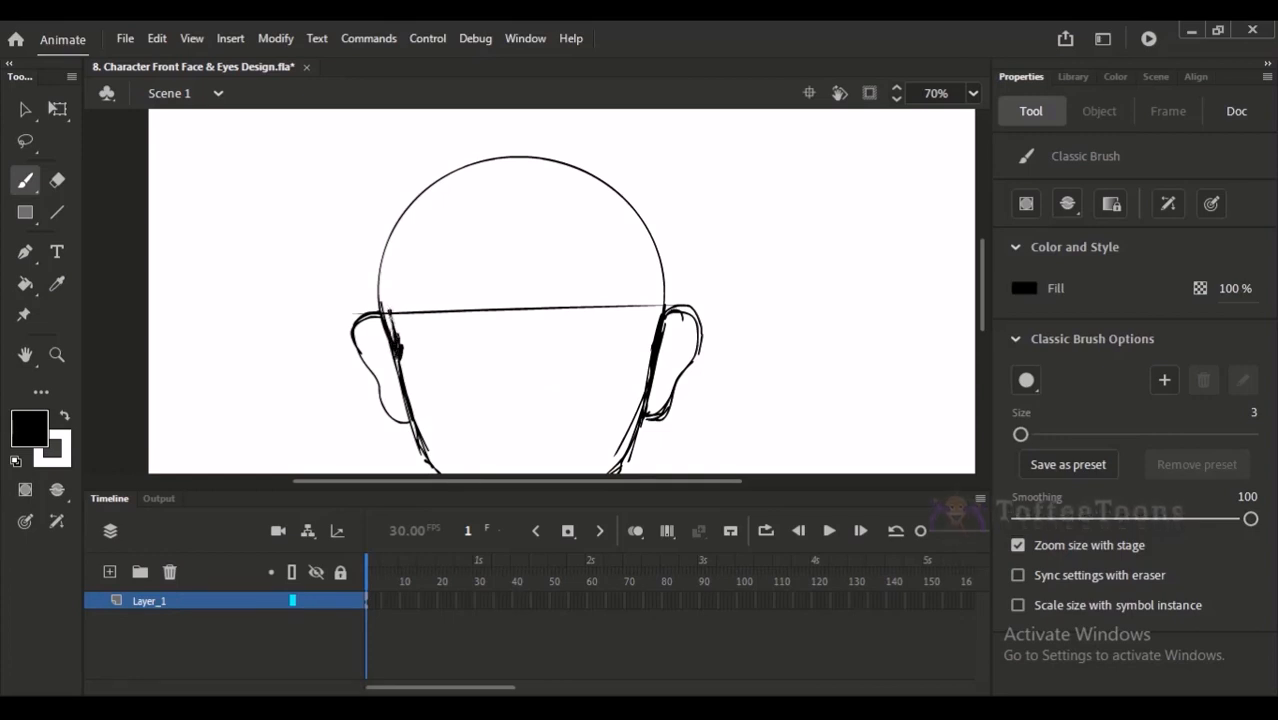
- Sketch the hairline just inside the circle from temple to temple, with small pointed tufts and a sideburn at the right ear
mouse_move(388, 305)
left_mouse_down()
mouse_move(429, 213)
mouse_move(414, 252)
mouse_move(454, 209)
mouse_move(526, 203)
left_mouse_up()
key("ctrl+z")
mouse_move(524, 196)
left_mouse_down()
mouse_move(557, 214)
mouse_move(600, 205)
mouse_move(640, 270)
left_mouse_up()
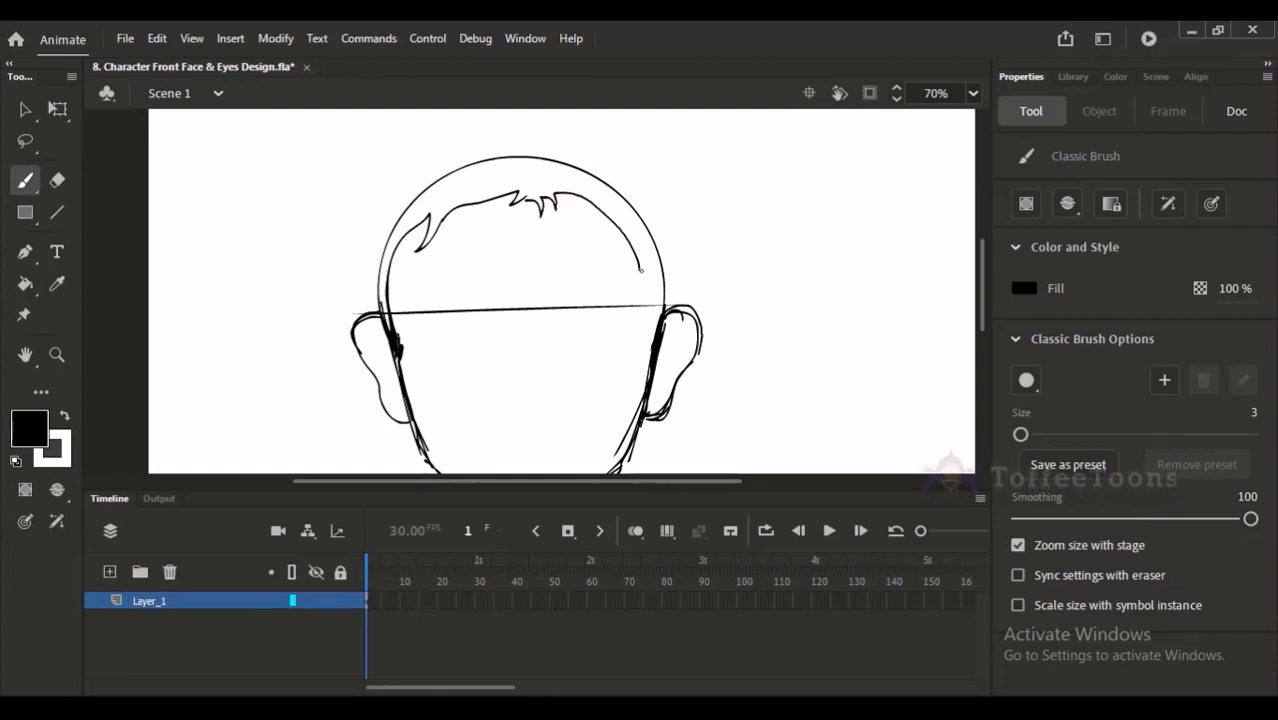
mouse_move(655, 350)
left_mouse_down()
mouse_move(642, 257)
mouse_move(655, 343)
left_mouse_up()
scroll(364, 381, "up", 3)
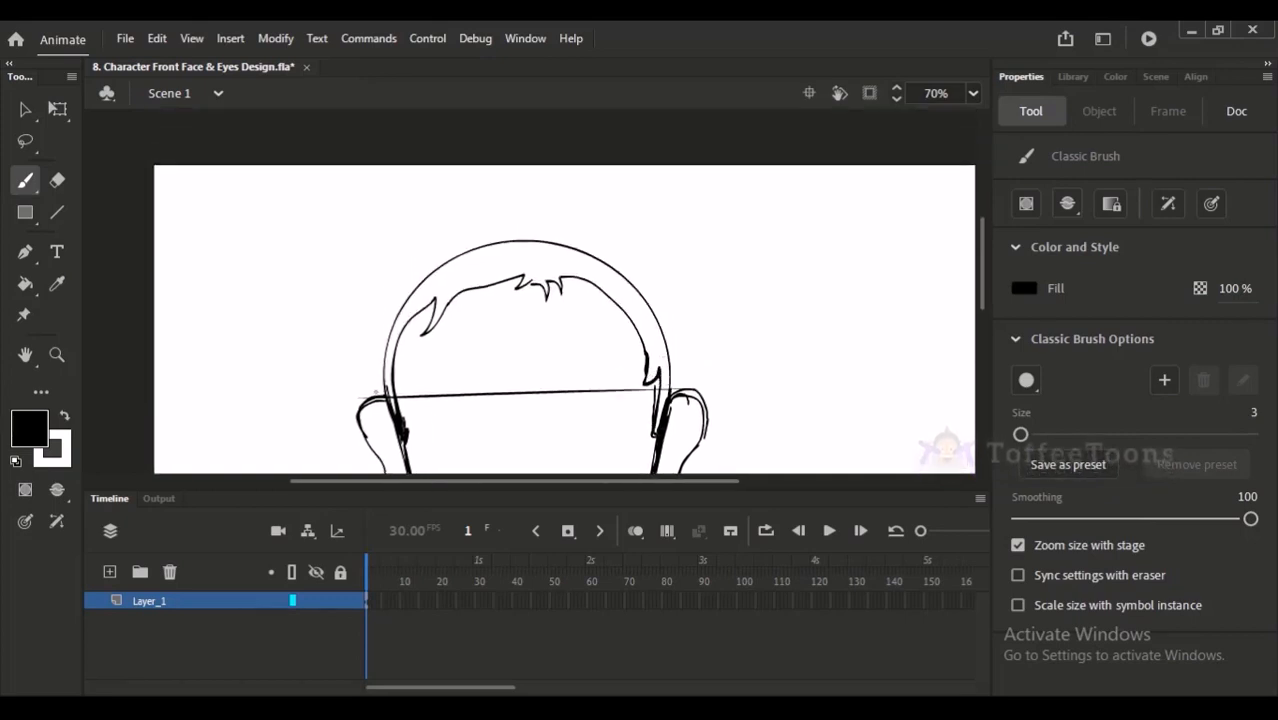
- Erase the circle's upper arc outside the new hairline down to both ears
key("e")
mouse_move(532, 238)
left_mouse_down()
mouse_move(442, 264)
mouse_move(399, 311)
mouse_move(381, 420)
left_mouse_up()
mouse_move(563, 247)
left_mouse_down()
mouse_move(604, 256)
mouse_move(641, 293)
mouse_move(589, 253)
mouse_move(656, 304)
mouse_move(677, 340)
mouse_move(658, 310)
mouse_move(667, 354)
left_mouse_up()
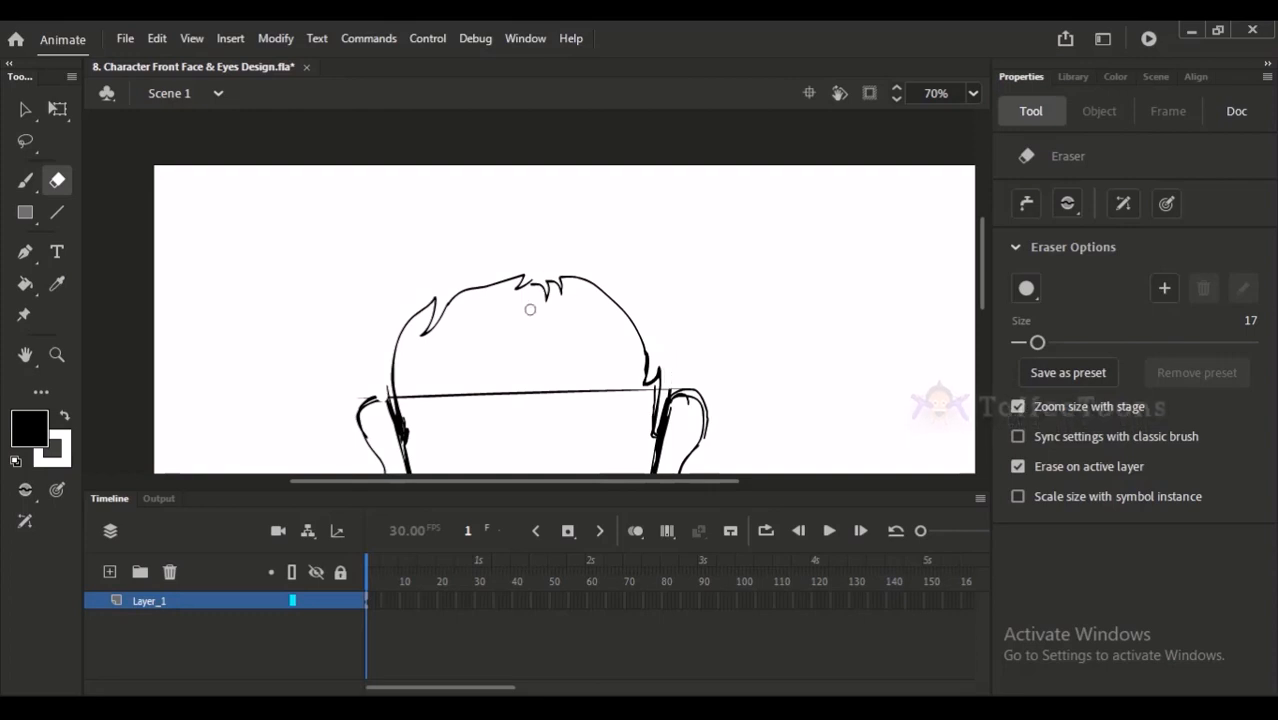
key("v")
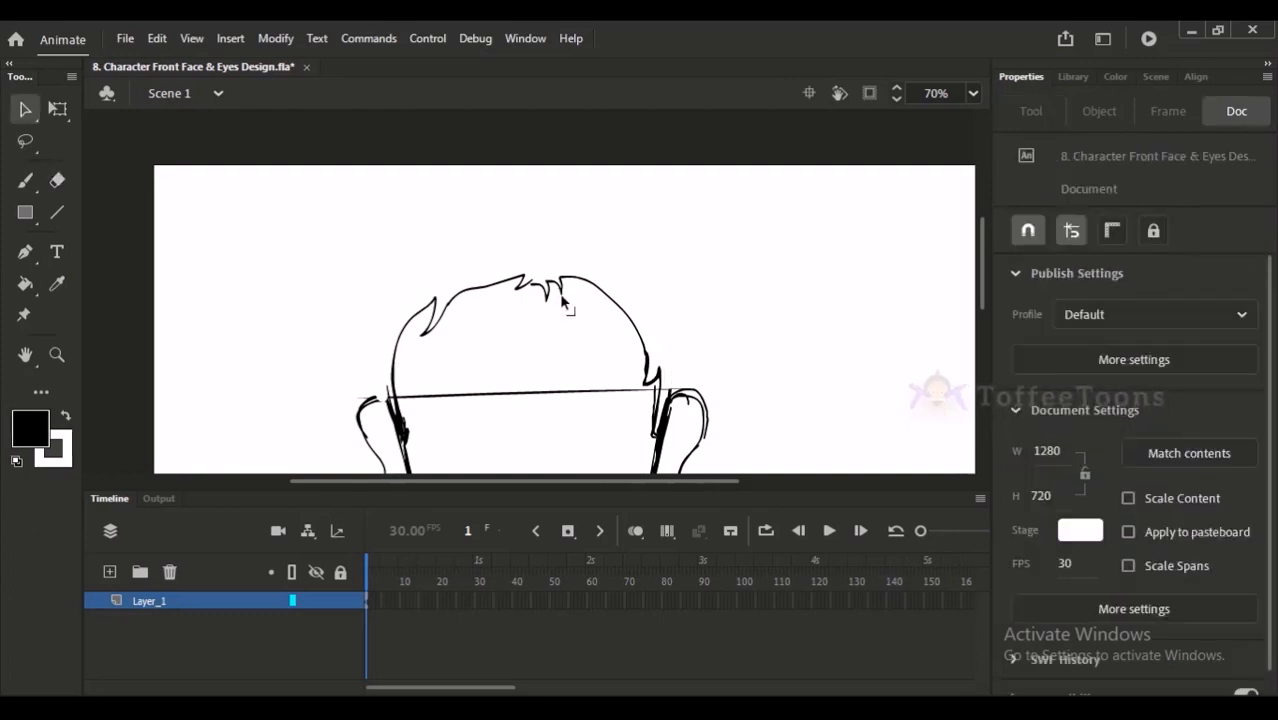
- Add a pointed hair tuft to the hairline just above the right sideburn with the Classic Brush
key("b")
key("ctrl+minus")
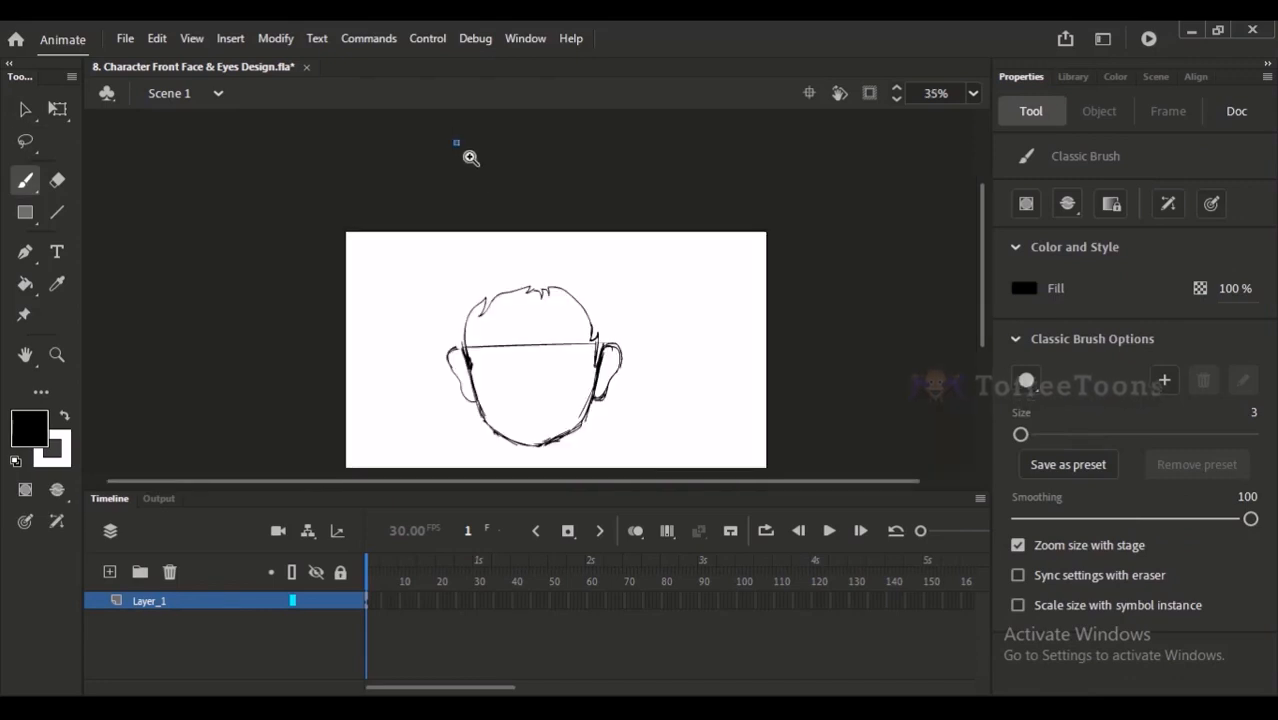
left_click_drag(453, 140, 616, 406)
left_click_drag(605, 287, 616, 251)
left_click(594, 310)
mouse_move(517, 237)
left_mouse_down()
mouse_move(588, 307)
mouse_move(576, 332)
left_mouse_up()
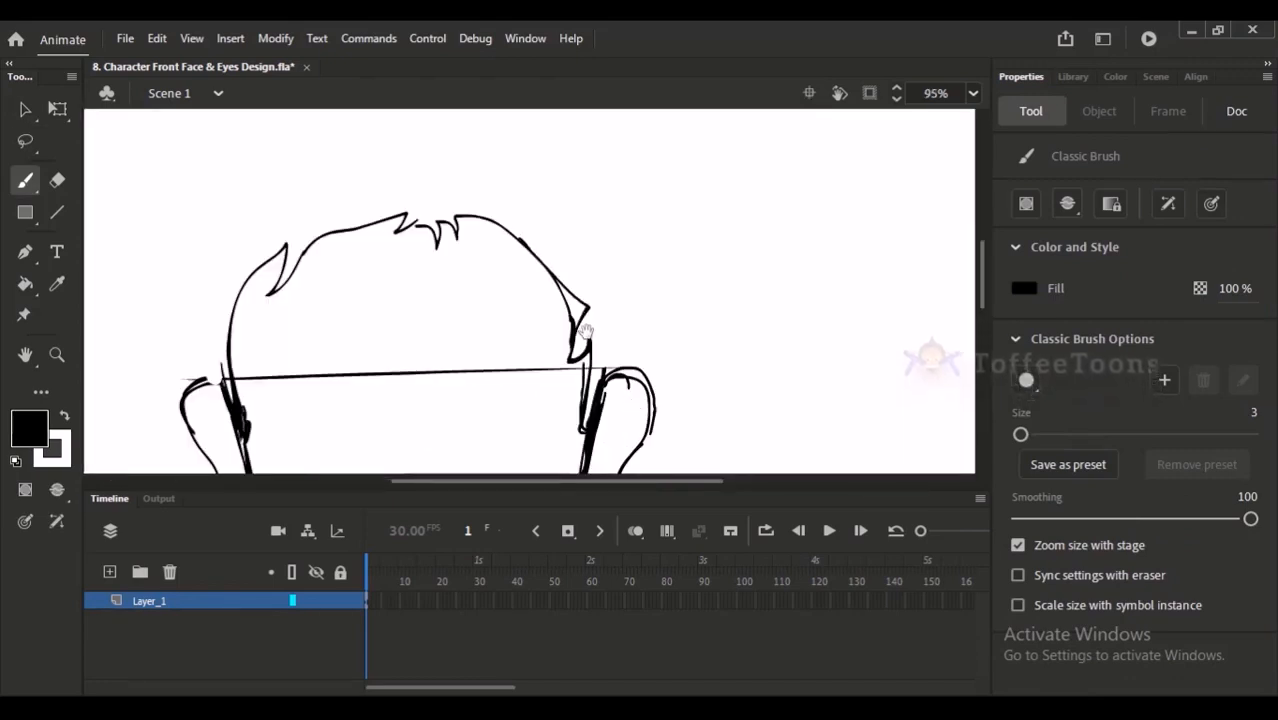
left_click_drag(615, 288, 637, 355)
key("ctrl+2")
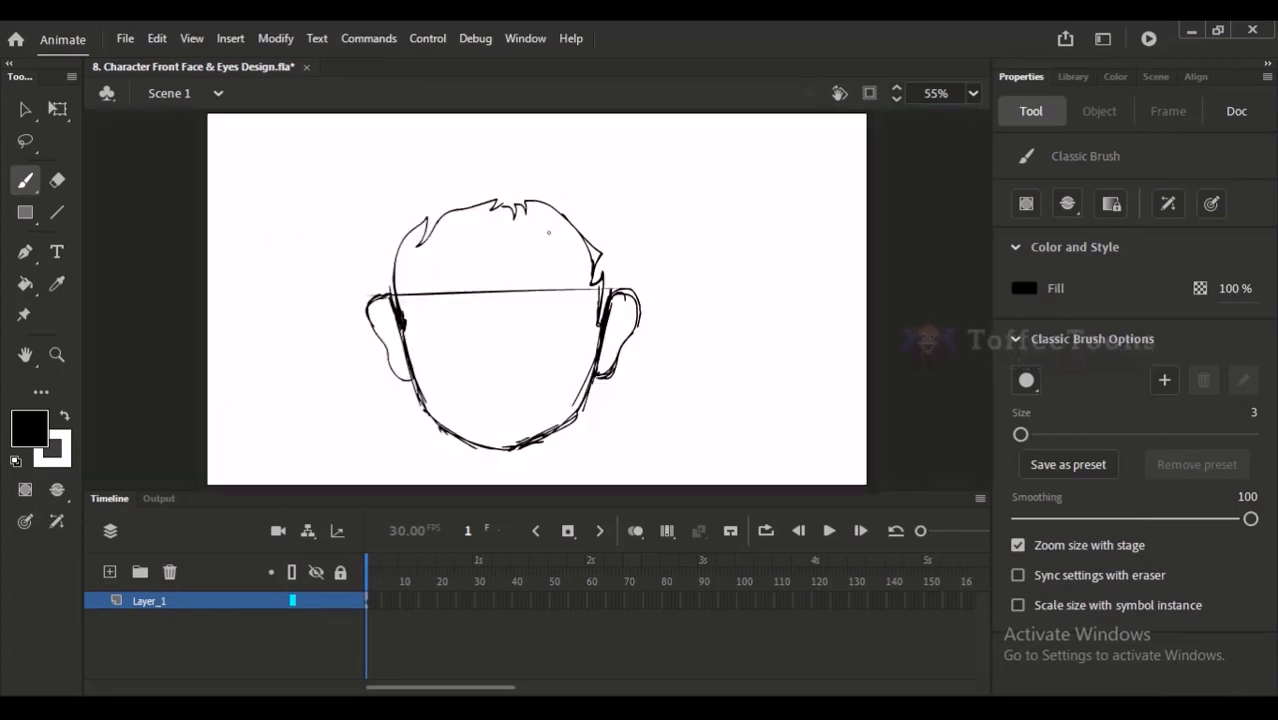
- Sketch the left side of the outer hair outline upward from the left ear, undoing the stroke toward the crown
mouse_move(382, 291)
left_mouse_down()
mouse_move(360, 184)
mouse_move(366, 136)
mouse_move(515, 120)
left_mouse_up()
key("ctrl+z")
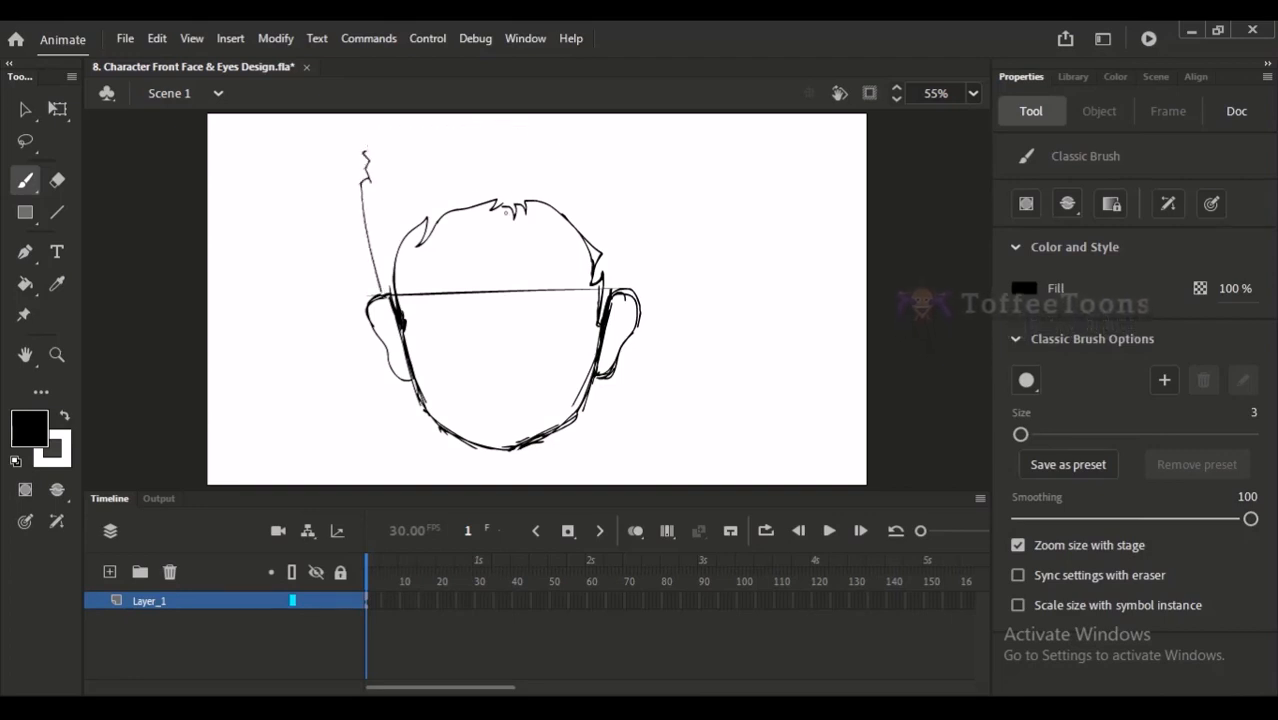
- Scale the whole head sketch down slightly and reposition it lower on the stage to make room for the hair
key("v")
key("ctrl+a")
key("q")
left_click_drag(641, 152, 629, 163)
mouse_move(594, 258)
left_mouse_down()
mouse_move(594, 281)
mouse_move(620, 288)
left_mouse_up()
left_click(693, 231)
- Sketch the rest of the outer hair outline over the crown and down to the right ear, with jagged corners
left_click(30, 180)
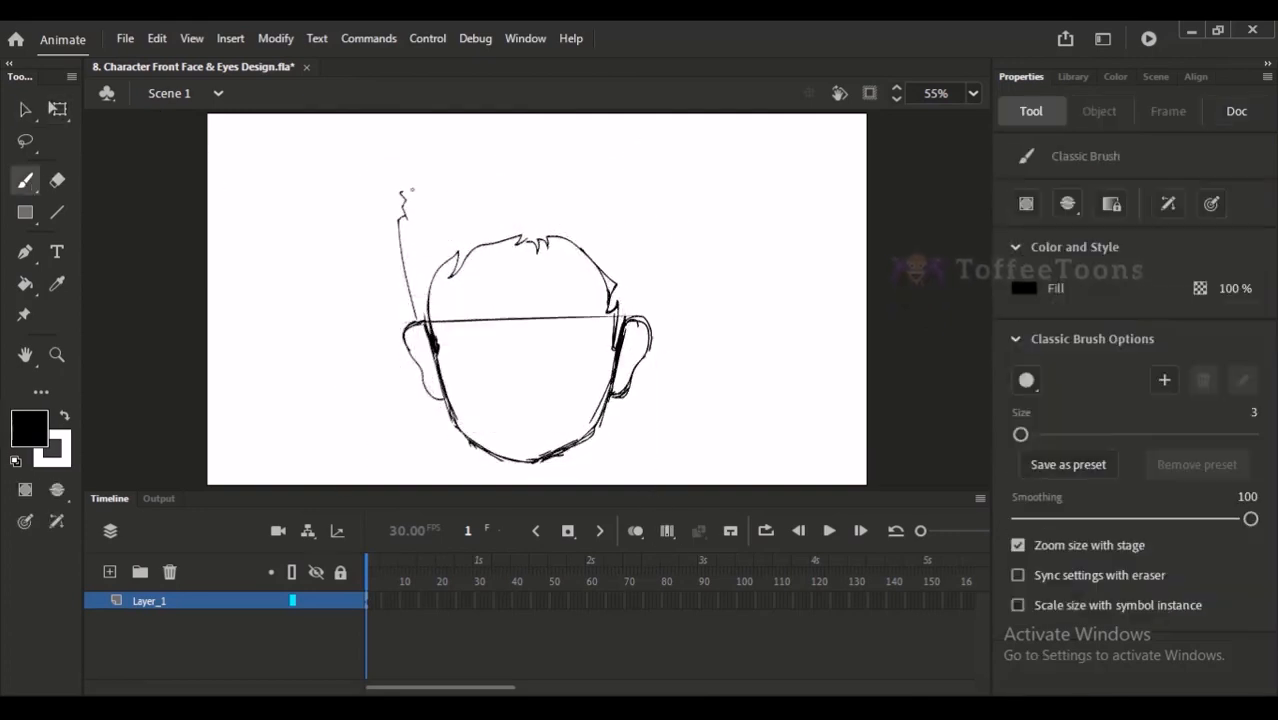
mouse_move(403, 187)
left_mouse_down()
mouse_move(503, 143)
mouse_move(589, 154)
mouse_move(640, 181)
mouse_move(624, 260)
mouse_move(645, 204)
mouse_move(660, 202)
mouse_move(630, 322)
left_mouse_up()
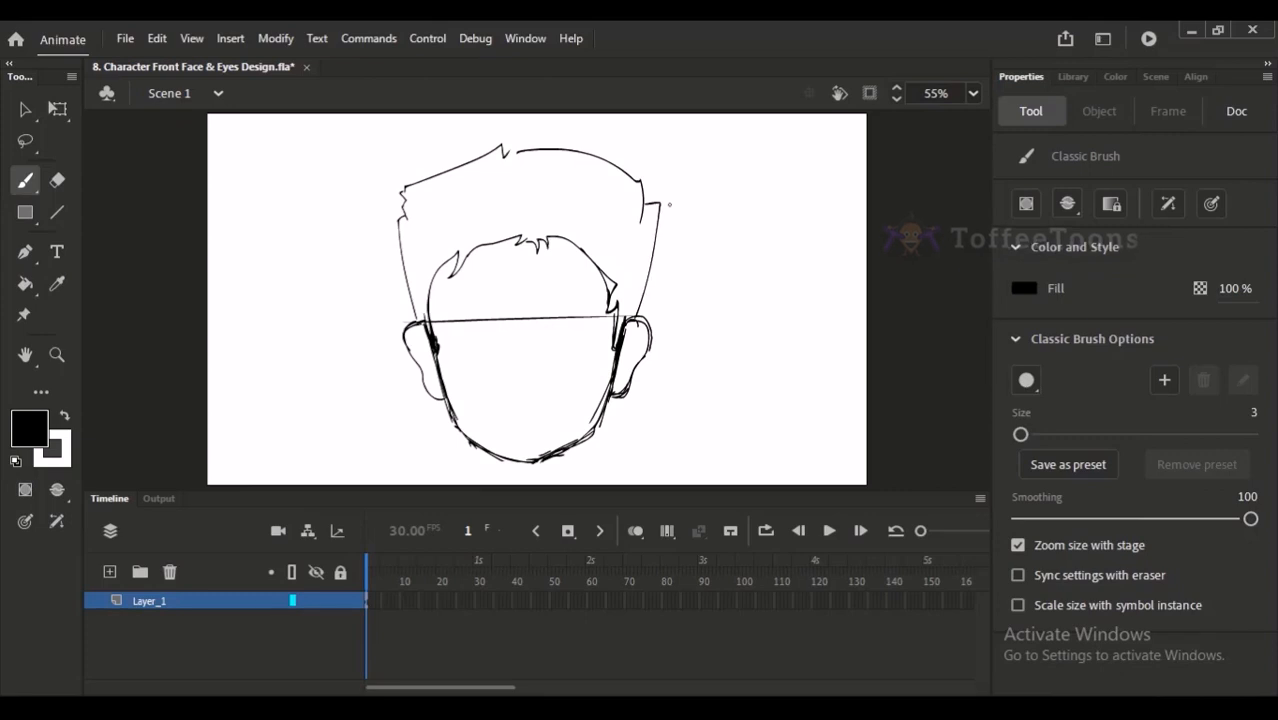
scroll(484, 158, "up", 2)
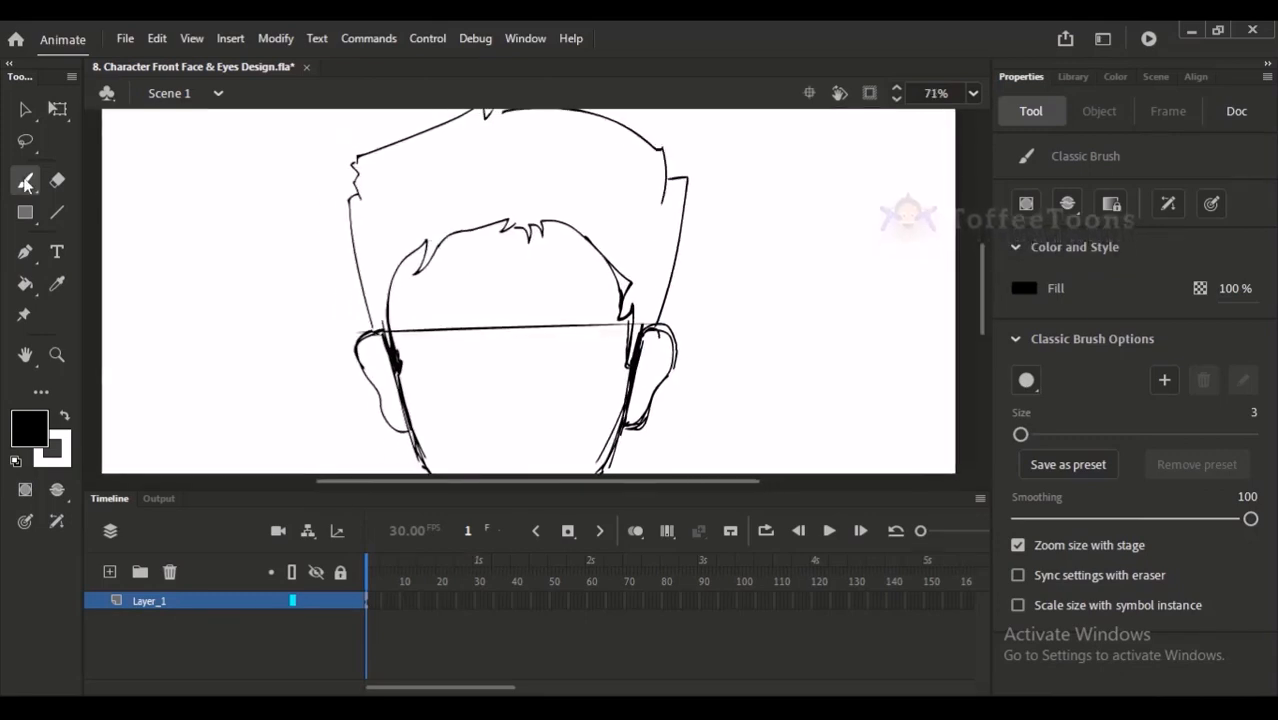
- Select the hairline with the Lasso and move it down the forehead to Y 279.95
left_click(25, 140)
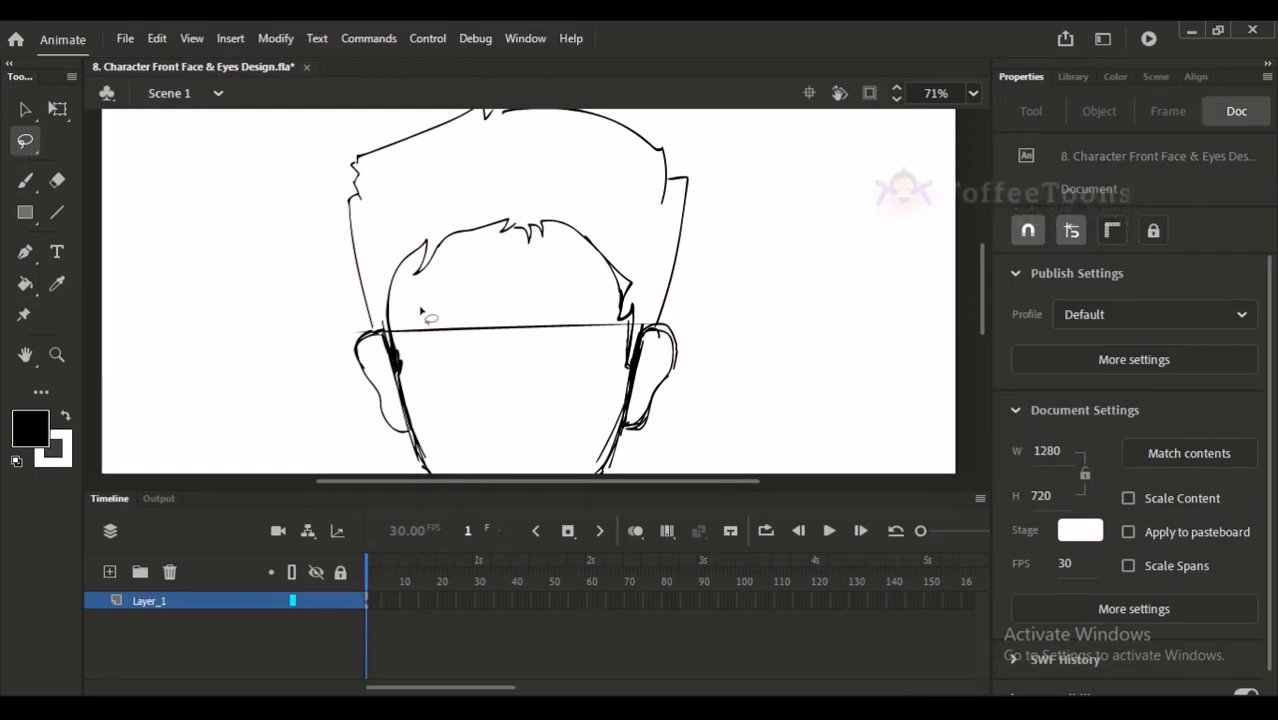
mouse_move(392, 345)
left_mouse_down()
mouse_move(383, 247)
mouse_move(540, 194)
mouse_move(622, 238)
mouse_move(642, 292)
mouse_move(640, 336)
mouse_move(416, 308)
mouse_move(410, 346)
left_mouse_up()
left_click(57, 110)
left_click_drag(510, 216, 510, 229)
key("alt+f")
key("Escape")
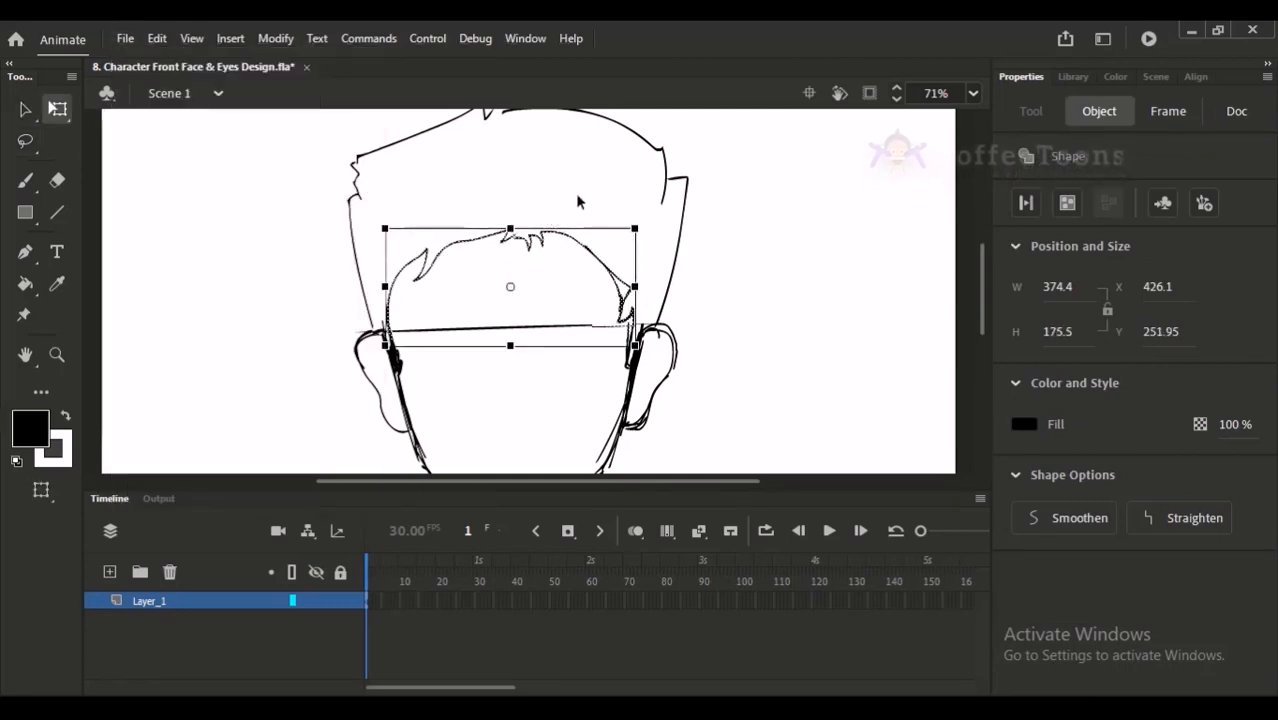
key("Down")
key("Down")
key("Down")
key("Down")
key("Down")
key("Down")
key("Down")
key("Down")
key("Down")
key("Down")
key("Down")
key("Down")
key("Down")
key("Down")
key("Down")
key("Down")
key("Down")
key("Down")
key("Down")
key("Down")
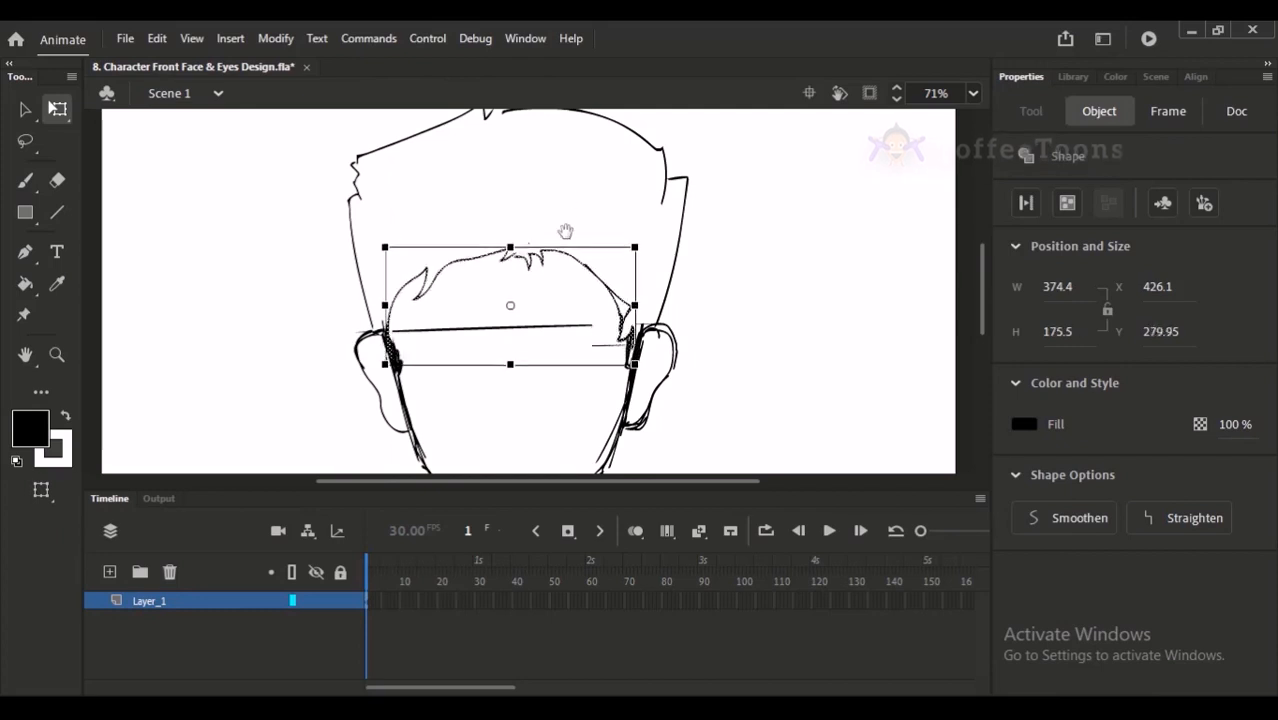
left_click_drag(539, 264, 579, 235)
key("ctrl+2")
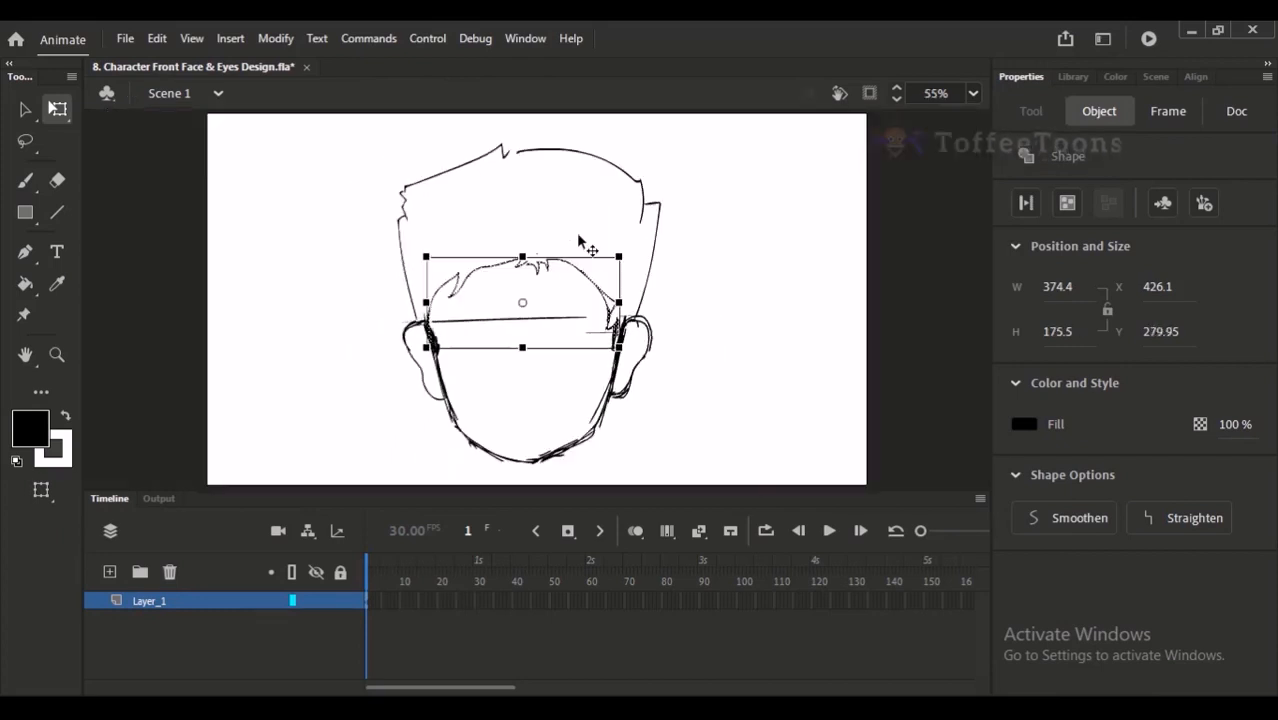
- Nudge the selected hairline up to about Y 271 and slightly to the right, and deselect it
key("Up")
key("Up")
key("Up")
key("Up")
key("Up")
key("Up")
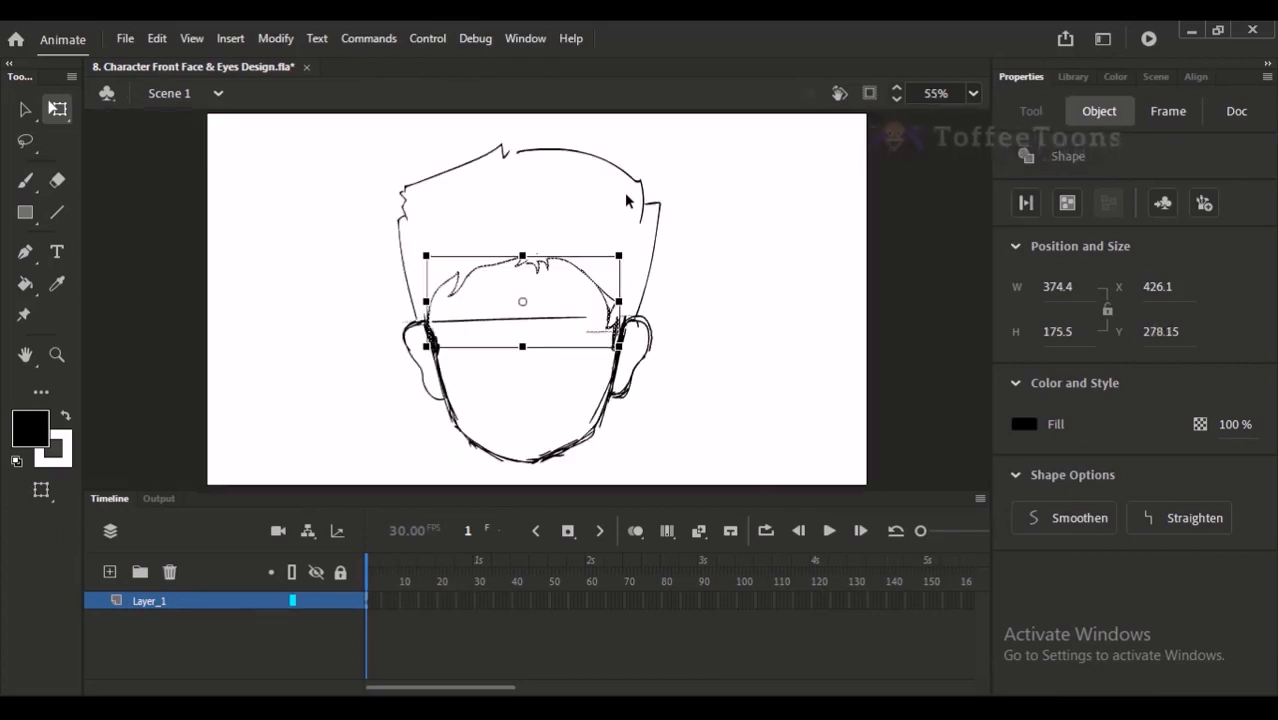
left_click(703, 249)
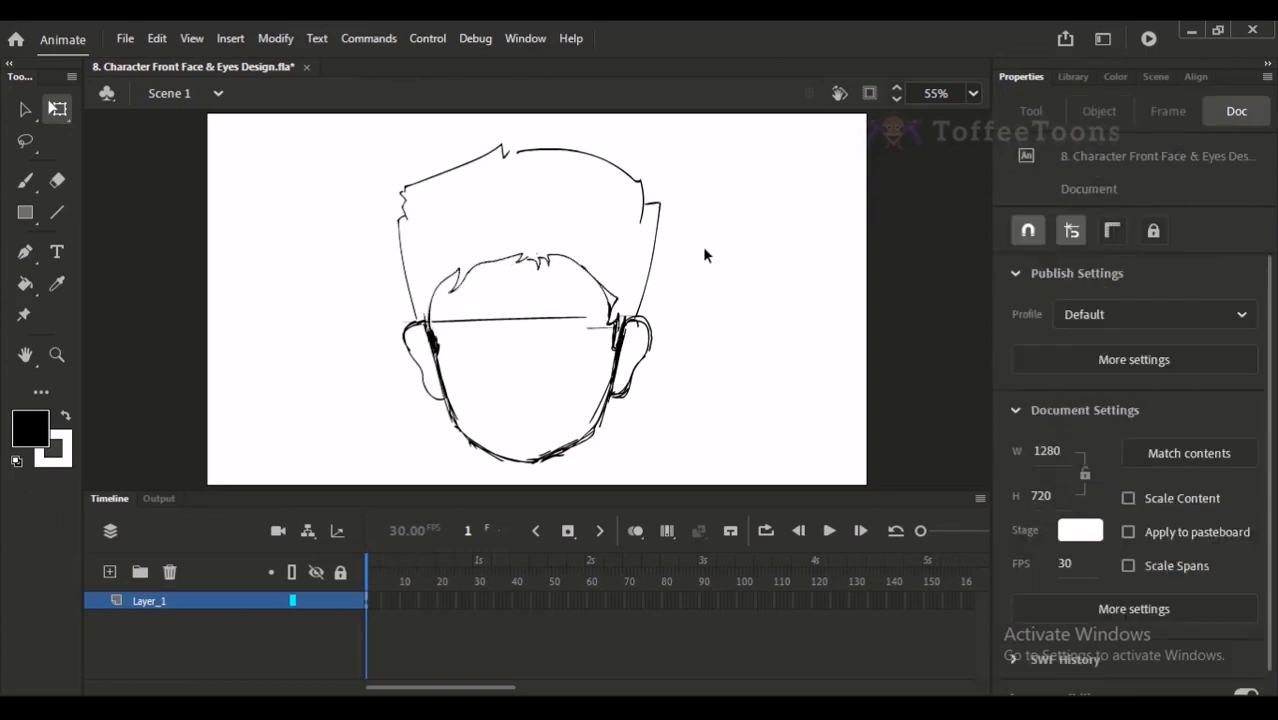
left_click(585, 278)
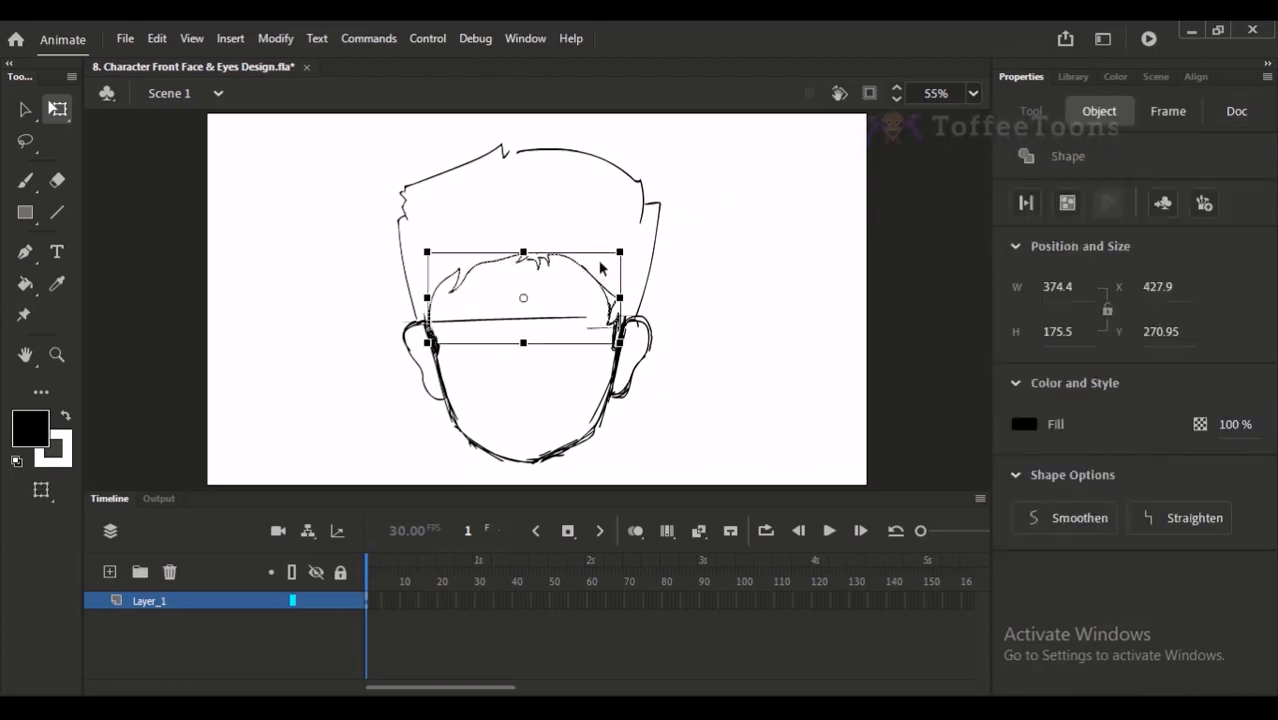
left_click_drag(602, 272, 604, 272)
left_click(705, 242)
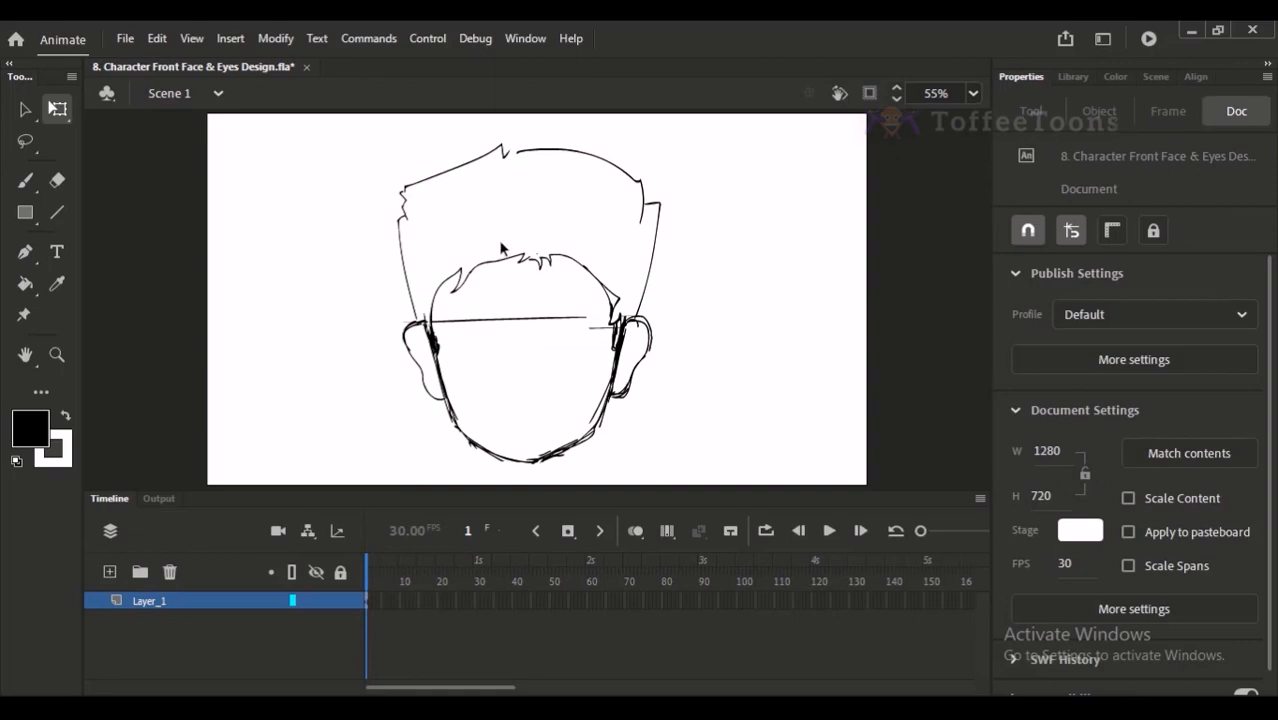
- Select the outer hair outline with the Lasso and reduce its height slightly from the top using Free Transform
left_click(25, 141)
mouse_move(422, 300)
left_mouse_down()
mouse_move(387, 300)
mouse_move(375, 177)
mouse_move(460, 130)
mouse_move(554, 127)
mouse_move(661, 148)
mouse_move(700, 235)
mouse_move(683, 287)
mouse_move(643, 320)
mouse_move(598, 243)
mouse_move(484, 227)
mouse_move(432, 256)
mouse_move(433, 290)
left_mouse_up()
key("q")
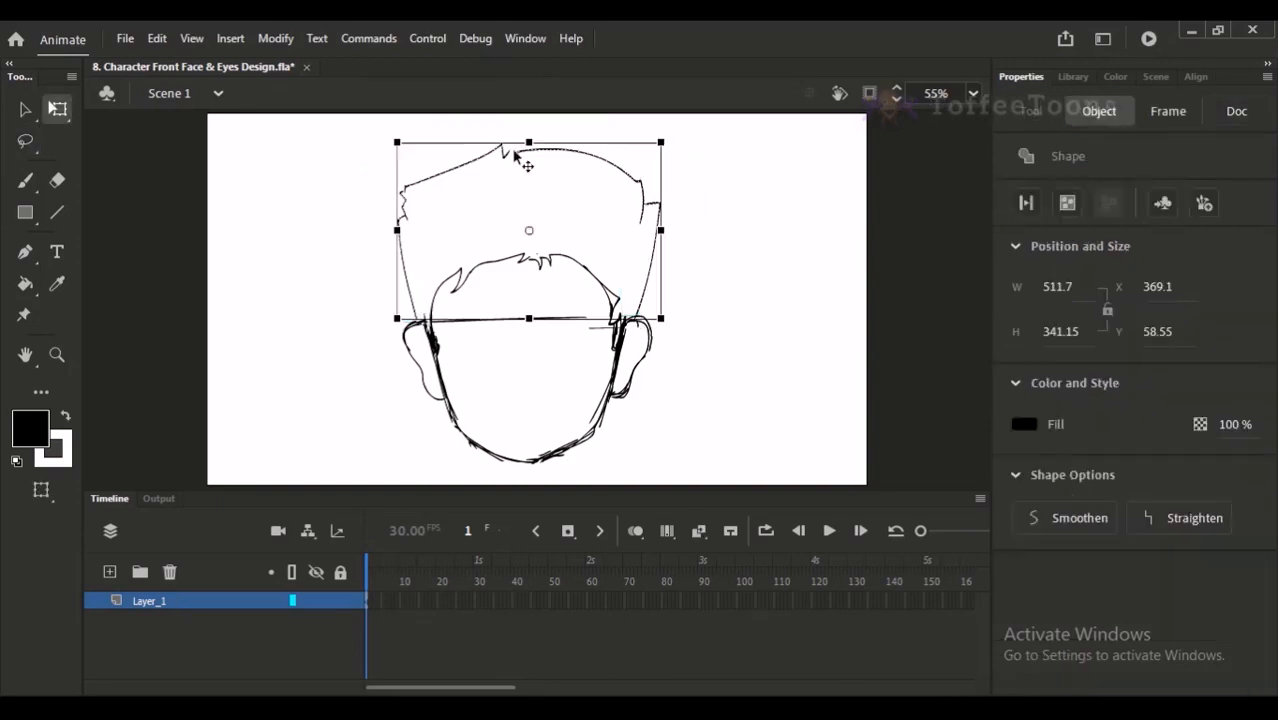
left_click_drag(531, 142, 531, 148)
left_click(559, 135)
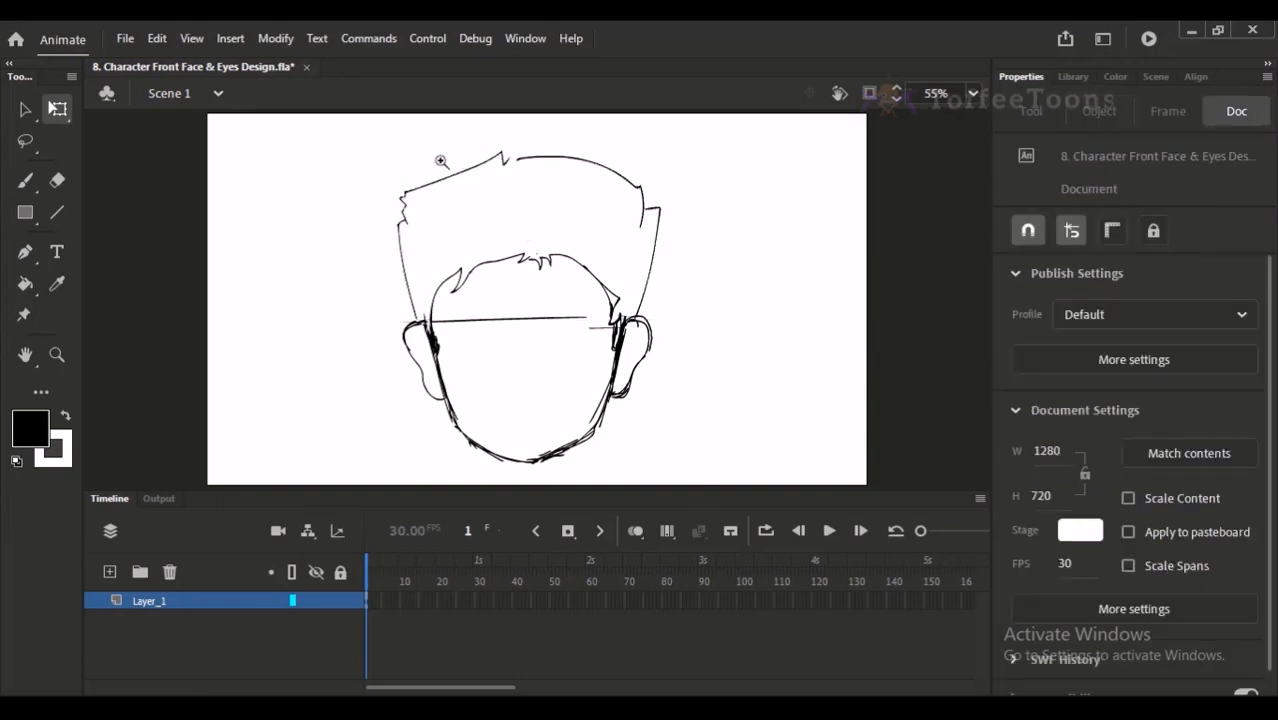
- Erase the horizontal guide line across the face between the temples with the Eraser
scroll(460, 376, "up", 2)
left_click_drag(523, 278, 496, 266)
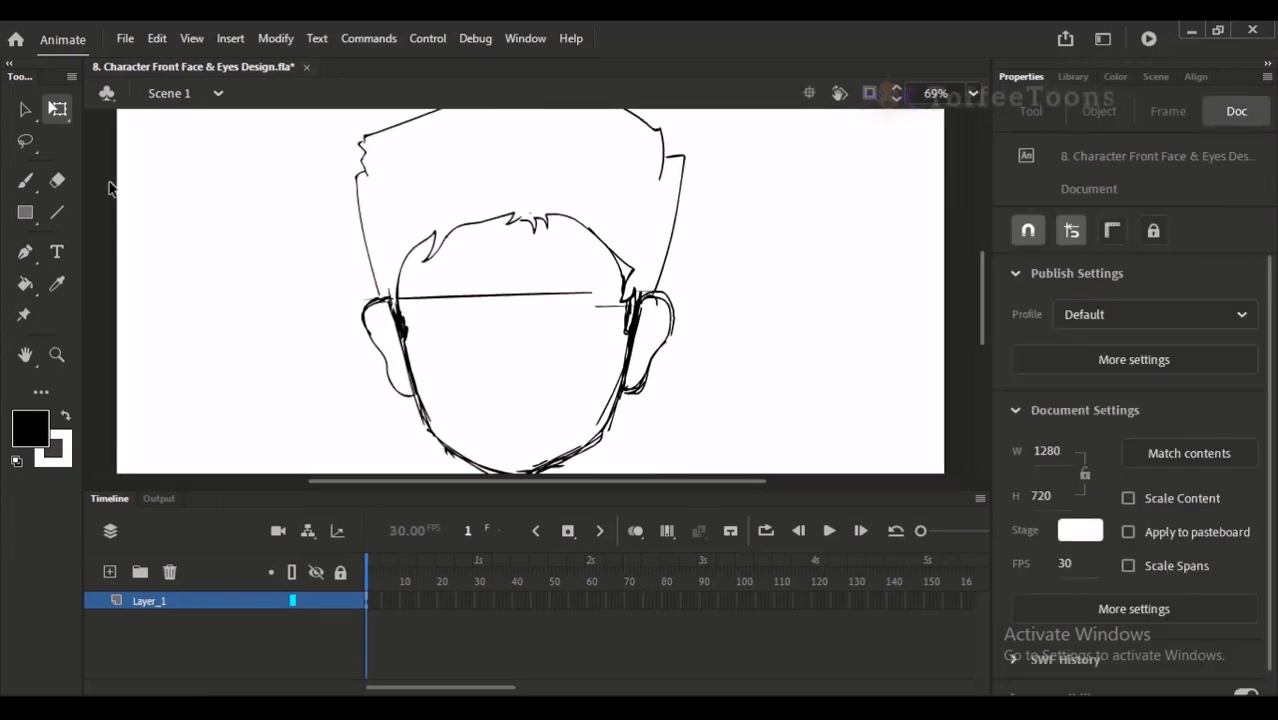
left_click(28, 182)
scroll(451, 281, "up", 3)
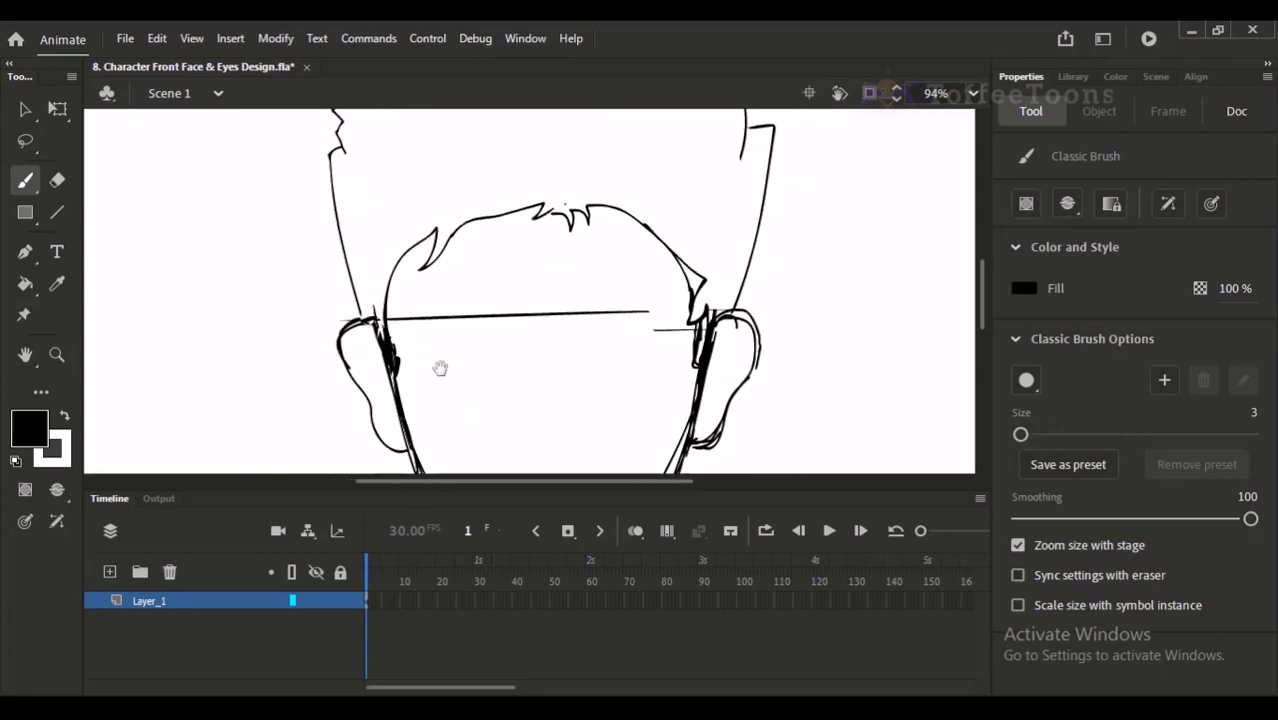
left_click_drag(349, 160, 279, 129)
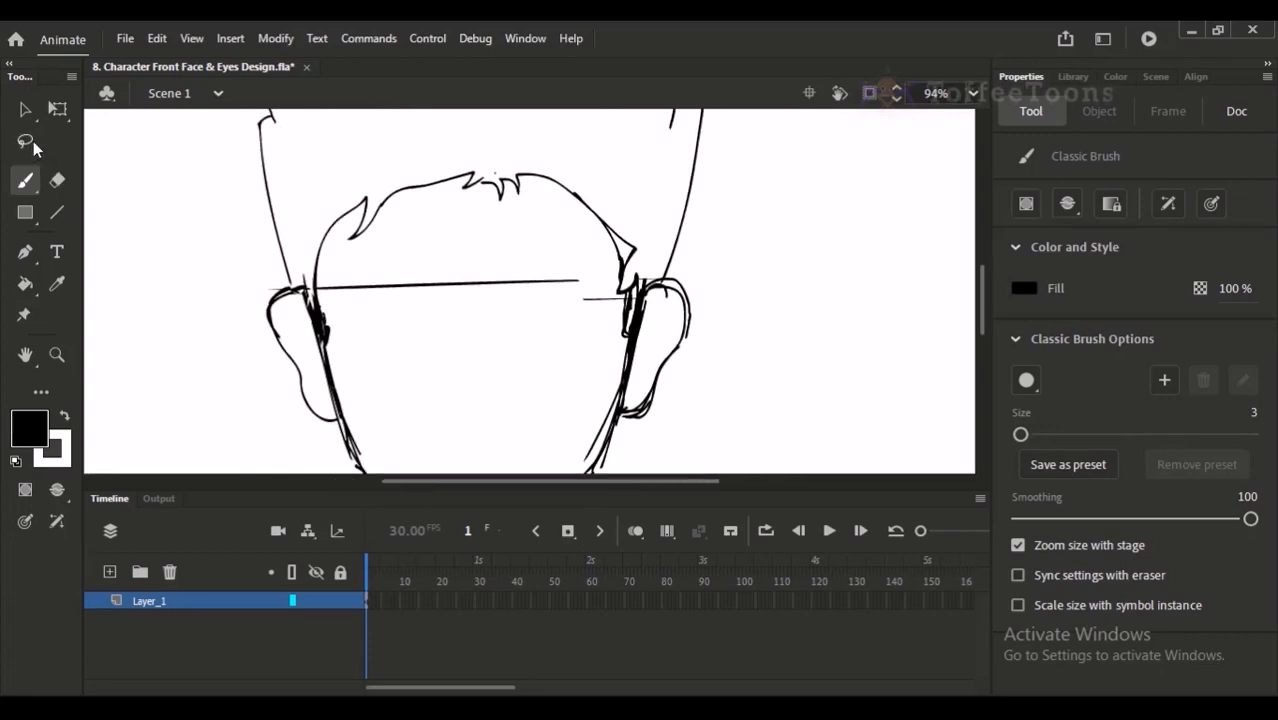
left_click(28, 112)
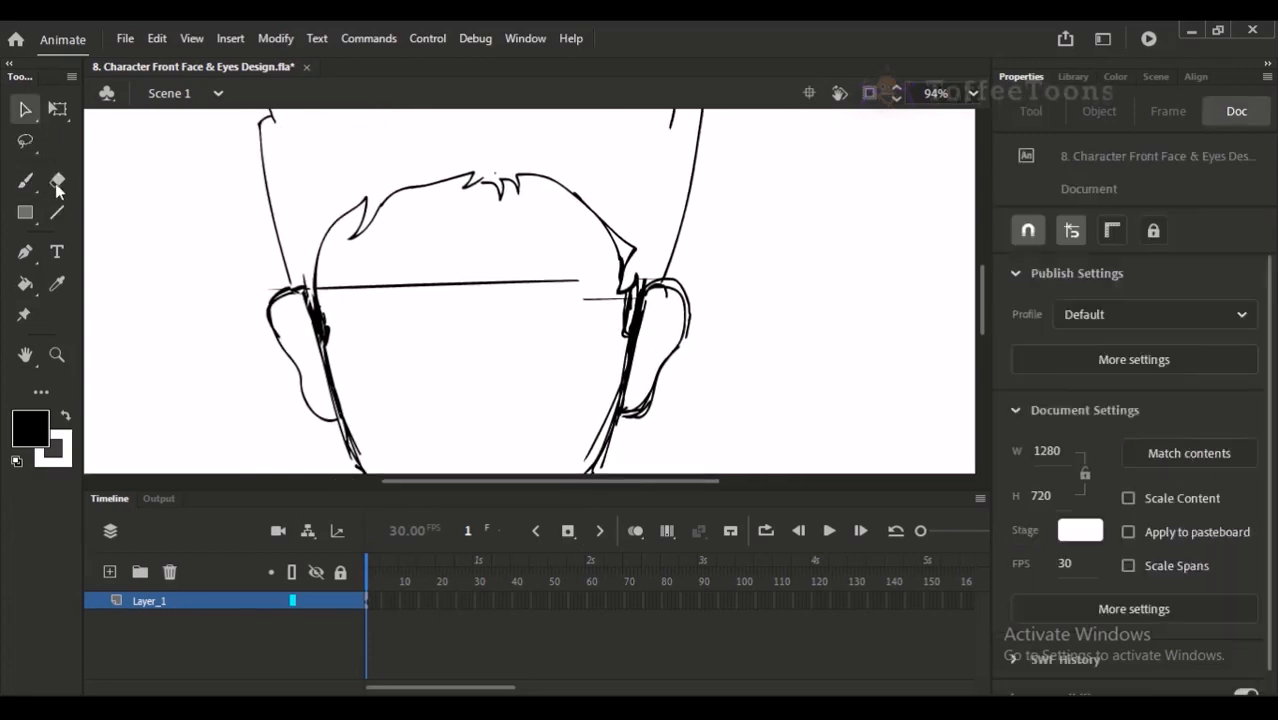
left_click(57, 180)
mouse_move(608, 294)
left_mouse_down()
mouse_move(564, 293)
mouse_move(573, 275)
mouse_move(500, 289)
mouse_move(316, 287)
left_mouse_up()
scroll(562, 241, "down", 3)
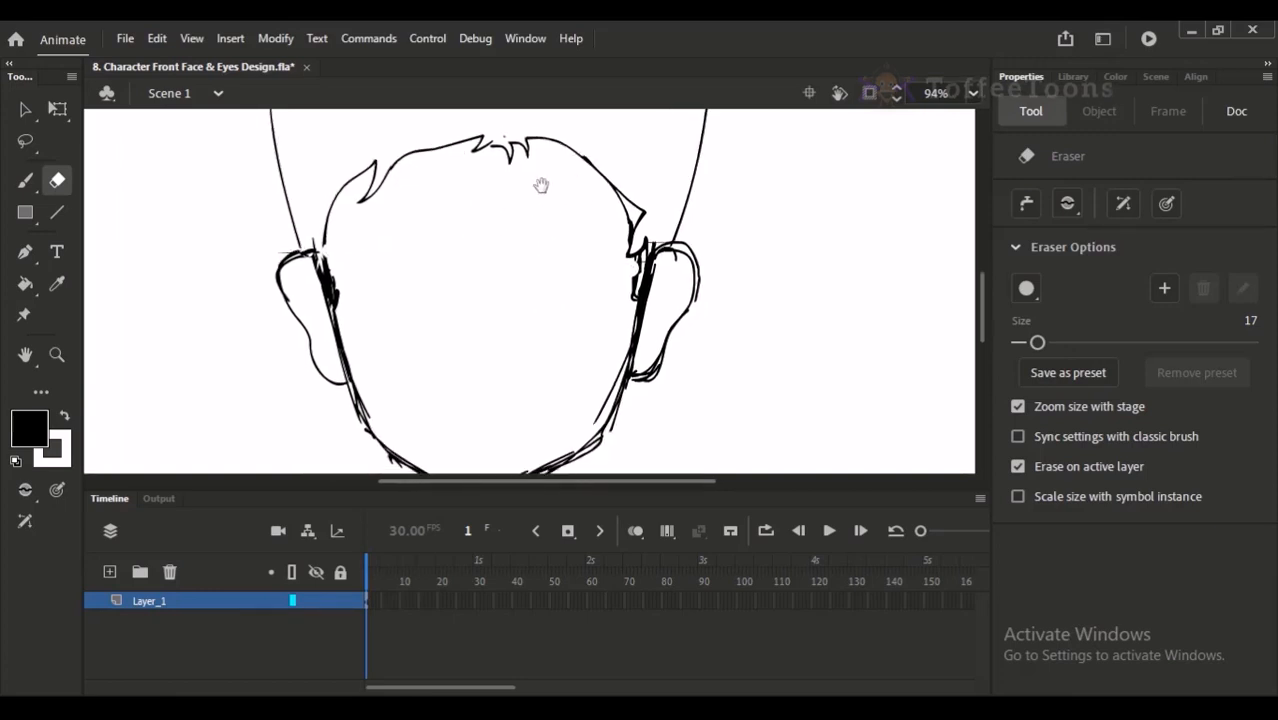
- Show the rulers and place a horizontal guide across the tops of the ears at about 400
left_click(25, 180)
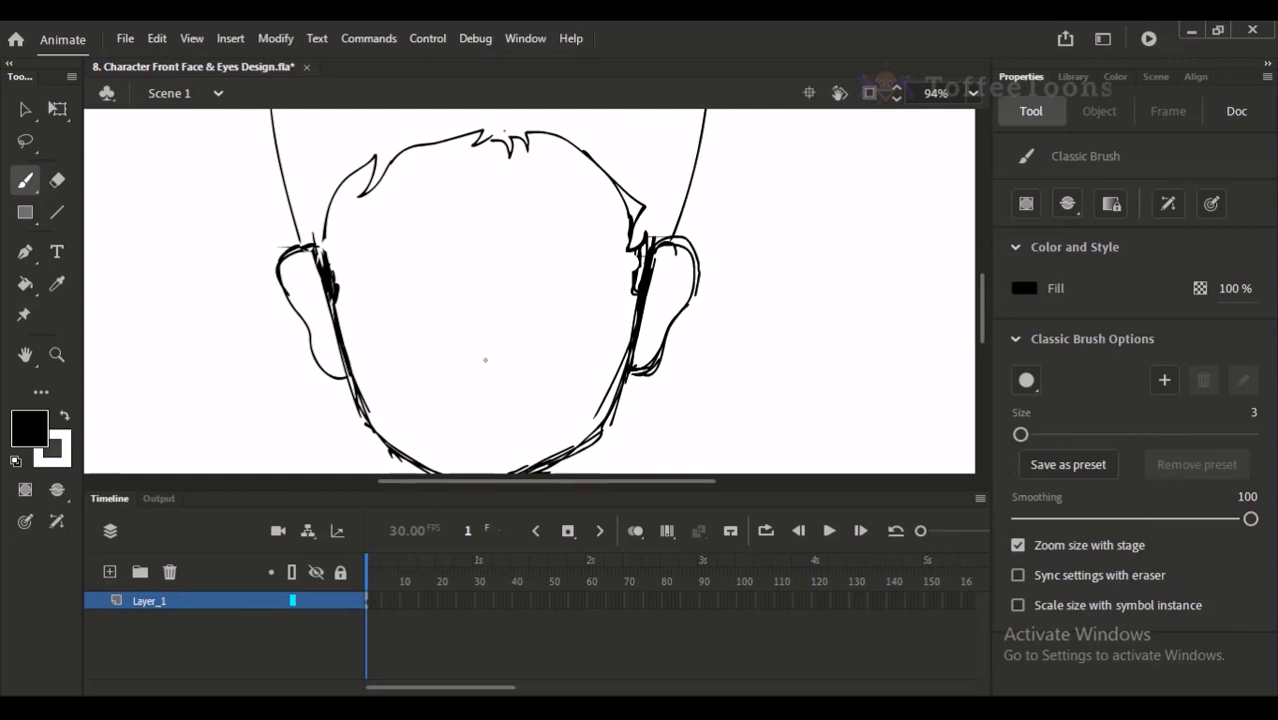
mouse_move(487, 283)
left_mouse_down()
mouse_move(468, 355)
mouse_move(505, 362)
left_mouse_up()
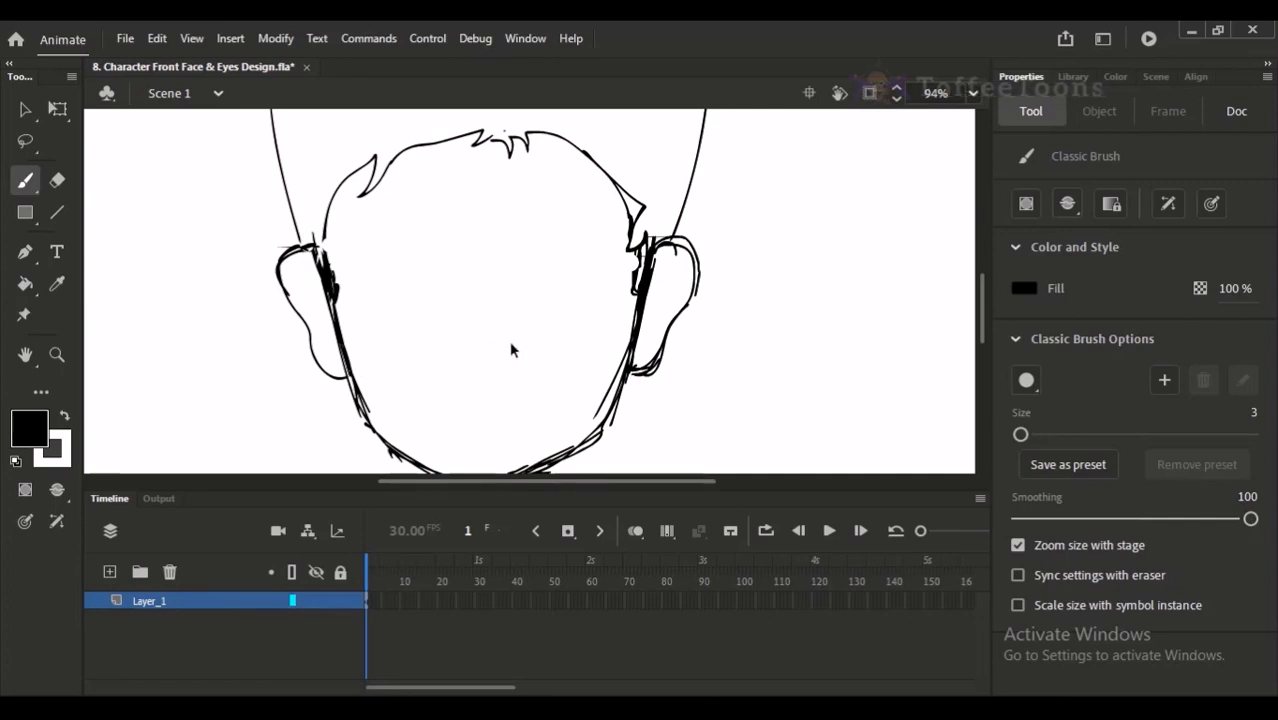
key("ctrl+alt+shift+r")
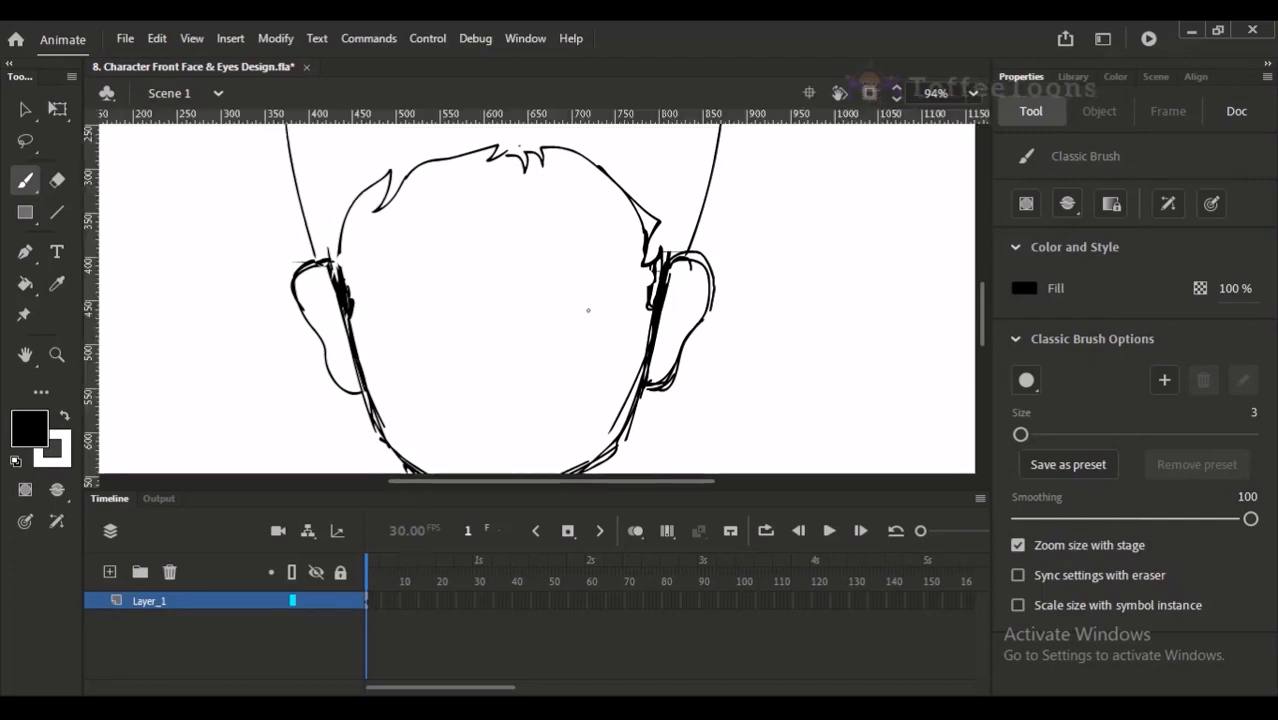
left_click_drag(636, 126, 346, 266)
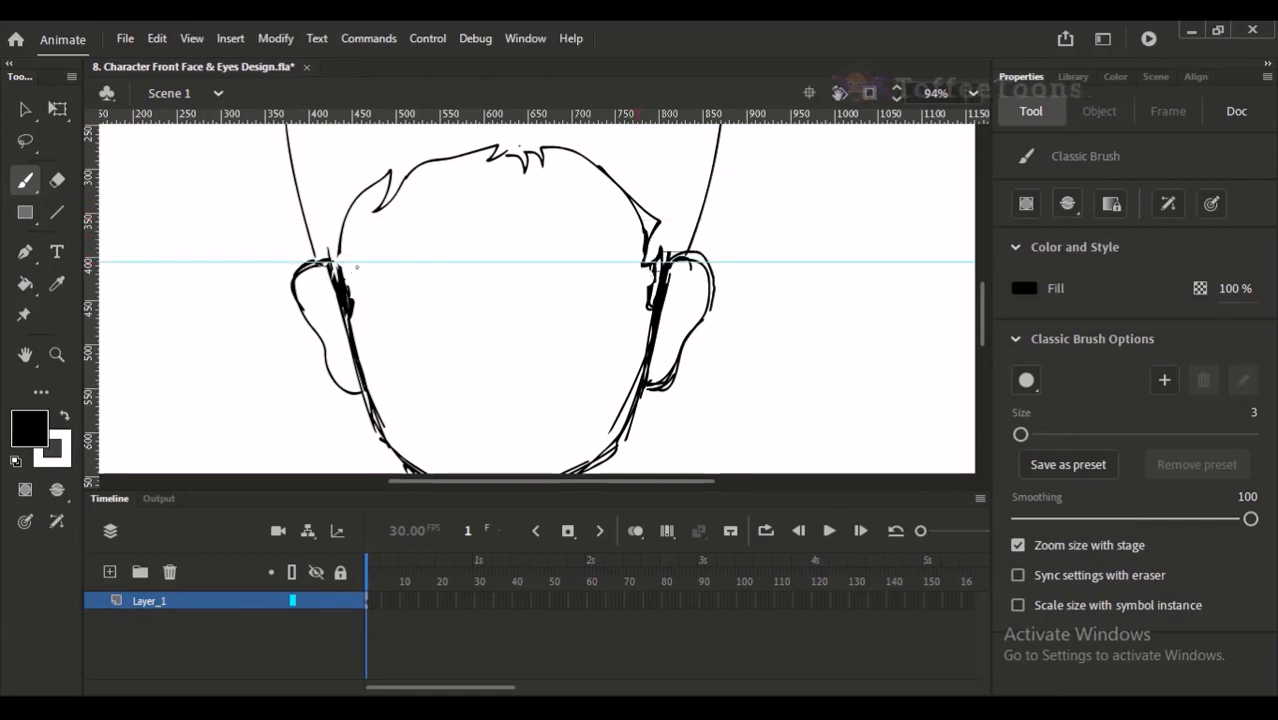
- Place a horizontal guide at about 550 across the bottoms of the ears and sketch an L-shaped nose resting on it
mouse_move(446, 115)
left_mouse_down()
mouse_move(474, 398)
mouse_move(458, 398)
mouse_move(474, 378)
left_mouse_up()
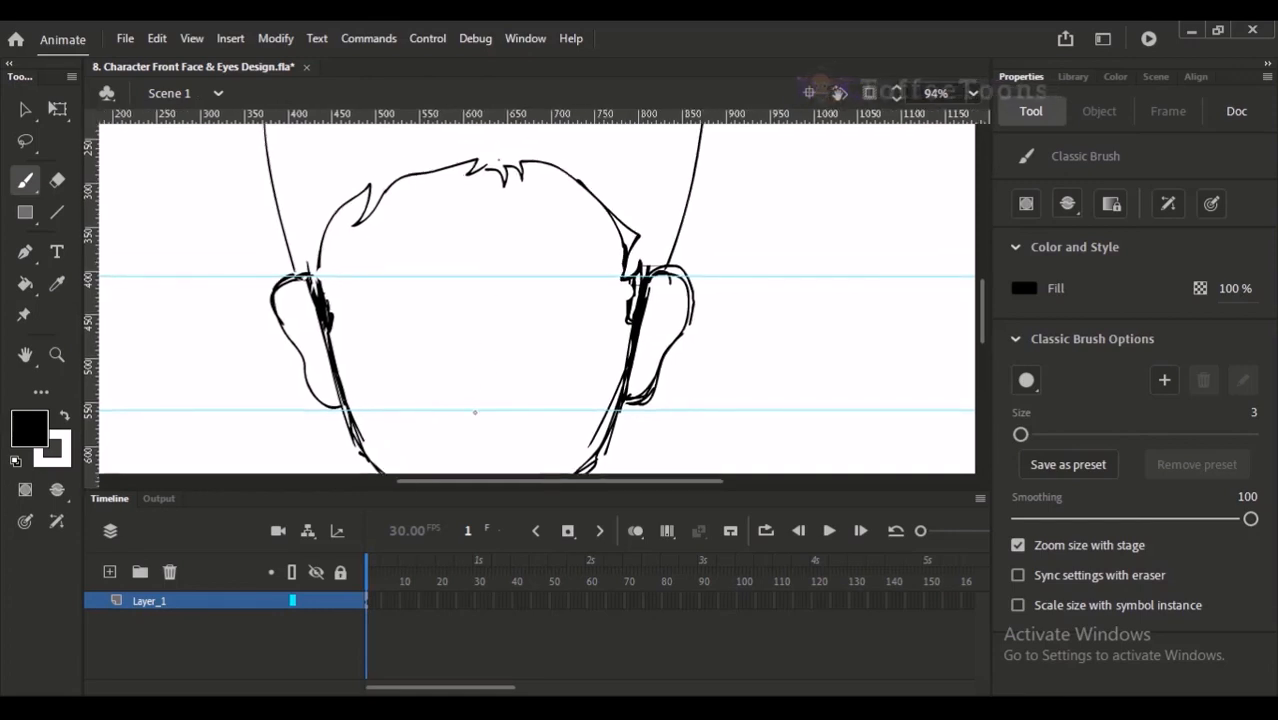
left_click_drag(468, 407, 484, 406)
left_click_drag(462, 405, 463, 378)
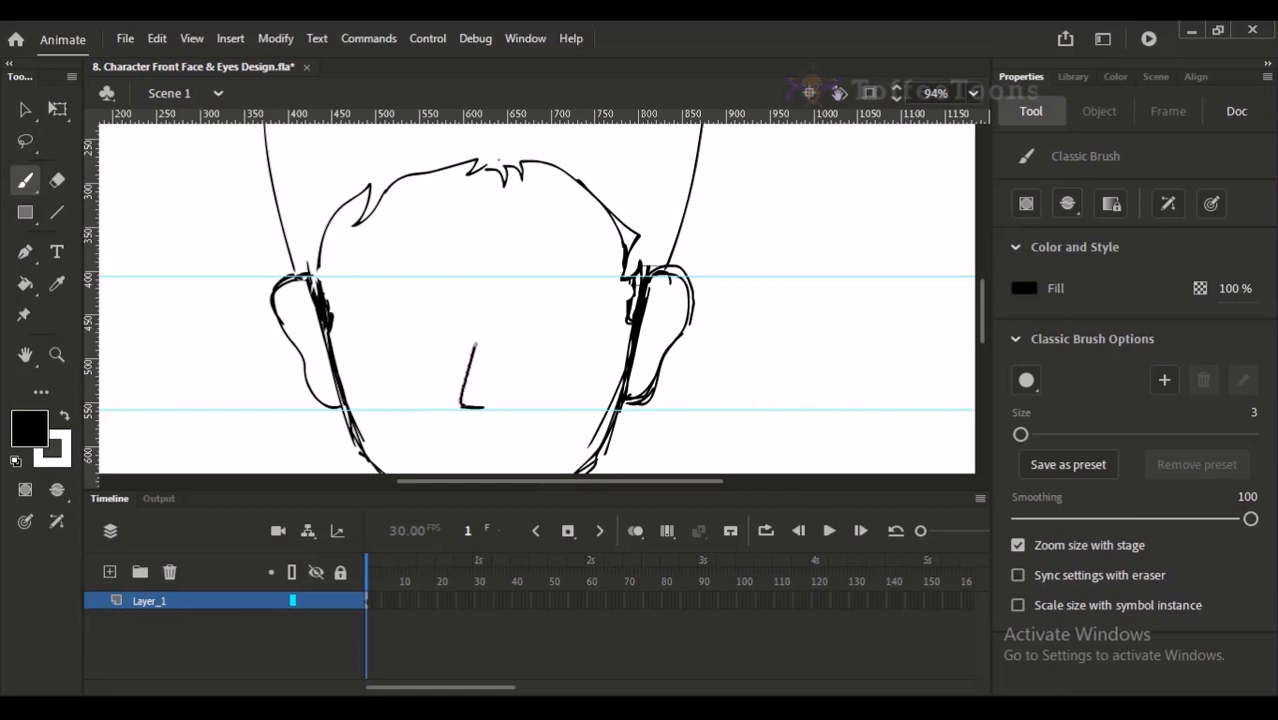
- Sketch the mouth below the nose as a short dash followed by a line curving up into a smile, undoing and redrawing unsatisfactory strokes
key("space")
left_click_drag(513, 325, 528, 373)
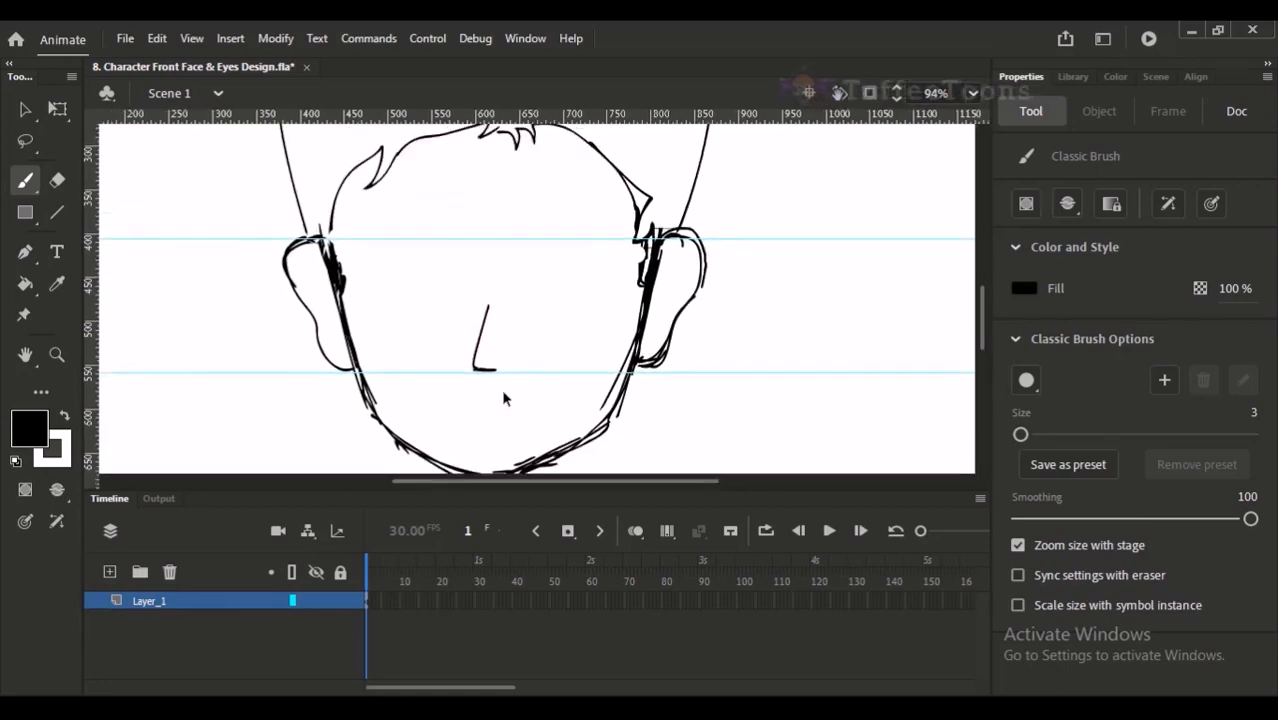
key("ctrl+minus")
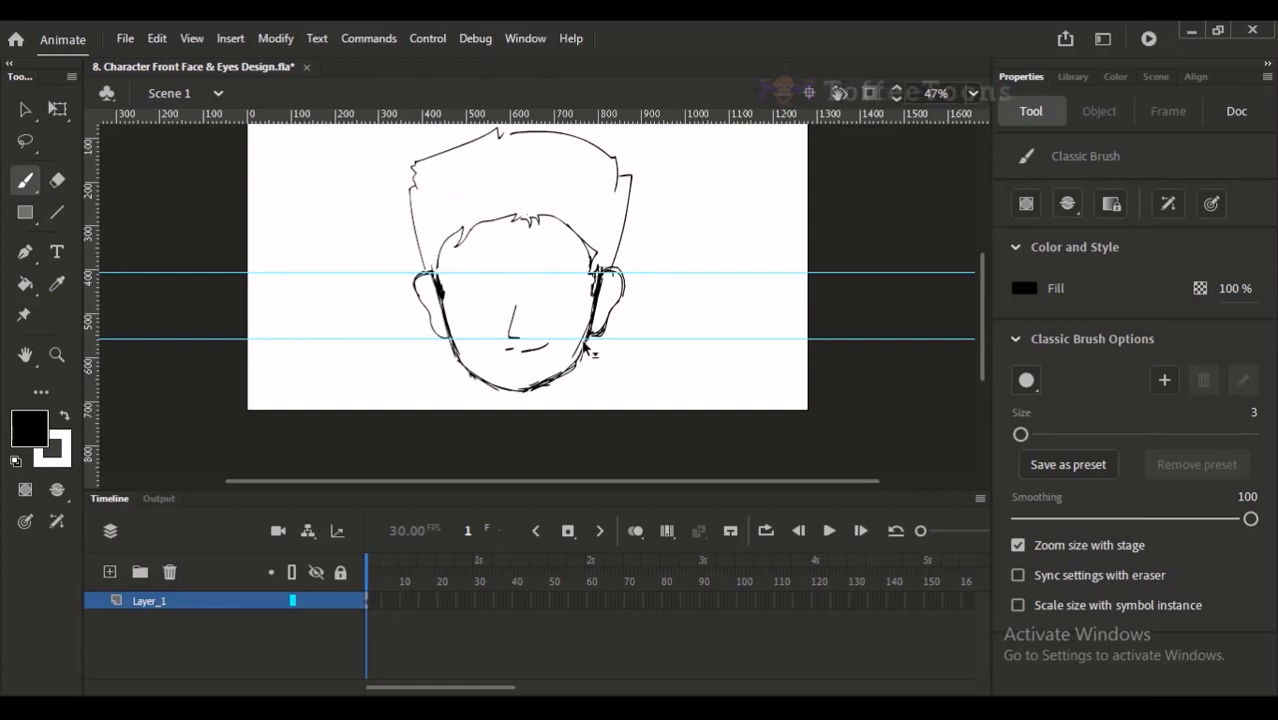
scroll(472, 315, "up", 5)
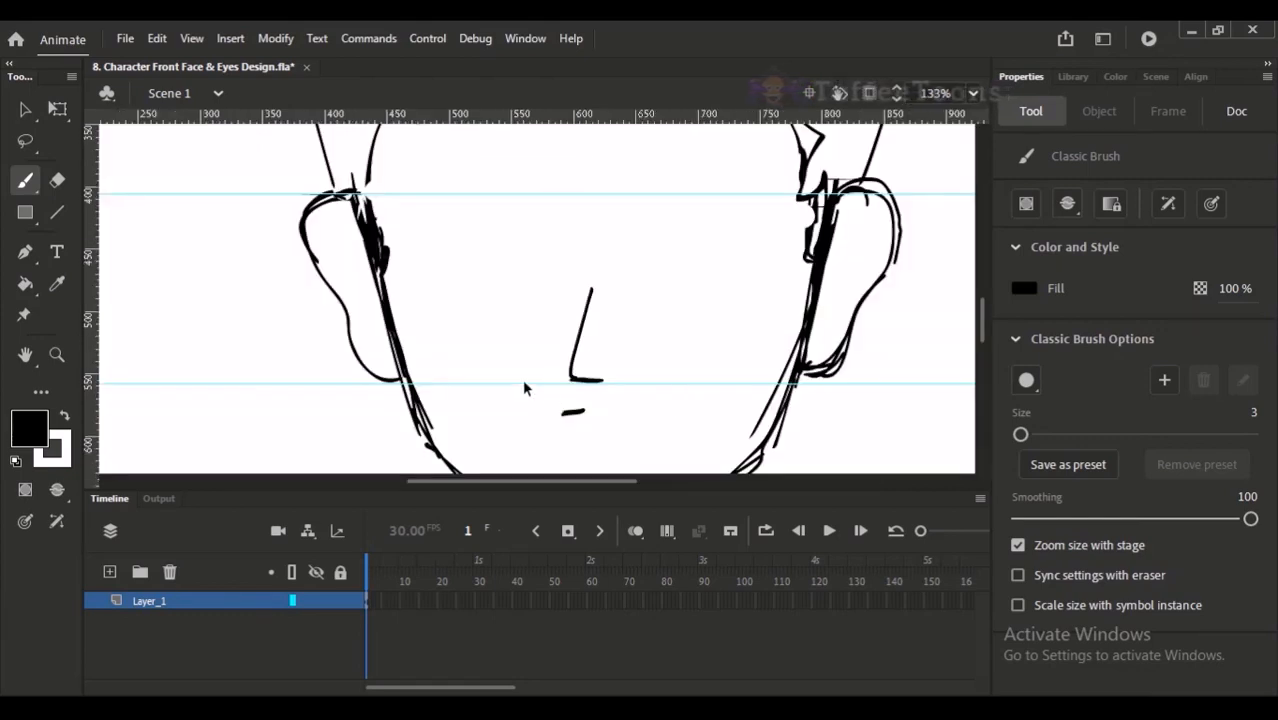
key("space")
mouse_move(591, 407)
left_mouse_down()
mouse_move(561, 357)
mouse_move(531, 376)
left_mouse_up()
left_click_drag(539, 376, 630, 355)
key("ctrl+z")
key("ctrl+z")
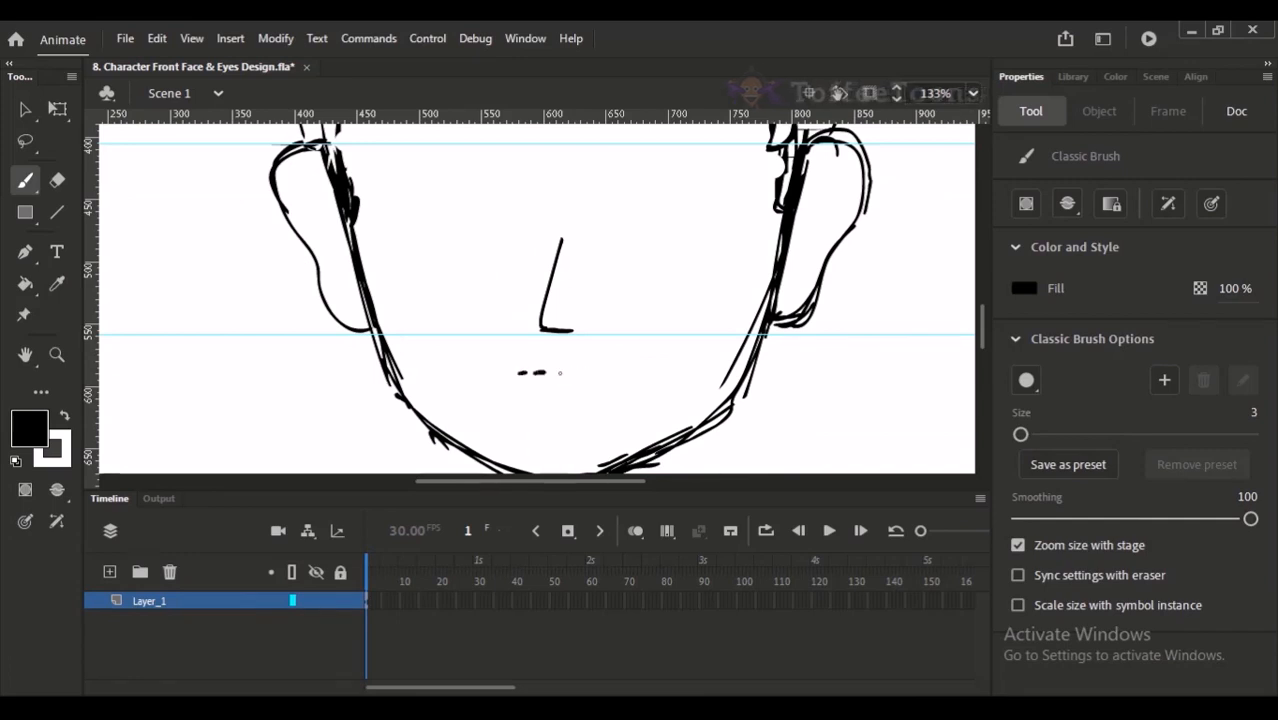
left_click_drag(535, 373, 635, 358)
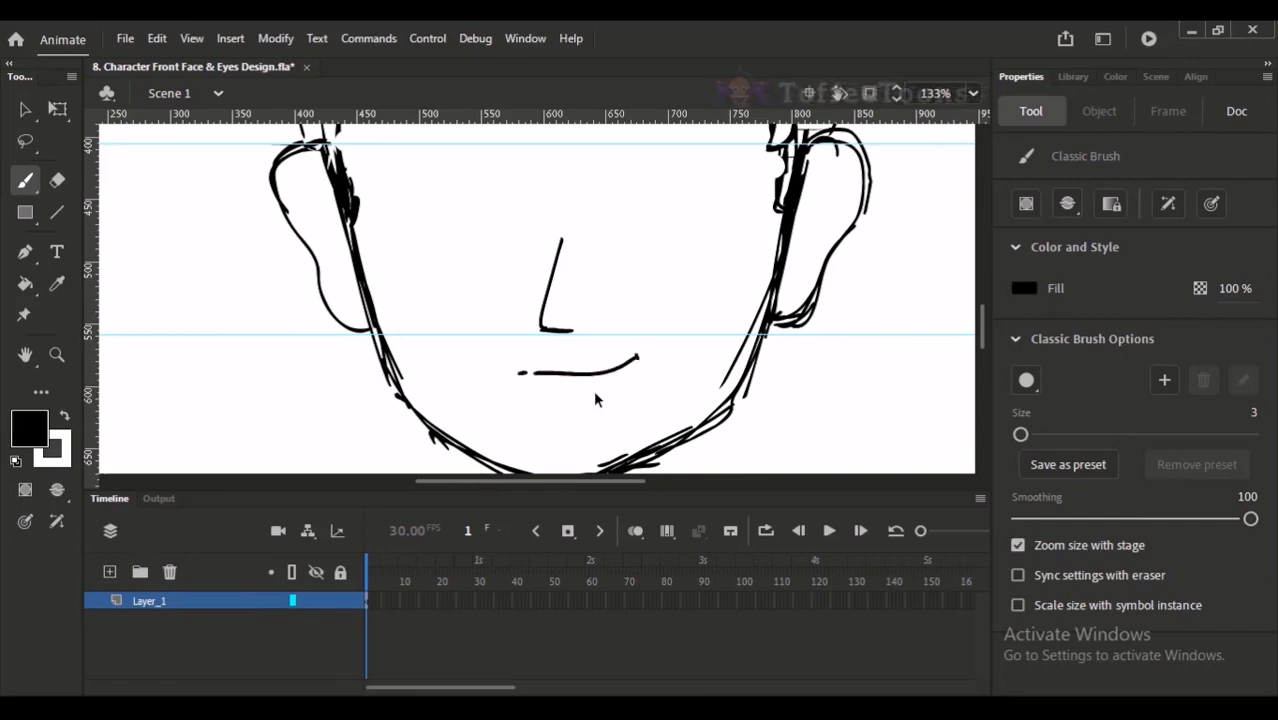
- Select the nose and the mouth in turn, nudge each slightly upward, and deselect them
key("ctrl+2")
left_click_drag(492, 260, 593, 334)
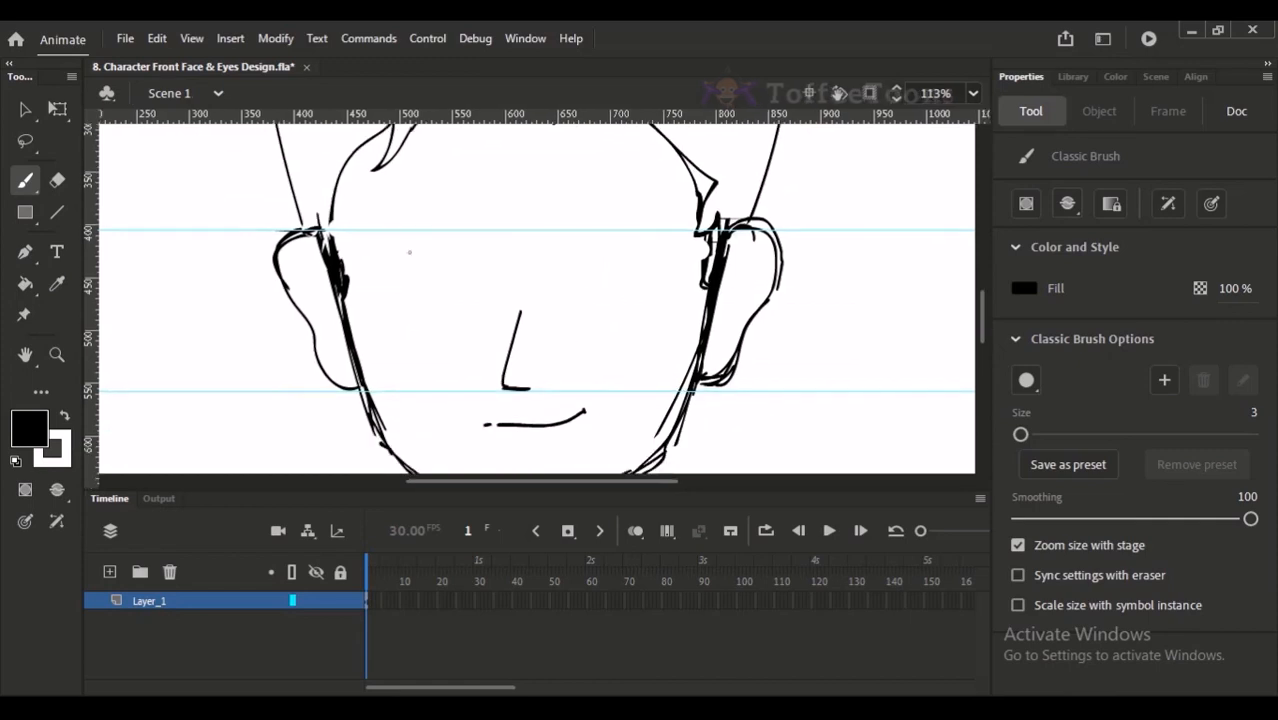
left_click(24, 110)
left_click_drag(614, 277, 626, 245)
left_click_drag(456, 228, 607, 388)
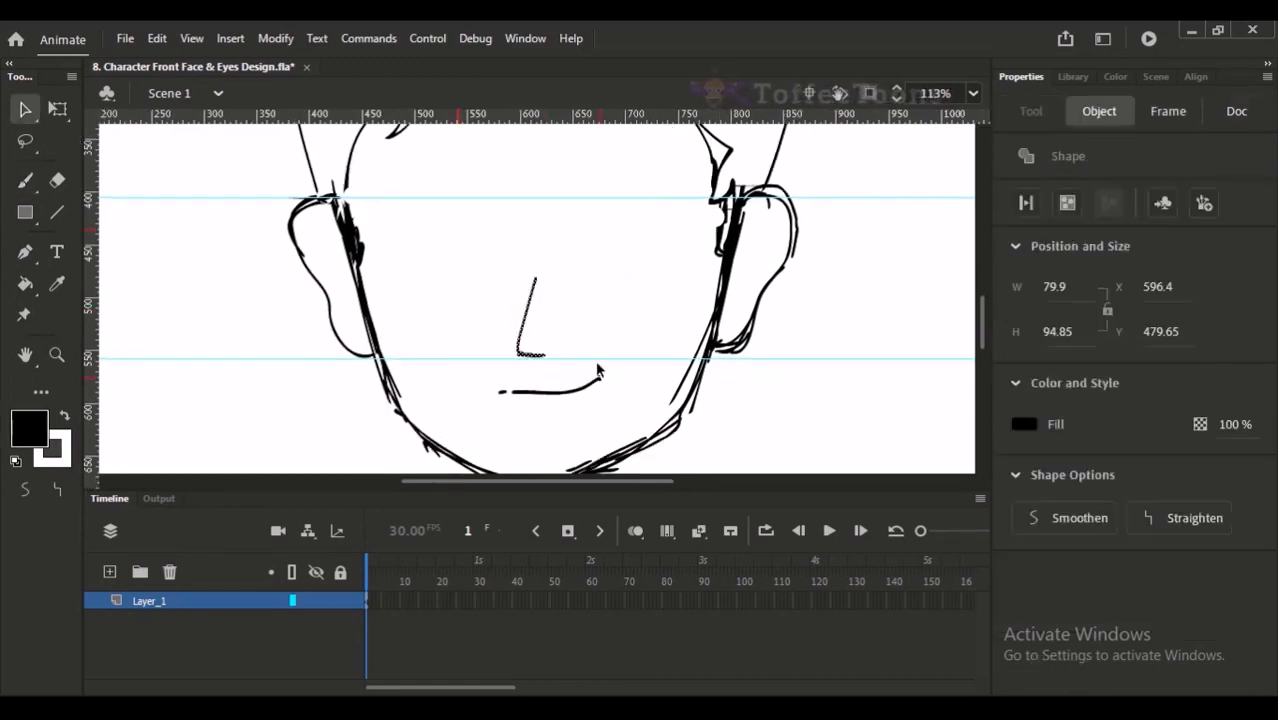
left_click_drag(457, 363, 610, 404)
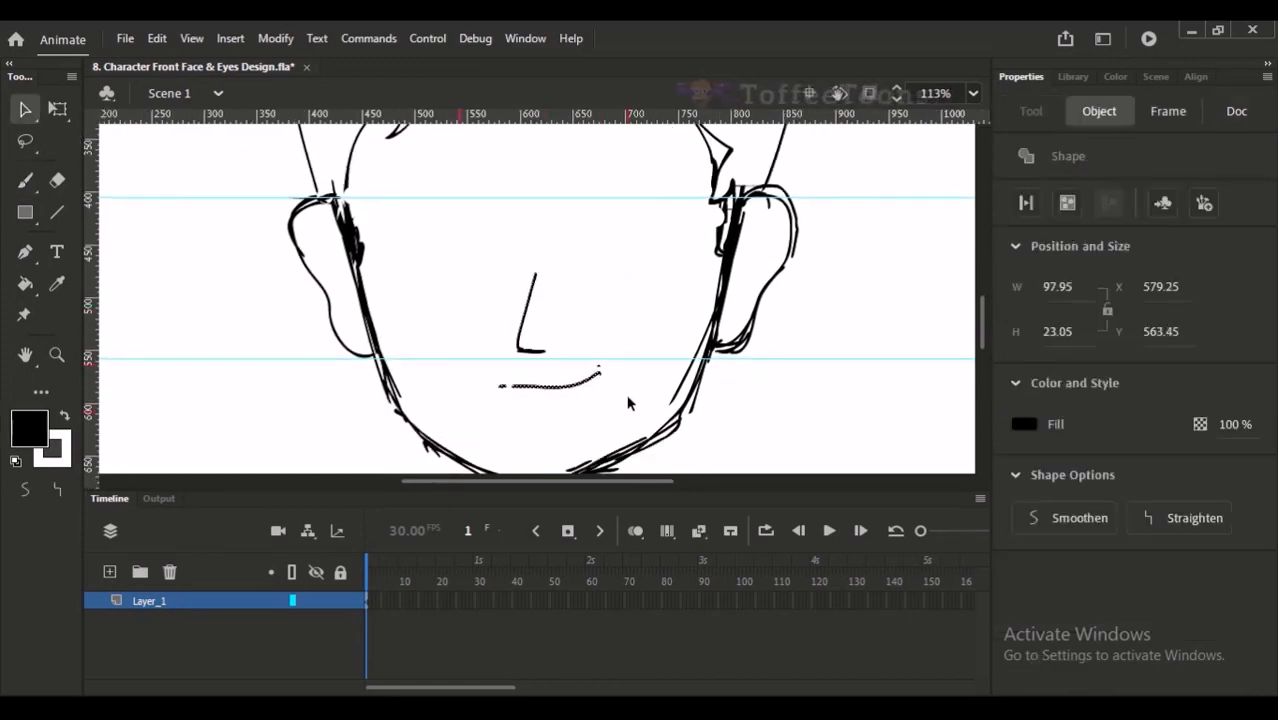
left_click(625, 381)
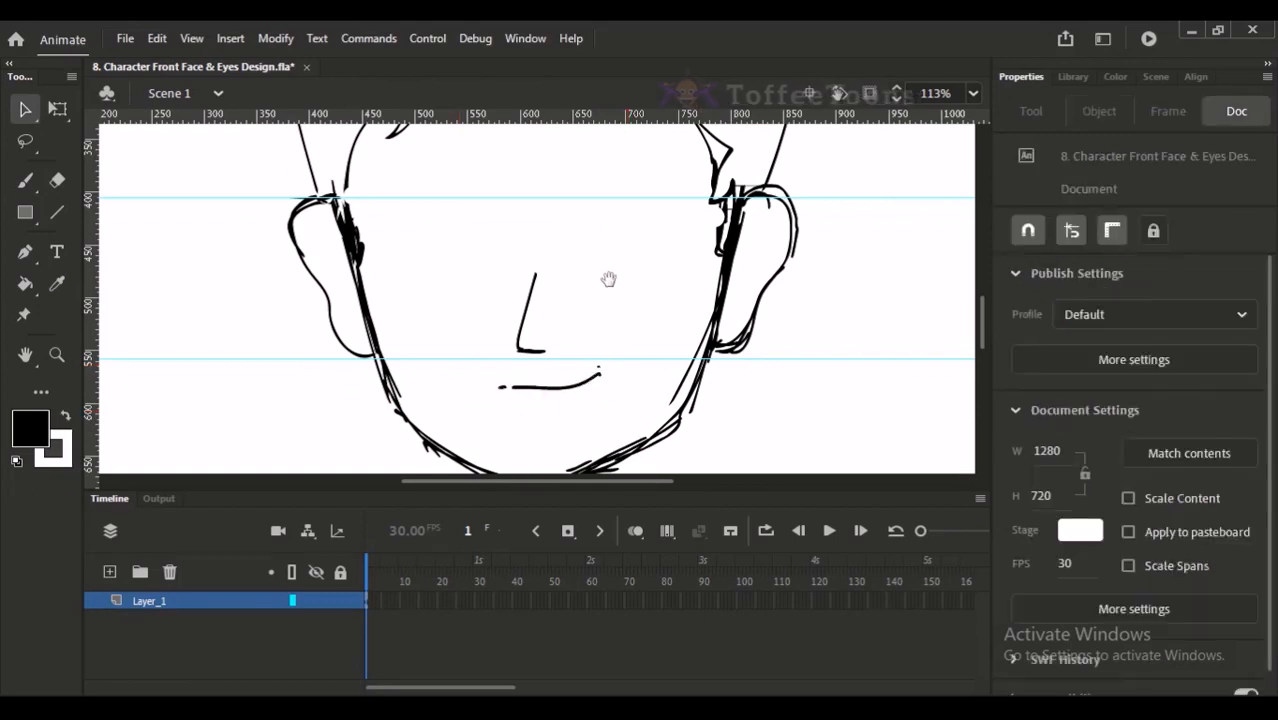
- Add a short nostril stroke beside the base of the nose with the Classic Brush
scroll(604, 305, "up", 2)
key("b")
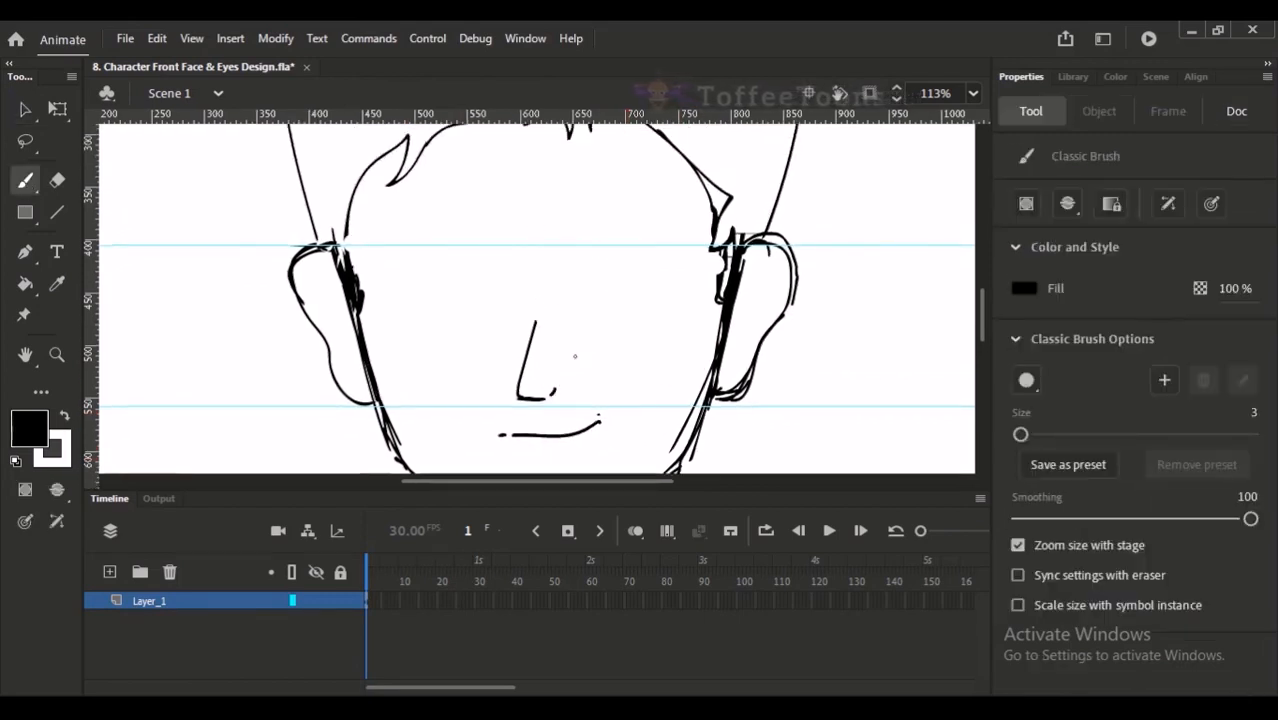
scroll(578, 265, "down", 2)
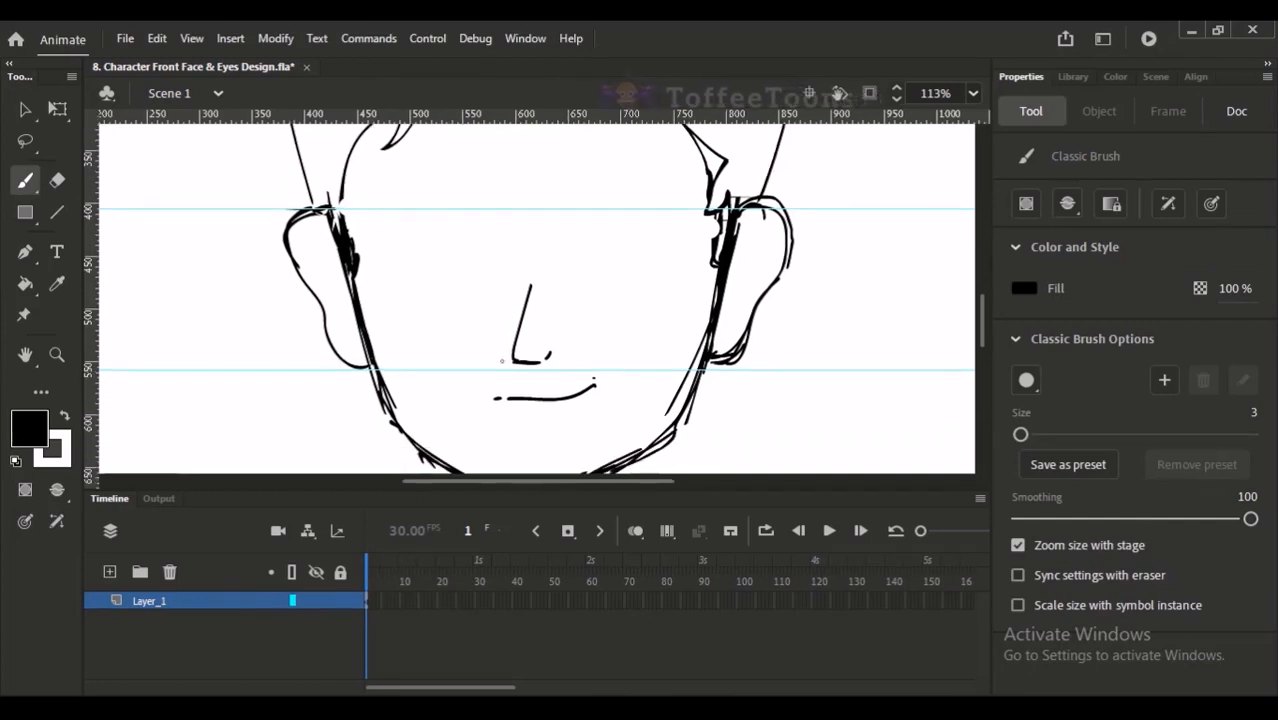
- Outline a thick, slightly arched eyebrow along the upper guide, on the side of the face where the nose line slants
left_click_drag(527, 316, 523, 362)
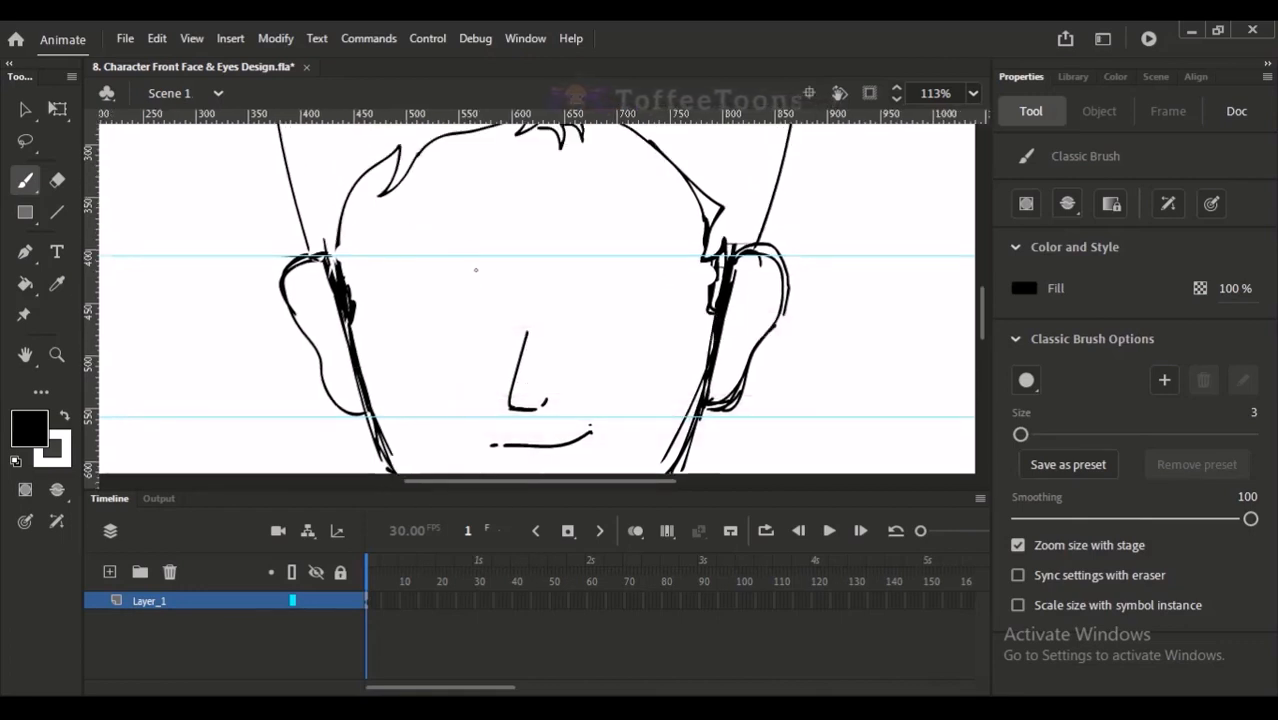
mouse_move(476, 263)
left_mouse_down()
mouse_move(474, 276)
mouse_move(456, 255)
mouse_move(376, 258)
mouse_move(362, 276)
mouse_move(476, 268)
left_mouse_up()
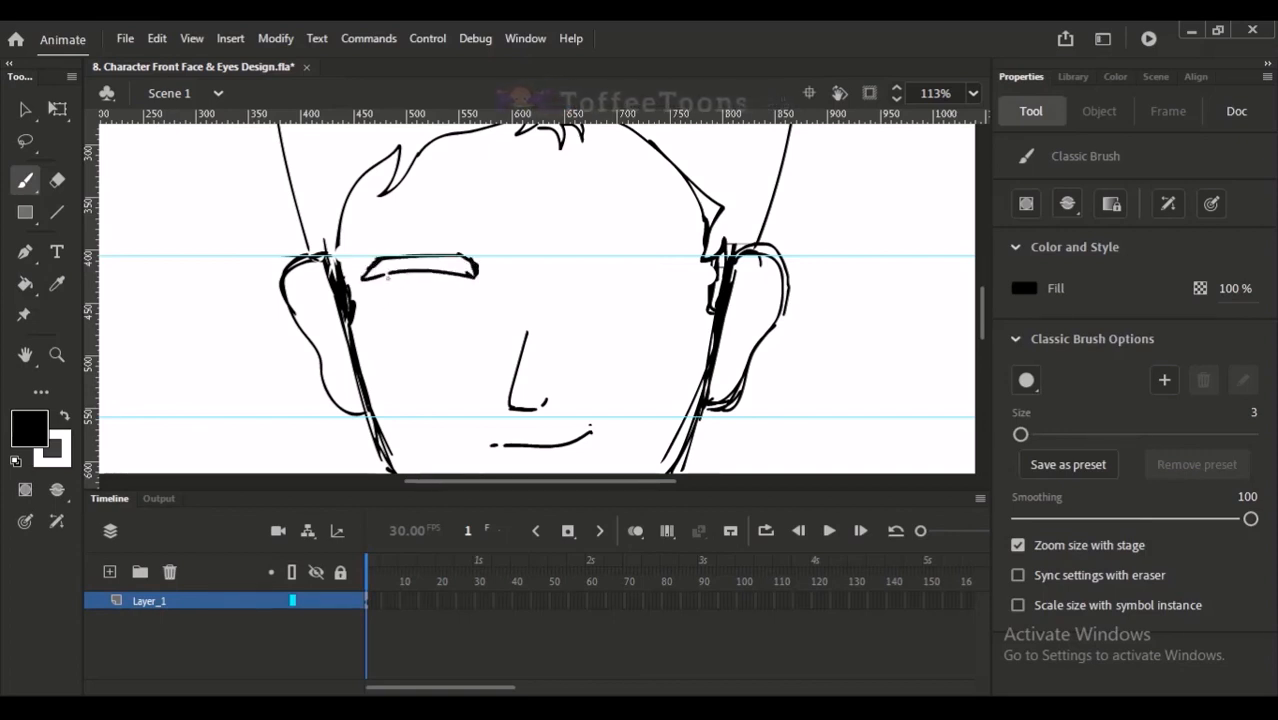
left_click_drag(384, 278, 368, 280)
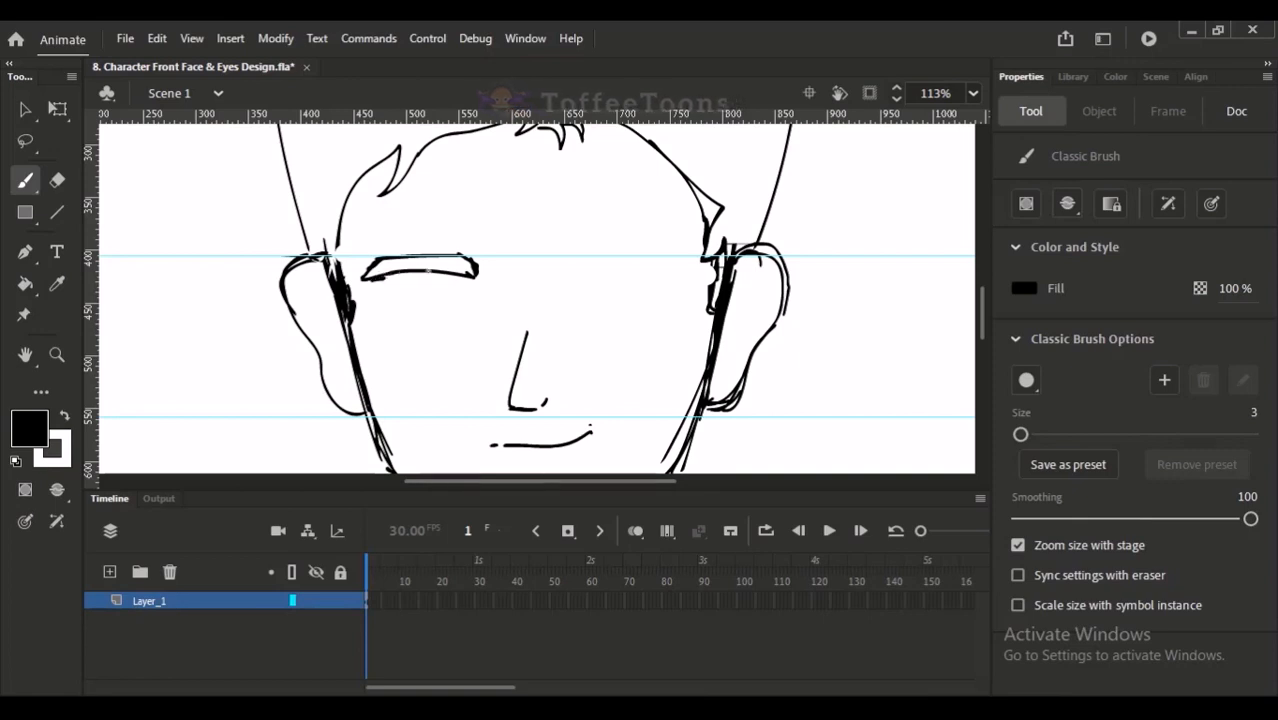
- Try filling the eyebrow outline with black using the Paint Bucket, and undo the fill
key("k")
left_click(440, 270)
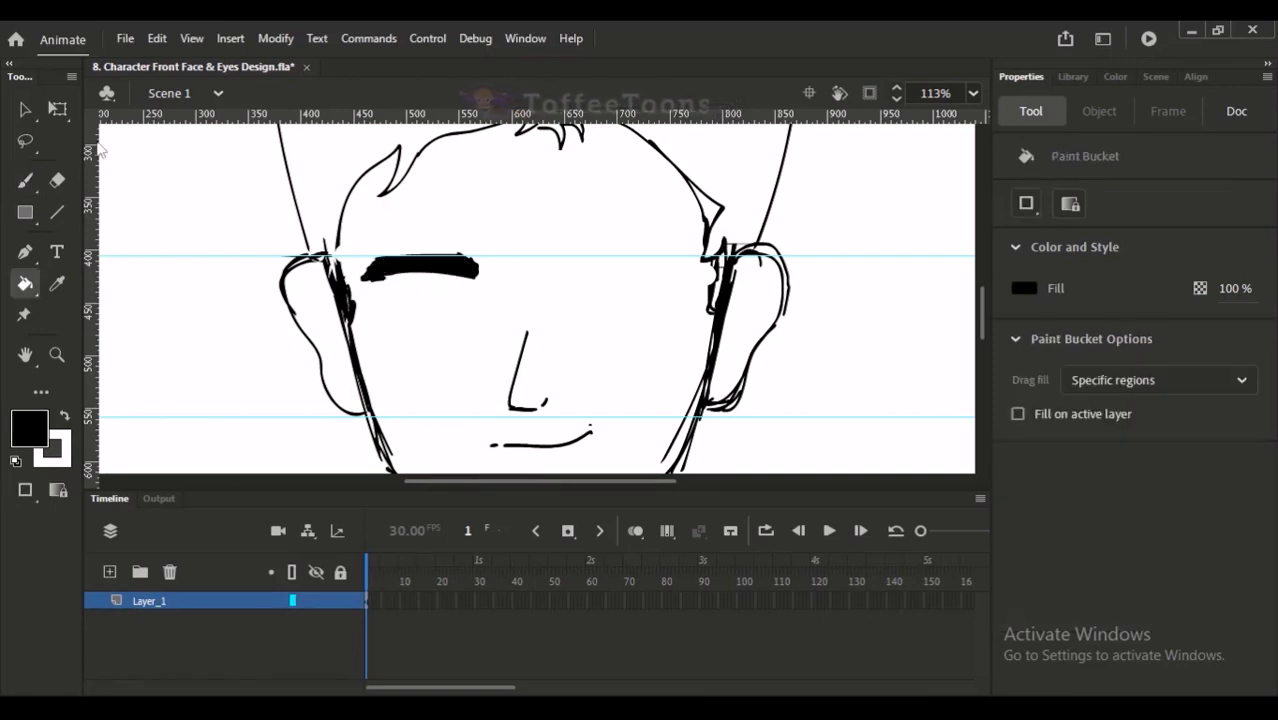
key("ctrl+z")
- Select the eyebrow outline, move it horizontally a little closer to the nose, and deselect it
key("v")
mouse_move(354, 240)
left_mouse_down()
mouse_move(520, 296)
mouse_move(506, 286)
left_mouse_up()
left_click(498, 302)
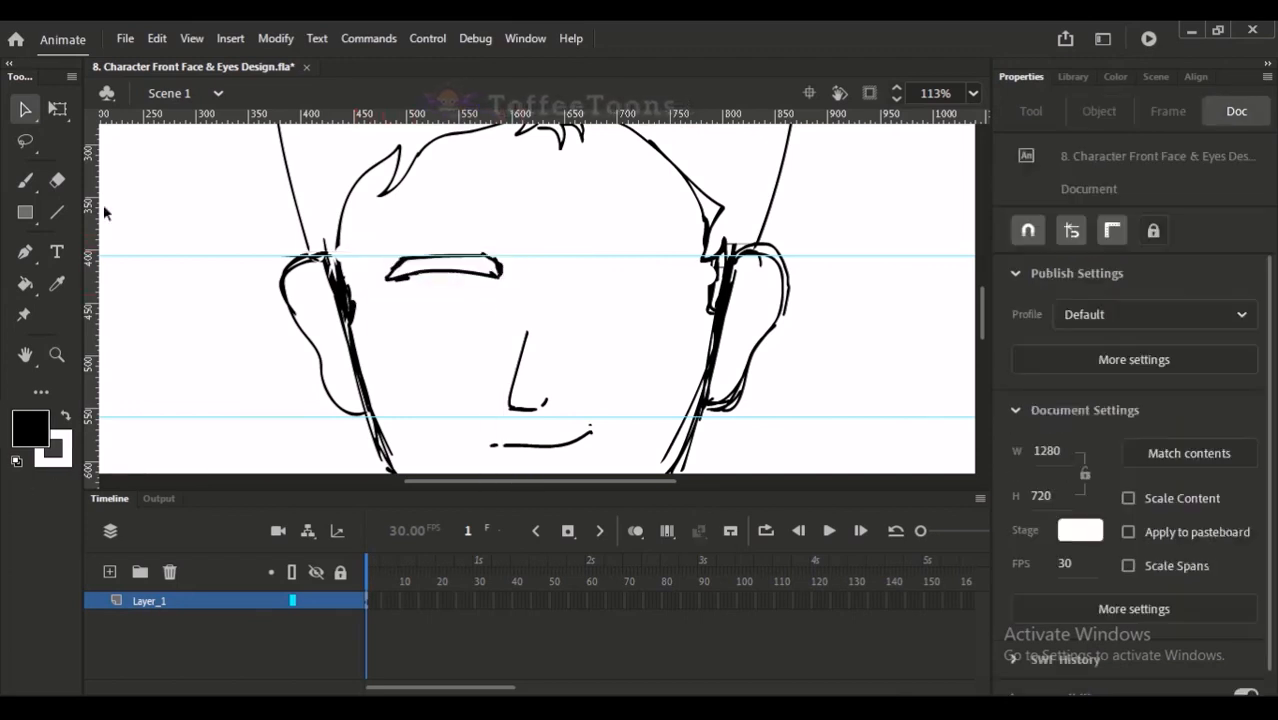
- Draw an eye below the eyebrow with a gently curved lower lid, an arched upper lid and a round iris
left_click(25, 180)
mouse_move(404, 319)
left_mouse_down()
mouse_move(454, 323)
mouse_move(423, 295)
mouse_move(464, 291)
mouse_move(485, 315)
mouse_move(408, 298)
mouse_move(446, 284)
mouse_move(482, 316)
left_mouse_up()
key("ctrl+z")
key("ctrl+z")
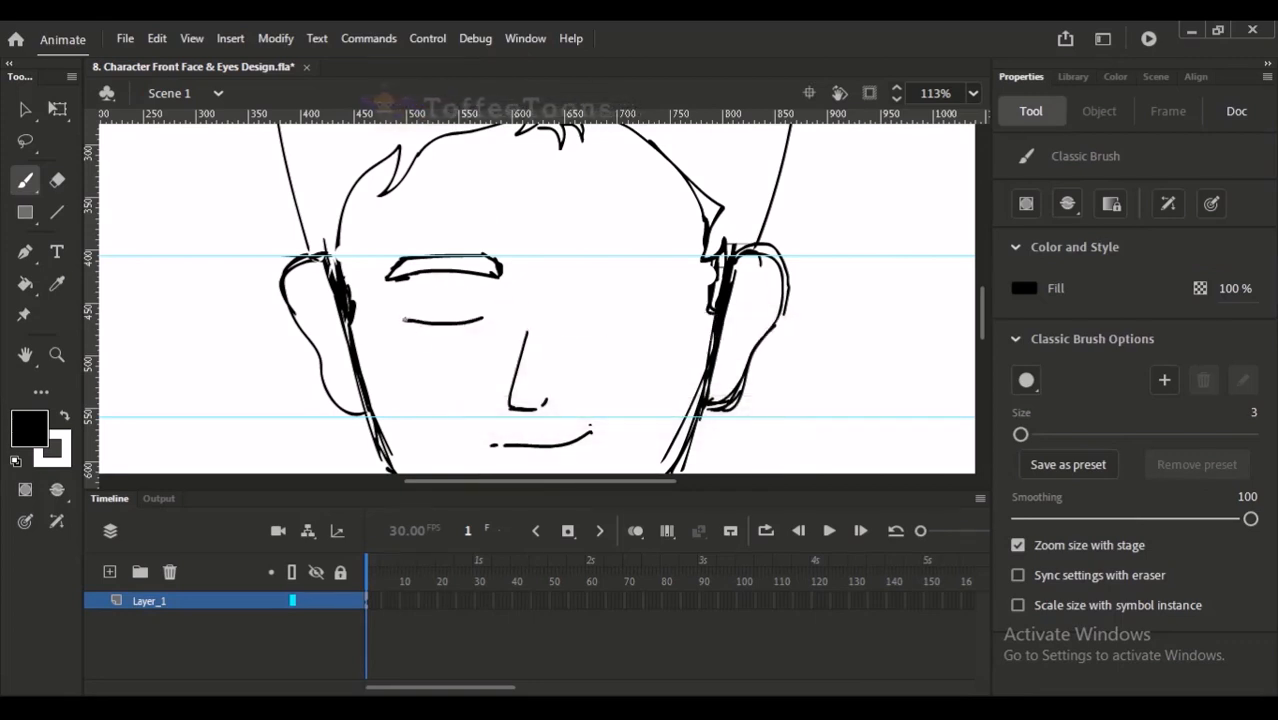
left_click_drag(477, 297, 483, 316)
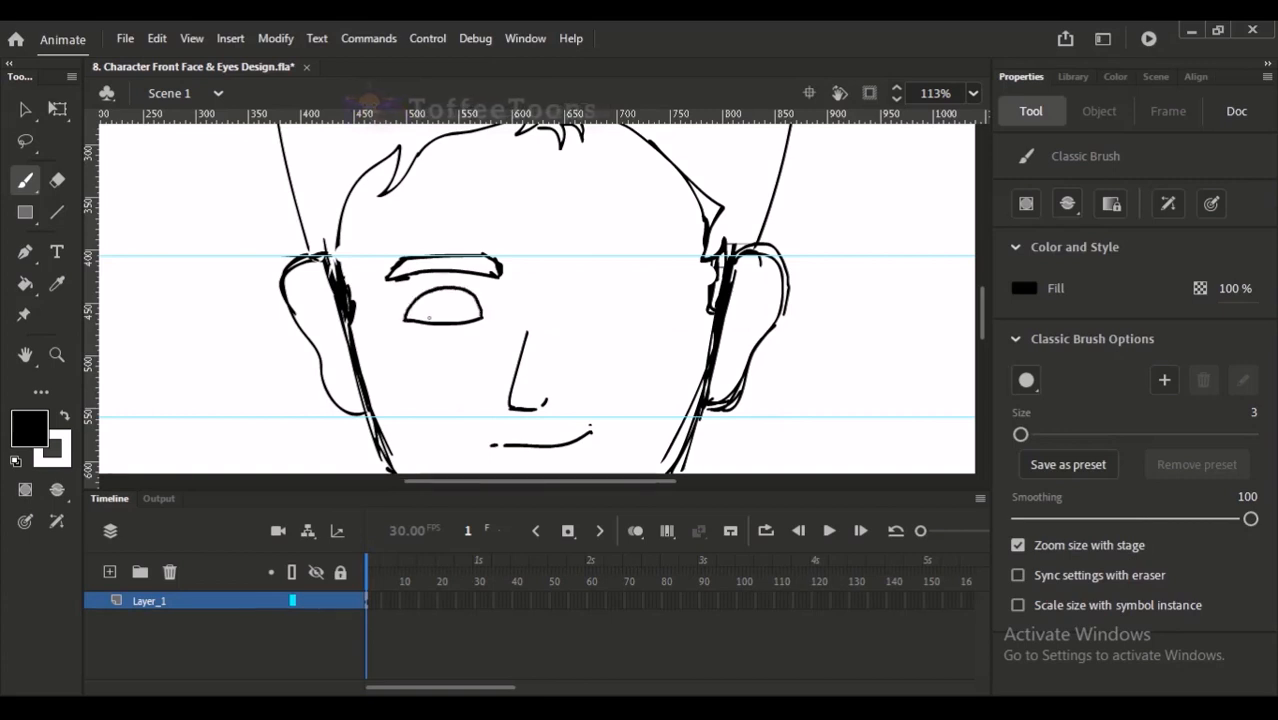
left_click_drag(405, 320, 416, 297)
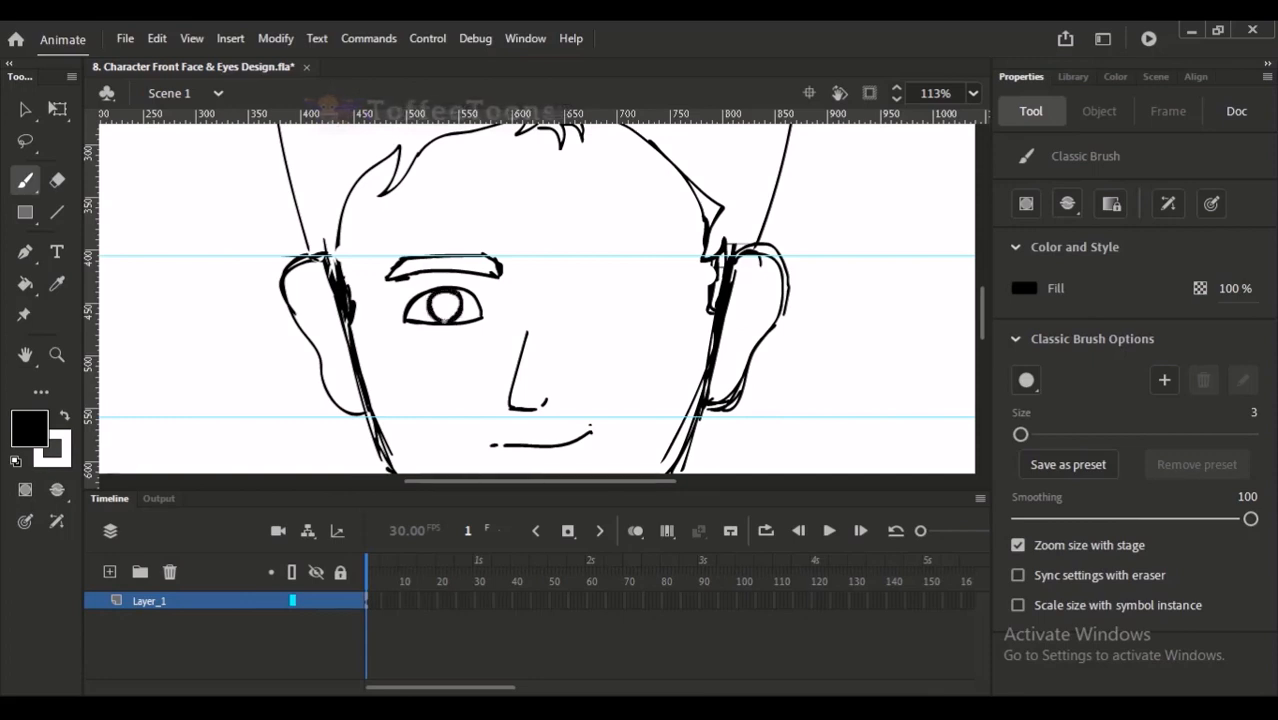
- Fill the iris with black and paint two small white highlights on it with the Classic Brush
key("k")
left_click(443, 306)
scroll(509, 415, "up", 3)
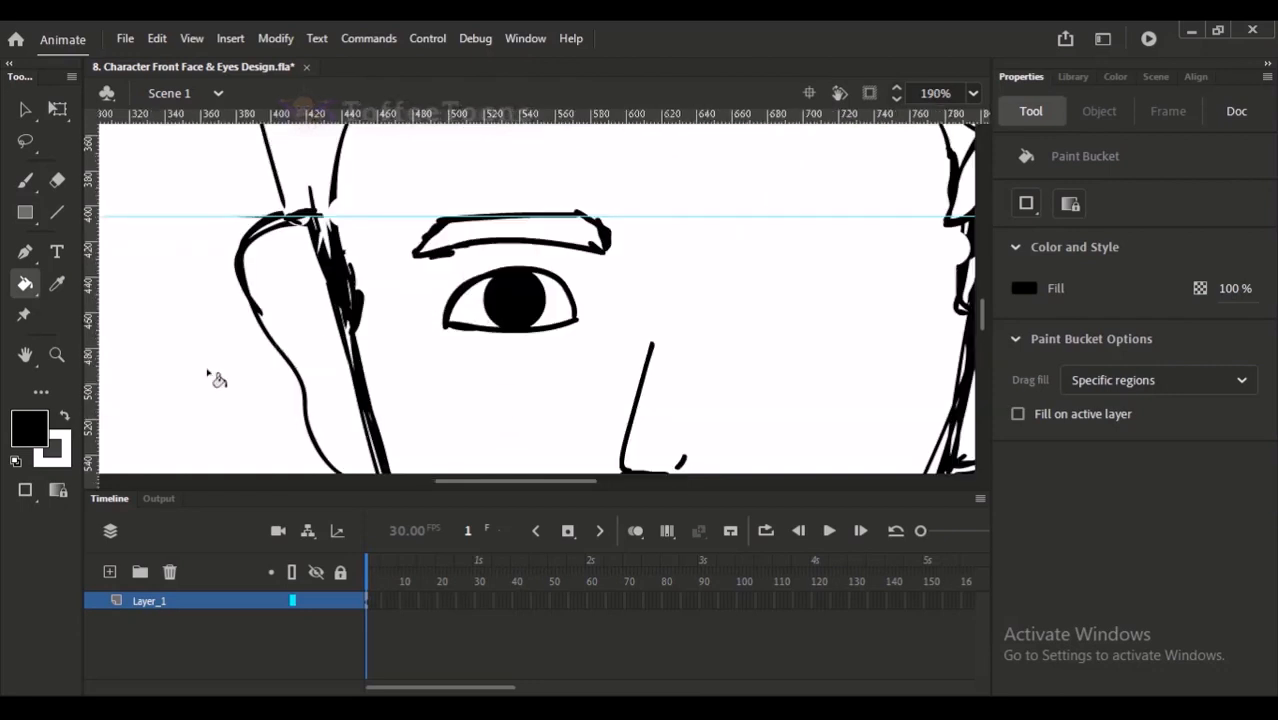
left_click(64, 416)
left_click(38, 174)
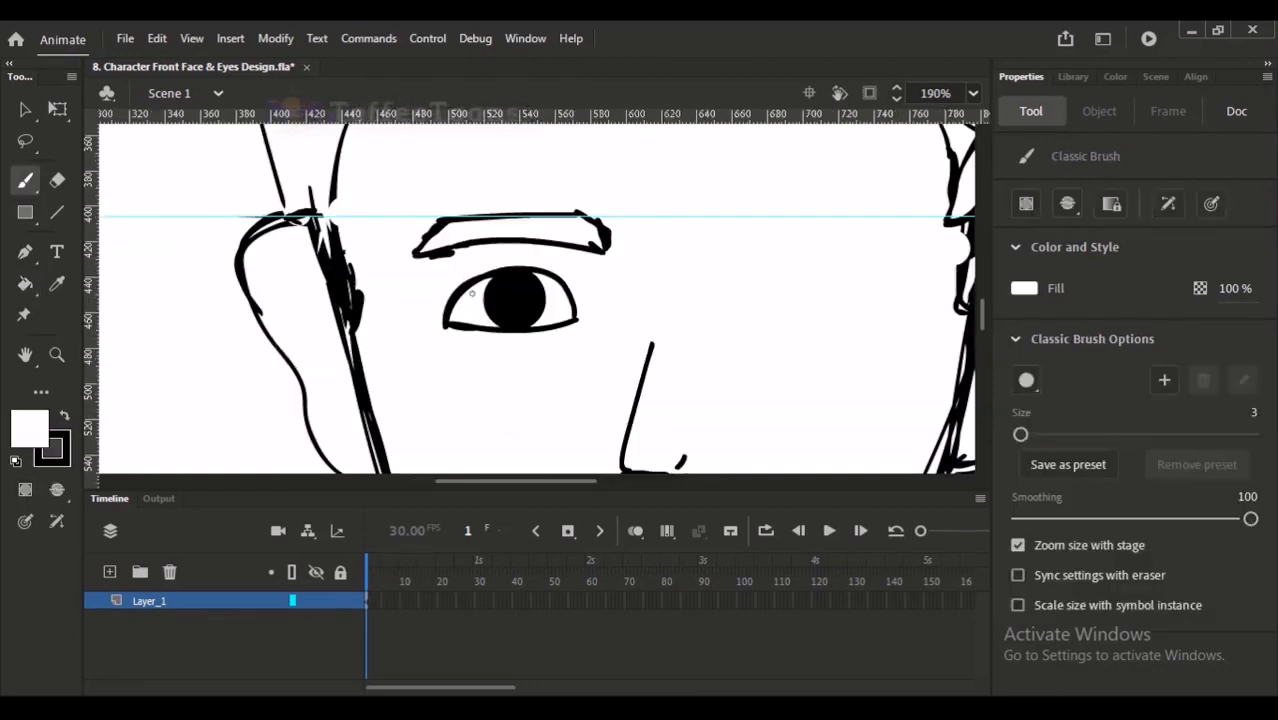
left_click(502, 291)
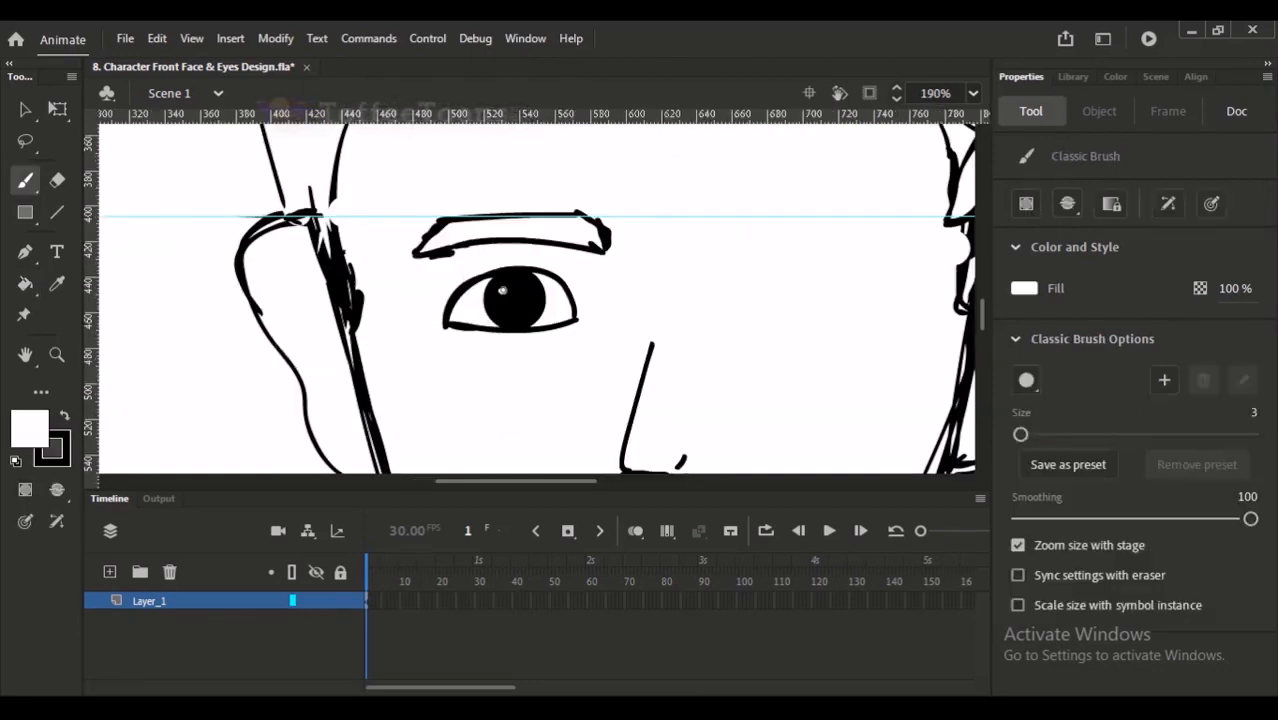
left_click_drag(502, 293, 502, 298)
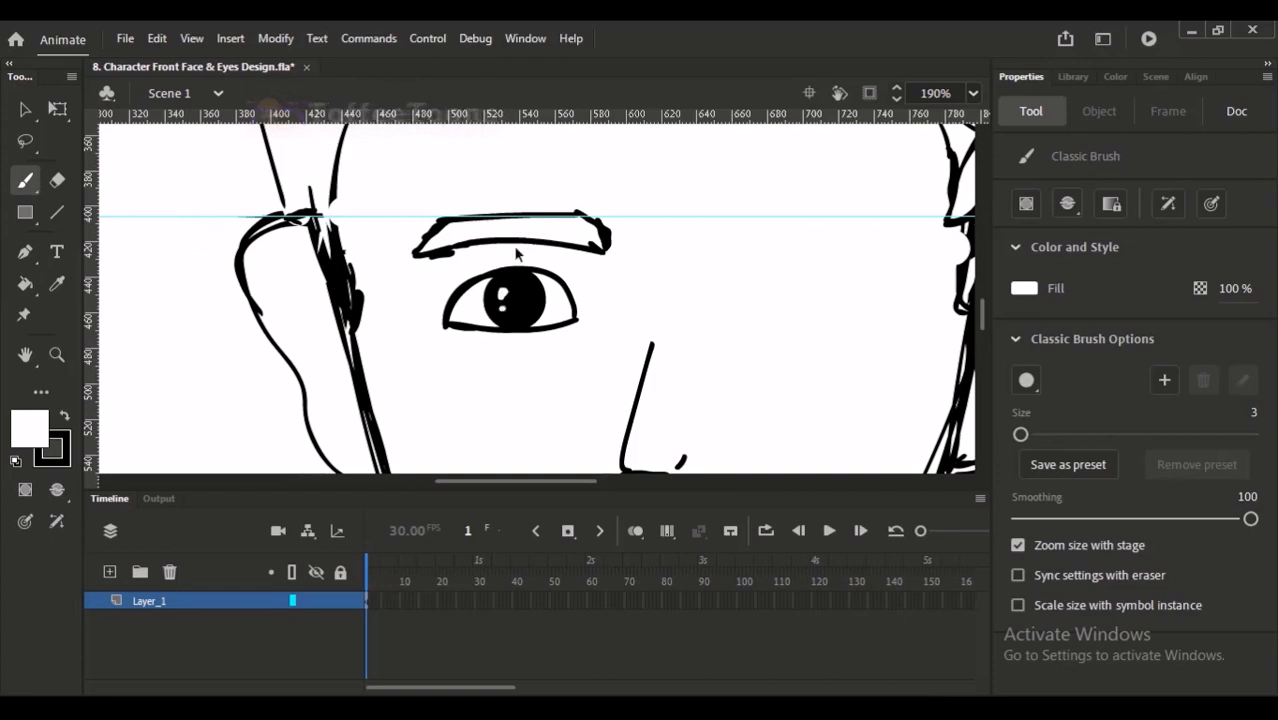
- Select the whole eye with the Lasso, enlarge it to about 95.9 by 54.45 using Free Transform, and deselect it
key("ctrl+minus")
left_click(25, 110)
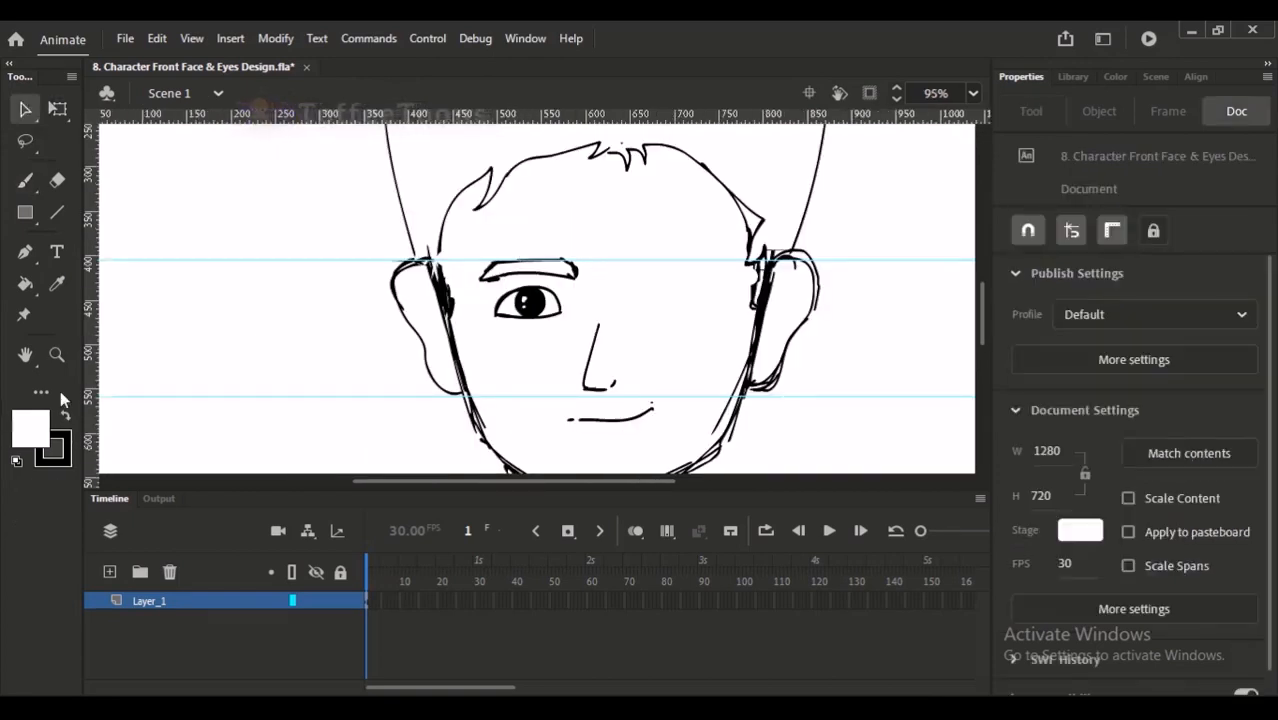
left_click(27, 182)
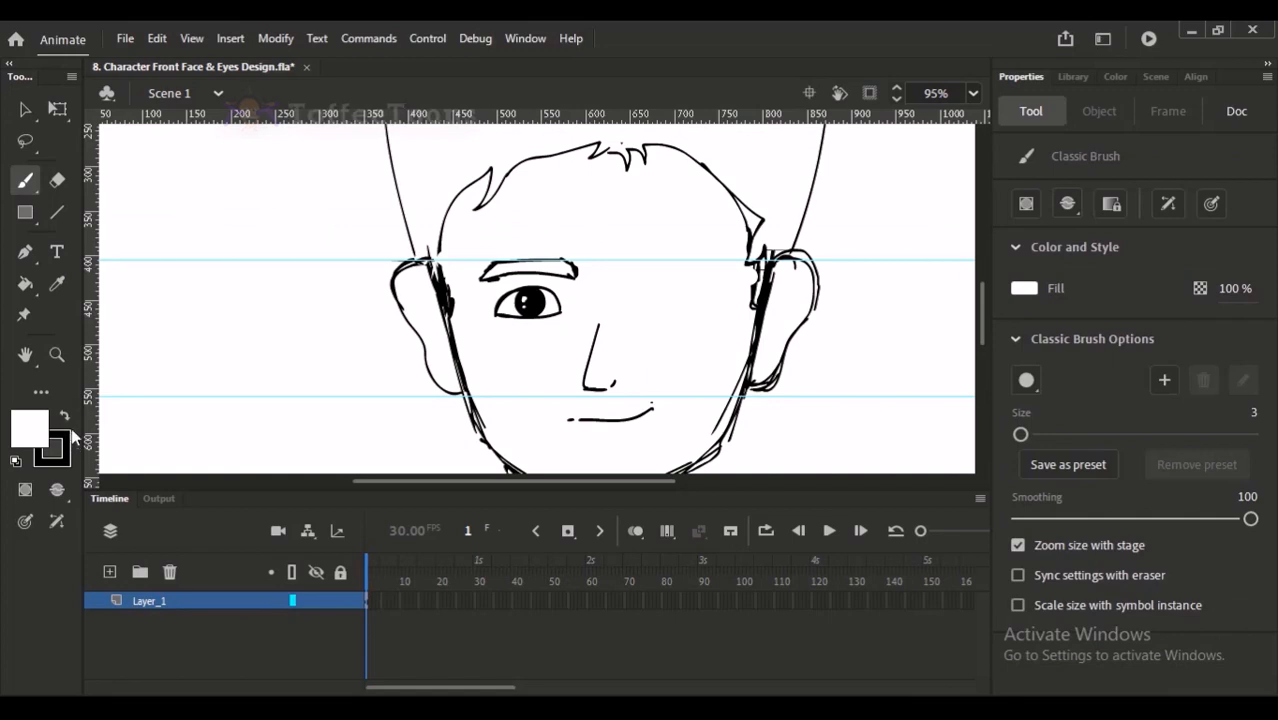
left_click_drag(704, 217, 678, 223)
key("ctrl+2")
left_click_drag(468, 262, 548, 405)
left_click_drag(468, 177, 588, 405)
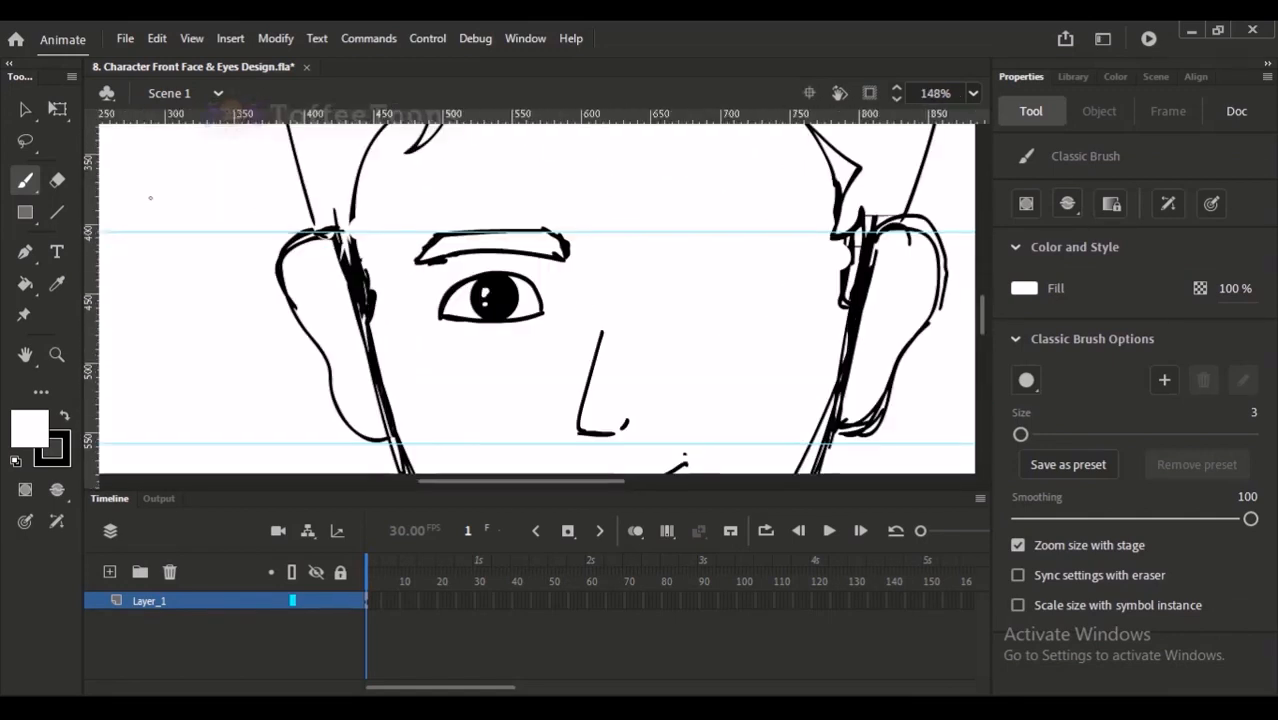
left_click(26, 140)
mouse_move(440, 352)
left_mouse_down()
mouse_move(414, 305)
mouse_move(437, 265)
mouse_move(548, 275)
mouse_move(506, 375)
mouse_move(556, 330)
left_mouse_up()
key("q")
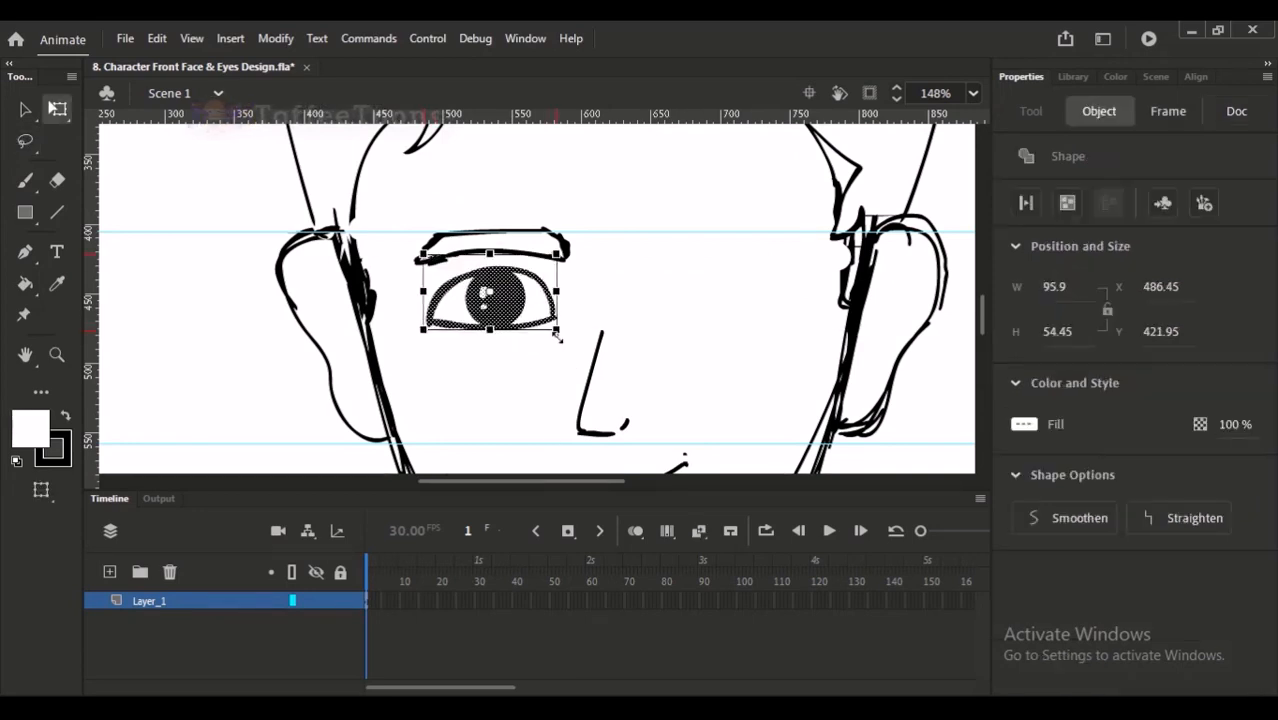
key("ctrl+minus")
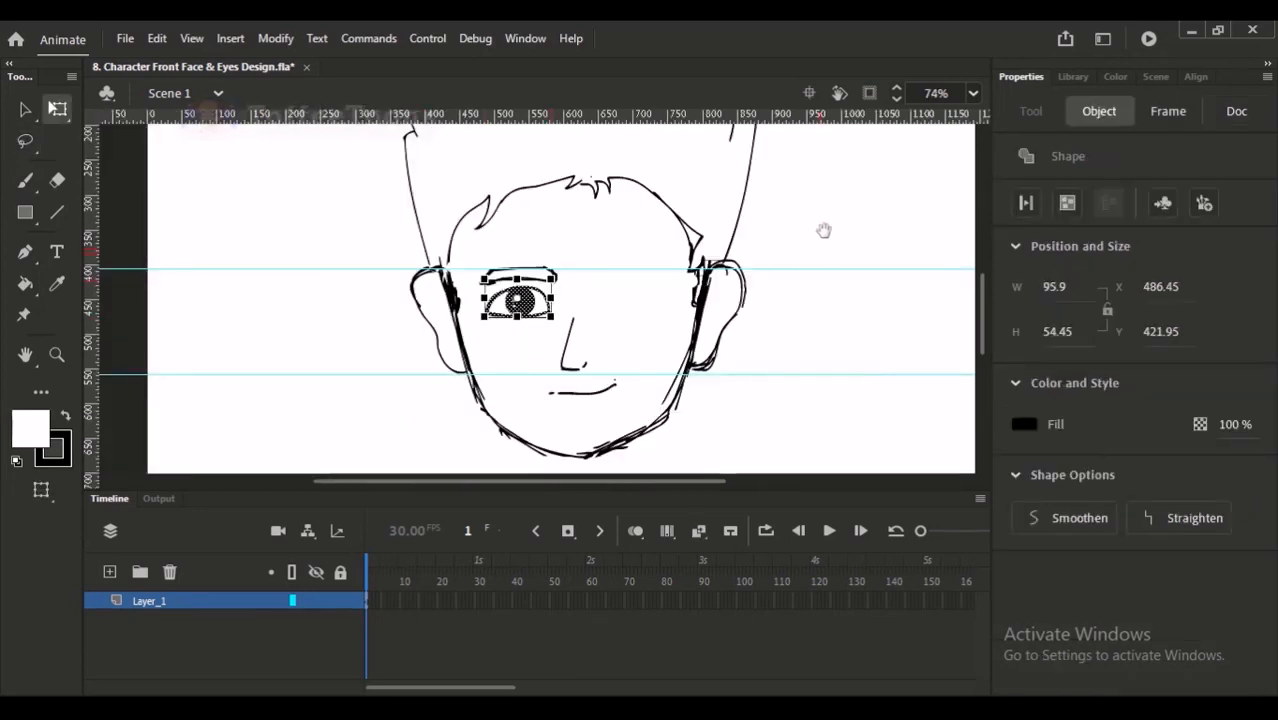
left_click(650, 311)
left_click_drag(668, 300, 646, 312)
- Select the eyebrow with the Lasso and nudge it outward and slightly down to X 473.2, Y 402.6
left_click_drag(446, 184, 593, 440)
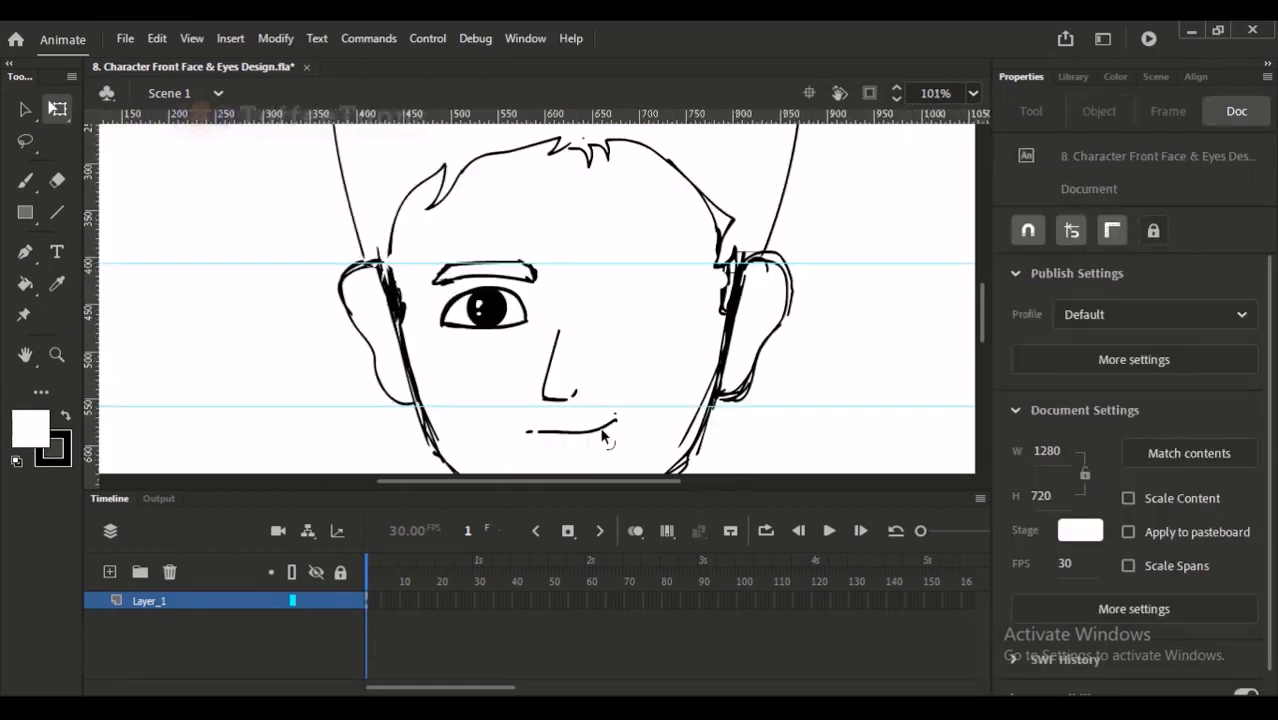
left_click(25, 140)
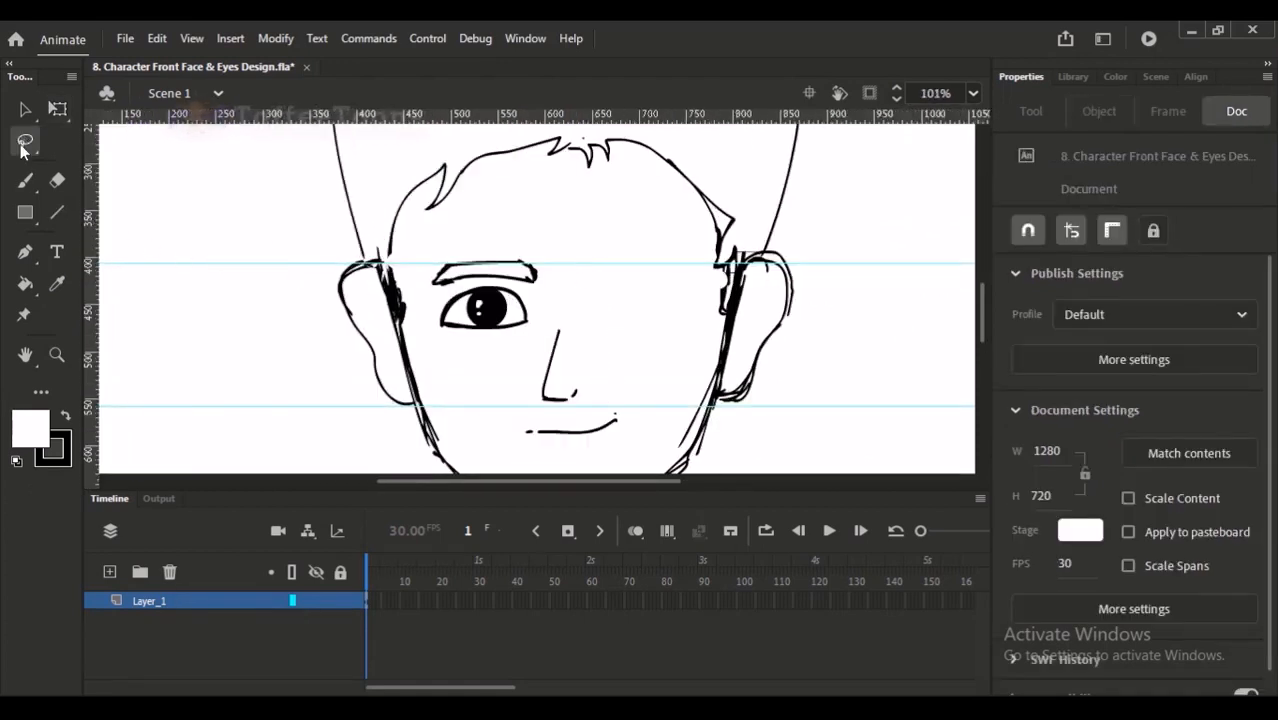
mouse_move(558, 297)
left_mouse_down()
mouse_move(444, 291)
mouse_move(424, 268)
mouse_move(556, 272)
mouse_move(556, 292)
left_mouse_up()
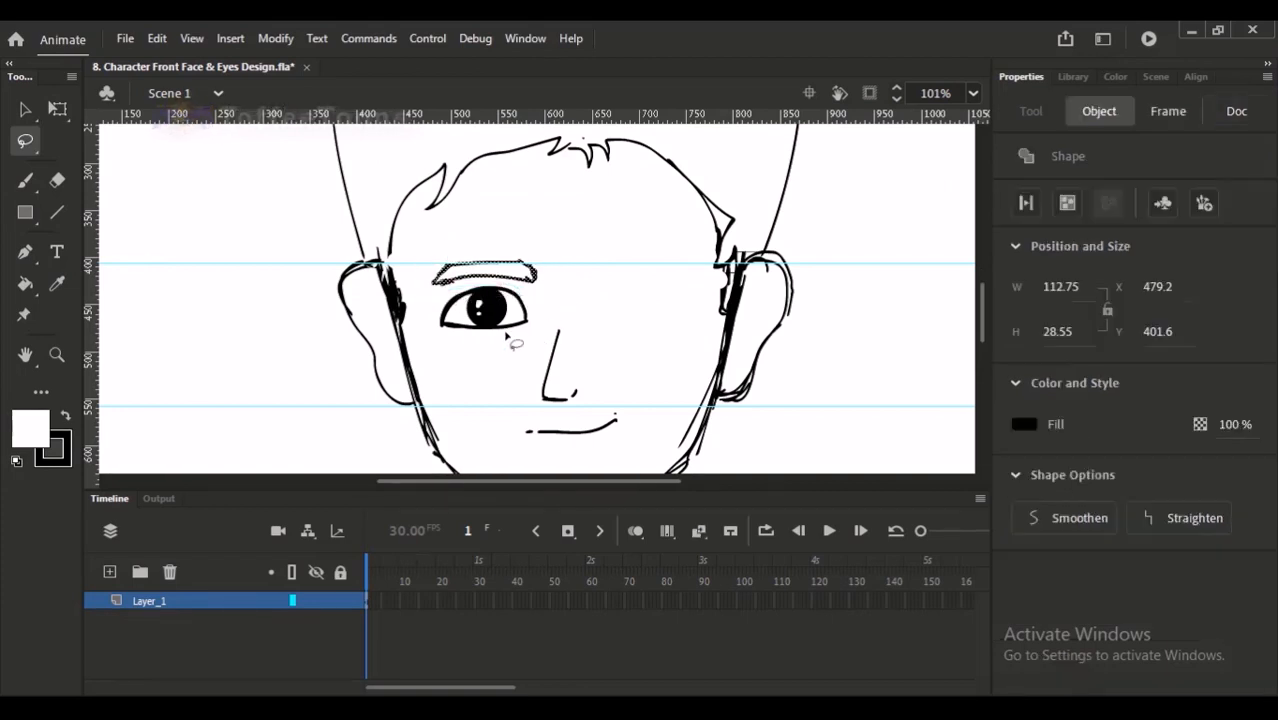
key("Down")
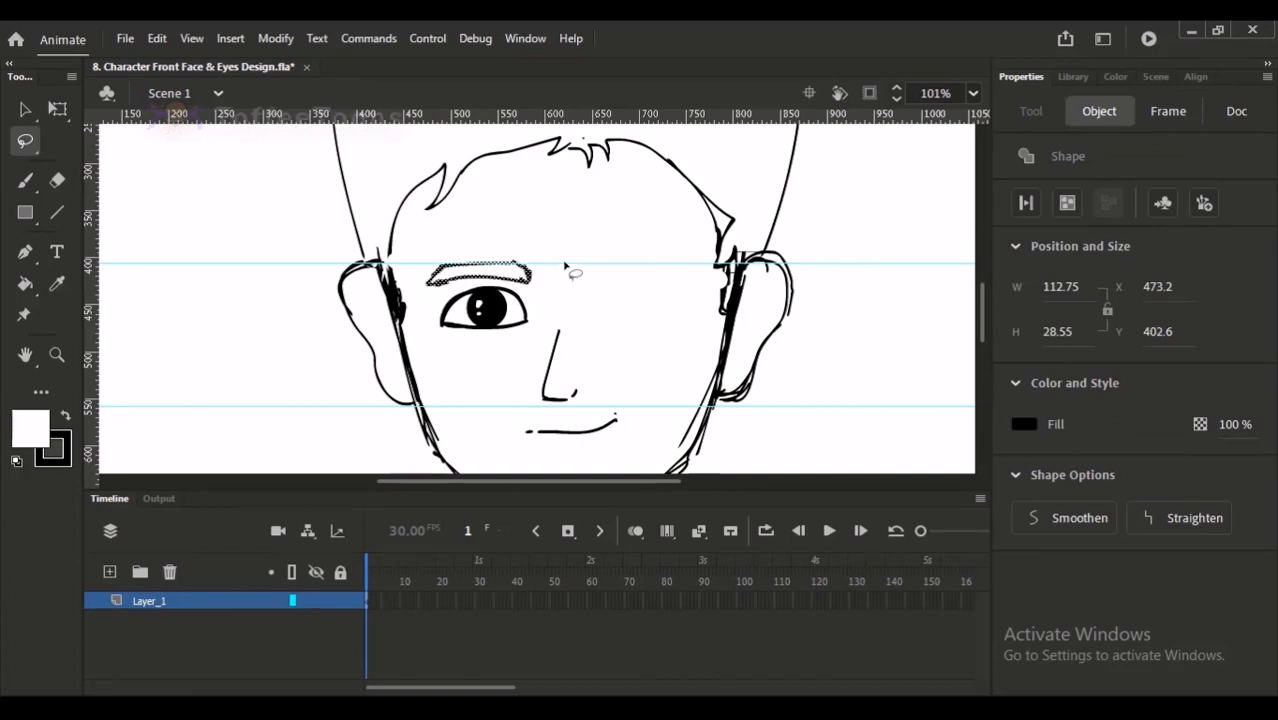
key("ctrl+minus")
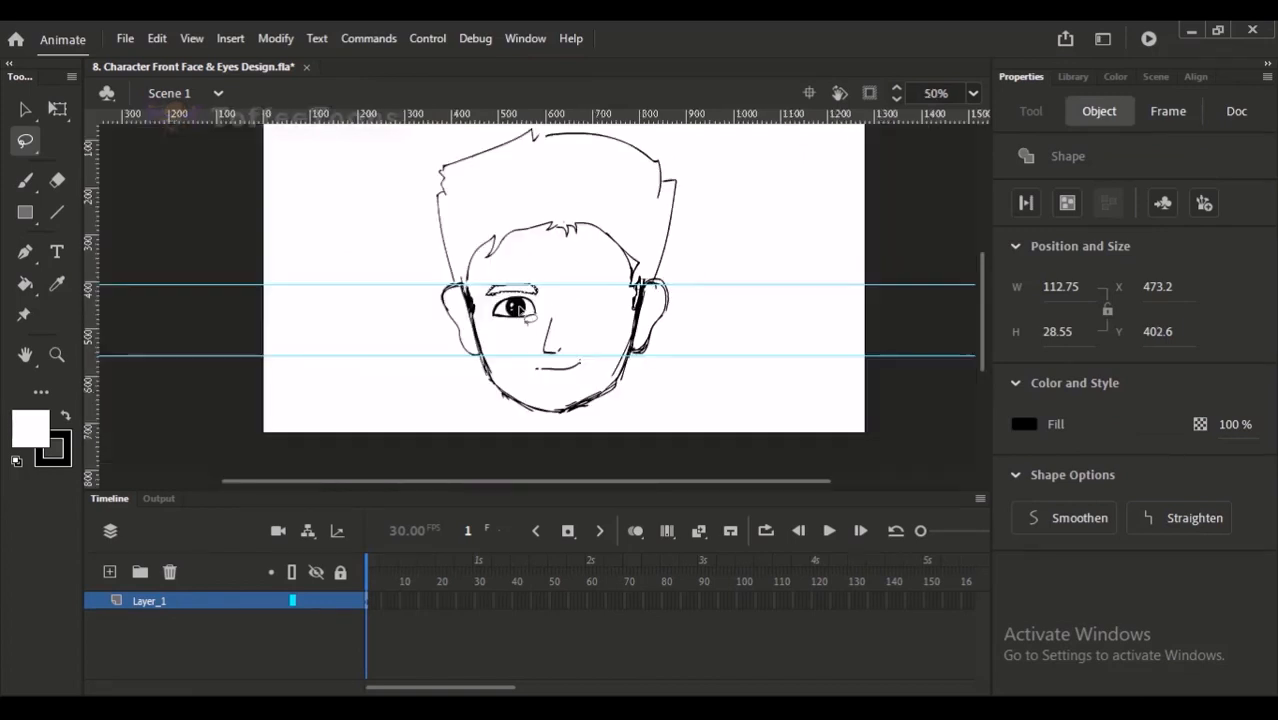
- Select the eyebrow and eye together and narrow them to a width of 107.65 with Free Transform
left_click(597, 299)
mouse_move(509, 229)
left_mouse_down()
mouse_move(592, 366)
mouse_move(585, 251)
mouse_move(588, 282)
left_mouse_up()
mouse_move(420, 330)
left_mouse_down()
mouse_move(404, 208)
mouse_move(545, 250)
mouse_move(500, 331)
mouse_move(470, 338)
left_mouse_up()
key("q")
left_click_drag(527, 263, 508, 290)
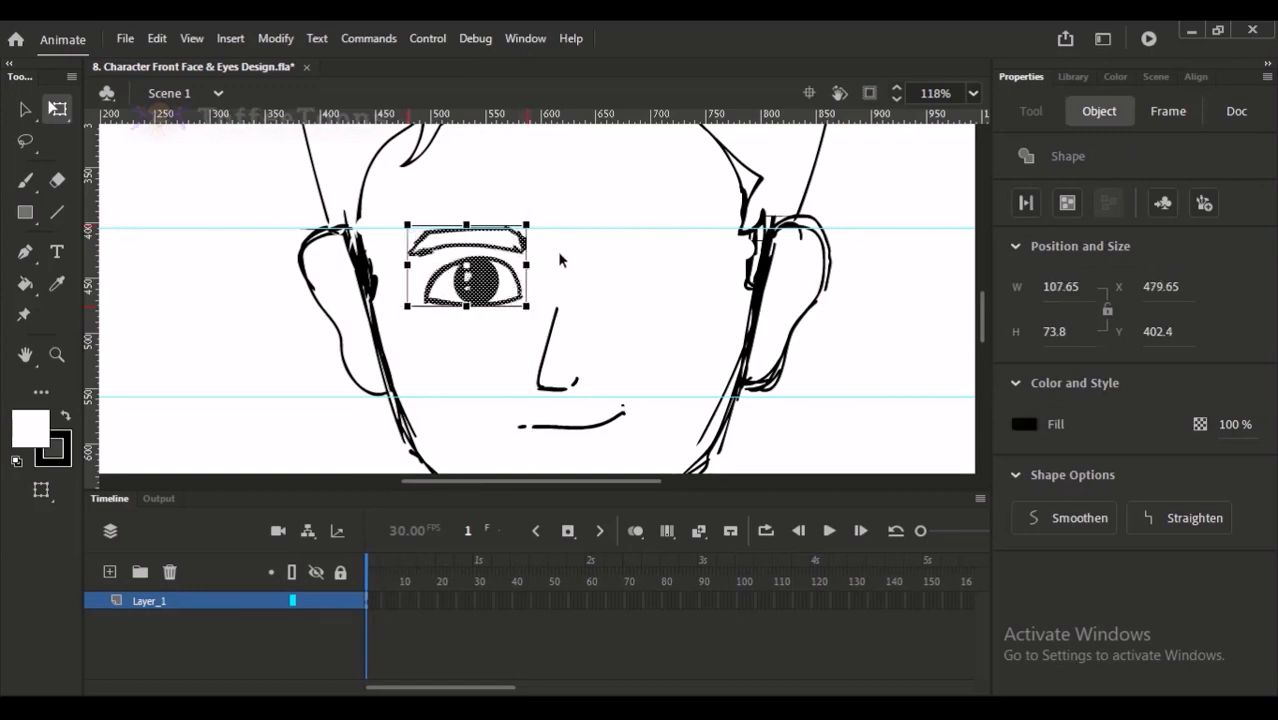
- Try placing a copy of the eye and eyebrow across the nose at X 658.35 and X 666.7, and undo it
left_click_drag(470, 285, 665, 285)
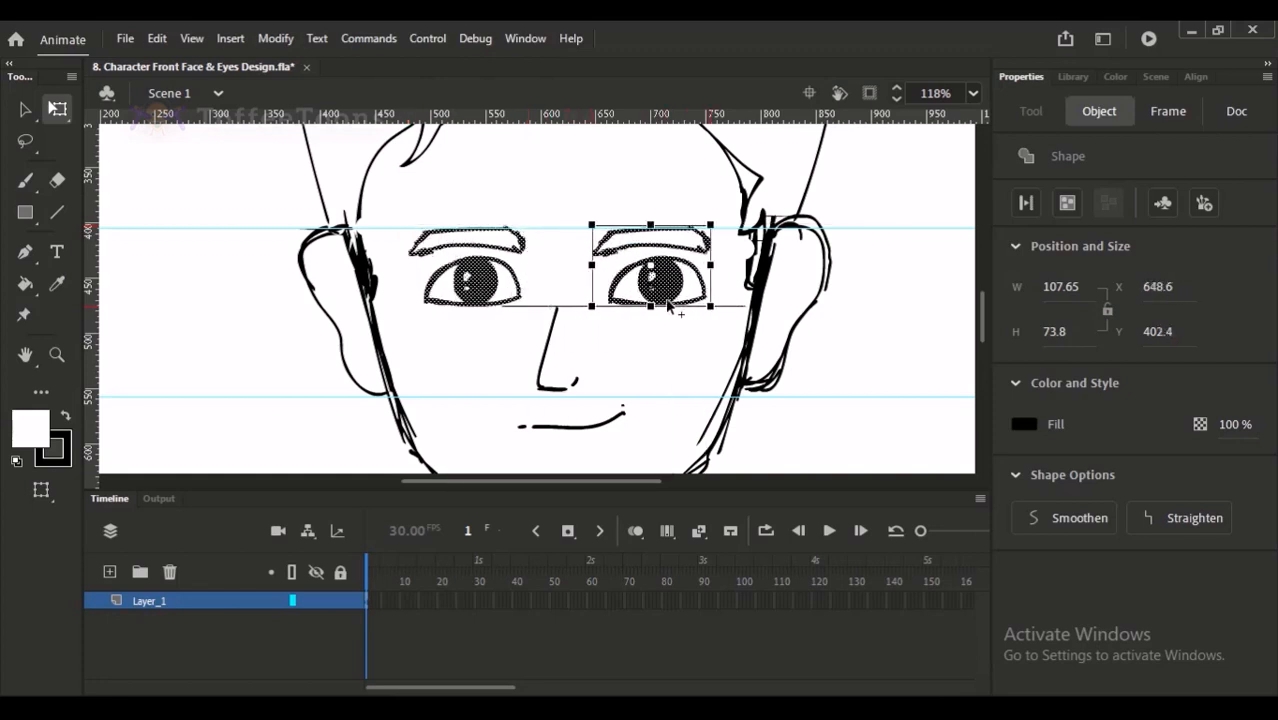
left_click(508, 305)
left_click_drag(508, 310, 714, 310)
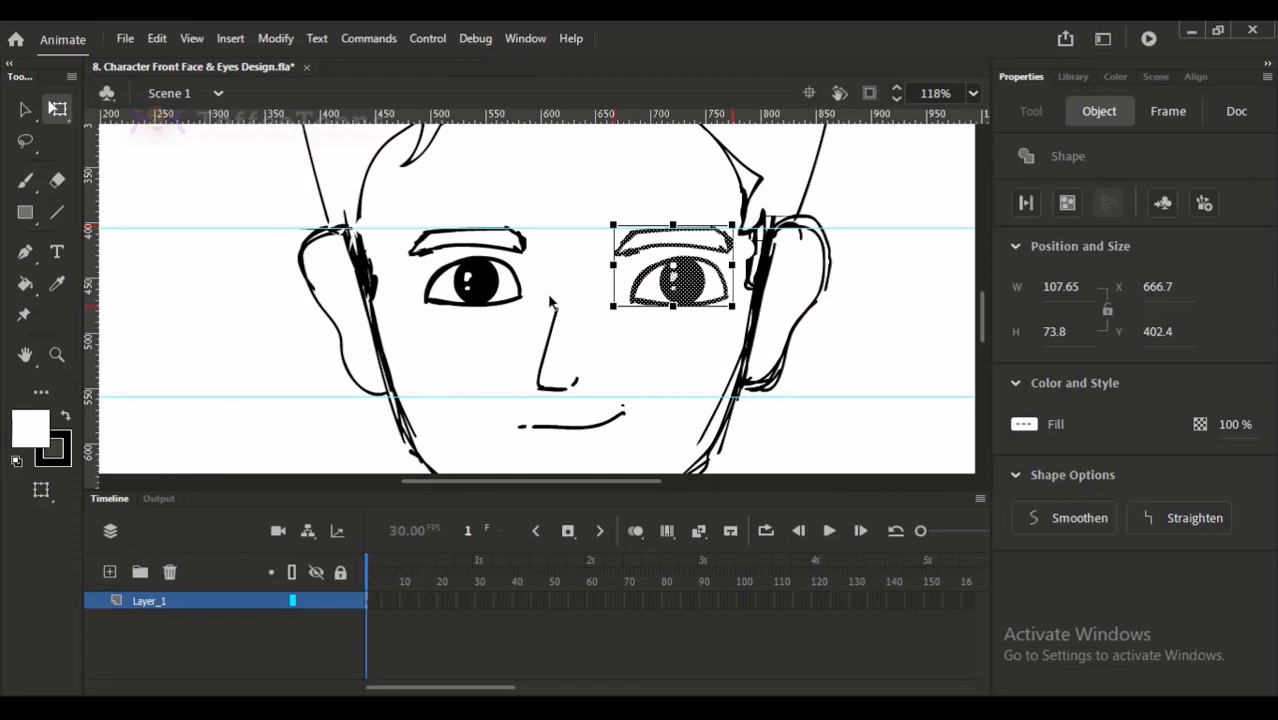
key("ctrl+z")
- Duplicate the eye and eyebrow onto the other side of the nose and flip the copy horizontally
left_click_drag(498, 298, 662, 295)
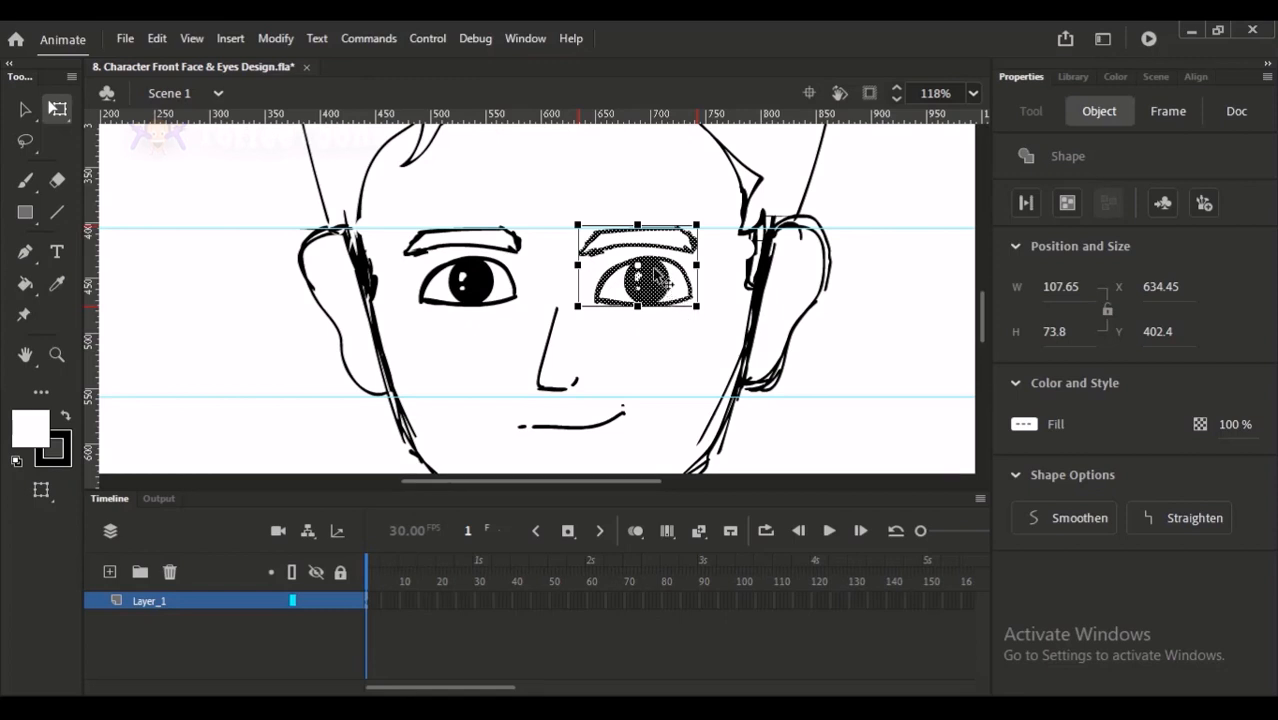
right_click(665, 287)
mouse_move(741, 514)
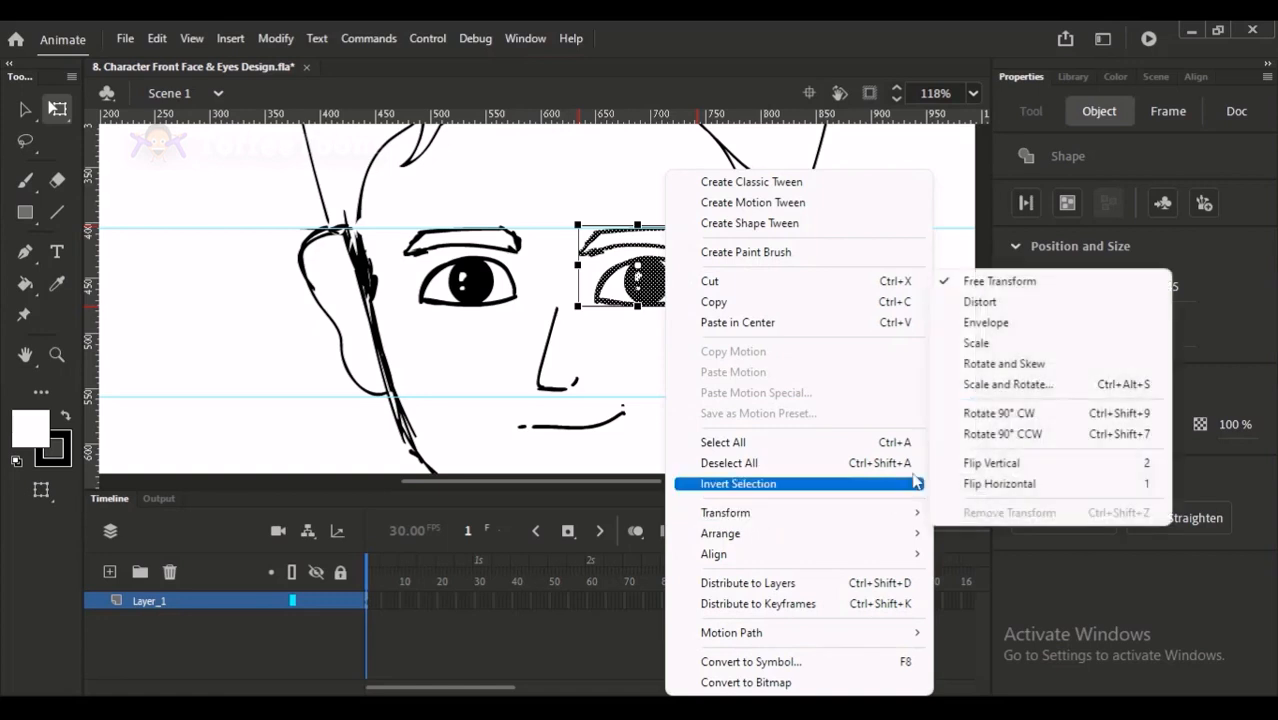
left_click(968, 486)
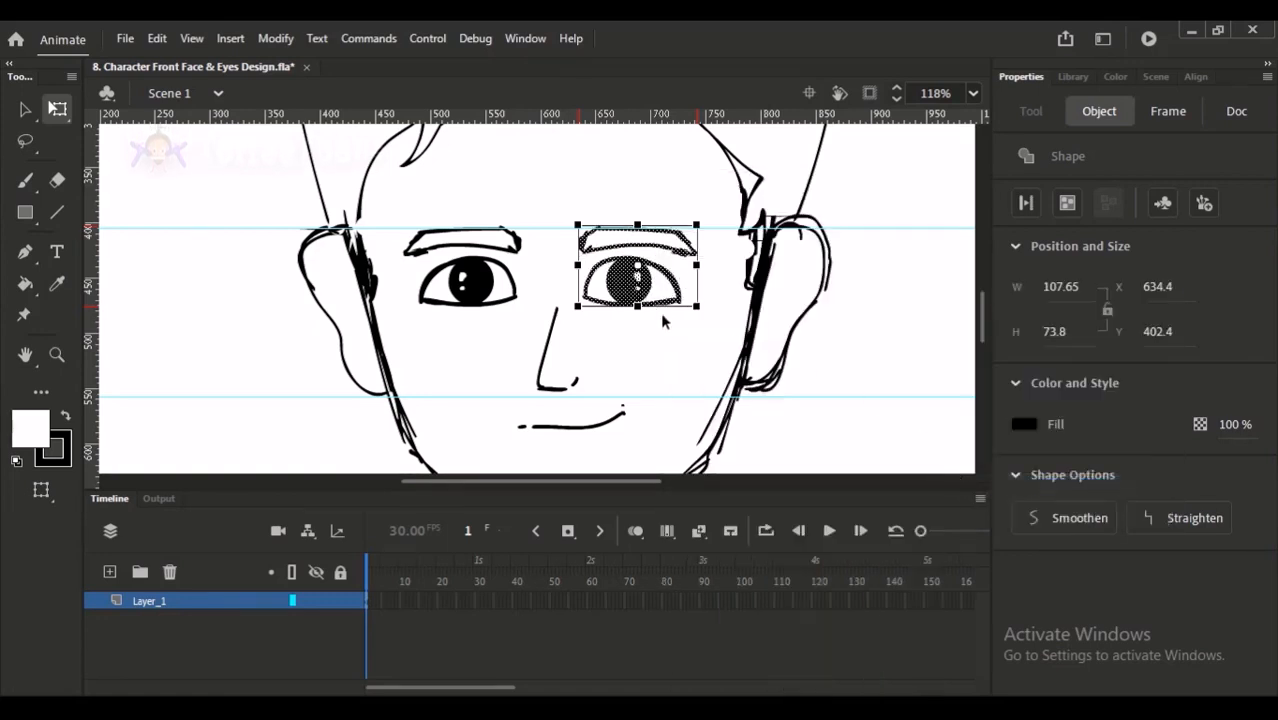
- Nudge the flipped eye and eyebrow outward to X 646.3
key("Right")
key("Right")
key("Right")
key("Right")
key("Right")
key("Right")
key("Right")
key("Right")
key("Right")
- Nudge the original eye and eyebrow slightly toward the nose, set the flipped pair at X 645.45, and deselect
key("Right")
key("Right")
key("Right")
key("Right")
key("Right")
key("Right")
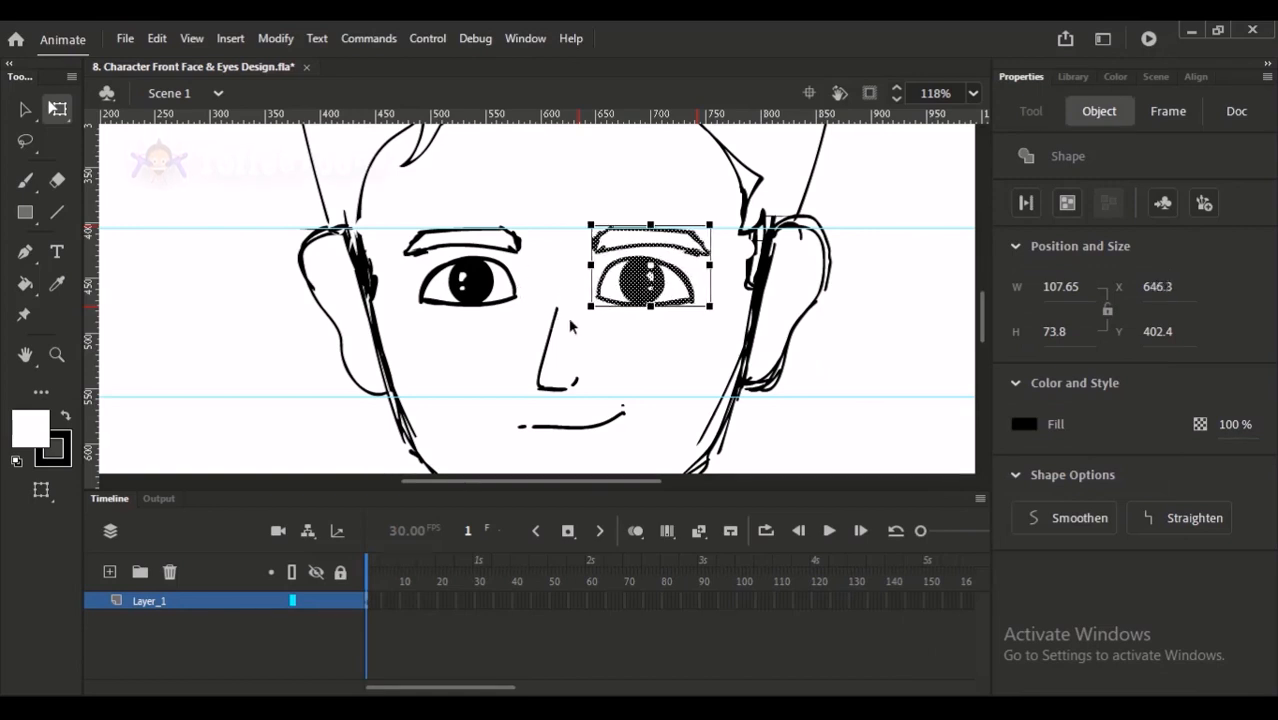
key("ctrl+minus")
left_click(818, 215)
left_click_drag(466, 256, 556, 326)
key("Right")
key("Right")
key("Right")
left_click_drag(560, 245, 633, 309)
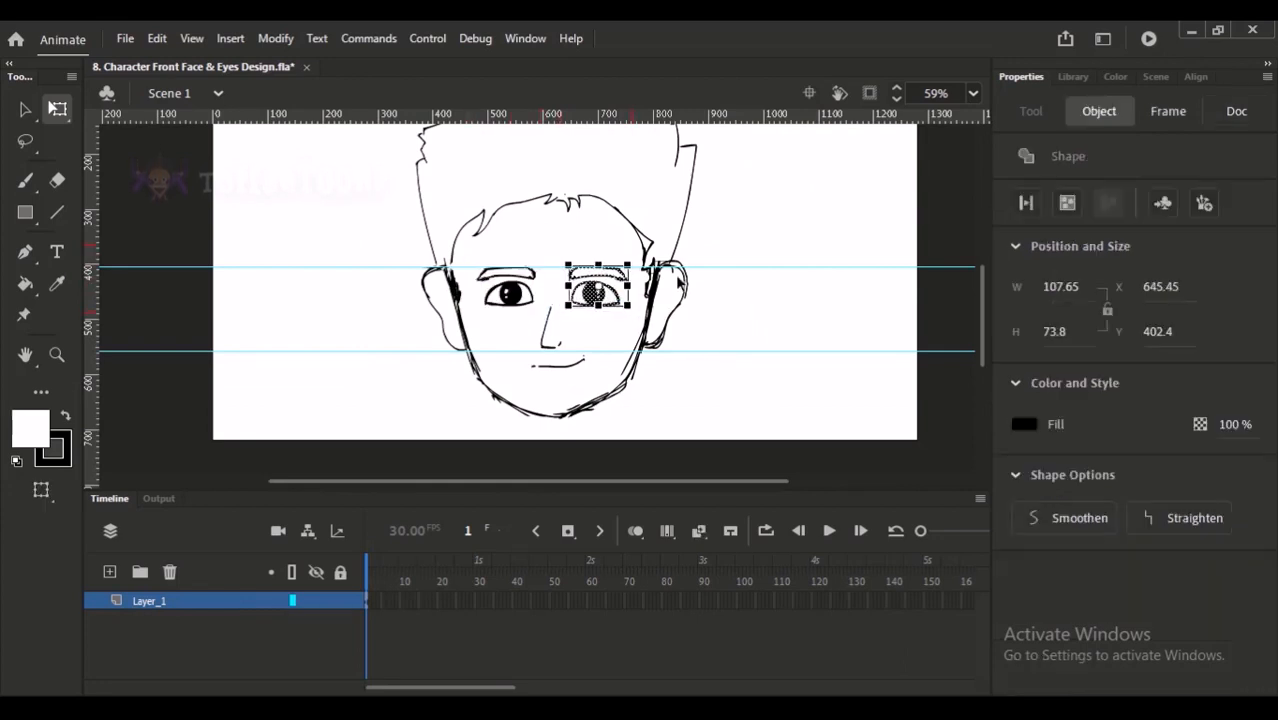
left_click(760, 236)
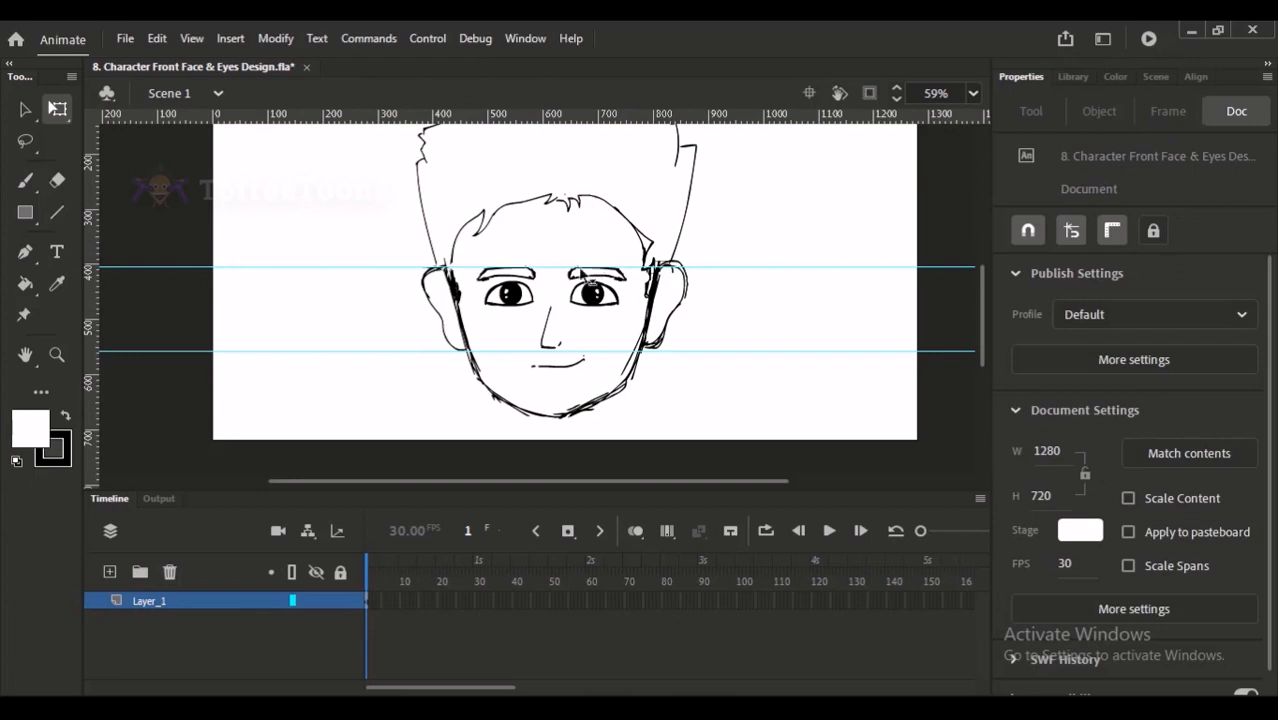
- Select the whole head drawing, narrow it slightly from one side with Free Transform, and deselect it
scroll(571, 284, "down", 1)
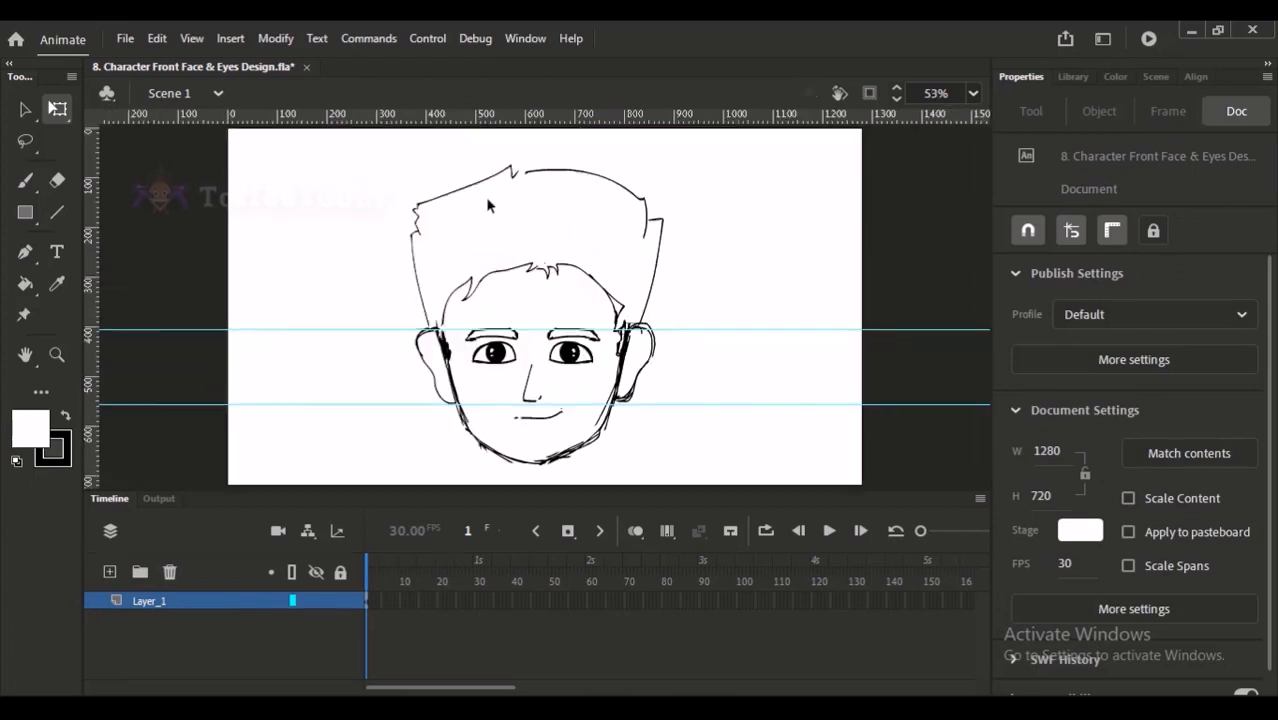
mouse_move(381, 164)
left_mouse_down()
mouse_move(673, 402)
mouse_move(730, 491)
left_mouse_up()
left_click_drag(660, 314, 652, 242)
key("ctrl+z")
mouse_move(664, 315)
left_mouse_down()
mouse_move(799, 313)
mouse_move(591, 314)
mouse_move(716, 314)
mouse_move(613, 314)
mouse_move(642, 314)
mouse_move(610, 298)
mouse_move(703, 308)
mouse_move(698, 321)
mouse_move(654, 315)
left_mouse_up()
left_click(615, 309)
- Draw curved inner-ear lines inside both ears with the Classic Brush in black
scroll(620, 335, "up", 3)
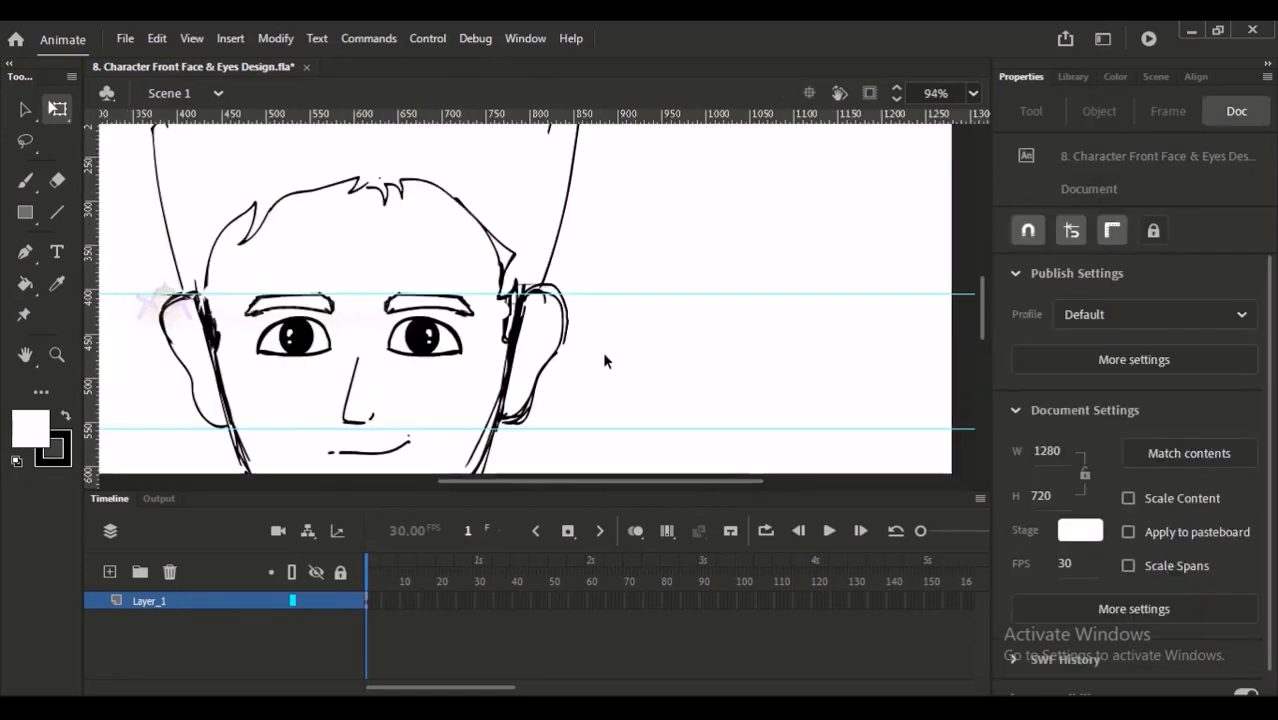
key("b")
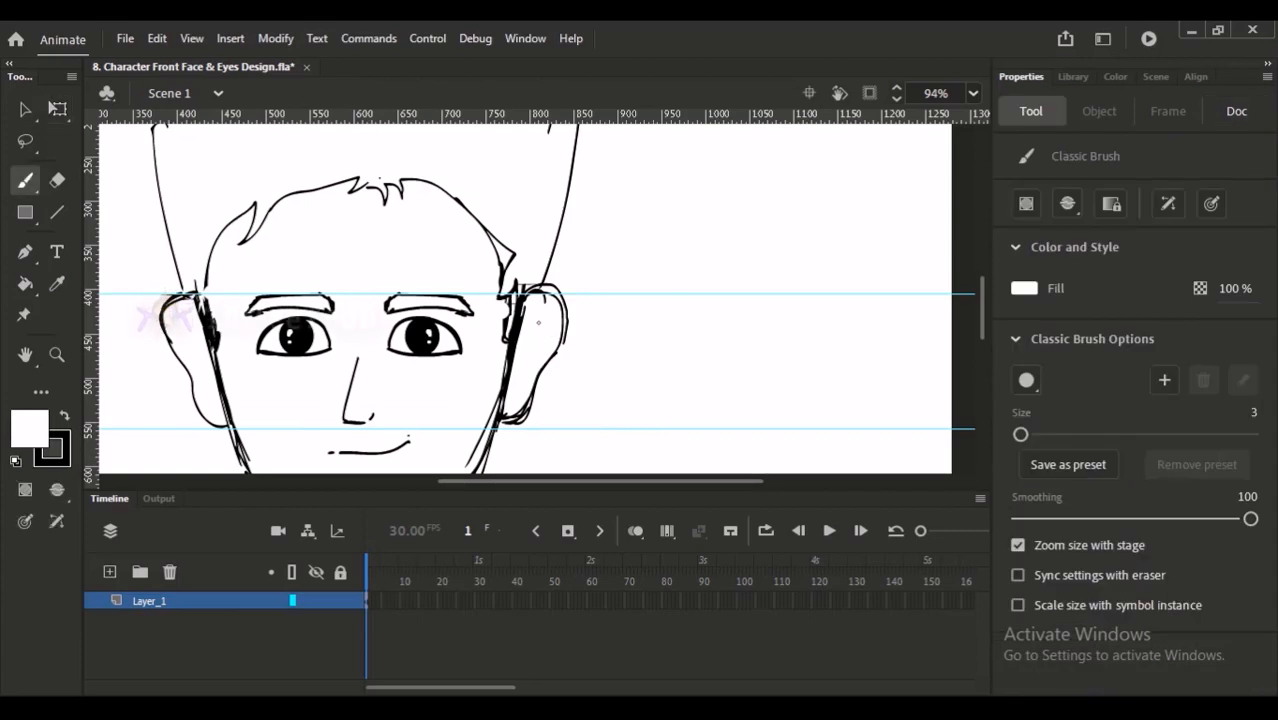
key("x")
left_click_drag(533, 327, 537, 356)
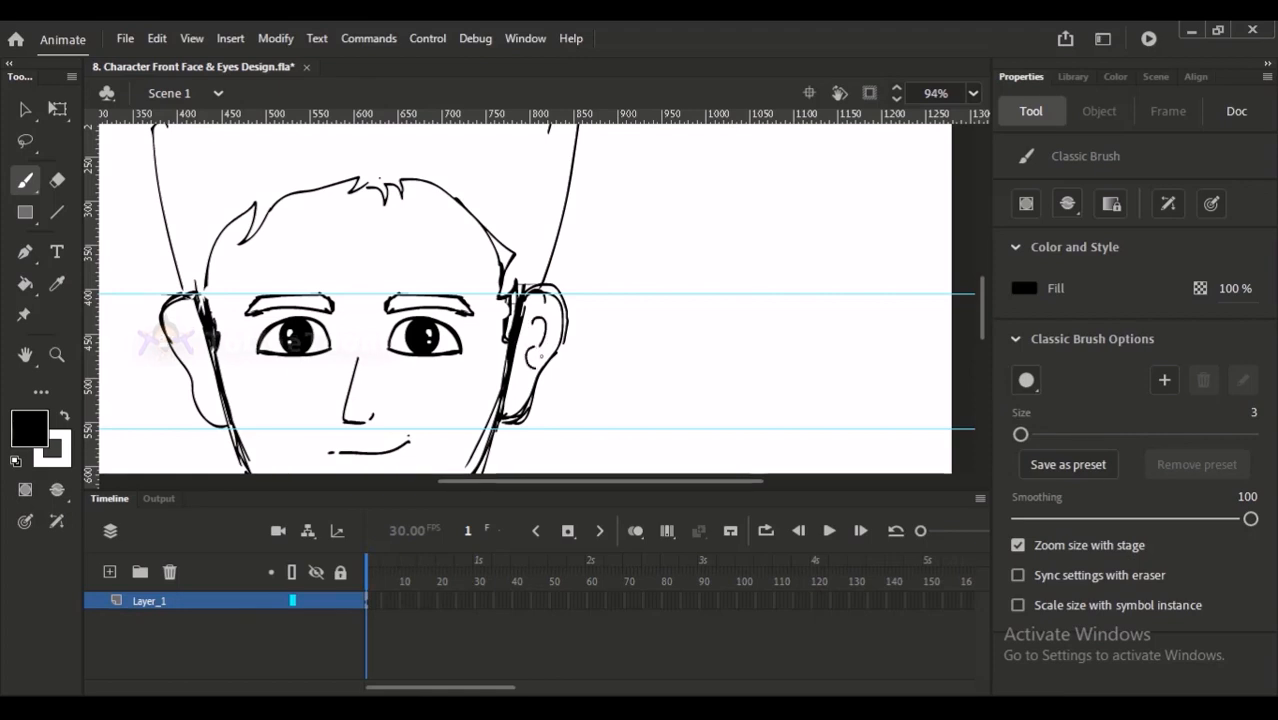
left_click_drag(435, 365, 505, 345)
left_click_drag(254, 293, 270, 344)
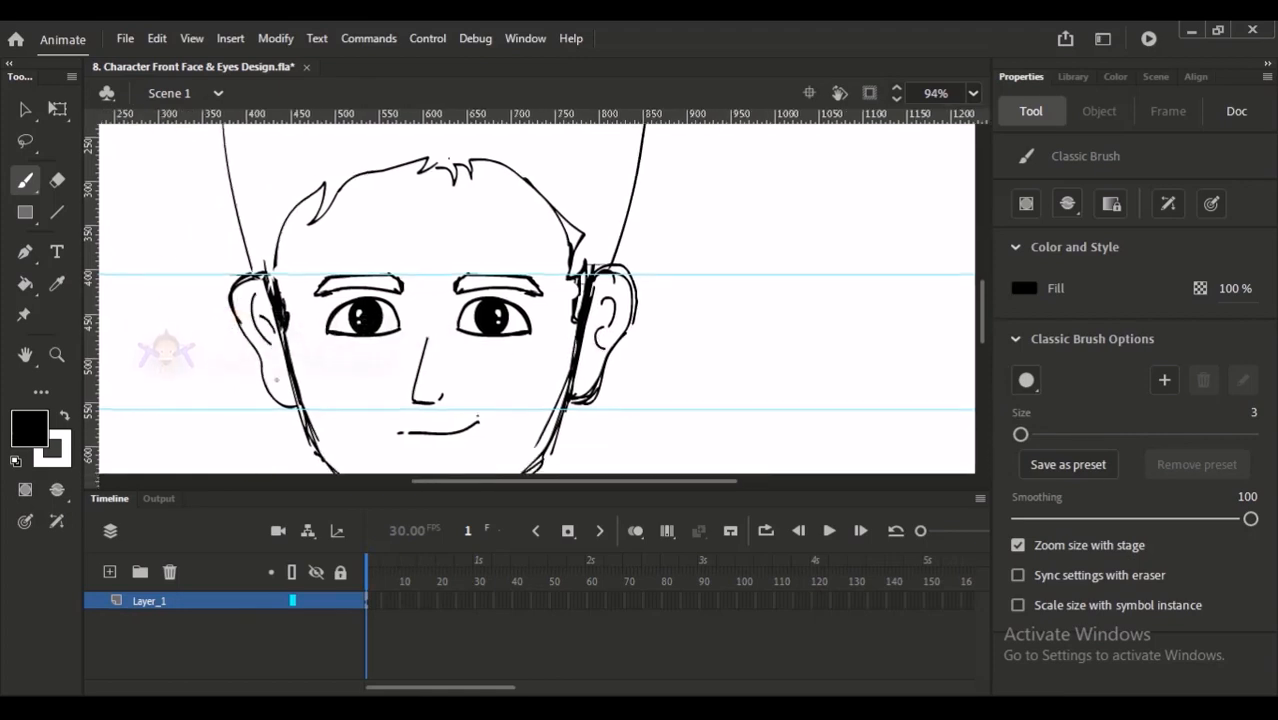
key("ctrl+2")
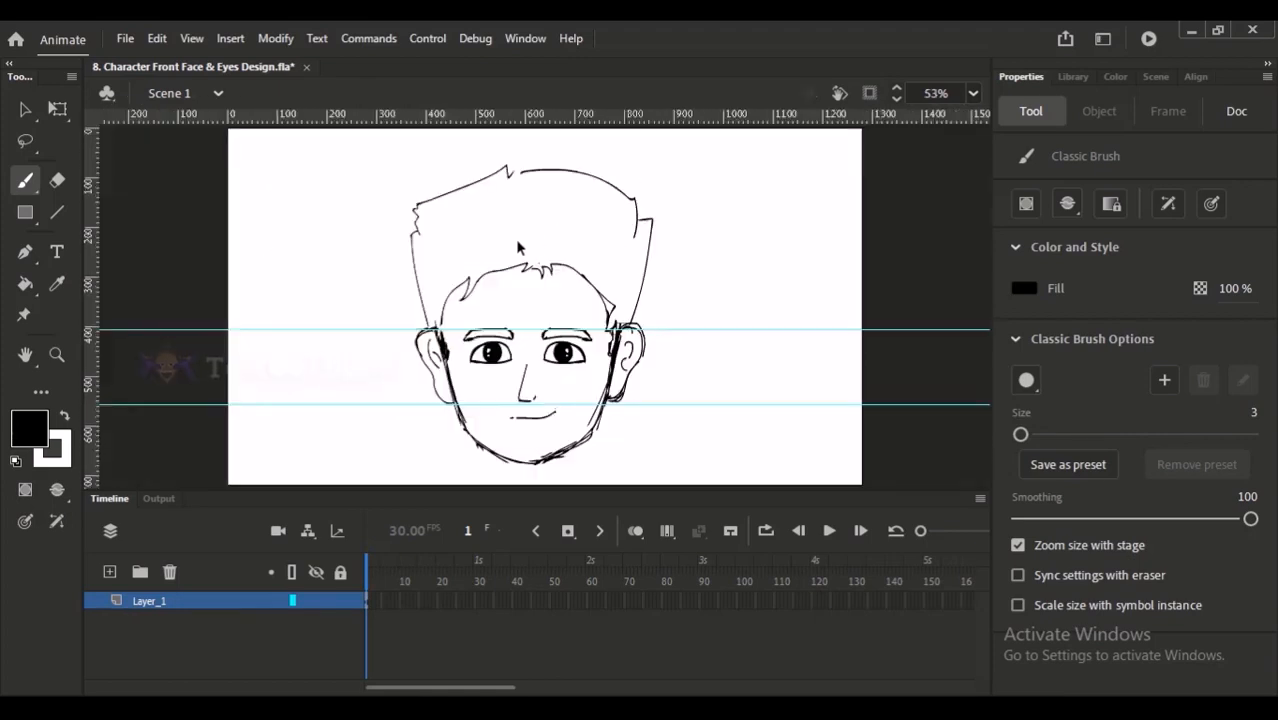
- Draw short angular jaw-corner lines below both ears, along the outside of the jaw
left_click_drag(459, 271, 576, 407)
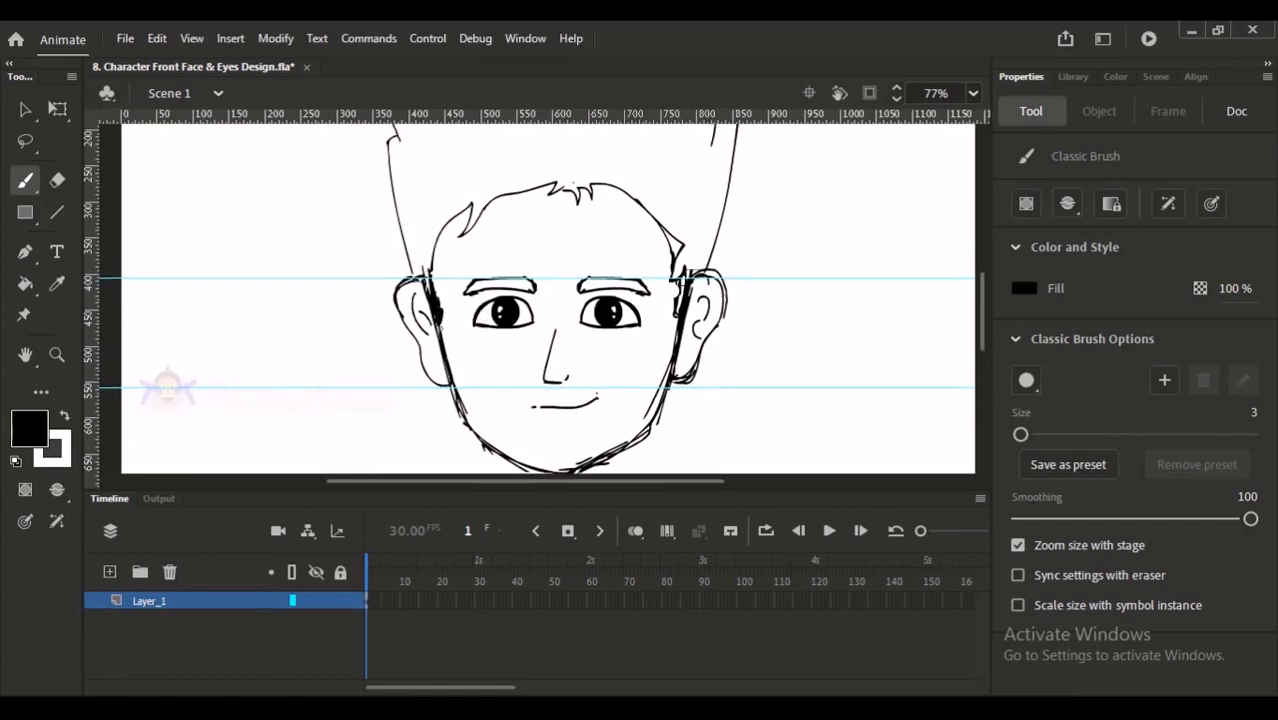
left_click_drag(548, 392, 543, 392)
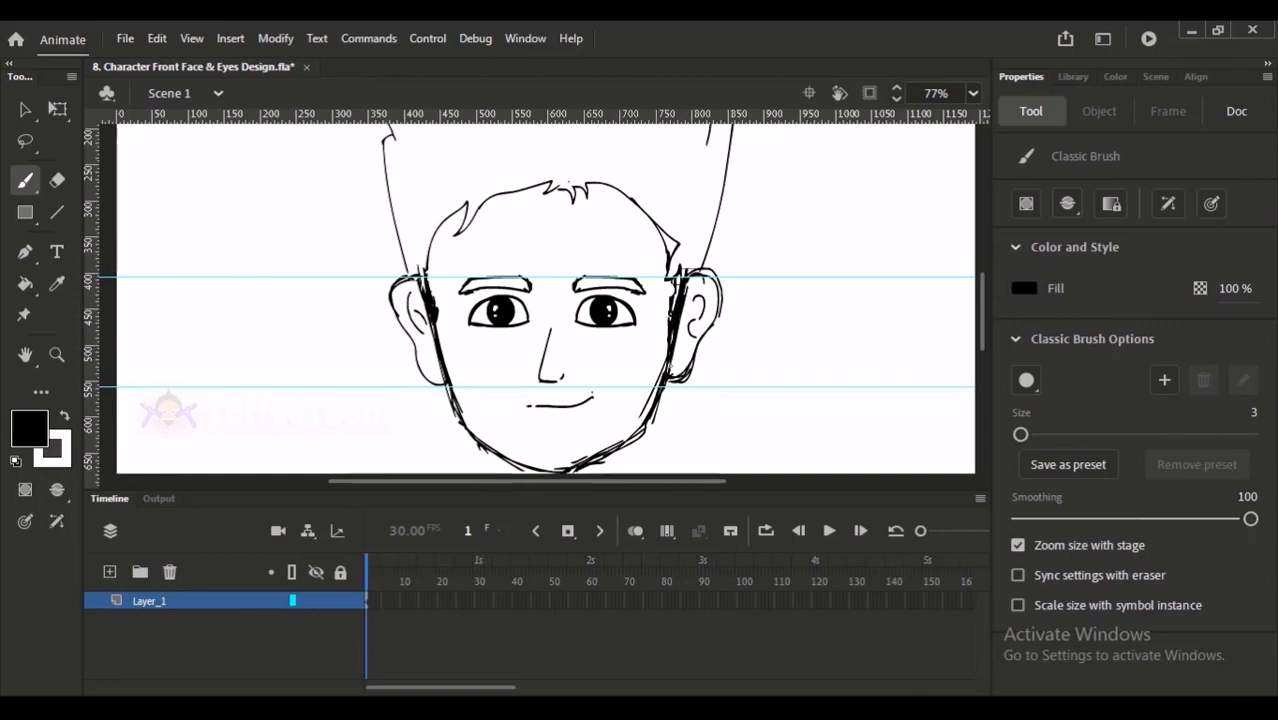
scroll(678, 366, "up", 3)
scroll(478, 351, "down", 3)
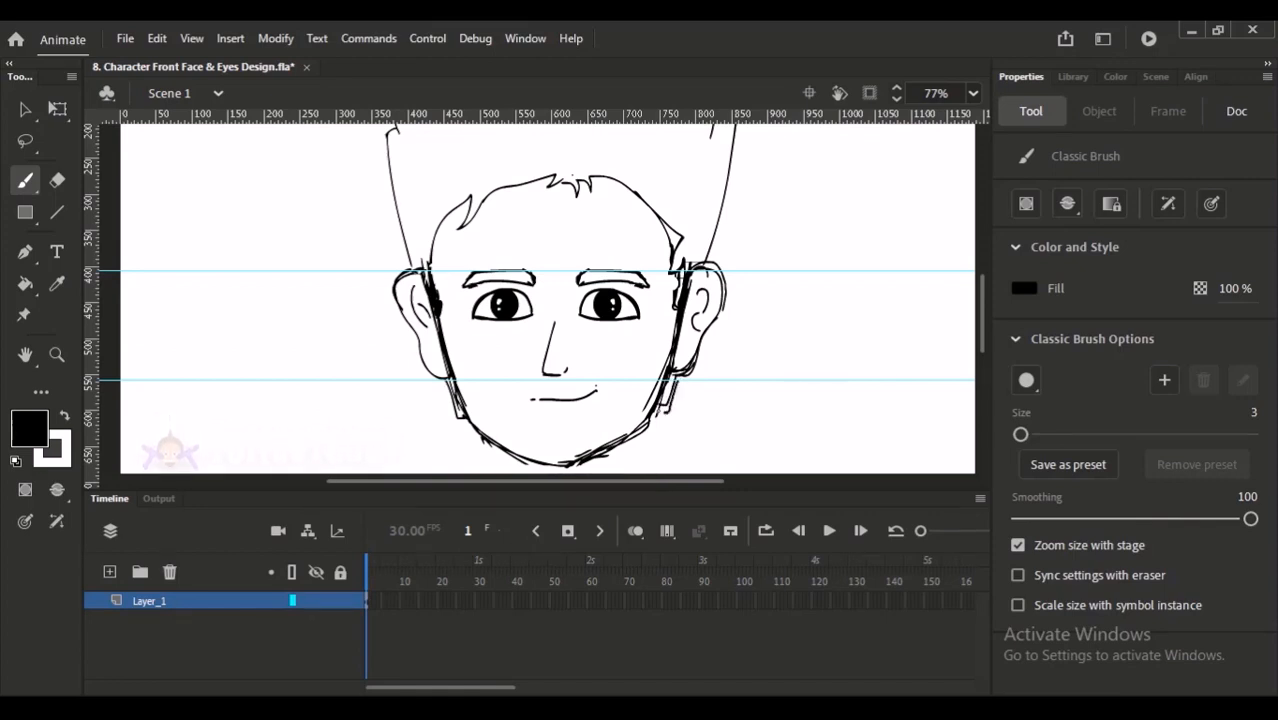
key("ctrl+2")
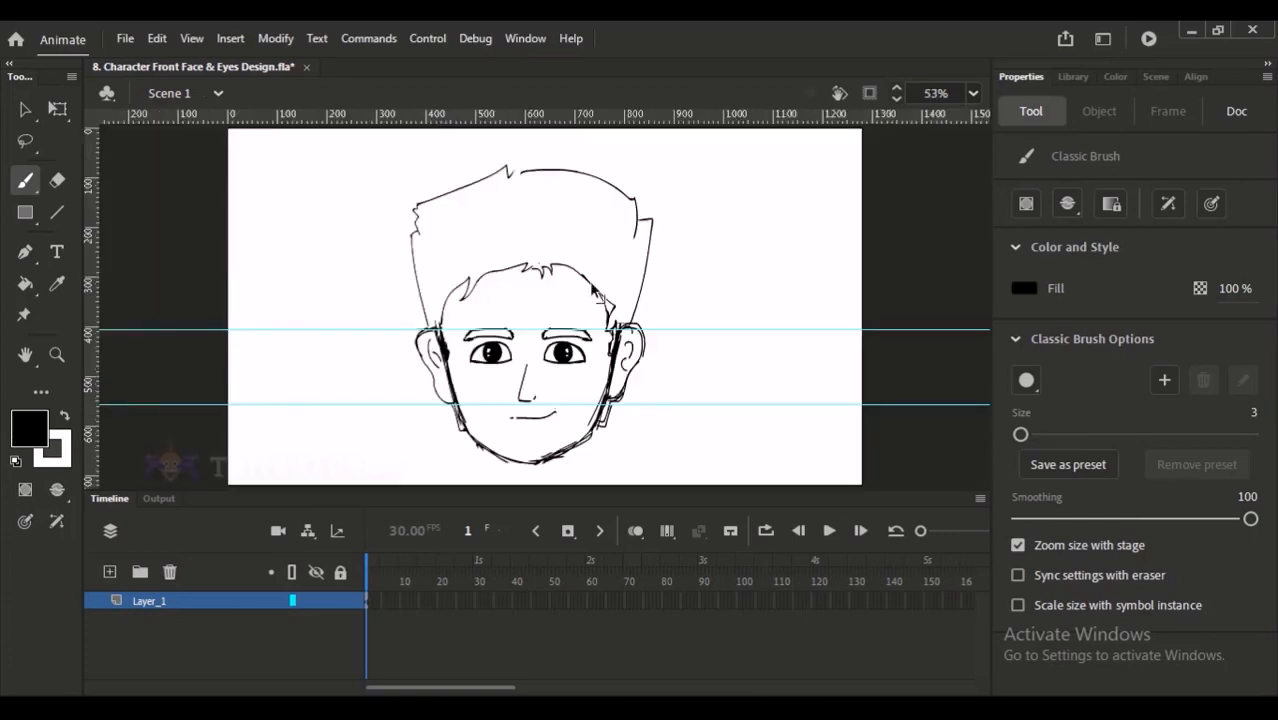
- Reinforce the upper side of the hair outline and close the gap beside the spike at the hair's top
scroll(426, 218, "up", 3)
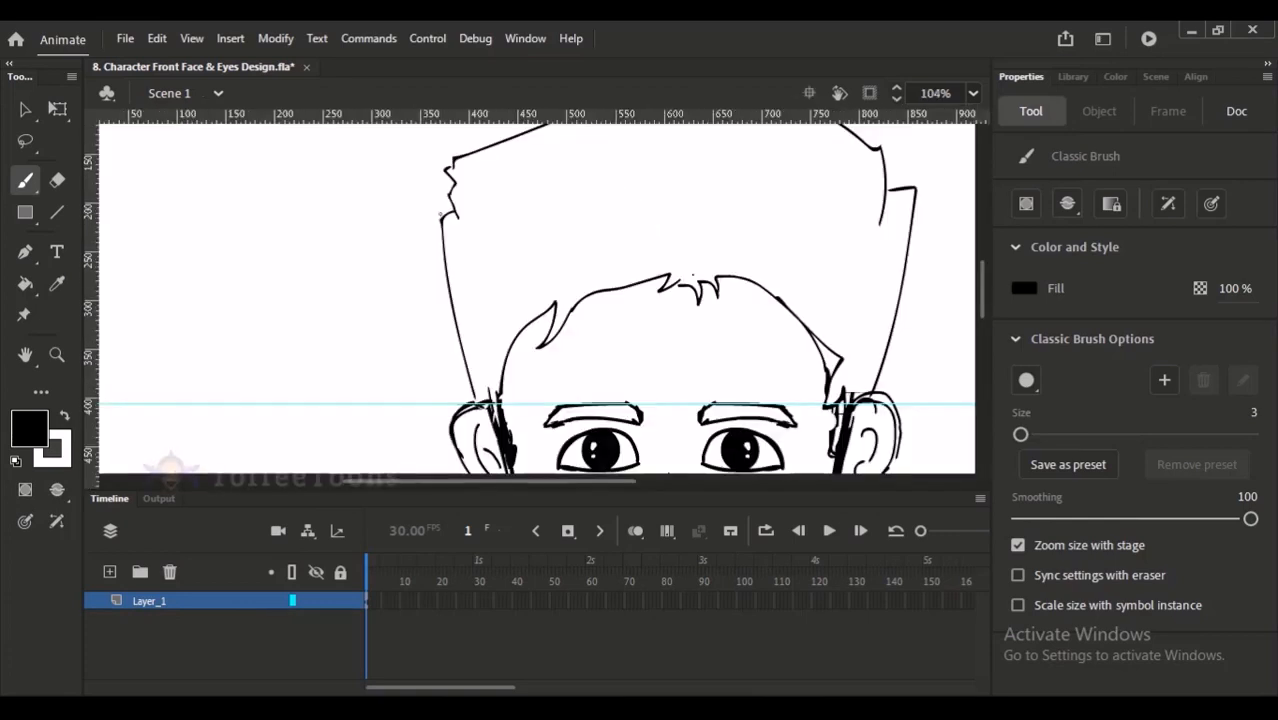
left_click_drag(458, 208, 437, 307)
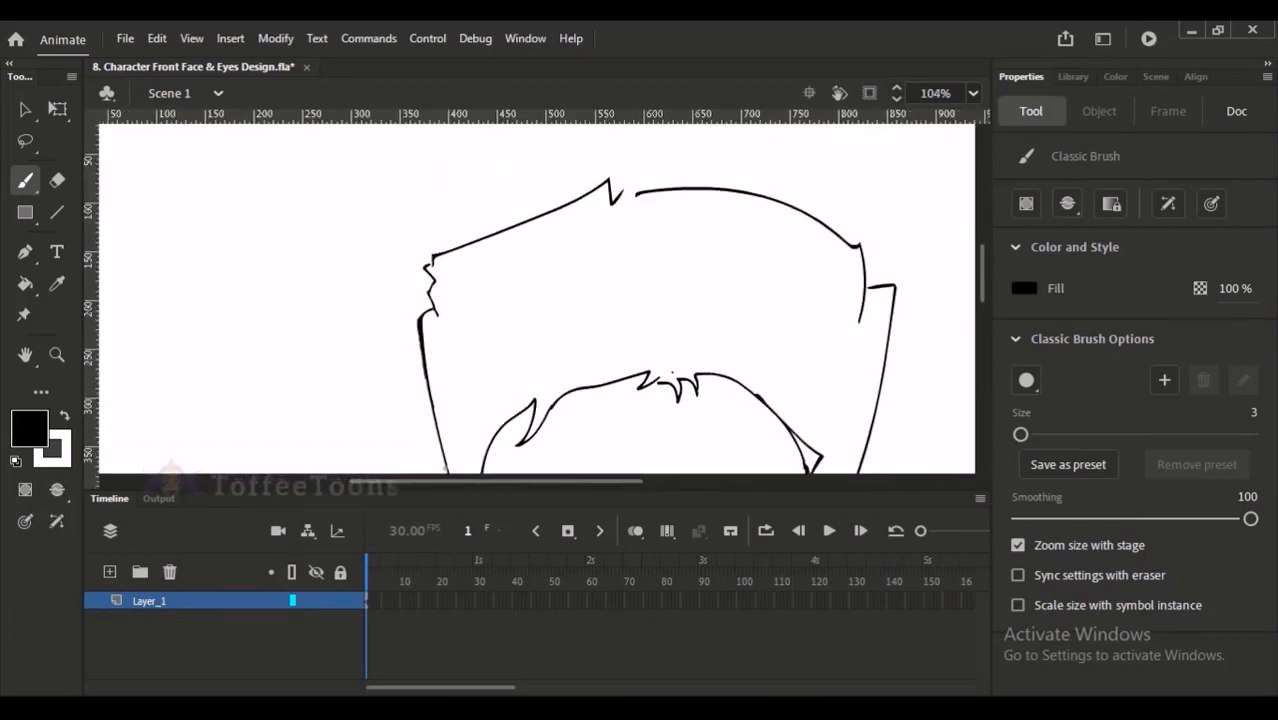
left_click_drag(619, 266, 539, 300)
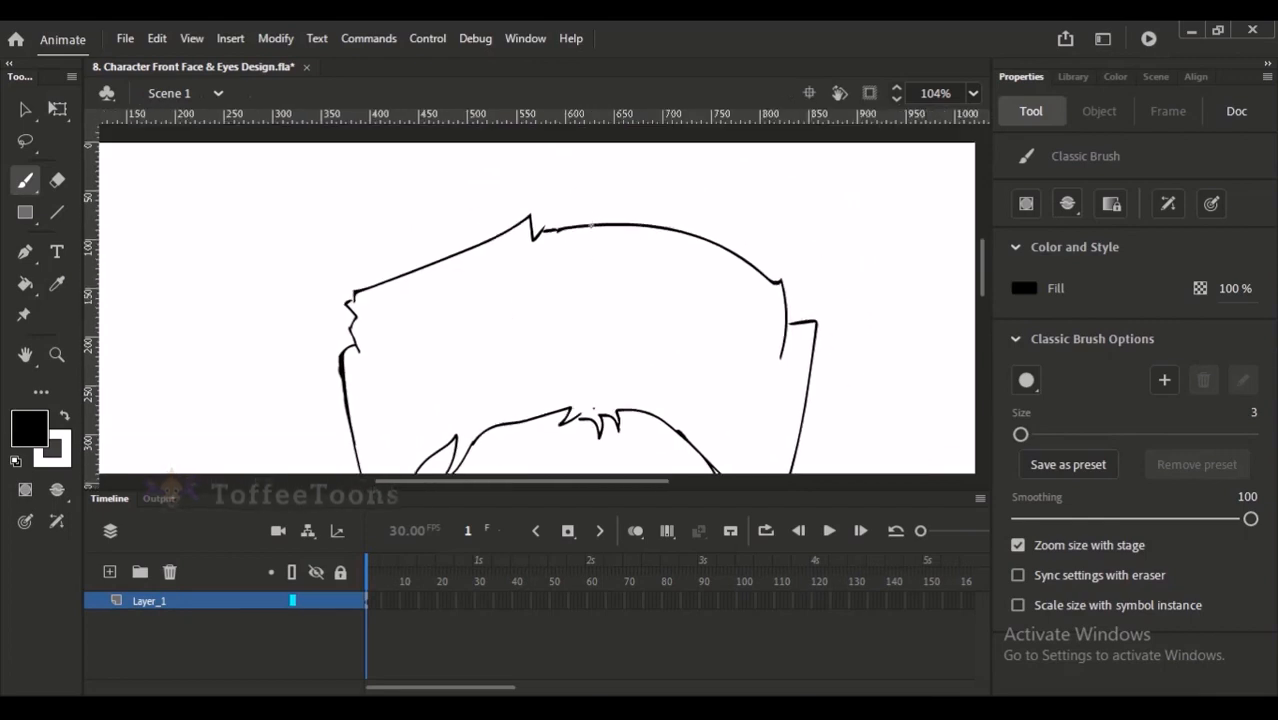
key("ctrl+2")
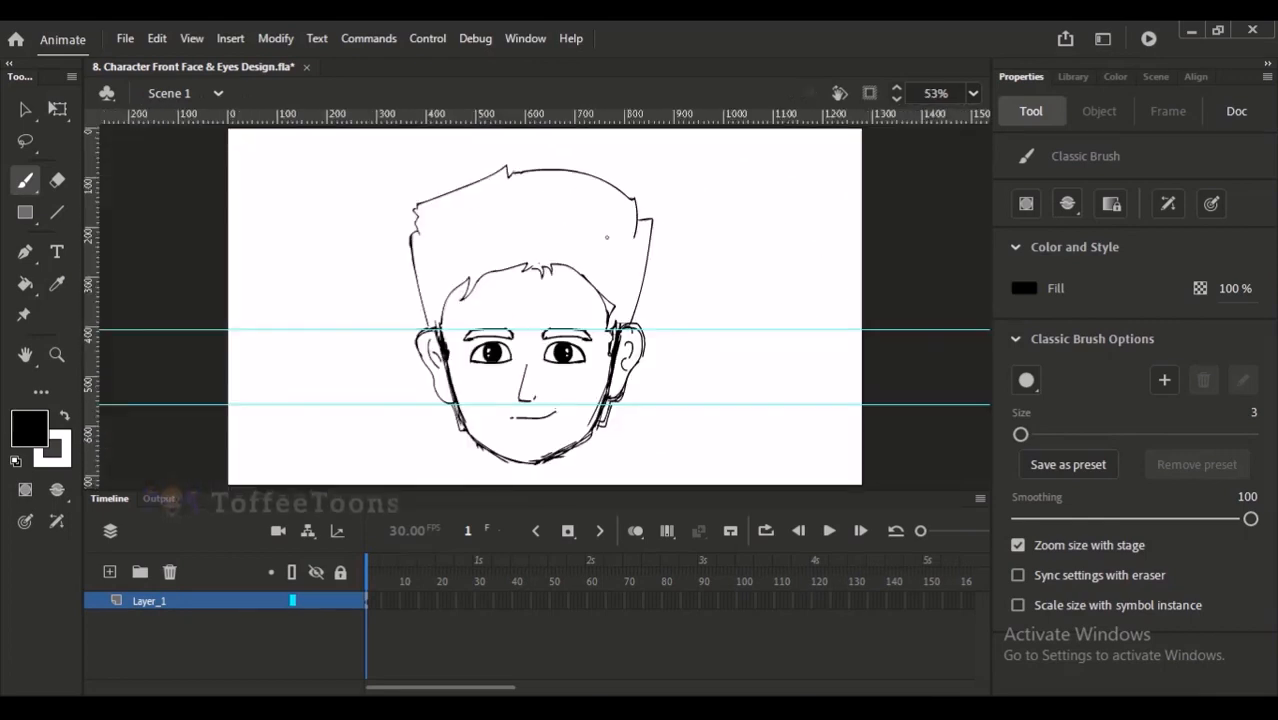
- Examine the head sketch up close and as a whole, checking the eyes, eyebrows, ears and face proportions
left_click_drag(416, 218, 600, 450)
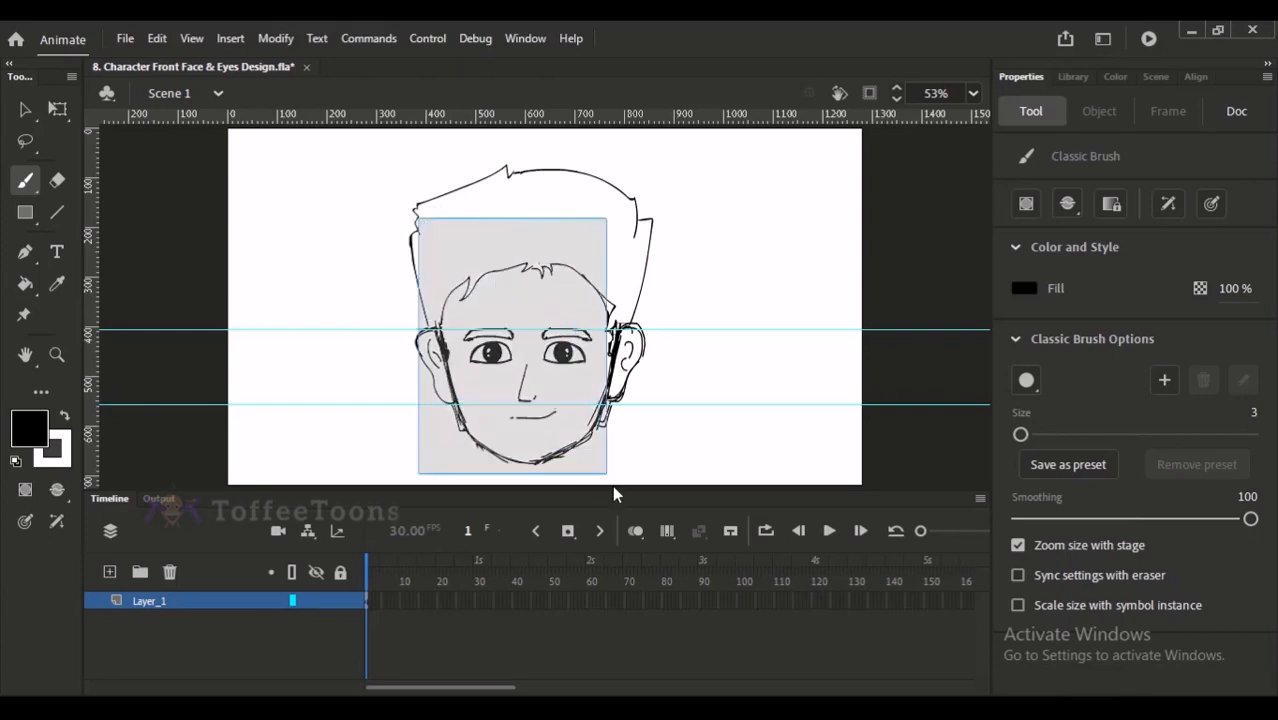
left_click_drag(564, 363, 530, 372)
left_click_drag(509, 280, 536, 286)
mouse_move(556, 358)
left_mouse_down()
mouse_move(563, 318)
mouse_move(592, 314)
left_mouse_up()
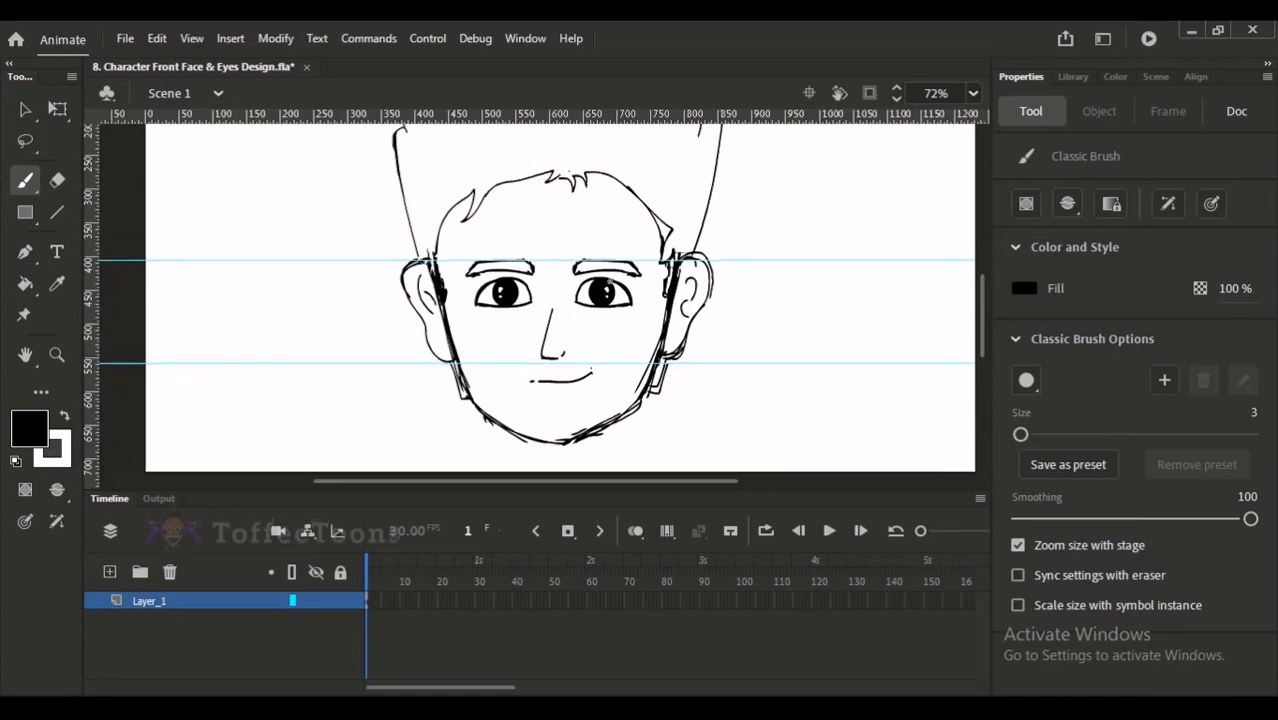
left_click(493, 220)
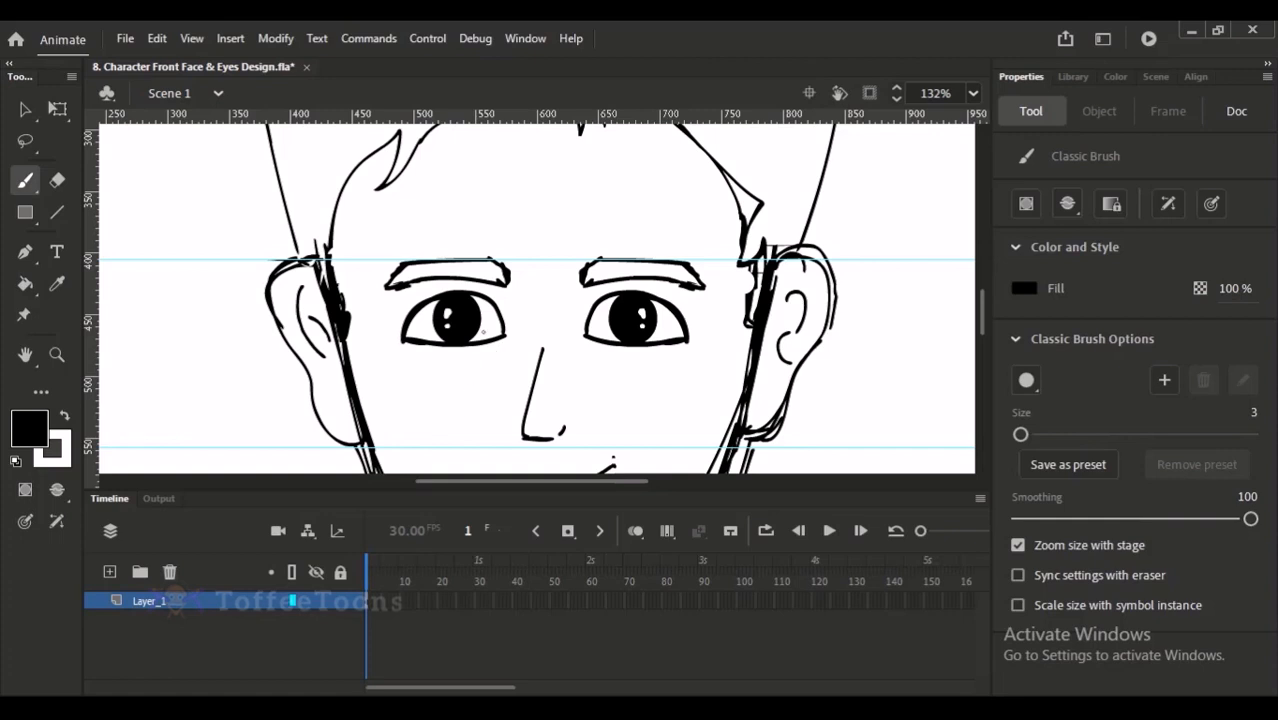
left_click(22, 145)
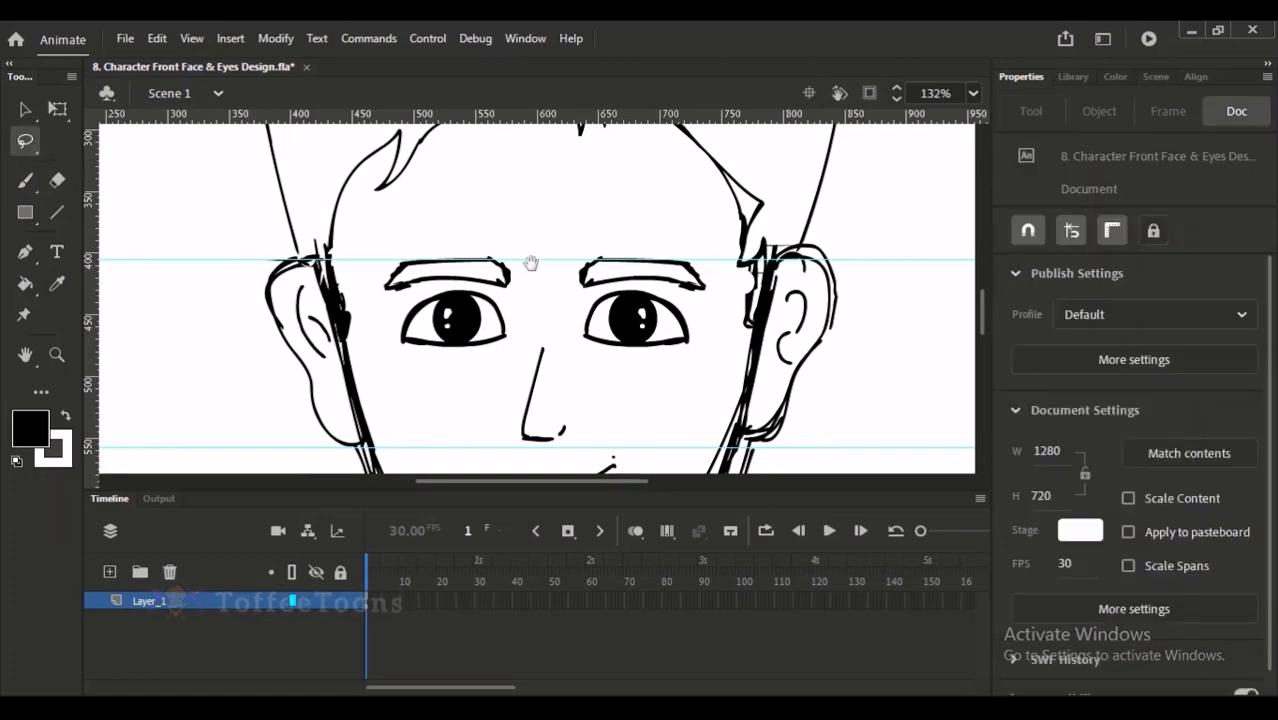
left_click_drag(422, 240, 392, 240)
key("ctrl+2")
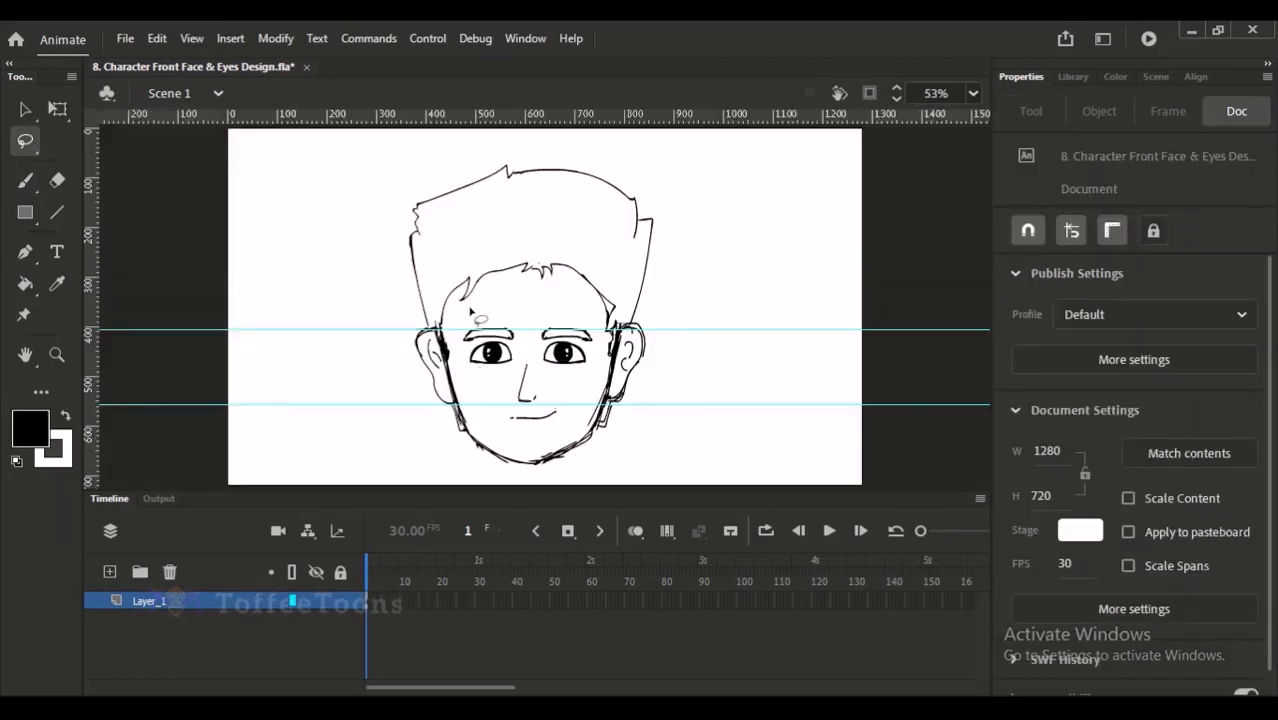
left_click_drag(481, 258, 589, 466)
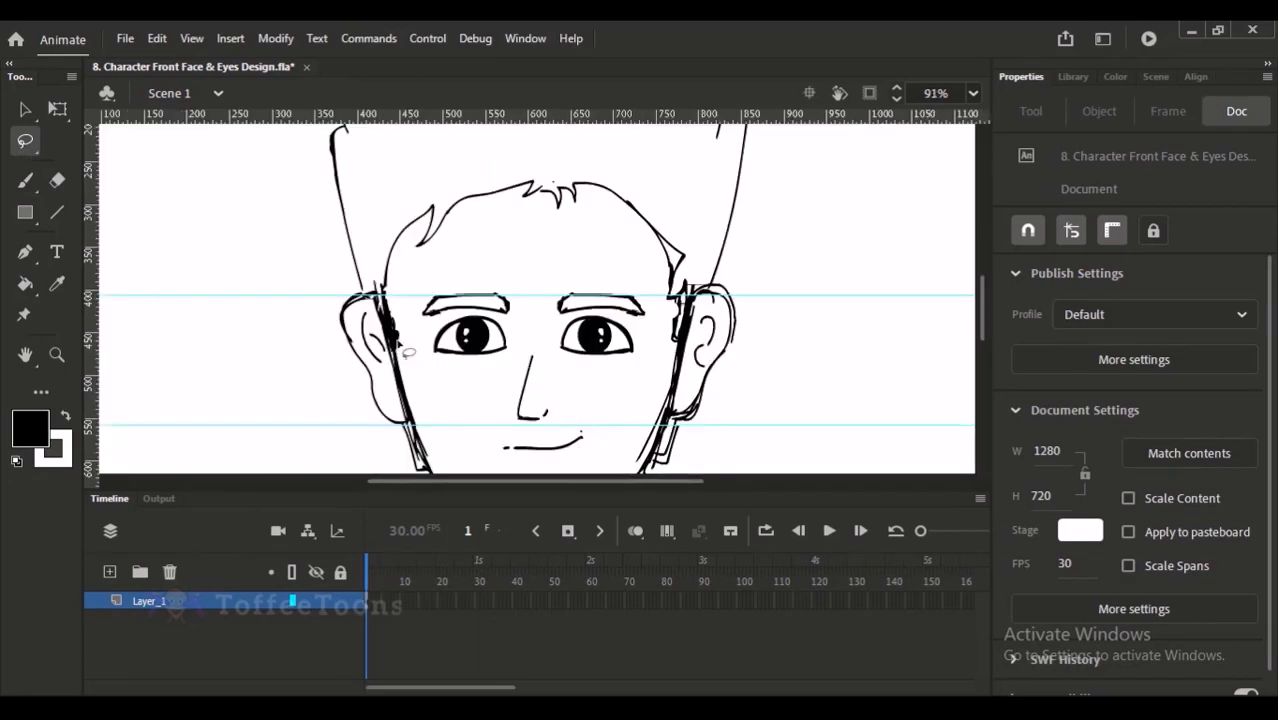
key("ctrl+2")
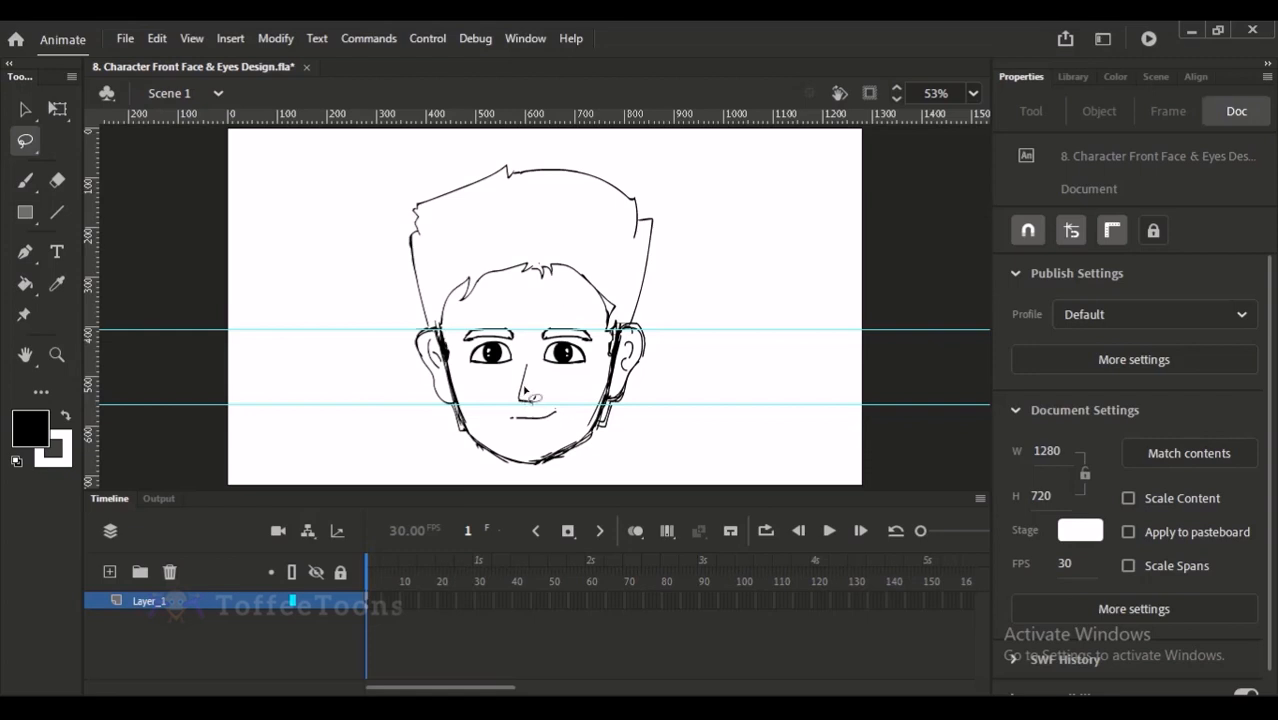
- Set the visibility of Layer_1 to 20% opacity in its layer properties
right_click(199, 600)
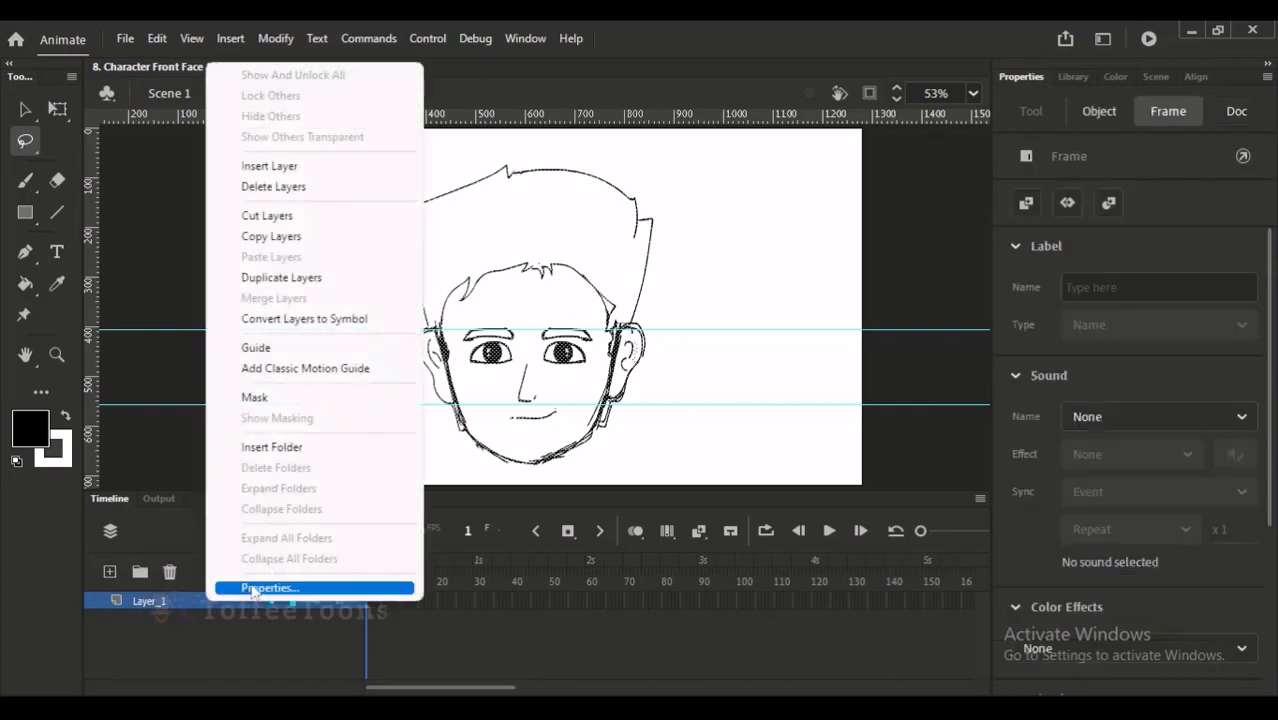
left_click(258, 589)
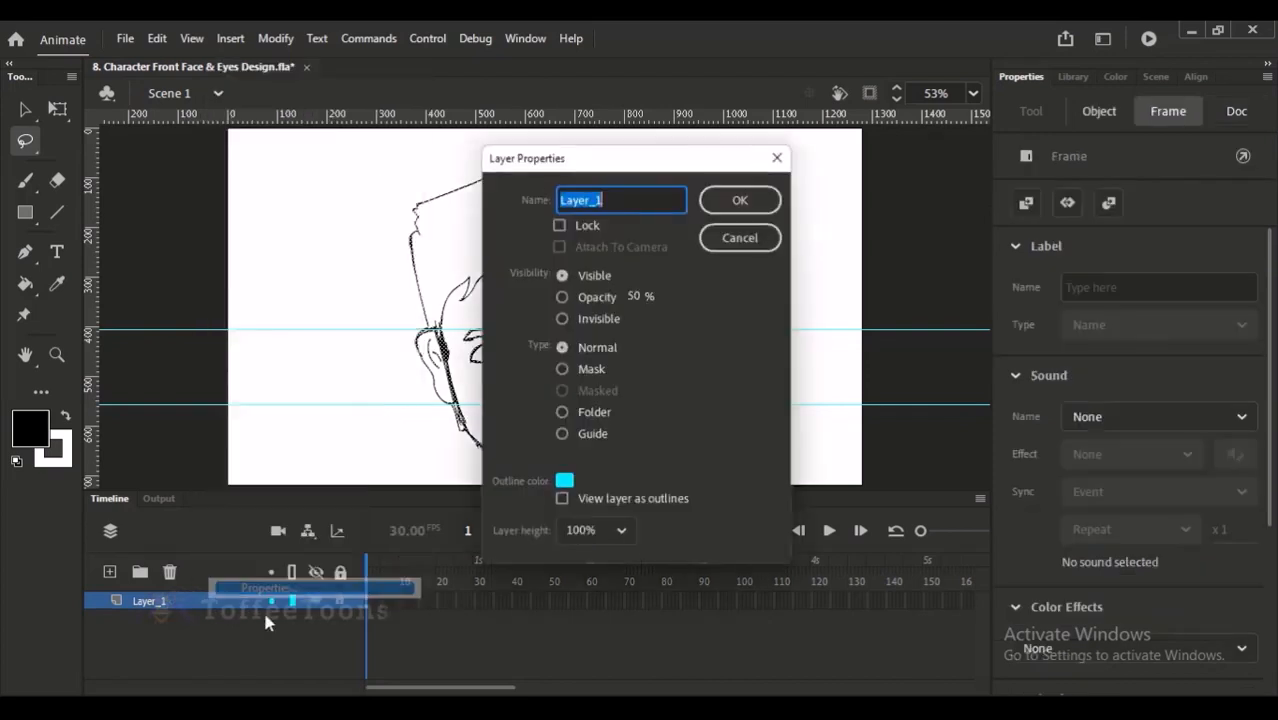
left_click(598, 296)
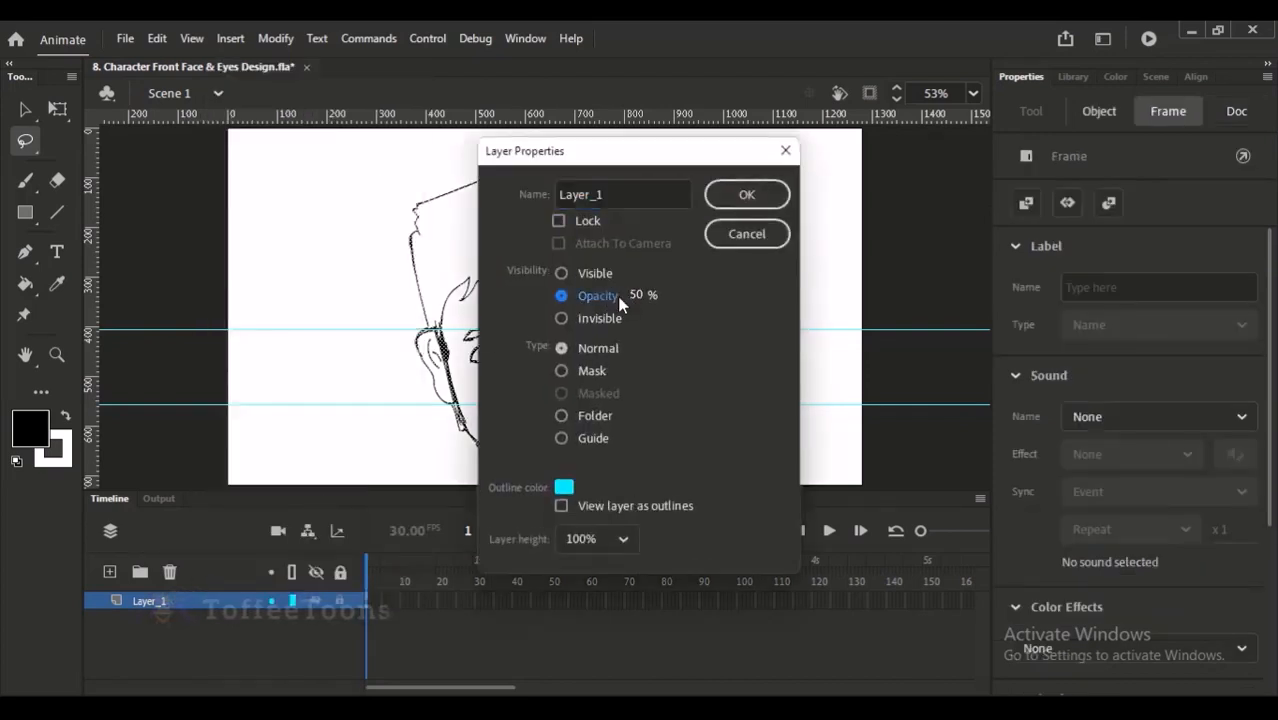
left_click(562, 296)
left_click_drag(672, 170, 731, 180)
left_click_drag(696, 313, 678, 309)
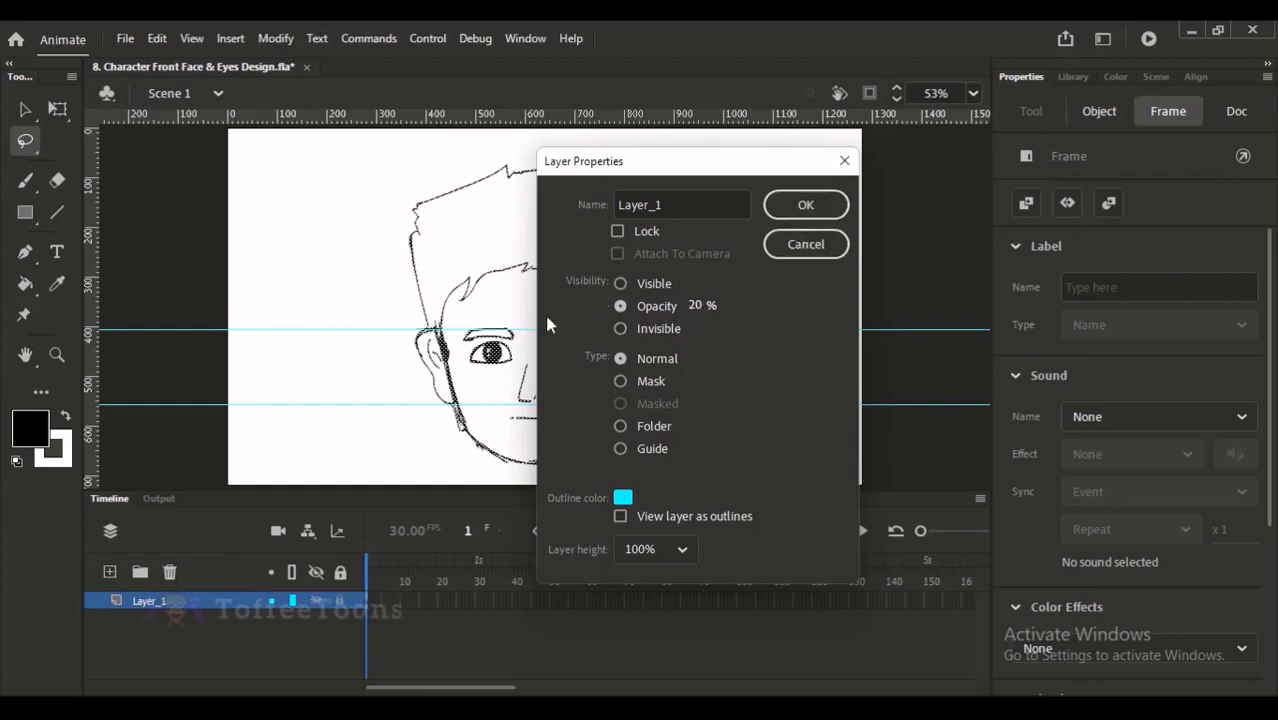
left_click(788, 212)
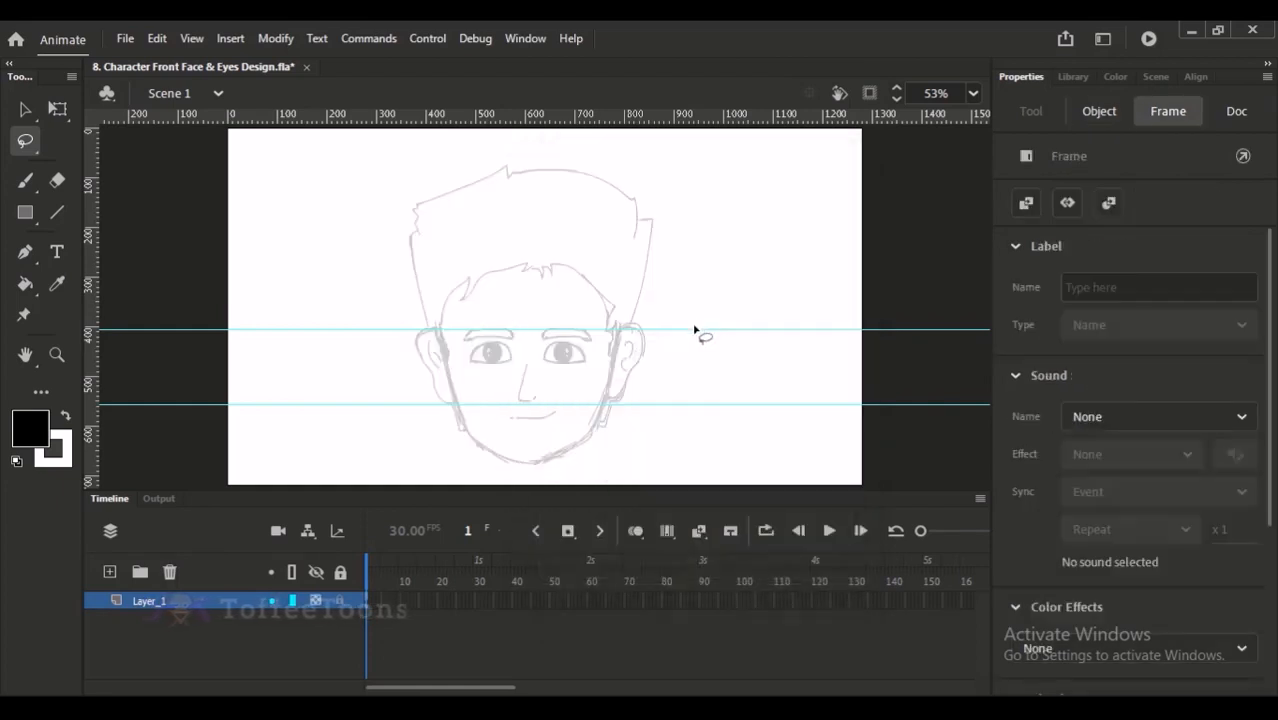
- Try to fade the whole sketch by setting the selected artwork's fill alpha to 20%
left_click(26, 110)
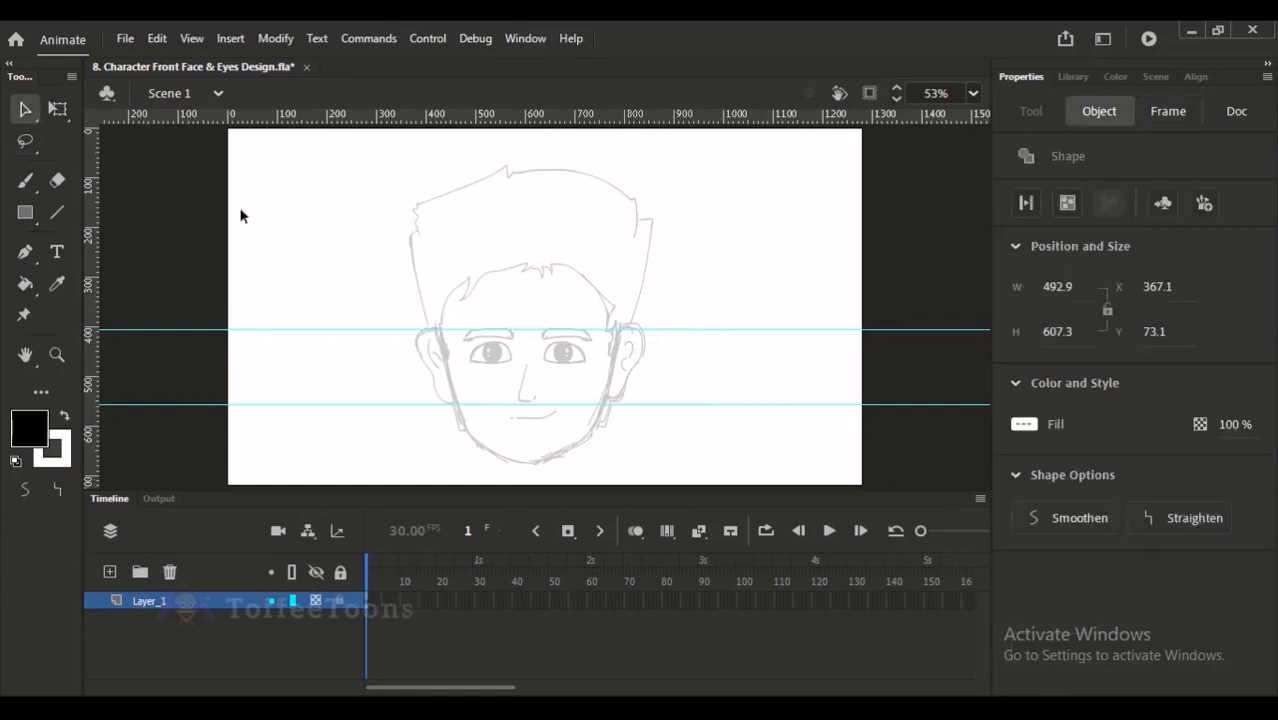
left_click(290, 236)
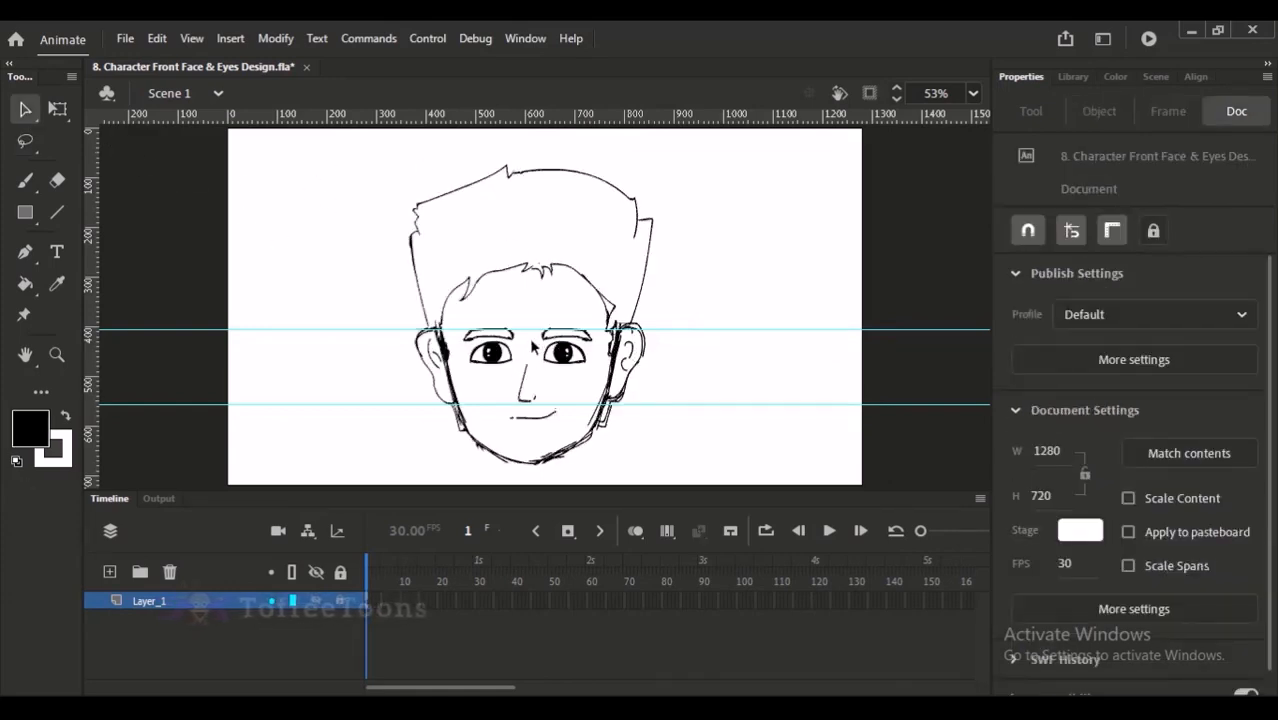
mouse_move(359, 152)
left_mouse_down()
mouse_move(468, 218)
mouse_move(757, 491)
left_mouse_up()
left_click_drag(1235, 428, 1154, 427)
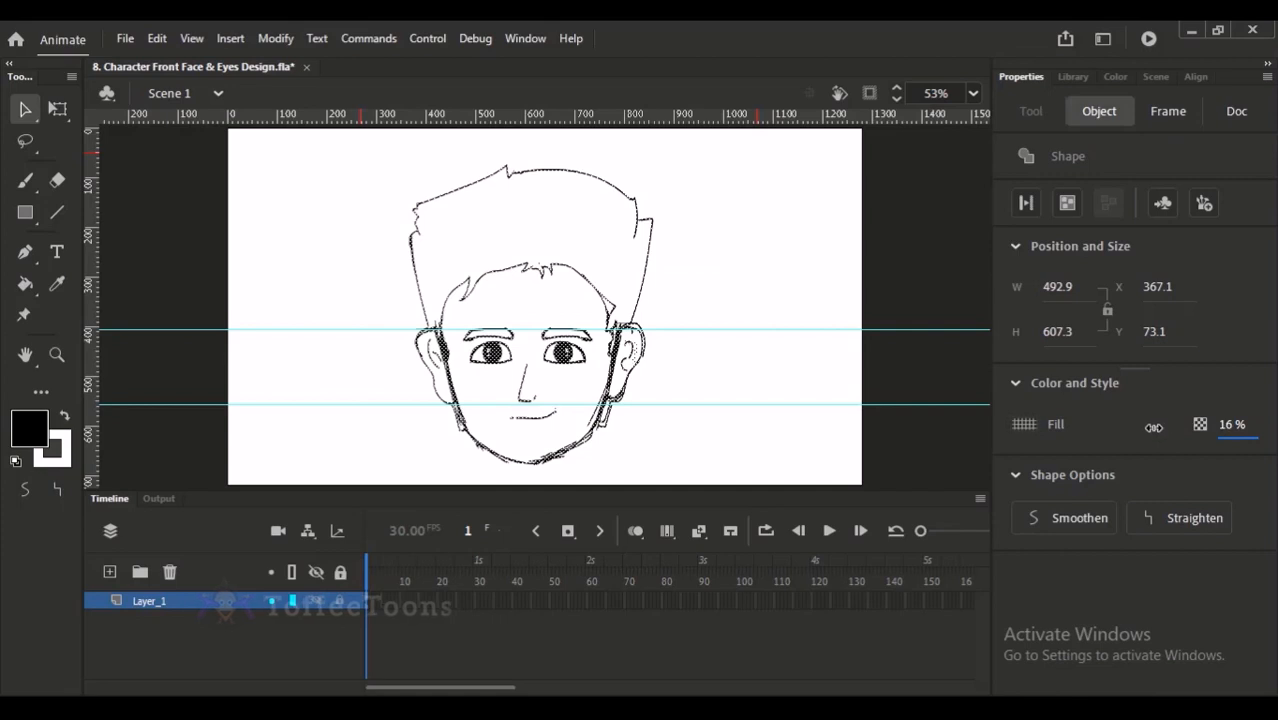
left_click(840, 303)
key("ctrl+z")
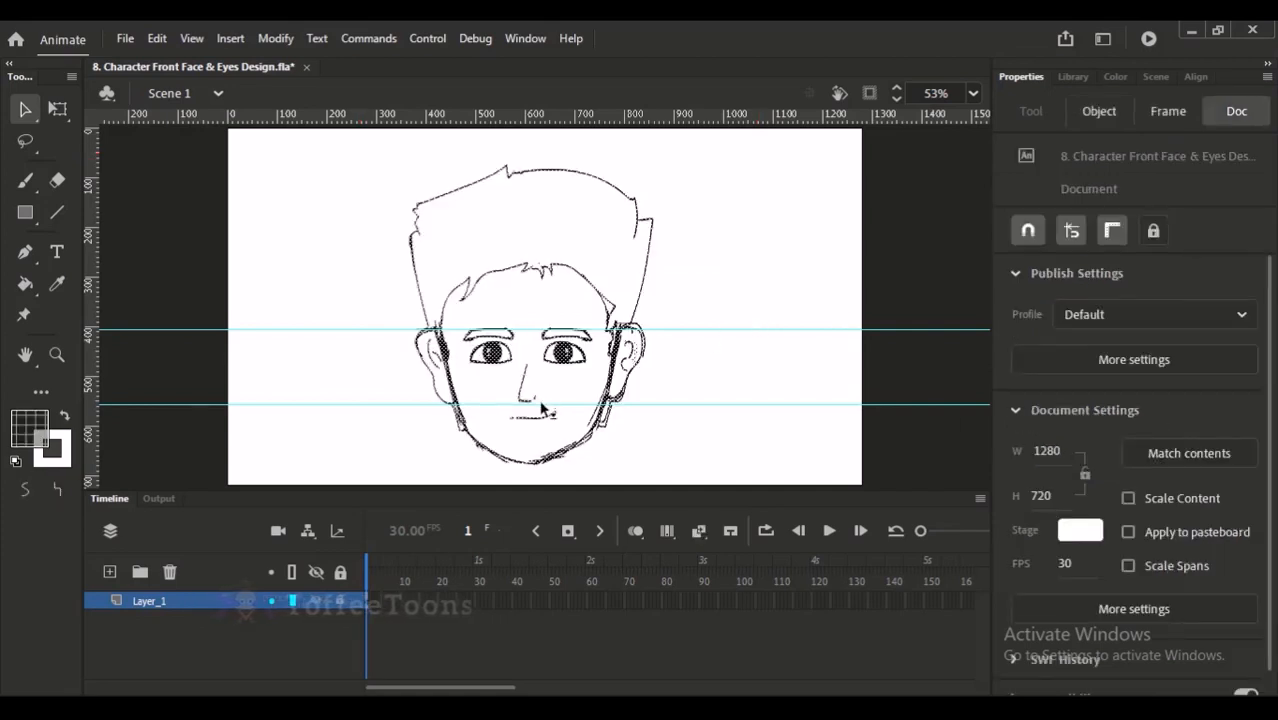
- Reapply 20% opacity to Layer_1 through its layer properties
left_click(211, 605)
right_click(211, 612)
left_click(262, 607)
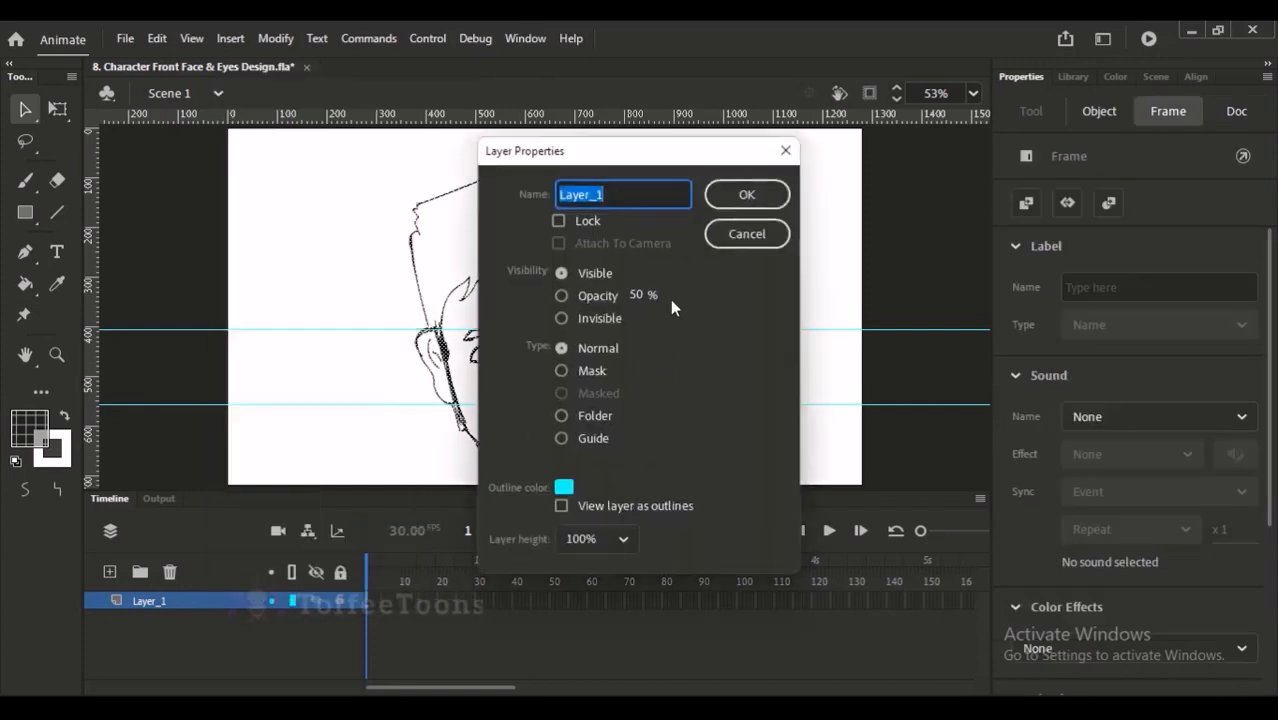
left_click(636, 299)
type("20")
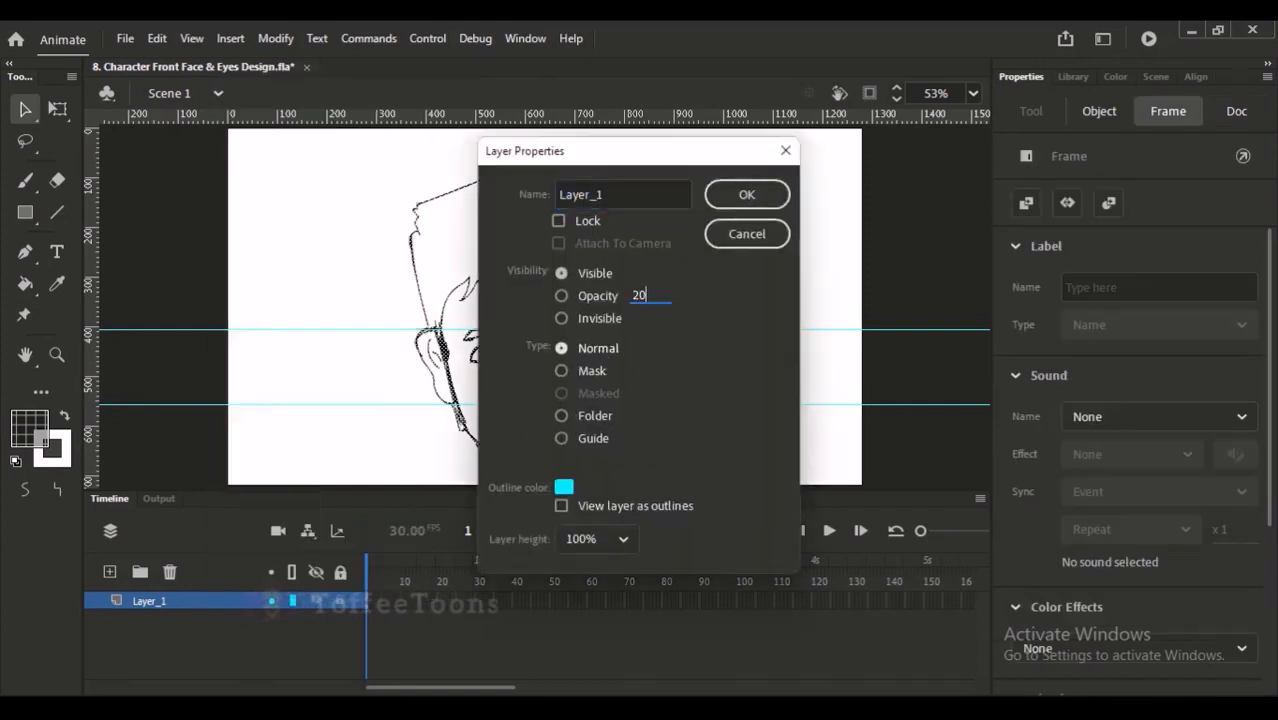
key("Return")
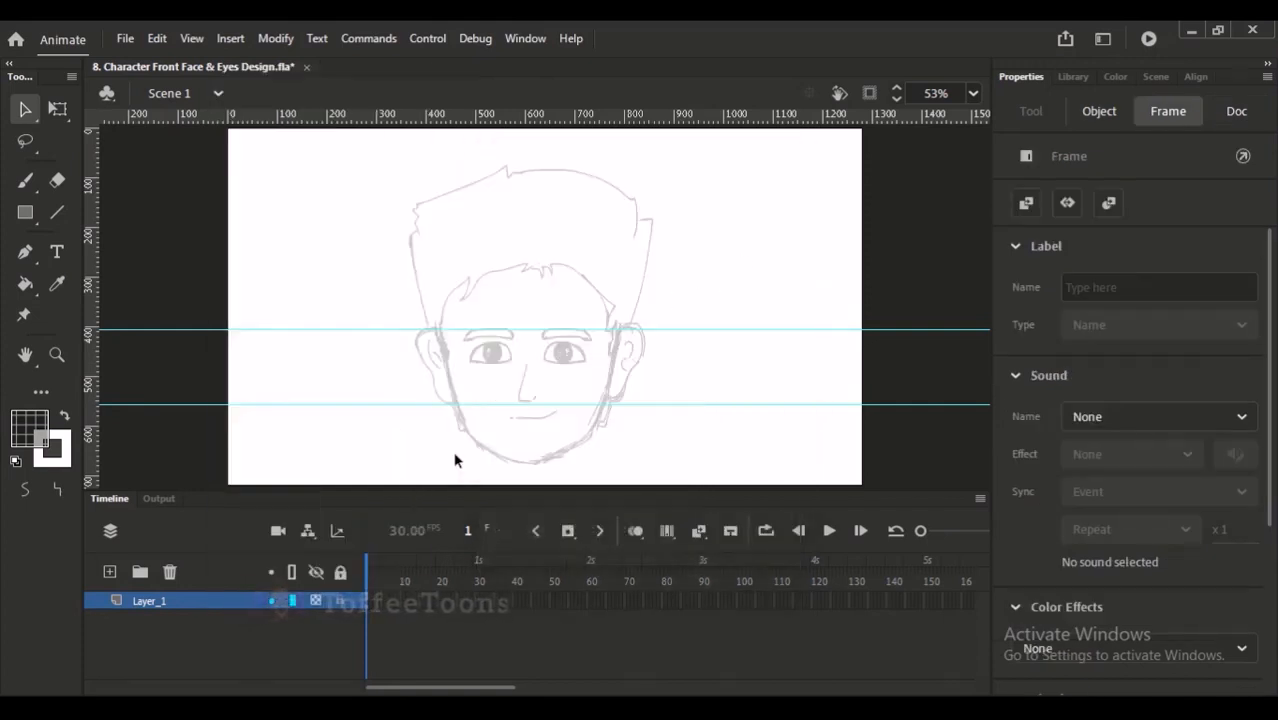
- Set the black fill colour's alpha to 100%
left_click(224, 641)
left_click(29, 426)
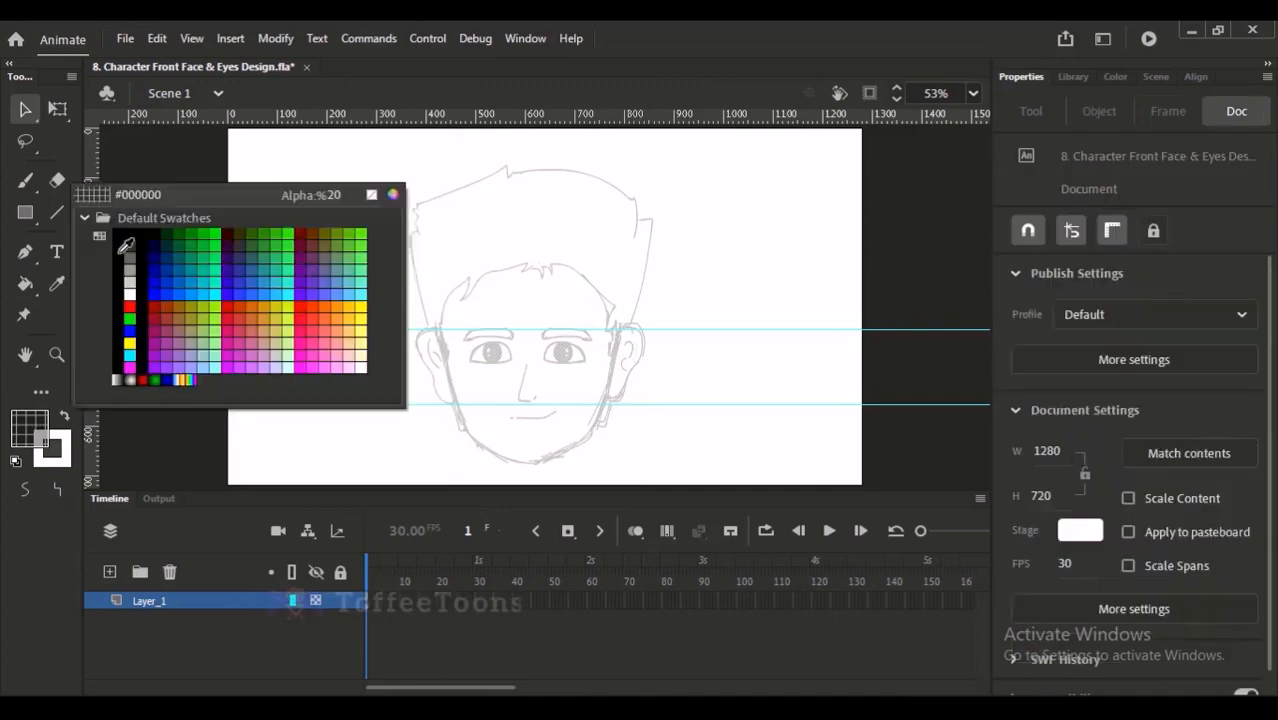
left_click(332, 196)
type("100")
key("Return")
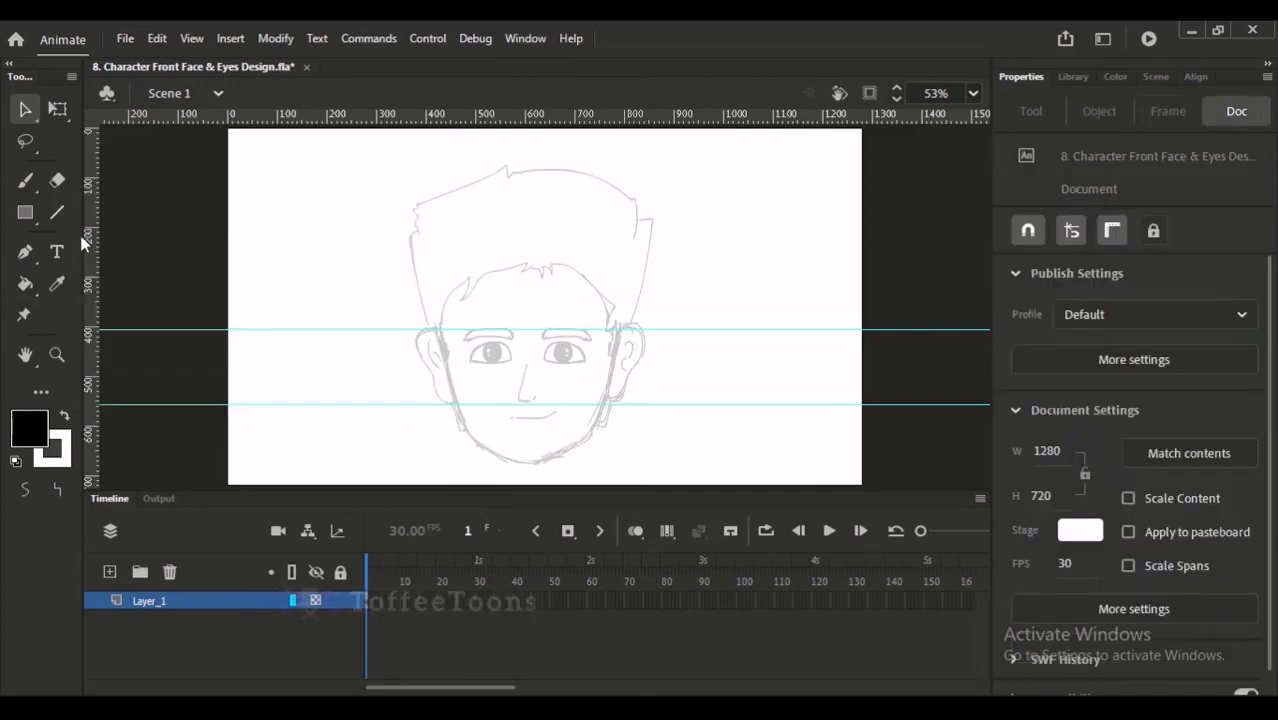
- Lock Layer_1 and add a new layer above it for the clean line art
key("ctrl+space")
left_click_drag(449, 187, 538, 438)
left_click(340, 601)
key("space")
left_click_drag(463, 373, 416, 366)
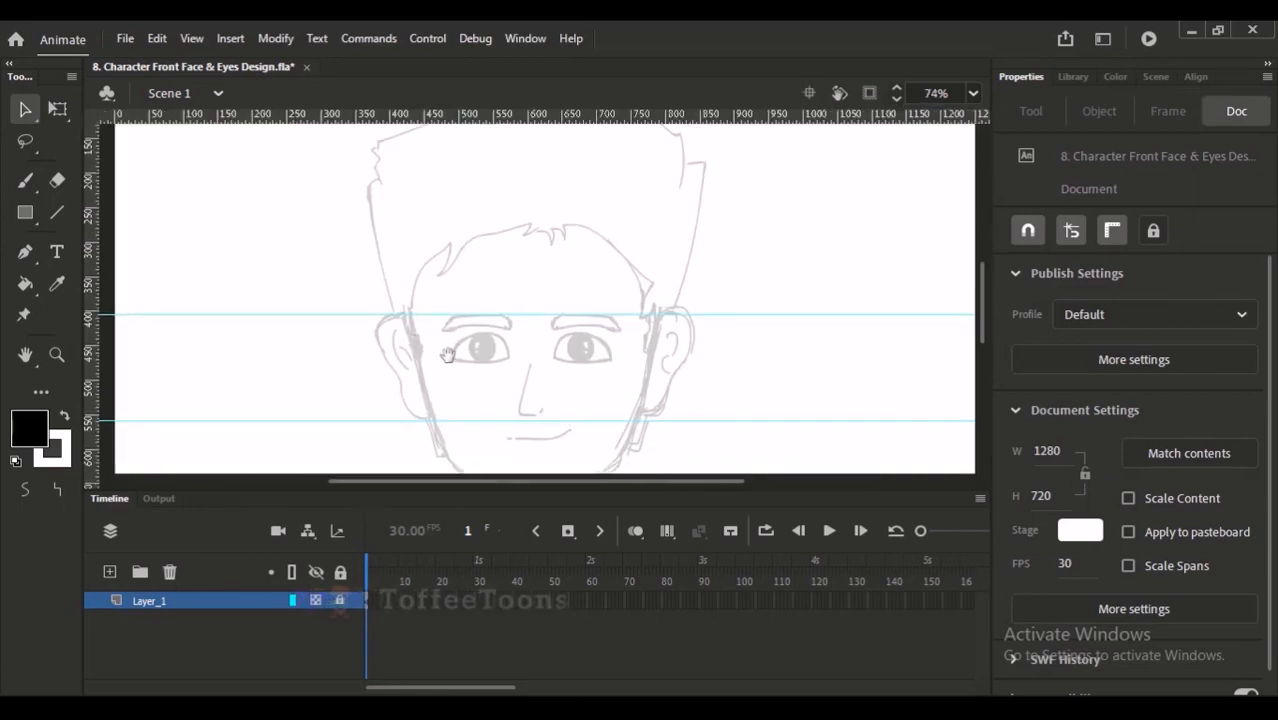
left_click_drag(520, 289, 522, 222)
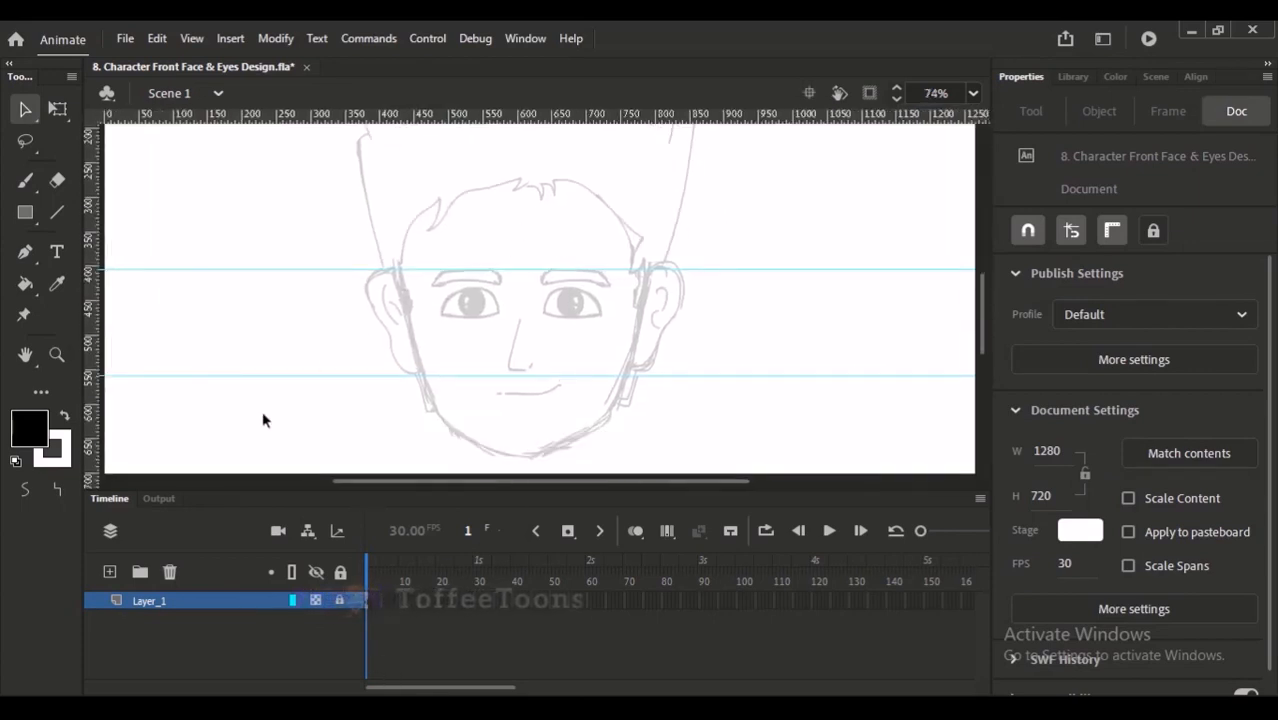
left_click(112, 571)
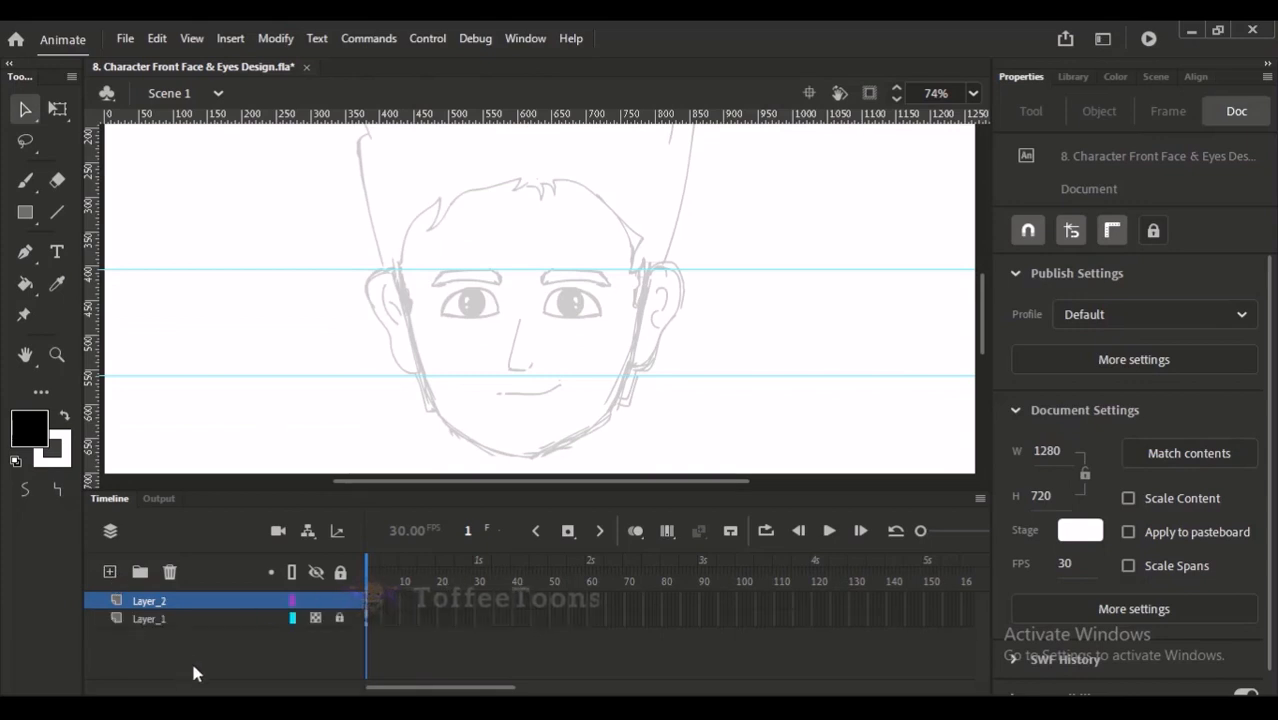
- Try a Classic Brush stroke down the side of the face on the new layer
left_click(25, 180)
left_click(29, 183)
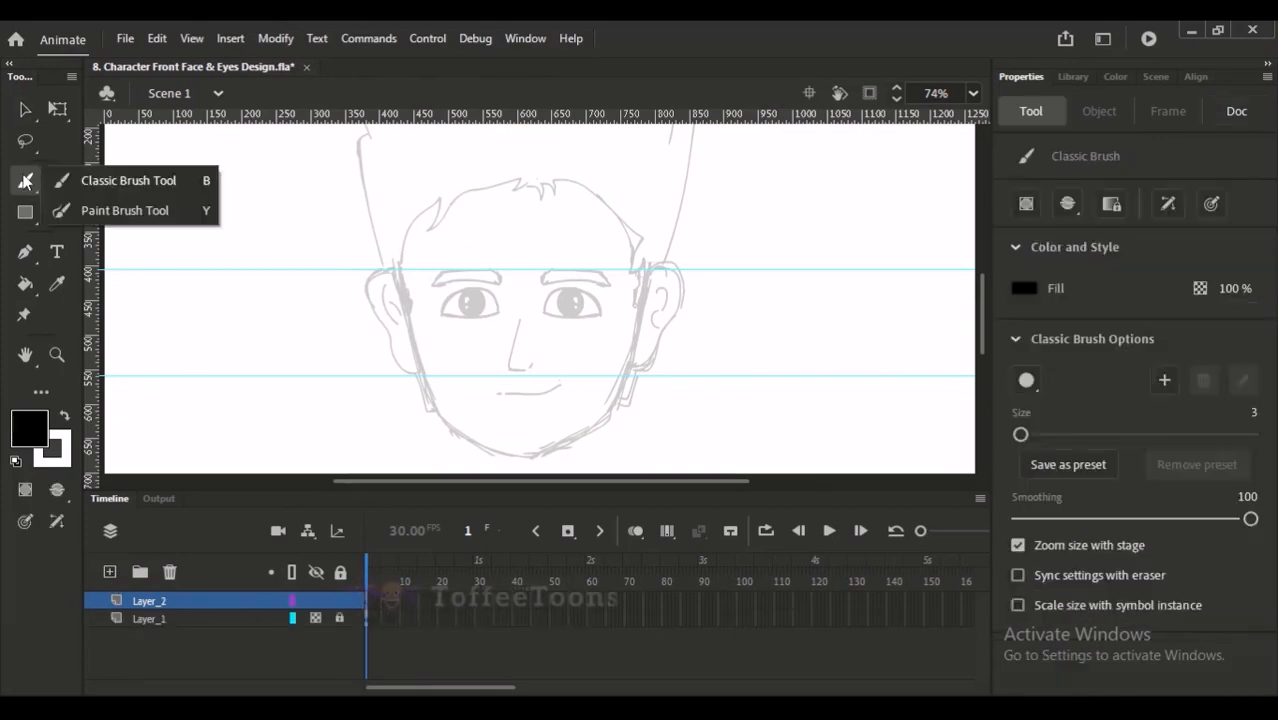
left_click(117, 211)
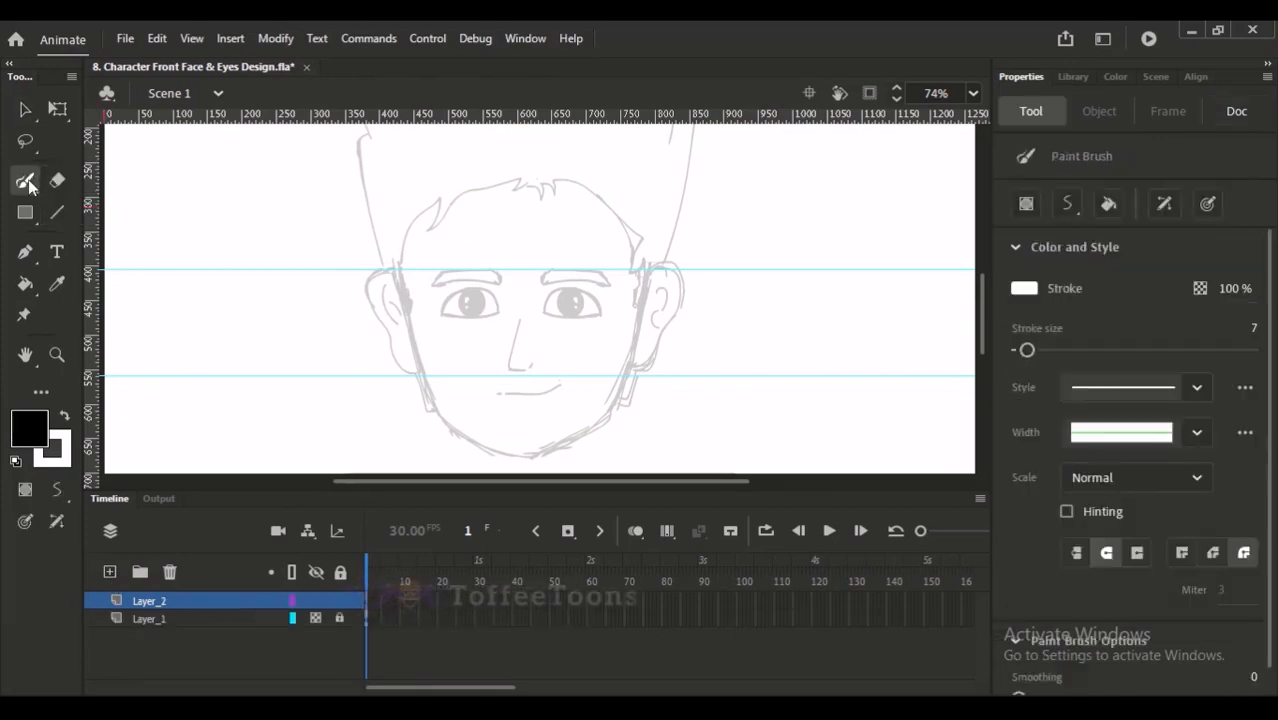
left_click(29, 184)
left_click(89, 211)
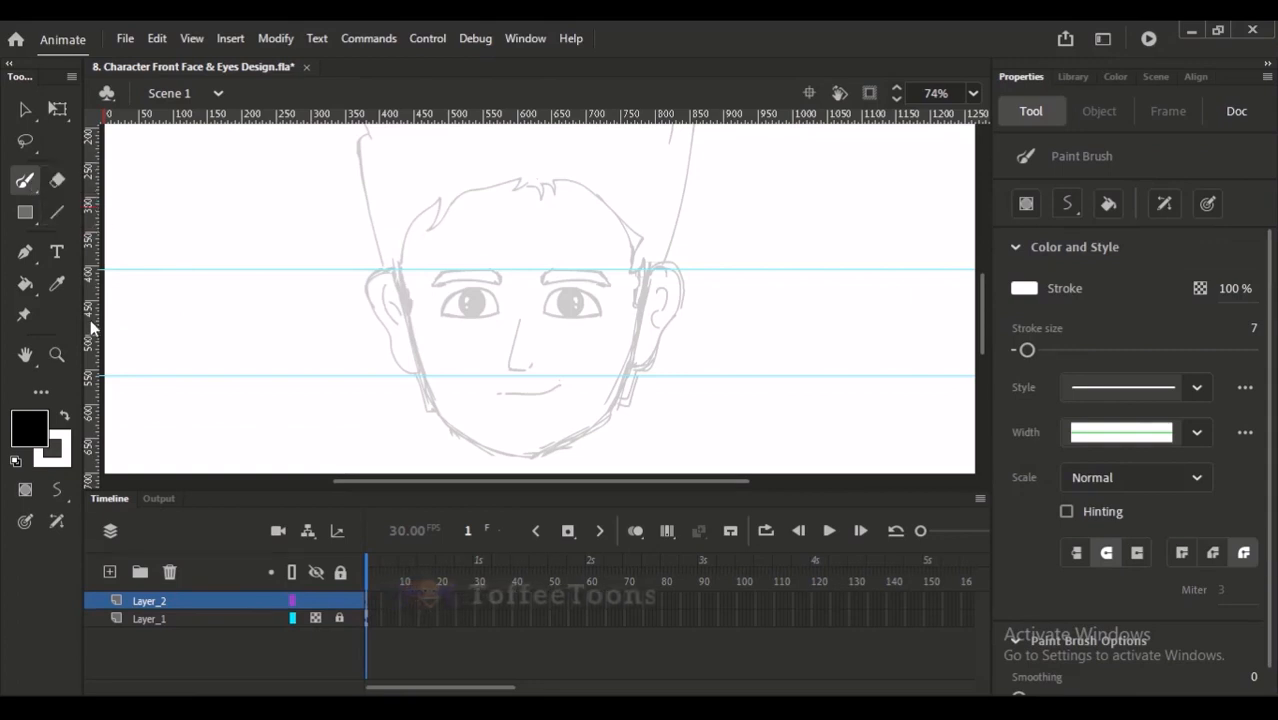
left_click(27, 184)
left_click(100, 180)
left_click_drag(400, 264, 432, 400)
key("ctrl+z")
- Choose the Paint Brush and swap the fill and stroke colours so that it draws in black
left_click(27, 182)
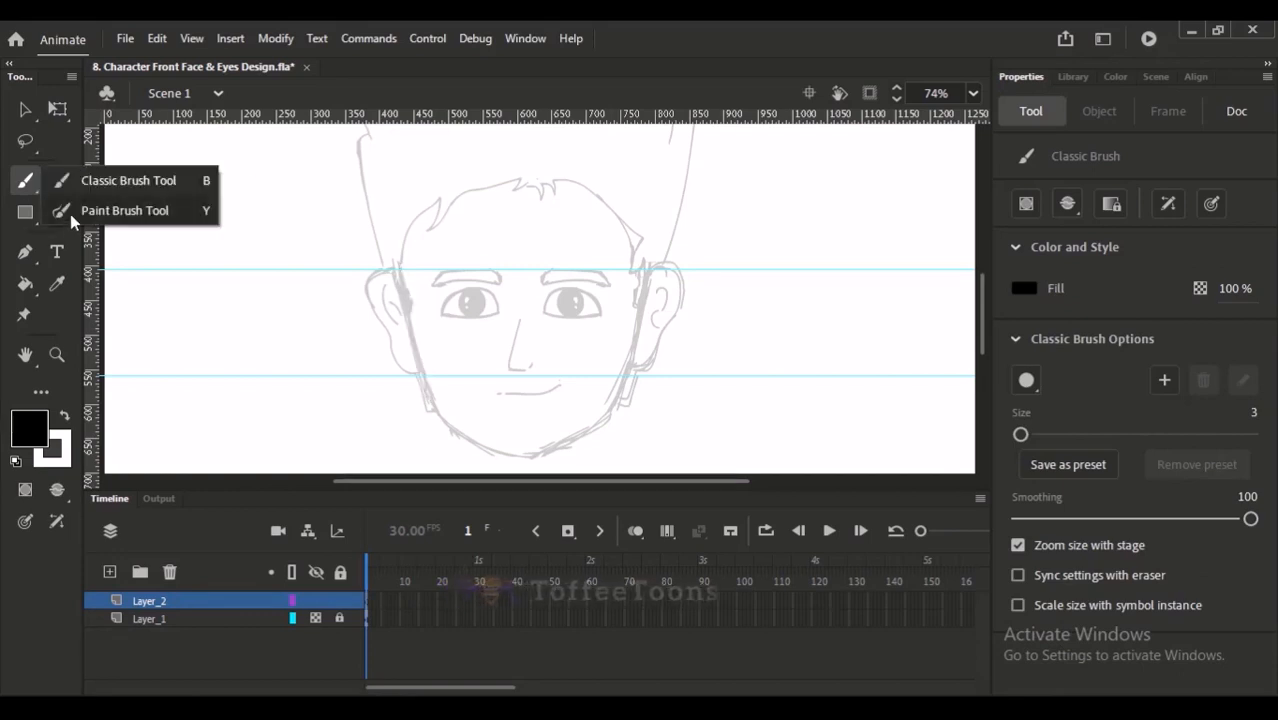
left_click(70, 212)
left_click(65, 418)
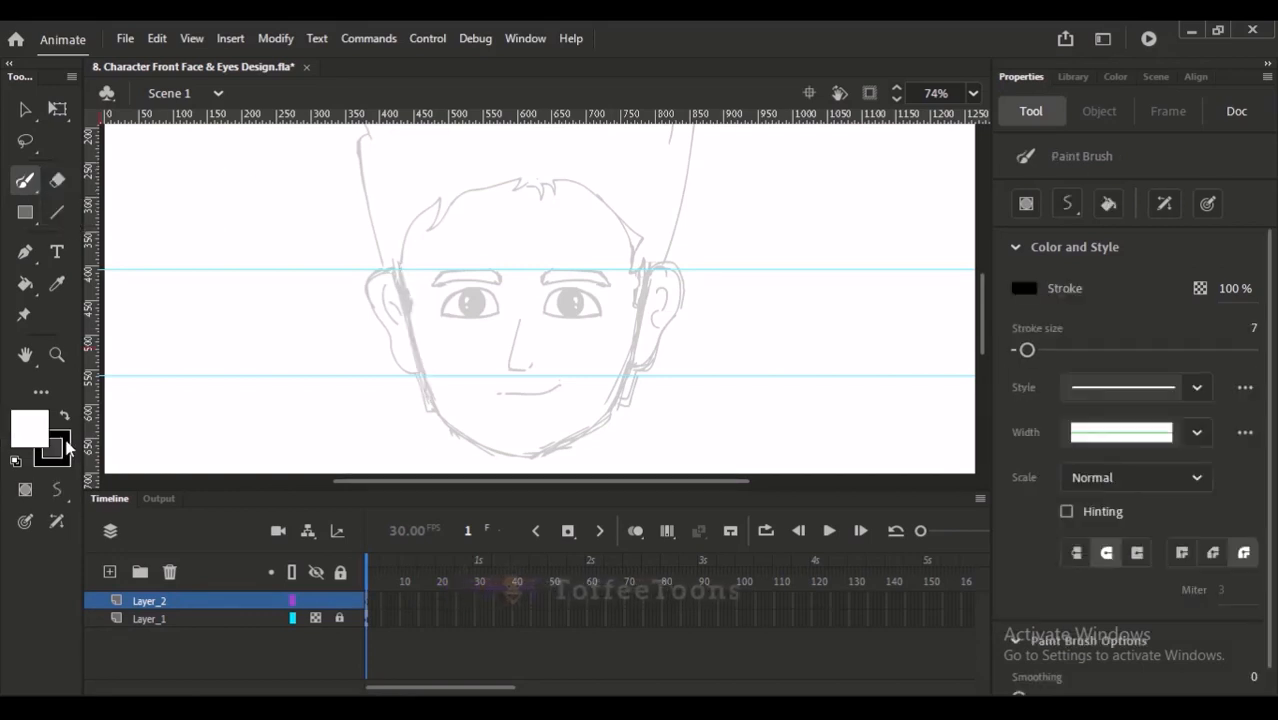
left_click(68, 456)
left_click(68, 461)
- Try the Paint Brush at stroke size 2 with a test stroke along the hairline
left_click(1251, 330)
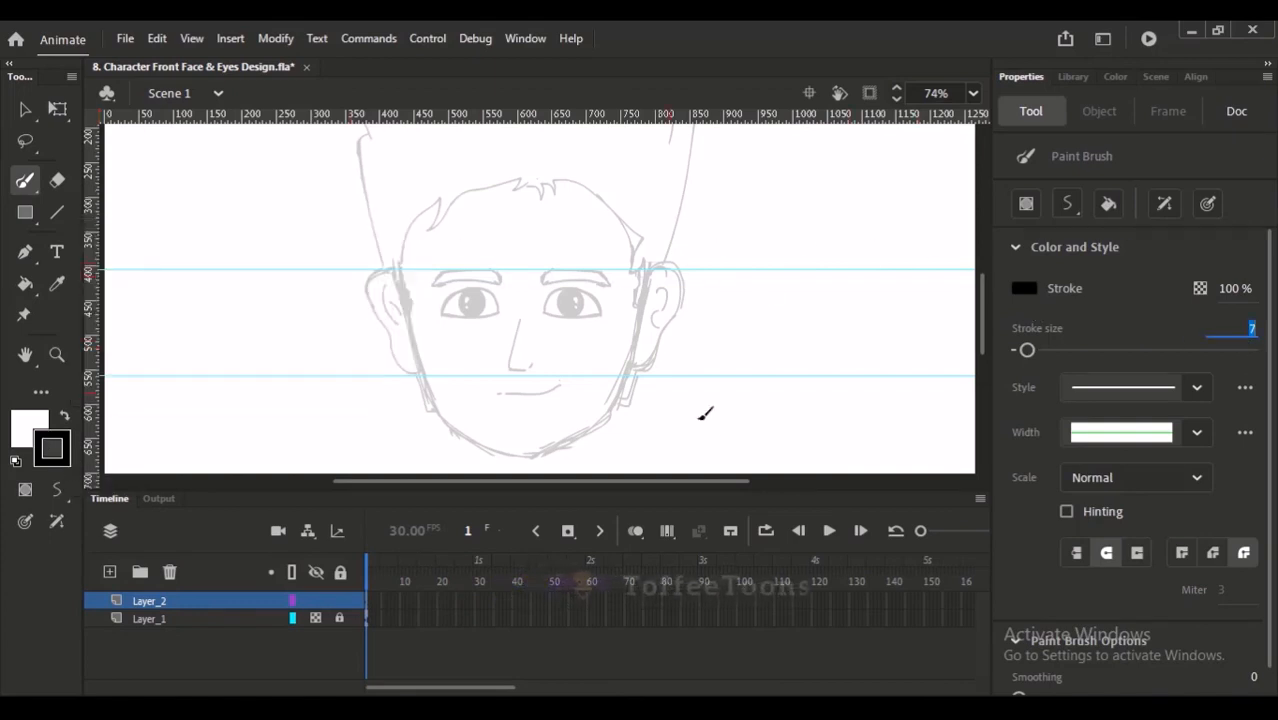
type("2")
left_click(994, 316)
key("ctrl+space")
mouse_move(388, 185)
left_mouse_down()
mouse_move(443, 246)
mouse_move(524, 424)
left_mouse_up()
mouse_move(451, 252)
left_mouse_down()
mouse_move(484, 389)
mouse_move(488, 157)
mouse_move(517, 175)
left_mouse_up()
key("ctrl+z")
key("ctrl+z")
- Set the Paint Brush's stroke size to 3
left_click(1254, 329)
type("3")
left_click(1088, 321)
- Try tracing the hairline and the side of the face with the size 3 brush
left_click_drag(451, 246, 488, 442)
key("ctrl+z")
left_click_drag(449, 248, 490, 402)
left_click_drag(515, 346, 481, 357)
left_click_drag(412, 264, 422, 363)
key("ctrl+z")
mouse_move(413, 265)
left_mouse_down()
mouse_move(377, 269)
mouse_move(420, 382)
left_mouse_up()
key("ctrl+z")
key("ctrl+z")
- Check the participants in the Google Meet call and return to the head drawing in Animate
key("ctrl+2")
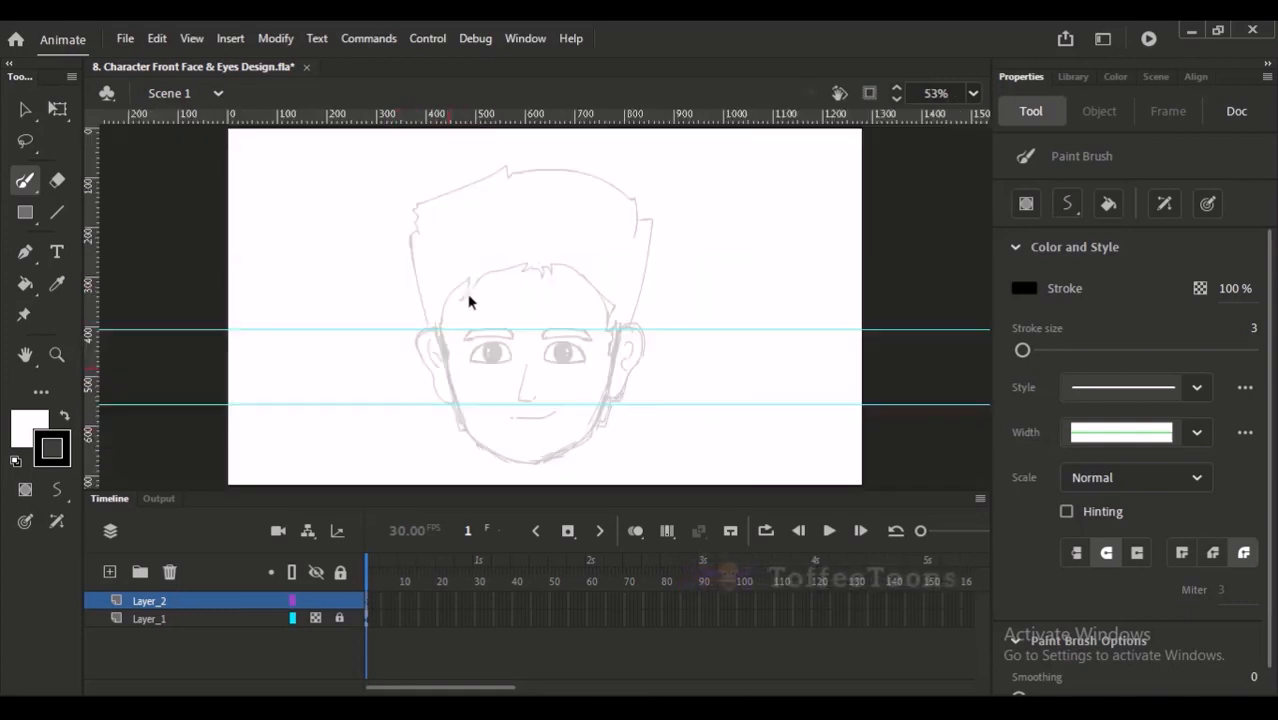
left_click_drag(420, 227, 602, 466)
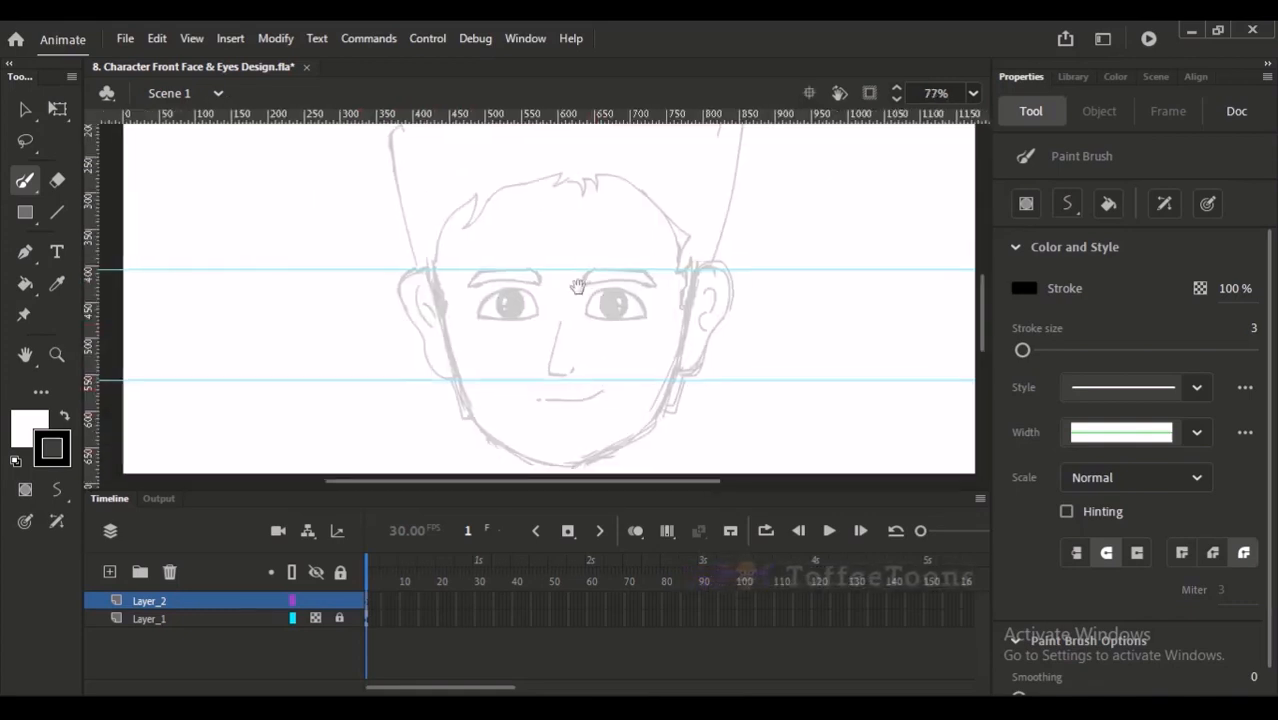
left_click_drag(405, 171, 532, 482)
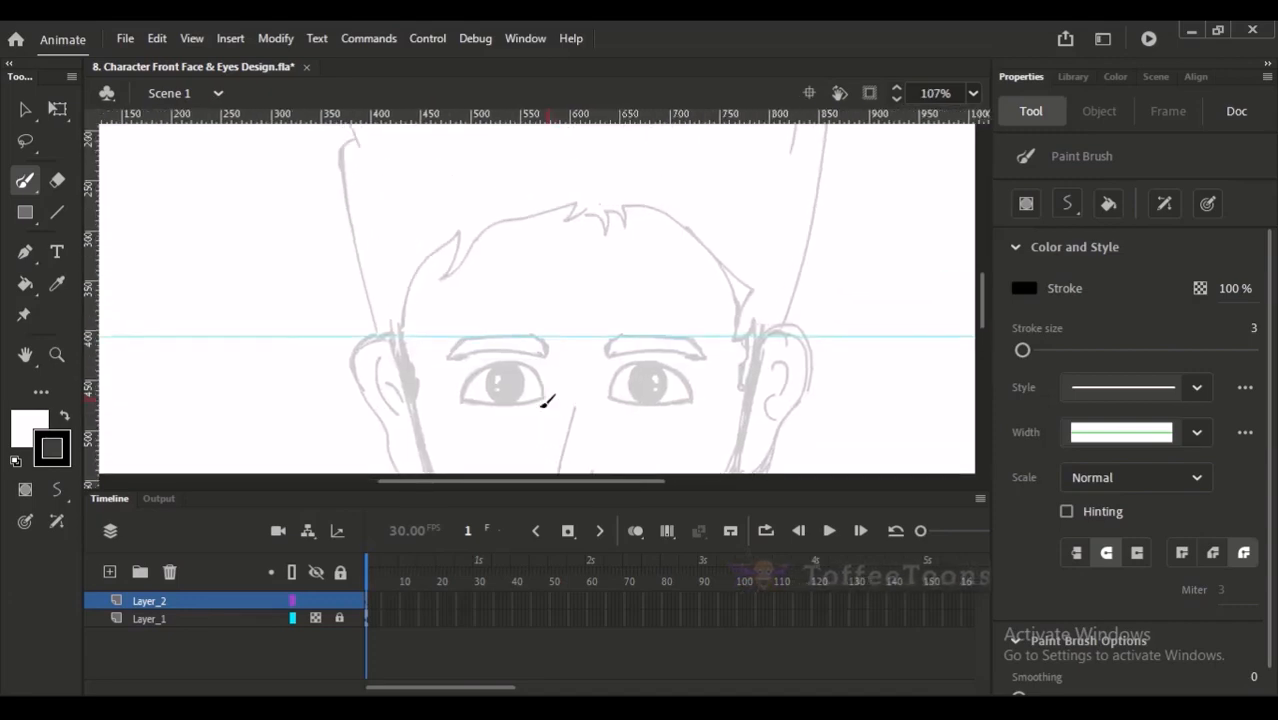
mouse_move(372, 708)
left_click(313, 625)
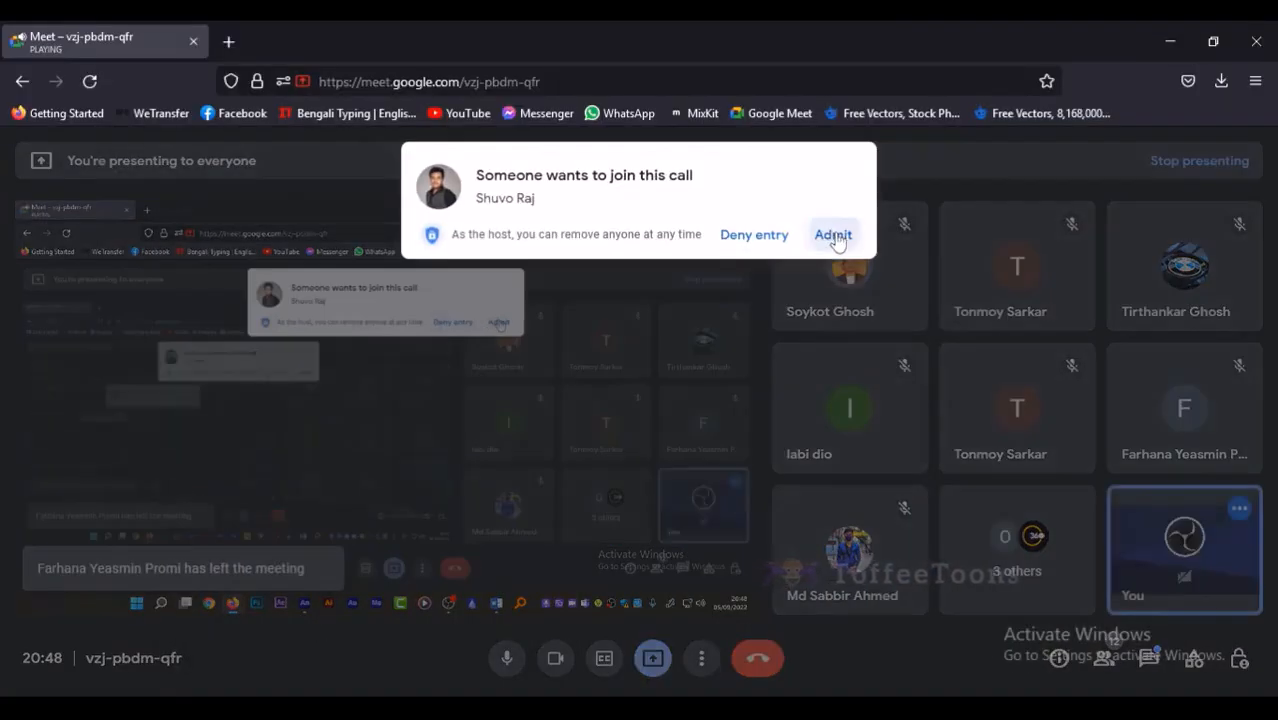
left_click(833, 236)
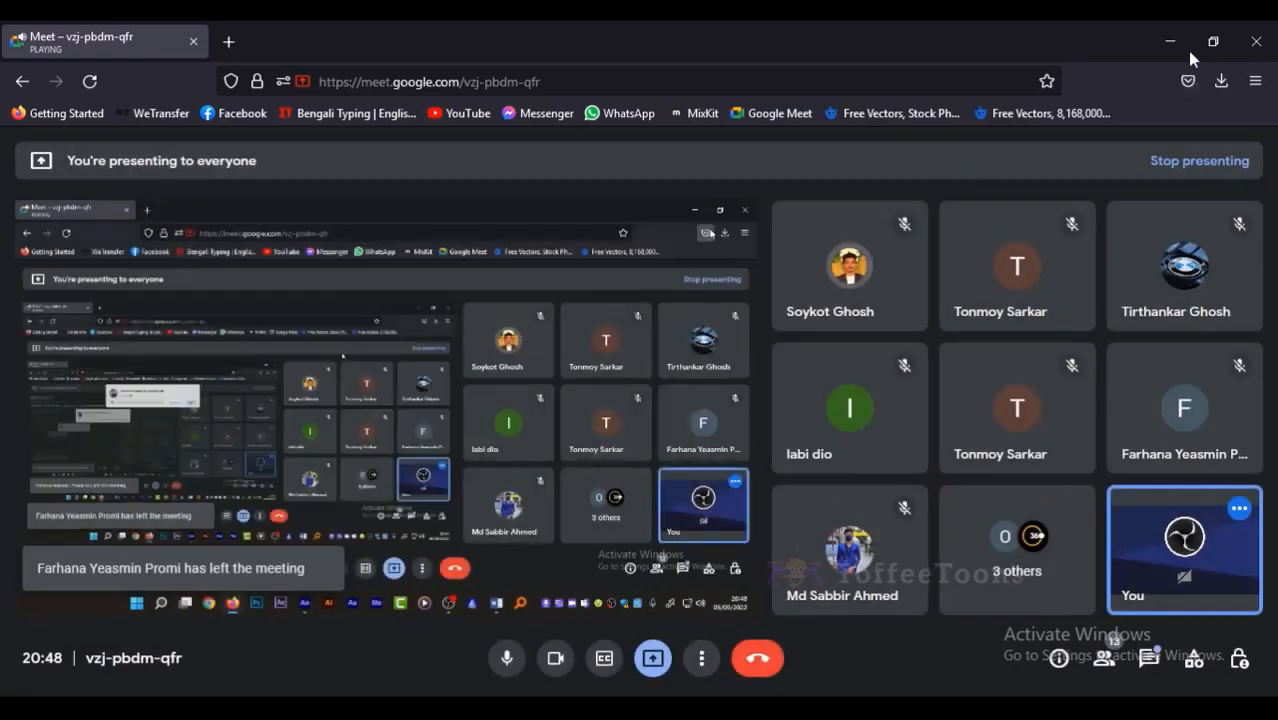
left_click(1171, 40)
left_click_drag(685, 316, 670, 237)
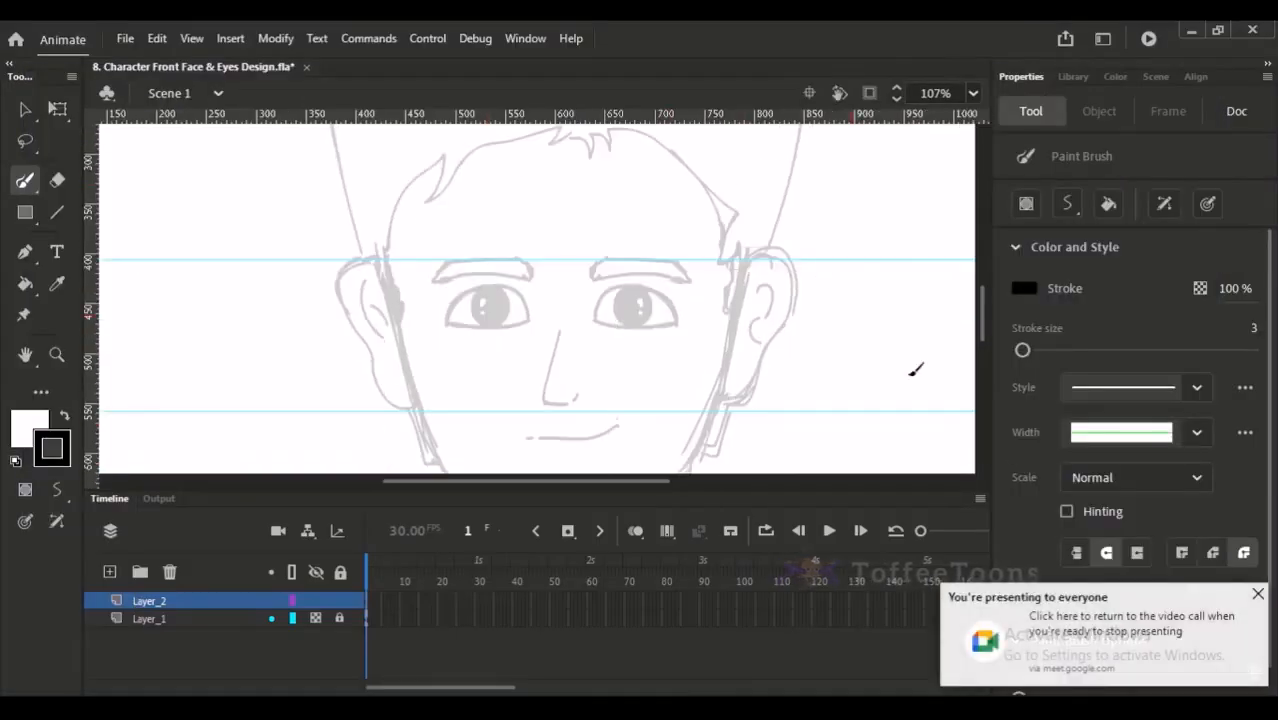
left_click(1258, 594)
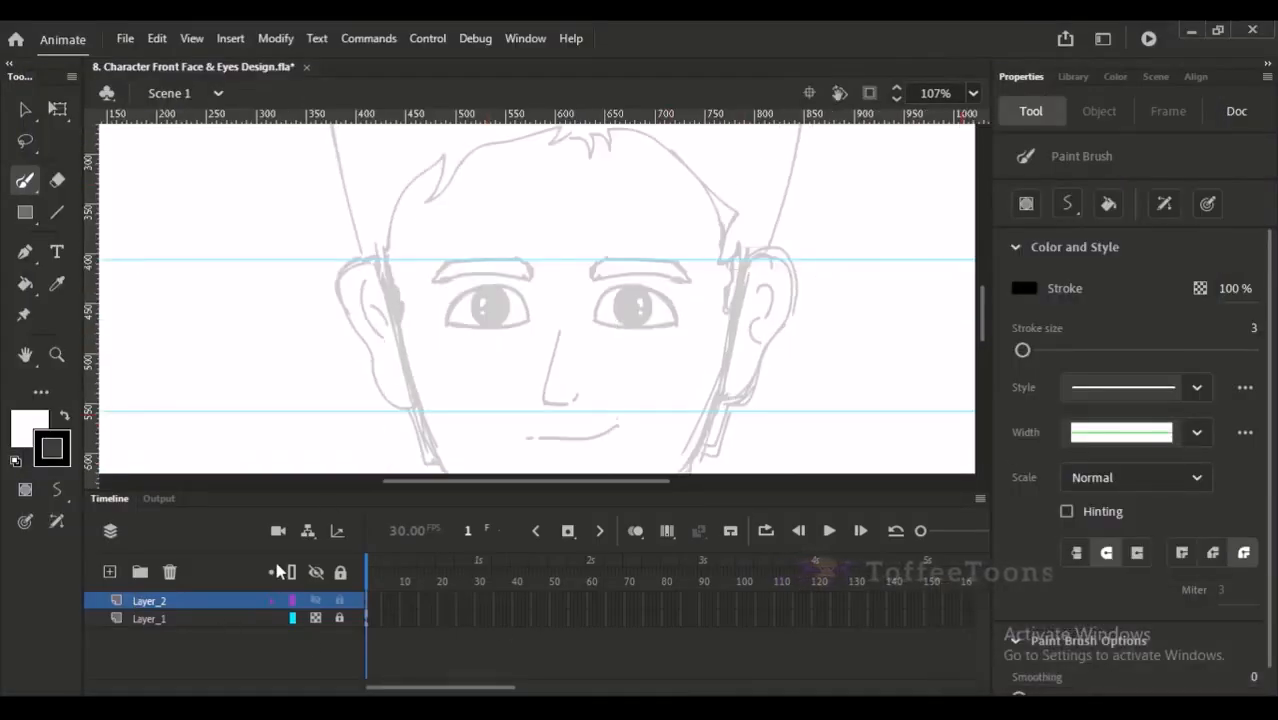
- Try tracing the hairline's curve at the left temple with short brush strokes
mouse_move(422, 257)
left_mouse_down()
mouse_move(408, 218)
mouse_move(400, 278)
mouse_move(371, 277)
mouse_move(445, 164)
mouse_move(413, 229)
left_mouse_up()
mouse_move(413, 270)
left_mouse_down()
mouse_move(382, 291)
mouse_move(342, 280)
mouse_move(398, 212)
left_mouse_up()
key("ctrl+z")
key("ctrl+z")
key("ctrl+z")
- Trace the hairline from the left temple over its spike and the central tufts to the corner above the right ear
mouse_move(380, 264)
left_mouse_down()
mouse_move(359, 301)
mouse_move(404, 243)
mouse_move(306, 323)
mouse_move(369, 240)
mouse_move(346, 295)
mouse_move(367, 266)
left_mouse_up()
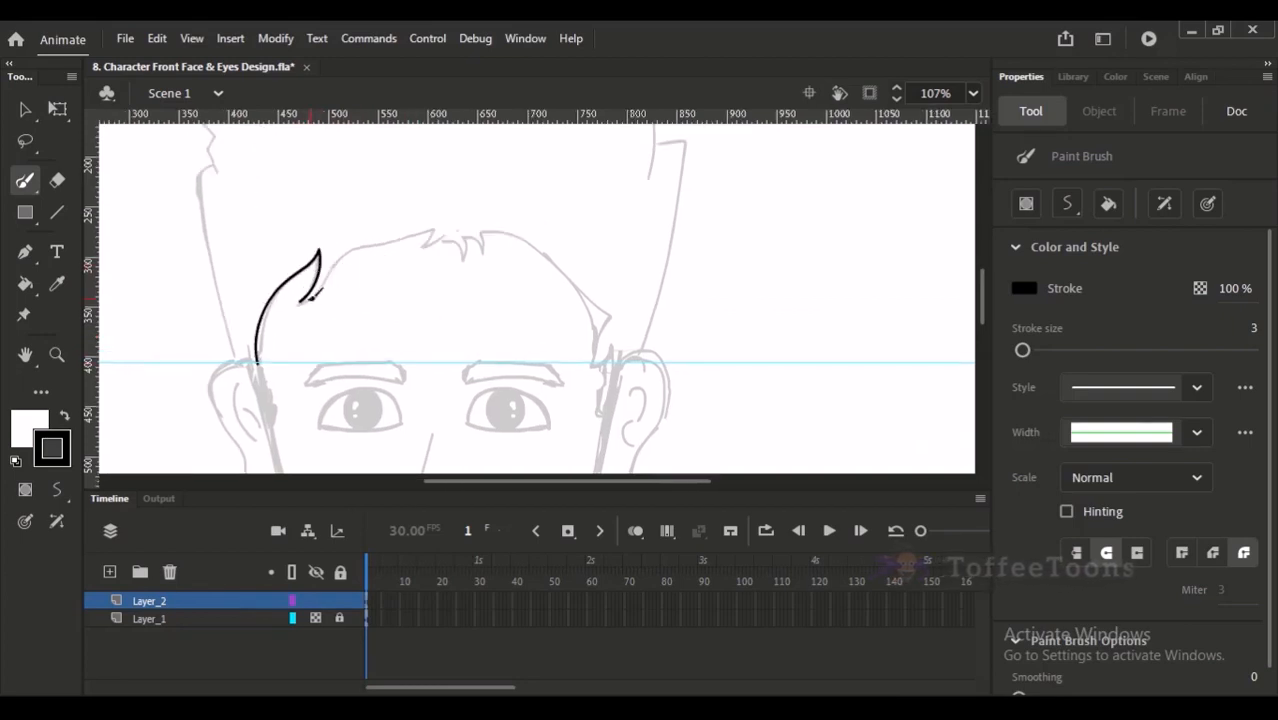
mouse_move(305, 297)
left_mouse_down()
mouse_move(437, 228)
mouse_move(431, 241)
mouse_move(483, 243)
mouse_move(431, 241)
mouse_move(446, 234)
mouse_move(467, 258)
mouse_move(469, 231)
mouse_move(488, 251)
mouse_move(487, 232)
mouse_move(519, 241)
mouse_move(604, 296)
left_mouse_up()
key("ctrl+z")
key("ctrl+z")
scroll(576, 243, "down", 2)
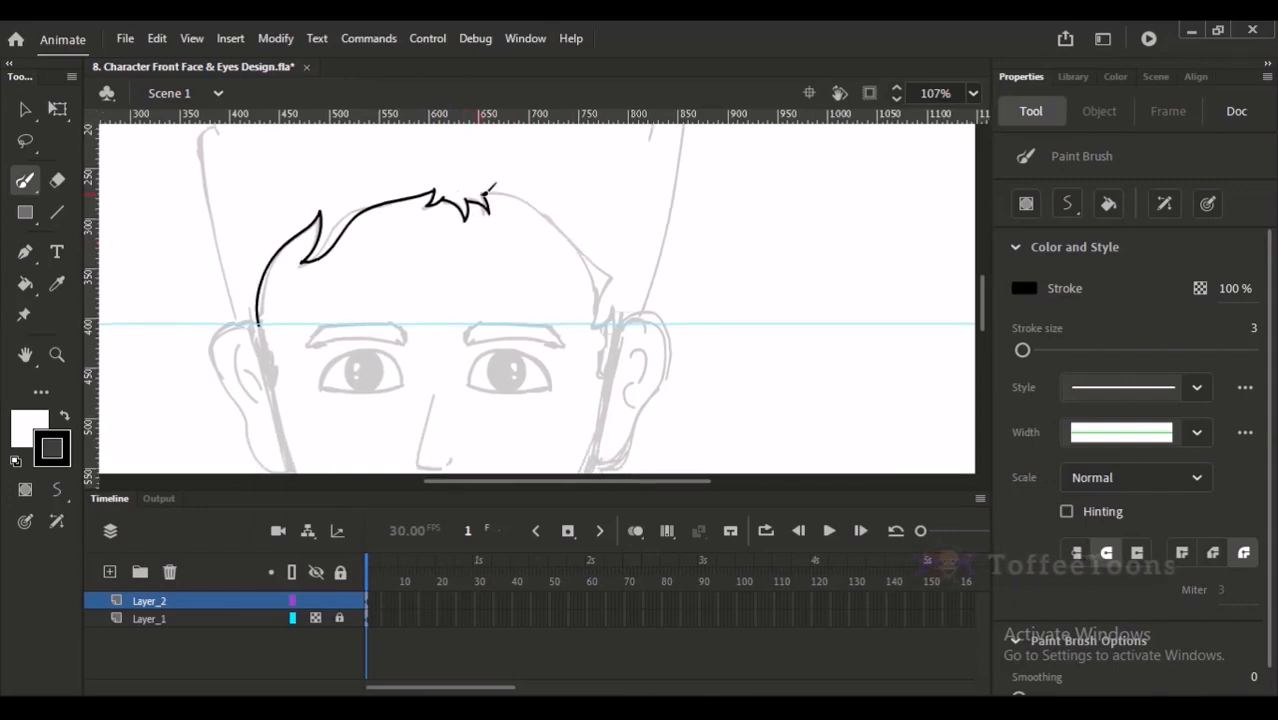
left_click_drag(536, 194, 588, 257)
mouse_move(484, 193)
left_mouse_down()
mouse_move(549, 202)
mouse_move(612, 290)
left_mouse_up()
- Draw the right sideburn's line from the hairline corner straight down beside the ear
scroll(612, 290, "down", 2)
mouse_move(598, 226)
left_mouse_down()
mouse_move(601, 288)
mouse_move(620, 316)
left_mouse_up()
key("ctrl+z")
left_click_drag(601, 240, 603, 349)
scroll(612, 345, "down", 2)
scroll(612, 345, "left", 2)
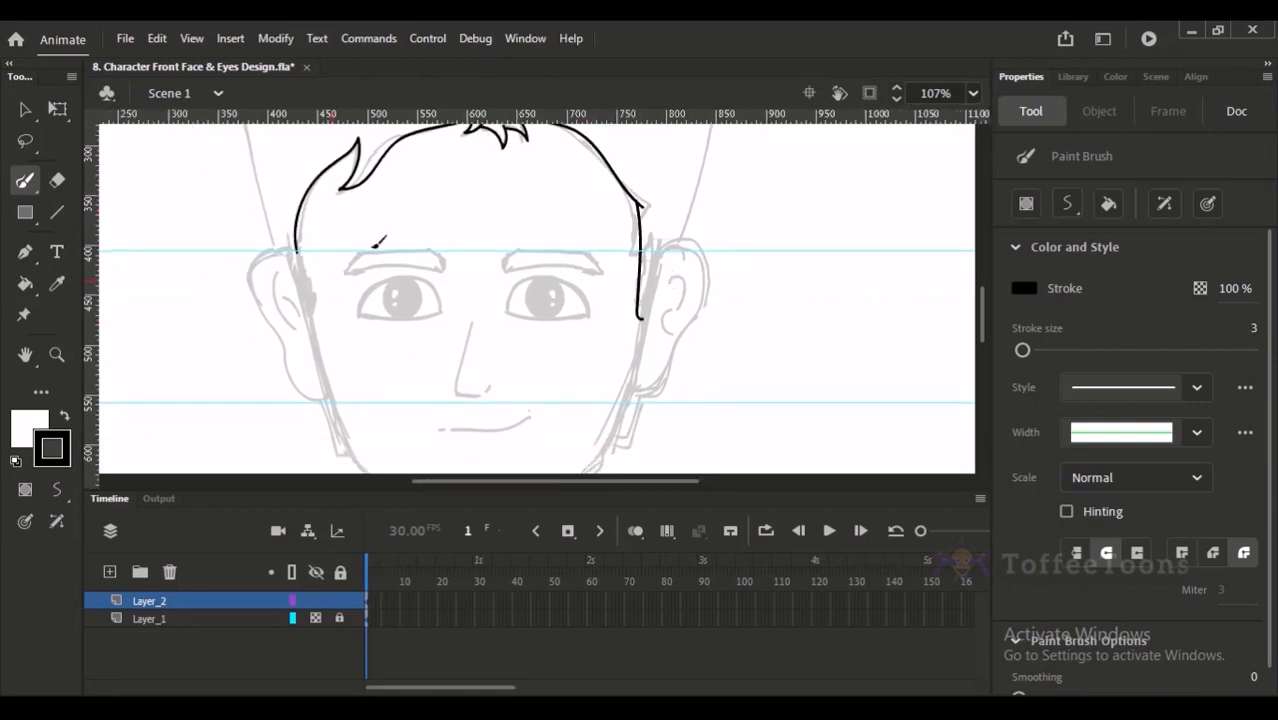
left_click_drag(647, 205, 646, 306)
key("ctrl+z")
left_click_drag(643, 206, 645, 255)
left_click_drag(645, 255, 644, 316)
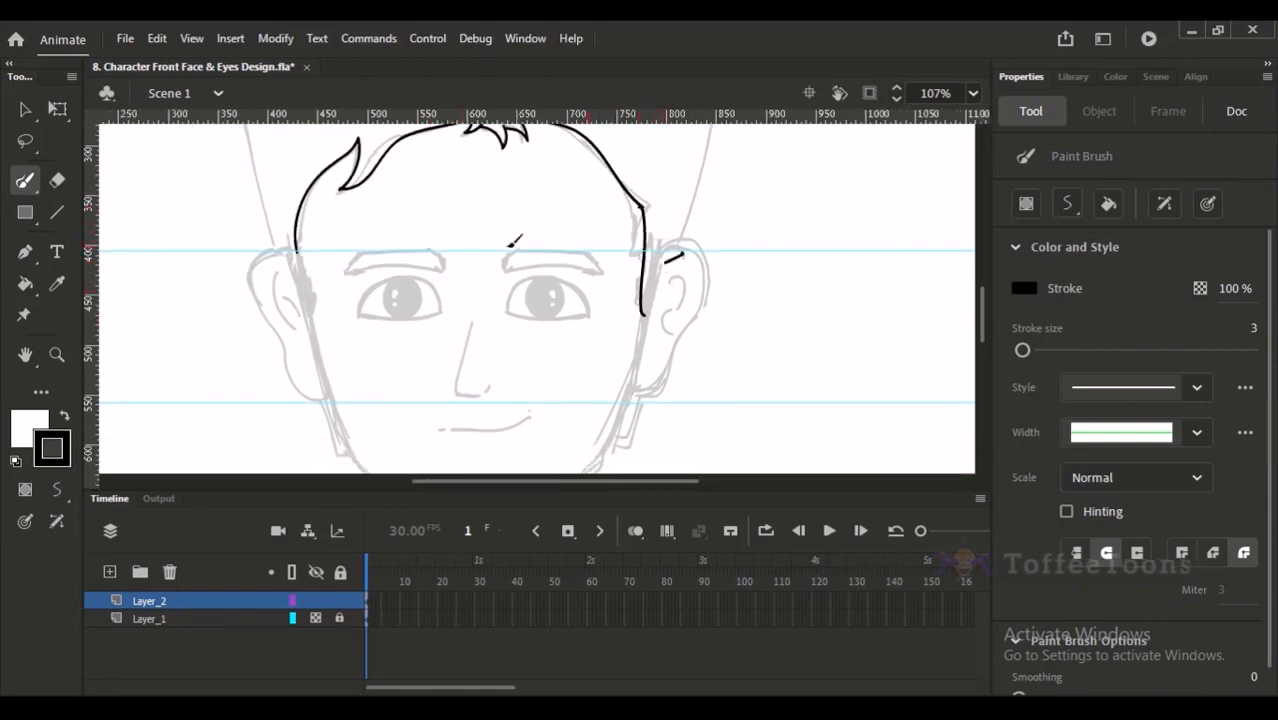
- Try drawing the left sideburn's line freehand from the end of the hairline down beside the ear
left_click_drag(296, 240, 310, 314)
key("ctrl+z")
left_click_drag(297, 246, 309, 314)
key("ctrl+z")
left_click_drag(297, 250, 310, 314)
key("ctrl+z")
left_click_drag(297, 250, 310, 314)
key("ctrl+minus")
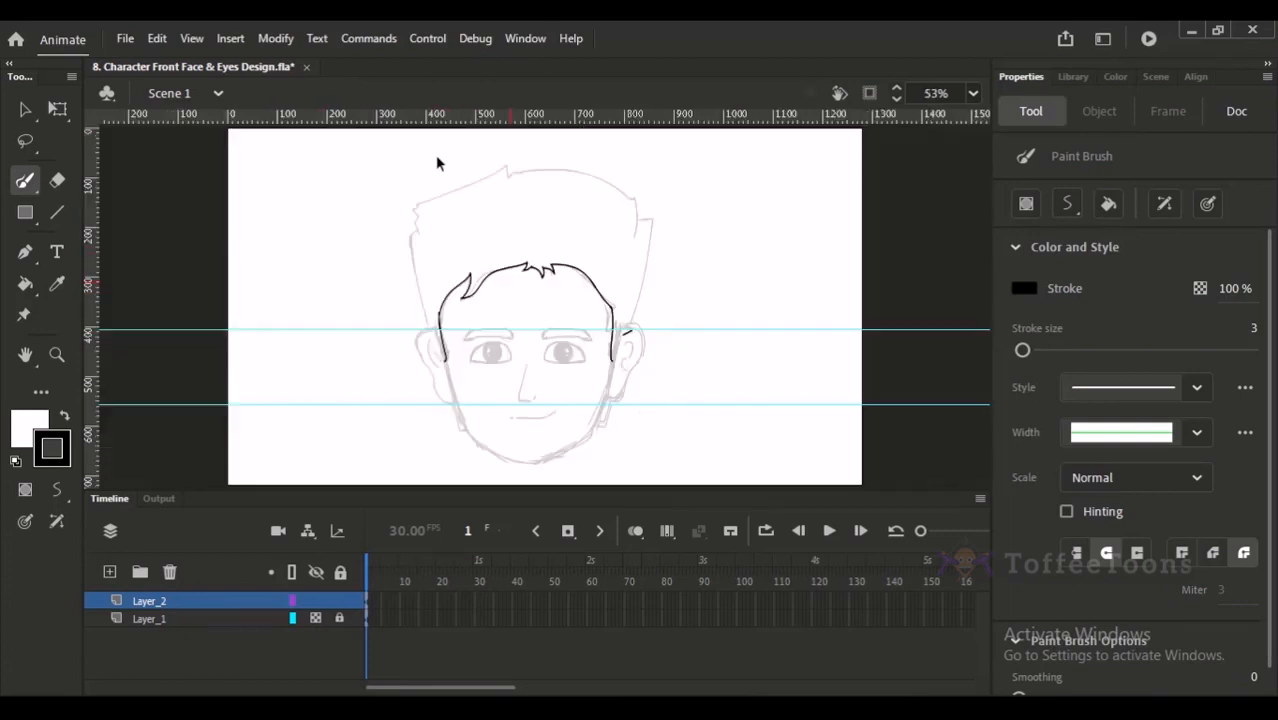
key("ctrl+equal")
key("ctrl+z")
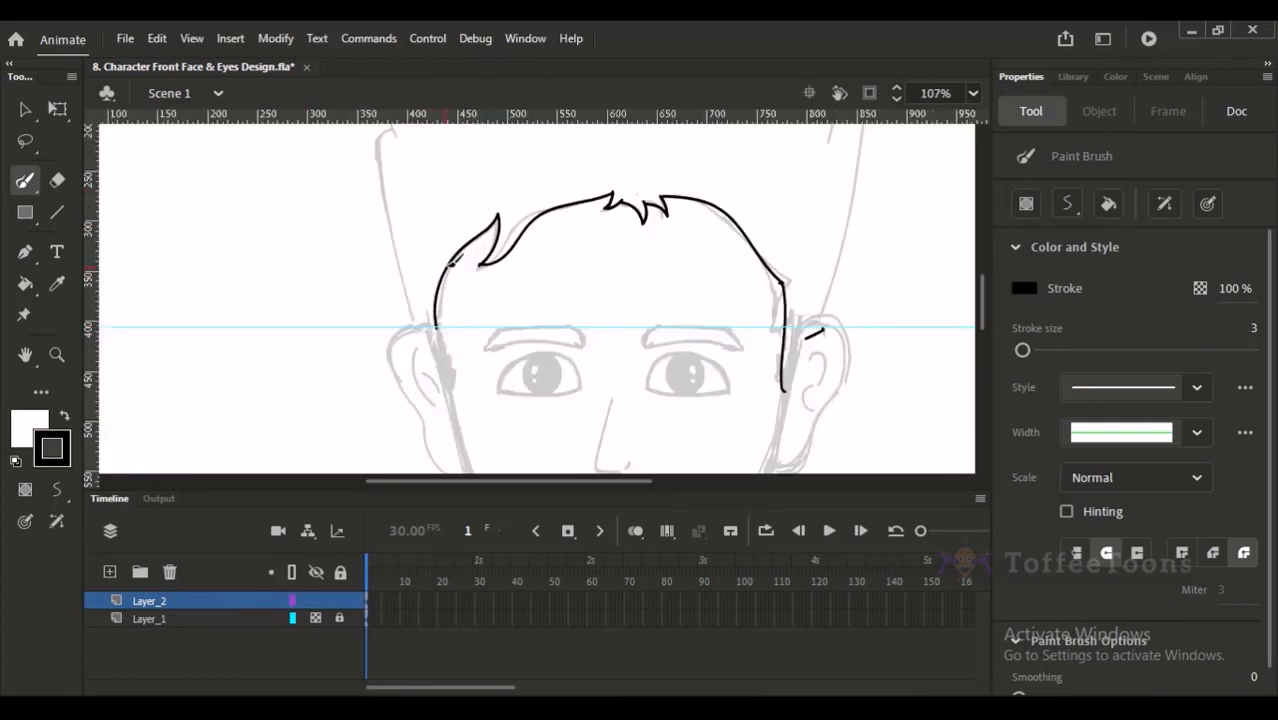
left_click_drag(442, 316, 453, 391)
key("ctrl+z")
- Delete the stray stroke inside the right ear and place a copy of the whole right sideburn line near the left temple
key("v")
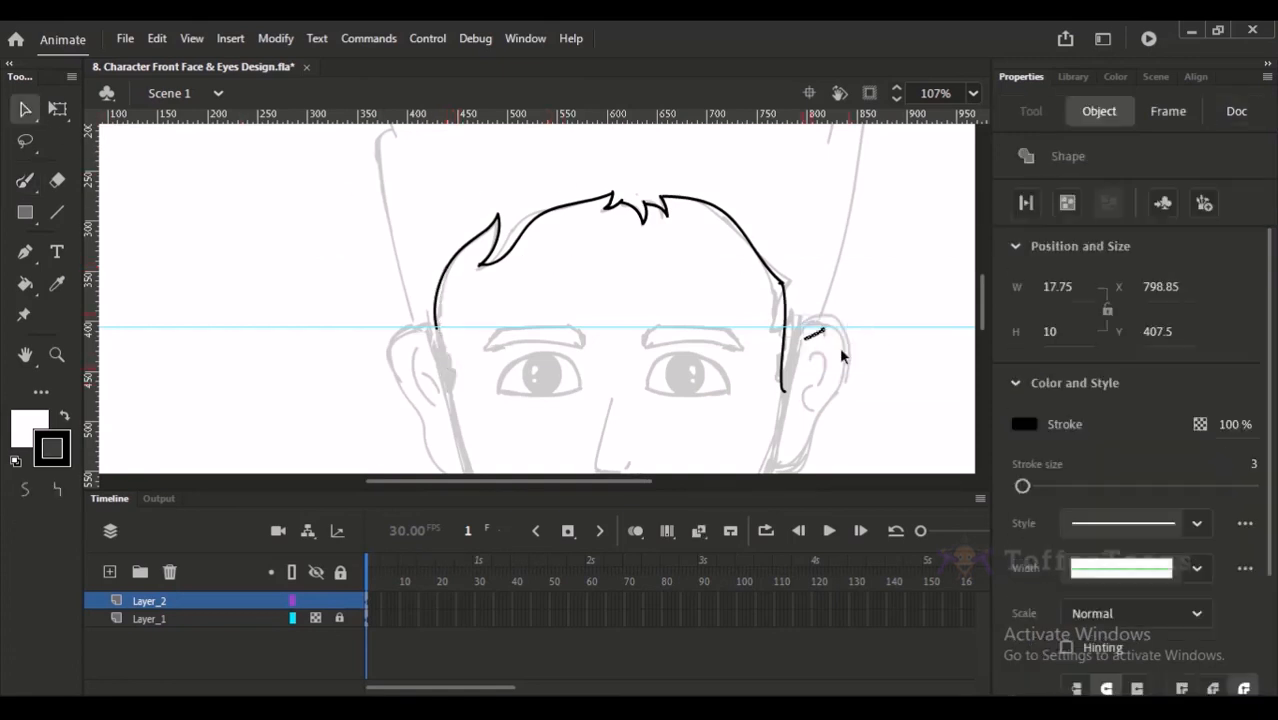
left_click(790, 306)
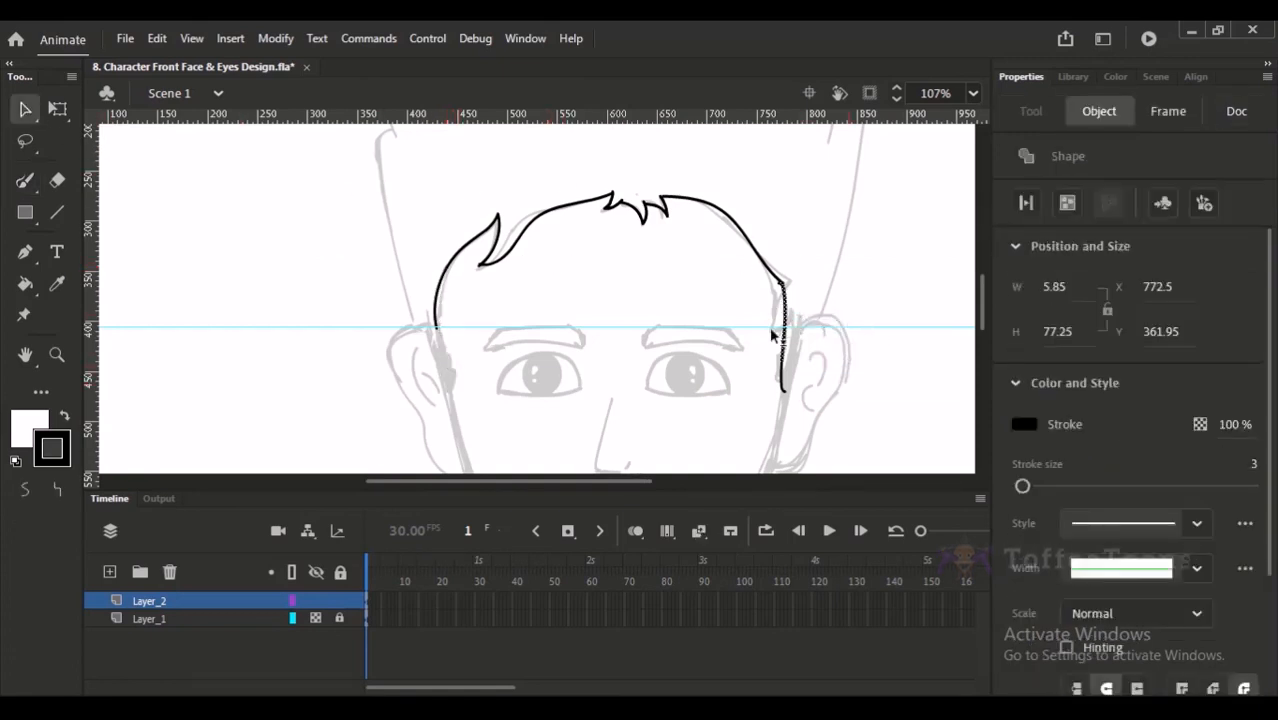
left_click_drag(785, 307, 630, 308)
key("ctrl+z")
left_click(782, 369)
double_click(781, 372)
left_click_drag(800, 316, 502, 318)
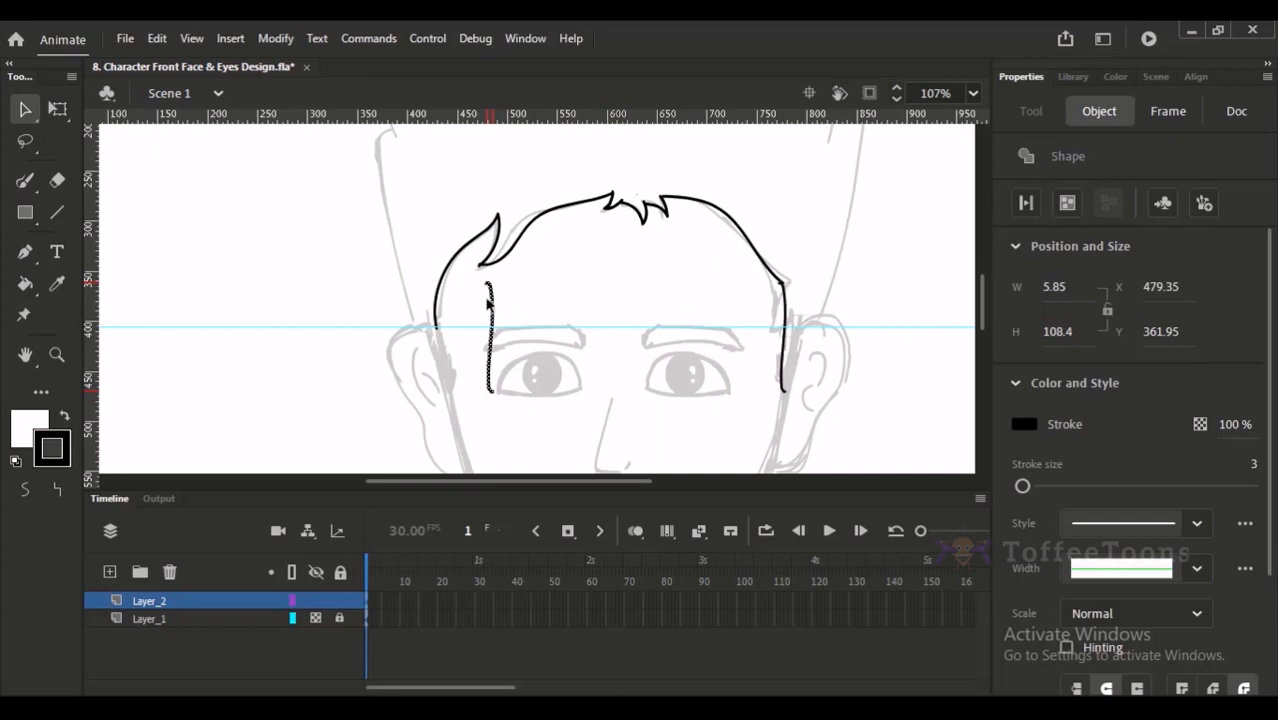
- Nudge the copied sideburn line left until it meets the hairline's end at the left temple
key("shift+Left")
key("shift+Left")
key("shift+Left")
key("shift+Left")
key("shift+Left")
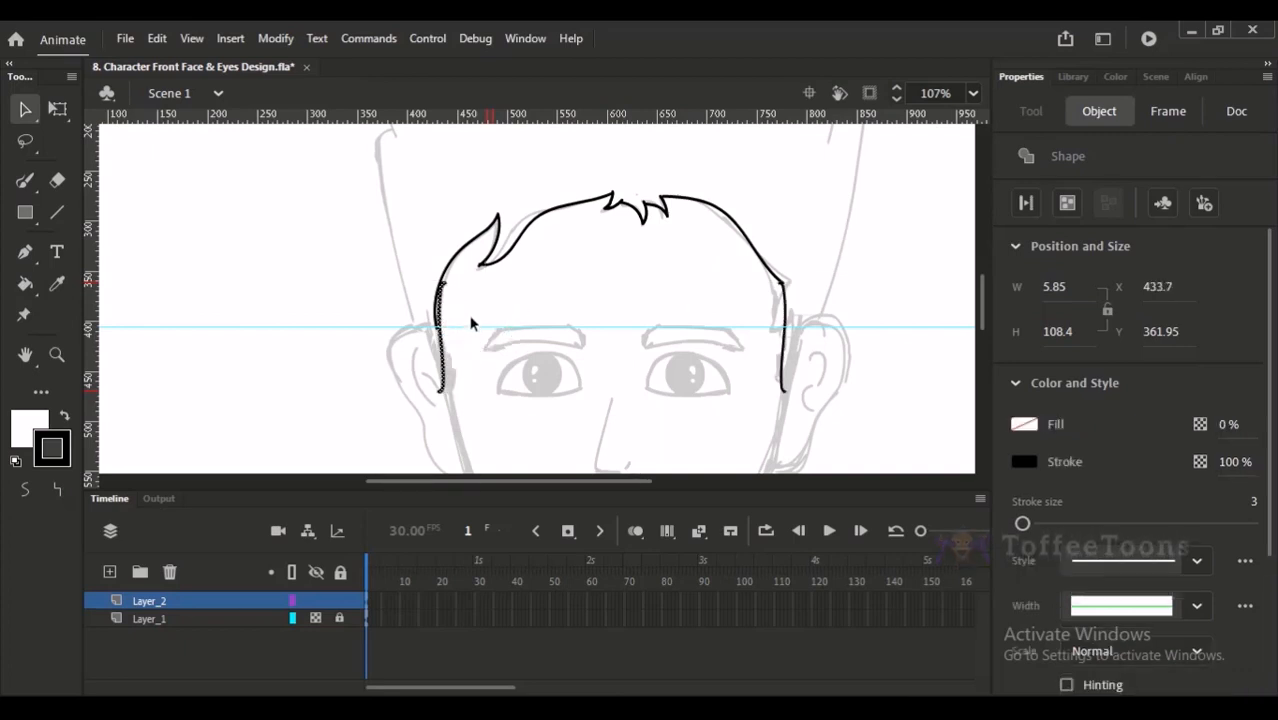
- Shift the copied left sideburn line slightly right and remove the overlapping hairline end so the two form one continuous line
key("Right")
key("Right")
key("Right")
key("Right")
left_click(484, 340)
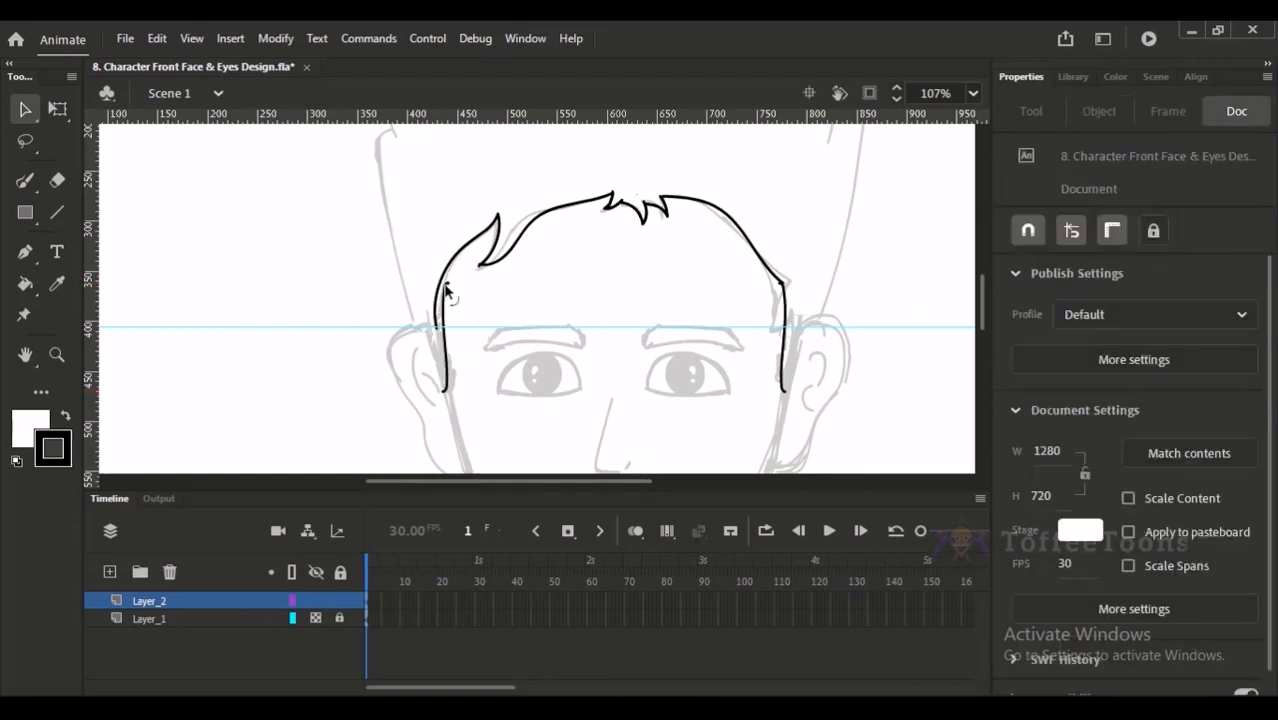
left_click(440, 300)
left_click(447, 330)
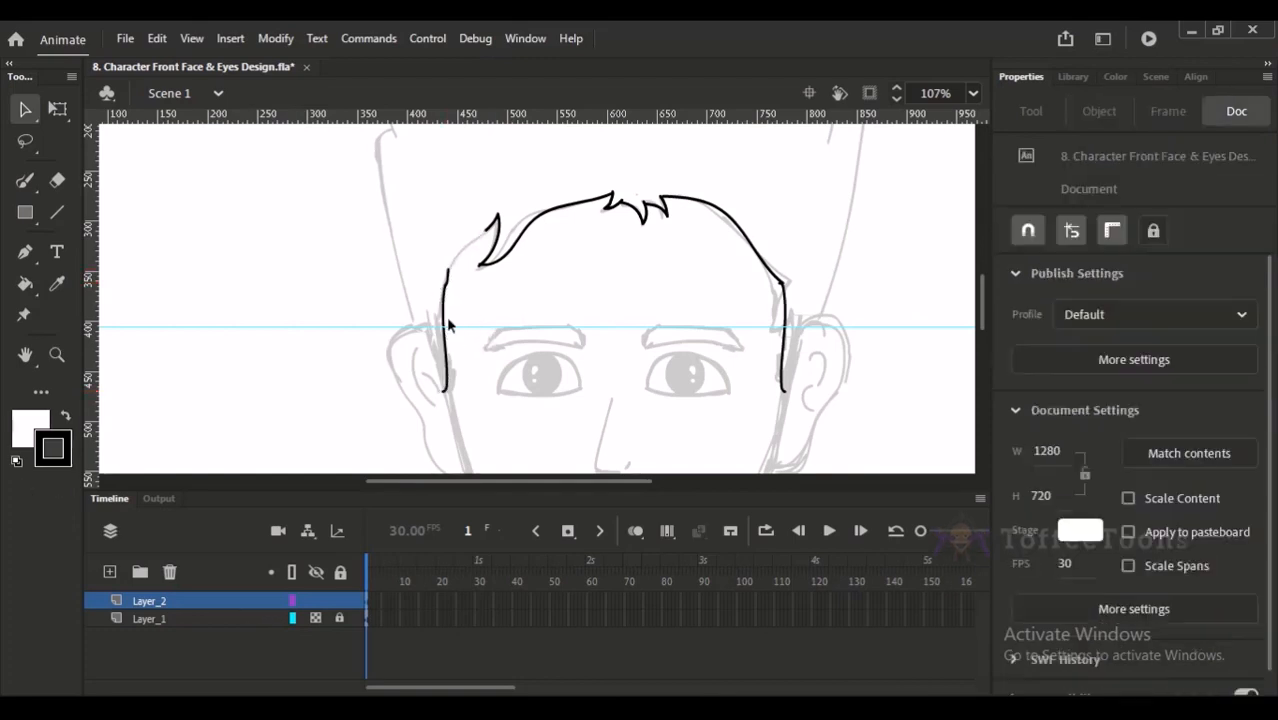
left_click(447, 270)
left_click(450, 286)
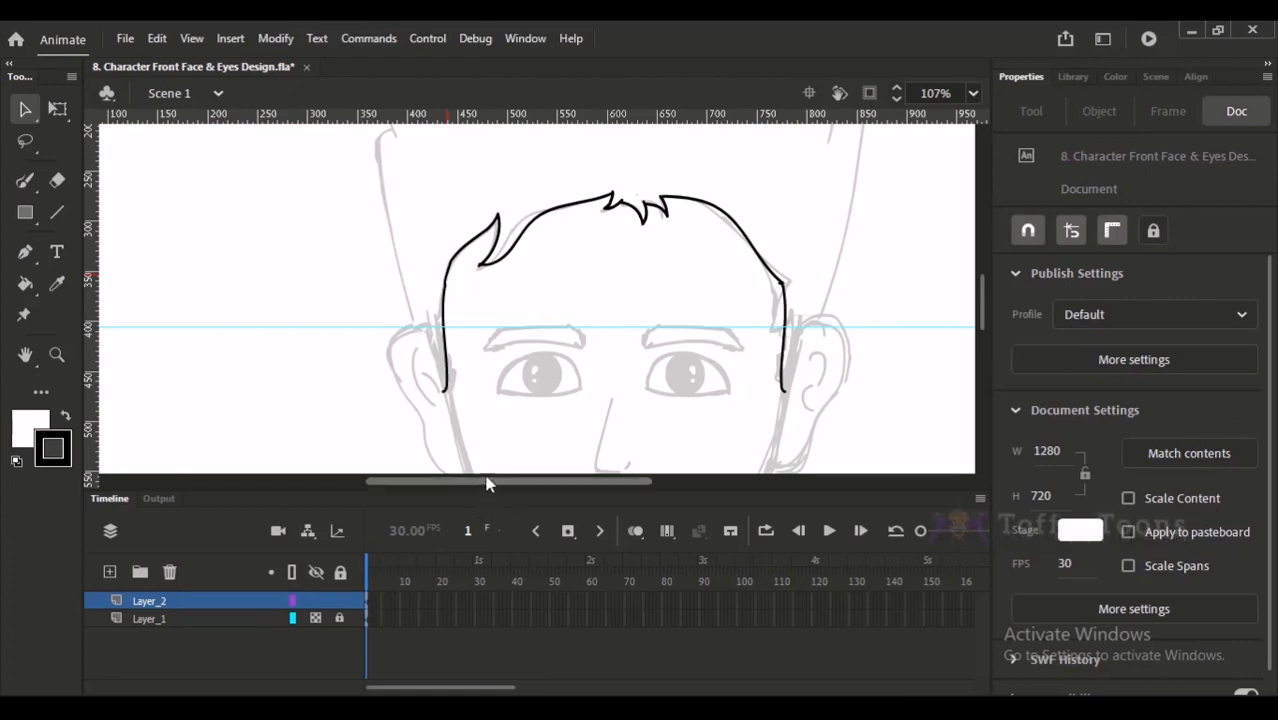
- Trace the left outer side of the hair with the Paint Brush from above the ear up toward the side tuft
mouse_move(550, 295)
left_mouse_down()
mouse_move(520, 338)
mouse_move(448, 317)
mouse_move(442, 375)
left_mouse_up()
left_click(26, 181)
mouse_move(451, 282)
left_mouse_down()
mouse_move(362, 314)
mouse_move(385, 257)
mouse_move(385, 194)
mouse_move(388, 406)
left_mouse_up()
left_click_drag(356, 461, 333, 300)
key("ctrl+z")
mouse_move(356, 461)
left_mouse_down()
mouse_move(325, 356)
mouse_move(336, 274)
left_mouse_up()
- Trace the small peak, the top curve of the hair and its right outer side down to the right ear
mouse_move(372, 204)
left_mouse_down()
mouse_move(358, 242)
mouse_move(428, 177)
mouse_move(522, 143)
mouse_move(408, 220)
mouse_move(366, 218)
left_mouse_up()
key("ctrl+z")
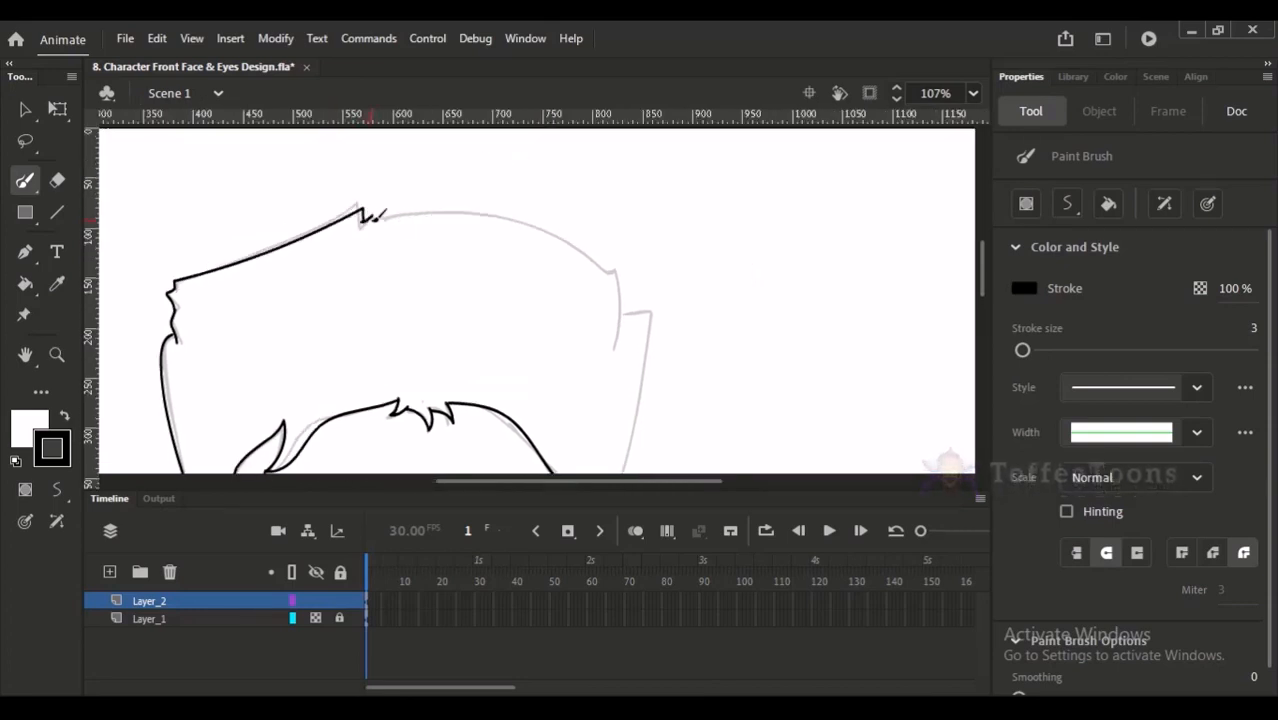
mouse_move(432, 205)
left_mouse_down()
mouse_move(581, 240)
mouse_move(599, 262)
mouse_move(636, 207)
mouse_move(632, 284)
mouse_move(687, 182)
mouse_move(692, 194)
mouse_move(680, 150)
mouse_move(684, 226)
mouse_move(645, 380)
left_mouse_up()
key("ctrl+z")
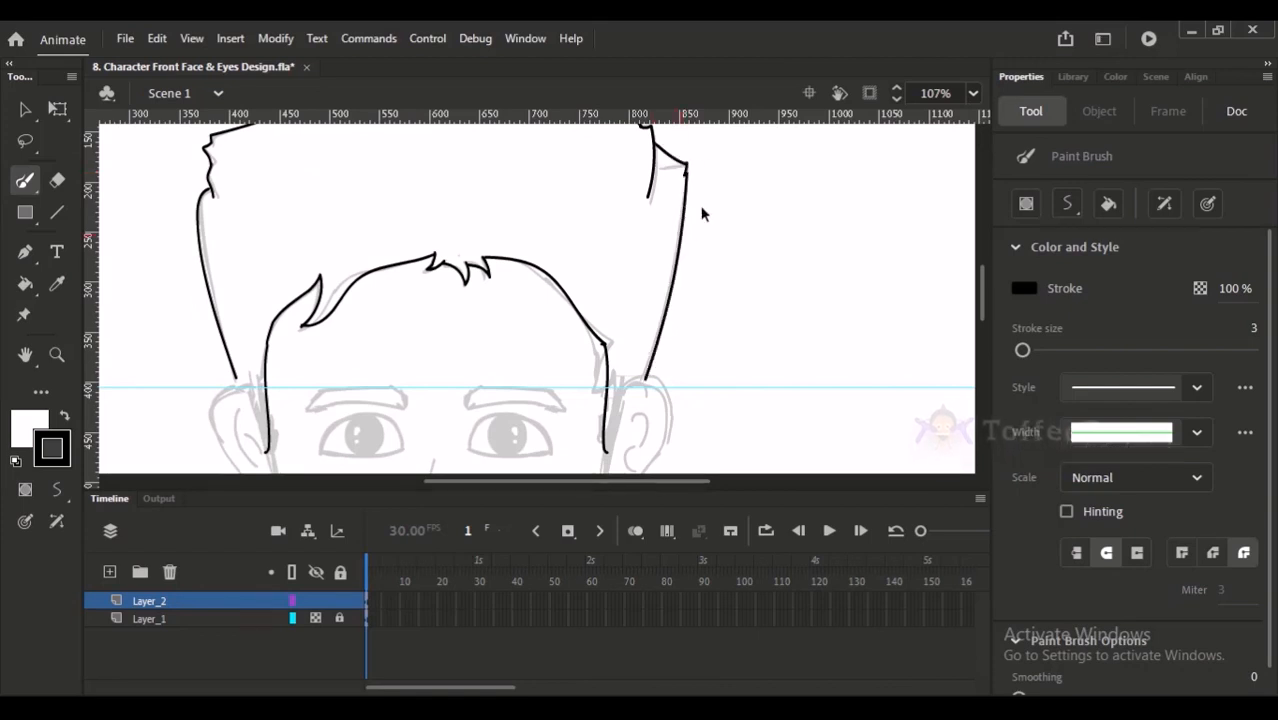
- Erase the loose line end hanging inside the hair below the upper right corner tuft
key("ctrl+minus")
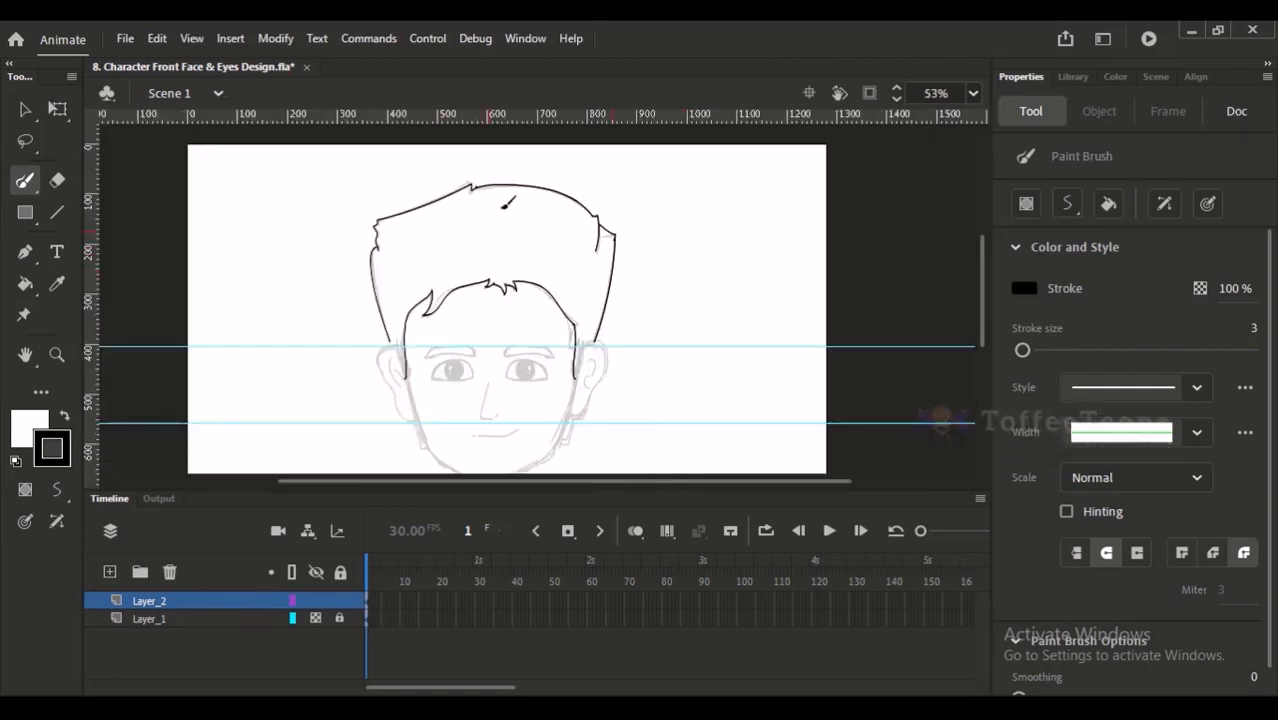
scroll(619, 231, "up", 3)
key("e")
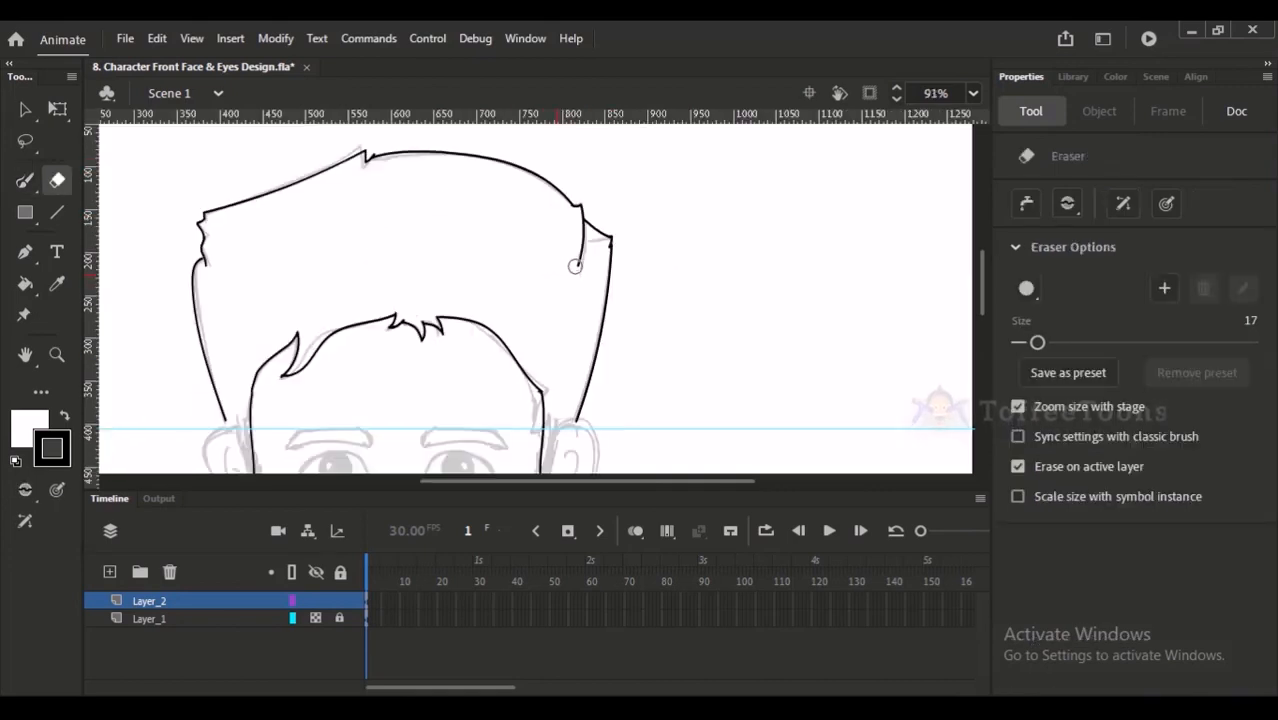
left_click_drag(579, 246, 579, 240)
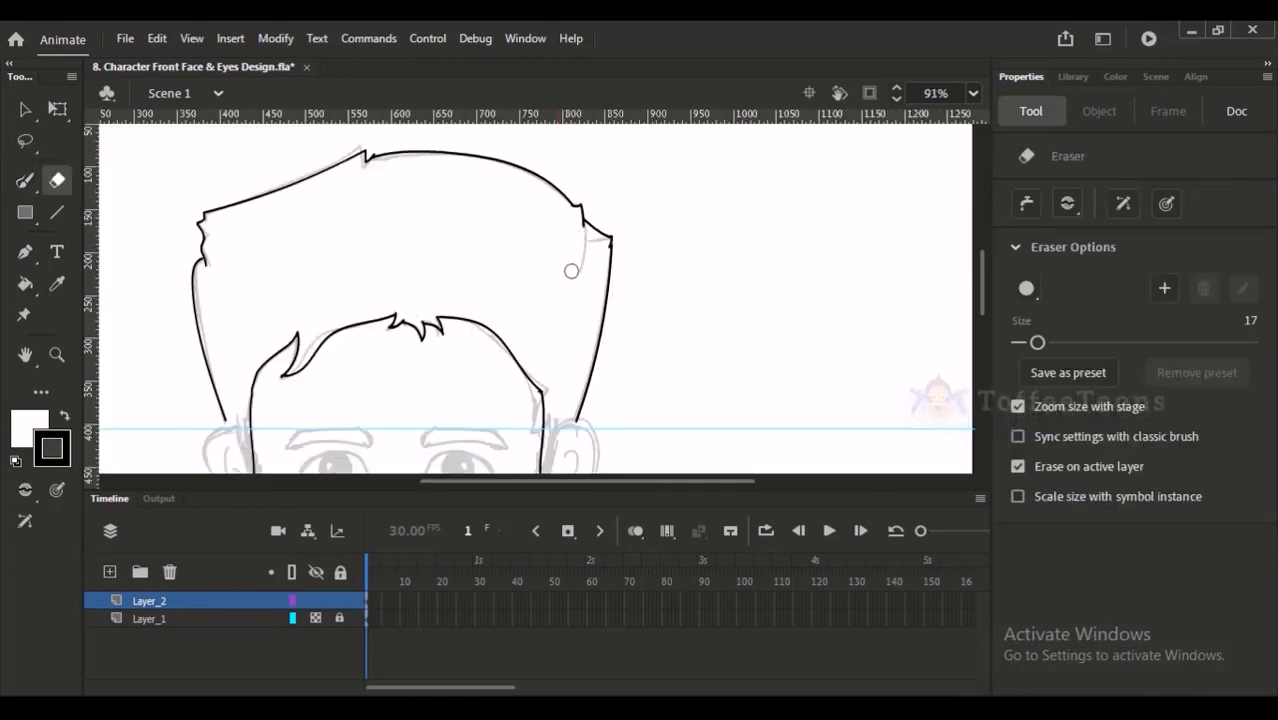
- Trace the left side of the face with the Paint Brush from the sideburn's end along the jaw to the chin
key("b")
key("y")
key("space")
left_click_drag(514, 419, 556, 233)
left_click_drag(311, 350, 323, 328)
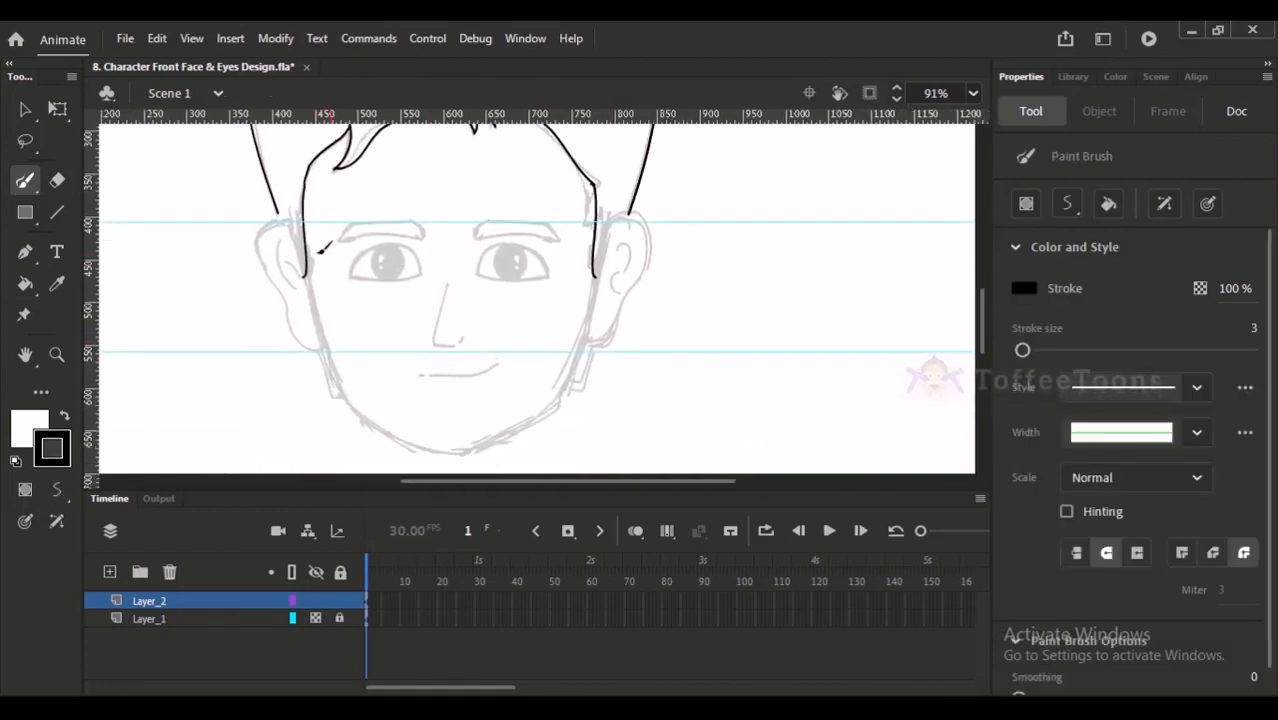
mouse_move(298, 243)
left_mouse_down()
mouse_move(346, 390)
mouse_move(386, 423)
mouse_move(477, 445)
left_mouse_up()
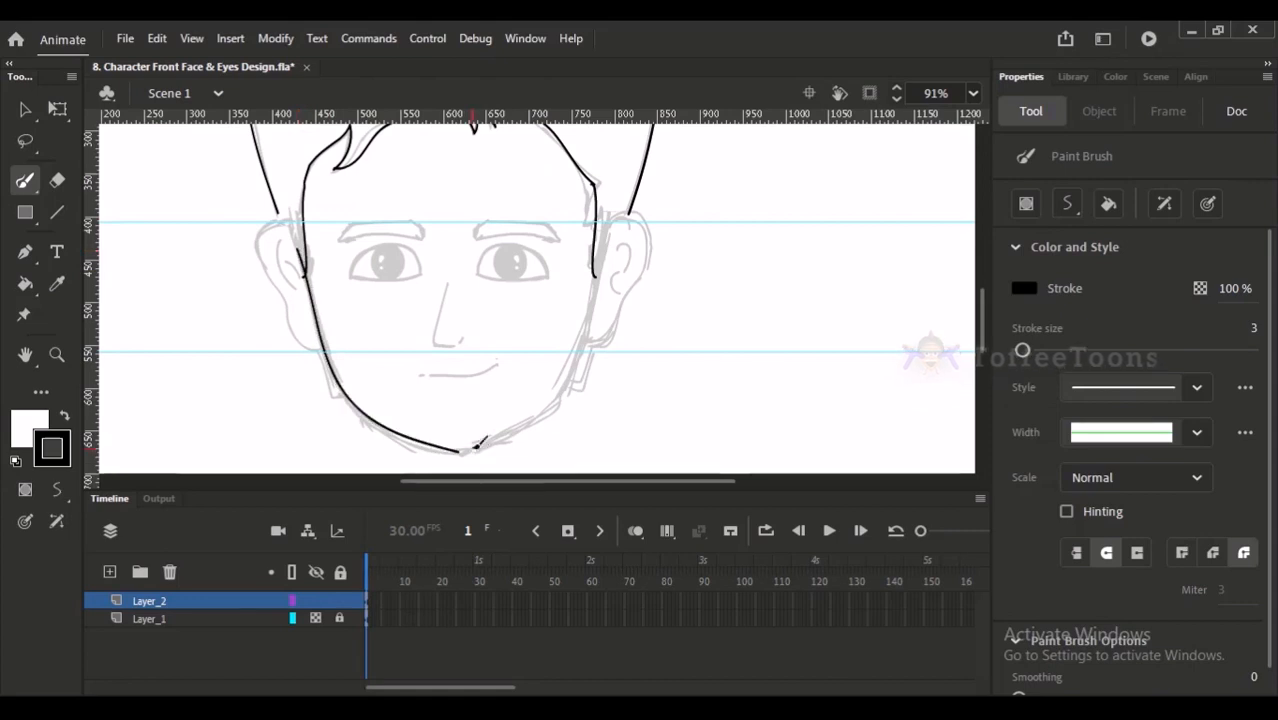
- Adjust the left jawline's lower curve and move its end to just left of the chin's centre
key("v")
left_click_drag(283, 228, 530, 466)
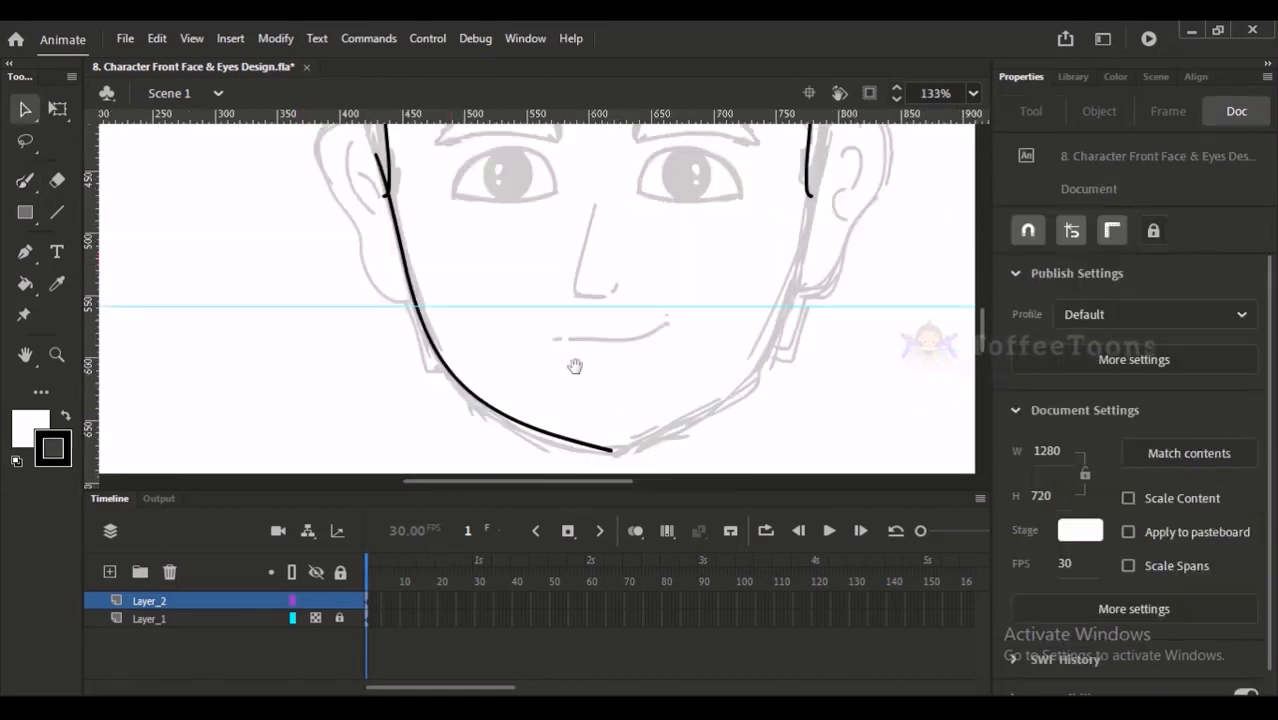
left_click_drag(573, 371, 577, 349)
left_click(553, 410)
left_click(542, 427)
mouse_move(545, 418)
left_mouse_down()
mouse_move(551, 432)
mouse_move(545, 417)
mouse_move(592, 433)
left_mouse_up()
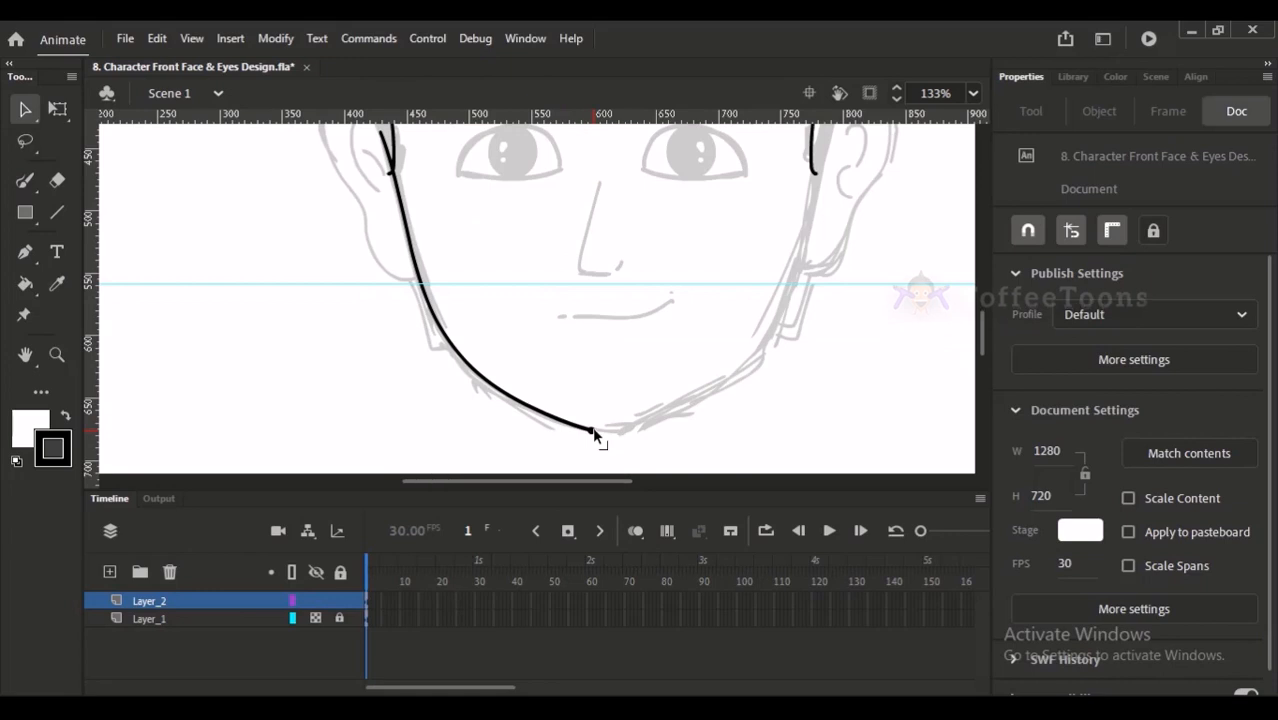
- Draw a sample curved stroke in the empty area left of the face and undo the filled bulge on it
left_click(25, 182)
mouse_move(25, 182)
left_mouse_down()
mouse_move(86, 200)
mouse_move(130, 180)
left_mouse_up()
key("x")
mouse_move(195, 230)
left_mouse_down()
mouse_move(205, 288)
mouse_move(242, 347)
mouse_move(209, 333)
left_mouse_up()
left_click(33, 120)
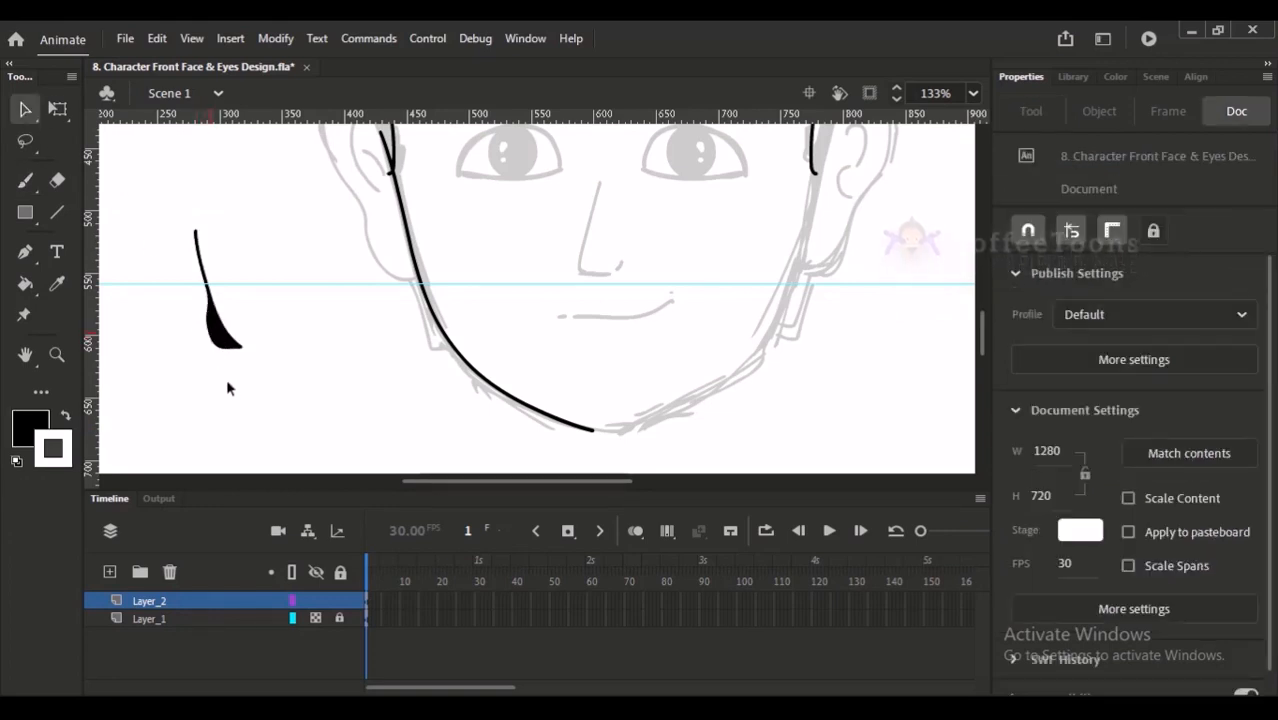
key("ctrl+z")
left_click(545, 420)
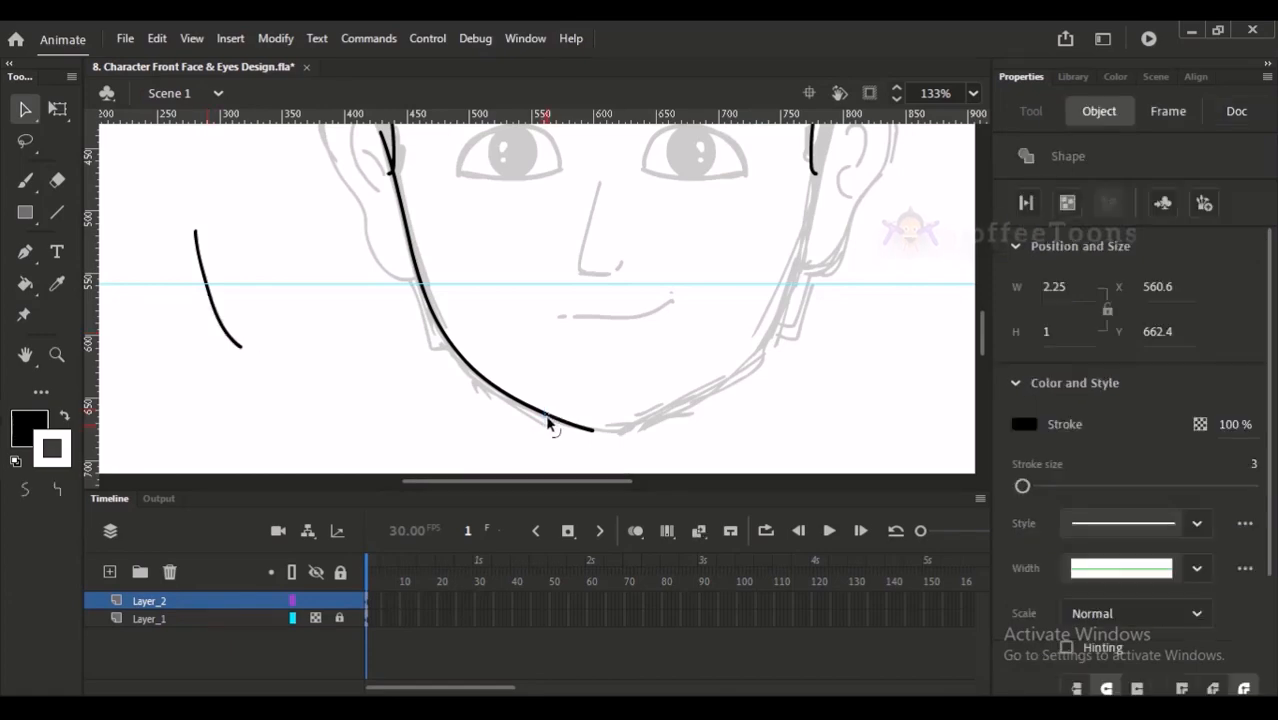
left_click(516, 462)
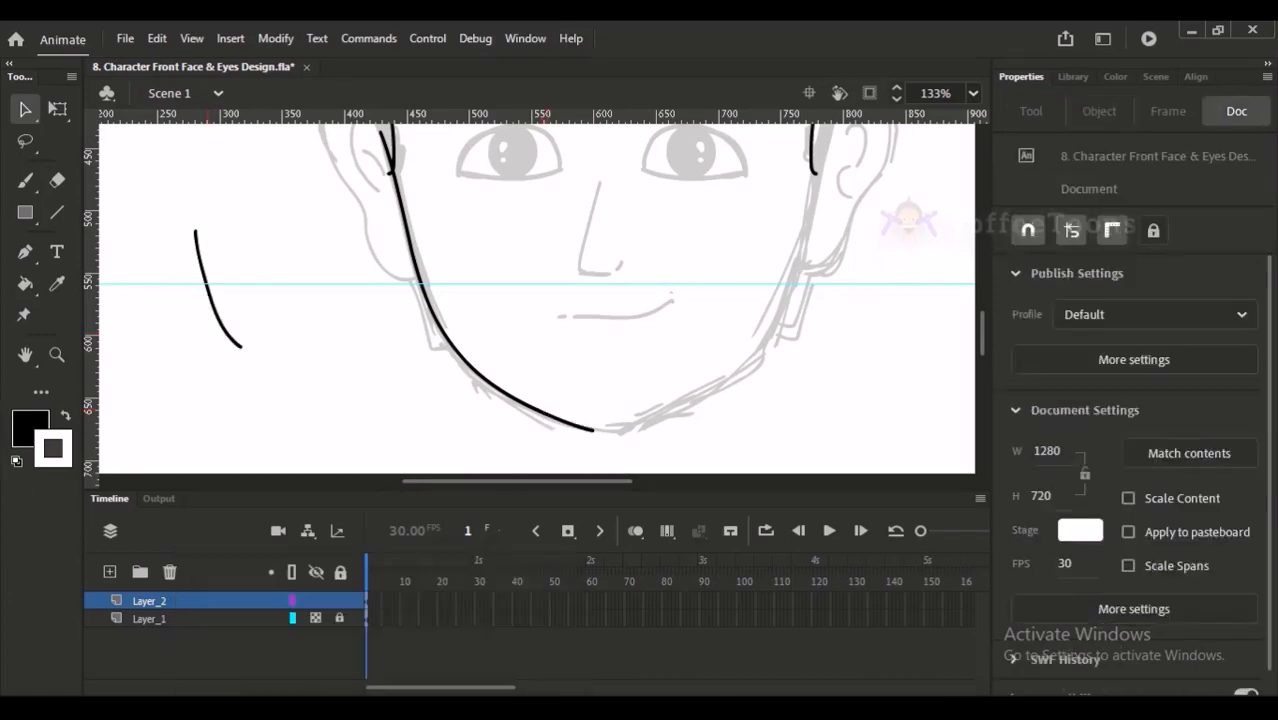
- Switch to the Google Meet call, admit the waiting participant and return to Animate
left_click(356, 652)
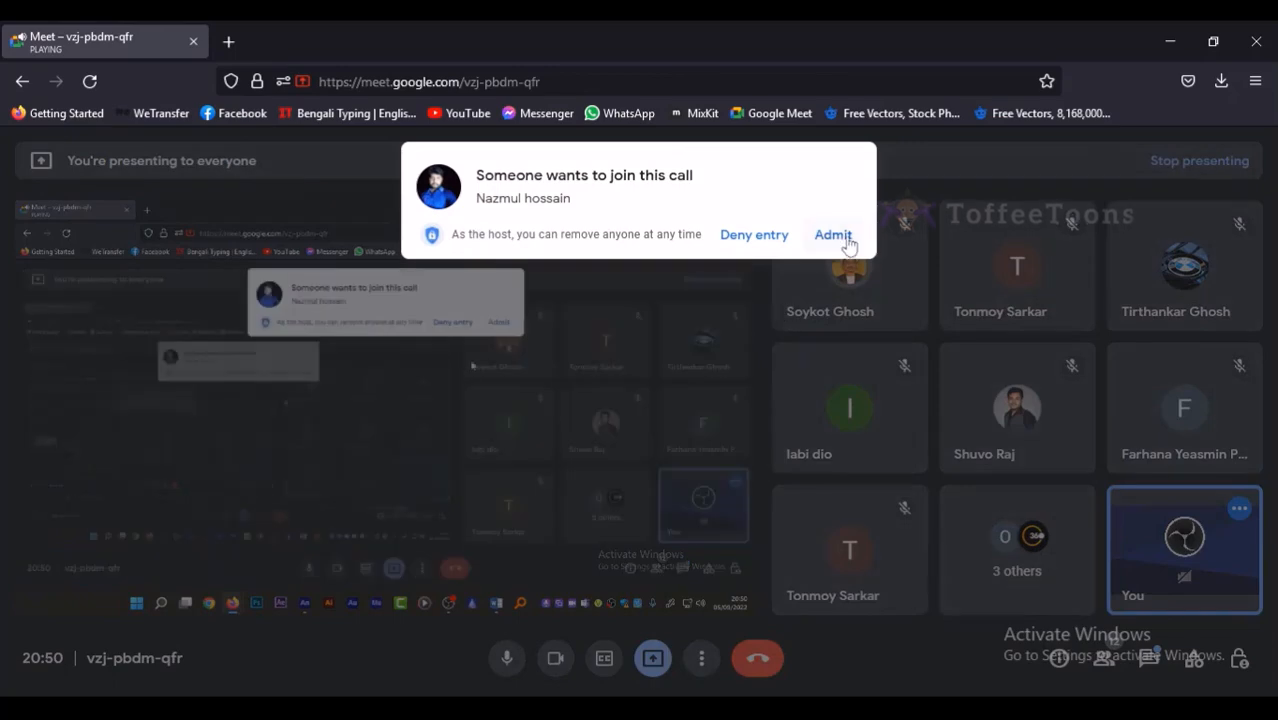
left_click(830, 233)
left_click(1170, 41)
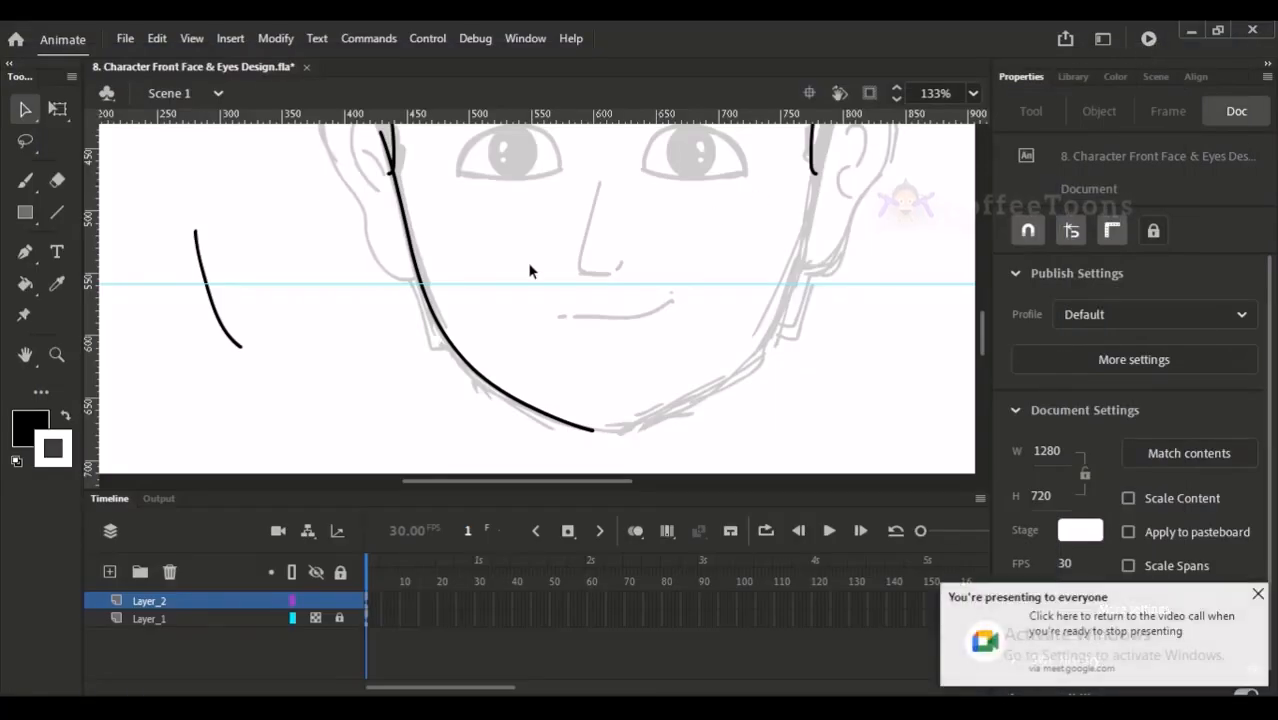
- Delete the sample stroke in the empty area left of the face
left_click_drag(389, 259, 411, 307)
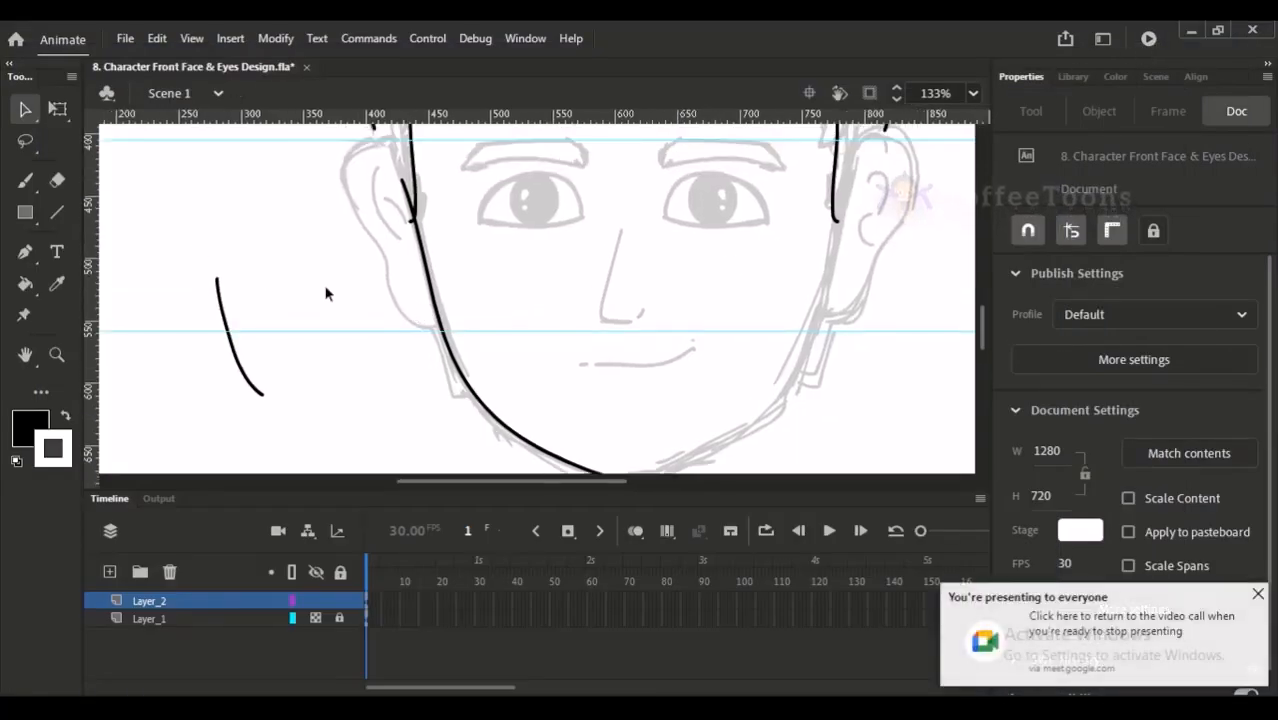
left_click_drag(183, 256, 330, 458)
key("Delete")
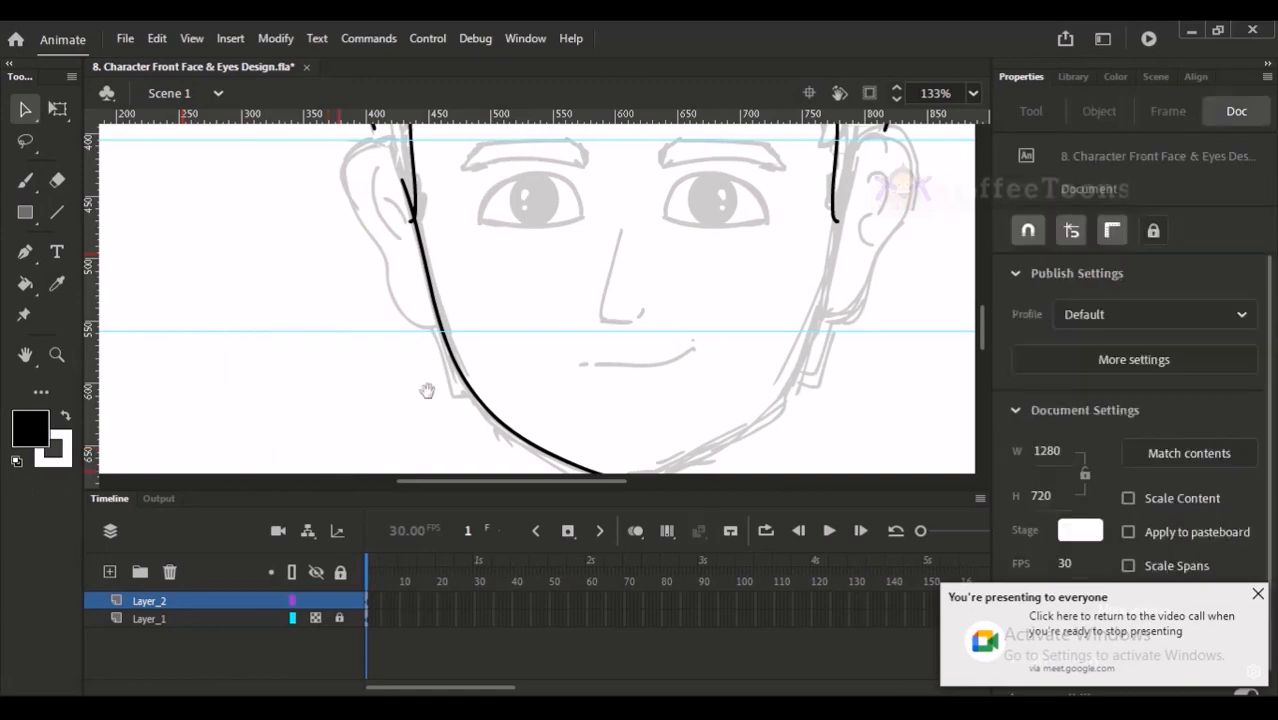
- Select the left jawline from the sideburn down to the chin and place a copy of it over the middle of the face
left_click_drag(411, 372, 355, 402)
left_click_drag(469, 322, 471, 264)
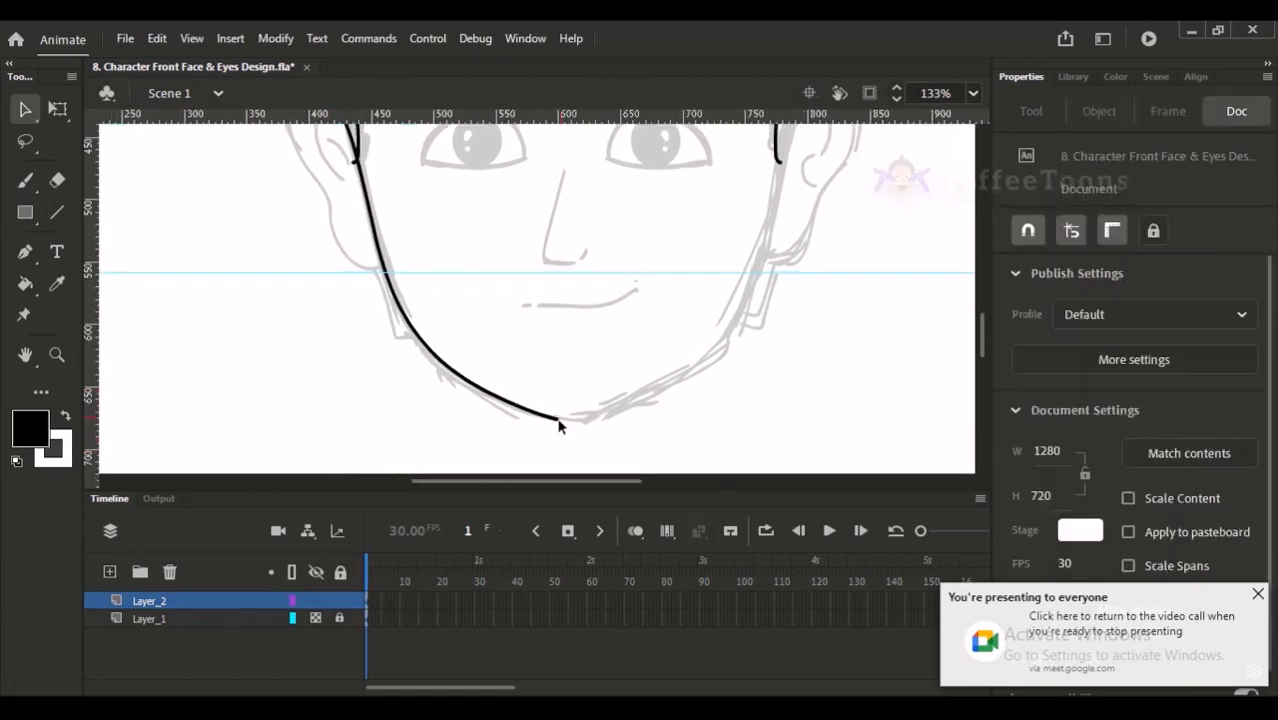
left_click_drag(454, 336, 446, 408)
left_click(414, 413)
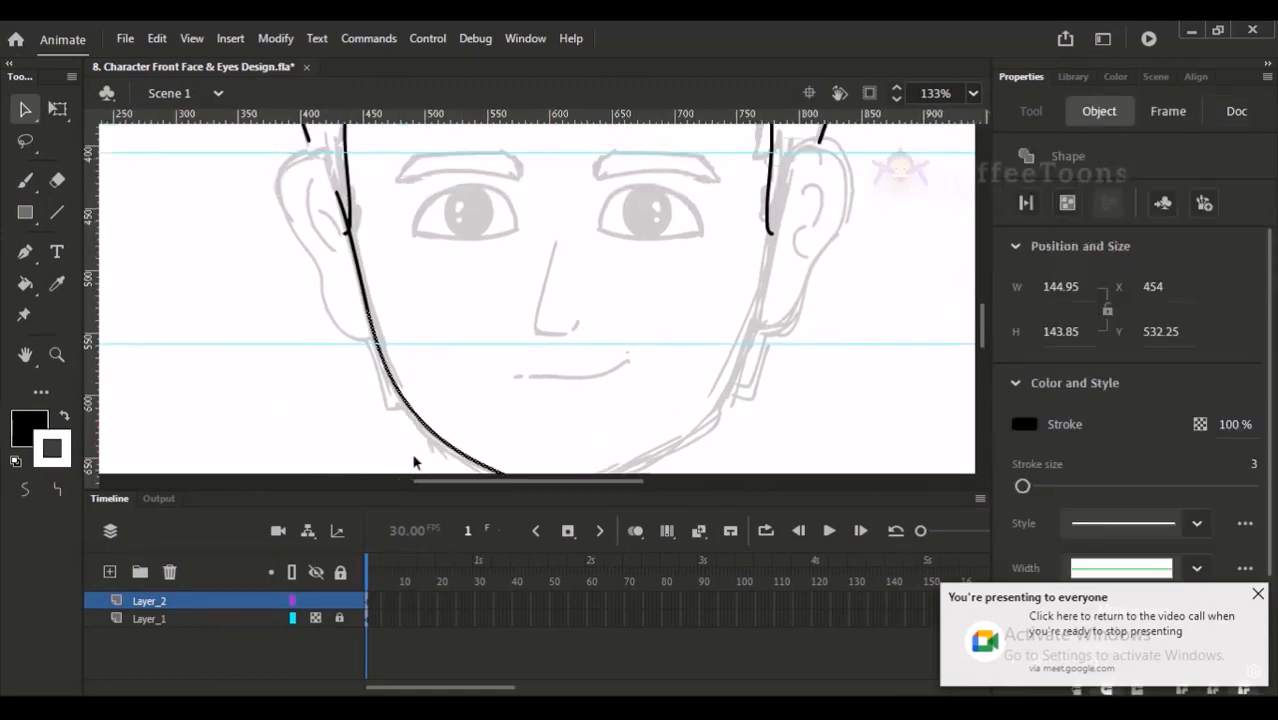
key("ctrl+minus")
left_click(494, 146)
scroll(591, 357, "up", 3)
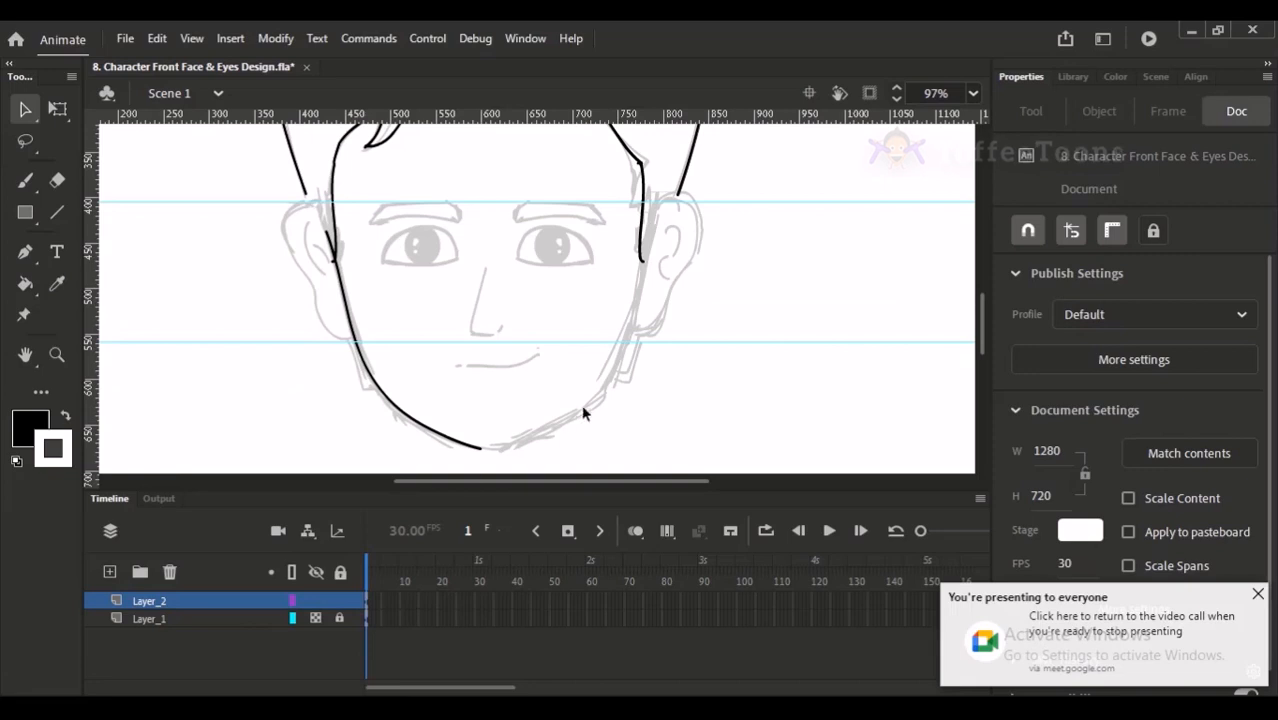
left_click(352, 338)
left_click(348, 310, "shift")
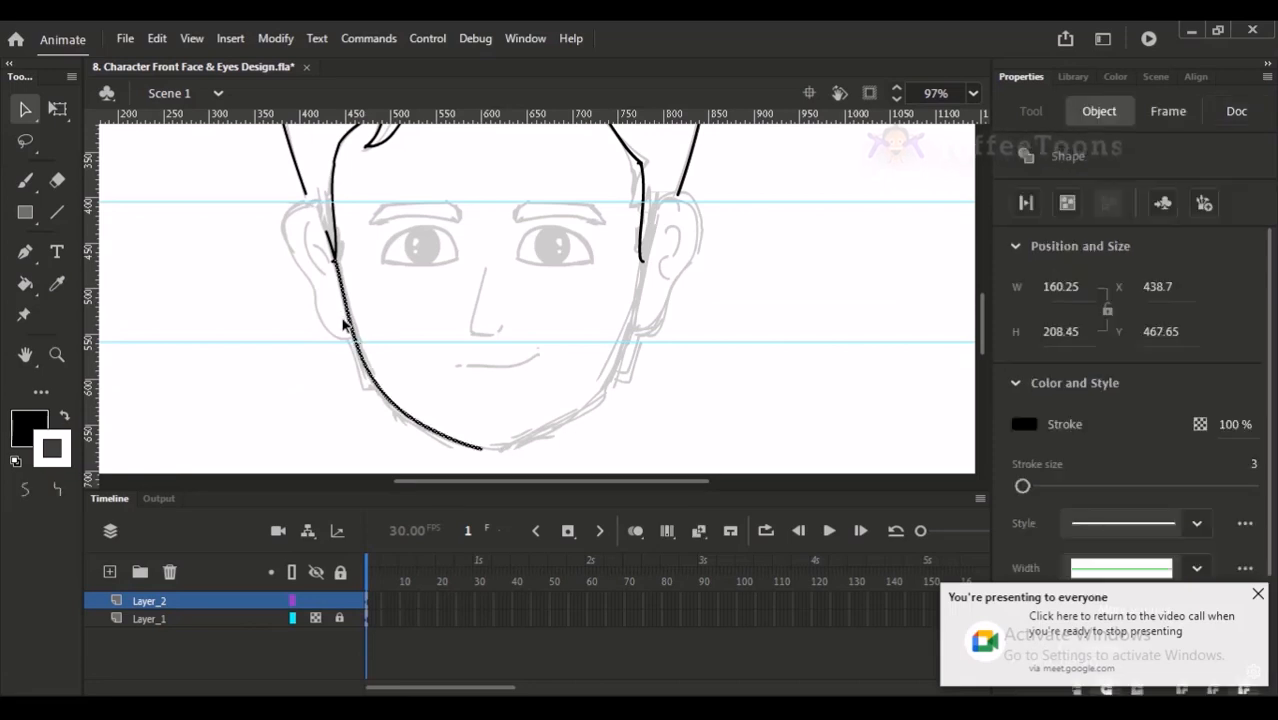
left_click_drag(357, 325, 489, 318)
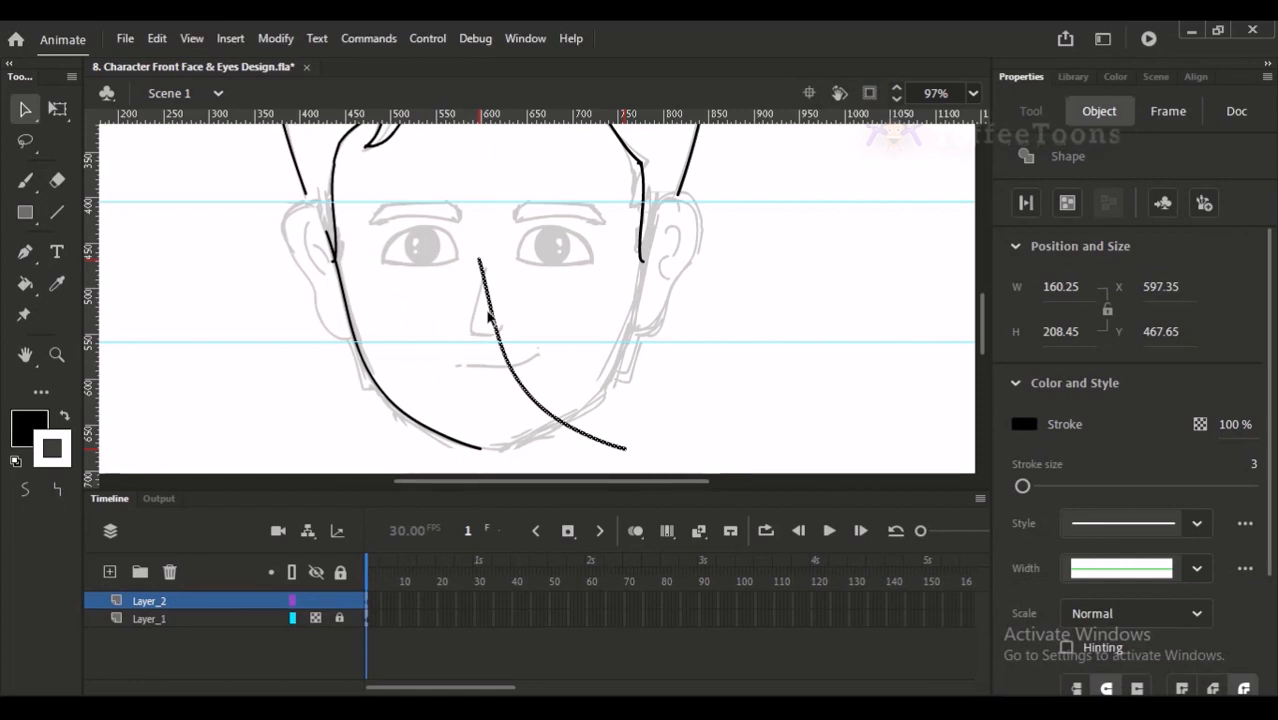
- Flip the copied jawline horizontally and shift it right until its upper end meets the right sideburn
key("shift+h")
key("shift+Right")
key("shift+Right")
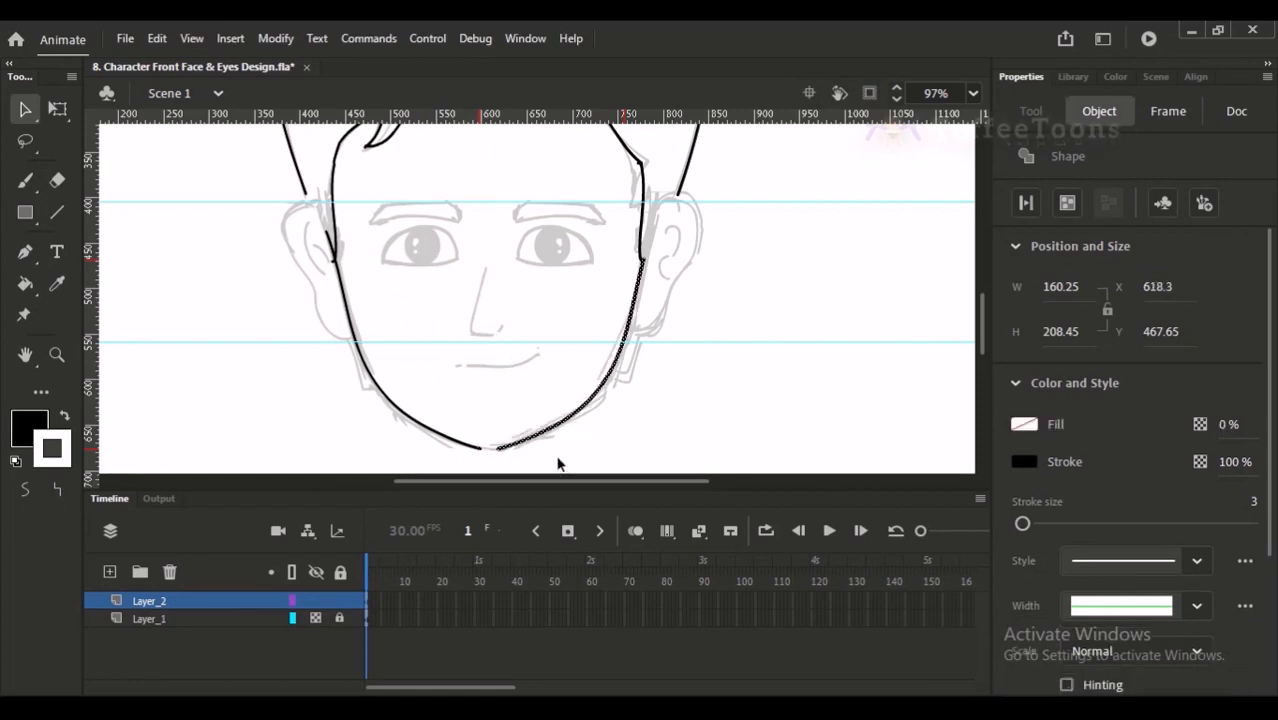
key("Right")
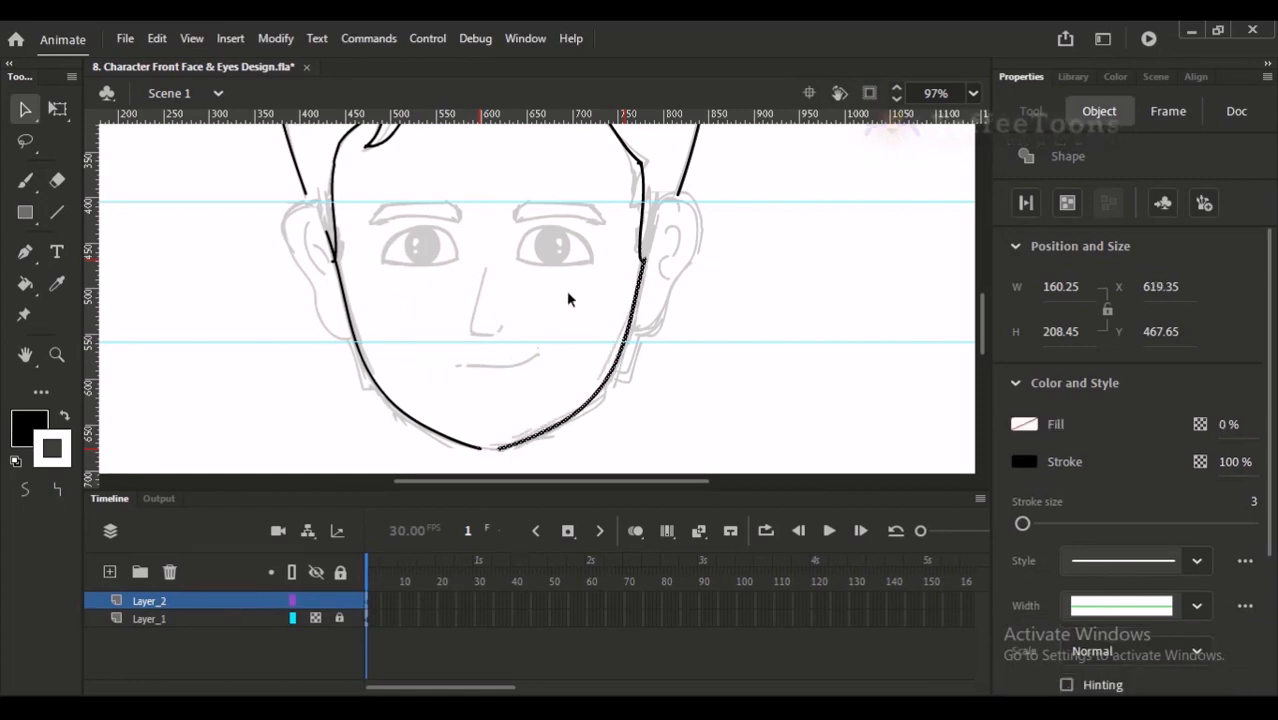
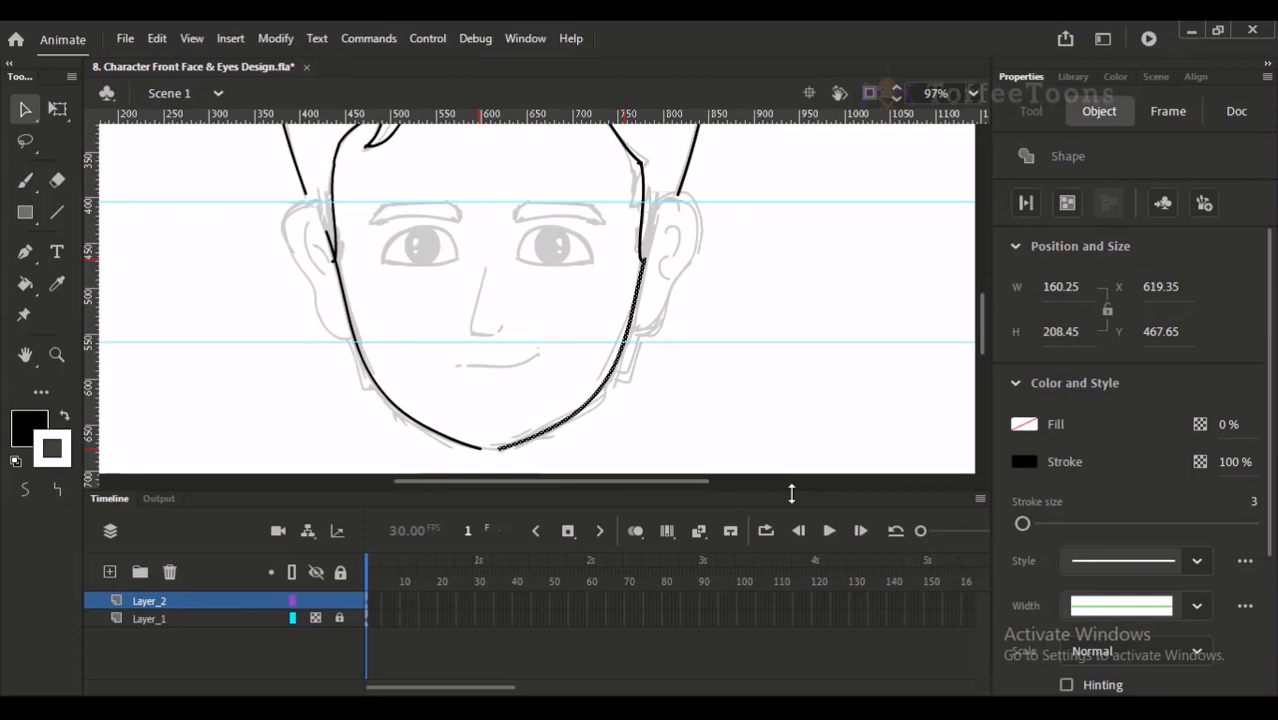
- Join the lower ends of the two jawline strokes into one continuous chin at the middle of the face
left_click(453, 334)
left_click(497, 405)
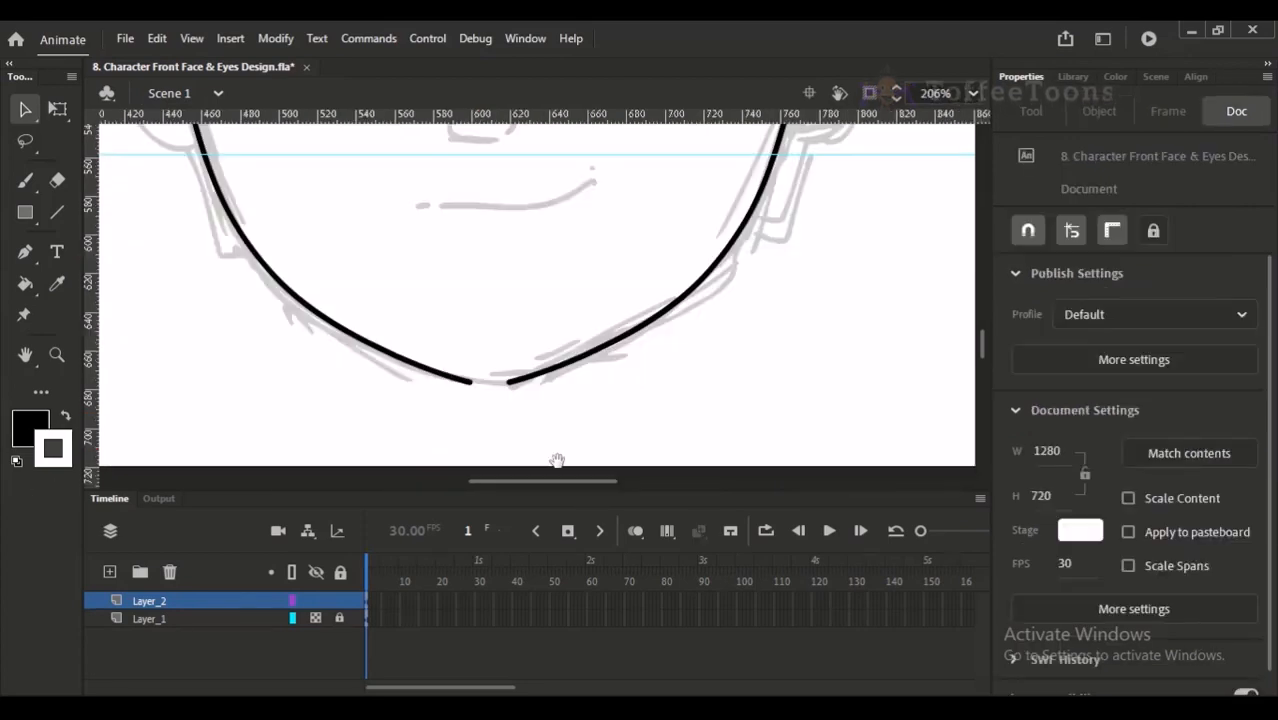
mouse_move(455, 320)
left_mouse_down()
mouse_move(543, 424)
mouse_move(471, 338)
left_mouse_up()
mouse_move(562, 338)
left_mouse_down()
mouse_move(493, 341)
mouse_move(528, 329)
mouse_move(513, 343)
mouse_move(515, 328)
left_mouse_up()
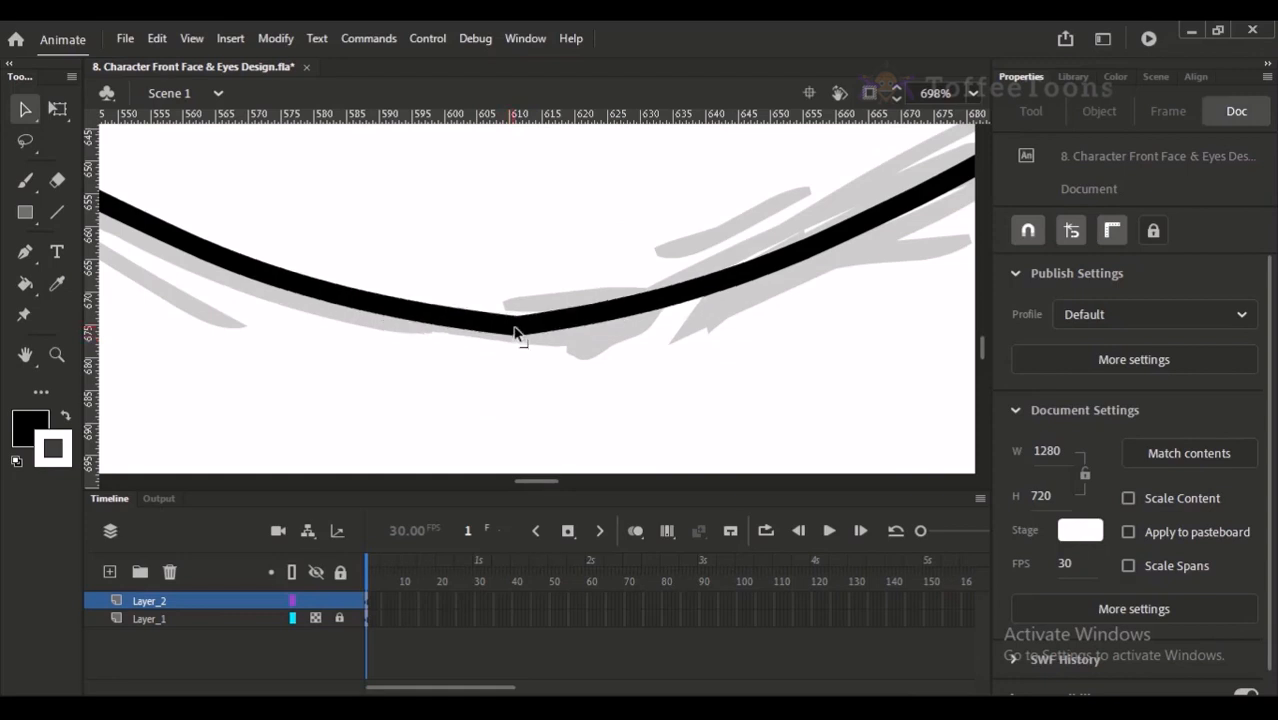
key("ctrl+2")
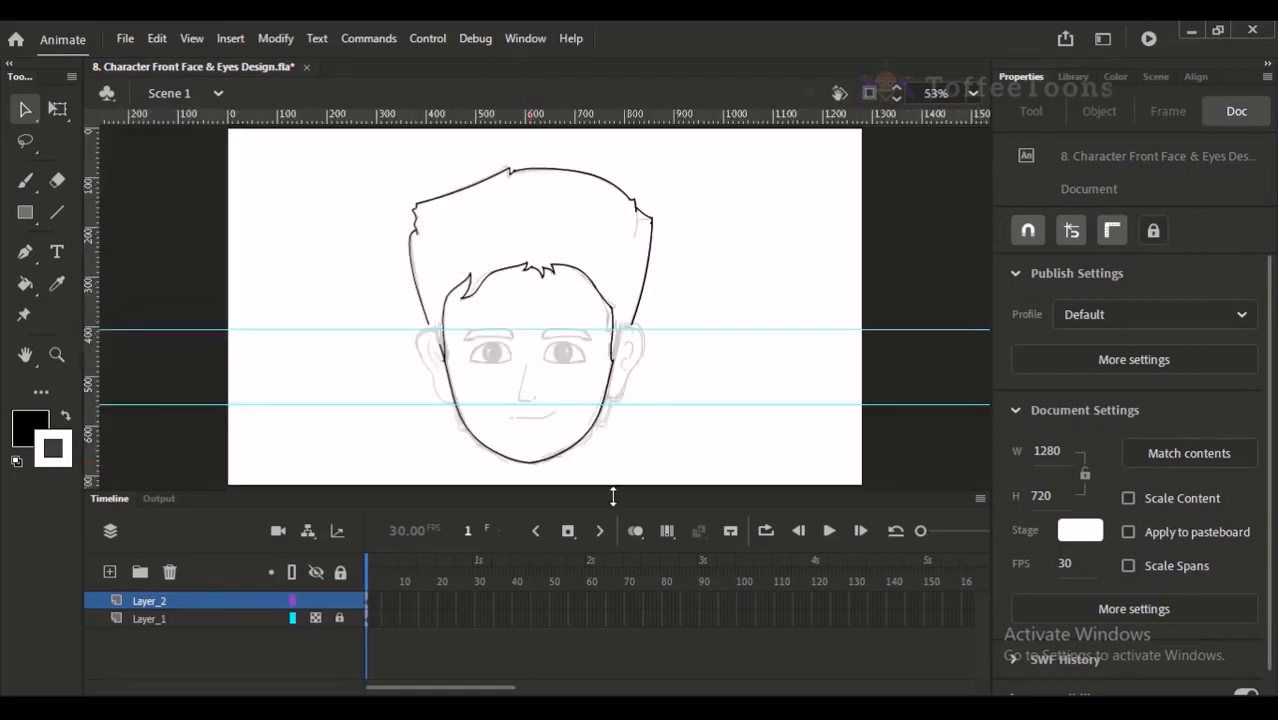
left_click_drag(446, 250, 584, 457)
left_click_drag(542, 365, 554, 291)
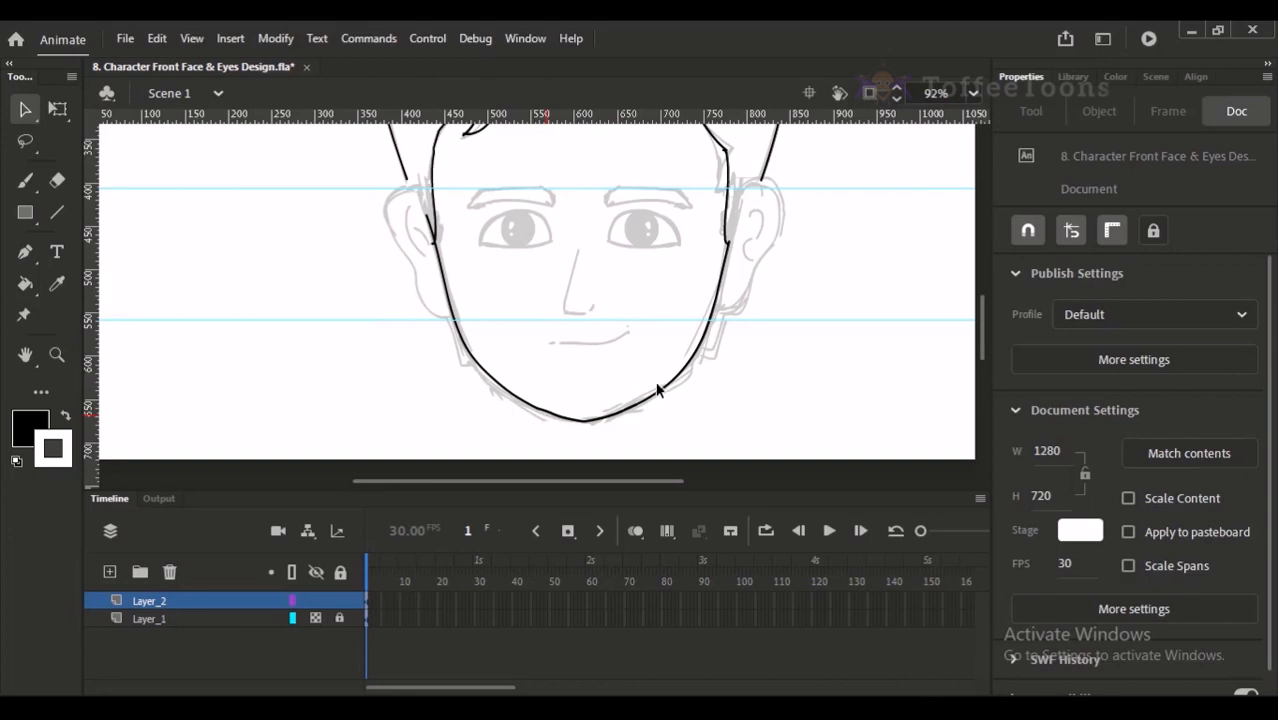
left_click_drag(661, 386, 658, 465)
mouse_move(500, 297)
left_mouse_down()
mouse_move(506, 284)
mouse_move(468, 299)
mouse_move(517, 290)
left_mouse_up()
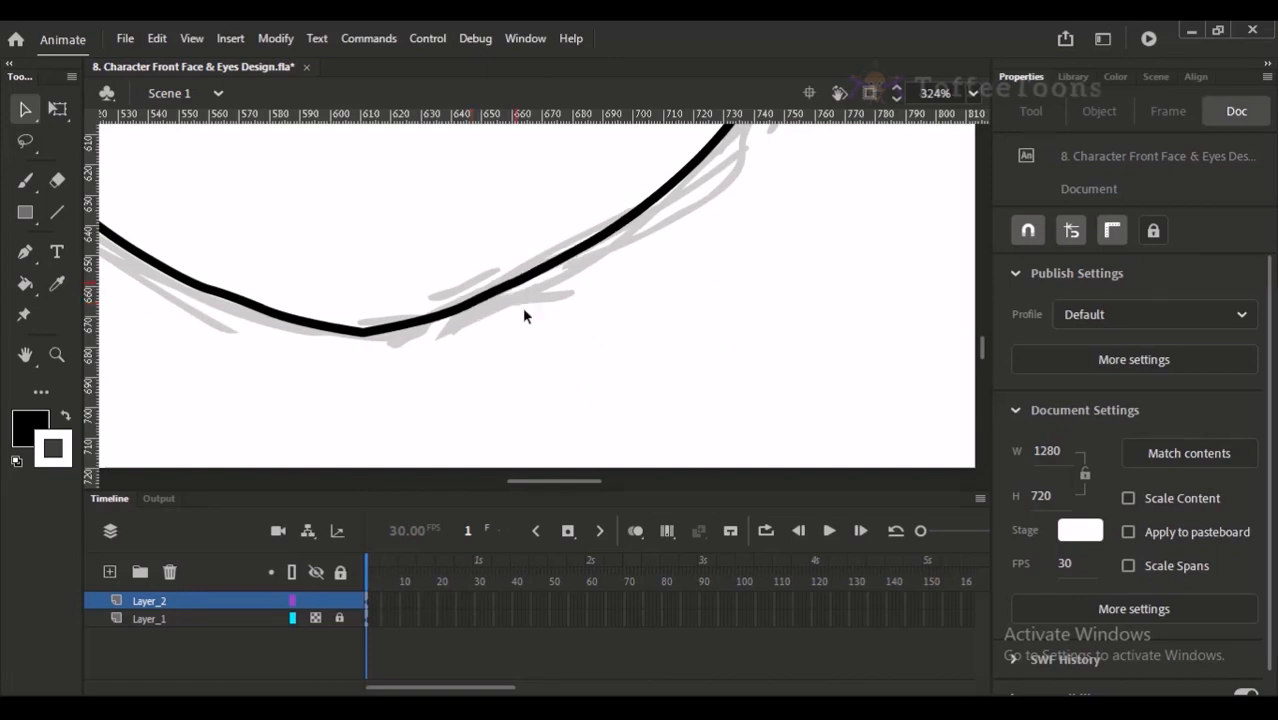
- Set the stroke color to black and trace the left ear's outer outline with the Paint Brush from the hair edge to the jaw
key("y")
key("ctrl+minus")
scroll(440, 420, "up", 2)
scroll(457, 420, "up", 5)
scroll(457, 420, "left", 3)
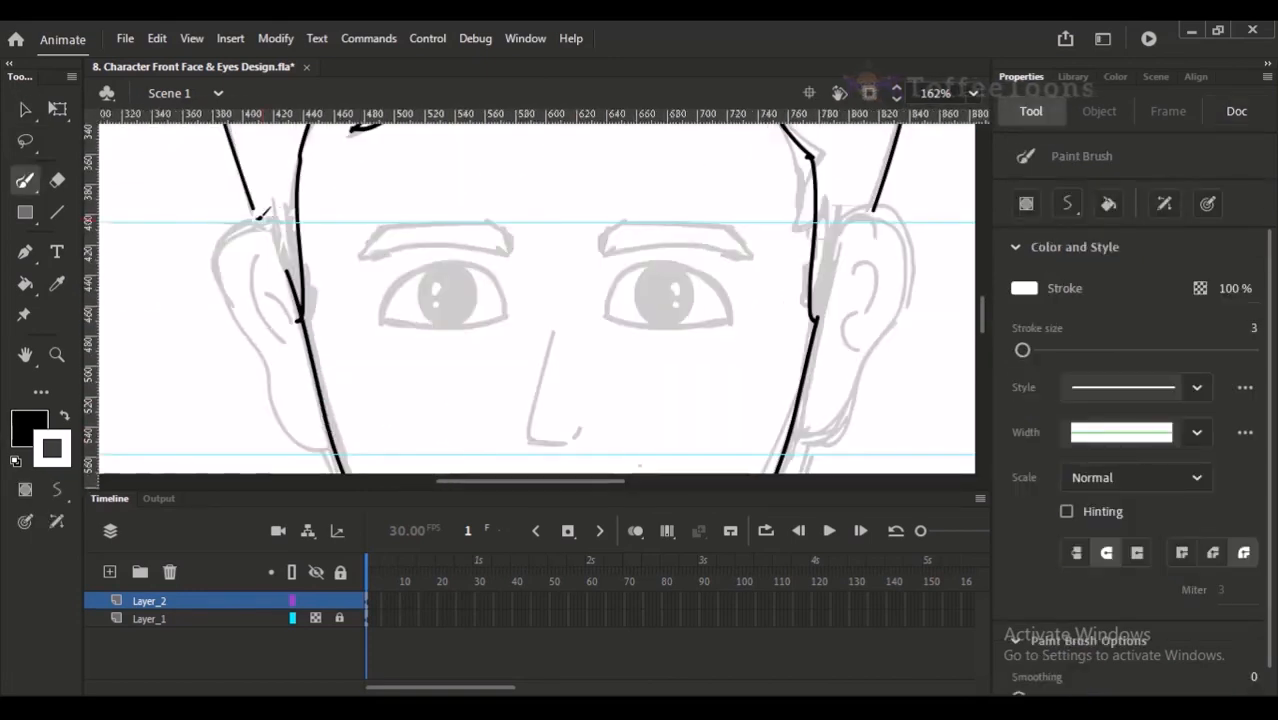
left_click_drag(228, 291, 235, 307)
left_click_drag(312, 410, 330, 347)
key("ctrl+z")
key("x")
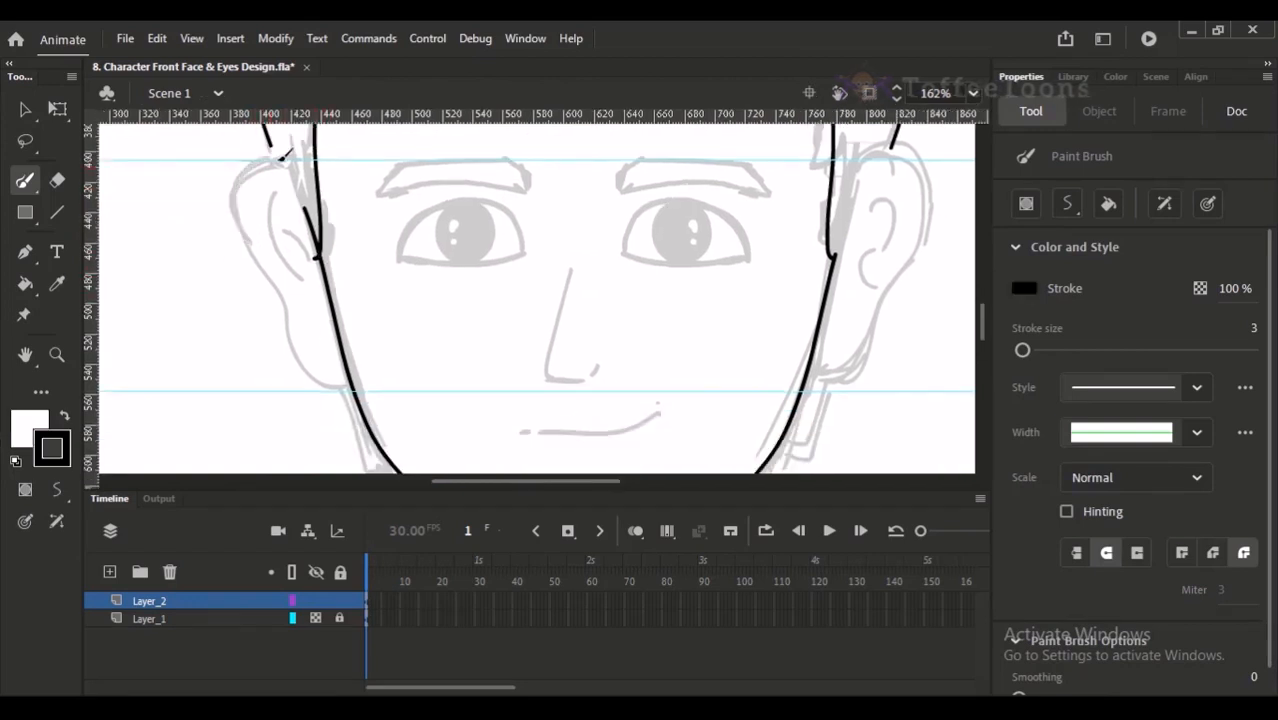
mouse_move(250, 163)
left_mouse_down()
mouse_move(232, 212)
mouse_move(348, 383)
left_mouse_up()
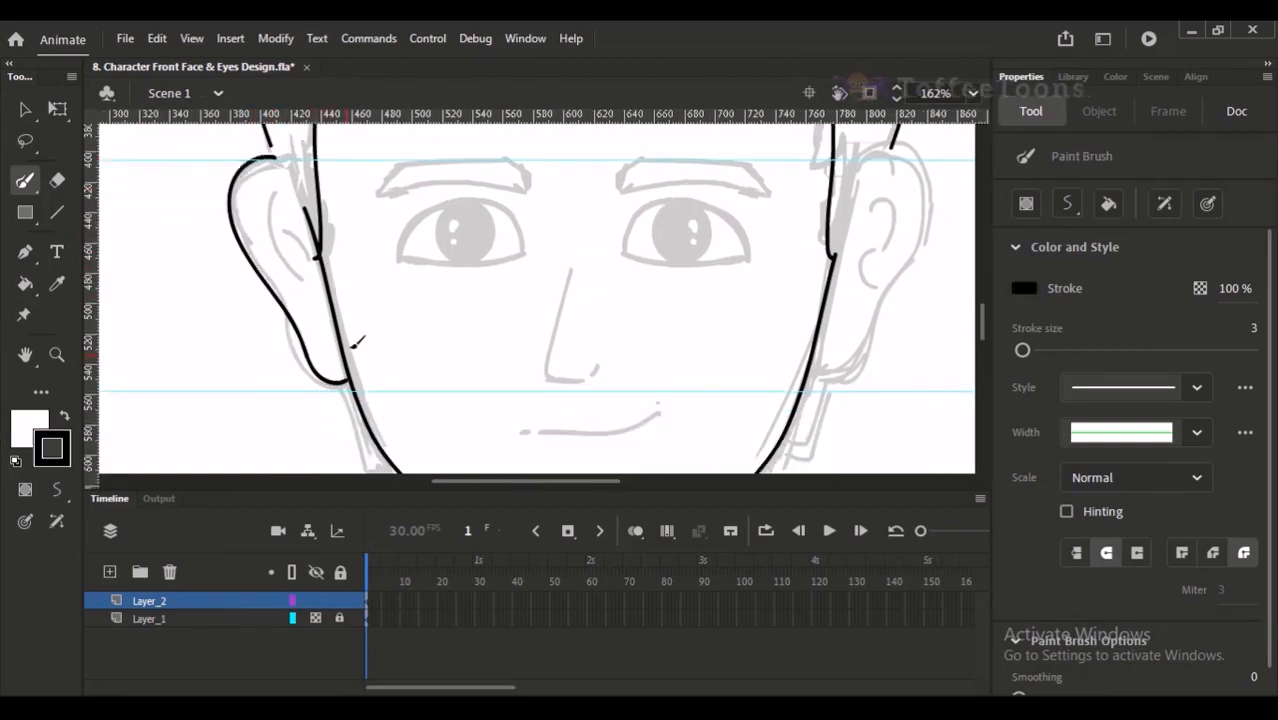
- Extend the left hair edge past the ear top to the sideburn, then curve the connecting line and clean up its junction with the jaw
scroll(333, 259, "up", 4)
scroll(310, 260, "left", 1)
left_click_drag(299, 273, 320, 313)
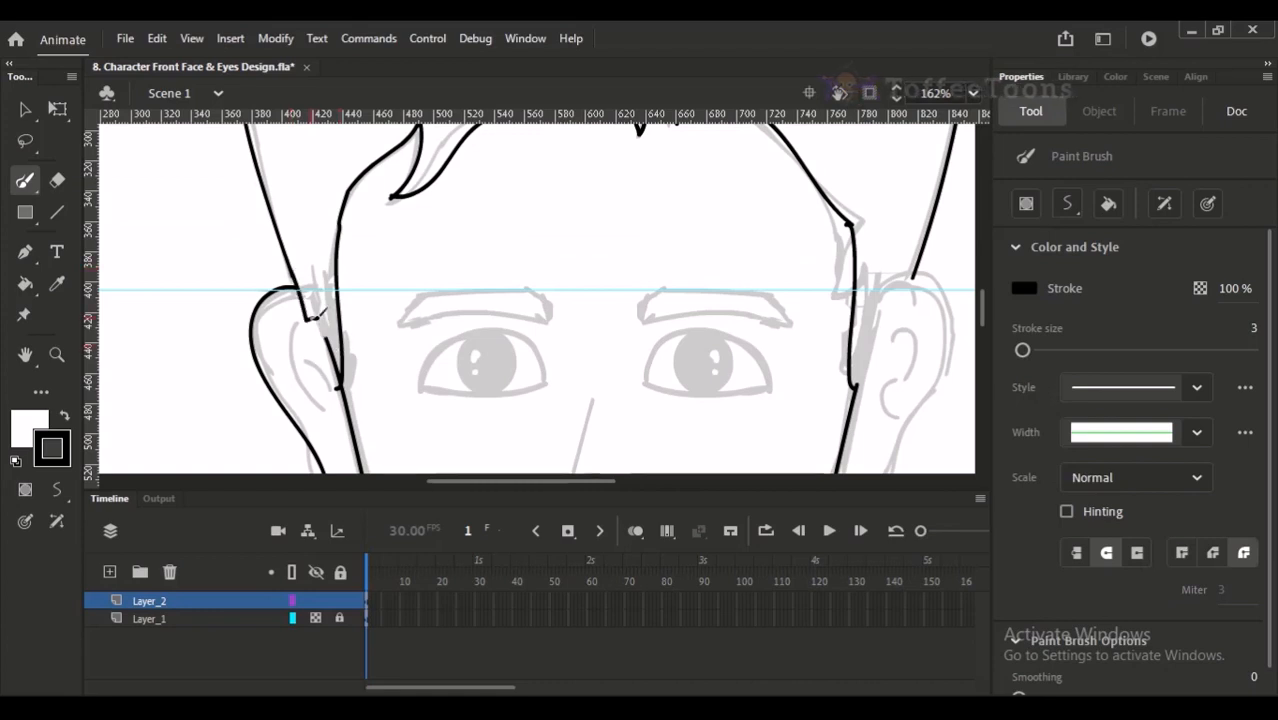
key("v")
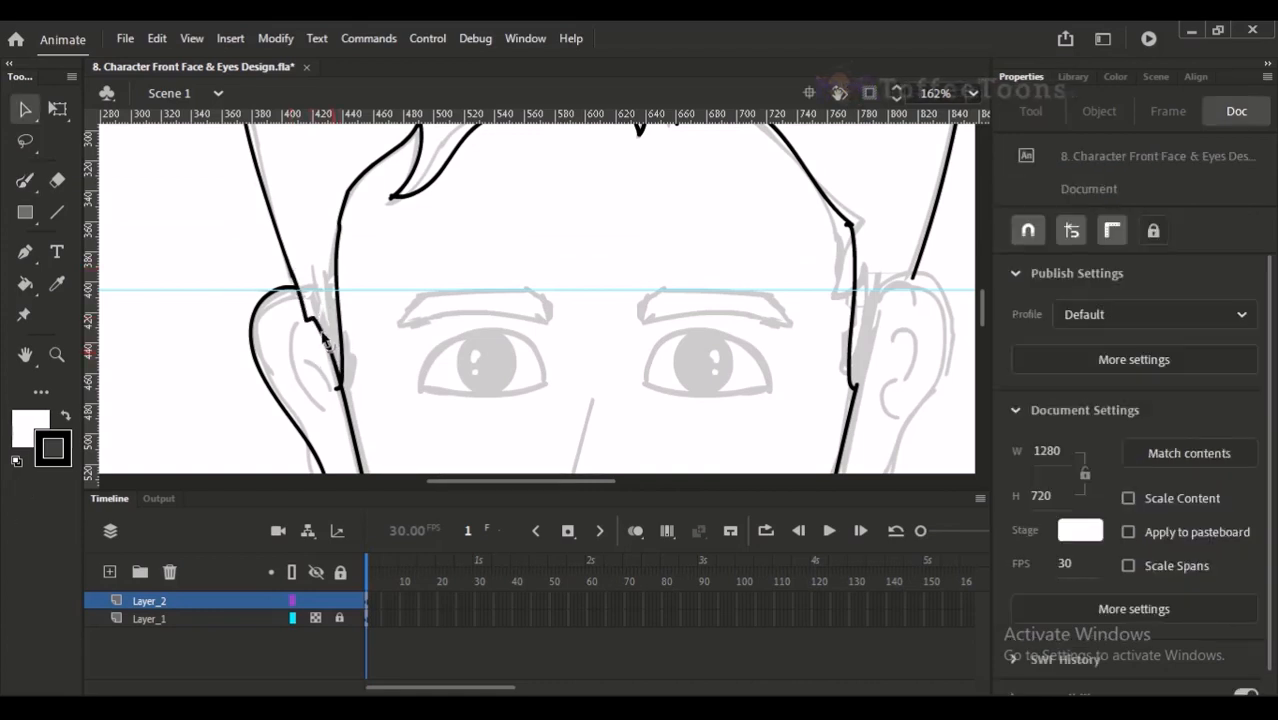
left_click(323, 335)
left_click(333, 302)
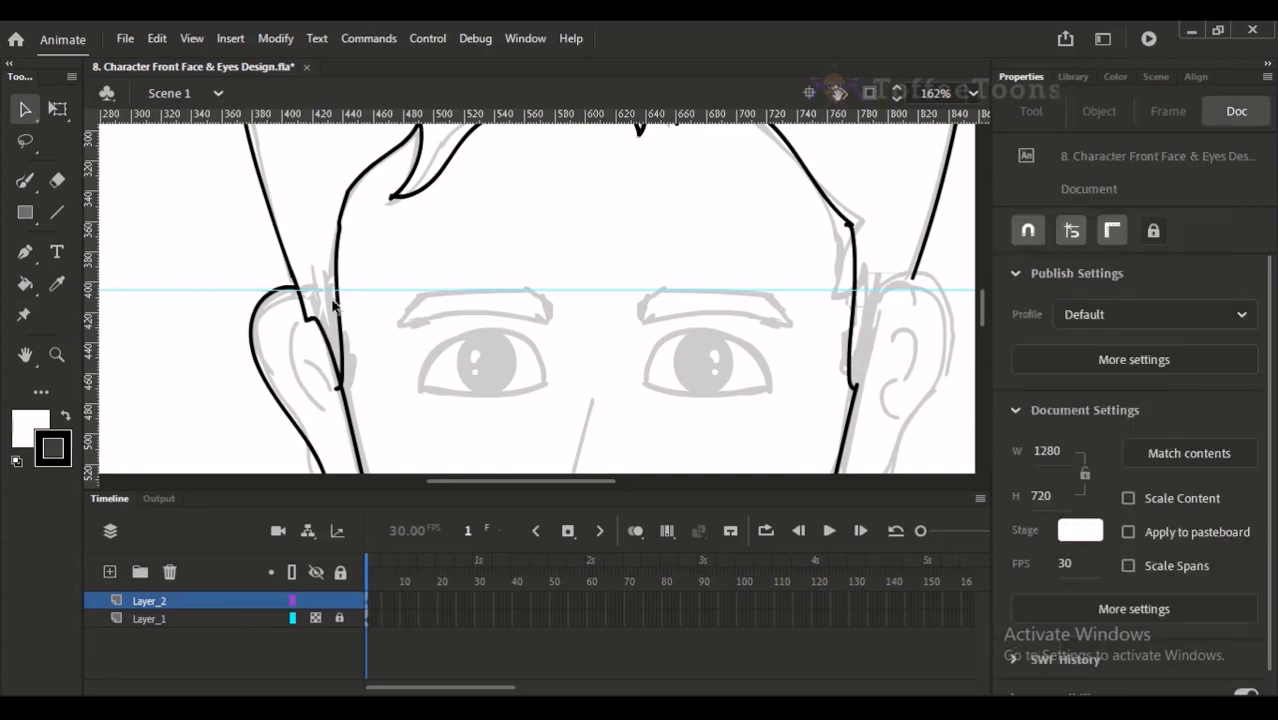
left_click(338, 396)
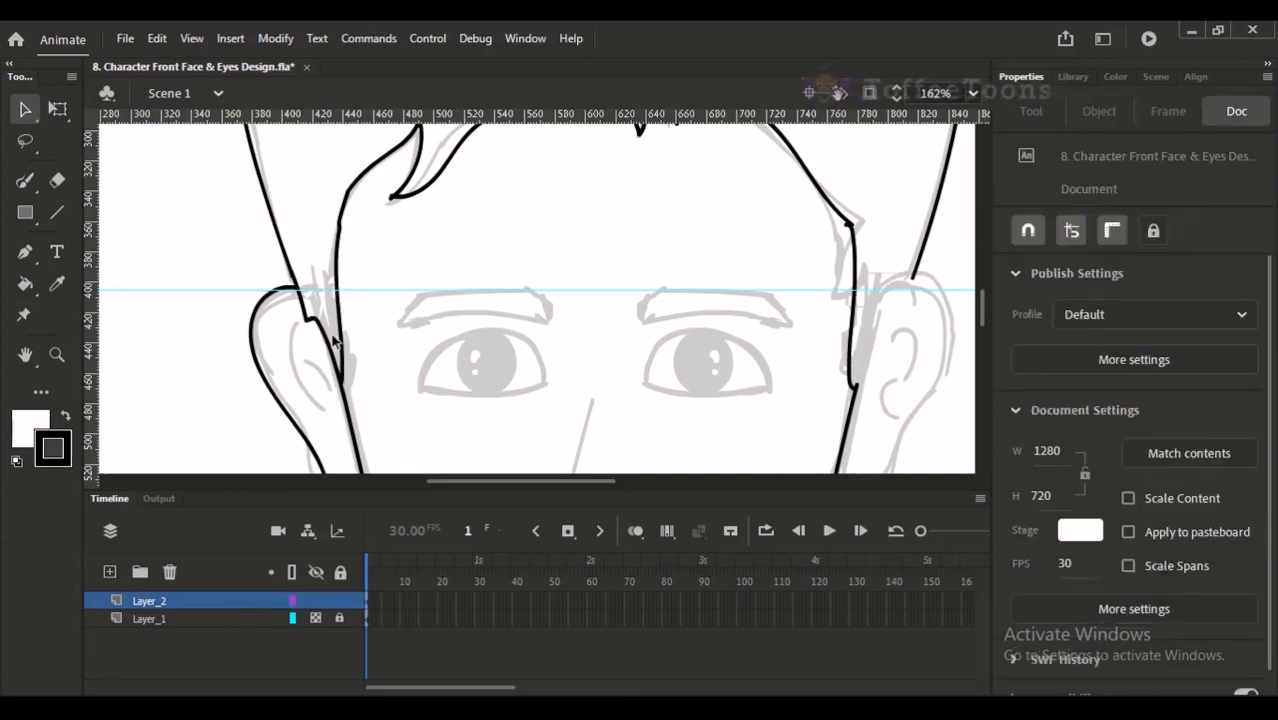
- Try to trace the left ear's two inner fold lines with the Paint Brush
scroll(318, 282, "down", 3)
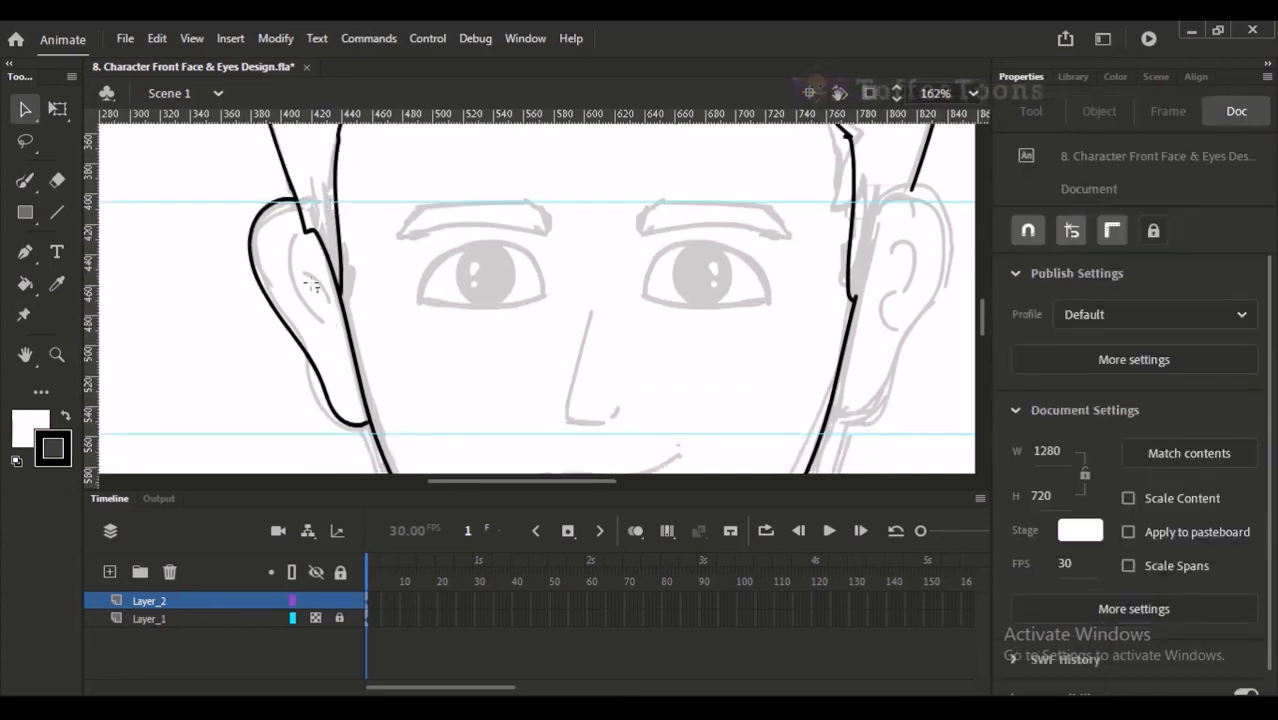
key("t")
key("y")
left_click_drag(286, 239, 302, 308)
left_click_drag(298, 264, 324, 325)
key("ctrl+z")
key("ctrl+z")
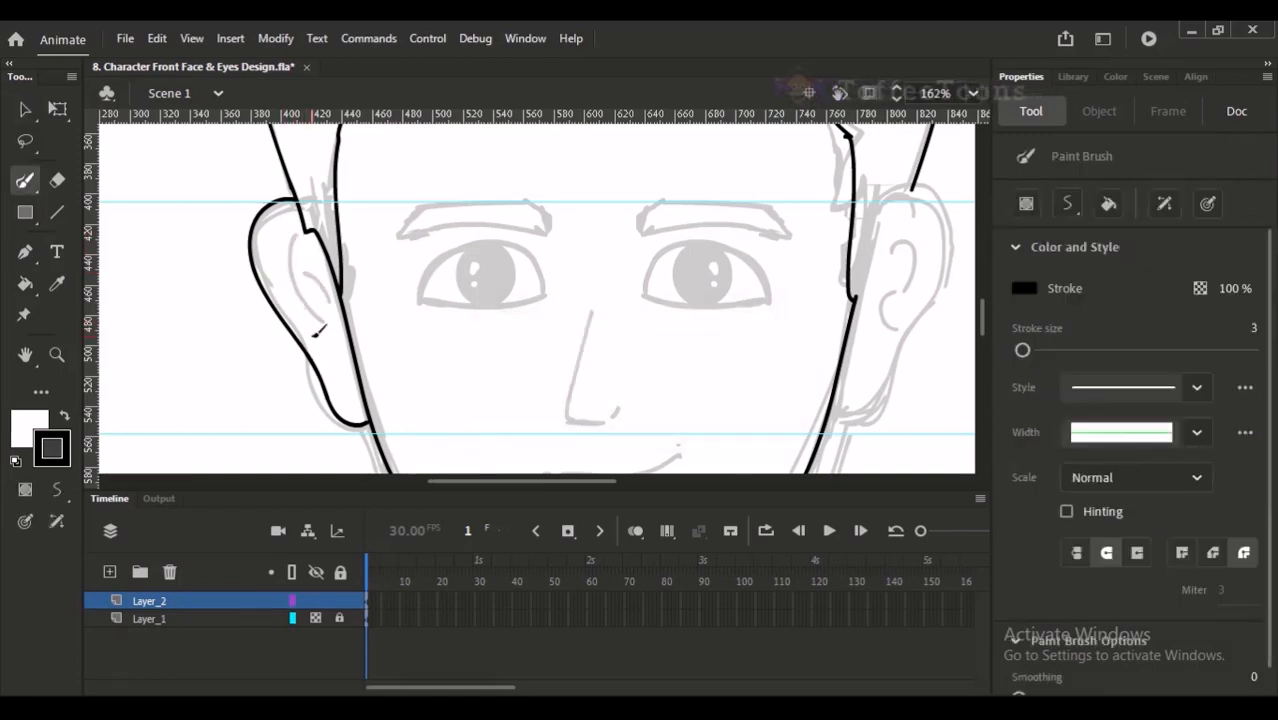
left_click_drag(290, 235, 316, 314)
key("ctrl+z")
left_click_drag(296, 224, 318, 310)
mouse_move(303, 256)
left_mouse_down()
mouse_move(333, 287)
mouse_move(324, 317)
left_mouse_up()
key("ctrl+z")
key("ctrl+z")
mouse_move(280, 228)
left_mouse_down()
mouse_move(306, 312)
mouse_move(332, 330)
left_mouse_up()
key("ctrl+minus")
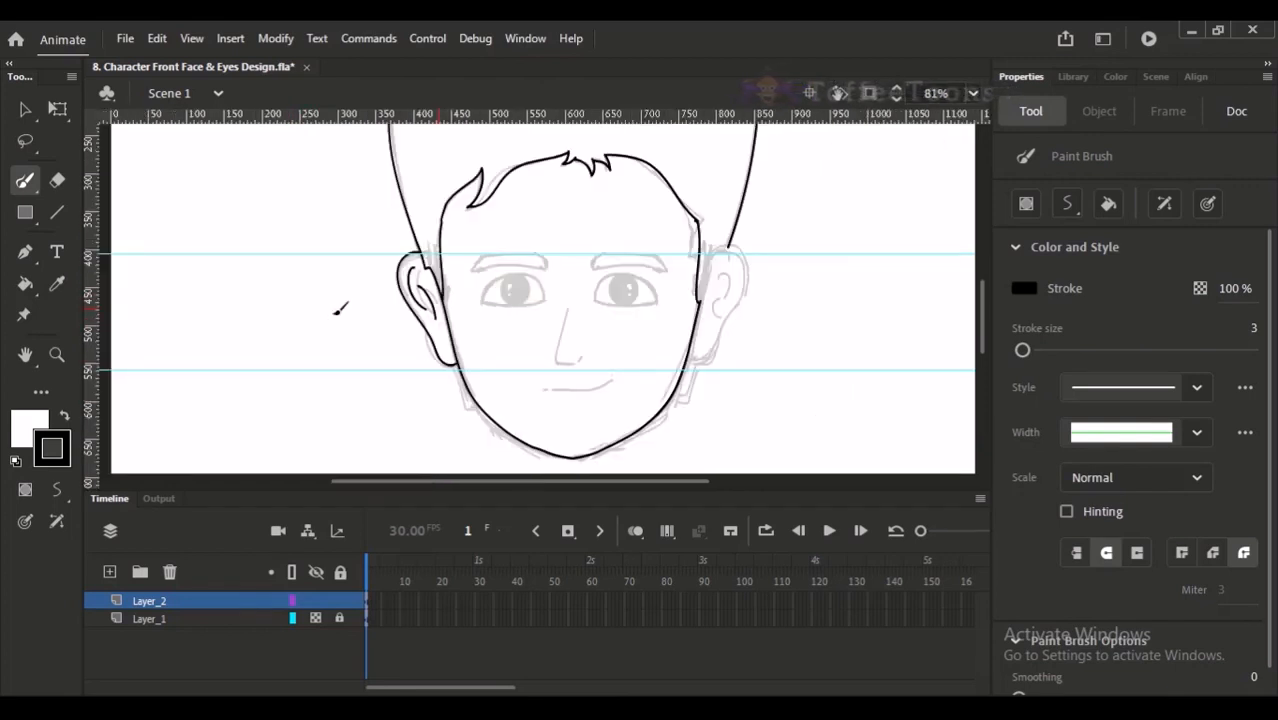
- Undo the strokes drawn inside the left ear
left_click(25, 110)
left_click(448, 314, "ctrl")
left_click_drag(505, 335, 467, 339)
key("ctrl+z")
key("ctrl+z")
- Trace the left ear's inner folds as two curved Paint Brush strokes, redrawing each until it follows the sketch
left_click_drag(510, 269, 375, 317)
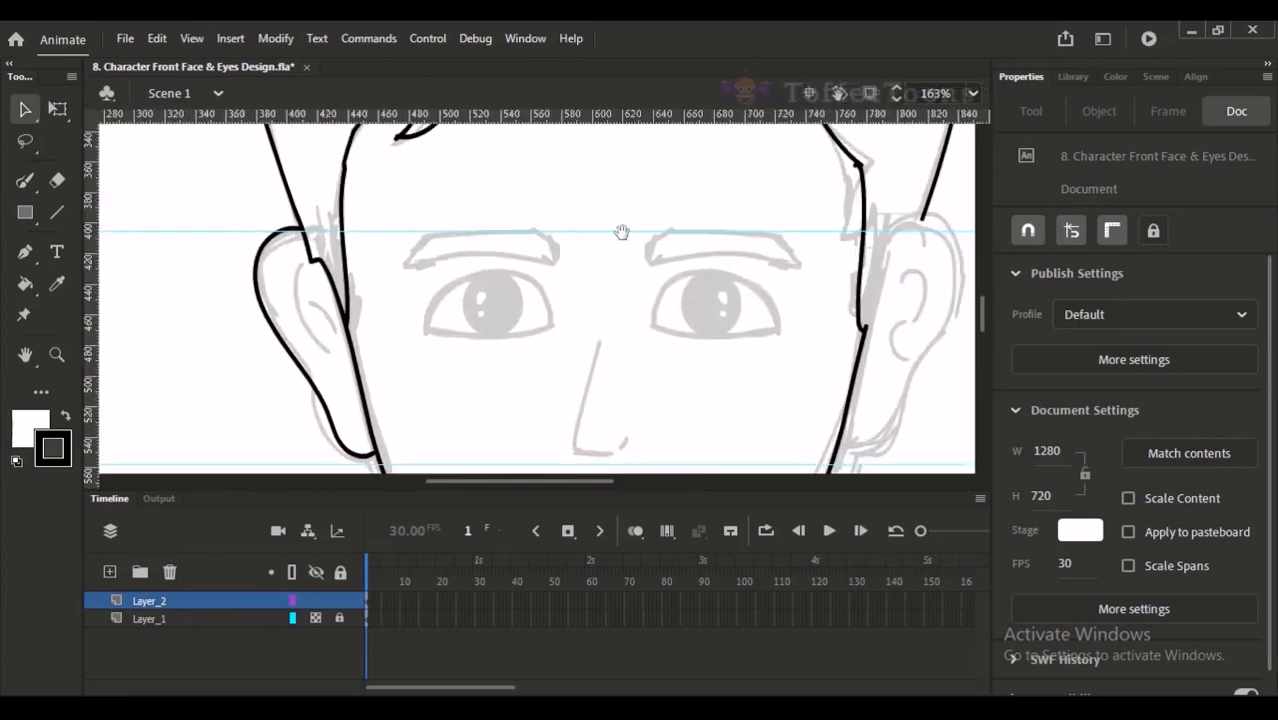
left_click_drag(628, 237, 596, 217)
left_click(25, 180)
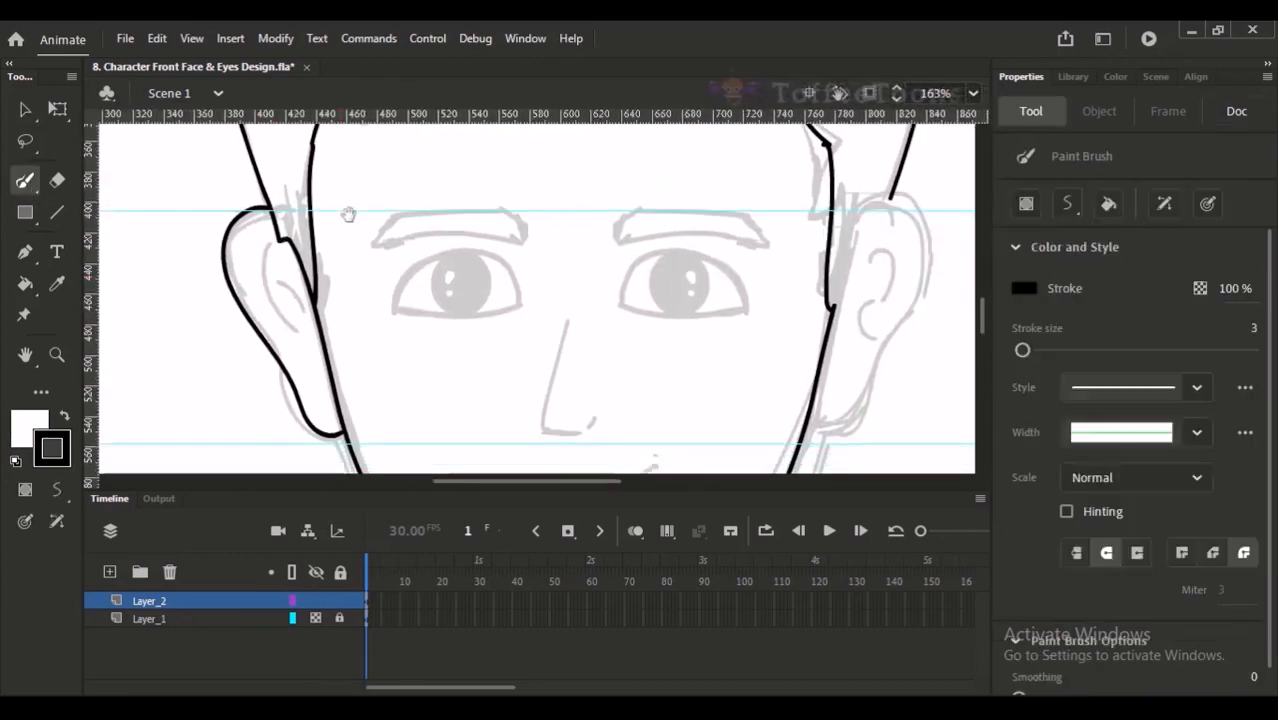
left_click_drag(349, 247, 340, 225)
left_click_drag(353, 375, 324, 218)
left_click_drag(304, 158, 343, 323)
left_click_drag(281, 267, 312, 336)
key("ctrl+z")
left_click_drag(290, 266, 312, 338)
mouse_move(302, 308)
left_mouse_down()
mouse_move(338, 328)
mouse_move(328, 361)
left_mouse_up()
key("ctrl+z")
left_click_drag(307, 304, 334, 372)
key("ctrl+z")
left_click_drag(309, 303, 329, 364)
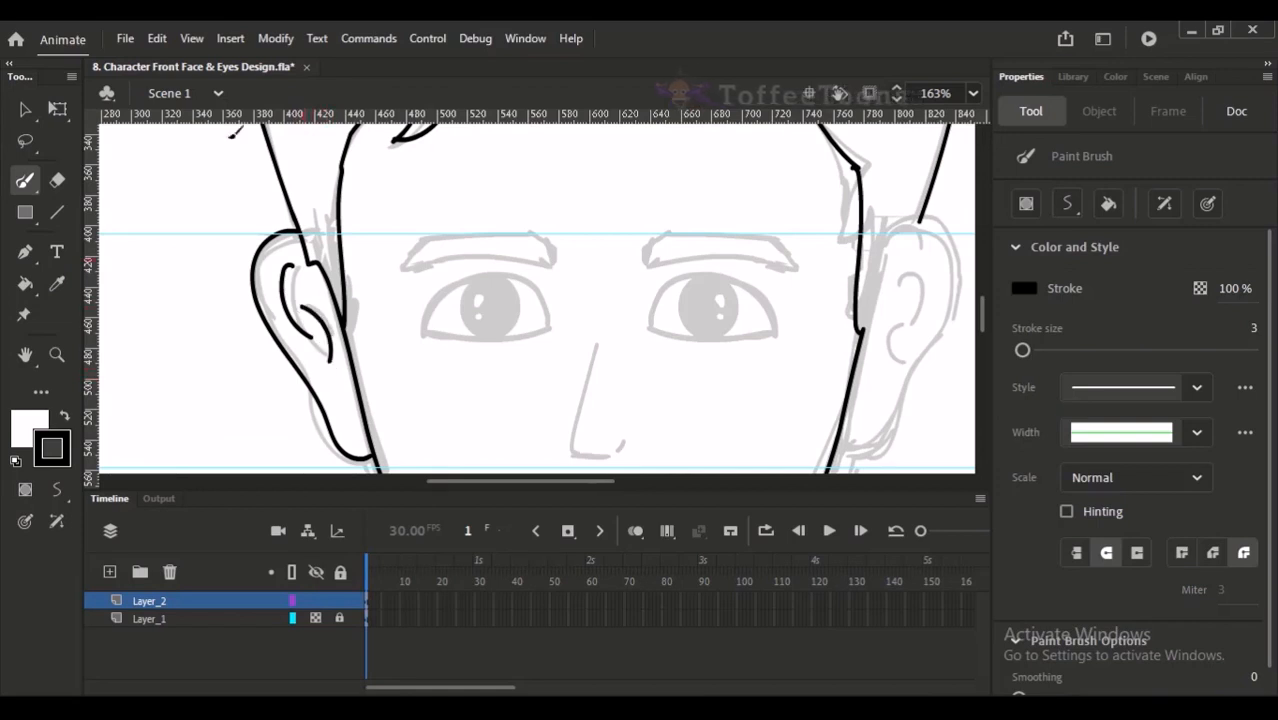
- Bring the whole left ear into view and activate the Lasso tool
left_click(36, 118)
left_click_drag(214, 223, 214, 204)
left_click(36, 176)
left_click_drag(313, 295, 310, 275)
key("l")
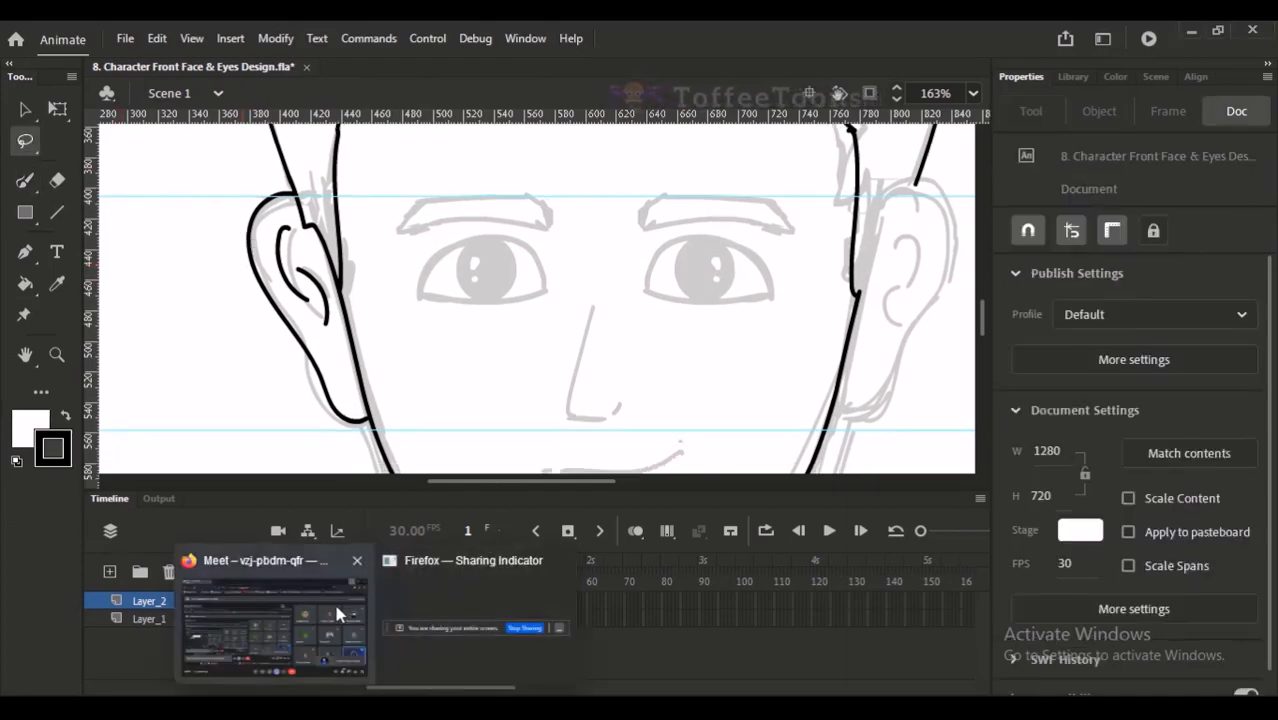
- Switch to the Google Meet call, admit the waiting participant and return to Animate
left_click(274, 612)
left_click(833, 236)
left_click(1168, 43)
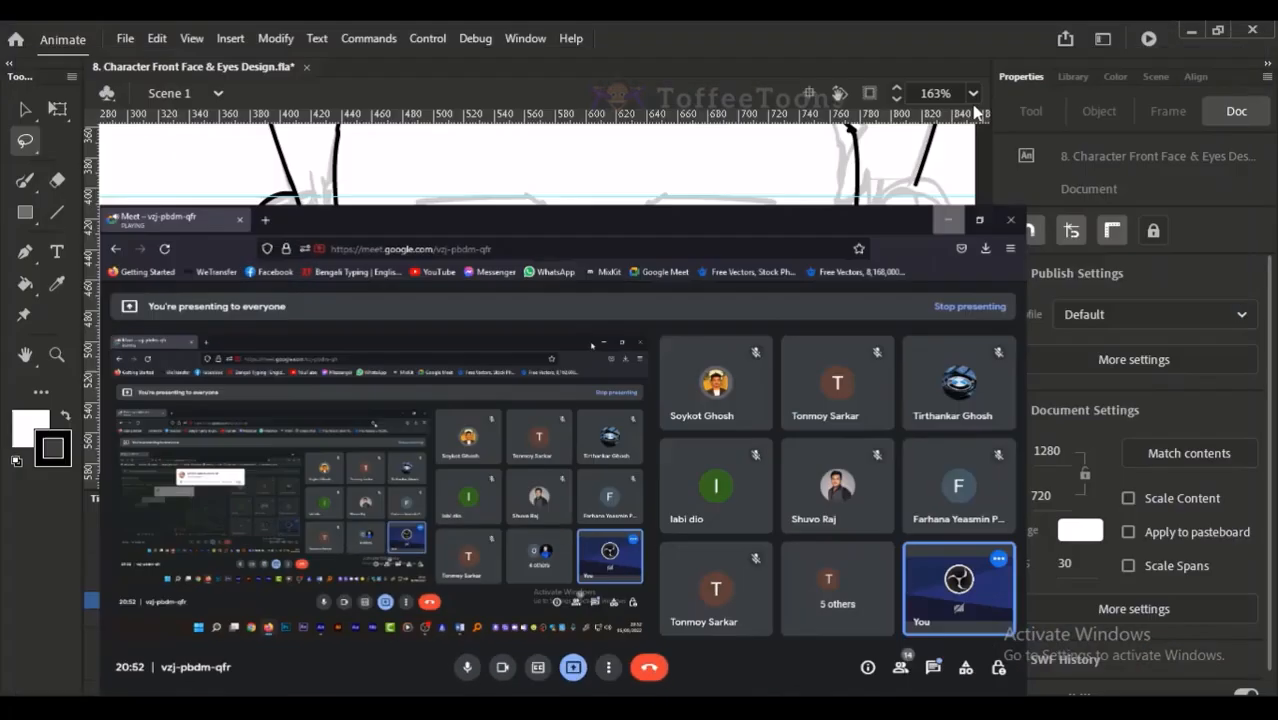
- Select the left ear's outline and inner folds with the Lasso tool and place a copy over the right side of the face
mouse_move(295, 392)
left_mouse_down()
mouse_move(214, 214)
mouse_move(266, 173)
mouse_move(292, 188)
mouse_move(339, 311)
mouse_move(367, 412)
mouse_move(362, 452)
left_mouse_up()
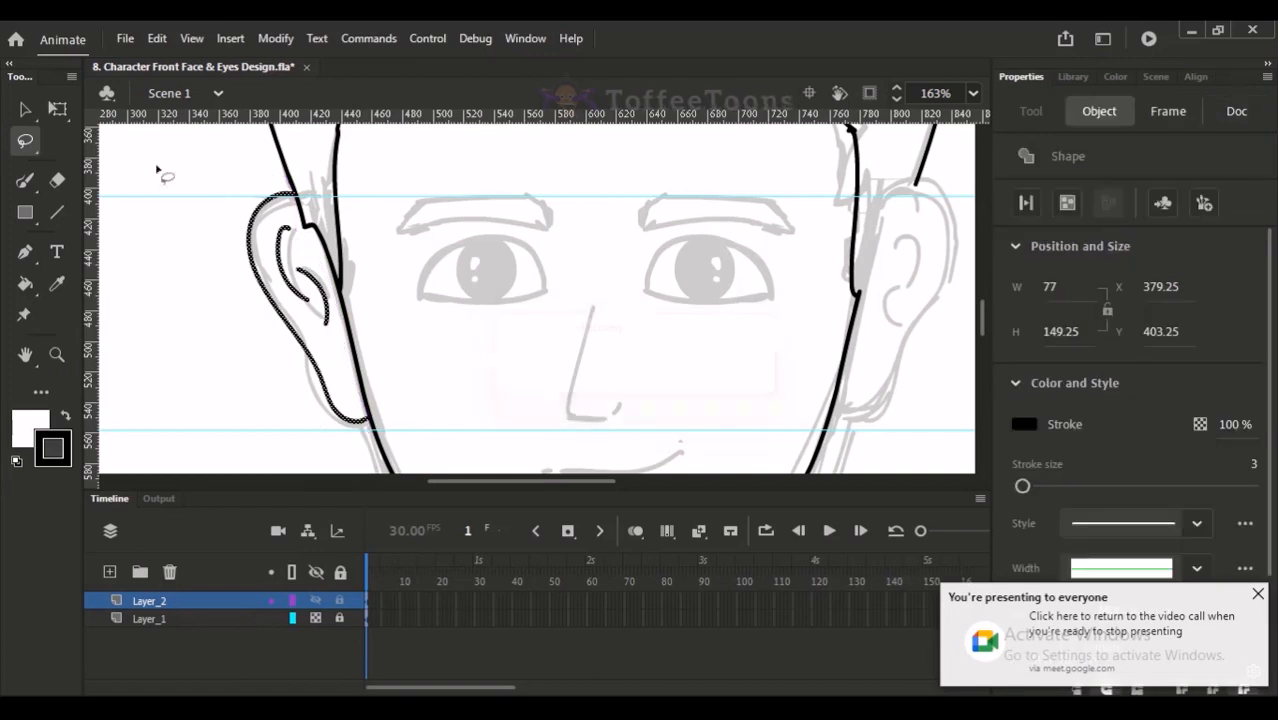
left_click(27, 110)
left_click_drag(272, 224, 812, 228)
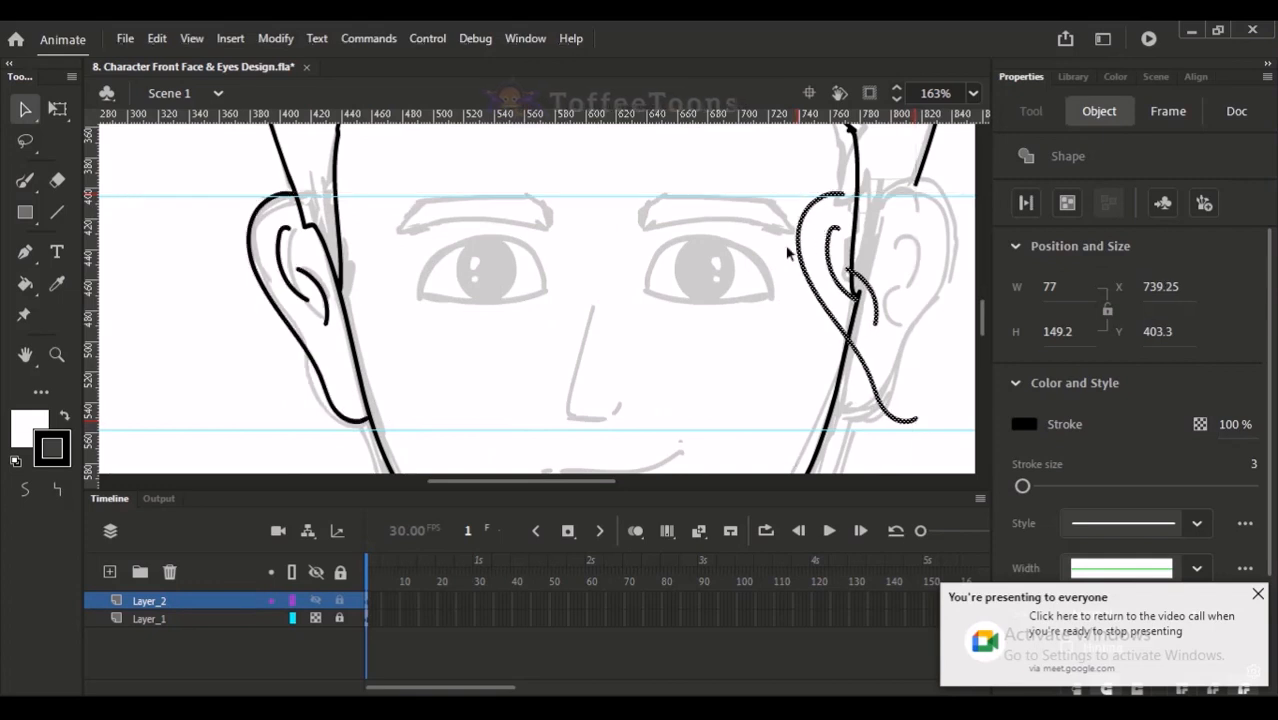
- Flip the copied ear horizontally and nudge it right until its lower end meets the right jawline
key("shift+h")
key("Right")
key("Right")
key("Right")
key("Right")
key("Right")
key("Right")
key("Right")
key("Right")
key("Right")
key("Right")
key("Right")
key("Right")
key("Right")
key("Right")
key("Right")
key("Right")
key("Right")
key("Right")
key("Right")
key("Right")
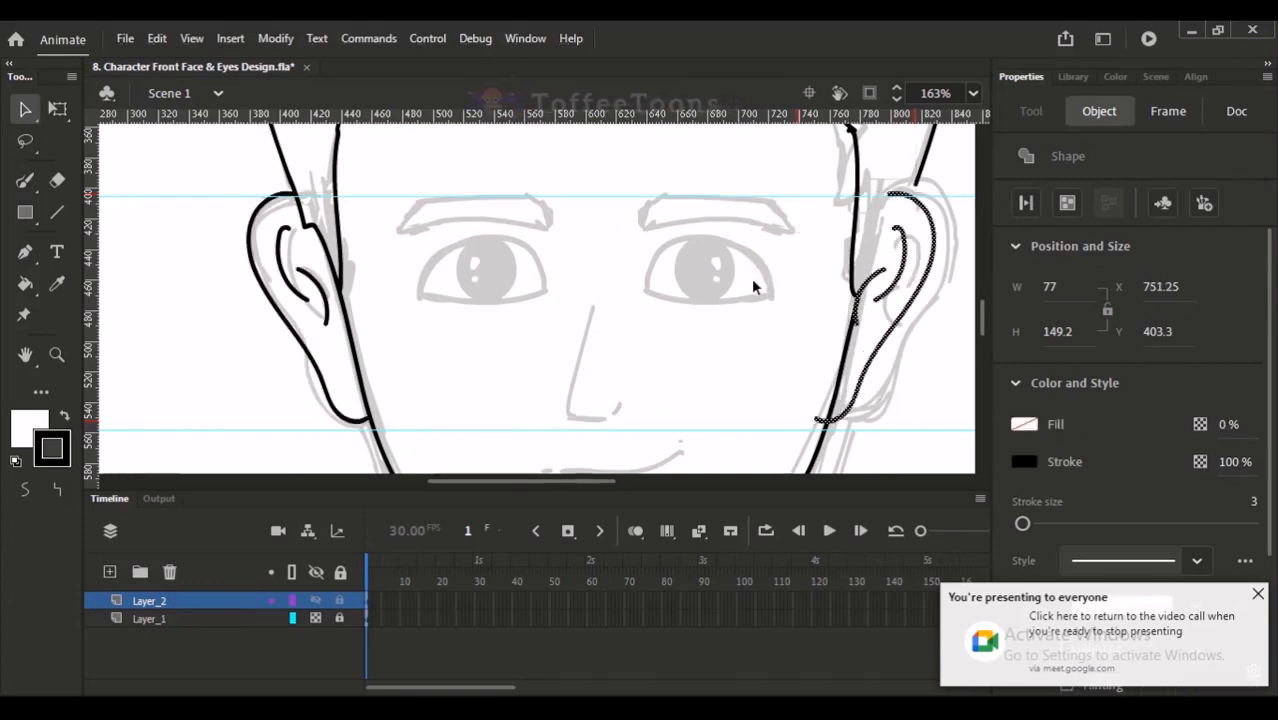
key("Right")
key("Right")
key("Right")
key("Right")
key("Right")
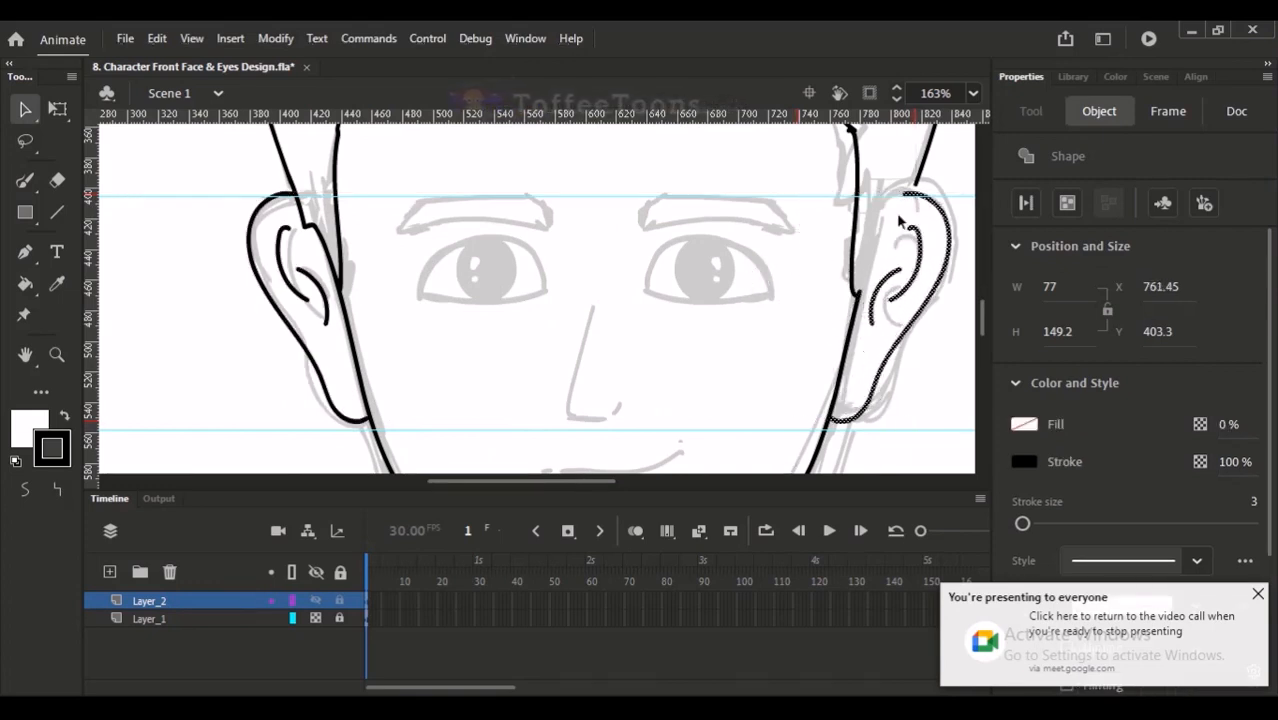
- Join the right ear's upper end to the lower end of the right hair edge
key("space")
left_click_drag(894, 295, 832, 291)
left_click(888, 187)
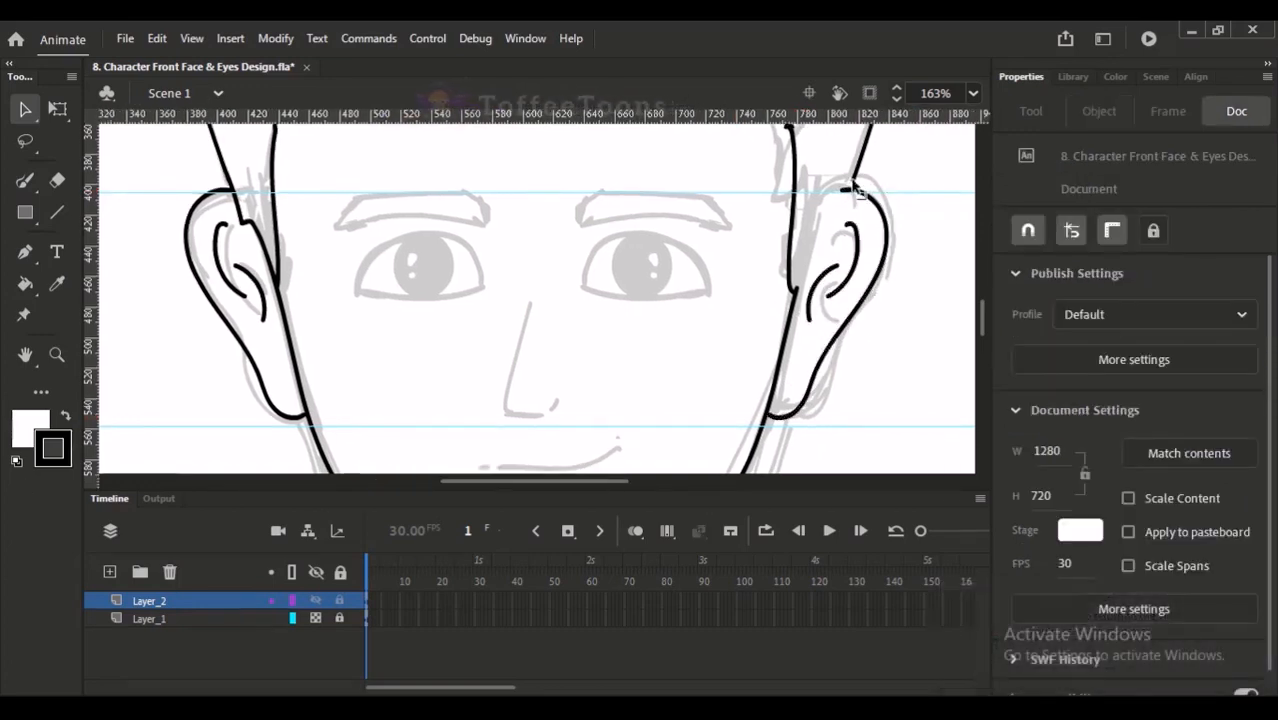
left_click_drag(849, 184, 844, 191)
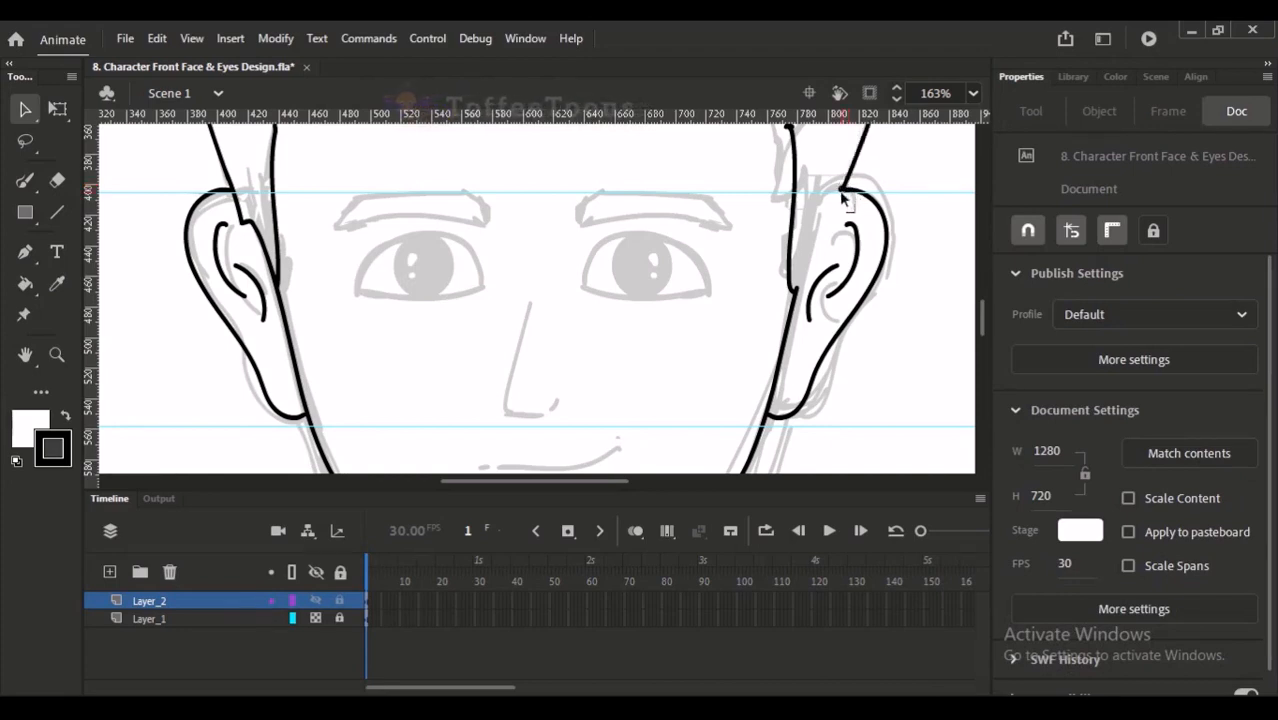
- Trace the right sideburn's outer edge with the Paint Brush from the ear top down to the jawline, redrawing it until it fits
key("y")
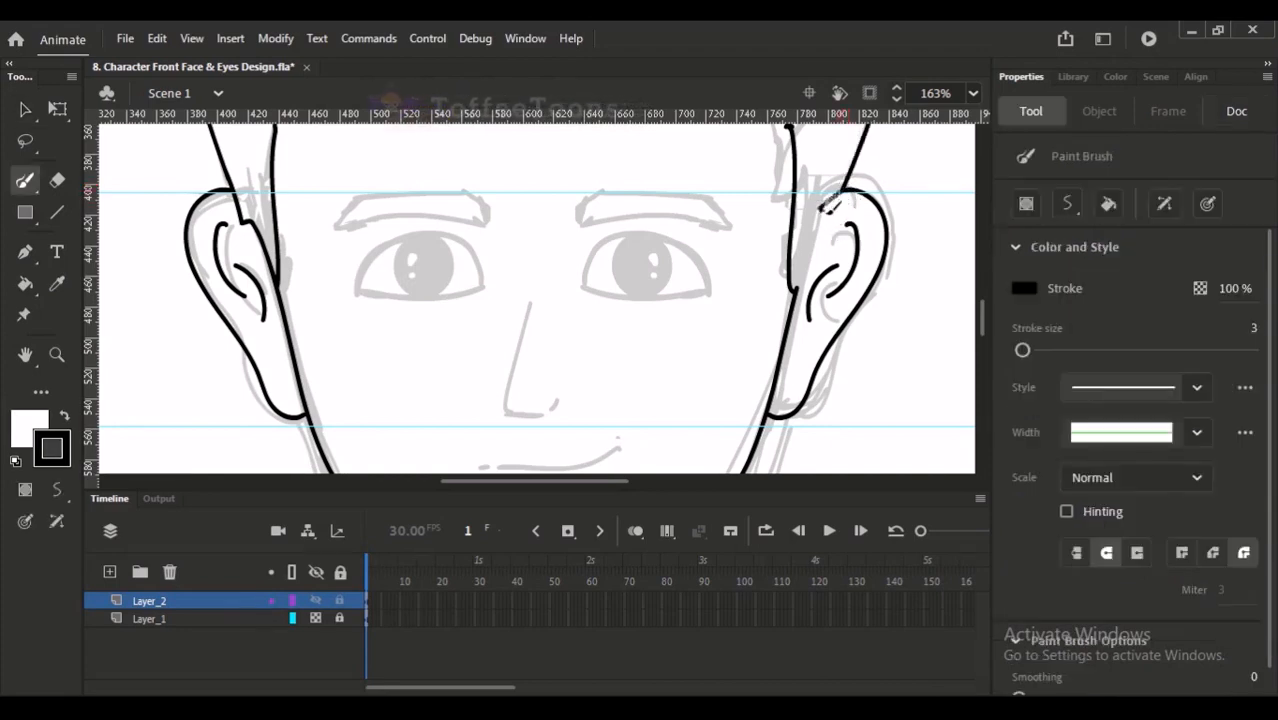
left_click_drag(826, 202, 799, 292)
key("ctrl+z")
left_click_drag(826, 205, 799, 293)
key("ctrl+z")
left_click_drag(828, 204, 802, 293)
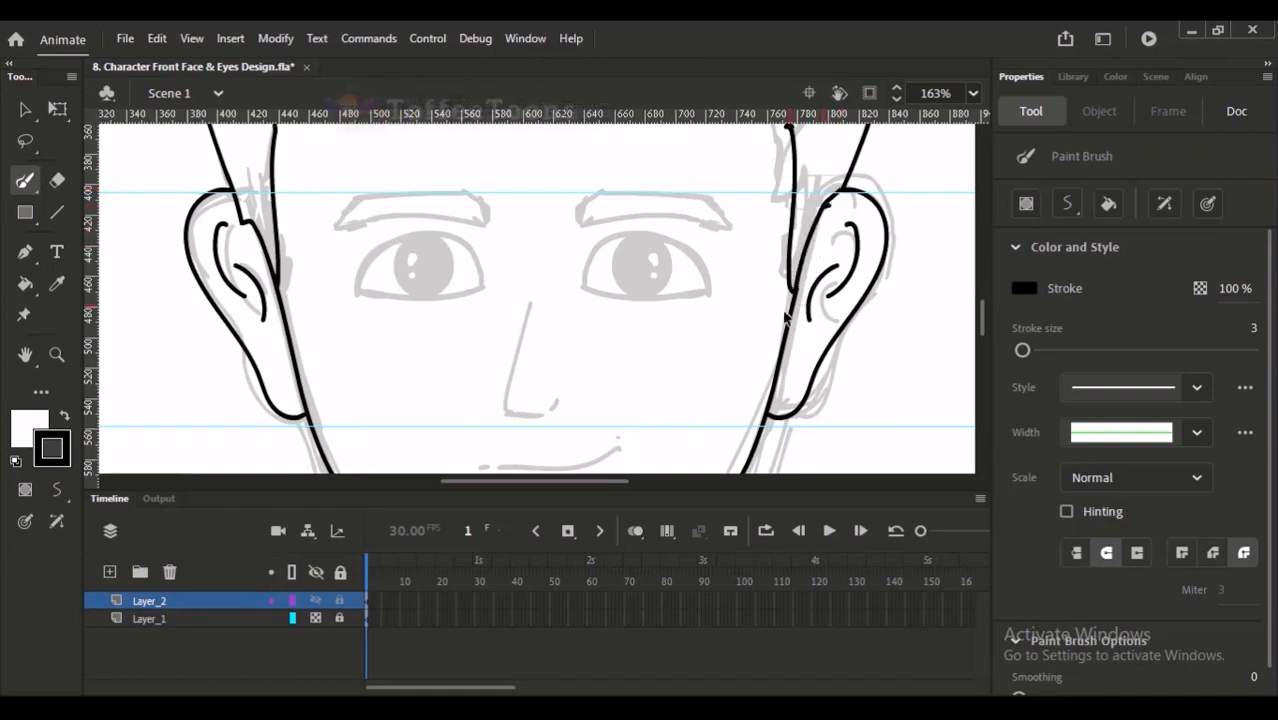
- Draw the short angled lines below both earlobes alongside the jaw, closing each at its lower end
key("ctrl+2")
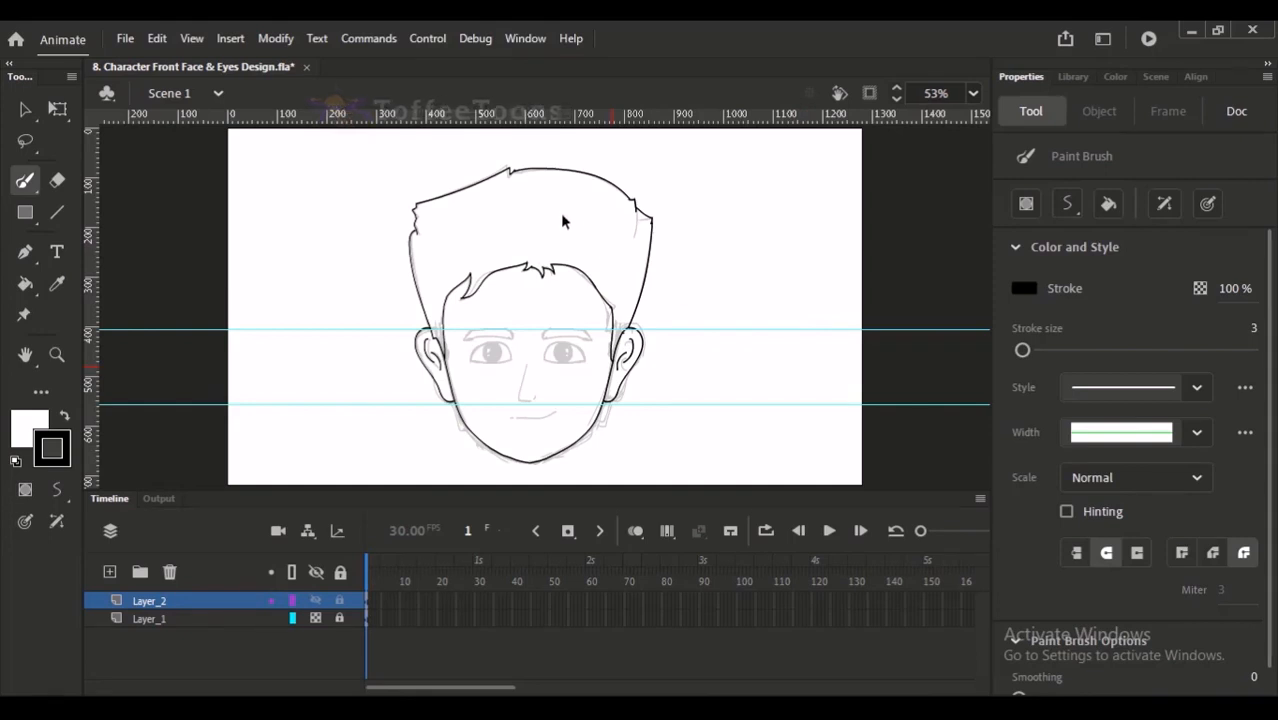
left_click_drag(411, 178, 629, 466)
left_click_drag(604, 371, 577, 311)
left_click_drag(424, 231, 494, 418)
mouse_move(466, 325)
left_mouse_down()
mouse_move(481, 376)
mouse_move(472, 363)
mouse_move(437, 390)
left_mouse_up()
left_click_drag(770, 341, 749, 388)
key("ctrl+z")
left_click_drag(767, 342, 747, 384)
left_click_drag(795, 278, 762, 338)
key("ctrl+2")
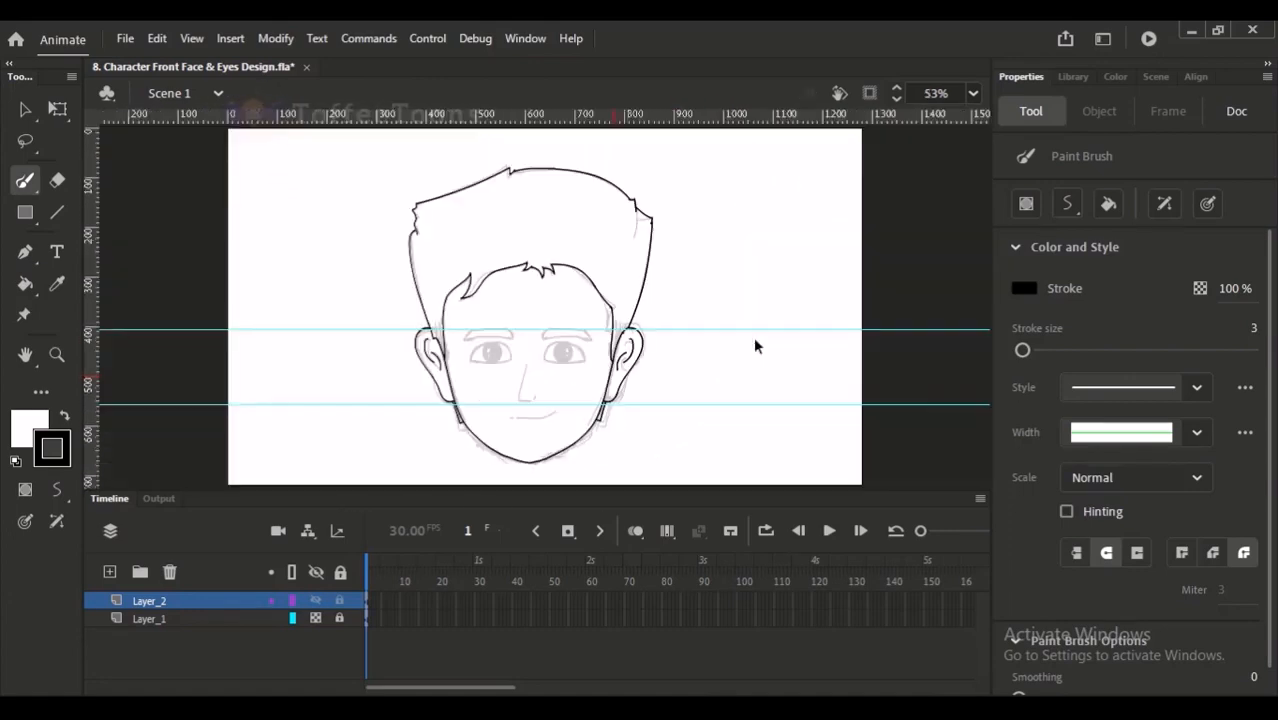
- Delete the stray stroke ends at the tip of the left fringe lock and return to the Paint Brush
left_click_drag(468, 206, 599, 300)
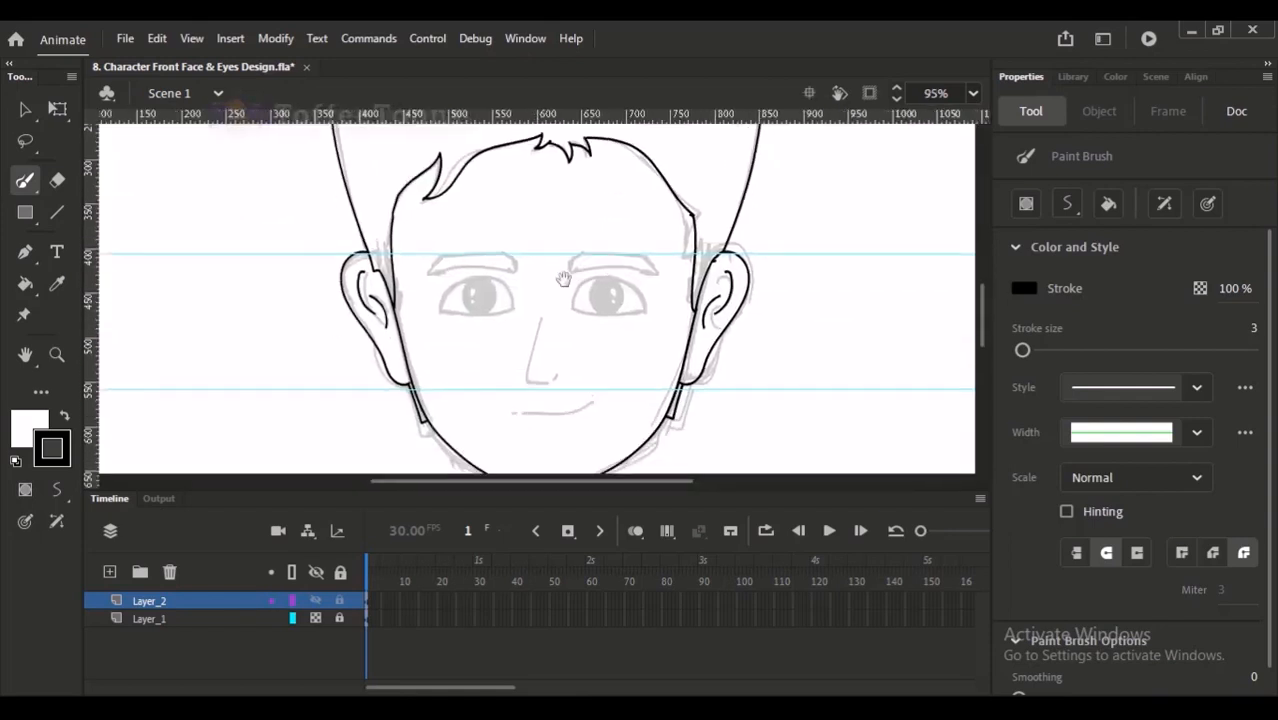
left_click_drag(481, 217, 586, 422)
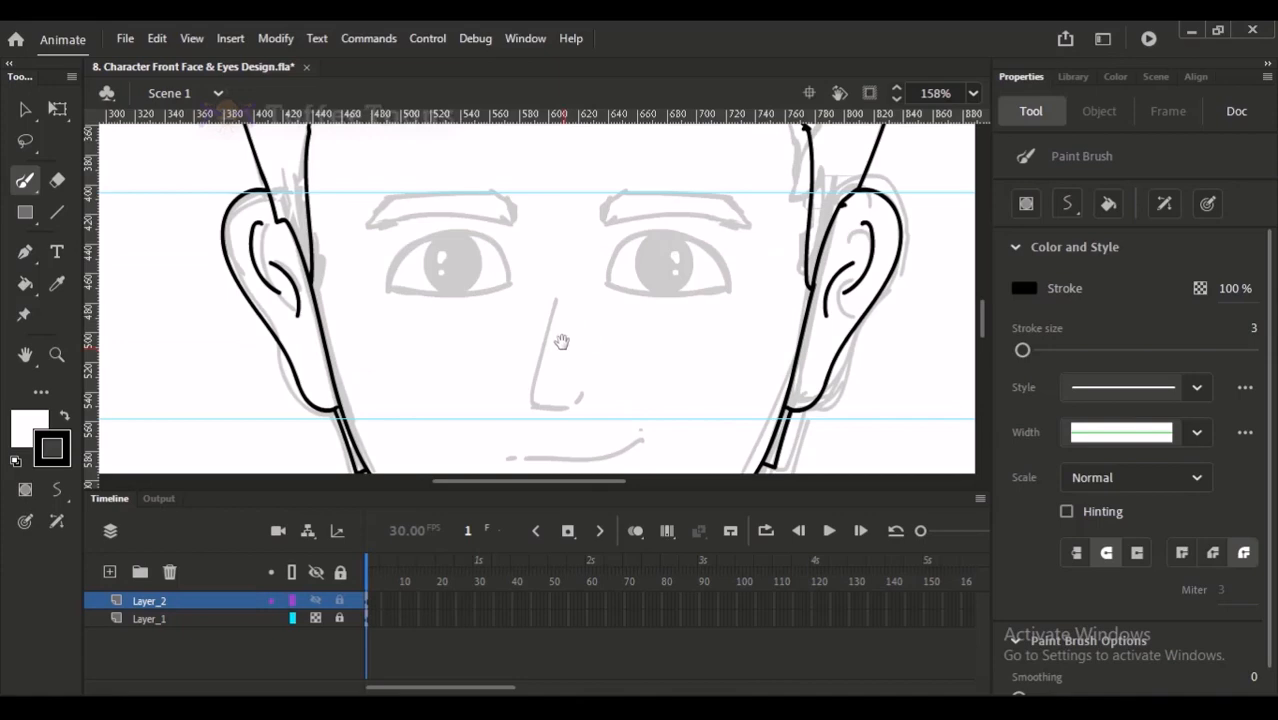
left_click_drag(568, 275, 553, 185)
mouse_move(543, 401)
left_mouse_down()
mouse_move(571, 181)
mouse_move(558, 388)
mouse_move(552, 240)
left_mouse_up()
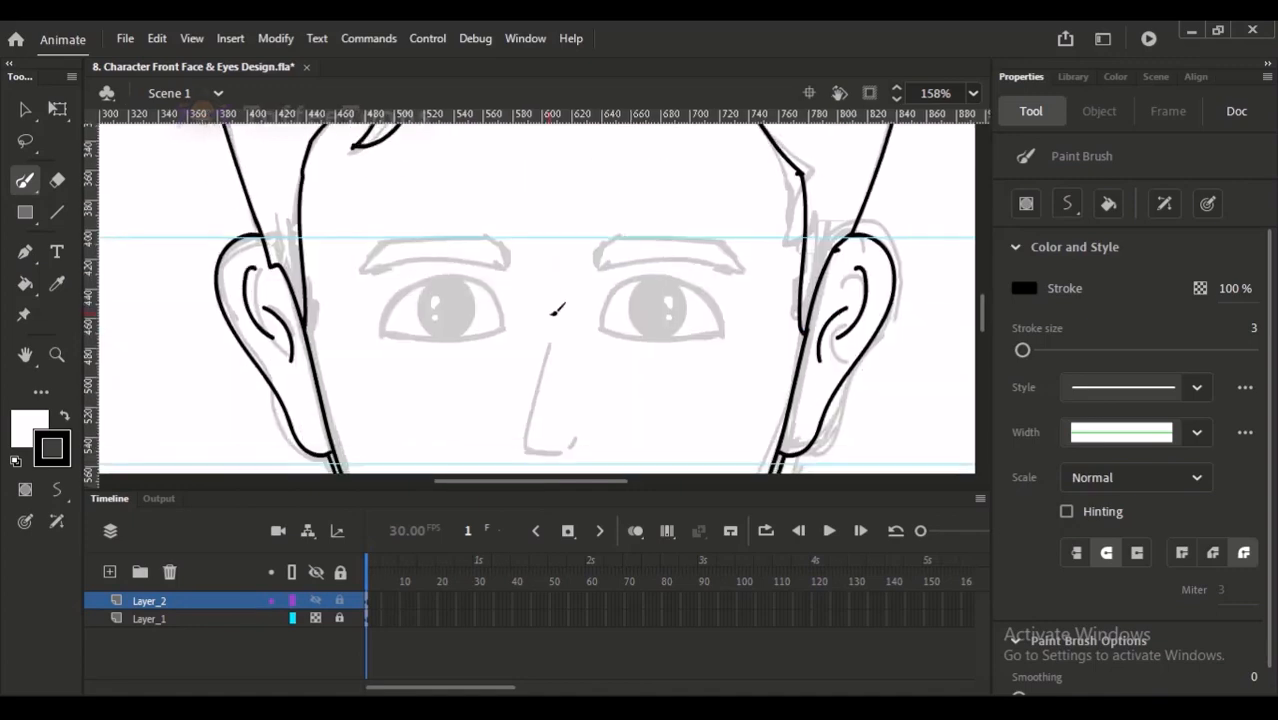
key("v")
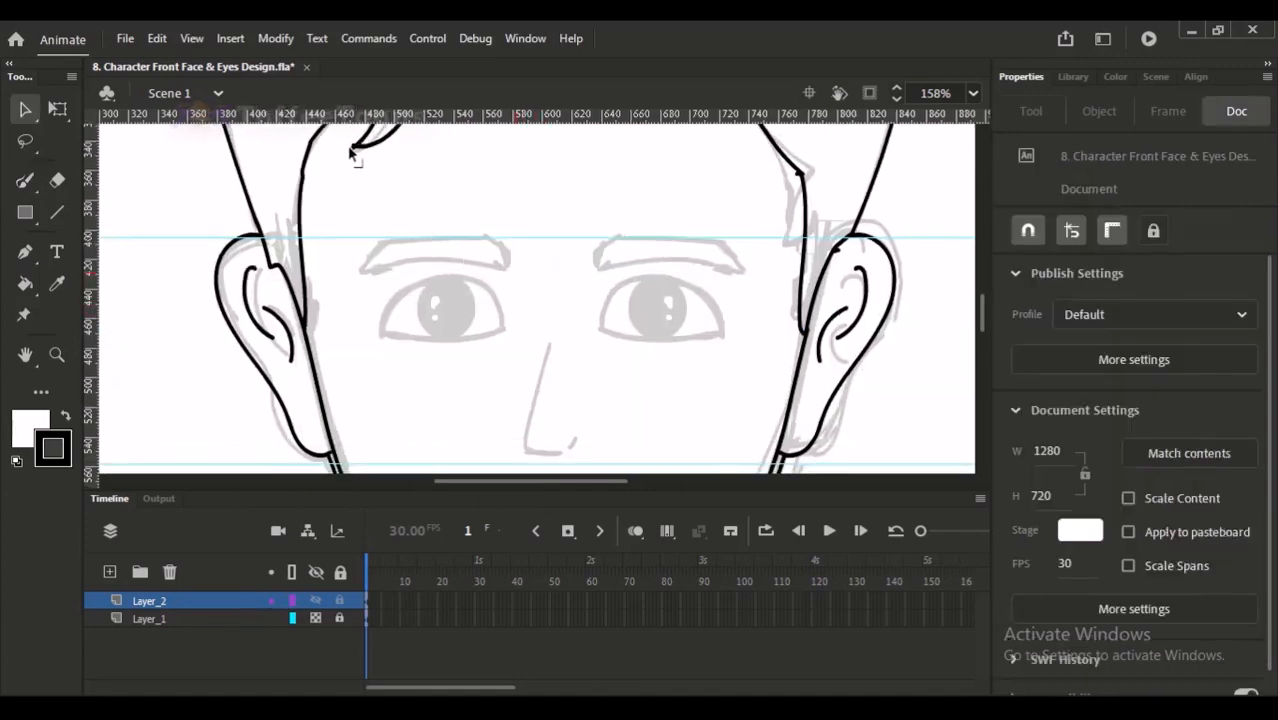
left_click(352, 148)
key("Delete")
left_click(353, 150)
key("Delete")
left_click(26, 181)
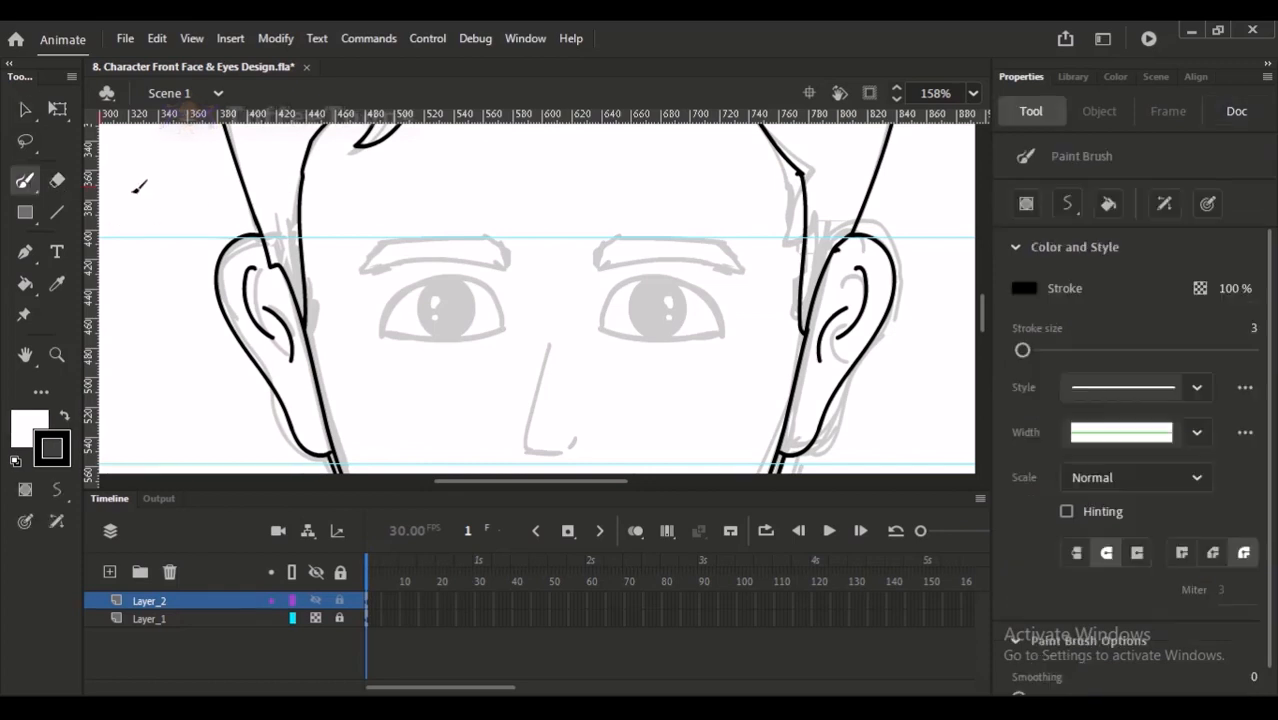
- Try tracing the nose between the eyes with Paint Brush strokes over the sketch, and undo the strokes
scroll(600, 275, "down", 1)
scroll(556, 237, "down", 2)
left_click_drag(542, 258, 525, 340)
key("ctrl+z")
mouse_move(542, 243)
left_mouse_down()
mouse_move(524, 338)
mouse_move(560, 358)
mouse_move(577, 333)
mouse_move(518, 350)
mouse_move(547, 370)
mouse_move(586, 345)
mouse_move(538, 366)
mouse_move(558, 368)
mouse_move(580, 333)
mouse_move(524, 362)
mouse_move(541, 366)
mouse_move(541, 285)
mouse_move(528, 322)
mouse_move(572, 370)
left_mouse_up()
key("ctrl+z")
- Try a rounded nose base with a bridge line rising above it, redrawing the strokes
key("ctrl+z")
key("ctrl+z")
key("ctrl+z")
key("ctrl+z")
key("ctrl+z")
mouse_move(547, 261)
left_mouse_down()
mouse_move(524, 348)
mouse_move(570, 368)
mouse_move(584, 348)
left_mouse_up()
key("ctrl+z")
left_click_drag(521, 312, 572, 292)
key("ctrl+z")
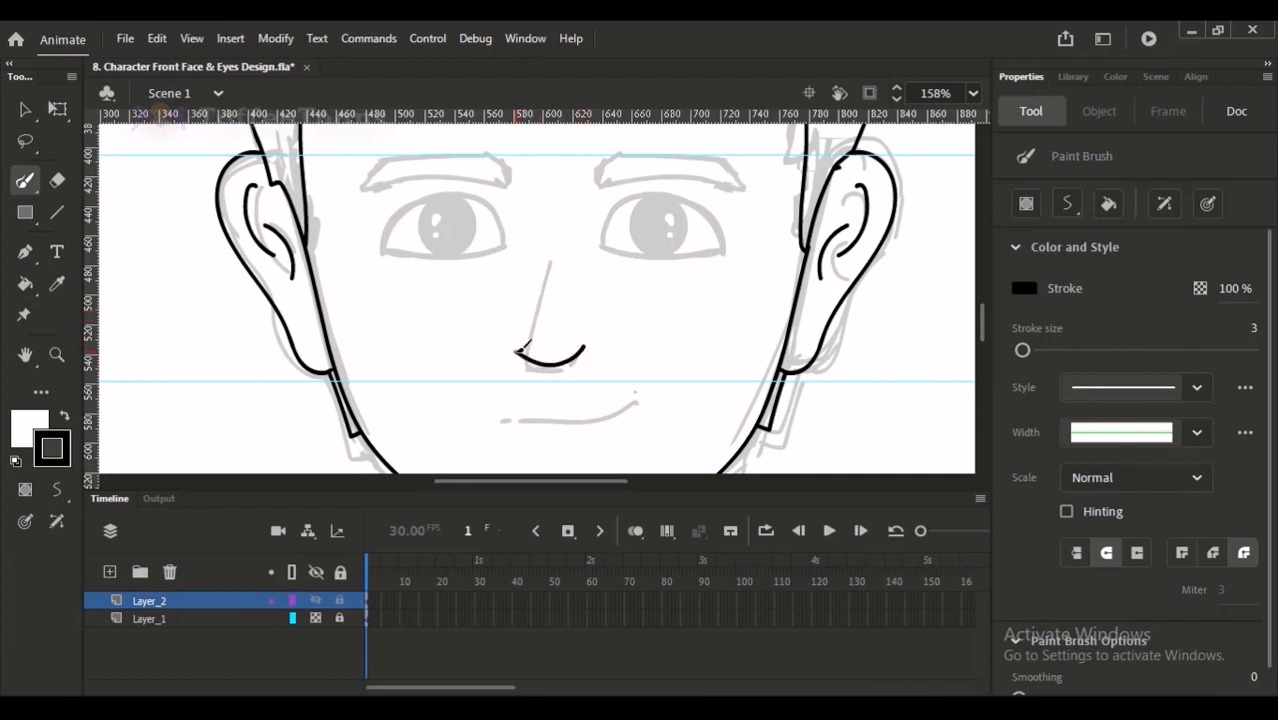
mouse_move(524, 254)
left_mouse_down()
mouse_move(519, 322)
mouse_move(569, 285)
mouse_move(588, 297)
mouse_move(574, 292)
mouse_move(574, 315)
mouse_move(537, 307)
mouse_move(562, 291)
mouse_move(584, 316)
left_mouse_up()
key("ctrl+z")
key("ctrl+z")
key("ctrl+2")
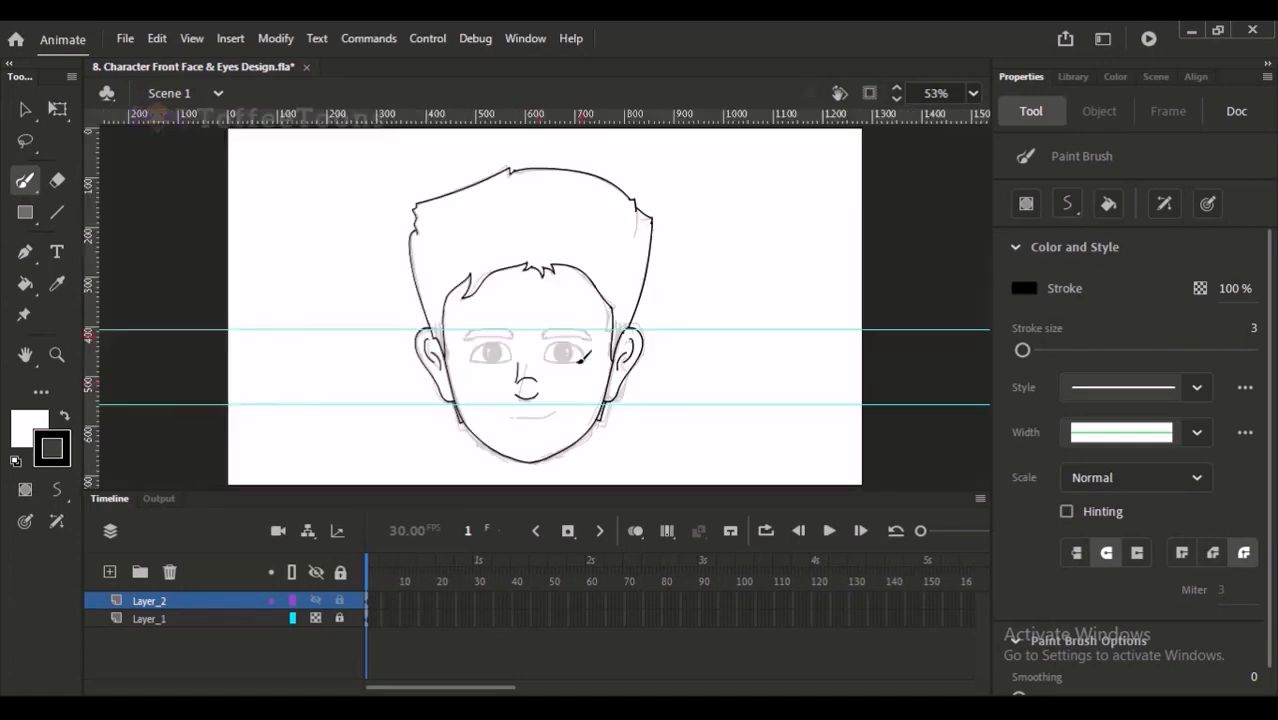
- Try a nose with two bridge lines running down to rounded nostrils on both sides
scroll(541, 325, "up", 5)
left_click_drag(543, 333, 545, 333)
key("ctrl+z")
key("ctrl+z")
left_click_drag(498, 295, 490, 337)
key("ctrl+z")
key("ctrl+z")
left_click_drag(503, 286, 492, 378)
key("ctrl+z")
left_click_drag(538, 288, 554, 374)
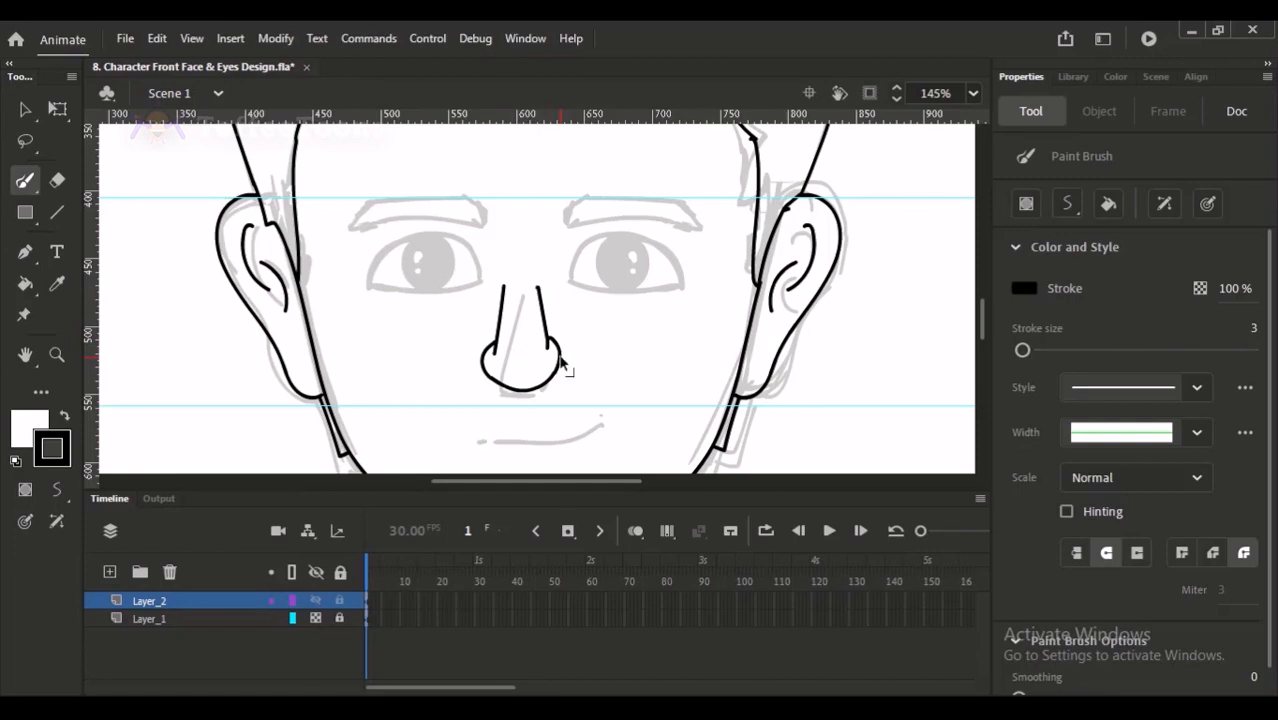
- Undo the latest strokes of the rounded nose, starting with its right nostril
key("ctrl+minus")
left_click(521, 249)
key("ctrl+z")
key("ctrl+z")
key("ctrl+z")
key("ctrl+z")
key("ctrl+z")
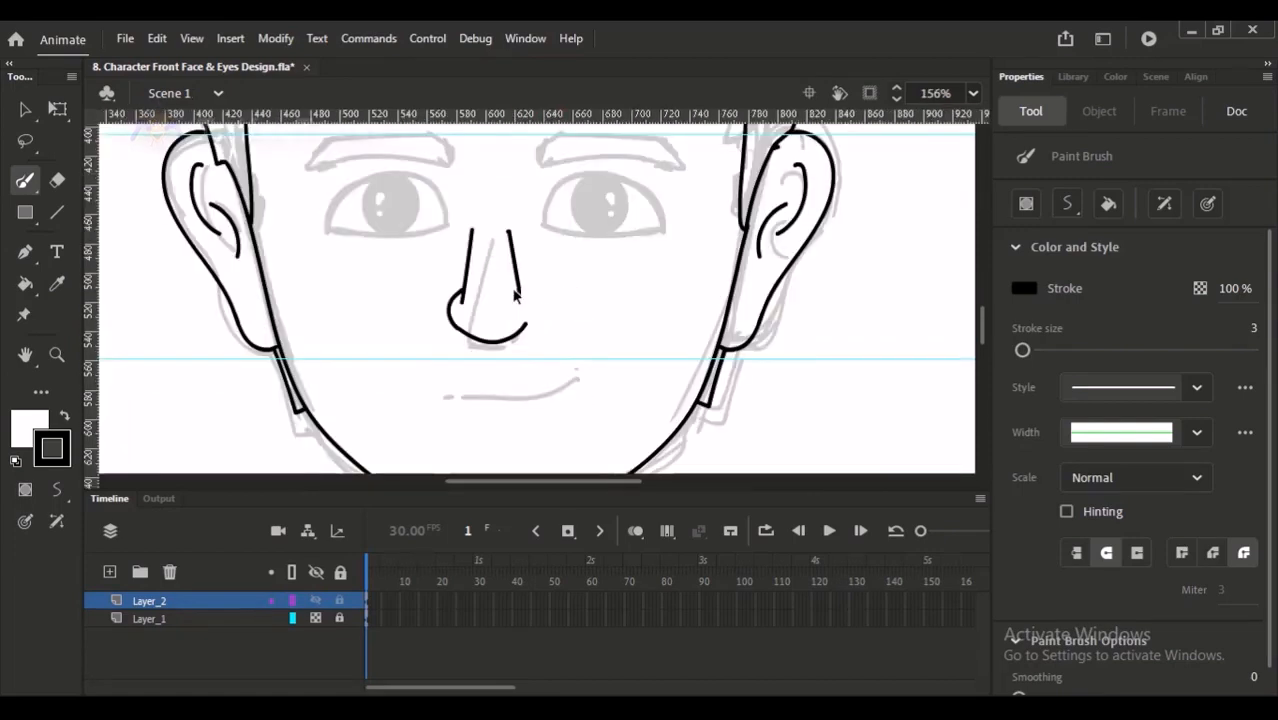
- Trace the nose as a single slanted bridge line with a pointed base and a curved right nostril, and adjust the bridge
mouse_move(493, 216)
left_mouse_down()
mouse_move(466, 333)
mouse_move(495, 345)
mouse_move(537, 330)
mouse_move(527, 298)
left_mouse_up()
key("ctrl+z")
scroll(550, 290, "up", 2)
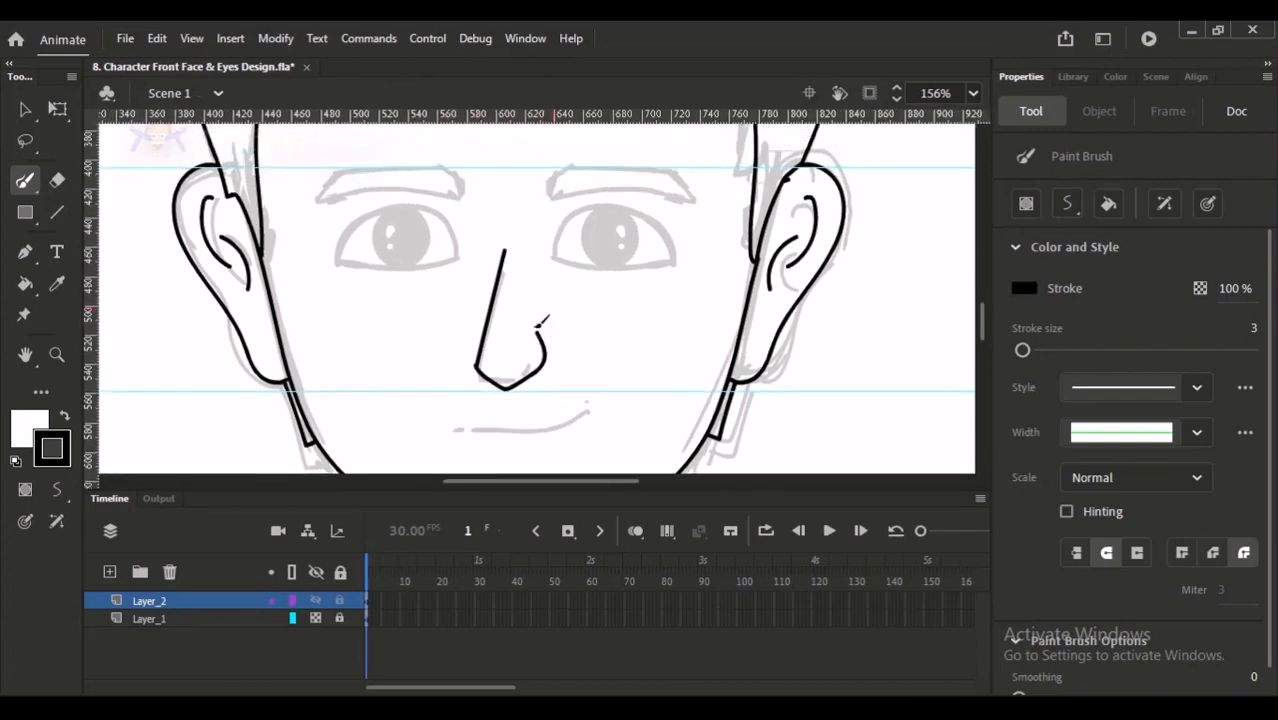
key("v")
mouse_move(500, 265)
left_mouse_down()
mouse_move(485, 279)
mouse_move(513, 272)
left_mouse_up()
key("y")
key("space")
key("space")
key("space")
- Trace the mouth line with the Paint Brush, curving up at its right end, redrawing it until it fits the sketch
left_click_drag(563, 422, 501, 211)
left_click_drag(505, 293, 599, 274)
key("ctrl+z")
left_click_drag(521, 294, 603, 275)
key("ctrl+z")
left_click_drag(494, 297, 600, 282)
key("ctrl+z")
mouse_move(494, 297)
left_mouse_down()
mouse_move(600, 285)
mouse_move(609, 272)
left_mouse_up()
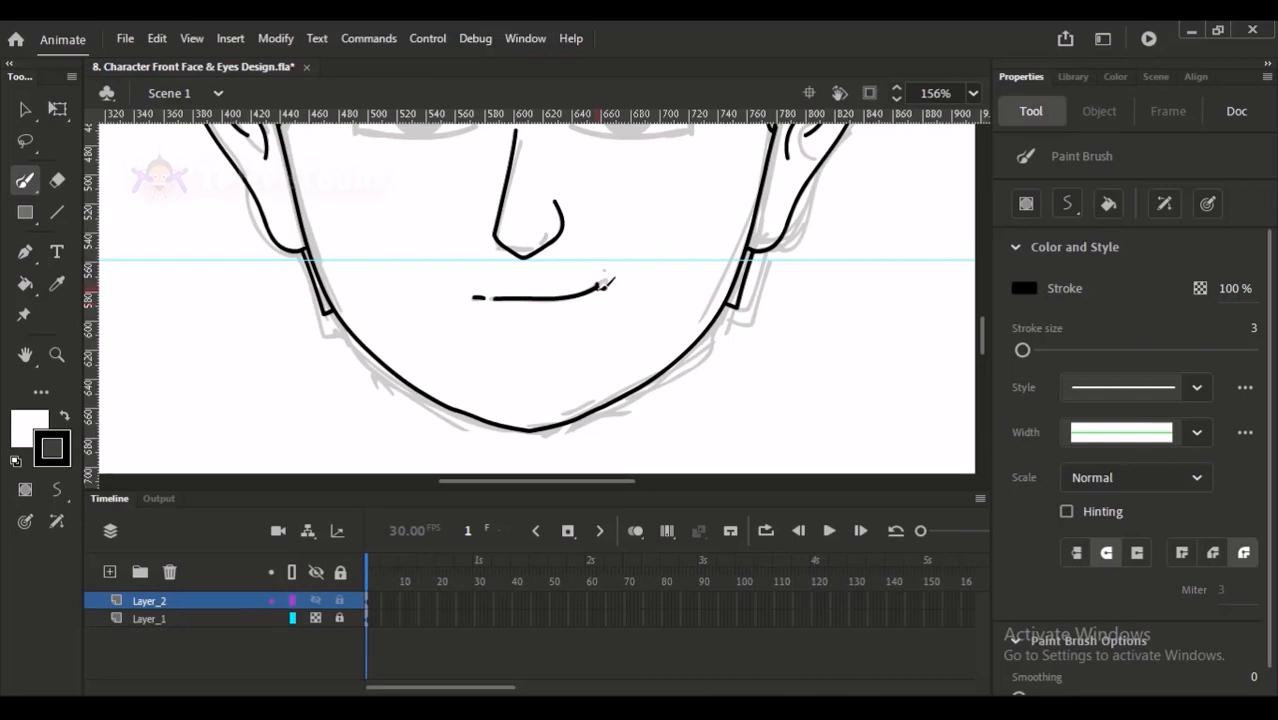
key("ctrl+2")
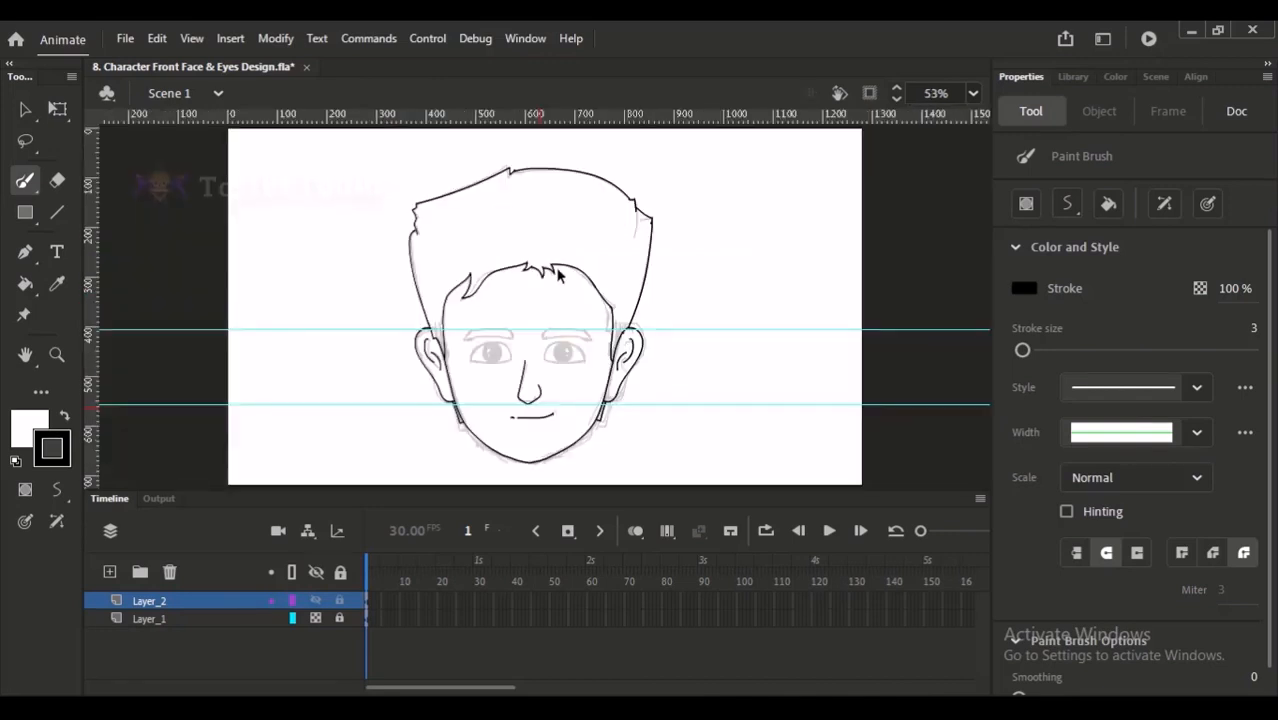
- Toggle the visibility of Layer_1 repeatedly to compare the black line art with and without the sketch
left_click(315, 618)
left_click(315, 618)
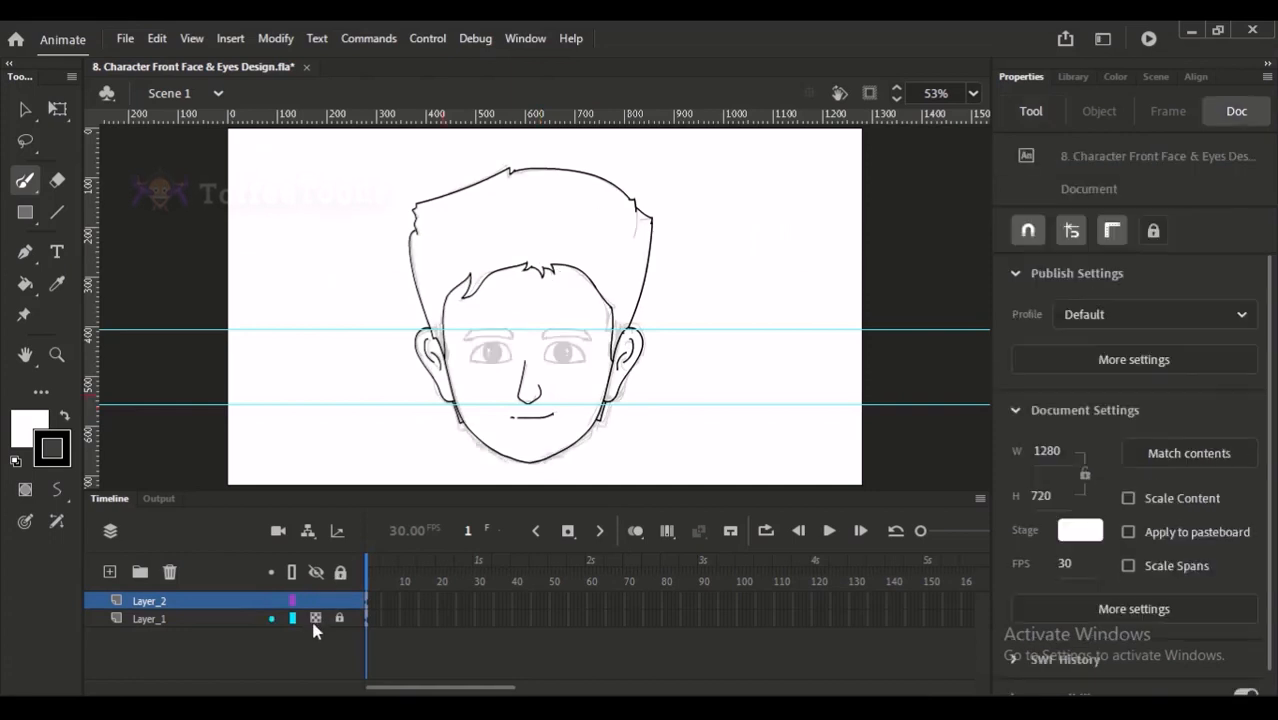
left_click(315, 618)
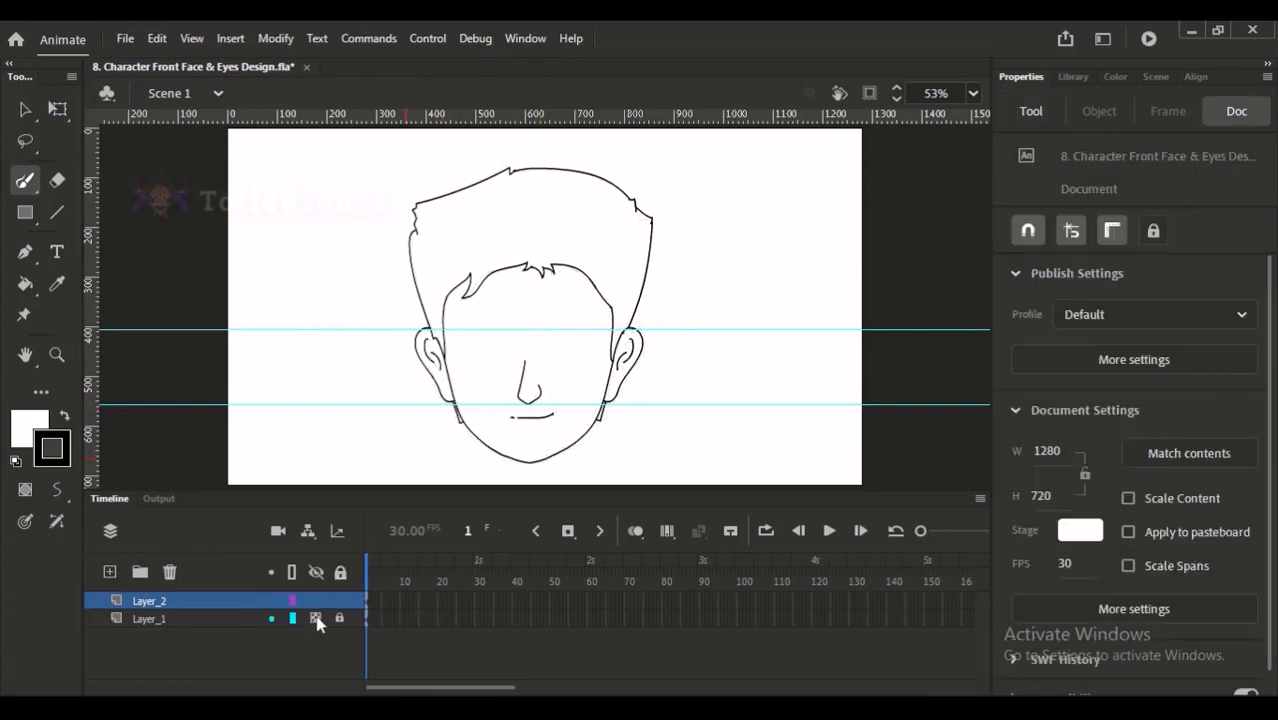
left_click(316, 619)
left_click(316, 619)
left_click(316, 619)
left_click(316, 619)
left_click(316, 619)
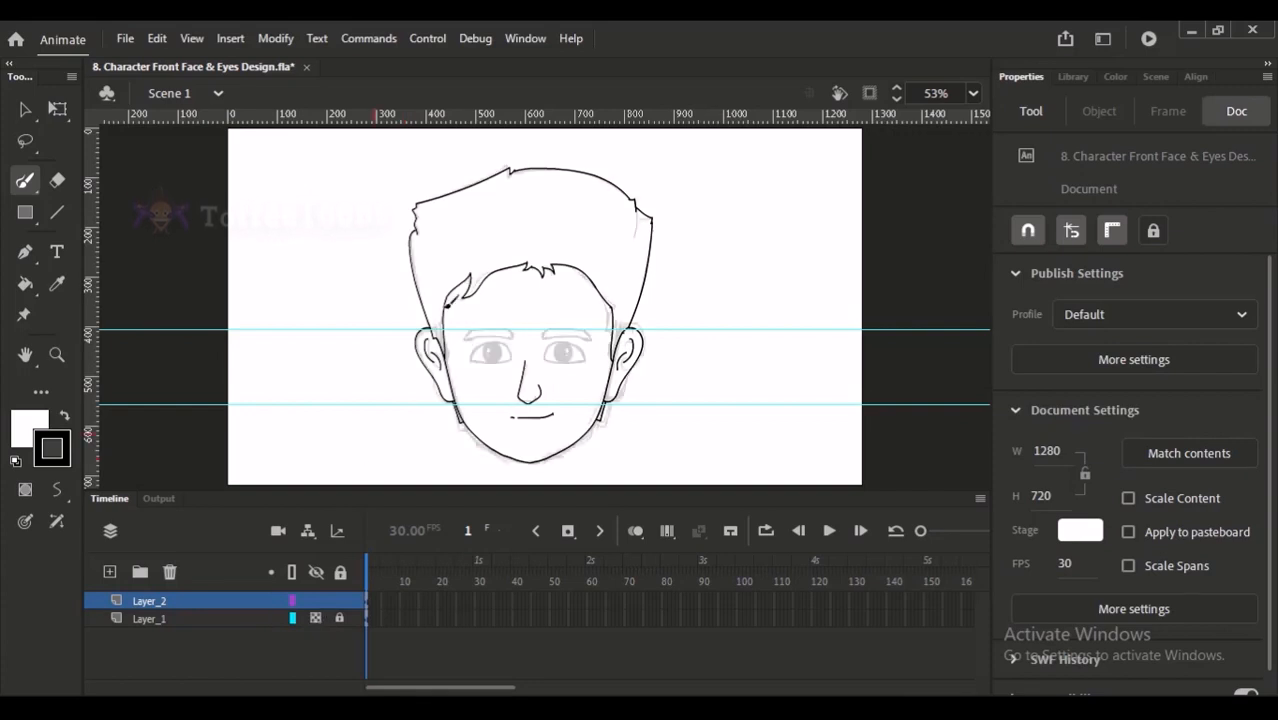
- Switch to the Selection tool and save the document
scroll(500, 250, "up", 3)
left_click(26, 113)
scroll(500, 300, "down", 2)
left_click_drag(455, 263, 590, 414)
left_click(605, 405)
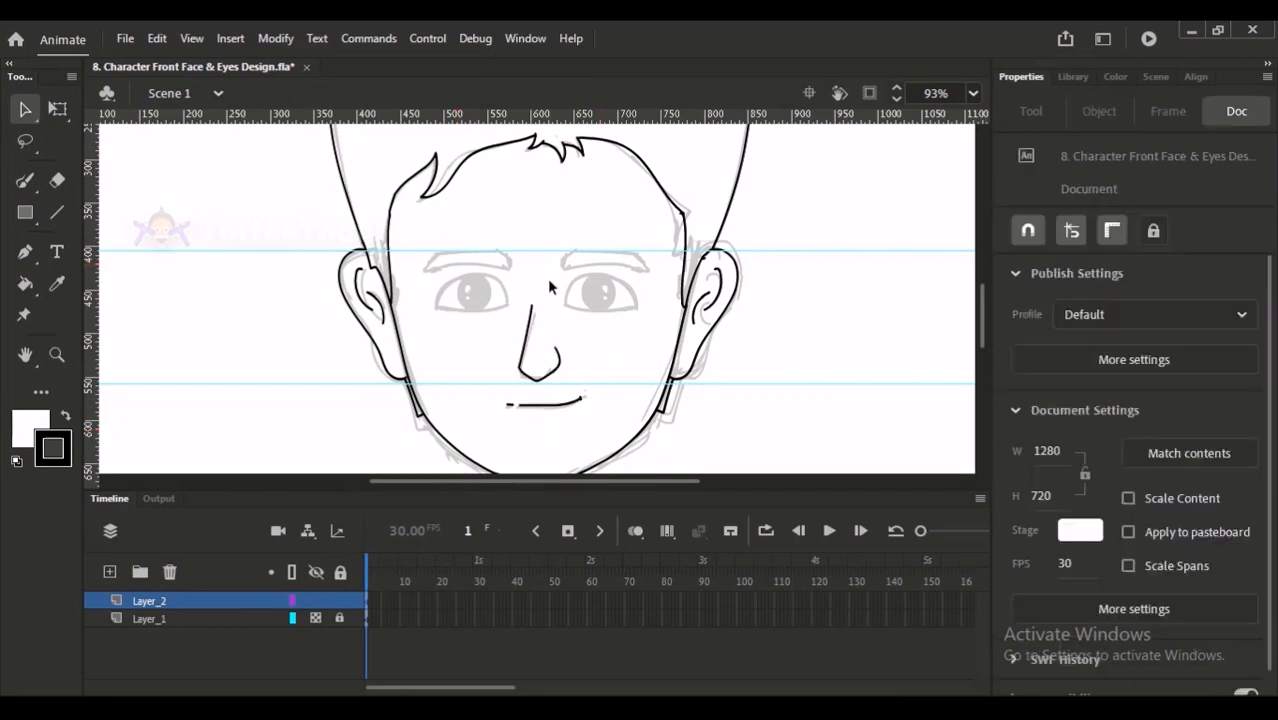
key("ctrl+s")
key("ctrl+minus")
- Hide Layer_1 and show it again to examine the line art and the untraced eyes up close
left_click(315, 618)
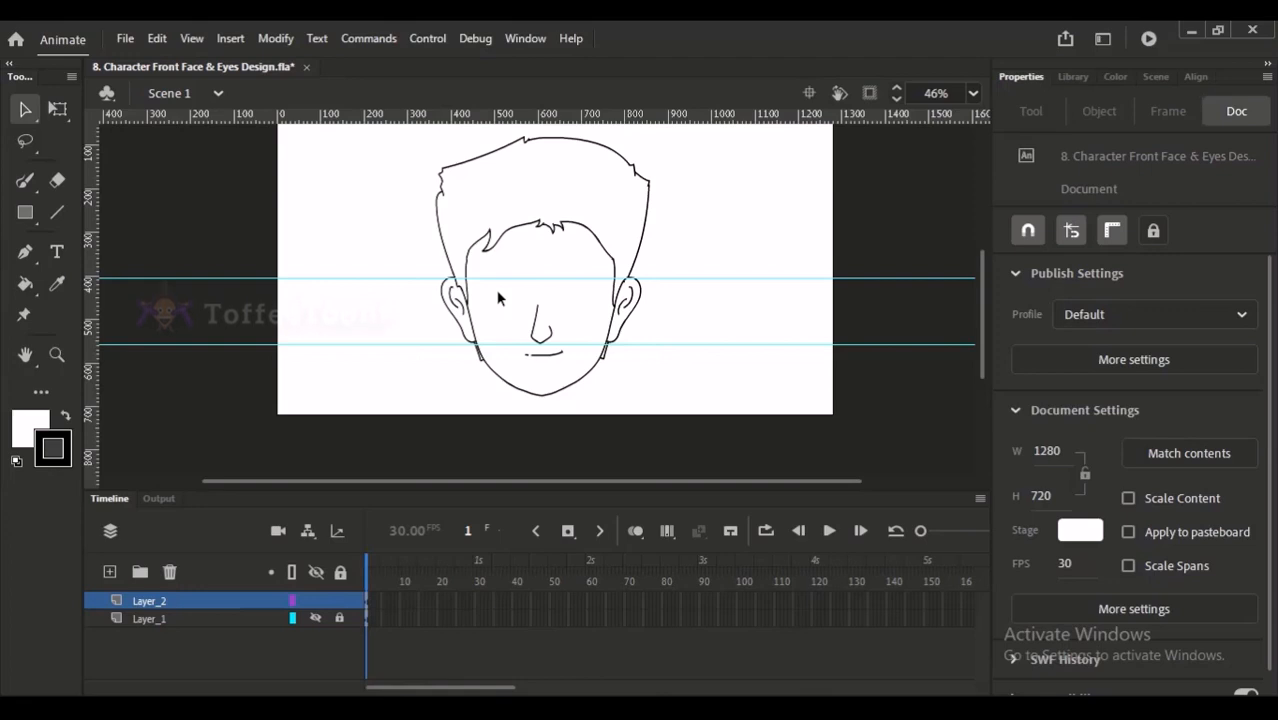
left_click(316, 620)
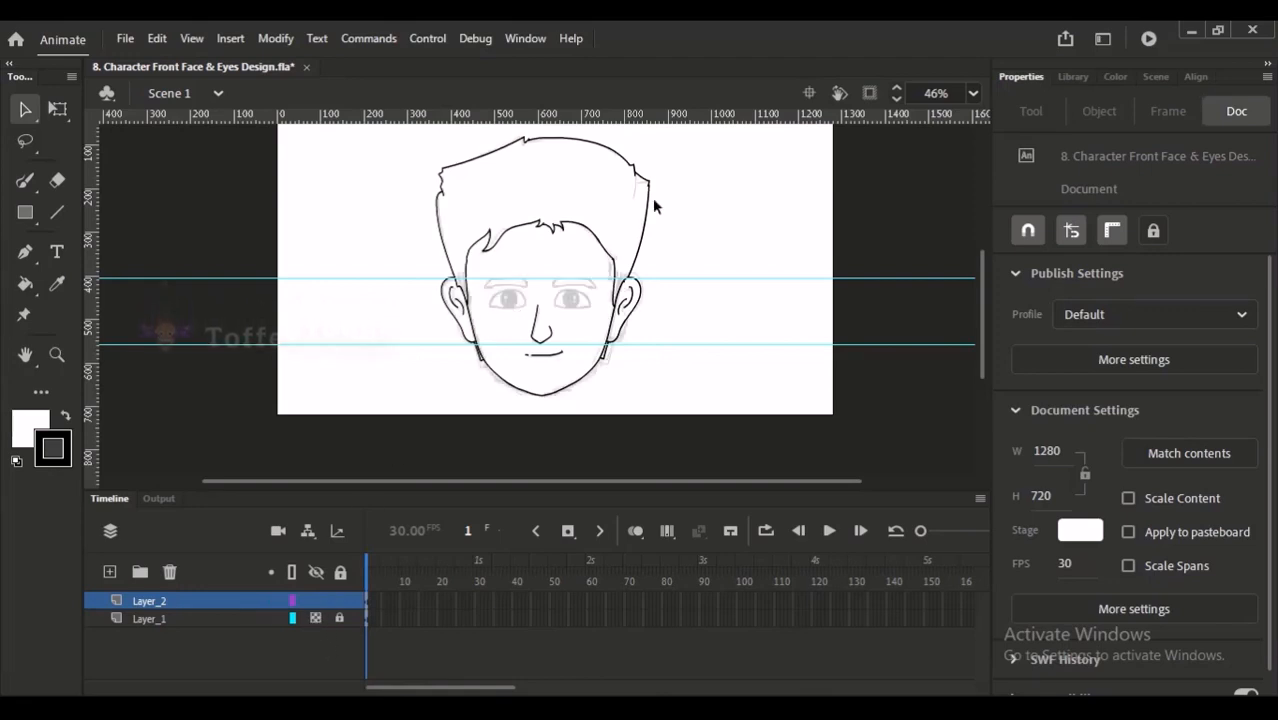
left_click_drag(507, 199, 568, 375)
left_click_drag(330, 350, 343, 319)
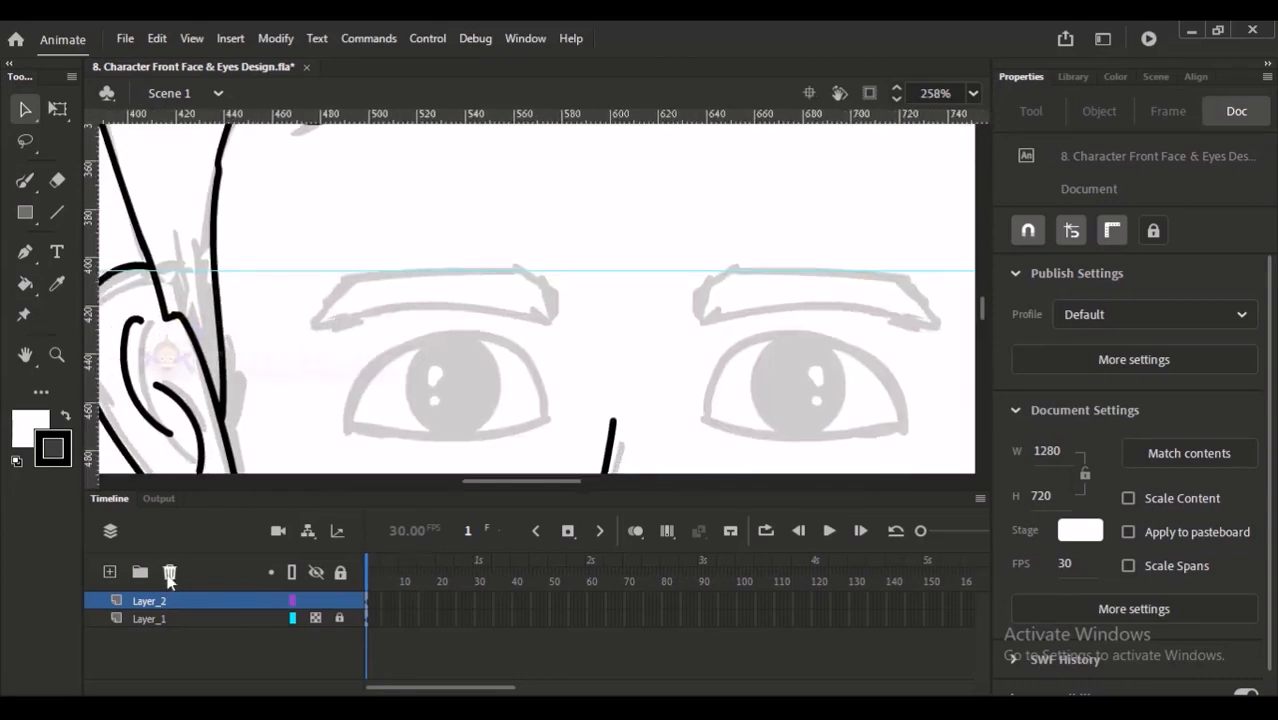
- Rename Layer_2 to Face and add a new layer above it
key("ctrl+2")
double_click(150, 600)
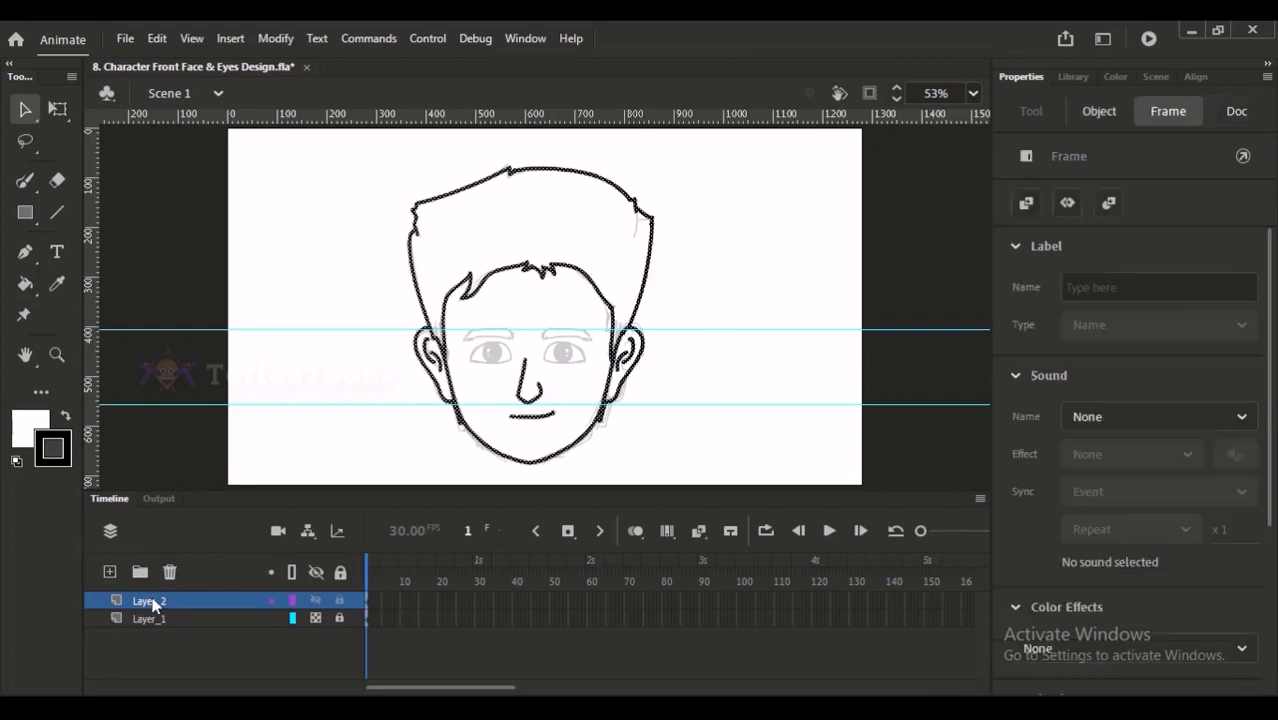
type("Face")
key("Return")
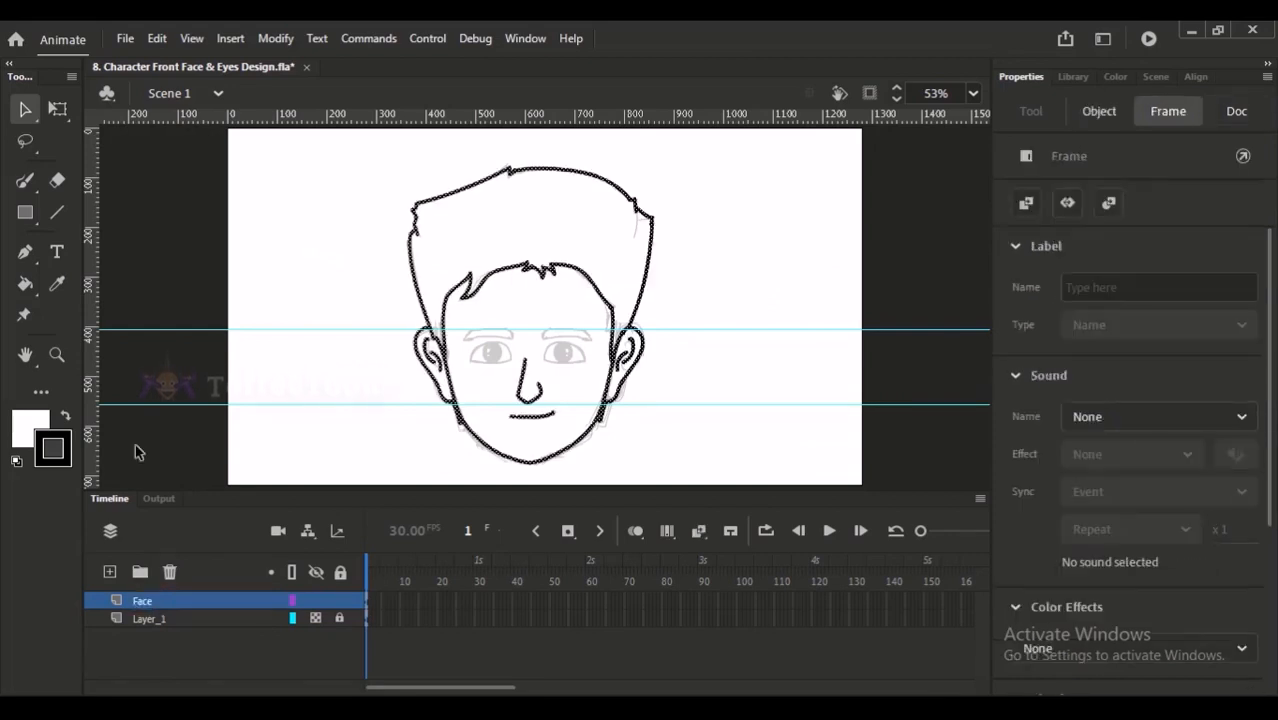
left_click(109, 571)
- Trace the left eye's outline on the new layer with the Paint Brush, drawing the upper lid arc and the lower lid
left_click(27, 182)
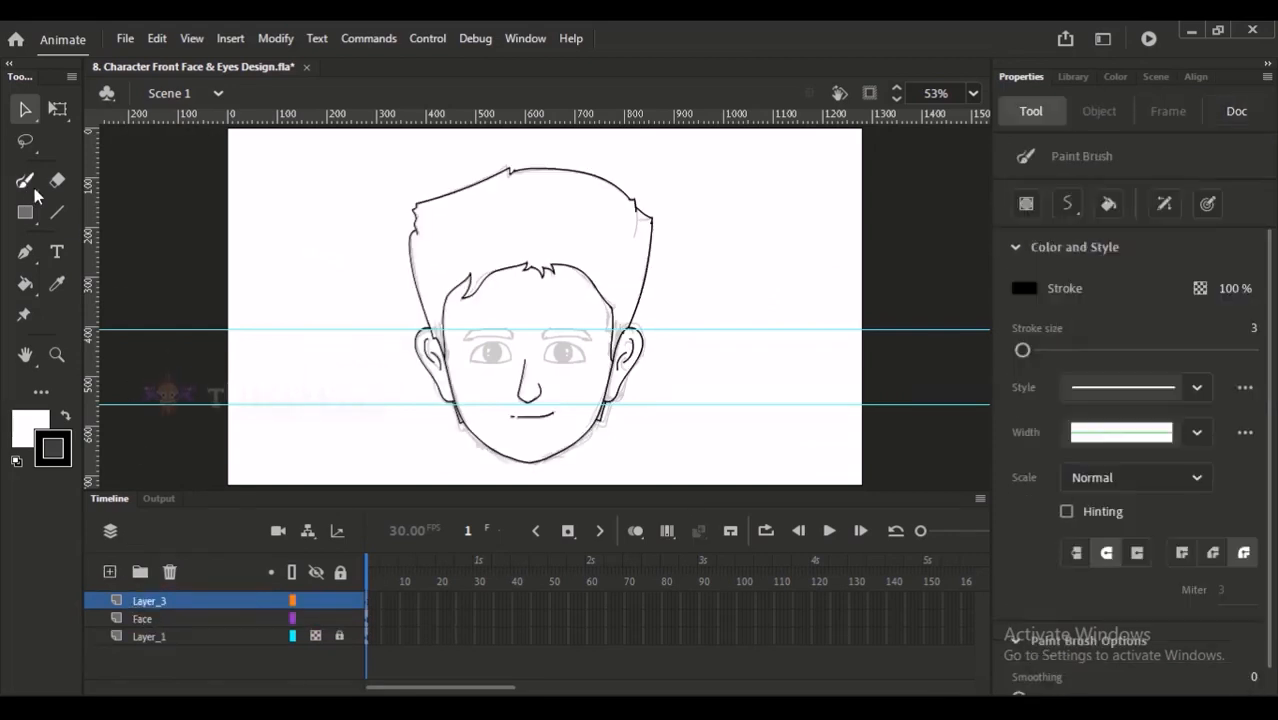
left_click_drag(446, 252, 545, 441)
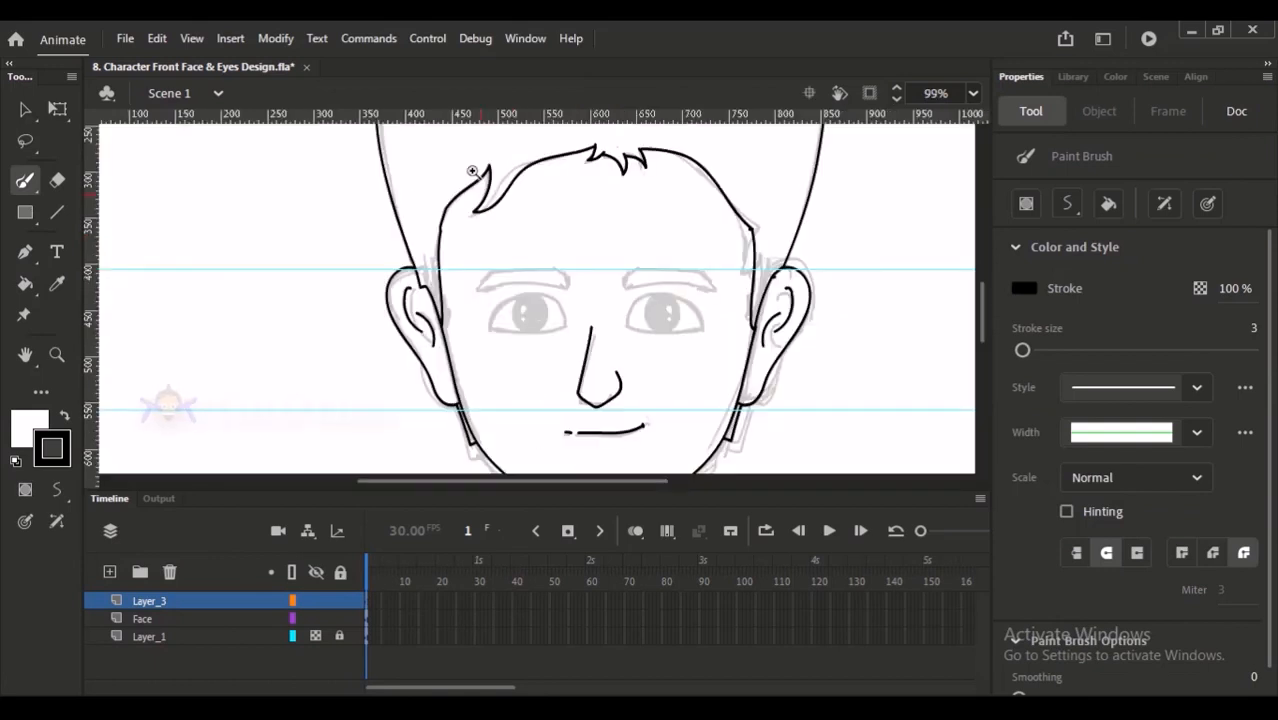
left_click_drag(472, 172, 605, 373)
mouse_move(576, 273)
left_mouse_down()
mouse_move(482, 286)
mouse_move(477, 263)
left_mouse_up()
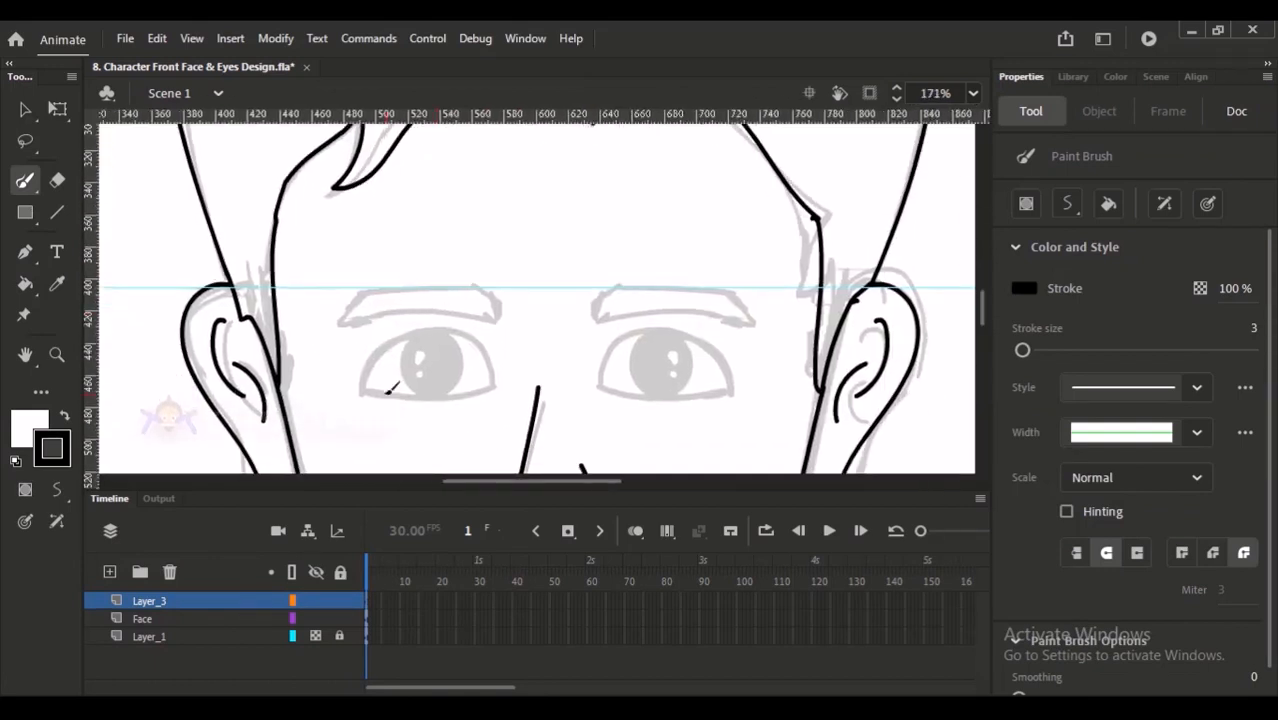
mouse_move(363, 390)
left_mouse_down()
mouse_move(387, 343)
mouse_move(444, 327)
mouse_move(475, 332)
mouse_move(493, 383)
left_mouse_up()
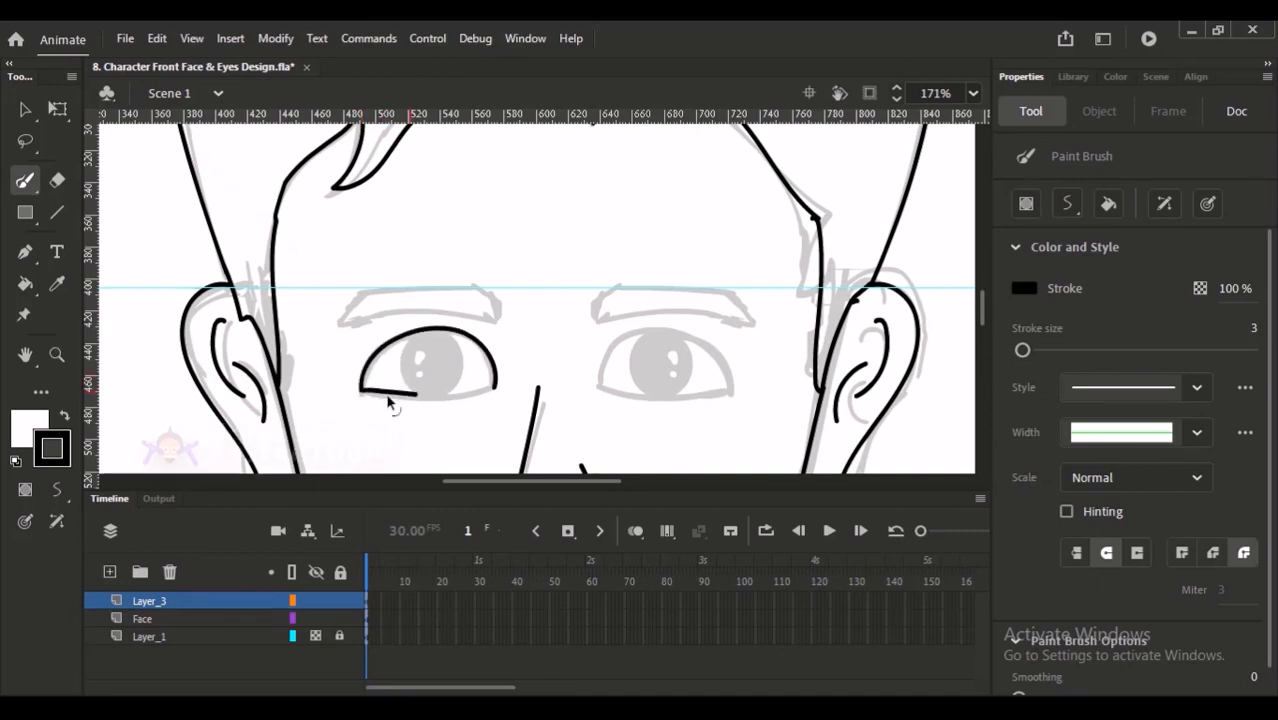
mouse_move(366, 388)
left_mouse_down()
mouse_move(482, 392)
mouse_move(505, 374)
left_mouse_up()
key("ctrl+z")
mouse_move(368, 390)
left_mouse_down()
mouse_move(474, 394)
mouse_move(506, 376)
left_mouse_up()
- Reshape the left eye outline's curves and inner corner with the Selection tool to match the sketch
key("v")
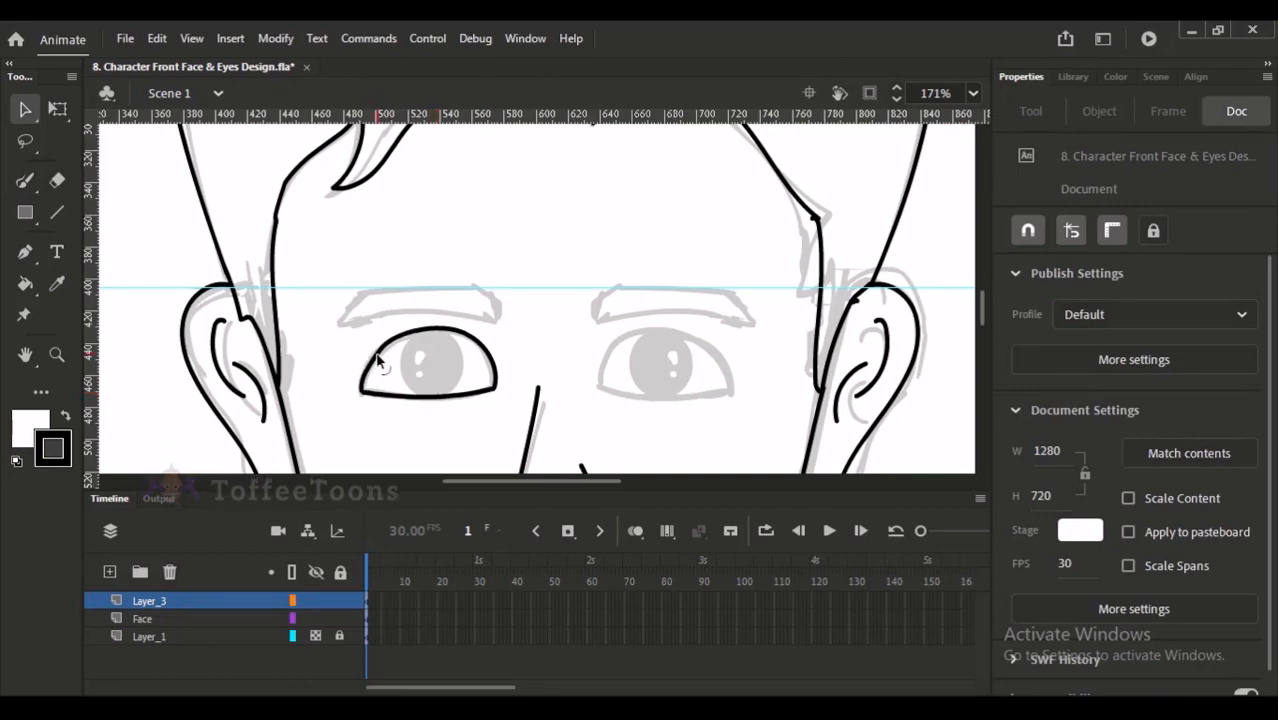
left_click_drag(376, 362, 395, 345)
left_click_drag(493, 363, 489, 364)
left_click_drag(407, 335, 450, 373)
scroll(435, 370, "up", 5)
left_click_drag(522, 223, 487, 265)
mouse_move(781, 175)
left_mouse_down()
mouse_move(656, 198)
mouse_move(694, 176)
left_mouse_up()
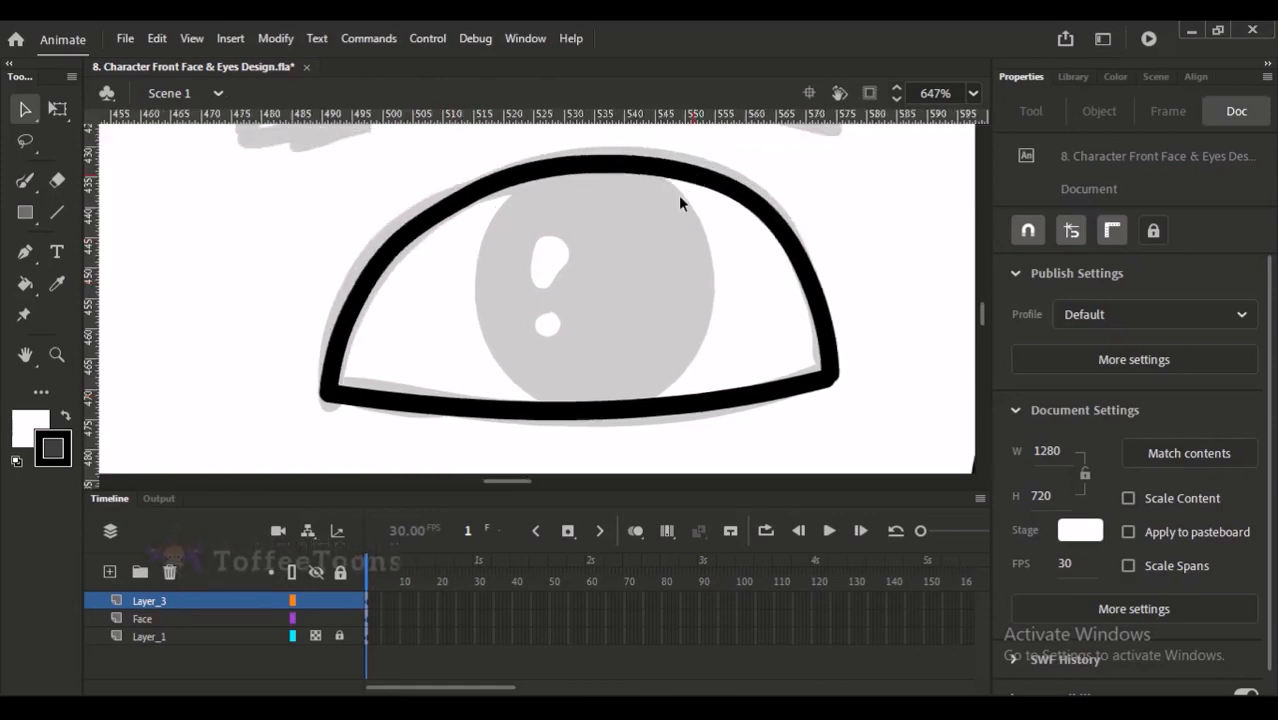
left_click_drag(833, 381, 832, 379)
key("ctrl+equal")
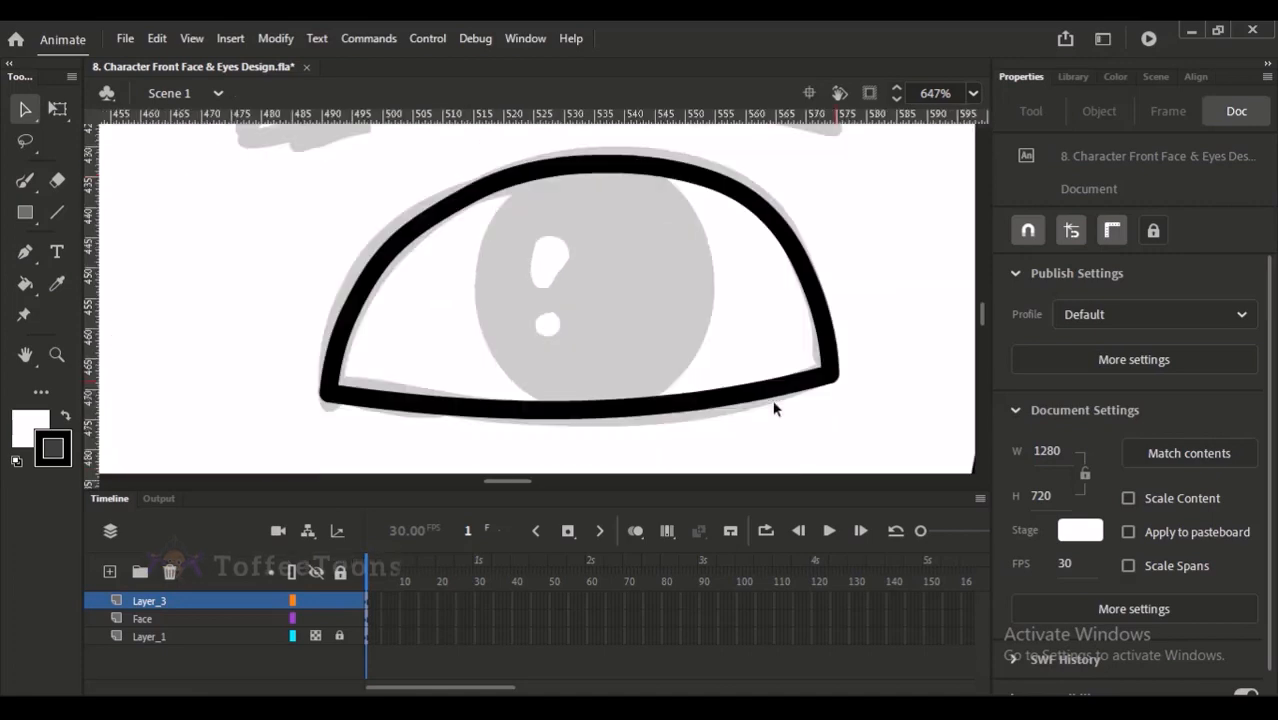
key("ctrl+minus")
key("ctrl+minus")
key("ctrl+minus")
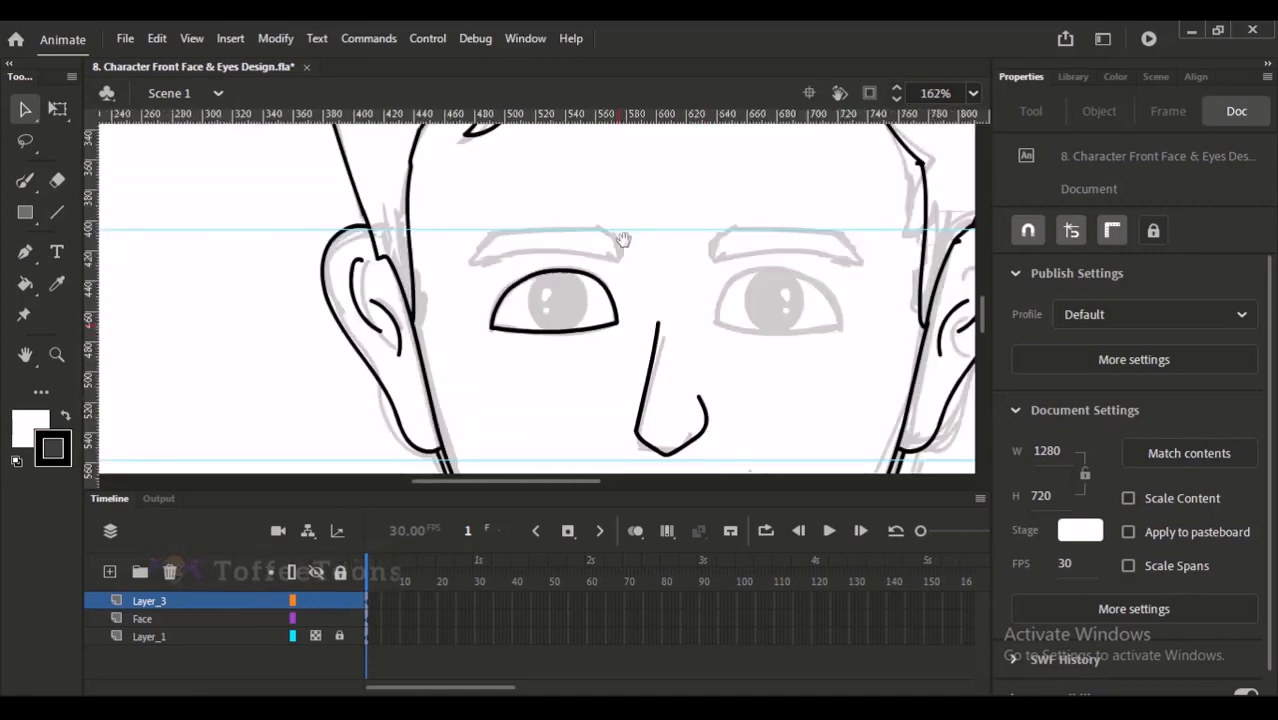
- Try duplicating the left eye outline onto the right eye's sketch, and undo the copy
left_click_drag(374, 266, 536, 370)
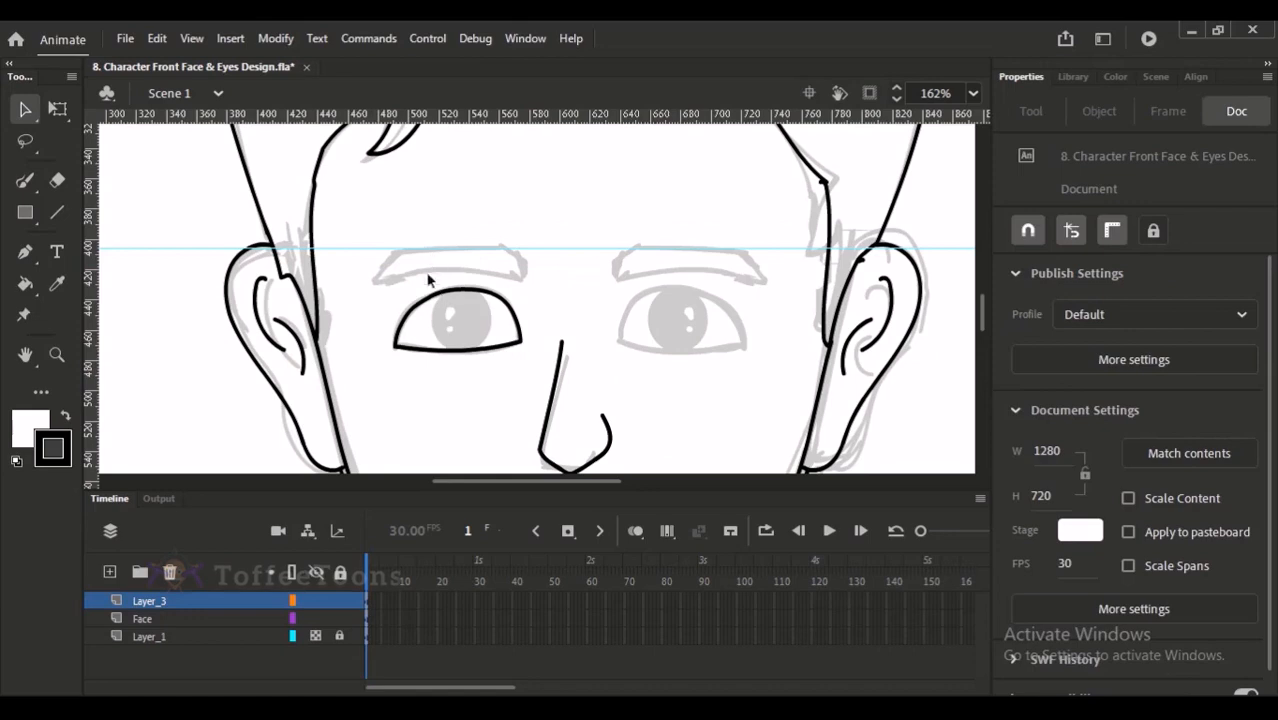
left_click_drag(369, 257, 532, 380)
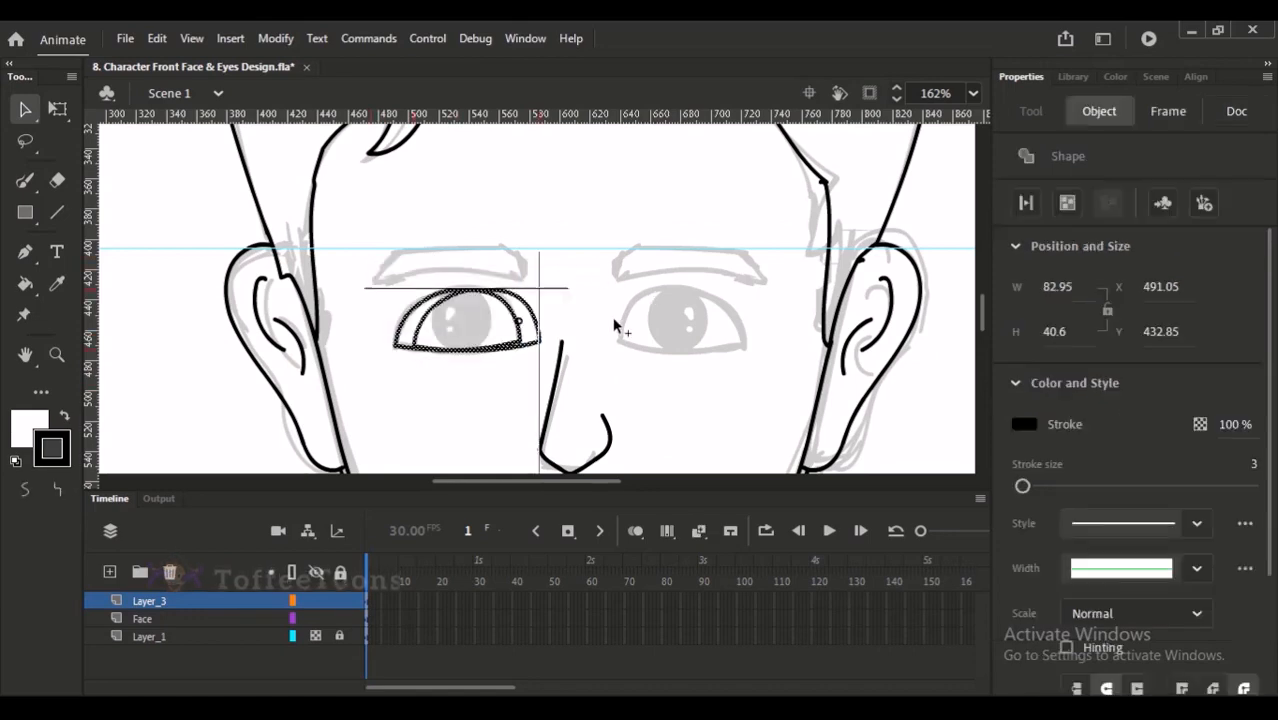
left_click_drag(489, 317, 697, 314, "alt")
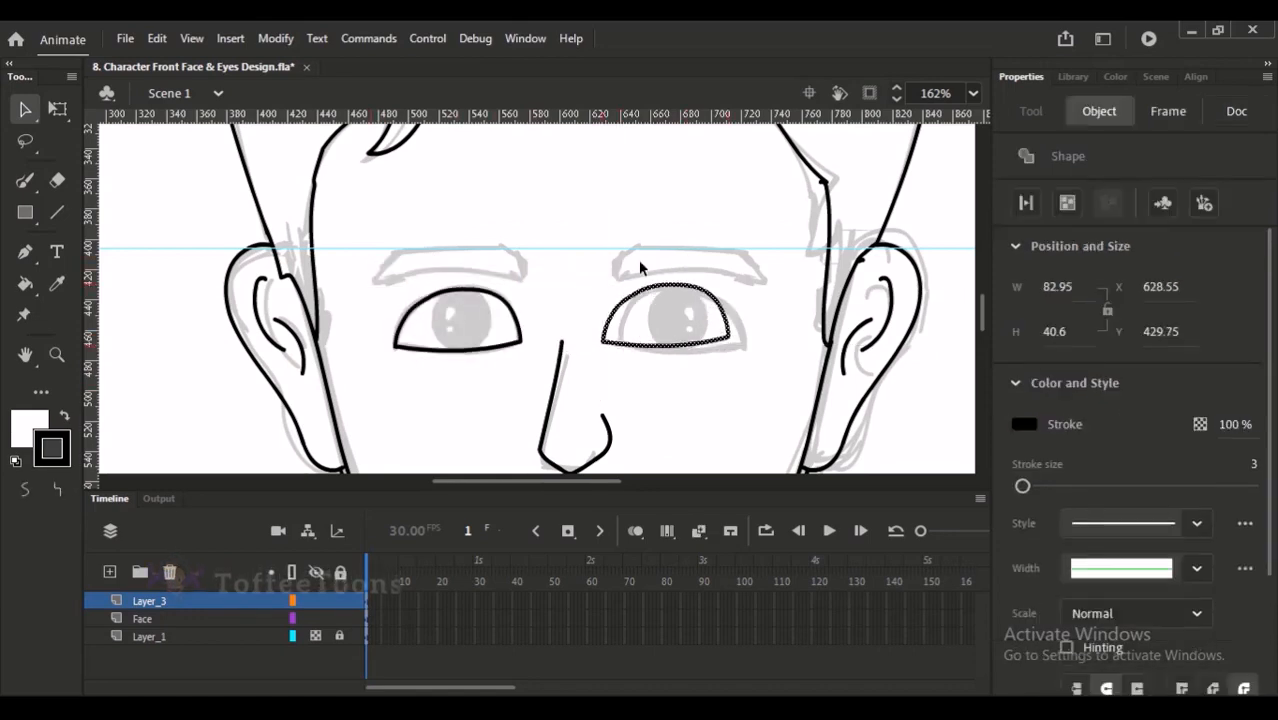
key("ctrl+z")
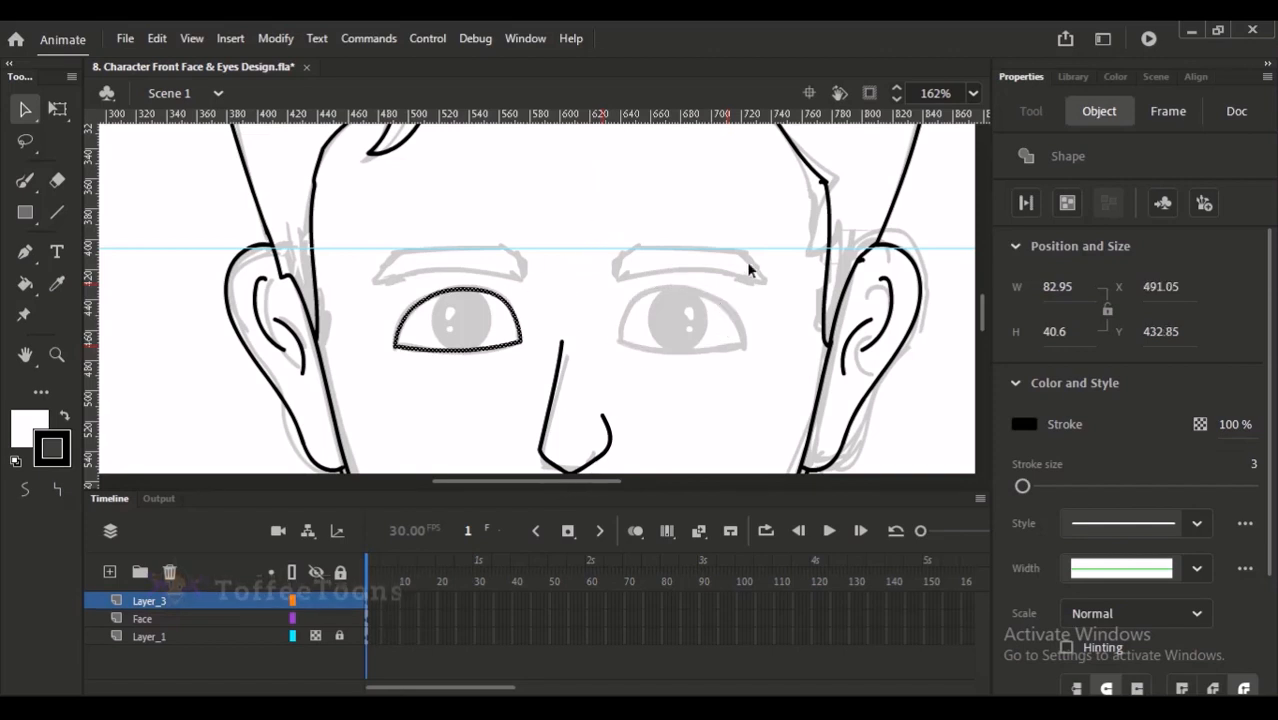
left_click_drag(647, 260, 577, 297)
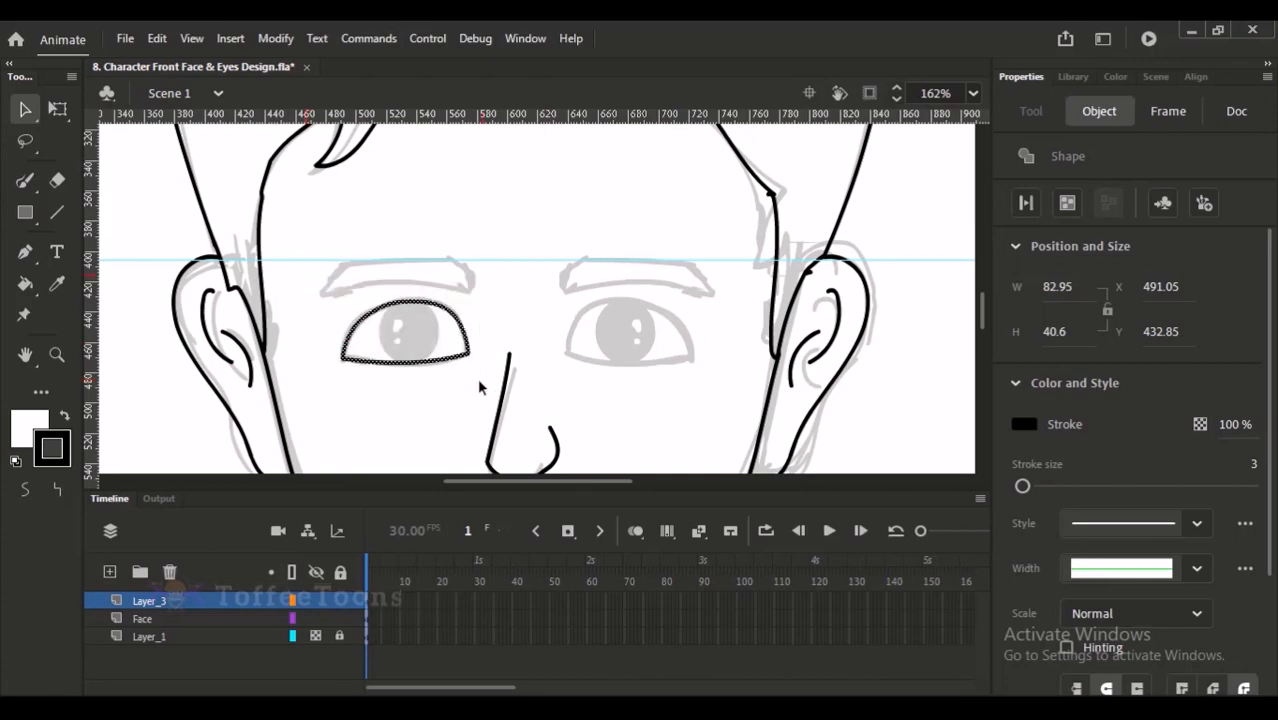
- Rename Layer_3 to Eye
double_click(158, 601)
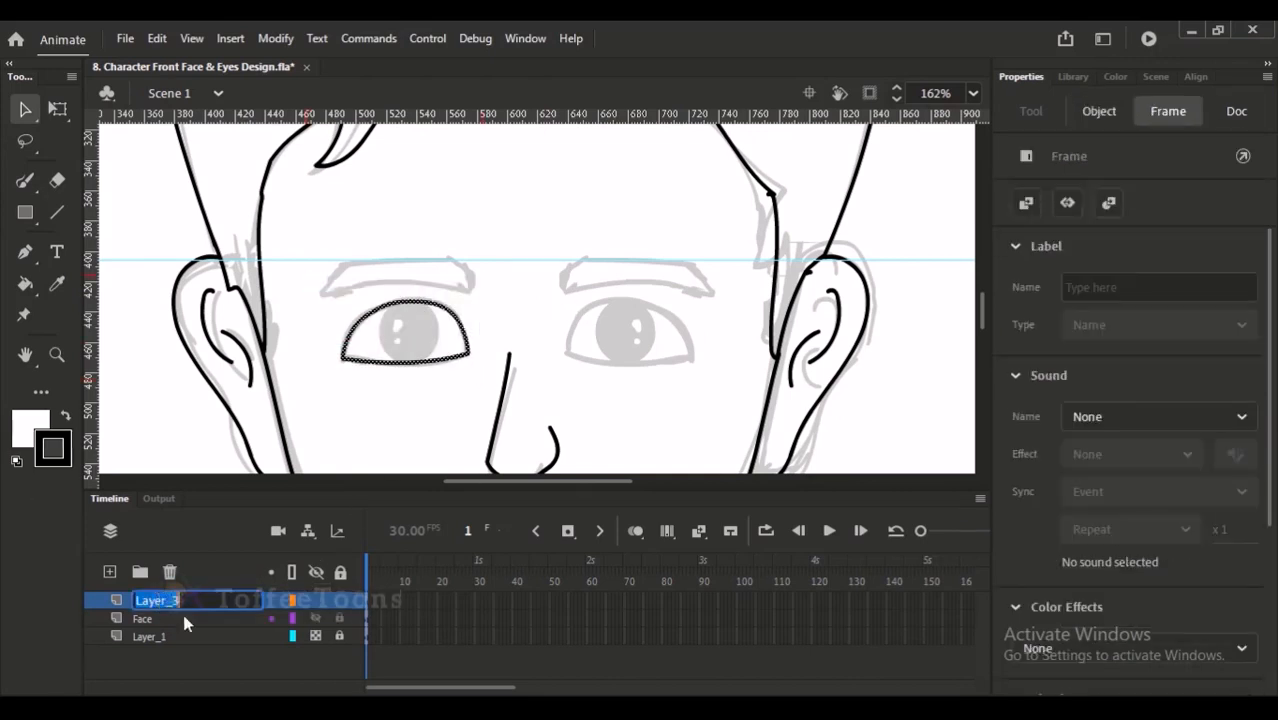
type("Eye")
key("Return")
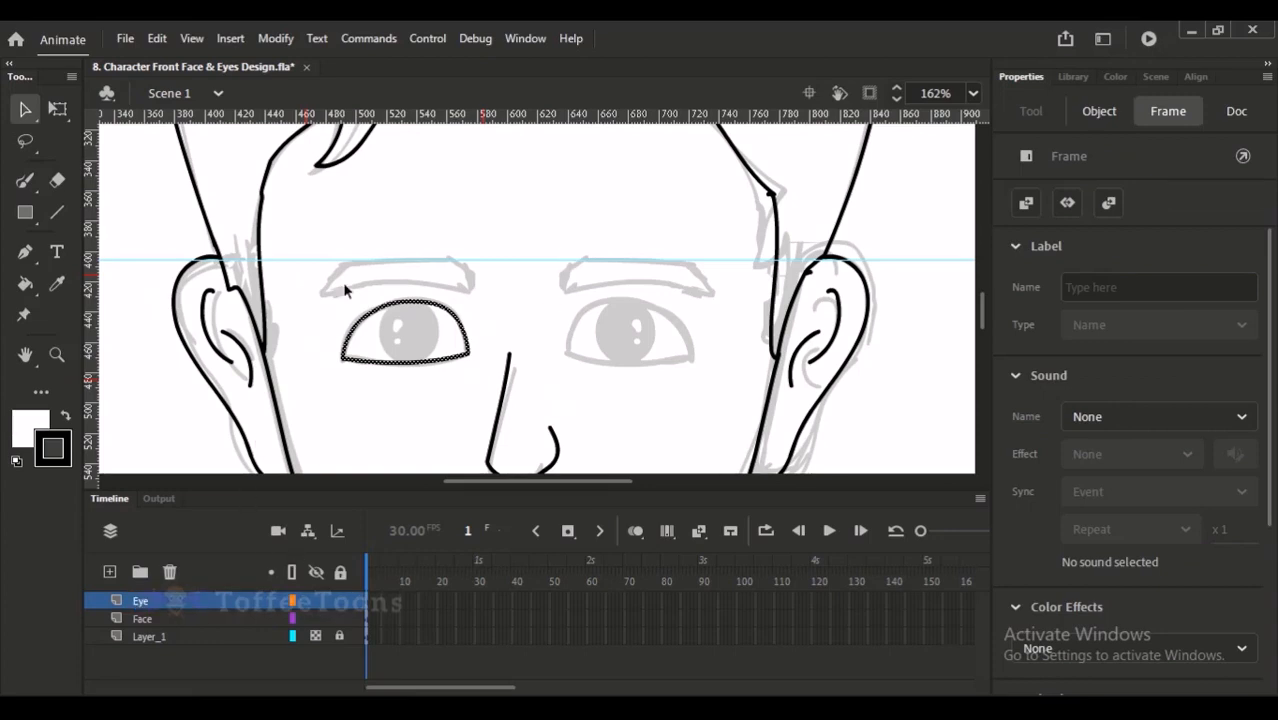
- Convert the left eye outline on the Eye layer to a Graphic symbol named Front Eye 1
left_click(425, 335)
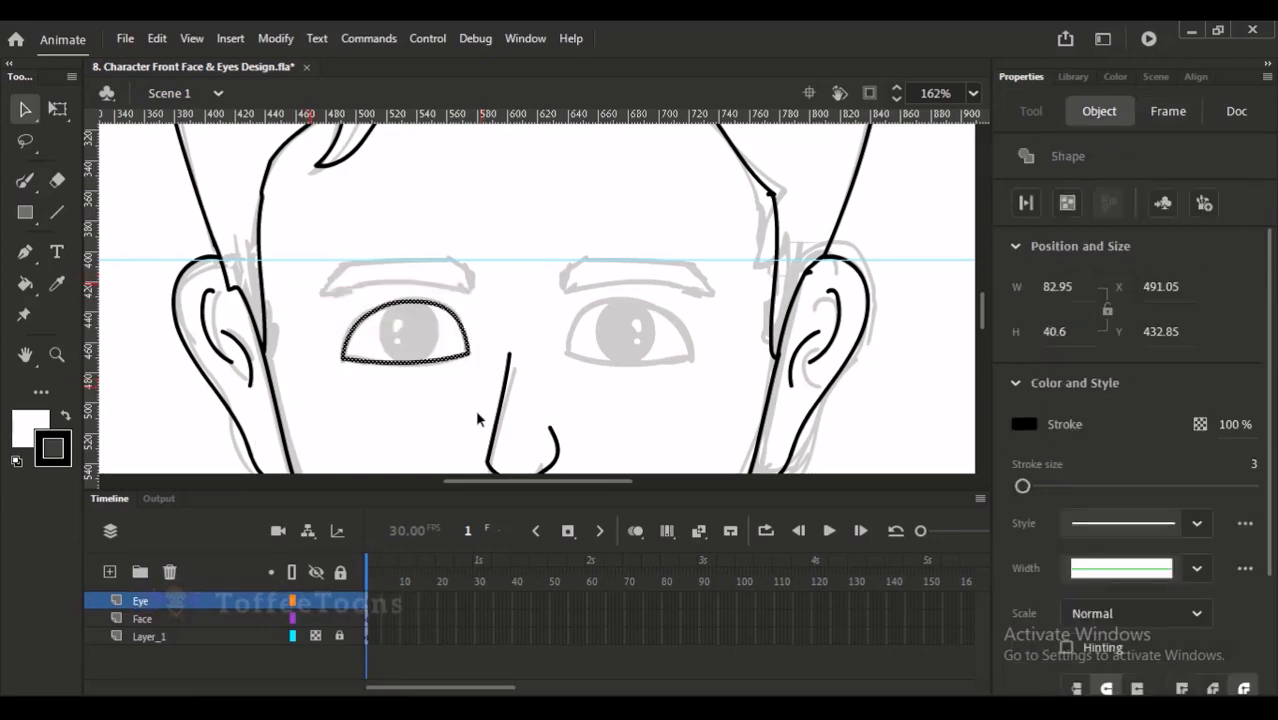
key("F8")
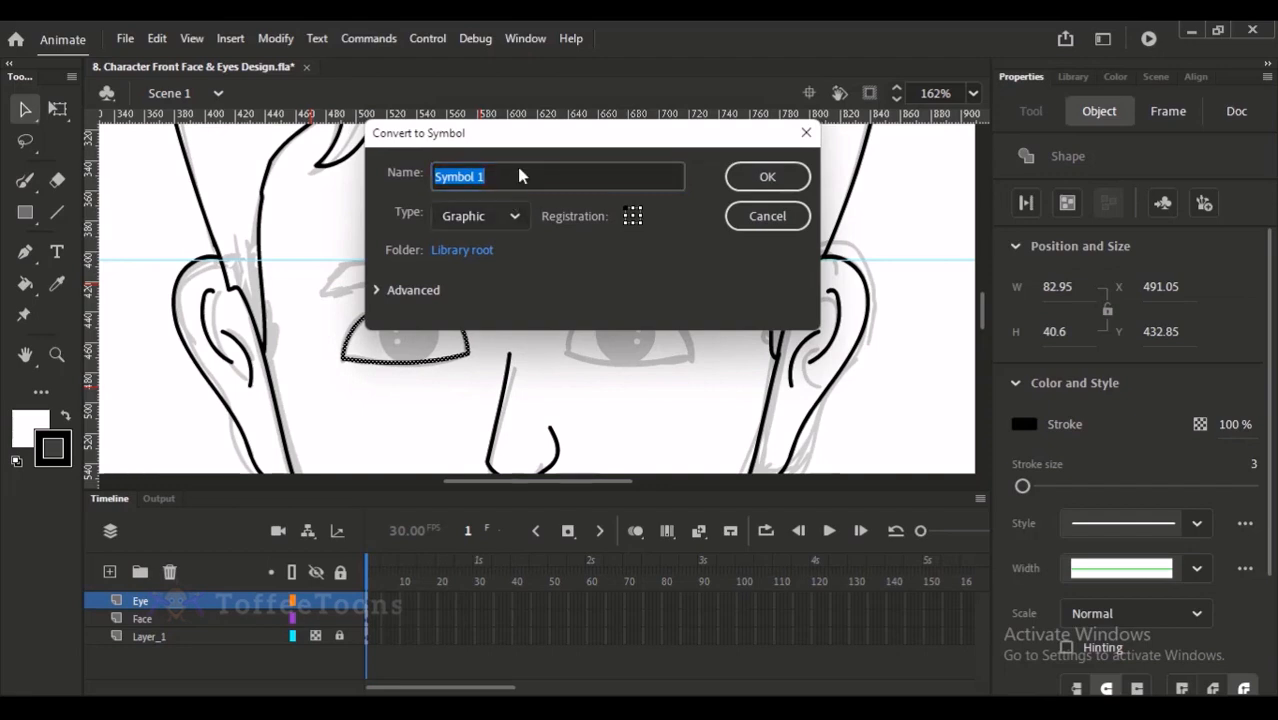
type("Front Eue")
key("BackSpace")
key("BackSpace")
key("BackSpace")
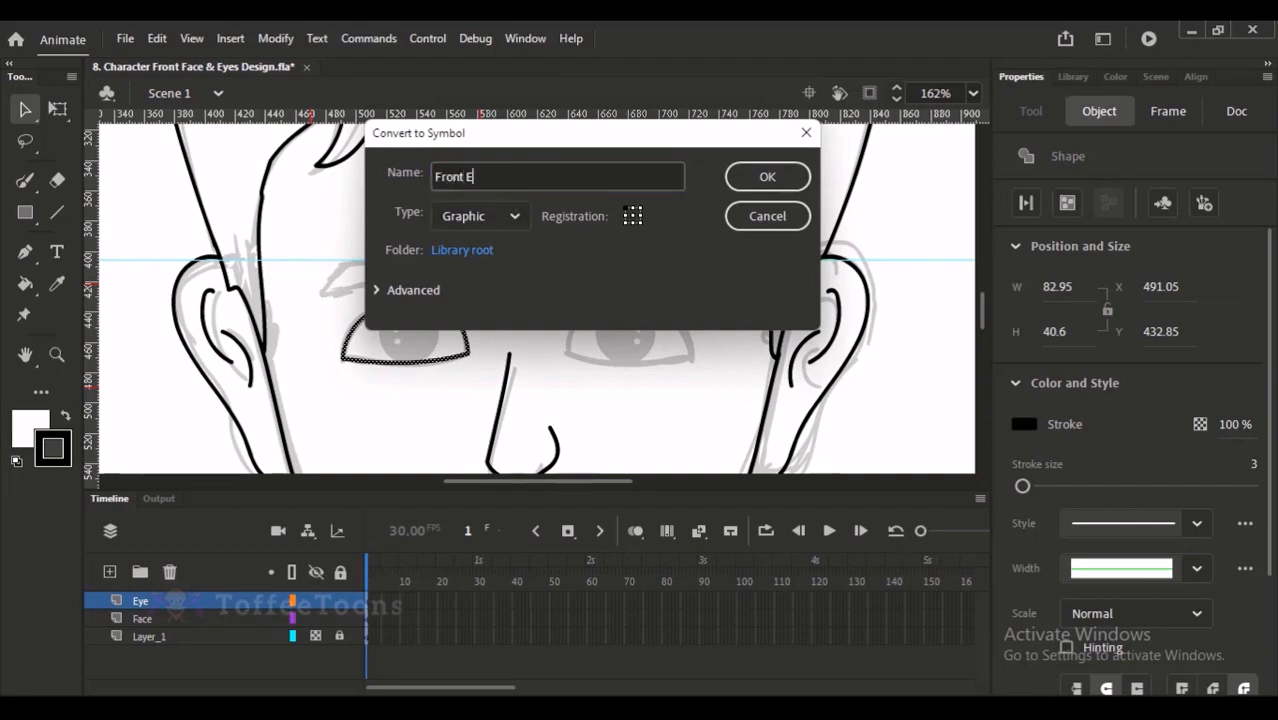
type("ye")
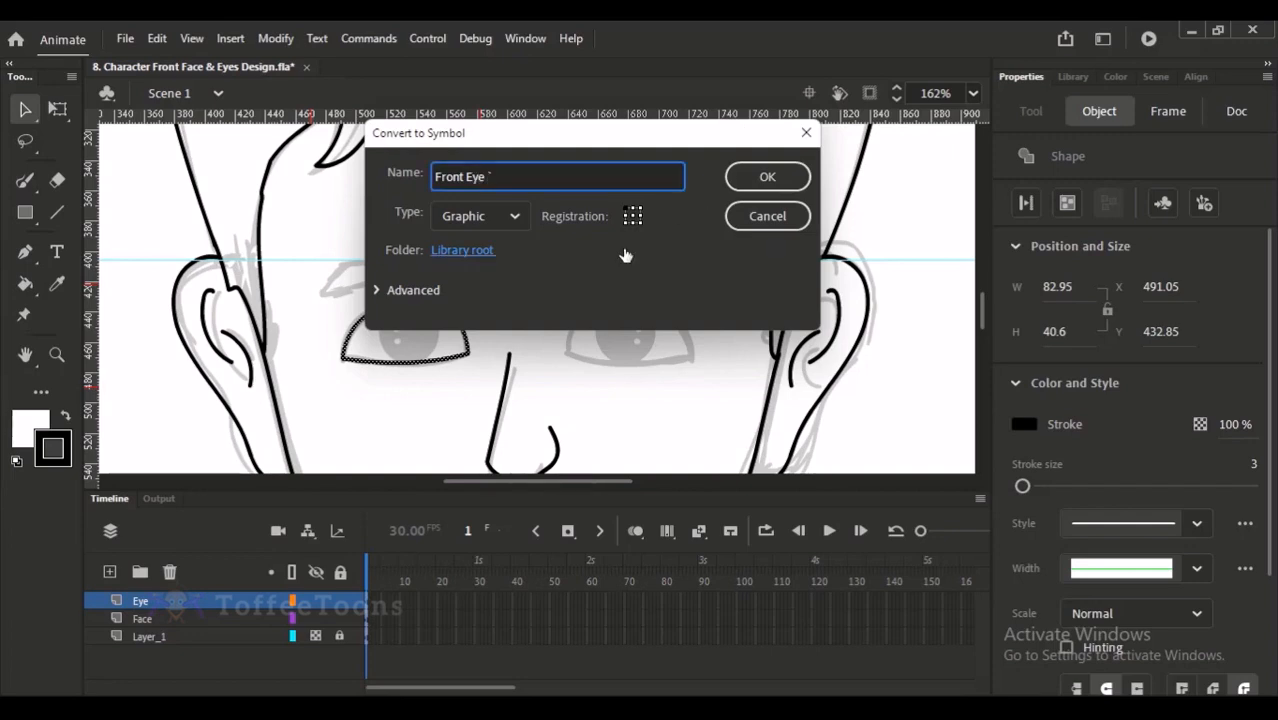
left_click(767, 177)
type("1")
left_click(765, 177)
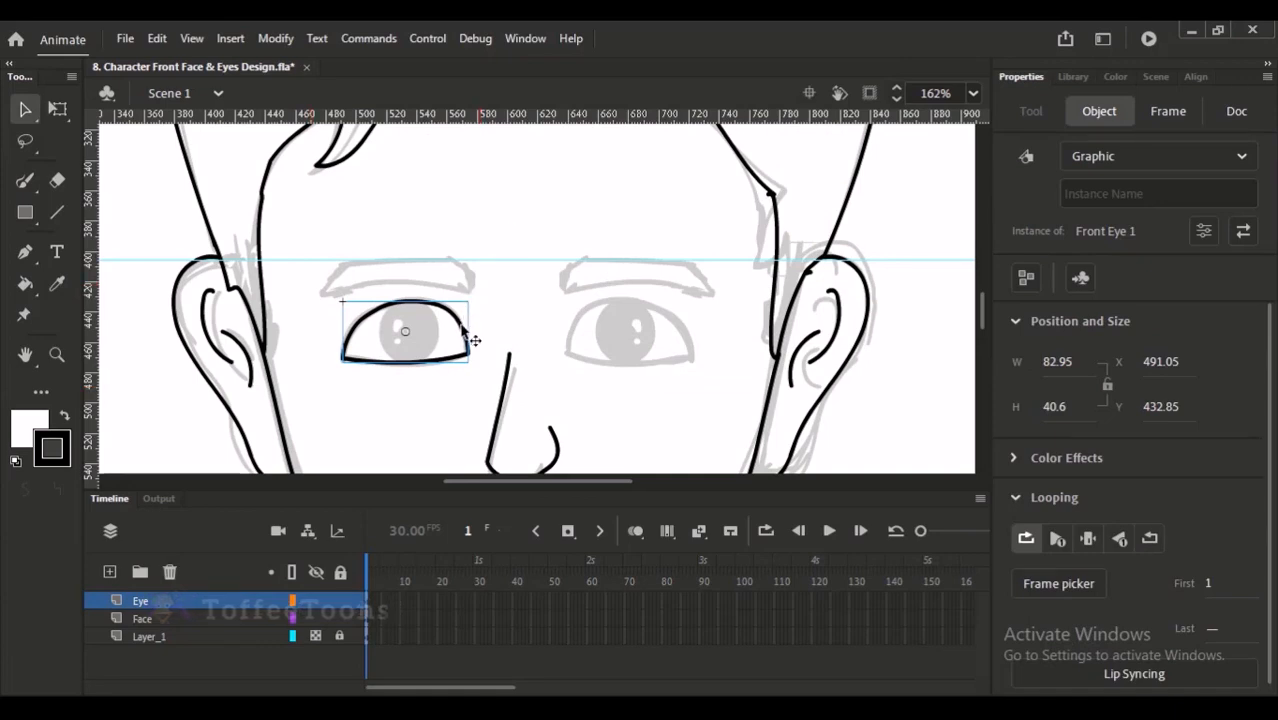
- Enter the Front Eye 1 symbol for editing and rename its Layer_1 to Stroke
double_click(472, 340)
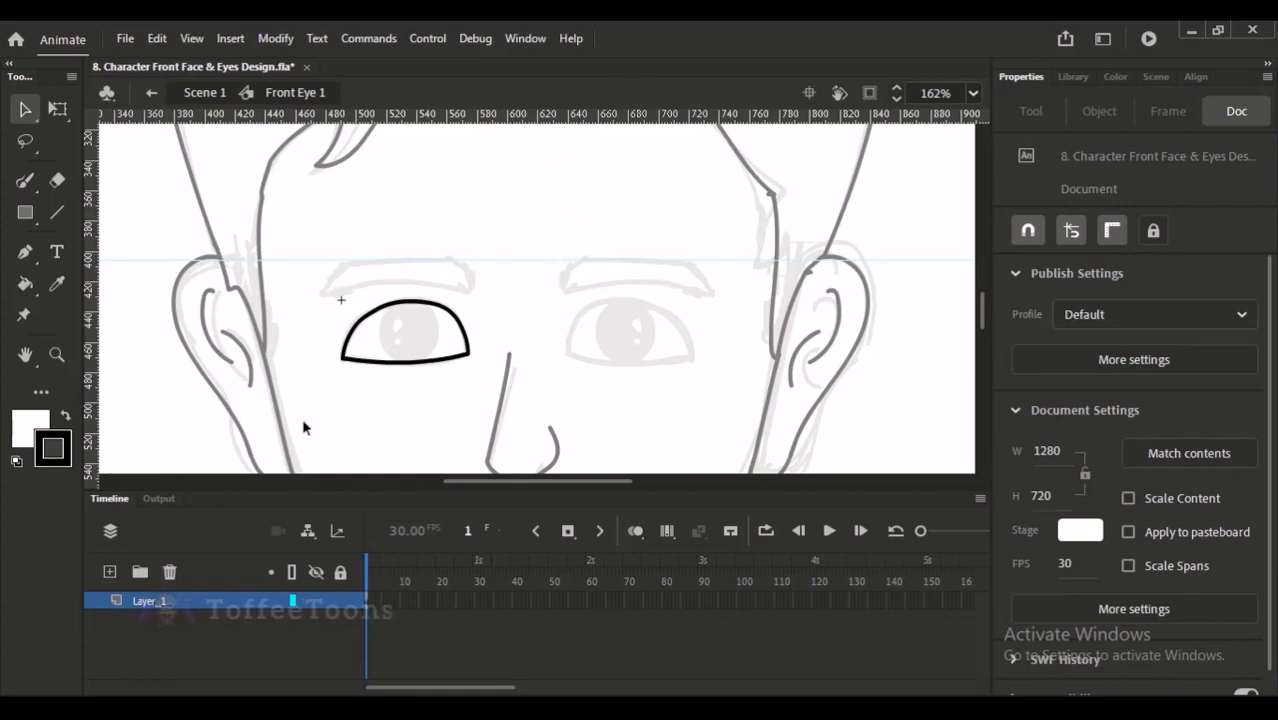
left_click(351, 334)
left_click(222, 600)
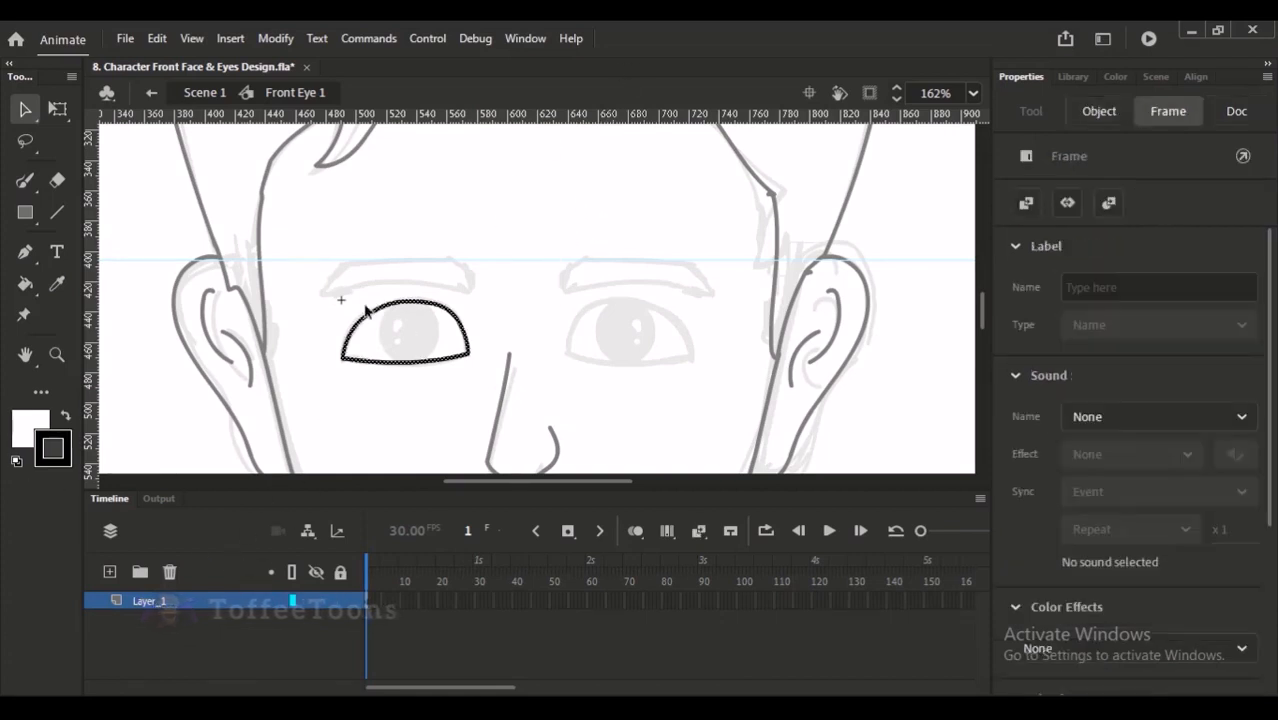
left_click(349, 376)
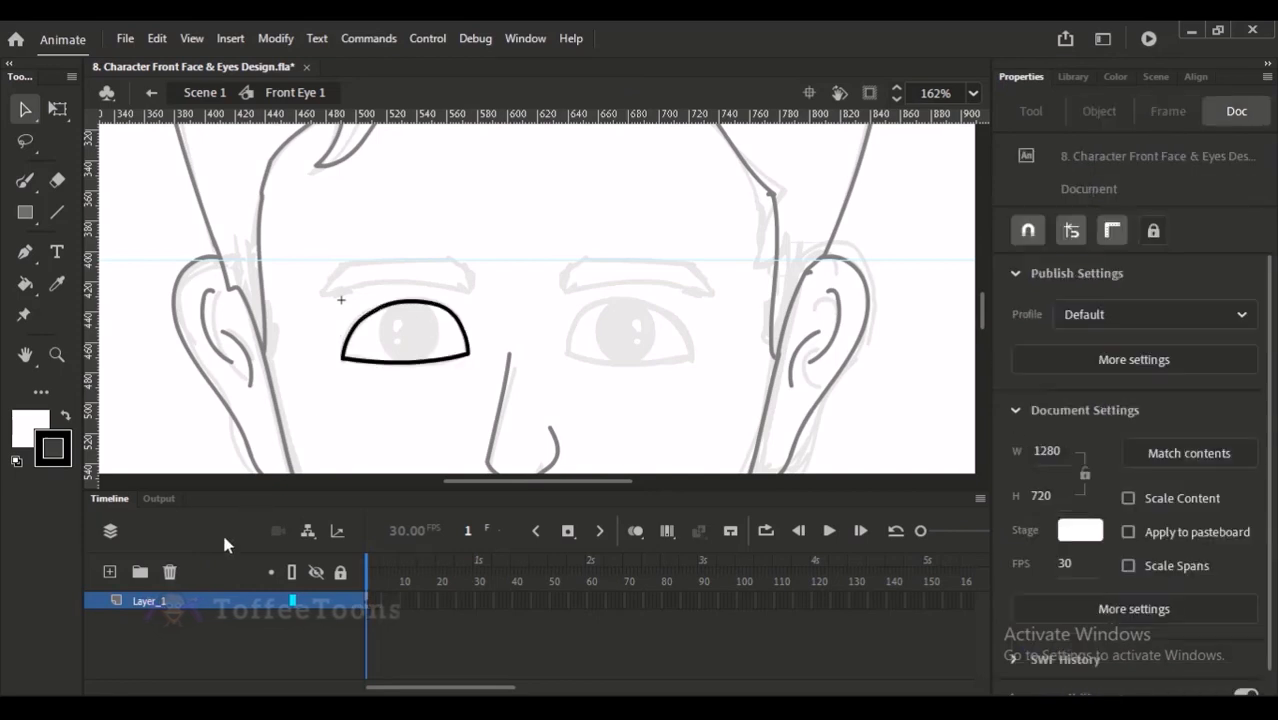
double_click(150, 601)
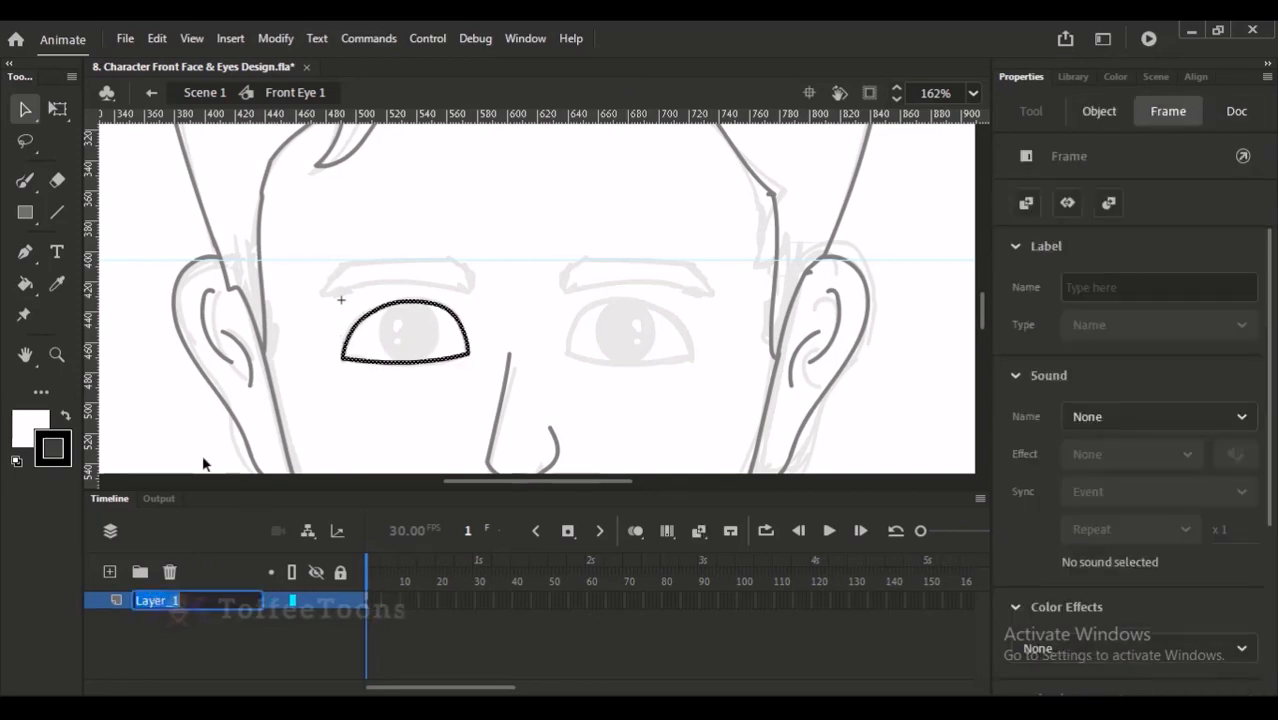
type("Stroke")
key("Return")
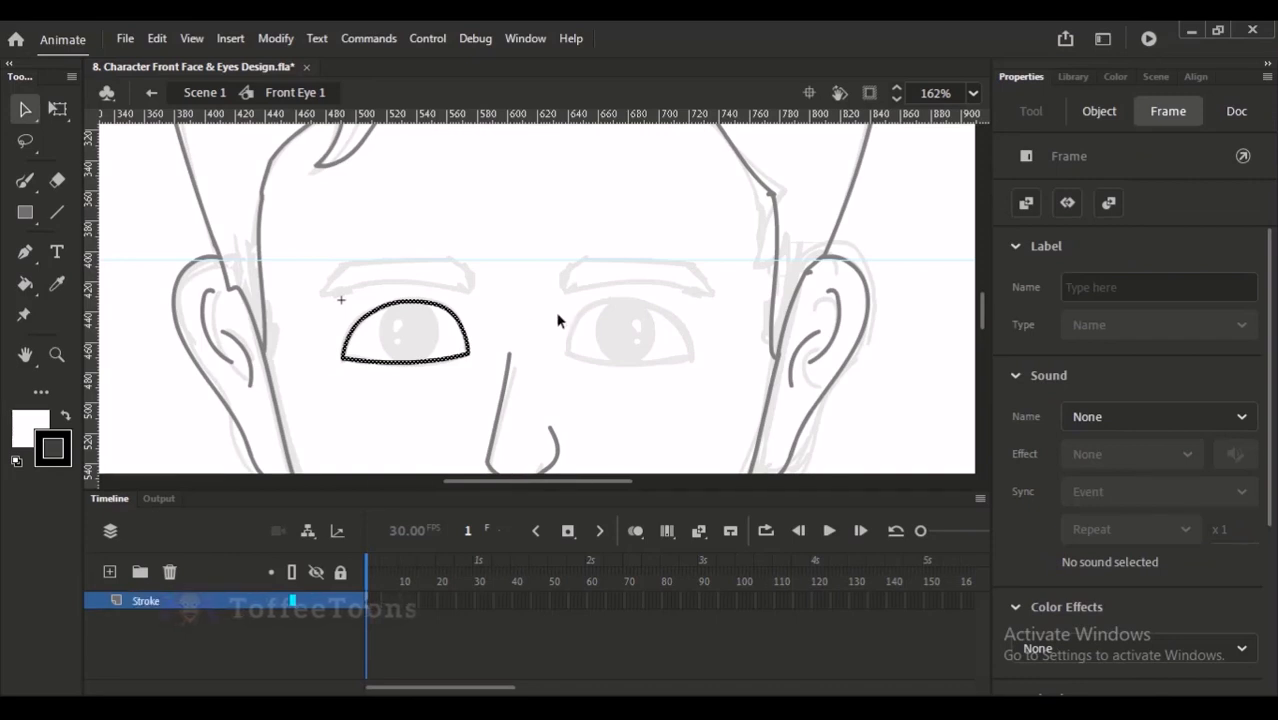
- Fill the inside of the left eye outline with white using the Paint Bucket
left_click_drag(407, 209, 612, 427)
left_click_drag(618, 354, 555, 358)
left_click(442, 354)
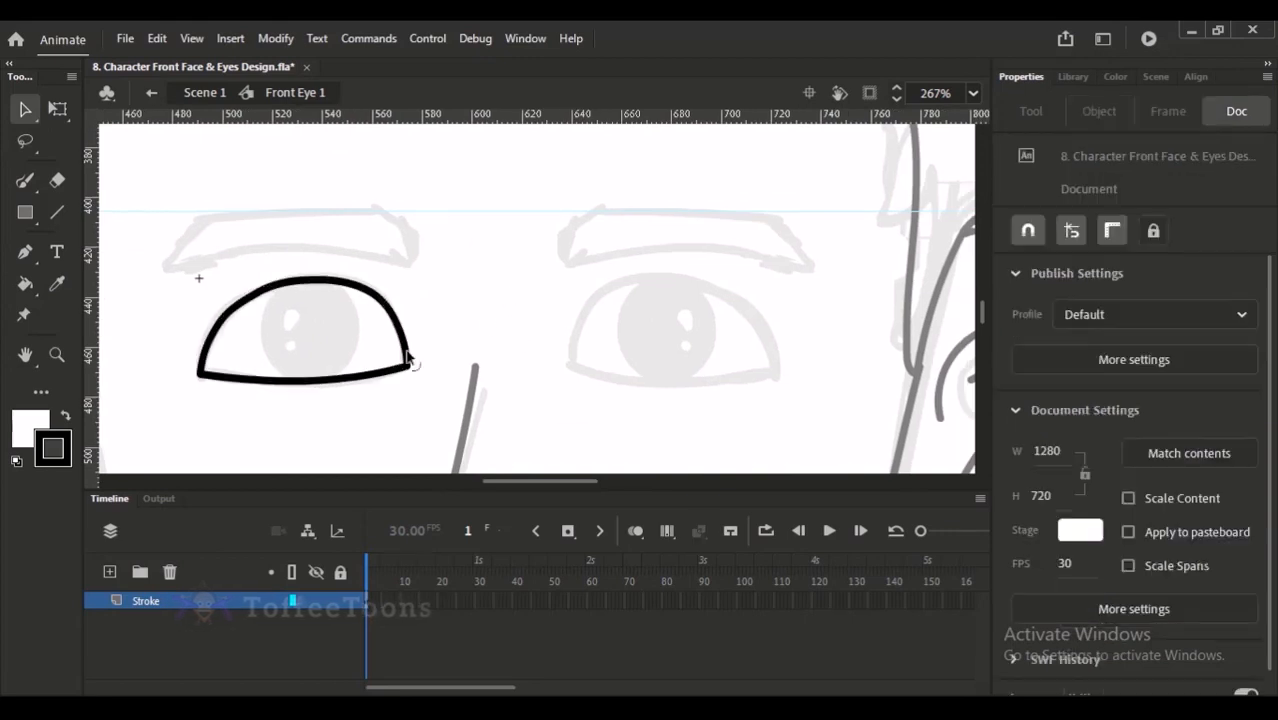
left_click(25, 212)
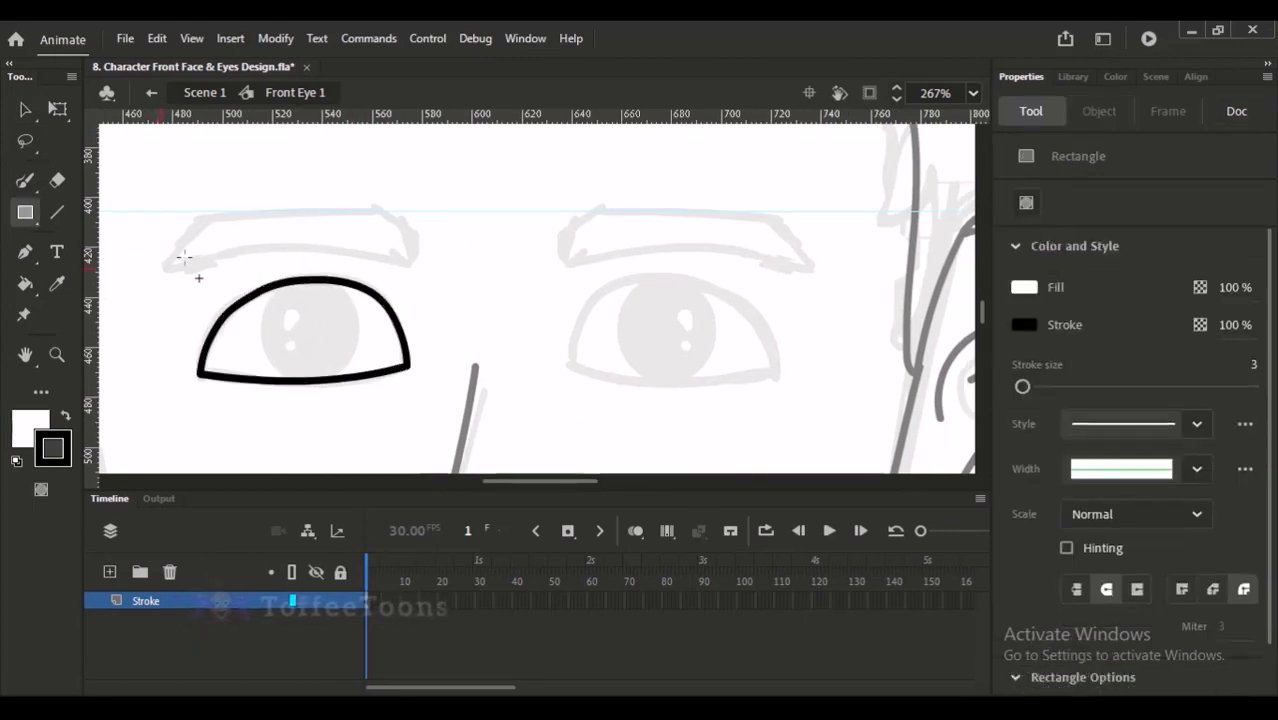
key("k")
left_click(285, 322)
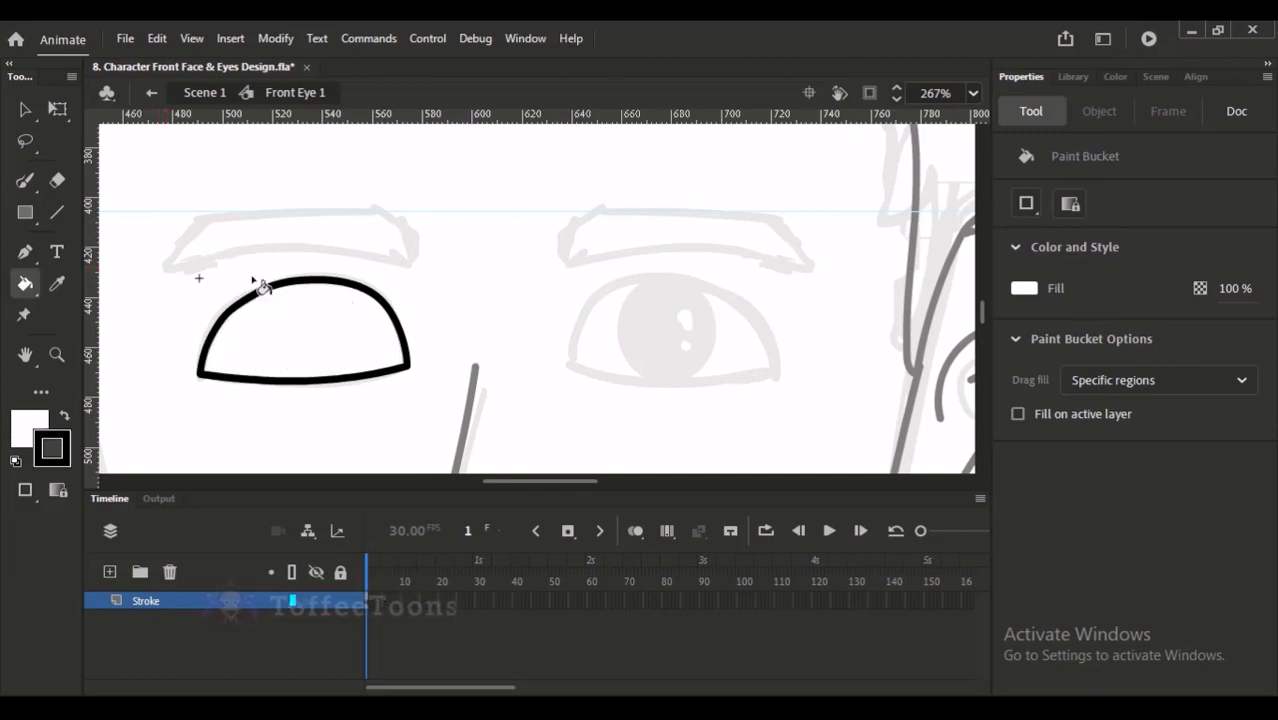
key("v")
left_click(270, 341)
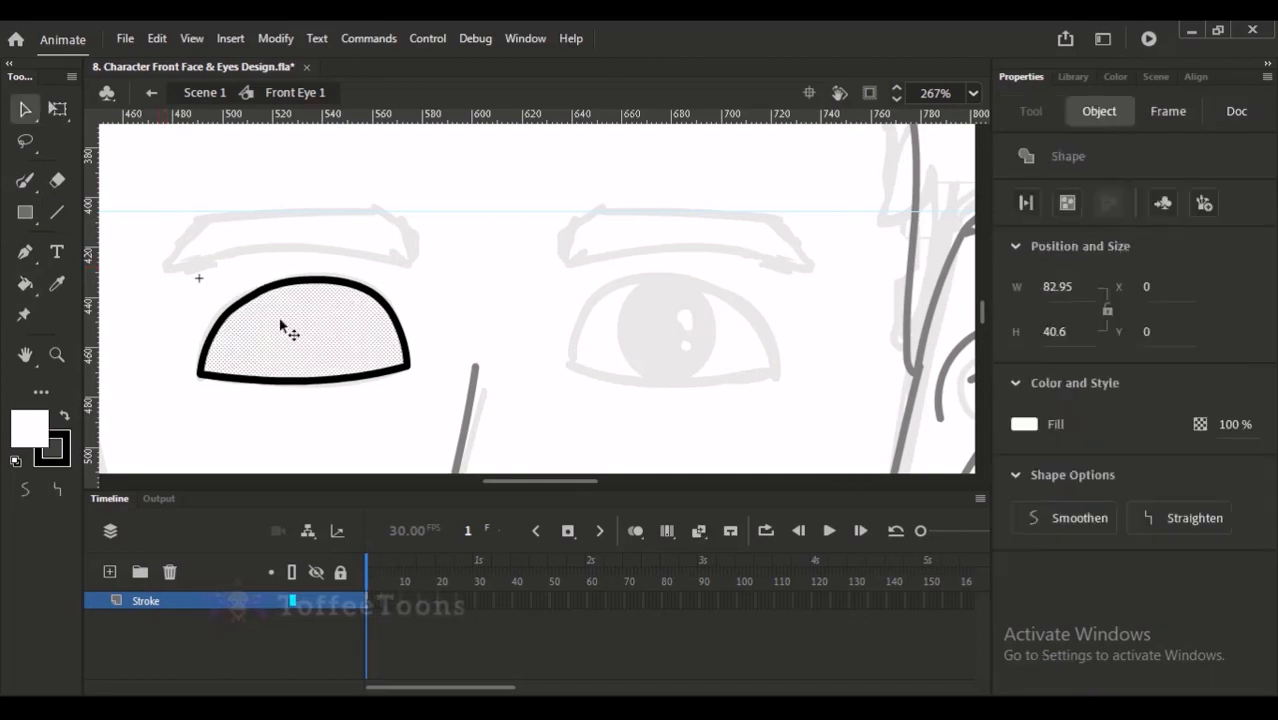
- Try duplicating the filled left eye onto the right eye's sketch, flipped horizontally and nudged into line, and undo the copy
left_click(311, 396)
left_click_drag(162, 245, 462, 431)
mouse_move(359, 330)
left_mouse_down()
mouse_move(608, 328)
mouse_move(700, 342)
left_mouse_up()
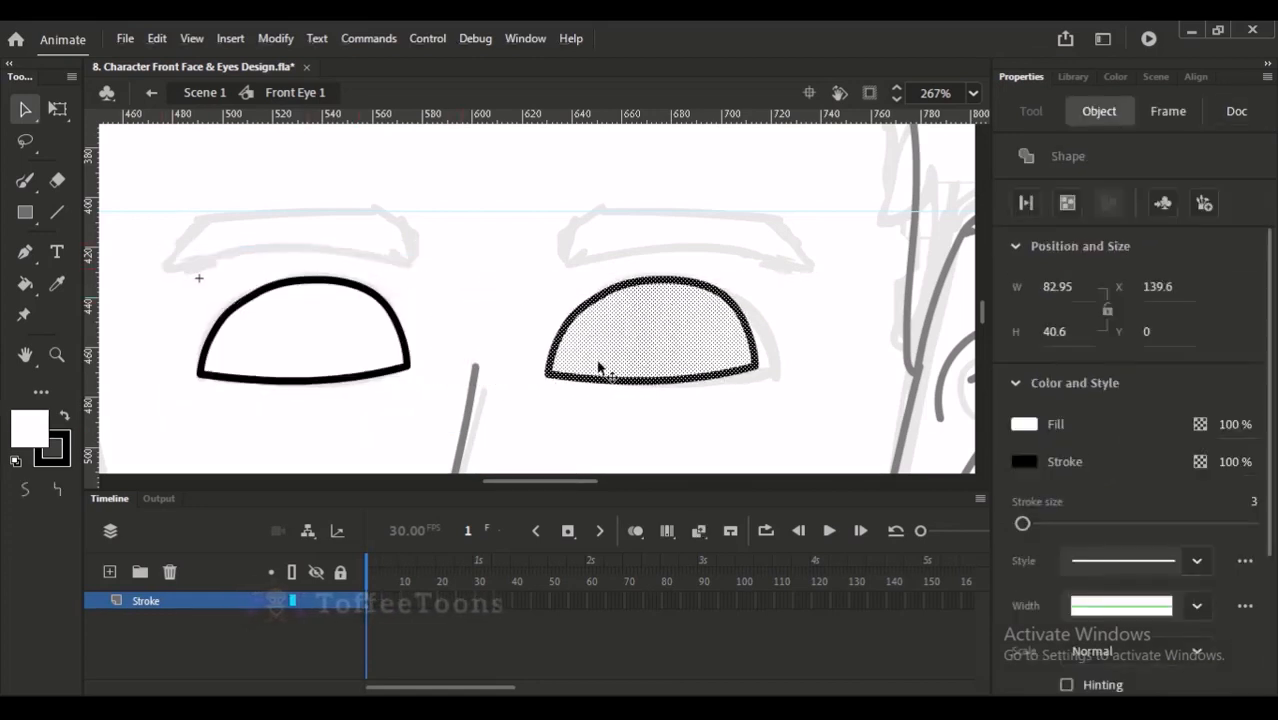
key("Right")
key("Right")
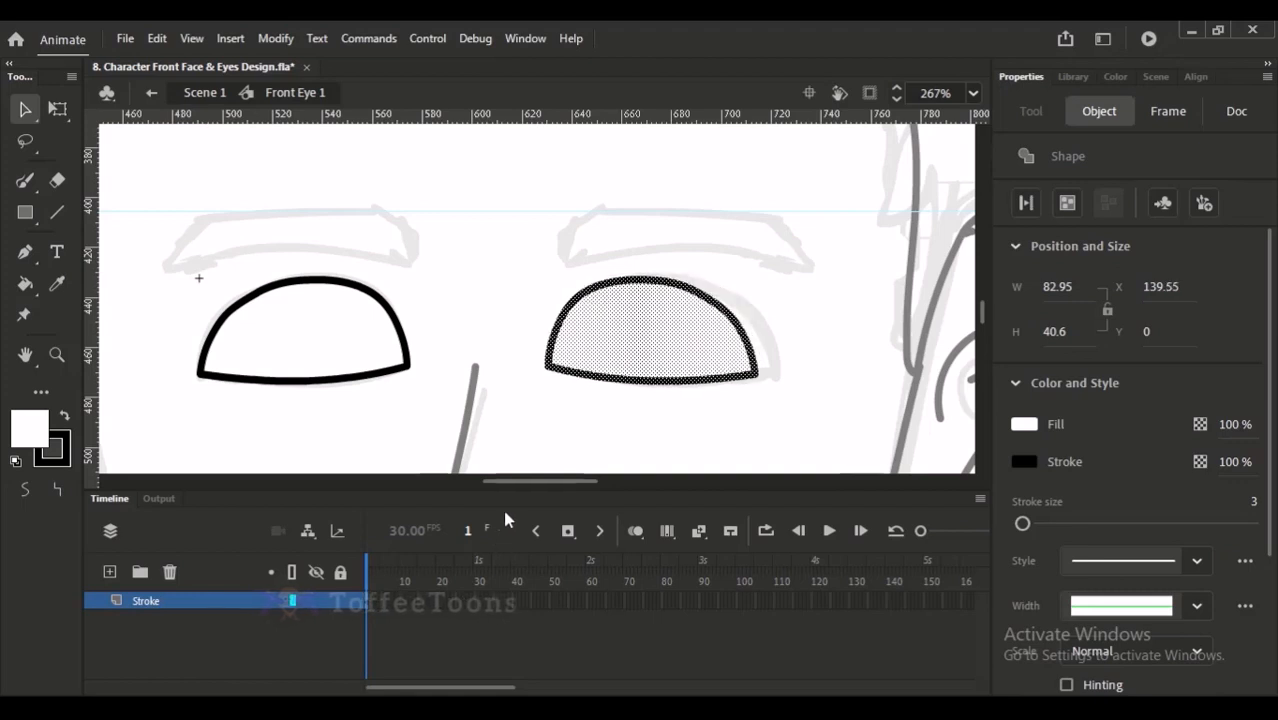
key("Right")
key("Right")
key("Right")
key("Right")
key("Right")
key("Right")
key("Left")
key("Left")
key("Left")
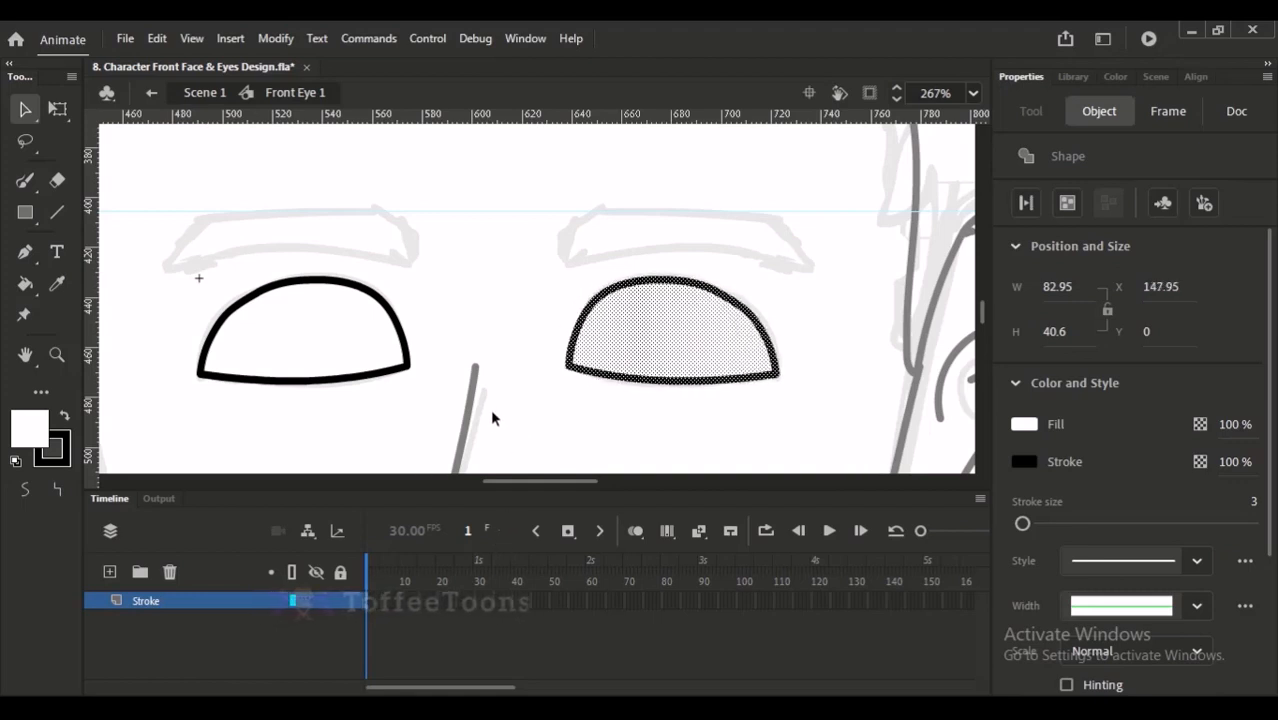
key("Right")
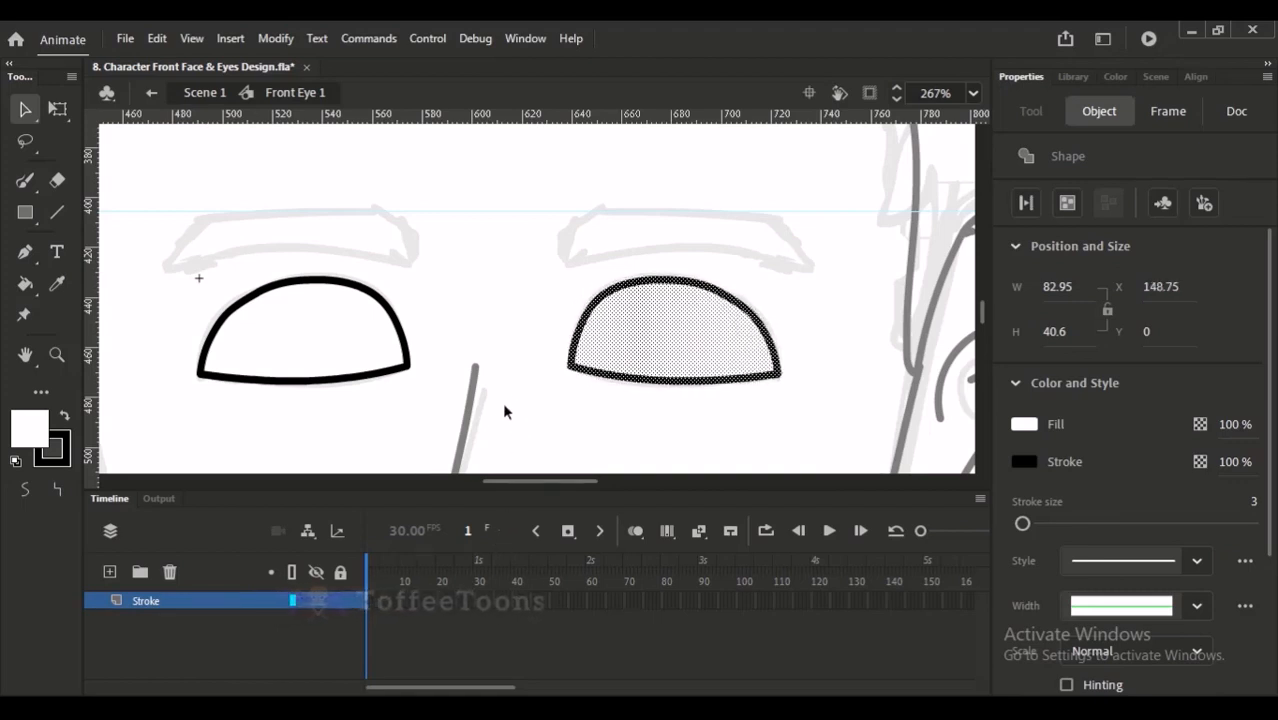
key("ctrl+z")
key("ctrl+z")
key("ctrl+z")
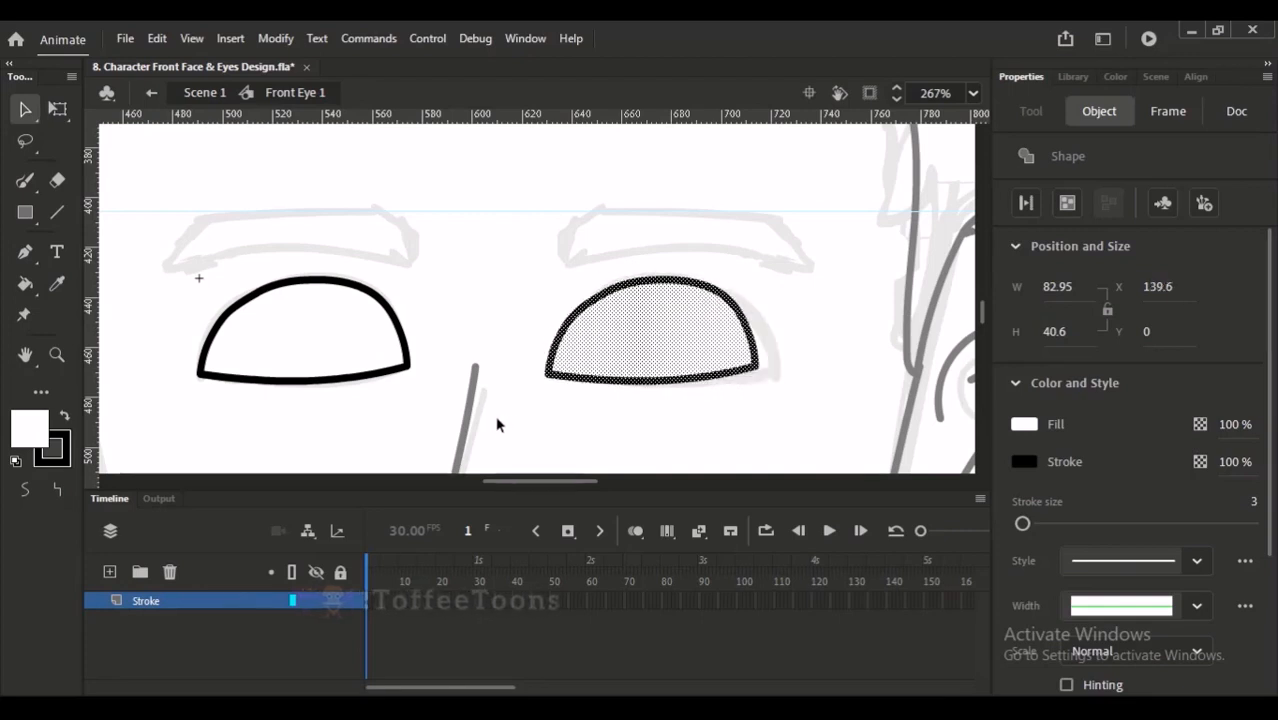
- Rotate the left eye shape very slightly with Free Transform to follow the sketch, undoing the first, larger rotation
scroll(413, 289, "up", 5)
key("q")
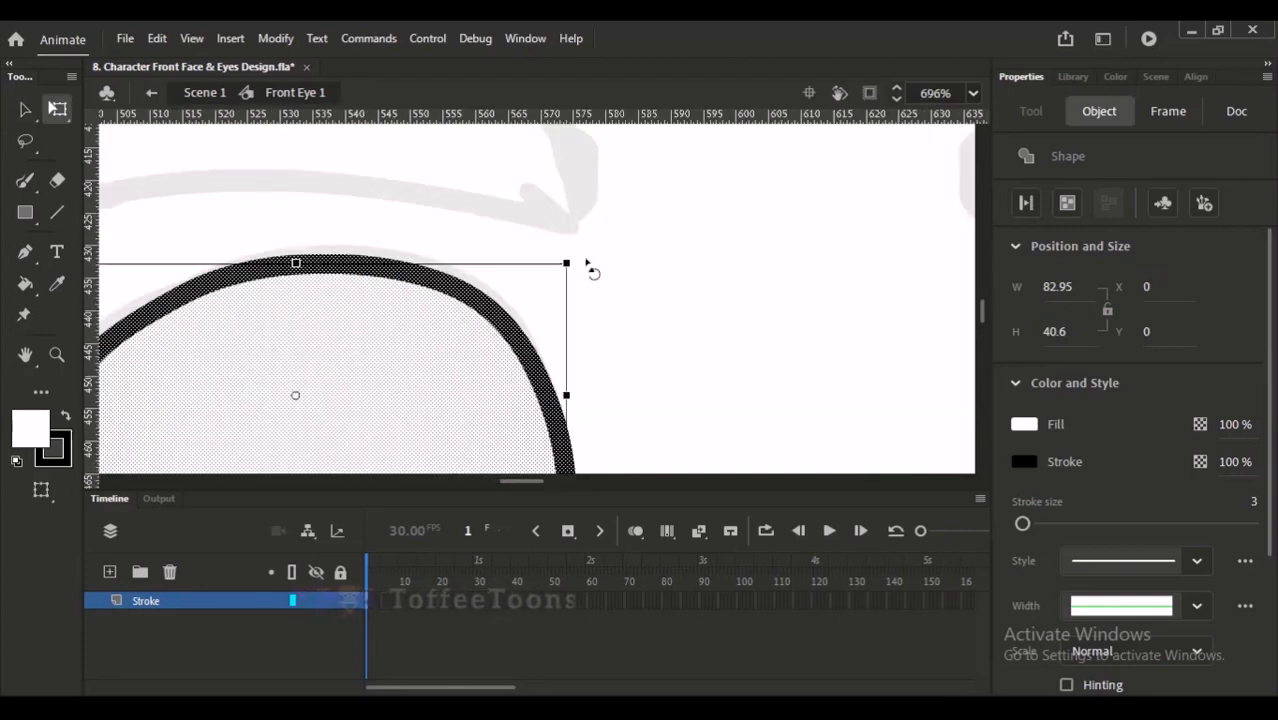
left_click_drag(616, 254, 628, 260)
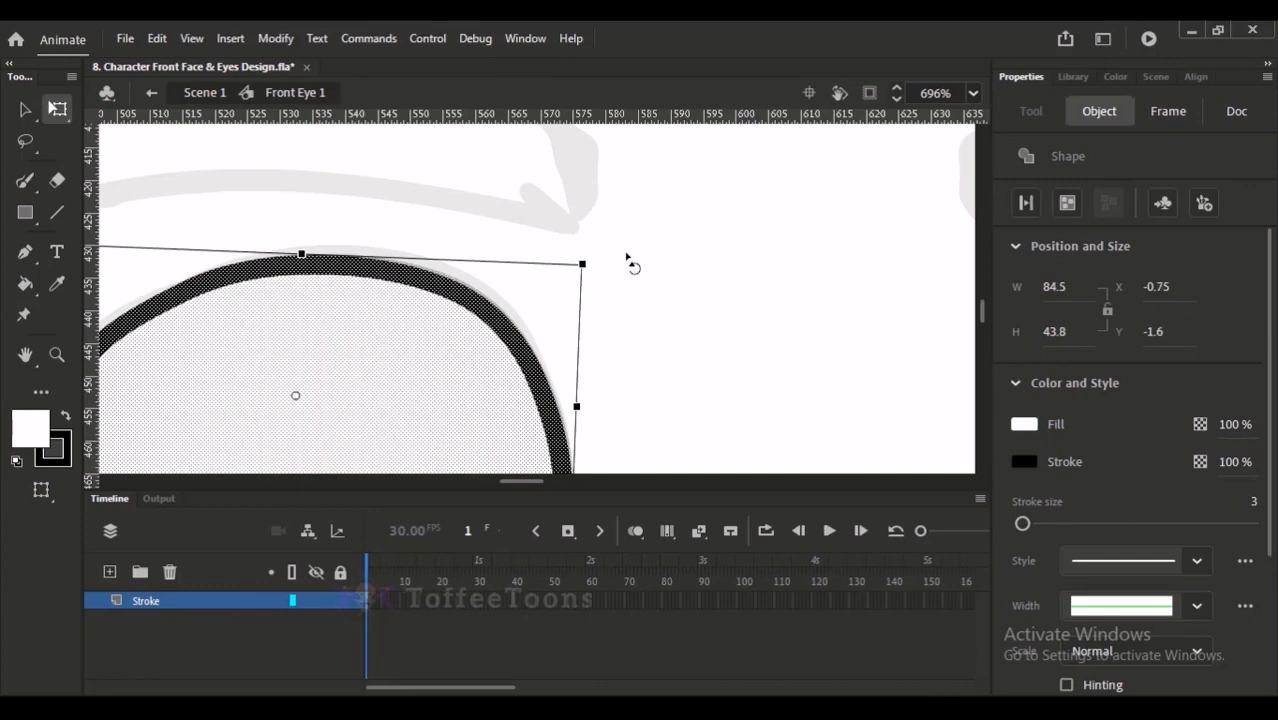
key("ctrl+z")
scroll(656, 214, "down", 10)
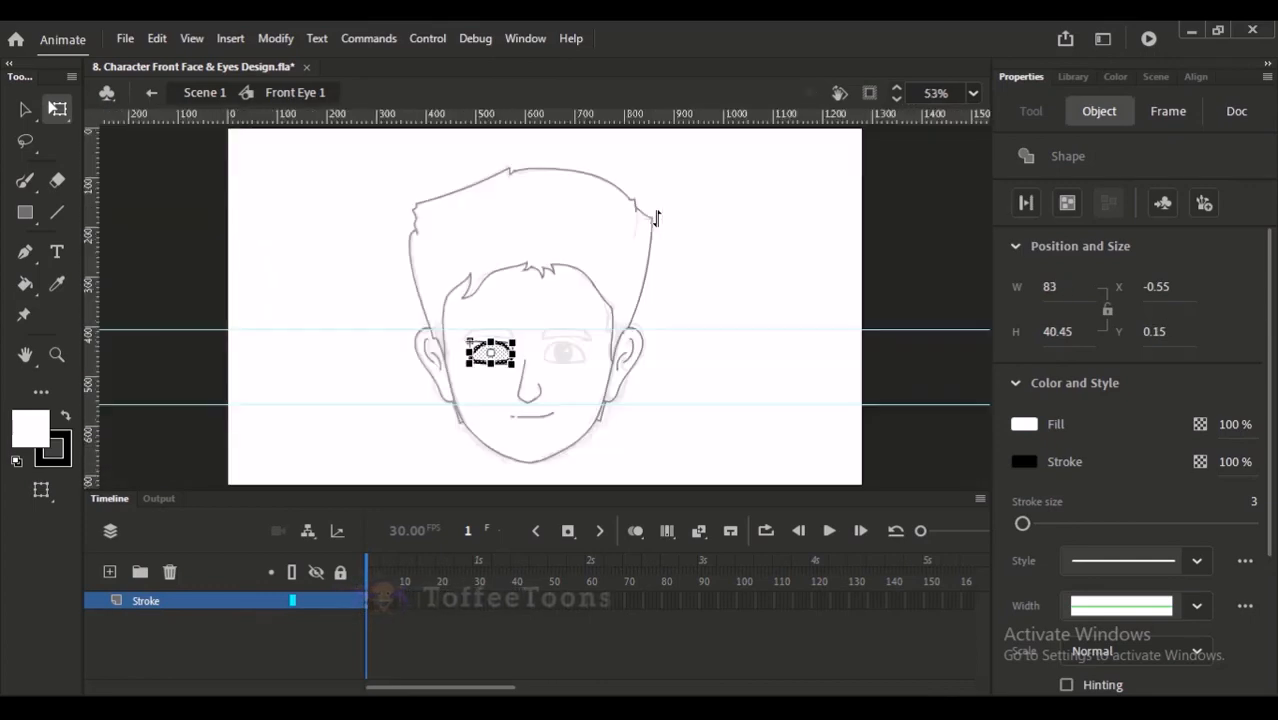
left_click(560, 335)
scroll(523, 366, "up", 5)
left_click_drag(587, 293, 567, 291)
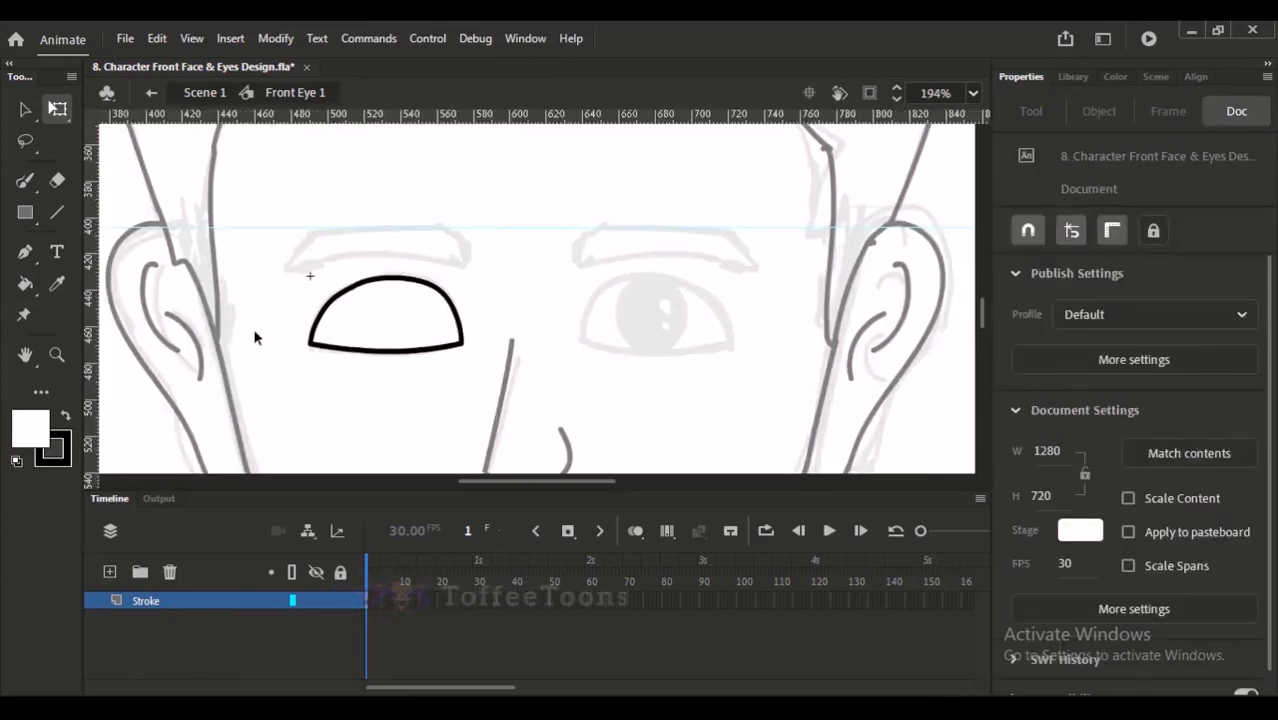
key("ctrl+s")
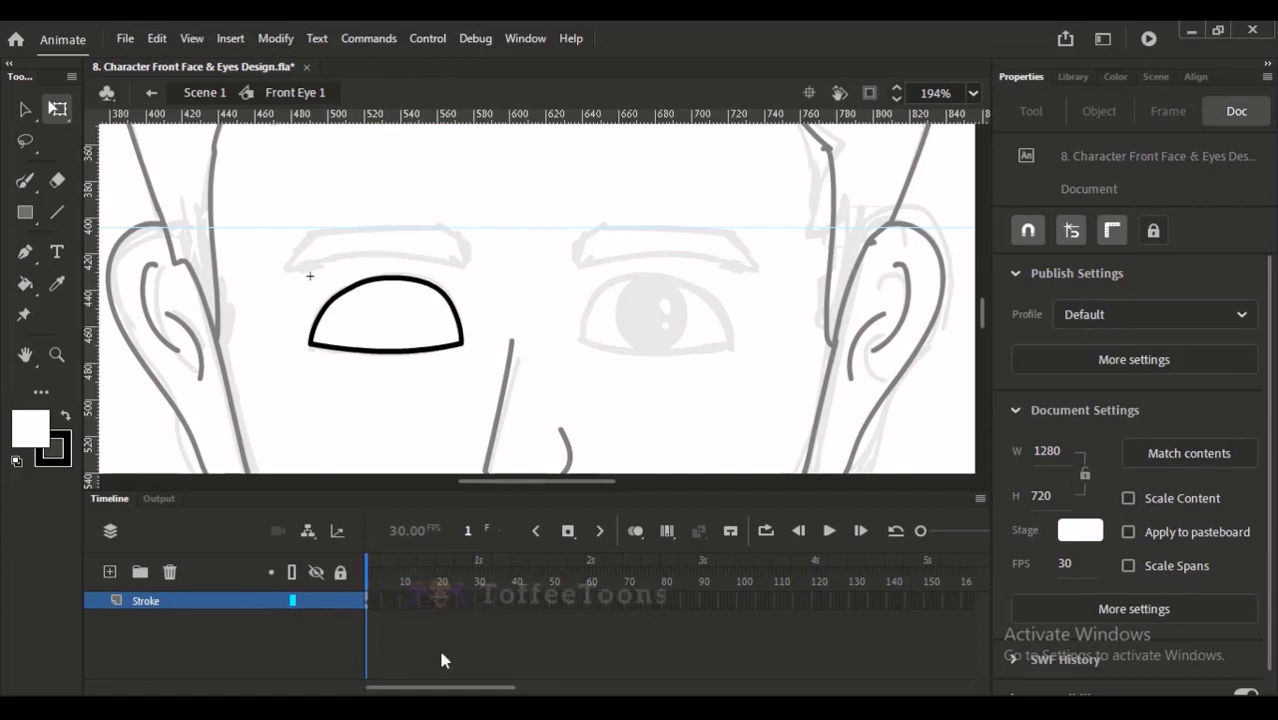
- Duplicate the filled left eye, flip the copy horizontally, and nudge it sideways into place over the right eye's sketch
left_click_drag(514, 297, 466, 279)
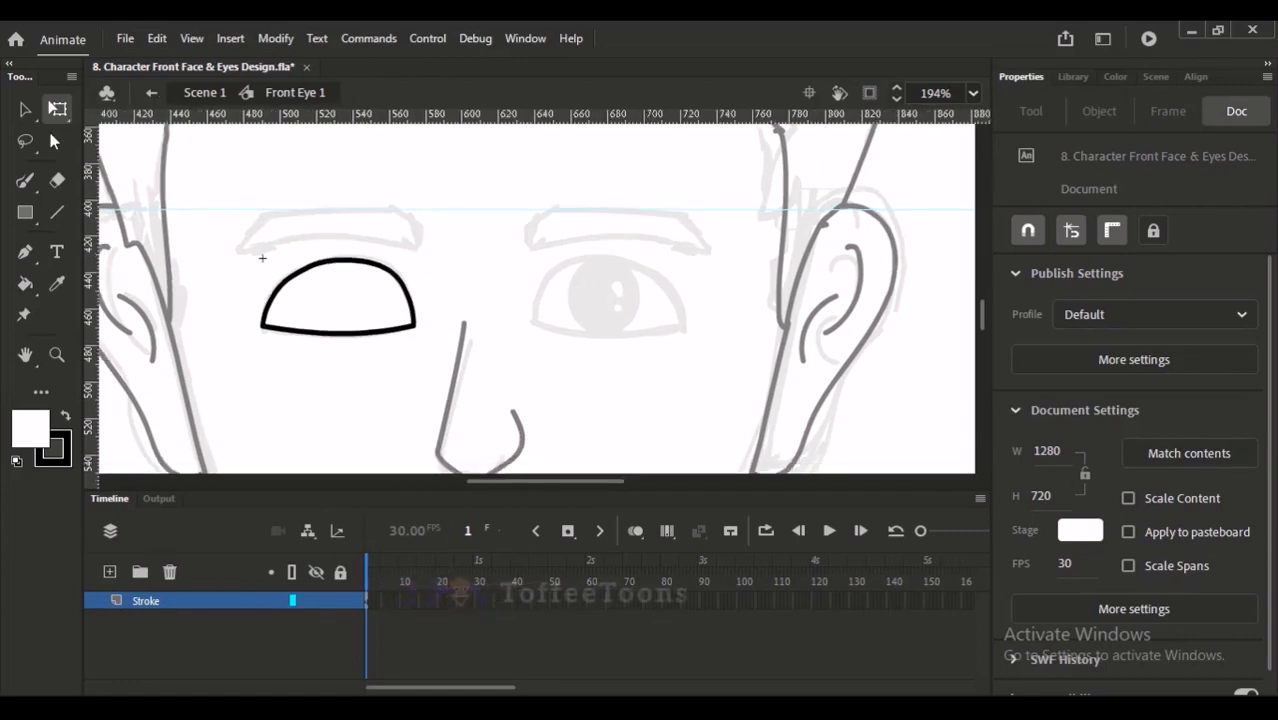
left_click(25, 108)
left_click_drag(228, 230, 410, 358)
left_click_drag(207, 229, 484, 382)
left_click_drag(380, 295, 602, 320)
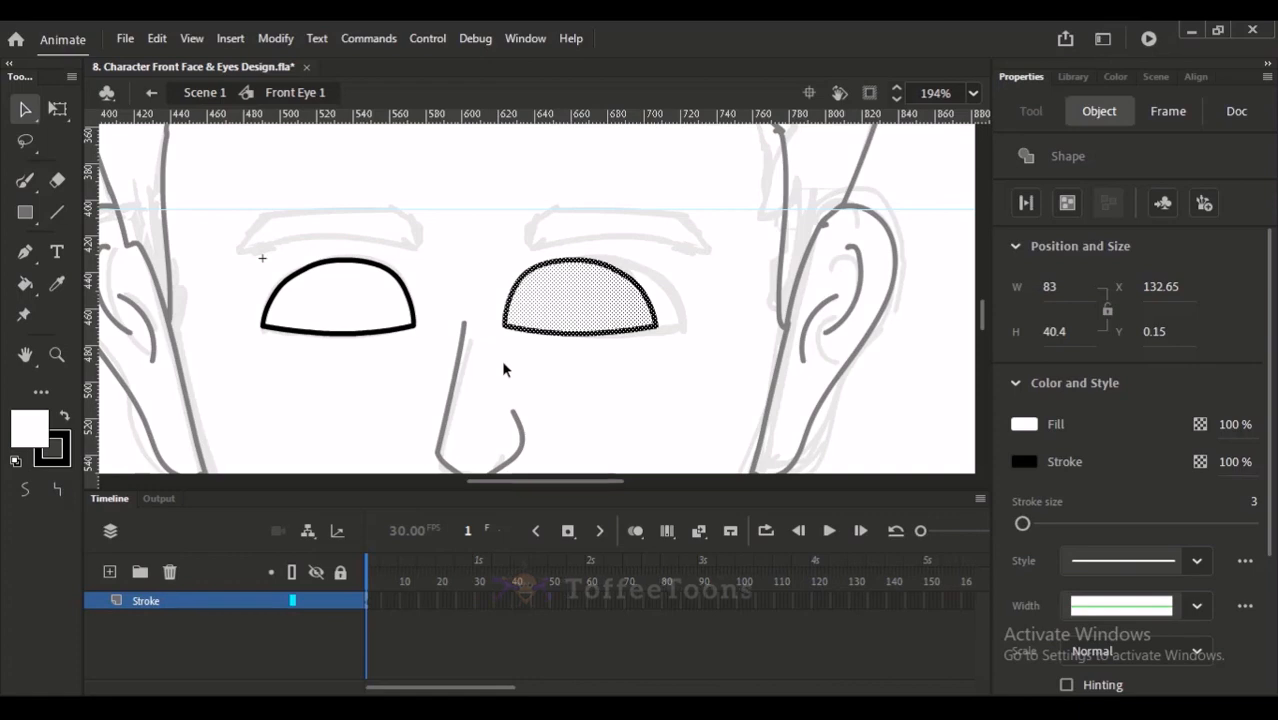
key("Right")
key("Right")
key("Right")
key("Right")
key("Right")
key("Right")
key("Right")
key("Right")
key("Right")
key("Right")
key("Right")
key("Right")
key("Right")
key("Right")
key("Right")
key("Right")
key("Right")
key("Right")
key("Right")
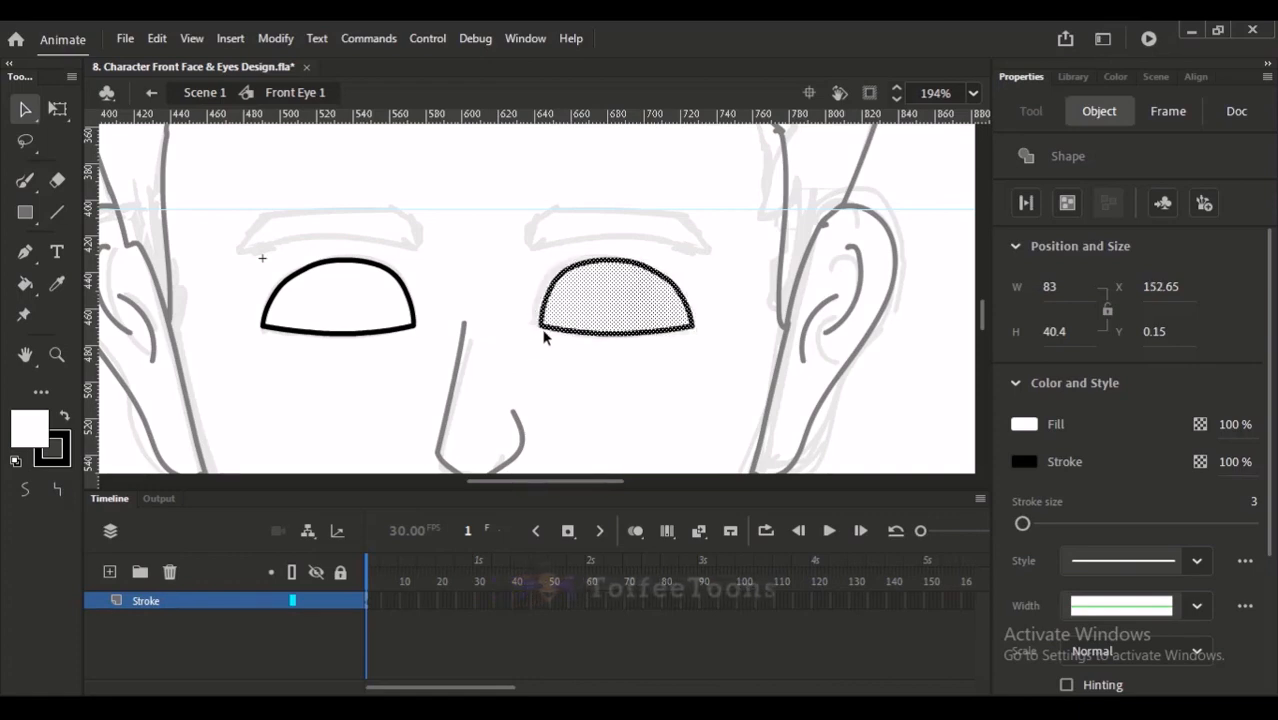
key("Left")
key("Left")
left_click(538, 348)
left_click_drag(494, 216, 728, 376)
left_click(696, 371)
left_click_drag(562, 288, 624, 307)
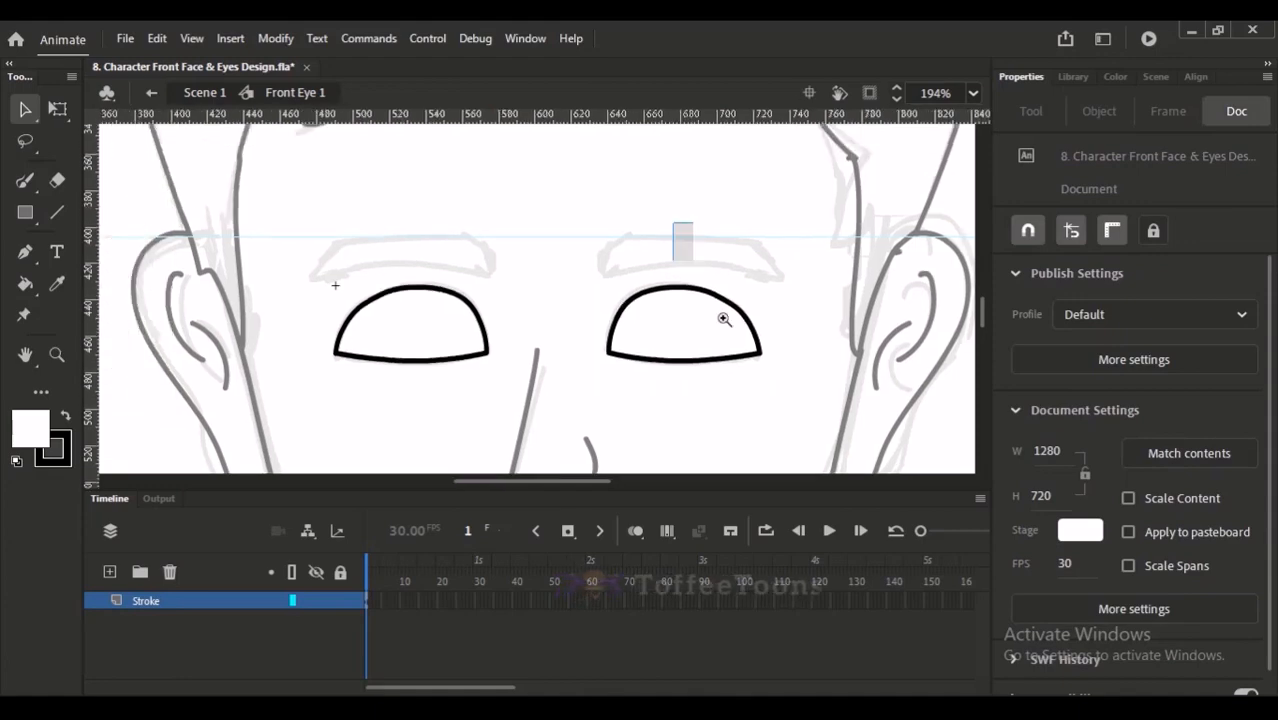
- Check both eyes against the whole face and nudge them together up by about 2 px
left_click(705, 306)
key("ctrl+2")
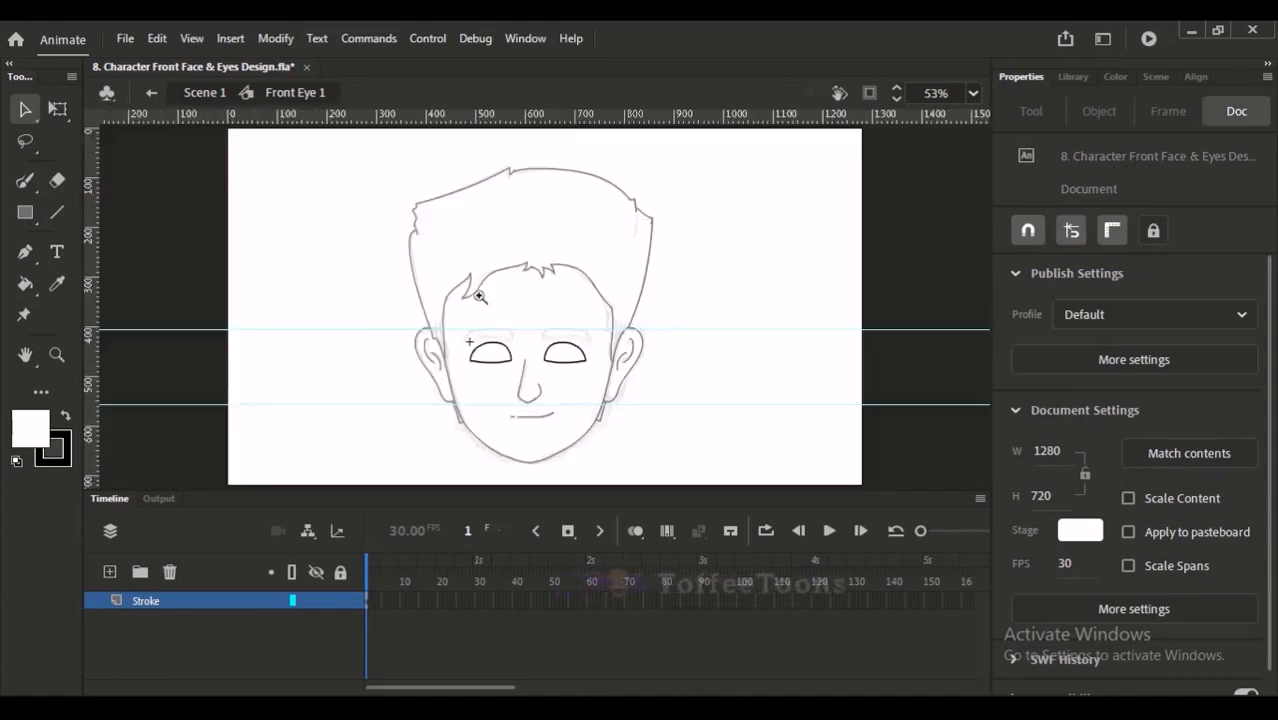
left_click(482, 310)
left_click_drag(319, 252, 656, 374)
left_click(657, 358)
left_click_drag(421, 198, 604, 380)
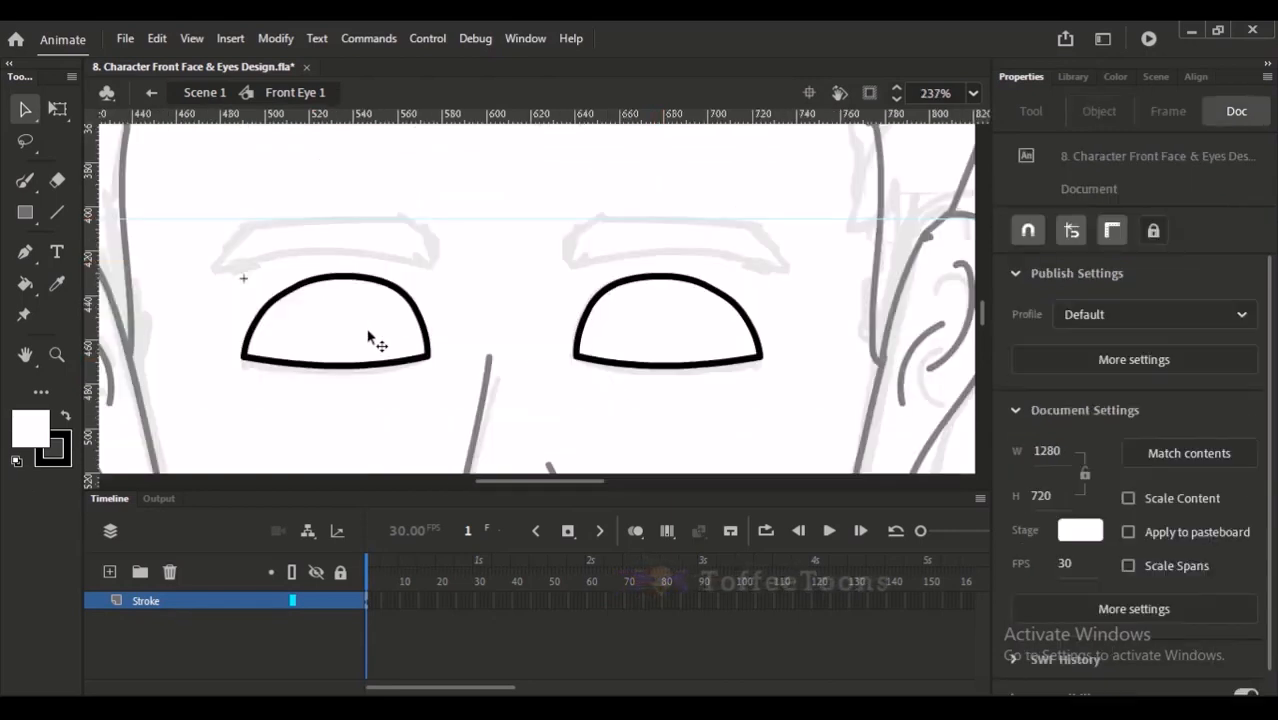
- Cut the white fills of both eyes from the Stroke layer, leaving the outlines in place
left_click(368, 340)
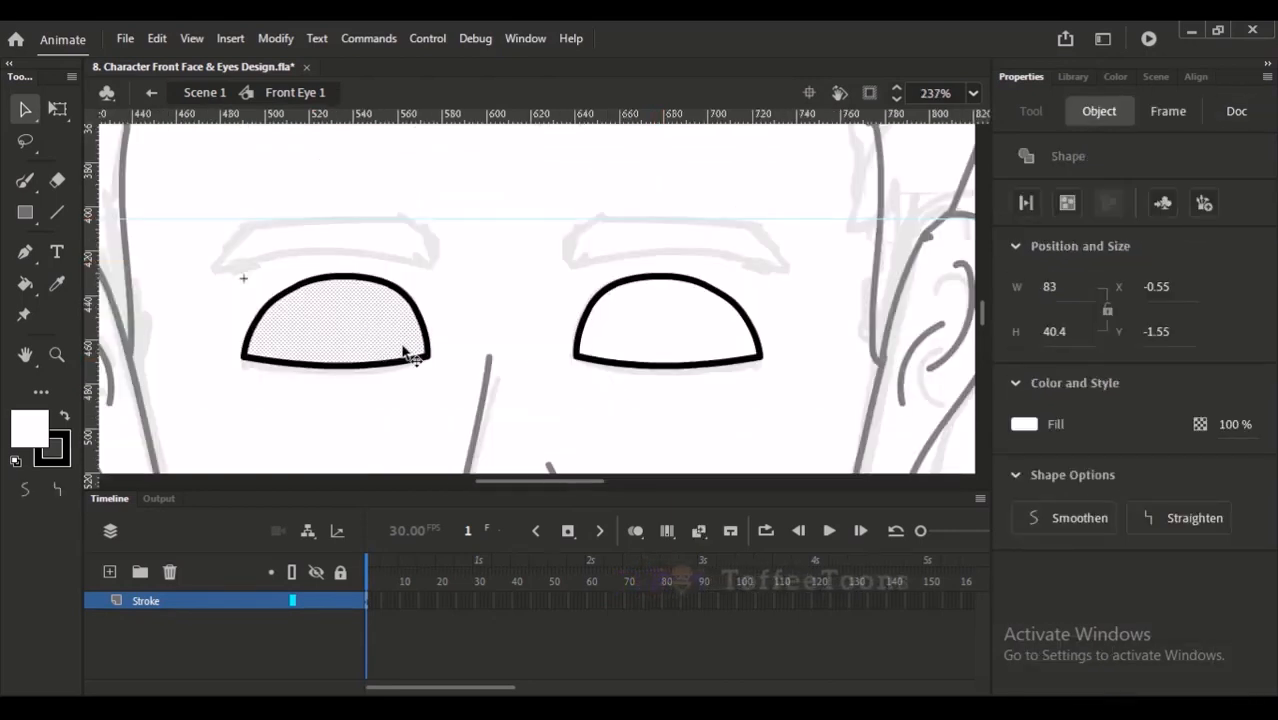
left_click(622, 331, "shift")
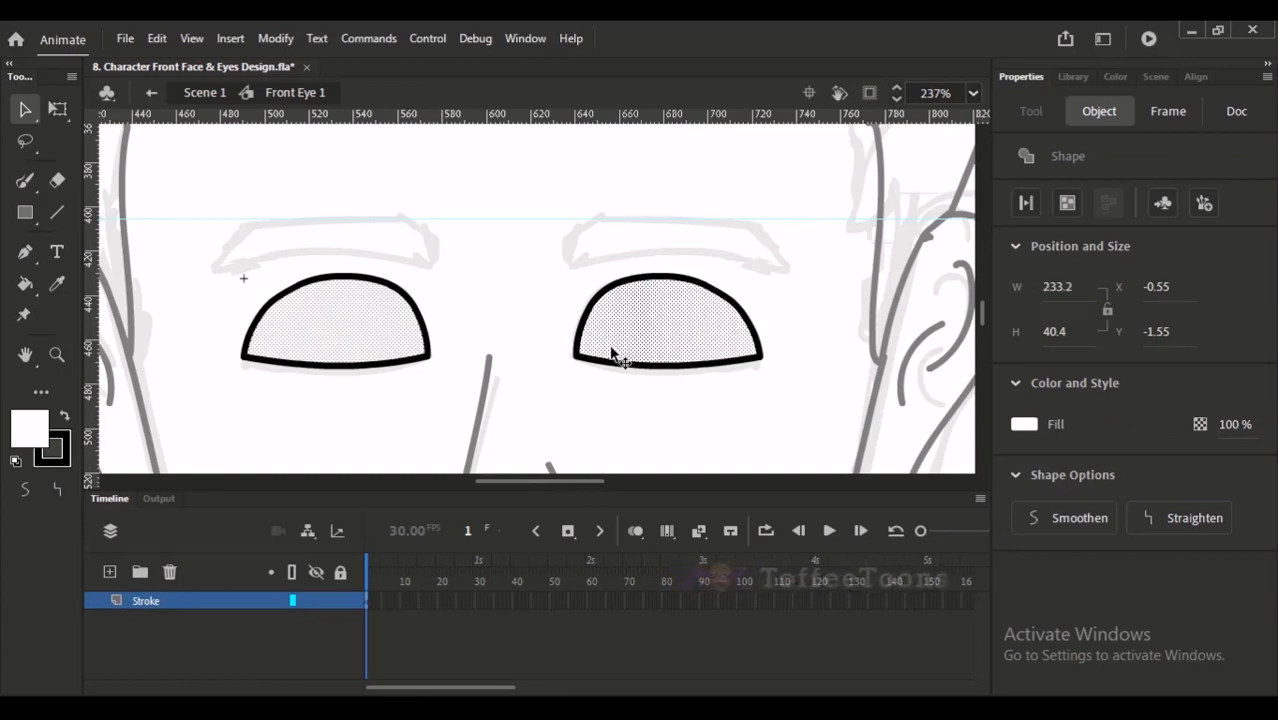
key("Delete")
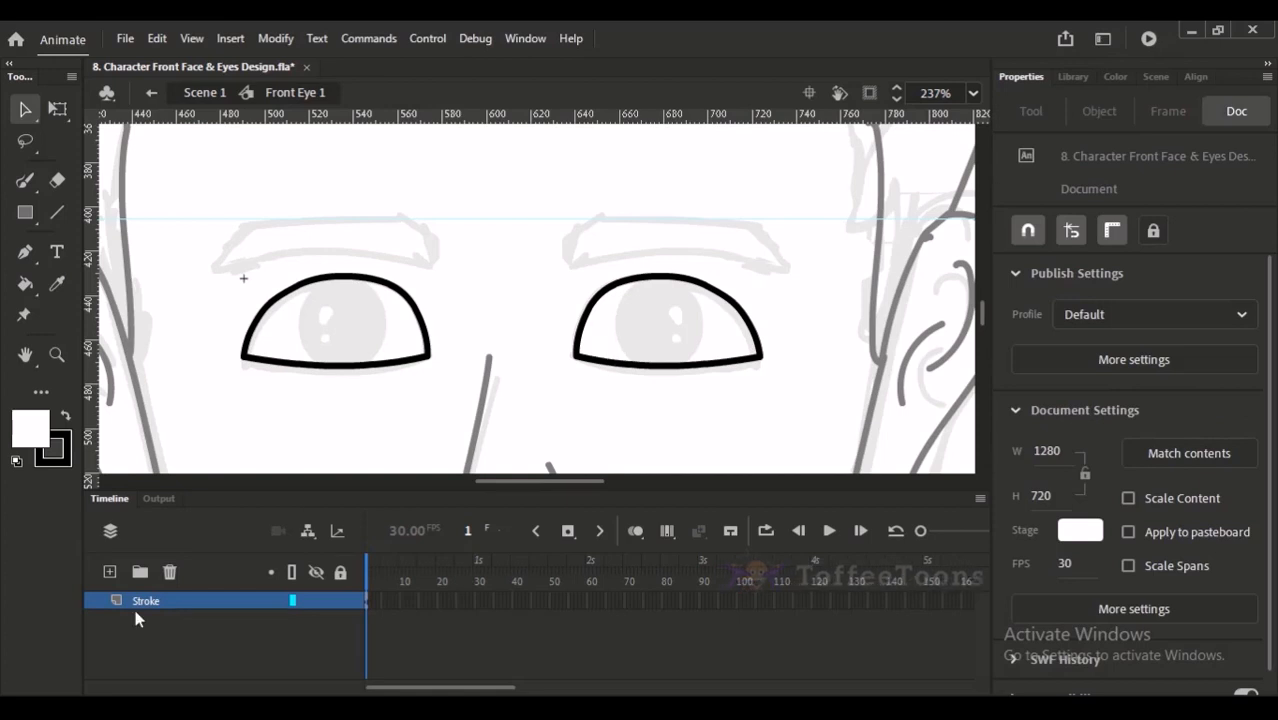
- Add a layer named white below Stroke and paste the cut eye fills in place on it
left_click(109, 572)
left_click_drag(145, 600, 150, 622)
double_click(154, 622)
type("white")
key("Return")
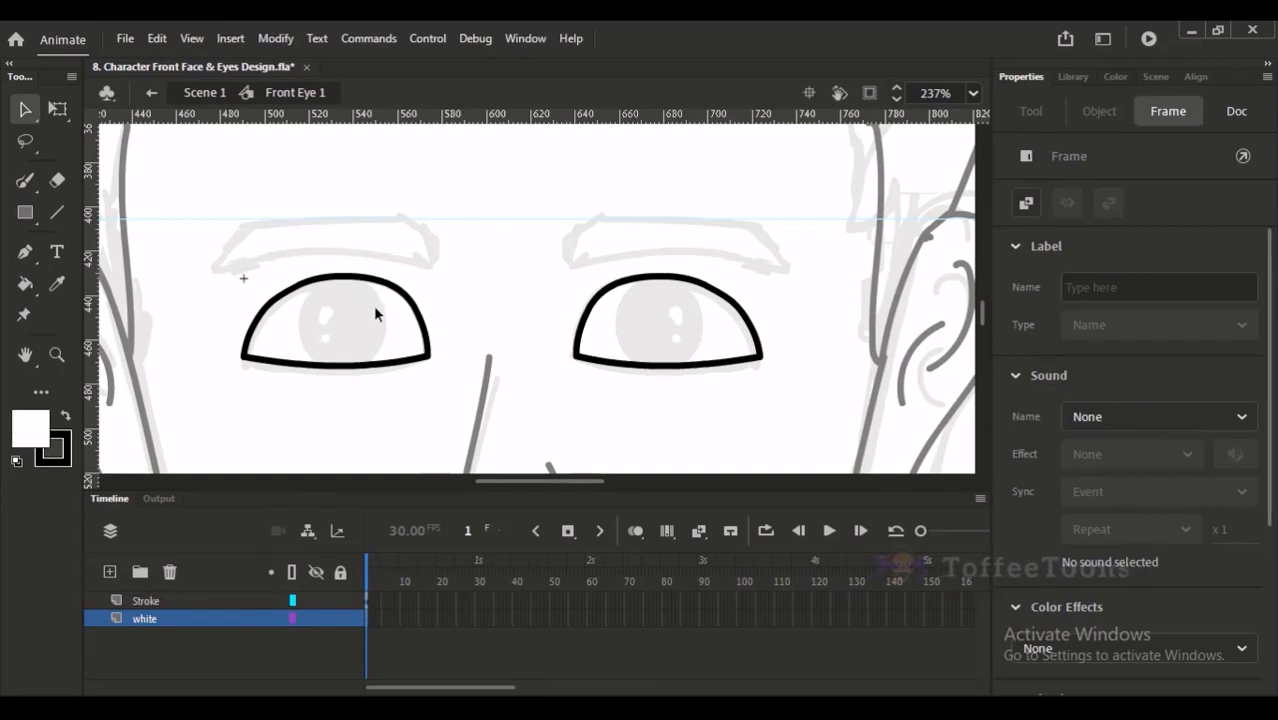
key("ctrl+shift+v")
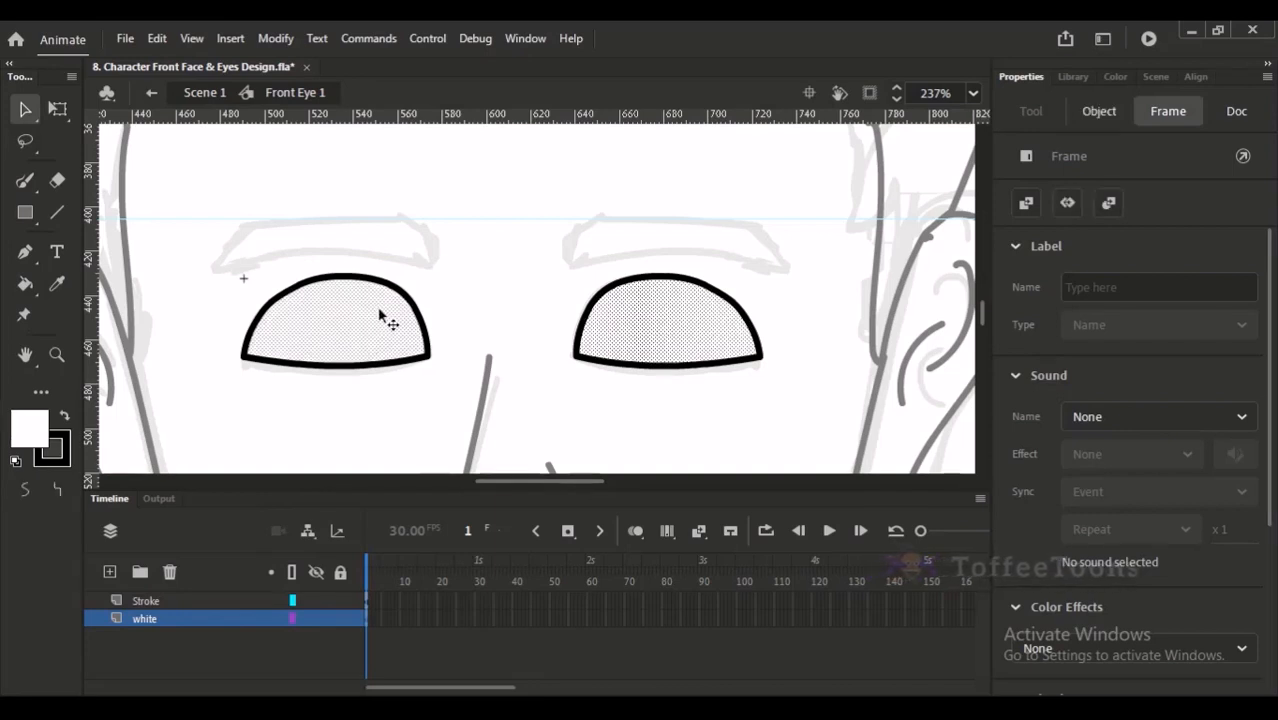
- Undo the in-place paste of the eye fills and try a regular paste on the white layer
key("ctrl+z")
key("ctrl+2")
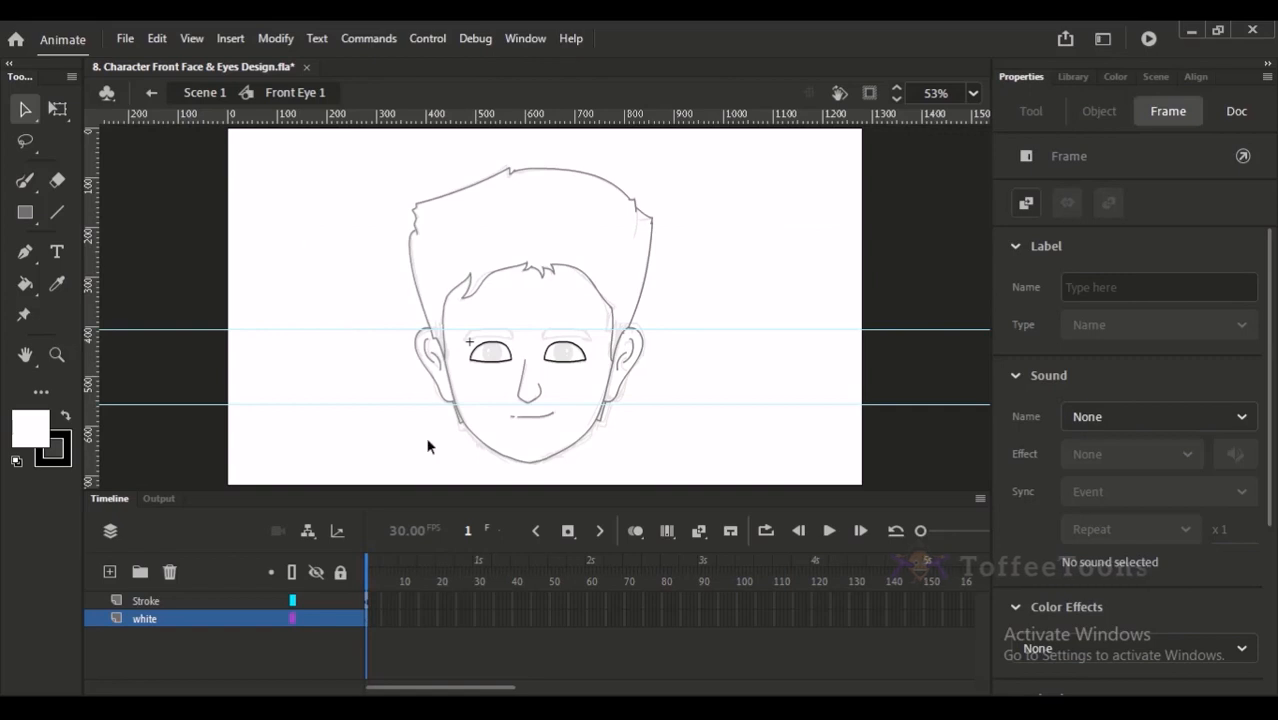
key("ctrl+v")
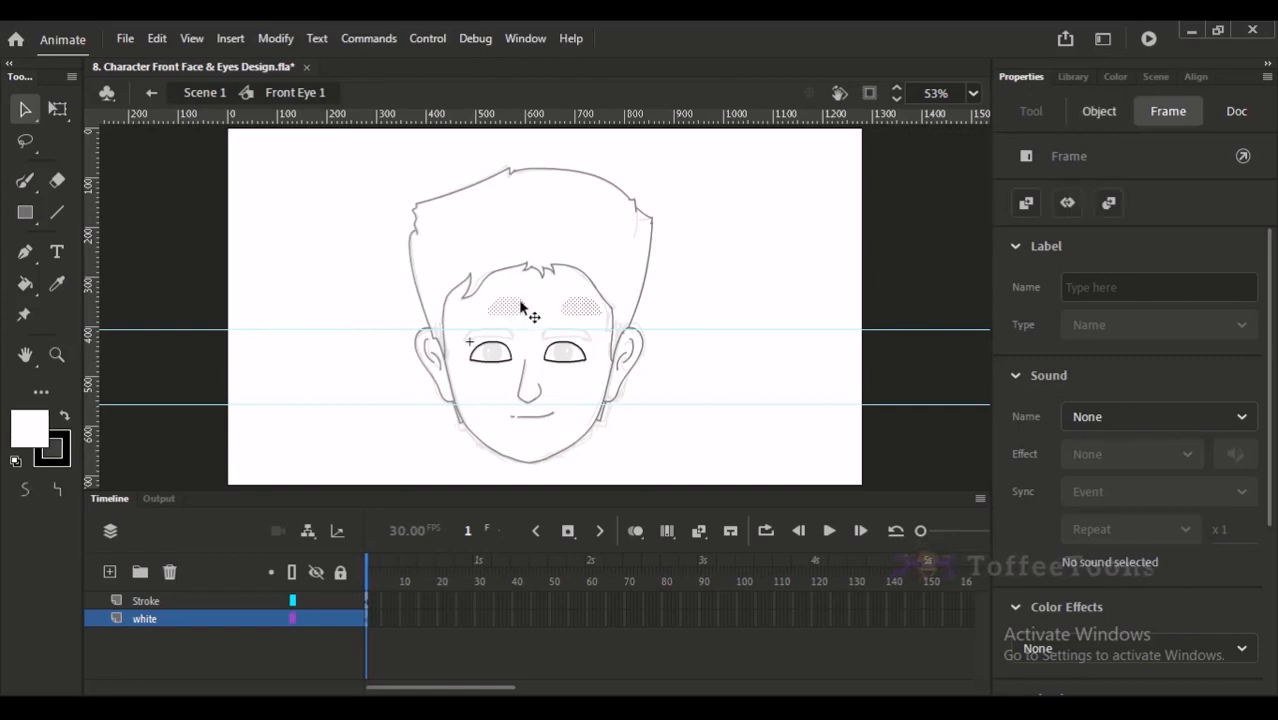
key("ctrl+z")
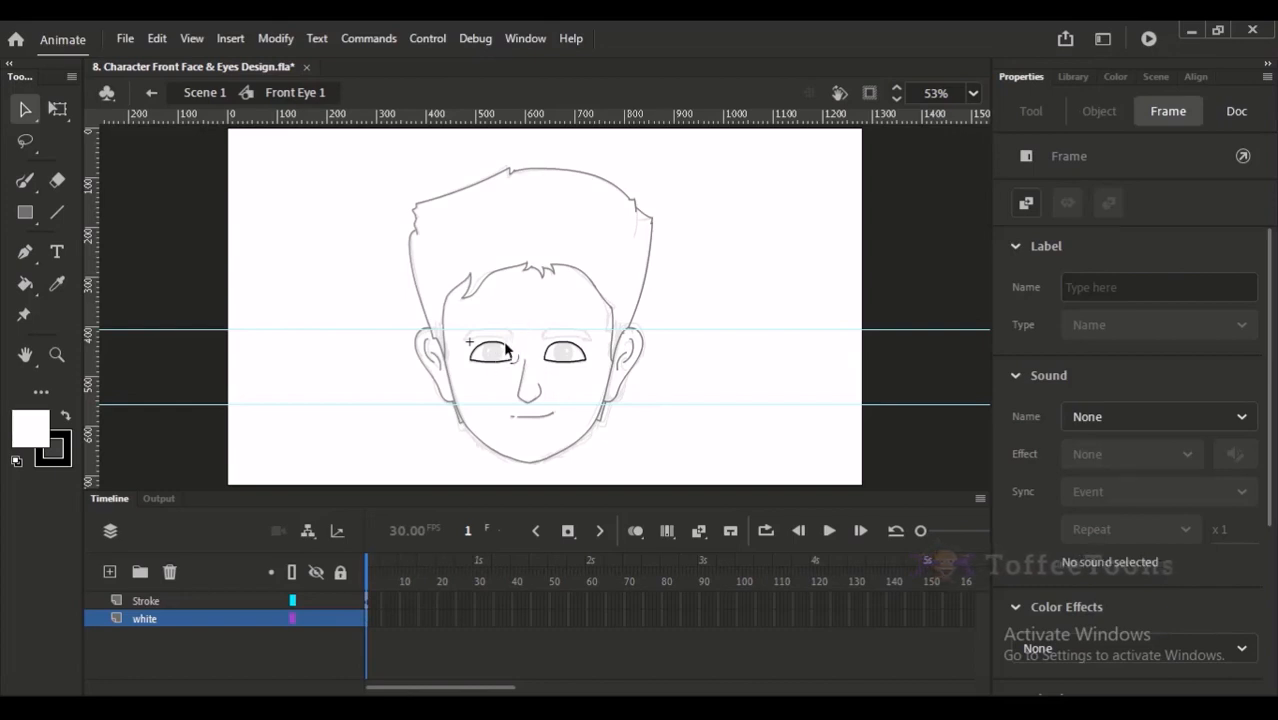
- Paste the cut eye fills in place on the white layer so they sit inside both outlines
left_click(504, 346)
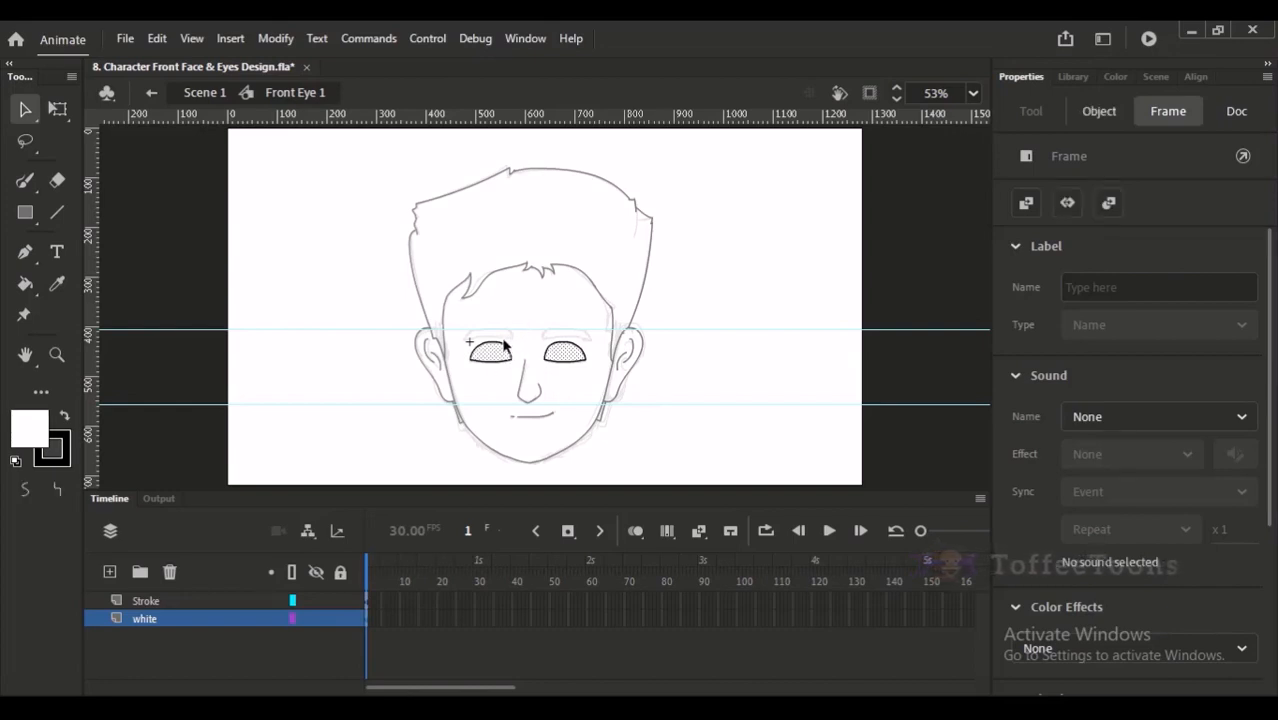
left_click(512, 289)
left_click_drag(489, 258, 586, 389)
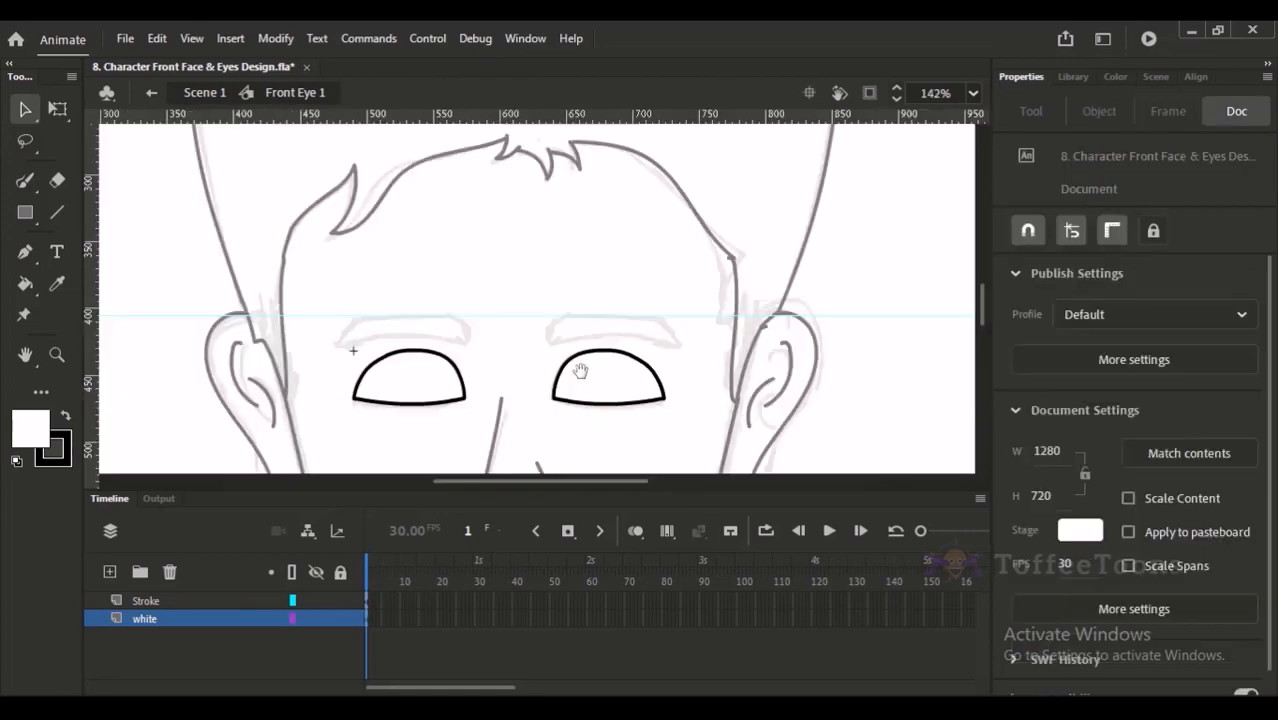
left_click_drag(383, 252, 500, 378)
- Examine which parts of the eyes belong to the white layer and which to the Stroke layer
left_click(168, 617)
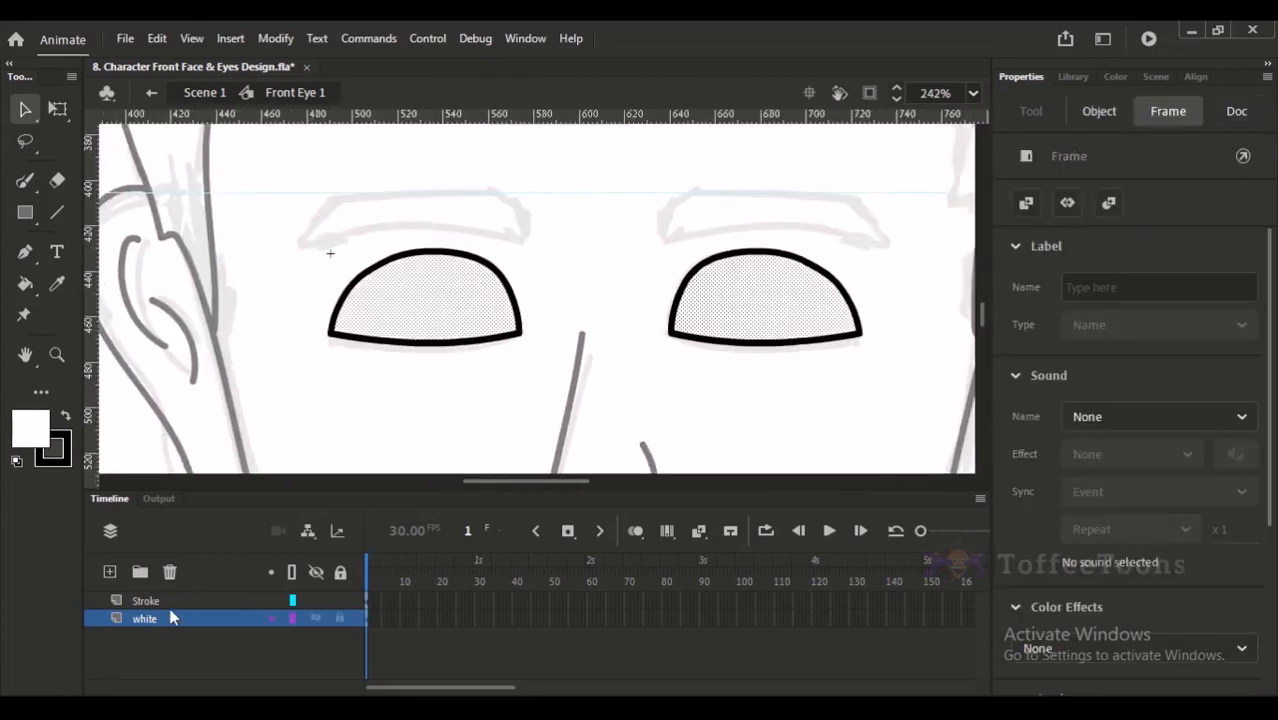
left_click(170, 601)
left_click(173, 616)
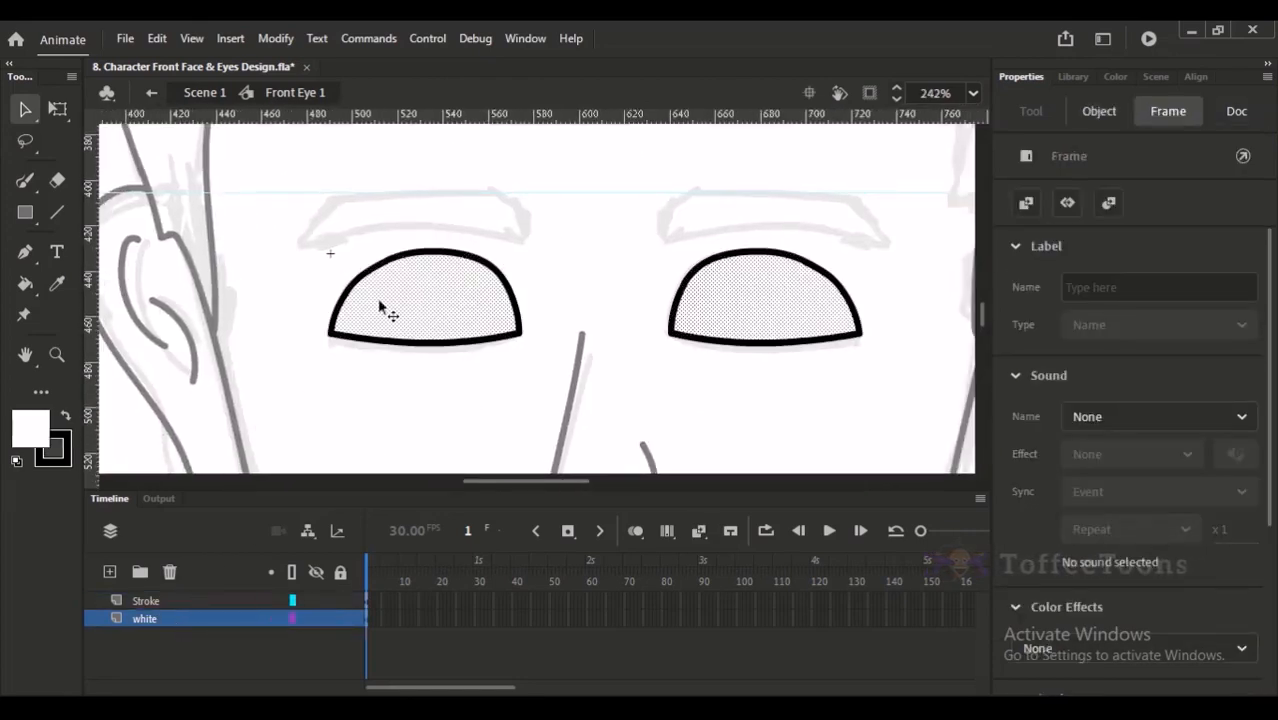
left_click(175, 601)
left_click(397, 366)
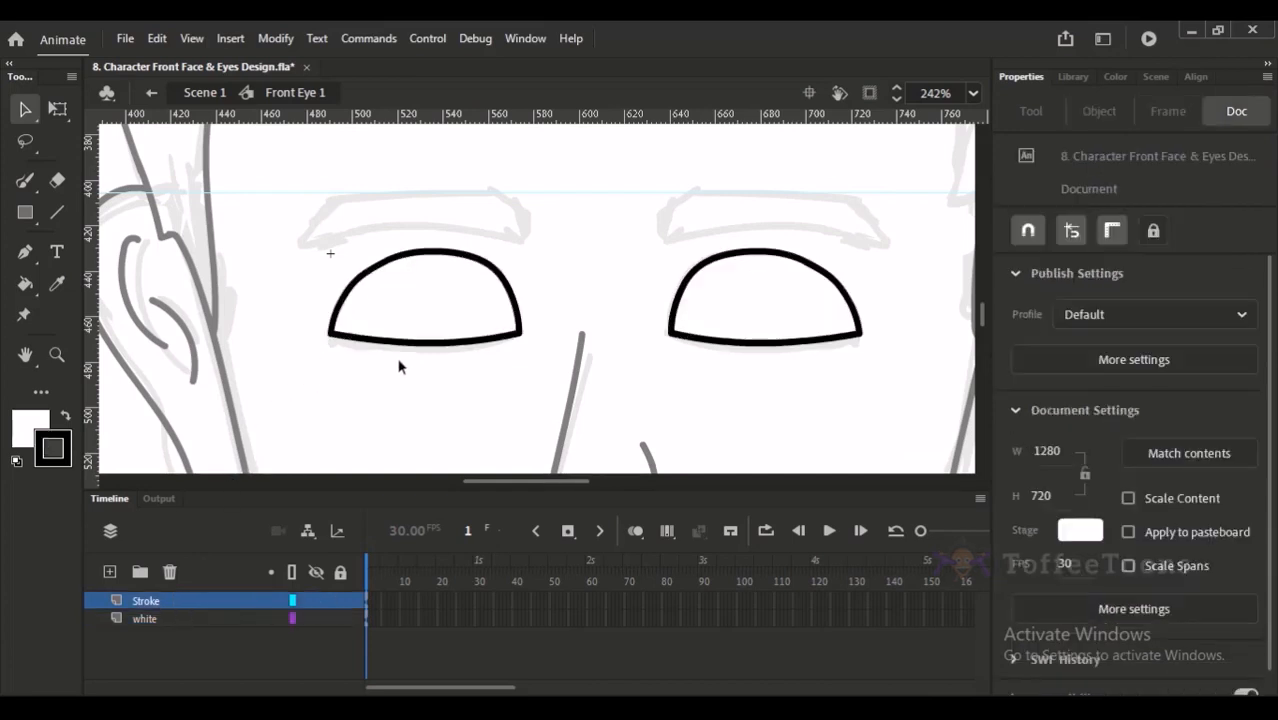
left_click_drag(471, 265, 390, 300)
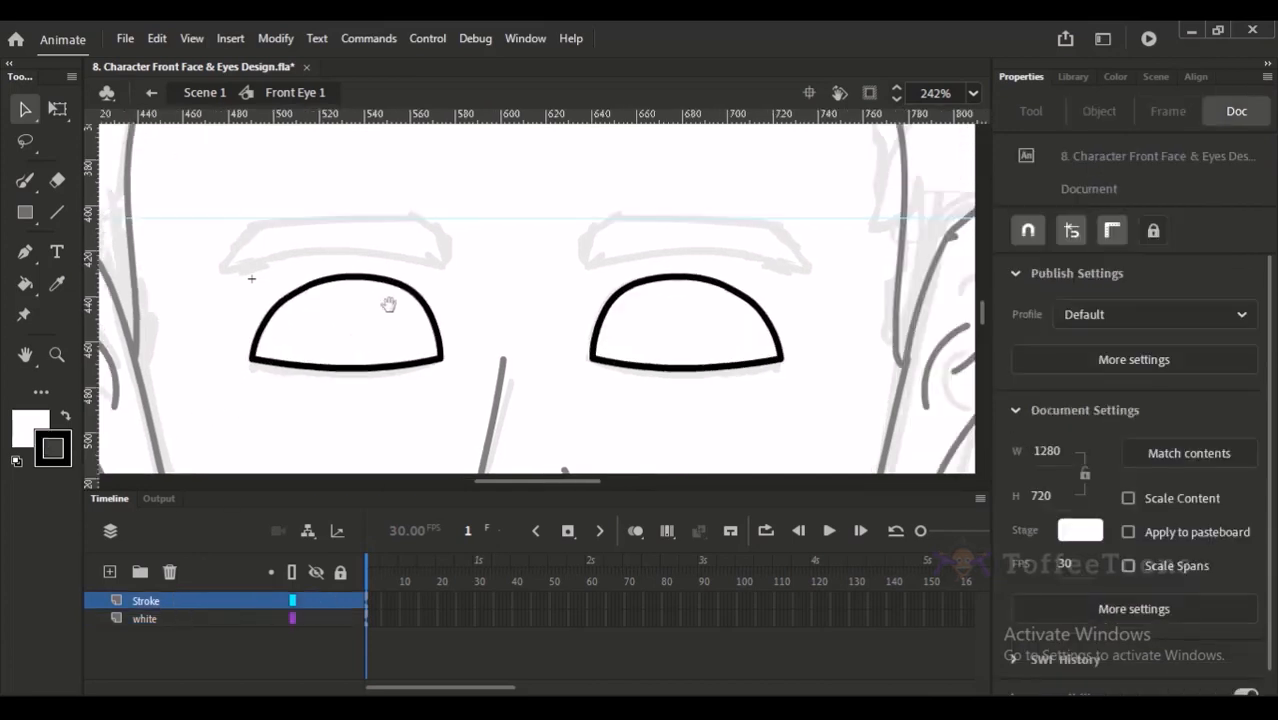
left_click(189, 618)
left_click(163, 601)
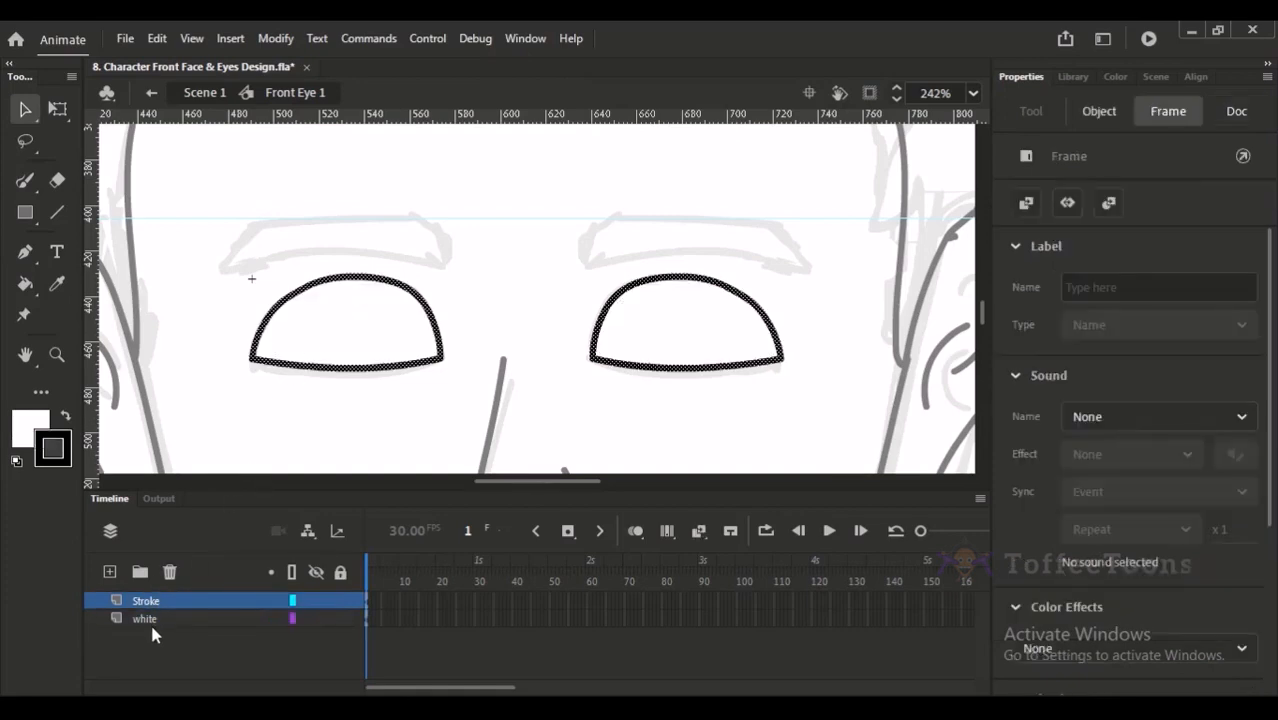
- Add a layer named Eye_ball between the Stroke and white layers
left_click(154, 618)
left_click(110, 572)
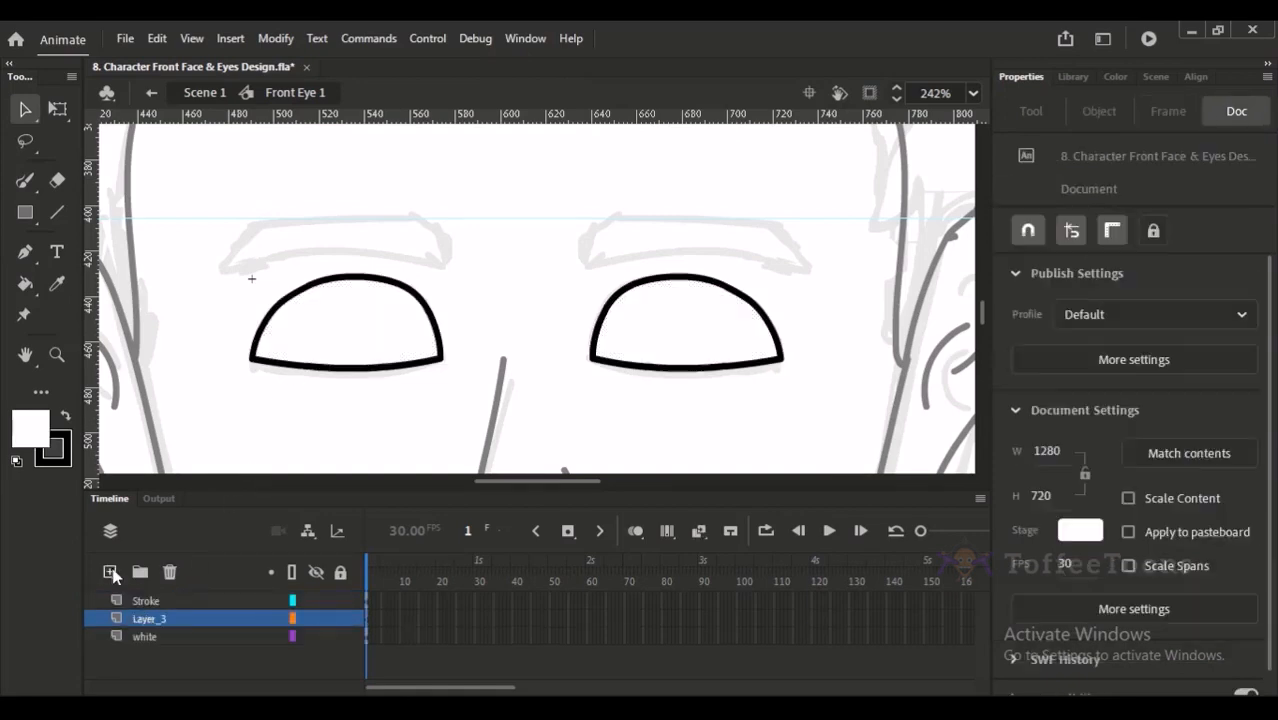
double_click(157, 619)
type("Eye ball")
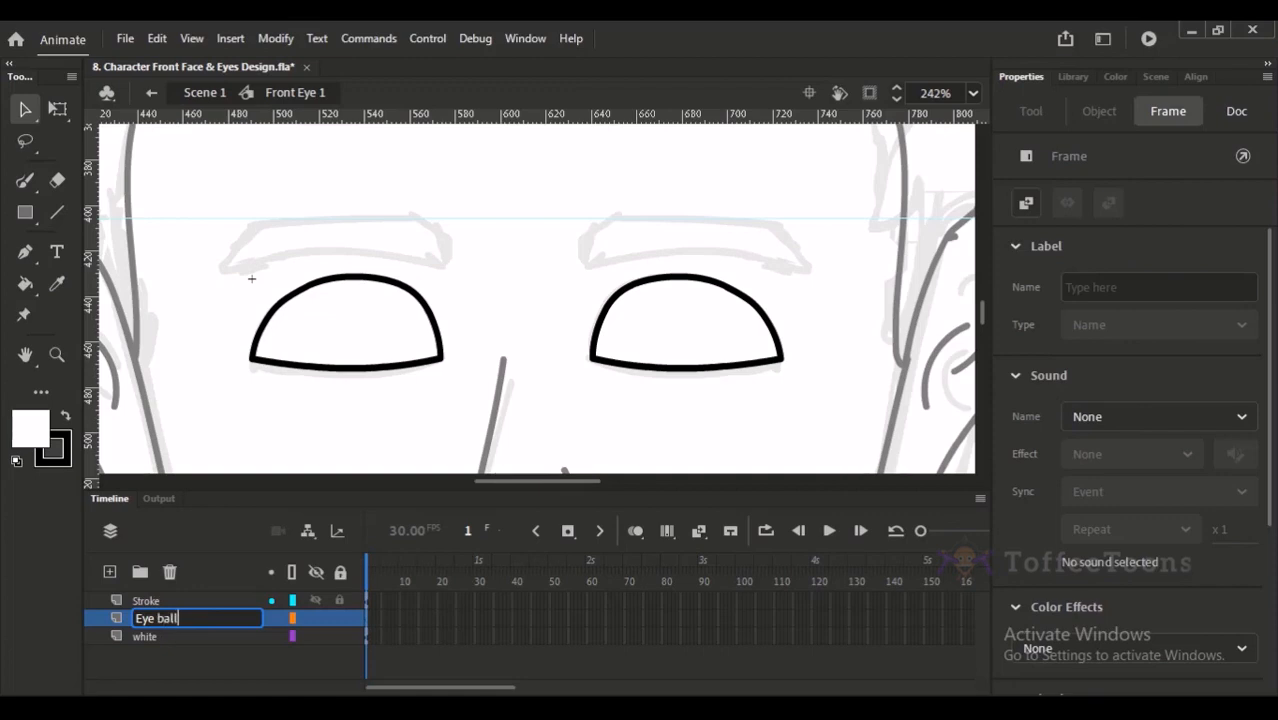
key("Return")
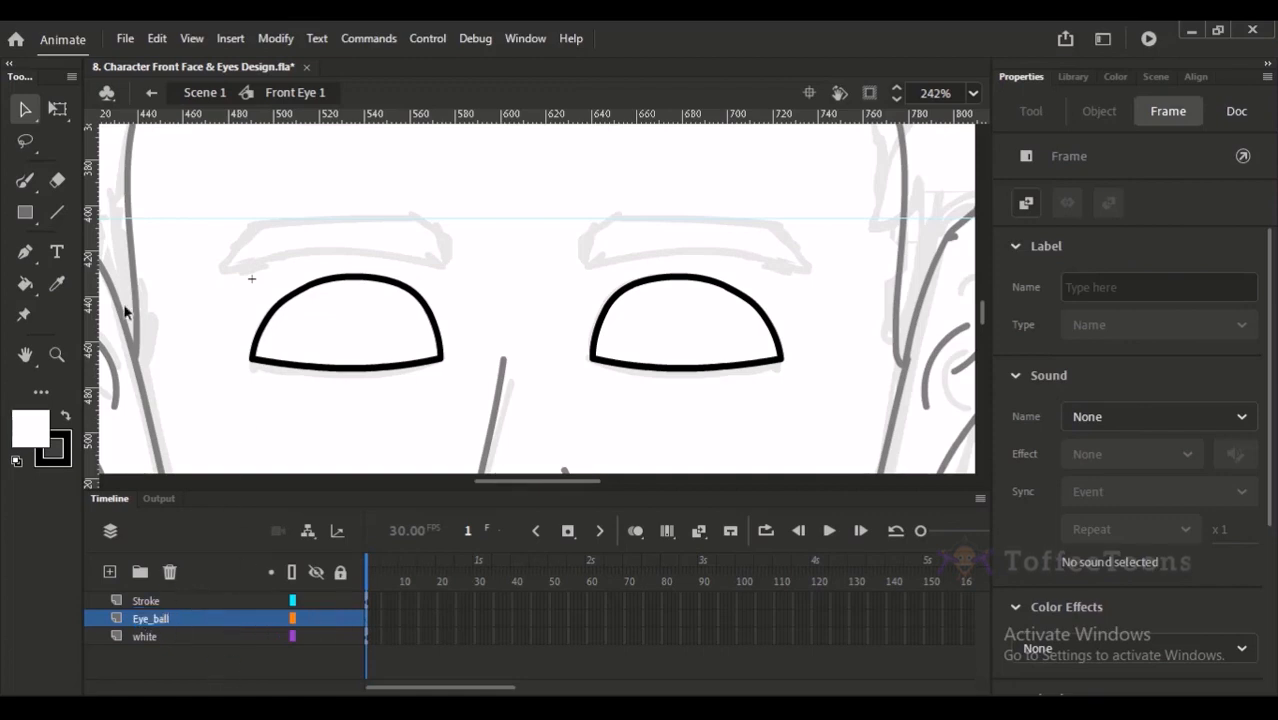
- Hide the white layer to expose the sketched irises and make Eye_ball the active layer
left_click(162, 636)
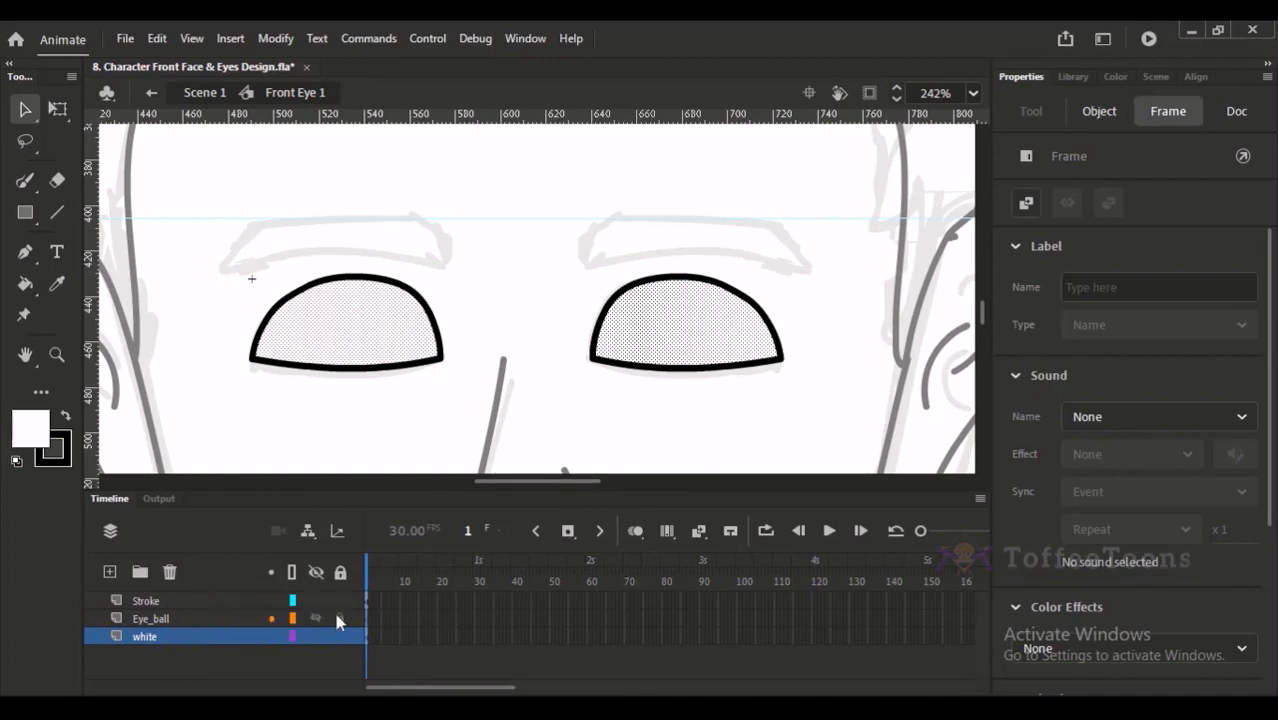
left_click(316, 637)
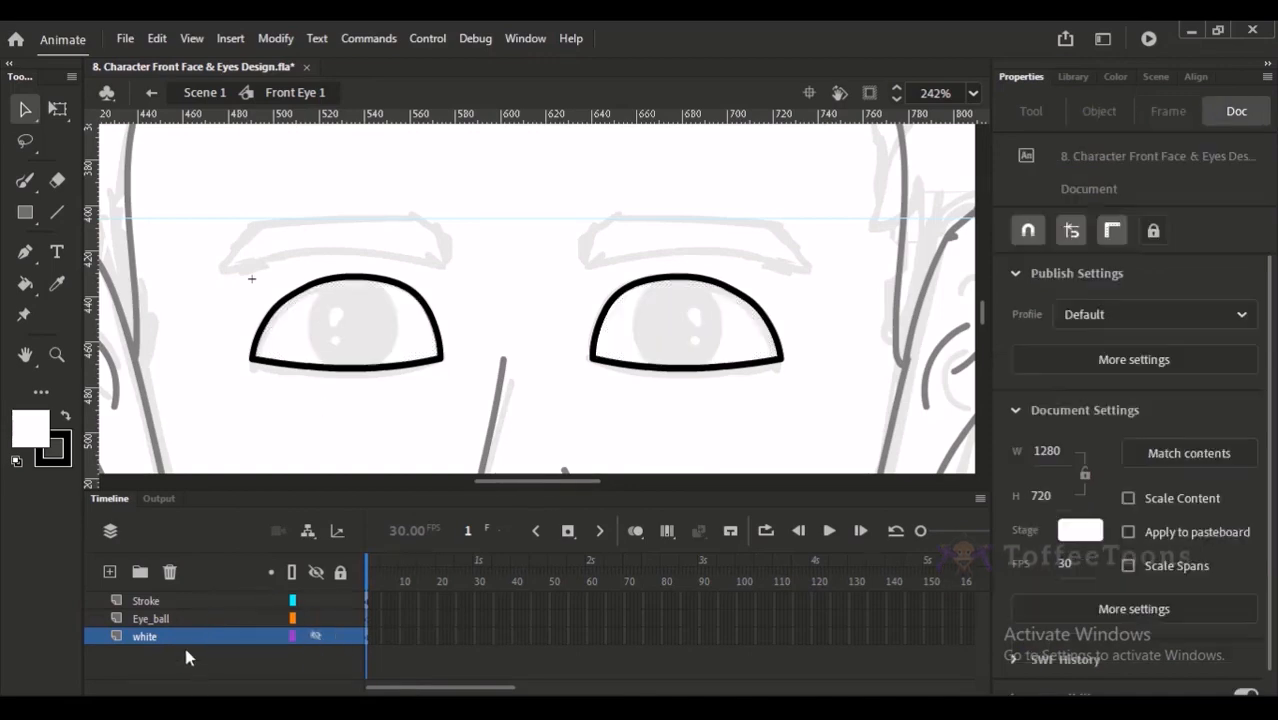
left_click(160, 618)
- Draw a black circle without a stroke, about 40 px wide, over the left eye's sketched iris with the Oval tool
left_click(148, 297)
left_click(25, 180)
left_click(36, 205)
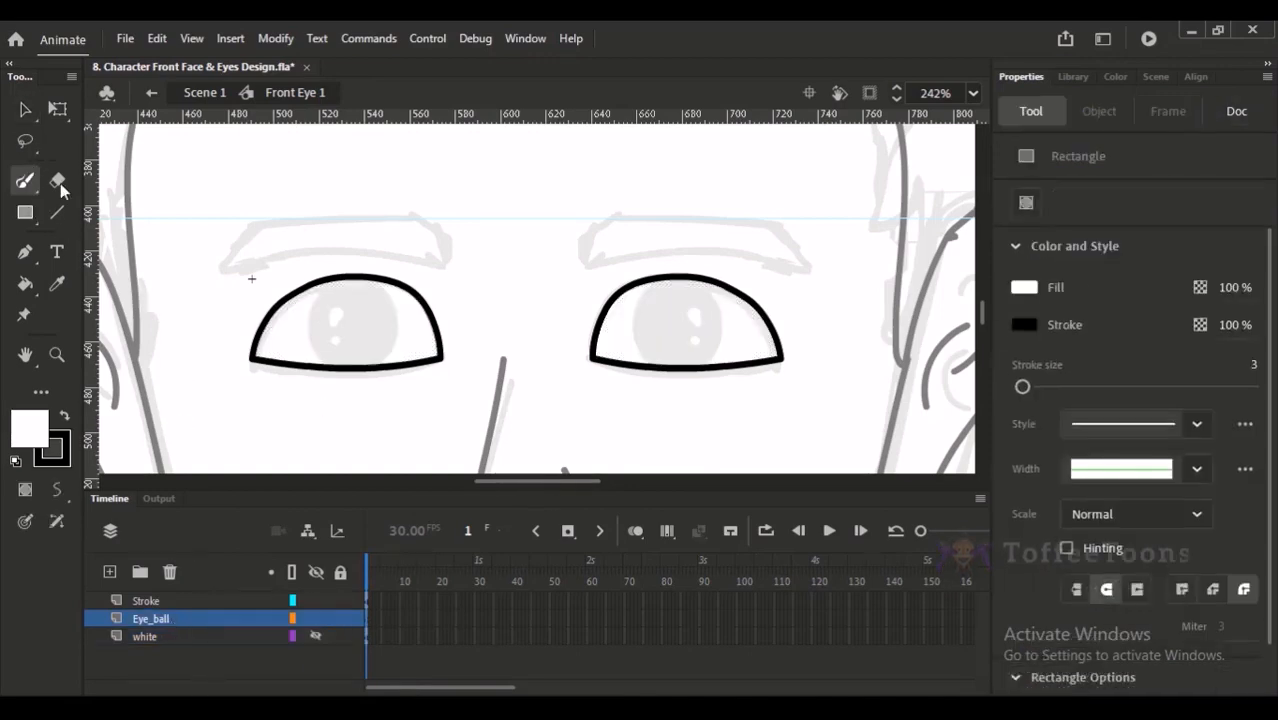
left_click_drag(222, 163, 426, 432)
left_click_drag(500, 302, 466, 298)
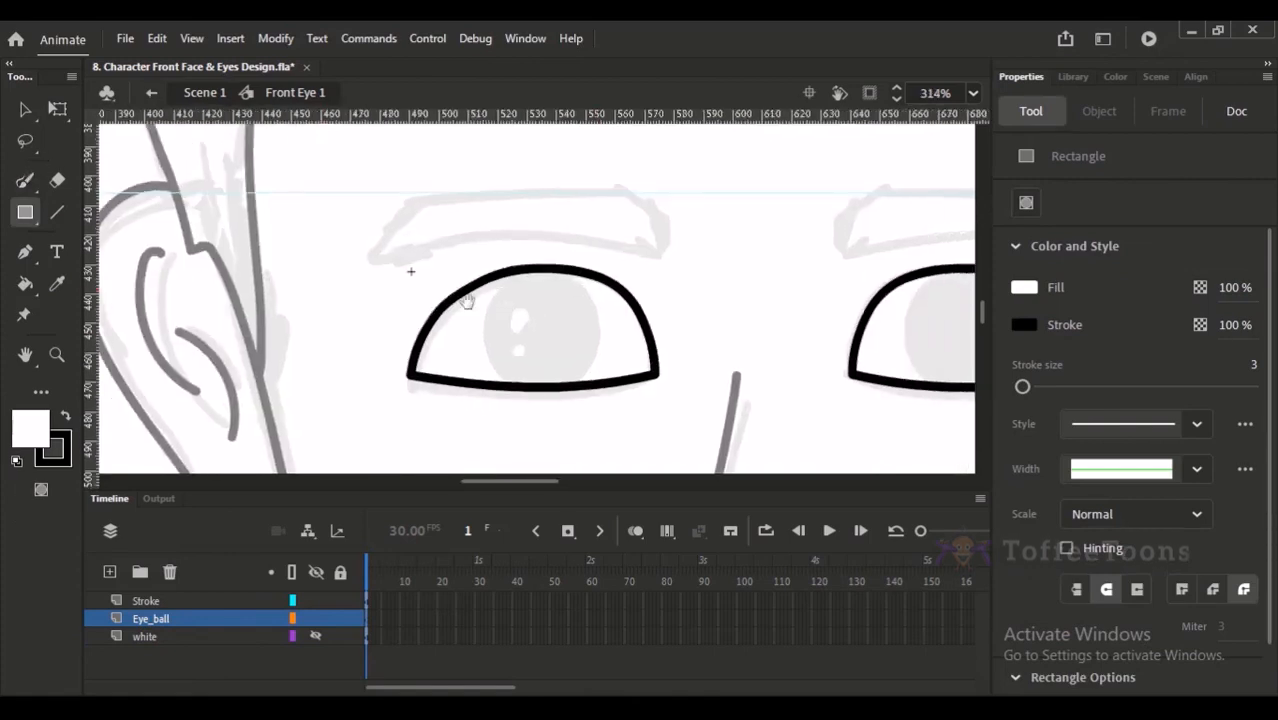
left_click(36, 220)
left_click(93, 285)
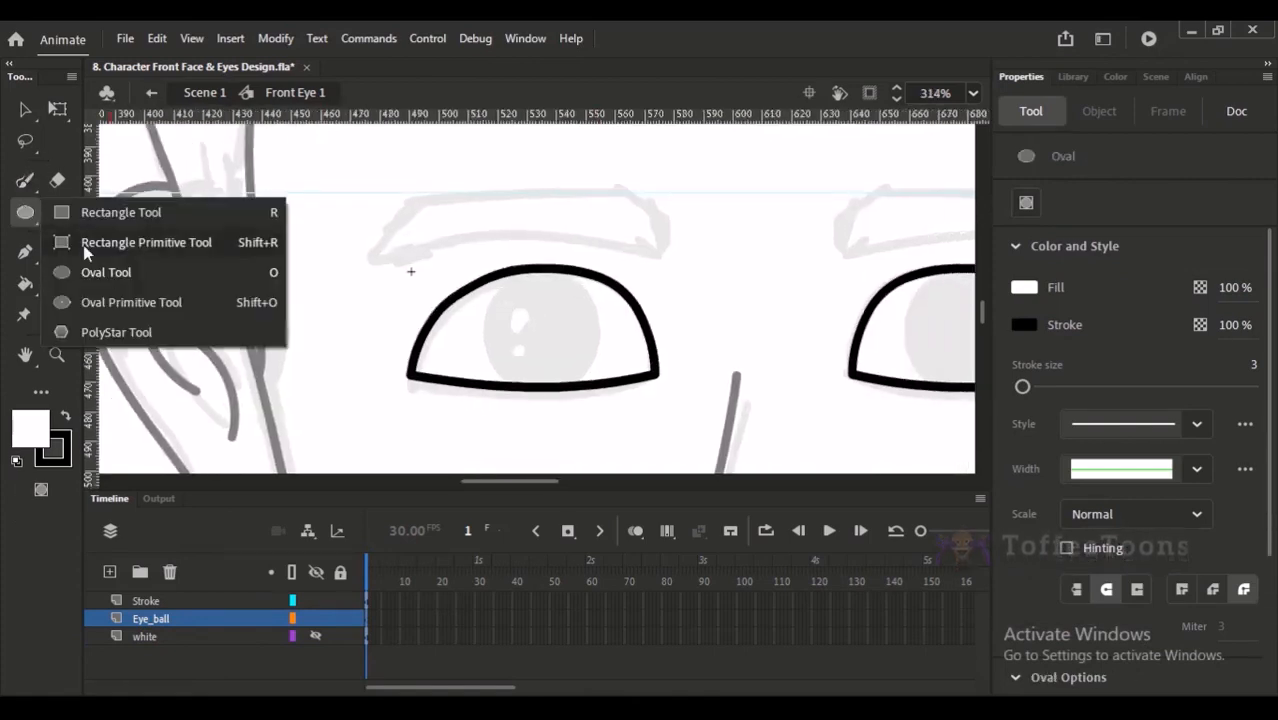
left_click(93, 284)
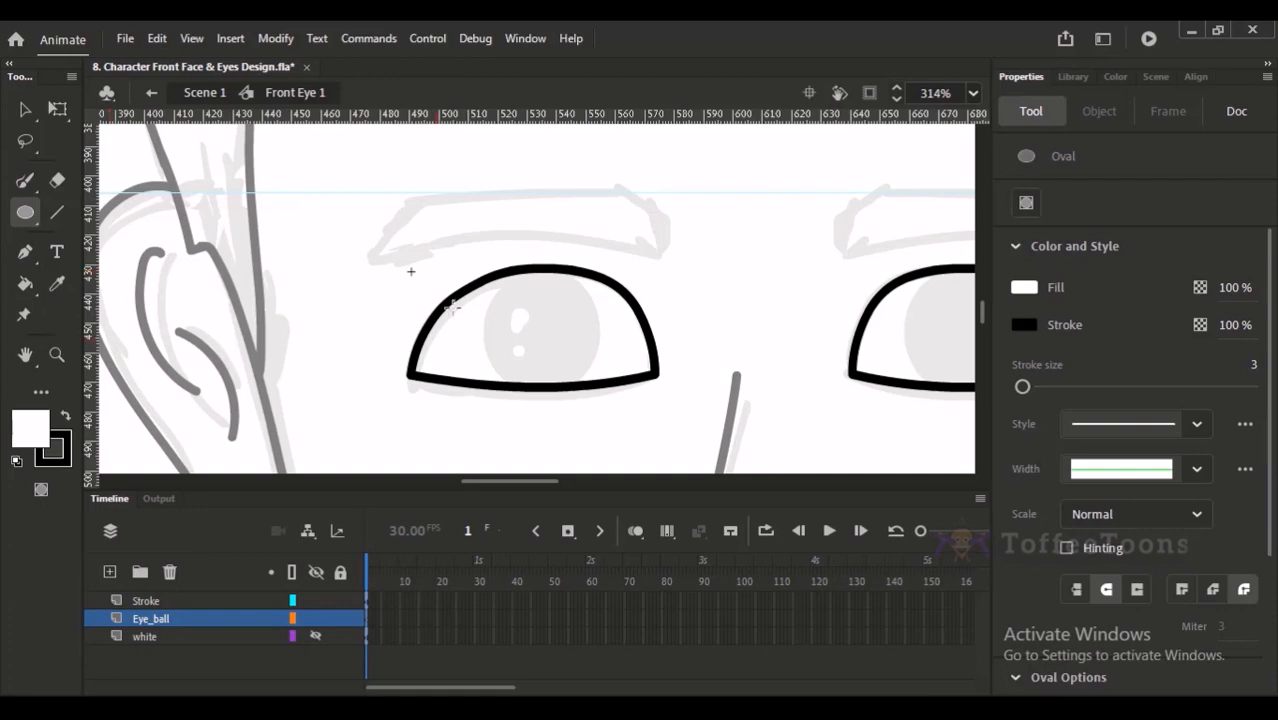
left_click_drag(485, 278, 549, 341)
key("ctrl+z")
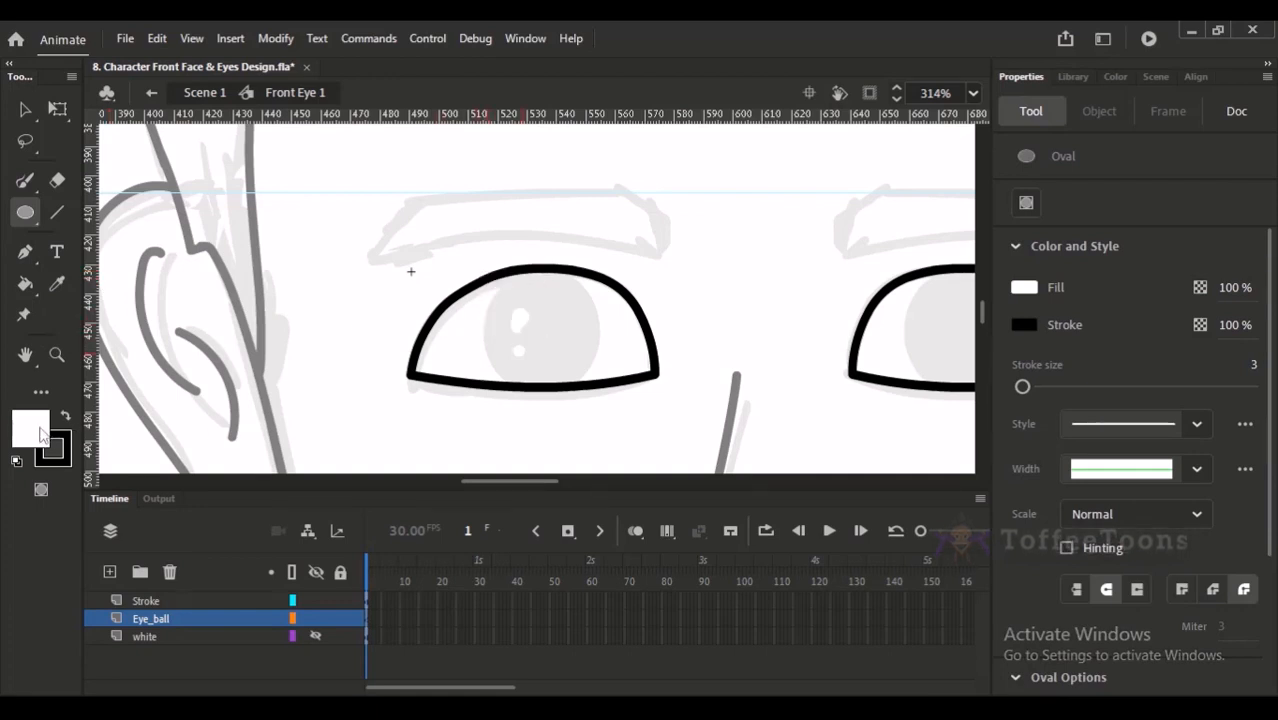
left_click(66, 418)
left_click(63, 450)
left_click(373, 196)
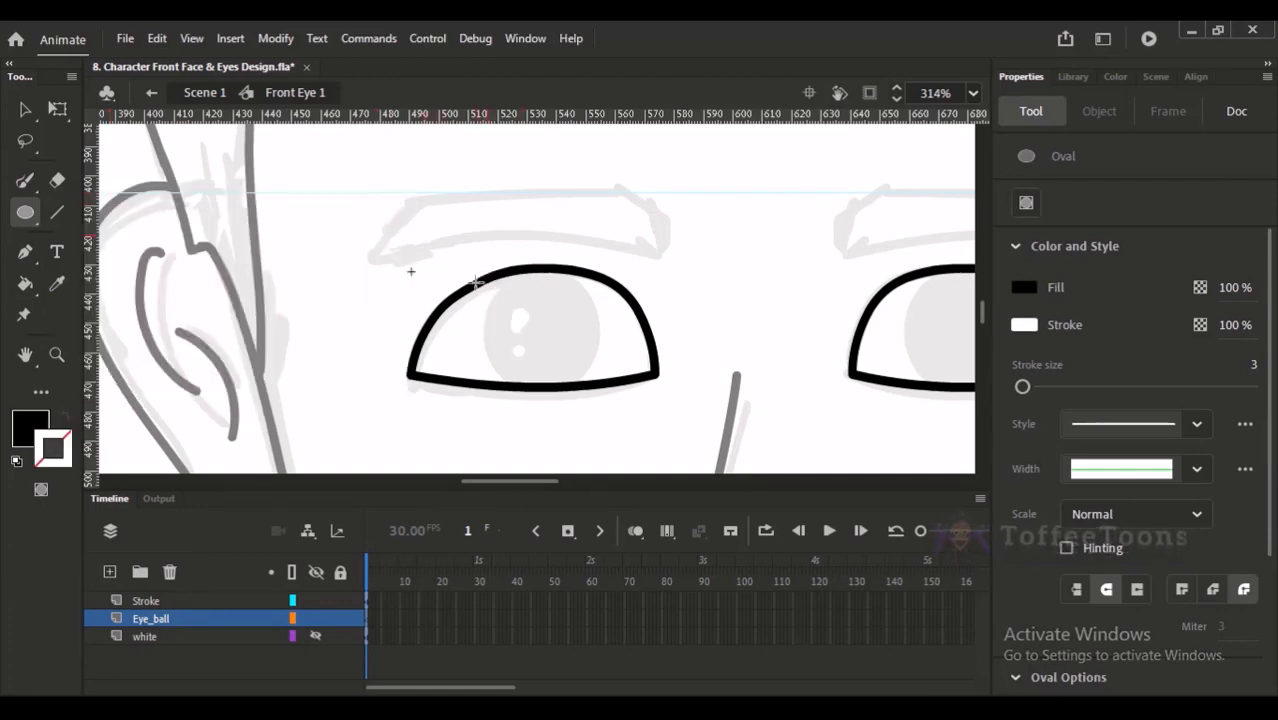
left_click_drag(487, 283, 605, 397)
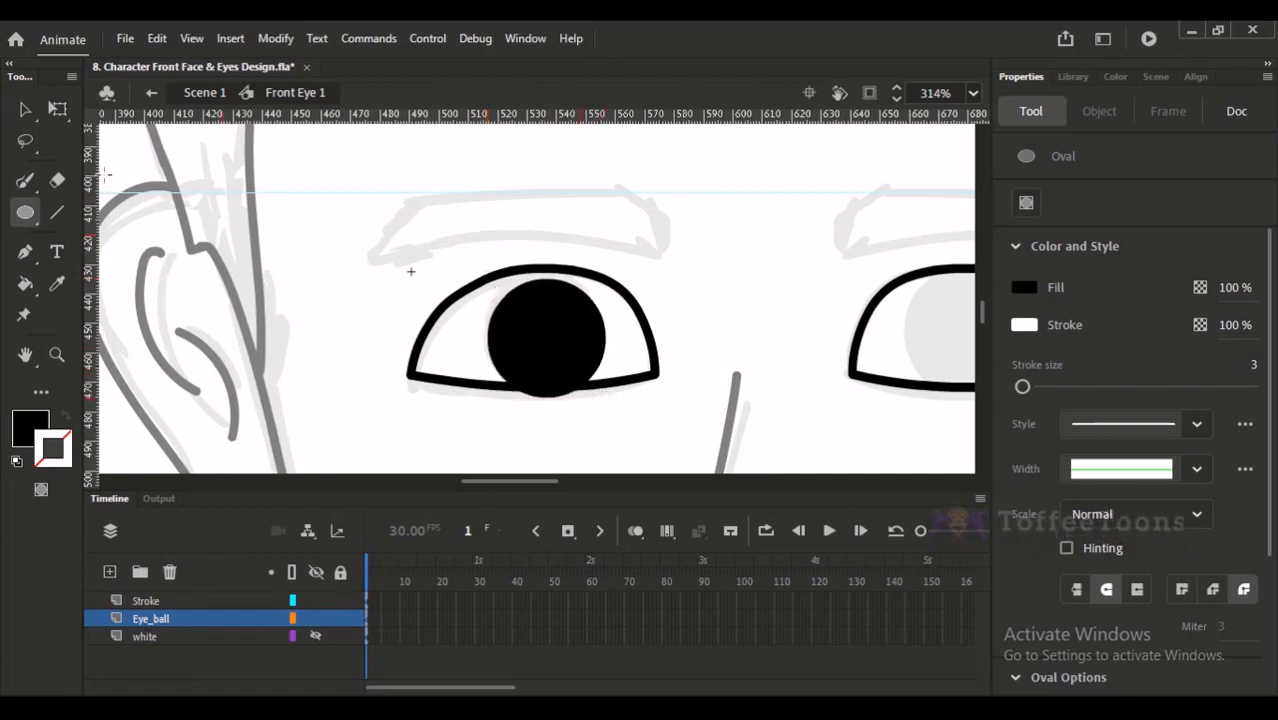
- Nudge the black circle slightly left and up to line it up with the left eye's sketched iris
key("v")
left_click(182, 618)
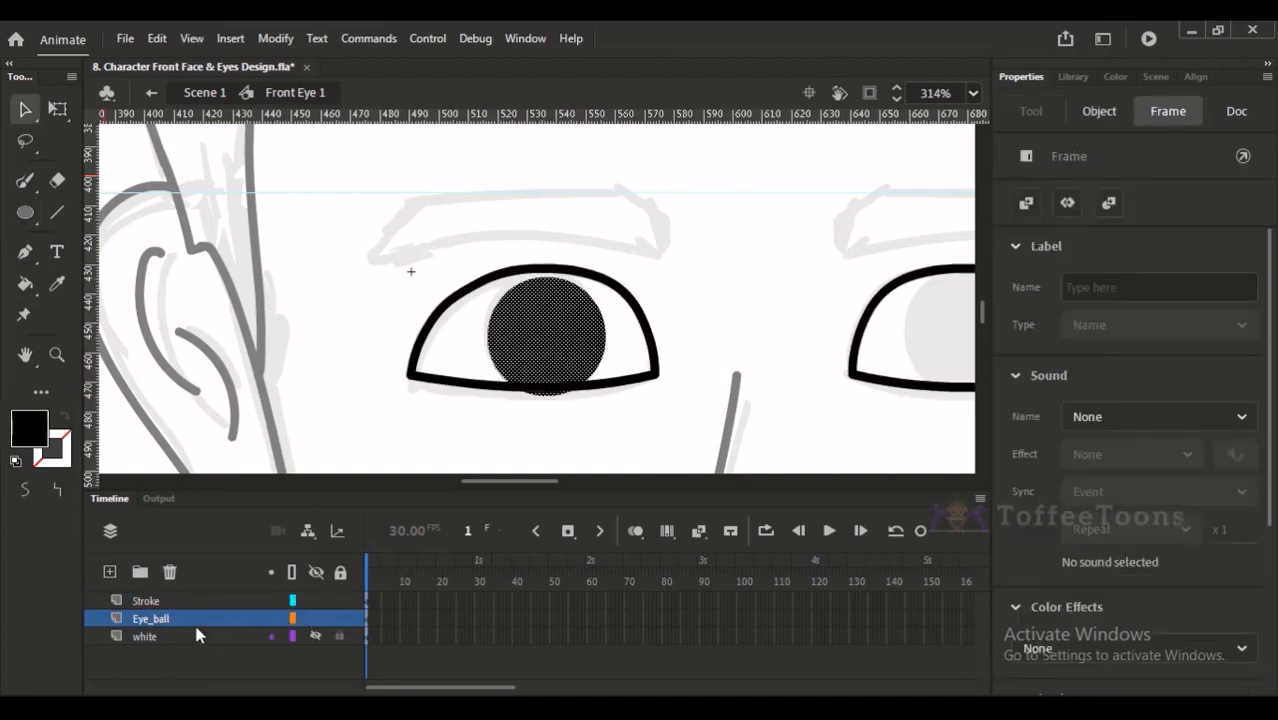
key("Left")
key("Left")
key("Left")
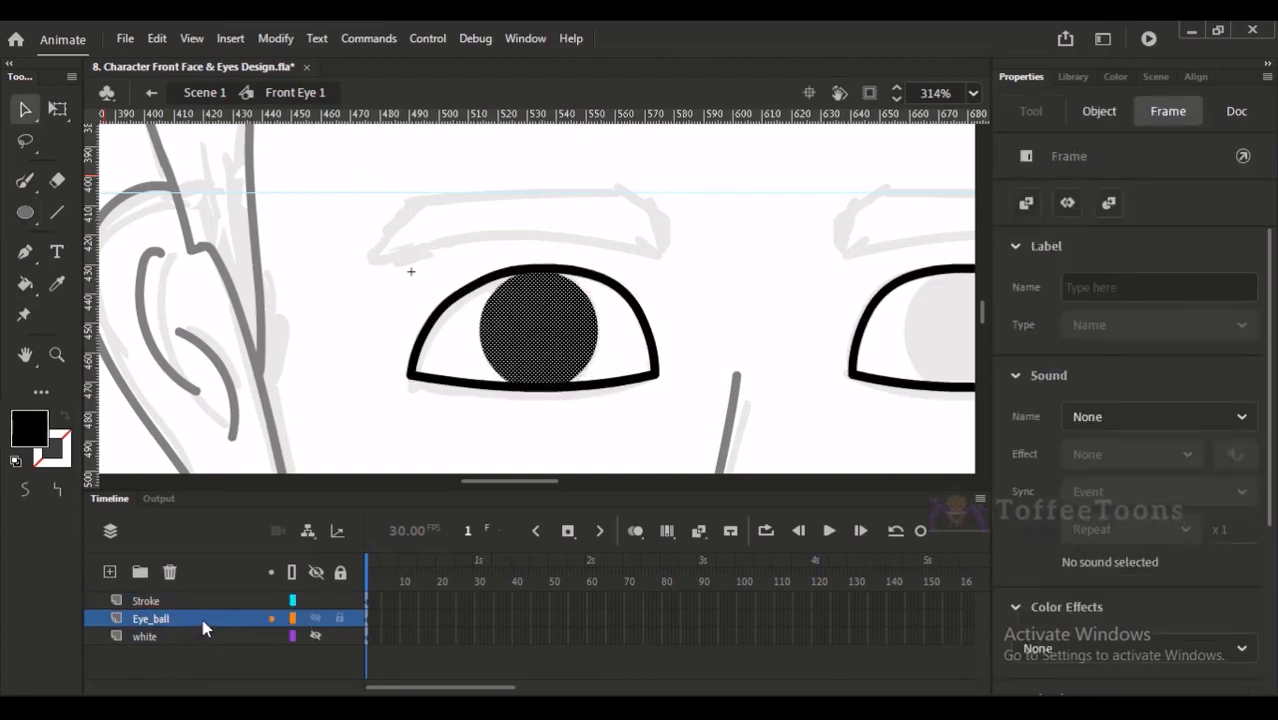
key("Right")
key("Down")
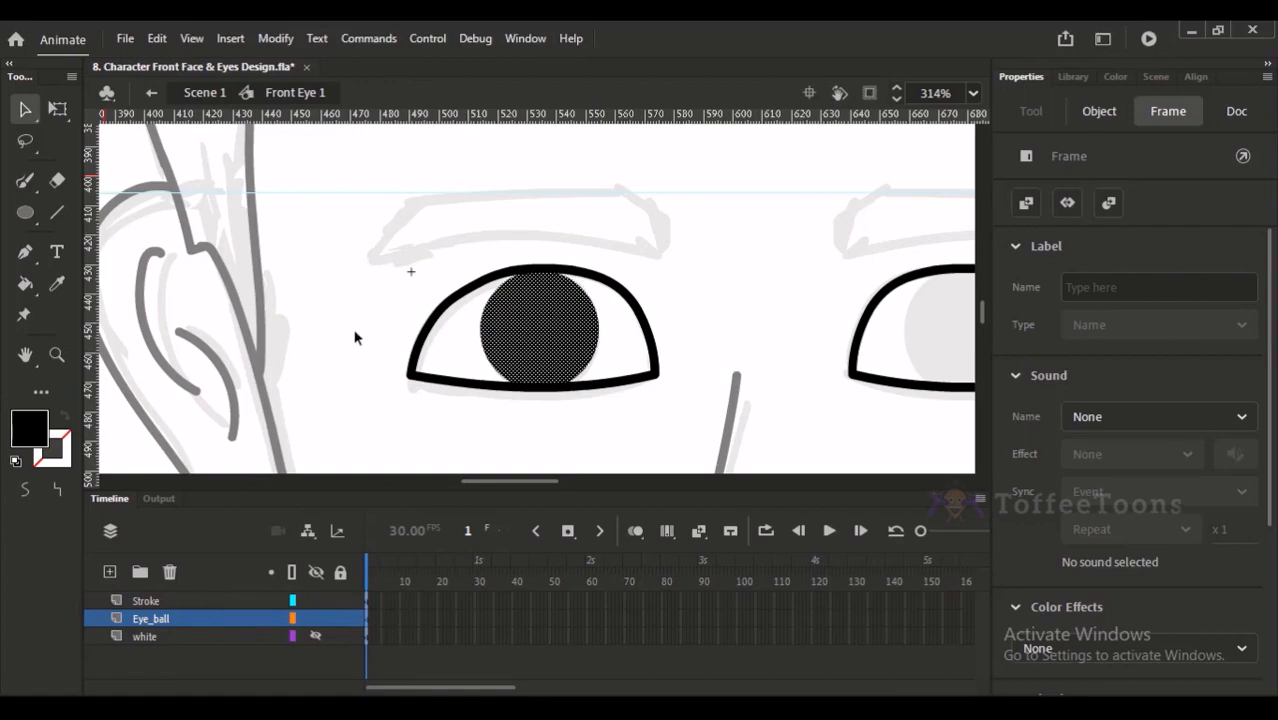
- Try moving the black circle diagonally down towards the nose, away from the sketched iris
left_click(353, 340)
left_click_drag(441, 309, 360, 315)
left_click(475, 340)
left_click_drag(465, 345, 513, 383)
left_click(540, 300)
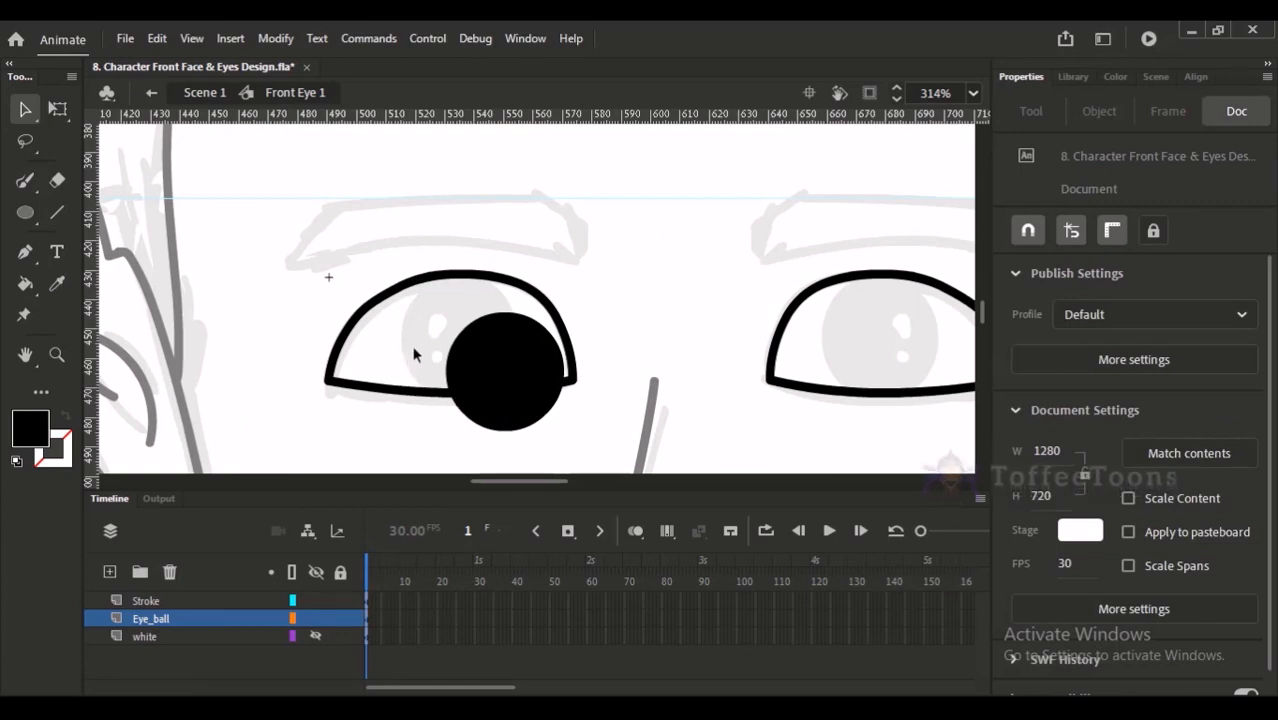
key("ctrl+z")
key("ctrl+z")
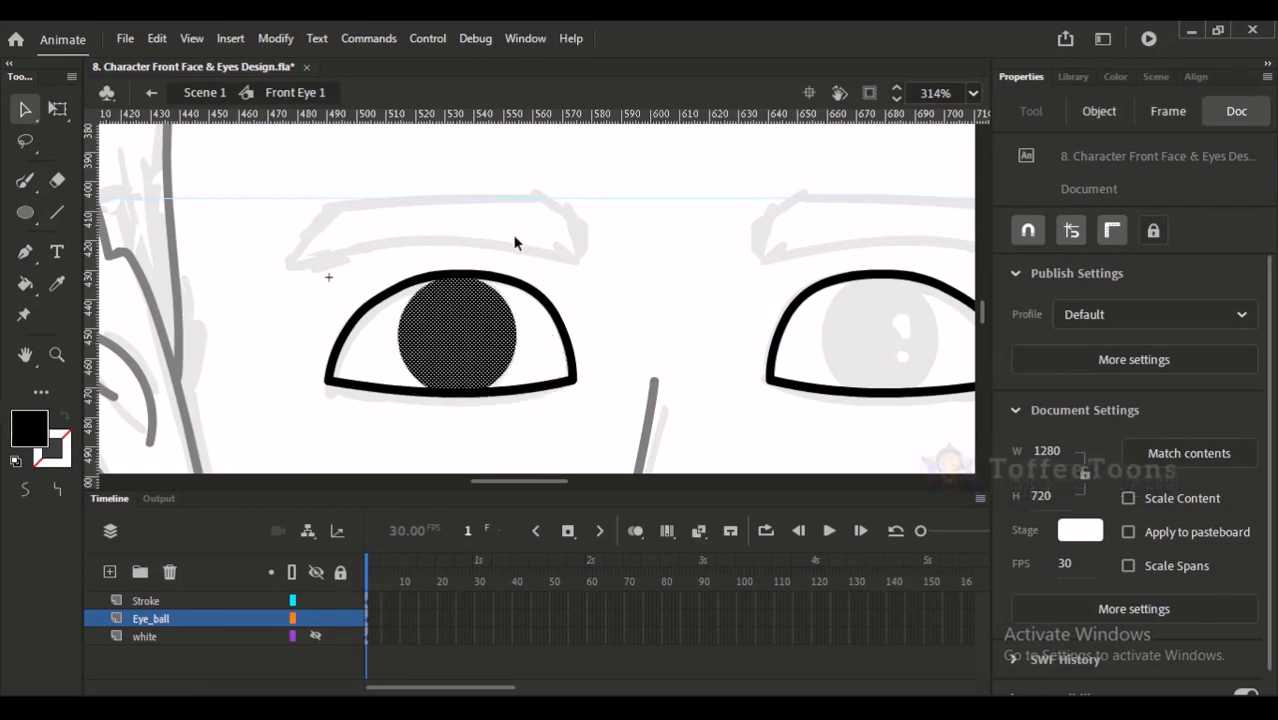
- Fine-tune the black circle's placement in the left eye, bringing it to X 24.6, Y -0.35
key("Right")
key("Right")
key("Right")
key("Right")
key("Right")
key("Escape")
left_click(488, 330)
key("Left")
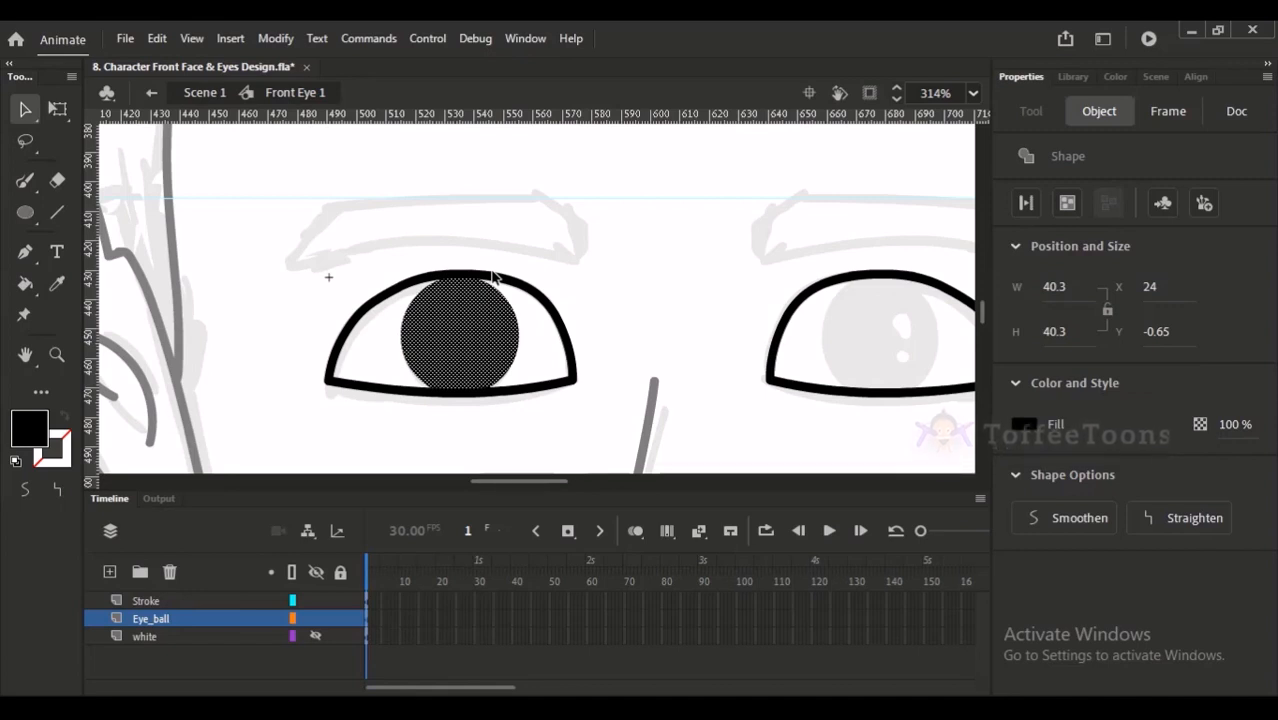
key("Right")
key("Right")
left_click(588, 268)
left_click(518, 330)
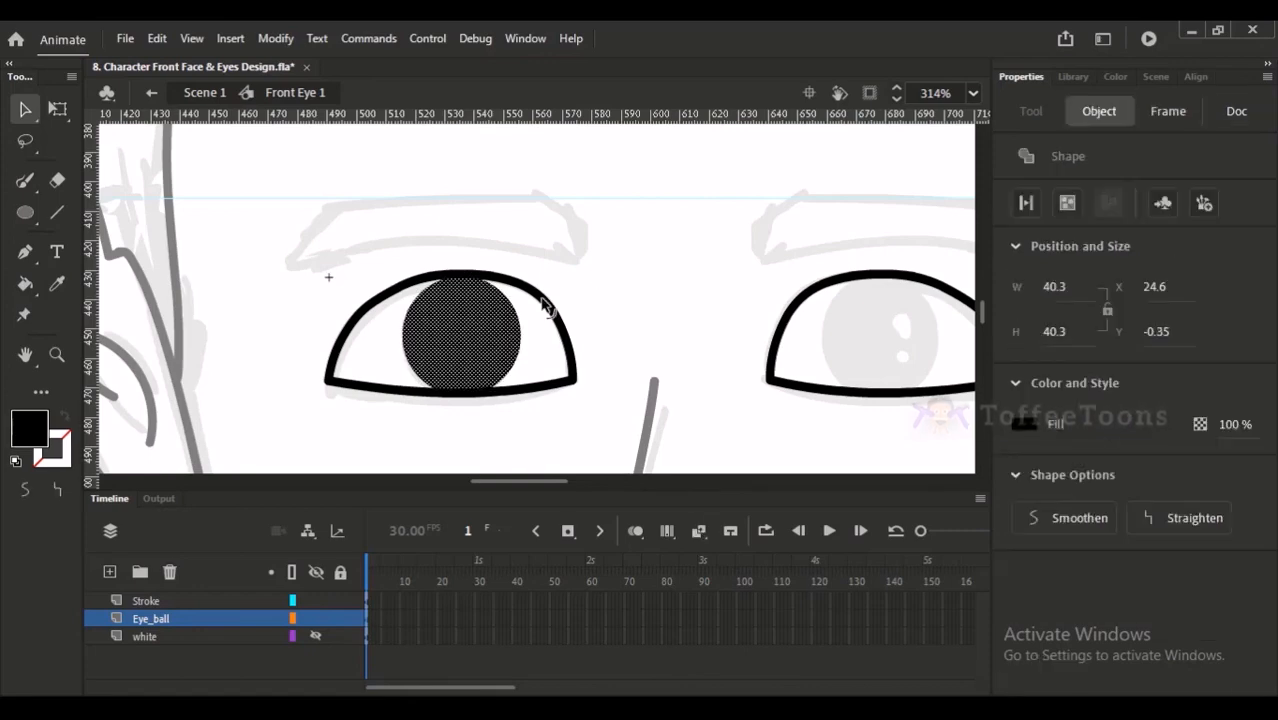
- Nudge the black circle slightly left and up to X 24, Y -1.25 and check its fit within the left eye's outline
left_click(573, 272)
left_click(477, 350)
key("Left")
left_click(574, 265)
left_click_drag(518, 322, 516, 319)
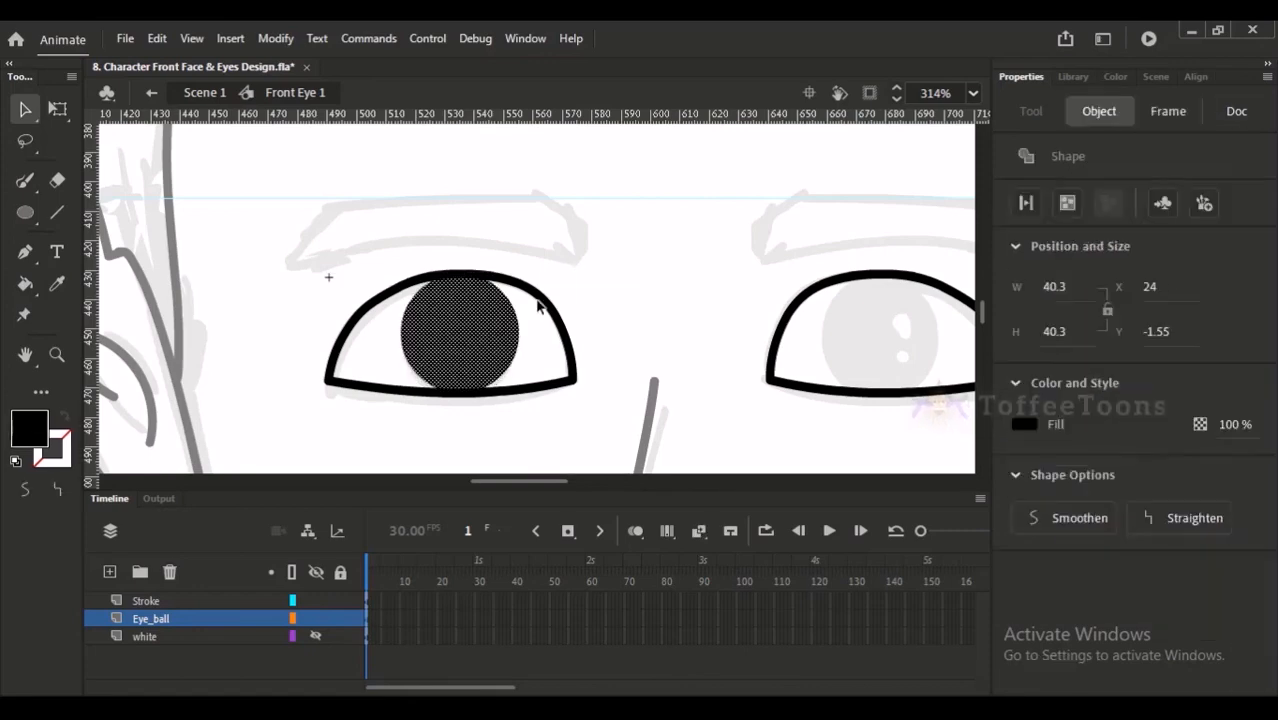
left_click(560, 286)
key("ctrl+space")
left_click_drag(383, 187, 530, 446)
left_click(525, 368)
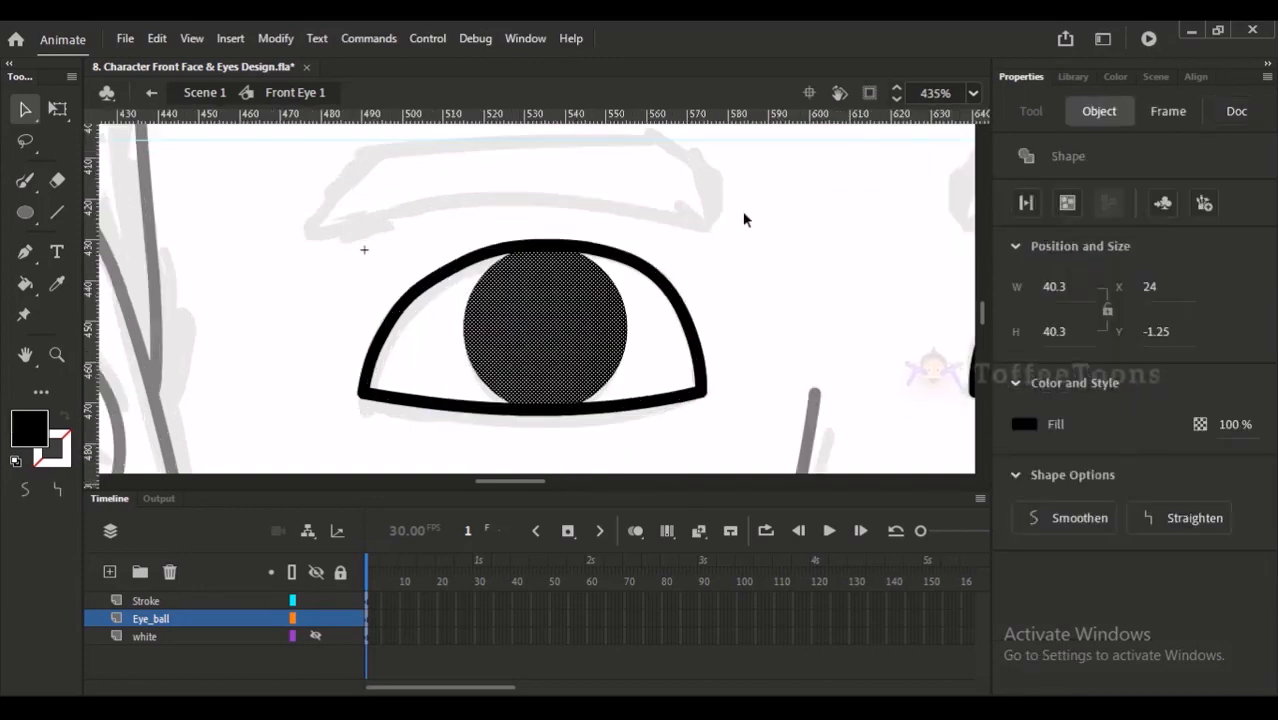
- Try a dark blue fill (#243A6D) on the left eye's circle, followed by a dark brown one (#462D2D)
left_click(1115, 76)
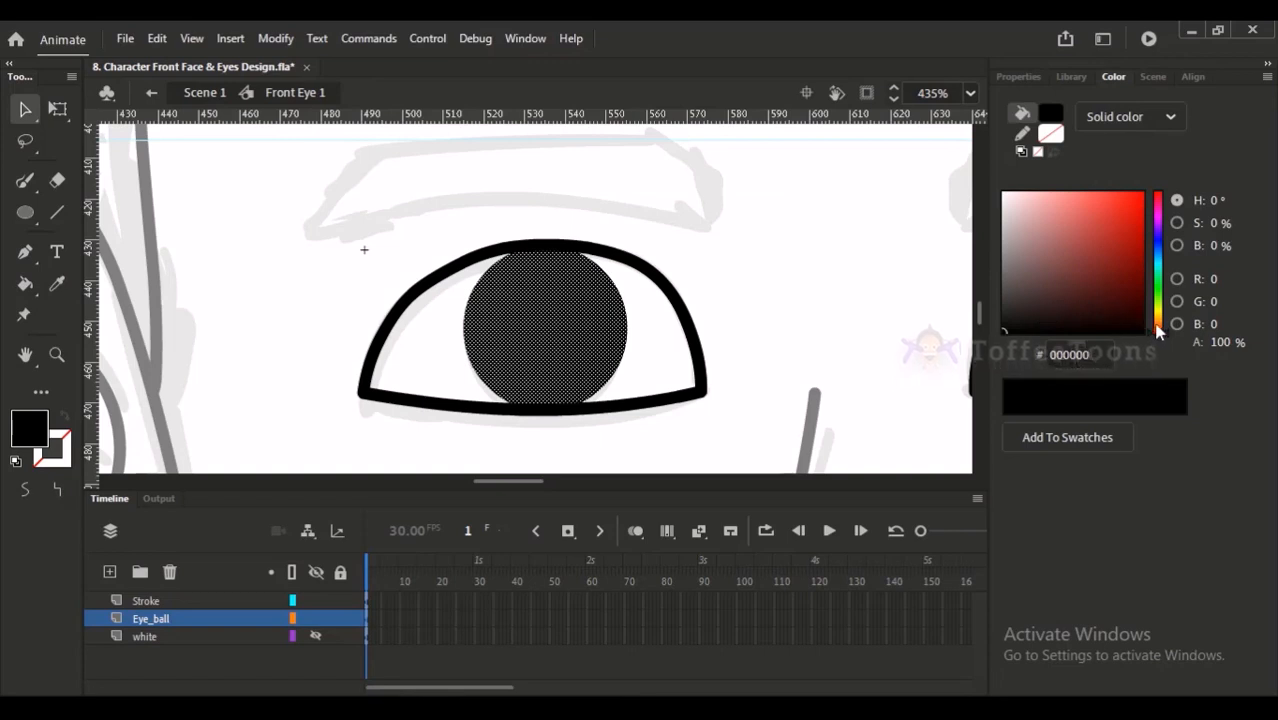
left_click_drag(1166, 302, 1096, 272)
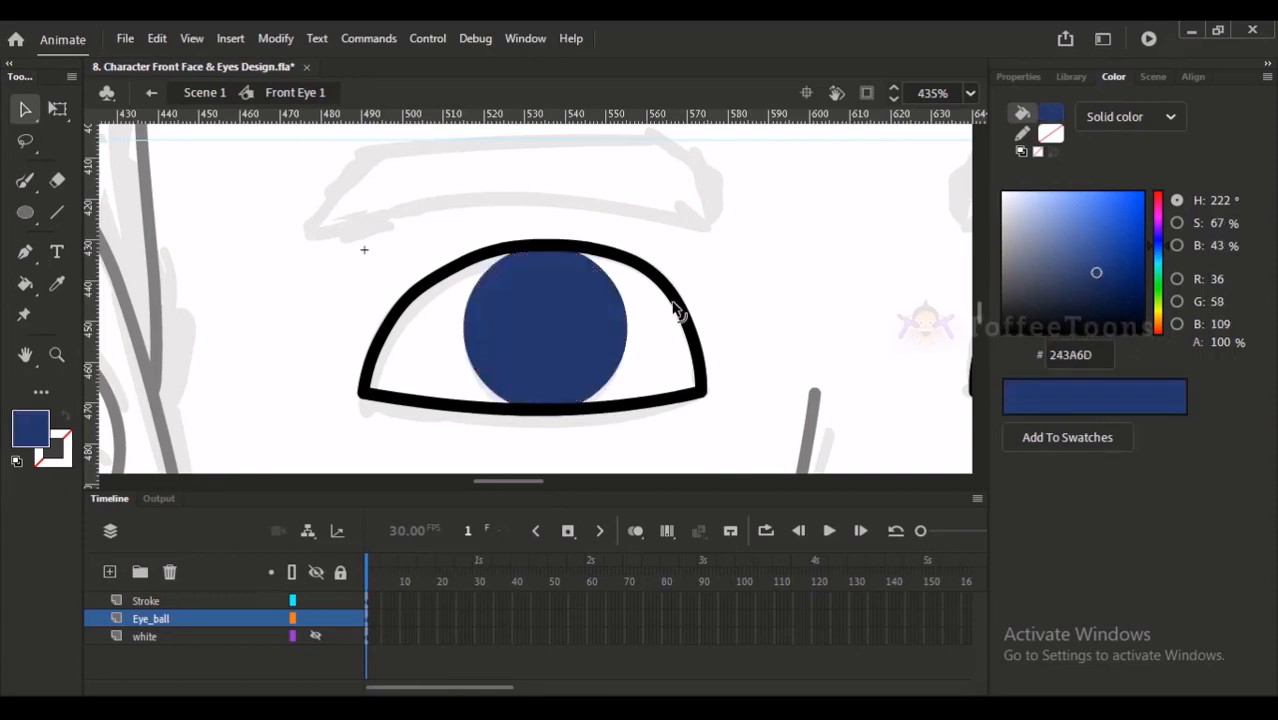
left_click(579, 348)
left_click(1160, 318)
left_click_drag(1158, 308, 1159, 331)
left_click(1159, 334)
left_click_drag(1105, 274, 1052, 293)
left_click(922, 305)
- Try a dark green fill (#224634) on the left eye's circle
left_click(567, 358)
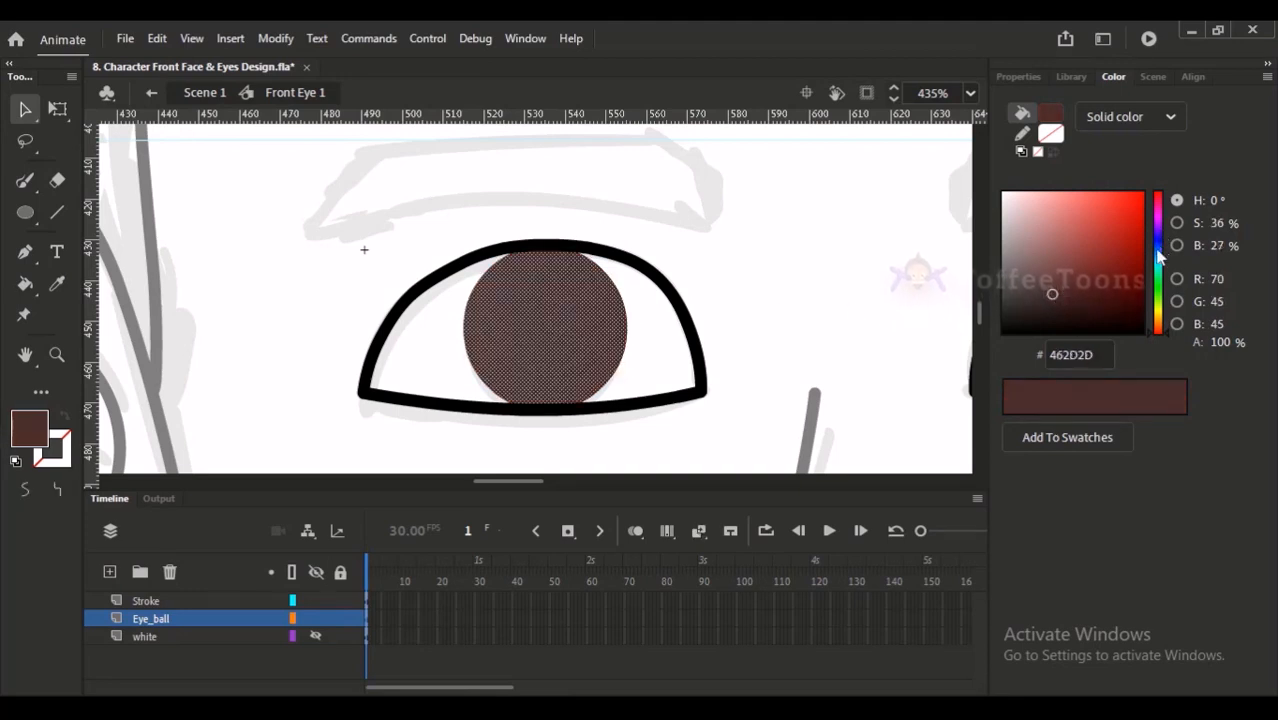
left_click_drag(1159, 247, 1161, 274)
left_click(1074, 294)
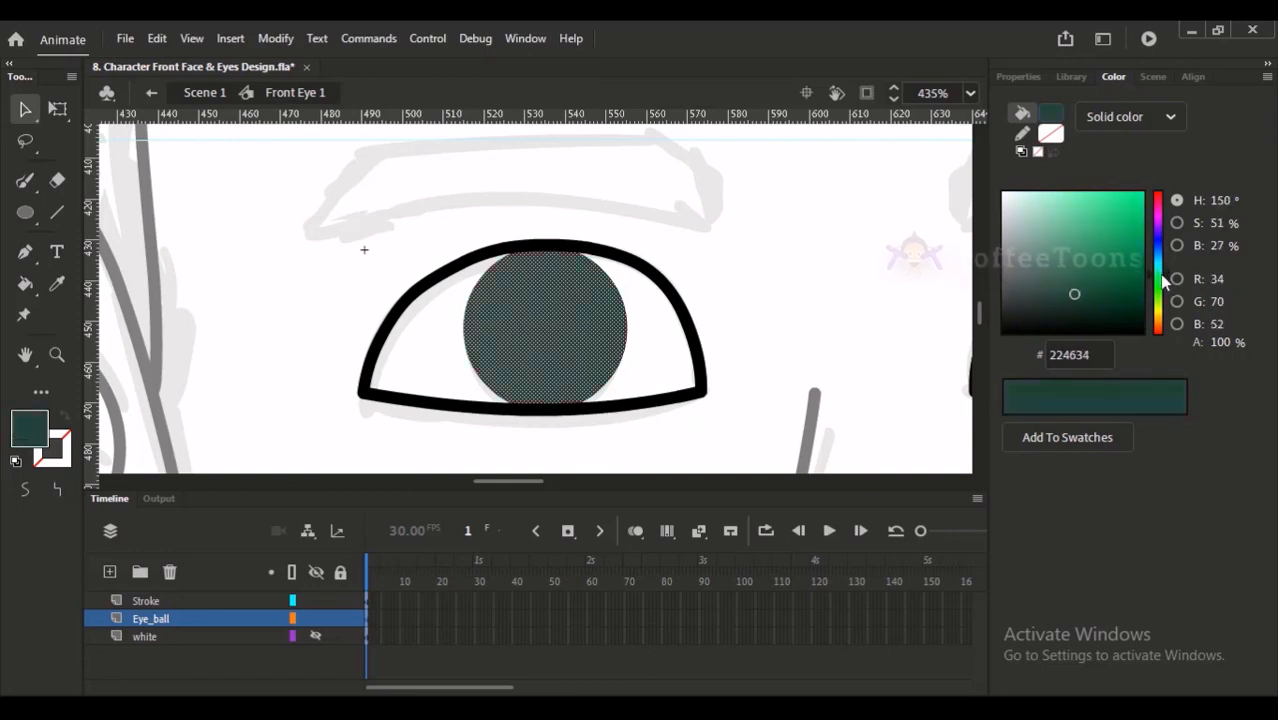
left_click(876, 334)
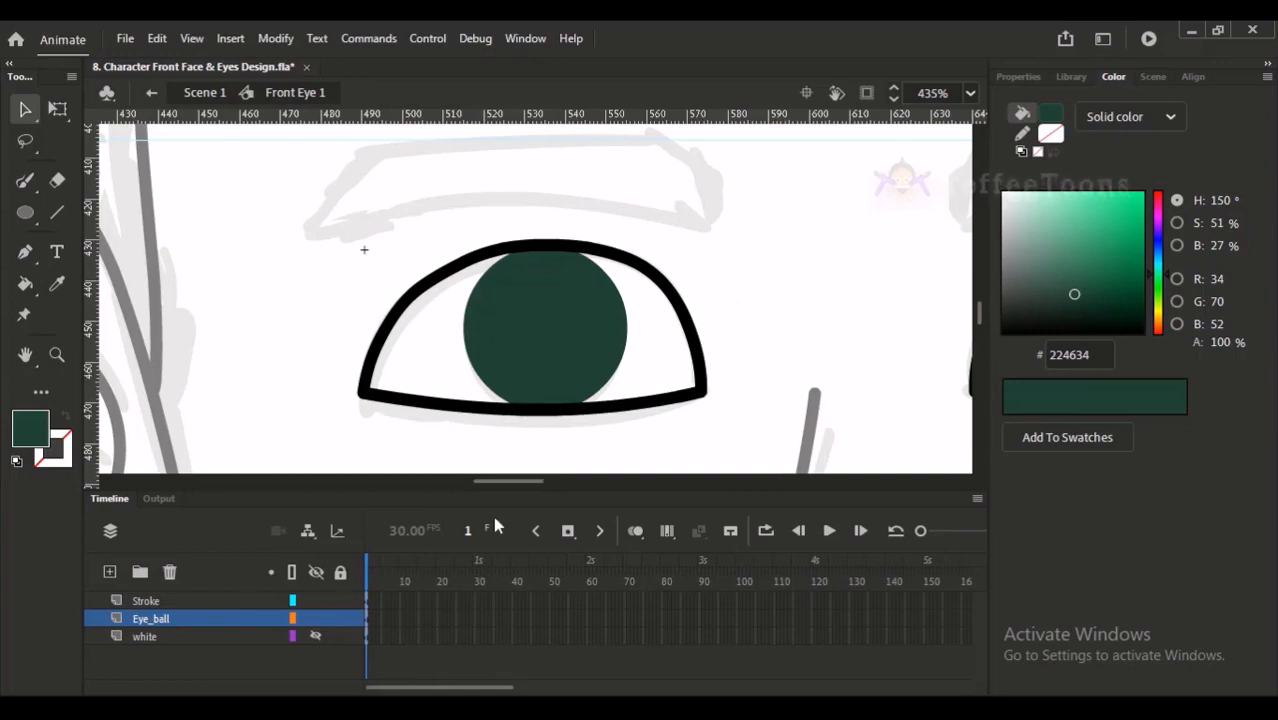
- Set the fill of the left eye's circle to a very dark brown (#2D2620)
left_click(556, 346)
left_click_drag(1160, 262, 1160, 330)
left_click_drag(1094, 308, 1042, 308)
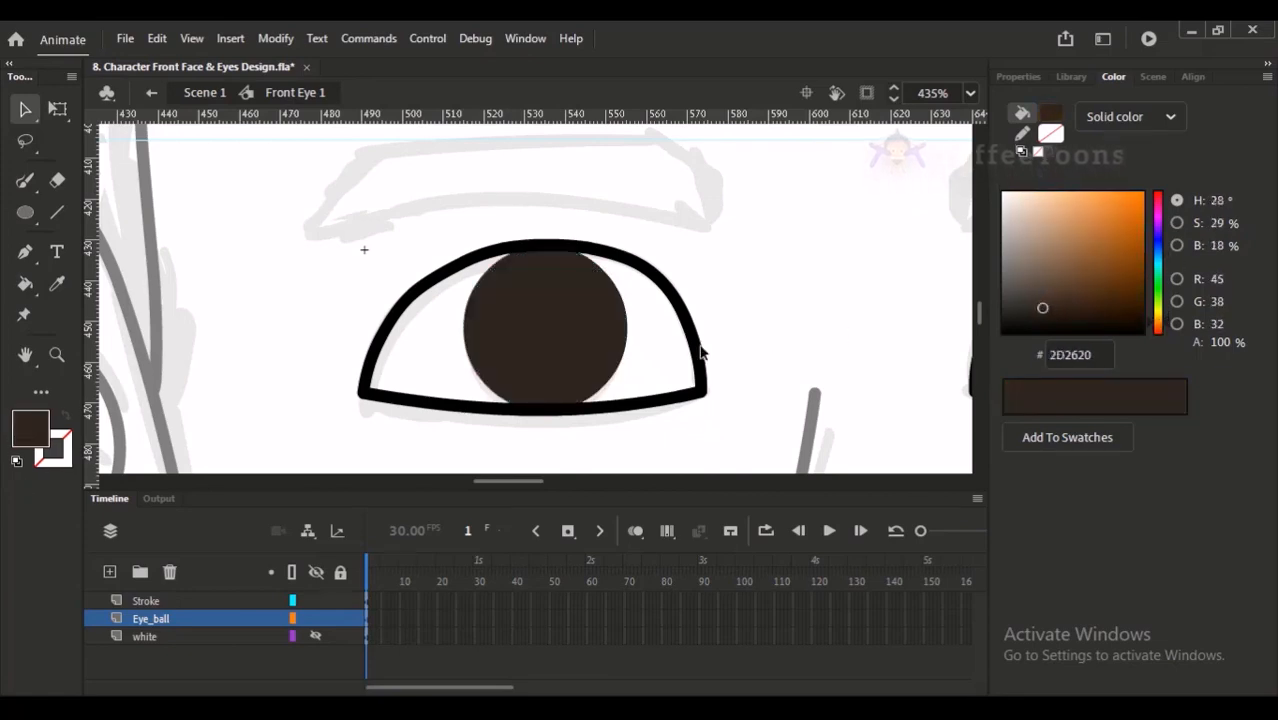
left_click(966, 311)
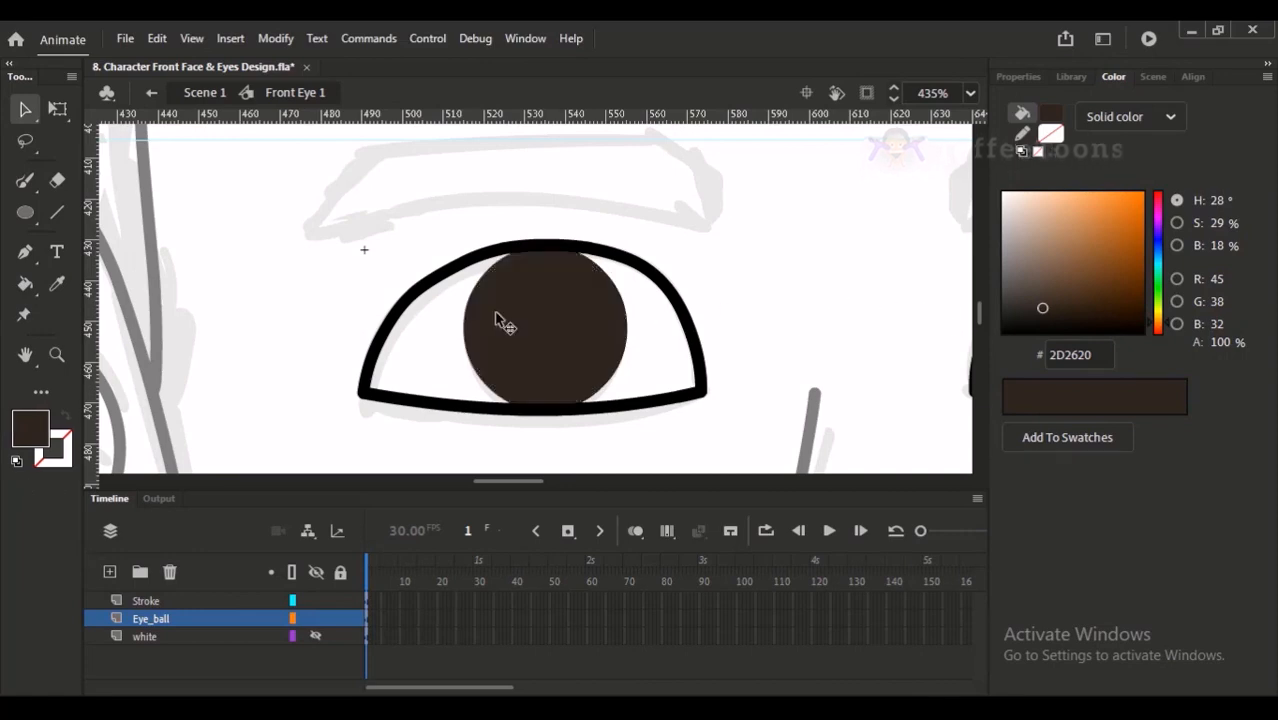
- Draw a small solid black (#000000) oval pupil without a stroke inside the left eye's brown circle
left_click(25, 213)
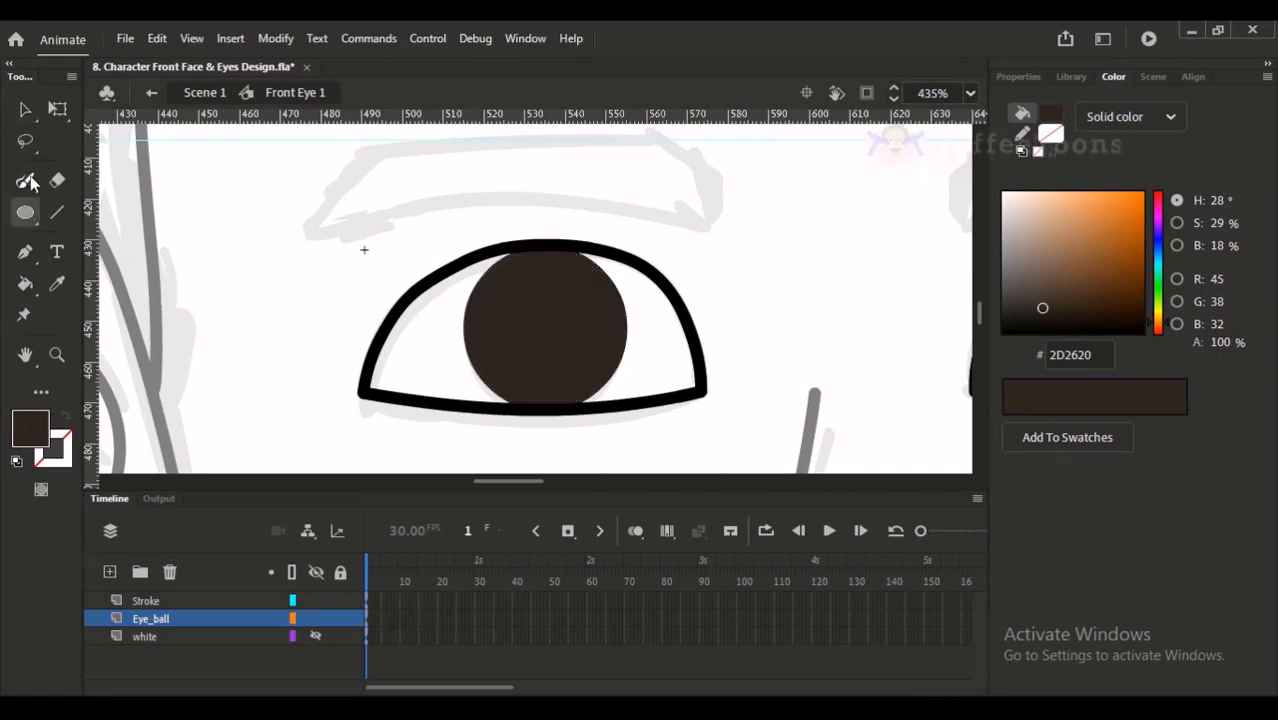
left_click(37, 427)
left_click(124, 216)
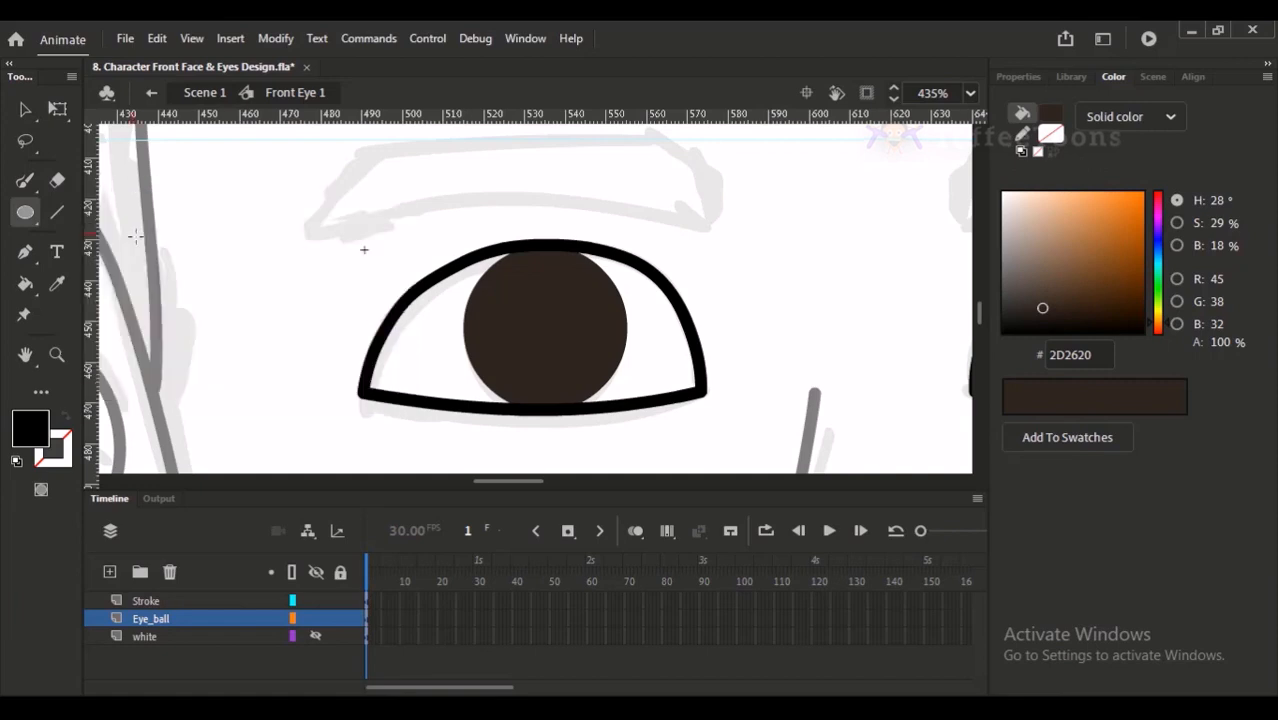
left_click_drag(520, 306, 593, 365)
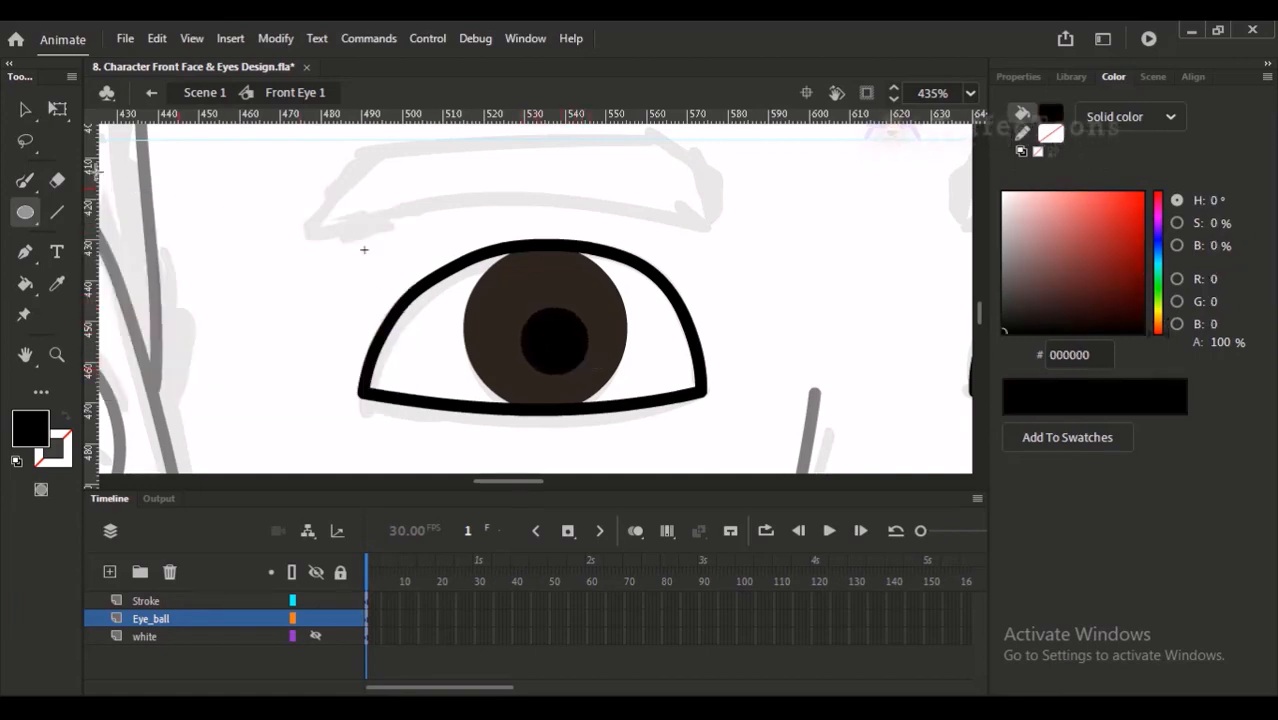
- Nudge the black pupil up and left to centre it in the left eye's brown iris
left_click(25, 109)
left_click(566, 352)
key("Up")
key("Up")
key("Up")
key("Up")
key("Up")
key("Down")
key("Down")
key("Down")
key("Left")
key("Left")
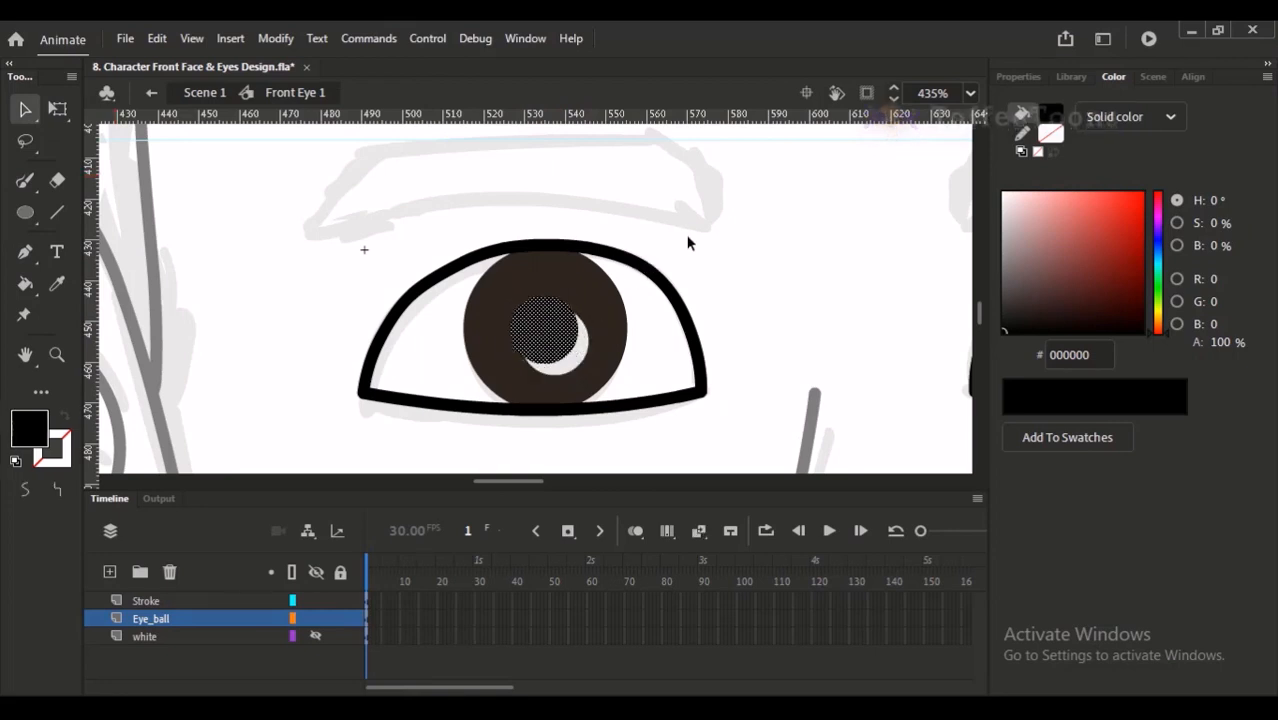
left_click(730, 251)
left_click(594, 320)
left_click(701, 247)
- Sample the iris brown (#2D2620) and fill the crescent gap left beside the pupil
key("u")
key("y")
key("u")
key("i")
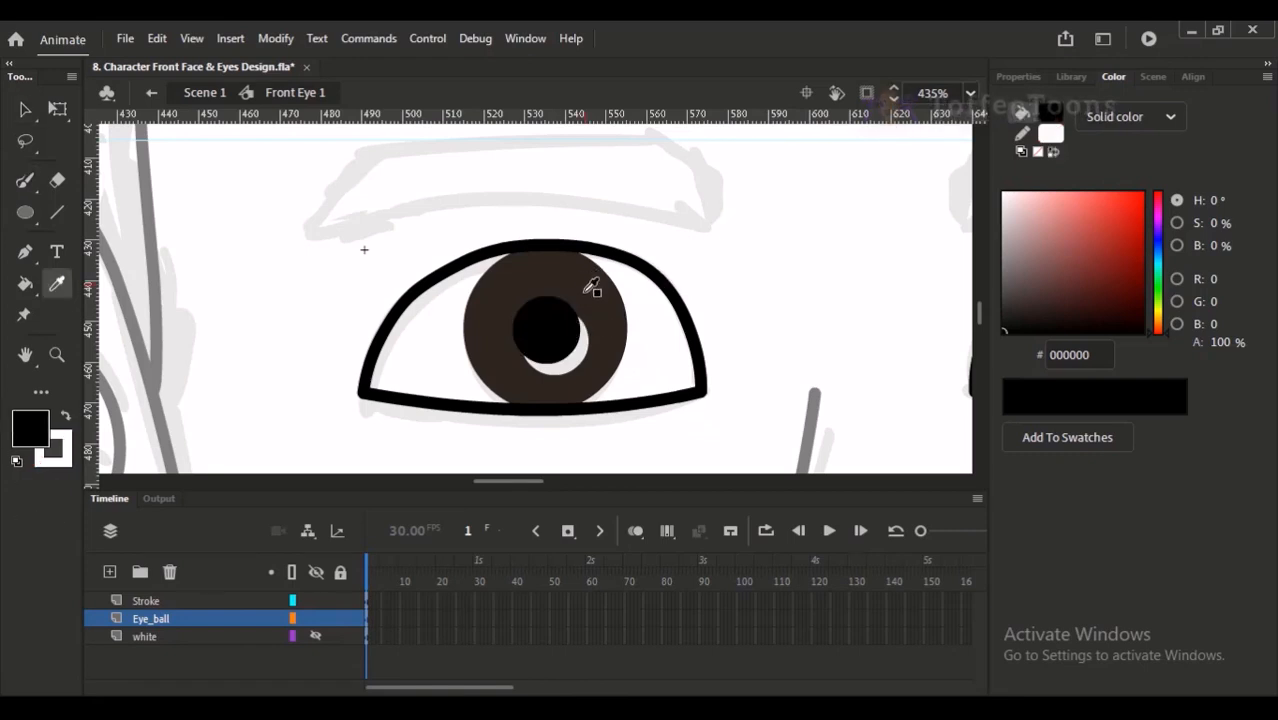
left_click(587, 288)
left_click(588, 362)
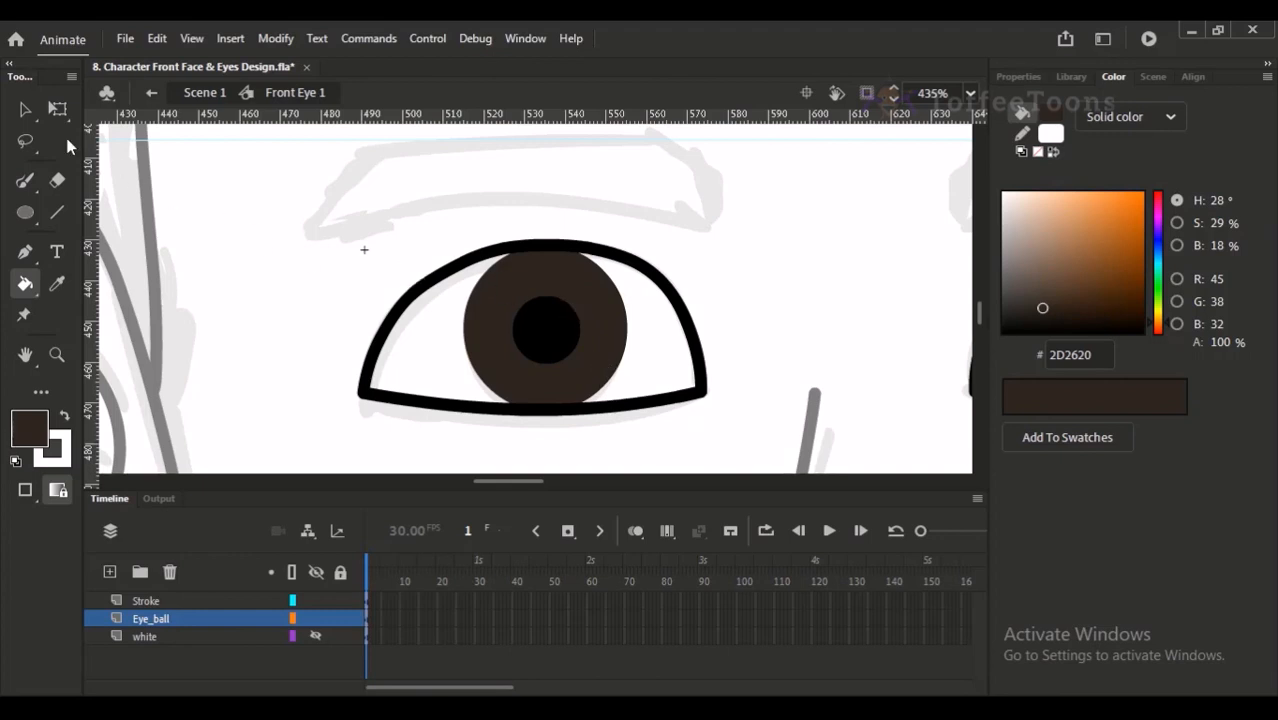
key("v")
scroll(605, 208, "right", 1)
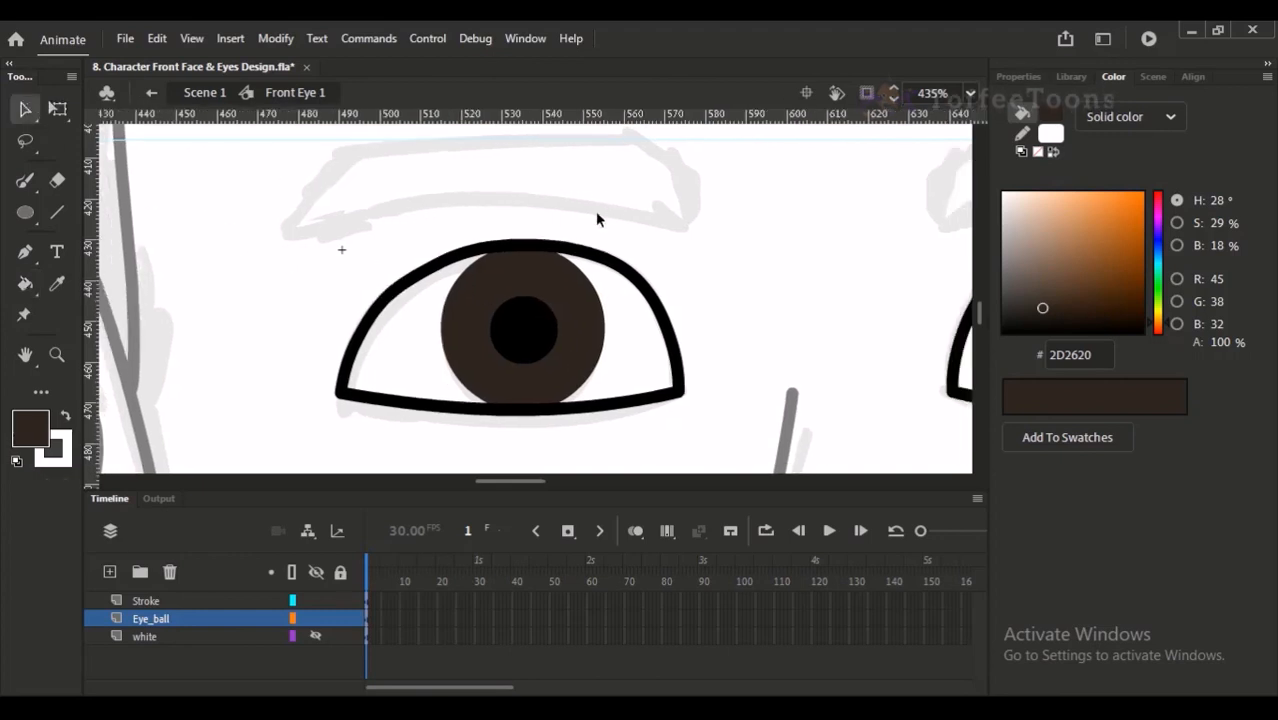
- Paint a large white highlight and small dots below it beside the left eye's pupil with the Classic Brush
left_click(25, 212)
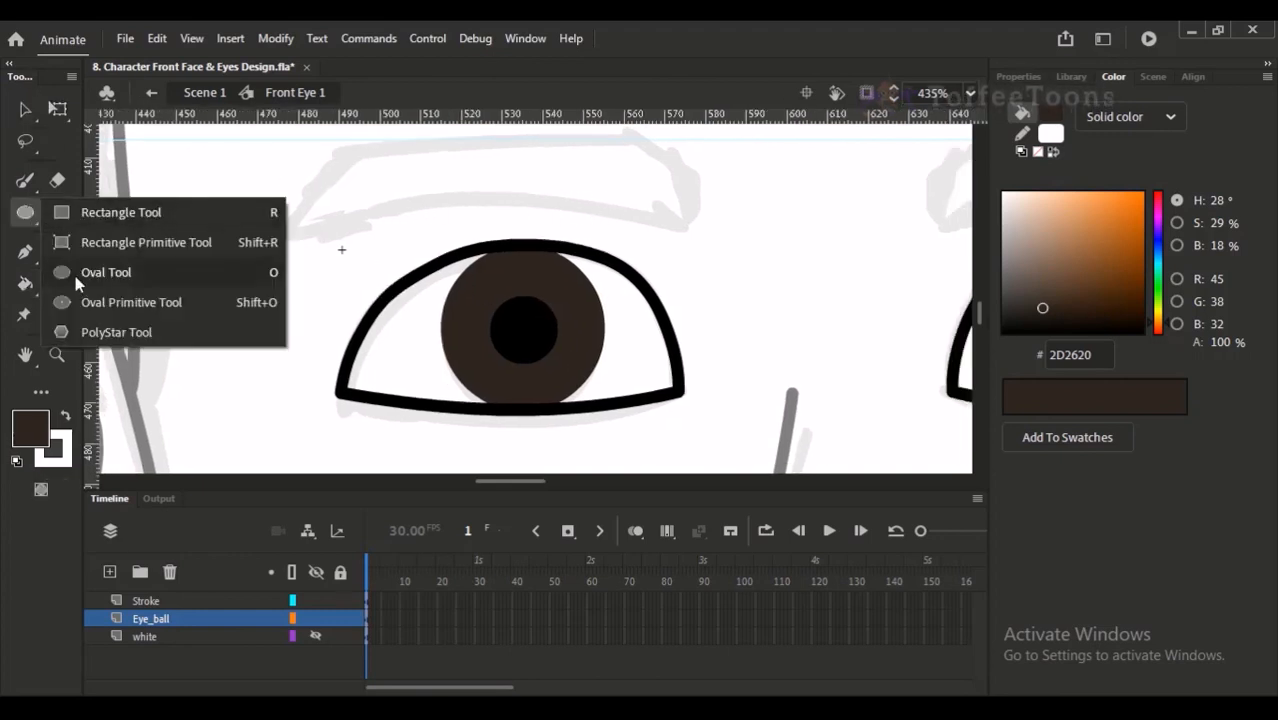
left_click(25, 182)
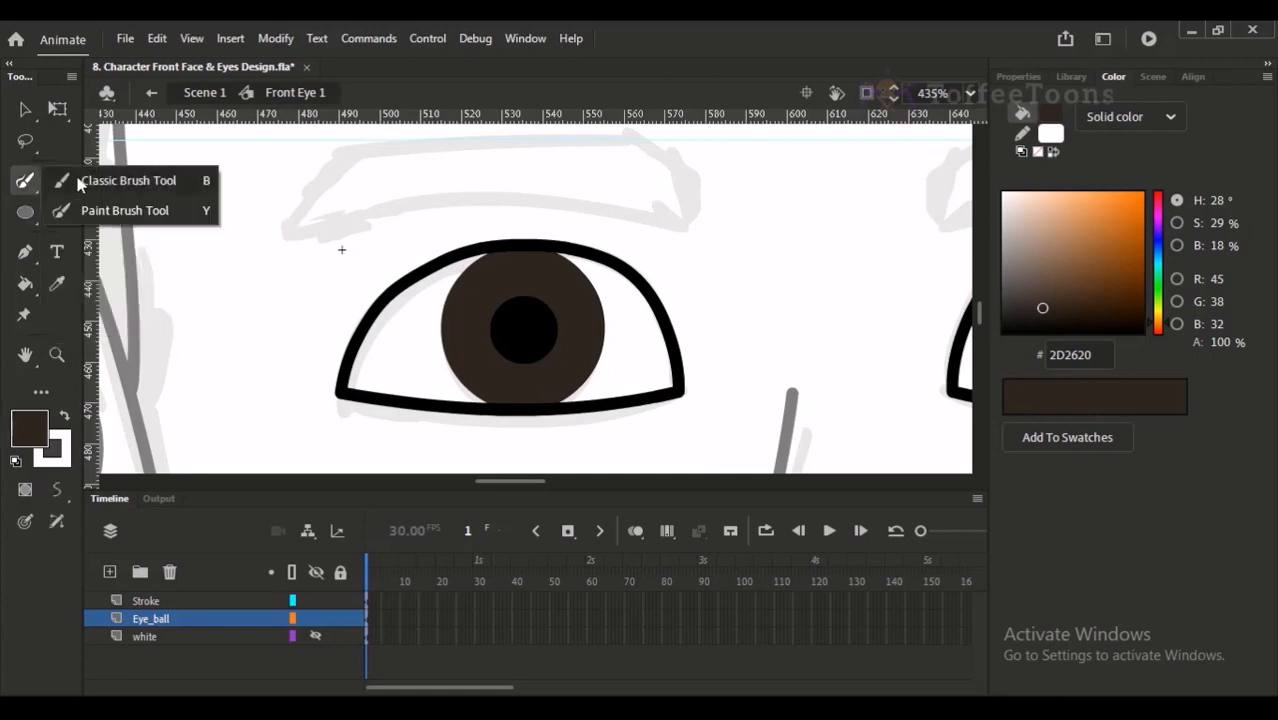
left_click(120, 181)
left_click(65, 416)
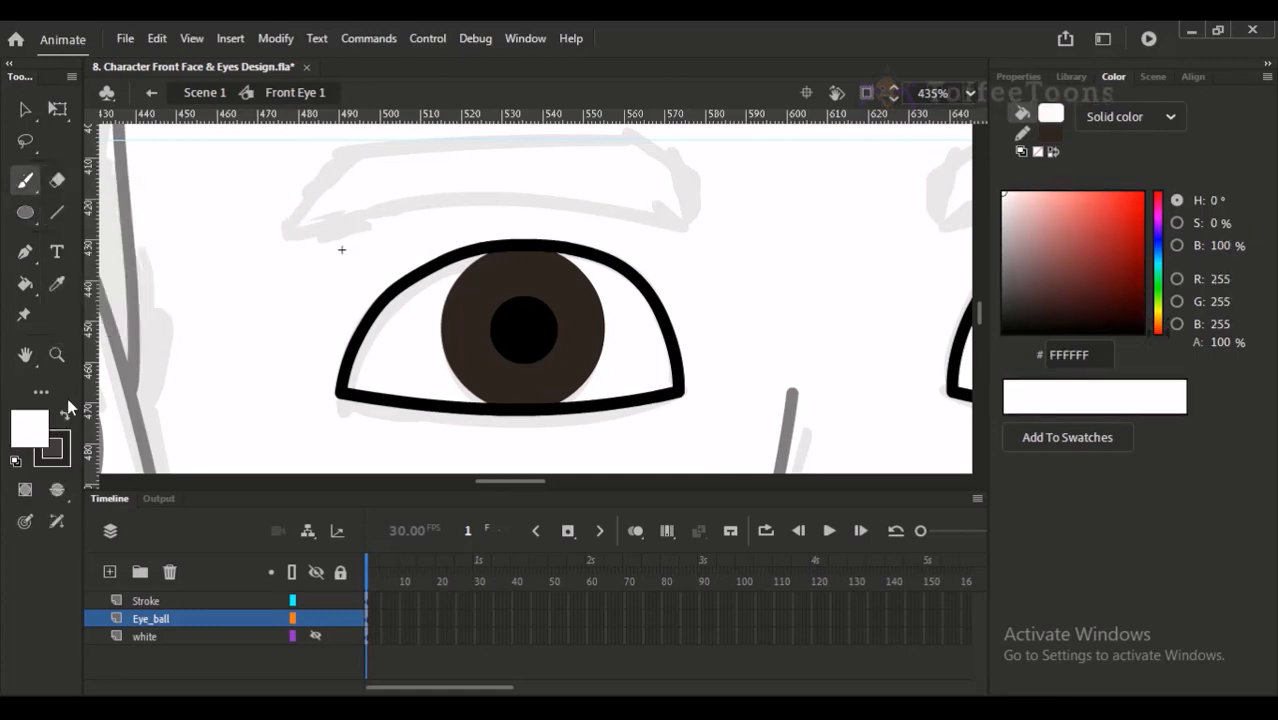
left_click_drag(482, 282, 488, 292)
left_click(479, 342)
left_click(478, 328)
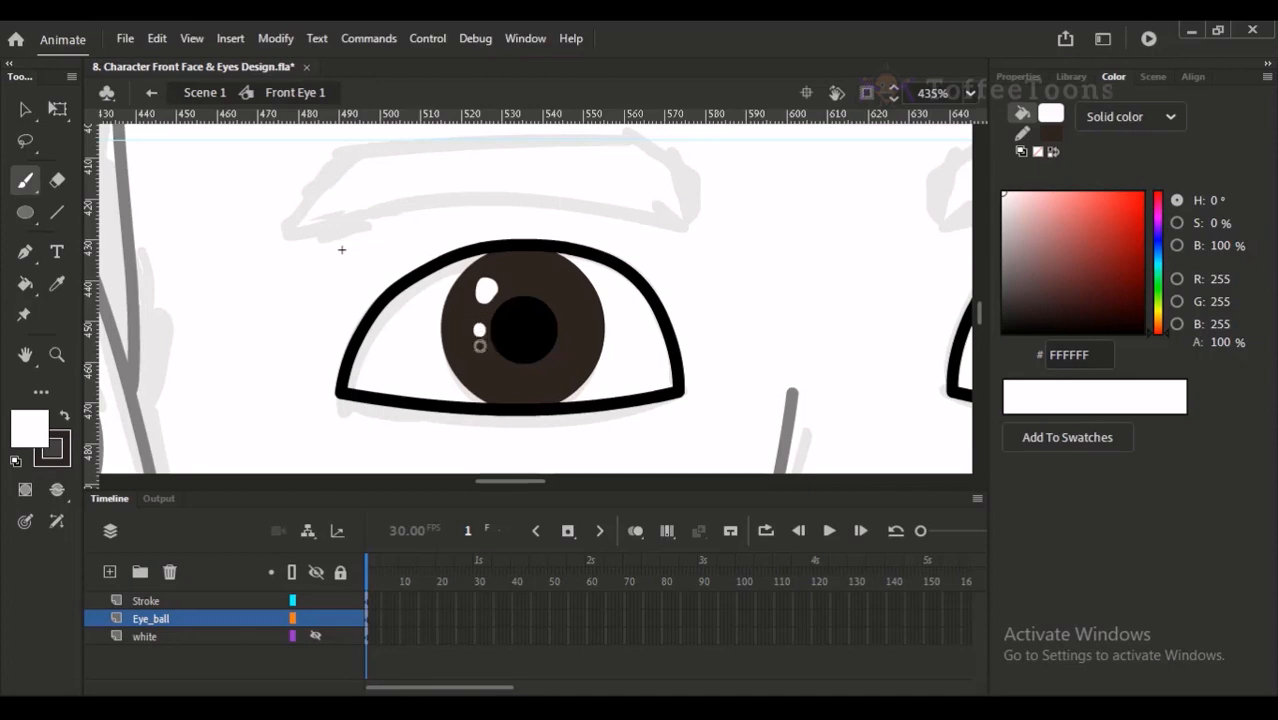
- Undo the last highlight strokes and repaint a large white highlight with a small dot below it on the left iris
key("ctrl+minus")
key("ctrl+minus")
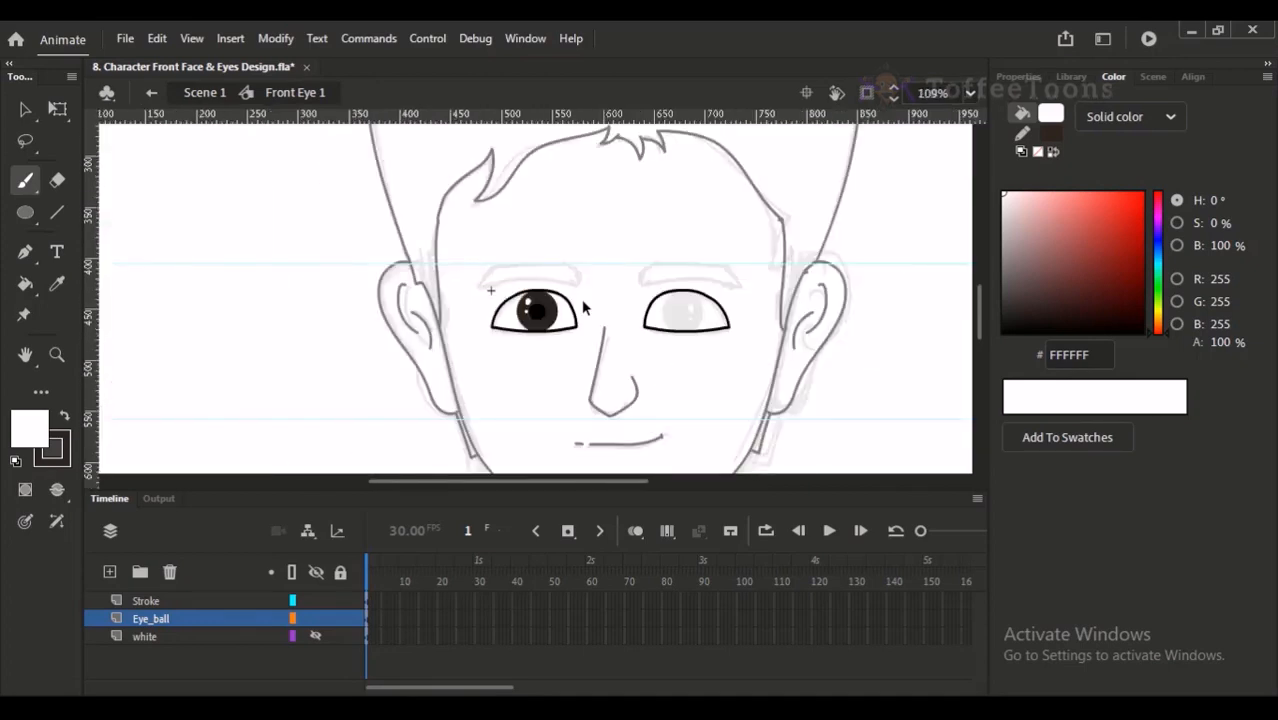
left_click_drag(499, 239, 587, 388)
left_click_drag(464, 203, 545, 382)
key("ctrl+z")
key("ctrl+z")
mouse_move(537, 267)
left_mouse_down()
mouse_move(532, 285)
mouse_move(537, 266)
left_mouse_up()
left_click(530, 312)
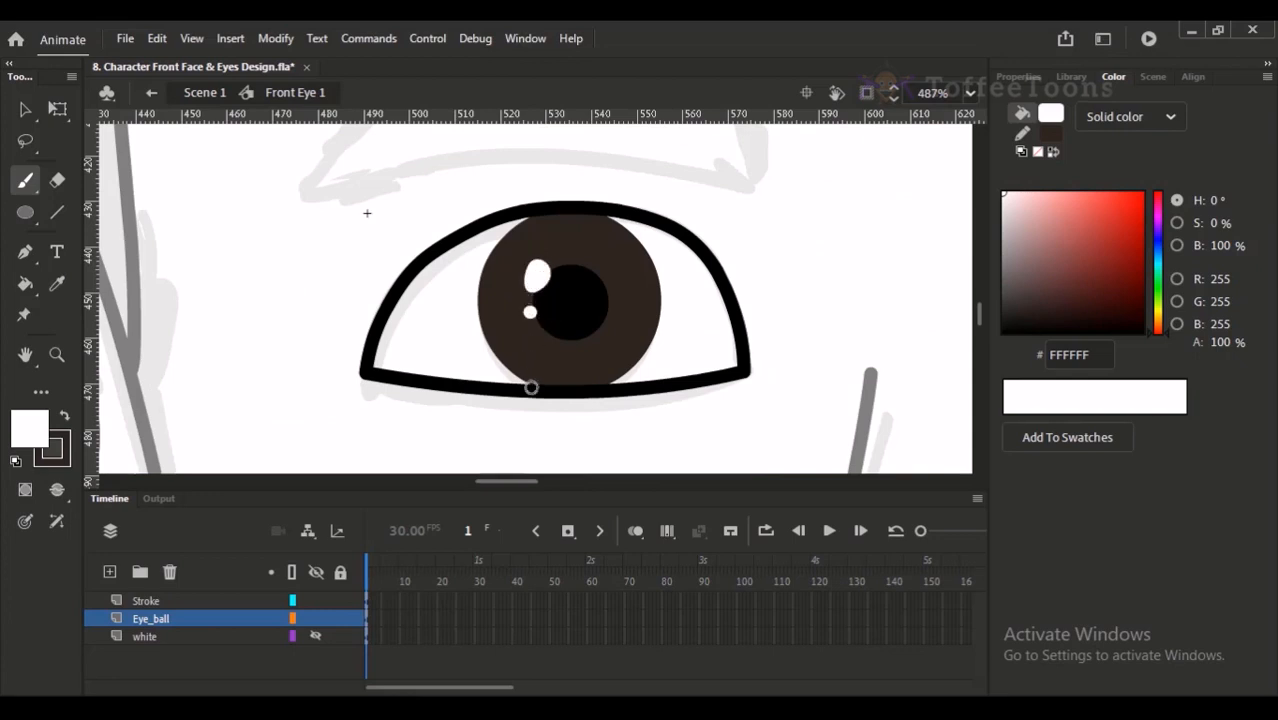
- Reduce the Classic Brush size to 2 and replace the small highlight dot with a smaller one
left_click(1020, 76)
left_click_drag(1020, 436, 1018, 436)
key("ctrl+z")
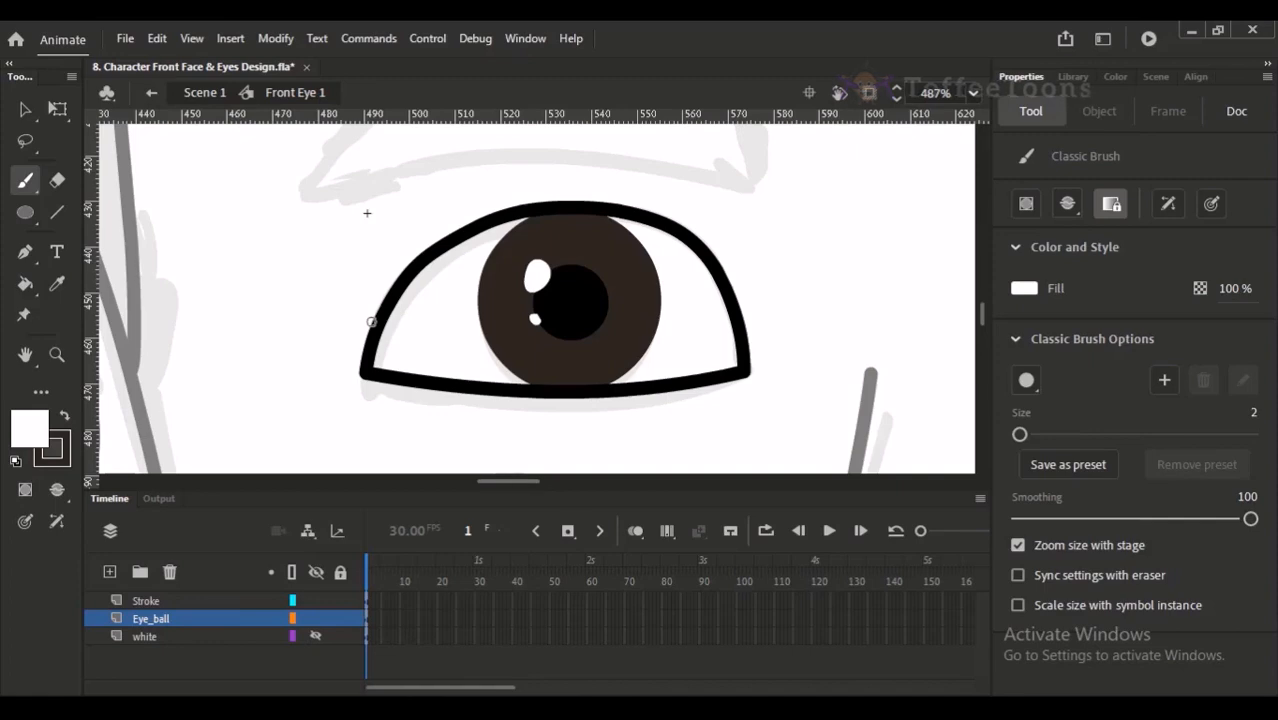
- Duplicate the left eye's whole eyeball on the Eye_ball layer and place the copy inside the right eye's outline
key("ctrl+minus")
key("ctrl+minus")
left_click_drag(607, 226, 717, 385)
key("v")
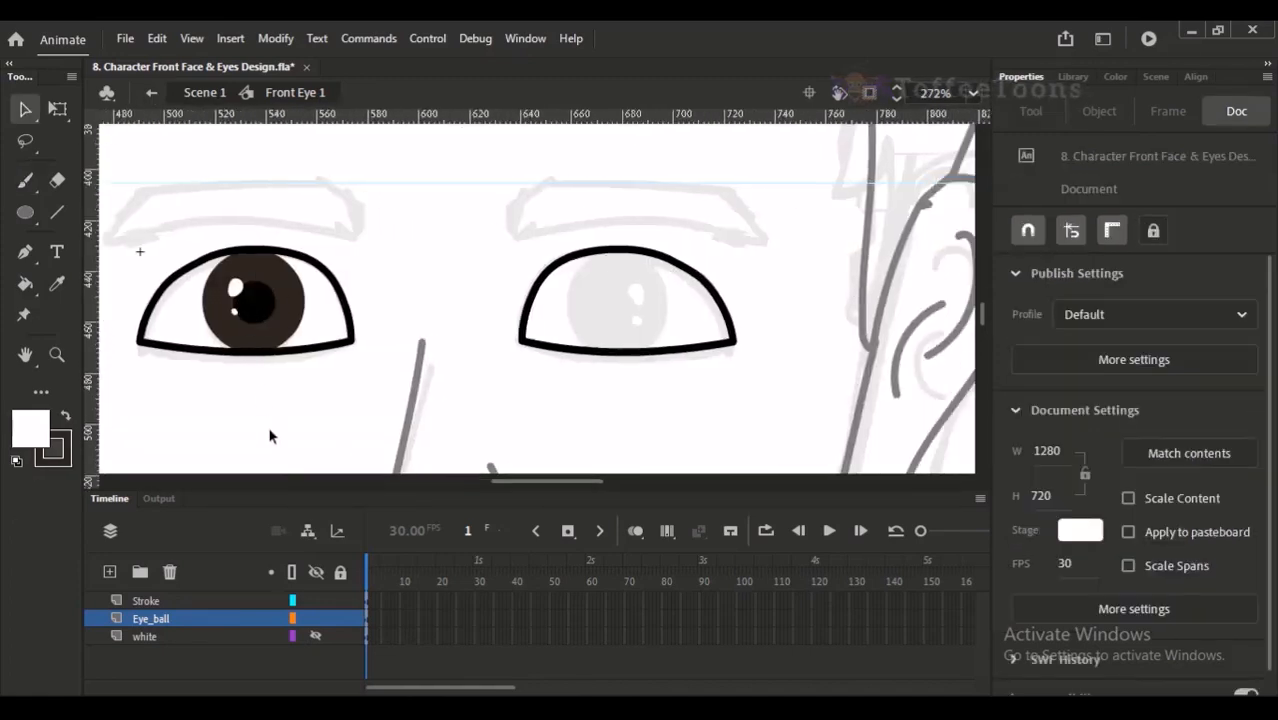
left_click(183, 627)
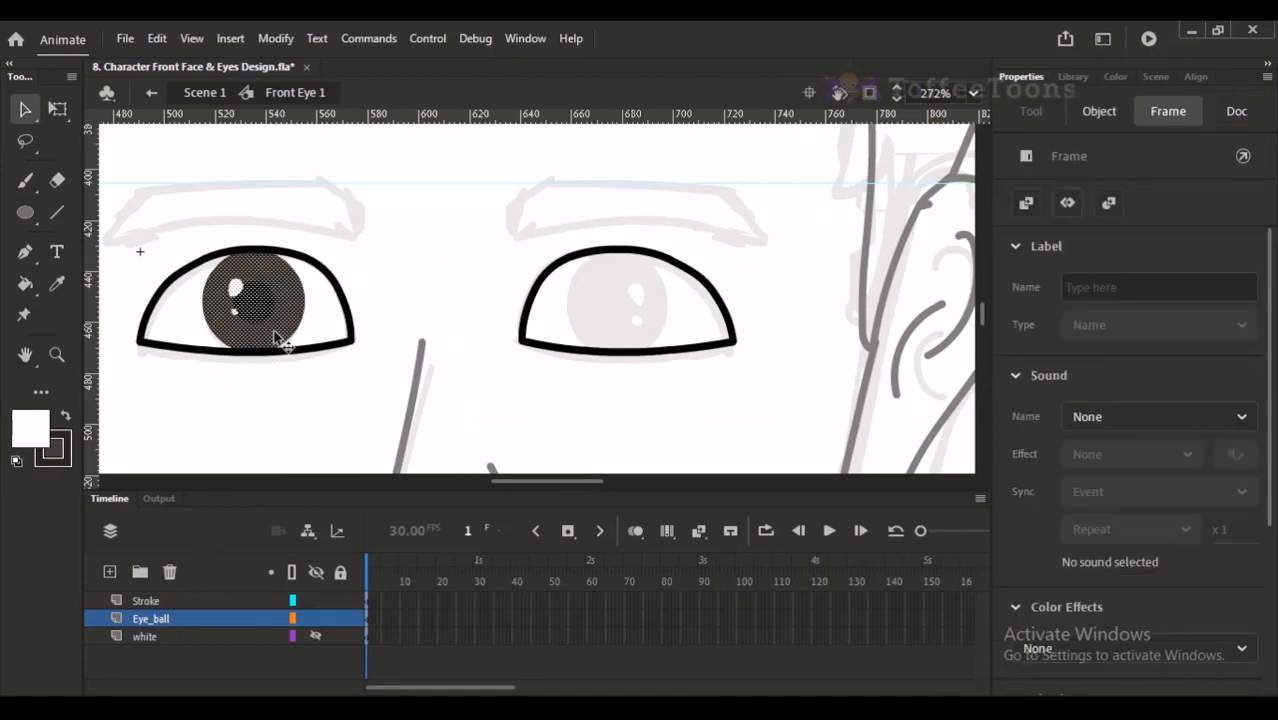
left_click(300, 312)
left_click_drag(318, 314, 652, 333)
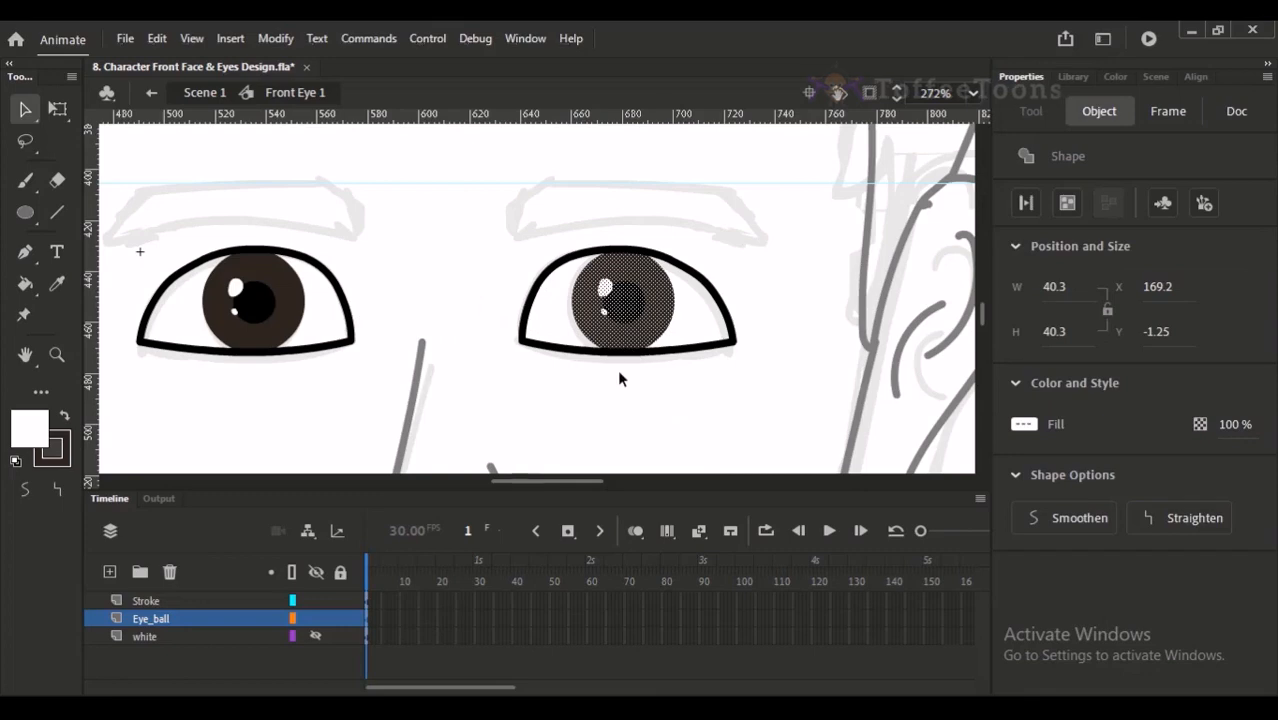
- Nudge the copied eyeball left to X 167.8 and keep its highlights on the left side after trying a horizontal flip
key("Left")
key("Left")
key("Left")
key("Left")
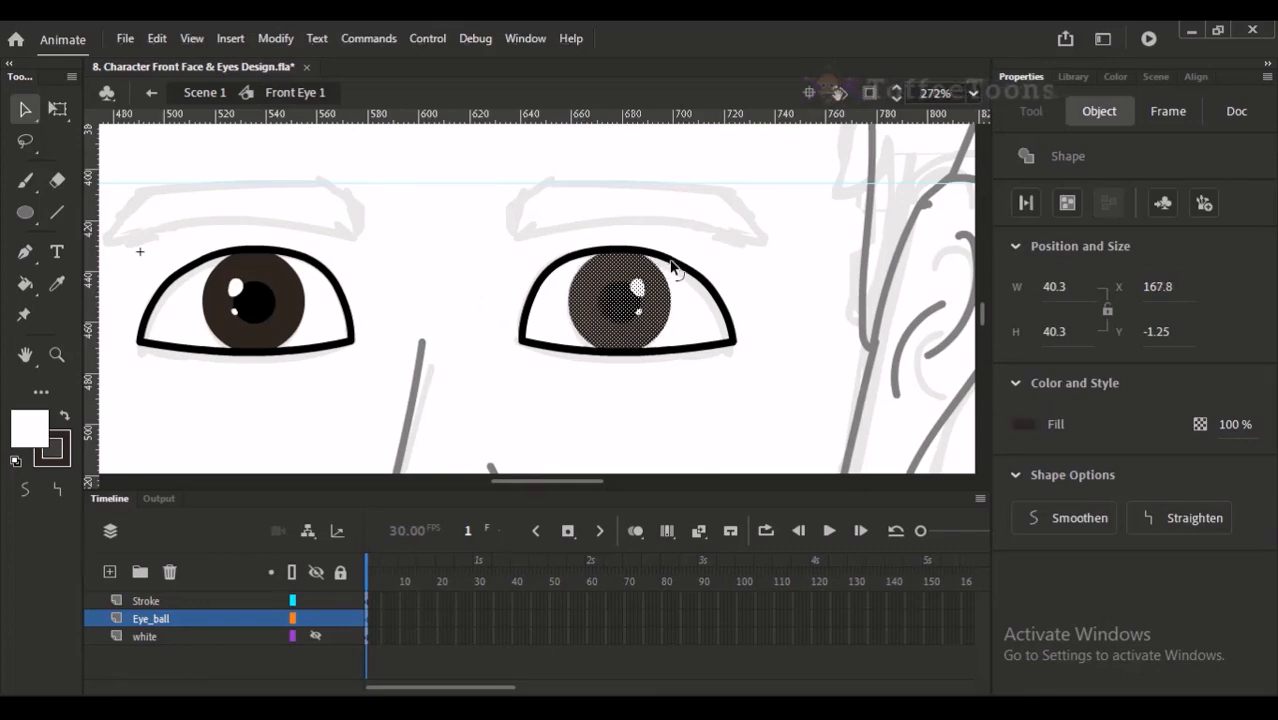
key("shift+h")
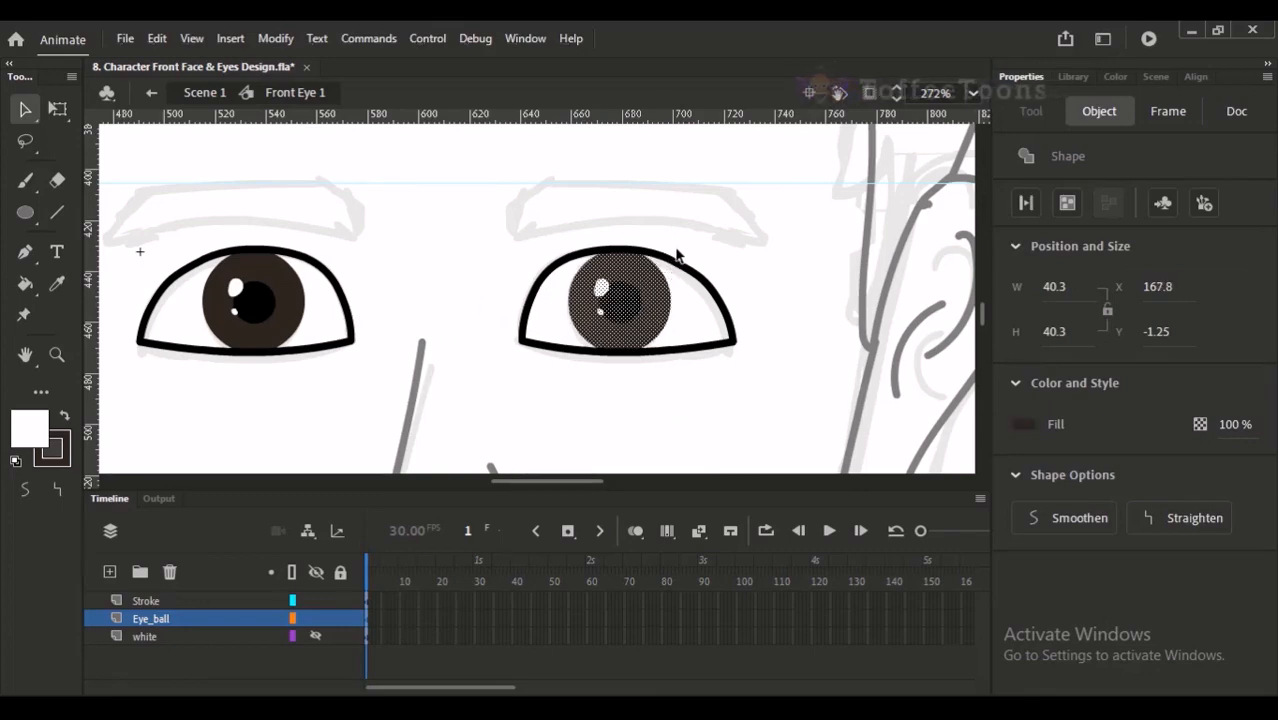
left_click(691, 240)
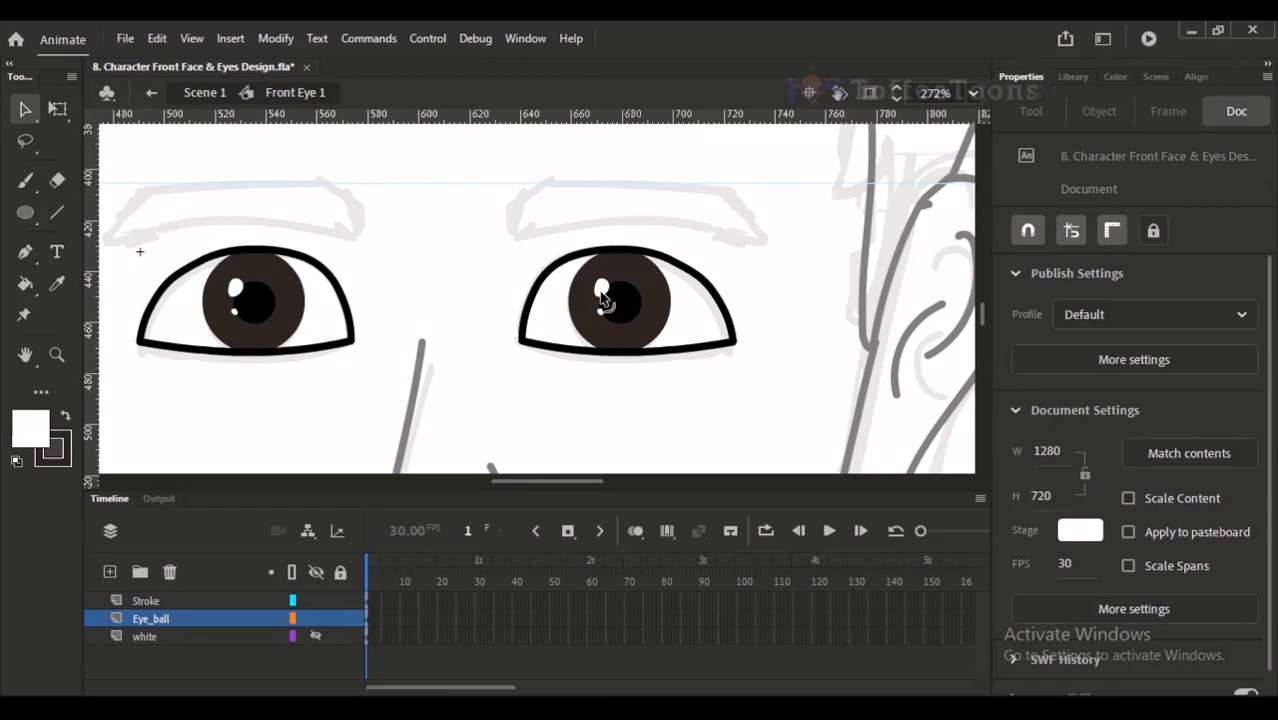
- Examine both finished eyeballs up close and against the whole face
left_click_drag(616, 287, 630, 302)
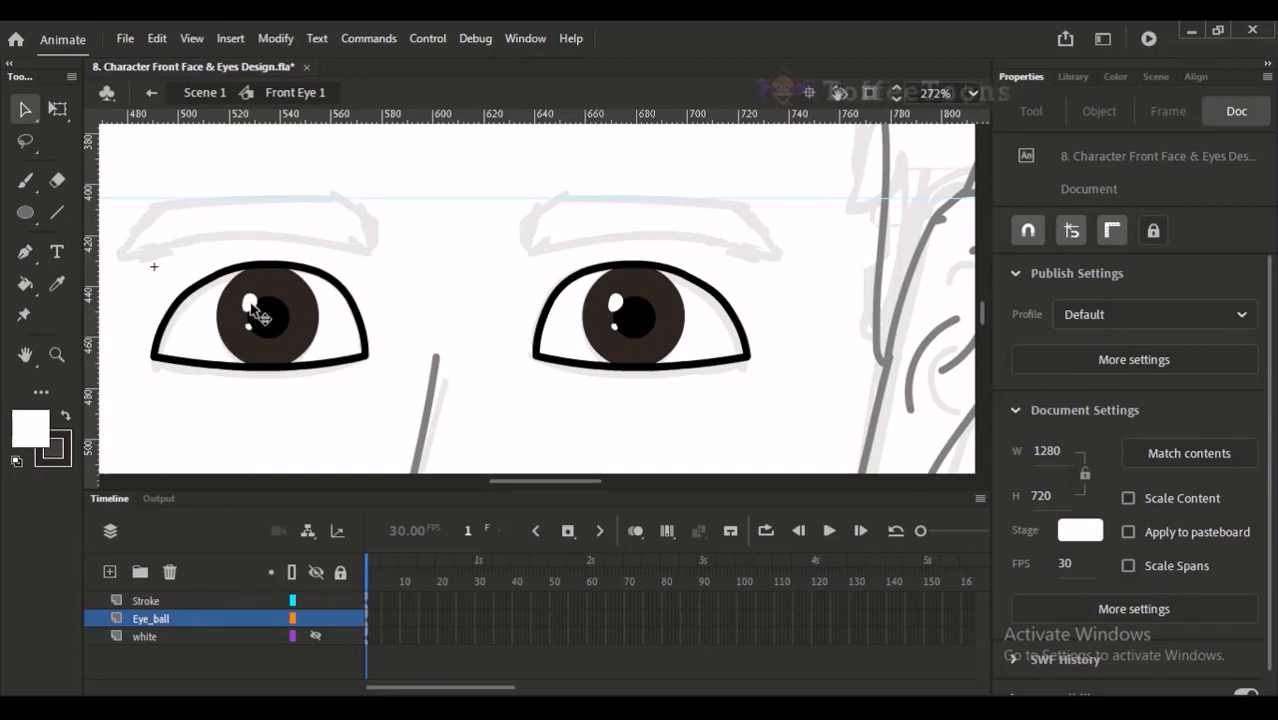
left_click(205, 617)
left_click(606, 372)
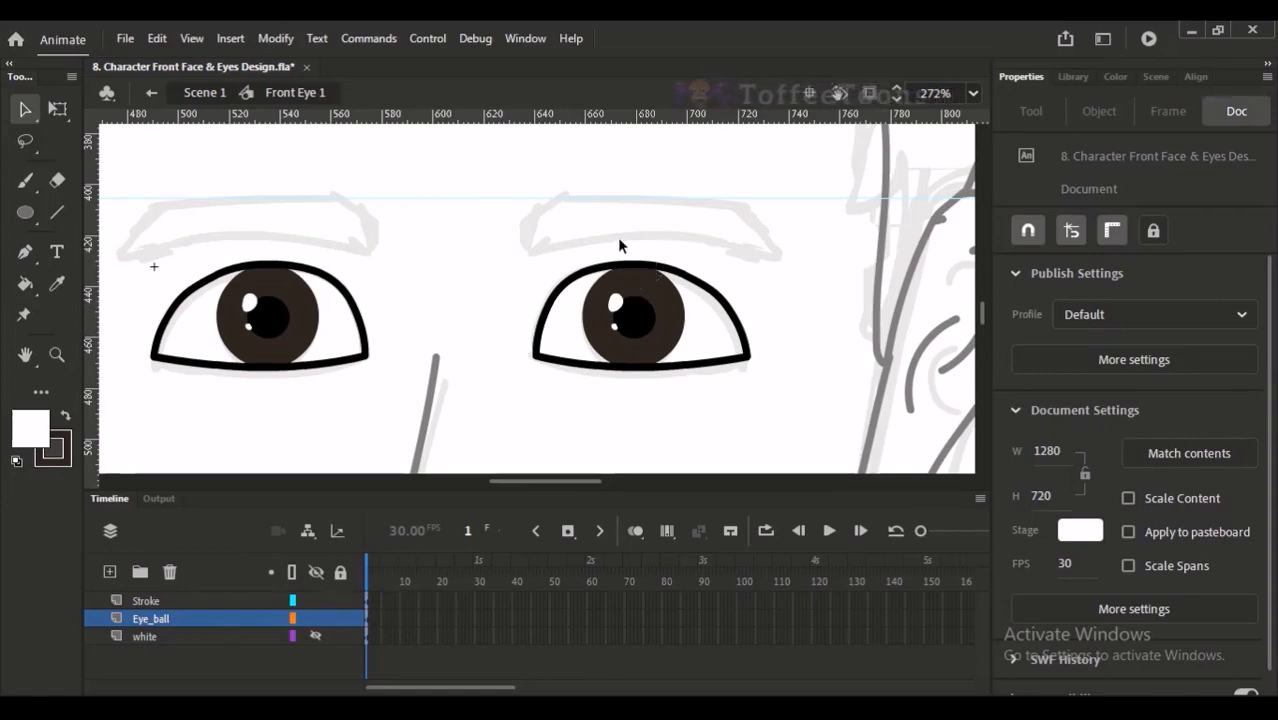
key("ctrl+minus")
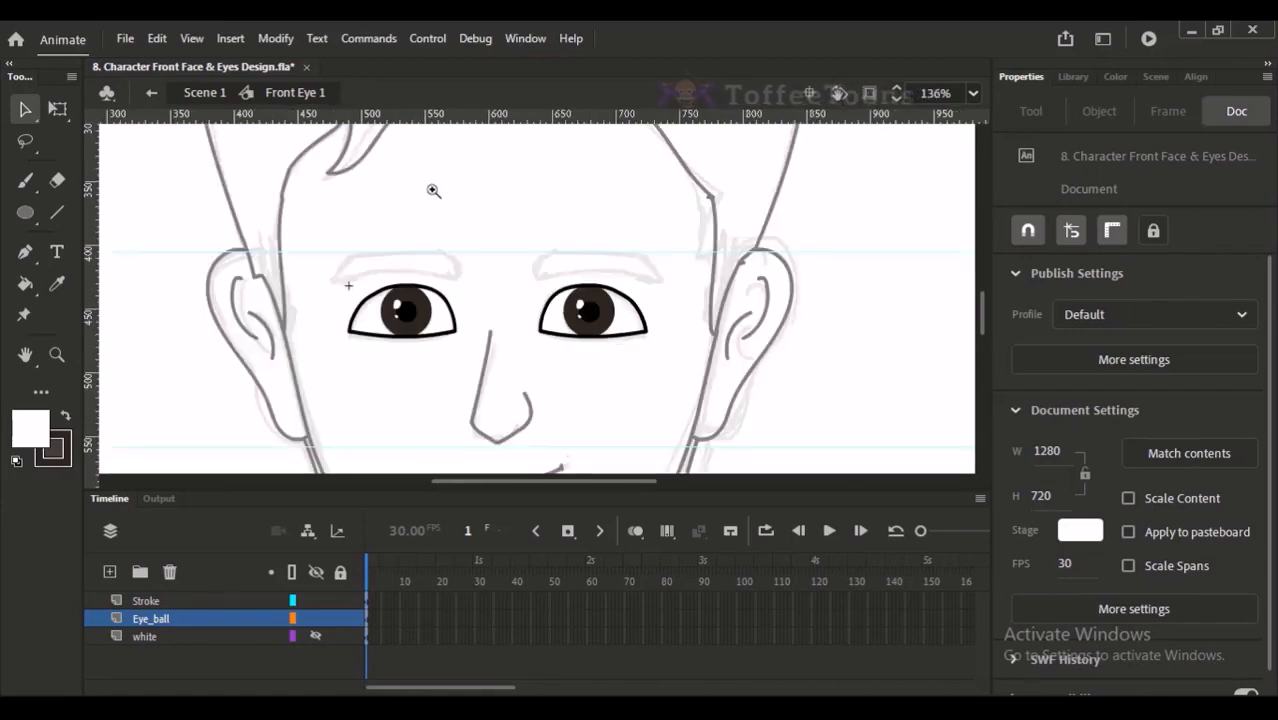
left_click_drag(450, 196, 655, 442)
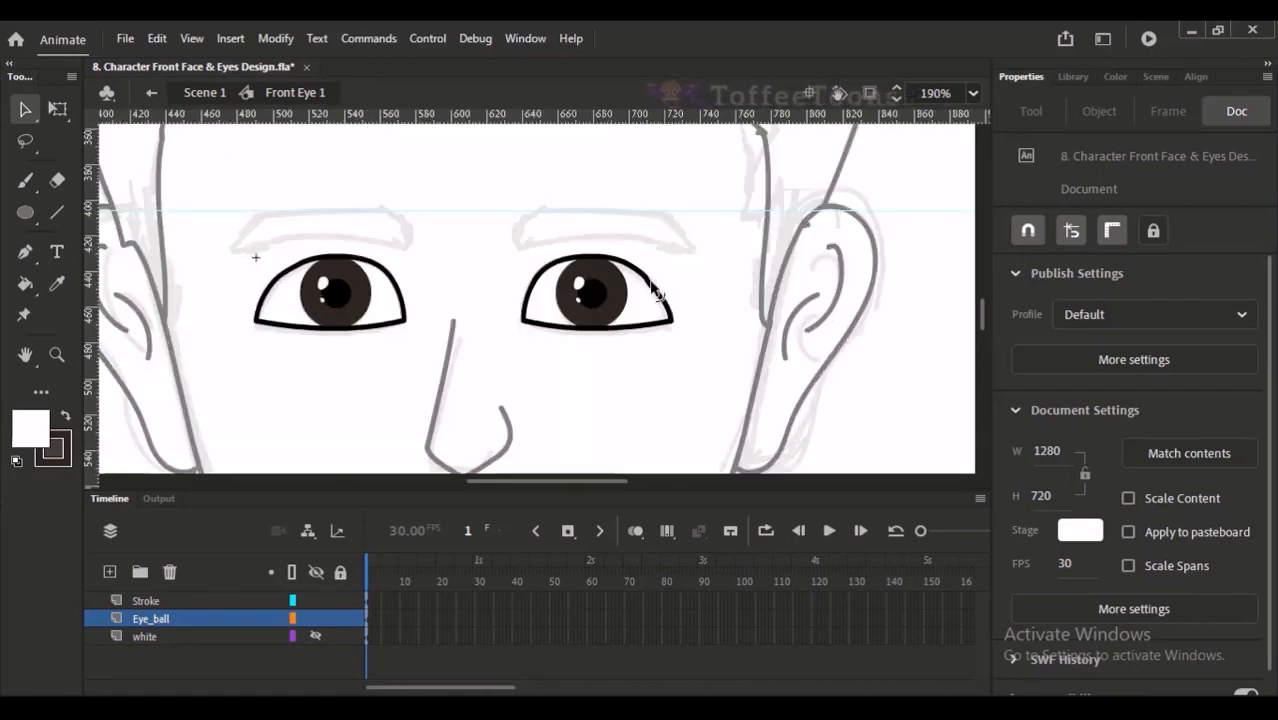
left_click_drag(269, 225, 372, 352)
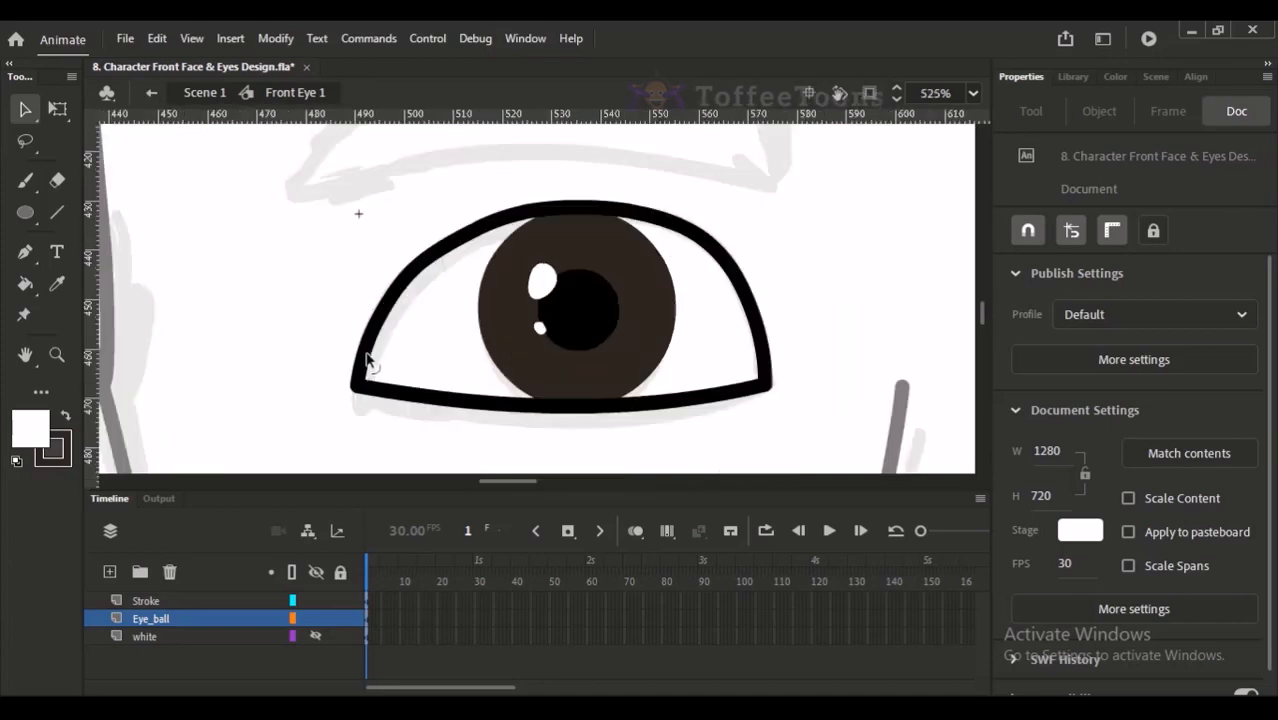
left_click_drag(504, 257, 464, 279)
key("ctrl+minus")
key("ctrl+minus")
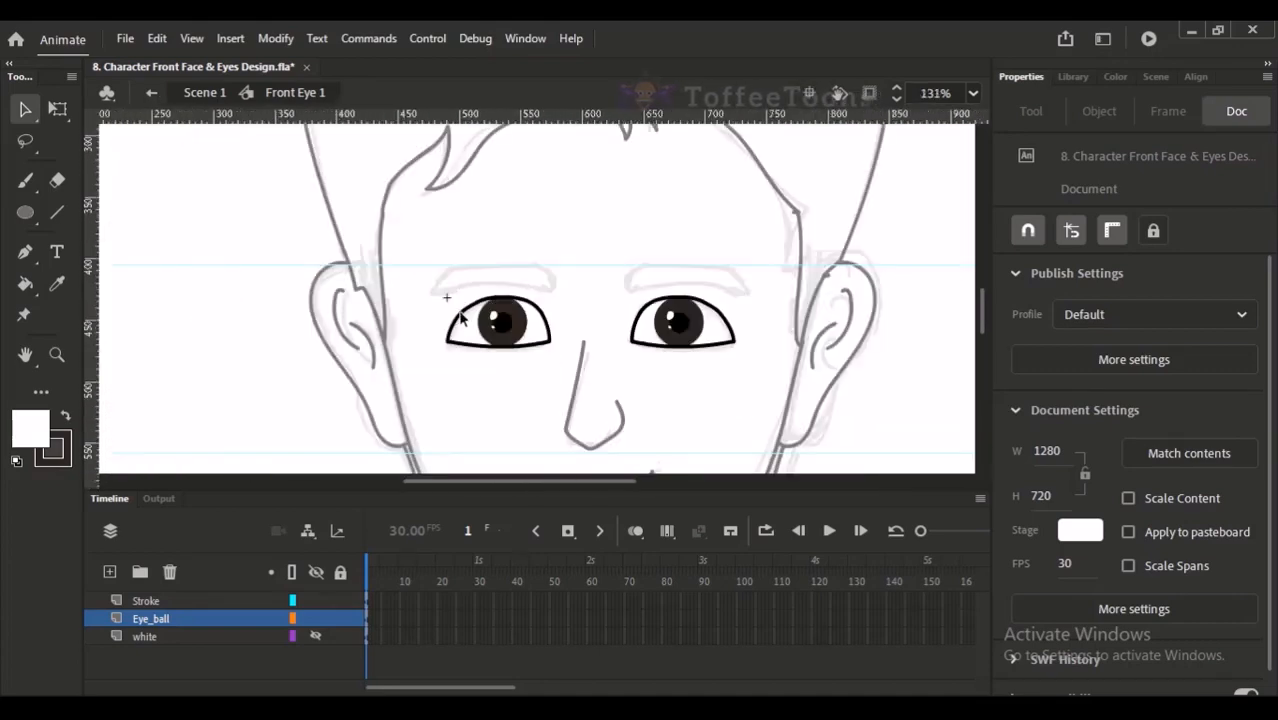
- Make the white layer visible and check both eyes with it
left_click(315, 636)
left_click(481, 412)
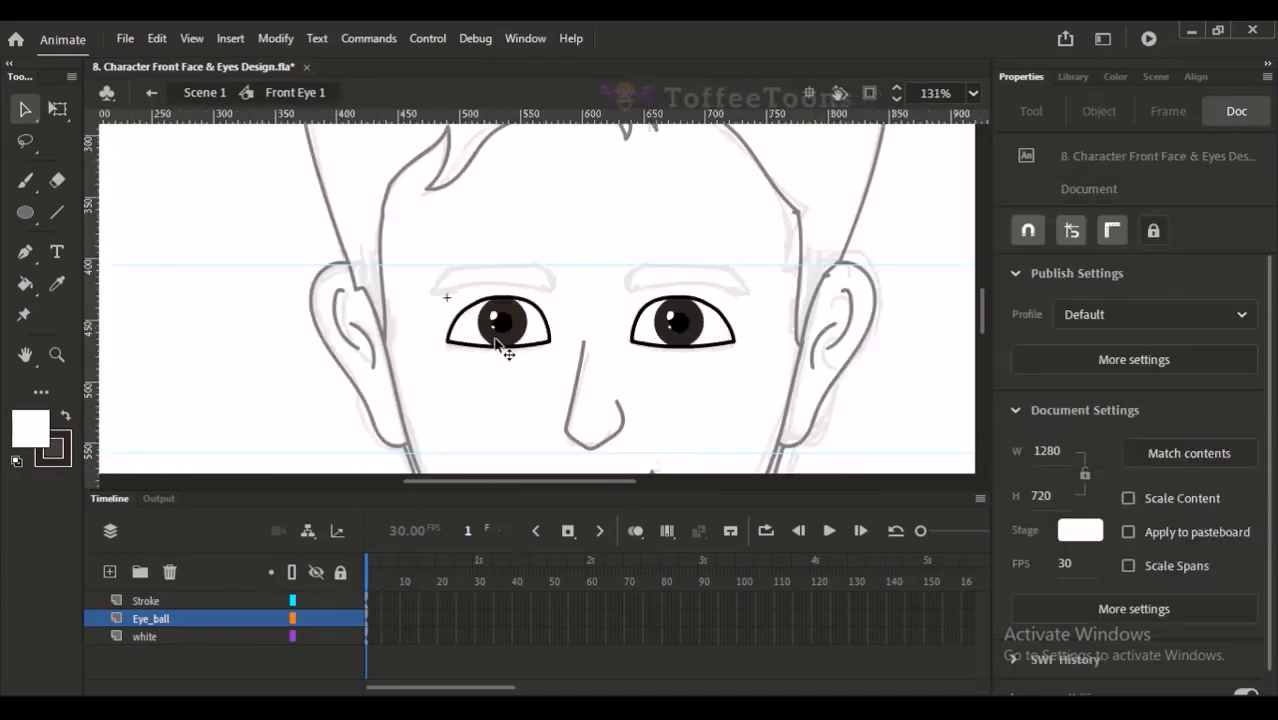
left_click_drag(478, 194, 667, 430)
left_click_drag(659, 374, 613, 394)
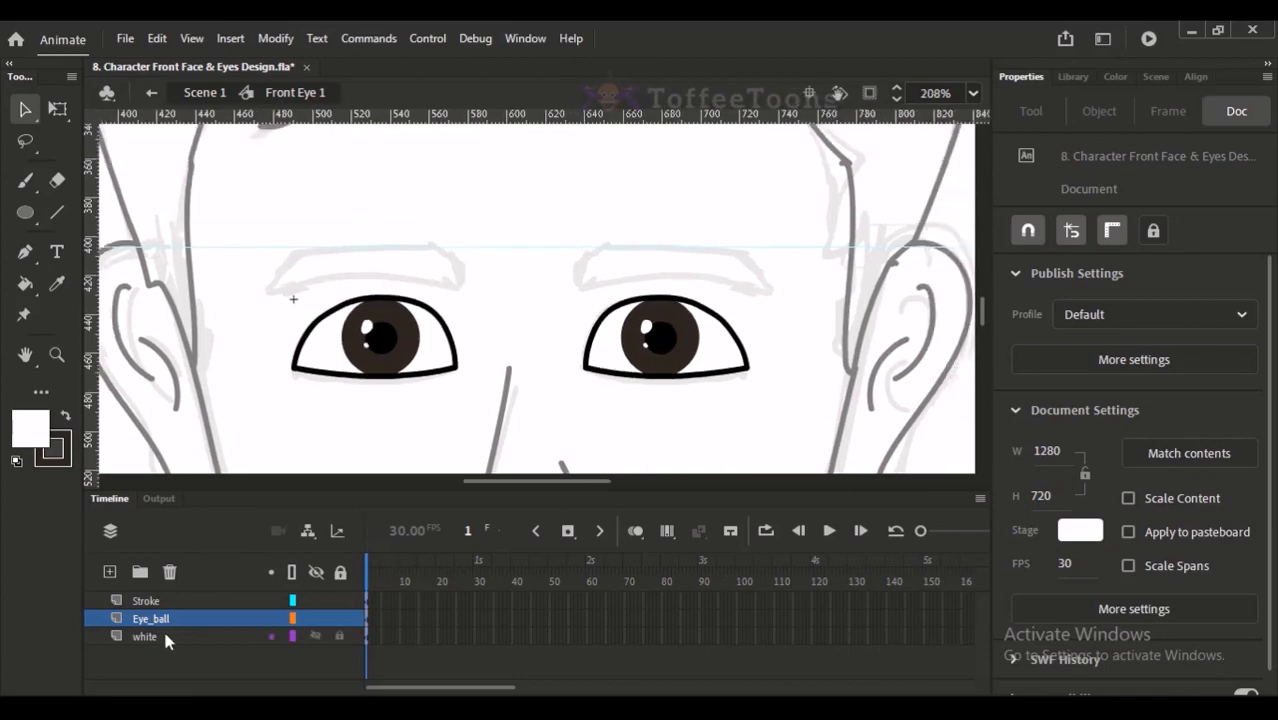
- Add a layer above Stroke in the eye symbol and name it eye_brow
left_click(165, 638)
left_click(150, 601)
left_click(110, 571)
left_click(159, 602)
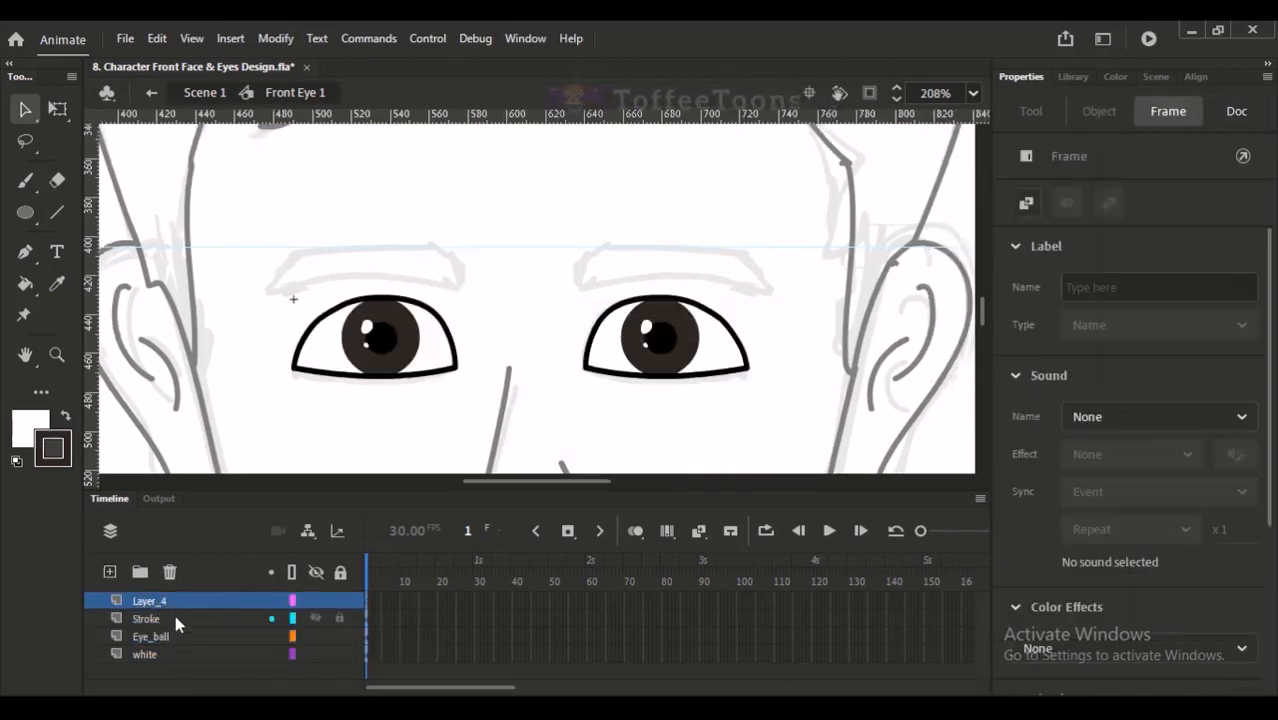
double_click(163, 602)
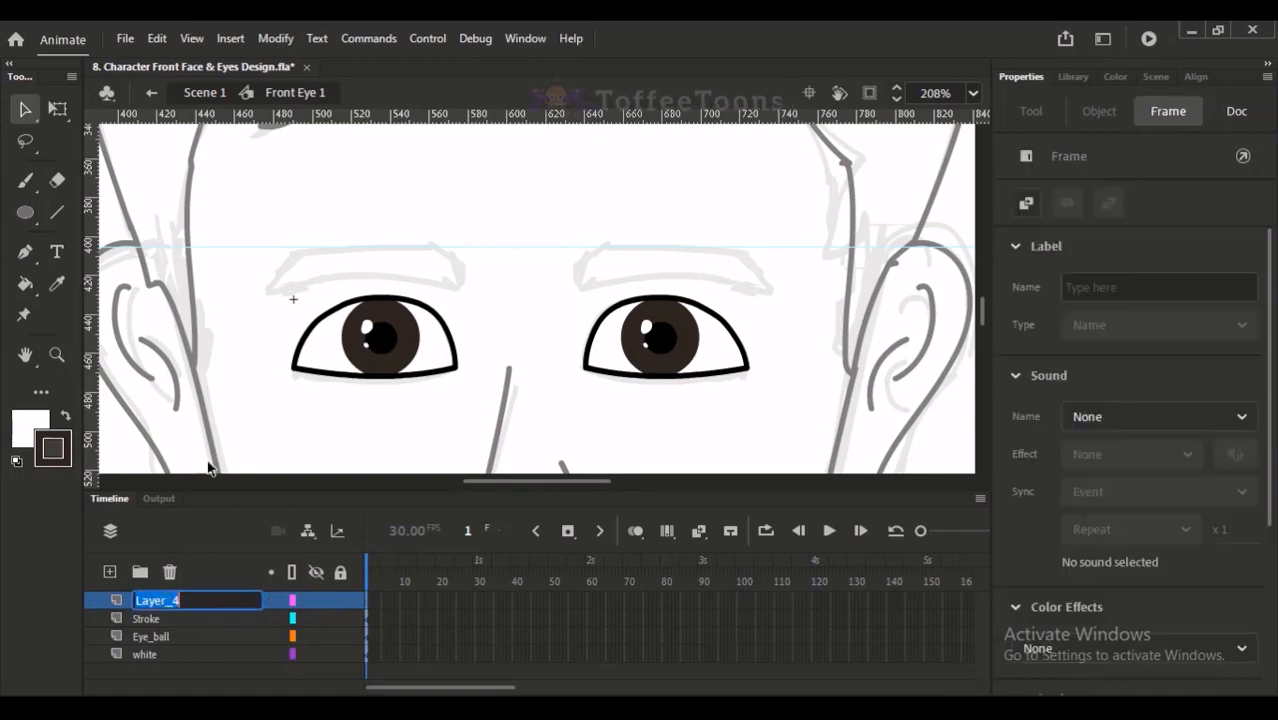
type("eye brow")
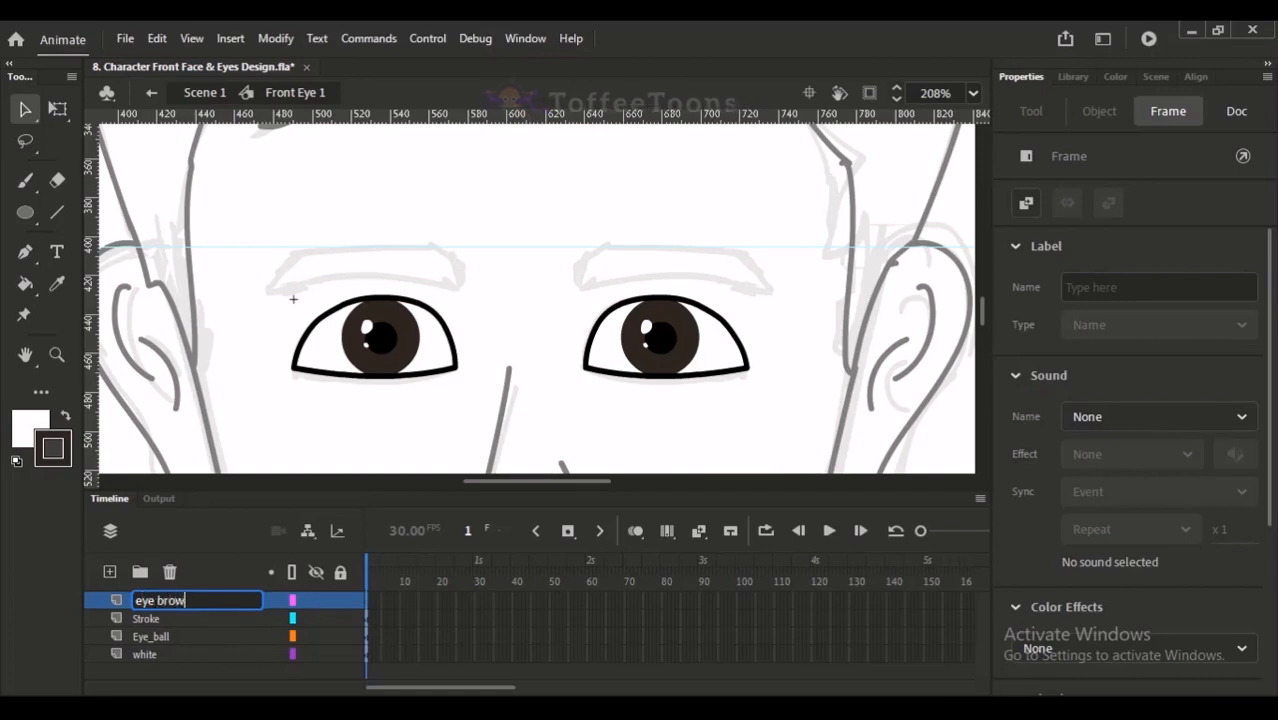
key("Return")
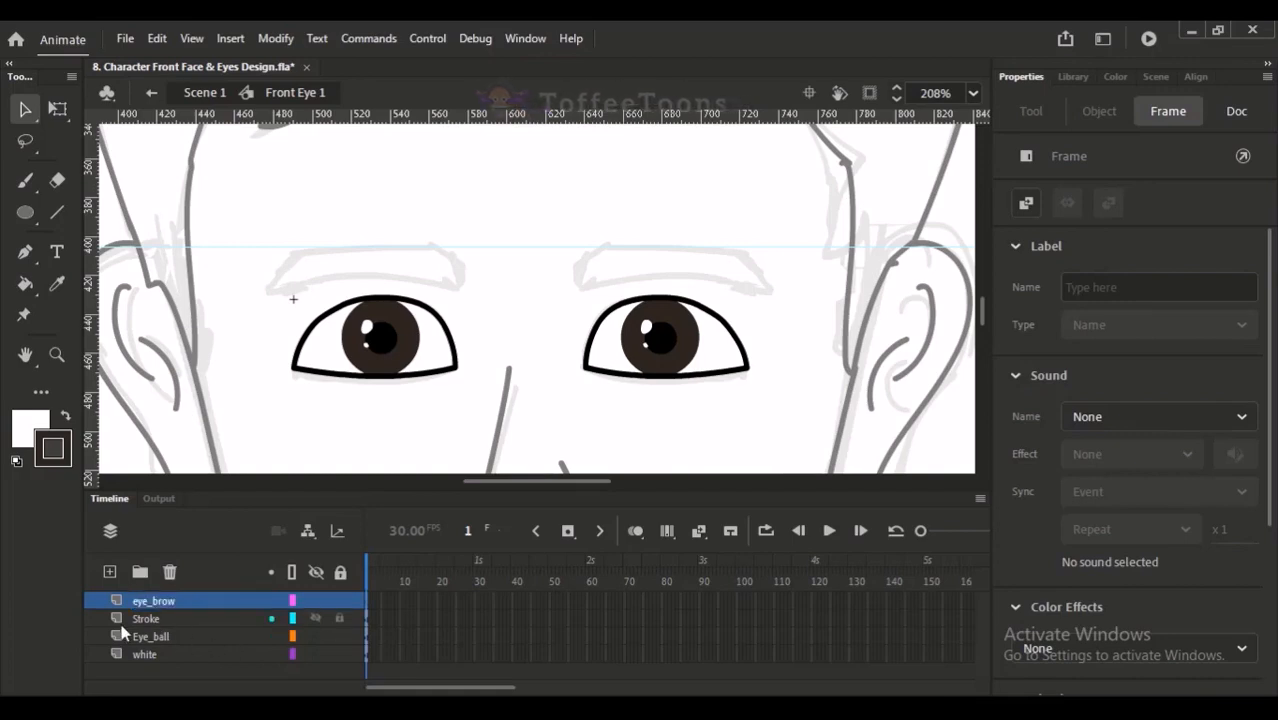
key("b")
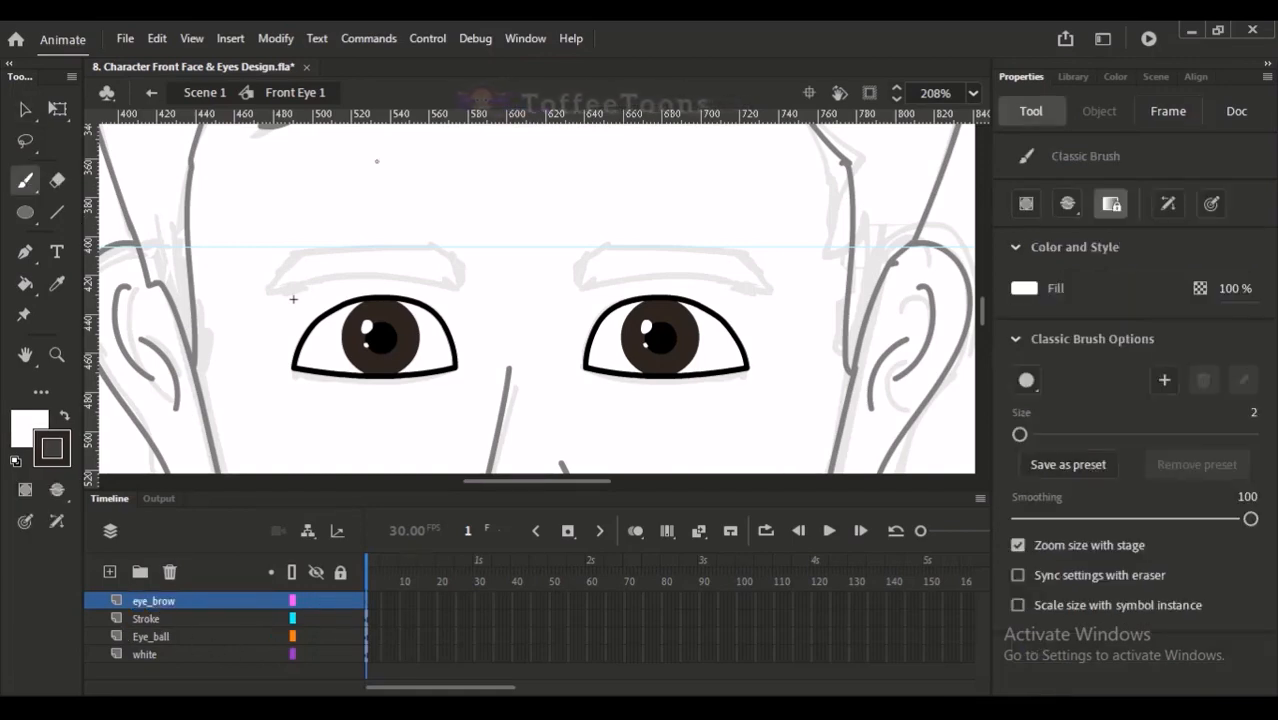
left_click_drag(442, 248, 406, 256)
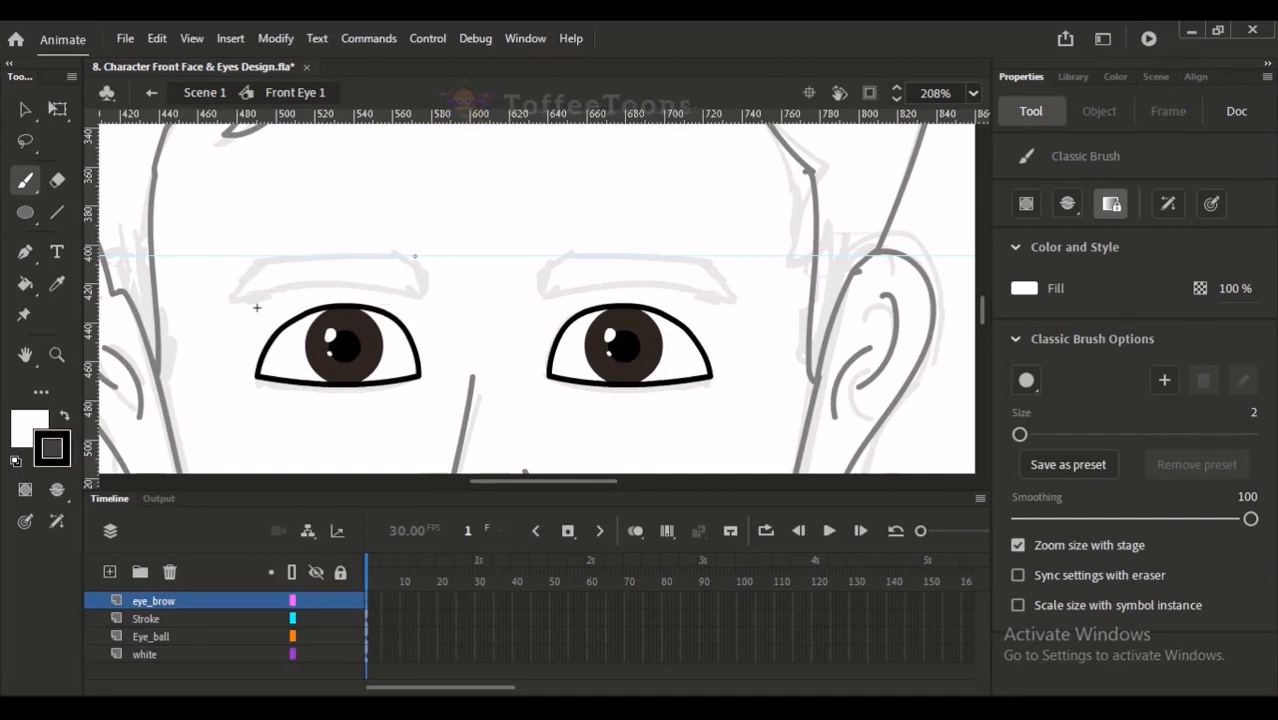
key("y")
left_click_drag(398, 241, 420, 297)
key("ctrl+z")
key("ctrl+z")
key("ctrl+z")
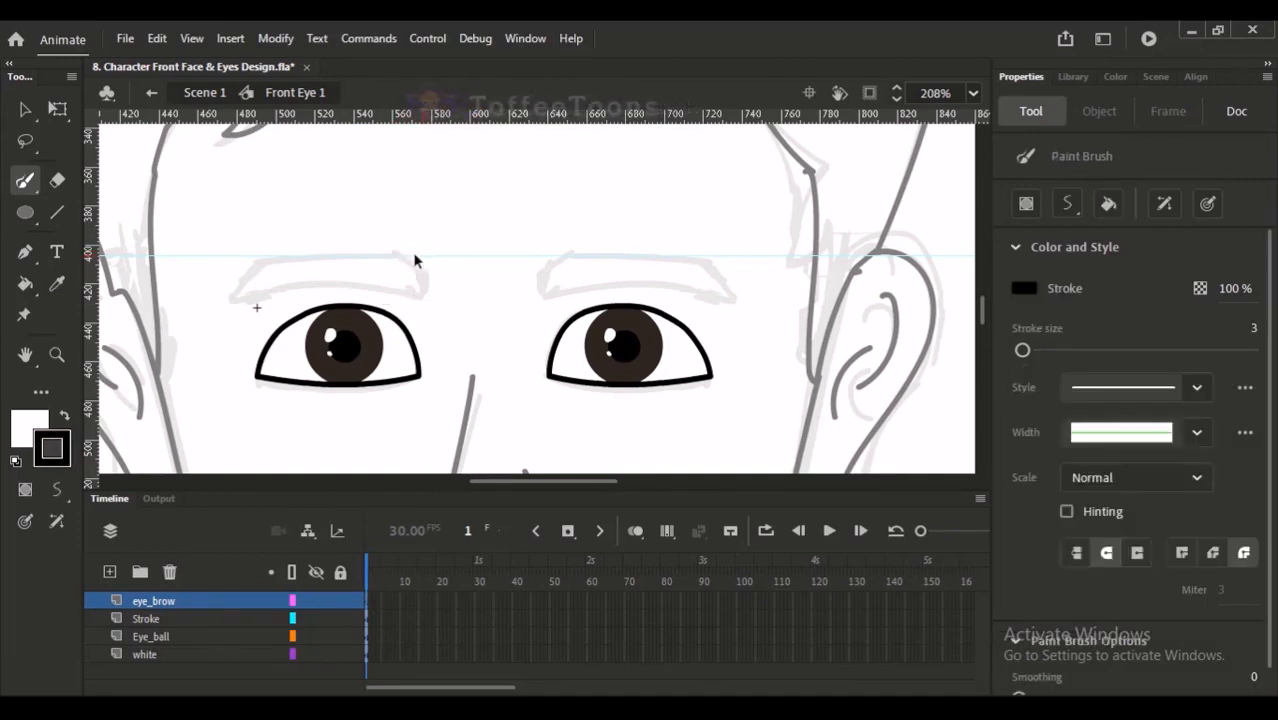
mouse_move(233, 293)
left_mouse_down()
mouse_move(268, 255)
mouse_move(379, 245)
mouse_move(441, 259)
left_mouse_up()
mouse_move(244, 282)
left_mouse_down()
mouse_move(400, 252)
mouse_move(440, 266)
left_mouse_up()
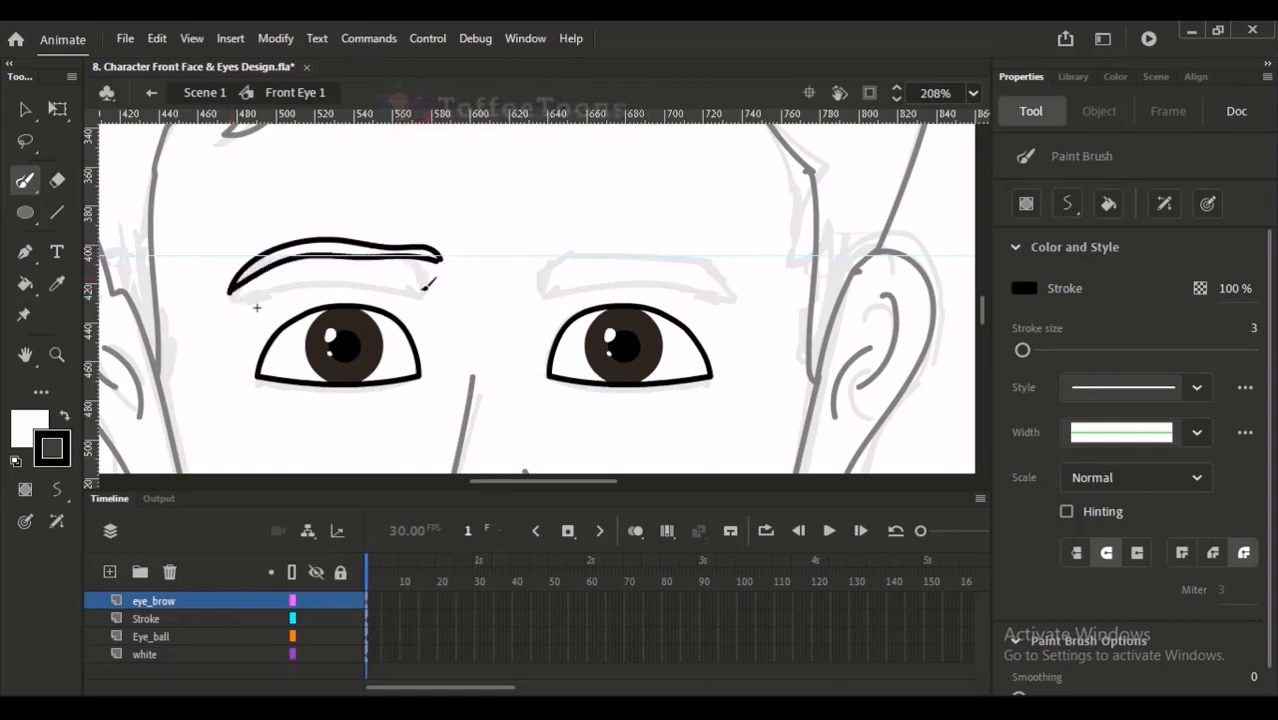
key("ctrl+z")
key("ctrl+z")
mouse_move(240, 294)
left_mouse_down()
mouse_move(436, 228)
mouse_move(430, 288)
left_mouse_up()
left_click_drag(428, 238, 424, 286)
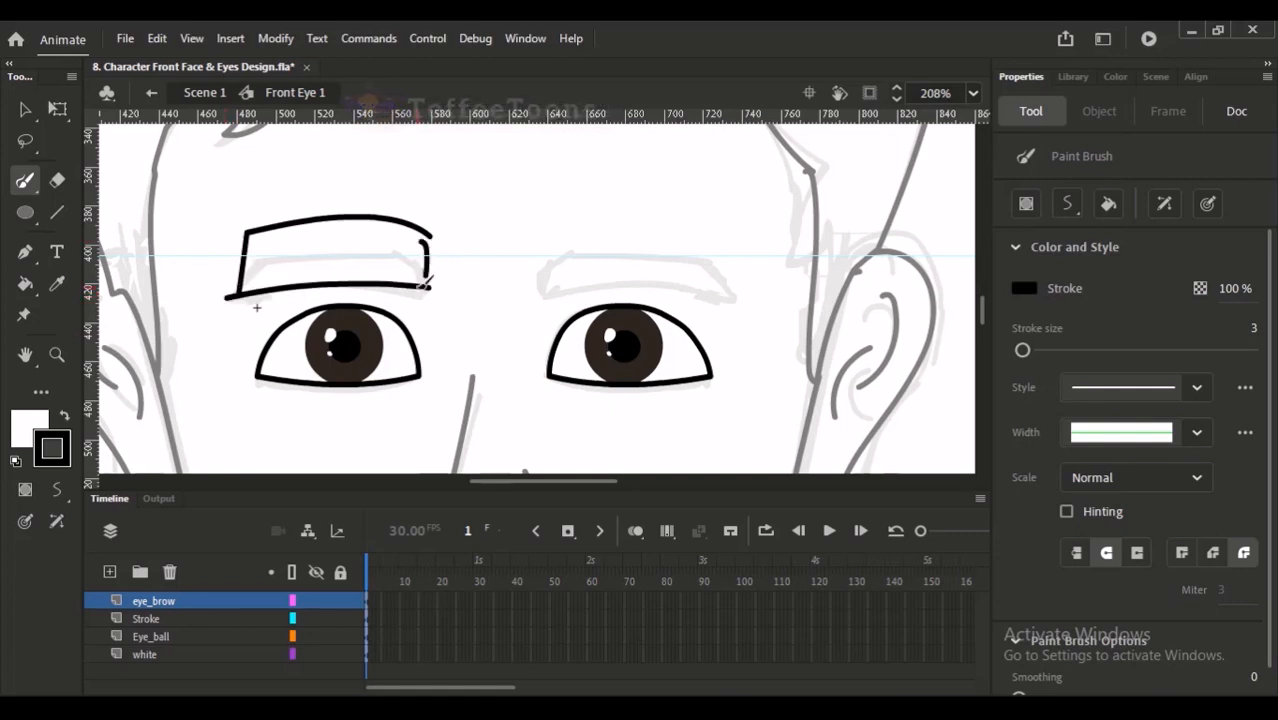
key("ctrl+z")
key("ctrl+z")
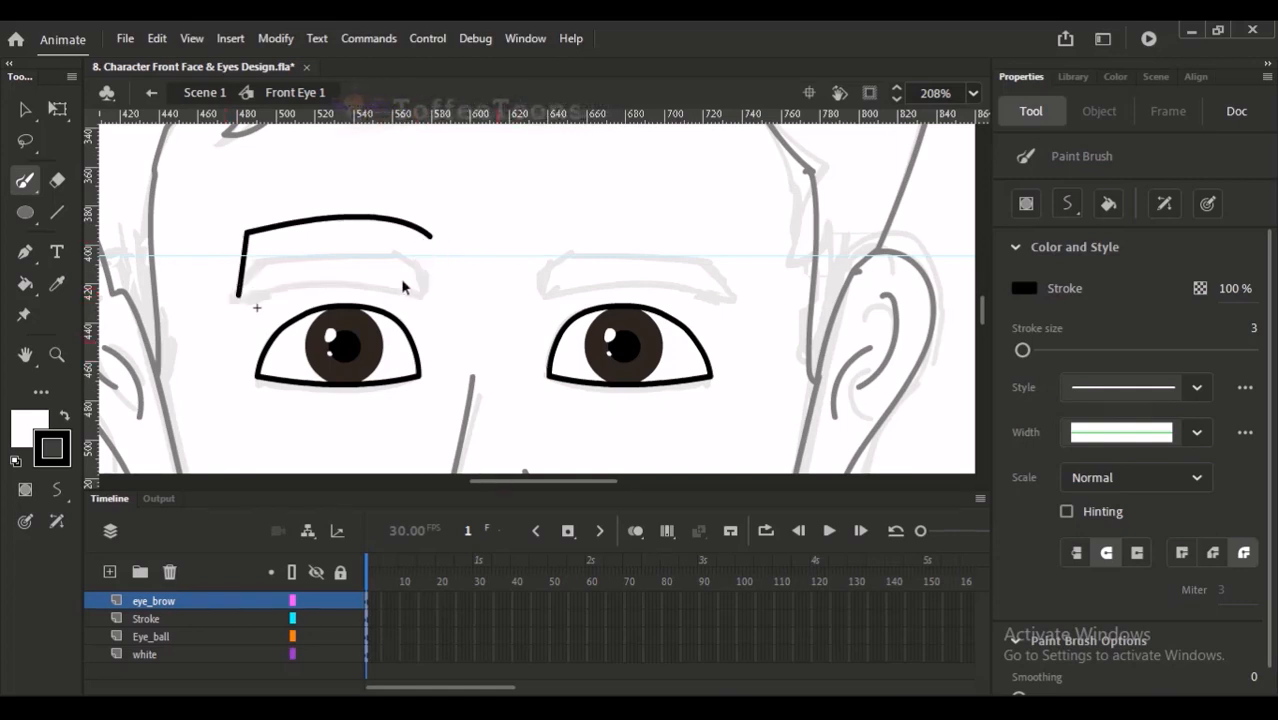
key("ctrl+z")
- Trace the left eyebrow's closed outline over the sketch with the Paint Brush, using a black stroke of size 3
mouse_move(230, 297)
left_mouse_down()
mouse_move(262, 262)
mouse_move(371, 243)
left_mouse_up()
key("ctrl+z")
mouse_move(260, 260)
left_mouse_down()
mouse_move(371, 244)
mouse_move(414, 253)
mouse_move(420, 291)
left_mouse_up()
key("ctrl+z")
mouse_move(234, 296)
left_mouse_down()
mouse_move(370, 273)
mouse_move(422, 280)
left_mouse_up()
key("ctrl+z")
left_click_drag(233, 296, 428, 284)
key("ctrl+z")
mouse_move(233, 296)
left_mouse_down()
mouse_move(366, 279)
mouse_move(424, 292)
left_mouse_up()
- Reshape the left eyebrow's outer tip, lower edge and inner corner to follow the sketch
key("v")
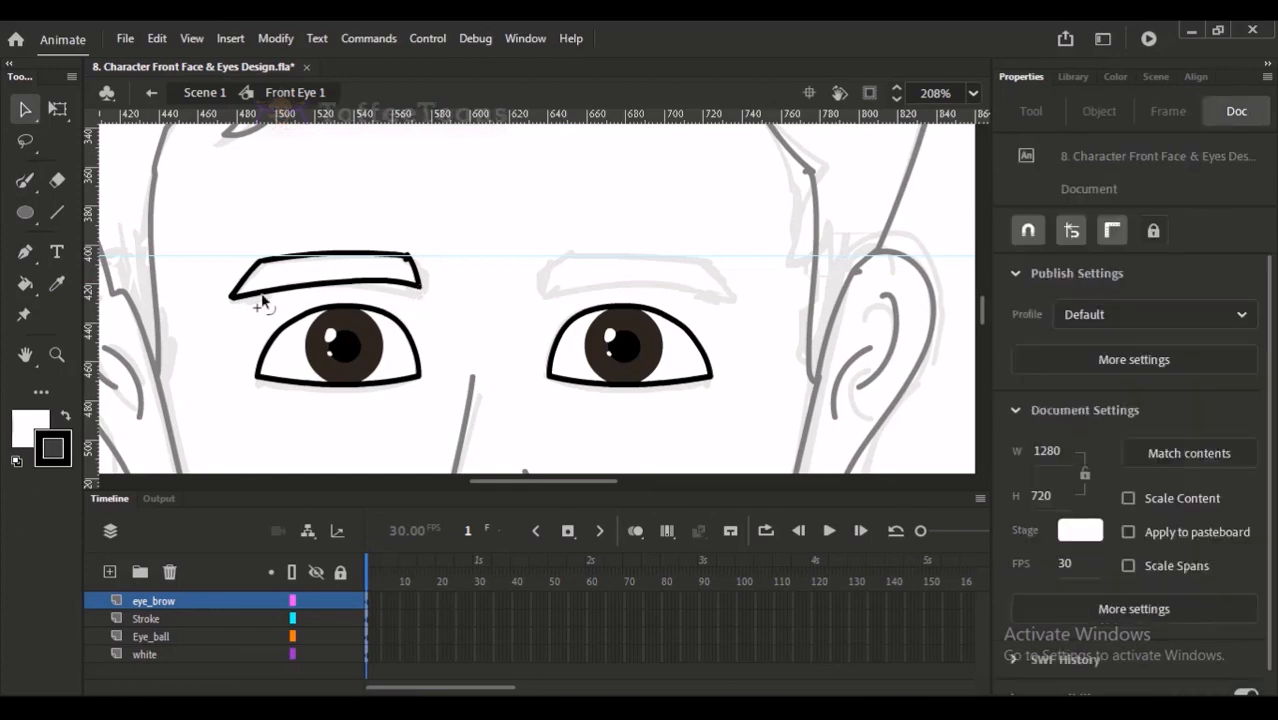
left_click_drag(230, 298, 230, 300)
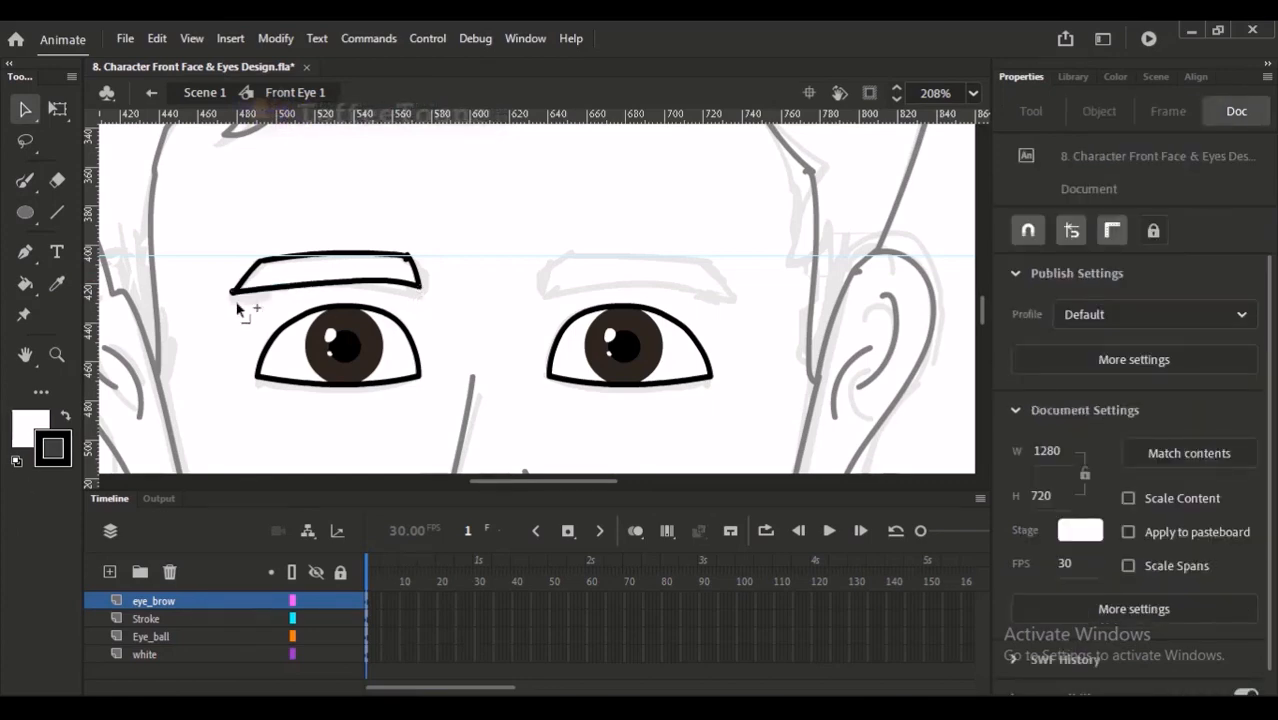
key("ctrl+z")
left_click_drag(396, 284, 397, 287)
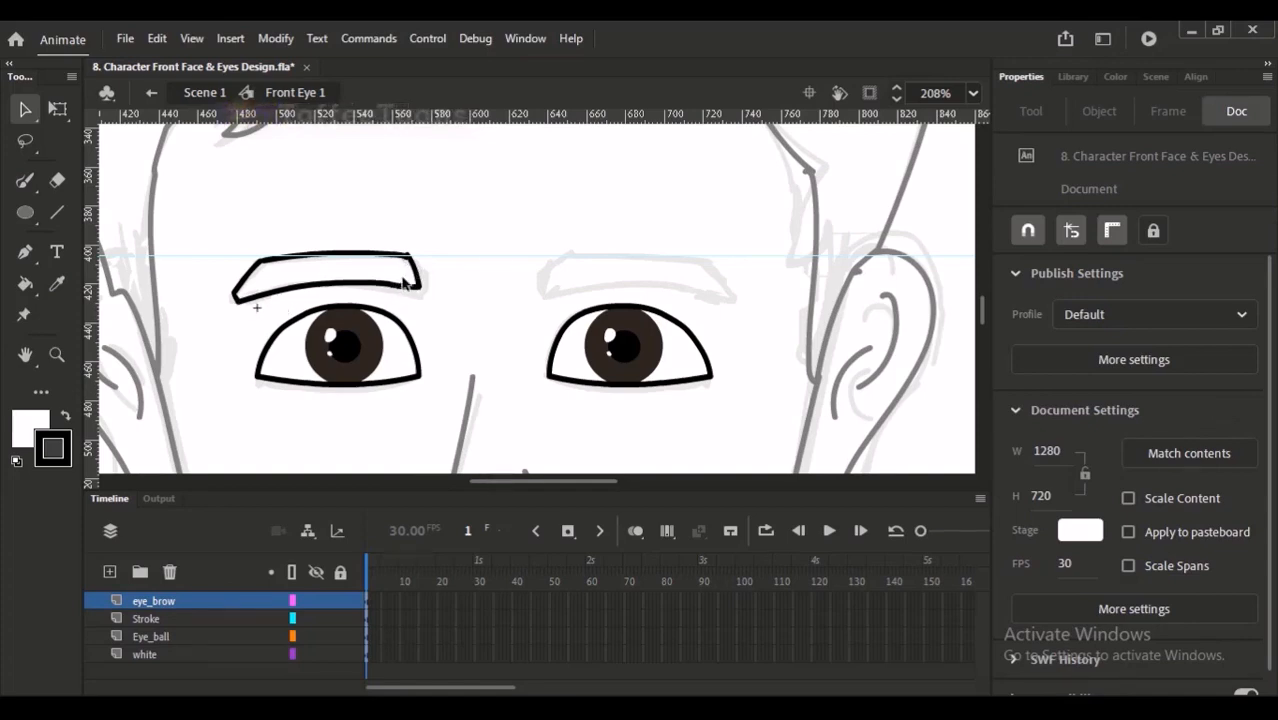
left_click_drag(407, 260, 428, 257)
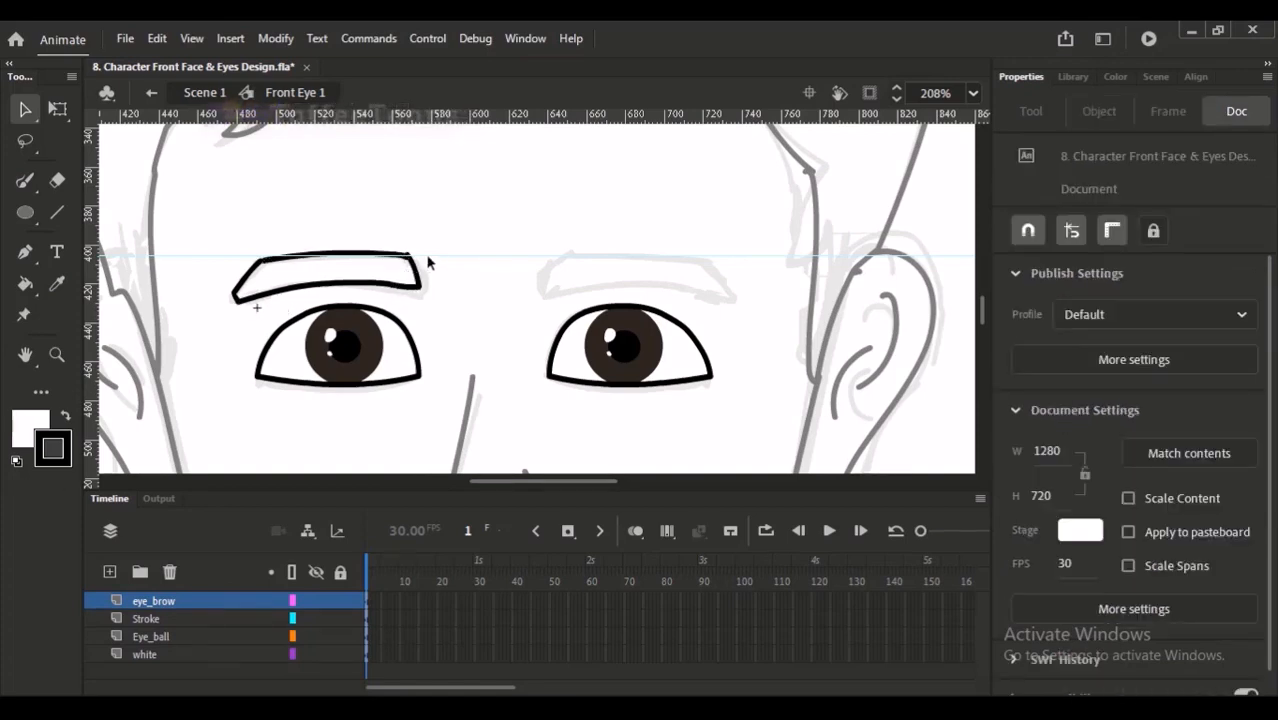
- Return to Scene 1, pull out one horizontal and one vertical guide, and hide all guides
left_click(212, 94)
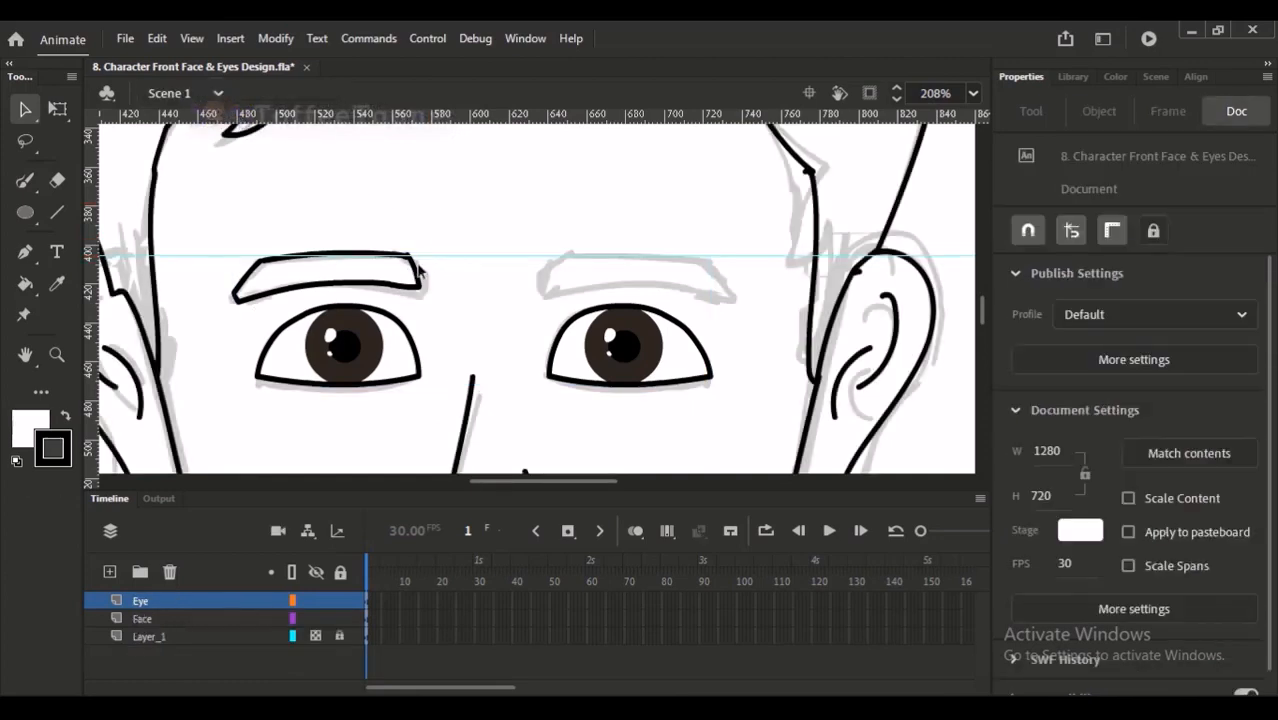
key("ctrl+minus")
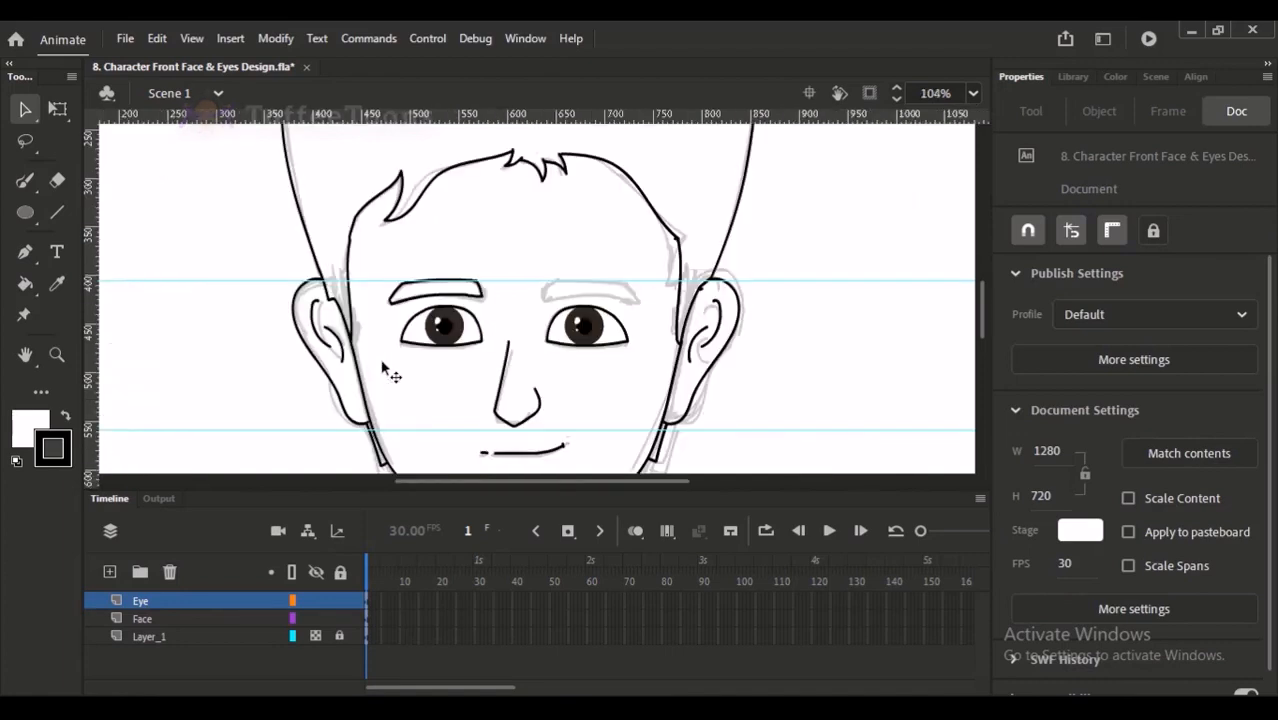
left_click_drag(812, 118, 835, 288)
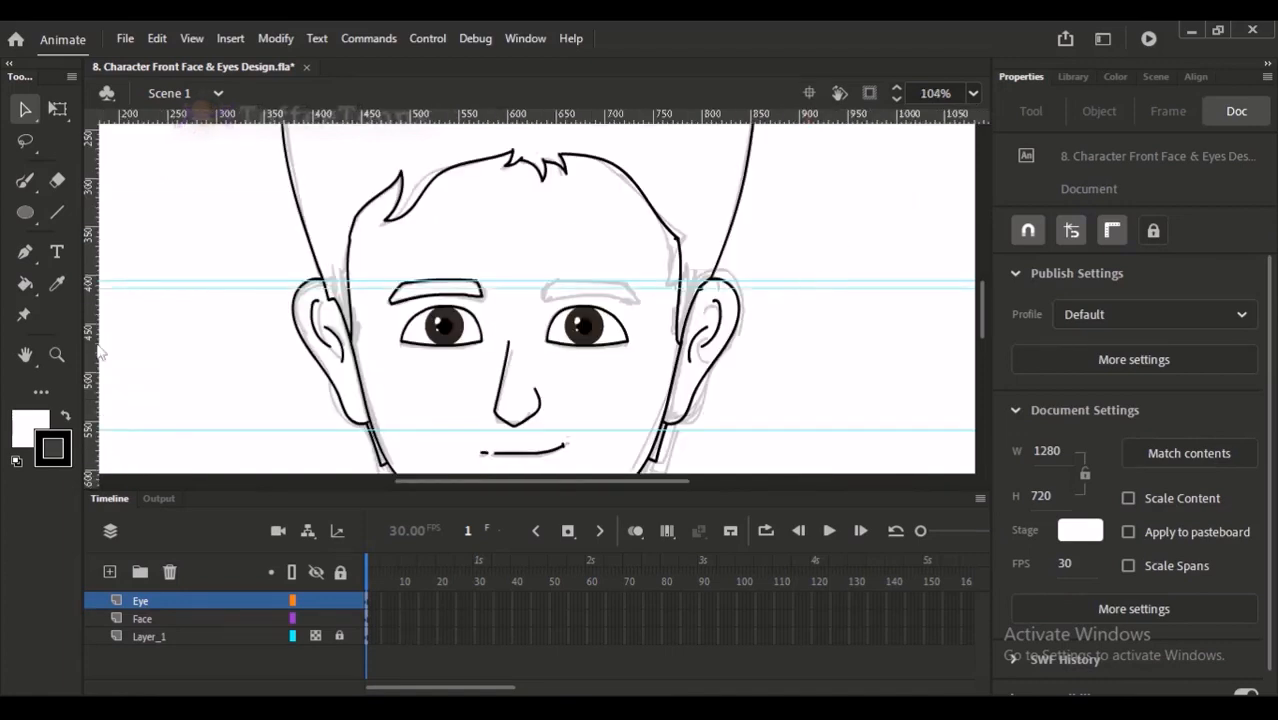
left_click_drag(115, 333, 204, 350)
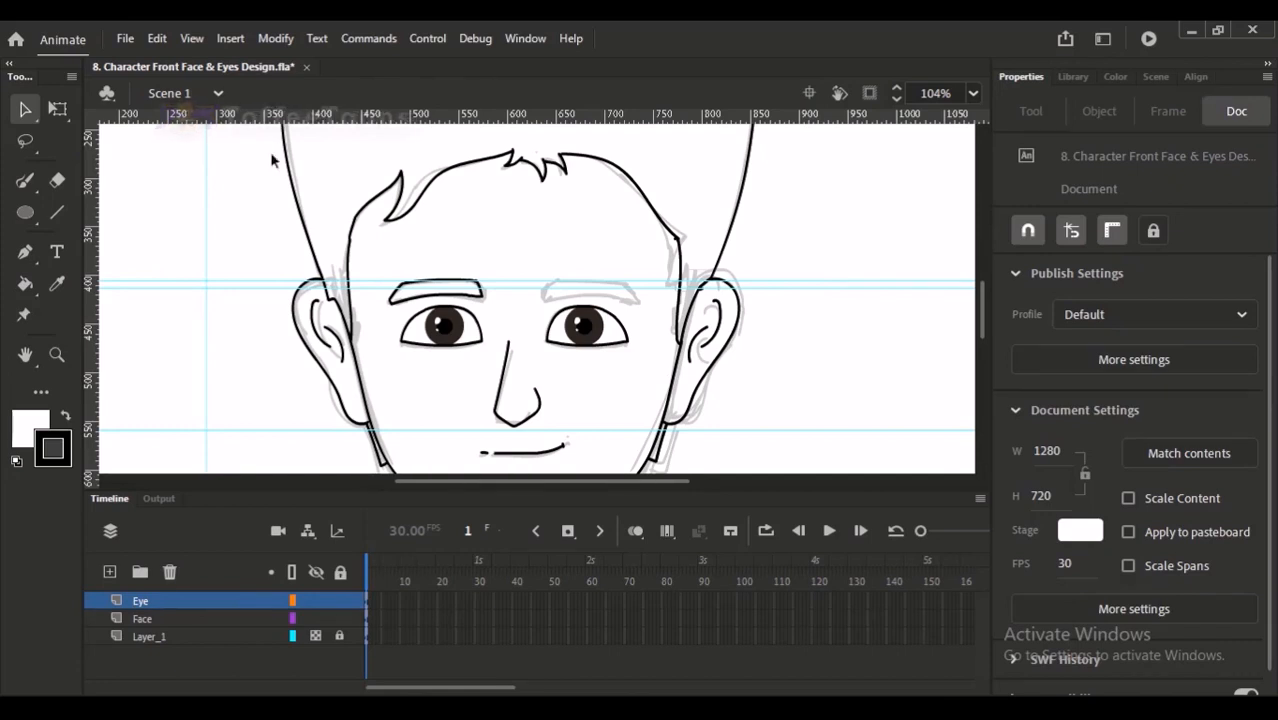
key("ctrl+semicolon")
key("ctrl+semicolon")
key("ctrl+semicolon")
- Swap the stroke and fill colours so the fill is black and the stroke is white
left_click(25, 180)
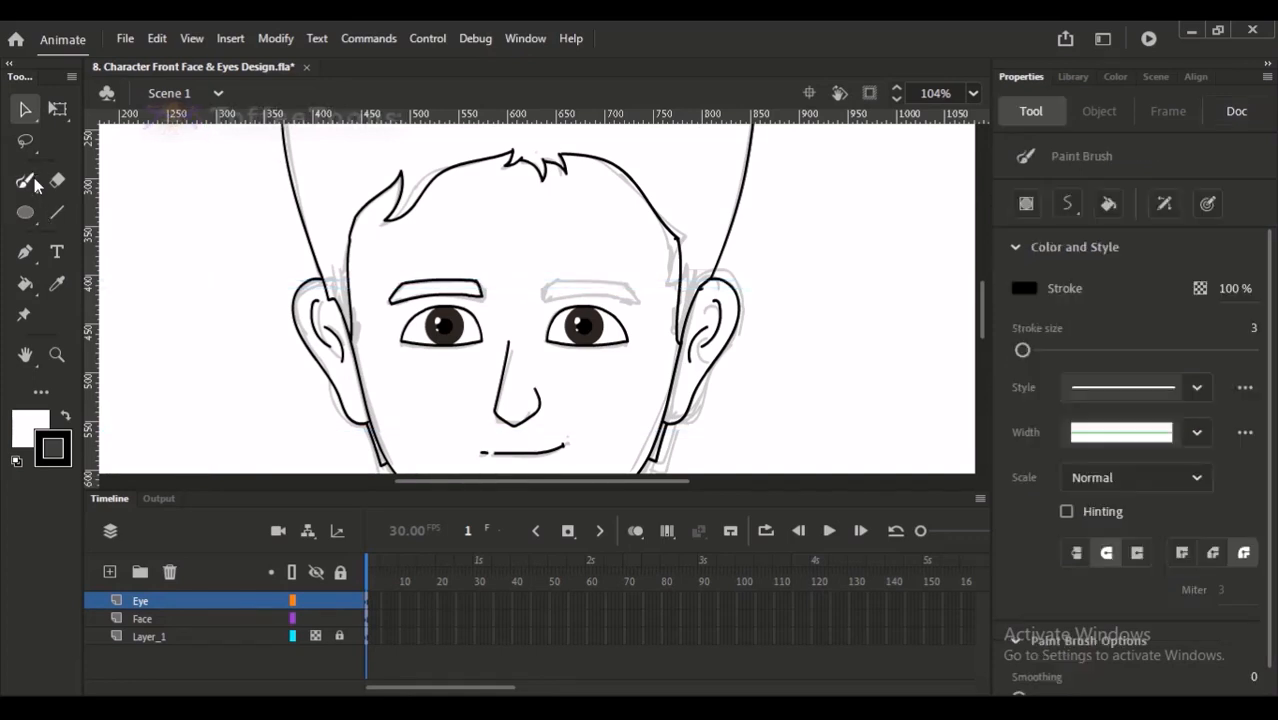
key("x")
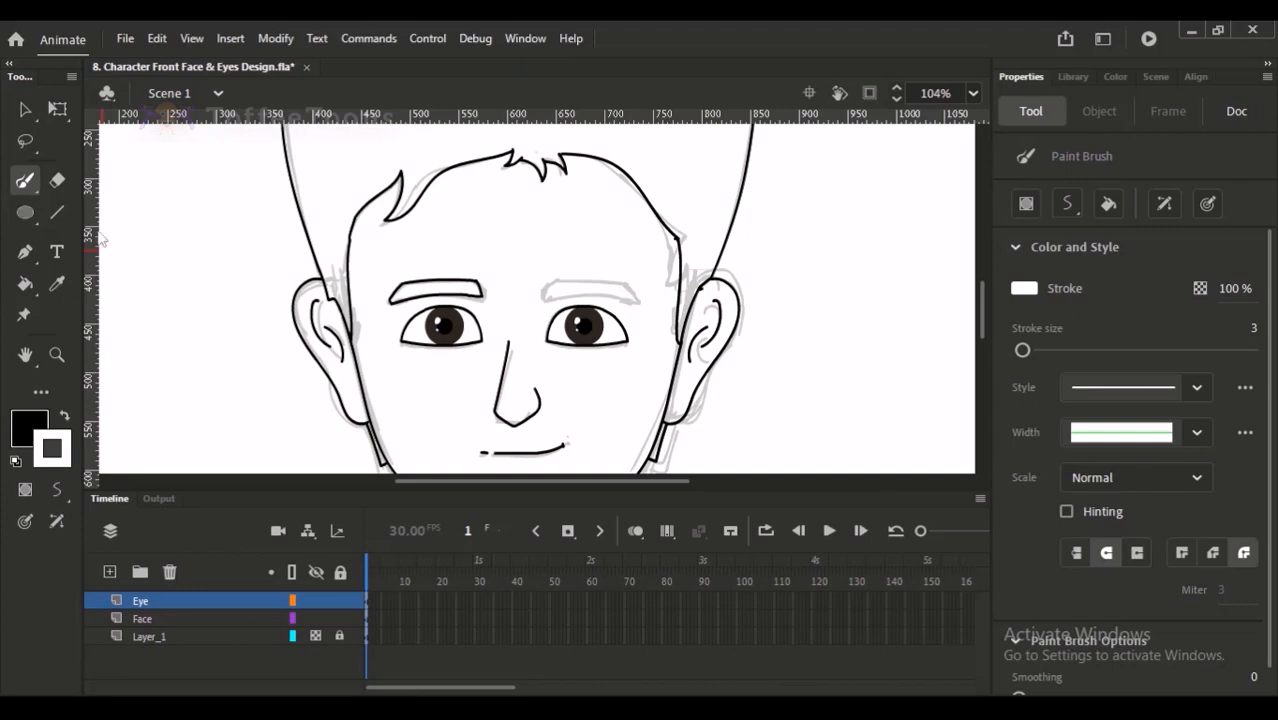
key("b")
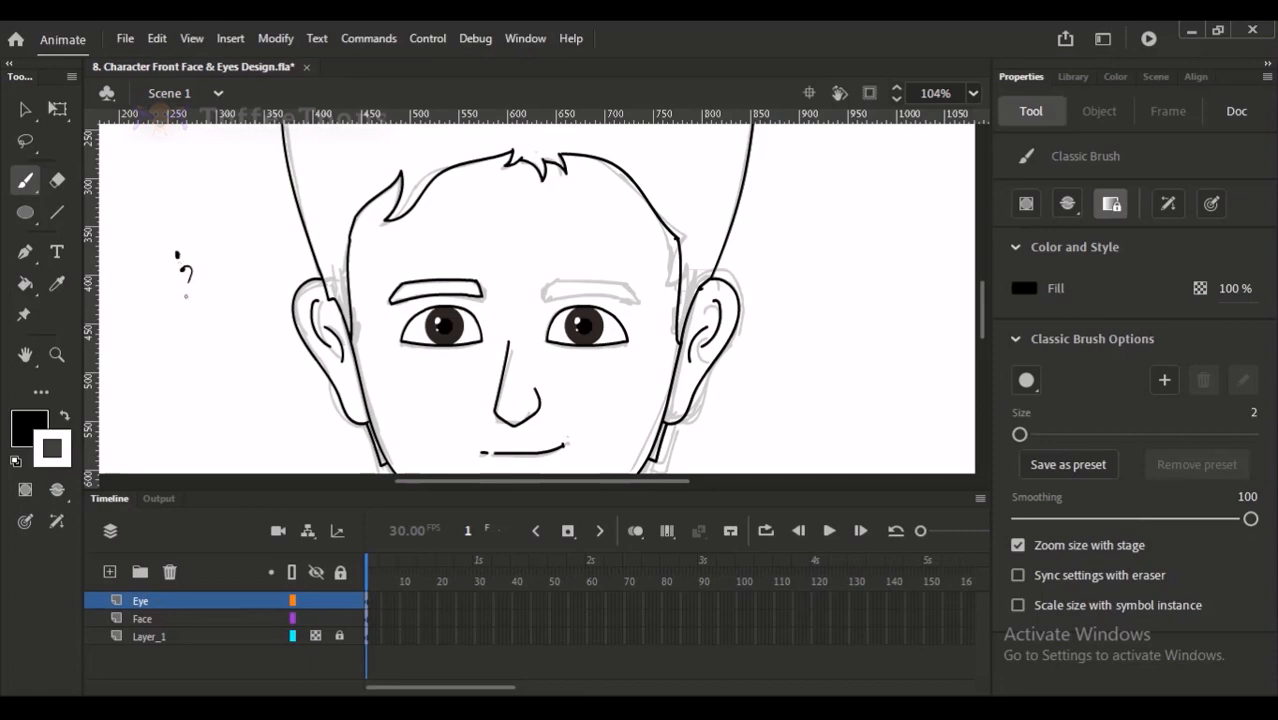
left_click_drag(152, 326, 176, 300)
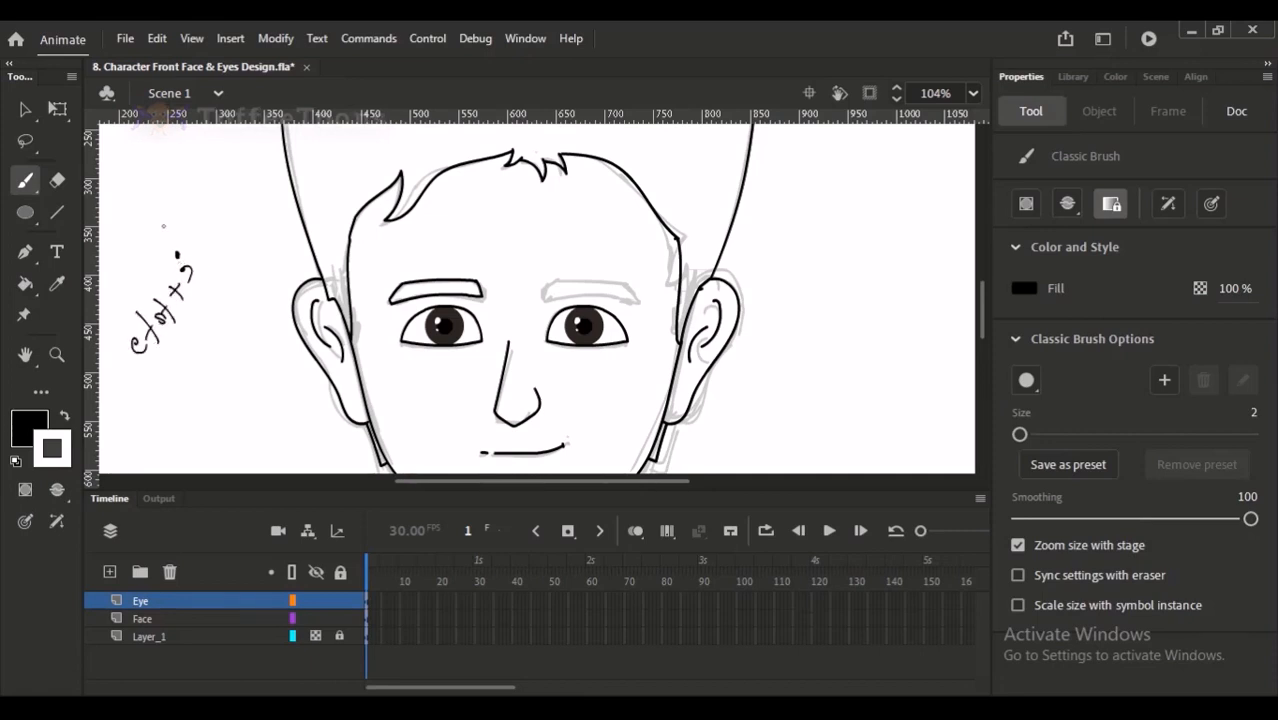
key("ctrl+z")
key("ctrl+z")
key("ctrl+z")
key("ctrl+z")
key("ctrl+z")
key("ctrl+z")
key("ctrl+semicolon")
key("ctrl+semicolon")
- Reopen the Front Eye 1 symbol for editing and set the stroke colour to dark 1E1919
left_click(19, 117)
scroll(357, 324, "up", 5)
double_click(576, 285)
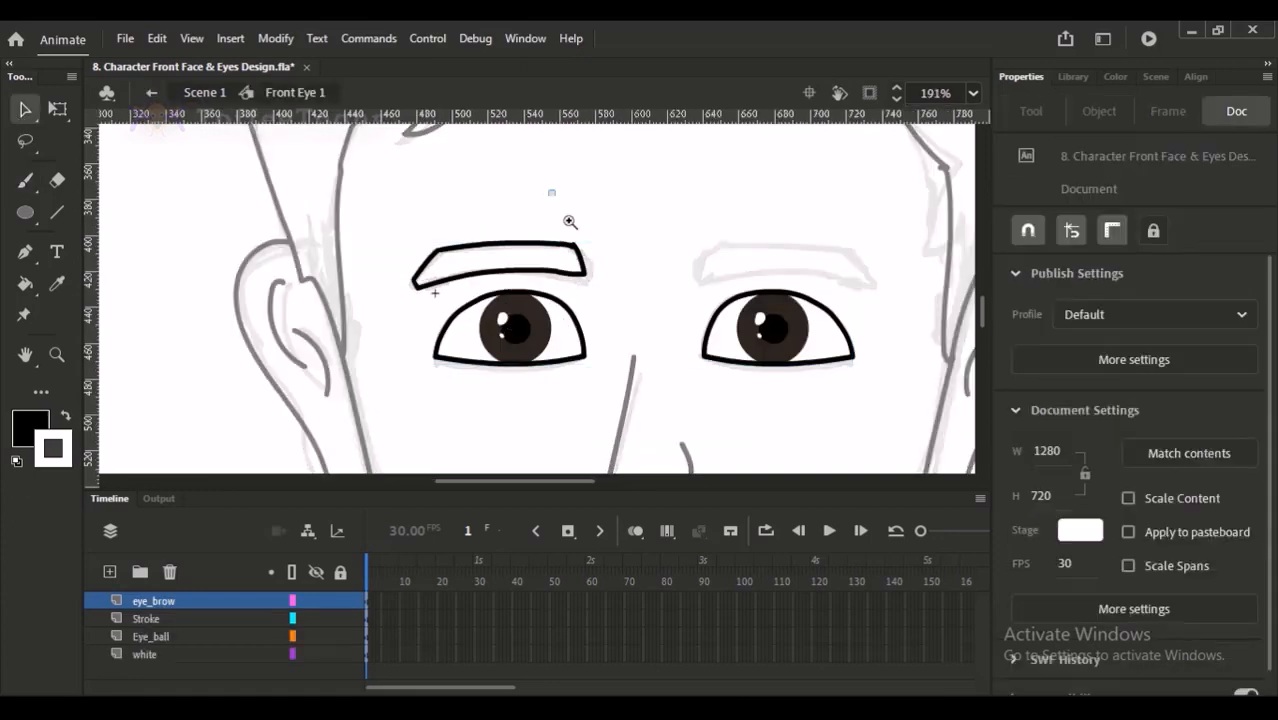
scroll(522, 337, "up", 5)
scroll(526, 356, "down", 5)
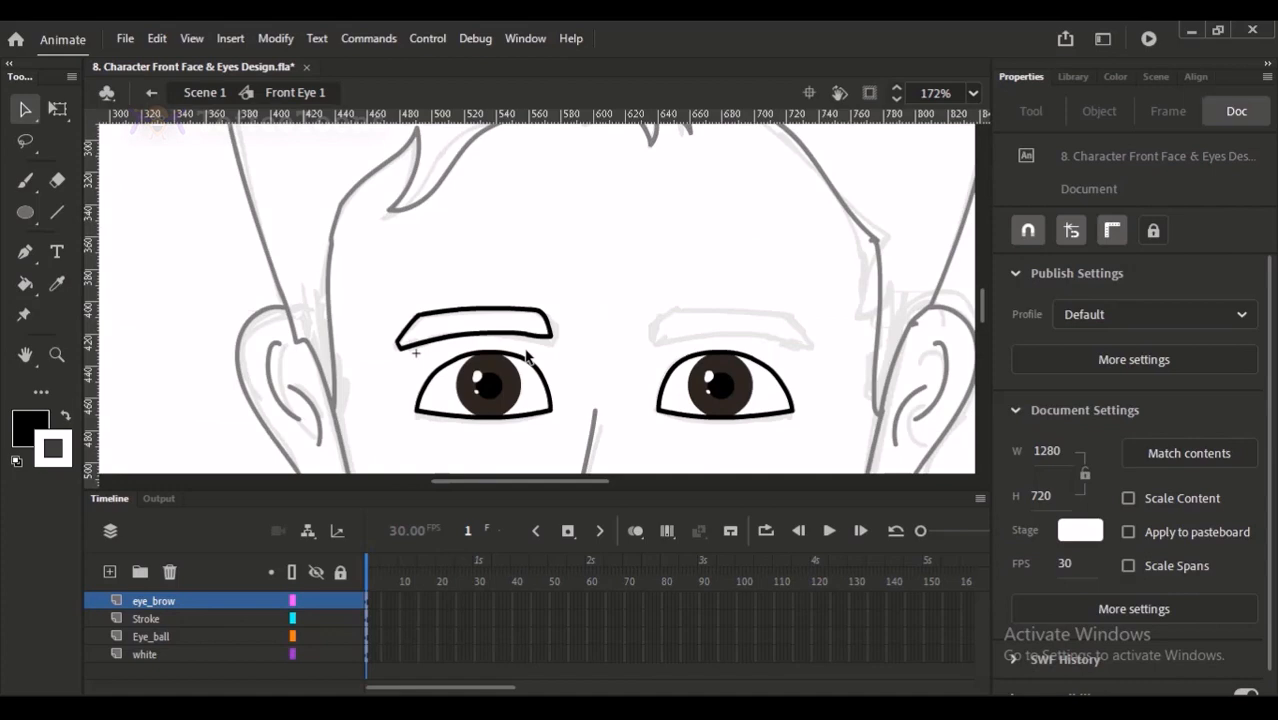
key("i")
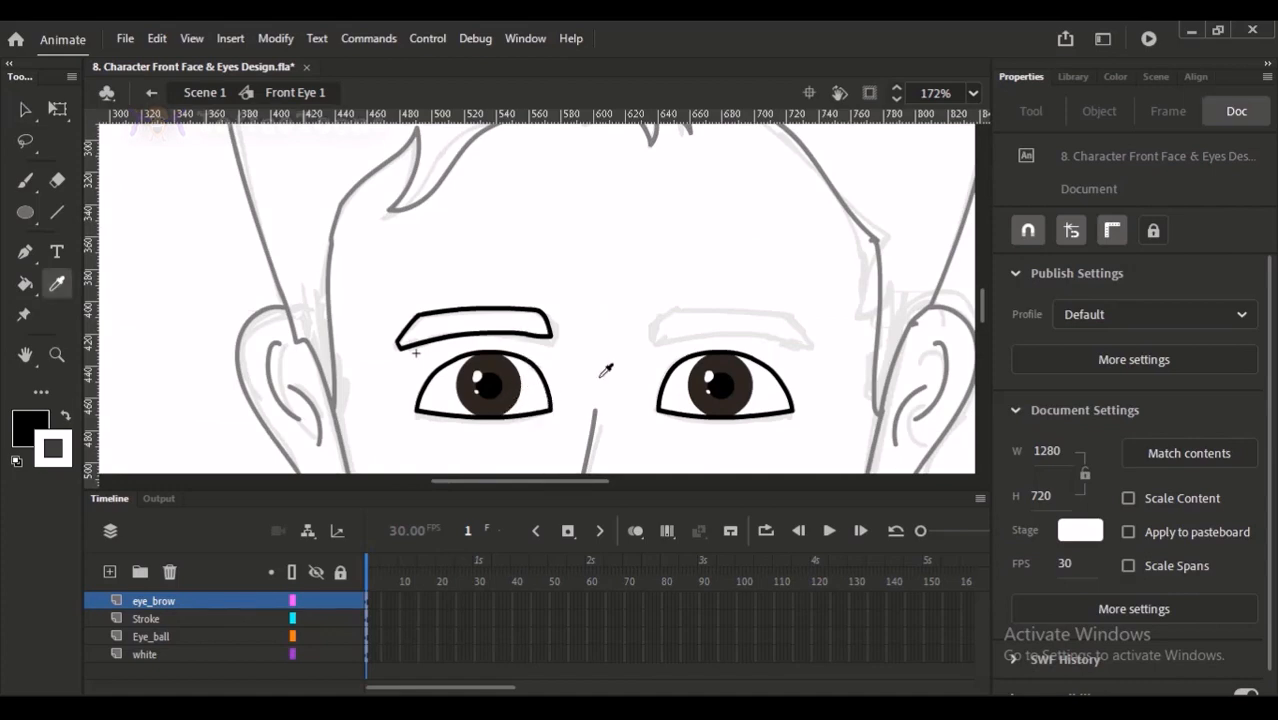
left_click(1073, 76)
left_click(1113, 76)
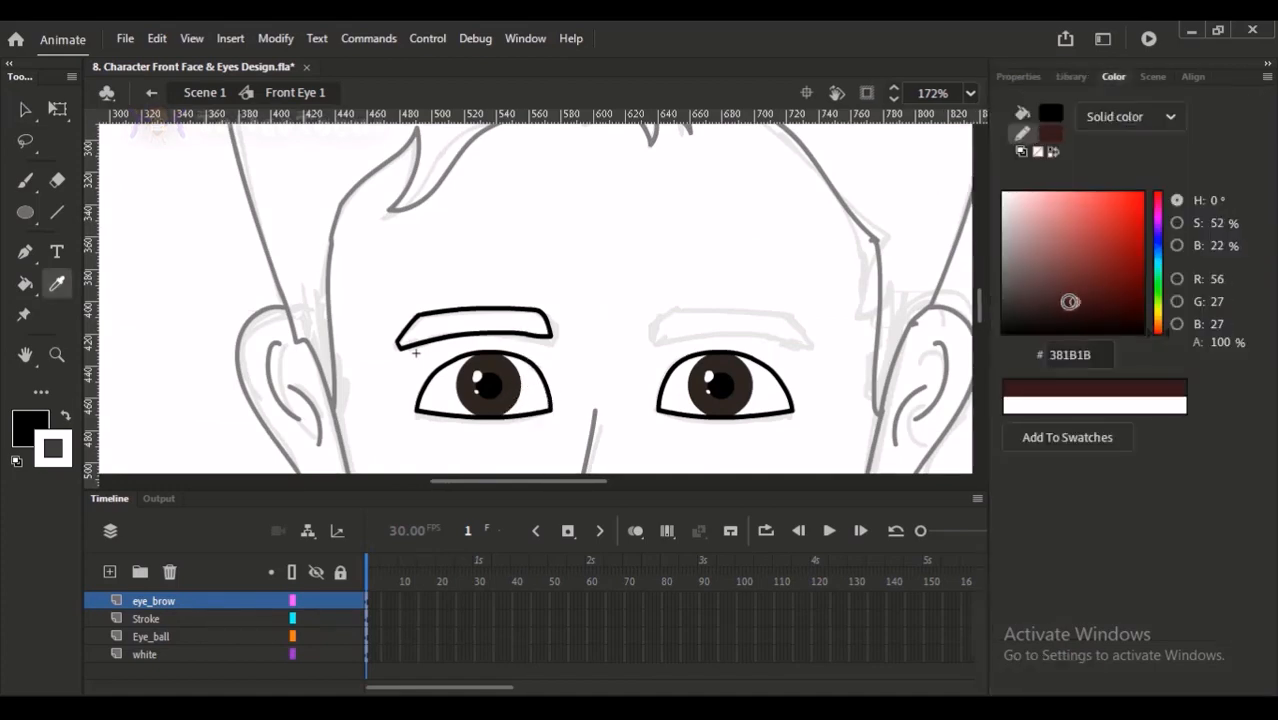
left_click(528, 328)
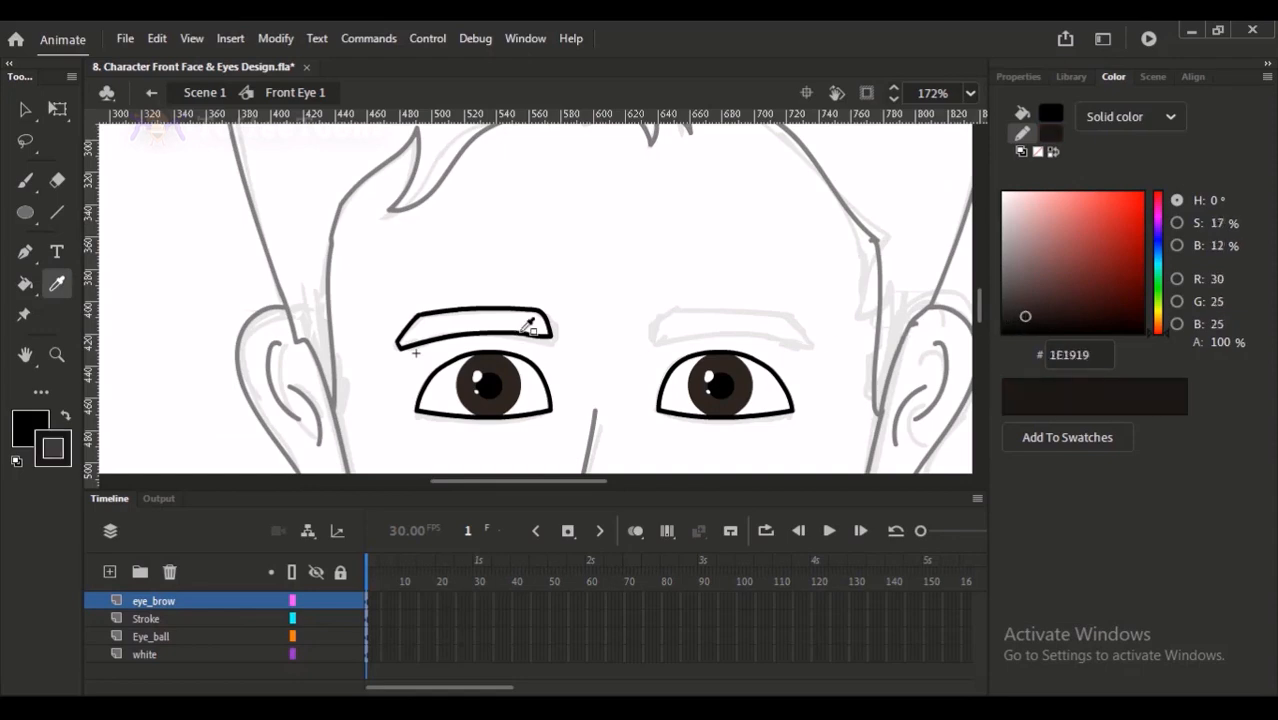
- Fill the inside of the left eyebrow outline with black
left_click(25, 490)
left_click(58, 509)
left_click(460, 333)
- Duplicate the filled left eyebrow, mirror the copy horizontally and align it over the right eyebrow sketch
left_click(36, 112)
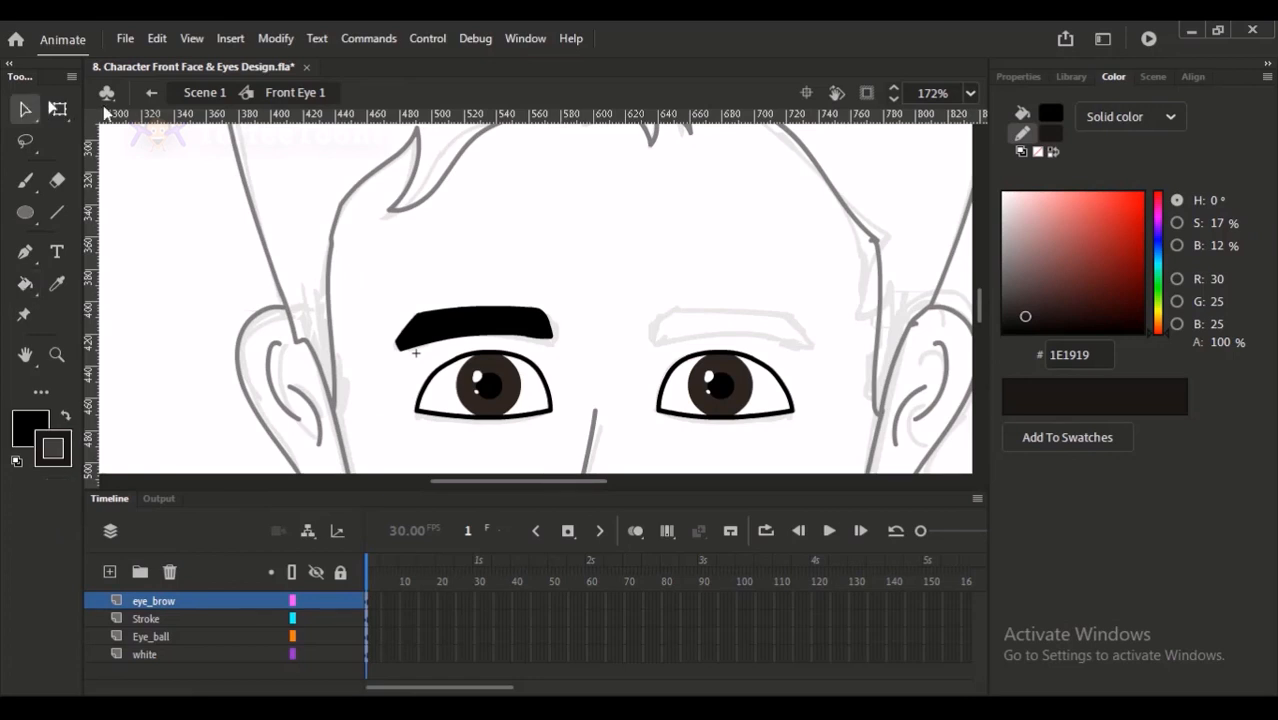
left_click(542, 325)
left_click_drag(582, 238, 533, 220)
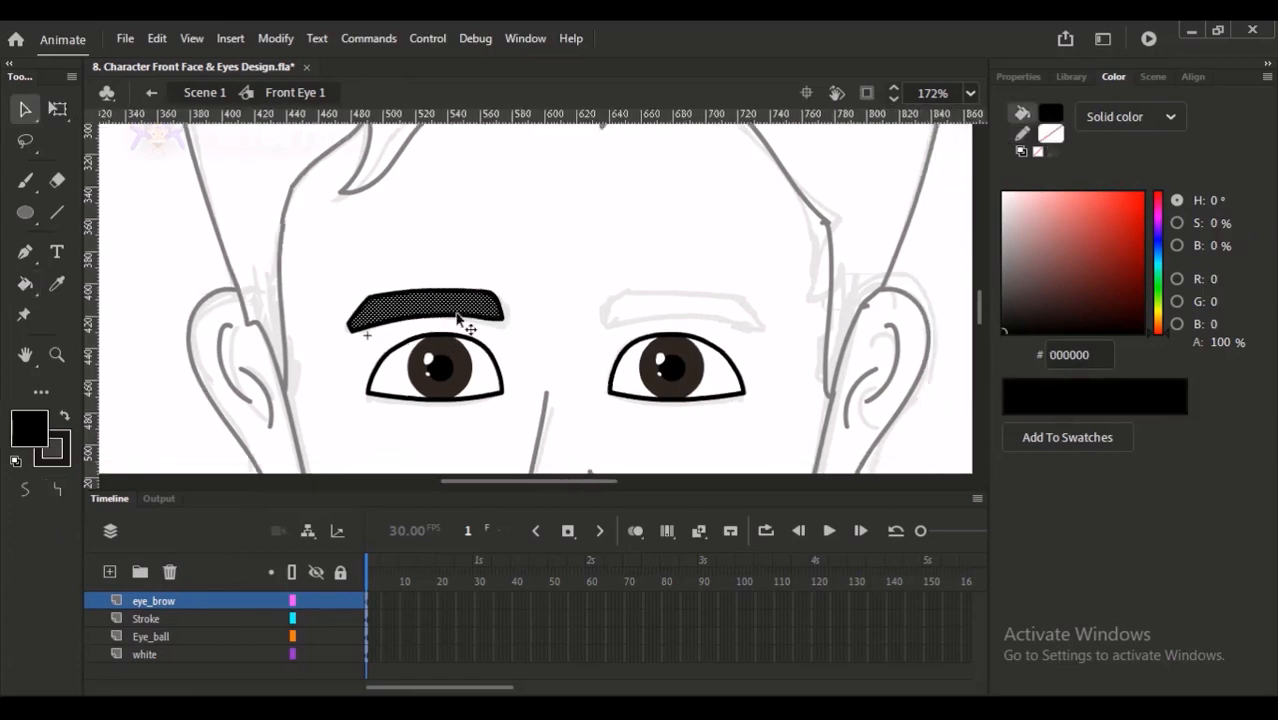
double_click(470, 296)
mouse_move(476, 303)
left_mouse_down()
mouse_move(727, 300)
mouse_move(710, 296)
left_mouse_up()
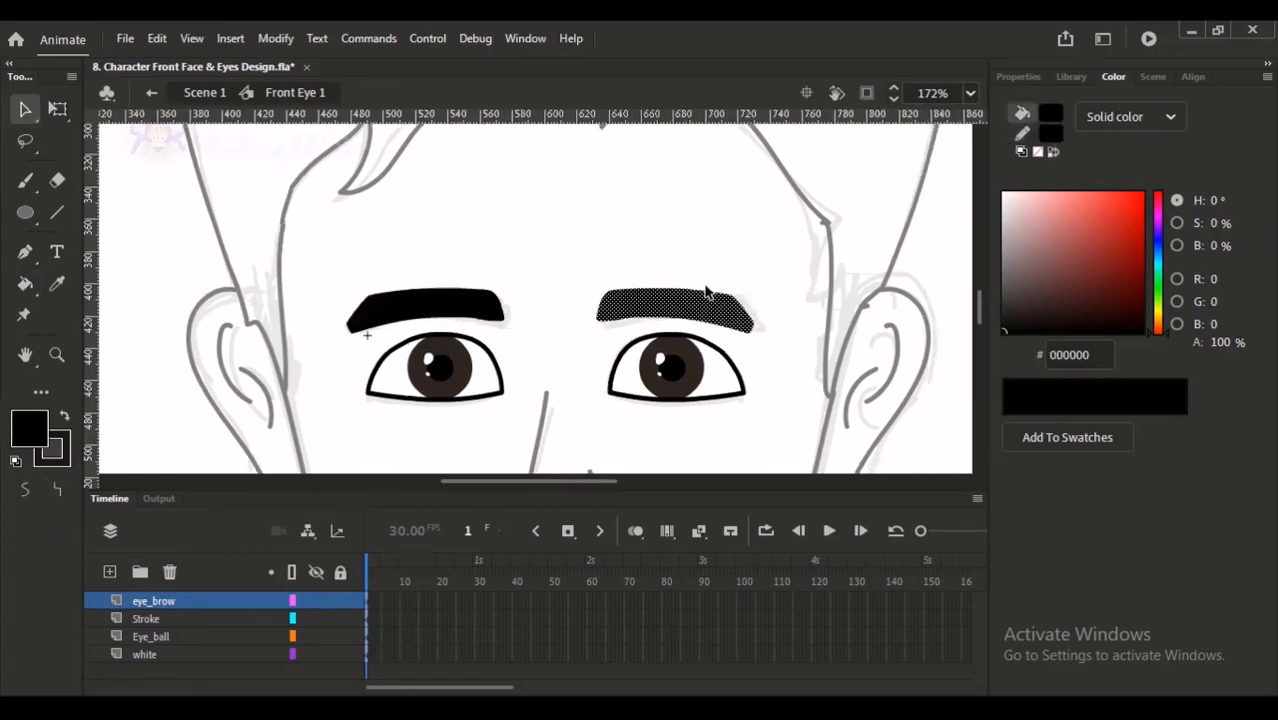
key("Left")
key("Down")
key("Up")
key("Up")
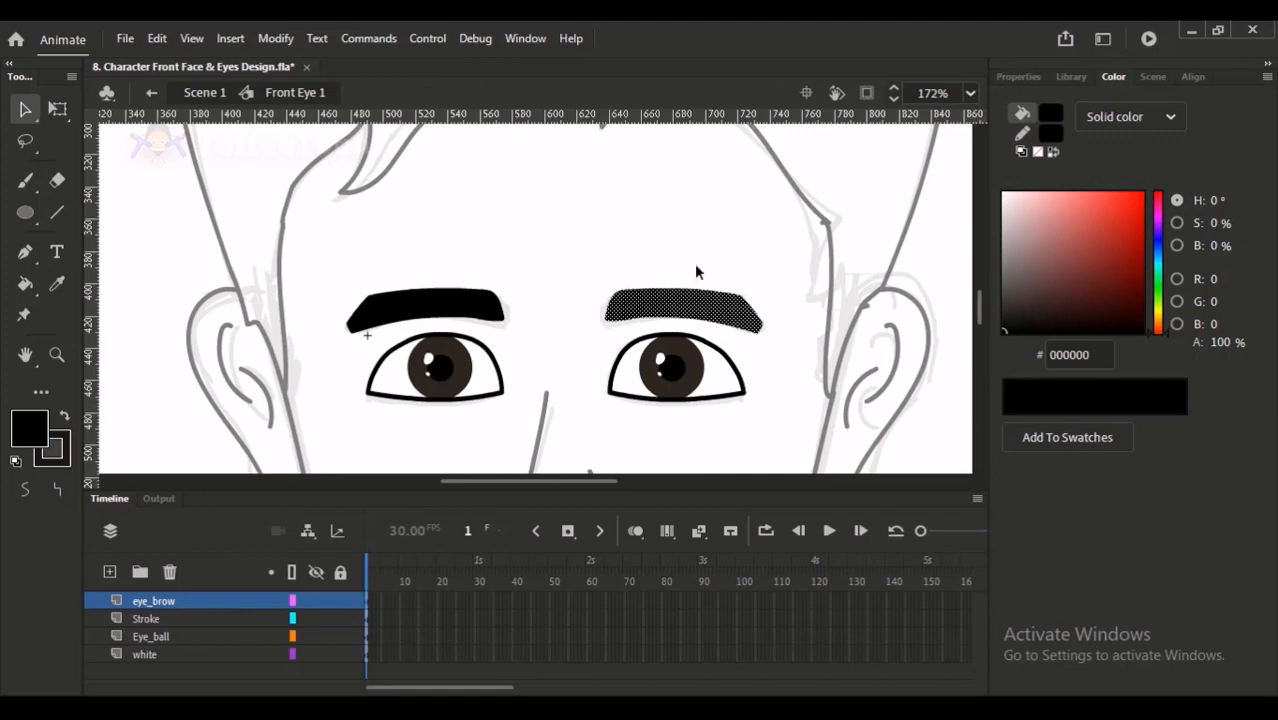
left_click(694, 265)
- Select both eyebrows on the eye_brow layer and convert them to a graphic symbol
left_click(236, 618)
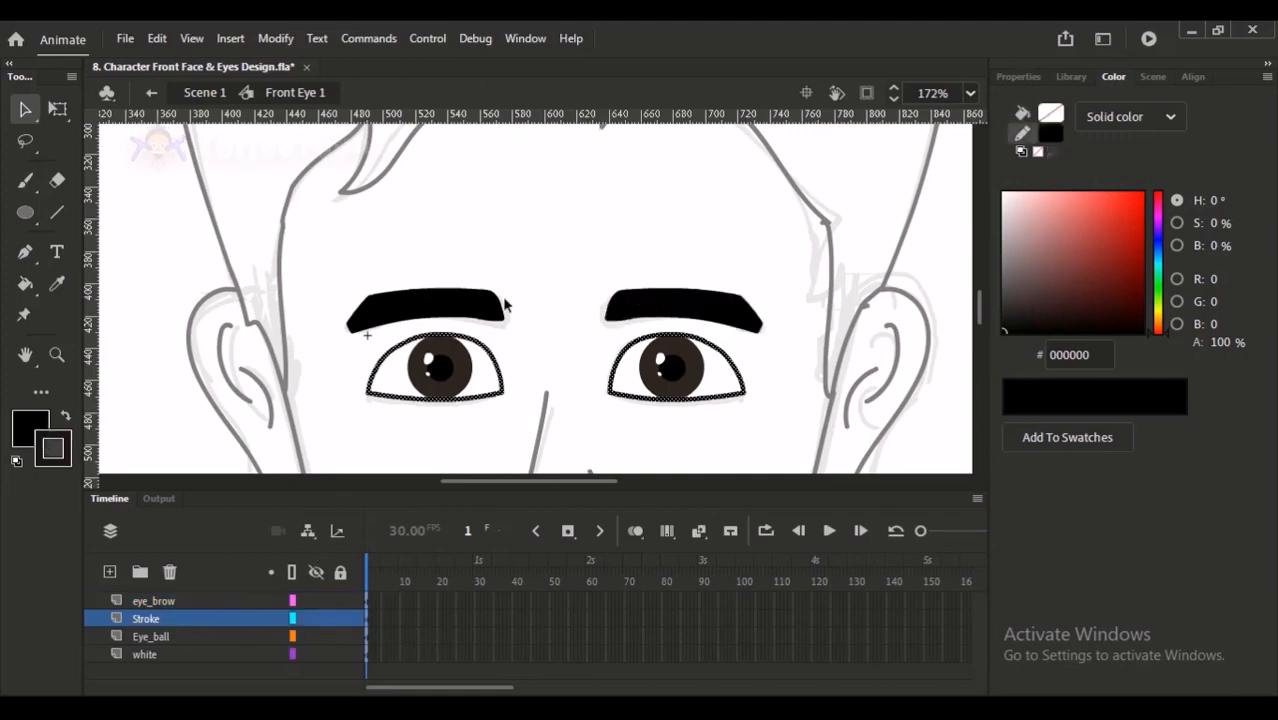
left_click(230, 600)
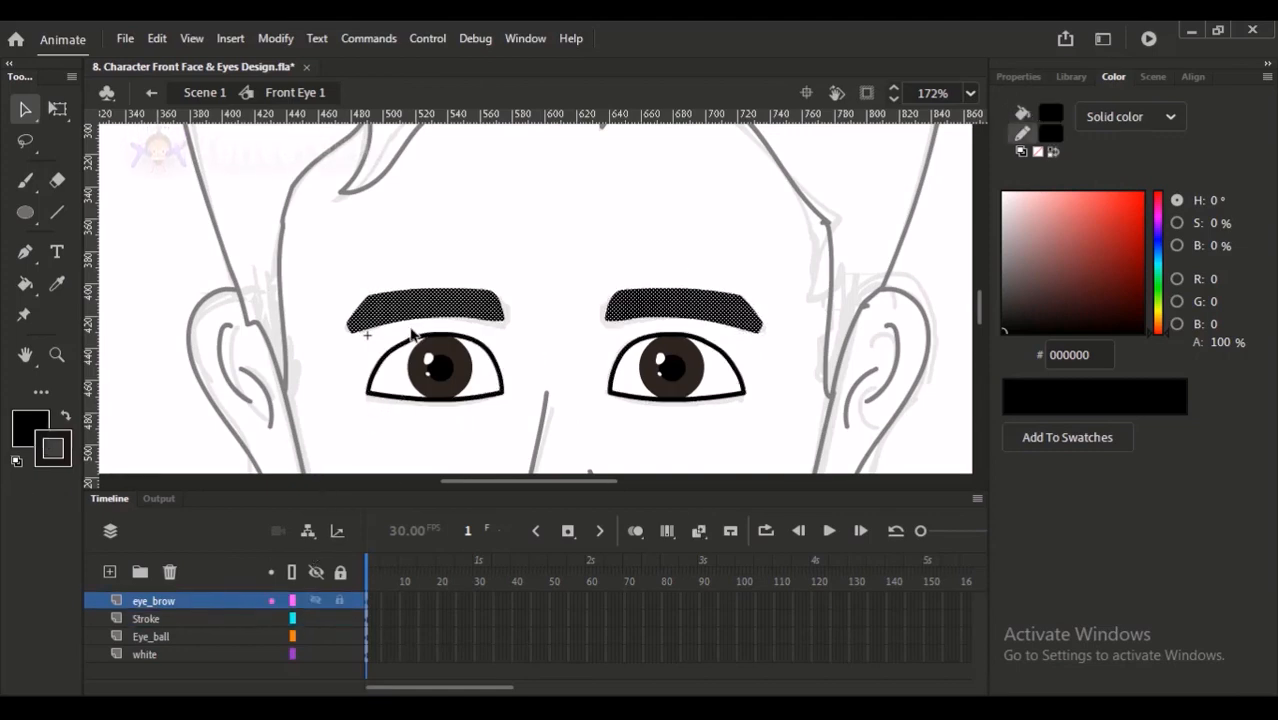
key("F8")
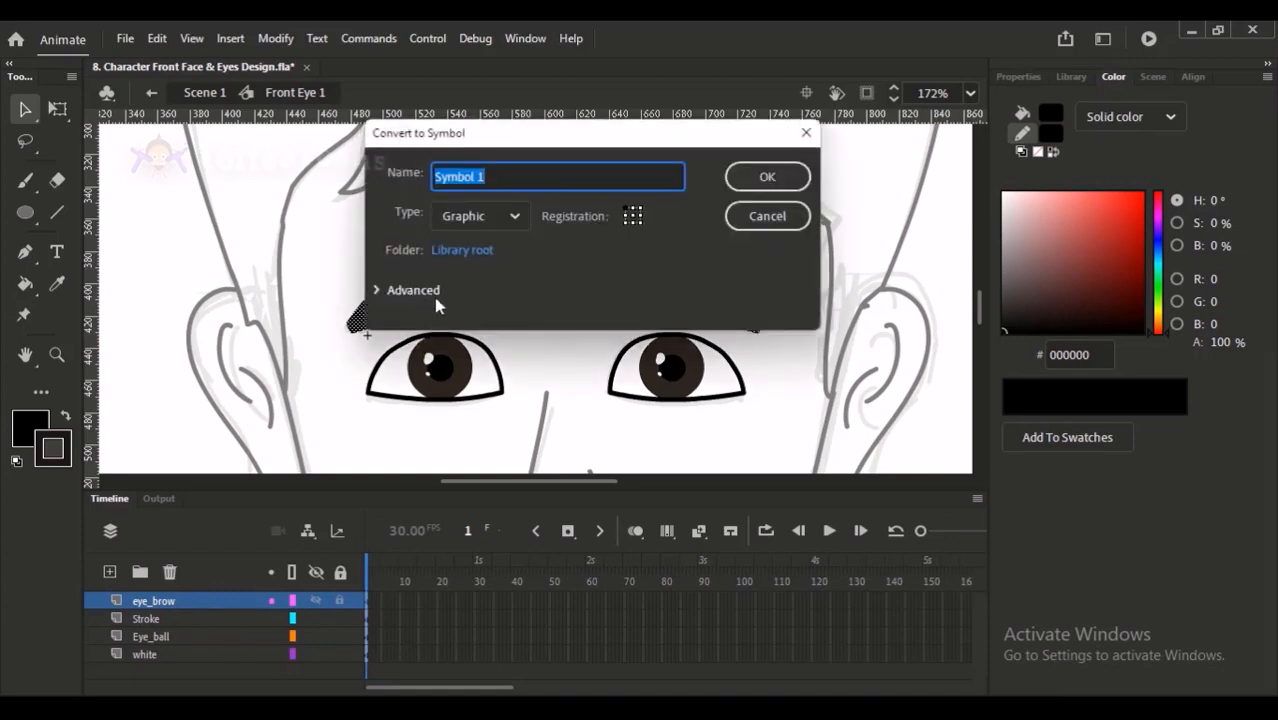
key("Return")
left_click_drag(384, 212, 509, 456)
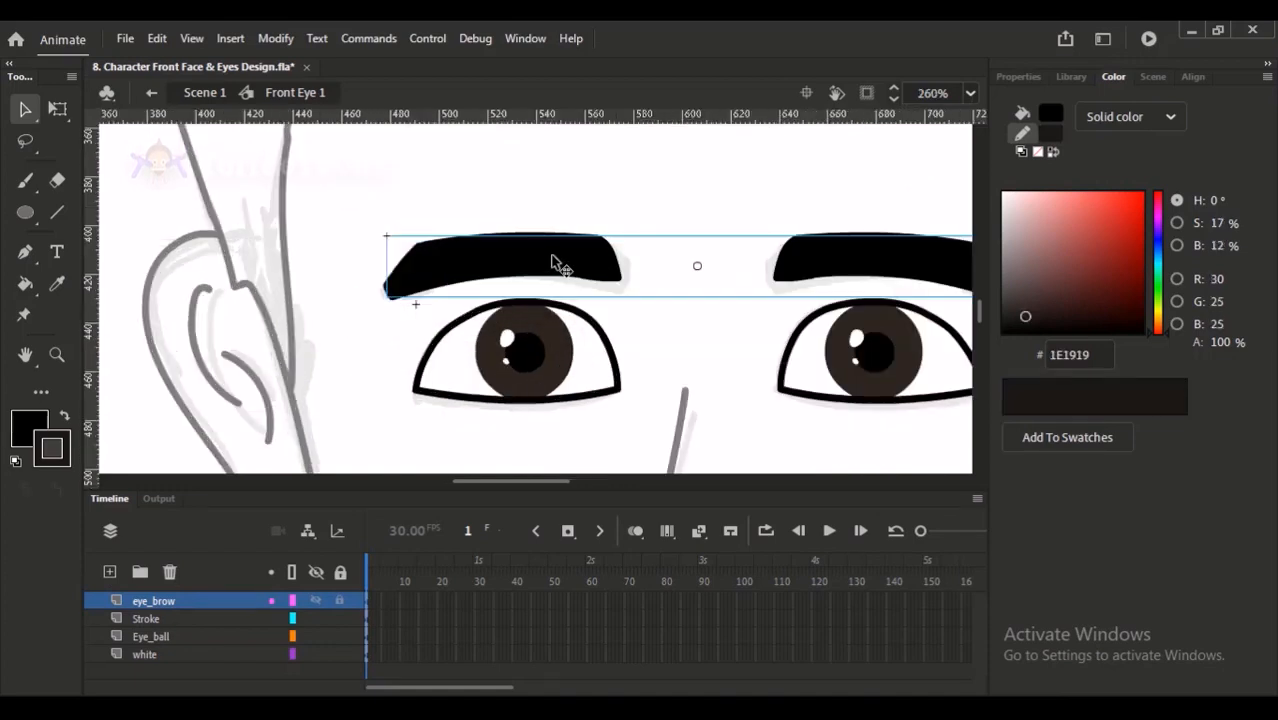
- Open the eyebrow symbol for editing and change the fill colour of both eyebrows to dark 231E1E
double_click(553, 263)
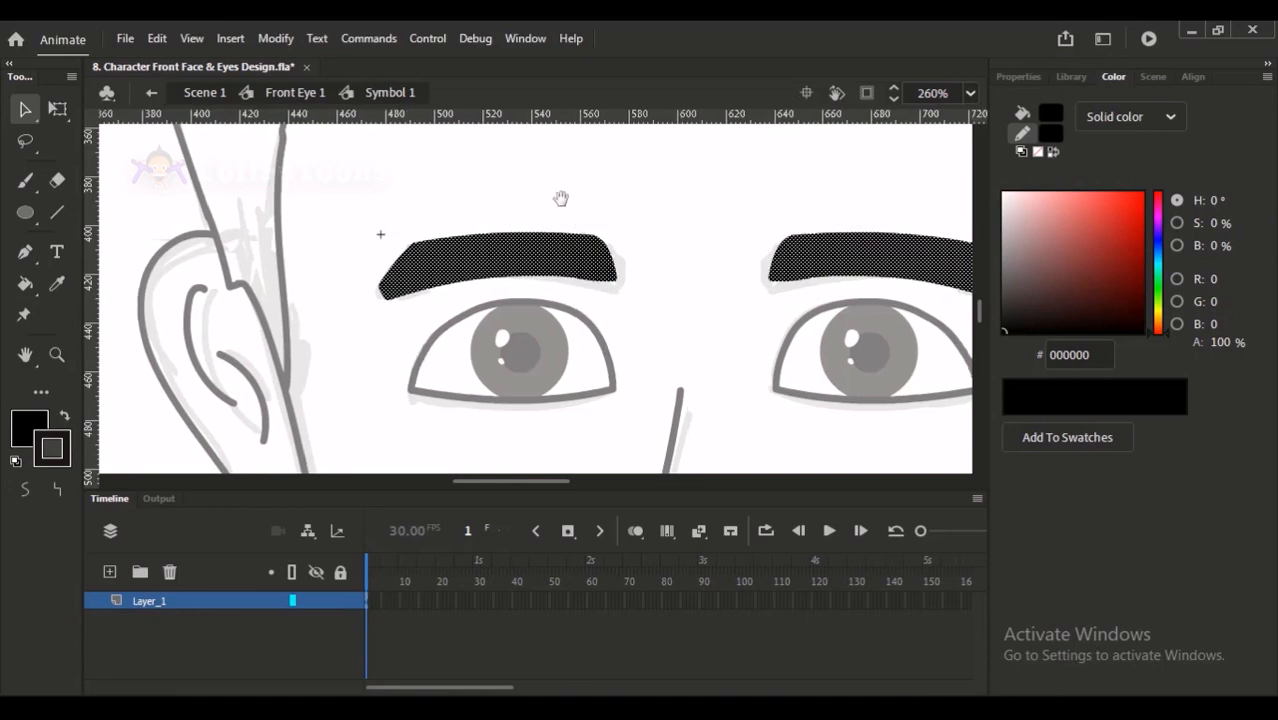
left_click(487, 280)
left_click(750, 272, "shift")
left_click(1005, 318)
left_click(1021, 313)
left_click(919, 337)
- Delete the outline strokes around the left and right eyebrows, leaving only their fills
double_click(541, 293)
double_click(537, 291)
double_click(537, 292)
key("Delete")
double_click(714, 292)
key("Delete")
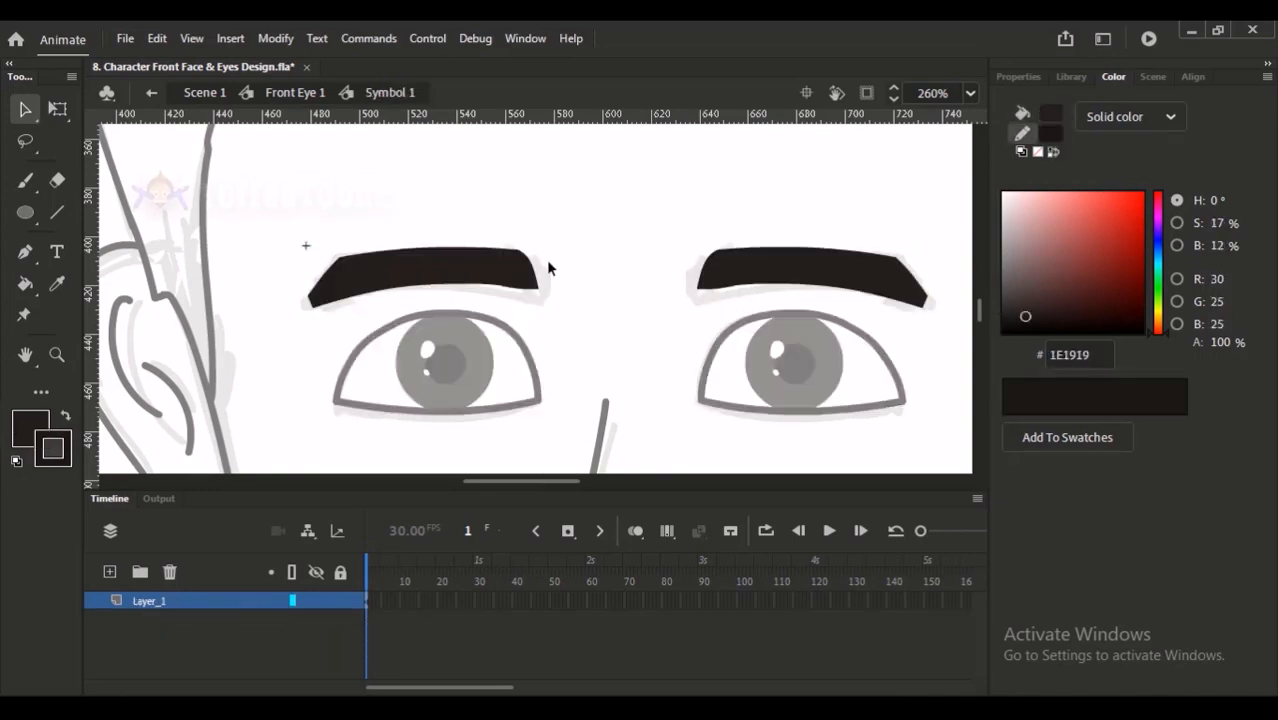
- Insert a keyframe at frame 2 of the eyebrow symbol, delete the copied eyebrows there and choose the brush
scroll(507, 308, "right", 3)
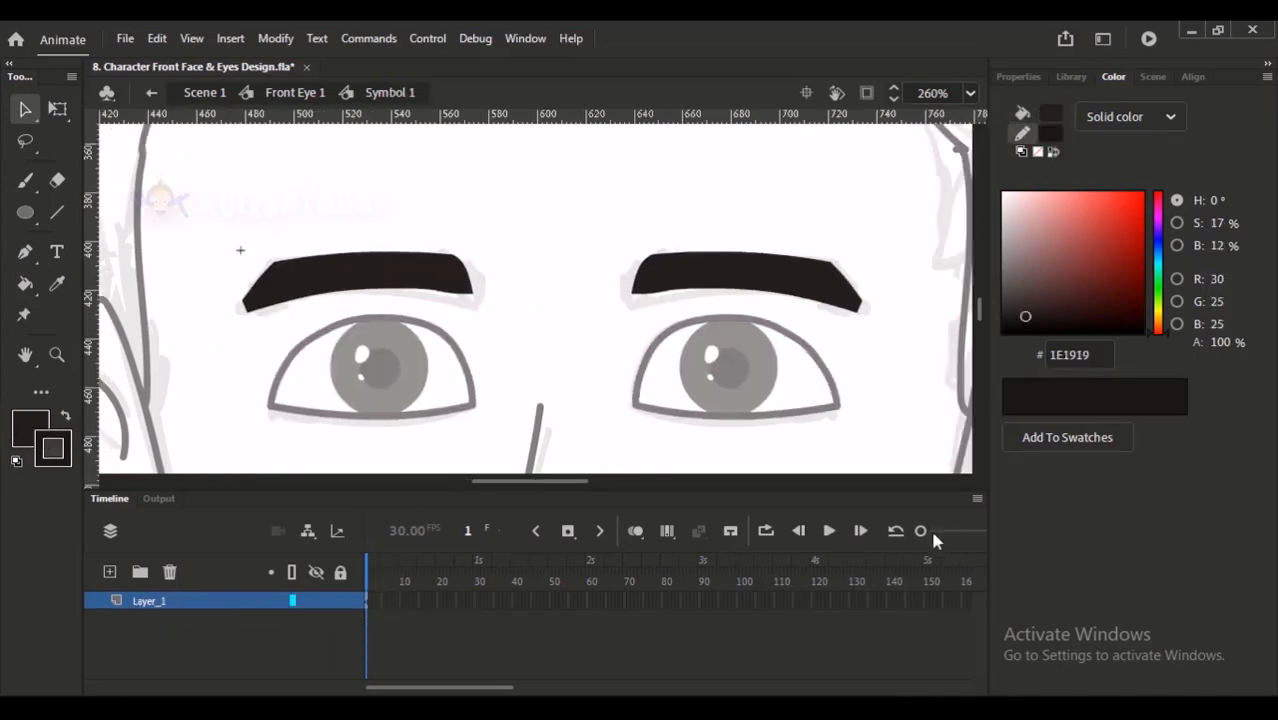
left_click_drag(930, 531, 938, 531)
left_click(312, 93)
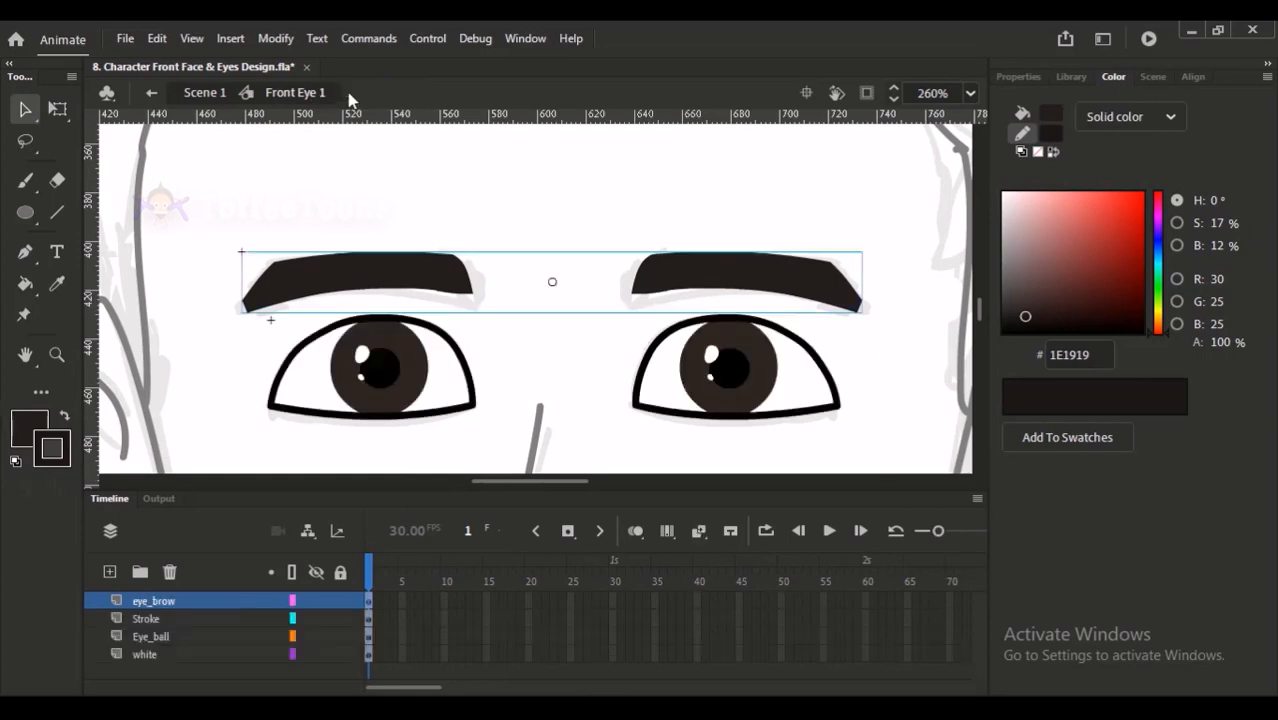
double_click(420, 285)
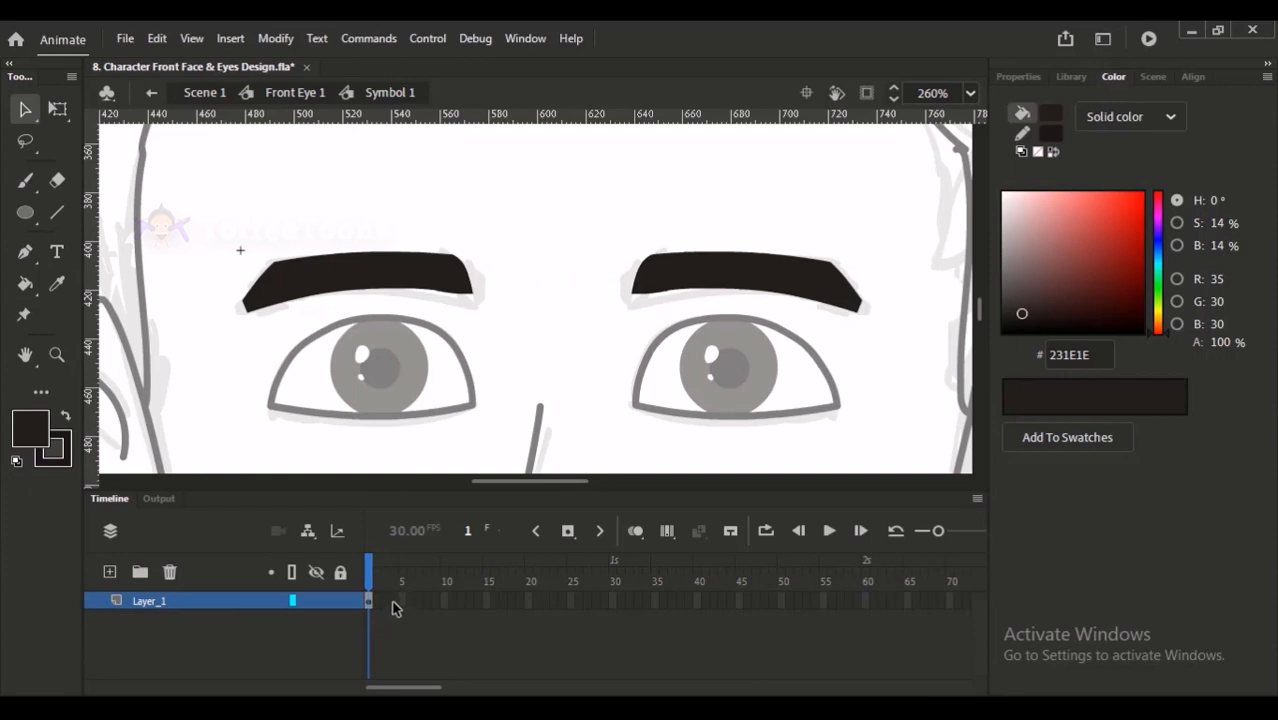
key("F6")
mouse_move(221, 216)
left_mouse_down()
mouse_move(577, 330)
mouse_move(897, 399)
left_mouse_up()
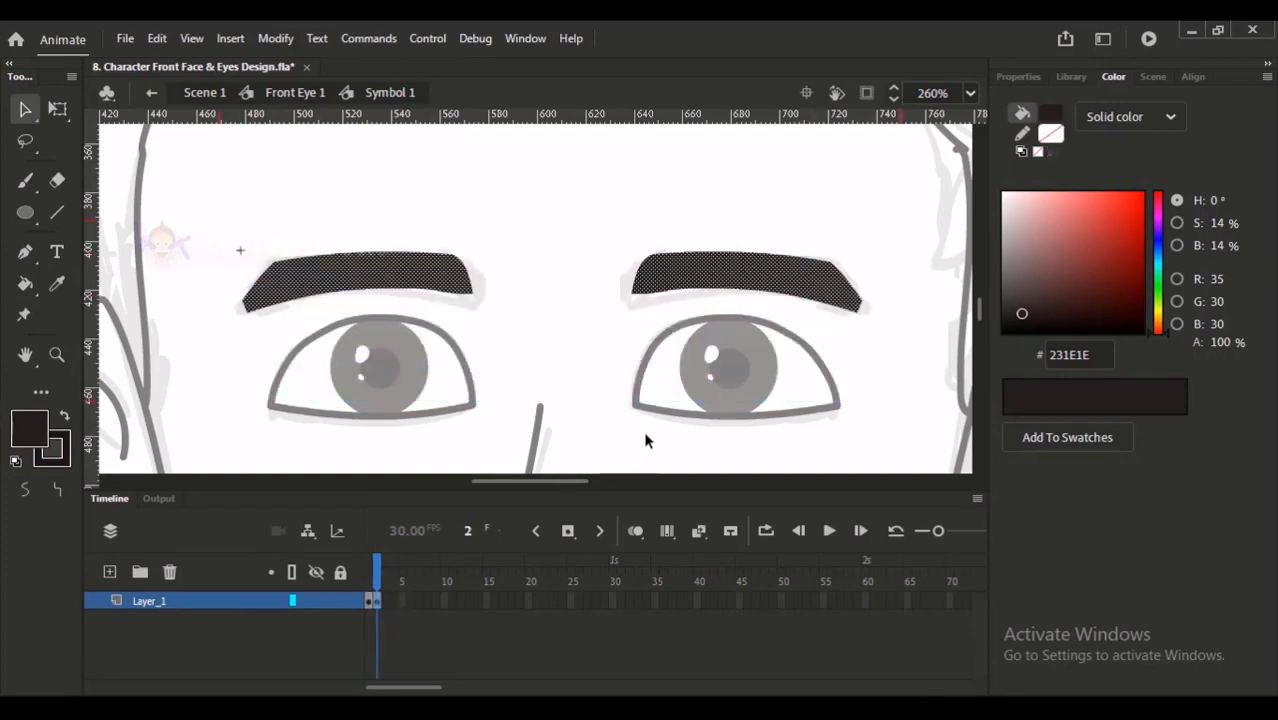
key("Delete")
left_click(25, 180)
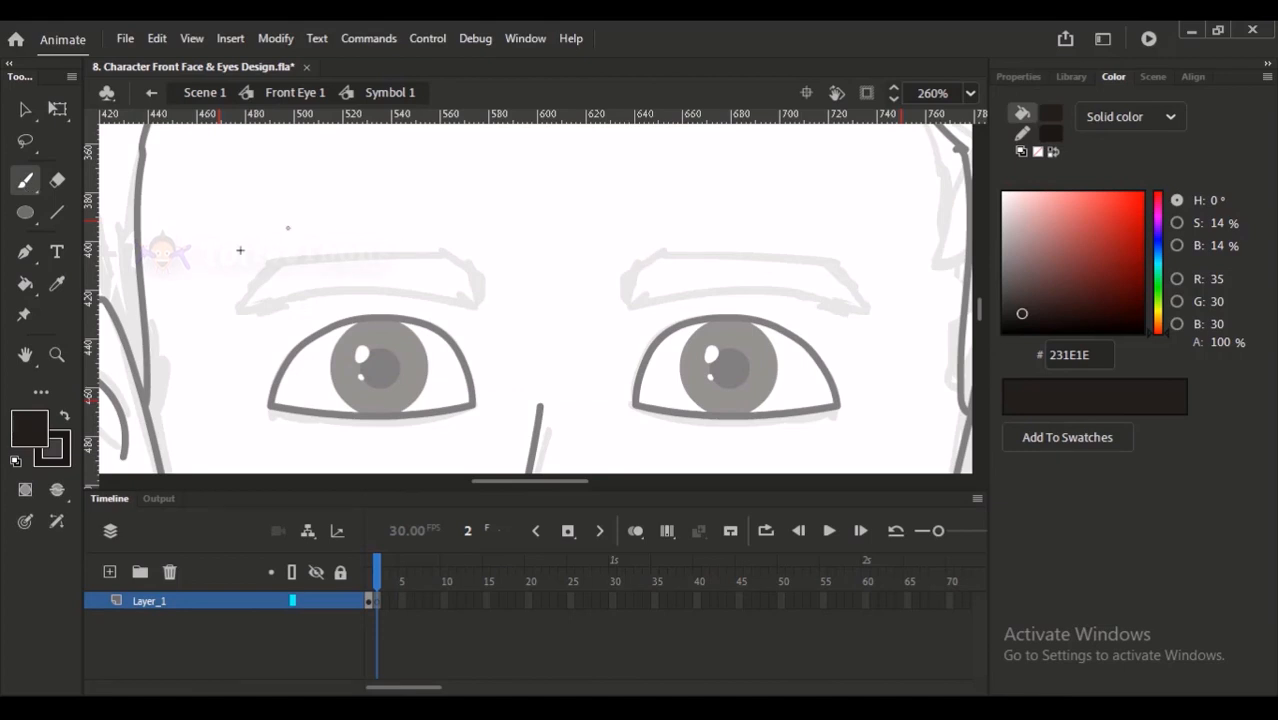
left_click_drag(264, 247, 388, 251)
key("ctrl+z")
mouse_move(250, 248)
left_mouse_down()
mouse_move(366, 241)
mouse_move(474, 265)
left_mouse_up()
key("ctrl+z")
mouse_move(255, 310)
left_mouse_down()
mouse_move(360, 237)
mouse_move(466, 188)
mouse_move(268, 298)
mouse_move(461, 208)
left_mouse_up()
key("ctrl+z")
key("ctrl+z")
left_click_drag(265, 310, 473, 211)
key("ctrl+z")
mouse_move(270, 316)
left_mouse_down()
mouse_move(328, 257)
mouse_move(453, 201)
left_mouse_up()
key("ctrl+z")
mouse_move(278, 322)
left_mouse_down()
mouse_move(327, 265)
mouse_move(404, 255)
mouse_move(447, 219)
left_mouse_up()
left_click_drag(278, 322, 351, 306)
key("ctrl+z")
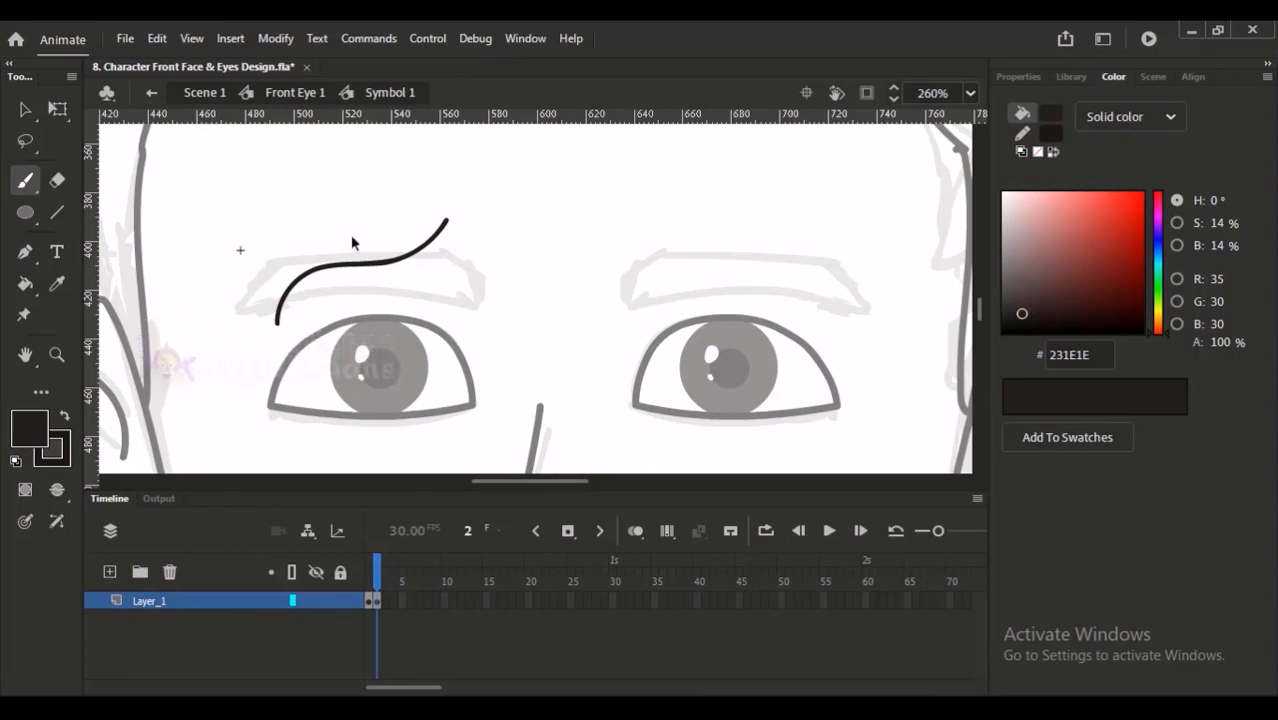
key("ctrl+z")
mouse_move(276, 313)
left_mouse_down()
mouse_move(310, 270)
mouse_move(432, 234)
left_mouse_up()
key("ctrl+z")
- Draw a closed wavy eyebrow outline over the left eyebrow sketch, with its inner end curving upward
mouse_move(277, 316)
left_mouse_down()
mouse_move(299, 284)
mouse_move(458, 231)
mouse_move(414, 282)
mouse_move(312, 301)
mouse_move(279, 327)
mouse_move(460, 235)
left_mouse_up()
key("ctrl+z")
key("ctrl+z")
left_click_drag(278, 326, 441, 262)
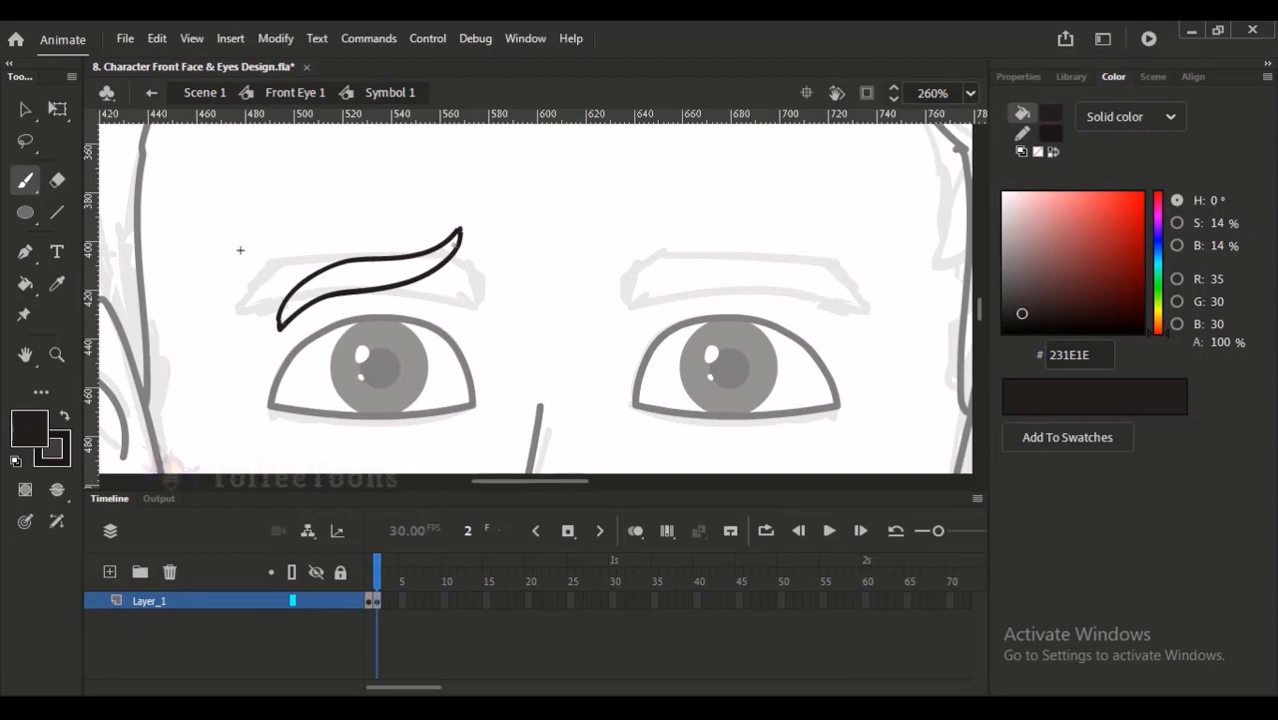
- Select the wavy left eyebrow outline and rotate it slightly clockwise with Free Transform
left_click(25, 110)
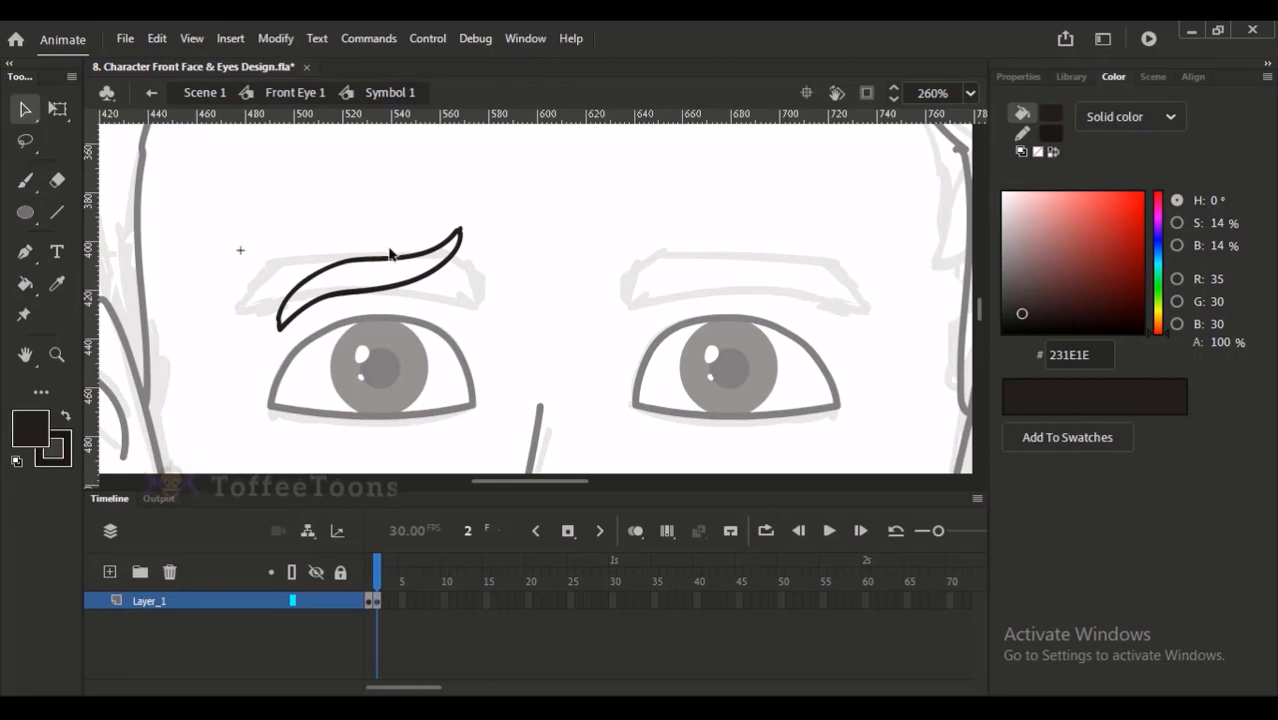
left_click_drag(220, 220, 544, 404)
key("q")
left_click_drag(368, 333, 368, 336)
left_click_drag(459, 298, 460, 309)
left_click_drag(484, 237, 488, 243)
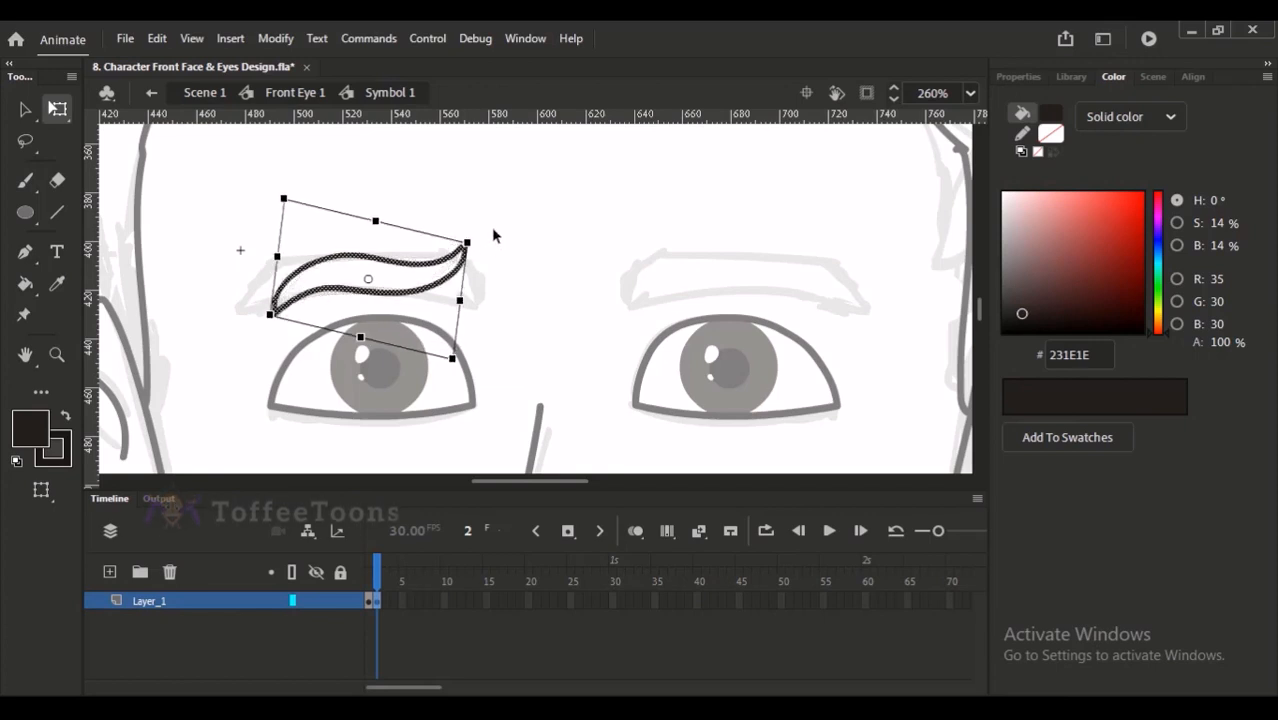
left_click(457, 256)
- Fill the inside of the wavy left eyebrow outline with dark 231E1E
key("k")
left_click(387, 285)
left_click(452, 264)
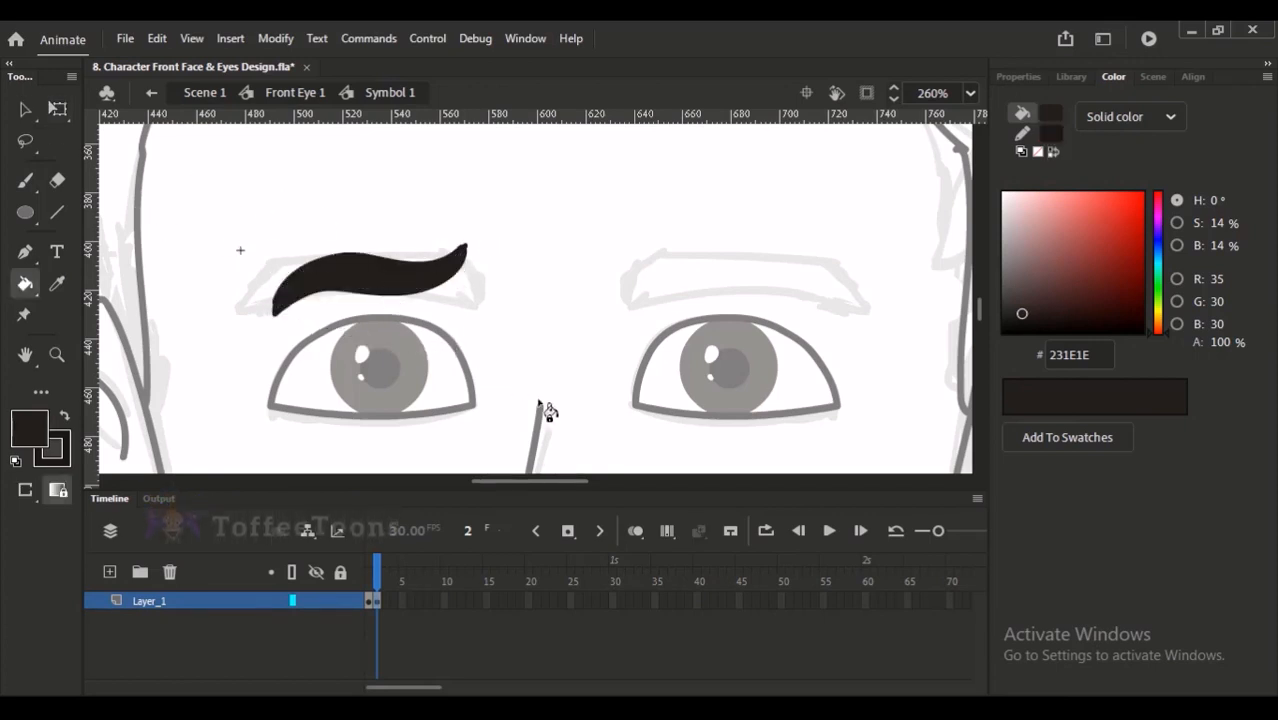
- Select the filled wavy left eyebrow and flip it both horizontally and vertically
left_click(25, 111)
left_click_drag(190, 177, 552, 415)
left_click(499, 351)
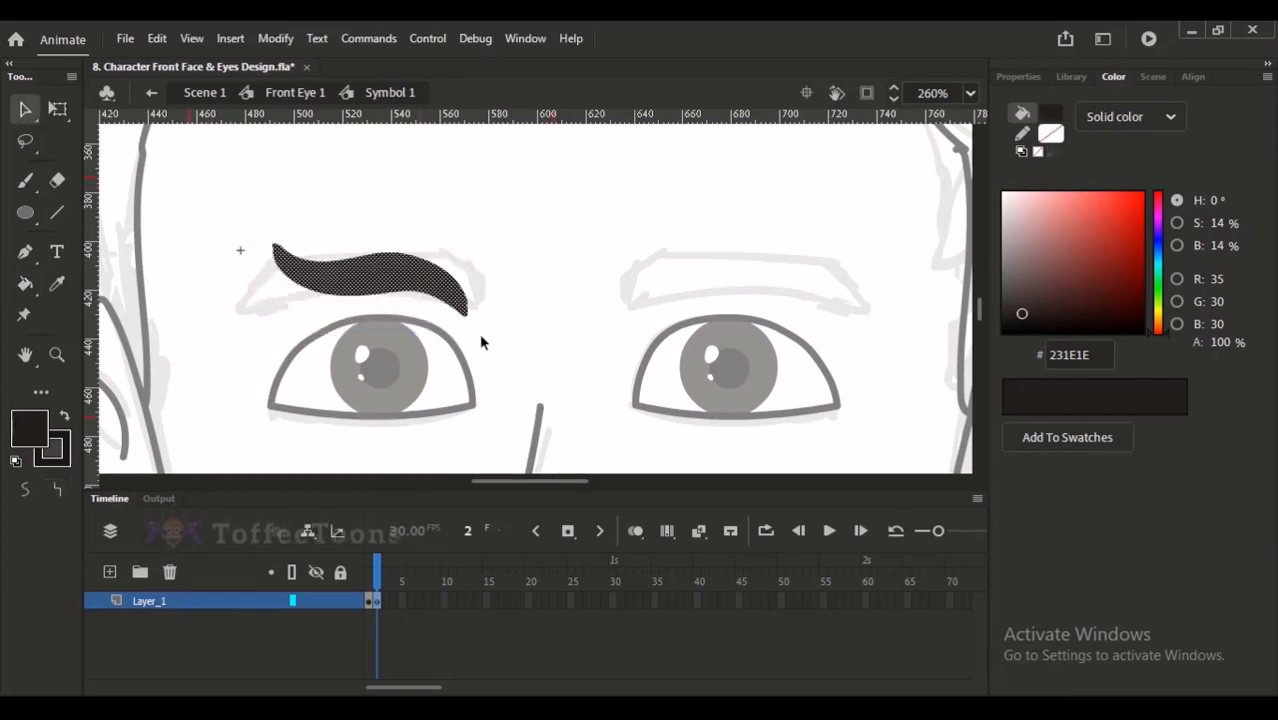
left_click(452, 296)
key("q")
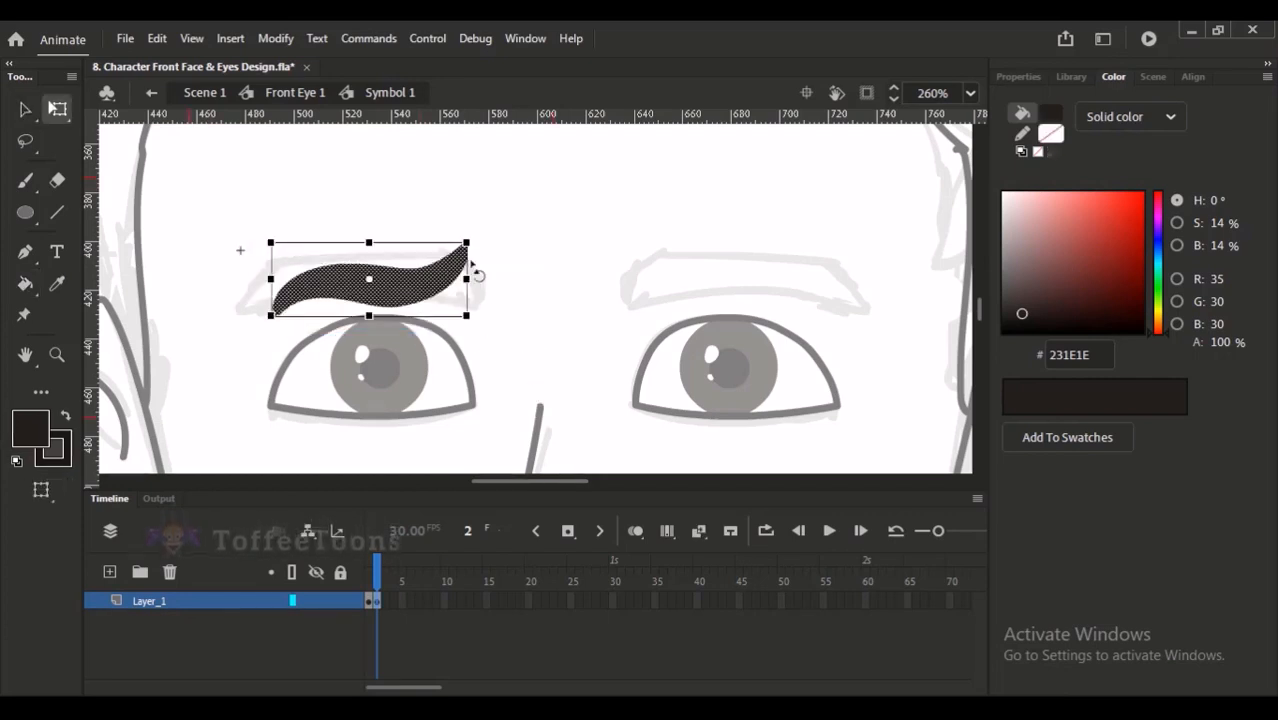
- Enlarge the wavy left eyebrow and rotate it counterclockwise so its inner end rises above the sketch
left_click_drag(485, 242, 539, 391)
key("ctrl+minus")
key("ctrl+minus")
left_click(533, 255)
left_click_drag(469, 191, 595, 371)
left_click_drag(625, 317, 581, 344)
- Refine the upper and lower edges and the tips of the wavy left eyebrow into smoother curves
mouse_move(521, 250)
left_mouse_down()
mouse_move(502, 247)
mouse_move(516, 243)
left_mouse_up()
mouse_move(513, 299)
left_mouse_down()
mouse_move(485, 308)
mouse_move(476, 297)
mouse_move(522, 291)
mouse_move(511, 297)
left_mouse_up()
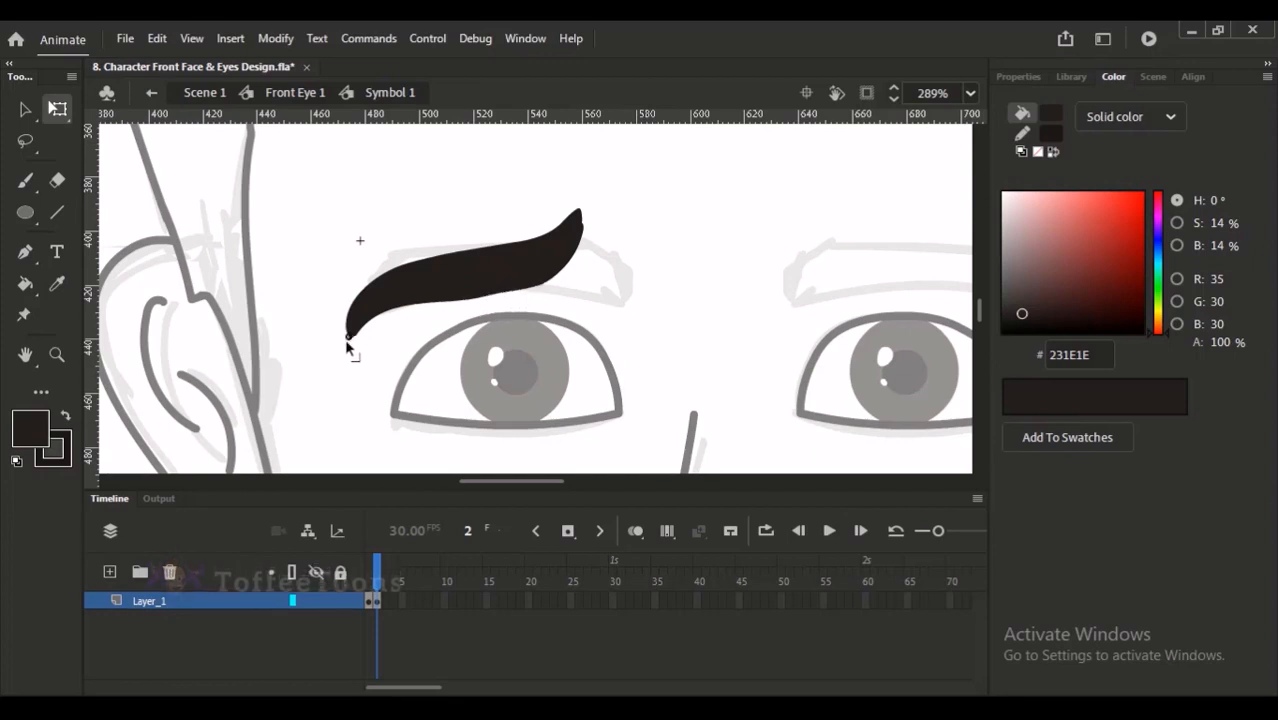
left_click_drag(583, 230, 580, 231)
left_click_drag(548, 284, 548, 281)
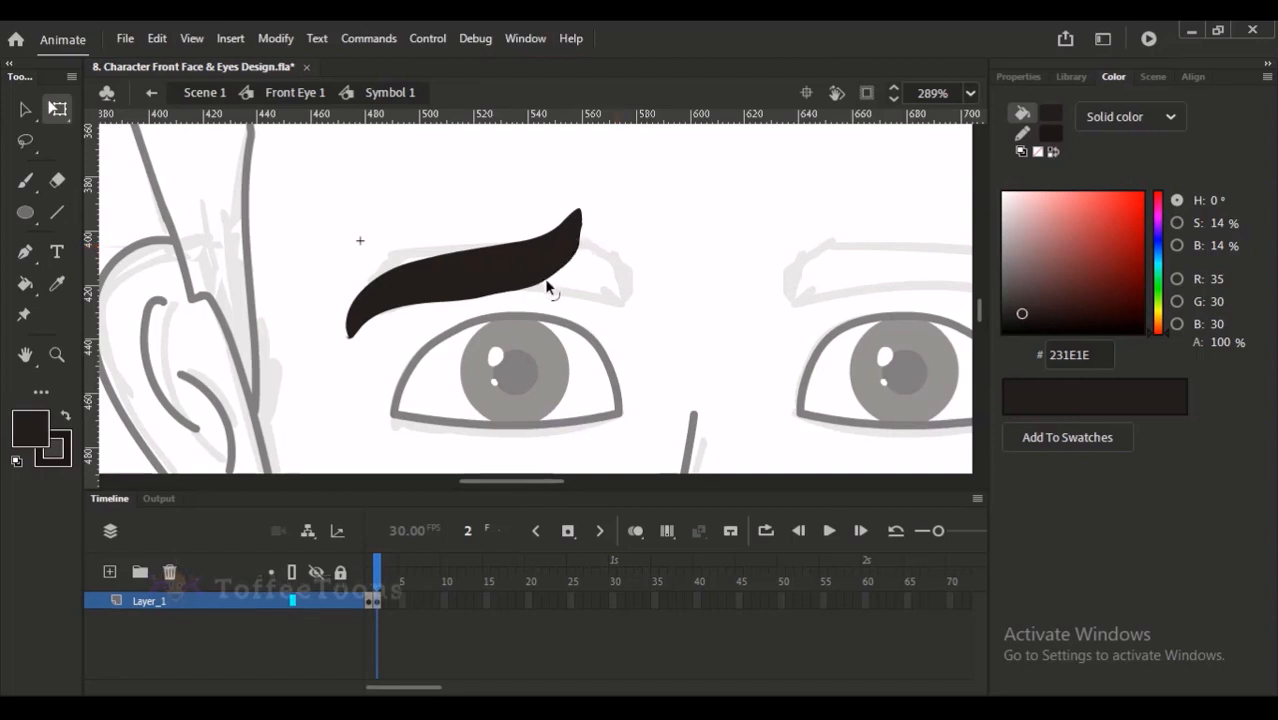
left_click_drag(466, 300, 466, 296)
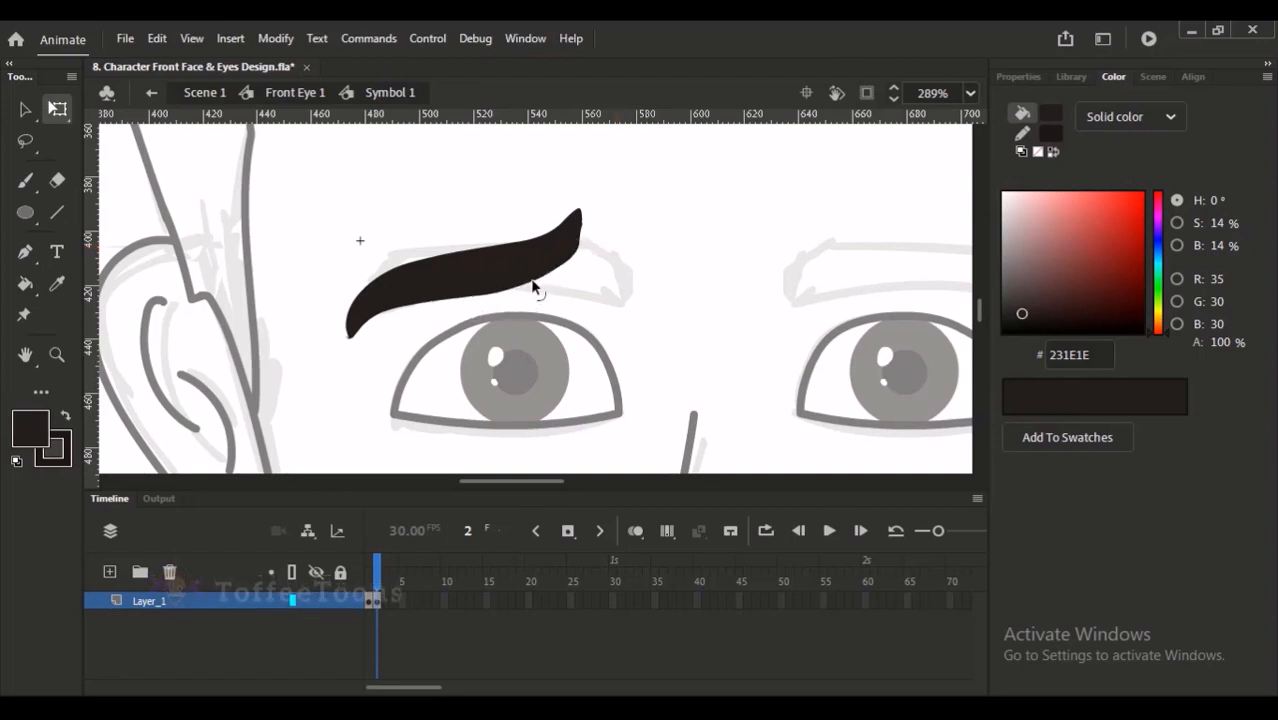
left_click(366, 292)
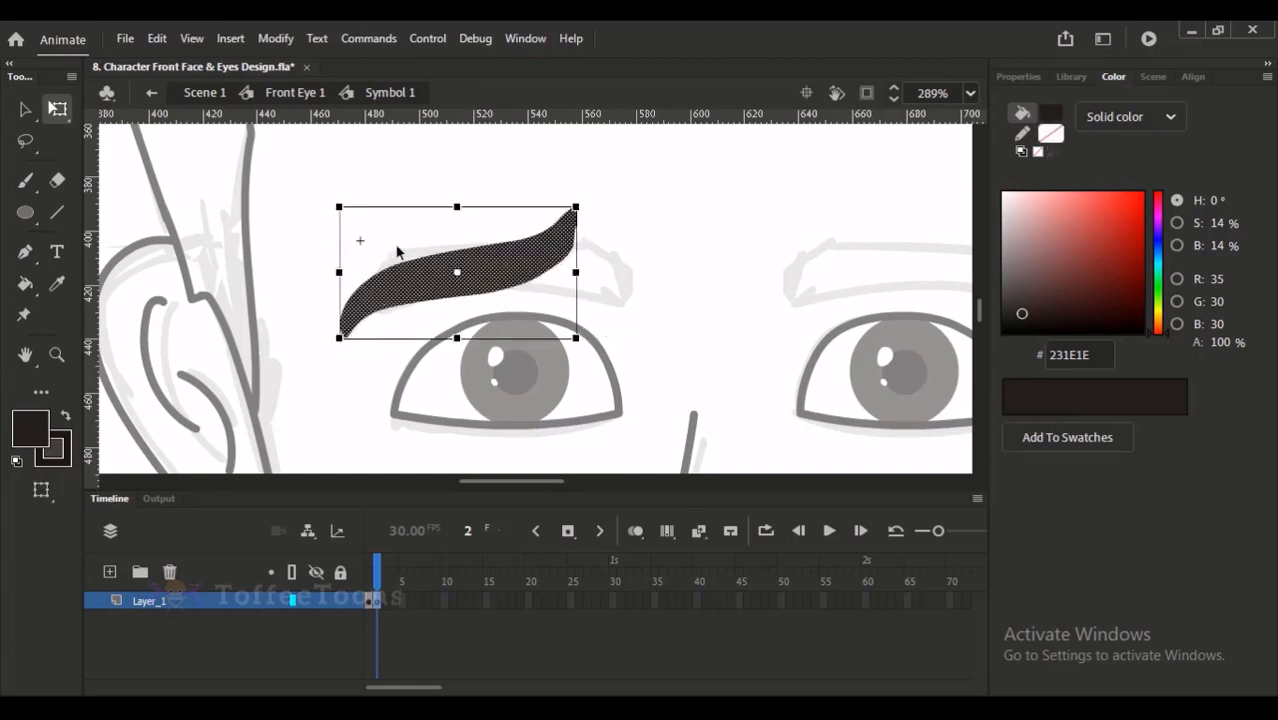
left_click(357, 285)
left_click_drag(357, 284, 392, 301)
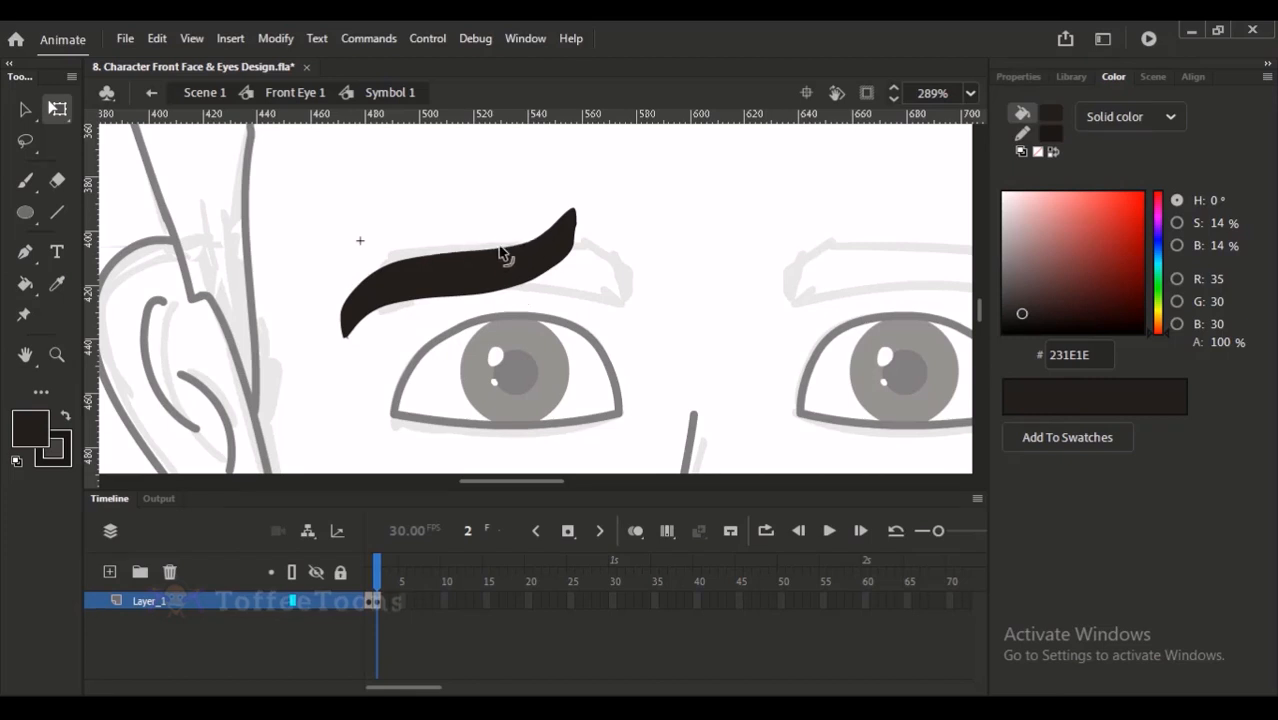
left_click_drag(503, 254, 503, 257)
left_click_drag(576, 214, 575, 214)
left_click(560, 223)
left_click(583, 204)
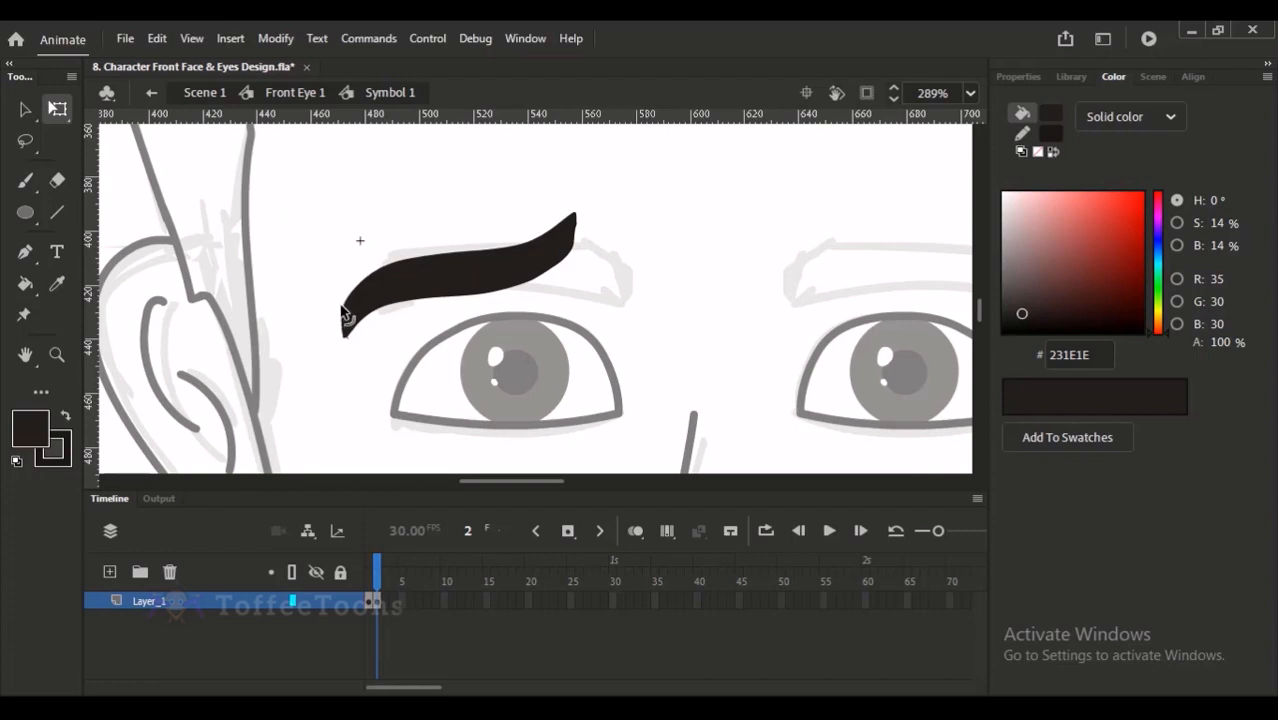
- Enlarge the wavy left eyebrow, tilt it further counterclockwise and narrow it slightly above the left eye
left_click_drag(304, 164, 652, 433)
left_click_drag(590, 220, 614, 192)
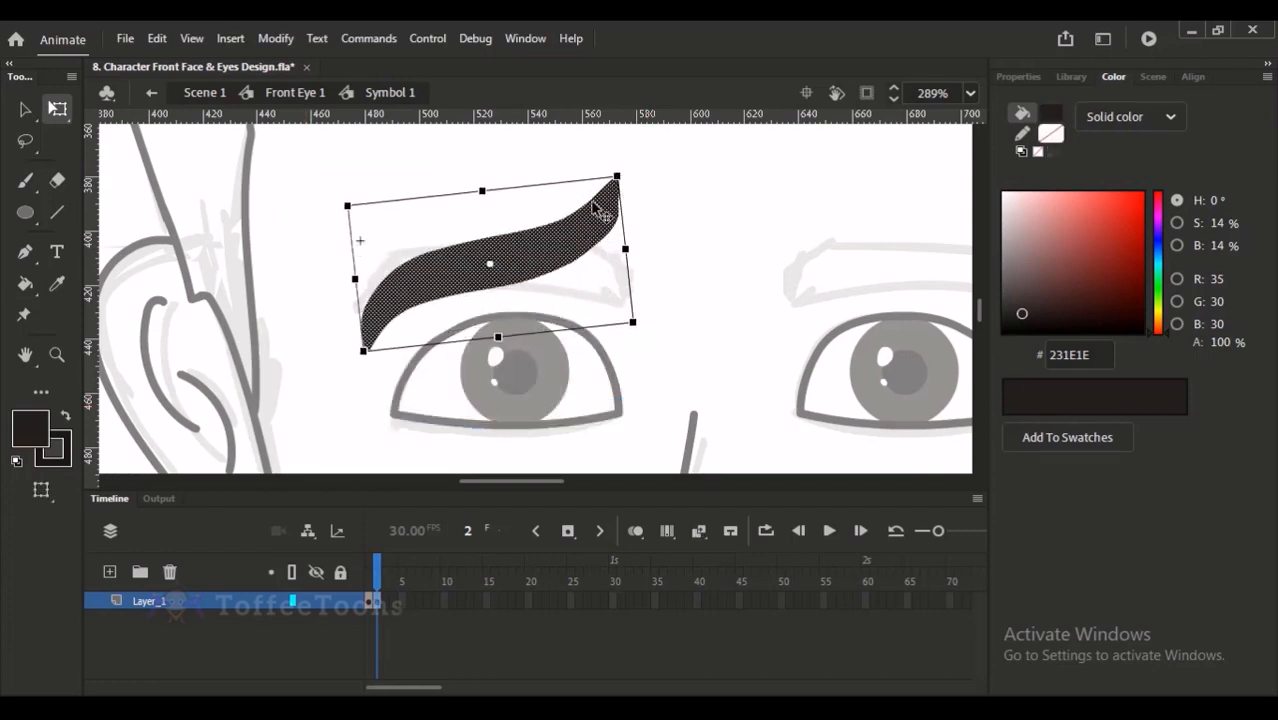
left_click_drag(615, 250, 619, 250)
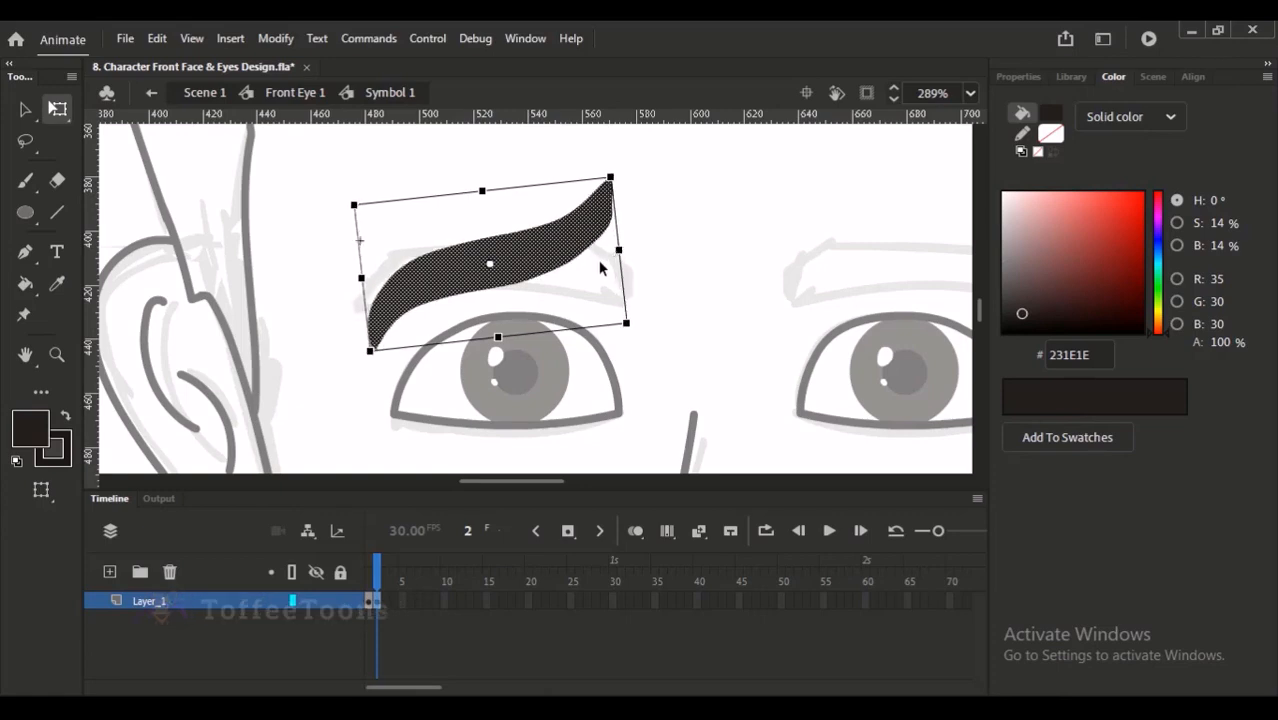
key("ctrl+2")
left_click(628, 248)
left_click_drag(500, 218, 580, 402)
left_click_drag(571, 328, 531, 330)
- Duplicate the wavy left eyebrow, mirror the copy horizontally and position it symmetrically above the right eye
left_click(508, 278)
left_click_drag(519, 278, 733, 280)
key("shift+h")
key("shift+Right")
key("shift+Right")
left_click(719, 200)
left_click_drag(628, 198, 813, 358)
left_click(815, 295)
left_click_drag(589, 180, 788, 360)
left_click(811, 300)
key("ctrl+minus")
left_click_drag(522, 190, 655, 400)
left_click_drag(611, 329, 635, 279)
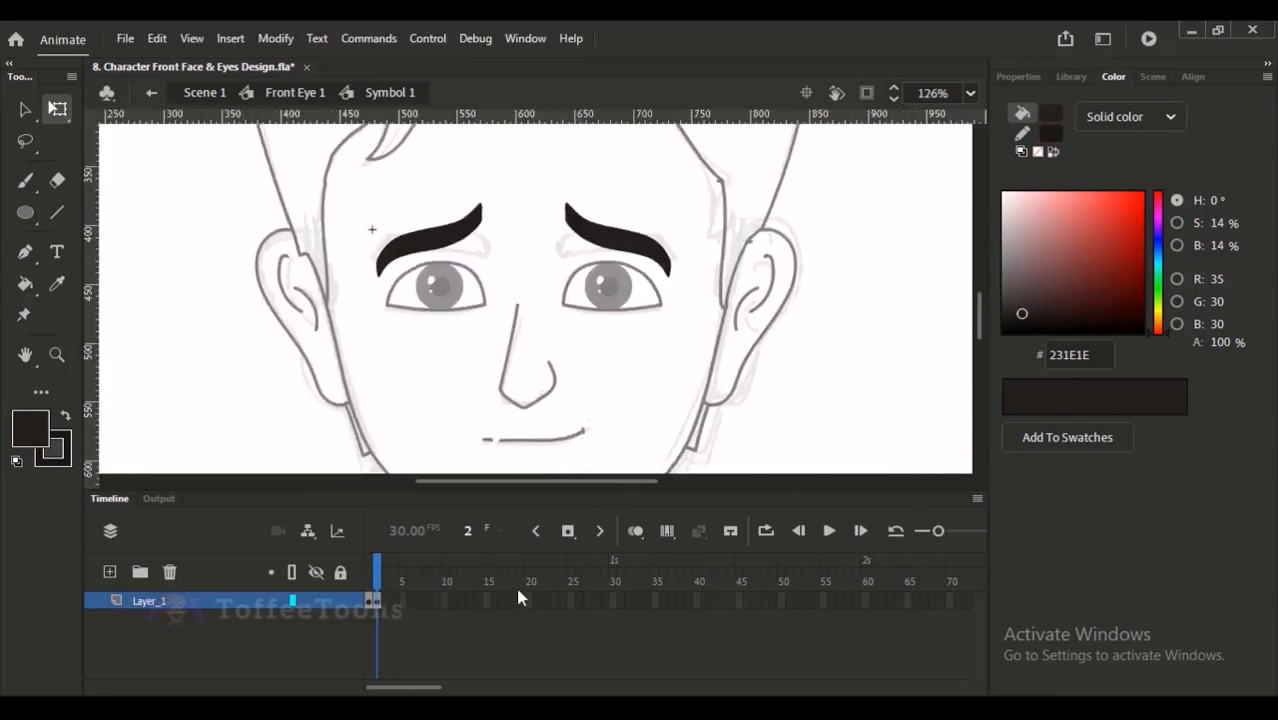
- Insert a keyframe at frame 3 and flip both eyebrows vertically to create an angry pose
key("F6")
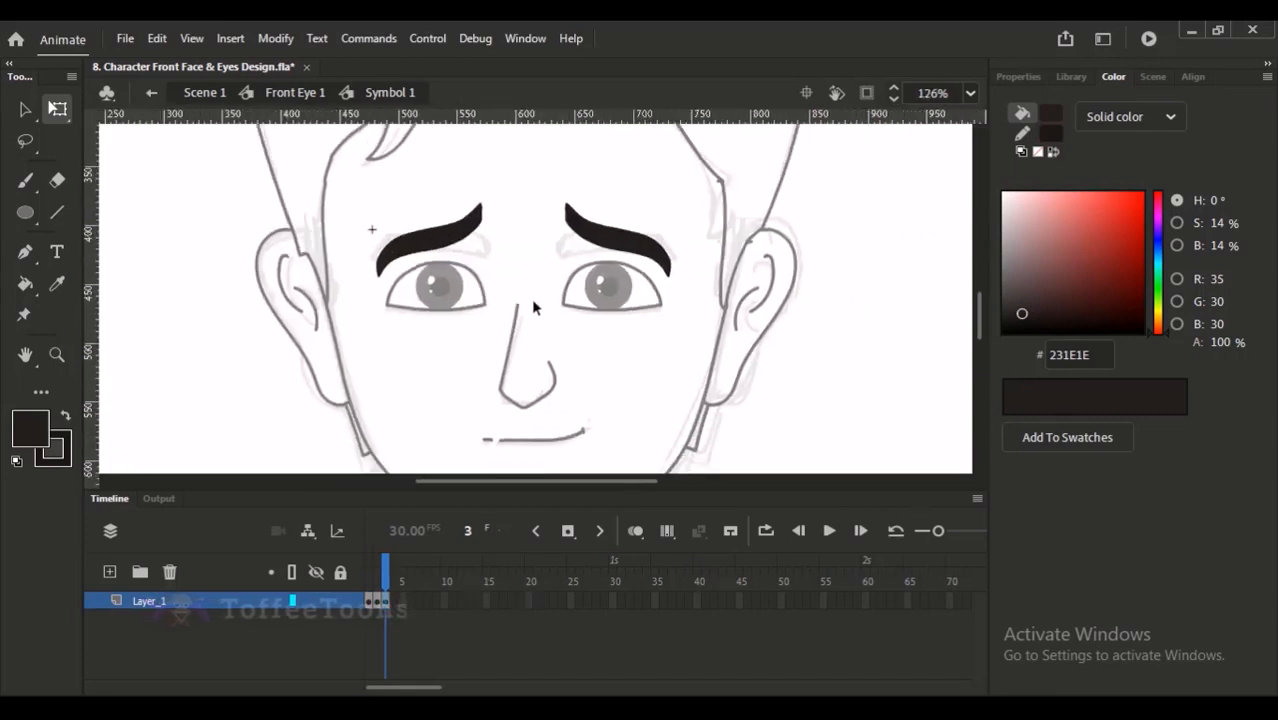
mouse_move(345, 168)
left_mouse_down()
mouse_move(485, 294)
mouse_move(633, 342)
mouse_move(693, 344)
left_mouse_up()
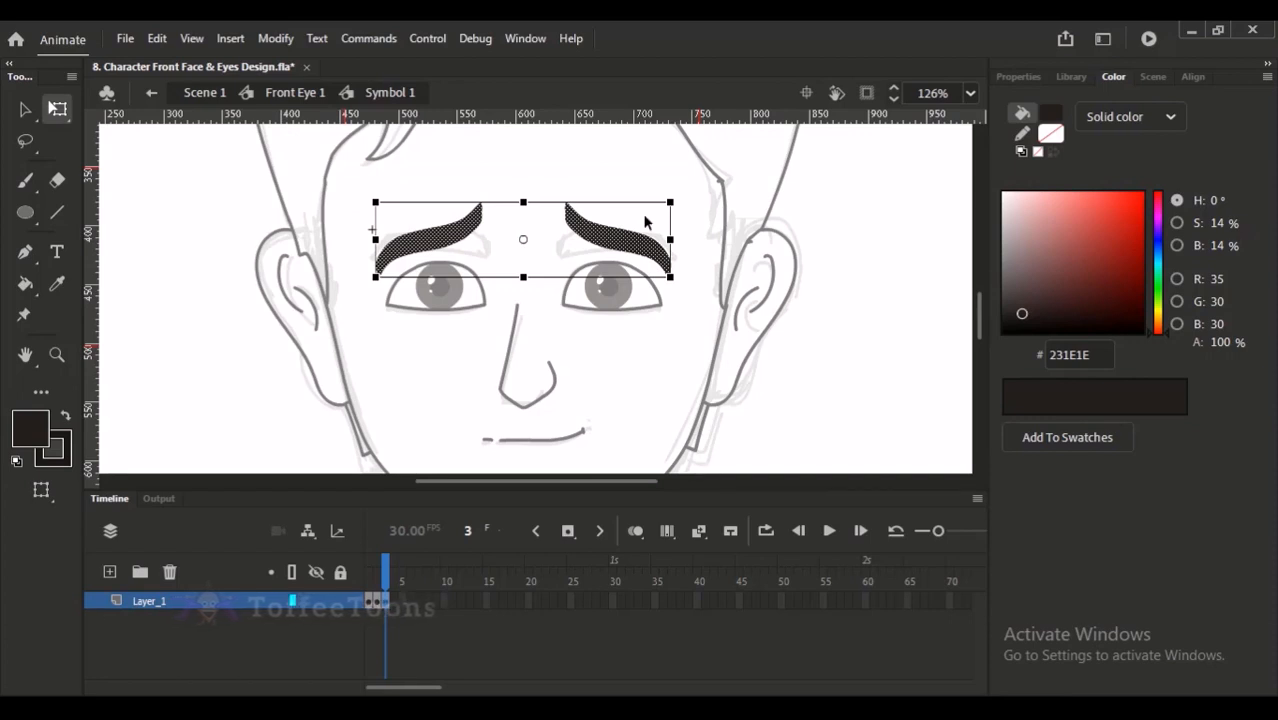
right_click(624, 246)
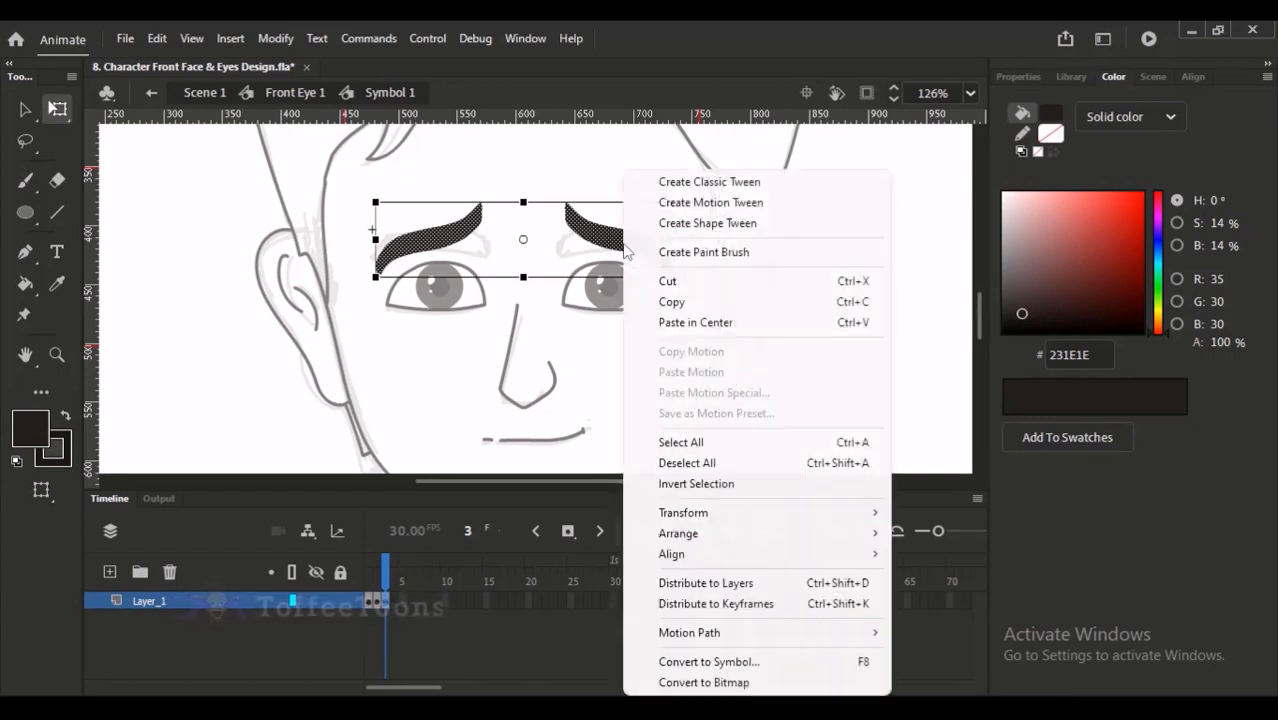
mouse_move(736, 515)
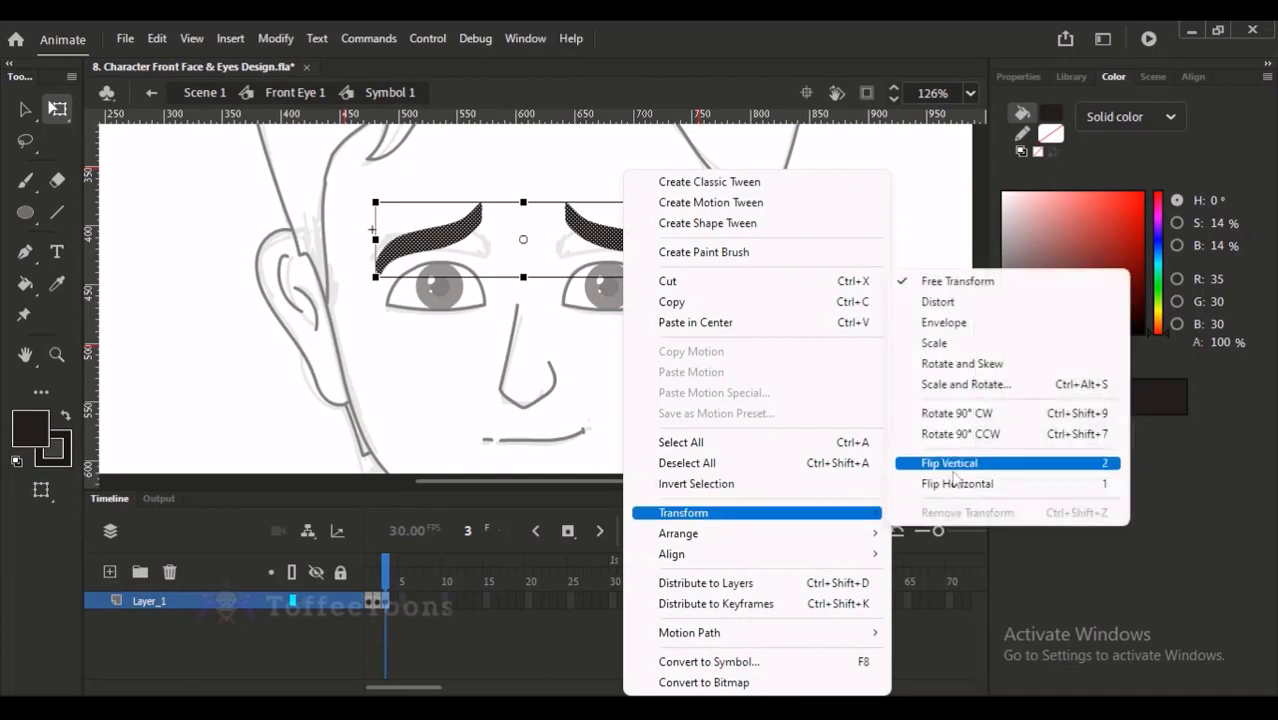
left_click(949, 463)
left_click(870, 392)
left_click_drag(343, 197, 746, 360)
left_click(690, 258)
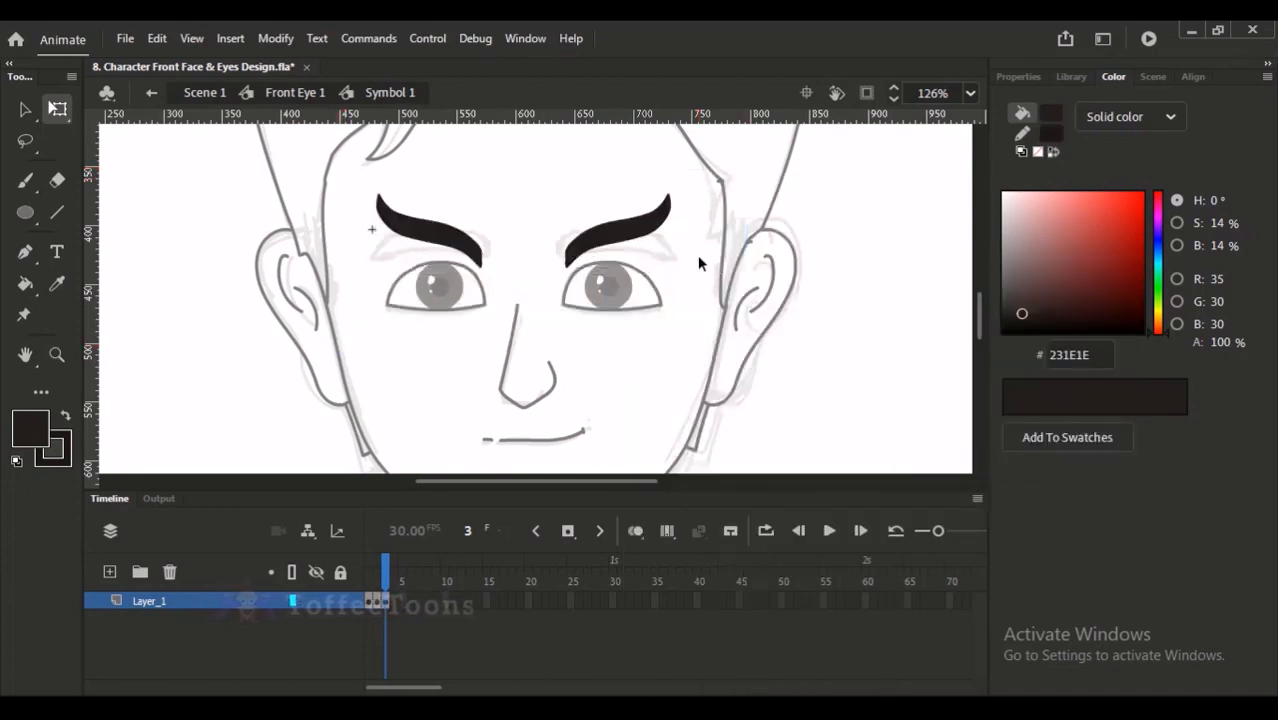
- Return to the Front Eye 1 symbol, shrink the timeline's frame scale and make the timeline area slightly taller
key("ctrl+minus")
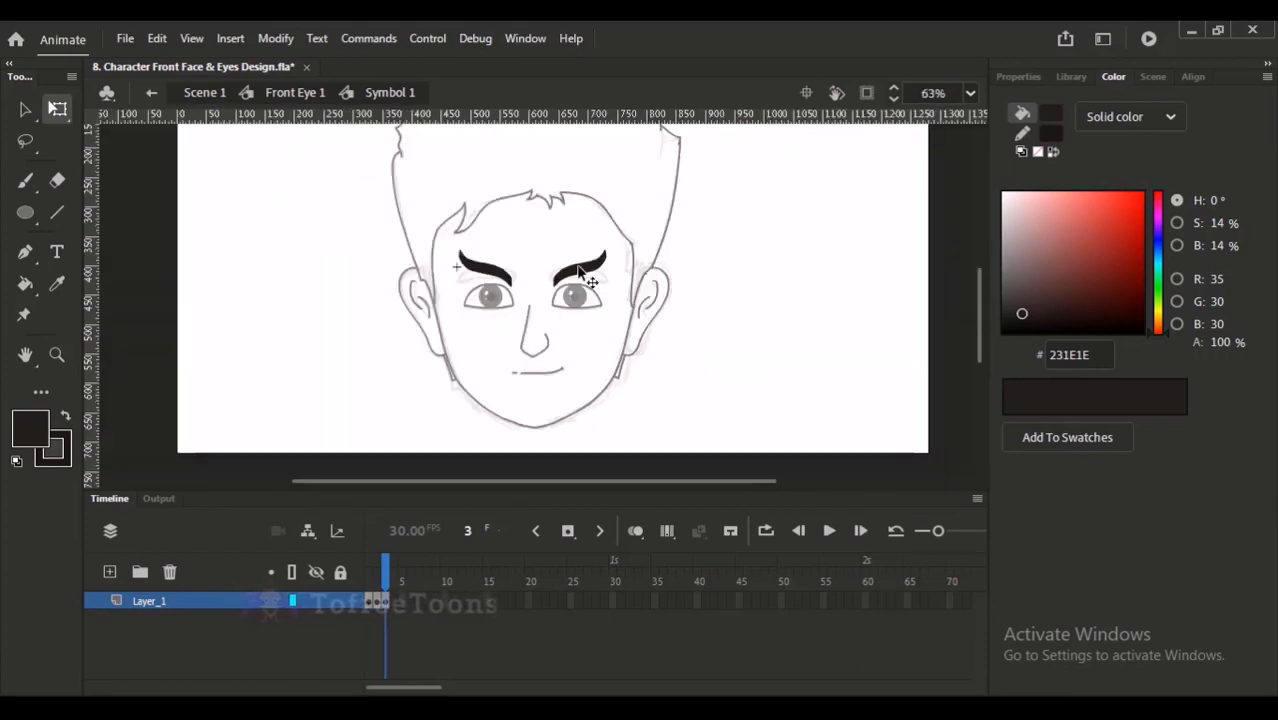
left_click_drag(468, 202, 580, 428)
left_click_drag(496, 251, 617, 377)
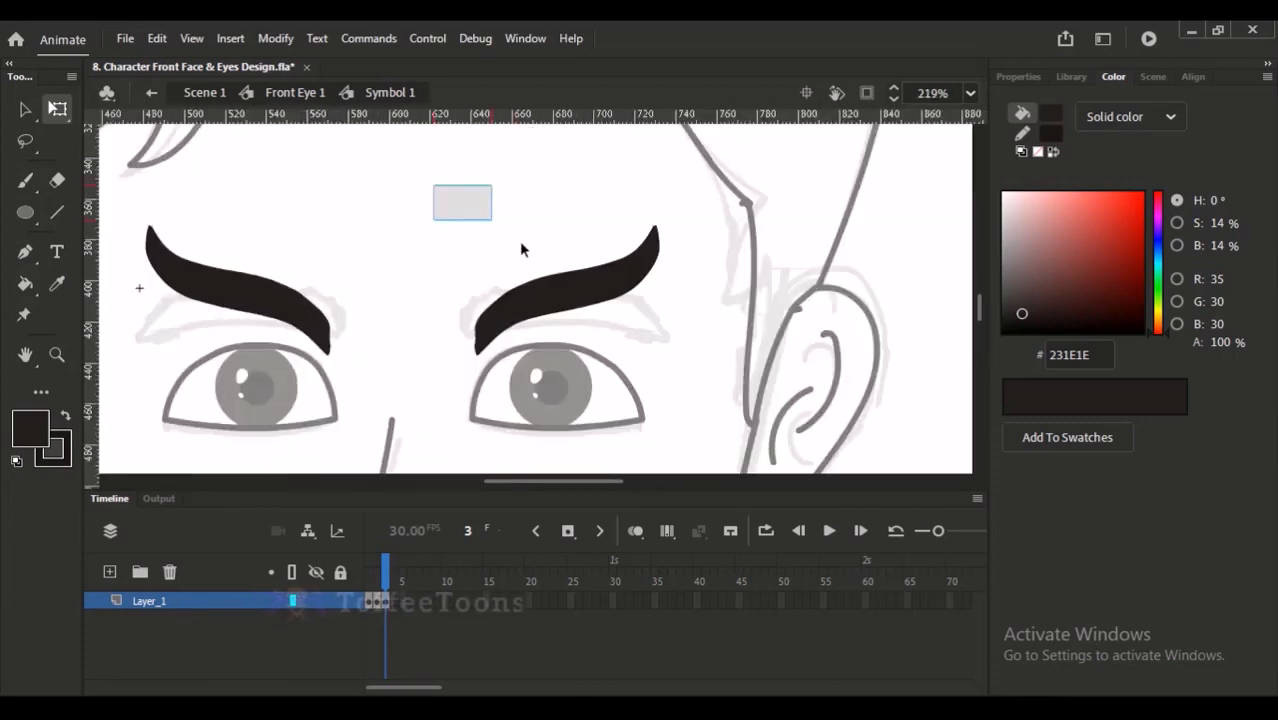
left_click(300, 93)
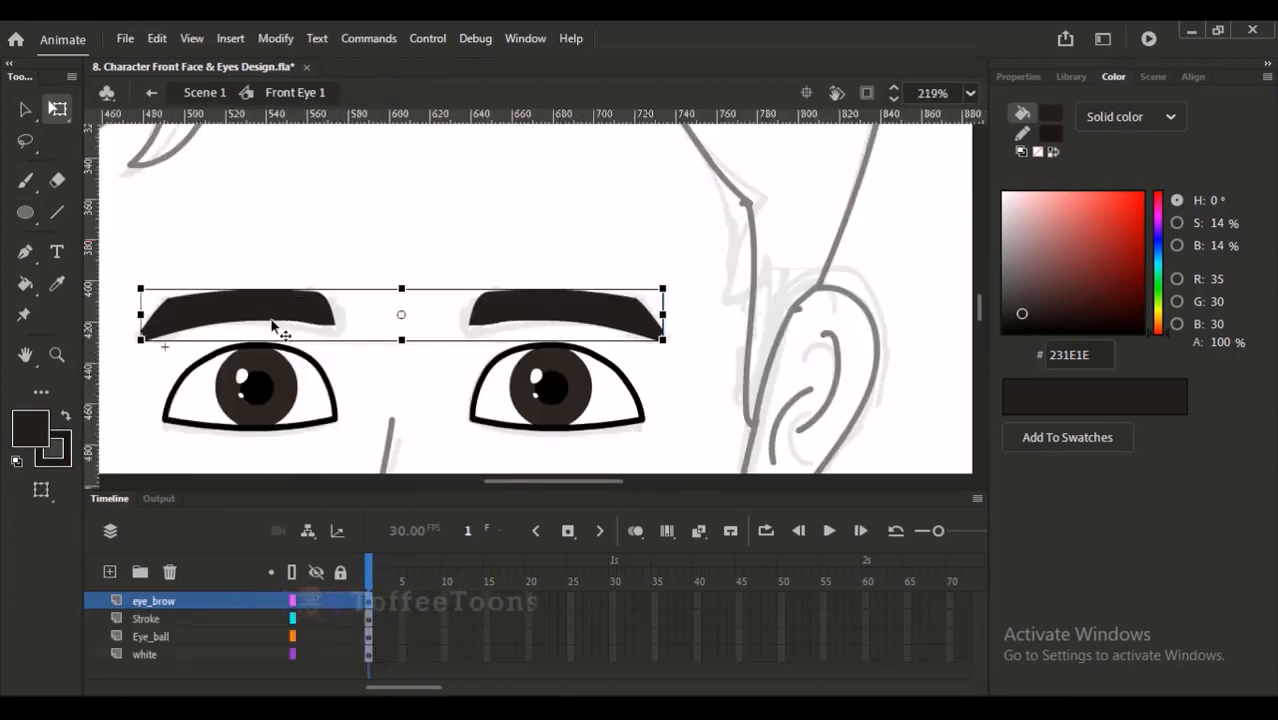
left_click_drag(938, 531, 919, 532)
left_click_drag(835, 487, 820, 508)
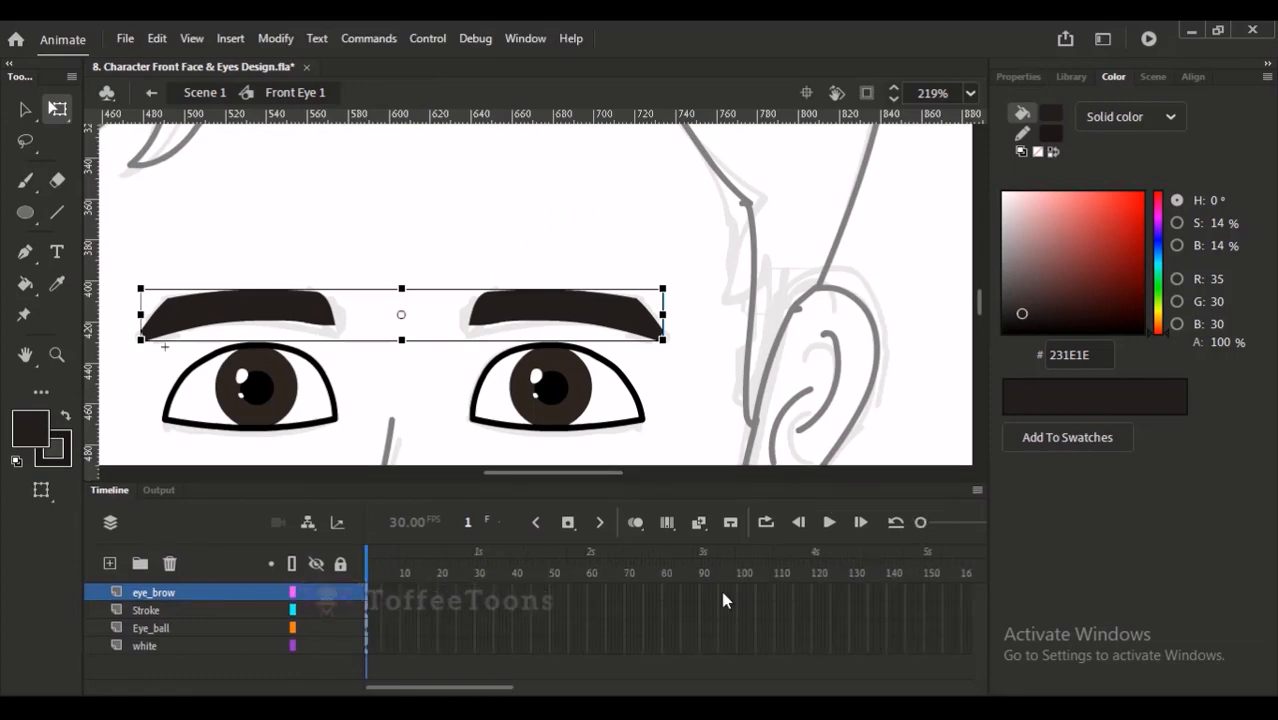
- Select both eyeballs on the Eye_ball layer and move them diagonally down and right across the lower eye outlines
key("ctrl+2")
left_click(679, 298)
left_click_drag(452, 252, 624, 384)
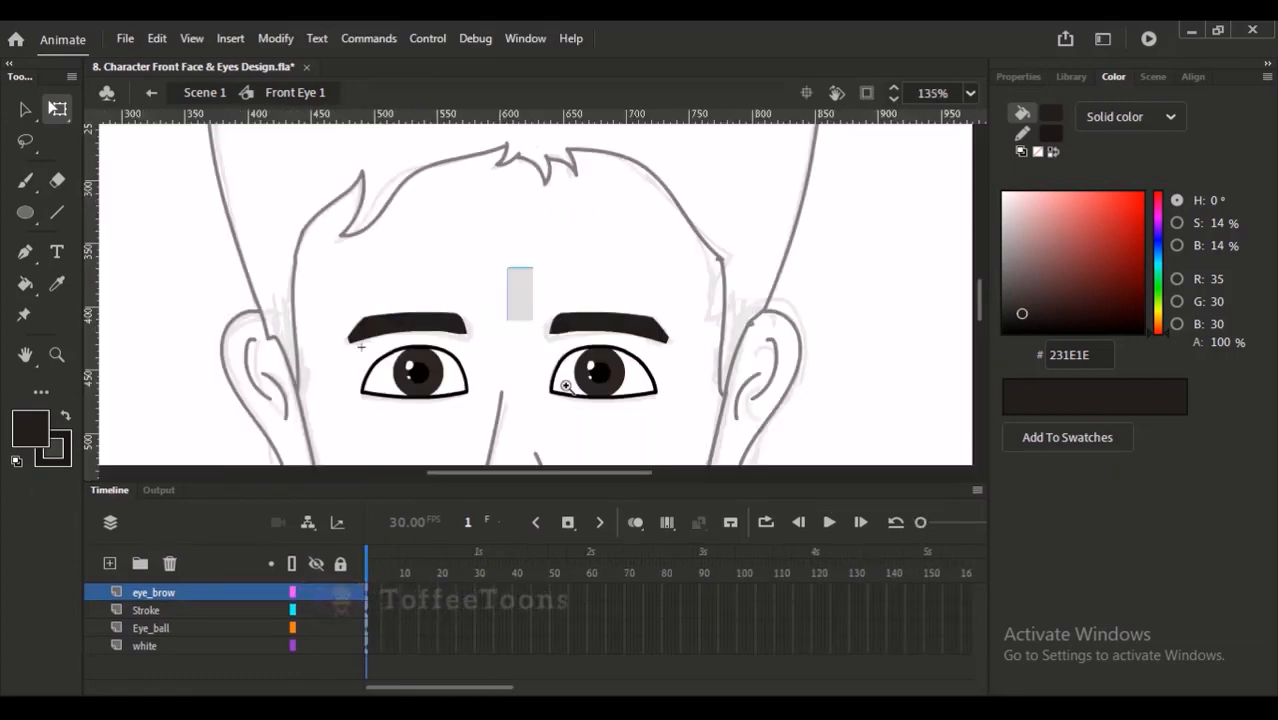
left_click_drag(495, 272, 603, 444)
scroll(468, 458, "down", 1)
left_click(176, 628)
key("v")
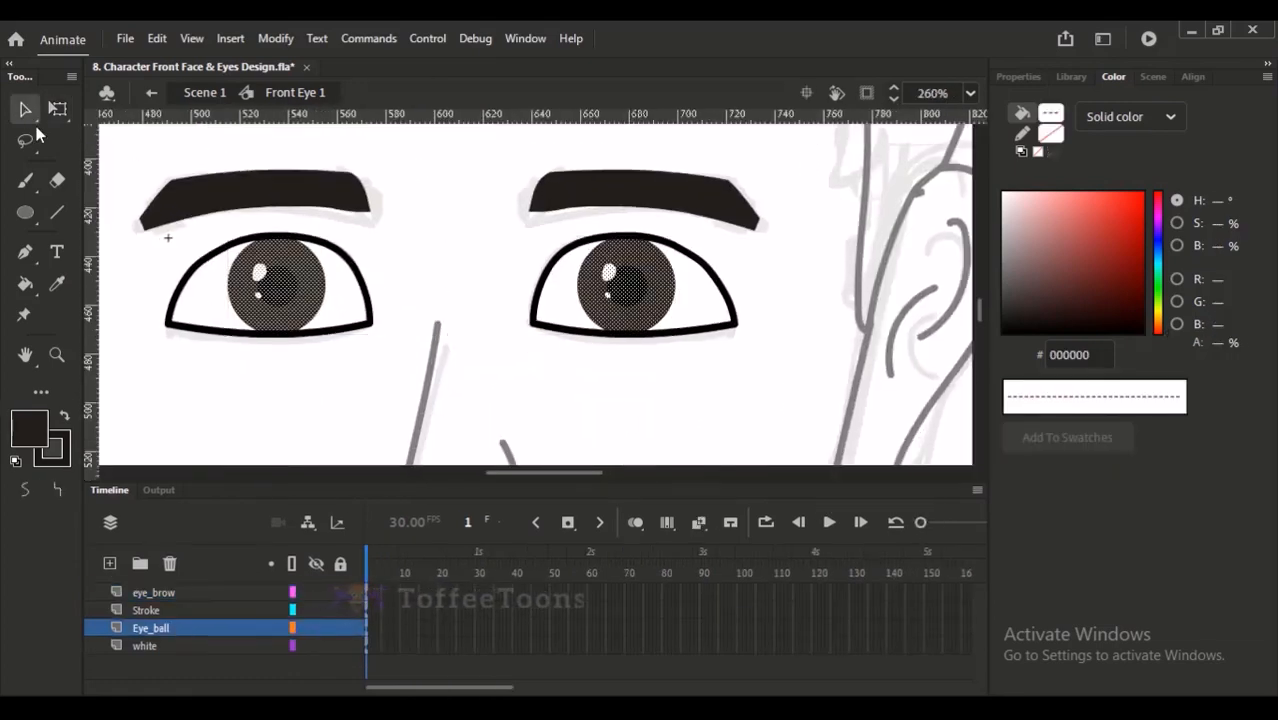
left_click_drag(305, 310, 331, 335)
left_click(328, 376)
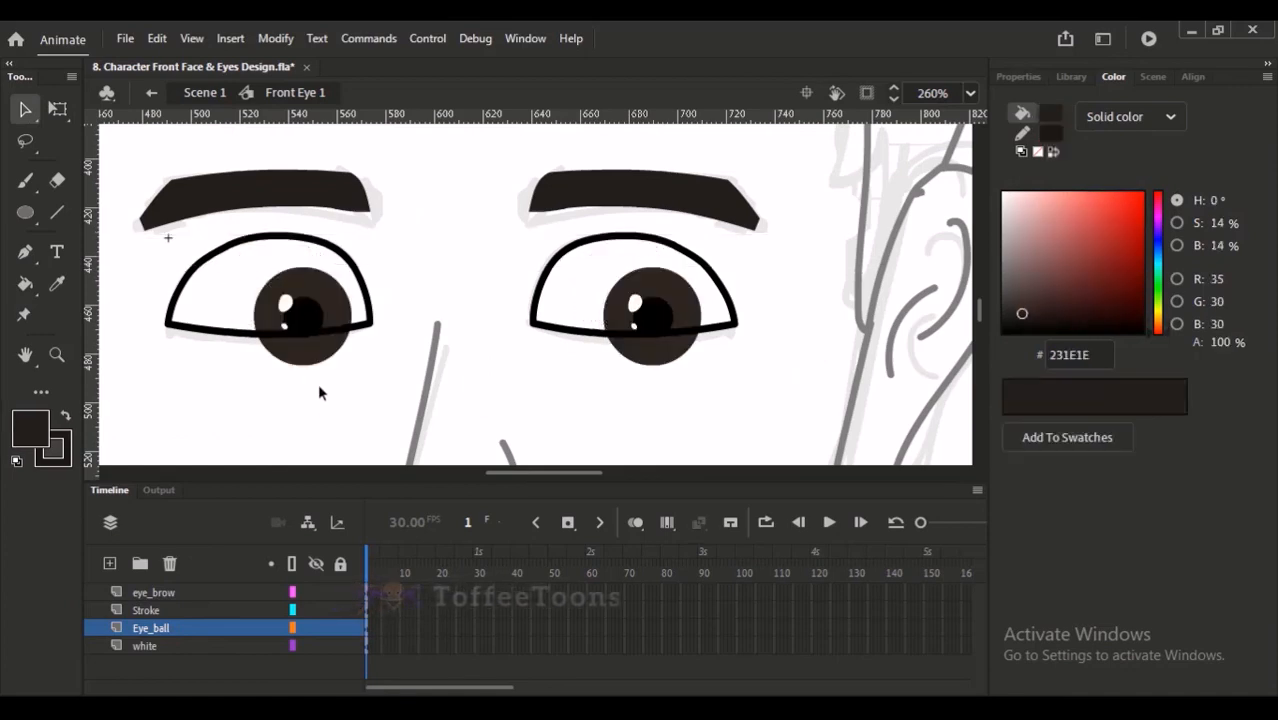
- Undo the last move of the eyeballs and copy the eye-white shapes from the white layer
key("ctrl+z")
left_click(251, 400)
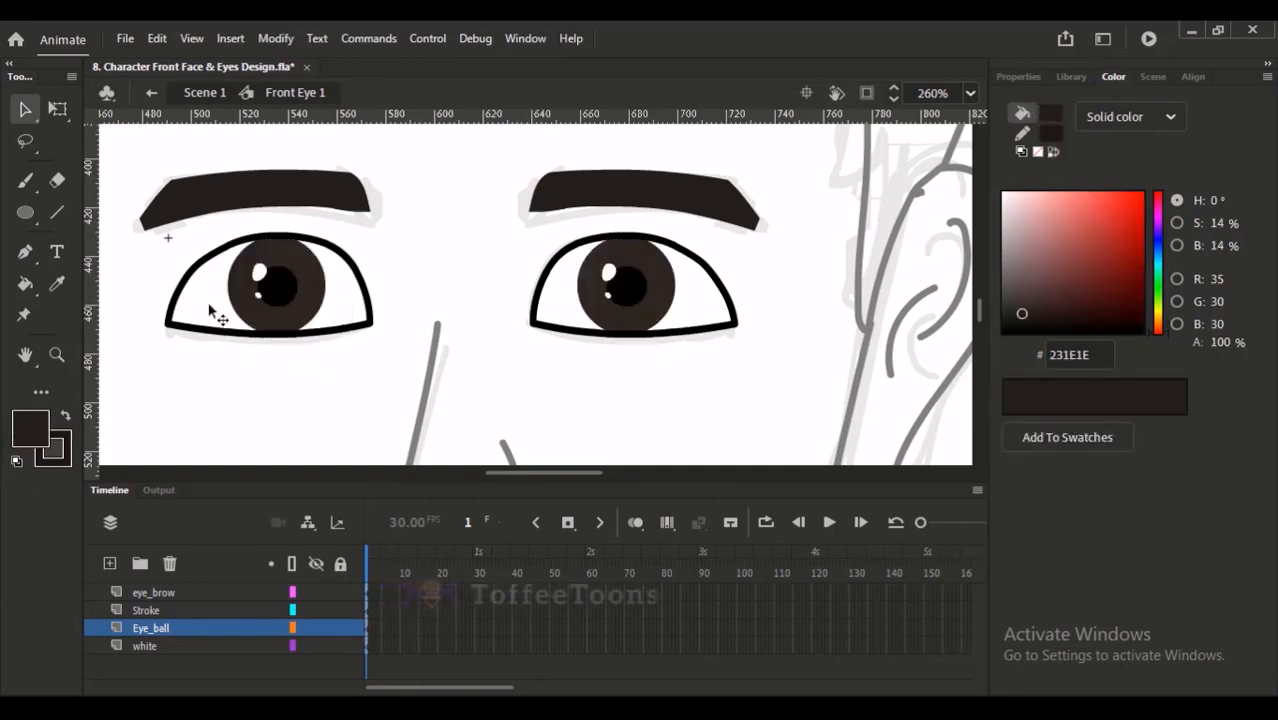
left_click(170, 655)
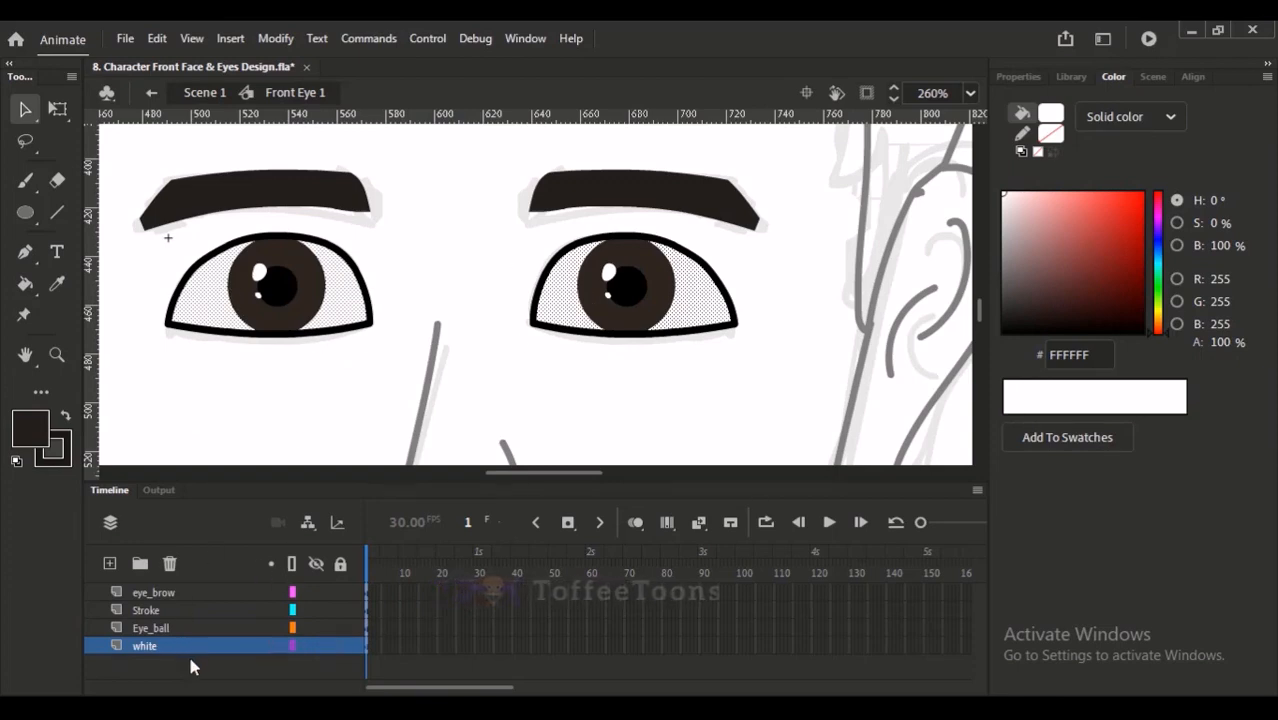
left_click(243, 366)
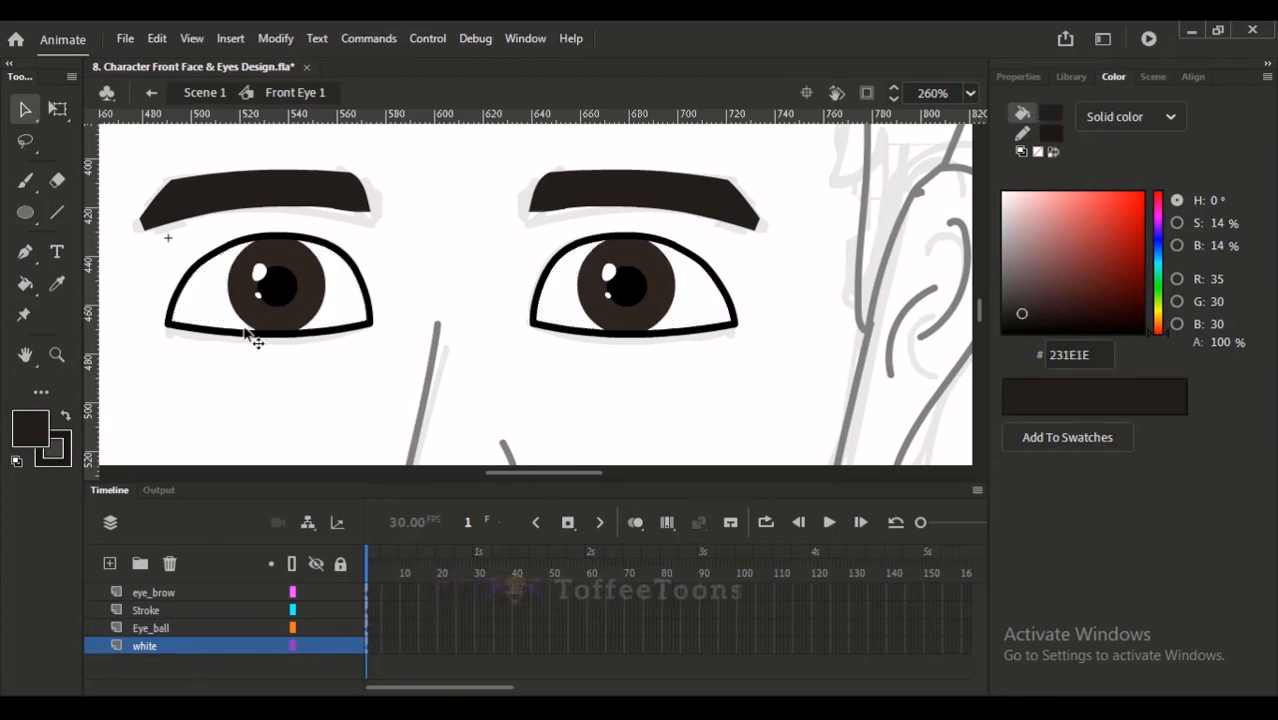
- Add a new layer directly above Eye_ball and name it mask_idn
left_click(150, 633)
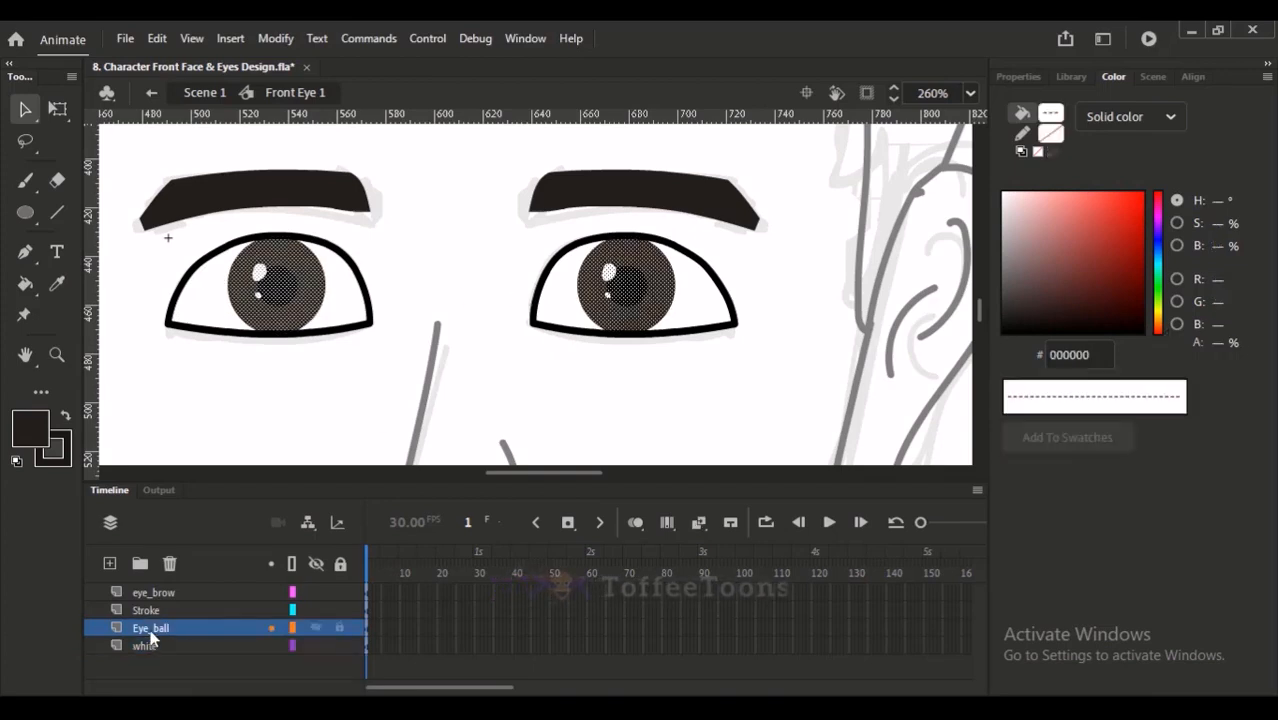
left_click(110, 563)
double_click(150, 628)
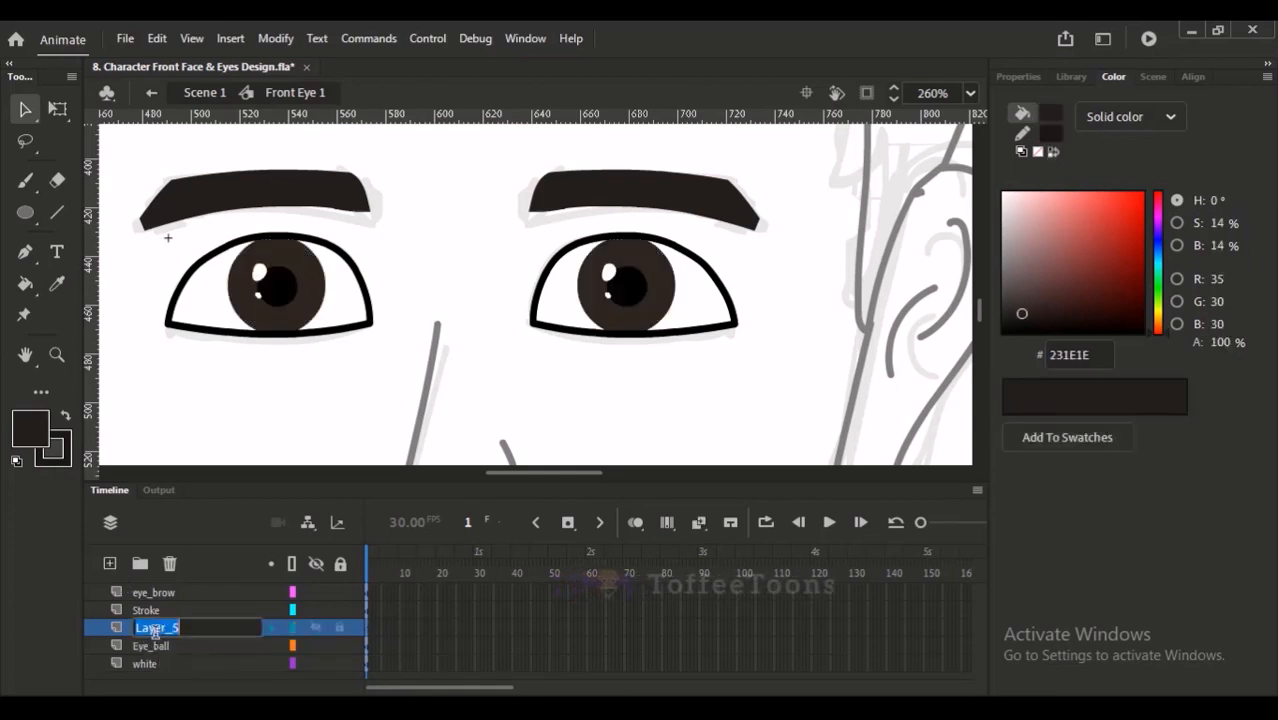
type("mask_idn")
key("Return")
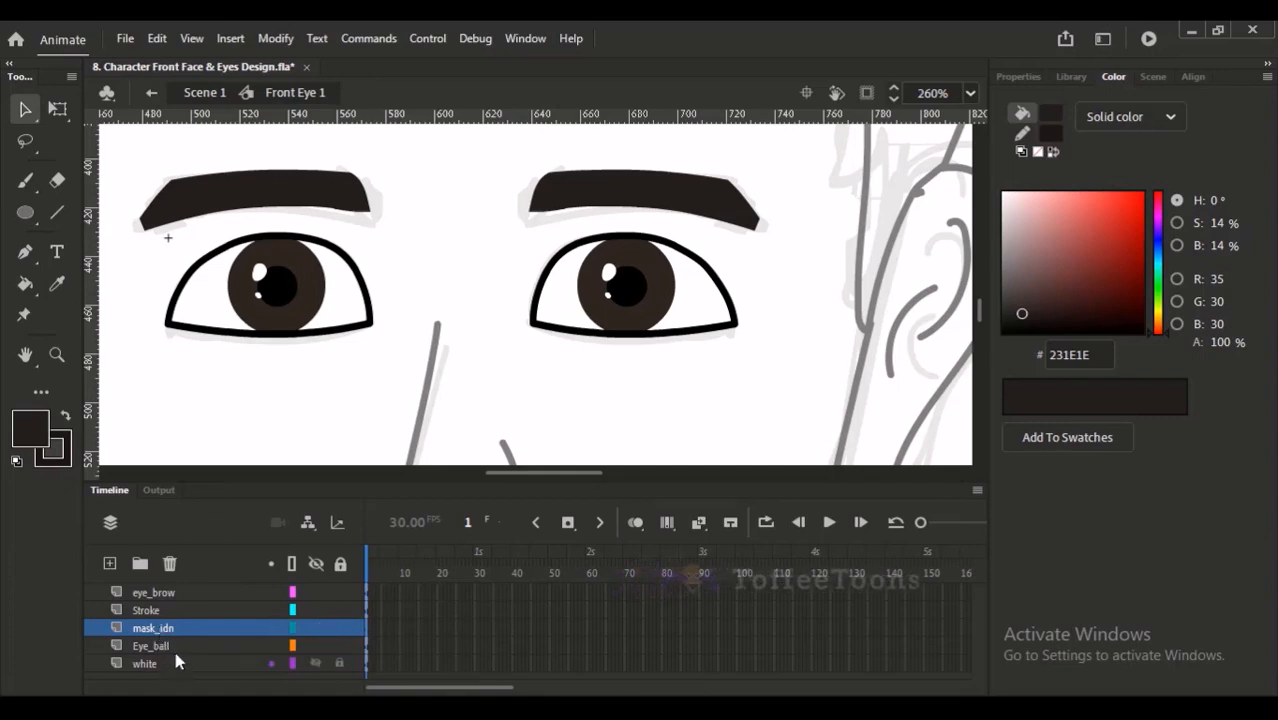
- Paste the eye-white shapes in place on the mask_idn layer and turn that layer into a mask over Eye_ball
key("ctrl+shift+v")
left_click(252, 398)
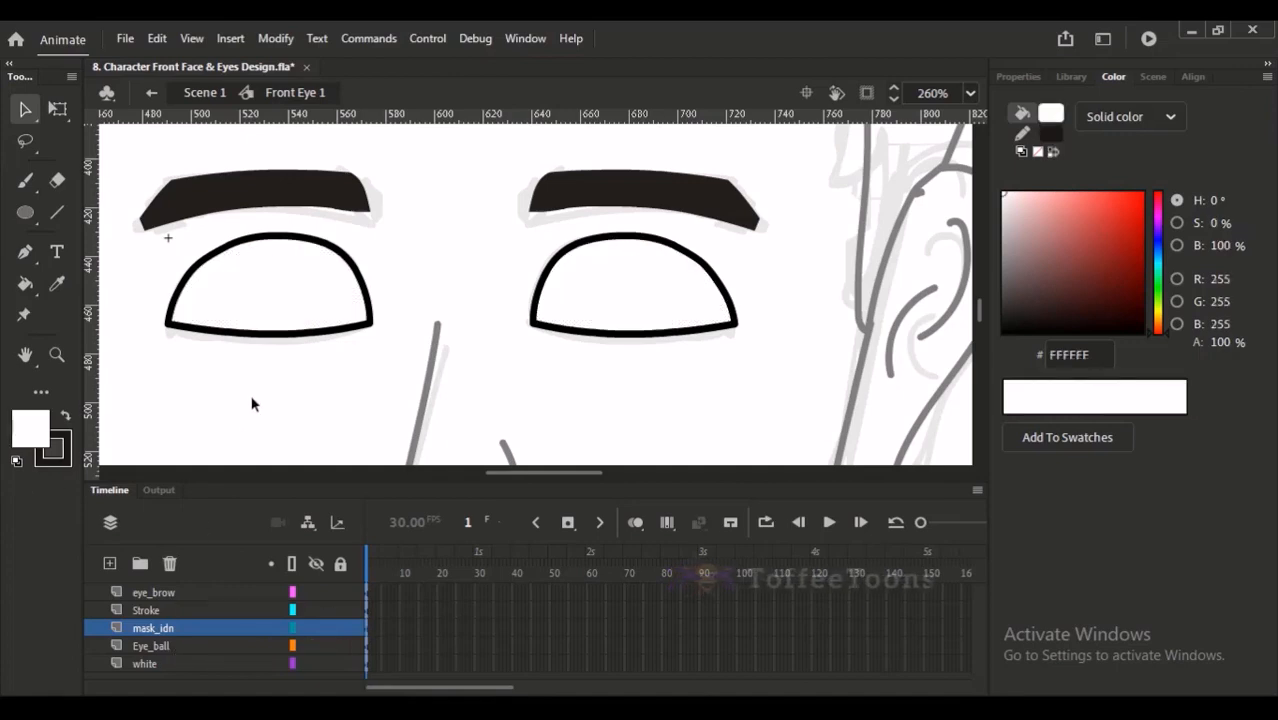
left_click(176, 629)
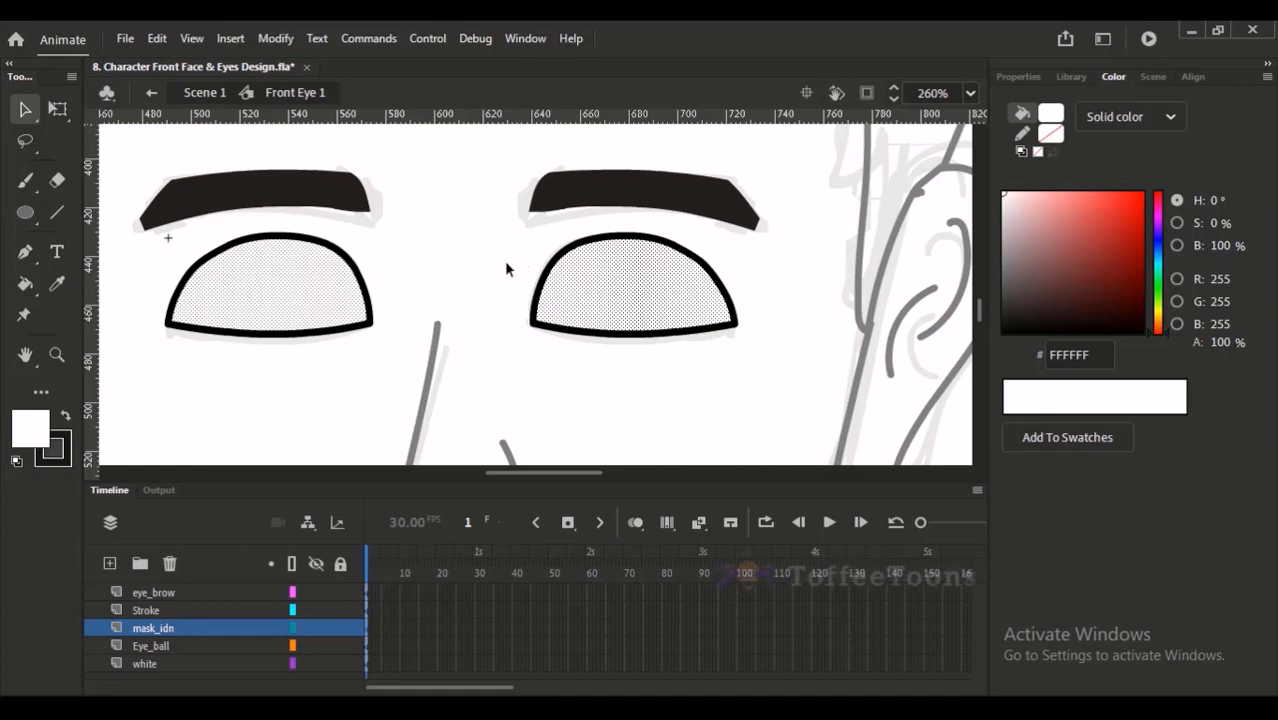
left_click(401, 318)
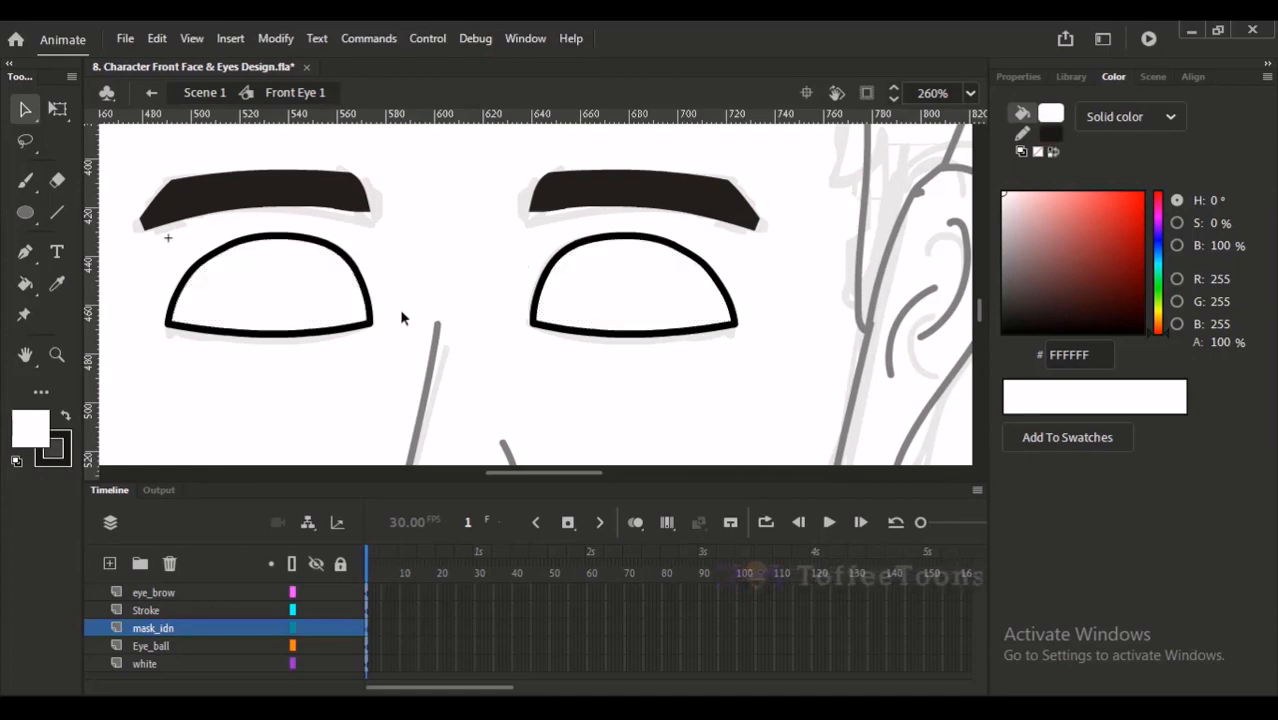
right_click(174, 634)
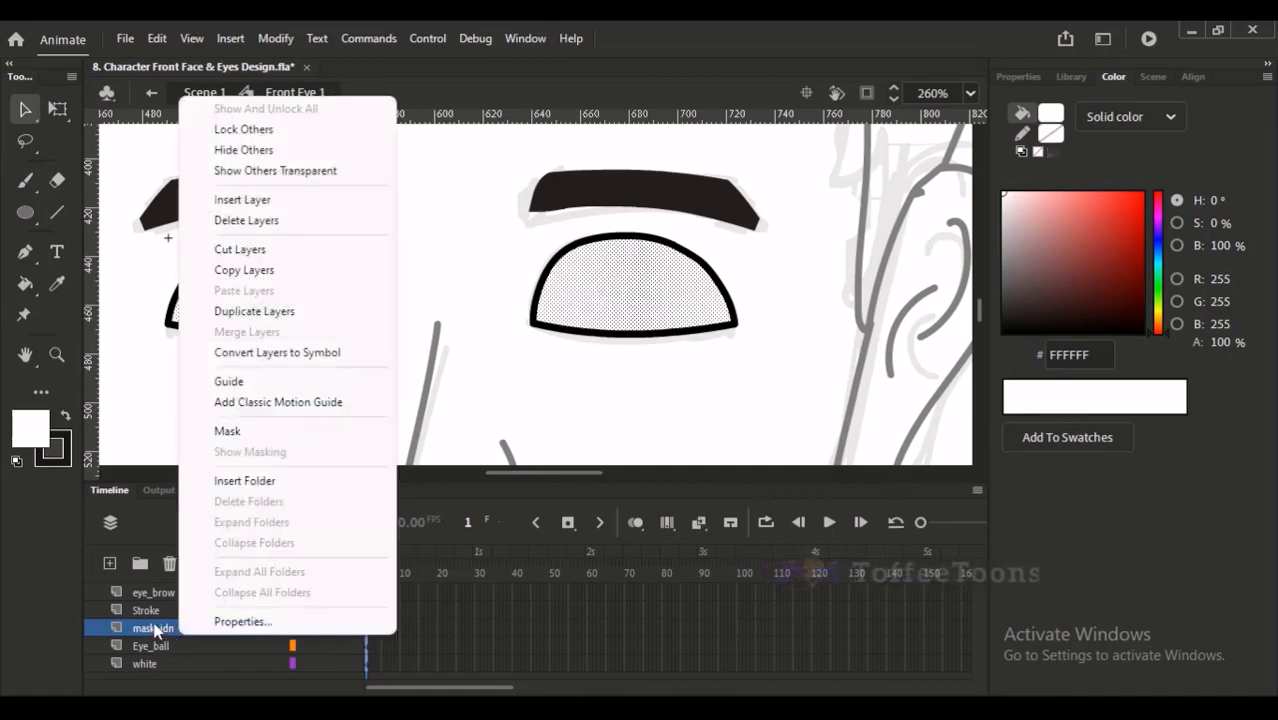
left_click(228, 432)
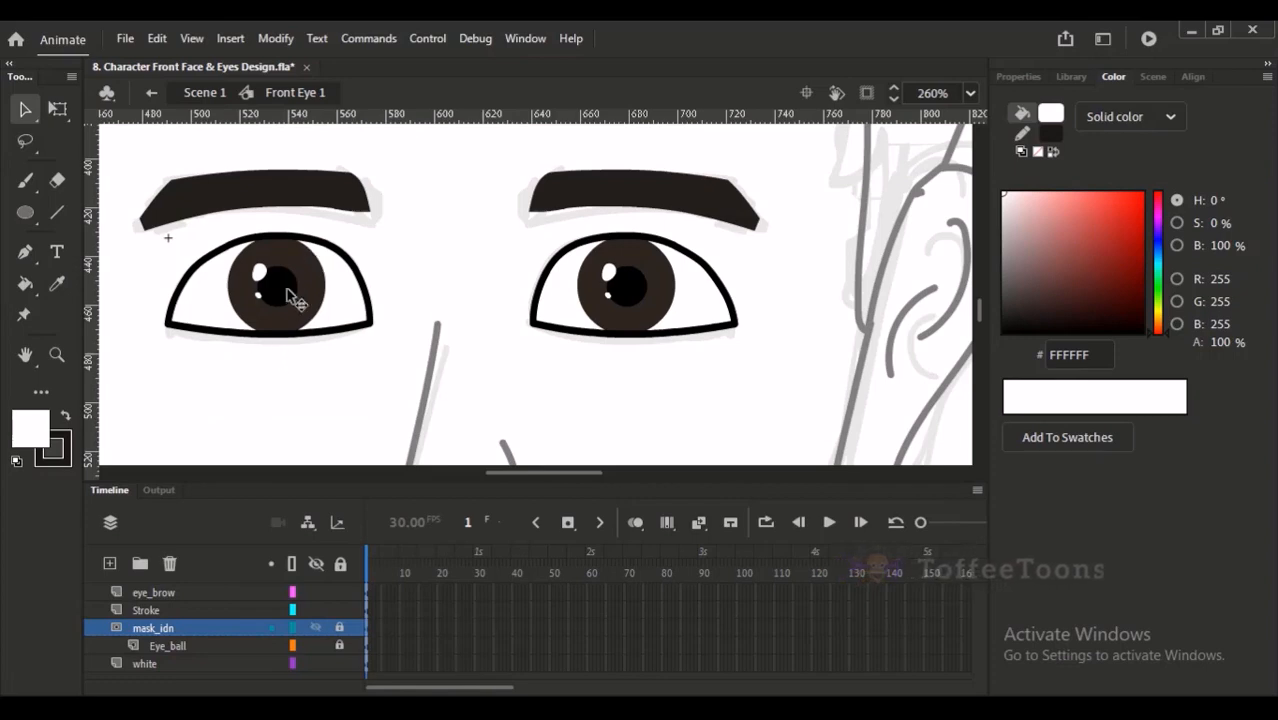
- Unlock and hide the mask_idn layer, and move both unlocked eyeballs diagonally down and left across the lower eye outlines
left_click(339, 630)
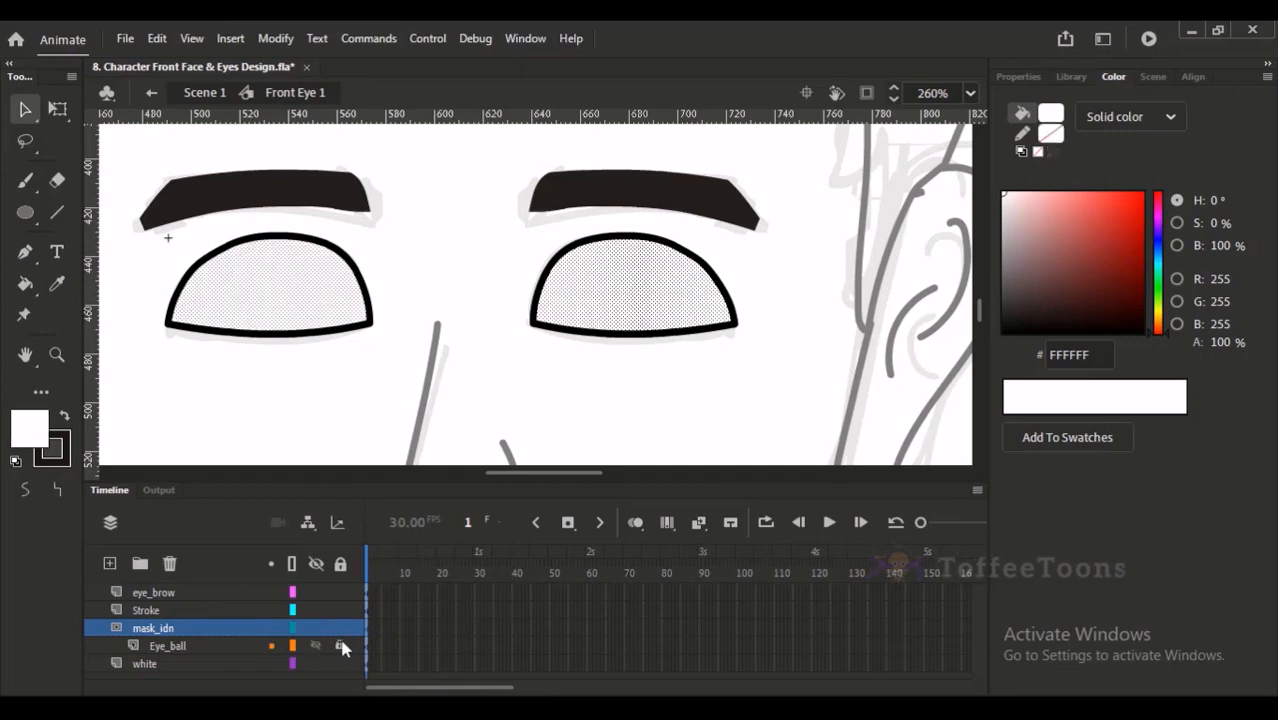
left_click(318, 628)
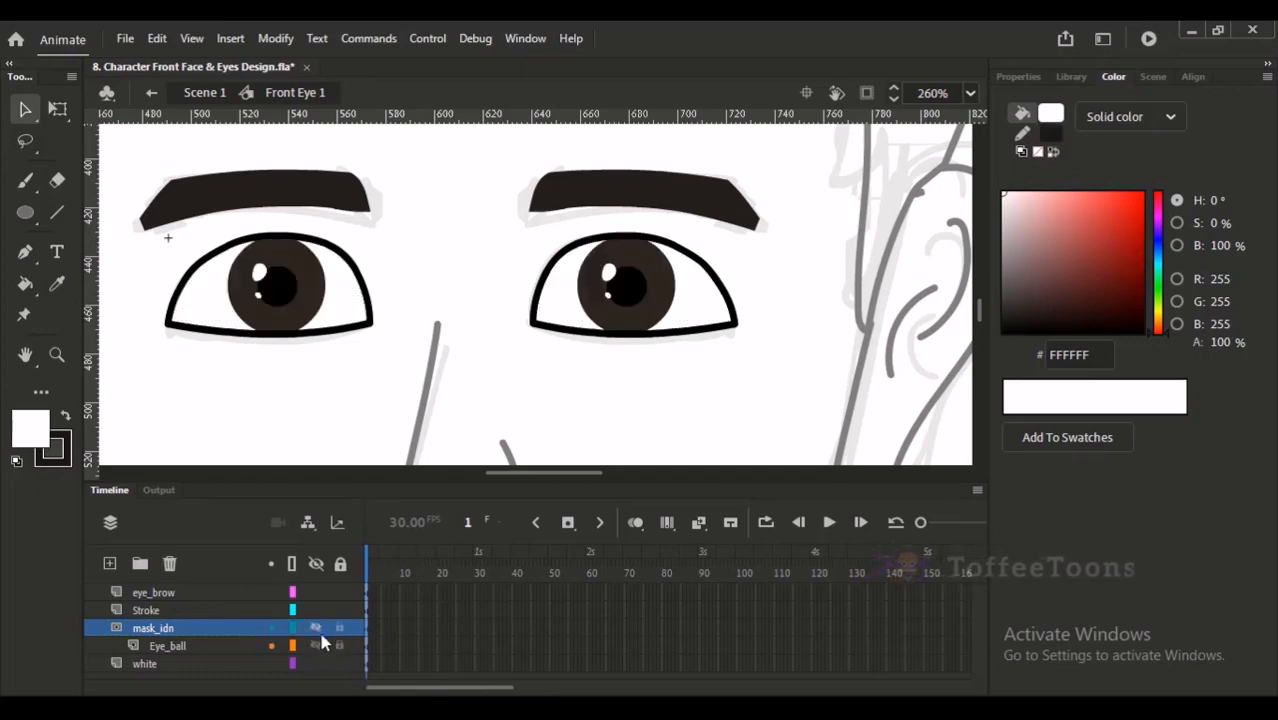
left_click(186, 646)
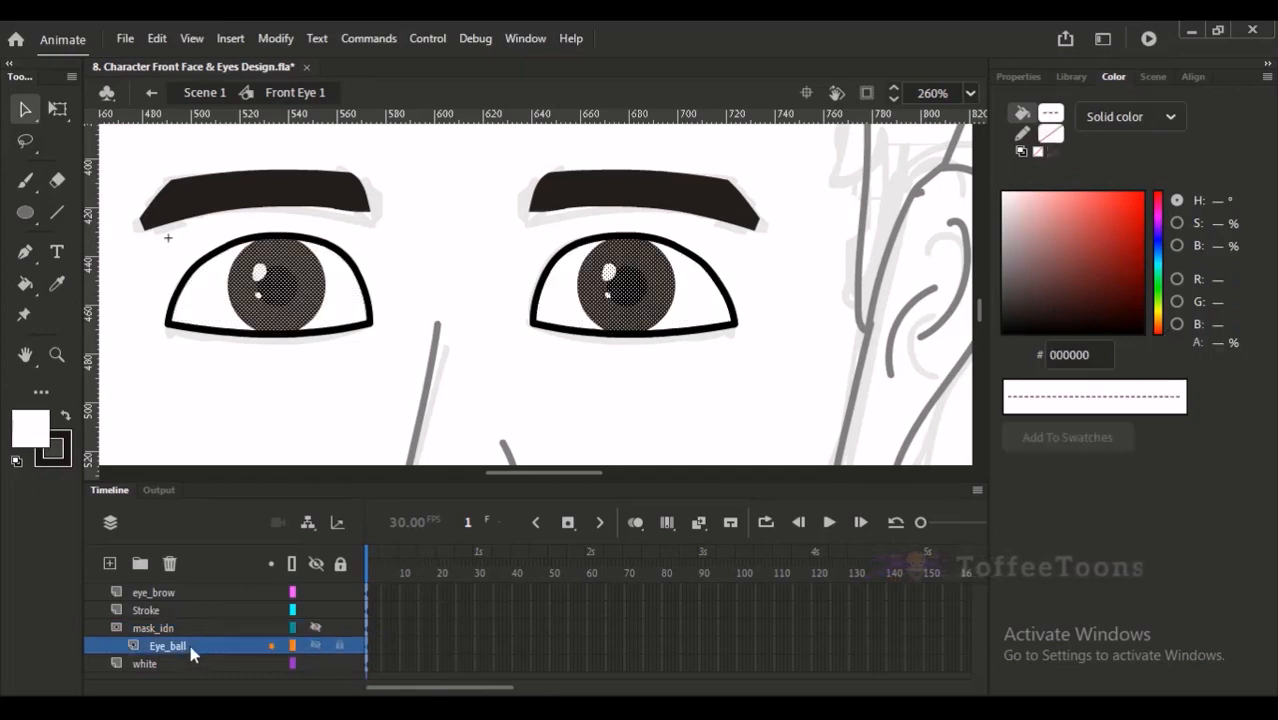
left_click_drag(285, 297, 252, 341)
left_click(256, 375)
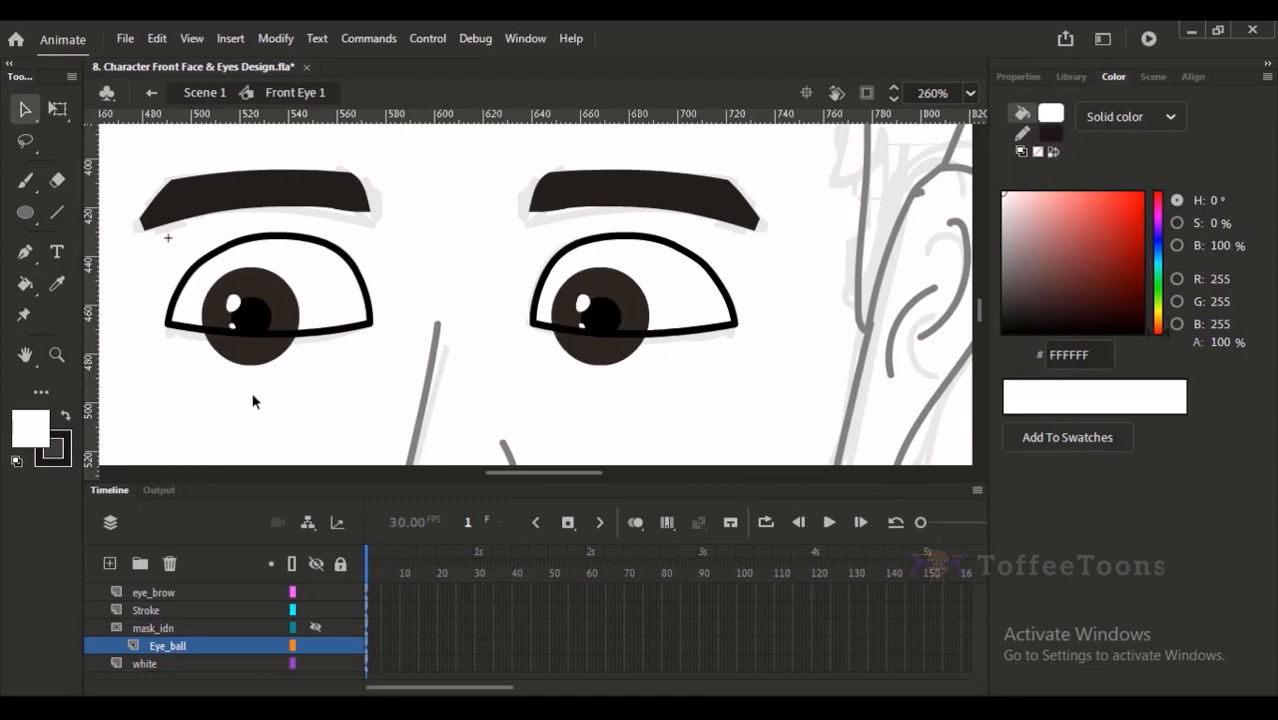
- Show the mask_idn layer and lock it together with Eye_ball to preview the masked eyeballs on the face
key("ctrl+2")
scroll(545, 318, "up", 3)
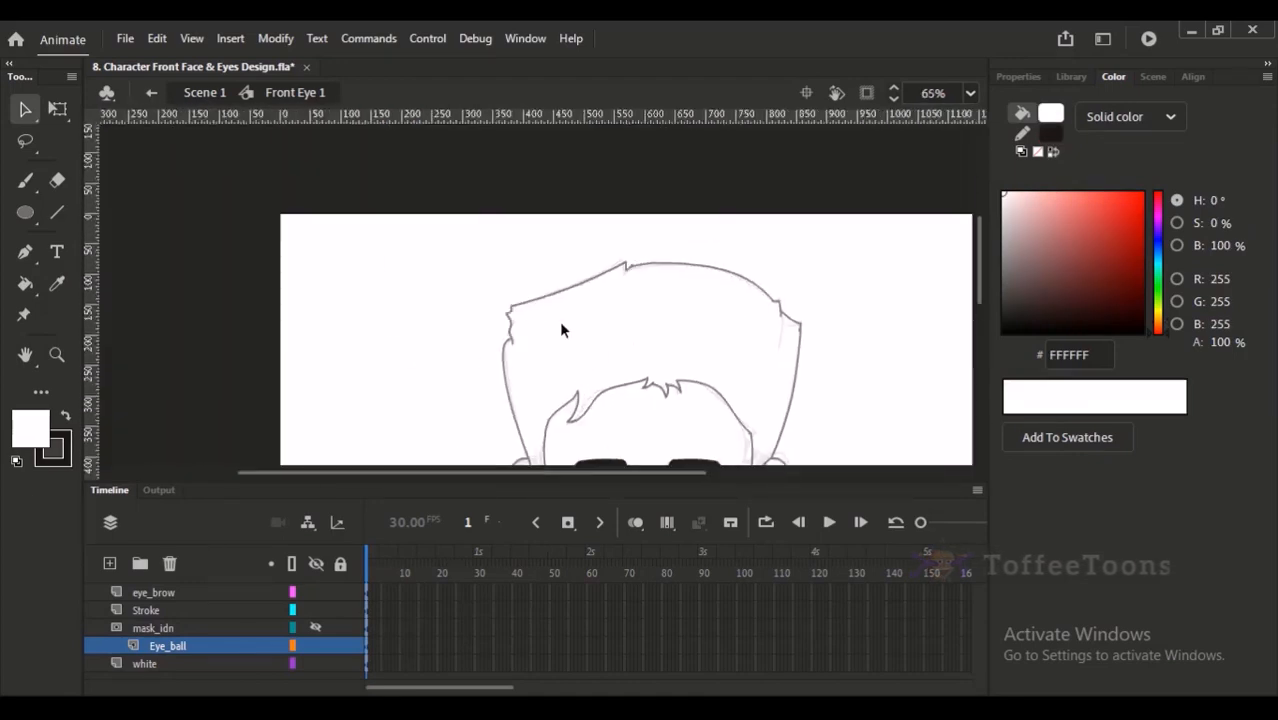
left_click(316, 629)
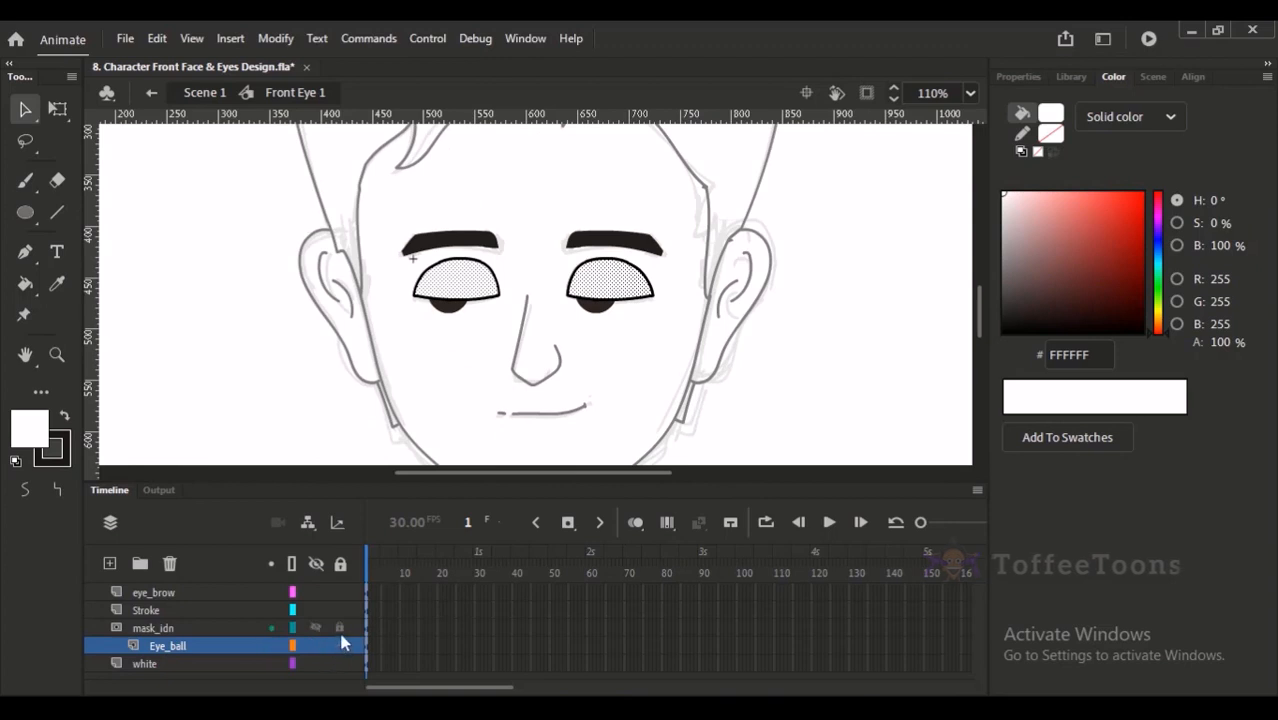
left_click(340, 630)
left_click(340, 645)
left_click_drag(474, 366, 399, 388)
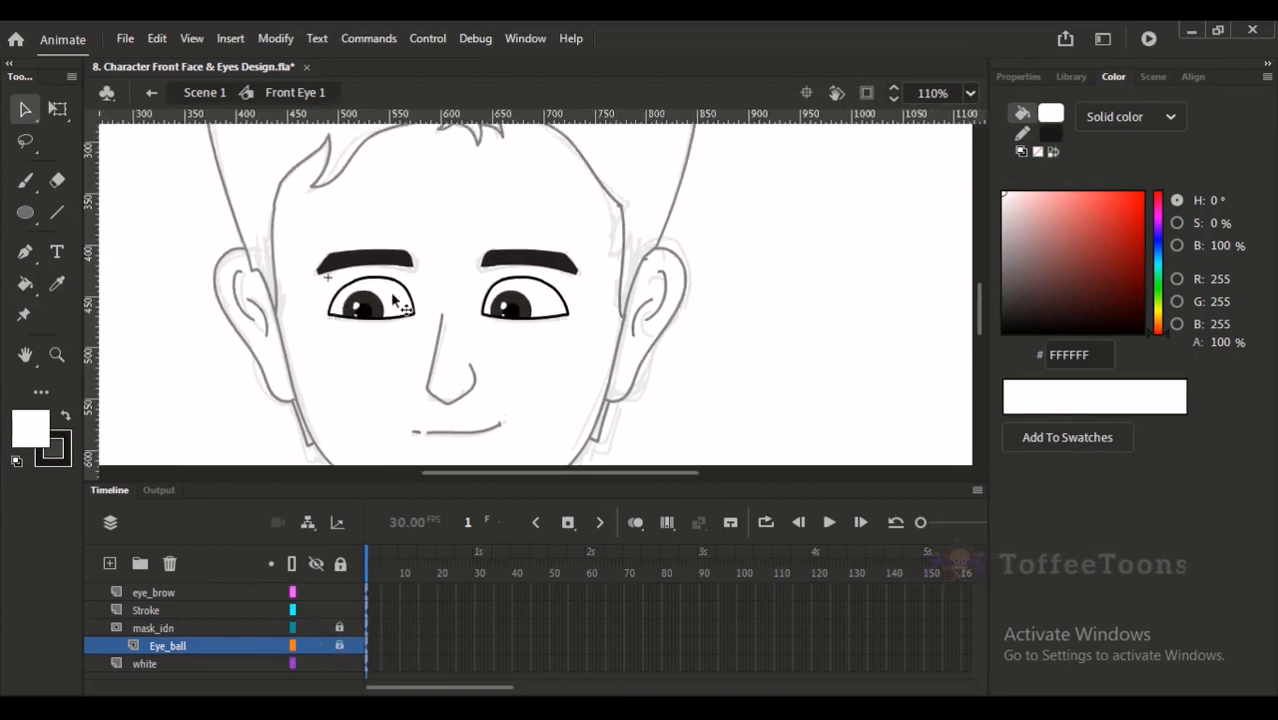
left_click_drag(417, 347, 322, 295)
left_click_drag(387, 331, 415, 343)
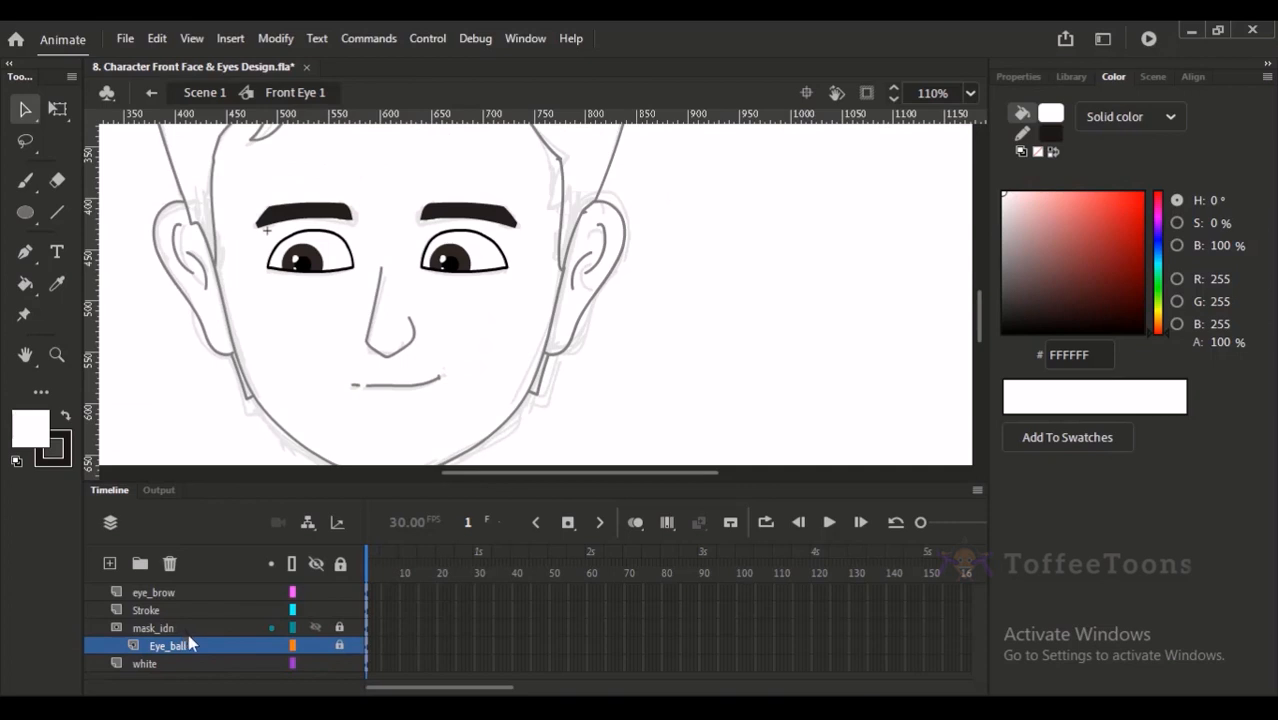
- Undo the layer locking, the mask layer's visibility change and the eyeball move
key("ctrl+z")
key("ctrl+z")
key("ctrl+z")
key("ctrl+z")
key("ctrl+z")
key("ctrl+z")
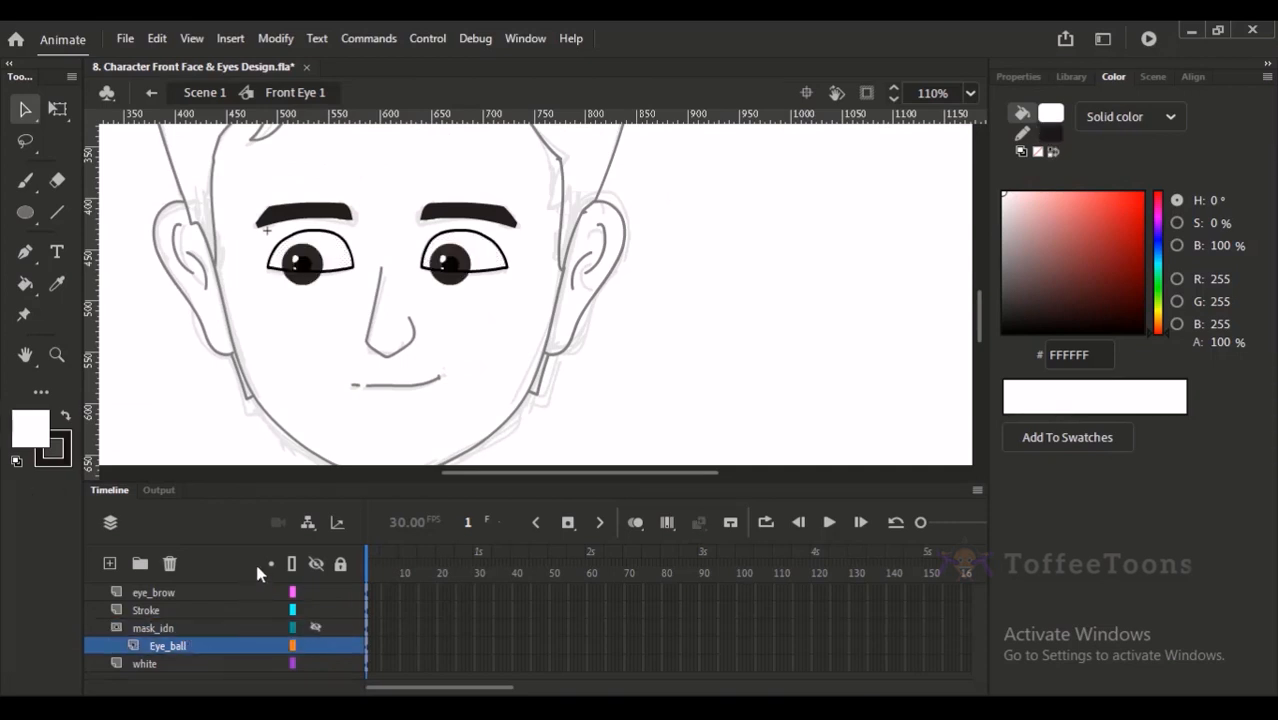
left_click(360, 395)
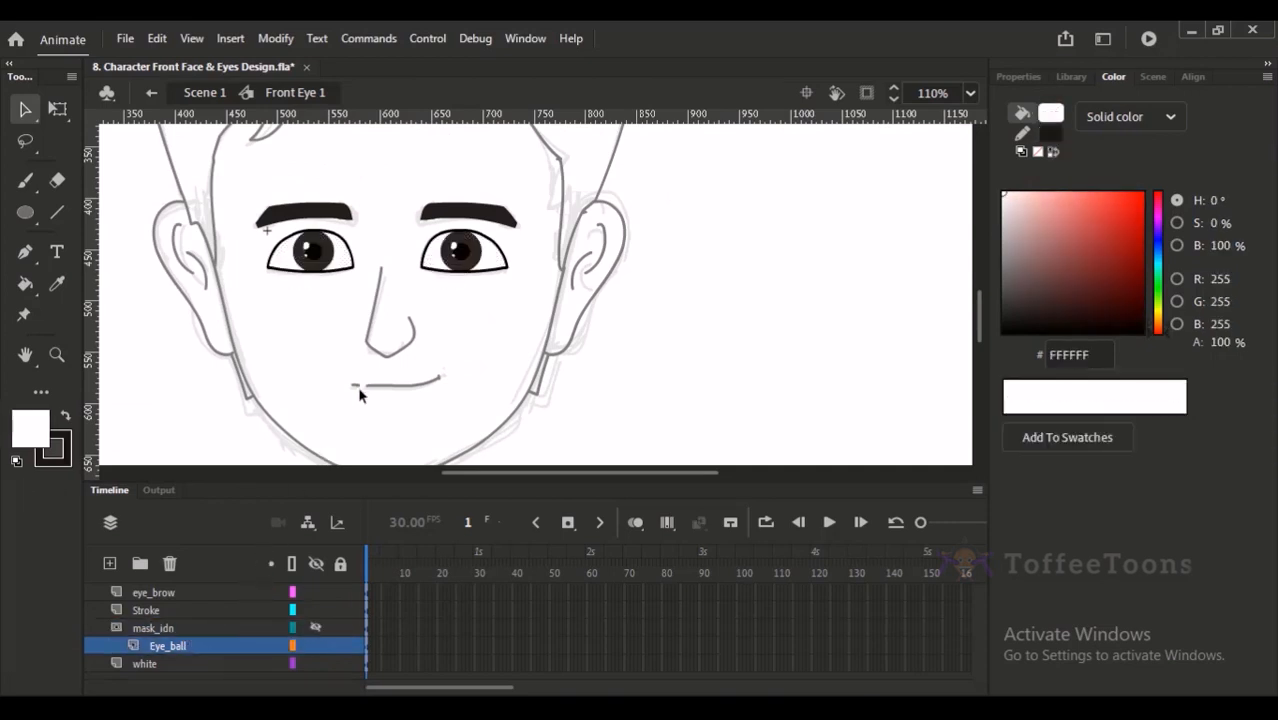
- Make the mask_idn layer visible again and lock both mask_idn and Eye_ball so the mask applies
left_click(316, 627)
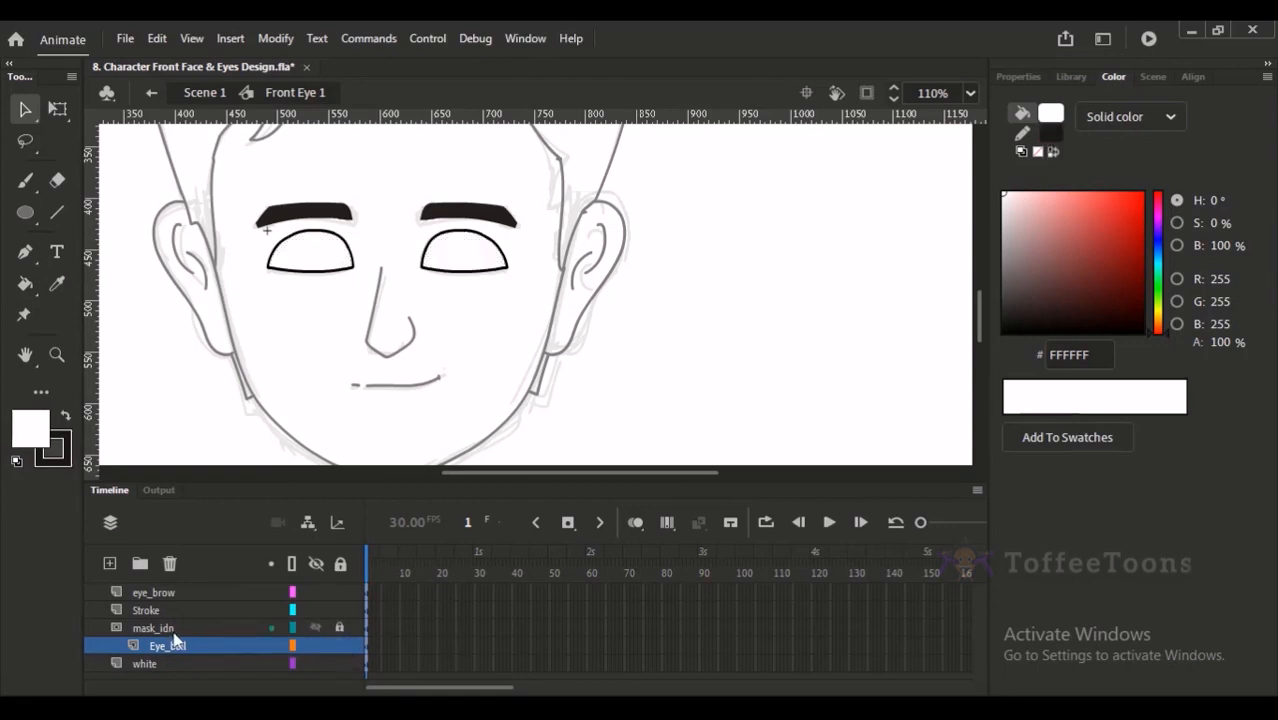
left_click(339, 647)
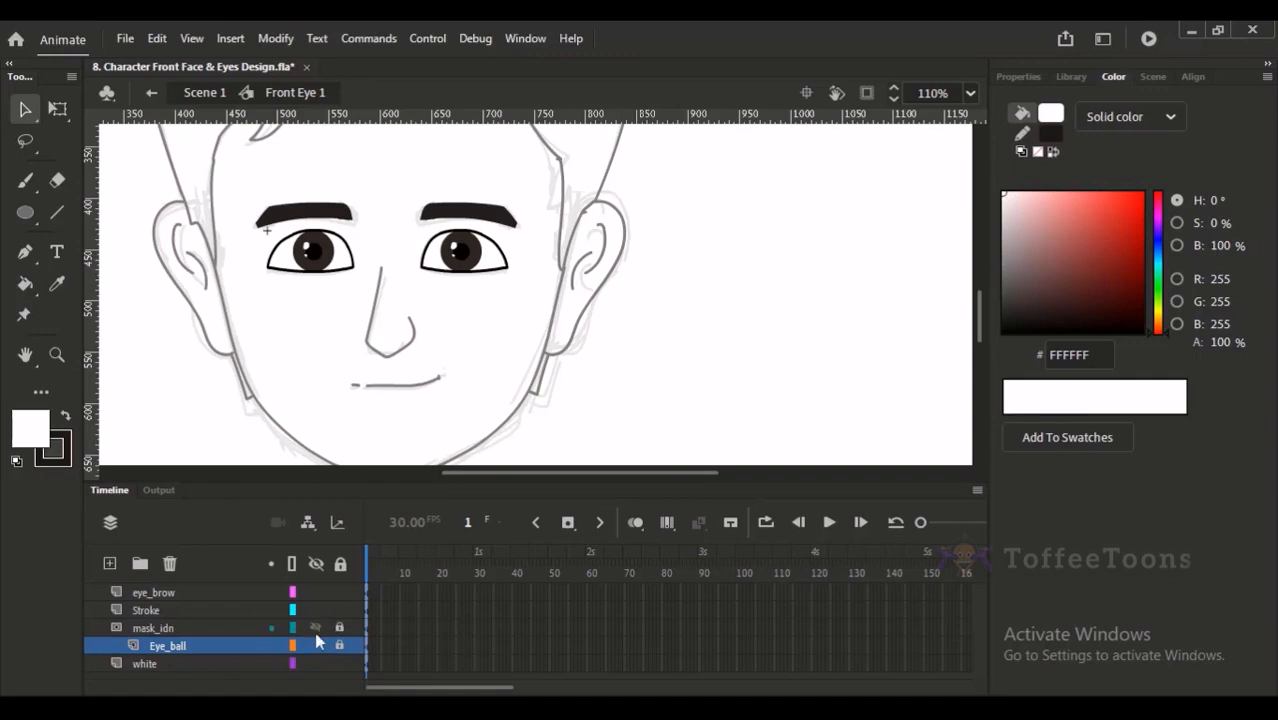
key("ctrl+2")
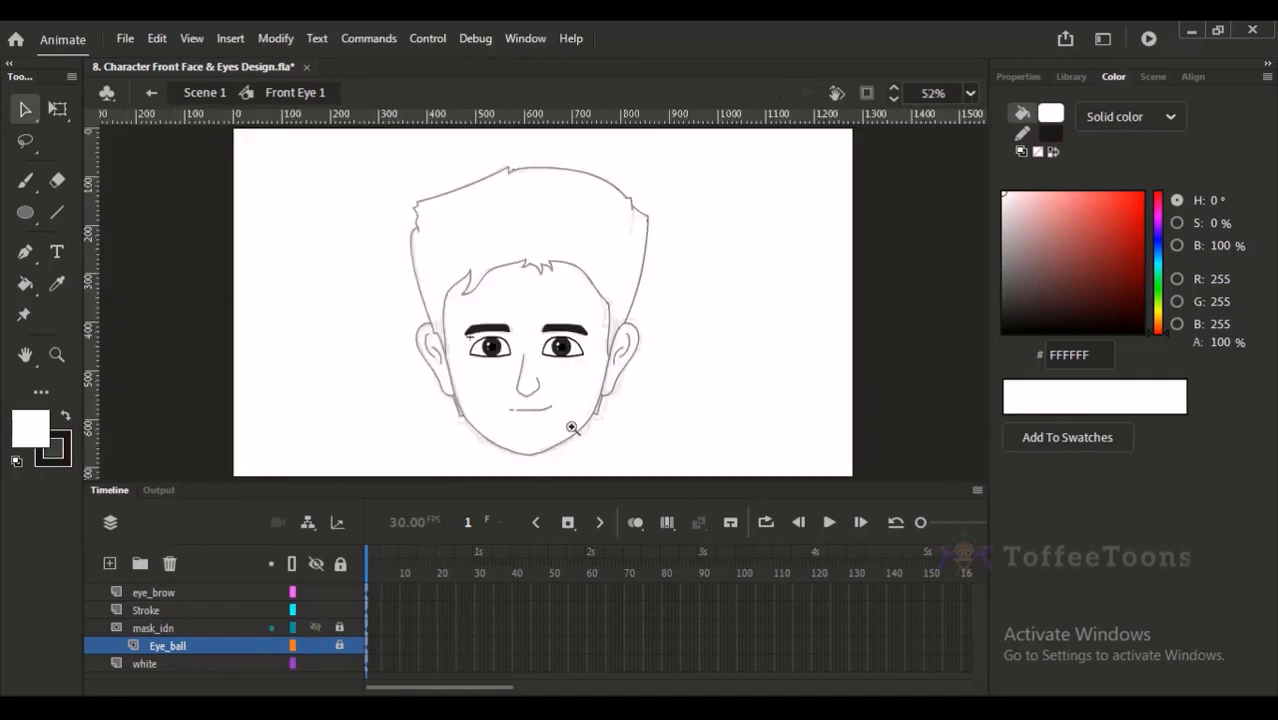
scroll(560, 344, "up", 3)
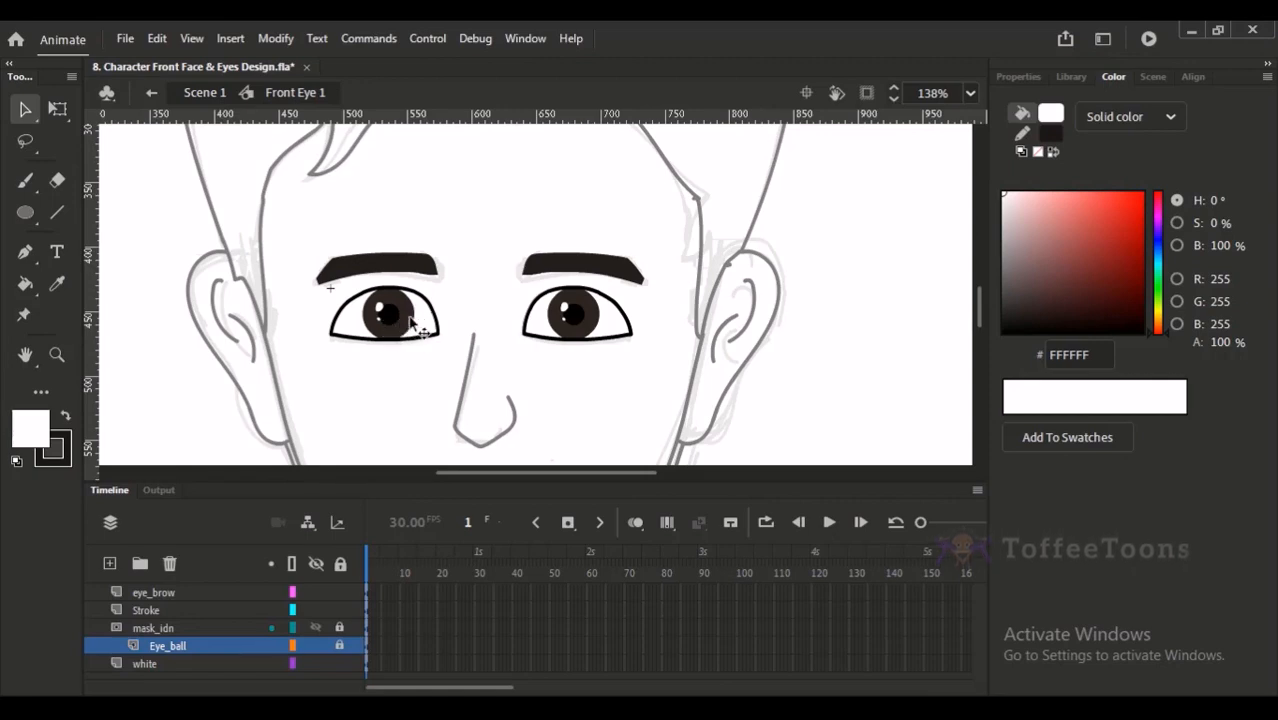
- Examine the contents of the eye symbol's layers one by one: eye_brow, Stroke, mask_idn, Eye_ball and white
left_click(422, 272)
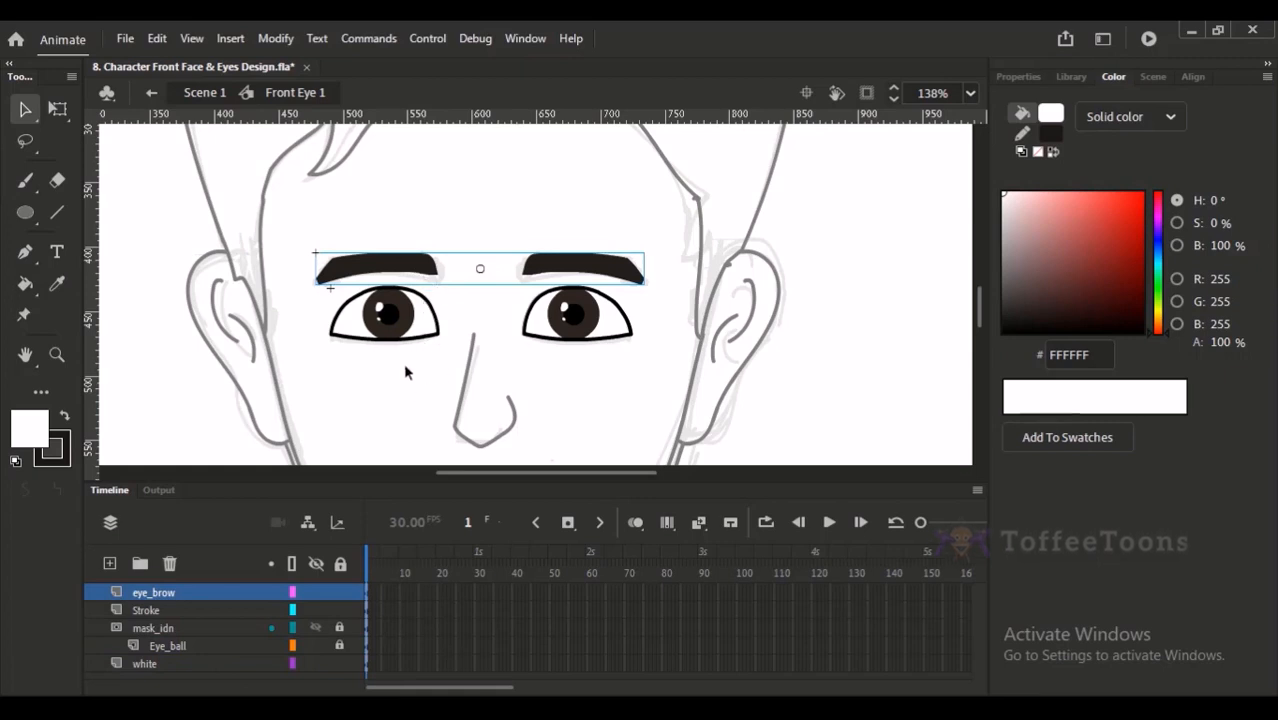
left_click(388, 410)
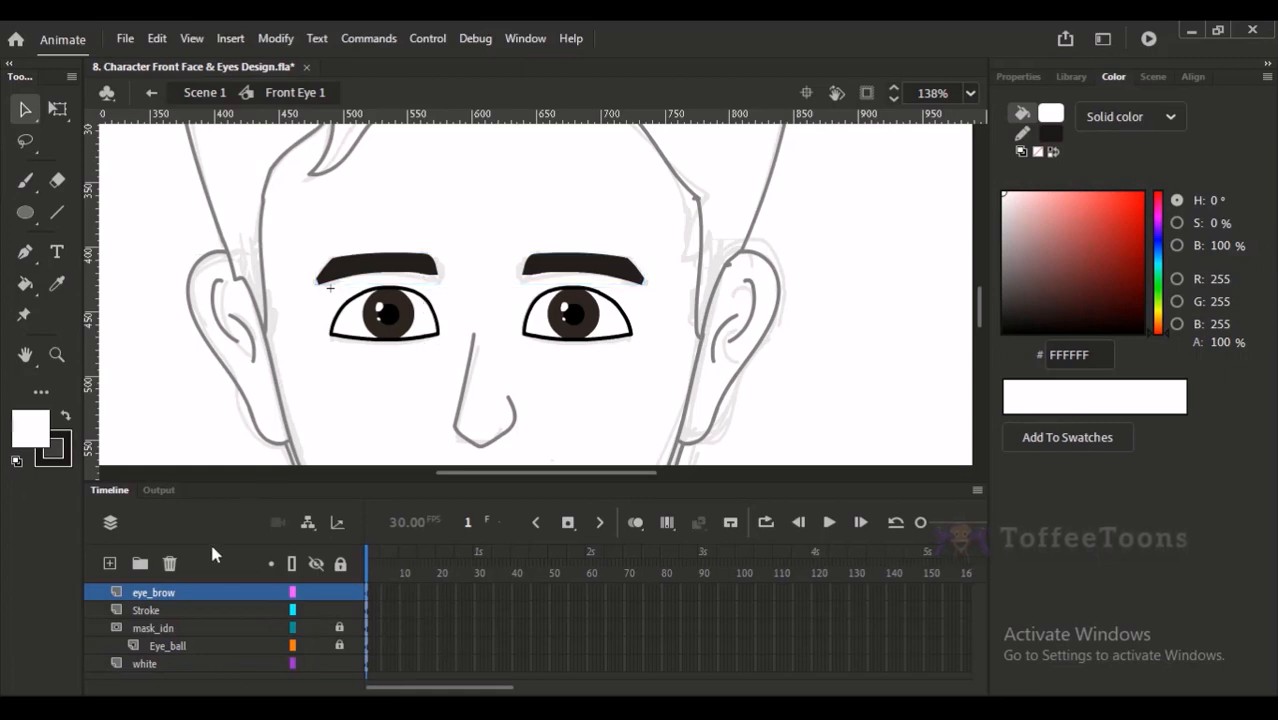
left_click(200, 595)
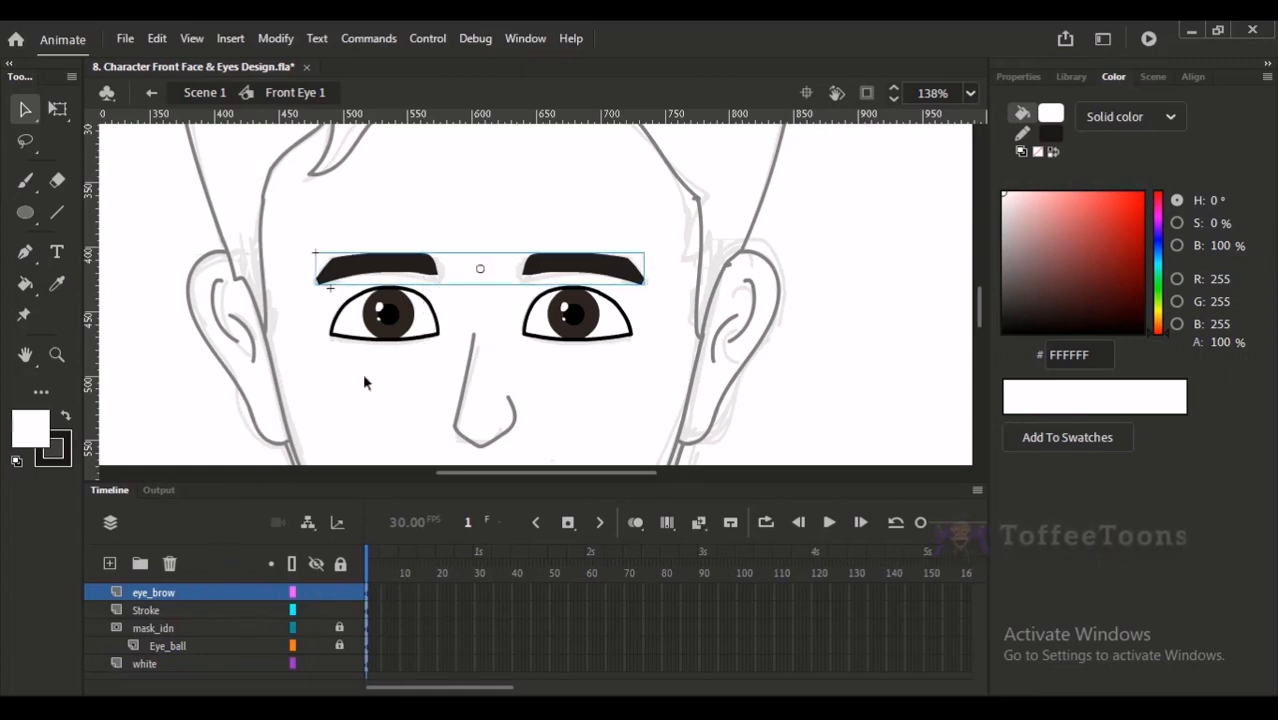
left_click(190, 609)
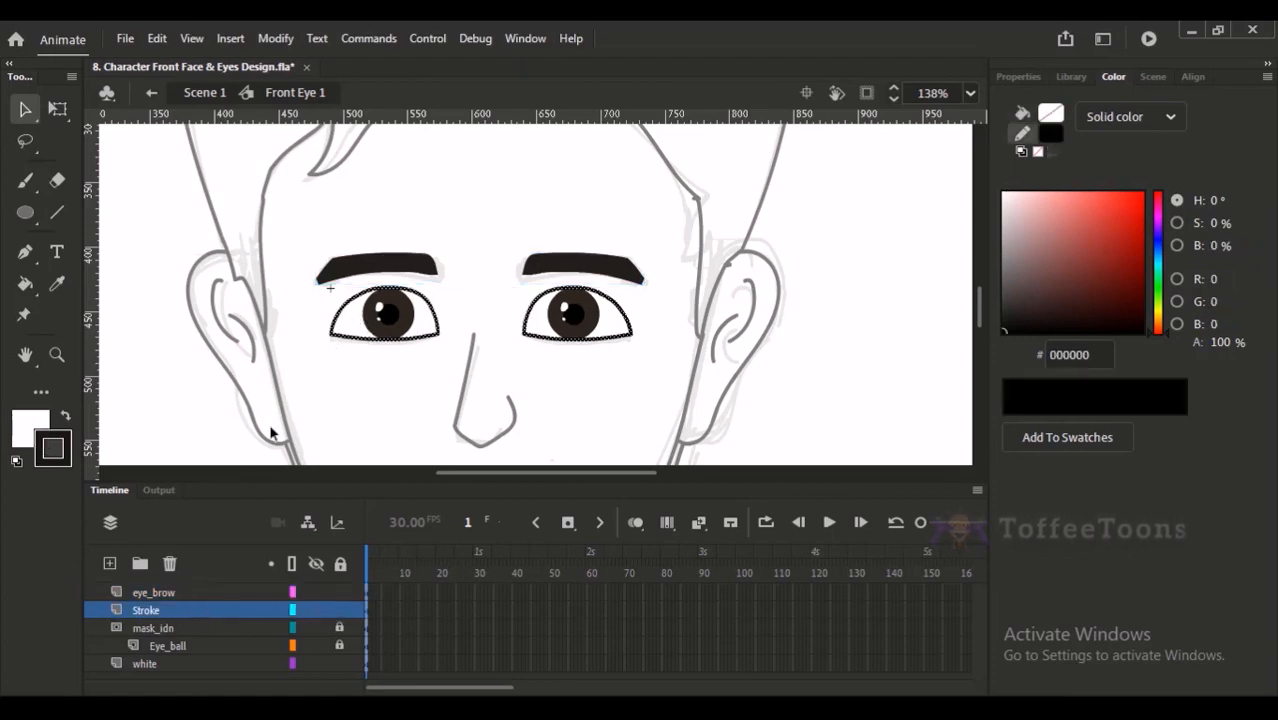
left_click(189, 627)
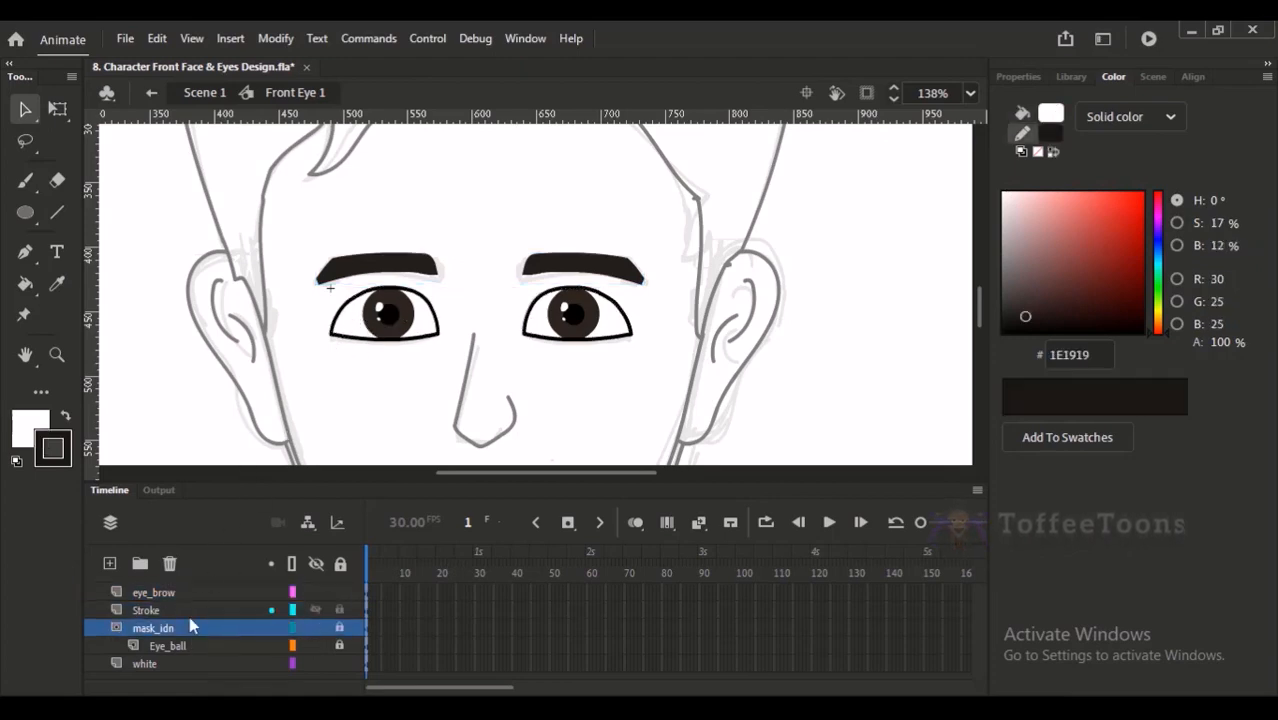
left_click(200, 645)
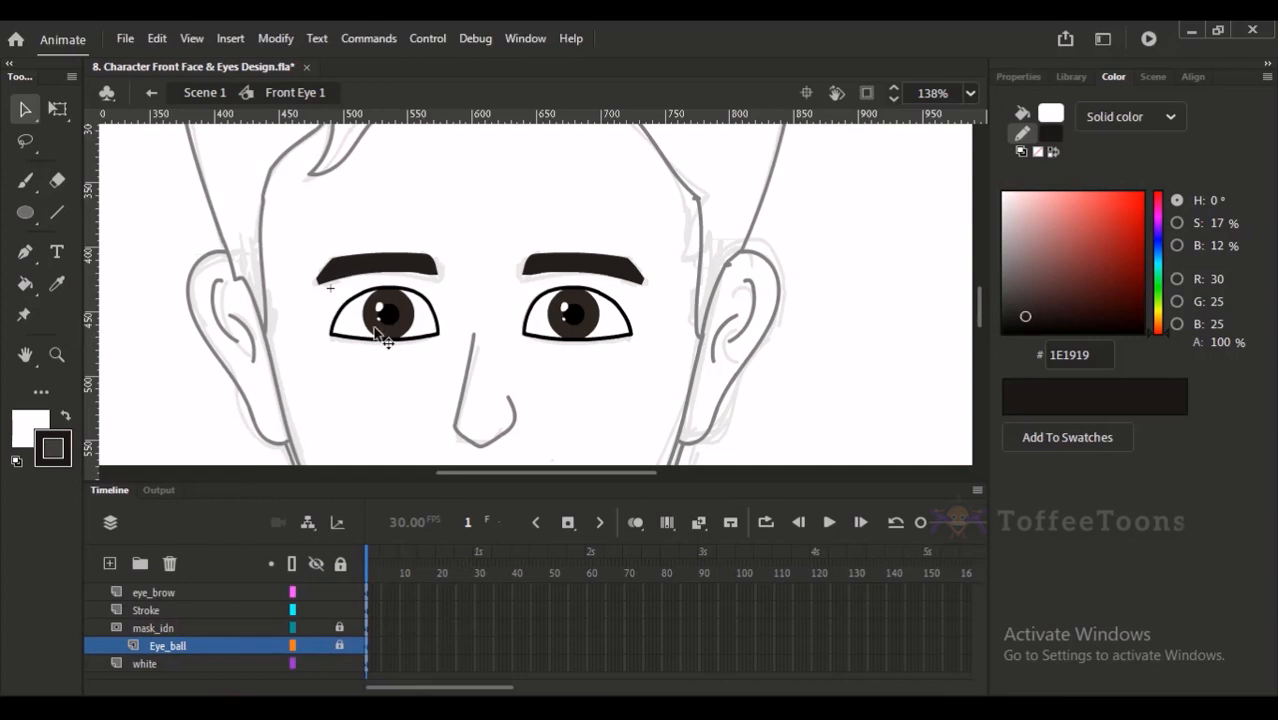
left_click(188, 665)
left_click(350, 354)
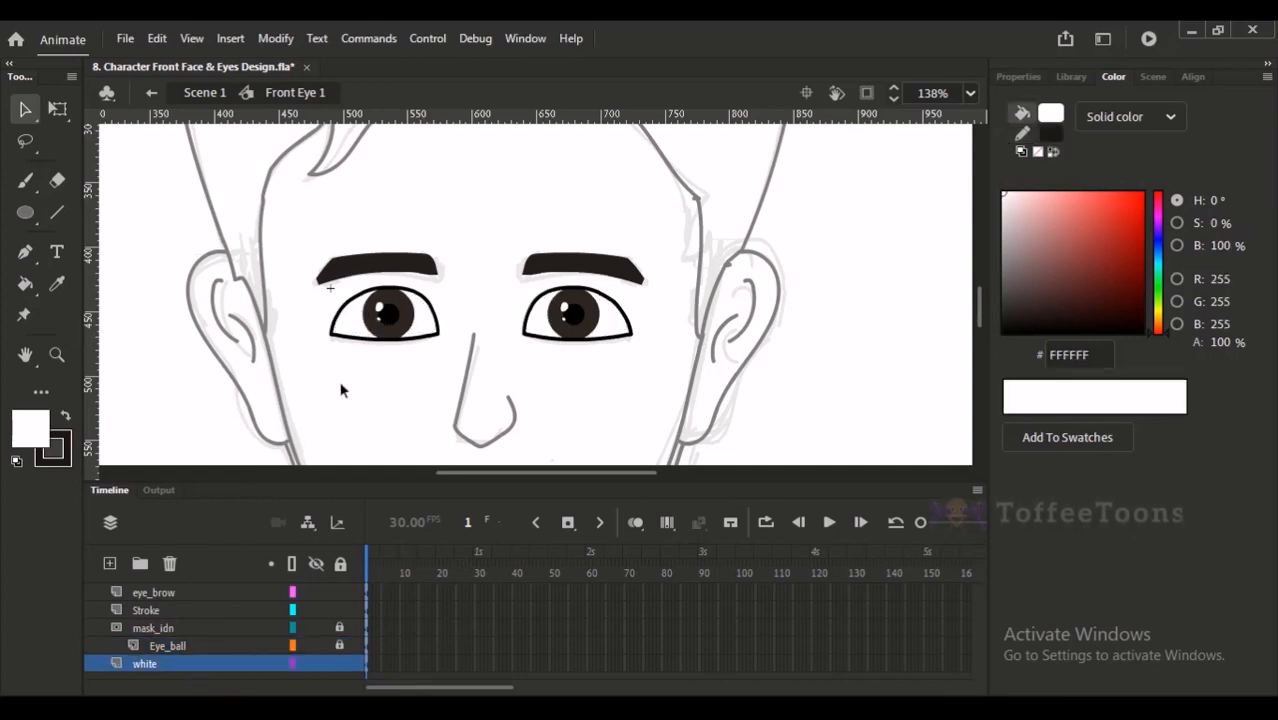
- Return to Scene 1 and hide the rough sketch on Layer_1
left_click(205, 92)
key("ctrl+2")
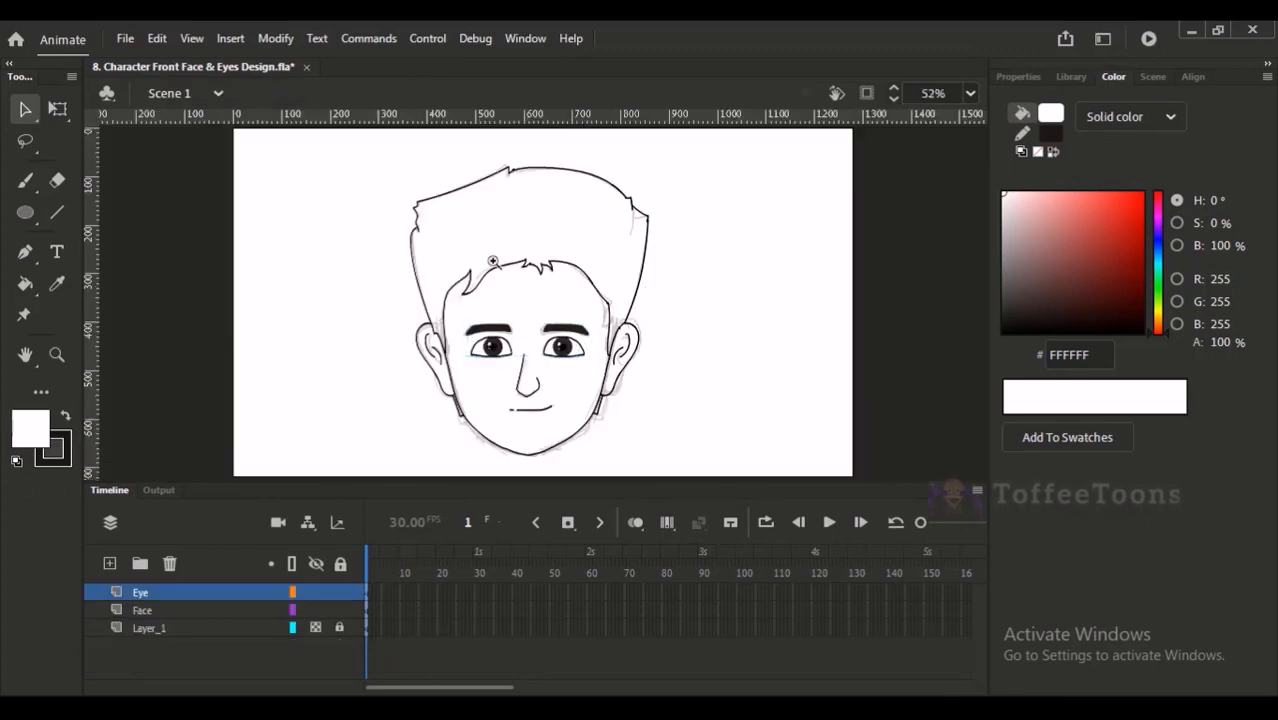
scroll(600, 300, "up", 3)
left_click(658, 400)
left_click(316, 627)
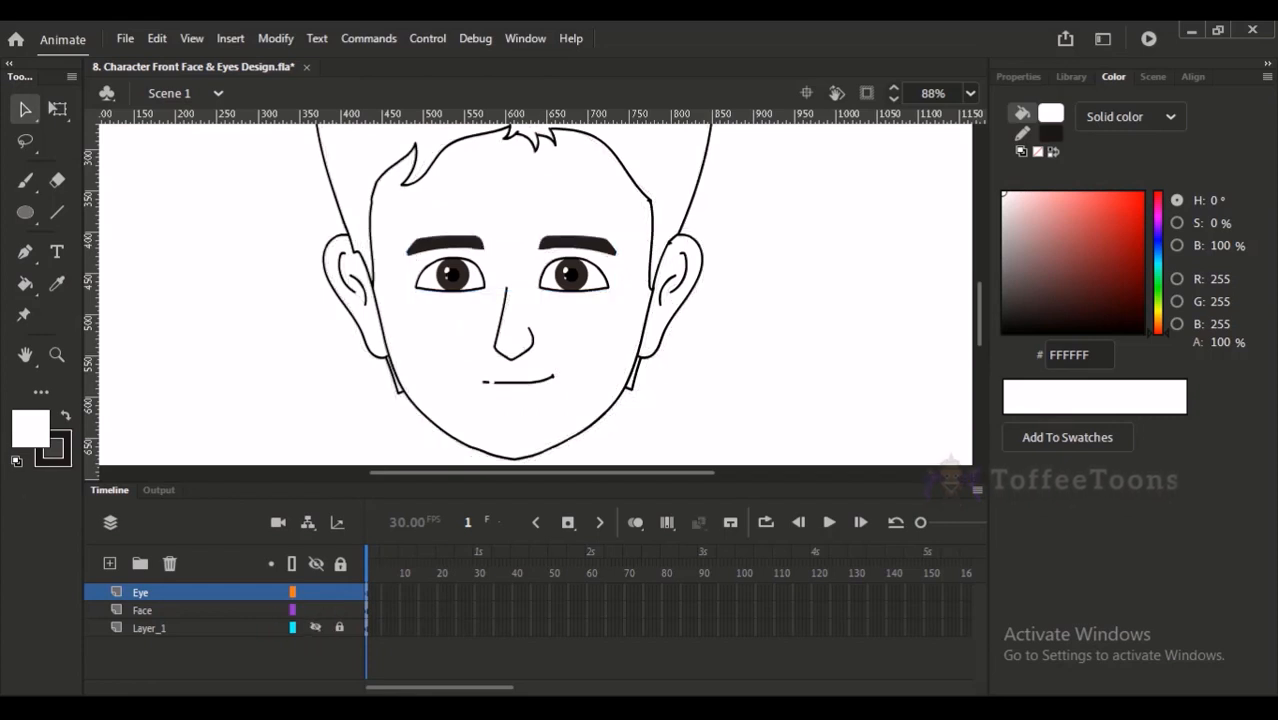
- Shorten the nose slightly from its upper end with the Free Transform tool on the Face layer
left_click(453, 220)
left_click(578, 333)
key("q")
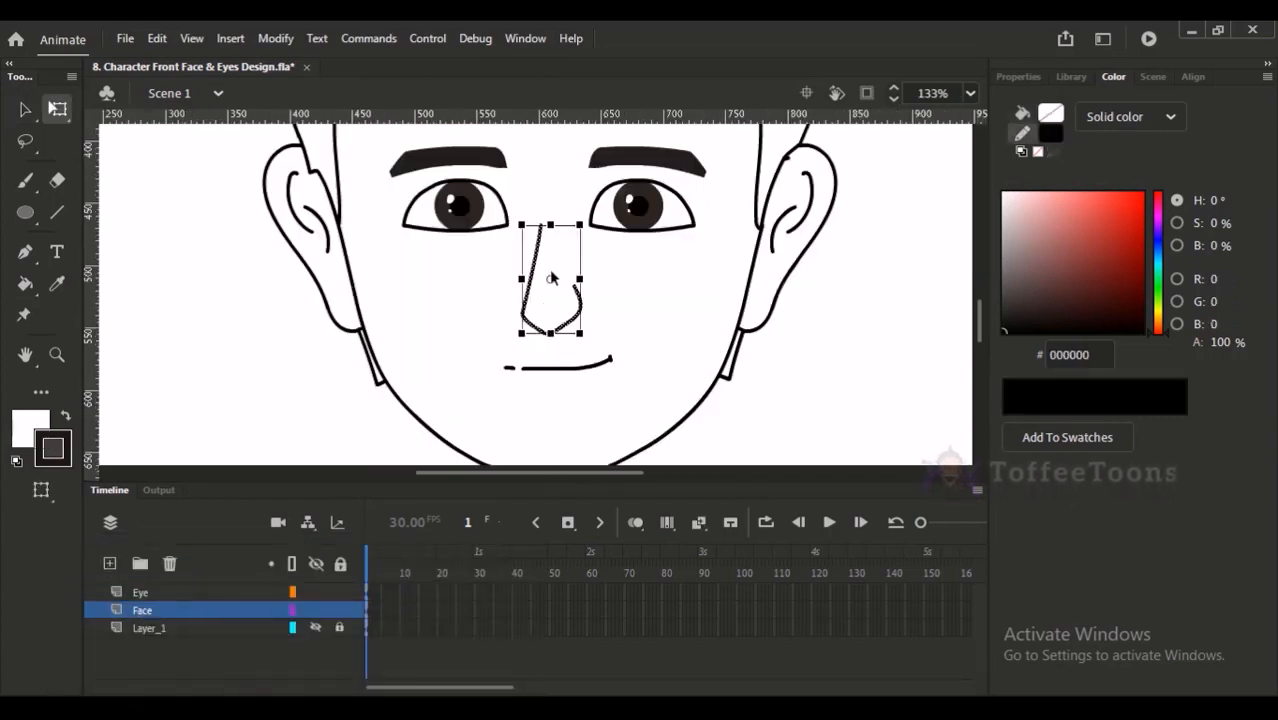
left_click_drag(548, 224, 549, 241)
key("ctrl+z")
key("ctrl+z")
left_click(549, 240)
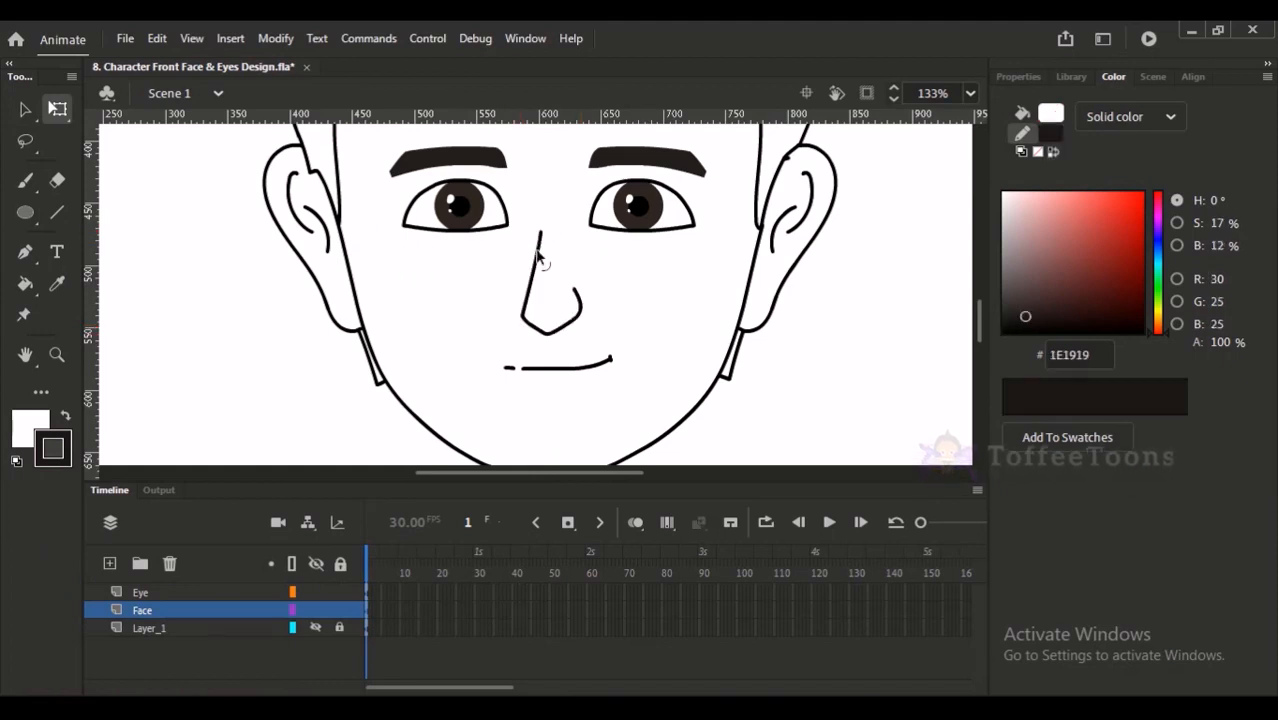
key("ctrl+2")
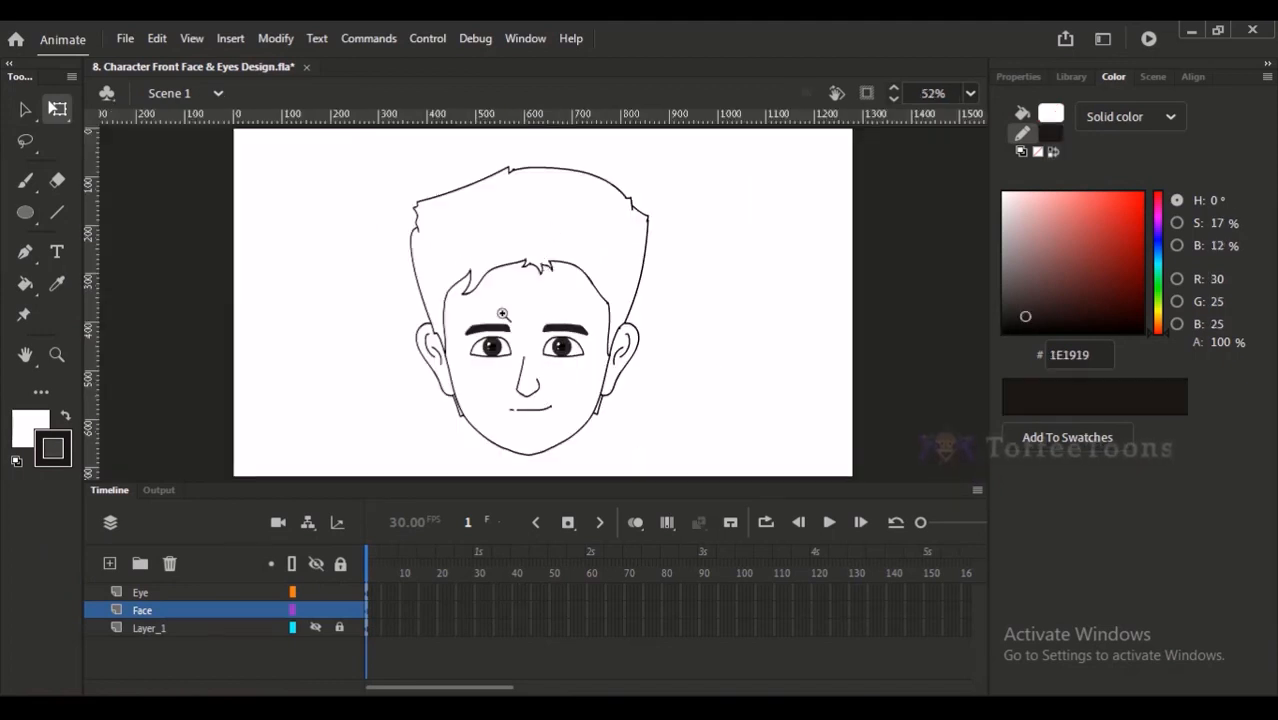
scroll(505, 313, "up", 4)
key("v")
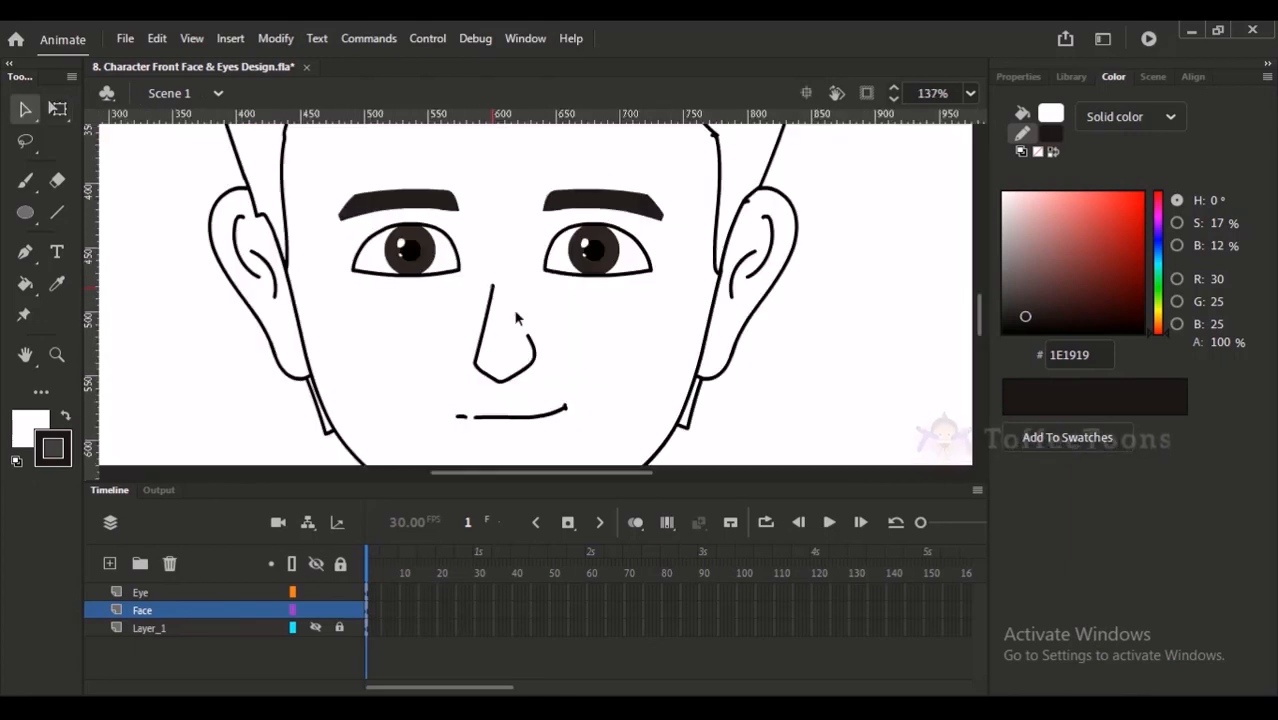
- Try to extend the nose bridge upward with a short brush stroke between the eyes
key("ctrl+2")
key("b")
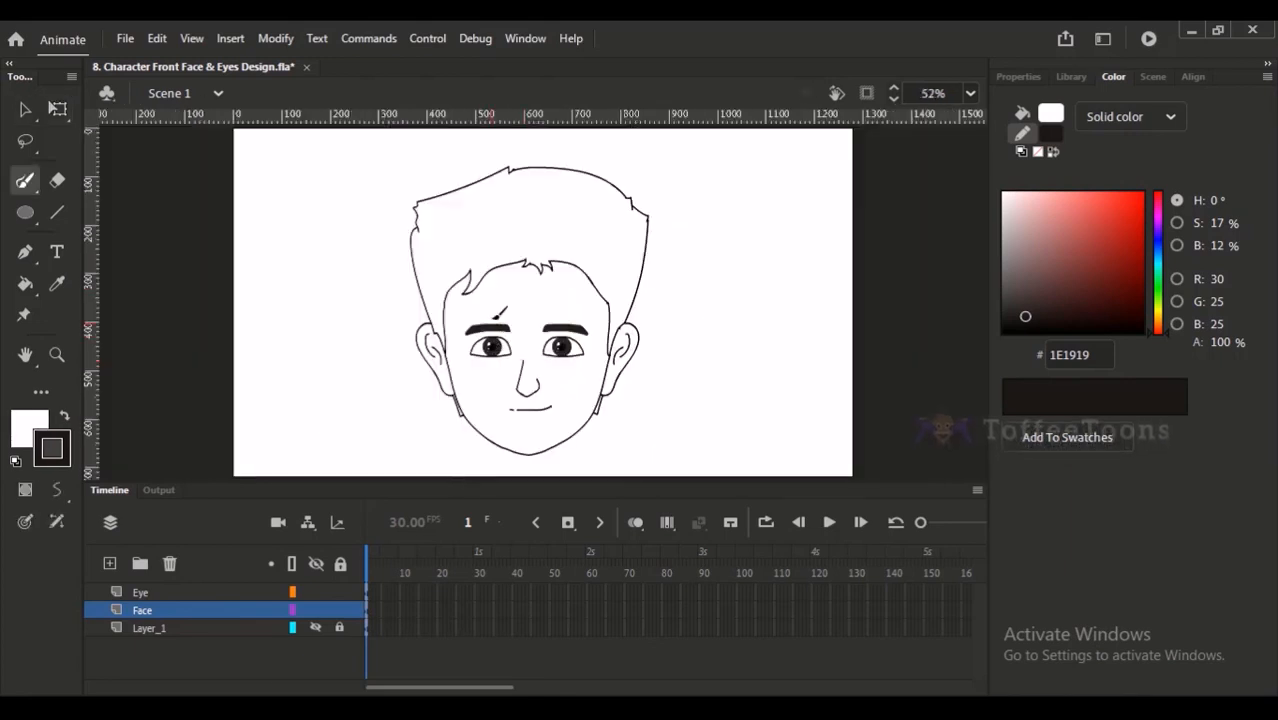
scroll(498, 324, "up", 5)
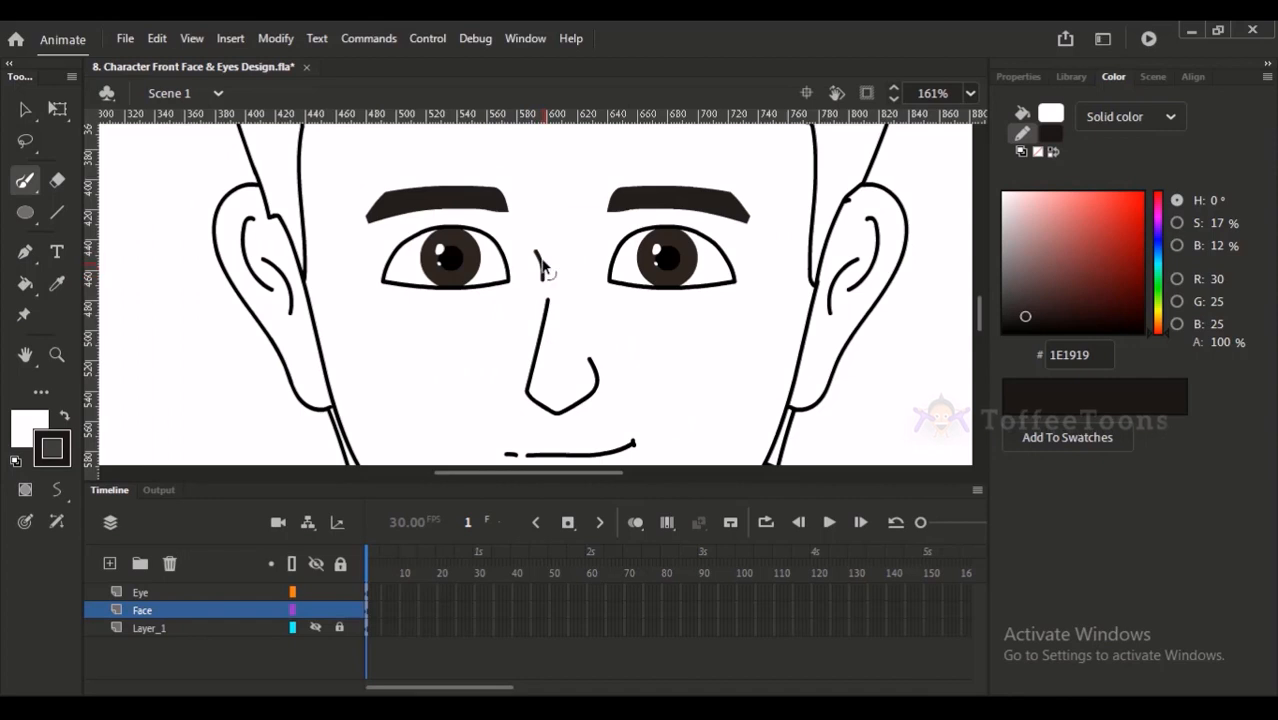
scroll(565, 250, "down", 2)
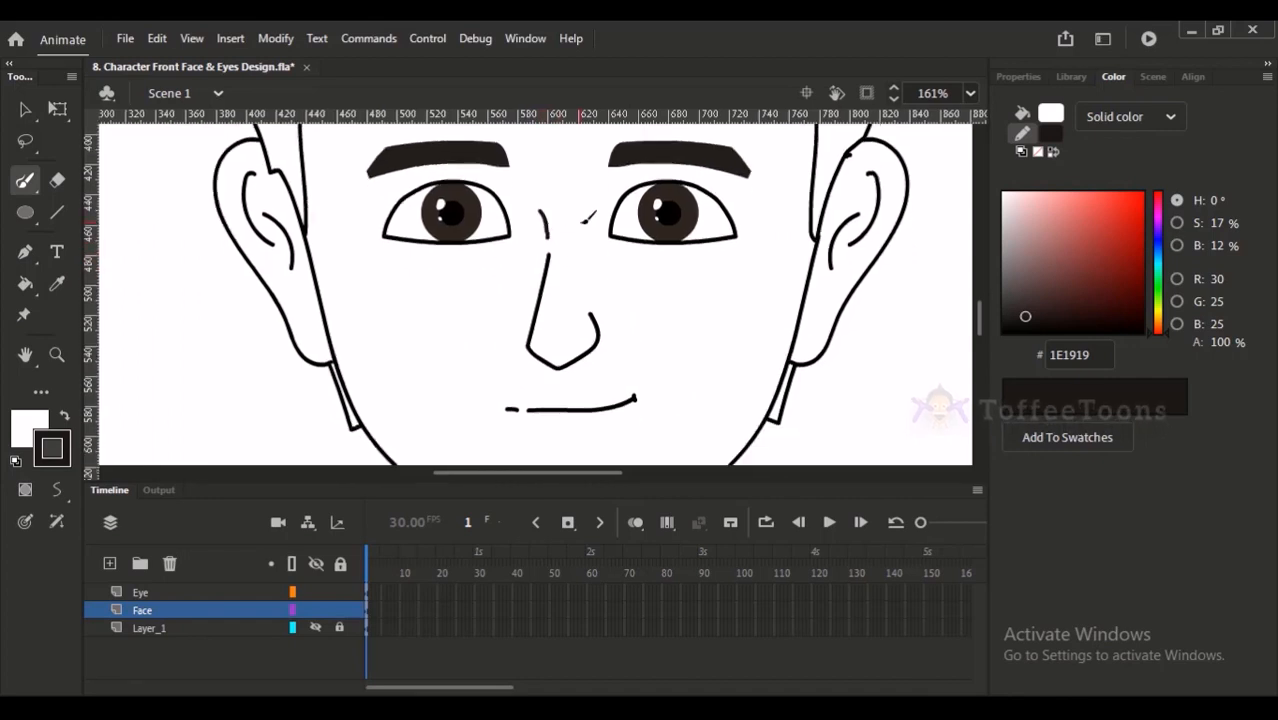
- Save the character face document
key("ctrl+2")
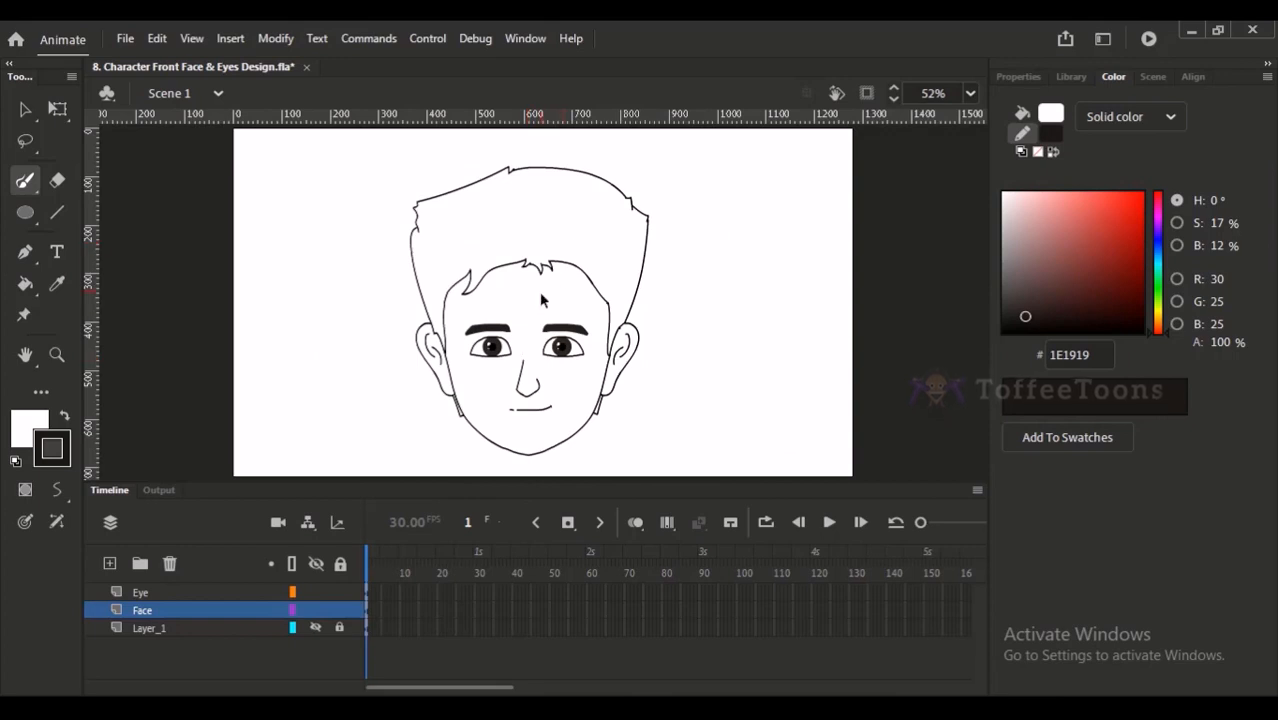
left_click(25, 109)
key("ctrl+s")
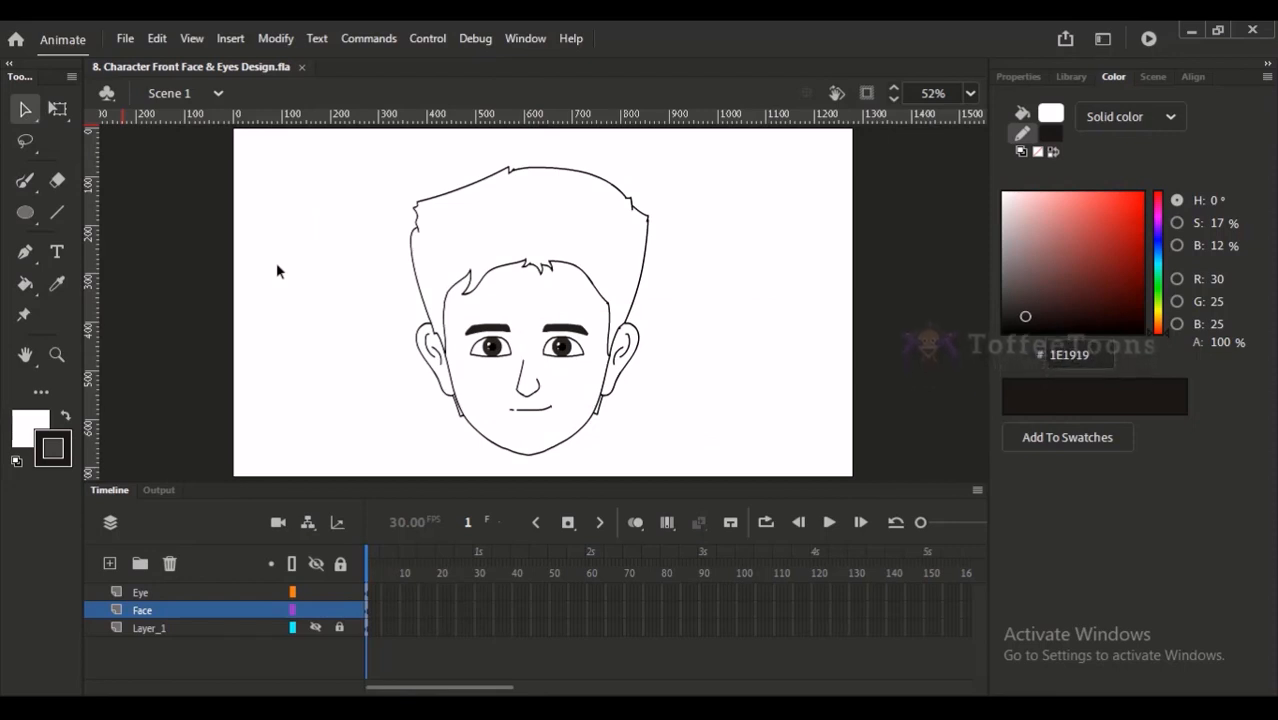
- Delete the rough sketch layer Layer_1 after turning its visibility back on
left_click(197, 612)
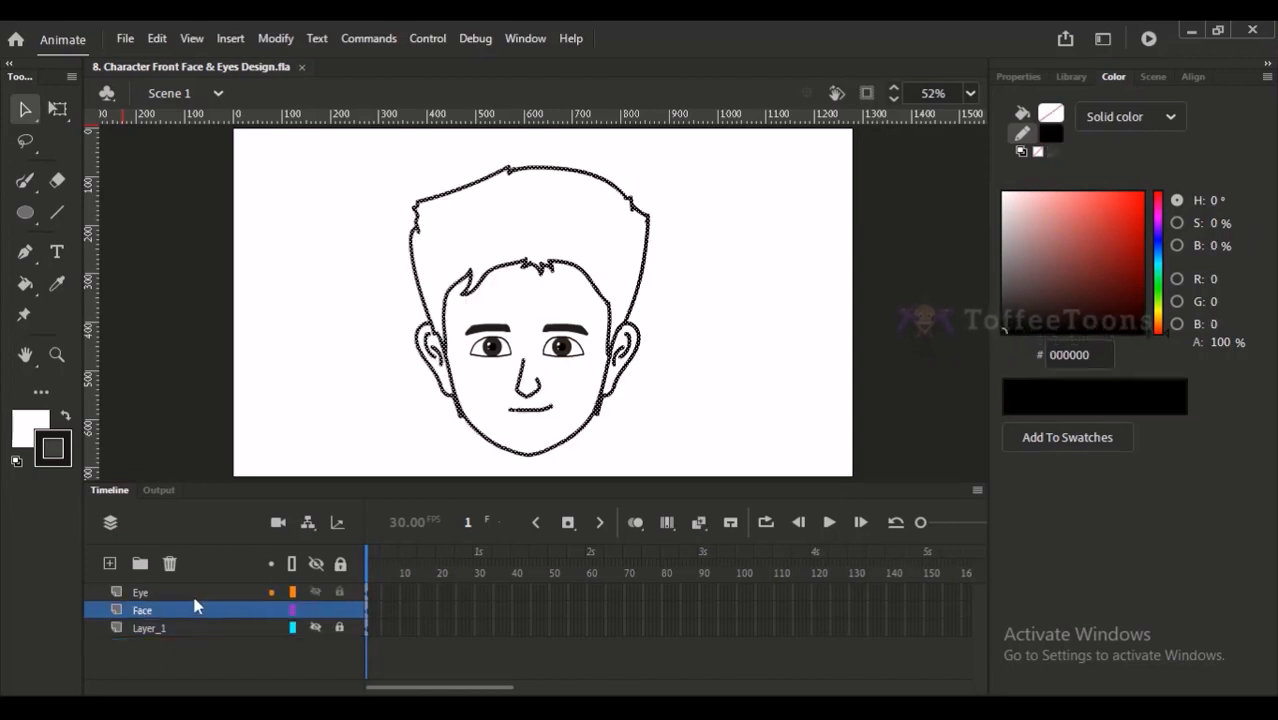
left_click(200, 596)
left_click(218, 622)
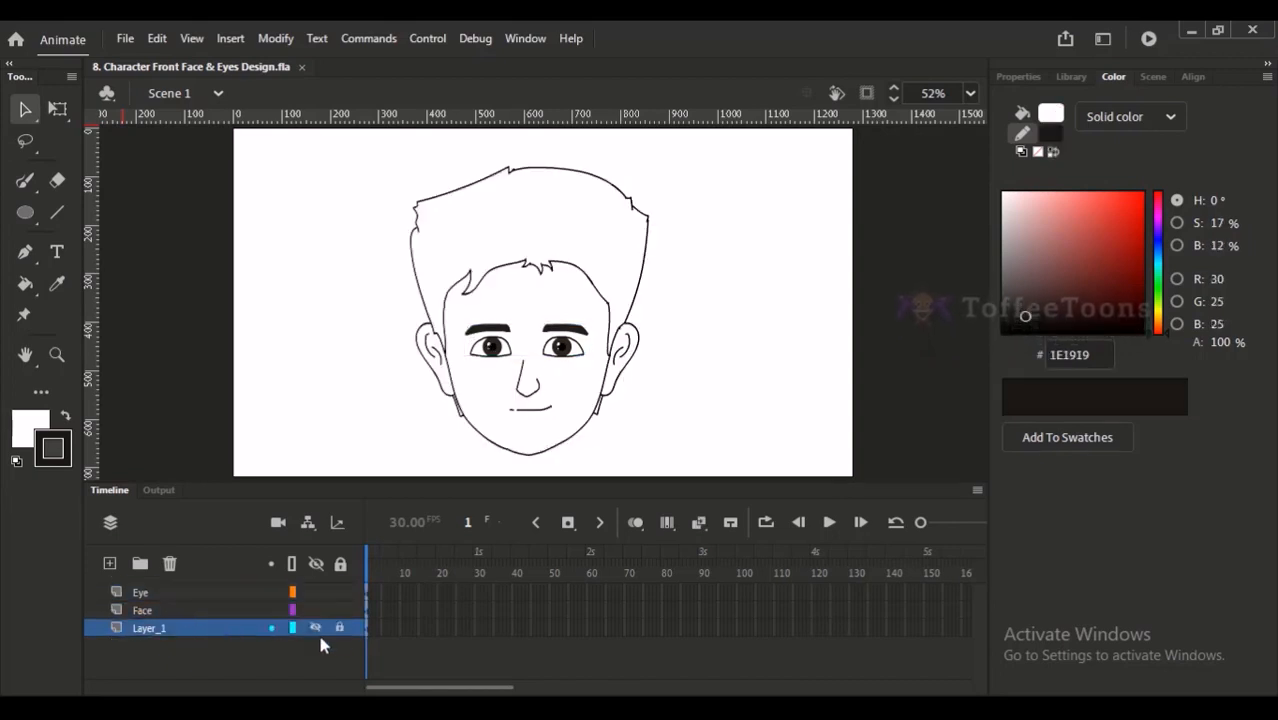
left_click(315, 630)
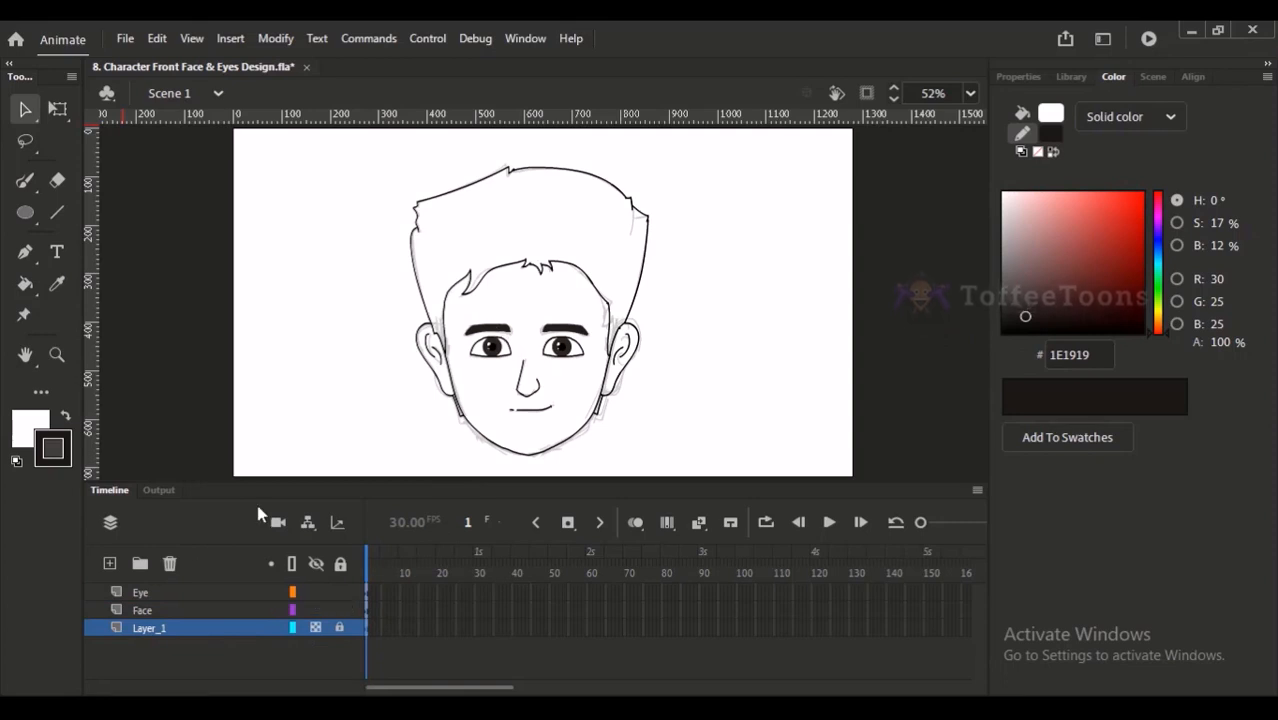
left_click(168, 566)
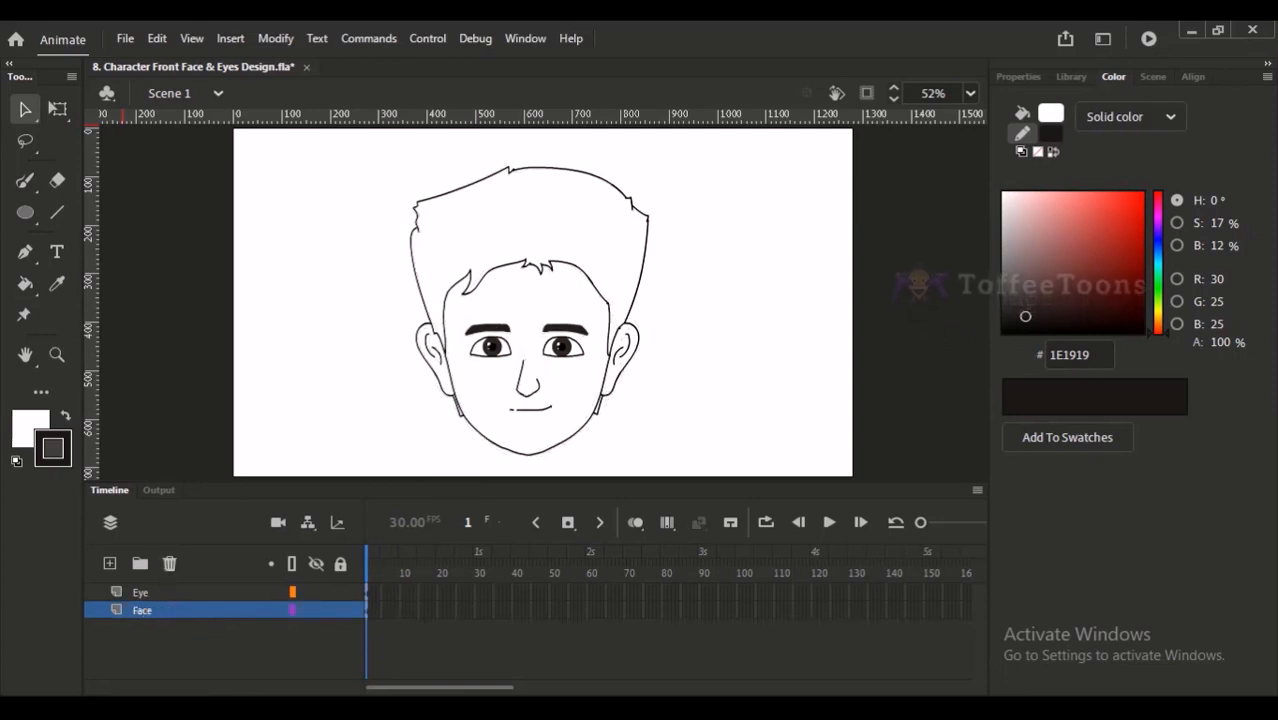
key("super+Tab")
left_click(510, 340, "ctrl")
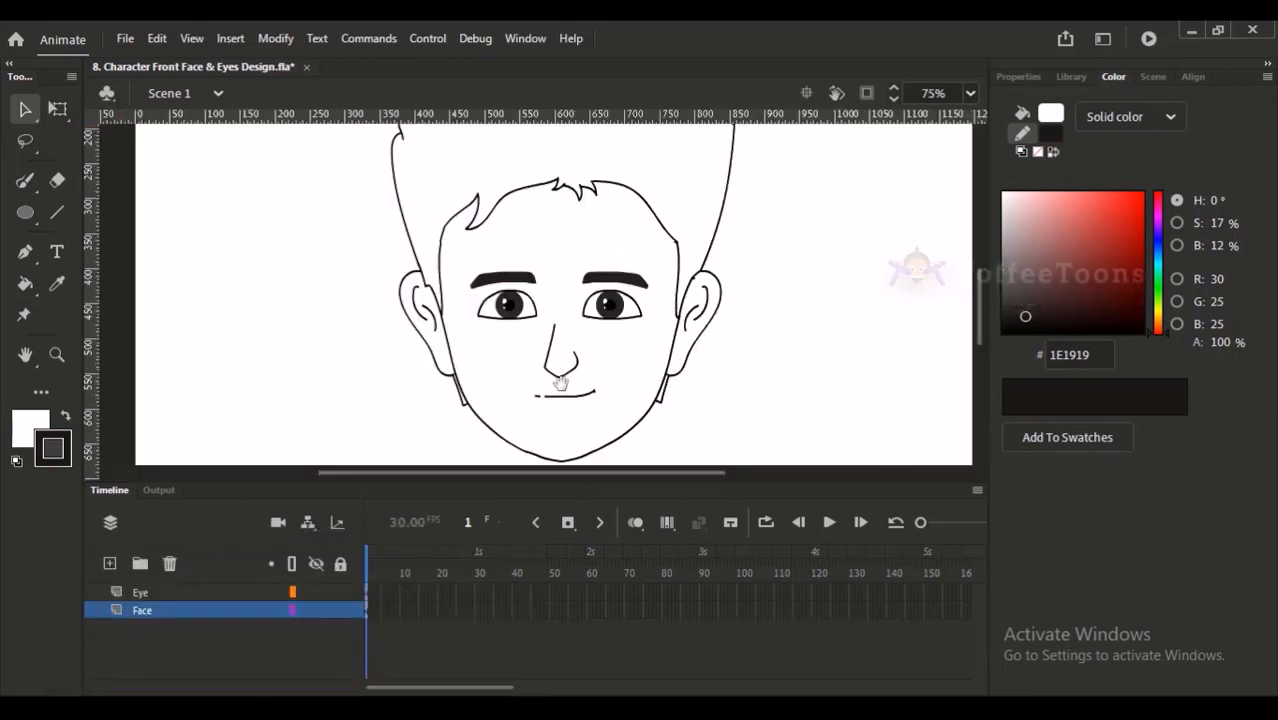
left_click_drag(500, 384, 450, 396)
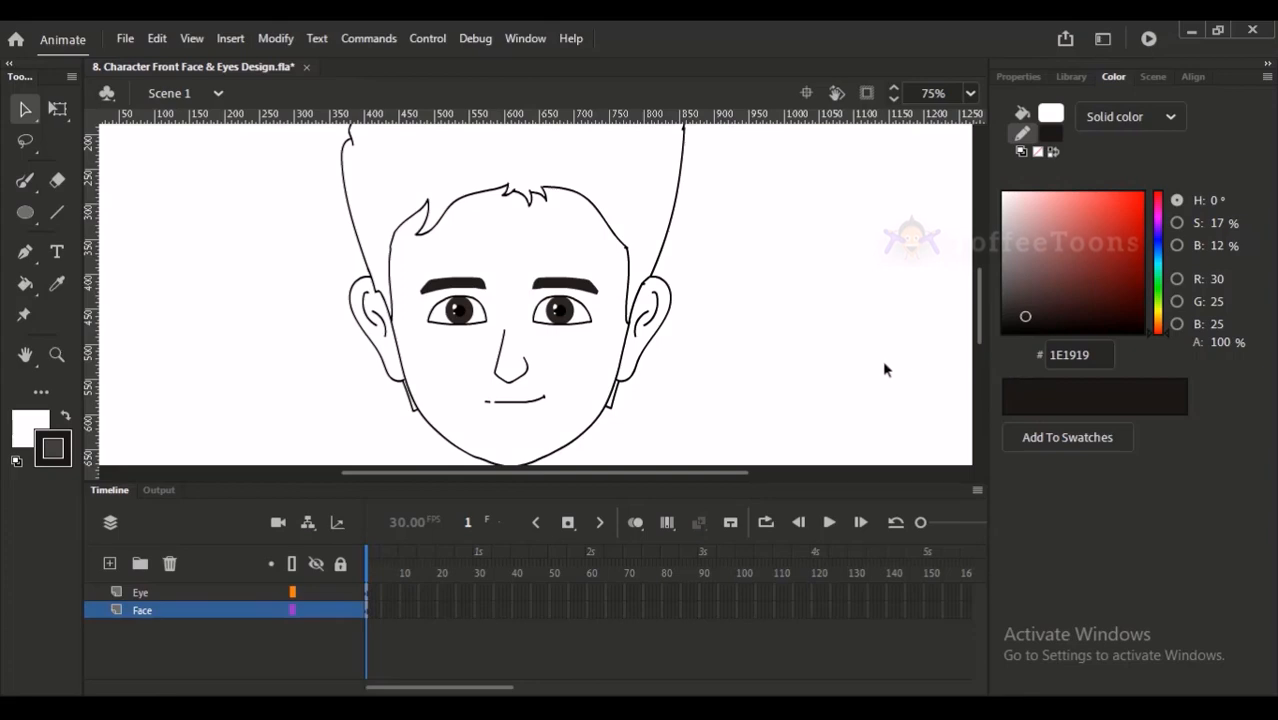
- Switch to Firefox and open the Google home page in a new tab
mouse_move(270, 706)
left_click(338, 638)
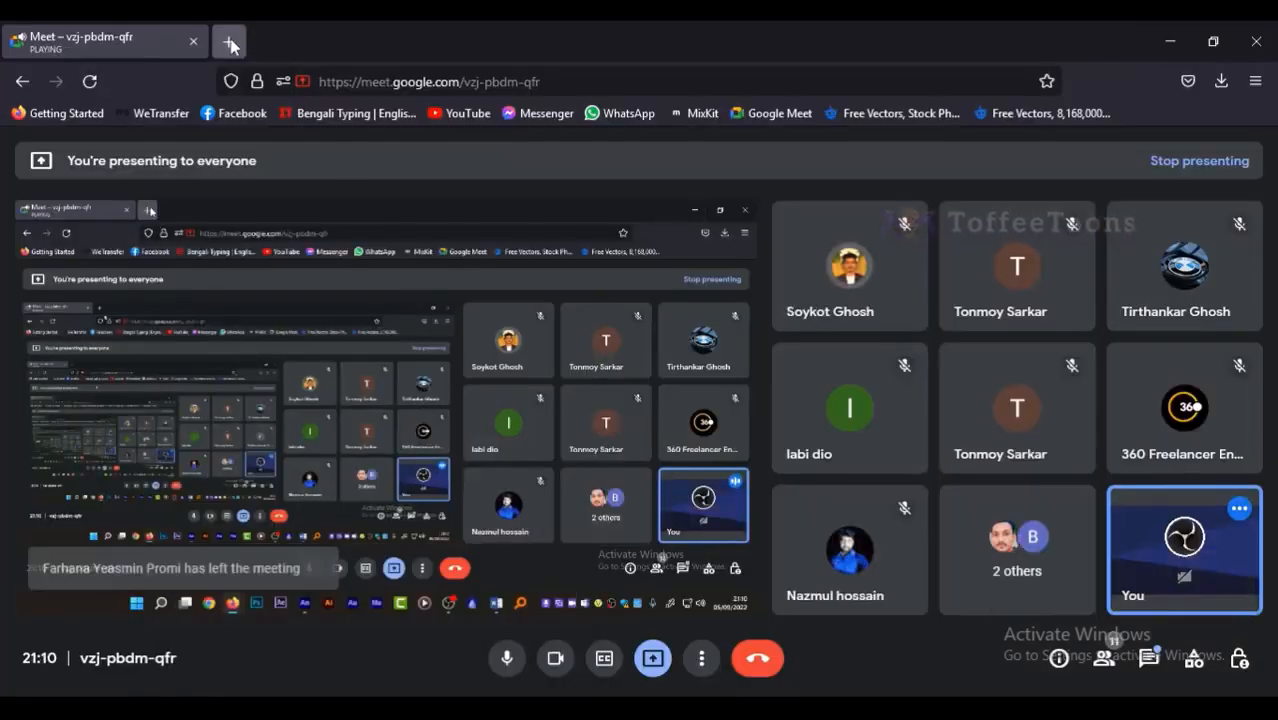
left_click(232, 42)
left_click(348, 81)
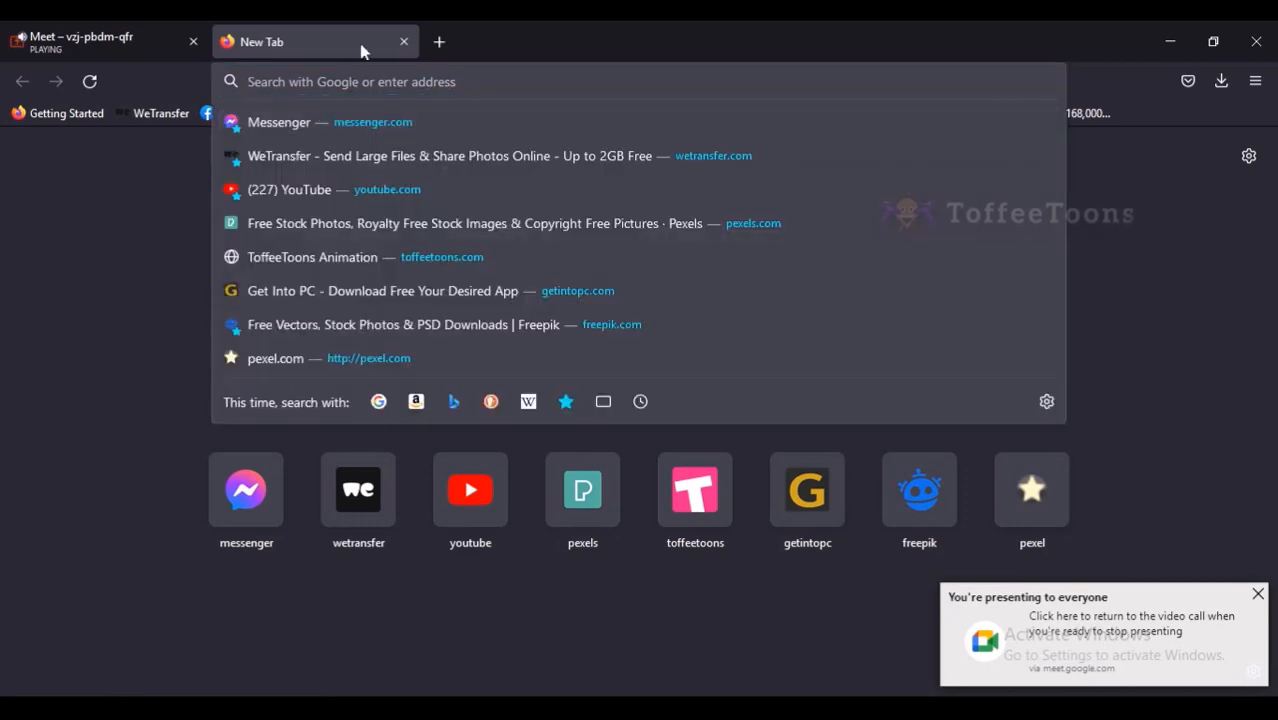
type("goo")
key("Return")
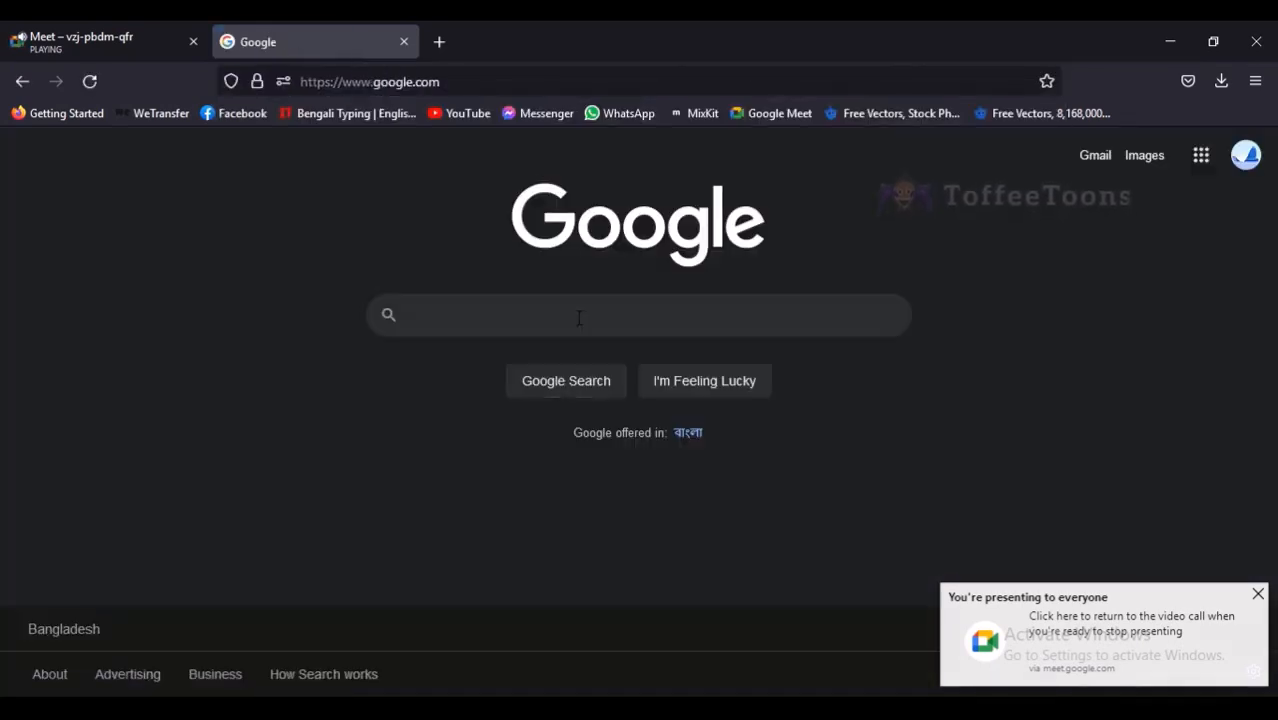
- Search Google Images for "character skin tones" and open the Freepik result "Men skin tone colors set. boy characters"
left_click(572, 320)
type("ff")
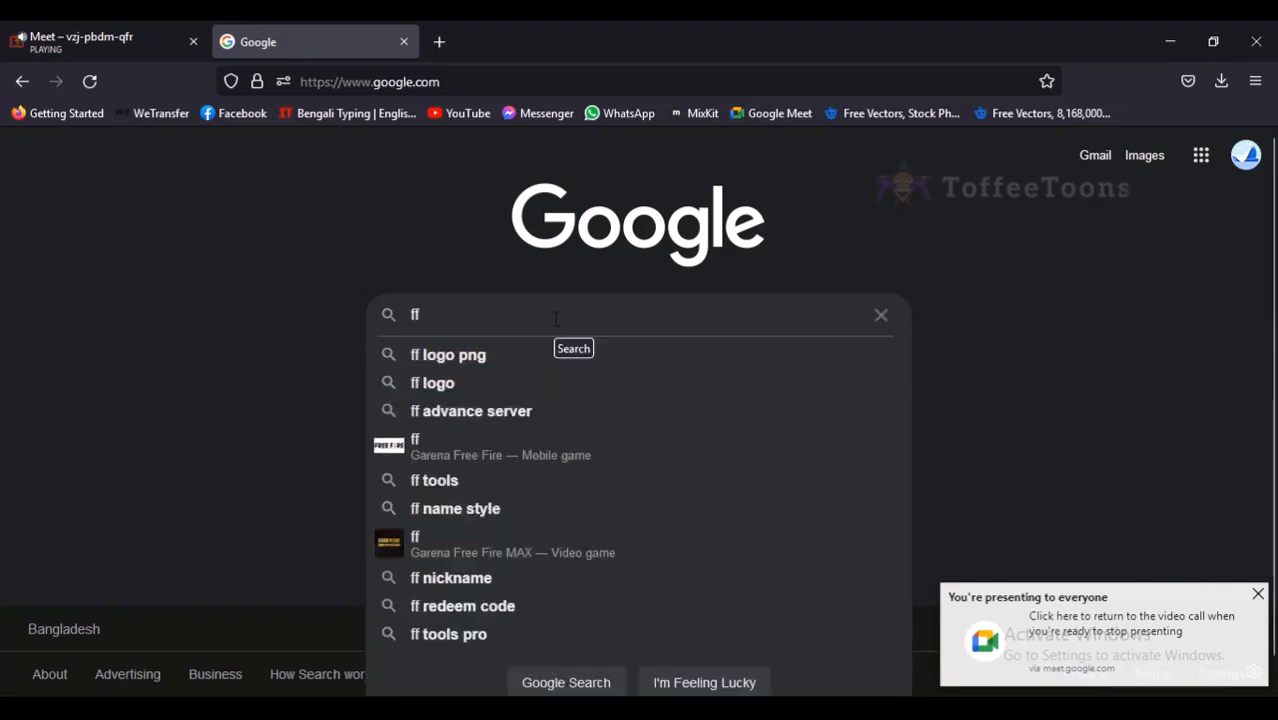
key("BackSpace")
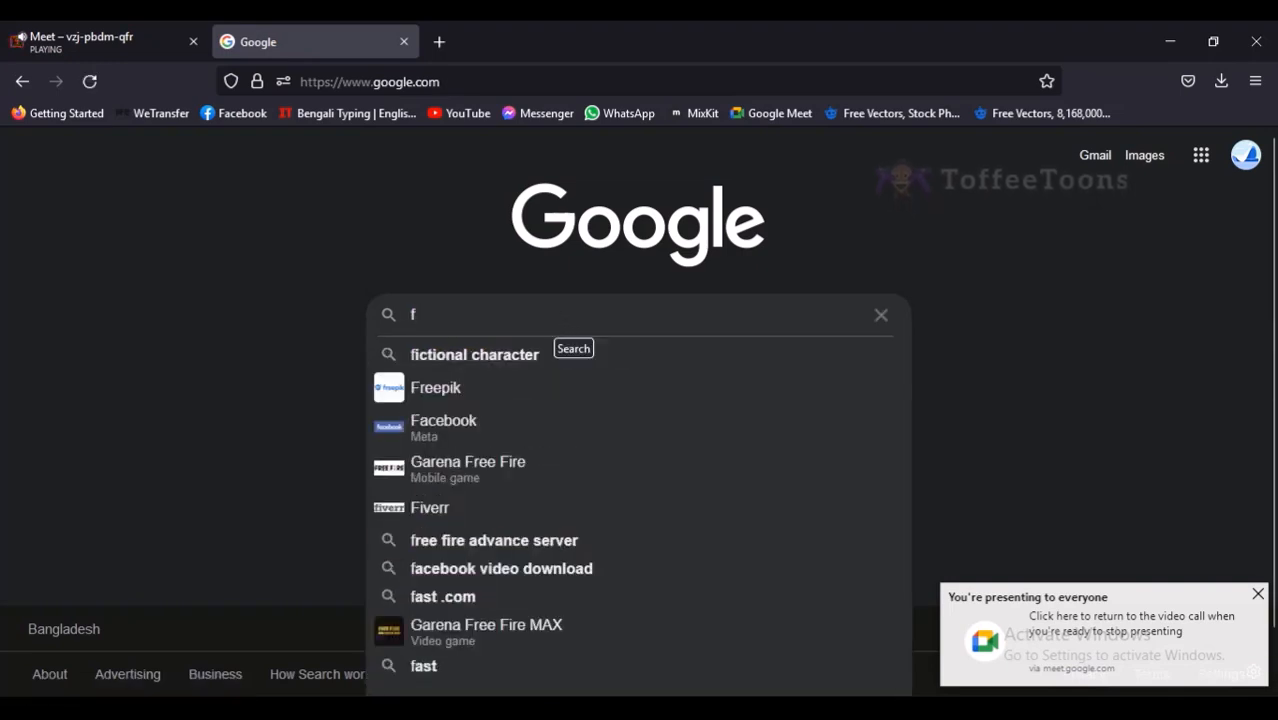
key("BackSpace")
type("character")
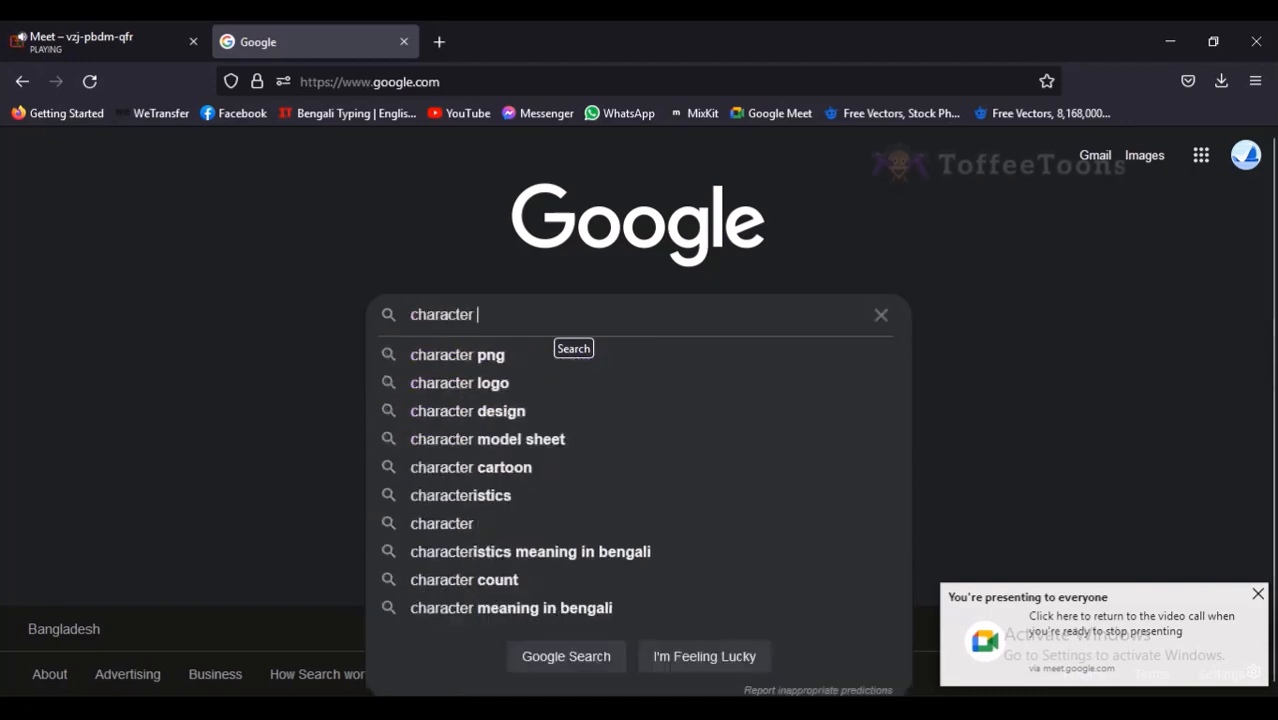
type(" skin")
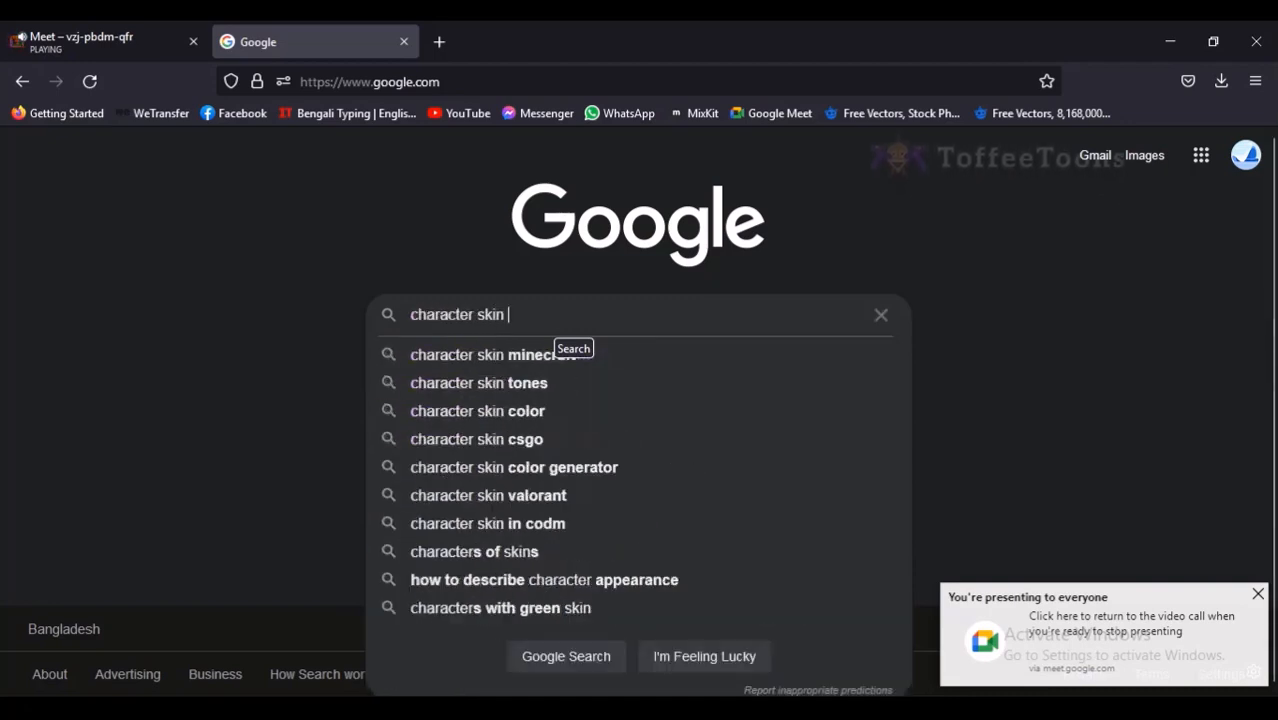
type(" tones")
key("Return")
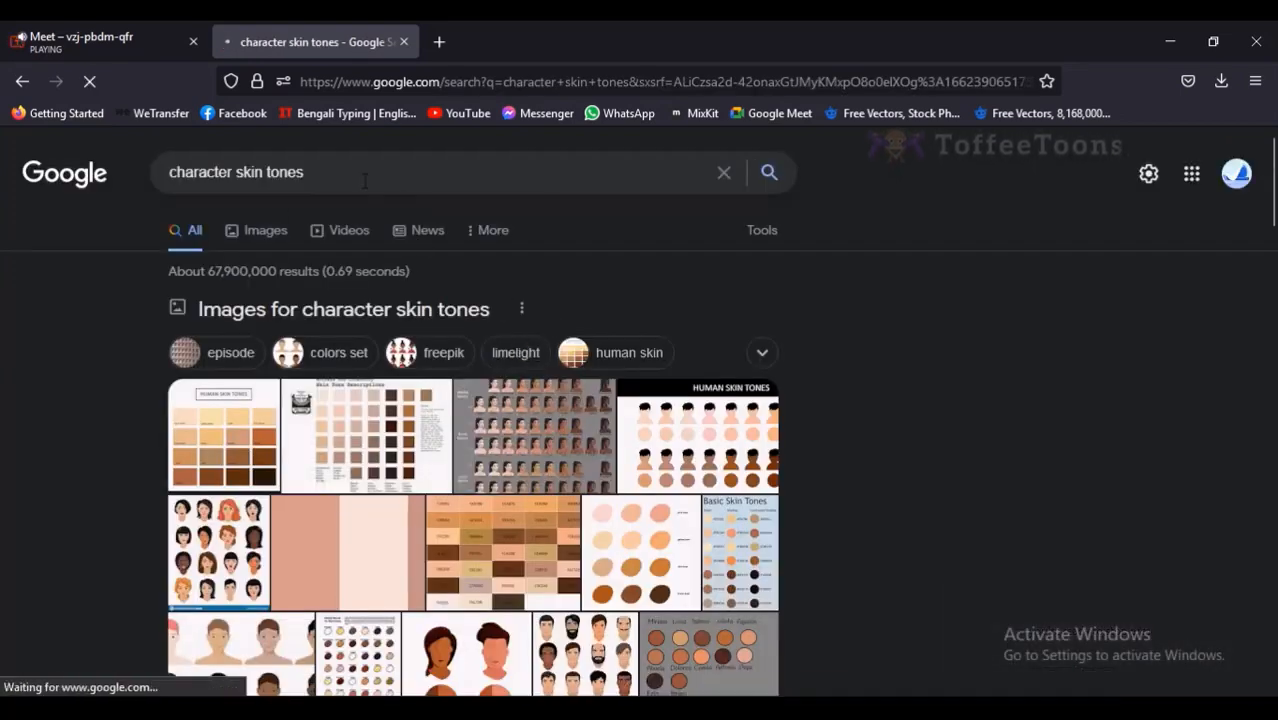
left_click(289, 230)
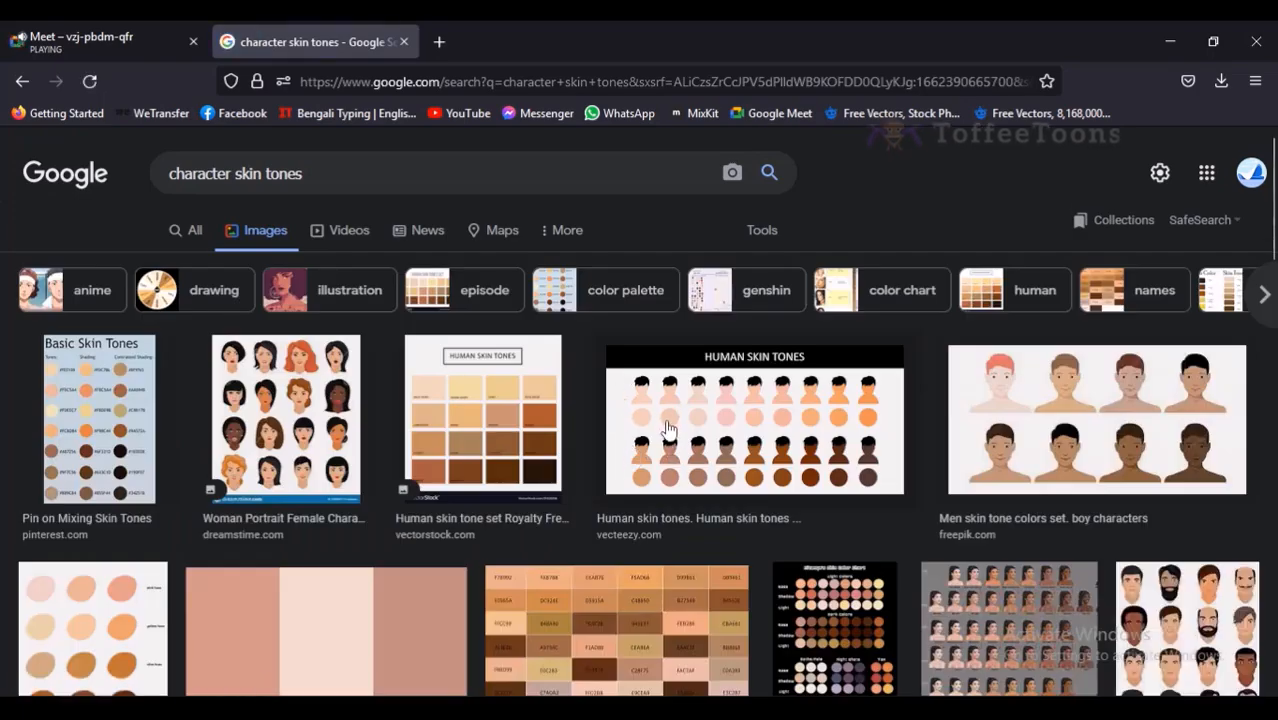
left_click(1090, 392)
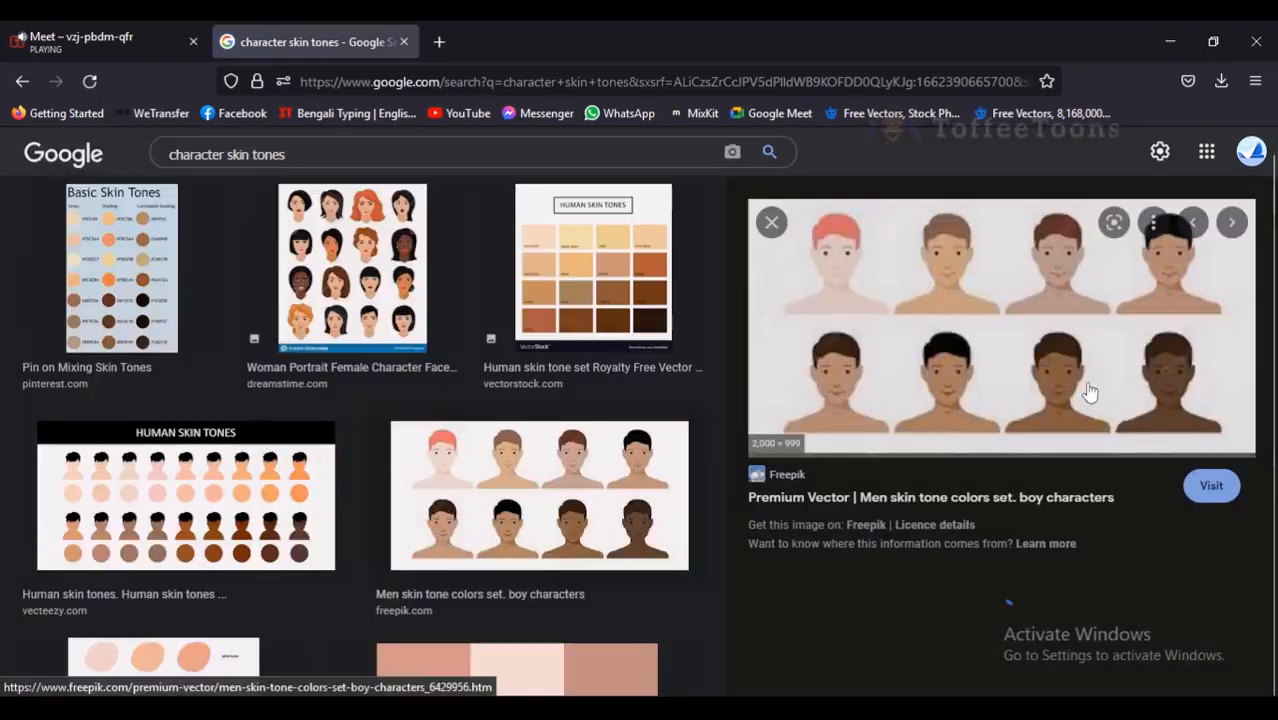
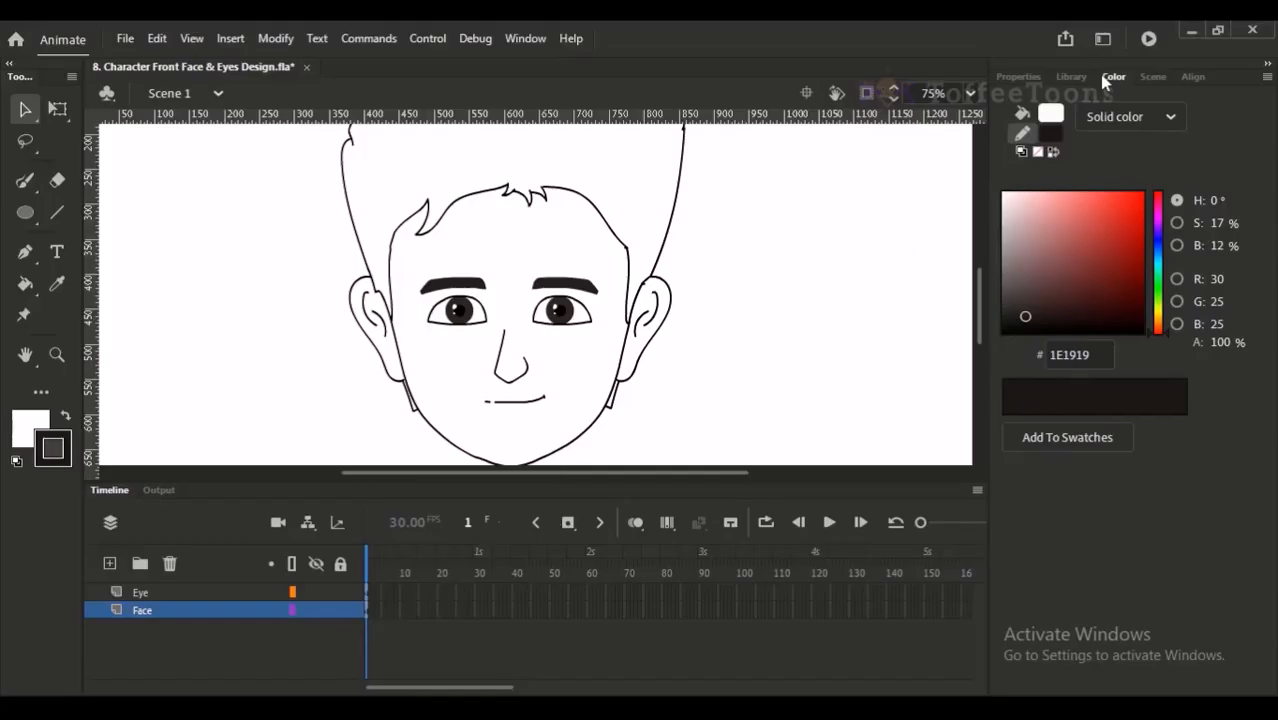
- Mix a medium brown, 7C5B37, for the stroke colour
left_click_drag(1158, 331, 1158, 321)
left_click_drag(1050, 205, 1064, 202)
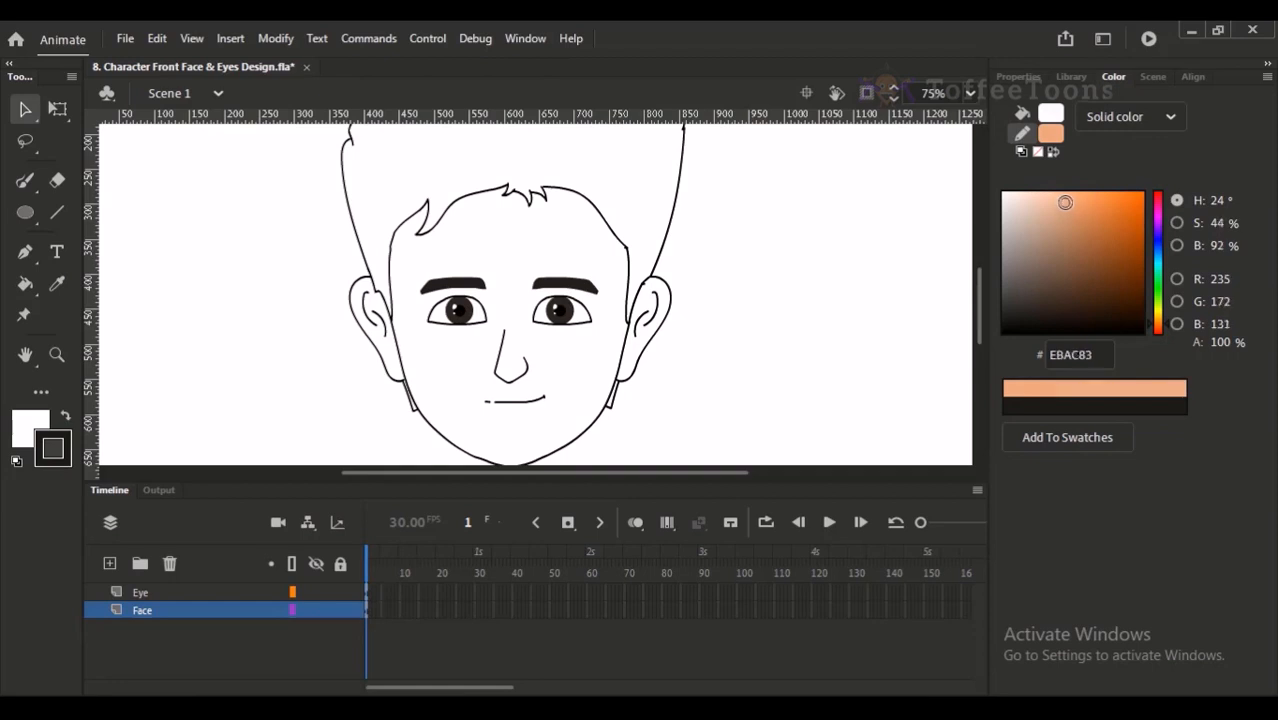
left_click_drag(1160, 328, 1167, 331)
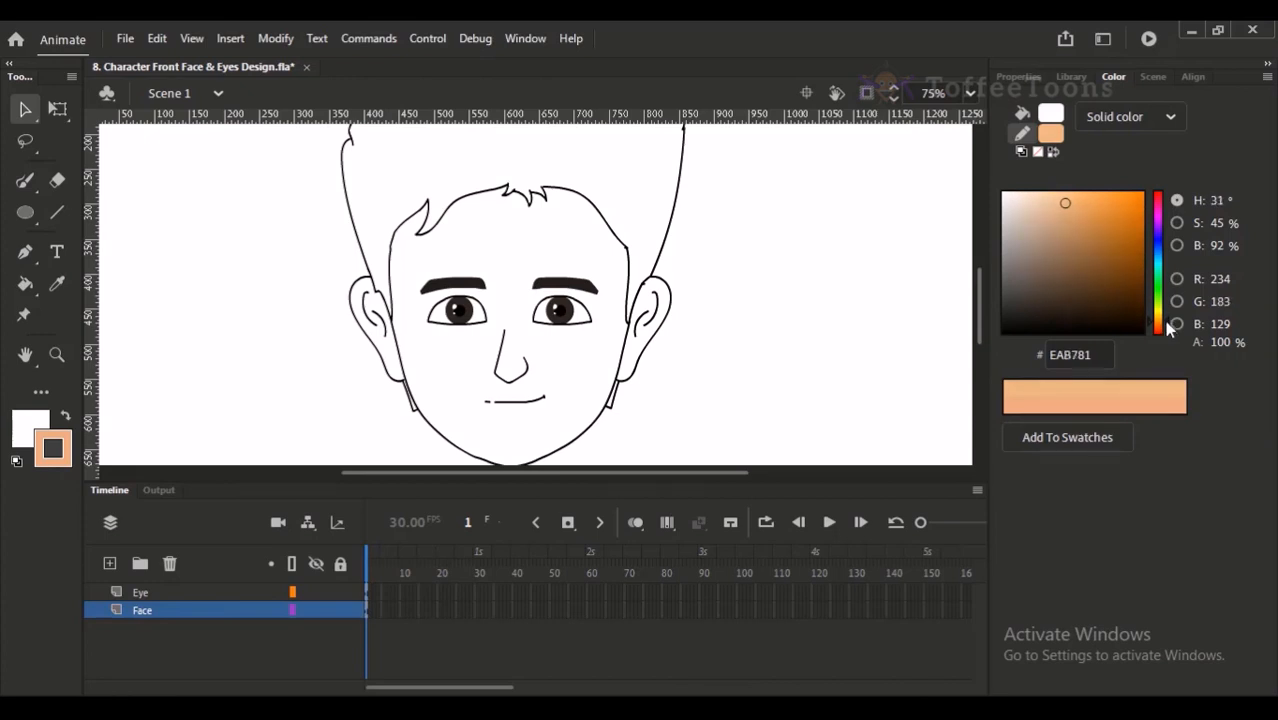
mouse_move(1070, 207)
left_mouse_down()
mouse_move(1050, 272)
mouse_move(1099, 247)
mouse_move(1076, 240)
mouse_move(1080, 264)
left_mouse_up()
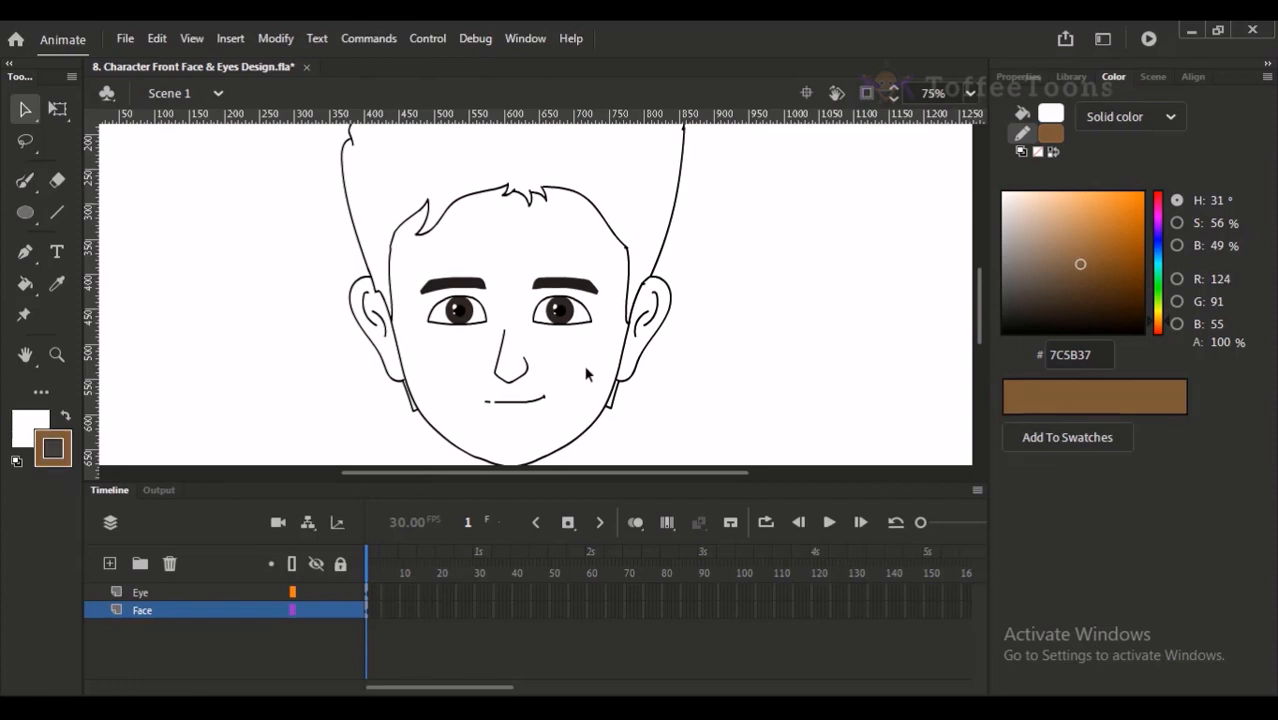
- Set the Paint Bucket to close medium gaps and swap the stroke brown into the fill colour, undoing the recolouring of the selected artwork
key("k")
left_click(25, 490)
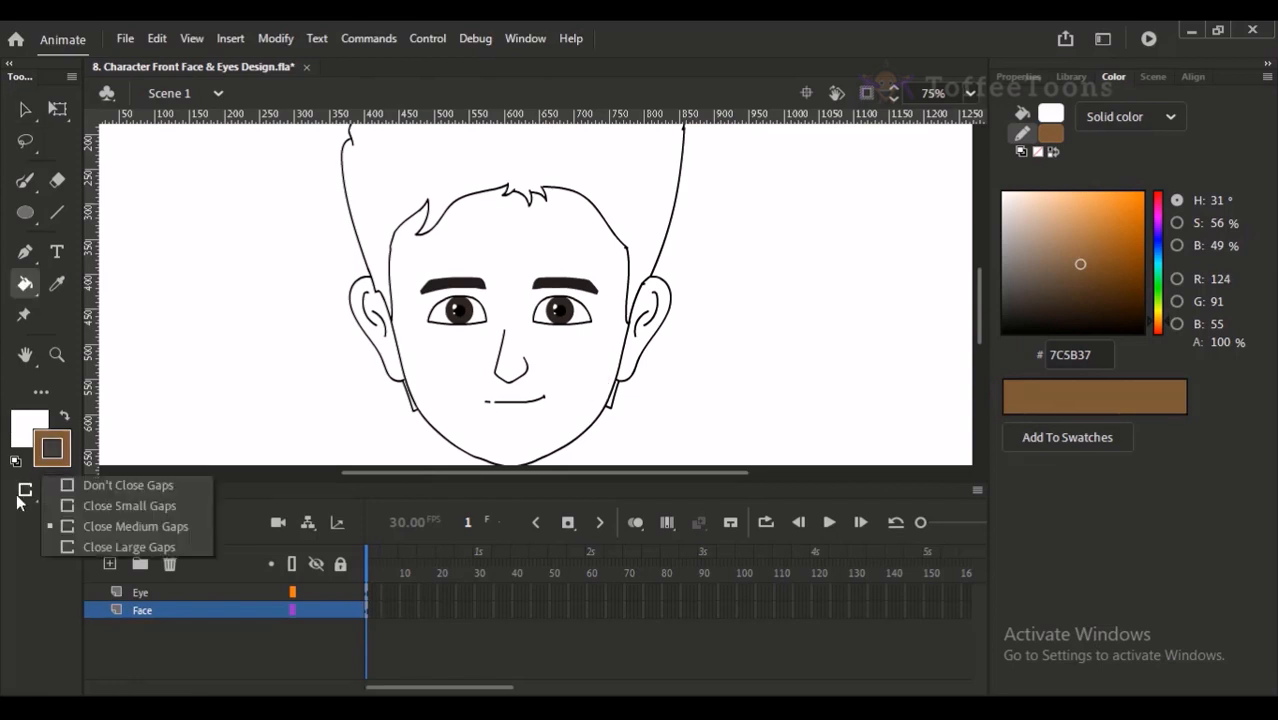
left_click(64, 522)
left_click(163, 612)
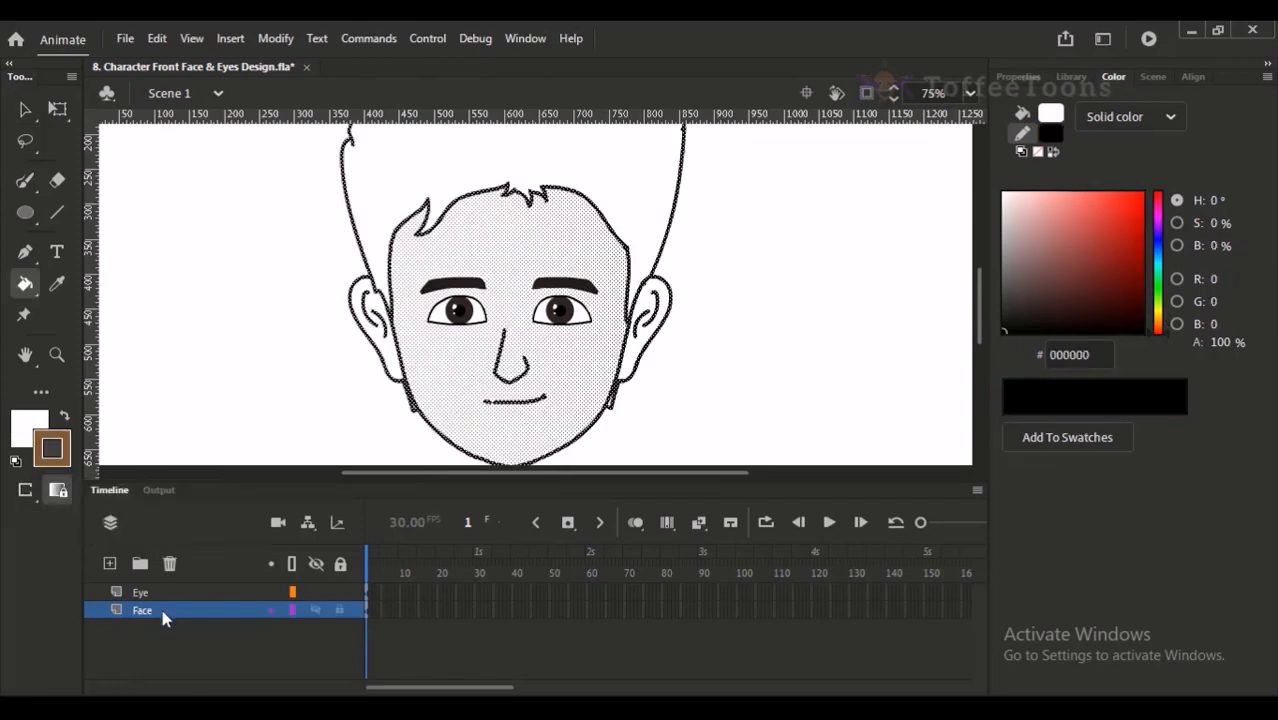
left_click_drag(318, 256, 308, 278)
left_click(64, 416)
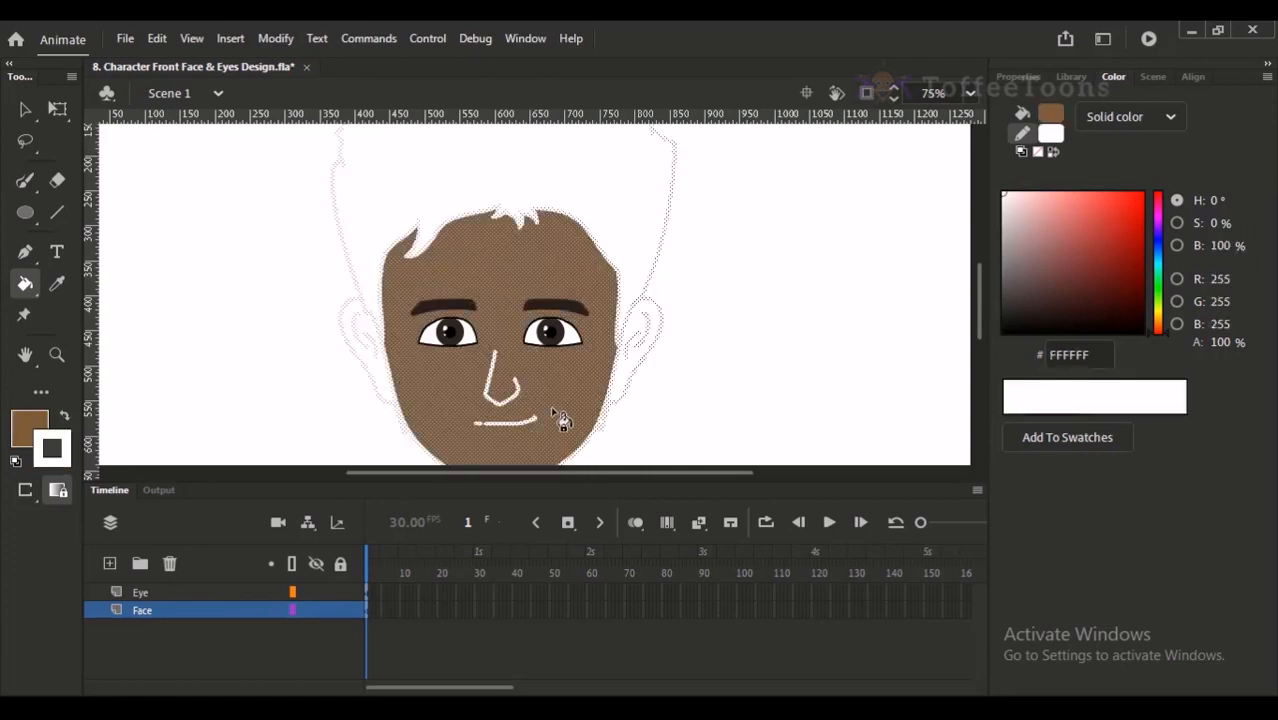
key("ctrl+z")
left_click(25, 109)
left_click(172, 236)
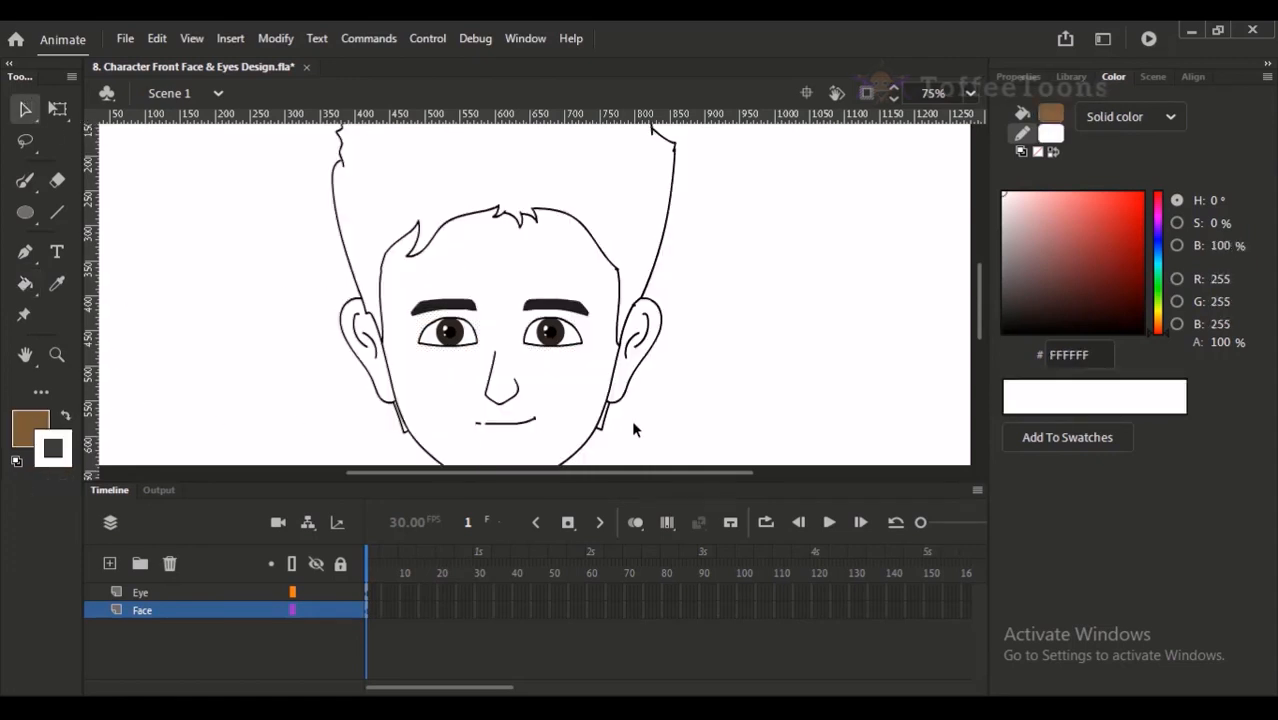
- Fill the face with the brown 7C5B37 and undo the fill
key("k")
left_click(581, 391)
left_click_drag(584, 381, 603, 333)
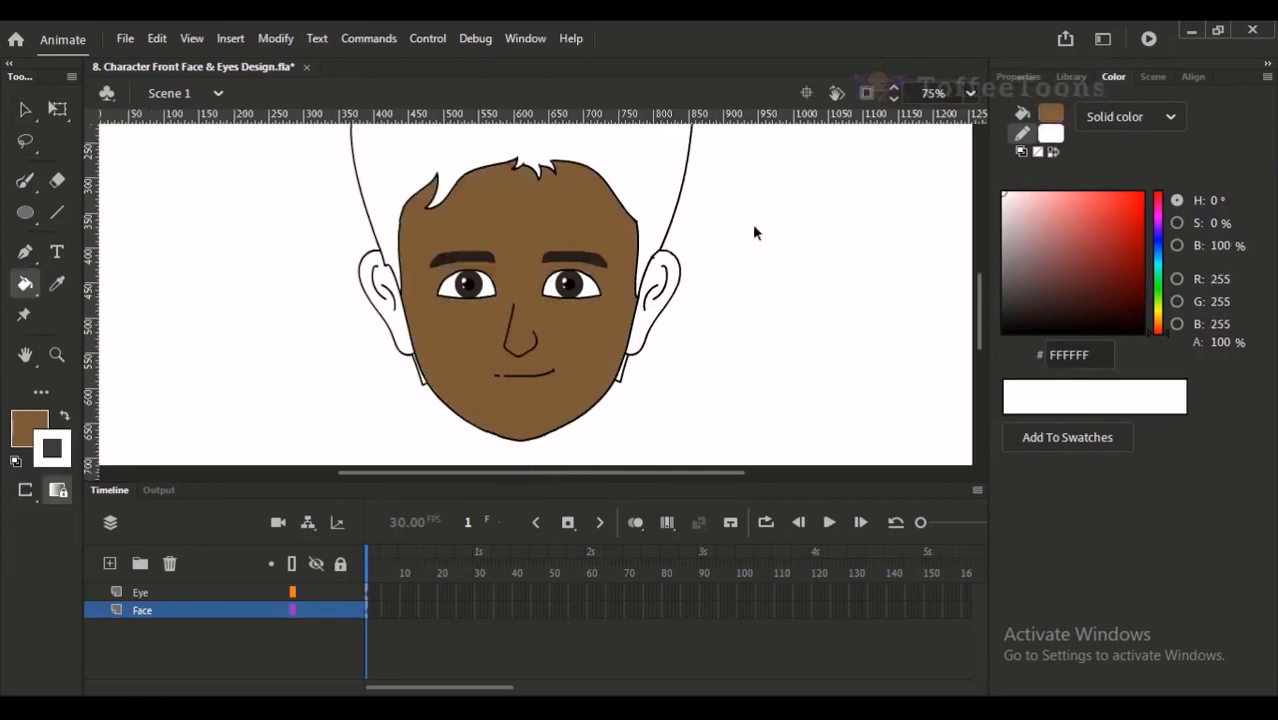
key("ctrl+z")
- Mix the peach tone ECB693 and swap it into the fill colour, undoing the brown fill on the face
left_click_drag(1160, 334, 1163, 323)
left_click_drag(1057, 209, 1054, 202)
left_click(612, 329)
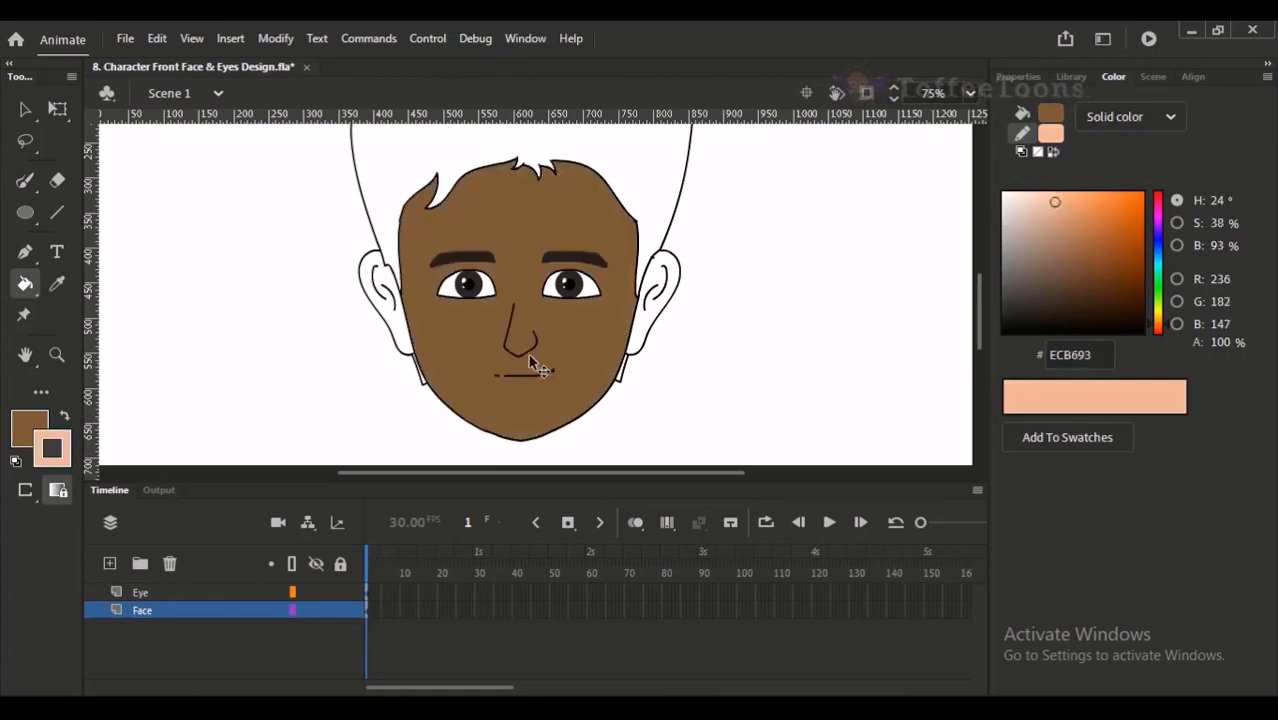
key("ctrl+z")
left_click(68, 453)
left_click(66, 451)
left_click(35, 429)
left_click(35, 429)
left_click(31, 432)
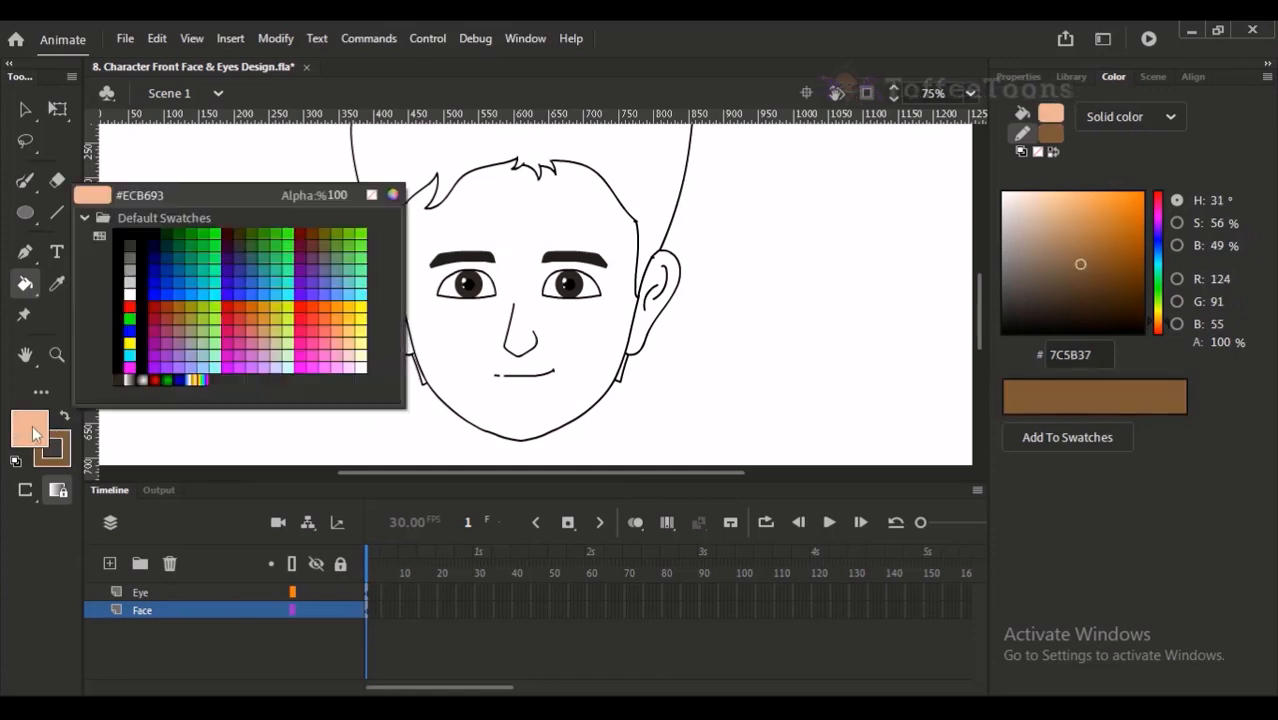
- Lighten the fill colour to EFC2A5 and fill the face with it
left_click(1050, 212)
left_click_drag(1058, 204, 1045, 200)
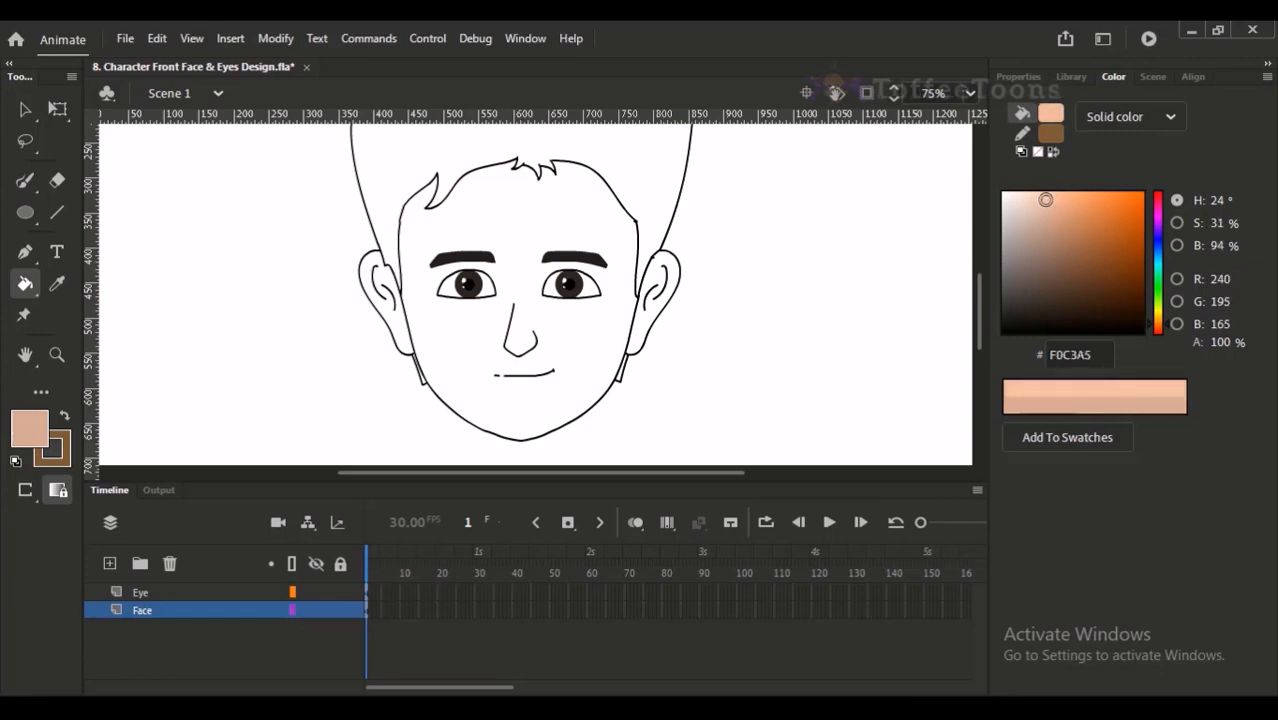
left_click(611, 346)
left_click_drag(668, 304, 661, 320)
- Deepen the fill colour to E5AF8B and recolour the face with it
left_click_drag(1054, 204, 1042, 205)
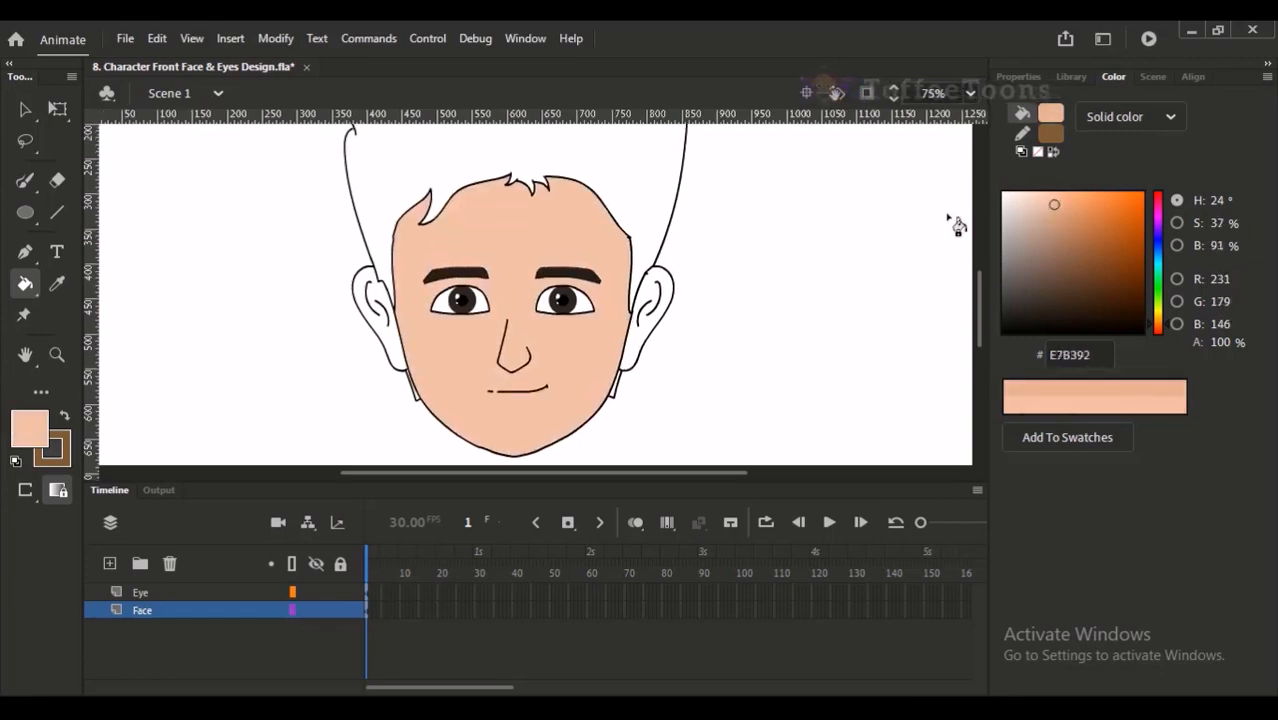
left_click(585, 365)
left_click(1057, 205)
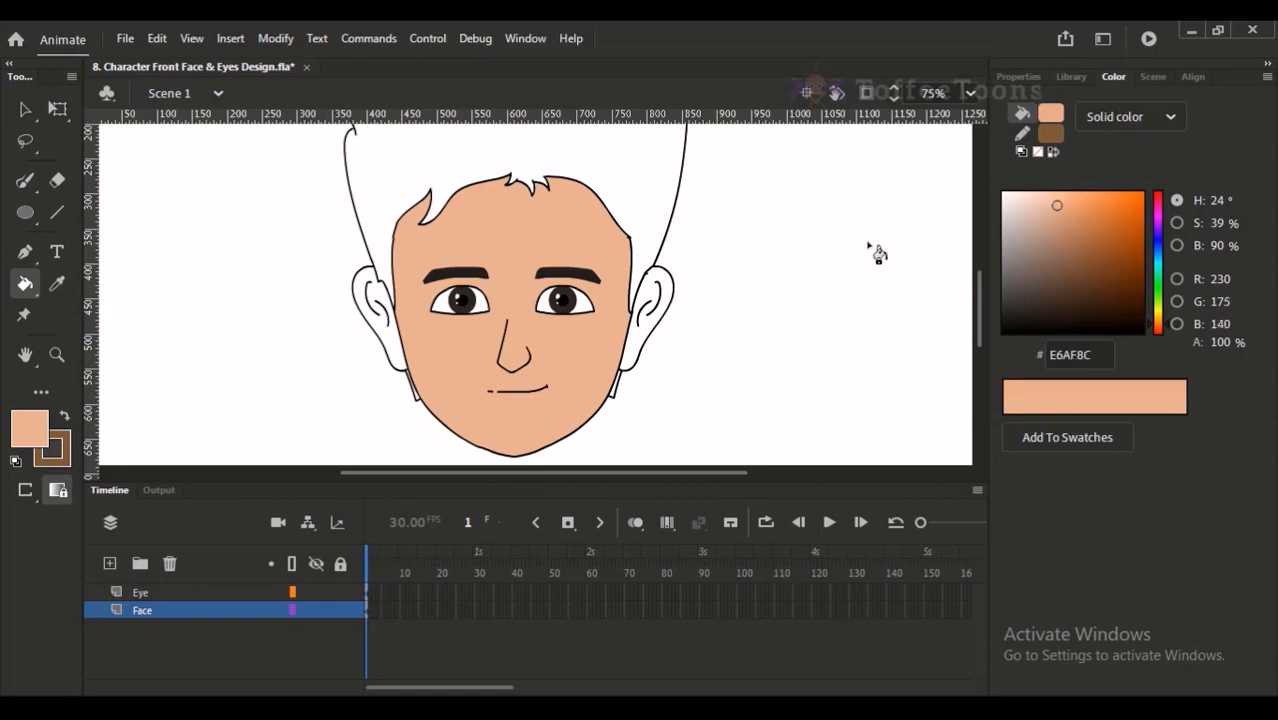
- Fill both ears with the skin tone E5AF8B
key("ctrl+minus")
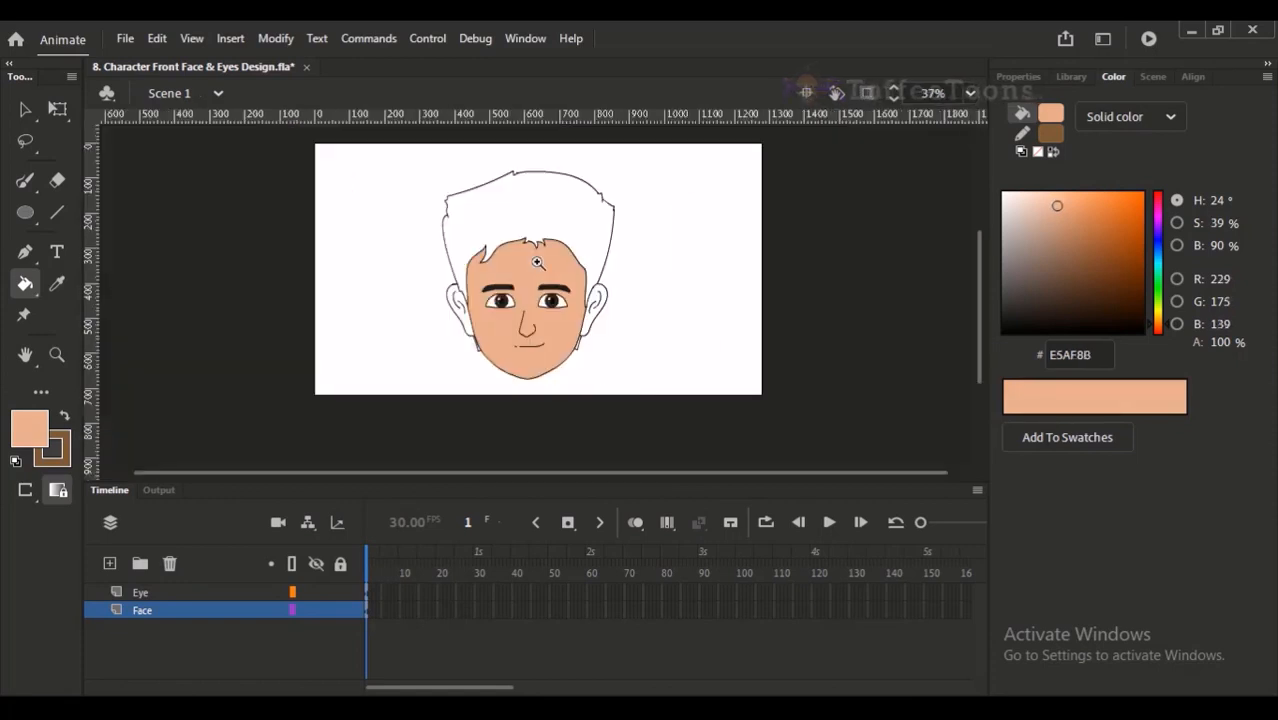
left_click(602, 386)
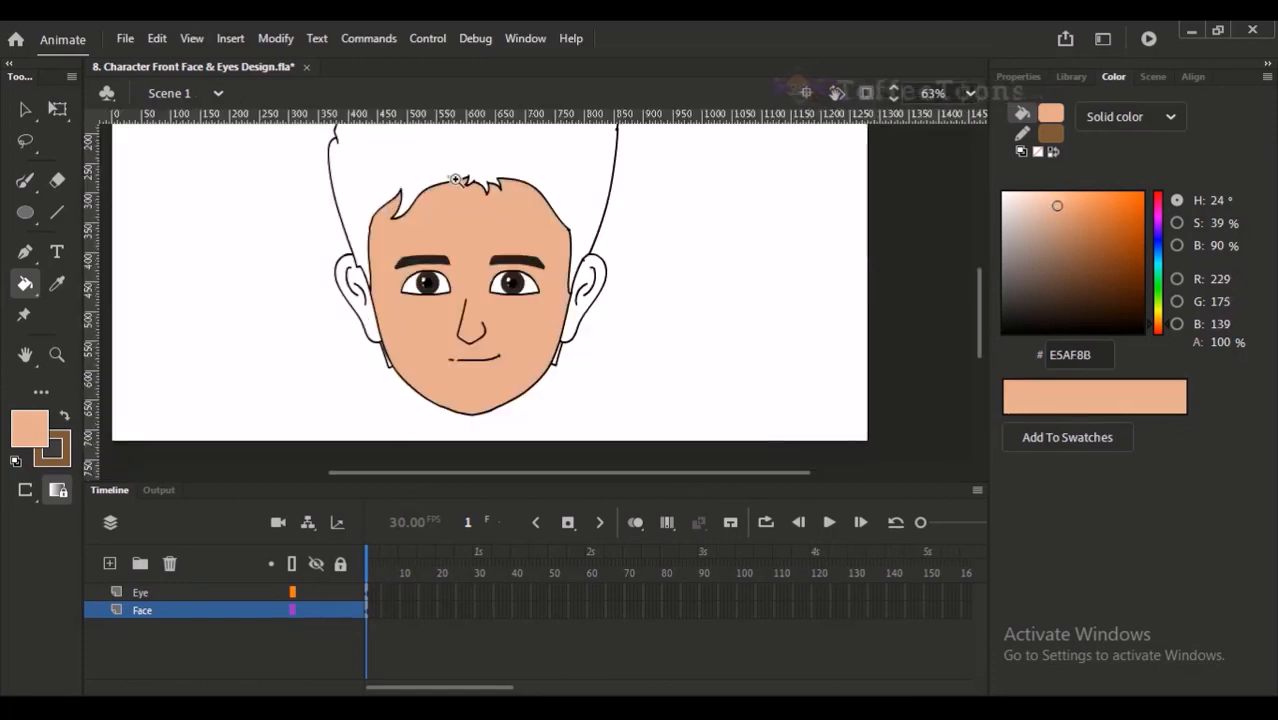
left_click_drag(443, 175, 590, 409)
left_click_drag(583, 320, 578, 350)
left_click(657, 305)
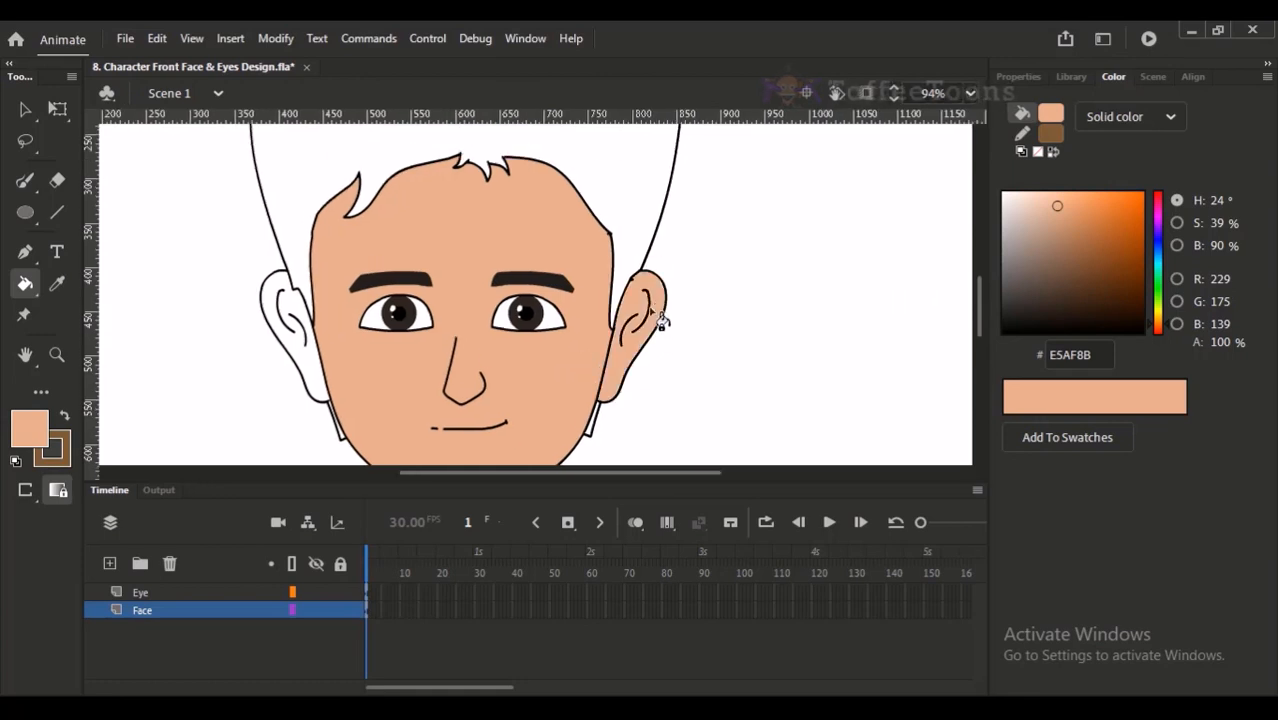
left_click(319, 362)
- Change the fill colour to the dark brown 302A26 and fill the hair with it
left_click_drag(399, 461, 379, 588)
left_click_drag(1021, 294, 1031, 306)
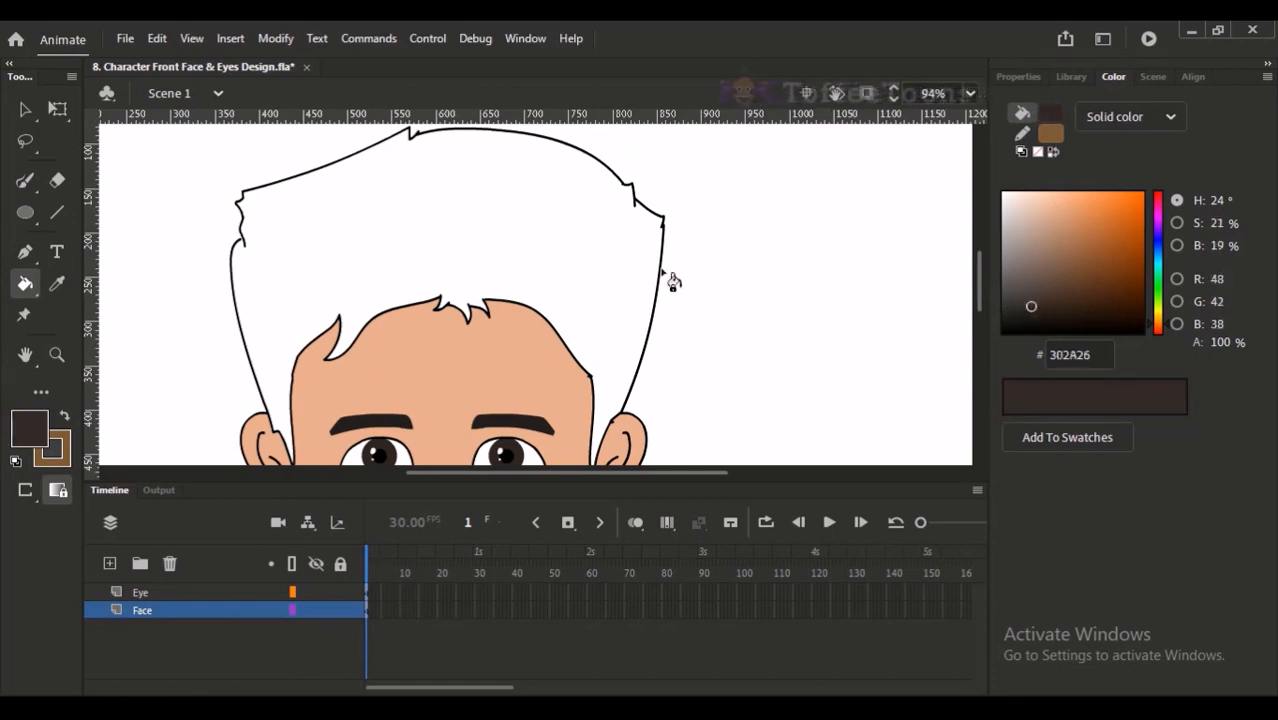
left_click(640, 302)
left_click_drag(633, 305, 676, 271)
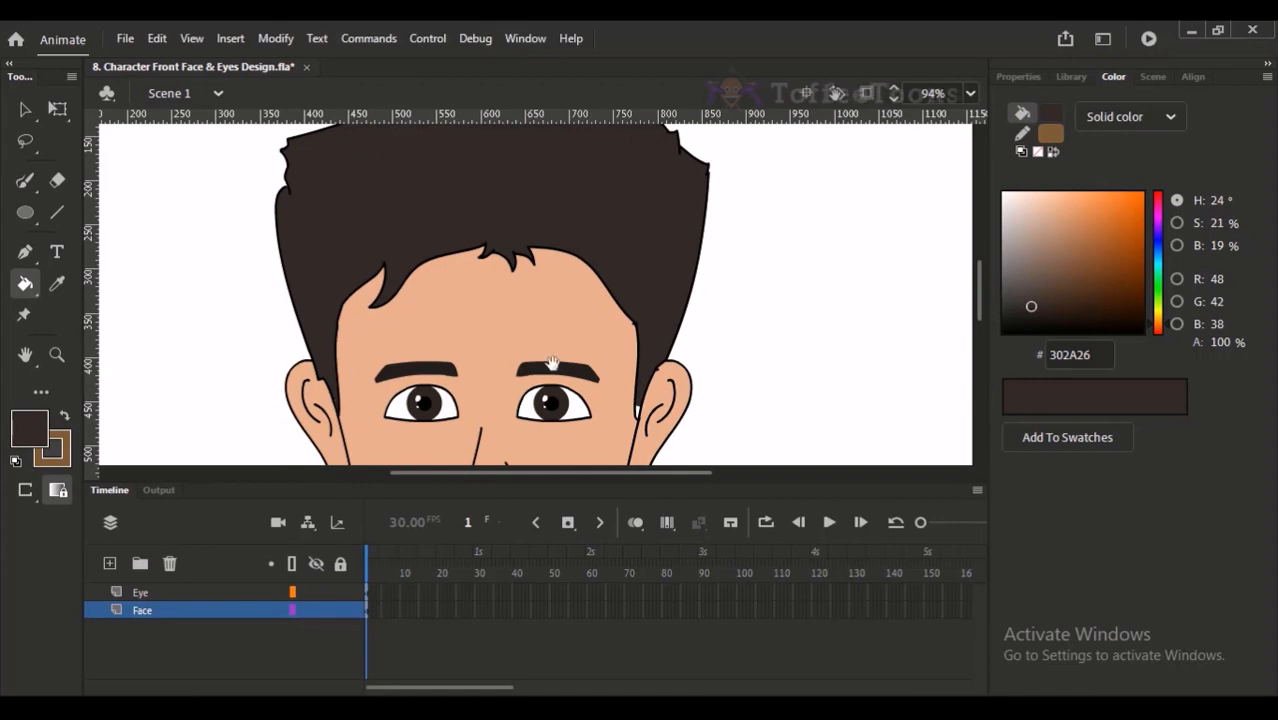
- Fill both sideburns below the ears with the dark brown hair colour 302A26
left_click_drag(527, 373, 539, 267)
key("ctrl+2")
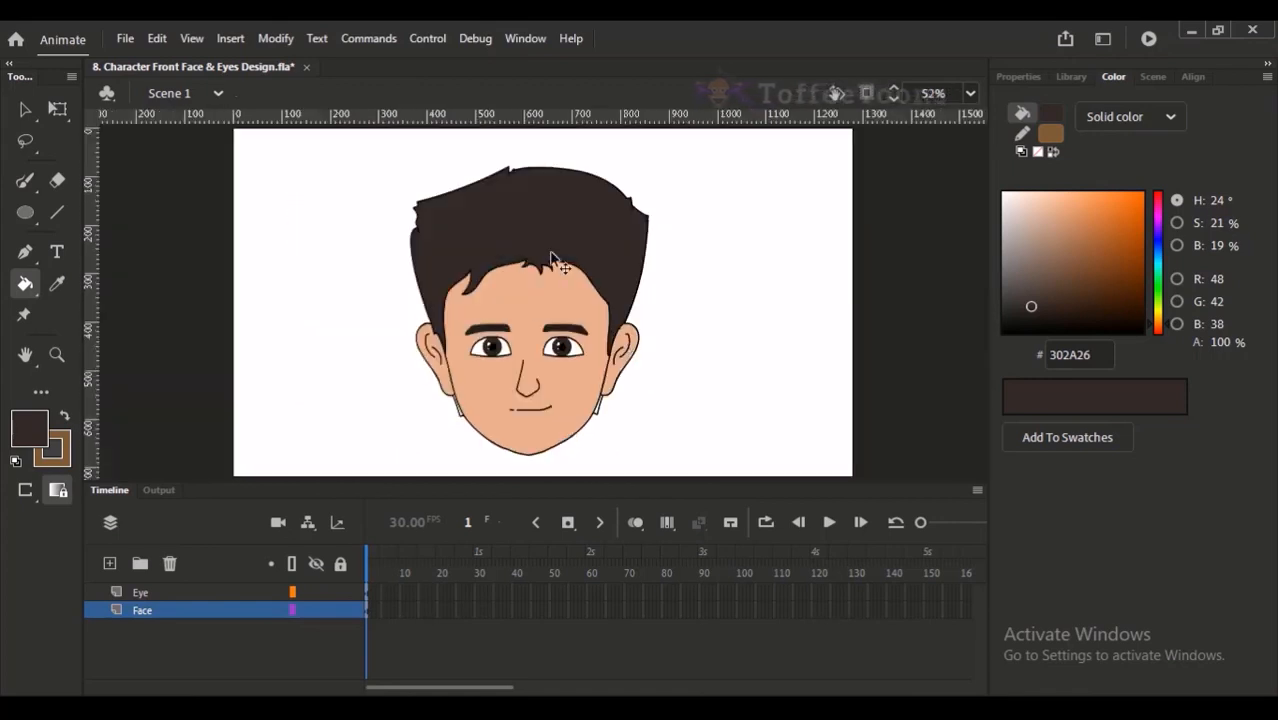
scroll(623, 345, "up", 3)
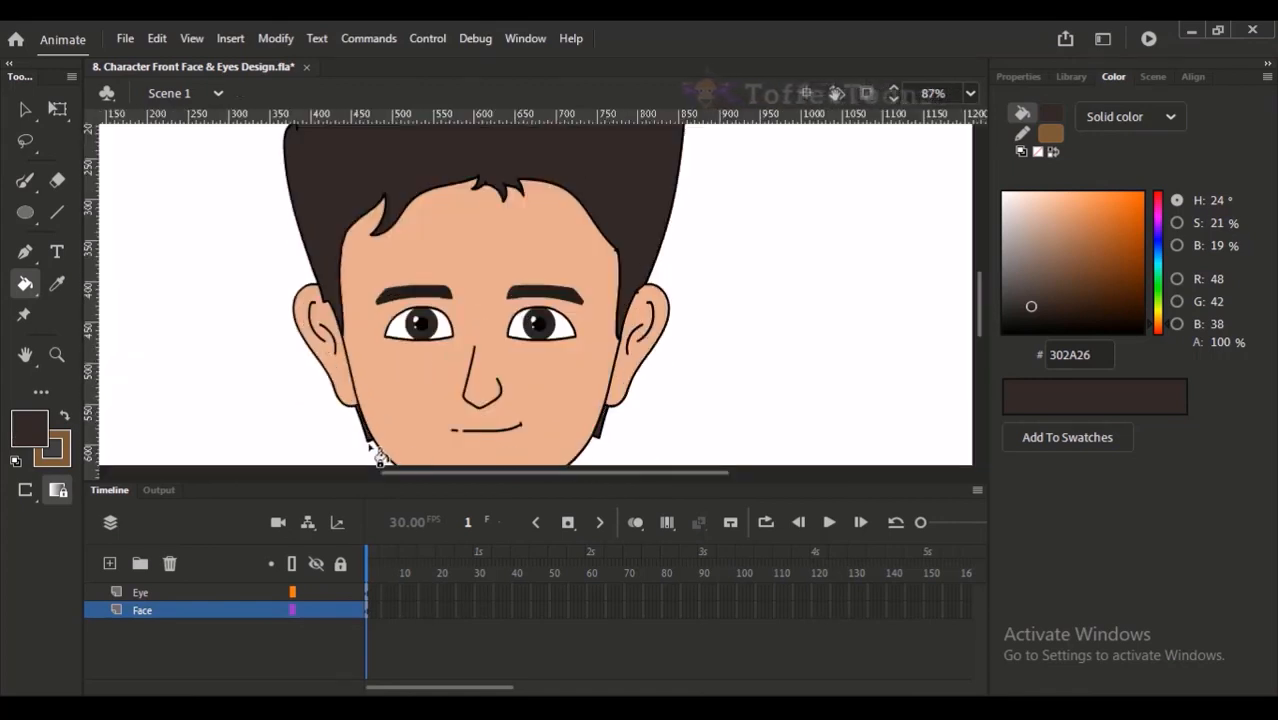
mouse_move(483, 275)
left_mouse_down()
mouse_move(471, 291)
mouse_move(474, 258)
left_mouse_up()
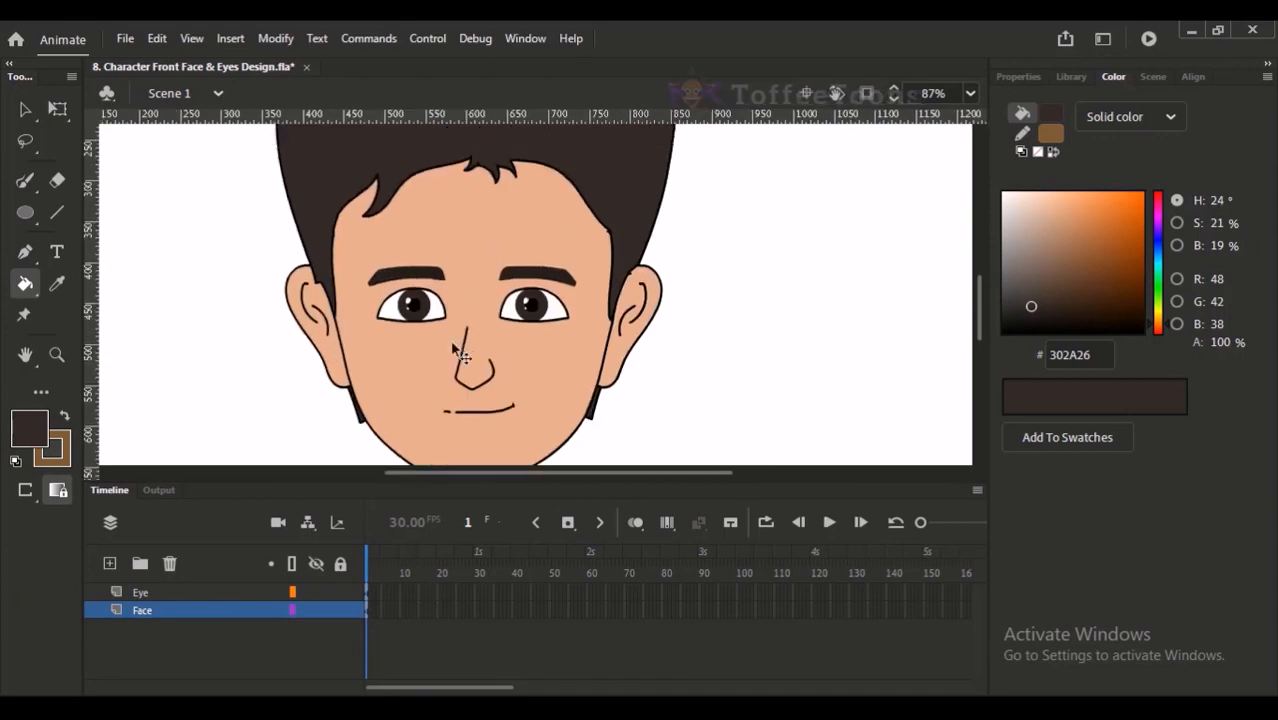
key("ctrl+2")
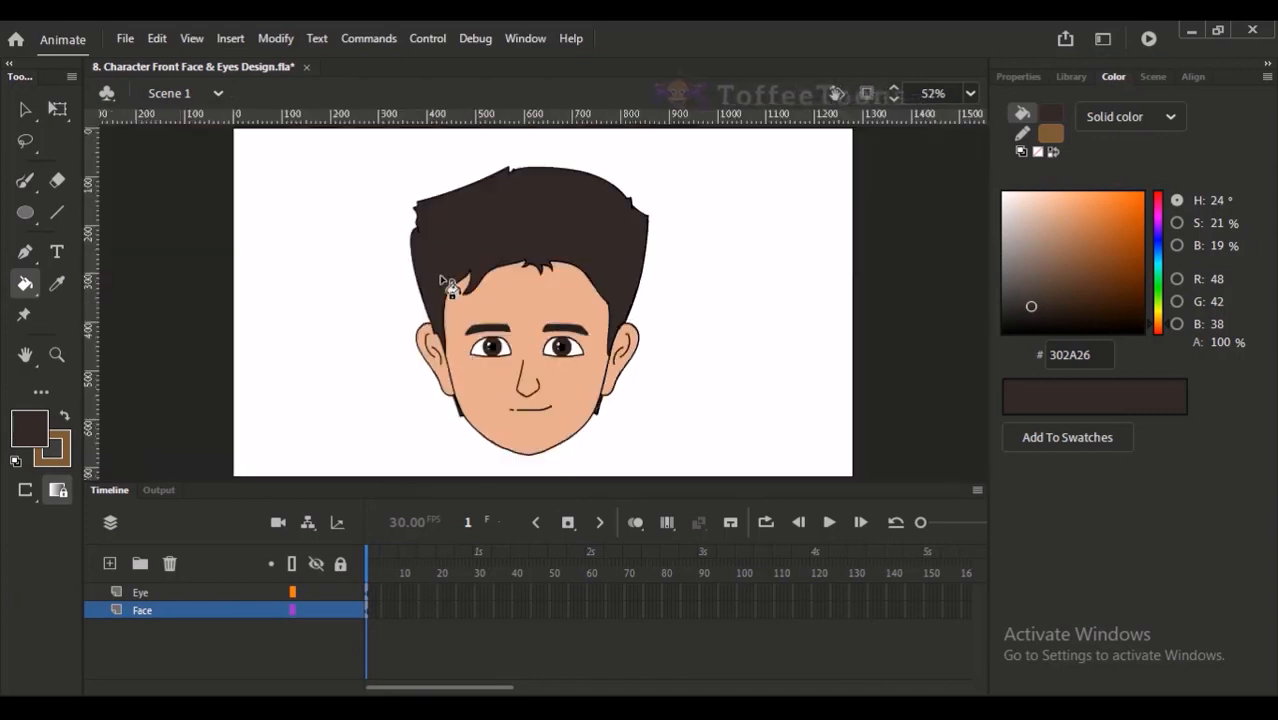
left_click(25, 109)
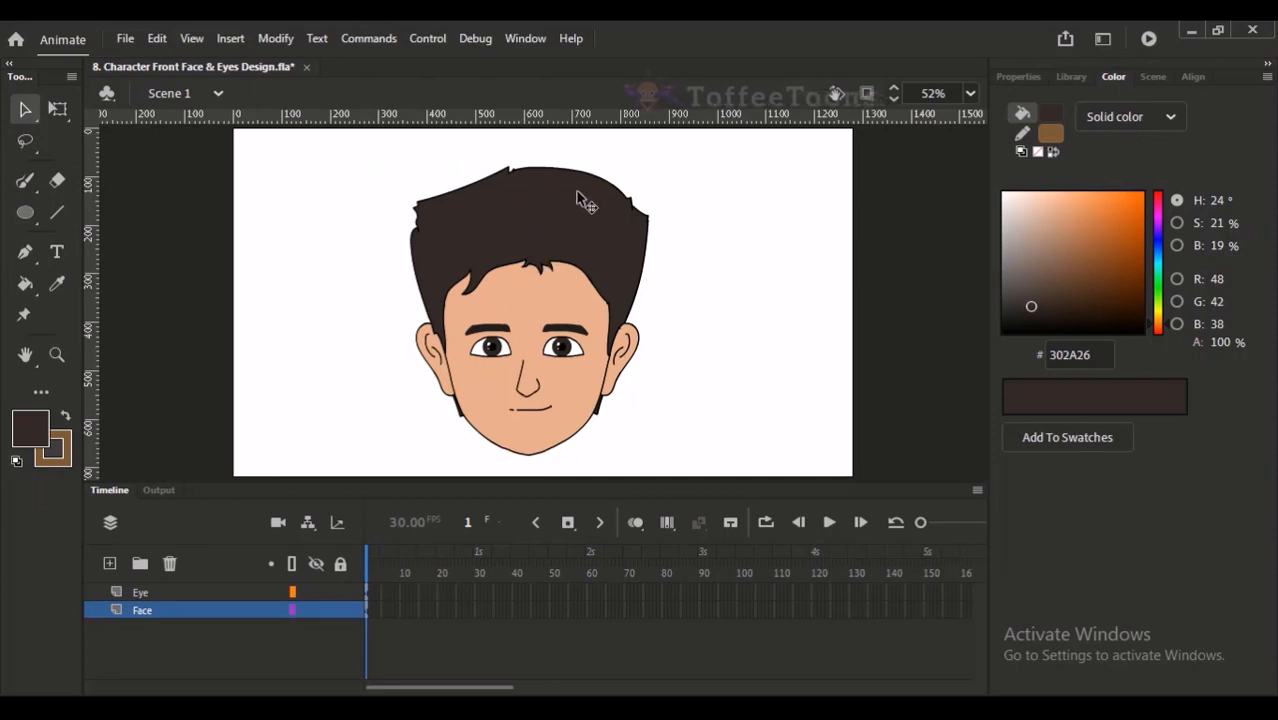
left_click(556, 298)
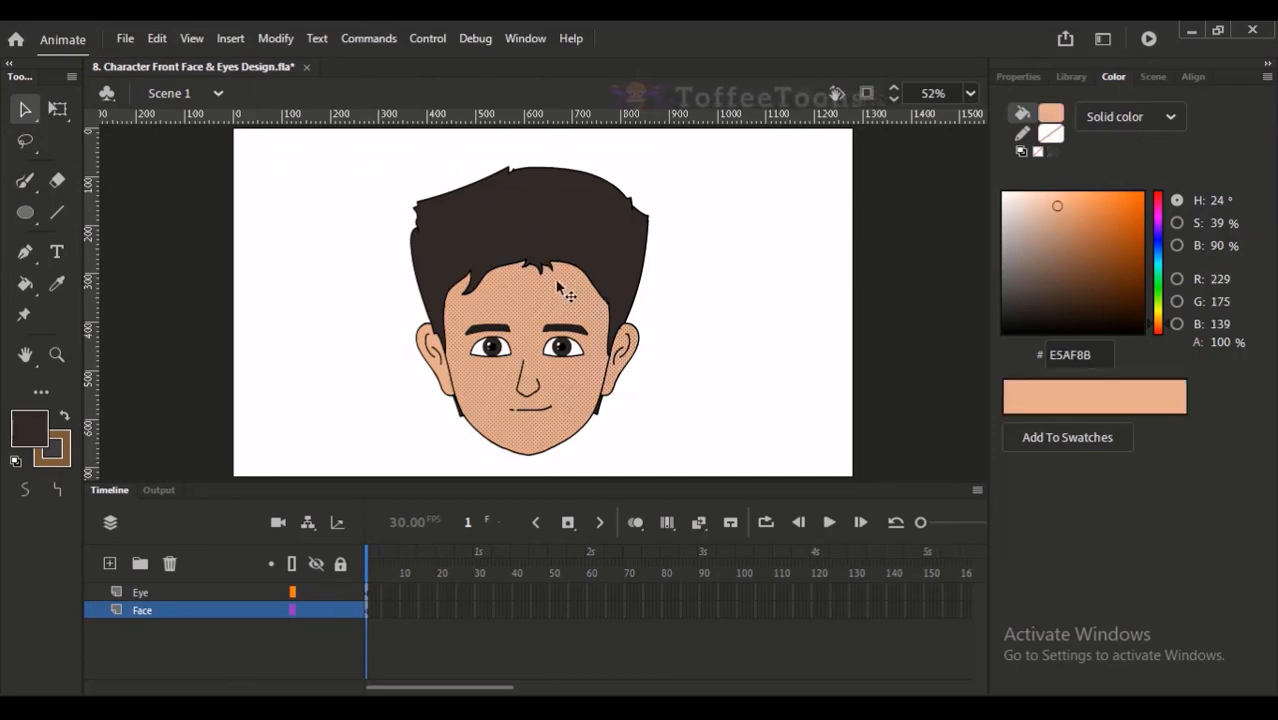
left_click(647, 280)
left_click_drag(485, 164, 613, 456)
left_click_drag(542, 376, 556, 308)
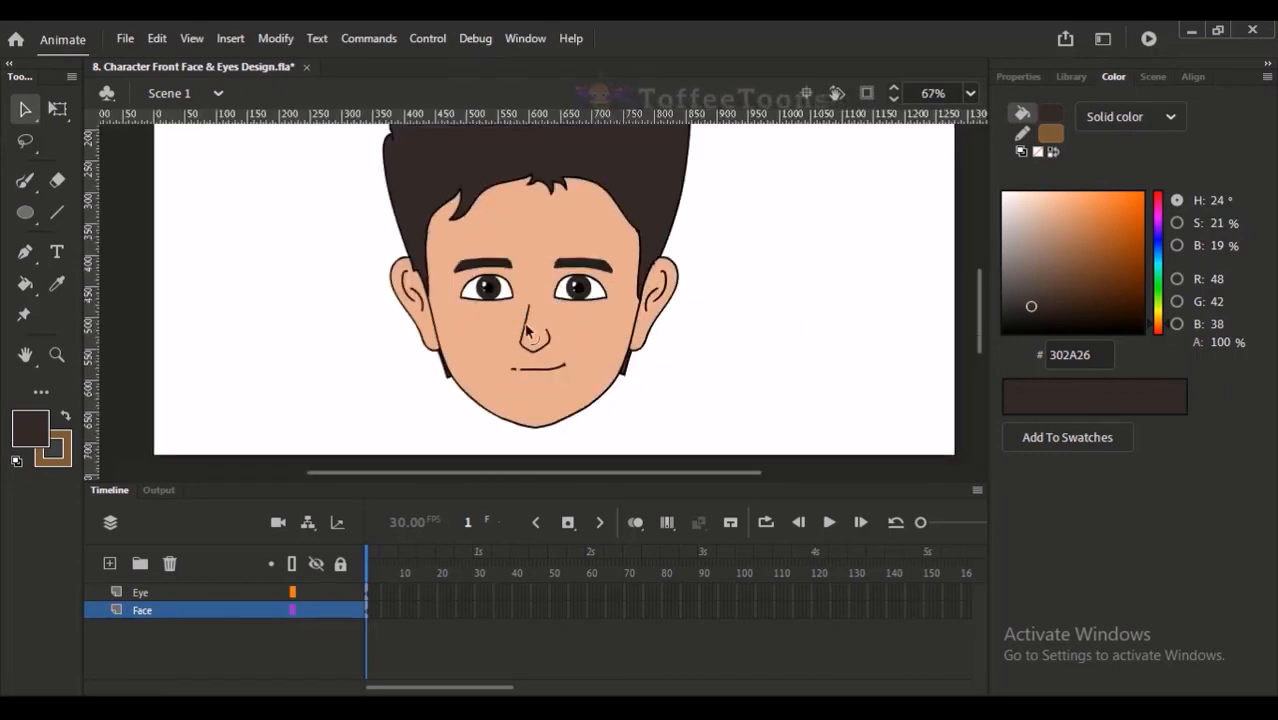
left_click(213, 612)
left_click(236, 647)
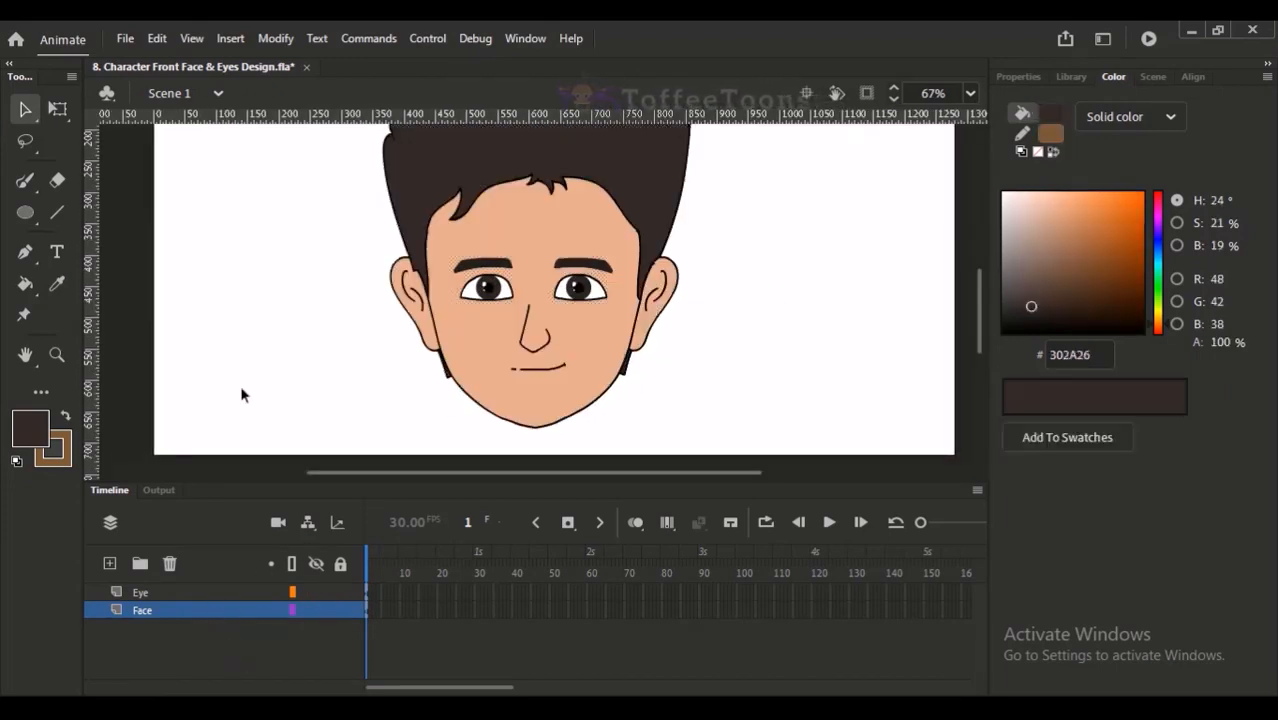
- Set up the Paint Brush with a blue stroke colour and a stroke size of 0.1
left_click(27, 181)
left_click(95, 212)
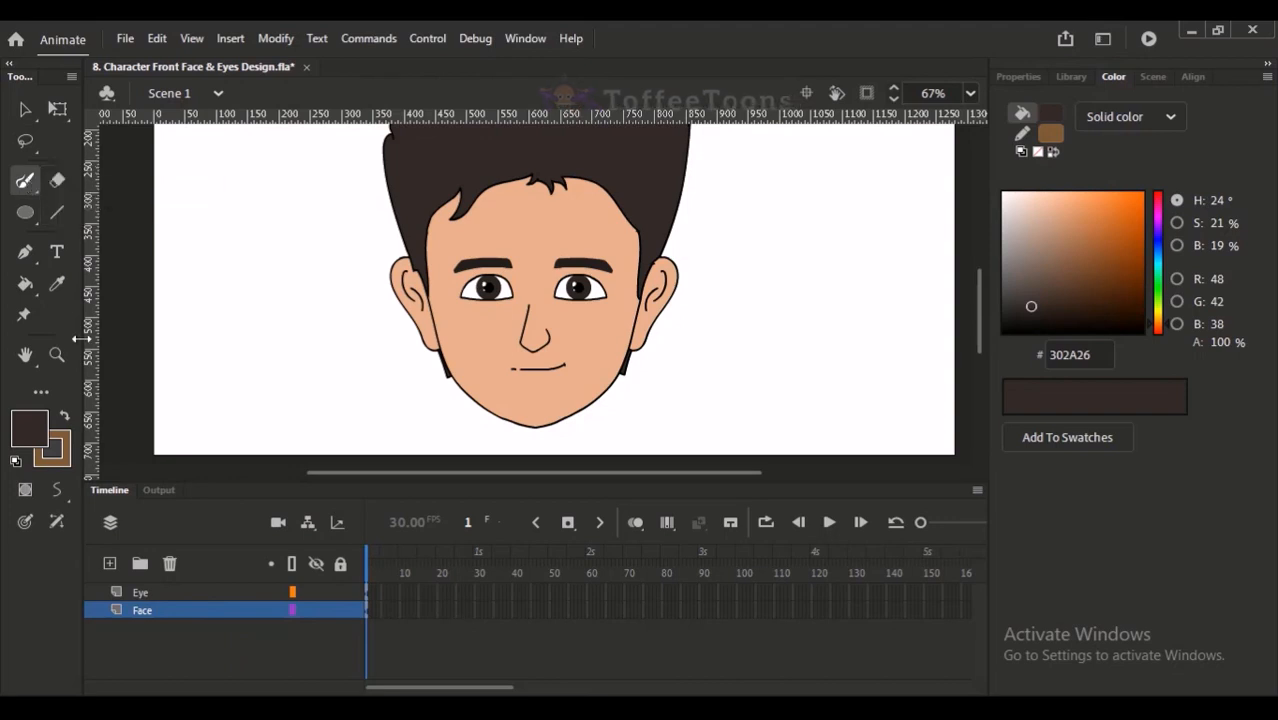
left_click(55, 448)
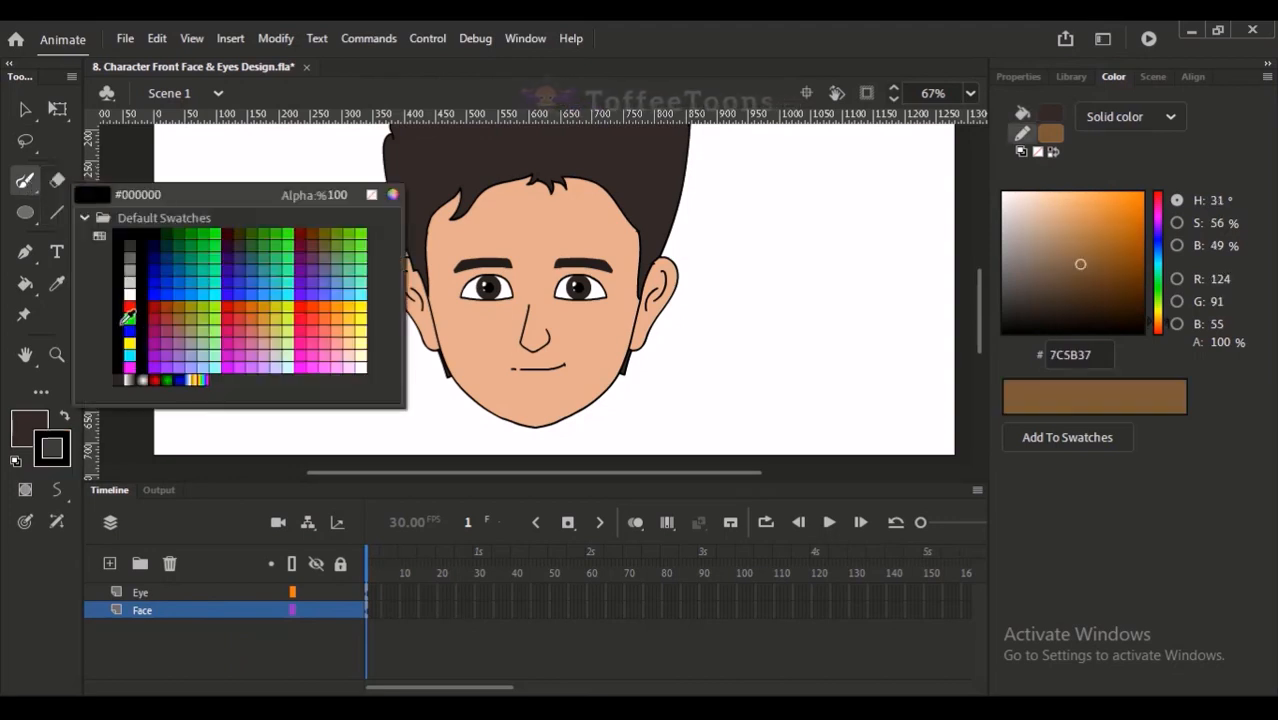
left_click(170, 283)
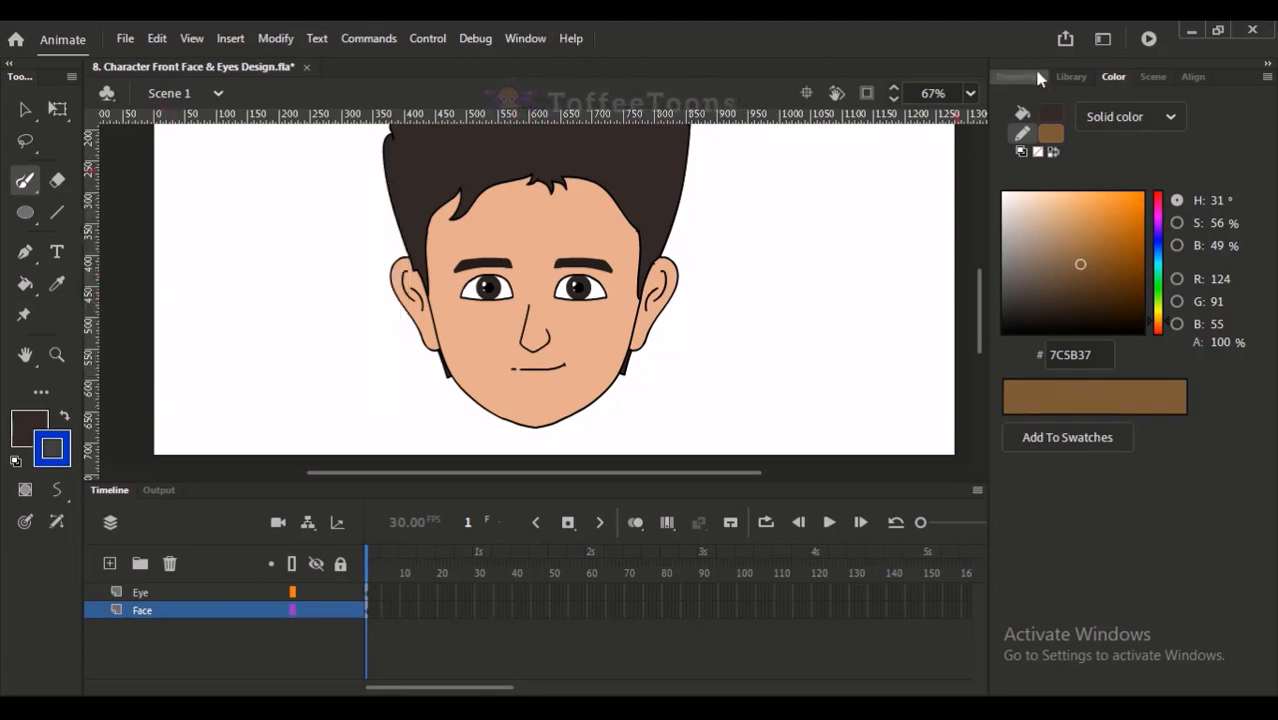
left_click(1025, 77)
left_click_drag(1021, 351, 1012, 352)
- Draw a thin curved blue guide line along the right side of the face from the hairline past the jaw, undoing the misshapen attempts
left_click_drag(546, 168, 636, 426)
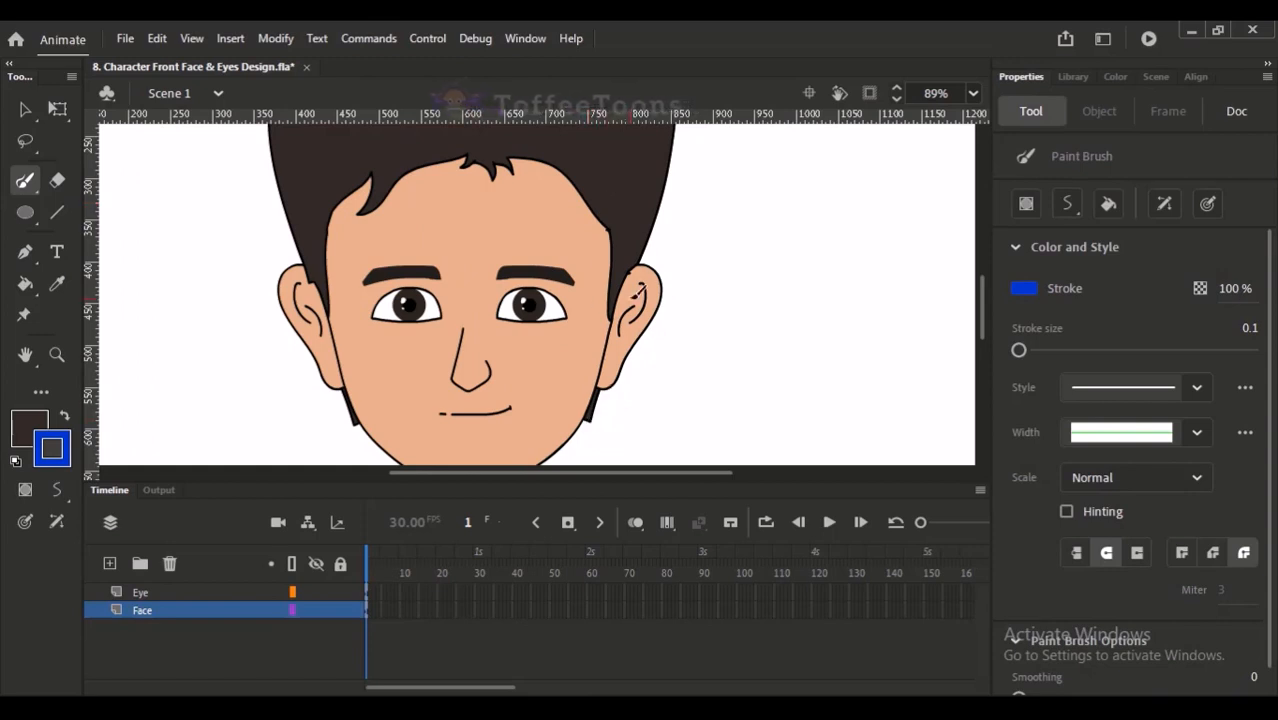
left_click_drag(594, 284, 489, 604)
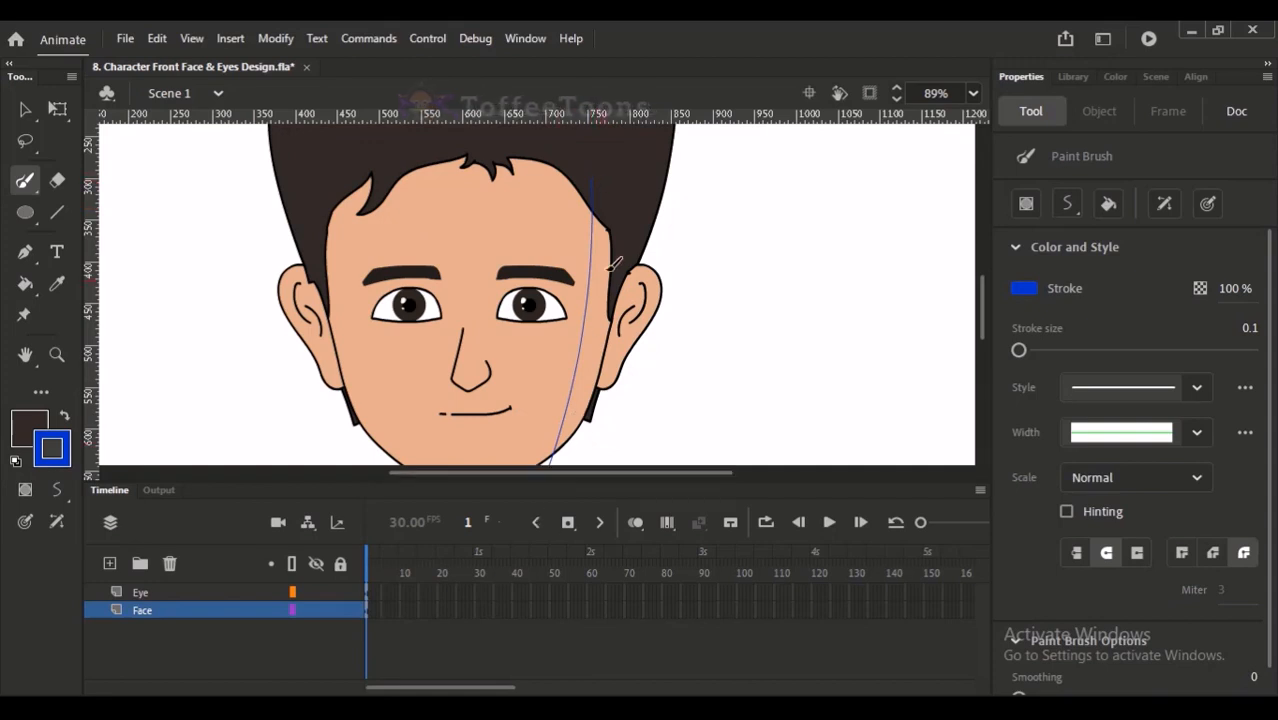
key("ctrl+z")
left_click_drag(592, 181, 567, 521)
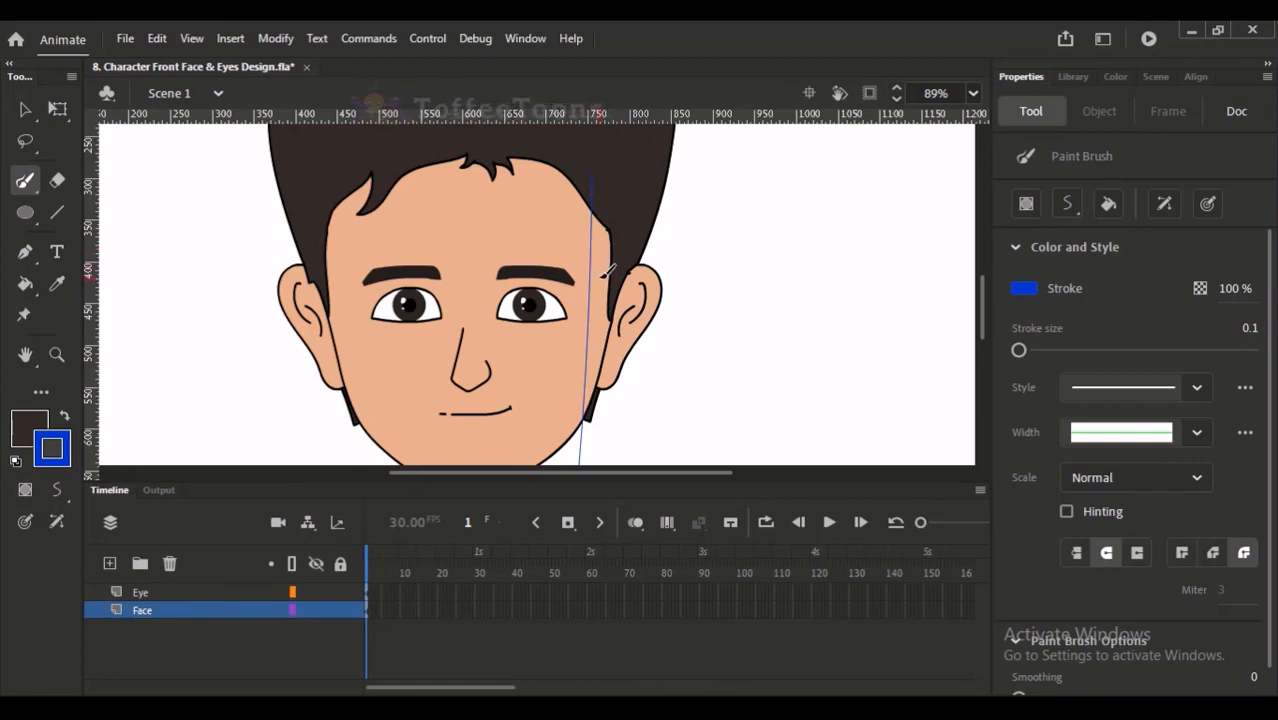
left_click_drag(602, 277, 622, 244)
key("ctrl+z")
mouse_move(621, 182)
left_mouse_down()
mouse_move(595, 379)
mouse_move(541, 473)
left_mouse_up()
key("ctrl+z")
mouse_move(624, 176)
left_mouse_down()
mouse_move(597, 404)
mouse_move(551, 476)
left_mouse_up()
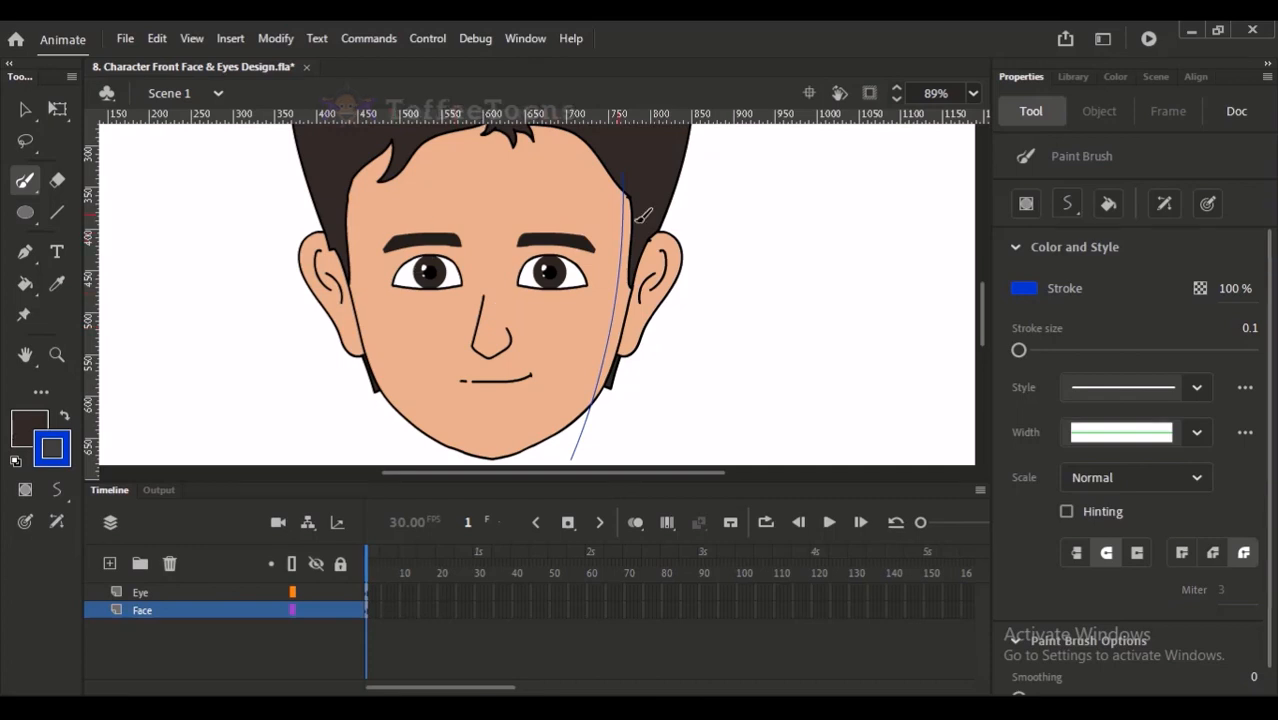
- Draw a matching thin blue guide line along the left side of the face from the hairline past the jaw, undoing the first attempt
left_click_drag(358, 172, 418, 428)
key("ctrl+z")
mouse_move(351, 172)
left_mouse_down()
mouse_move(370, 328)
mouse_move(420, 446)
left_mouse_up()
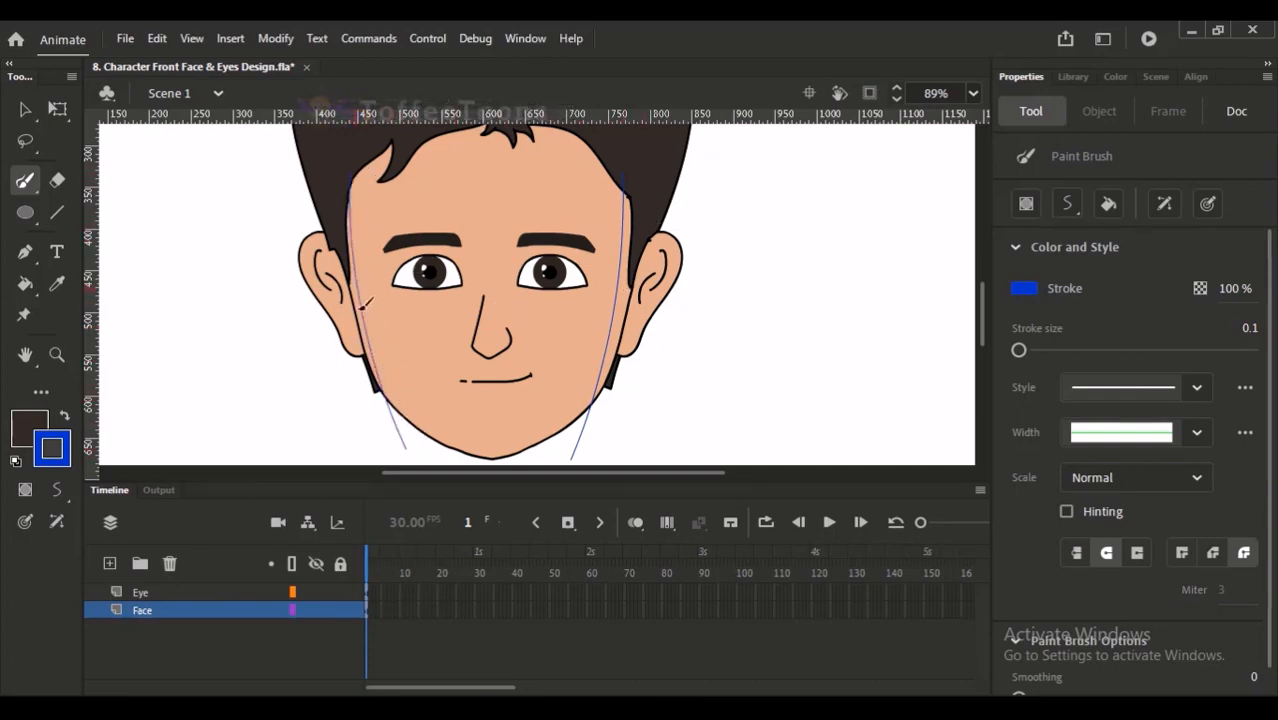
scroll(500, 290, "up", 3)
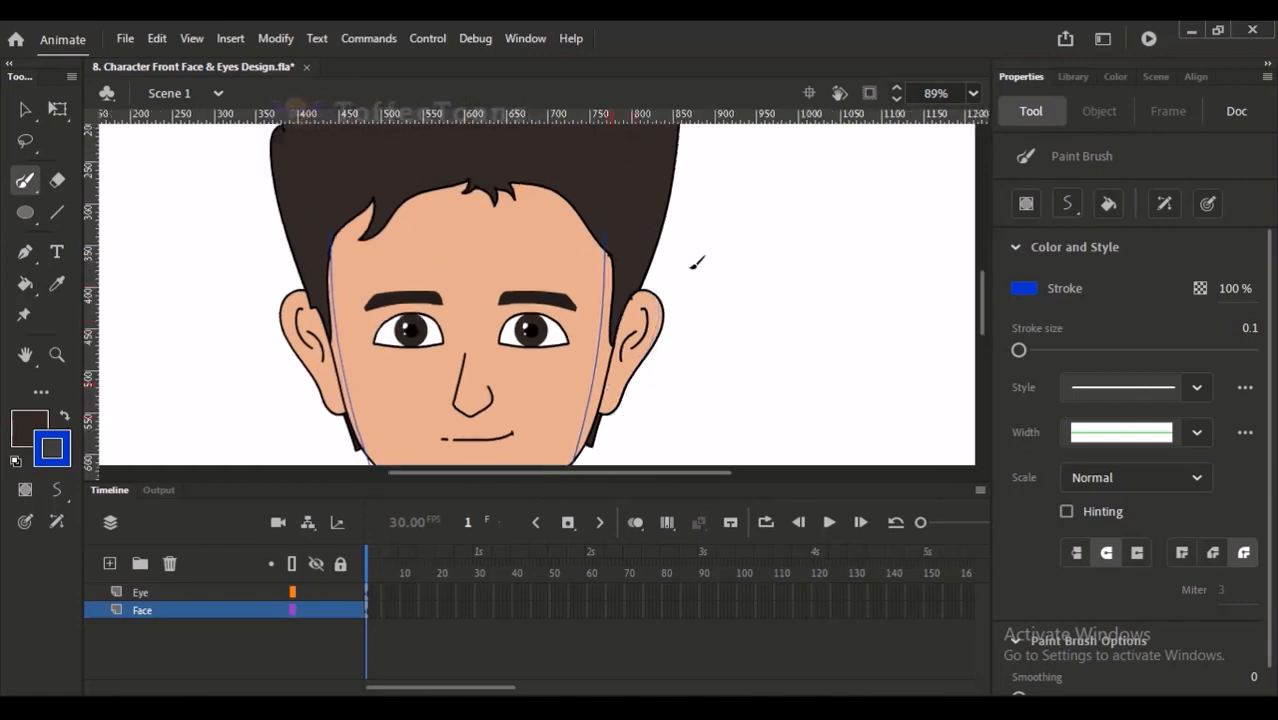
- Draw thin blue guide lines inside the hair, from the crown down to the right ear and from the upper-left edge to the left ear
scroll(668, 308, "up", 3)
scroll(638, 215, "down", 2)
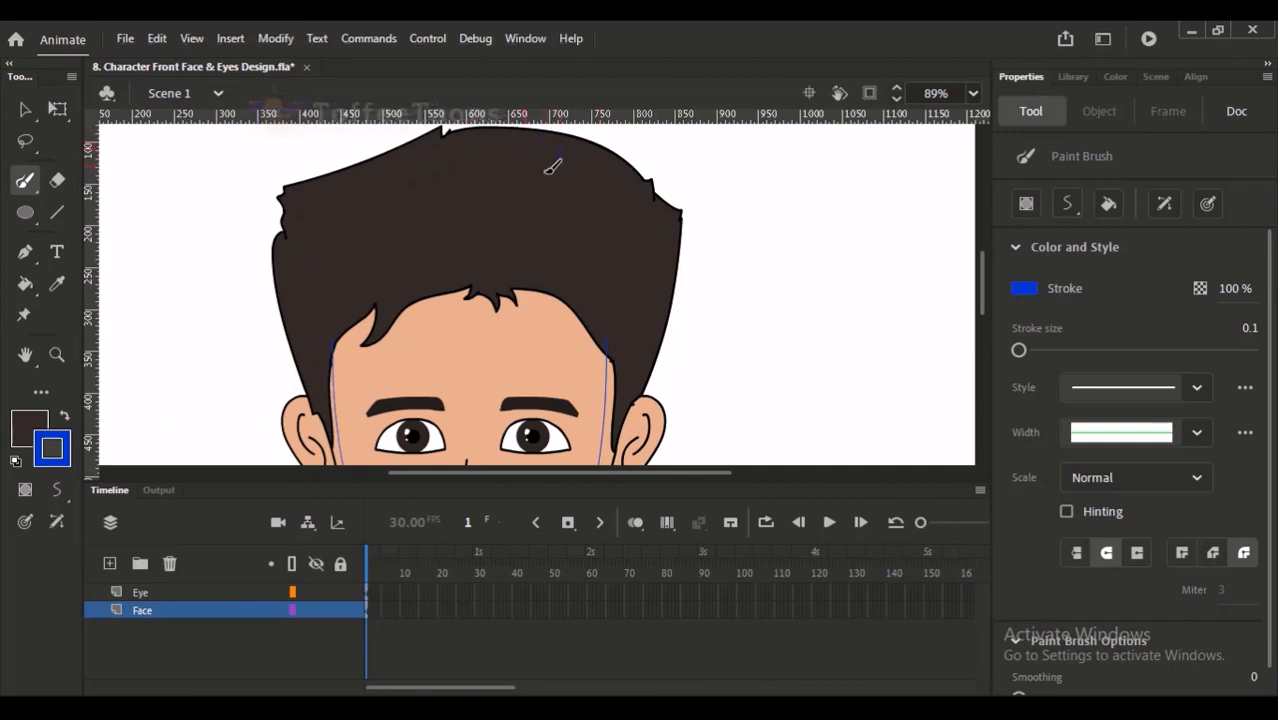
scroll(565, 171, "up", 1)
left_click_drag(621, 209, 616, 210)
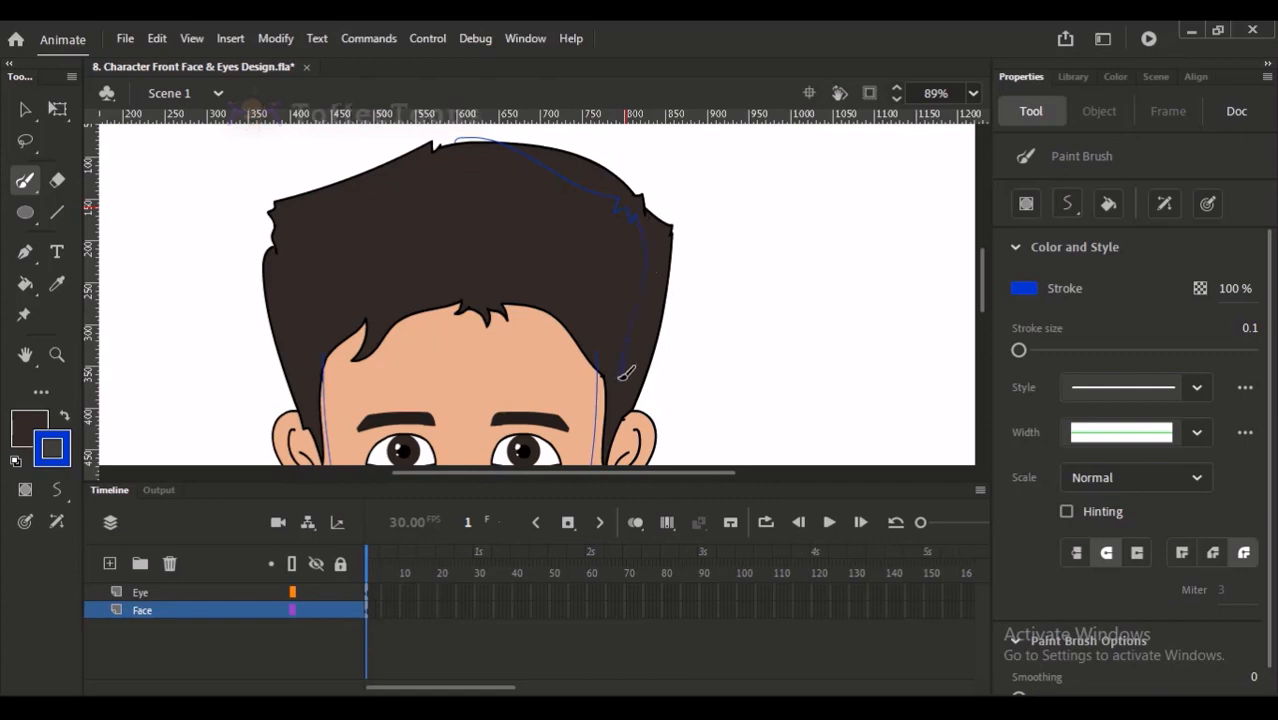
left_click_drag(685, 255, 719, 240)
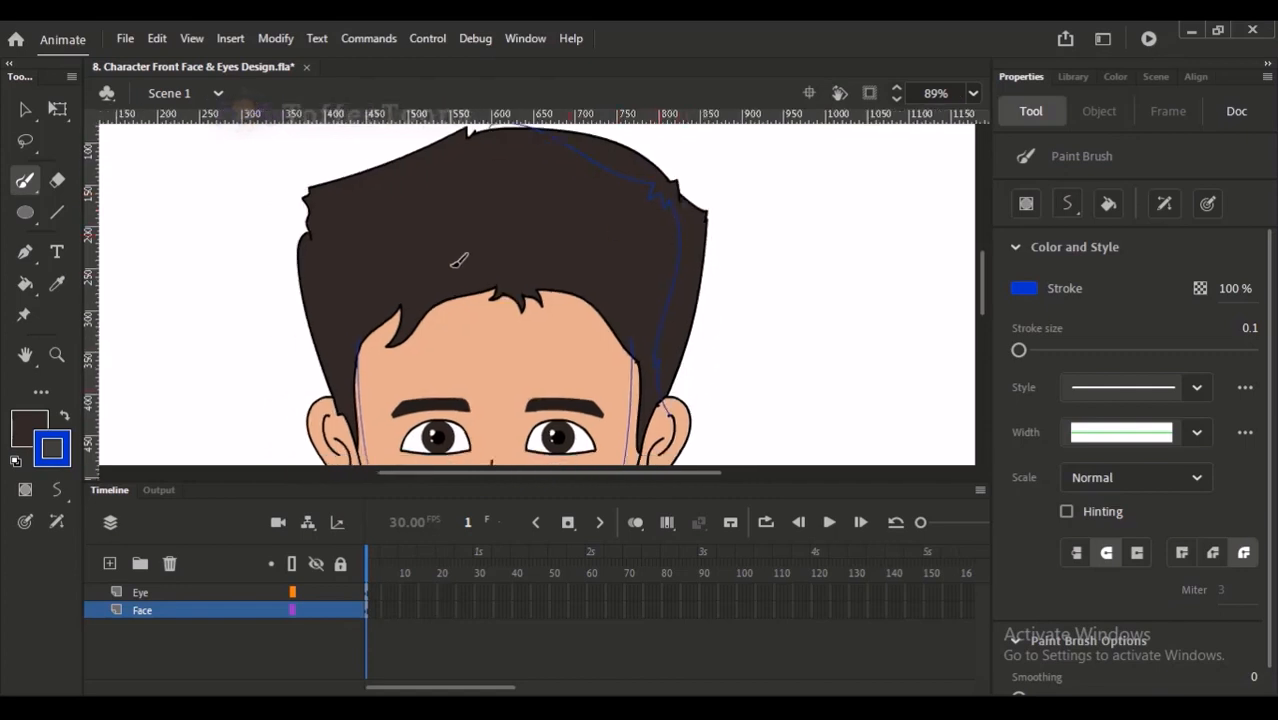
left_click_drag(327, 199, 314, 245)
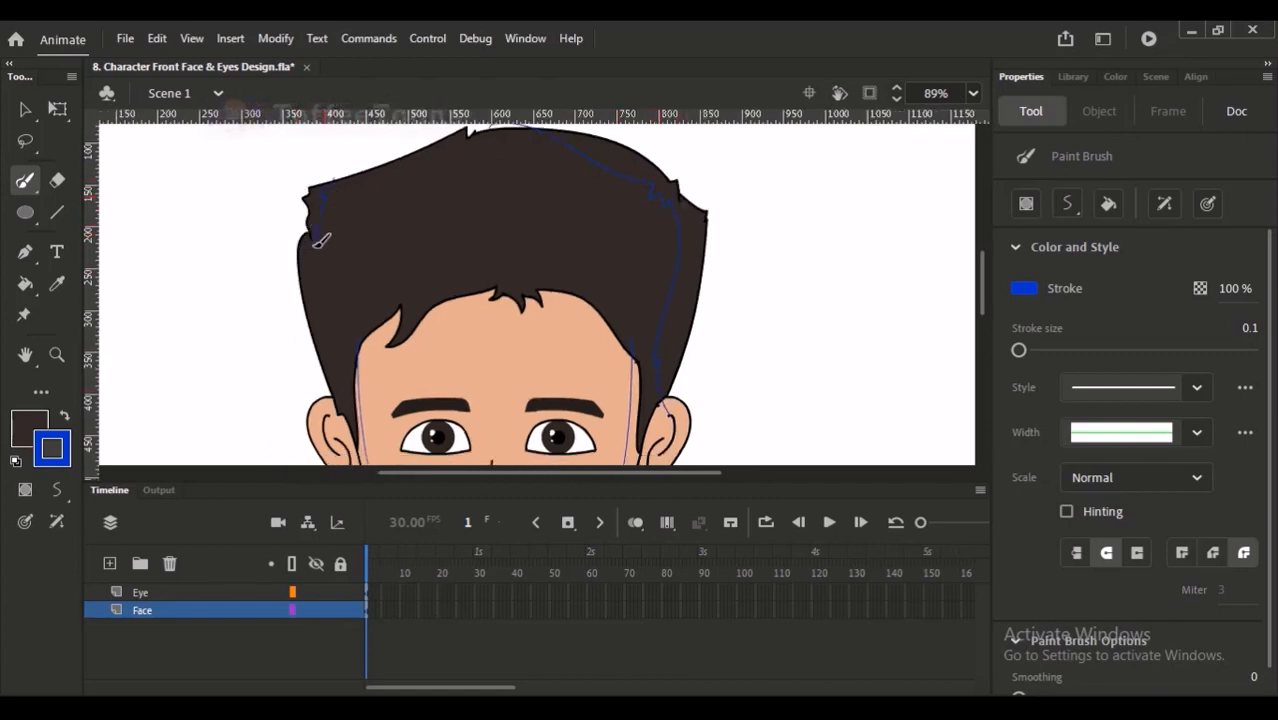
left_click_drag(318, 318, 347, 403)
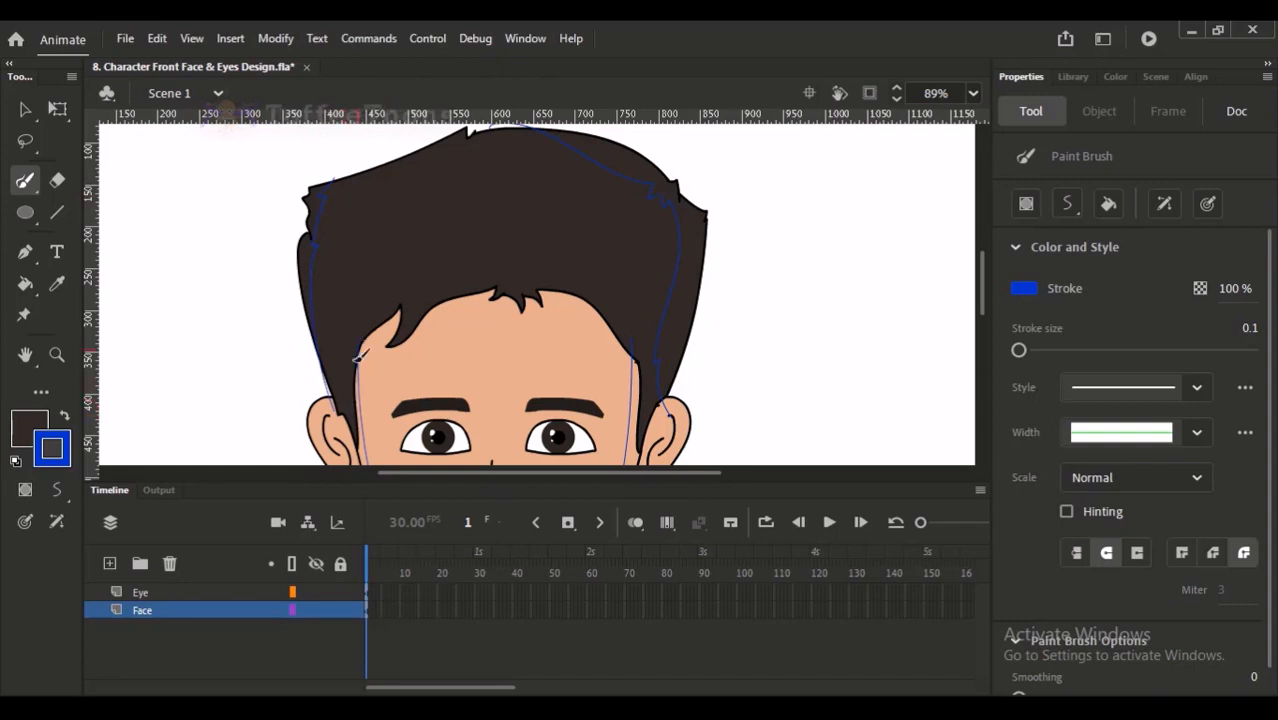
- Try to draw a thin blue shading line on the forehead along the fringe beside the left hair tuft
scroll(420, 290, "up", 3)
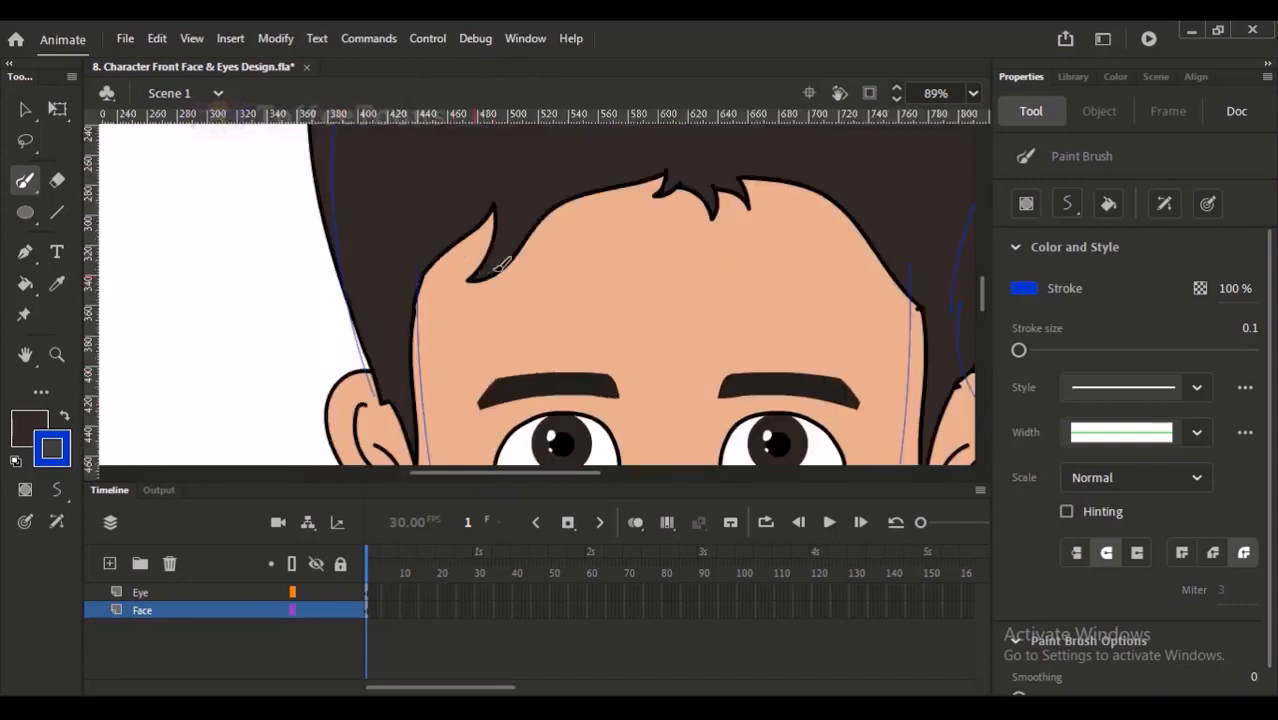
key("ctrl+z")
key("ctrl+z")
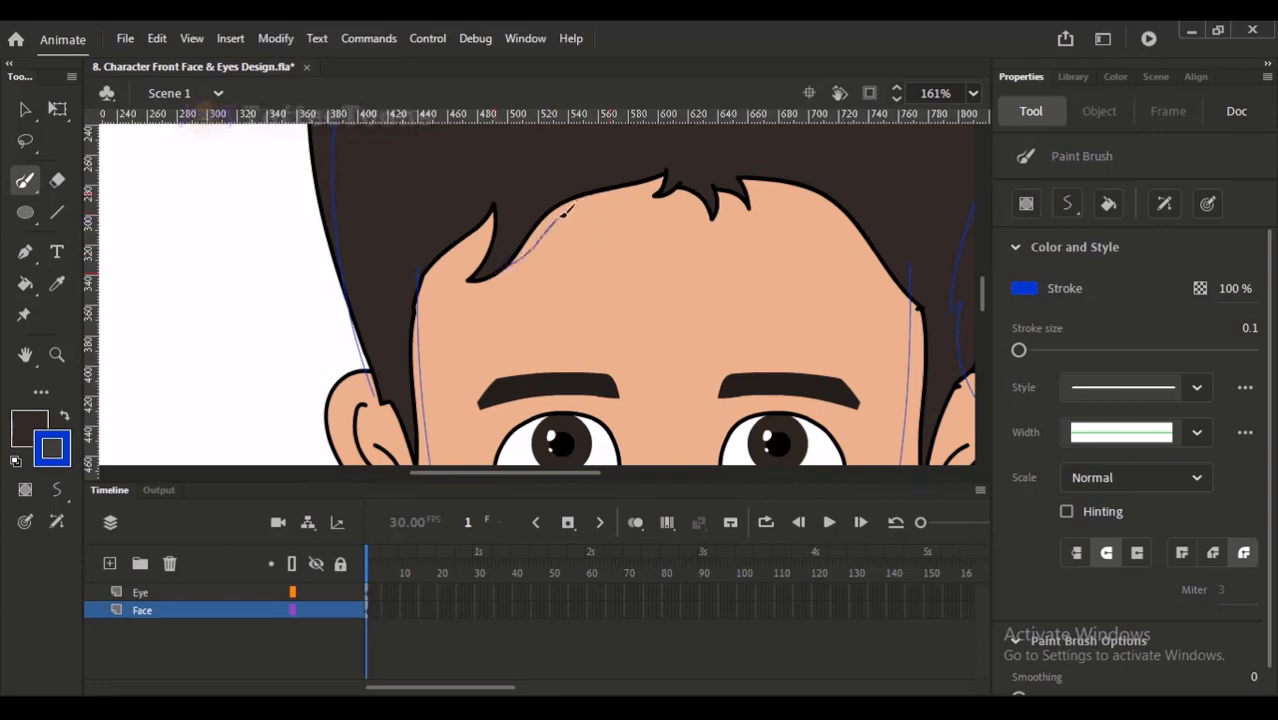
left_click_drag(626, 186, 630, 187)
- Draw a thin curved blue guide line across the base of the nose for its shadow
key("space")
mouse_move(610, 346)
left_mouse_down()
mouse_move(505, 240)
mouse_move(490, 150)
left_mouse_up()
left_click_drag(511, 323, 508, 219)
left_click_drag(504, 297, 519, 223)
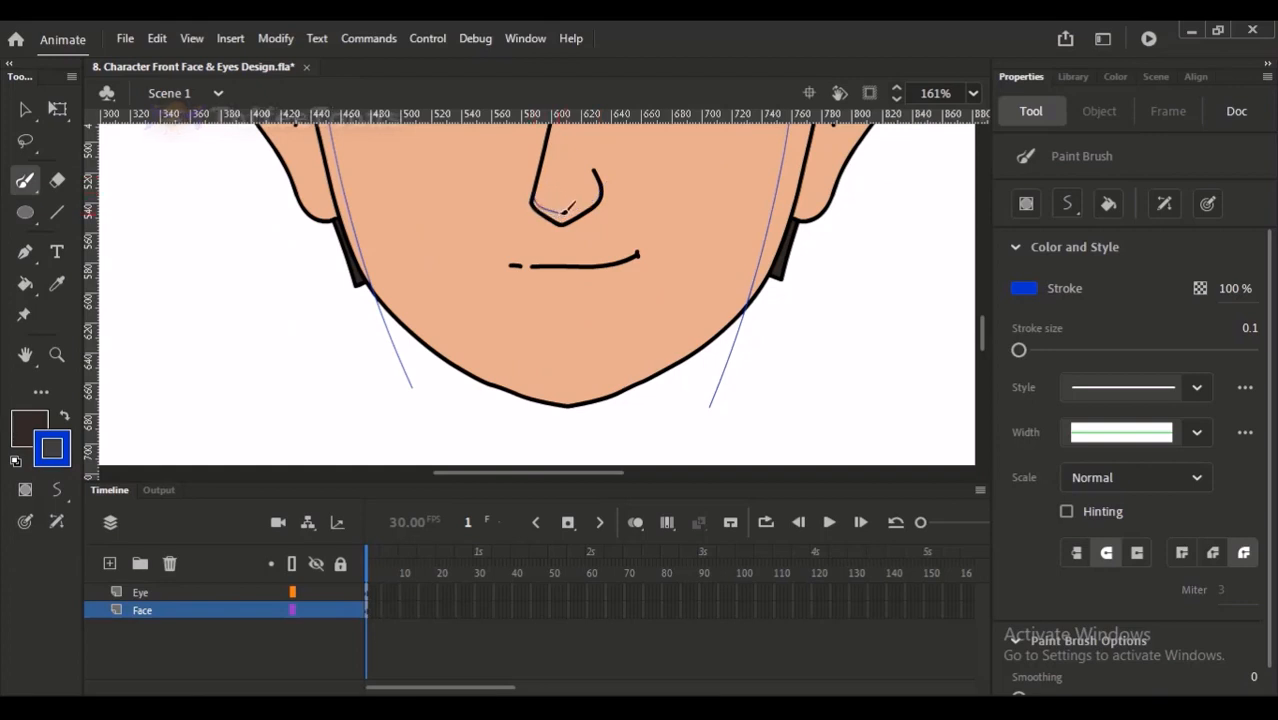
left_click_drag(572, 207, 616, 189)
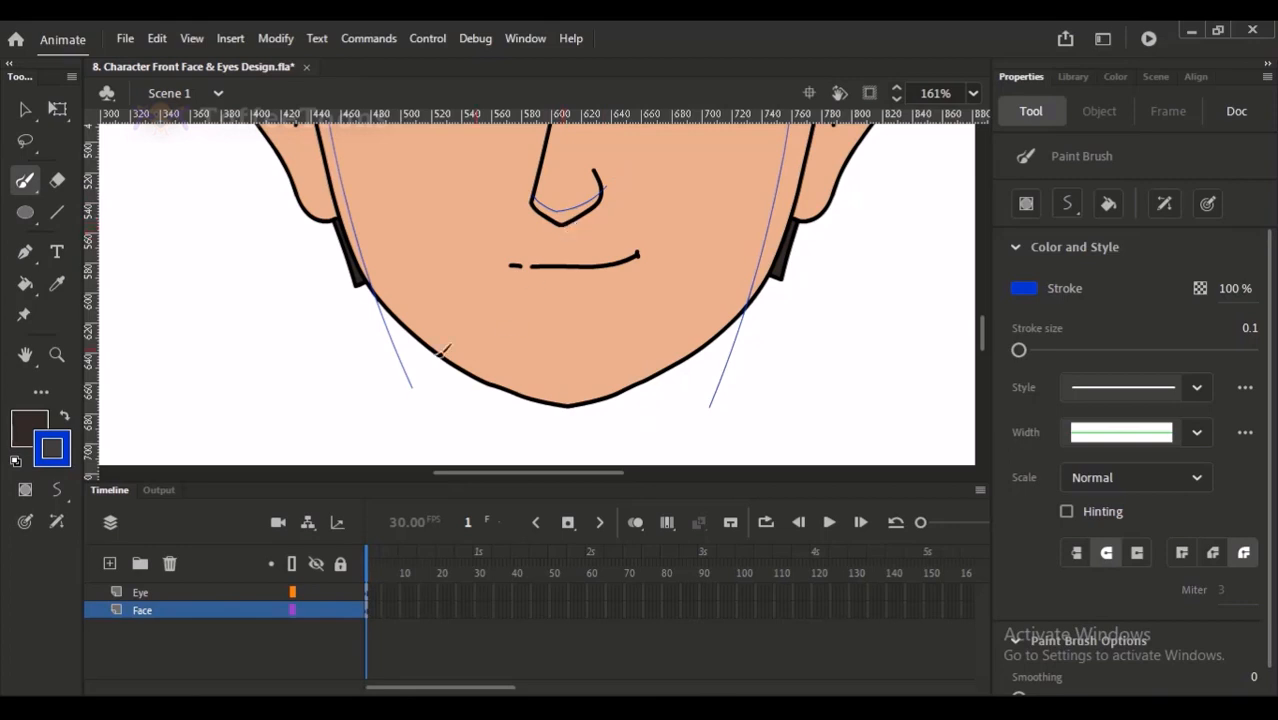
- Draw a thin blue guide curve just inside the chin outline from jaw to jaw, undoing the misshapen attempts
left_click_drag(476, 362, 568, 385)
key("ctrl+z")
mouse_move(468, 362)
left_mouse_down()
mouse_move(562, 392)
mouse_move(700, 345)
left_mouse_up()
key("ctrl+z")
left_click_drag(572, 391, 763, 325)
key("ctrl+z")
left_click_drag(578, 386, 746, 328)
key("ctrl+z")
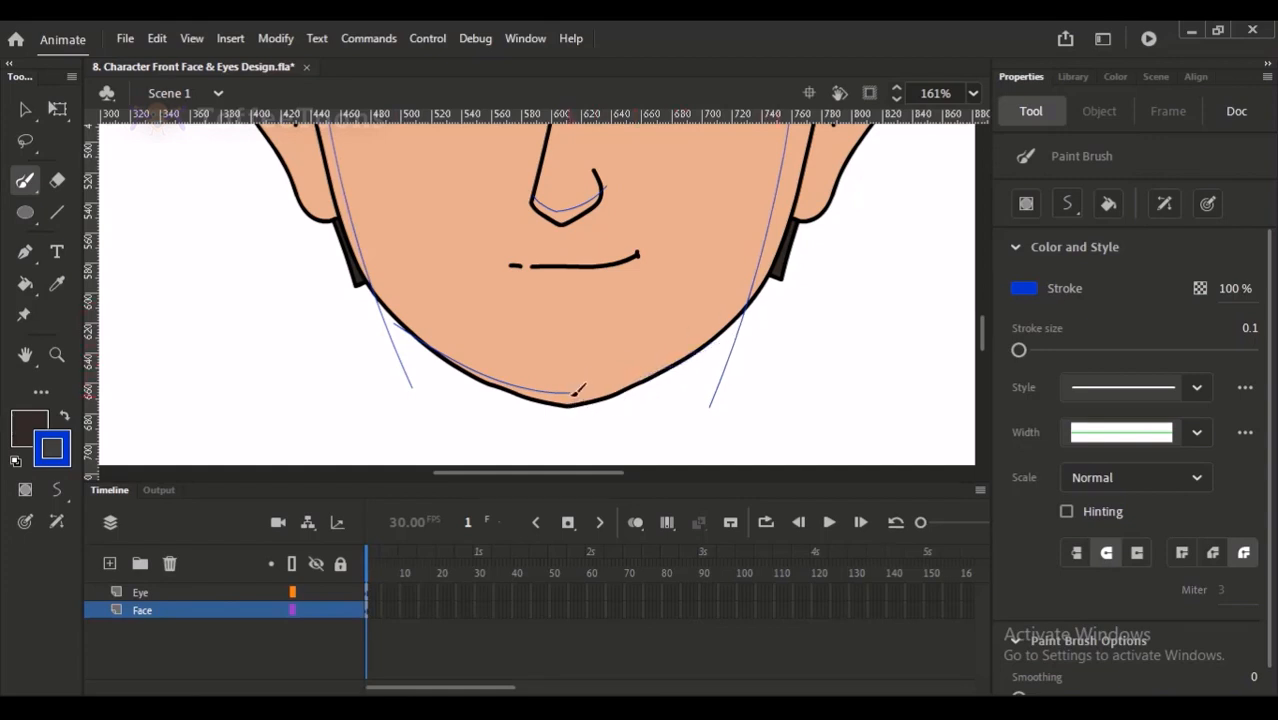
left_click_drag(578, 390, 748, 318)
key("v")
key("ctrl+s")
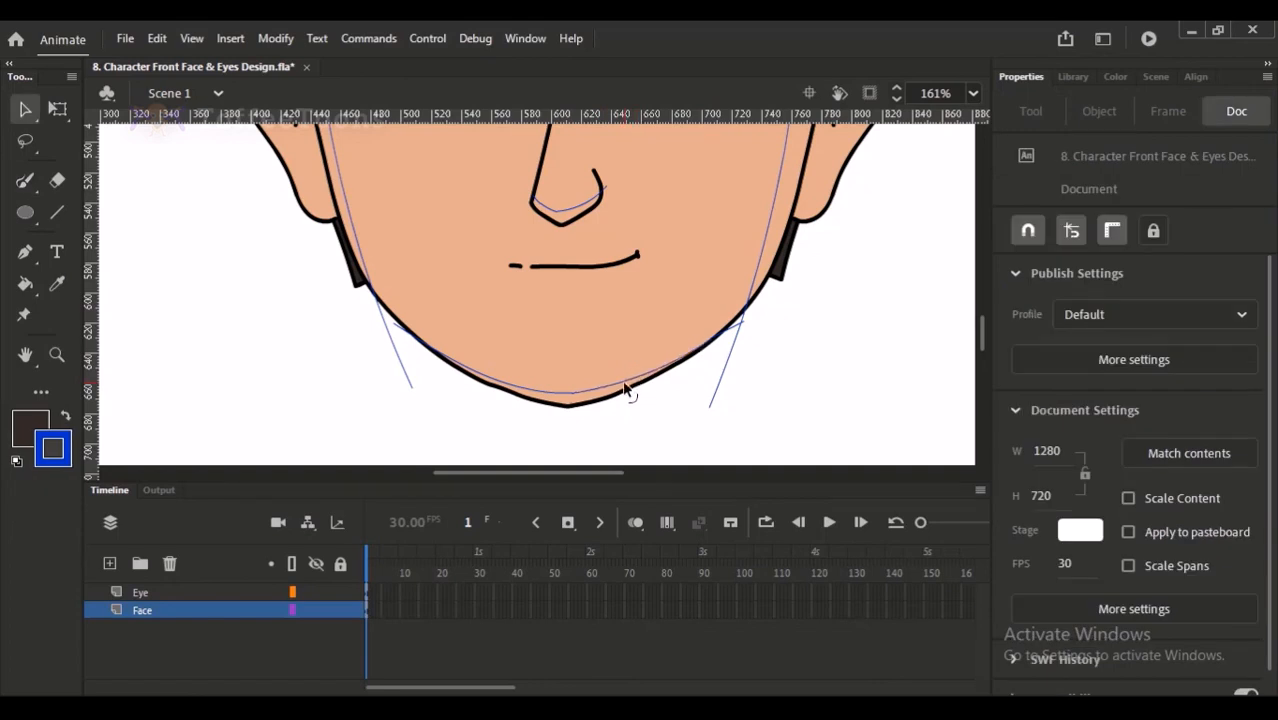
- Draw thin blue guide lines down the inner edges of both ears beside the face outline
key("ctrl+2")
left_click_drag(452, 192, 604, 450)
left_click_drag(686, 325, 641, 323)
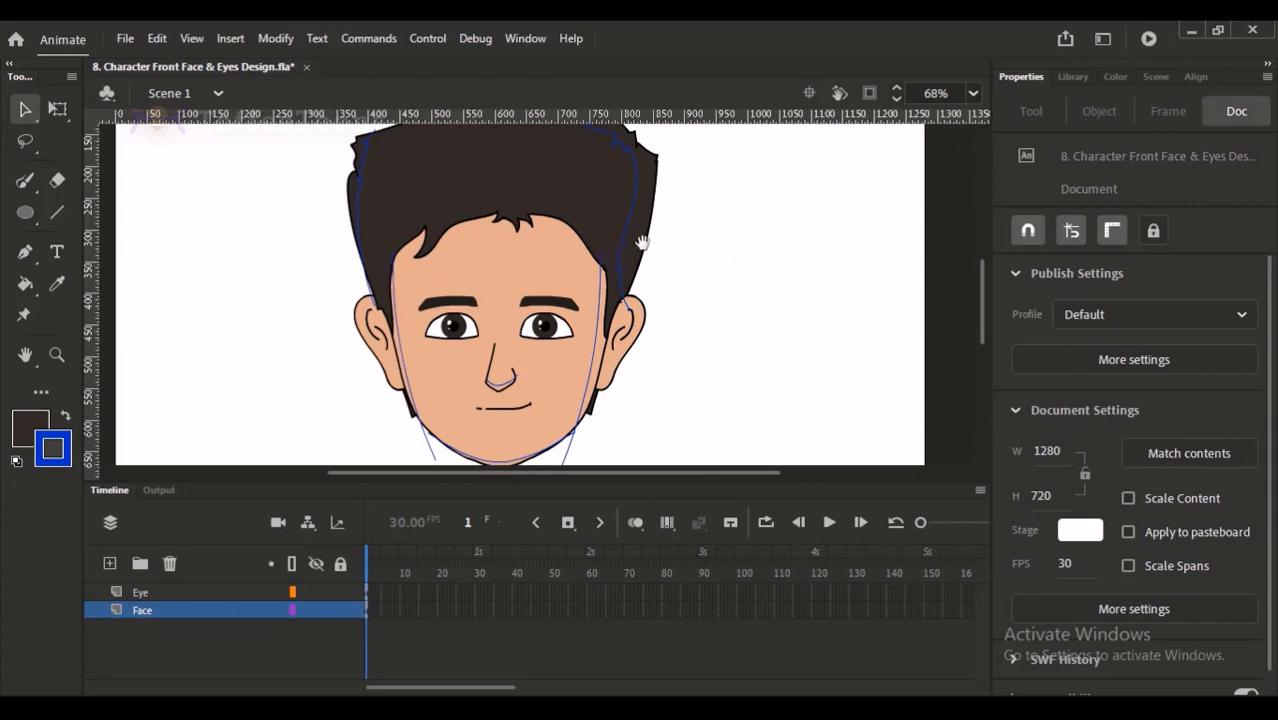
key("y")
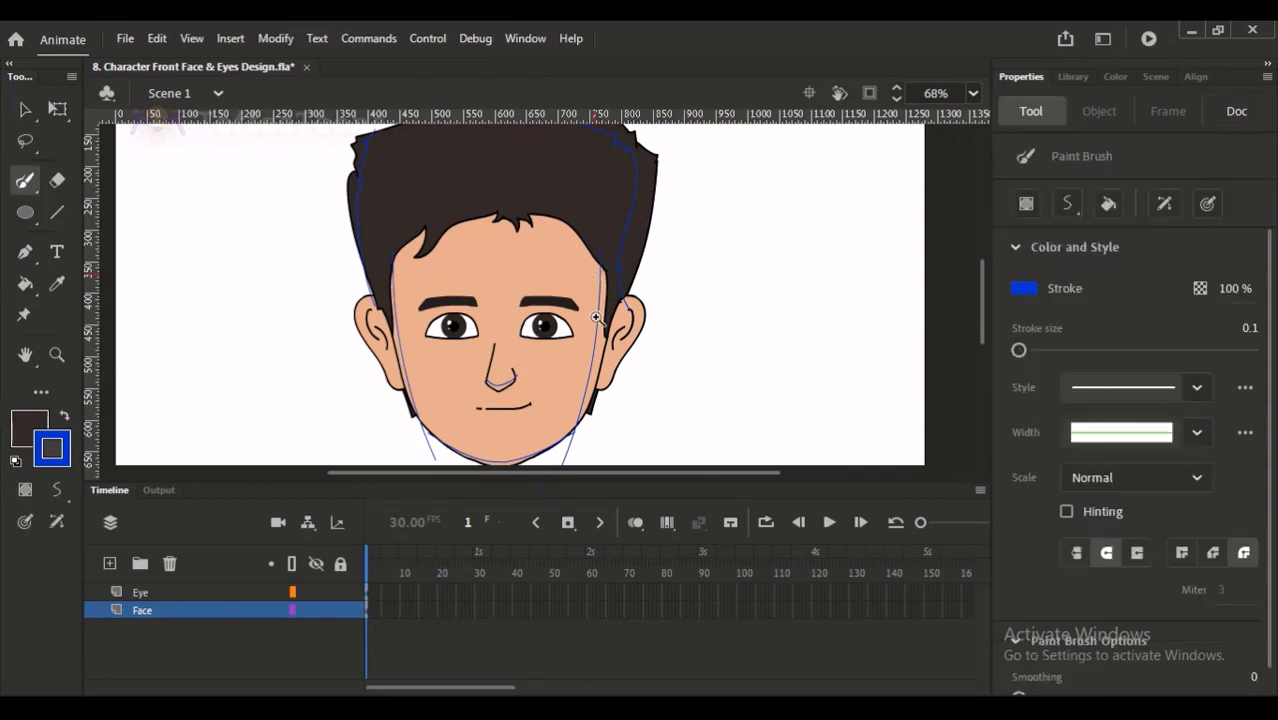
key("ctrl+=")
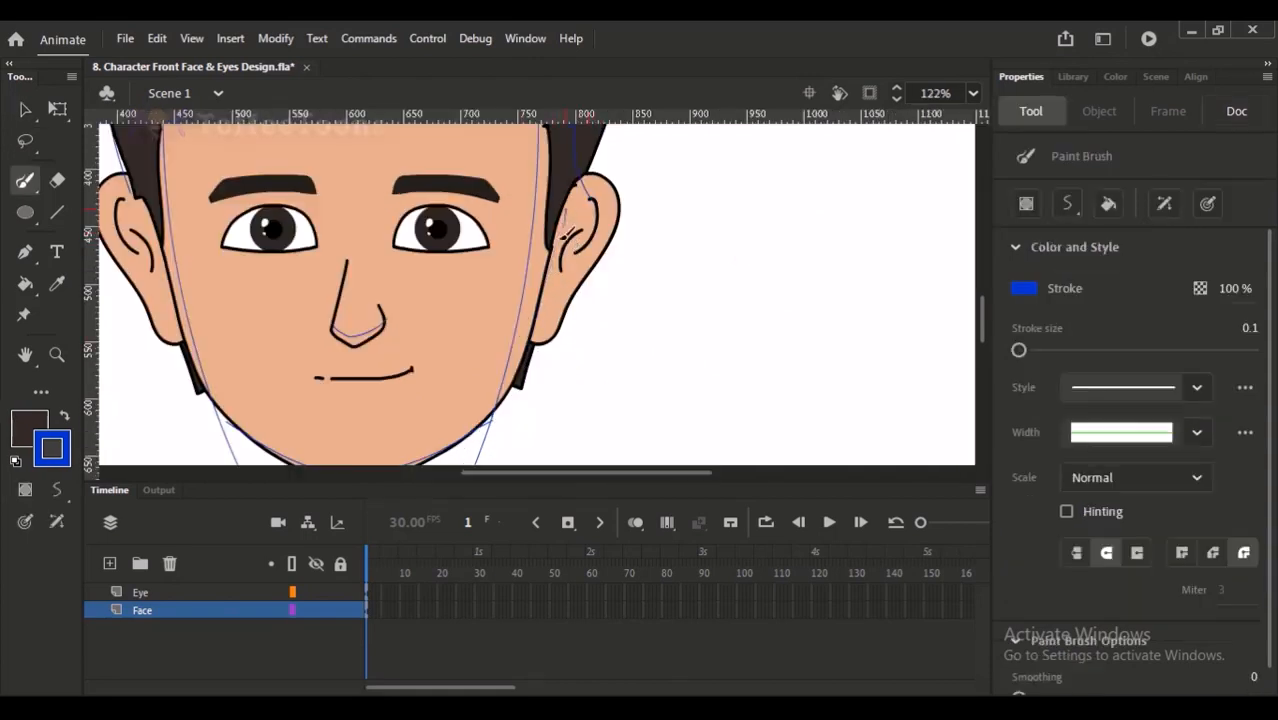
left_click_drag(578, 234, 610, 268)
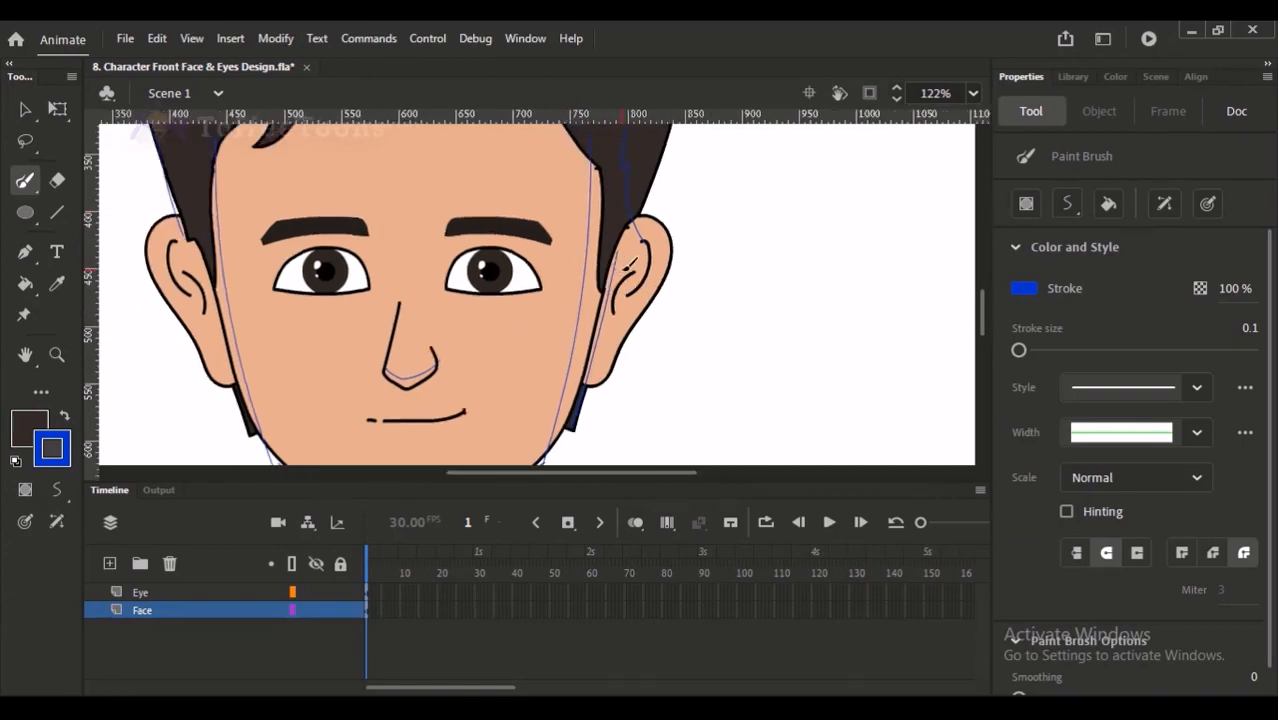
key("v")
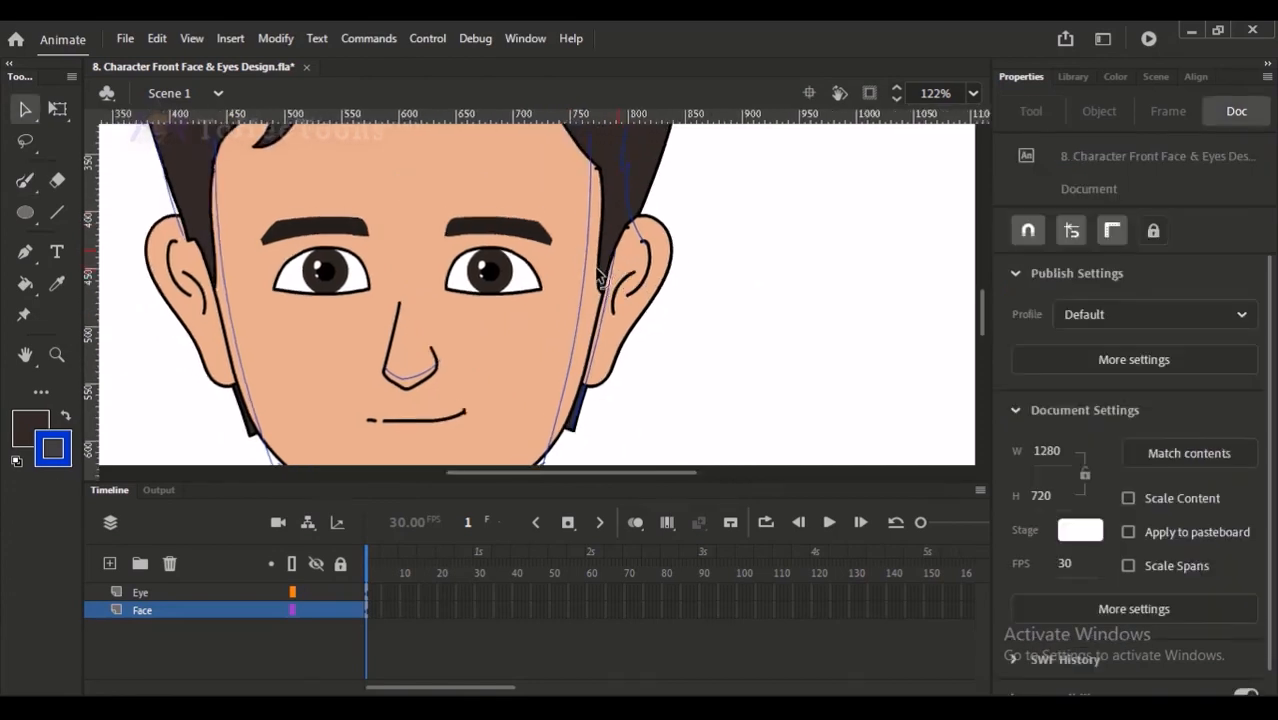
key("y")
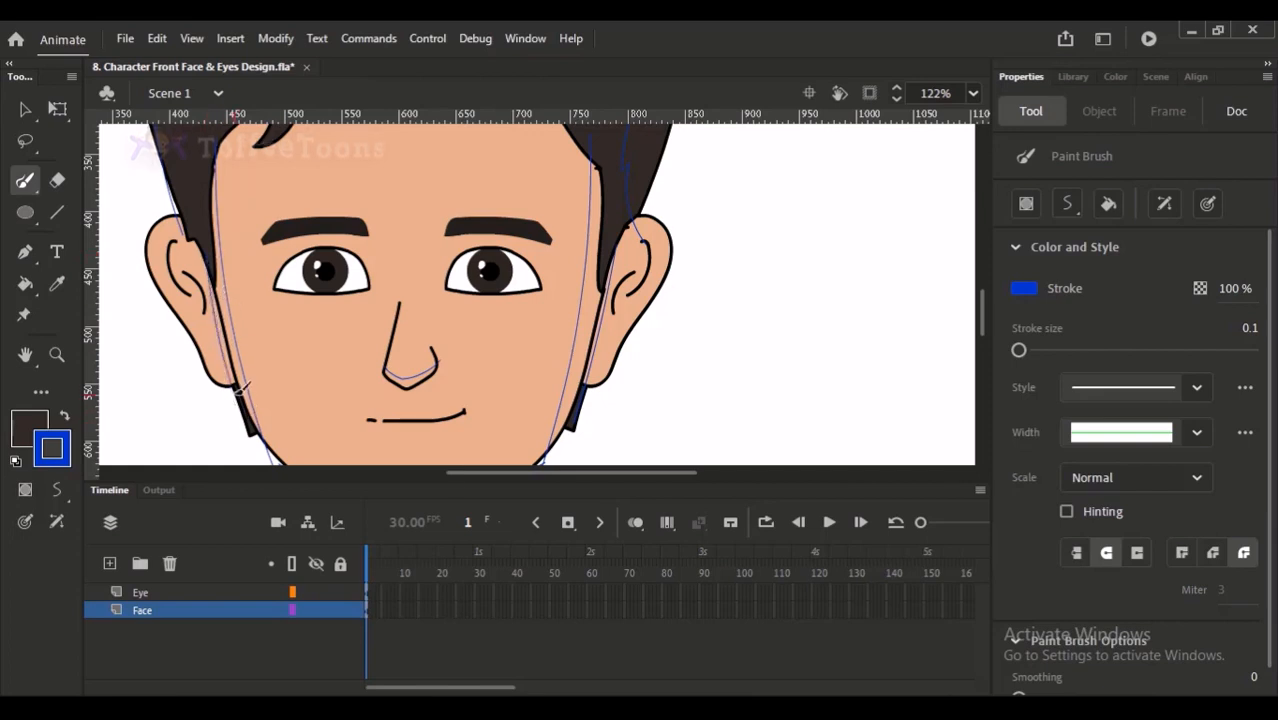
scroll(375, 280, "up", 2)
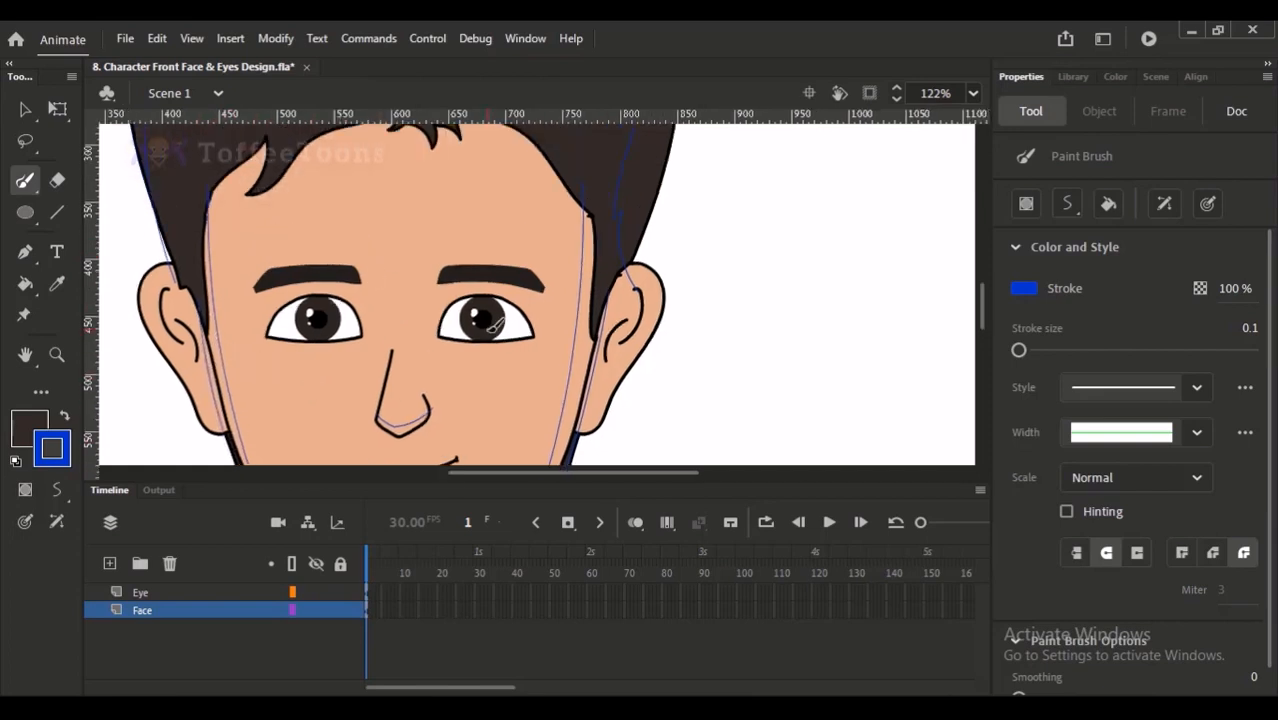
- Sample the face's skin colour and lighten the fill colour to F6CBAE
key("i")
left_click(484, 205)
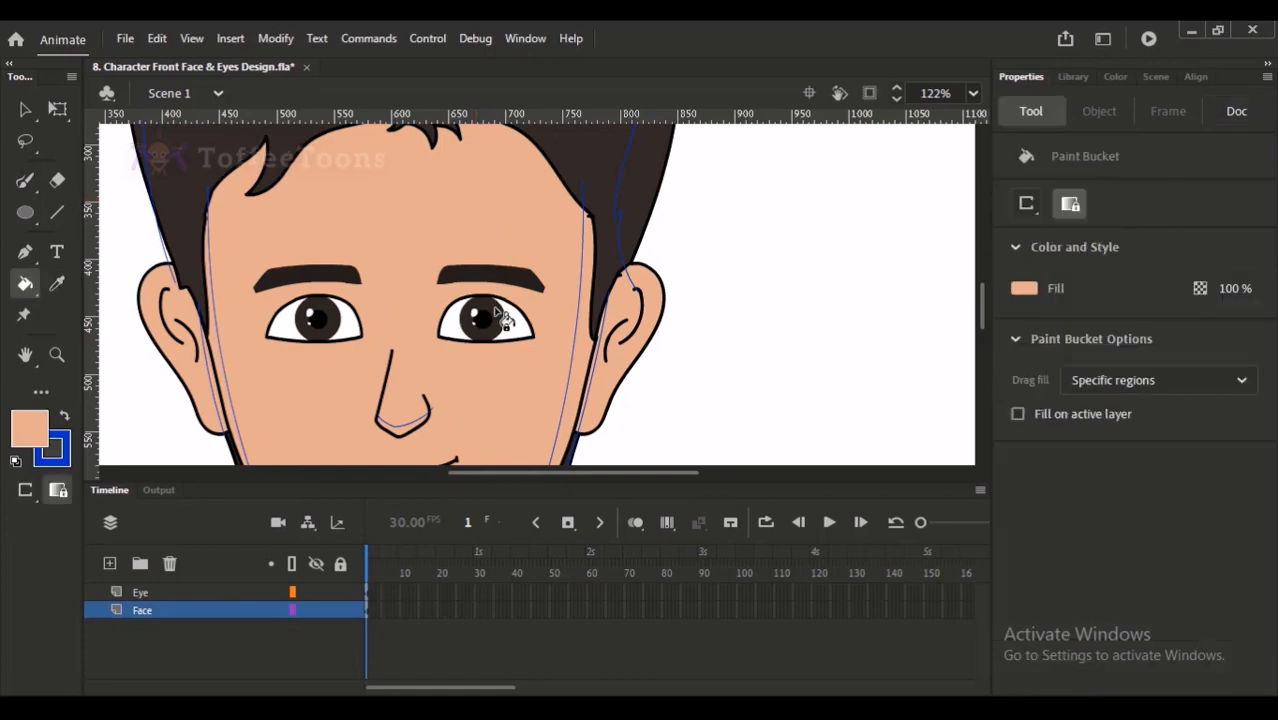
left_click(1113, 77)
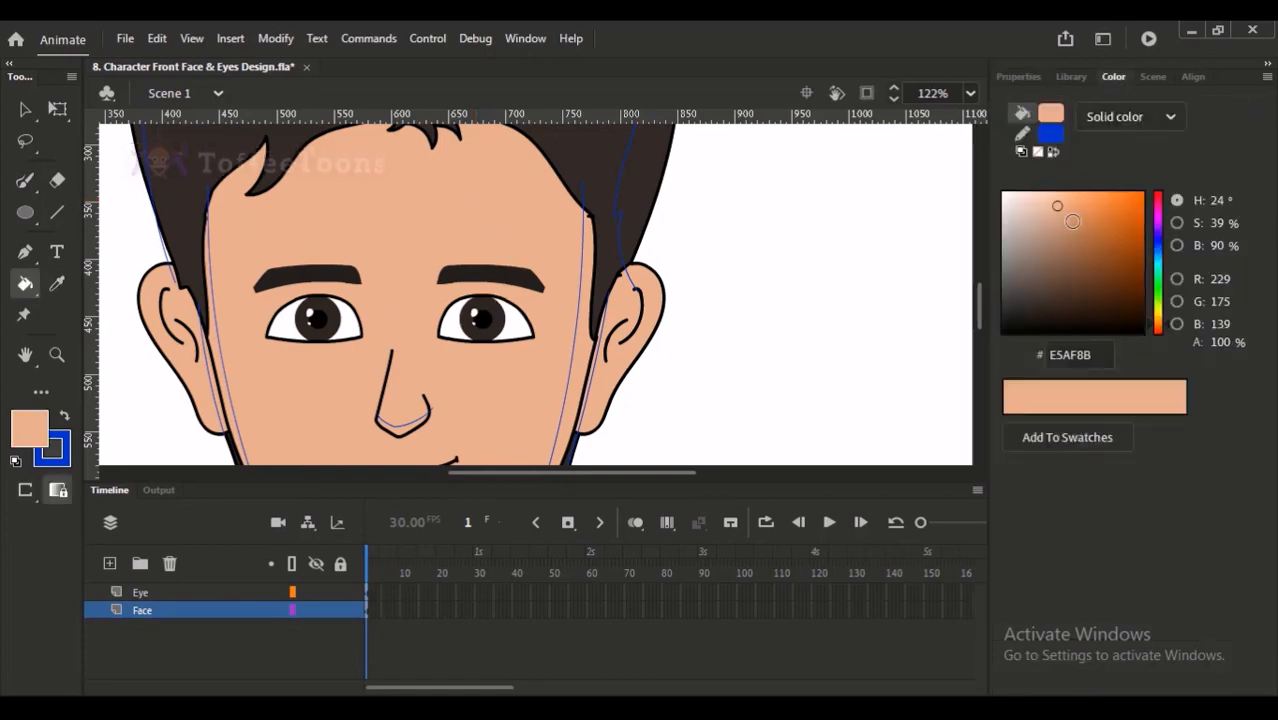
left_click_drag(1057, 207, 1043, 196)
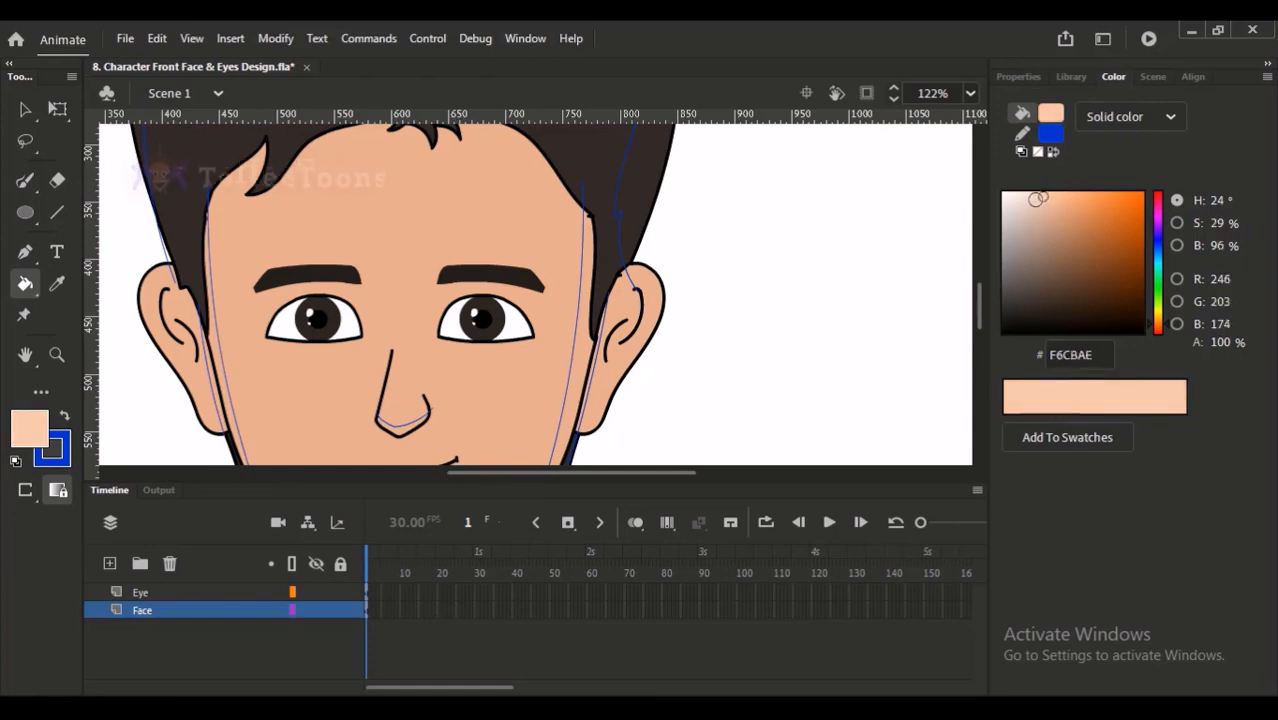
- Fill the narrow strips between the guide lines and the outline on both sides of the face with the light skin tone
left_click(590, 368)
left_click_drag(591, 365, 611, 331)
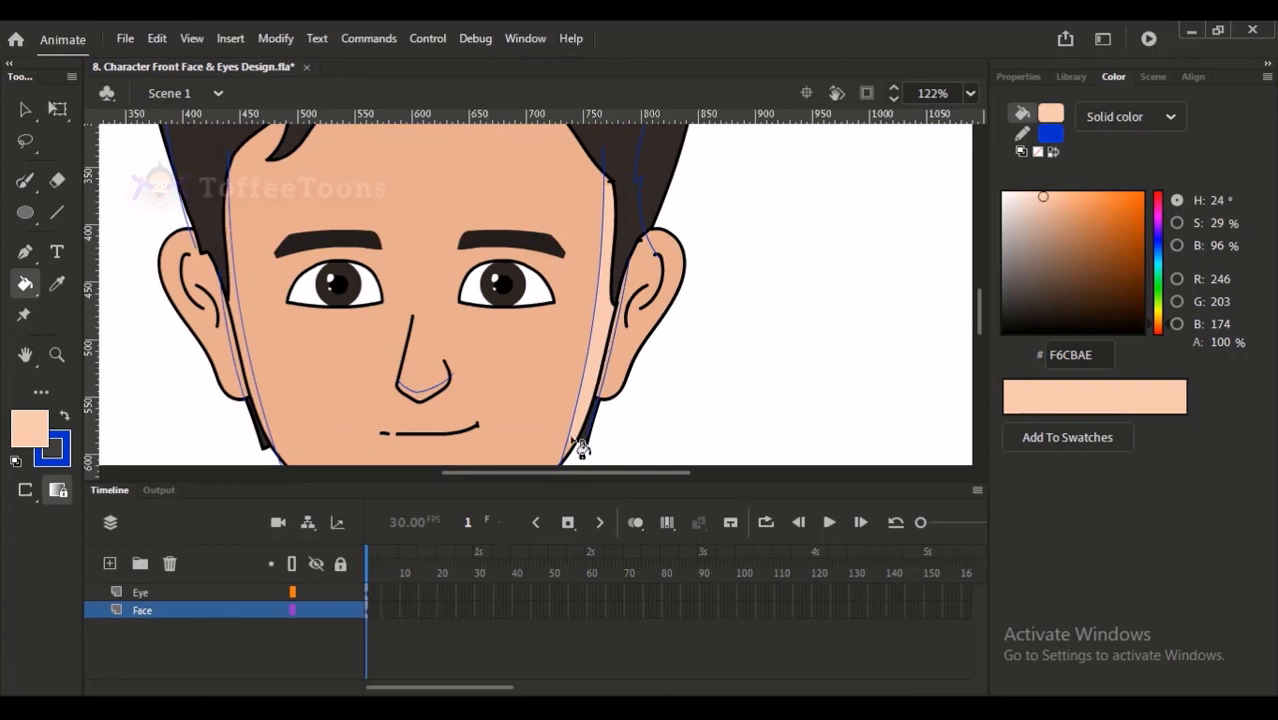
left_click(250, 336)
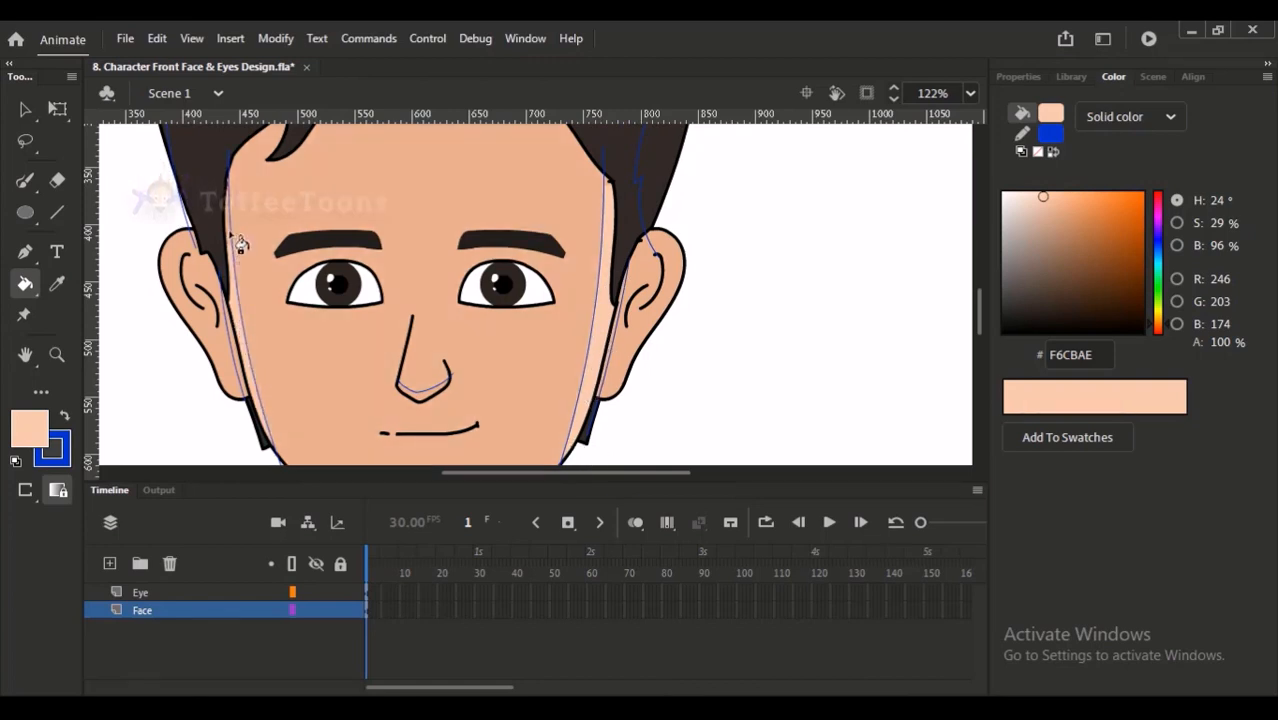
scroll(270, 282, "up", 5)
scroll(305, 260, "down", 8)
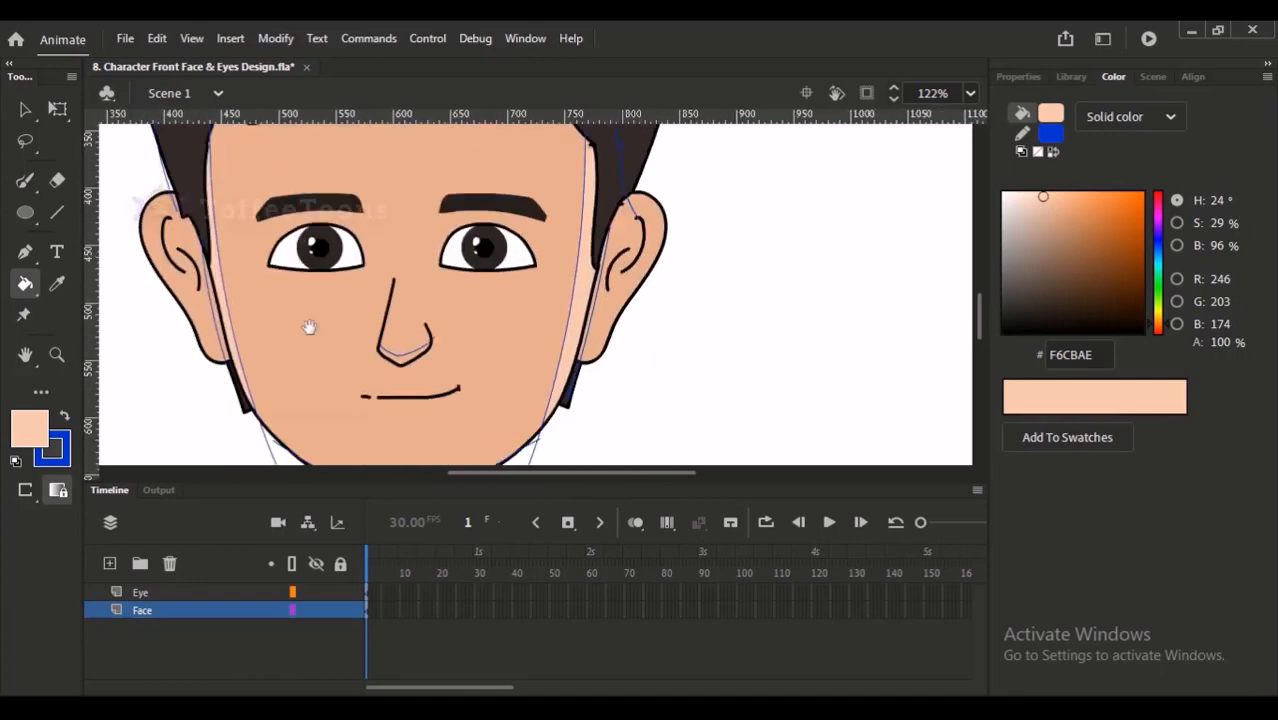
- Sample the skin colour, darken it to D69477 and fill the shadow strip along the chin, undoing the DE9781 trial fill
scroll(323, 215, "up", 4)
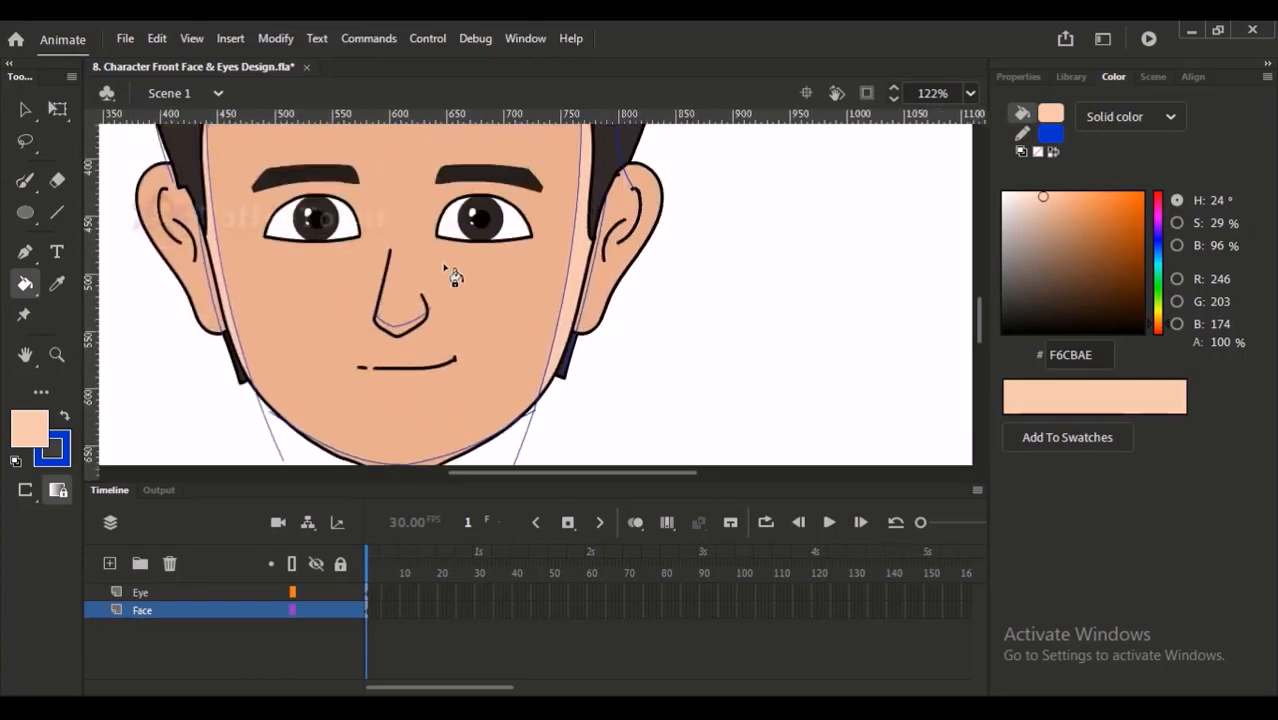
key("i")
left_click(508, 306)
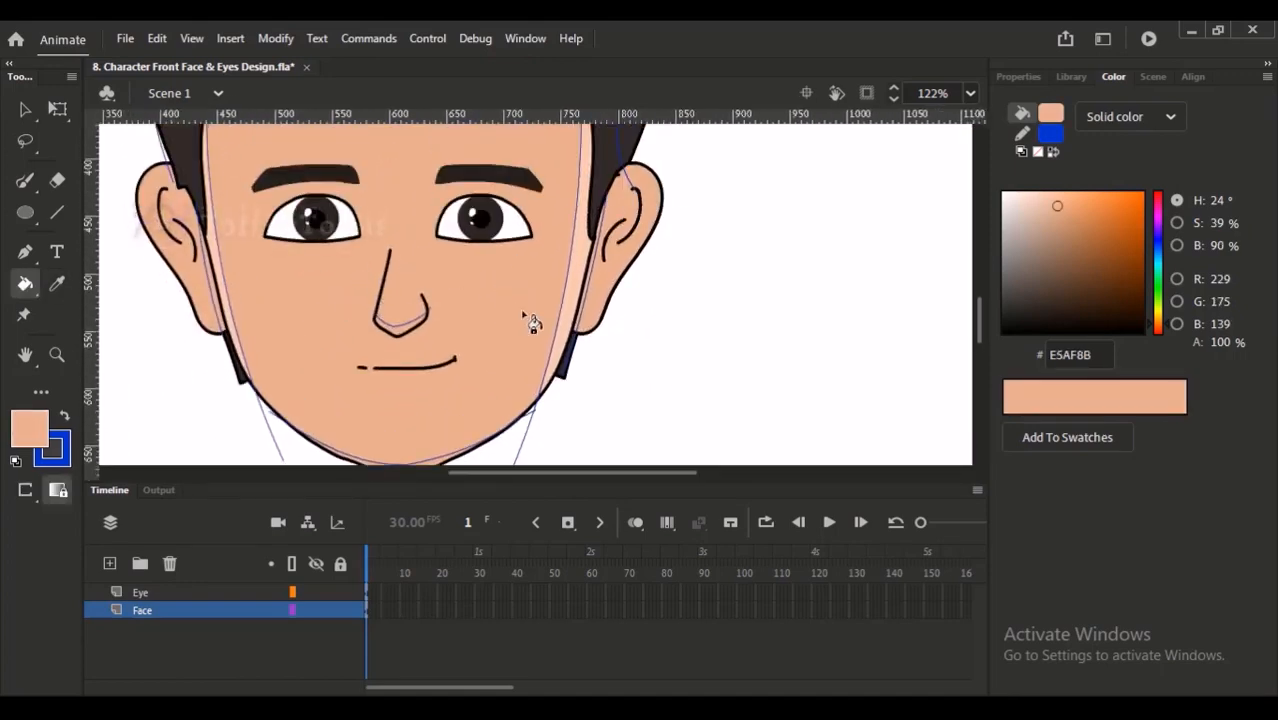
left_click_drag(1057, 205, 1061, 209)
left_click_drag(1161, 321, 1160, 328)
left_click_drag(440, 462, 444, 444)
left_click(444, 445)
key("ctrl+z")
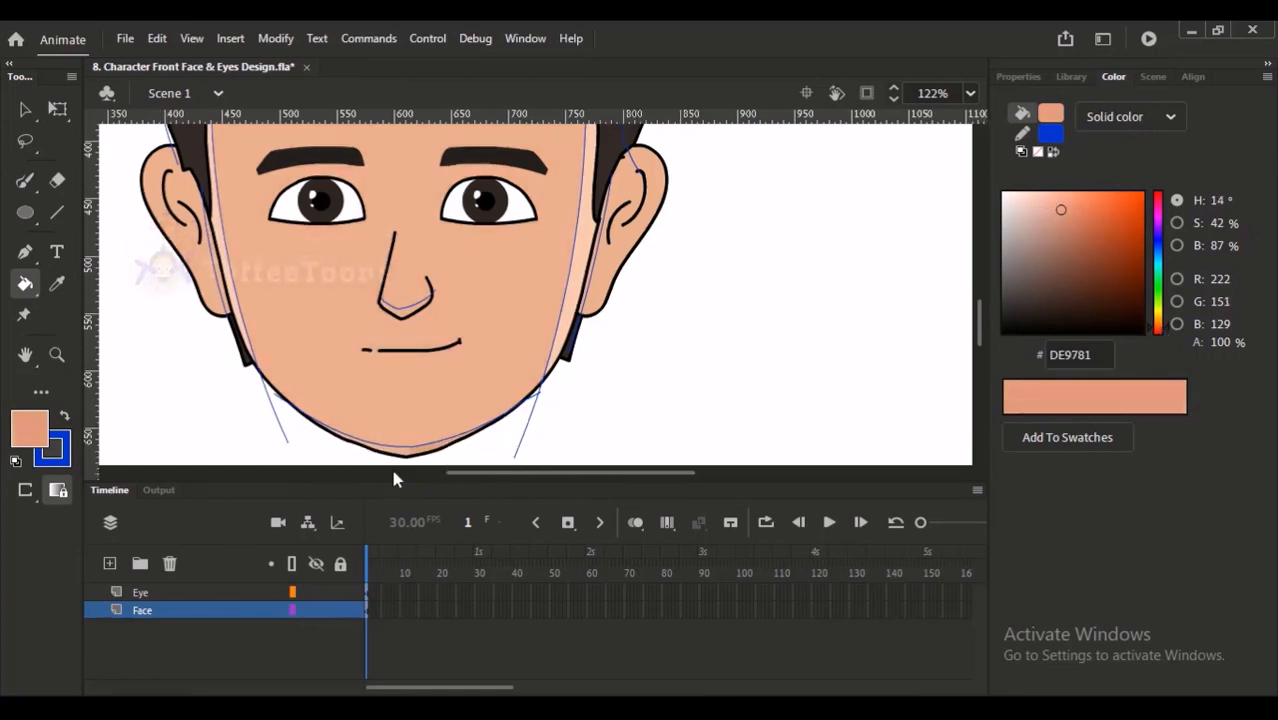
left_click_drag(1163, 334, 1161, 326)
left_click(1064, 214)
left_click(418, 453)
key("ctrl+z")
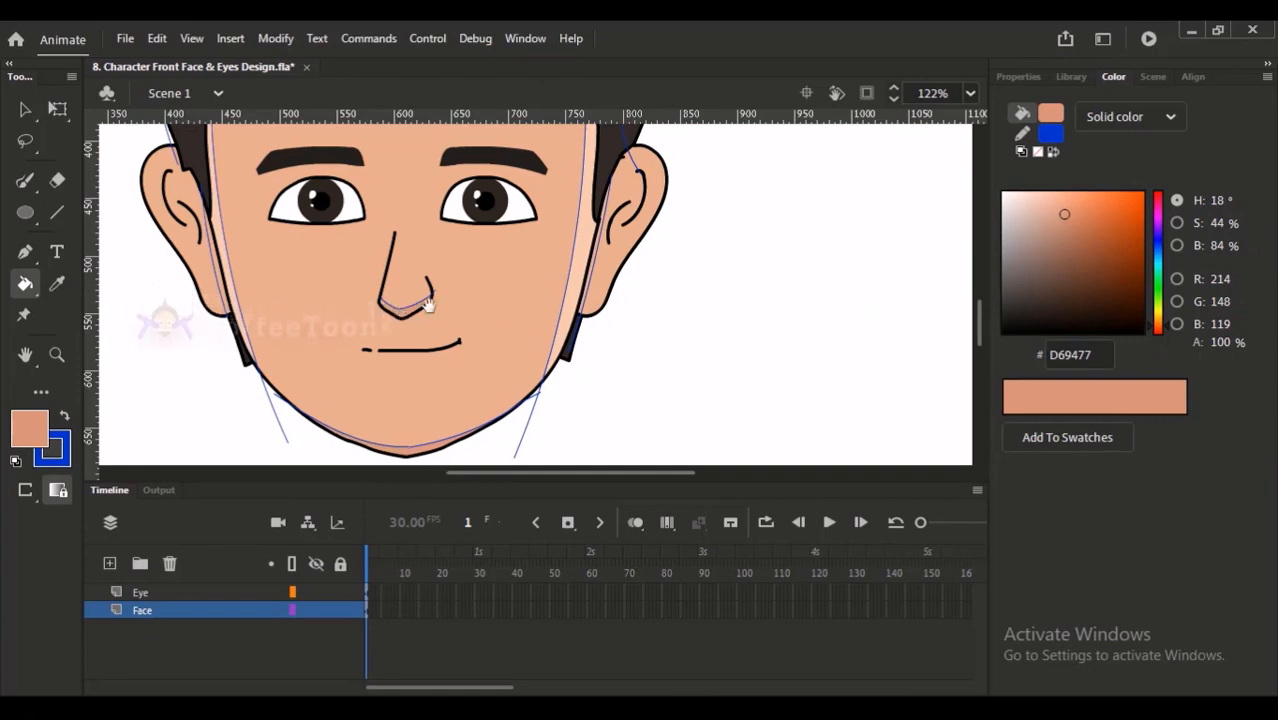
- Darken the fill colour to BE856B and fill the narrow inner ear strip beside the face, undoing the misplaced fill
scroll(440, 345, "up", 2)
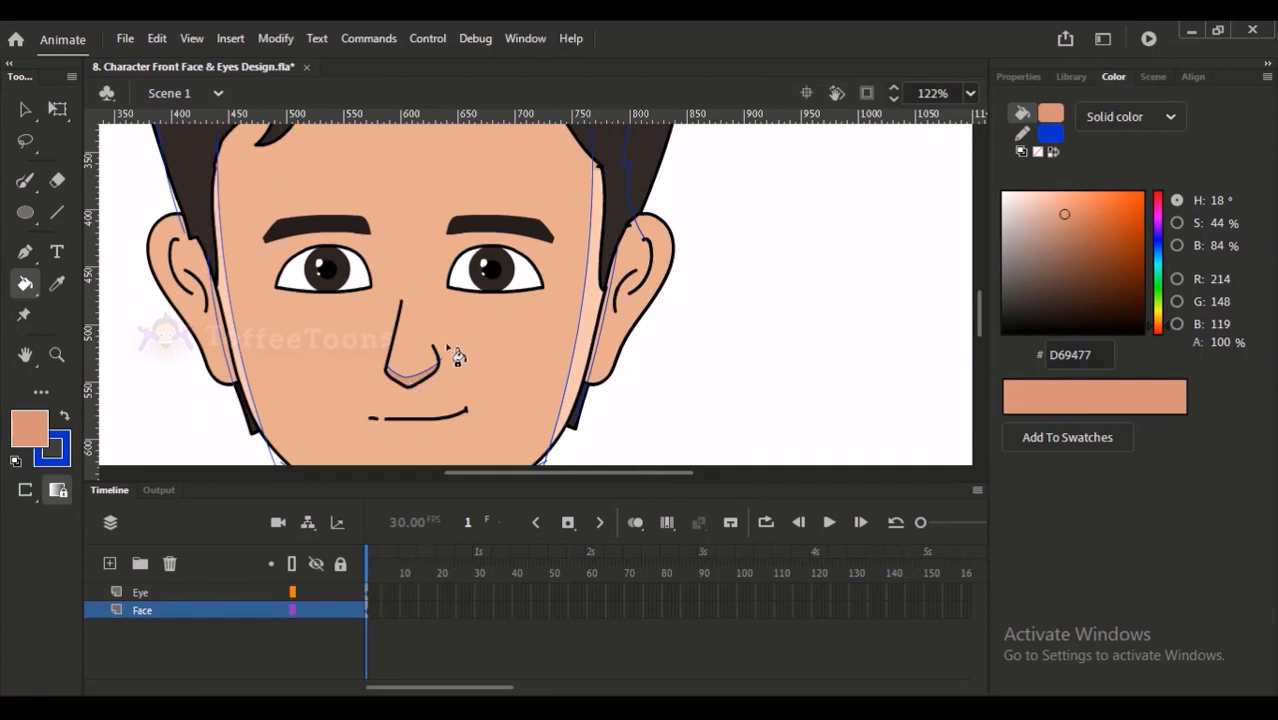
left_click_drag(536, 250, 522, 279)
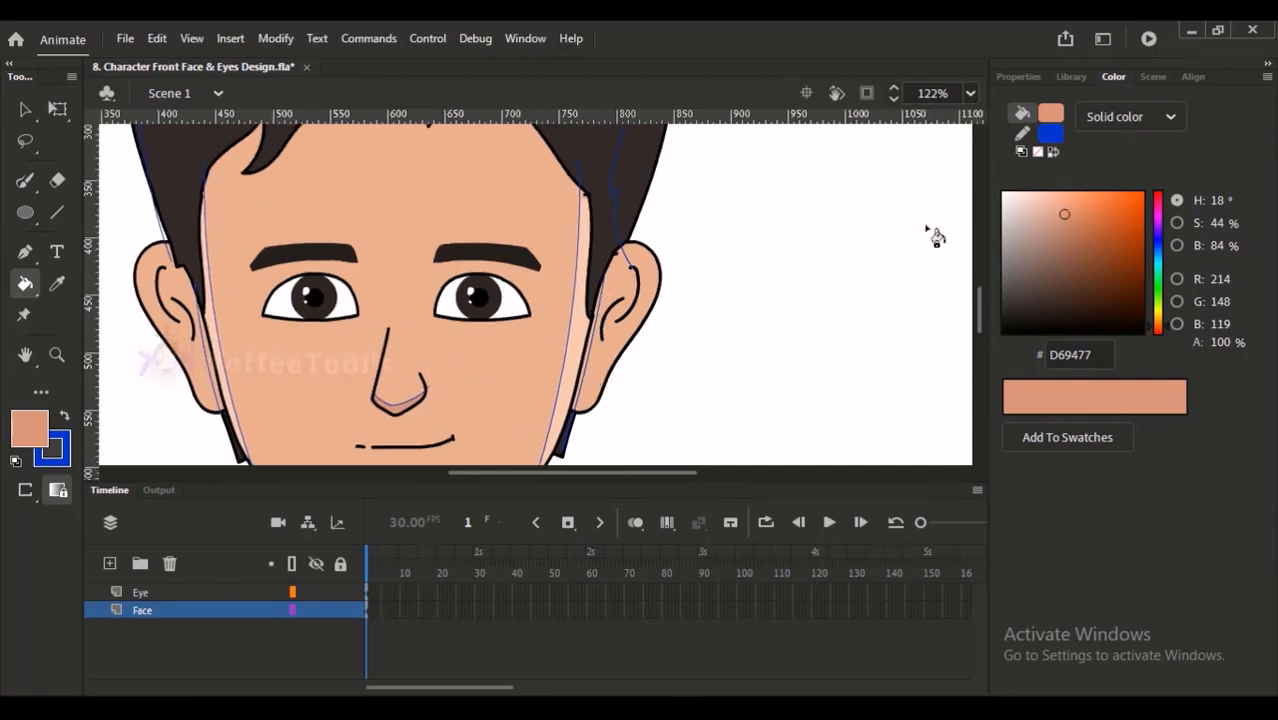
left_click_drag(1065, 216, 1068, 240)
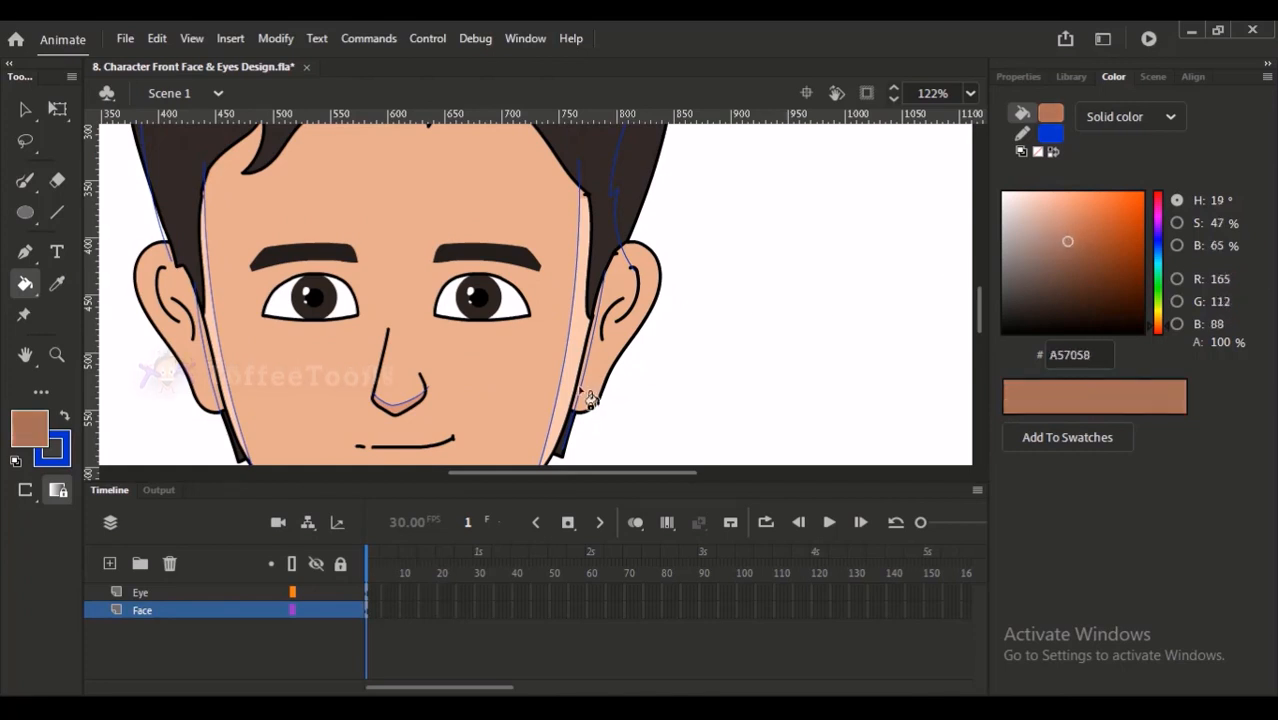
left_click(1063, 227)
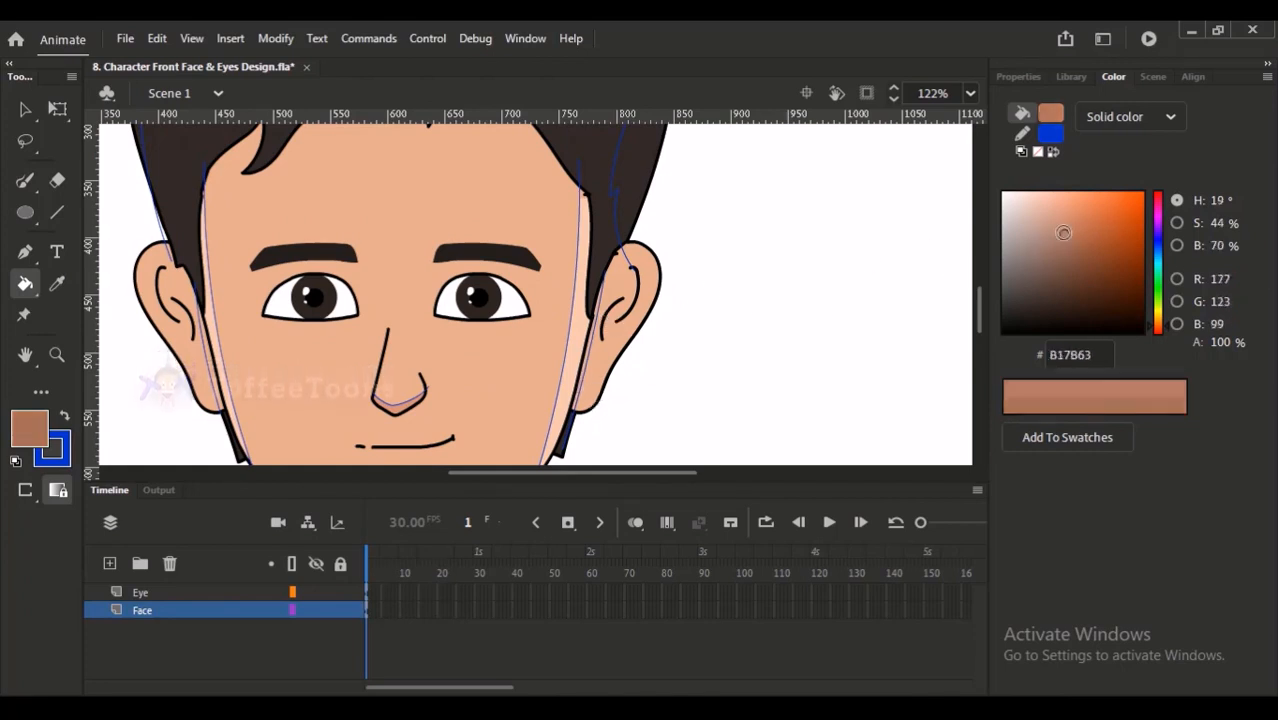
left_click(571, 411)
key("ctrl+z")
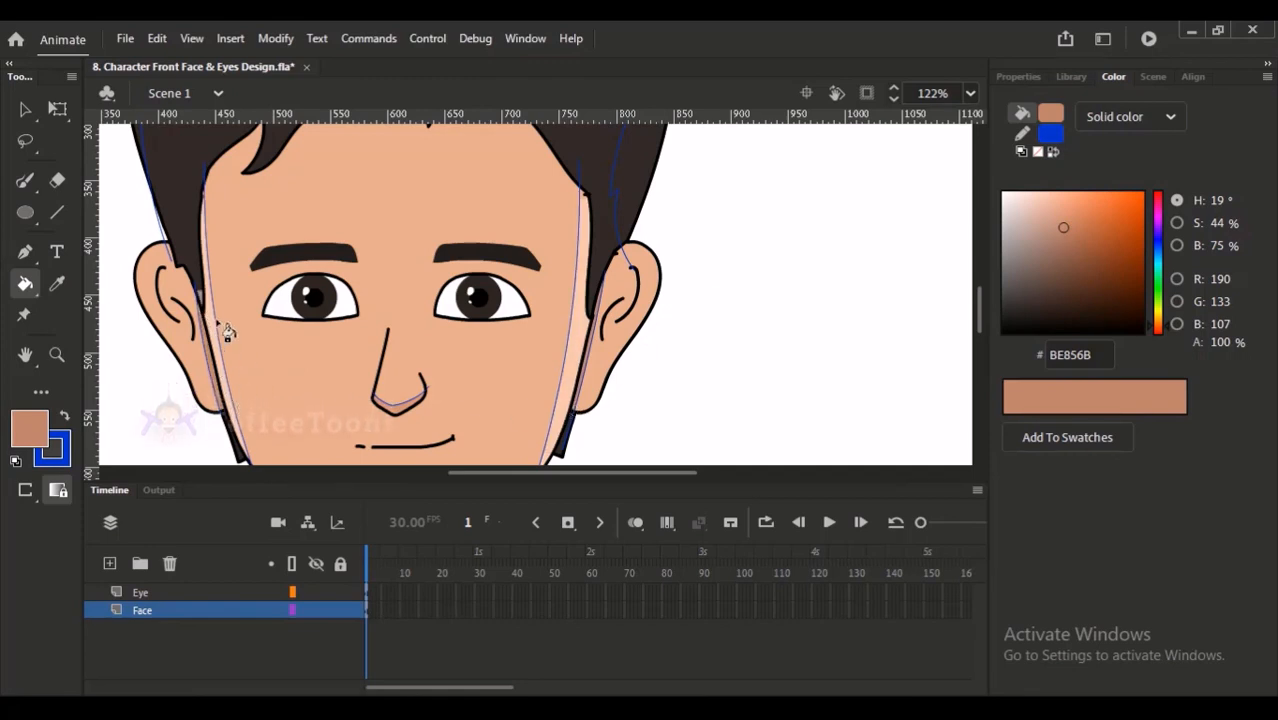
scroll(240, 350, "up", 3)
scroll(183, 277, "up", 2)
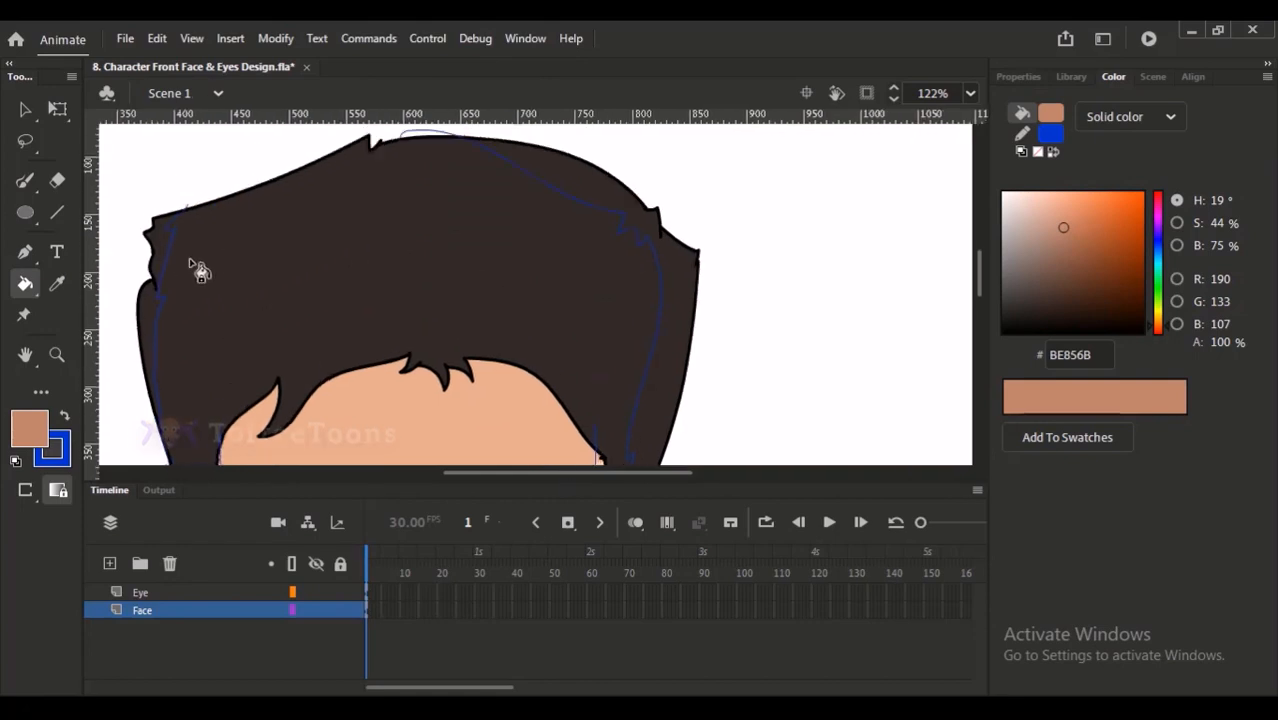
scroll(242, 242, "down", 3)
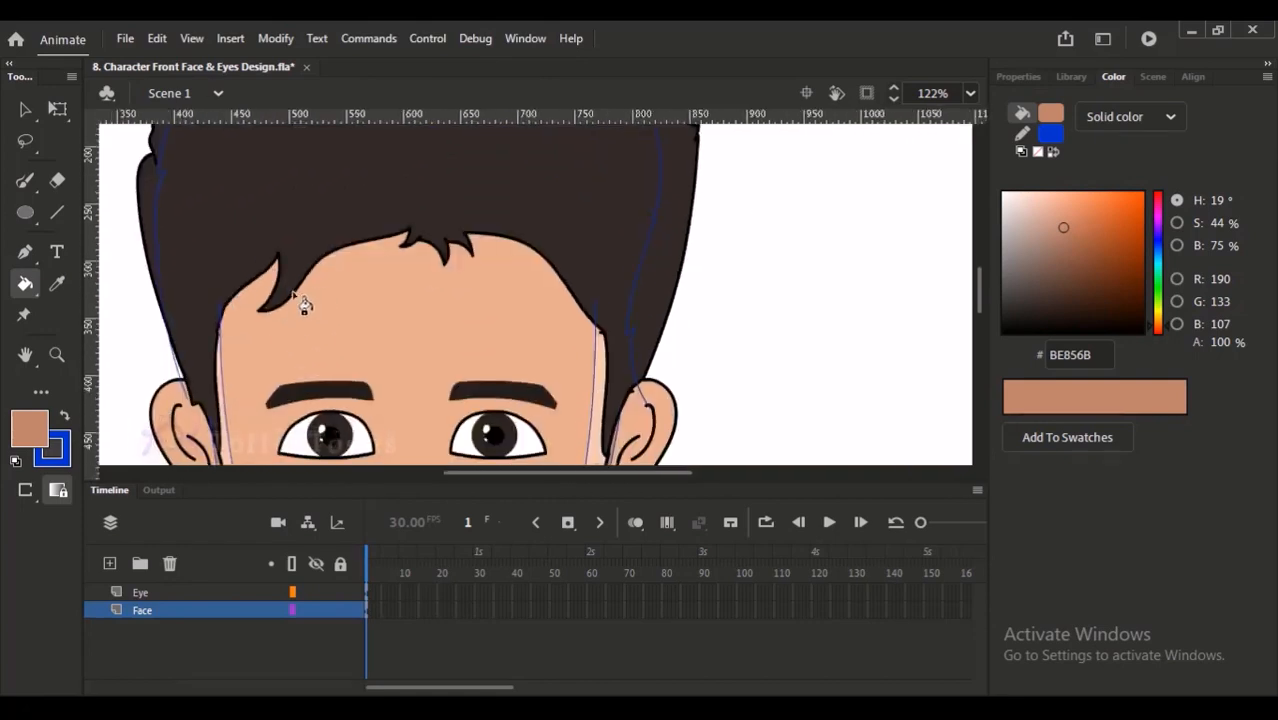
- Draw a guide line under the hairline from the left fringe lock to the centre tufts and fill the strip above it with BE856B
key("b")
left_click_drag(306, 211, 366, 409)
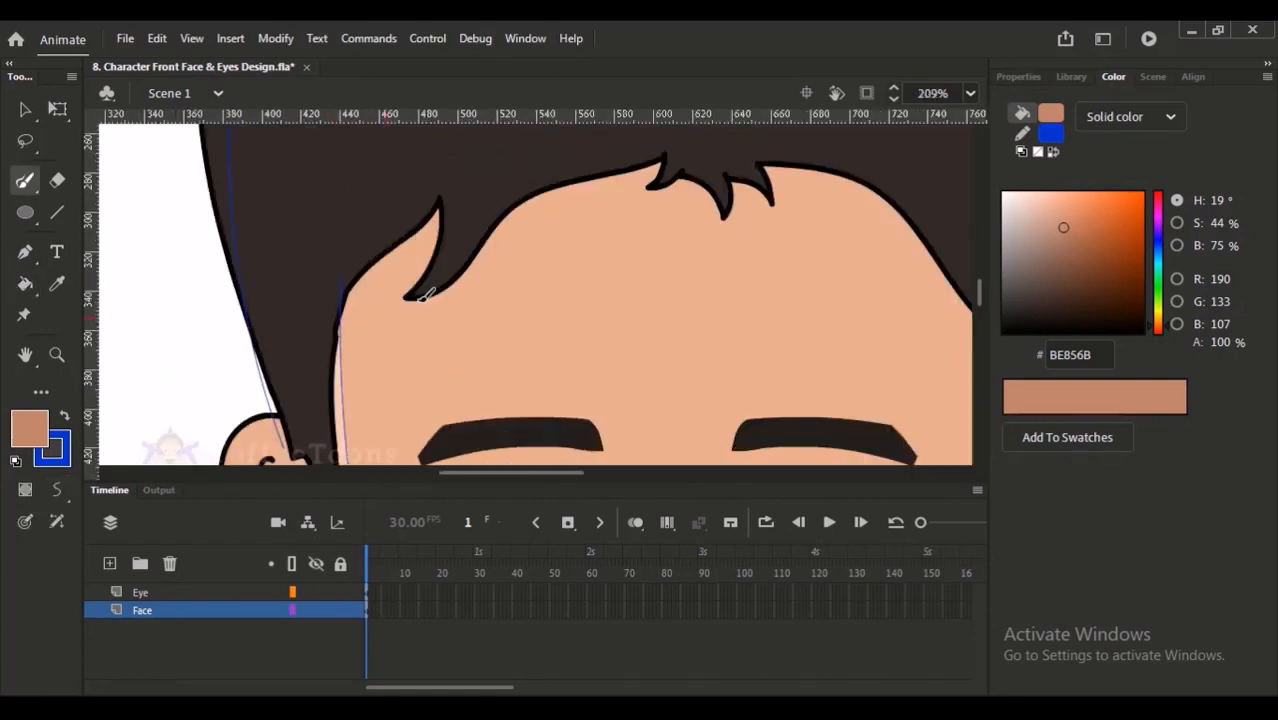
mouse_move(449, 287)
left_mouse_down()
mouse_move(600, 182)
mouse_move(479, 265)
mouse_move(557, 186)
mouse_move(620, 171)
left_mouse_up()
key("ctrl+z")
key("ctrl+z")
mouse_move(444, 287)
left_mouse_down()
mouse_move(566, 191)
mouse_move(661, 152)
left_mouse_up()
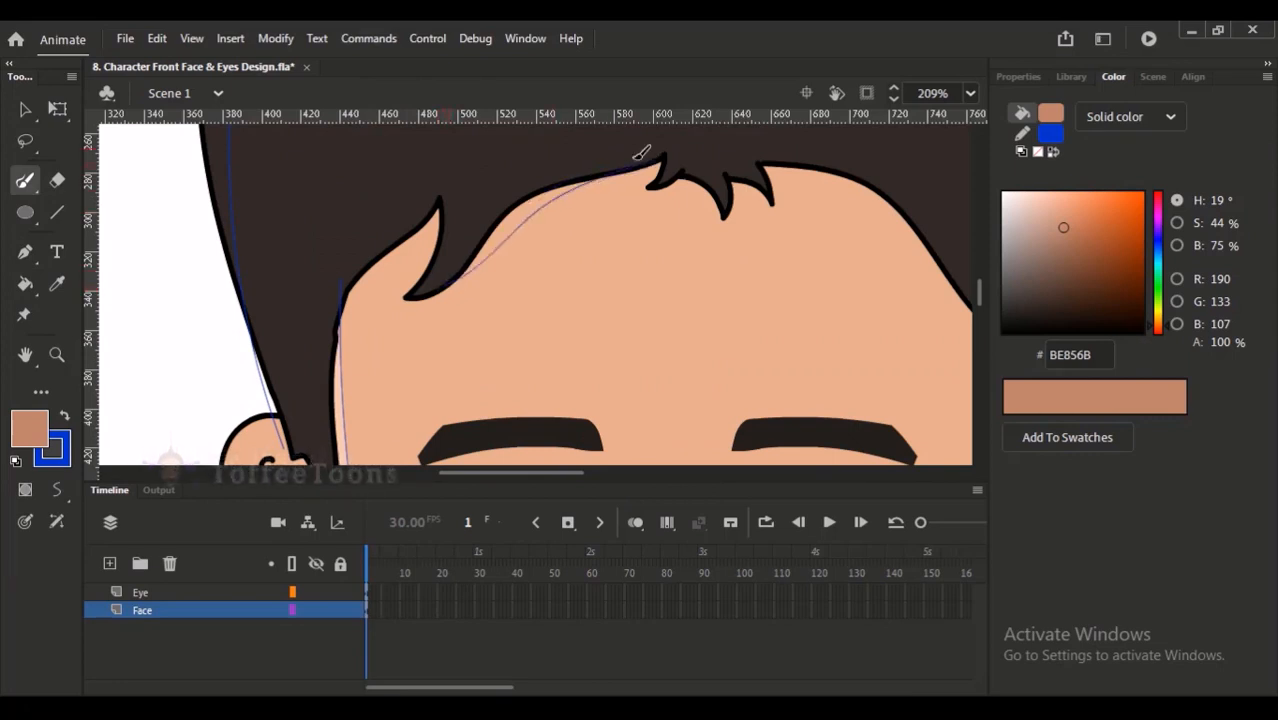
key("k")
left_click(517, 226)
- Draw a guide line under the right part of the hairline and fill the shadow strip above it with BE856B
left_click_drag(523, 277, 390, 307)
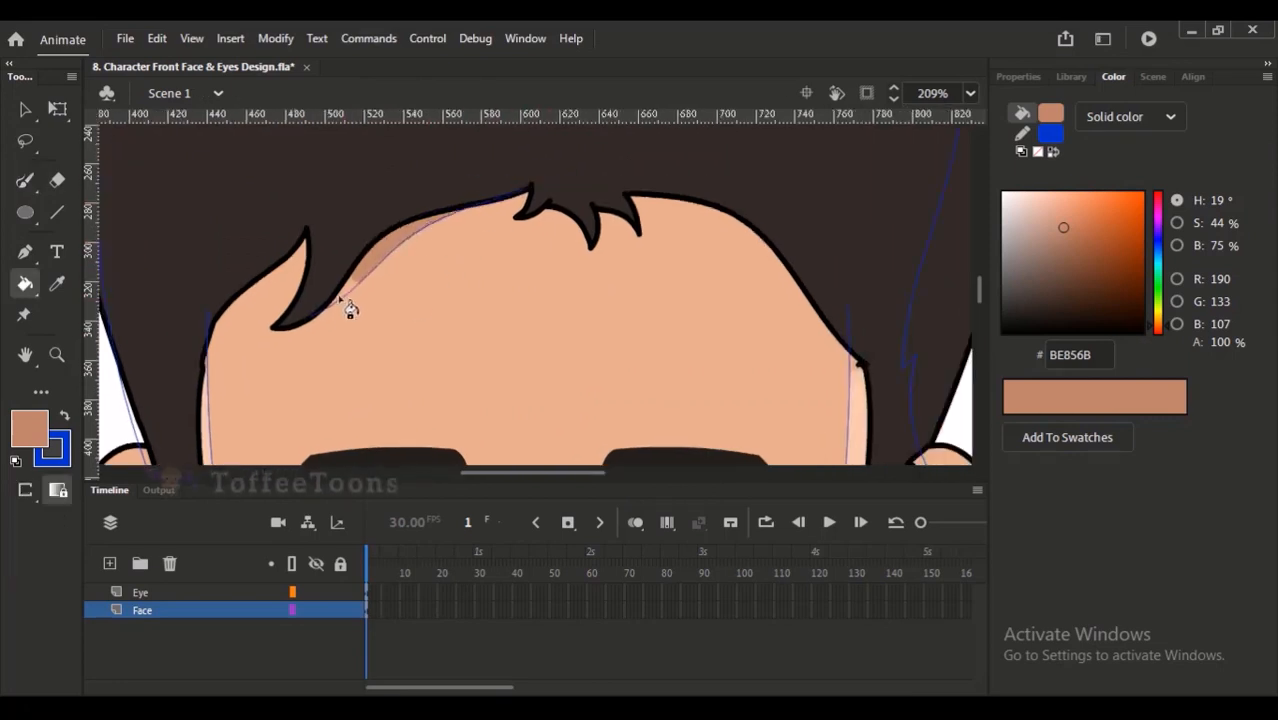
key("b")
mouse_move(638, 214)
left_mouse_down()
mouse_move(675, 204)
mouse_move(764, 229)
left_mouse_up()
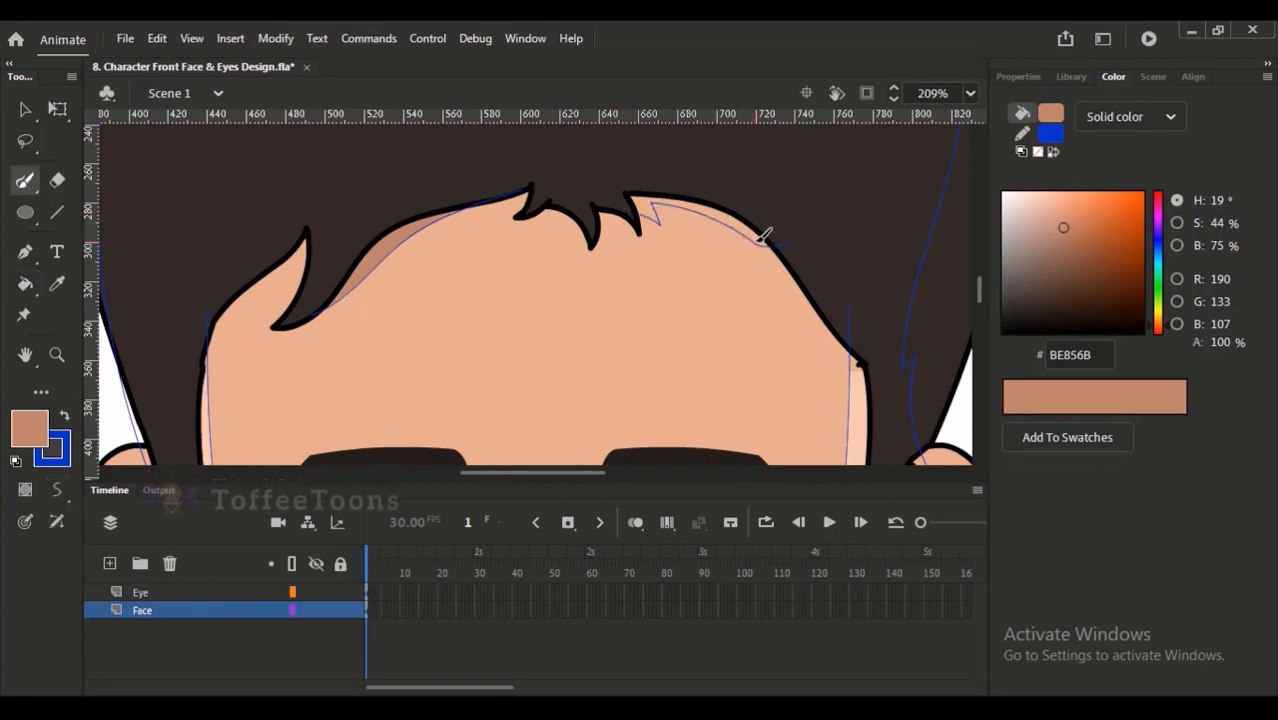
key("k")
left_click(741, 229)
left_click(641, 233)
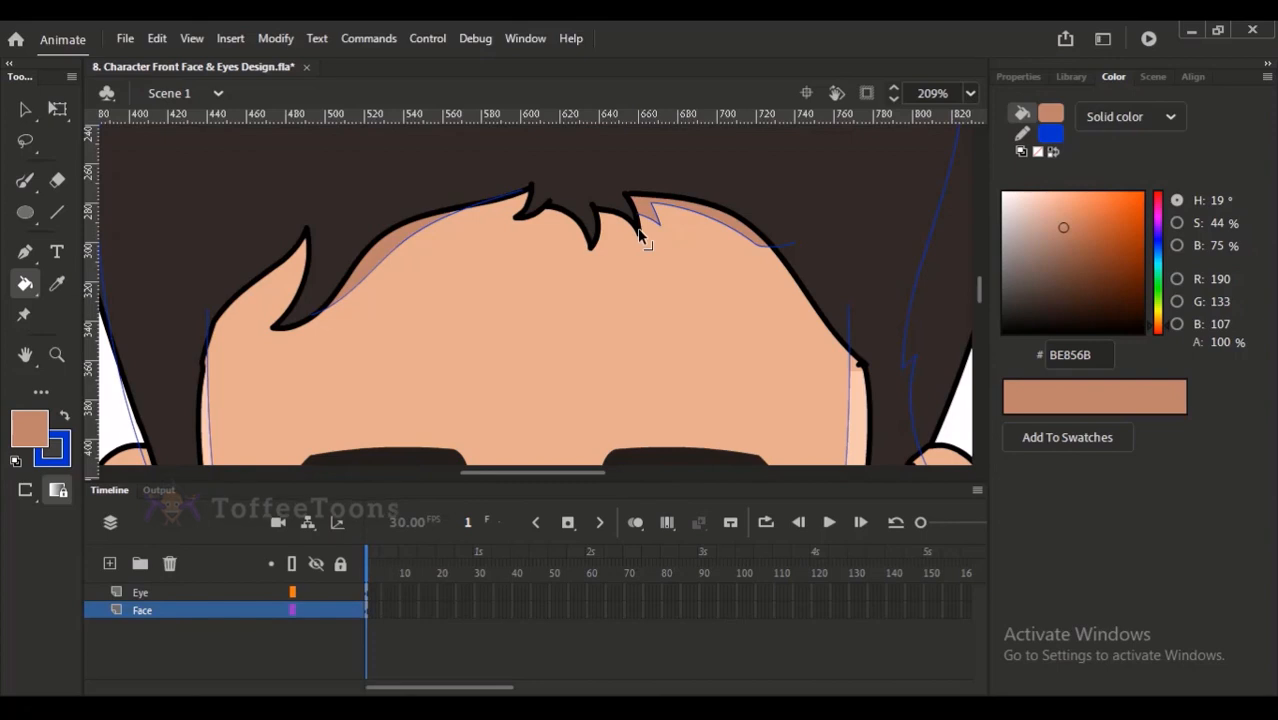
- Sample the hair colour, lighten it to 453931 and fill the strip along the hair's right side, replacing the 57483D trial fill
key("ctrl+minus")
key("b")
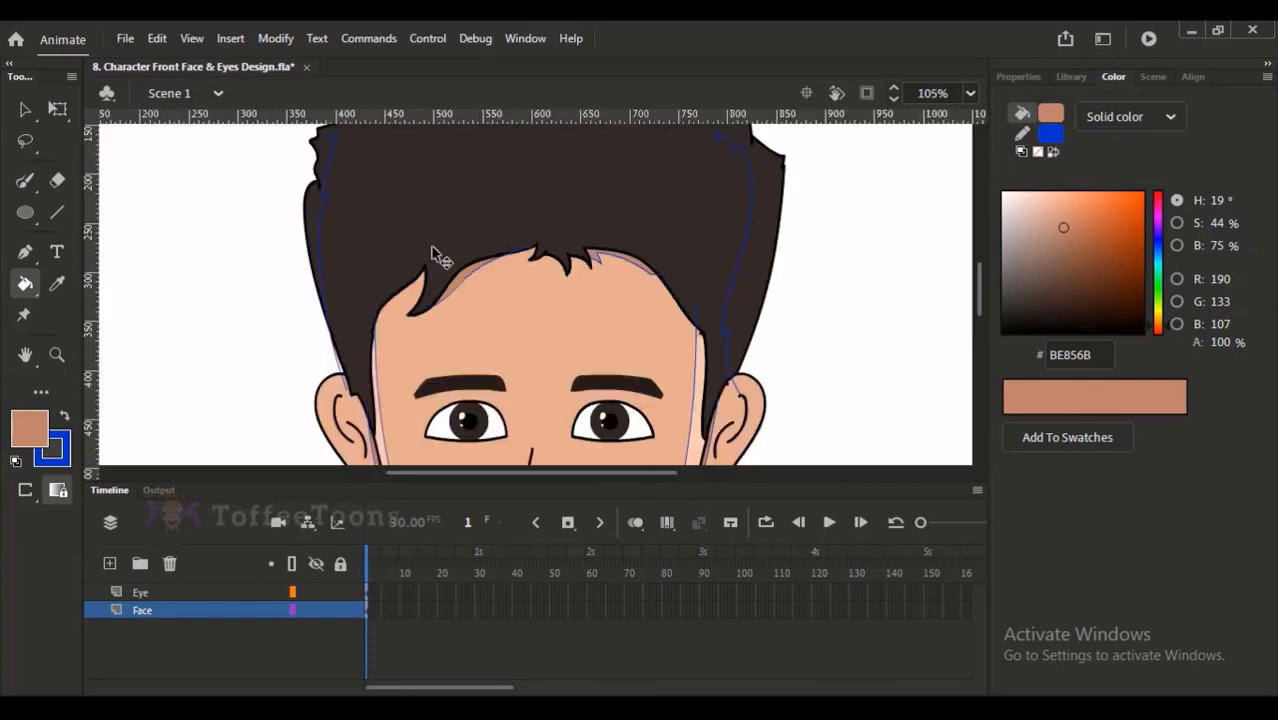
left_click_drag(451, 327, 432, 428)
key("i")
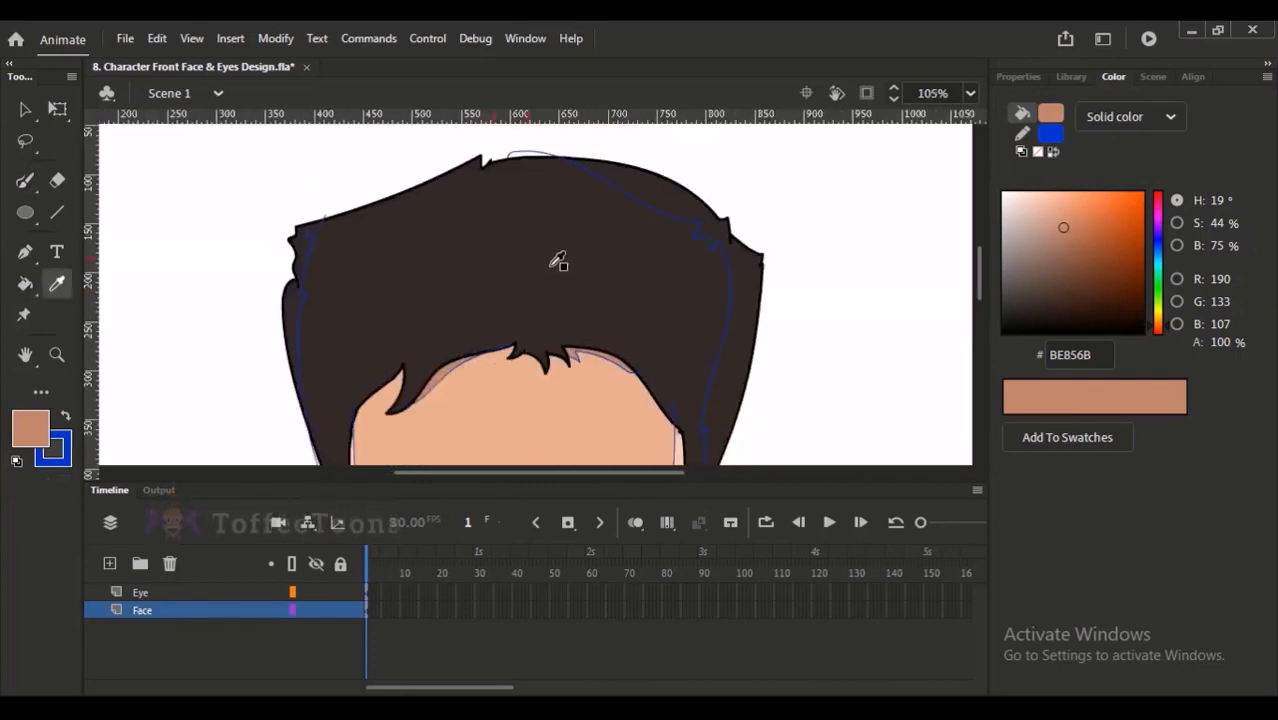
left_click(551, 265)
left_click_drag(1029, 306, 1043, 285)
left_click(748, 293)
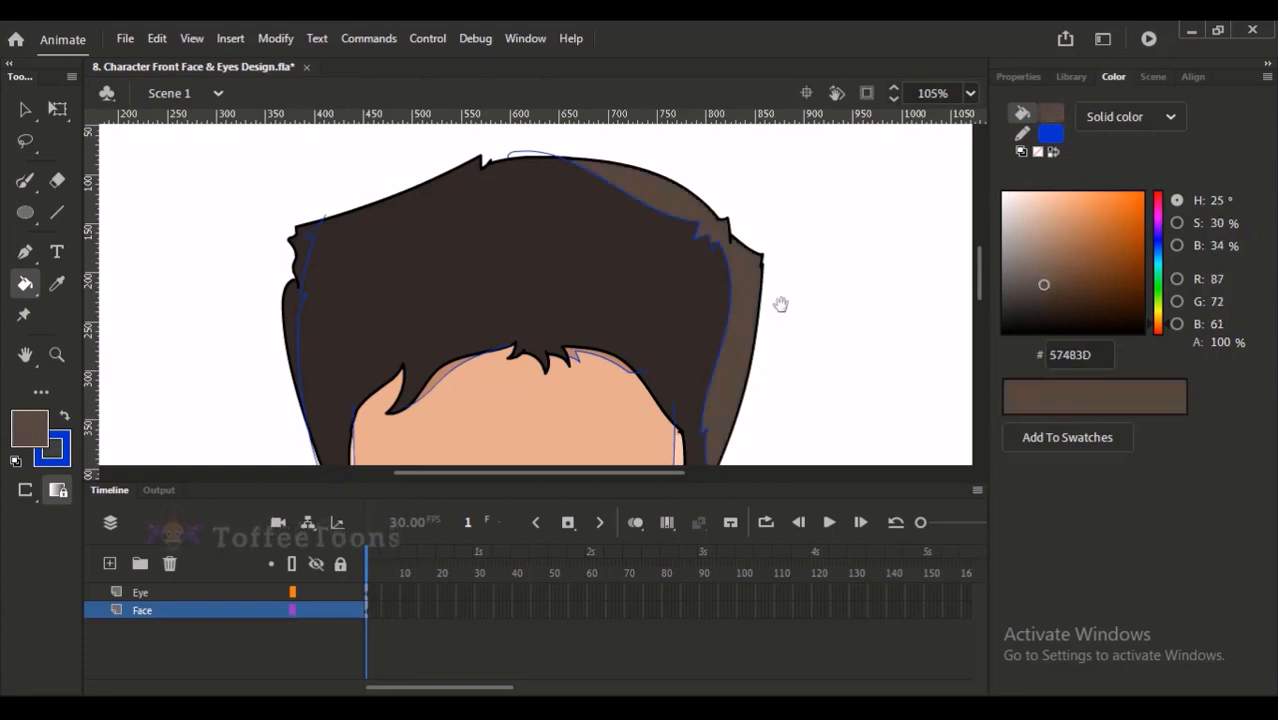
left_click_drag(806, 302, 837, 217)
left_click_drag(1043, 290, 1043, 295)
left_click(759, 289)
left_click_drag(777, 266, 771, 308)
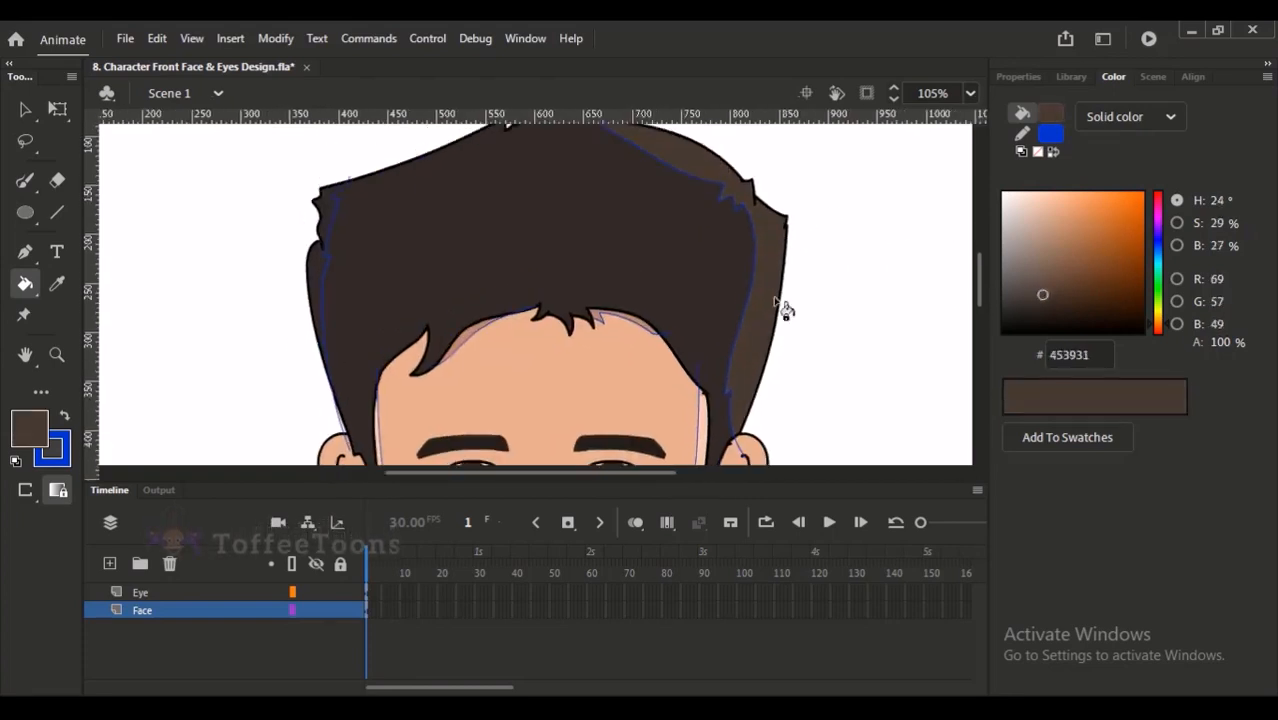
- Lighten the fill colour to 52453D and fill the narrow strip along the hair's left edge
left_click_drag(1042, 294, 1038, 287)
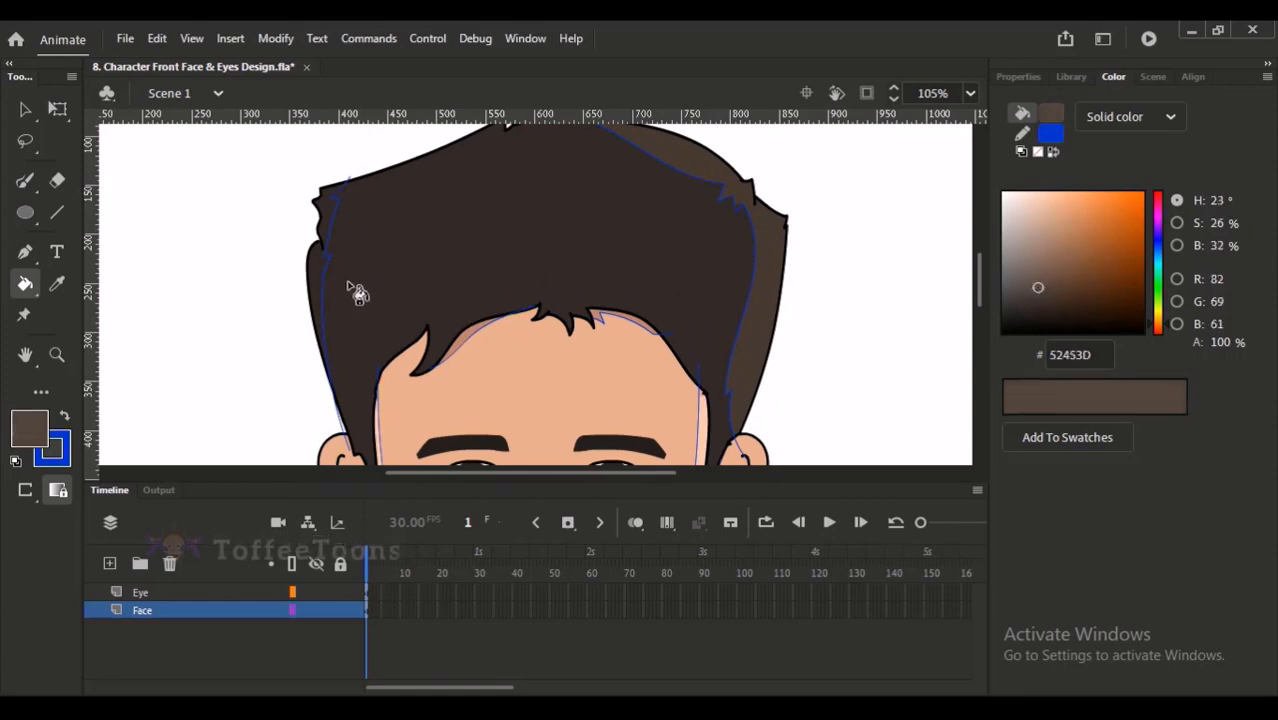
left_click_drag(404, 290, 391, 340)
left_click_drag(576, 236, 569, 174)
left_click_drag(577, 307, 593, 125)
key("ctrl+minus")
left_click_drag(508, 180, 642, 478)
left_click_drag(657, 398, 645, 472)
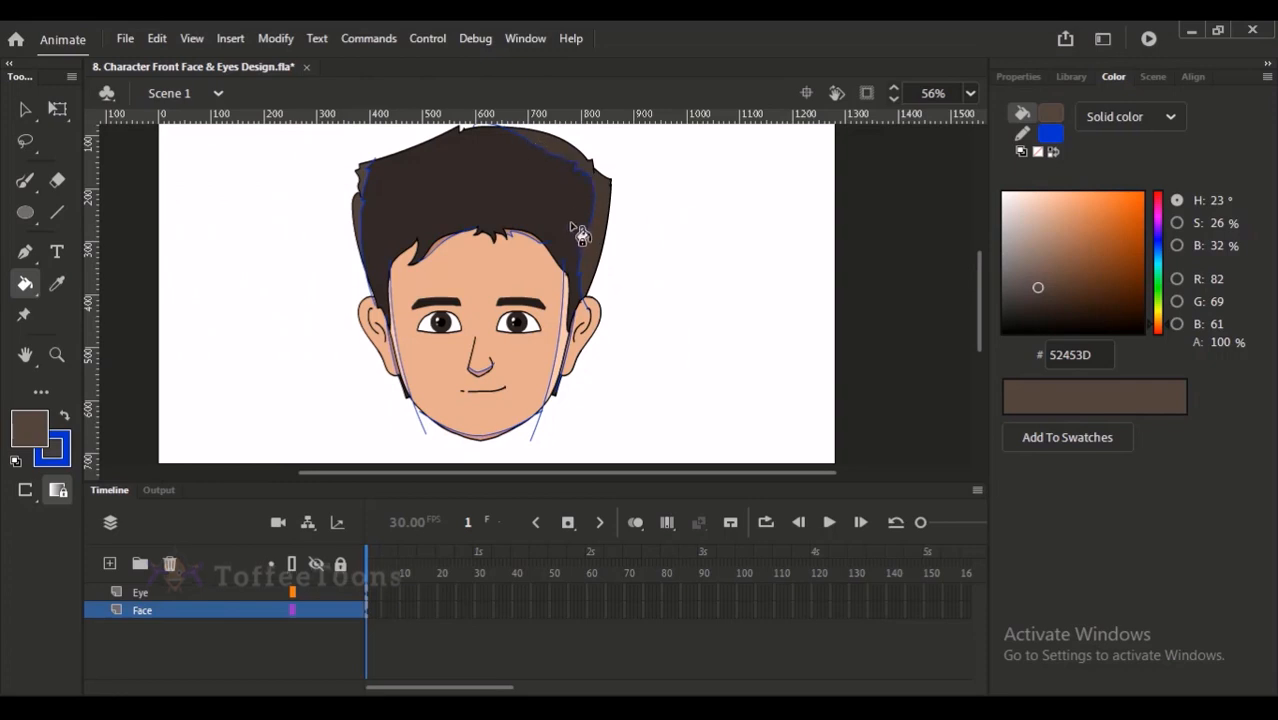
- Scribble a brush line across the whole head to connect the blue guide lines, and delete them all together
key("b")
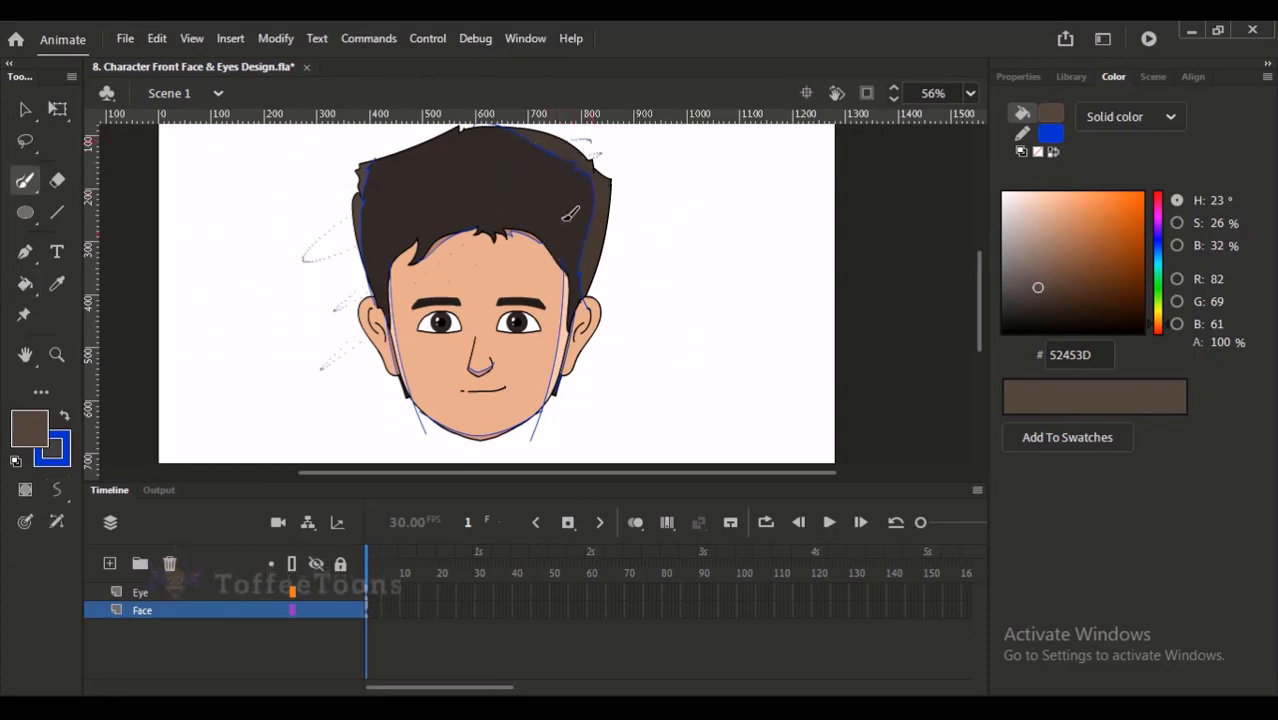
left_click_drag(637, 357, 634, 364)
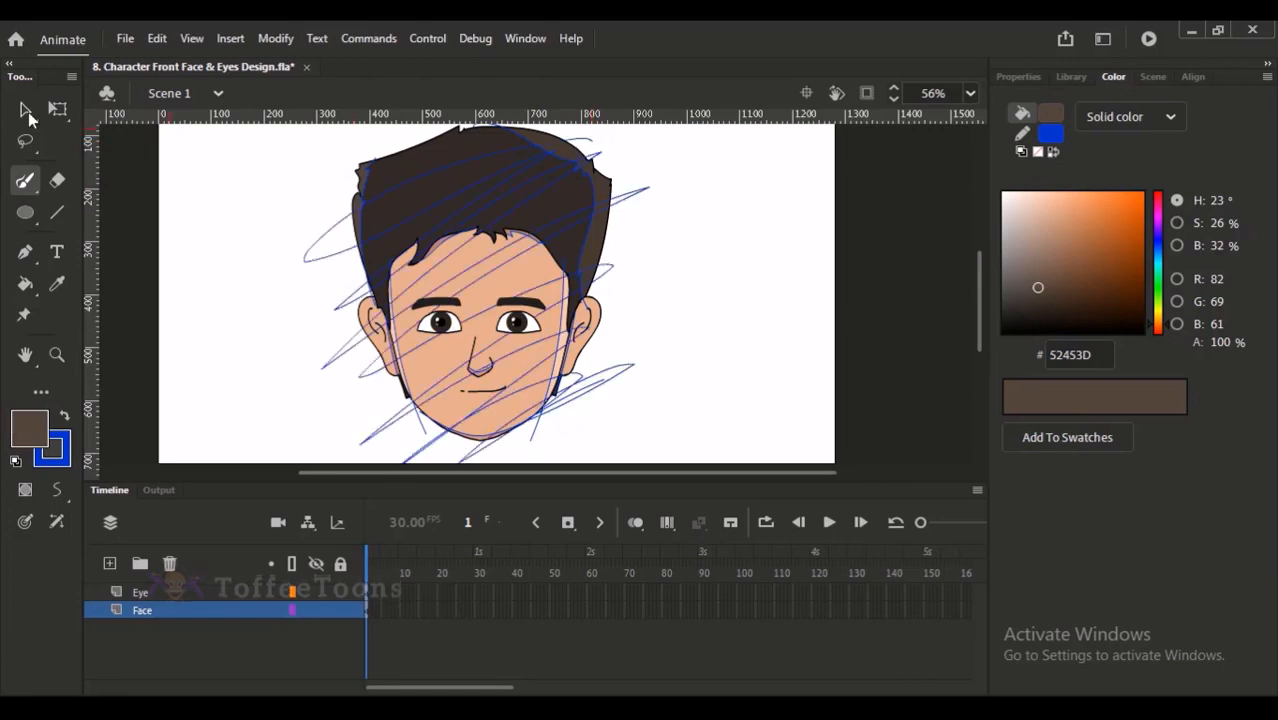
key("v")
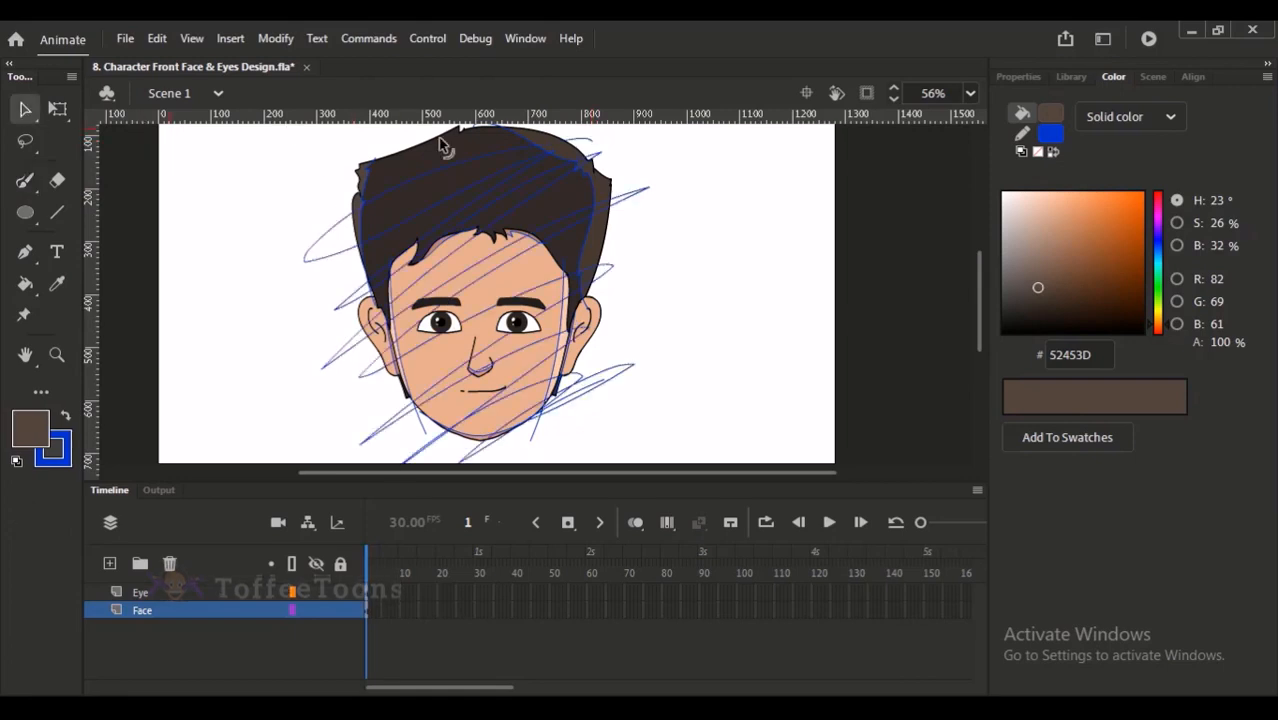
left_click(624, 205)
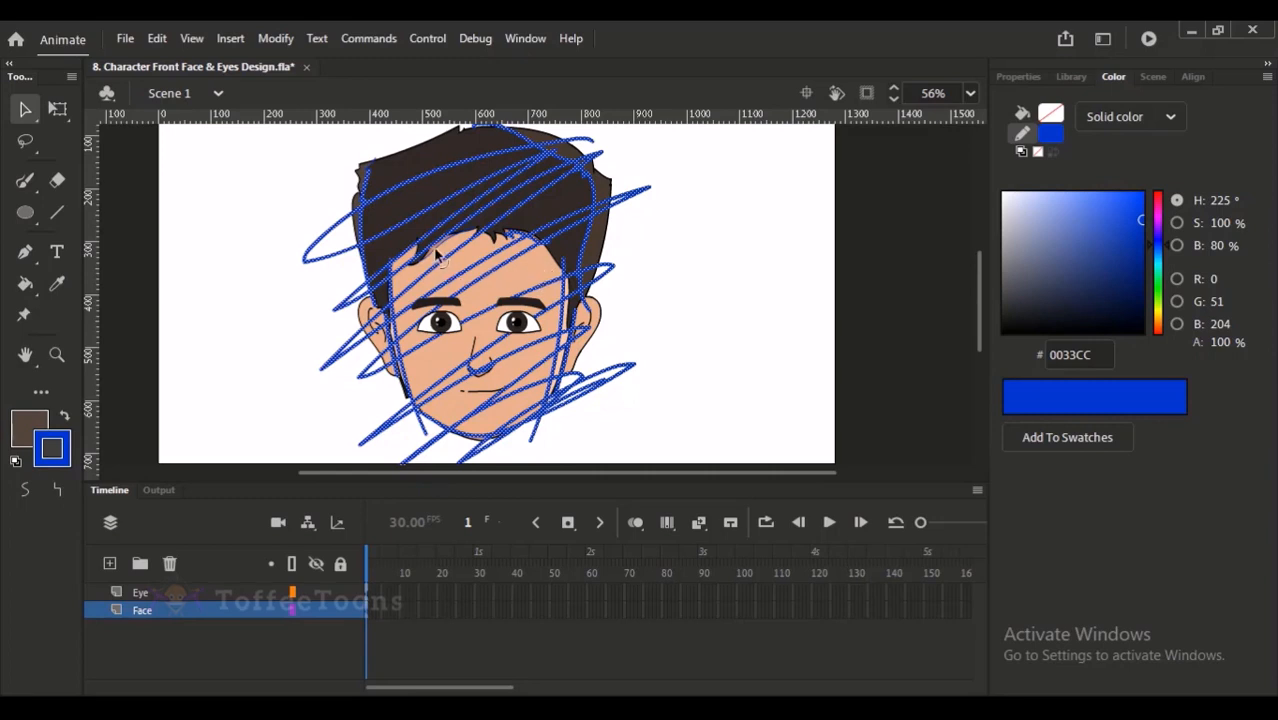
key("Delete")
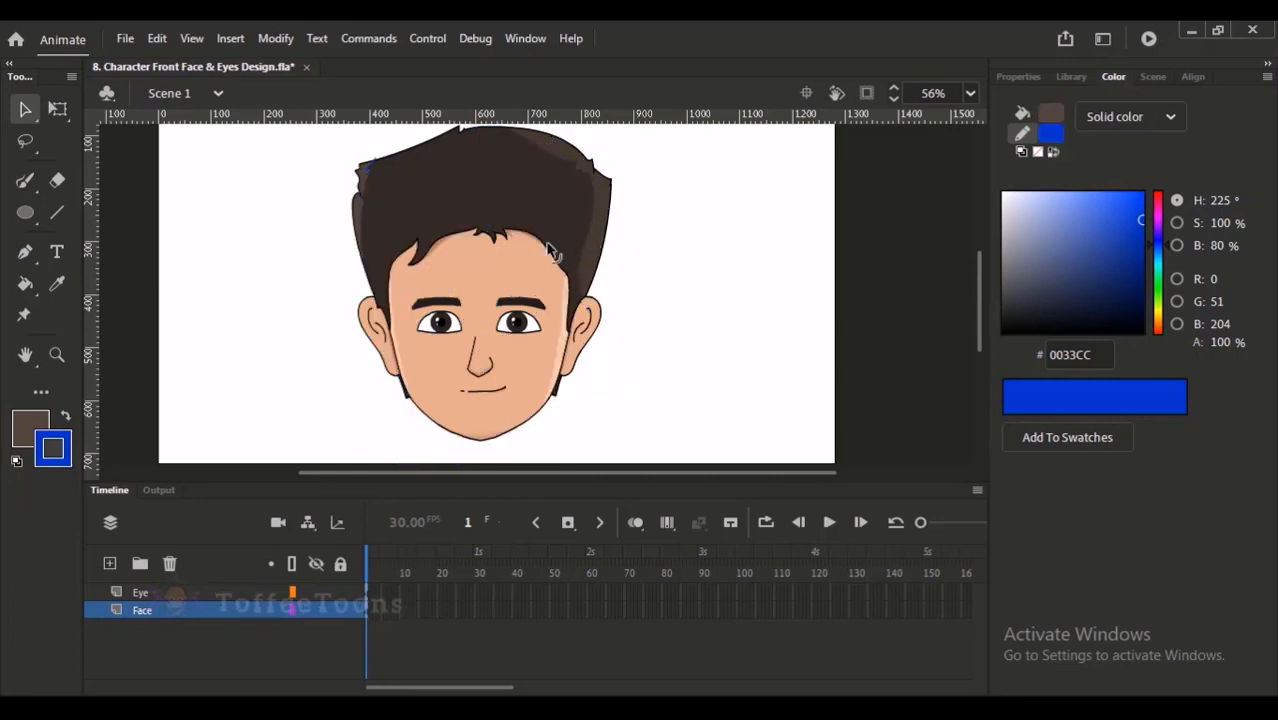
- Delete the leftover blue guide line segment near the hair's upper left corner
scroll(592, 394, "up", 2)
mouse_move(600, 352)
left_mouse_down()
mouse_move(608, 320)
mouse_move(611, 499)
left_mouse_up()
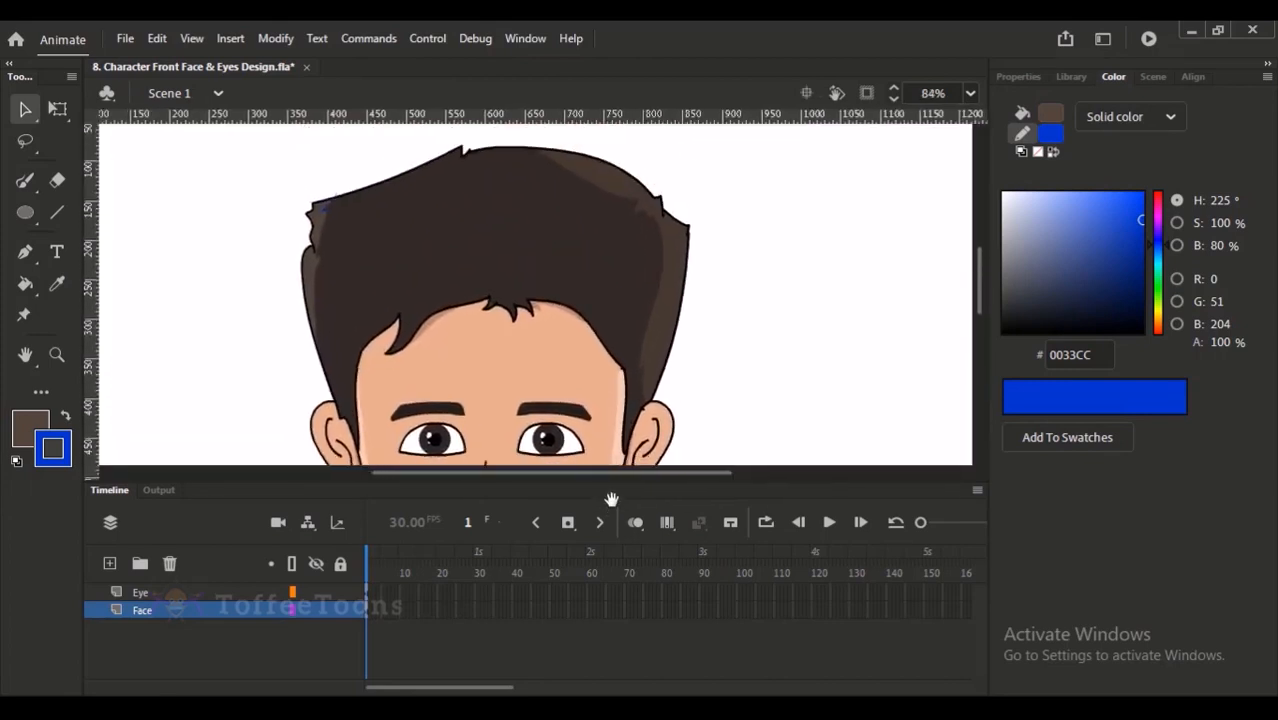
scroll(394, 190, "up", 3)
left_click(408, 260)
key("Delete")
key("ctrl+2")
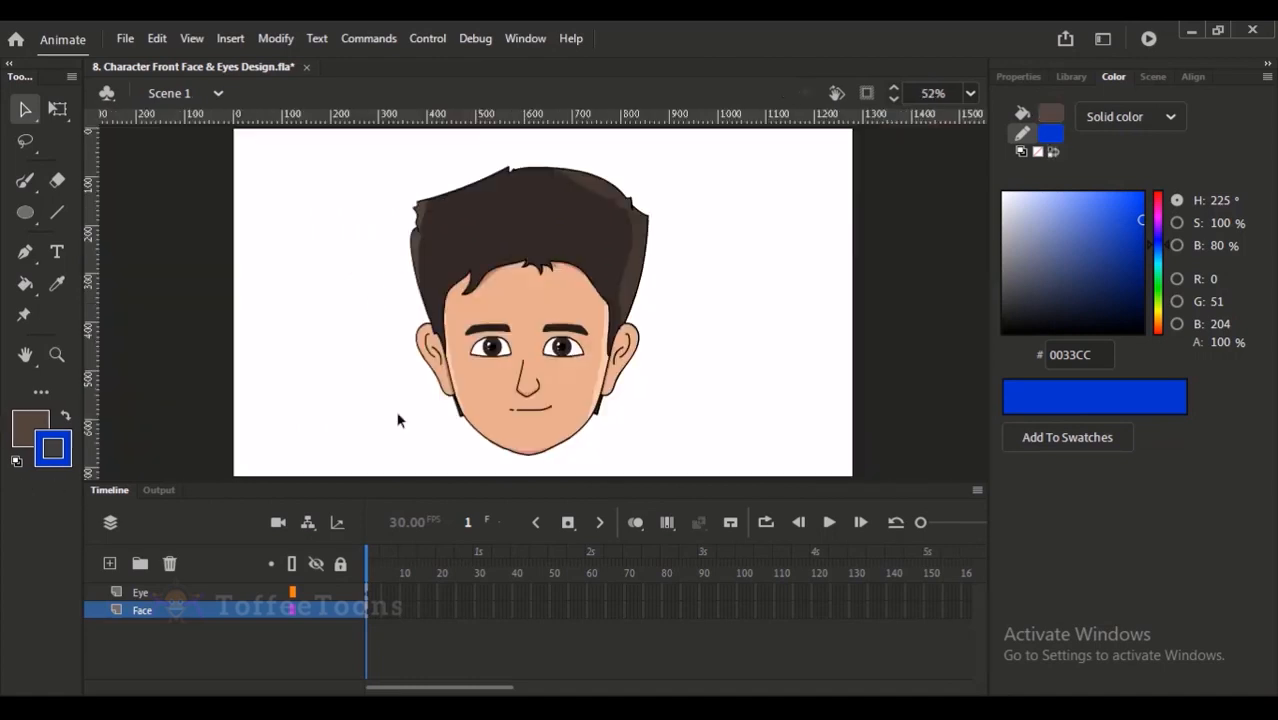
- Check which parts of the head belong to the Face layer and which to the Eye layer
mouse_move(427, 482)
left_mouse_down()
mouse_move(425, 520)
mouse_move(430, 504)
left_mouse_up()
left_click(590, 424)
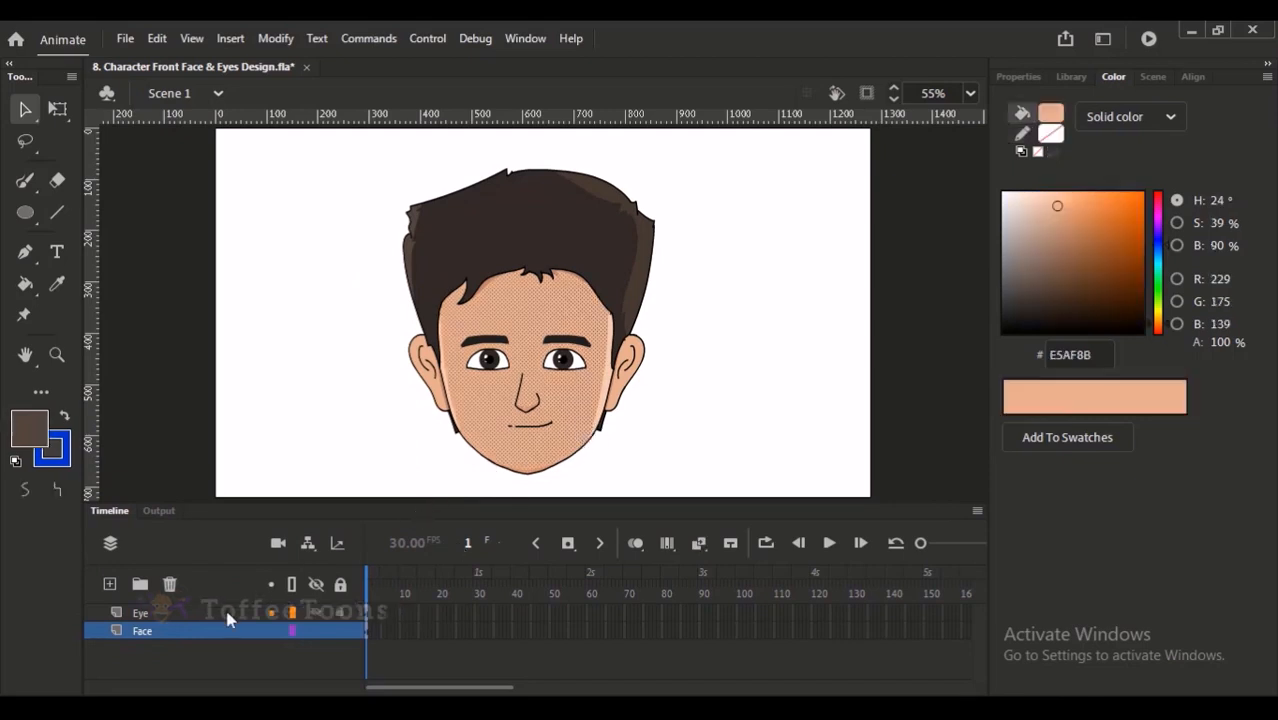
left_click(222, 641)
left_click(214, 642)
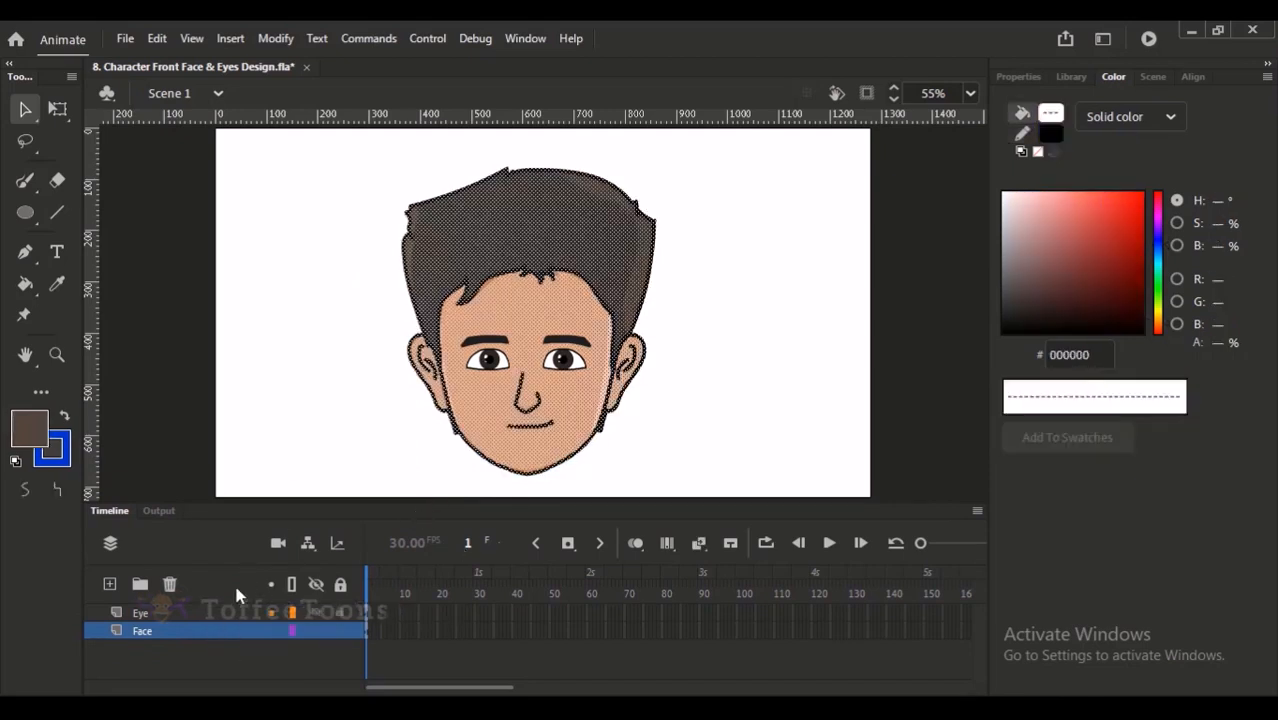
left_click(409, 381)
left_click(478, 368)
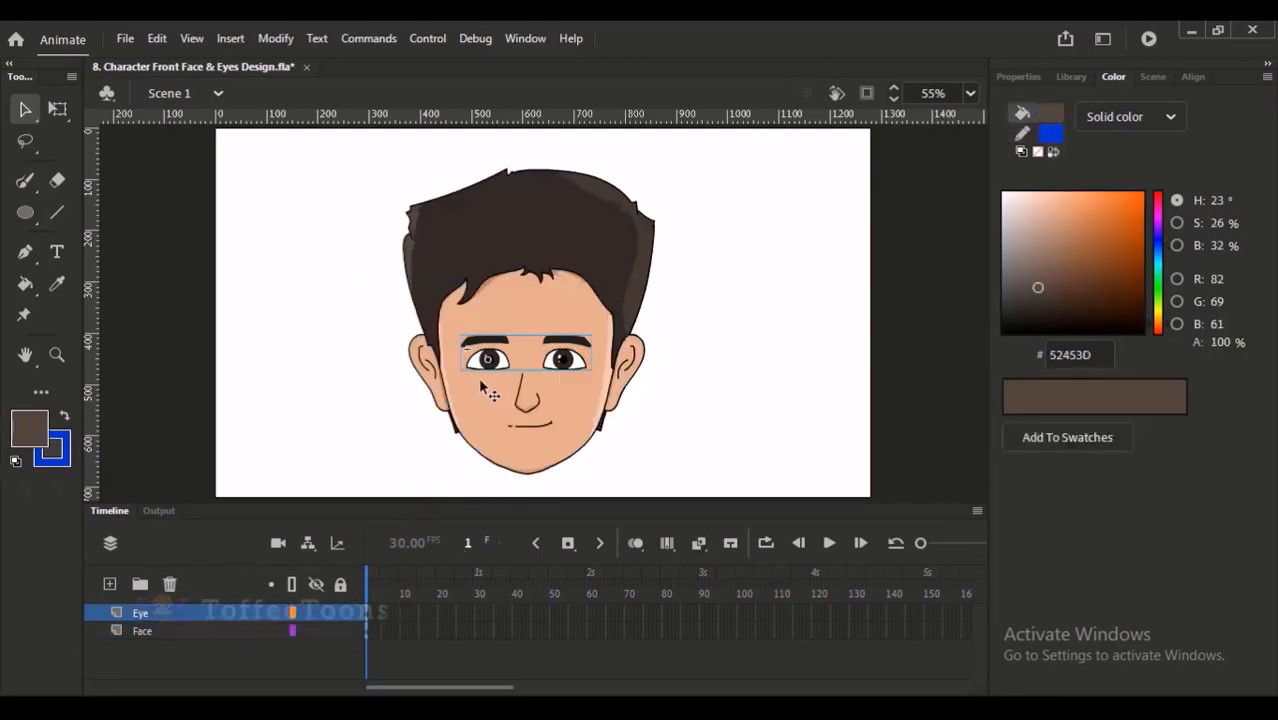
left_click(228, 640)
left_click(362, 336)
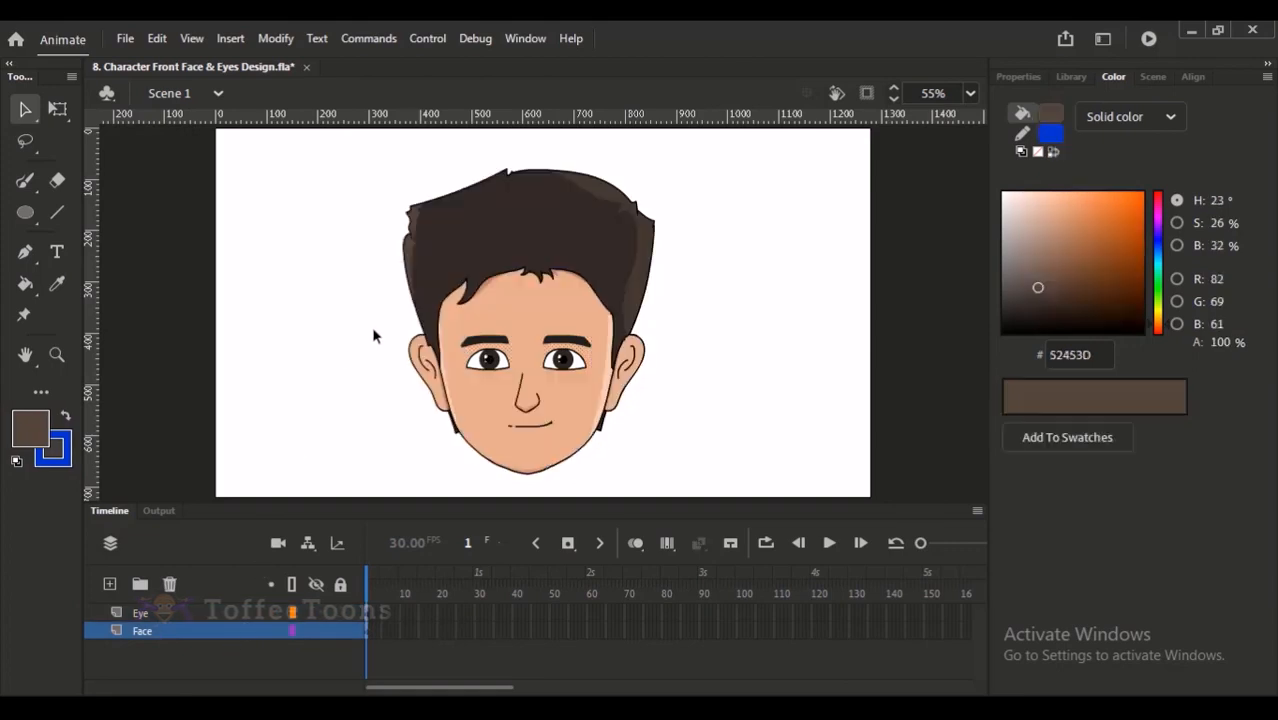
left_click_drag(357, 146, 670, 499)
left_click(392, 285)
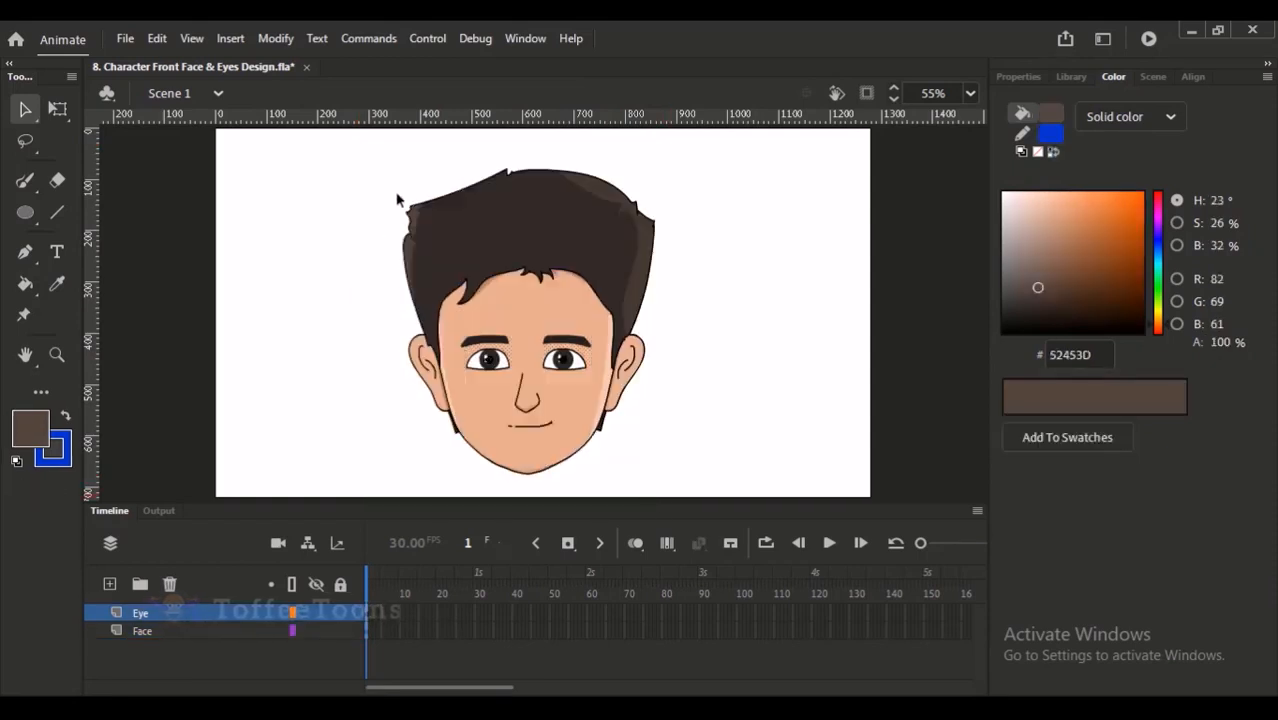
- Select the Eye and Face layers together, copy them, and cut them from the main scene
left_click(170, 633)
left_click(152, 612)
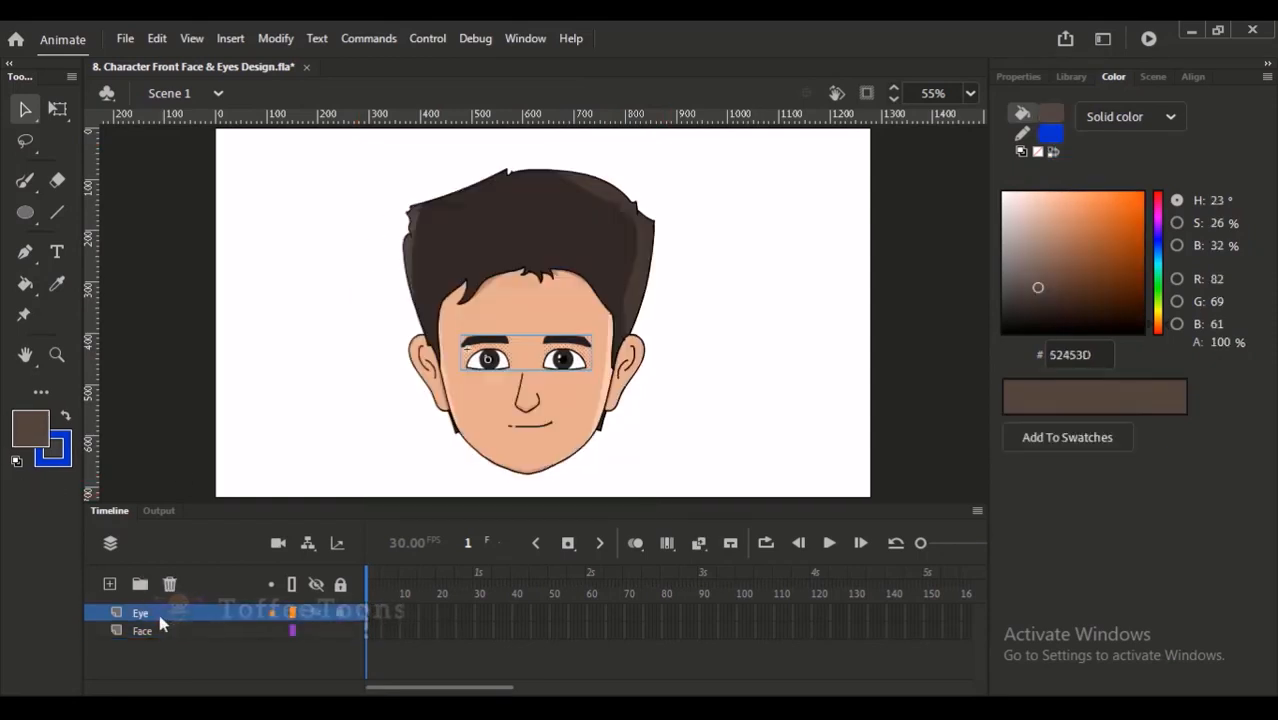
left_click(167, 632, "shift")
right_click(170, 618)
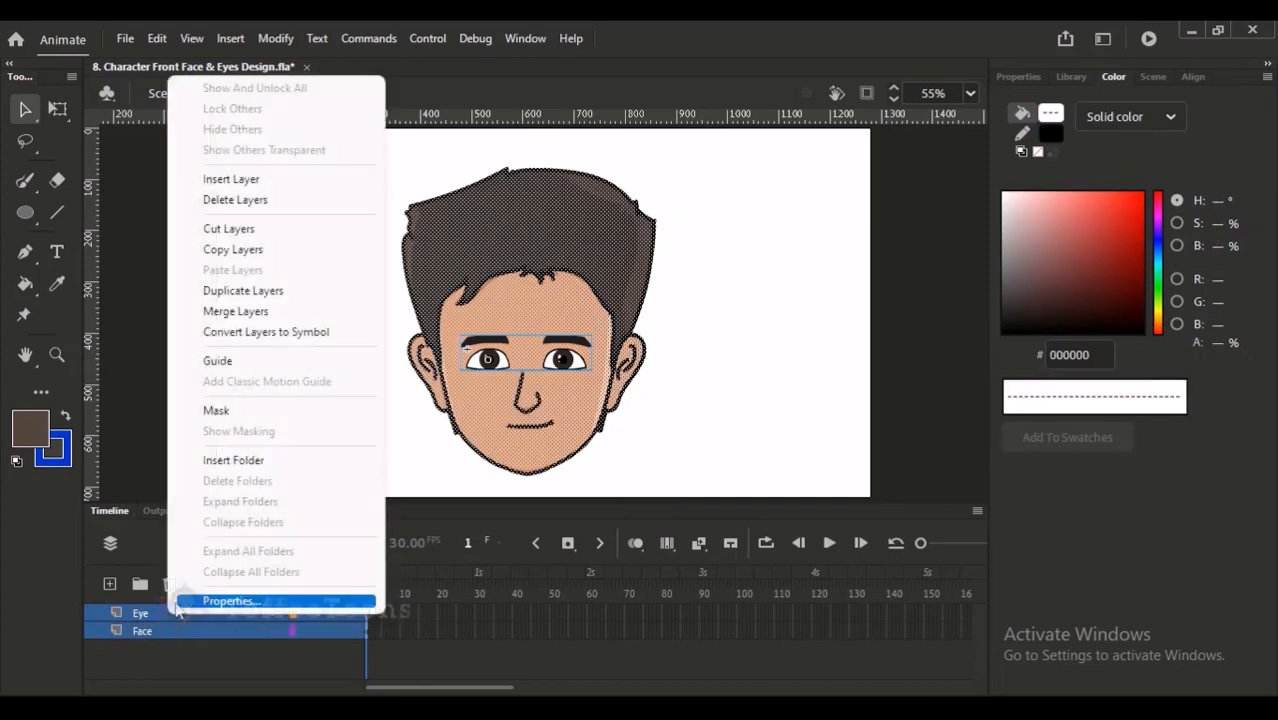
left_click(258, 251)
right_click(177, 613)
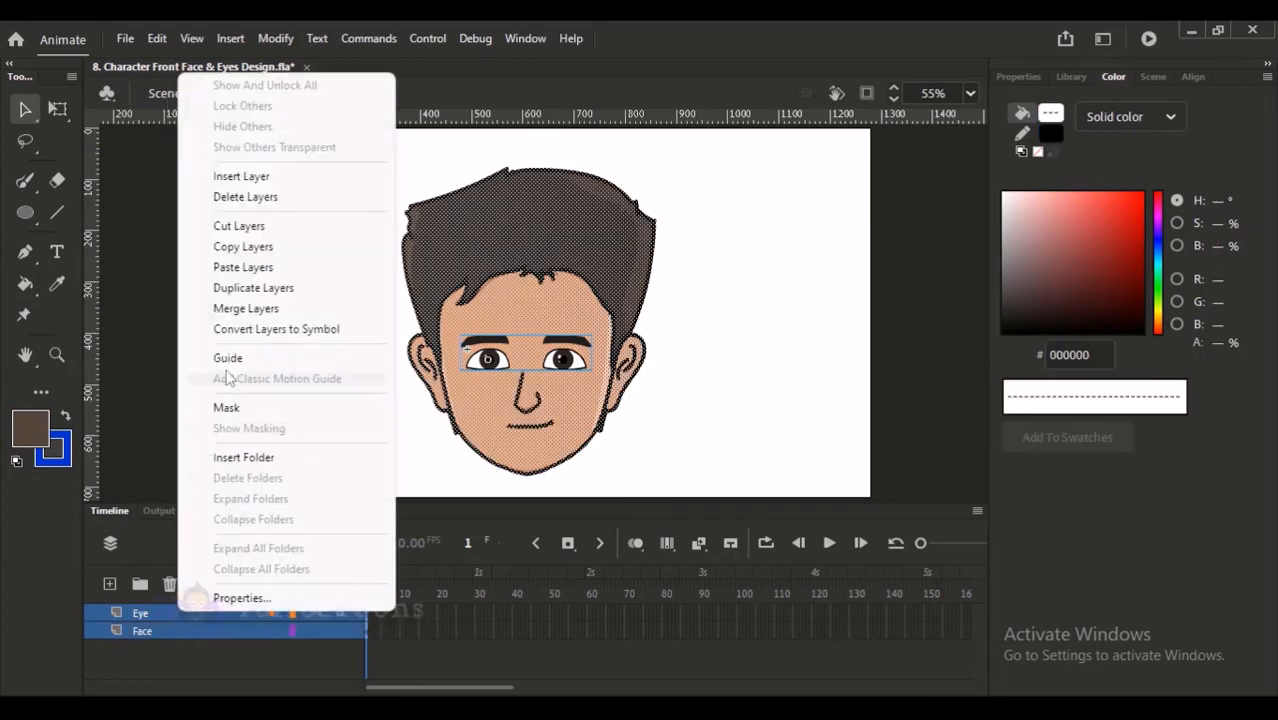
left_click(245, 232)
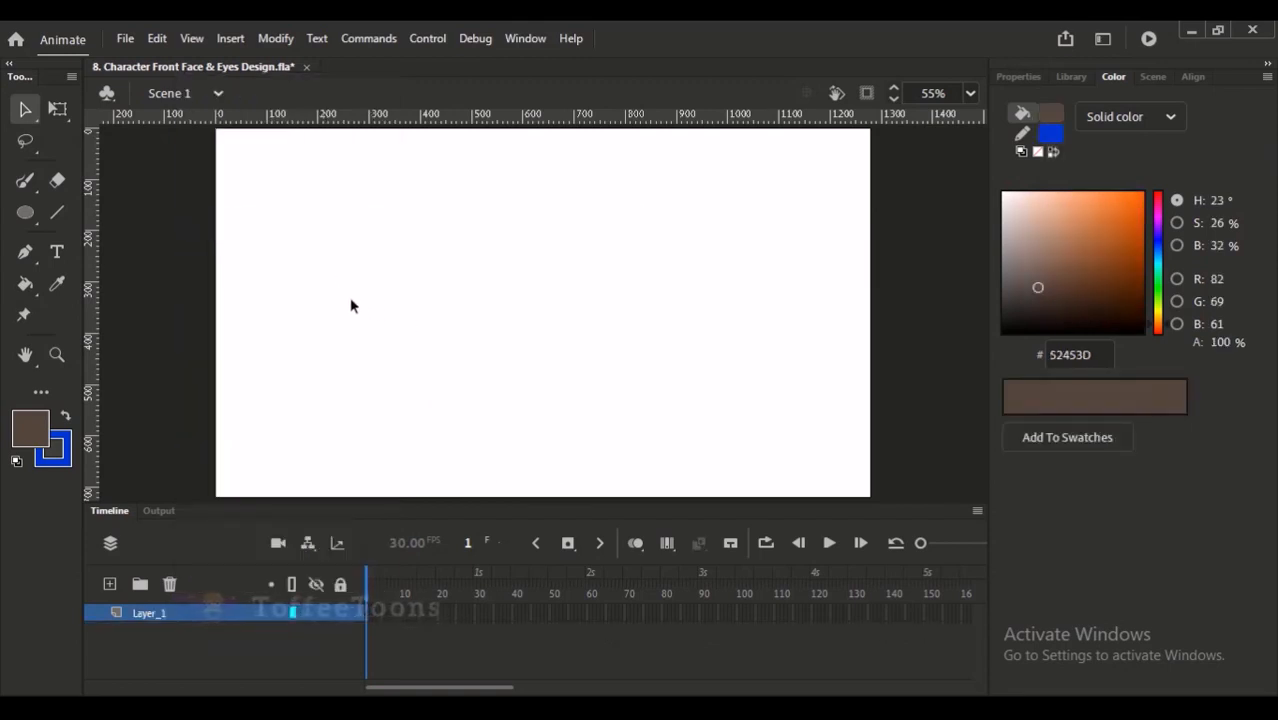
- Create a new graphic symbol named "C front face 1" and paste the Eye and Face layers into it
left_click(230, 38)
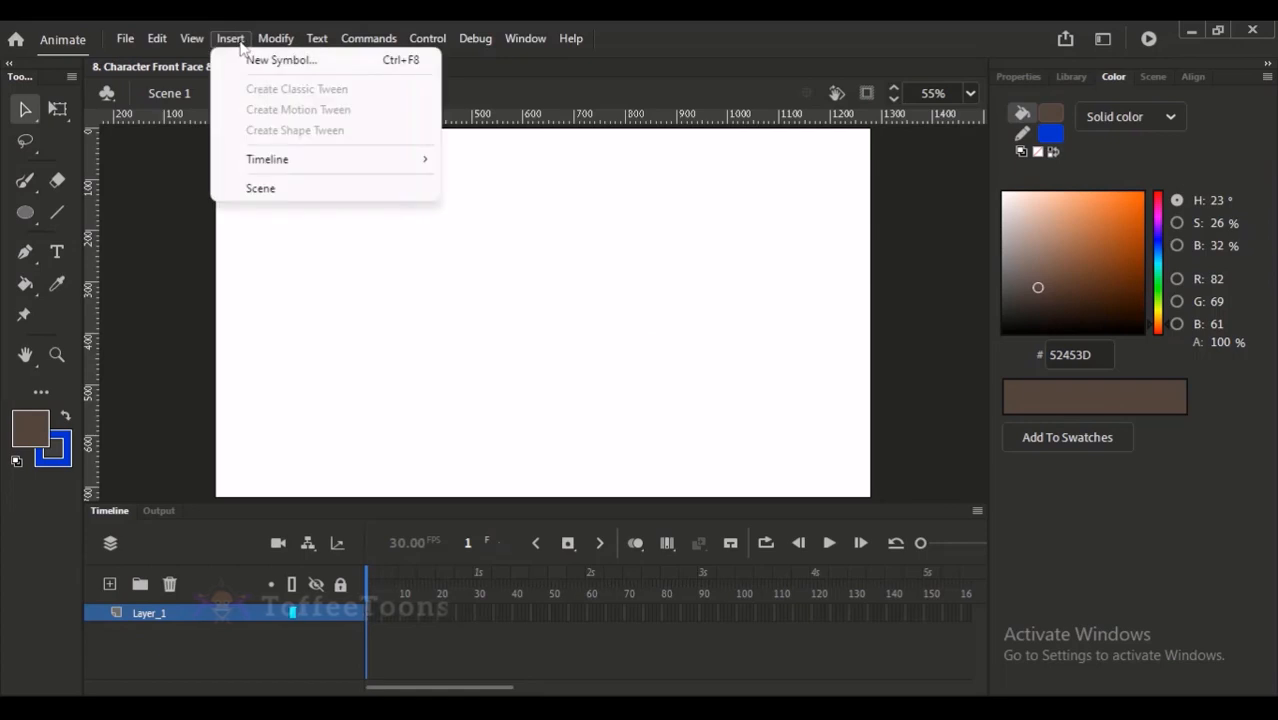
left_click(265, 61)
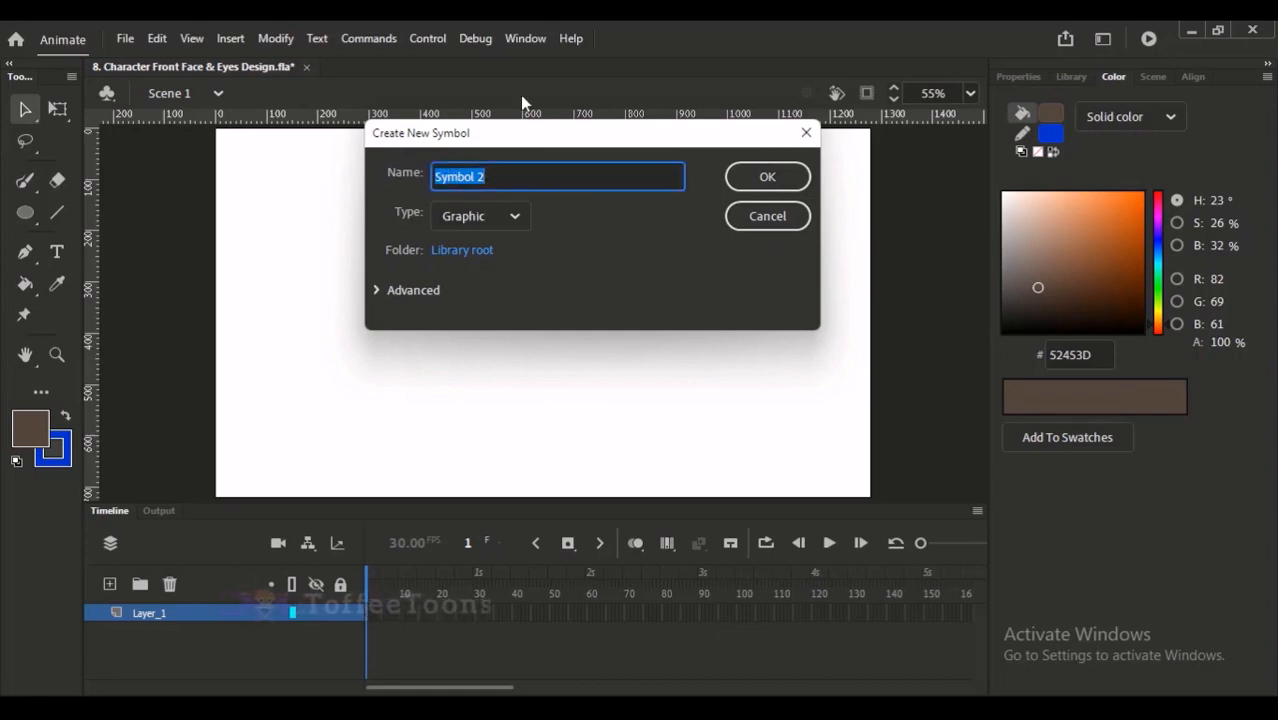
type("ce 1")
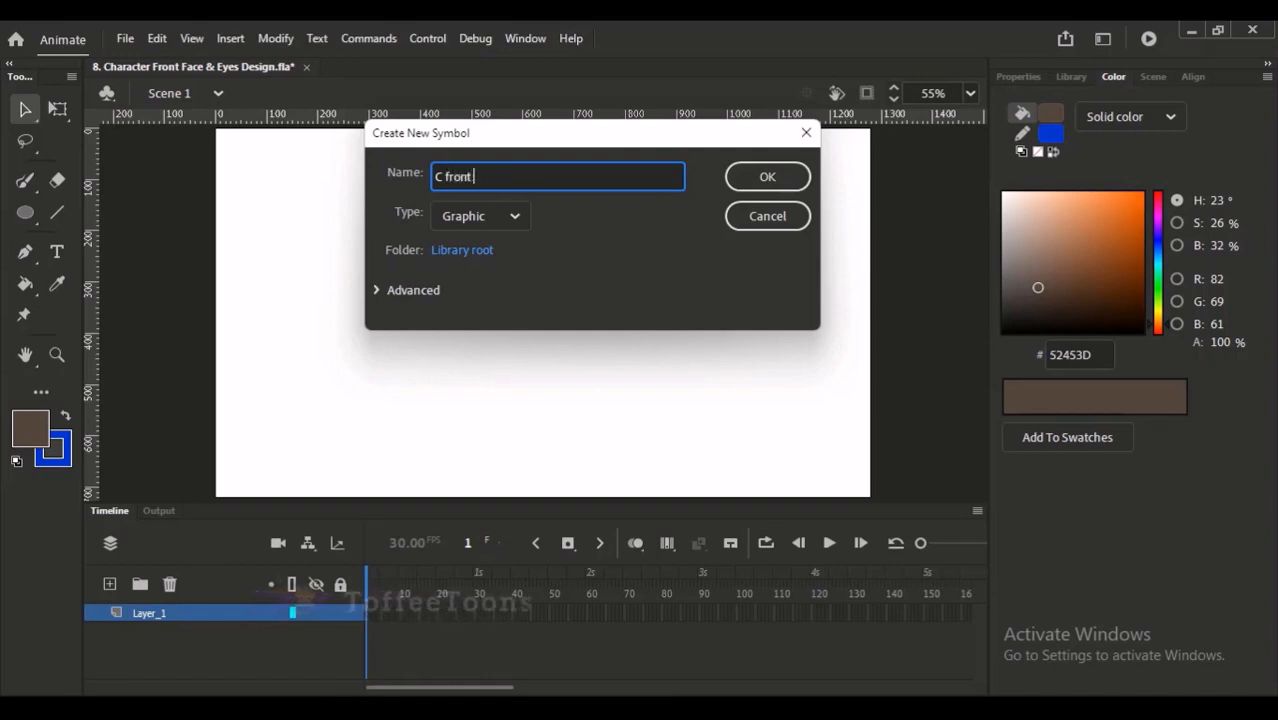
left_click(510, 219)
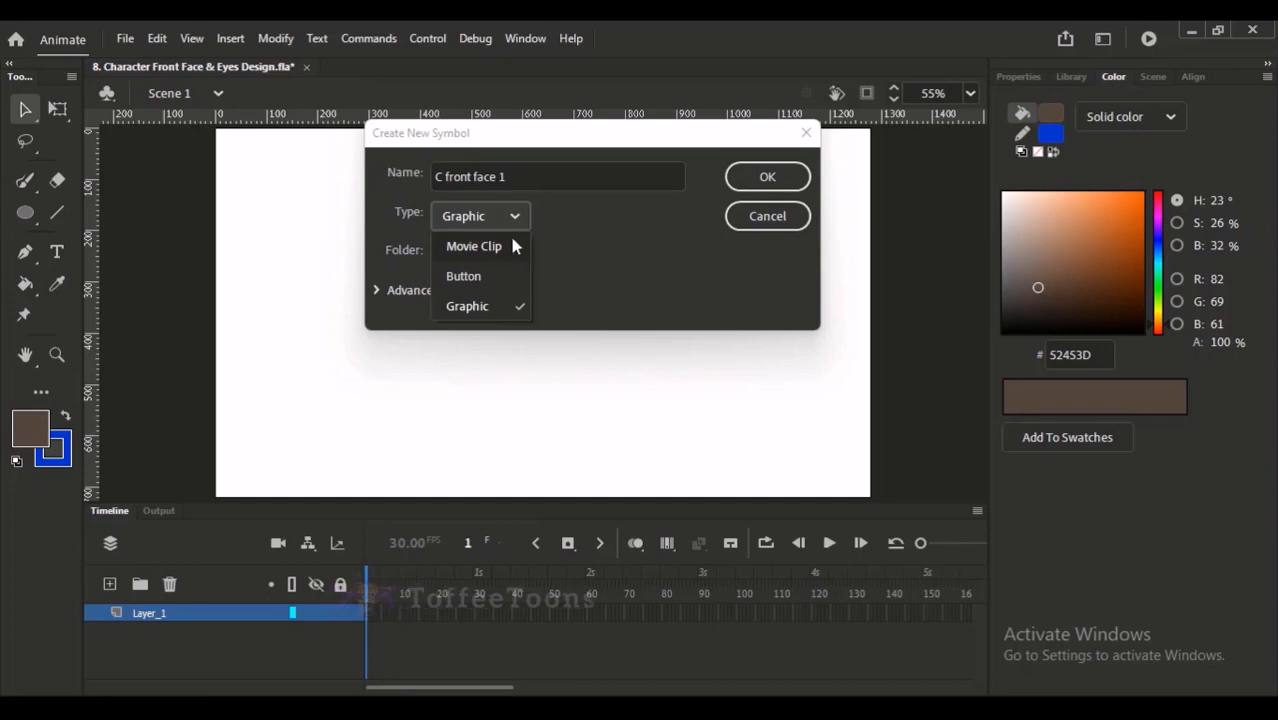
left_click(476, 308)
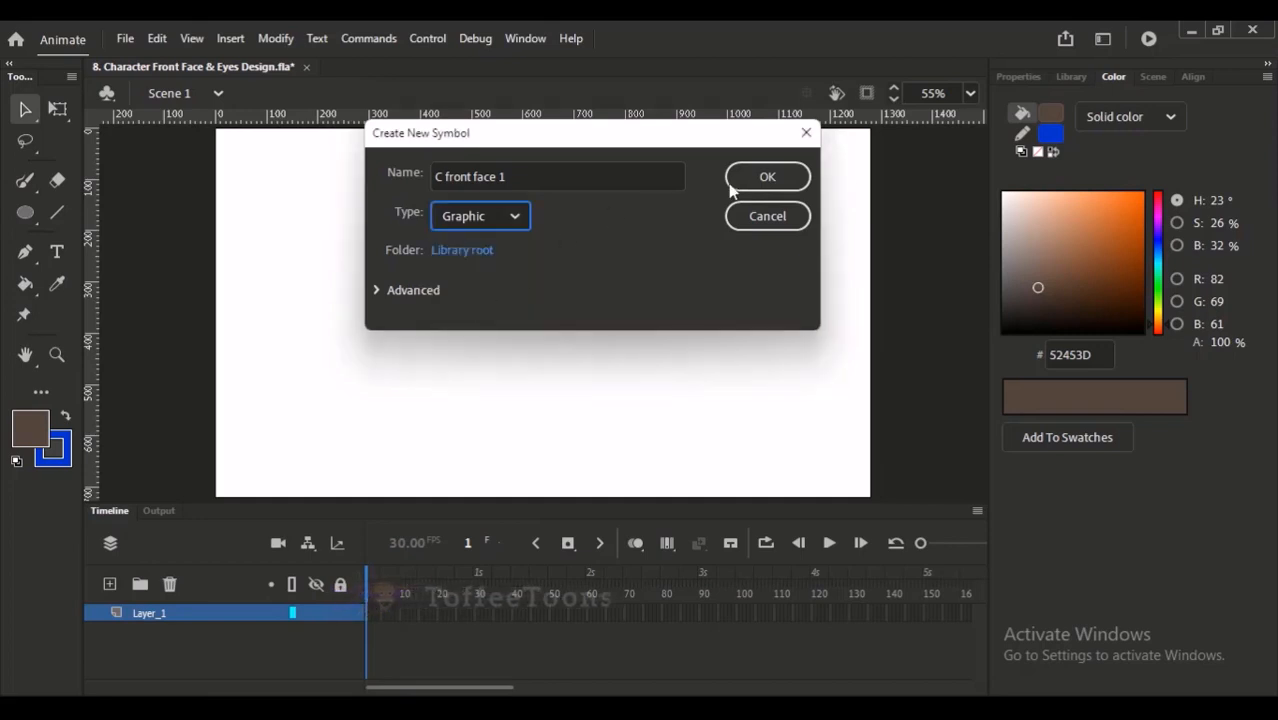
key("Return")
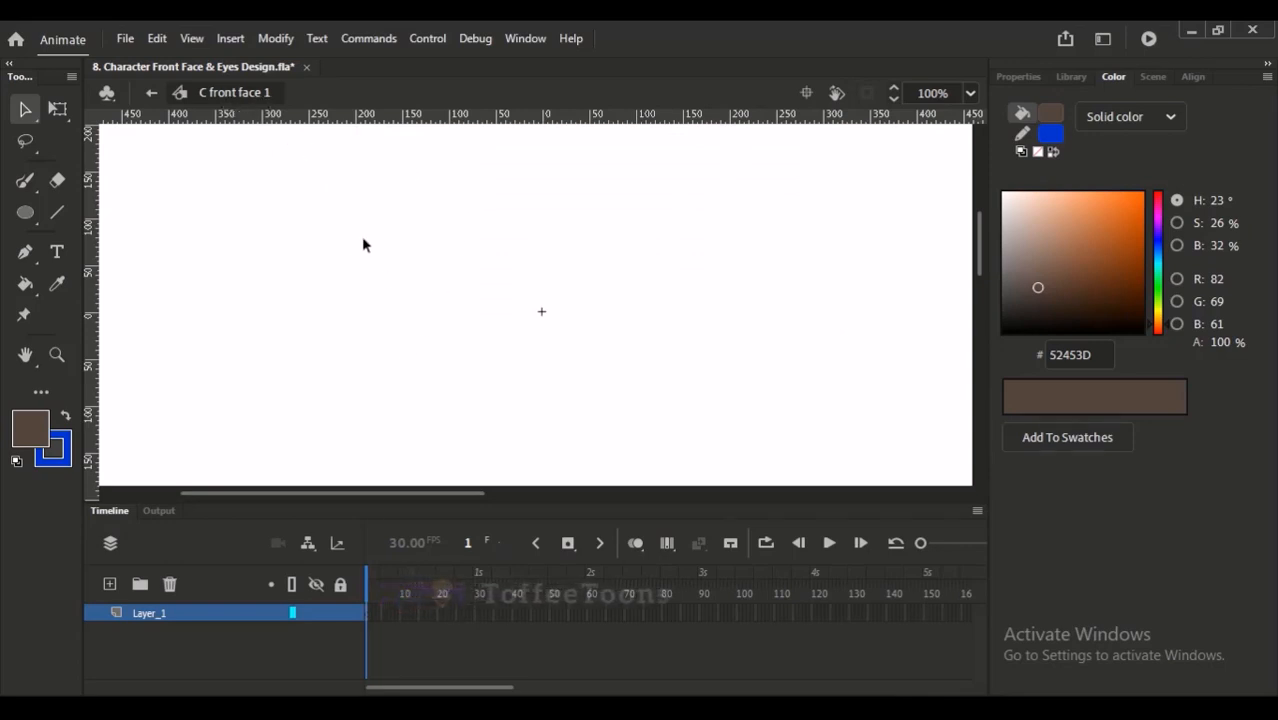
right_click(180, 620)
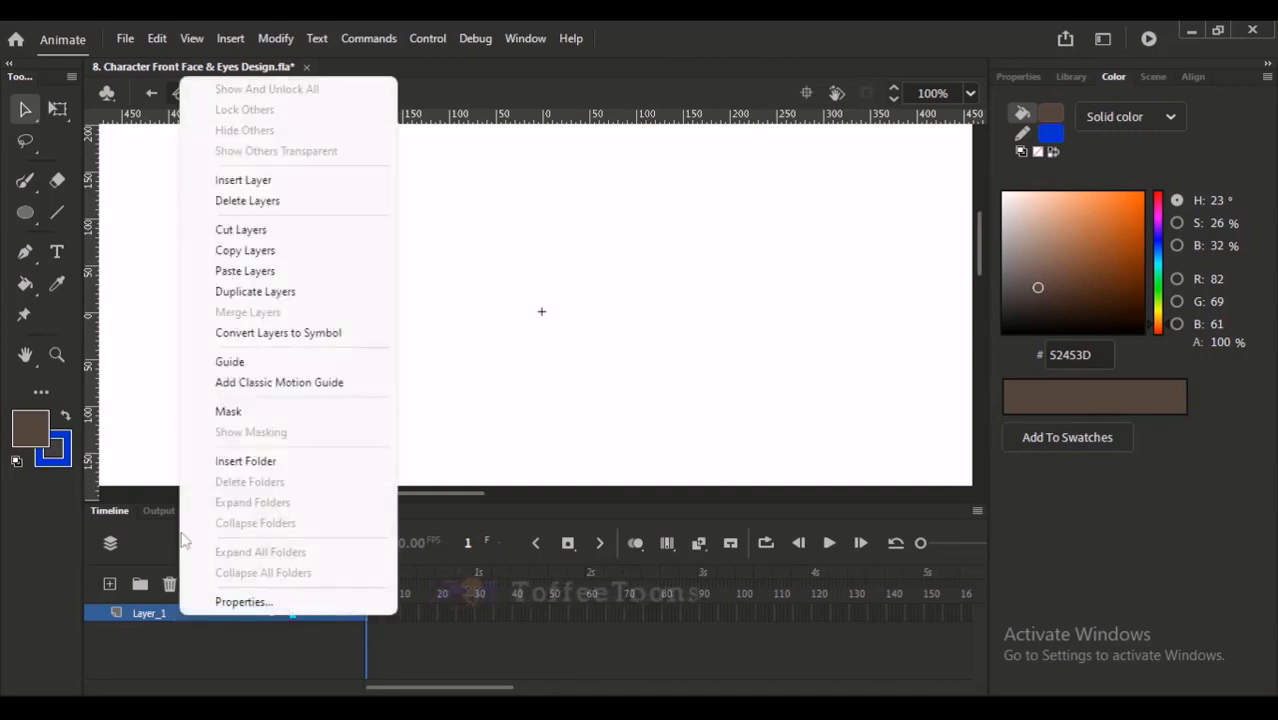
left_click(250, 271)
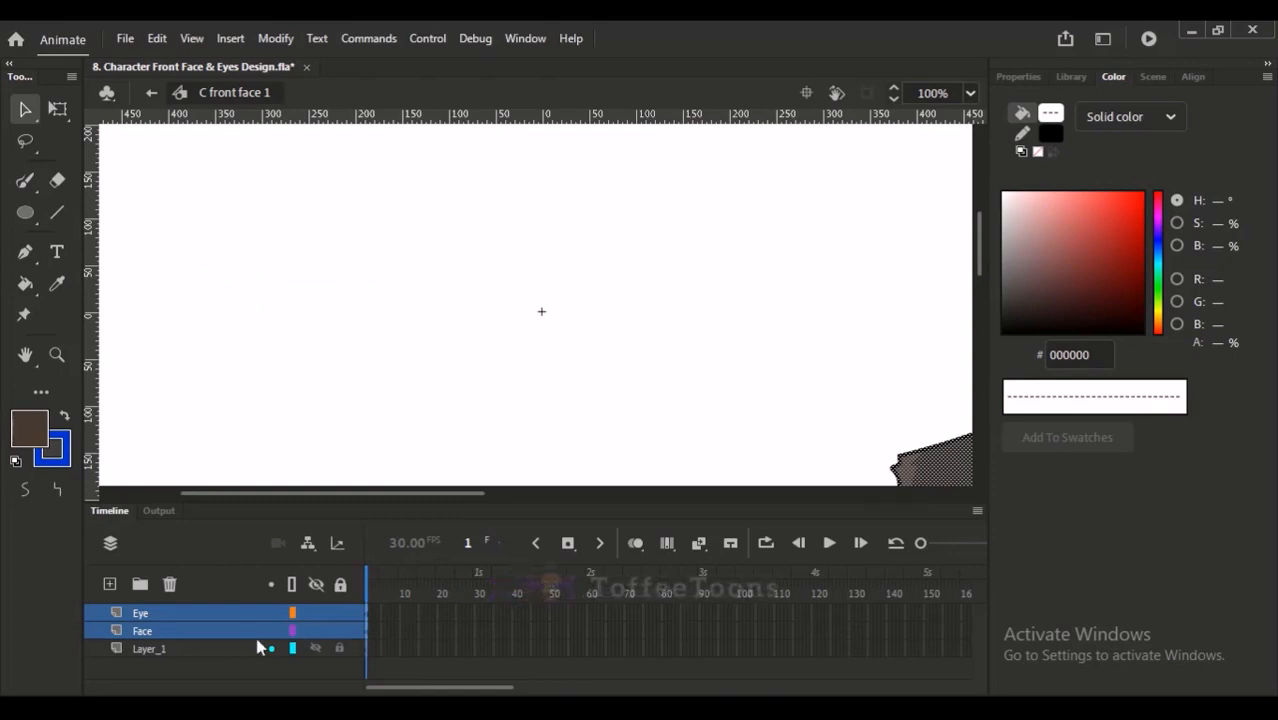
- Delete the empty Layer_1 from the C front face 1 symbol and return to Scene 1
left_click(160, 650)
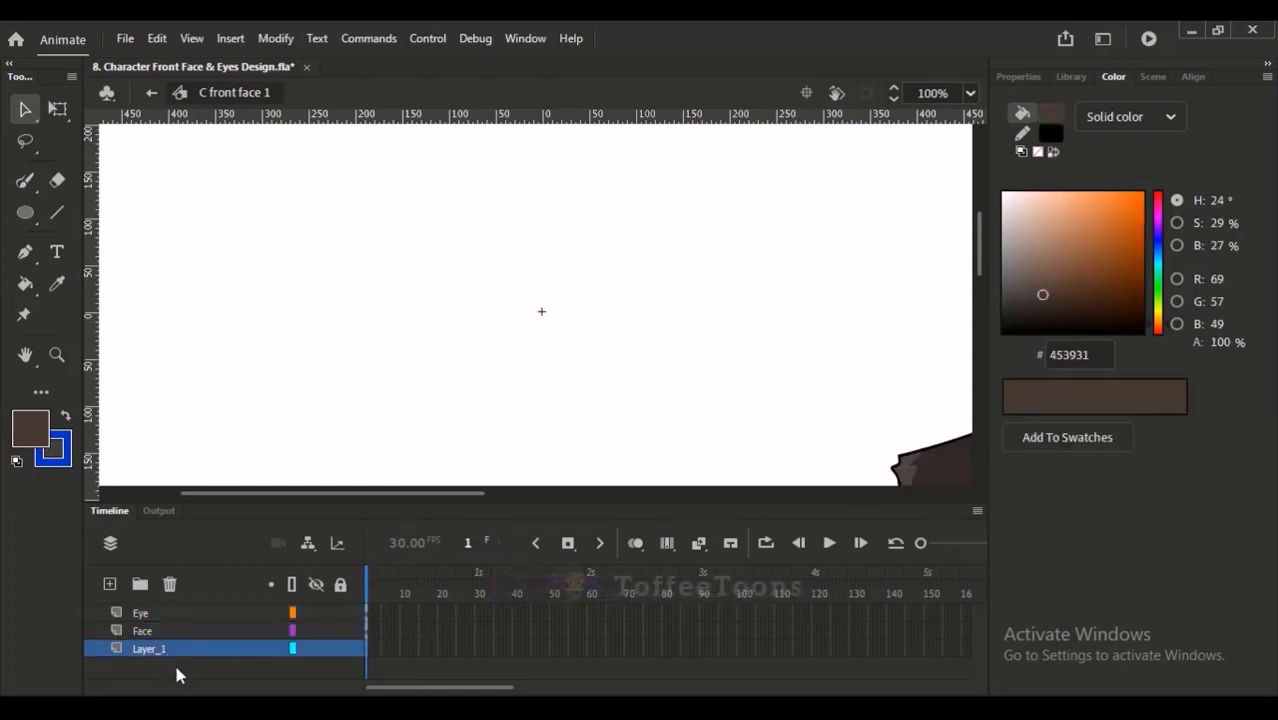
left_click(169, 584)
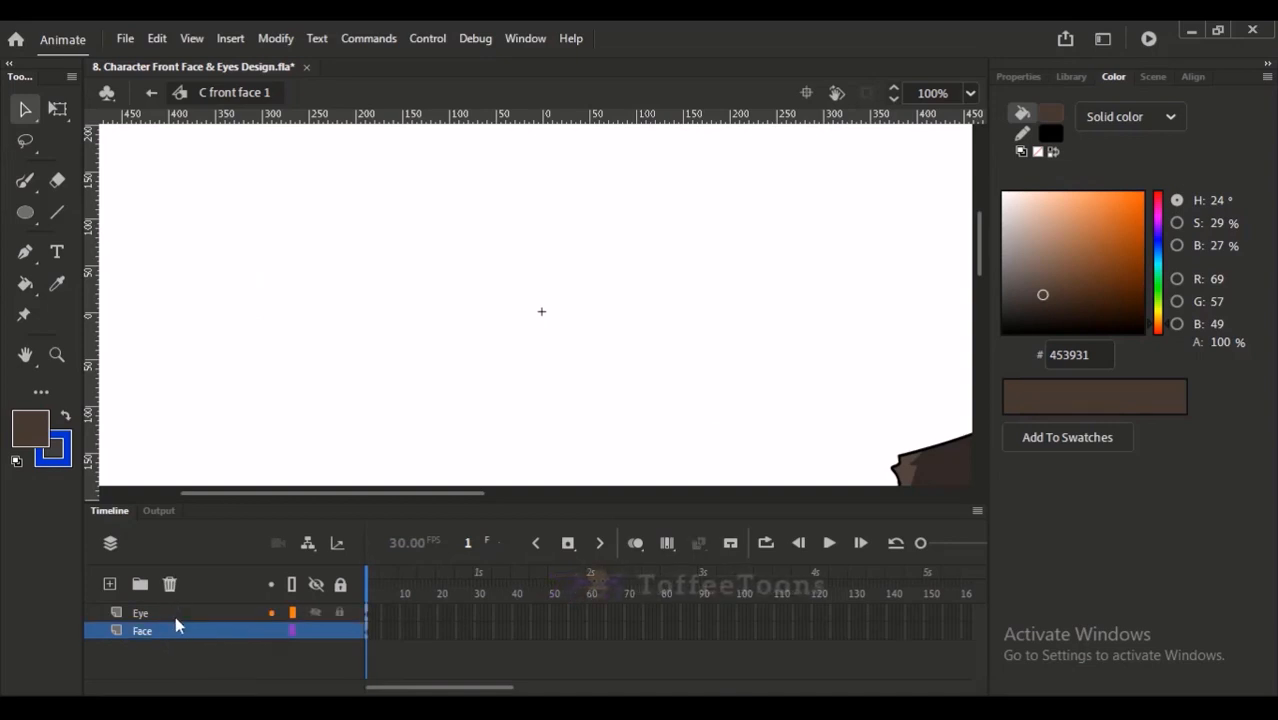
left_click(152, 93)
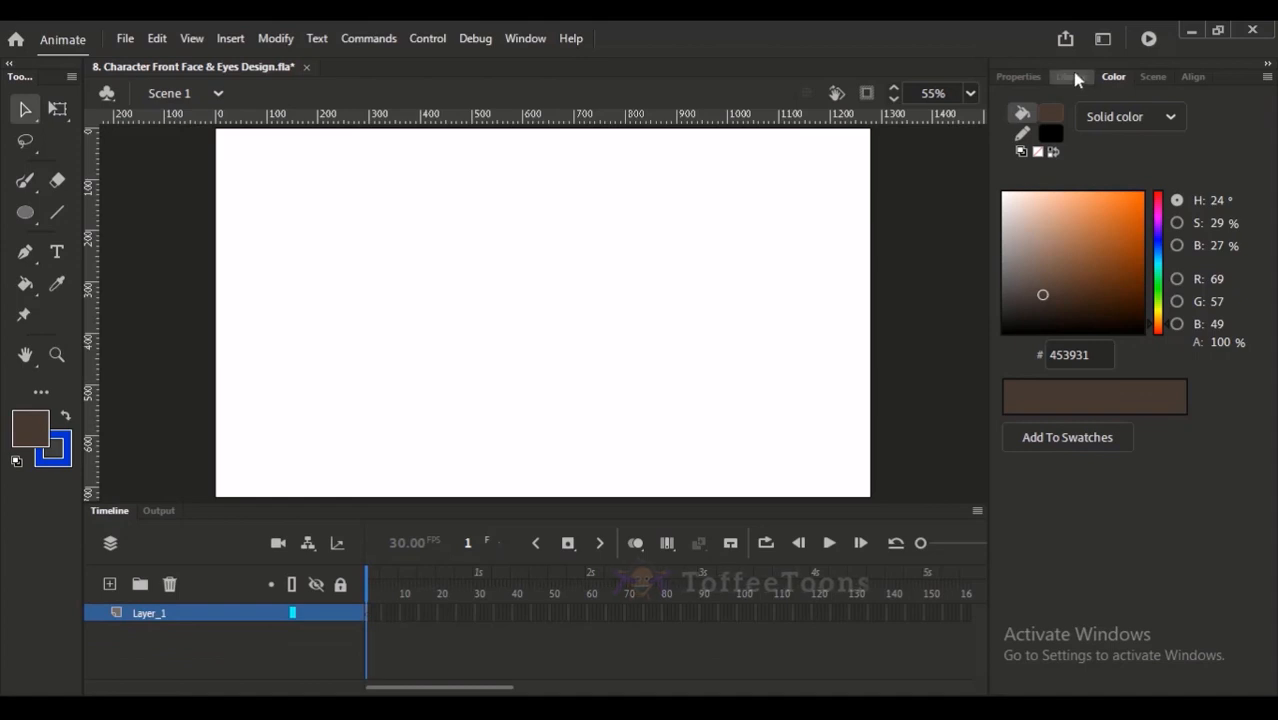
- Place the C front face 1 symbol from the library on the stage and centre the head
left_click(1078, 77)
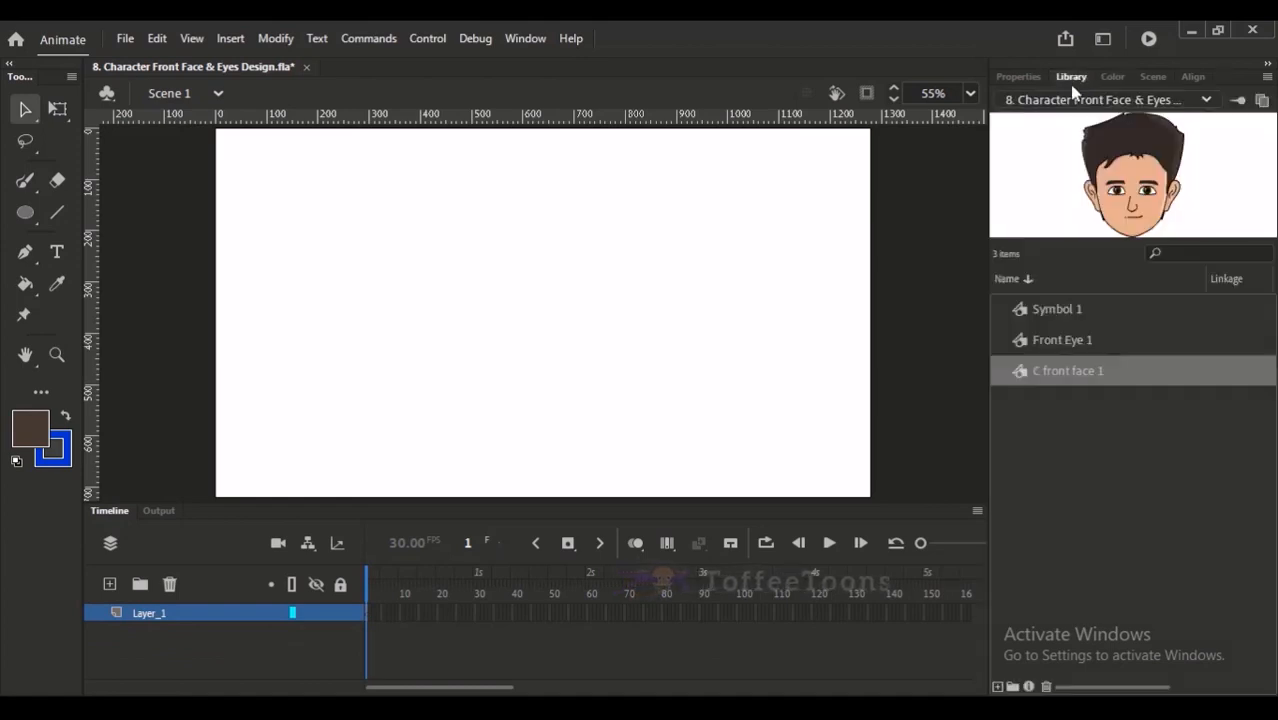
left_click_drag(1083, 381, 728, 341)
left_click_drag(522, 362, 586, 369)
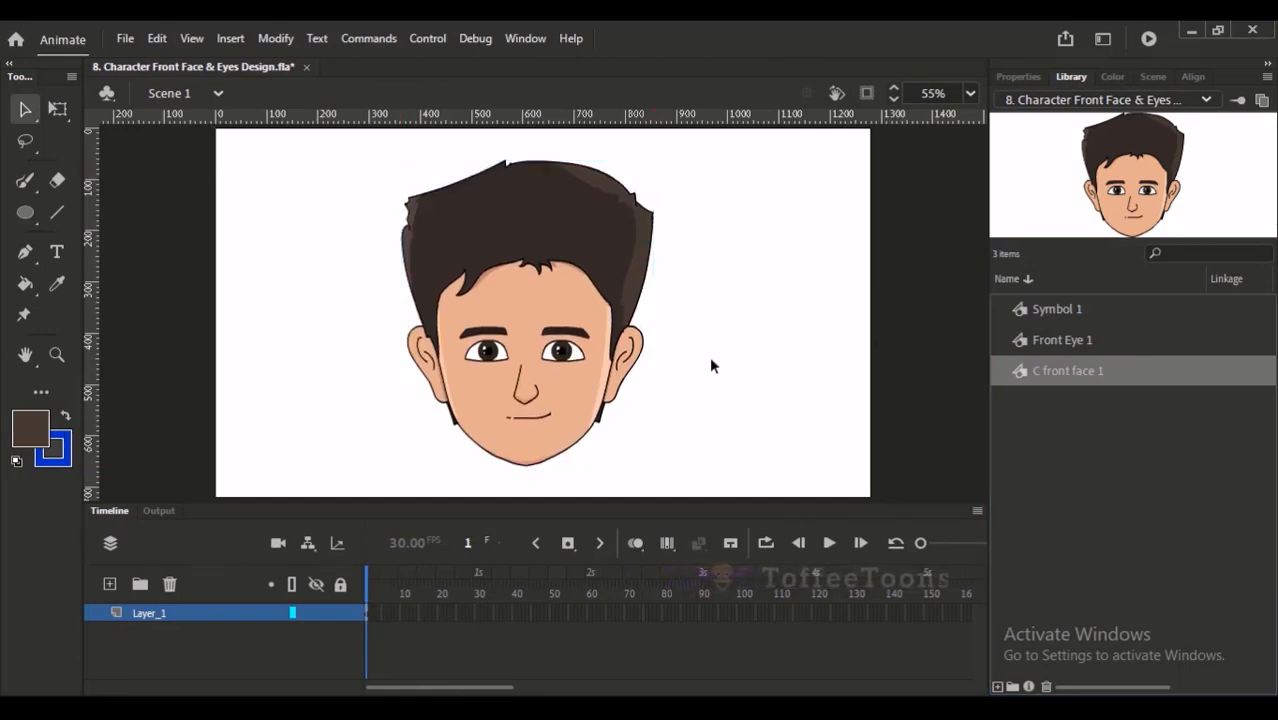
left_click(701, 438)
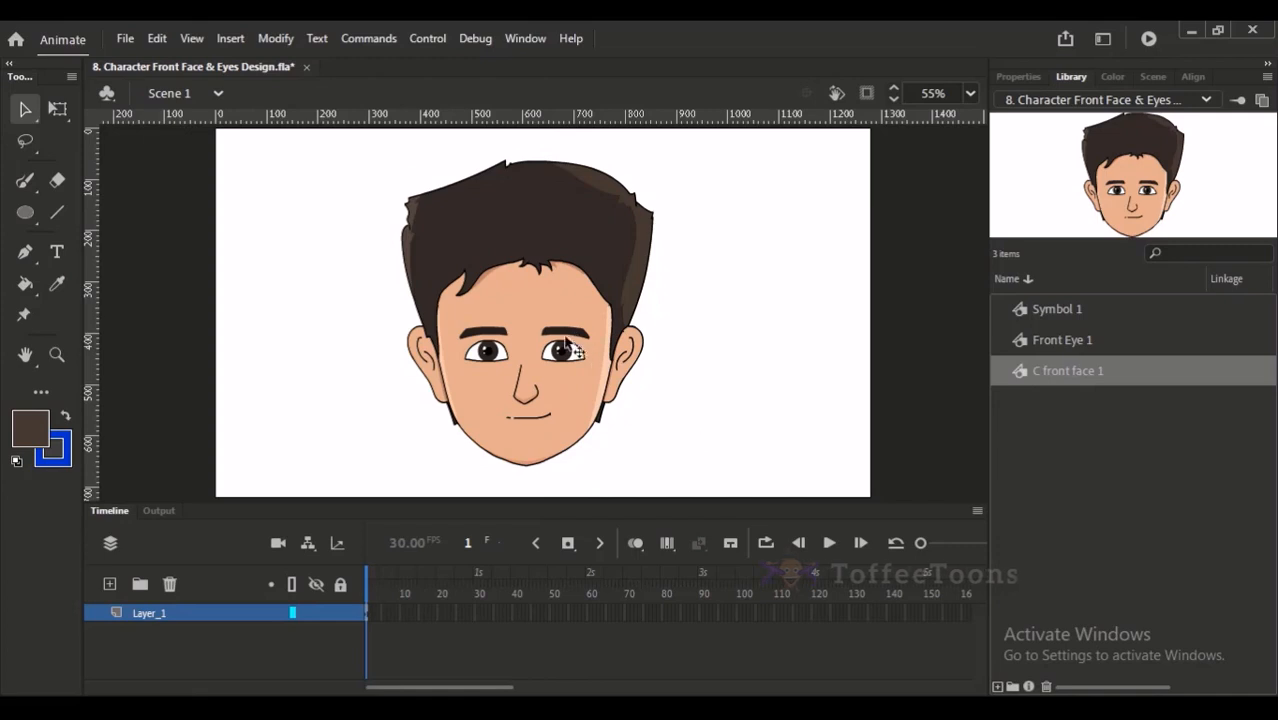
- Move the finished head to the left part of the stage, leaving free space beside it
left_click_drag(596, 344, 448, 340)
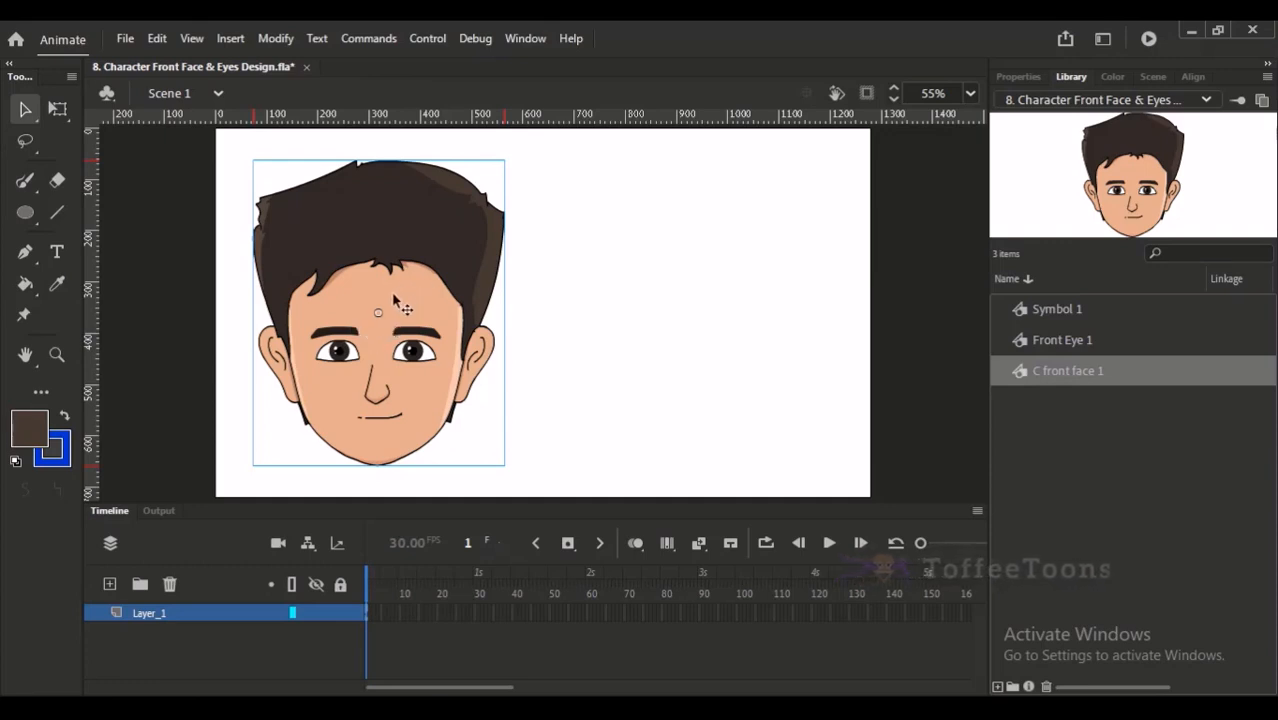
left_click(539, 283)
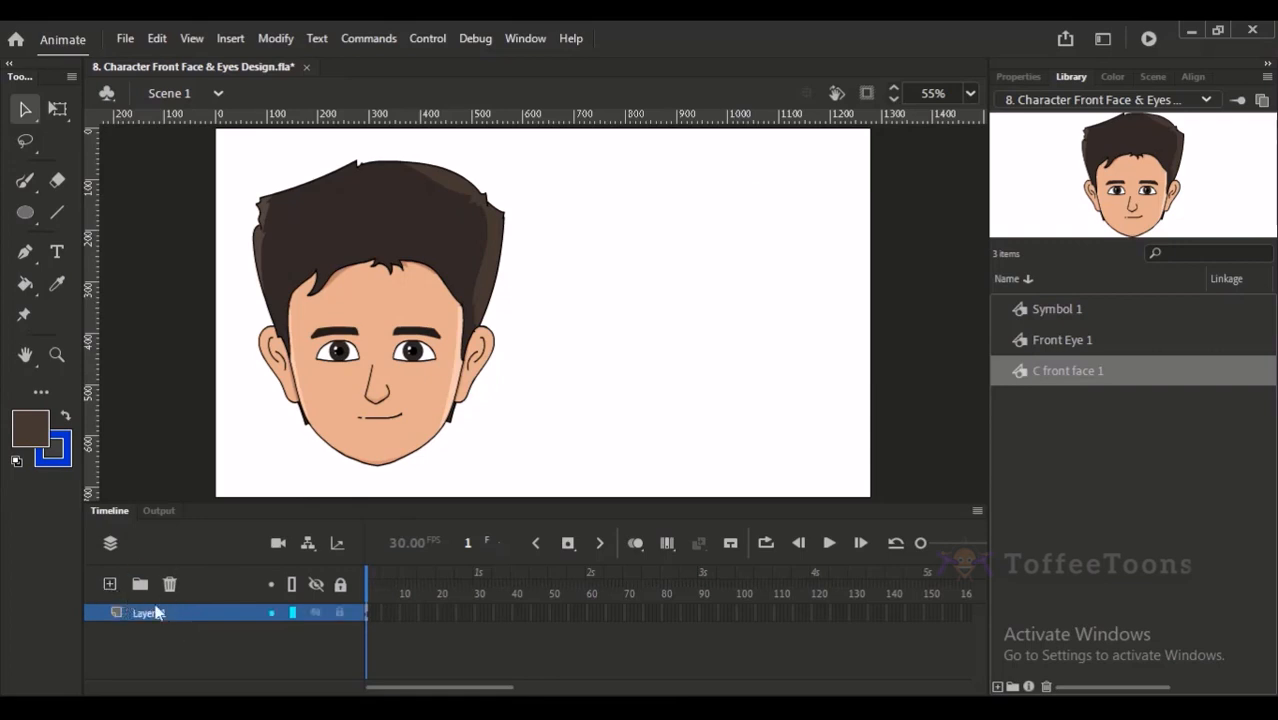
left_click(376, 331)
left_click_drag(413, 331, 398, 325)
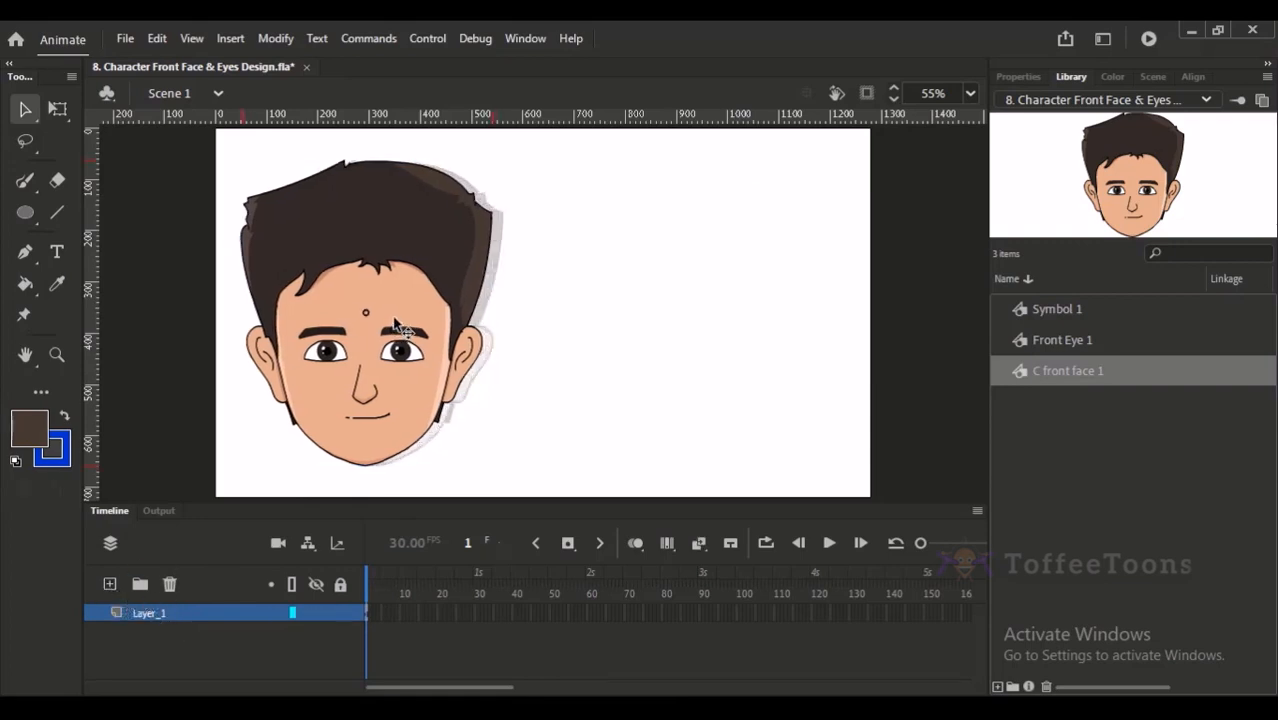
- Lock Layer_1, add a new layer above it, and set up the brush with a black fill colour
left_click(339, 612)
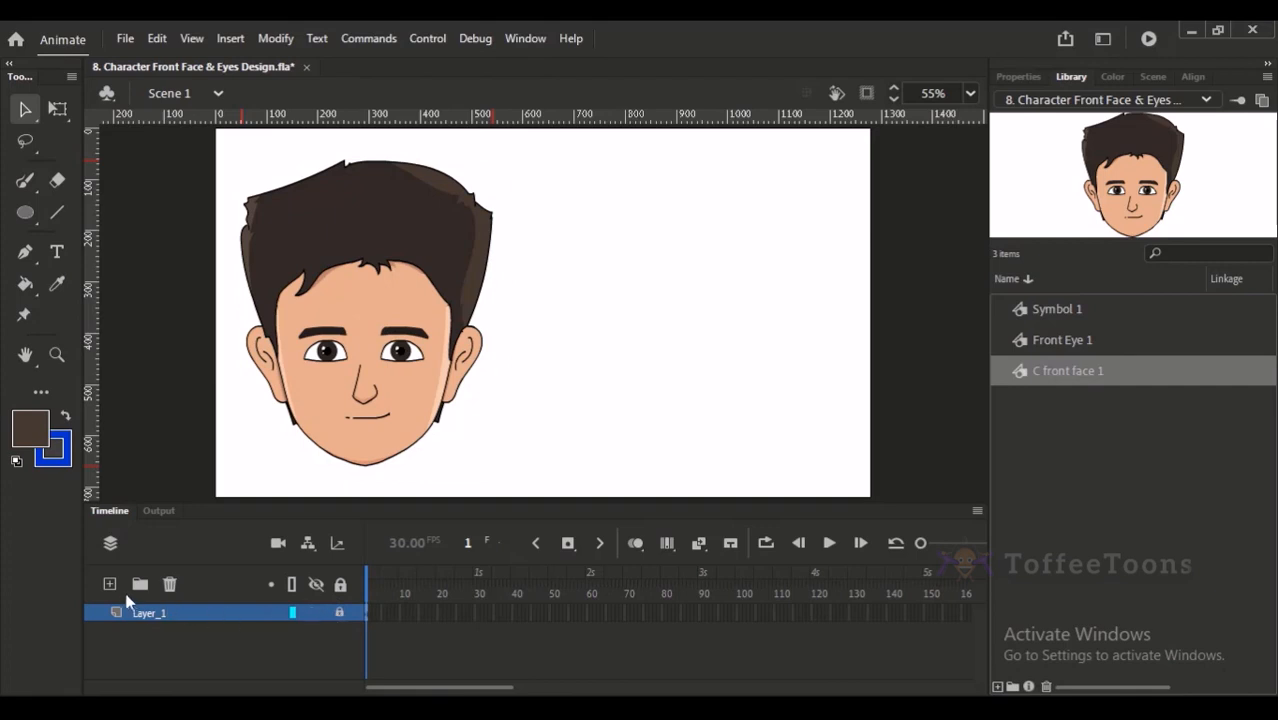
left_click(110, 584)
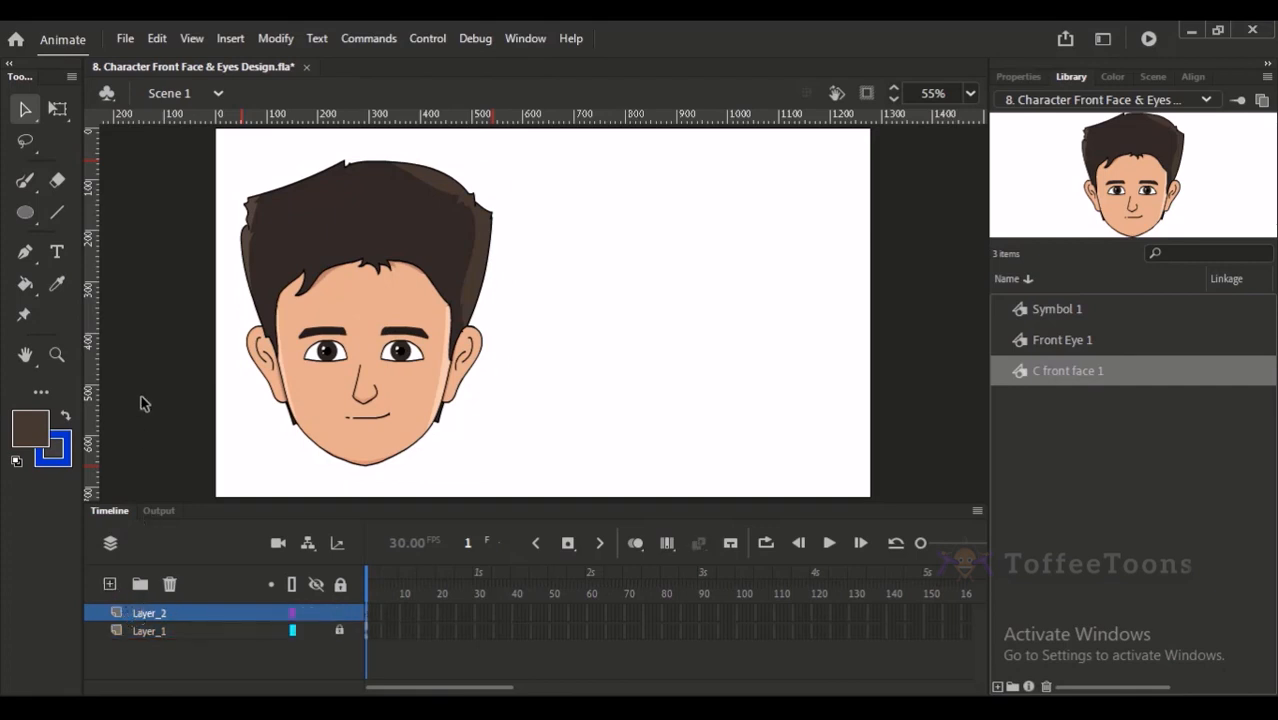
left_click(25, 180)
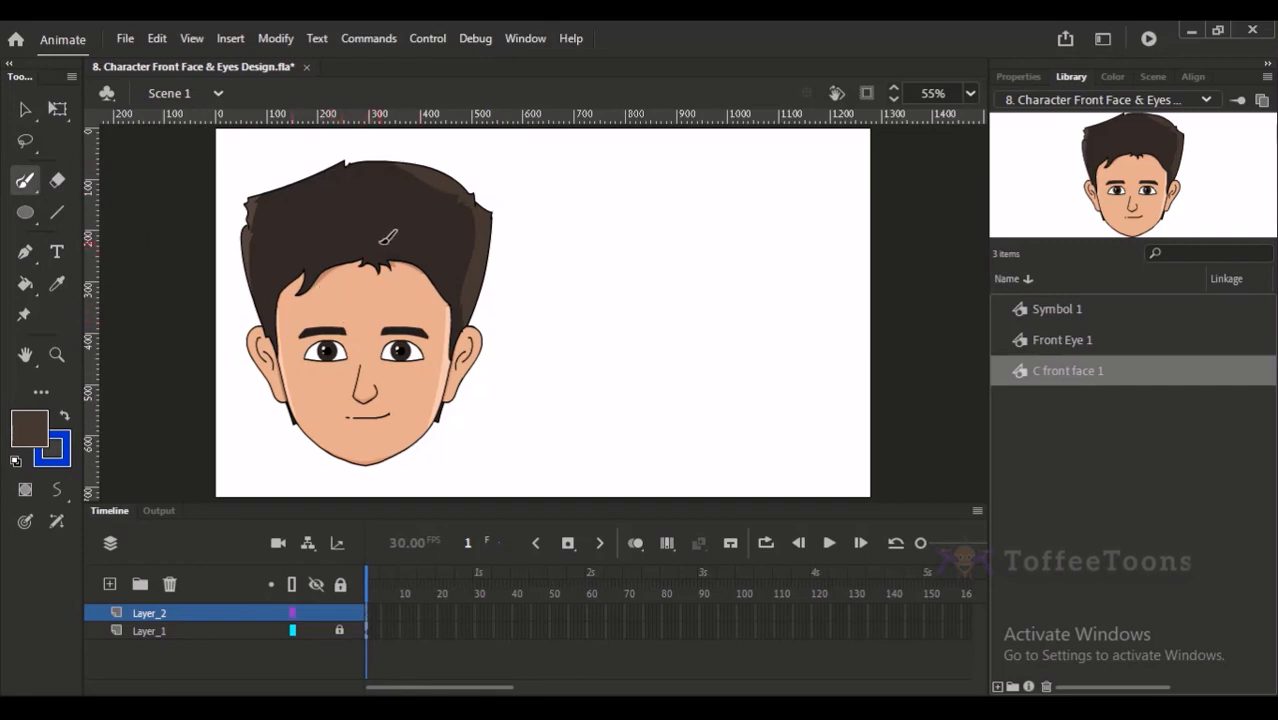
key("b")
key("d")
key("x")
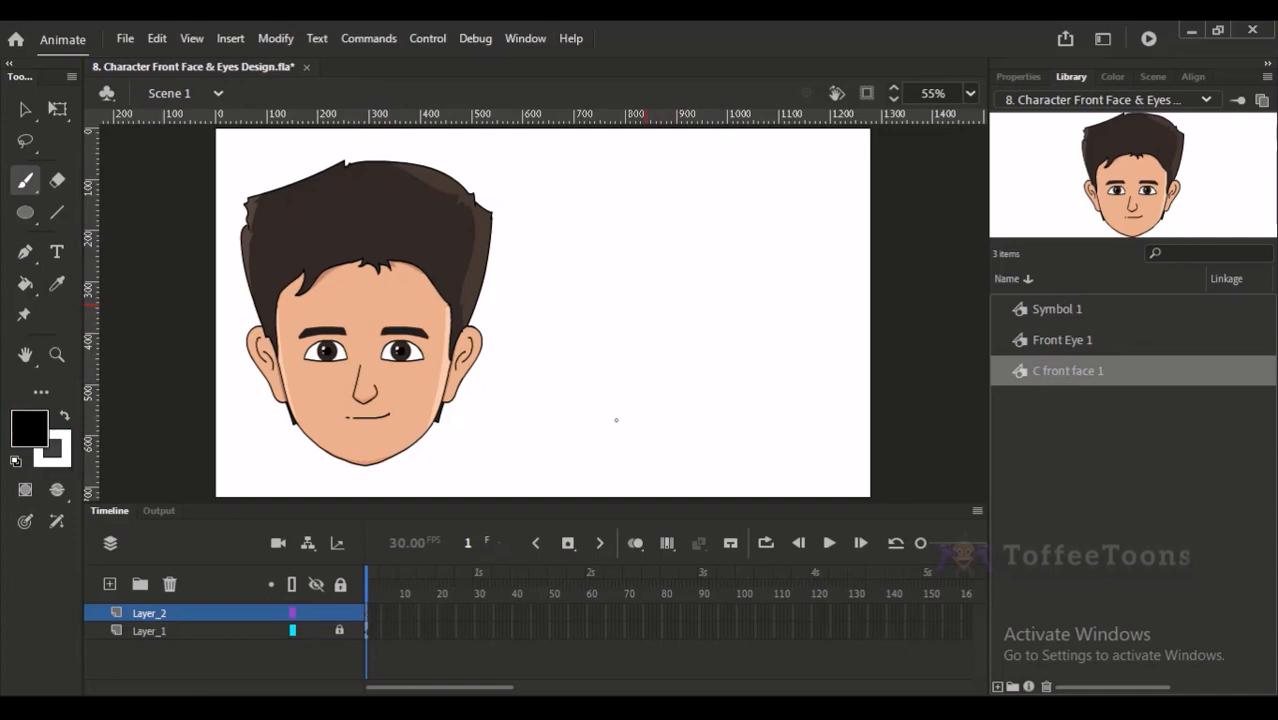
- Try several freehand brush strokes for the left side of a second face's jaw
mouse_move(597, 251)
left_mouse_down()
mouse_move(612, 374)
mouse_move(650, 450)
left_mouse_up()
mouse_move(735, 240)
left_mouse_down()
mouse_move(734, 274)
mouse_move(664, 443)
left_mouse_up()
key("ctrl+z")
key("ctrl+z")
left_click_drag(595, 336, 652, 430)
key("ctrl+z")
left_click_drag(600, 265, 673, 434)
key("ctrl+z")
left_click_drag(600, 263, 665, 434)
key("ctrl+z")
mouse_move(603, 284)
left_mouse_down()
mouse_move(697, 434)
mouse_move(650, 391)
mouse_move(682, 420)
left_mouse_up()
key("ctrl+z")
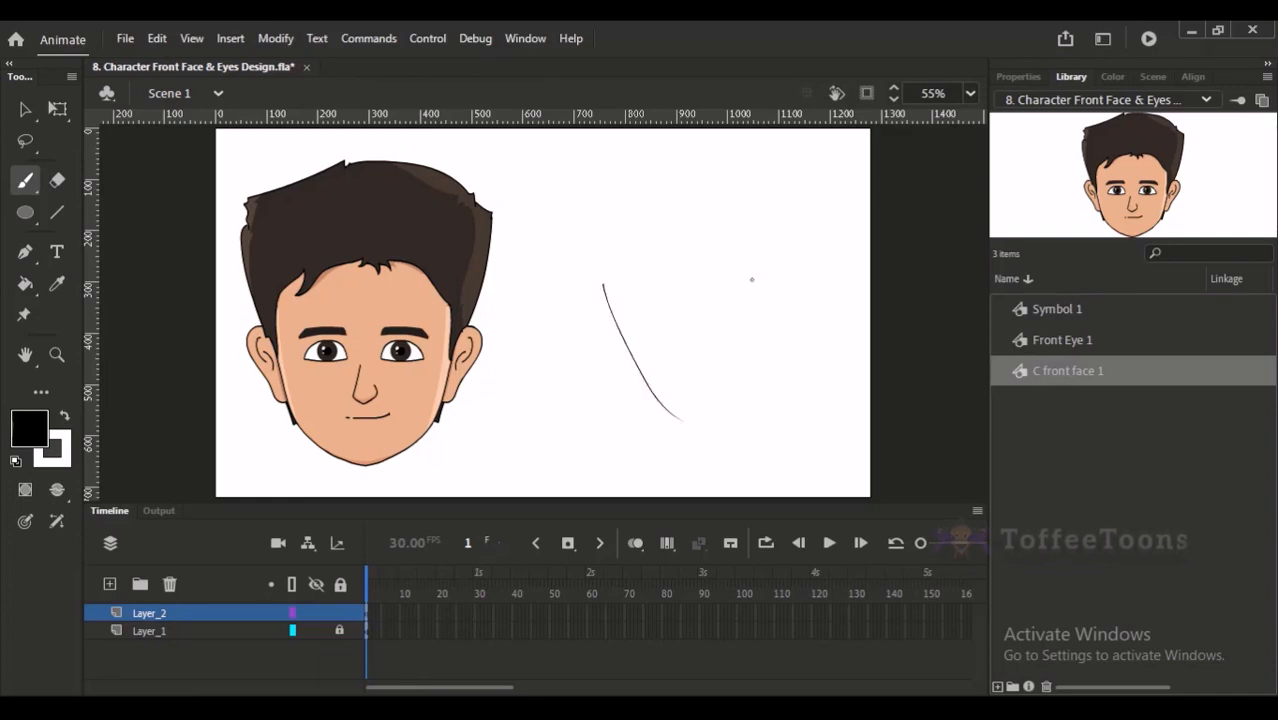
- Extend the sloping jaw stroke at the chin and mirror a copy of it to form a V-shaped jaw
mouse_move(758, 280)
left_mouse_down()
mouse_move(721, 407)
mouse_move(694, 419)
mouse_move(754, 283)
left_mouse_up()
key("ctrl+z")
key("ctrl+z")
left_click(27, 110)
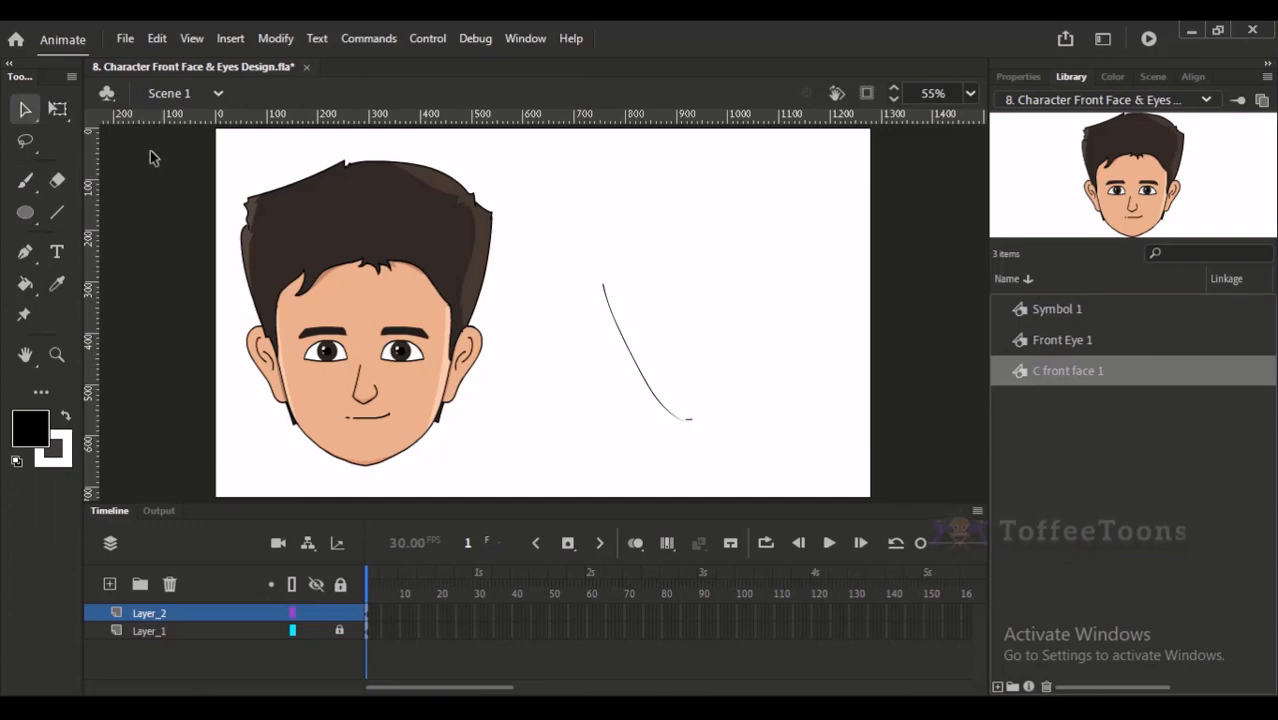
mouse_move(570, 250)
left_mouse_down()
mouse_move(695, 430)
mouse_move(734, 412)
left_mouse_up()
key("shift+h")
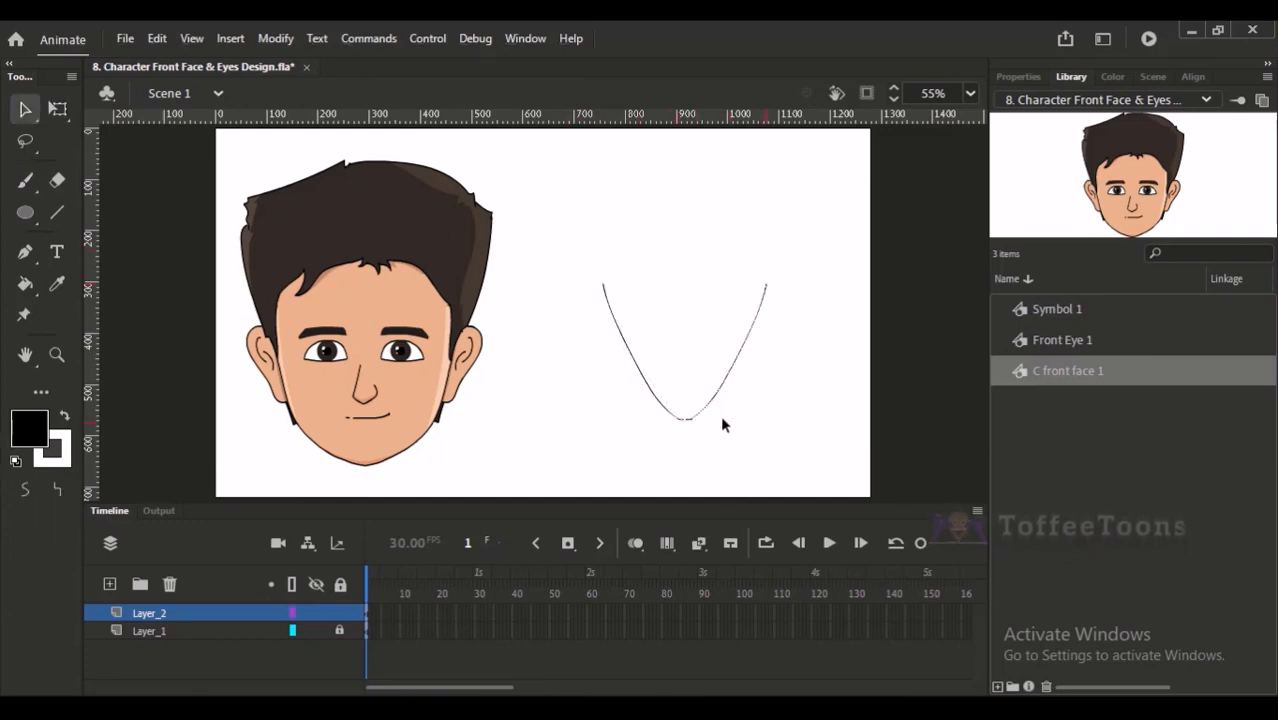
left_click(751, 392)
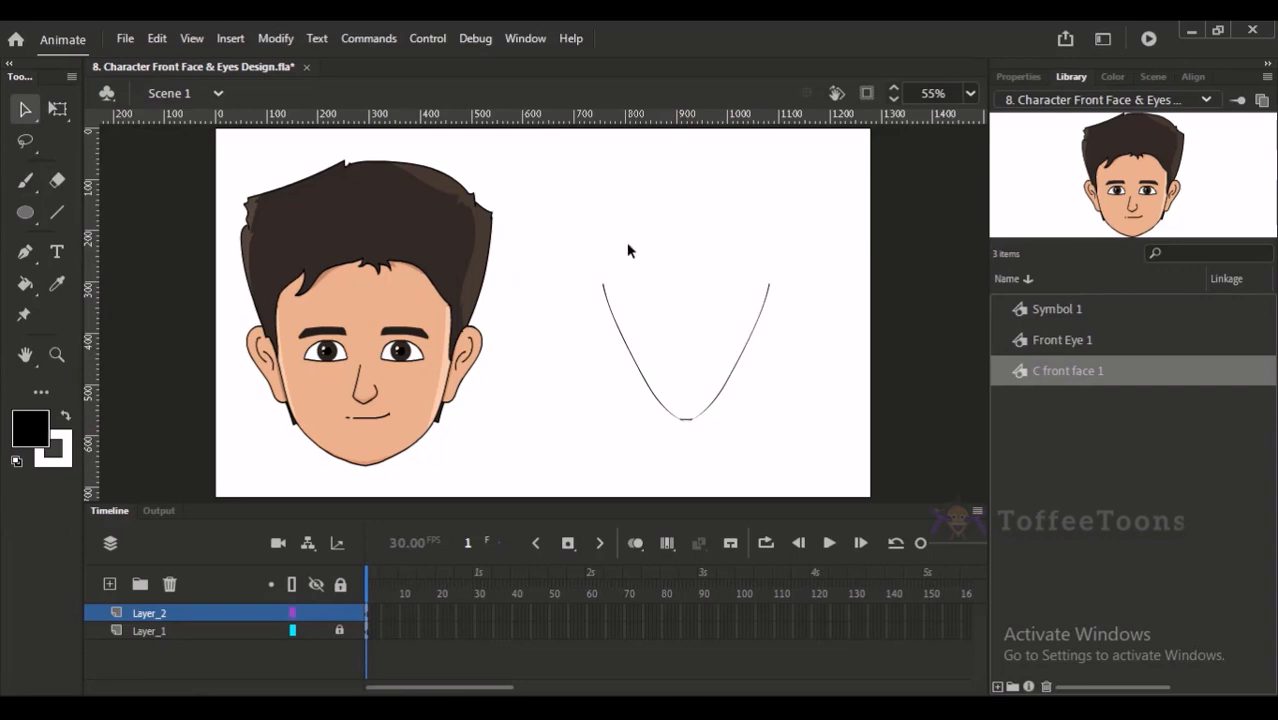
- Try a side stroke on the V-shaped jaw, then undo it together with the mirrored copy and original stroke
key("b")
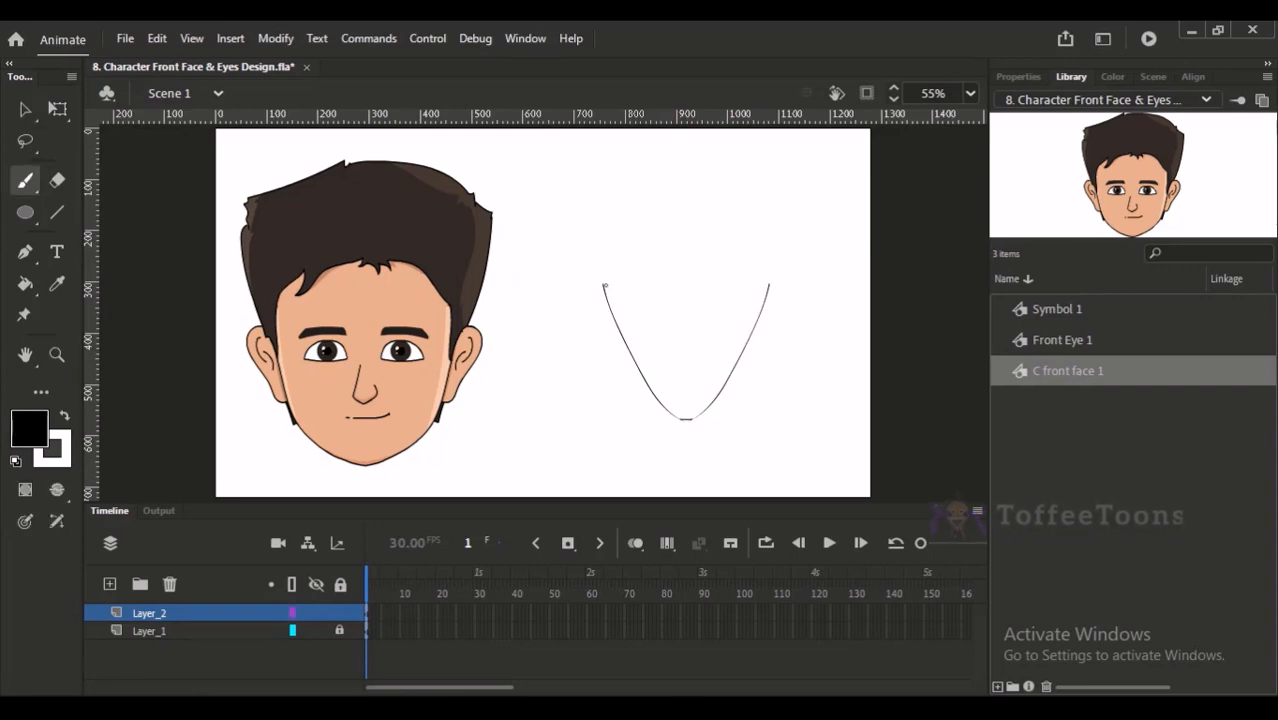
mouse_move(604, 293)
left_mouse_down()
mouse_move(603, 360)
mouse_move(633, 386)
left_mouse_up()
key("ctrl+z")
key("ctrl+z")
key("ctrl+z")
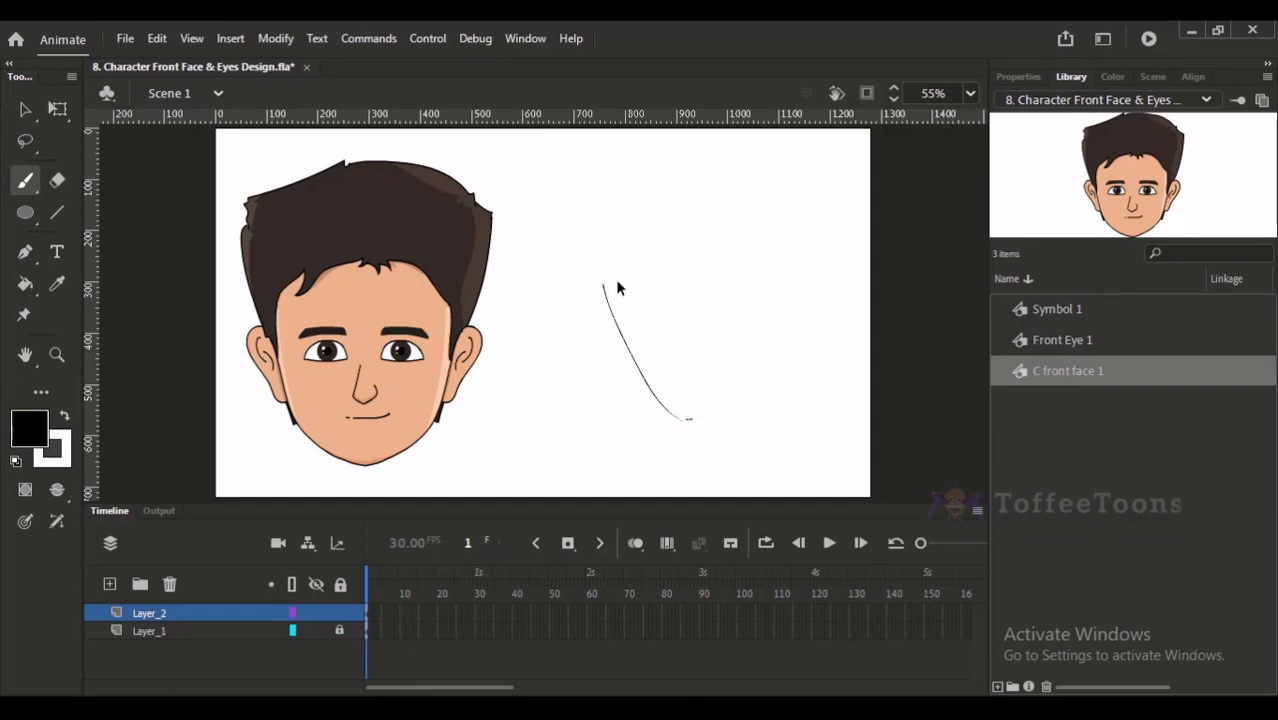
key("ctrl+z")
- Draw the left cheek and jaw line down to the chin, and mirror a copy to form the right side
left_click_drag(610, 264, 633, 388)
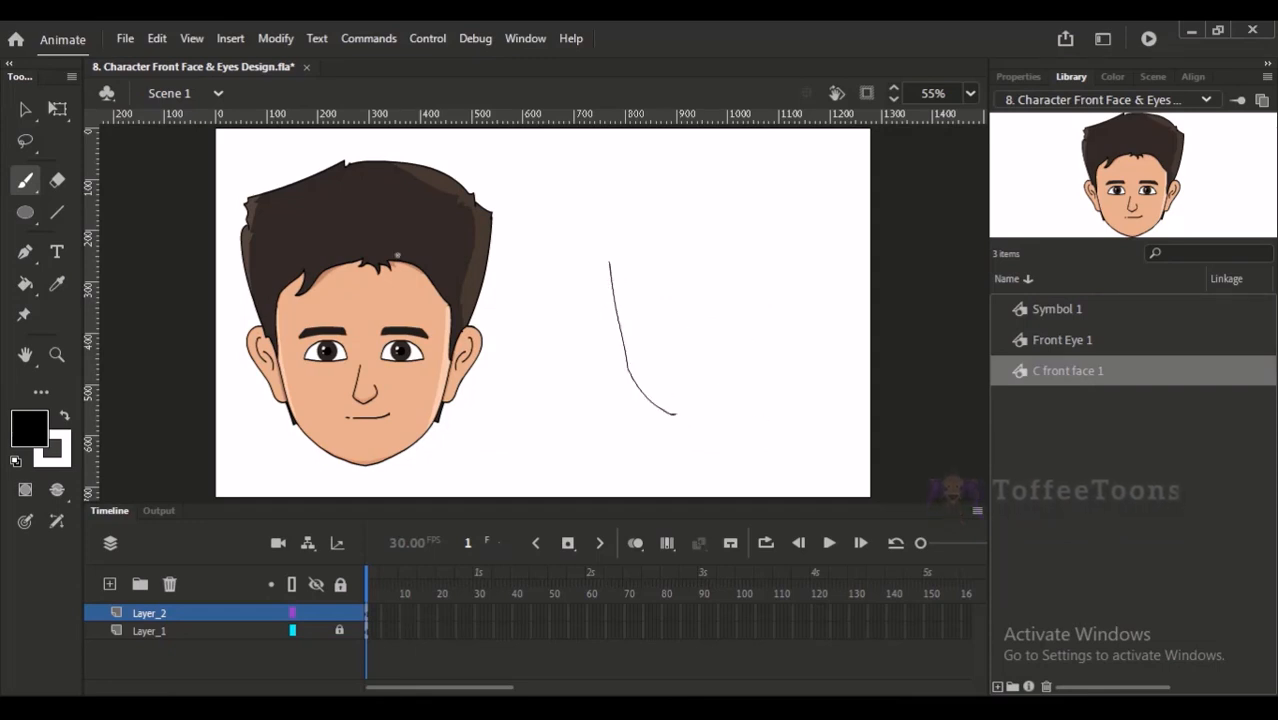
left_click(49, 117)
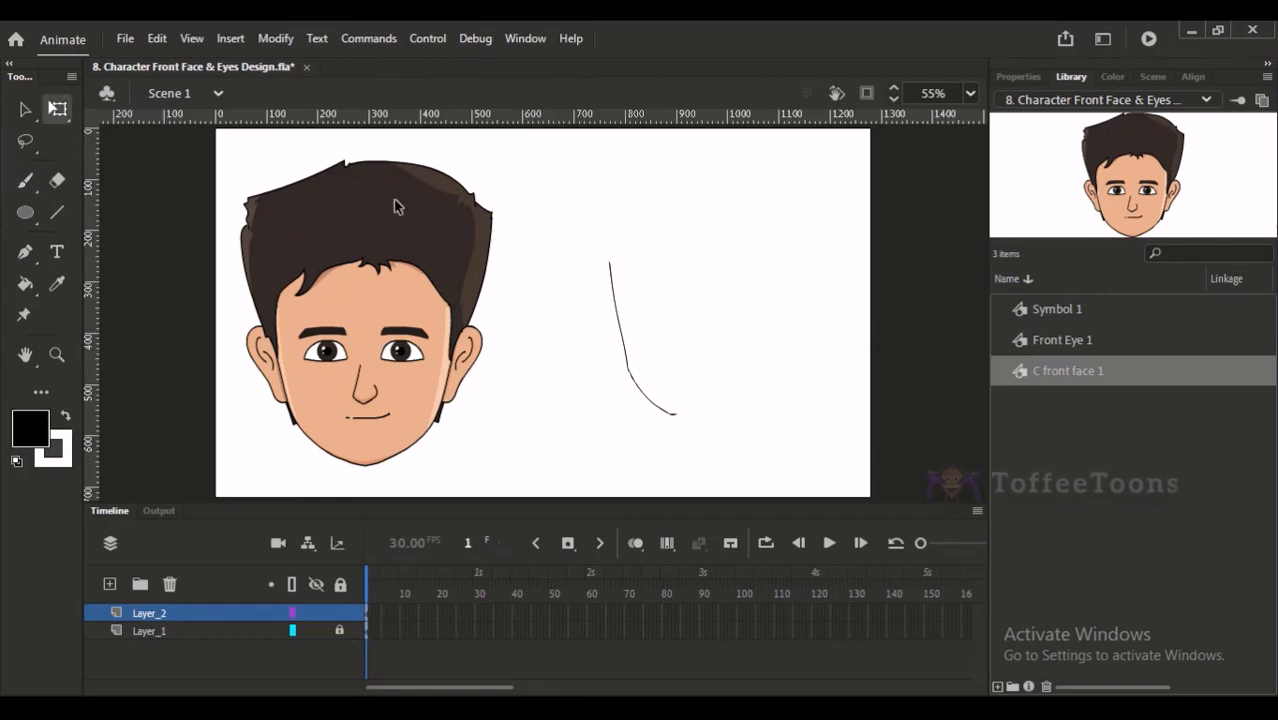
left_click(26, 109)
left_click_drag(592, 250, 684, 424)
key("q")
left_click_drag(677, 338, 710, 337)
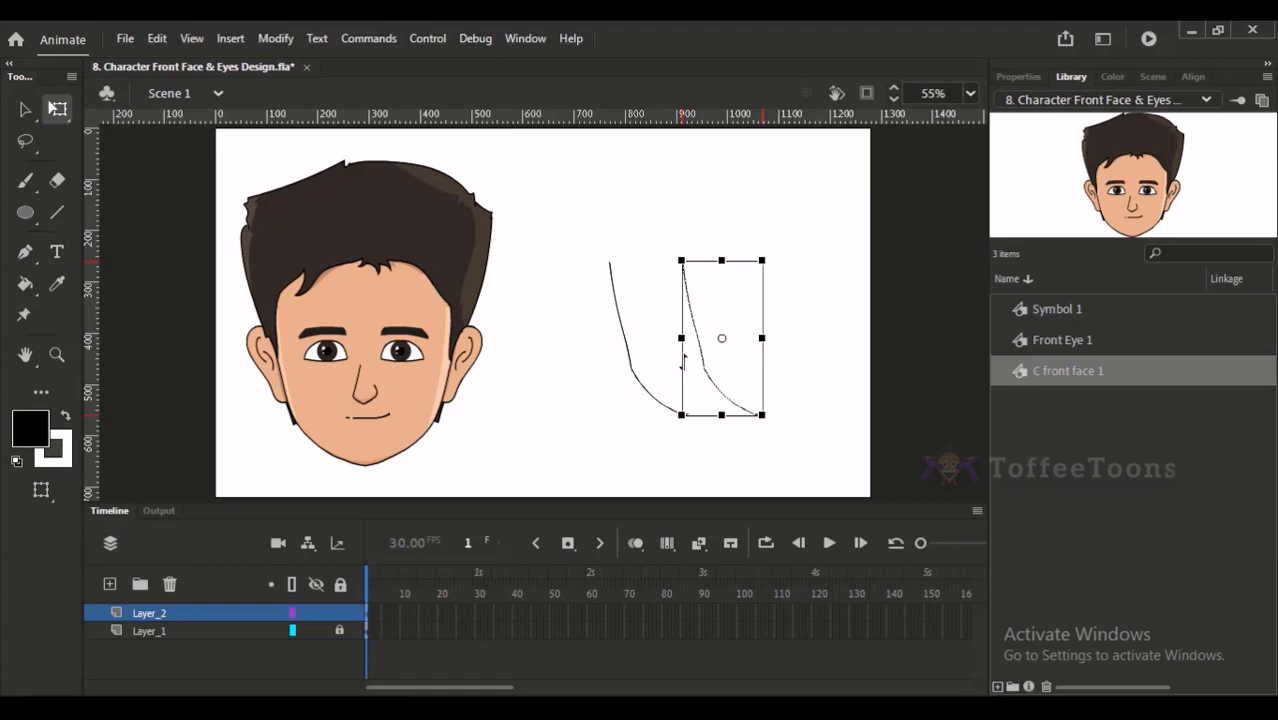
key("ctrl+shift+h")
left_click(826, 298)
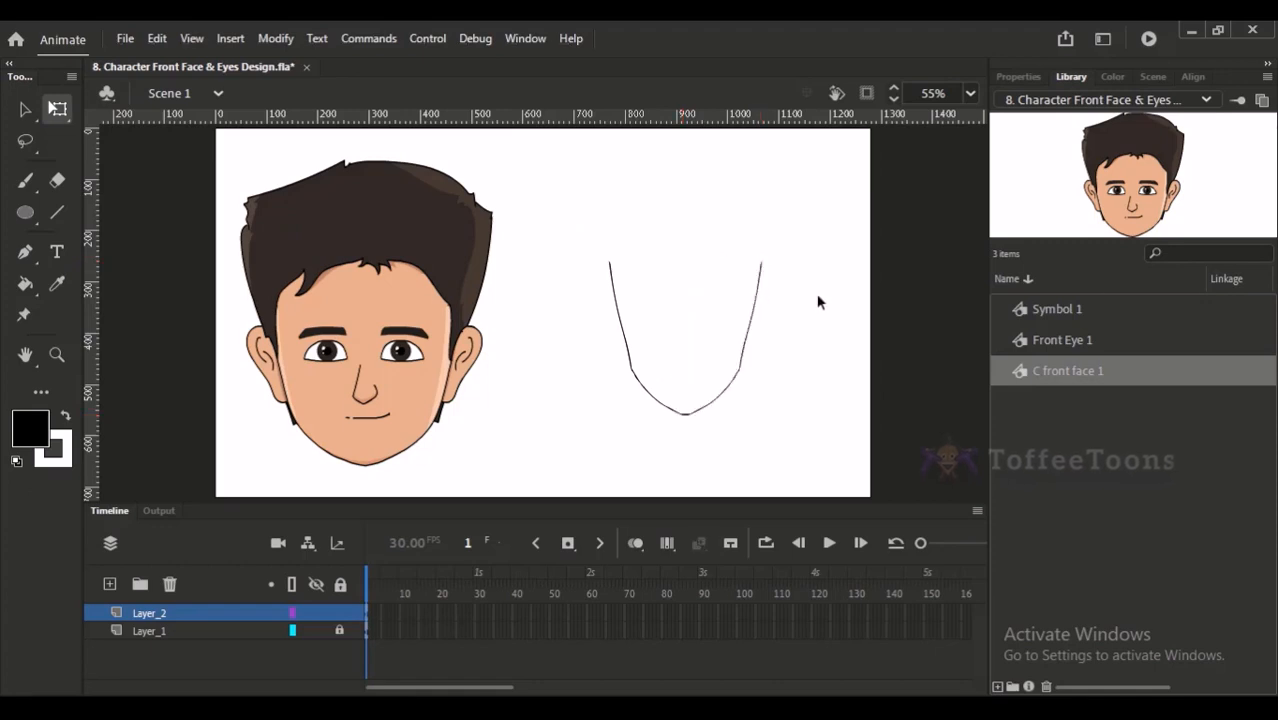
- Draw the left ear against the new face outline, with its outer contour and inner folds
key("b")
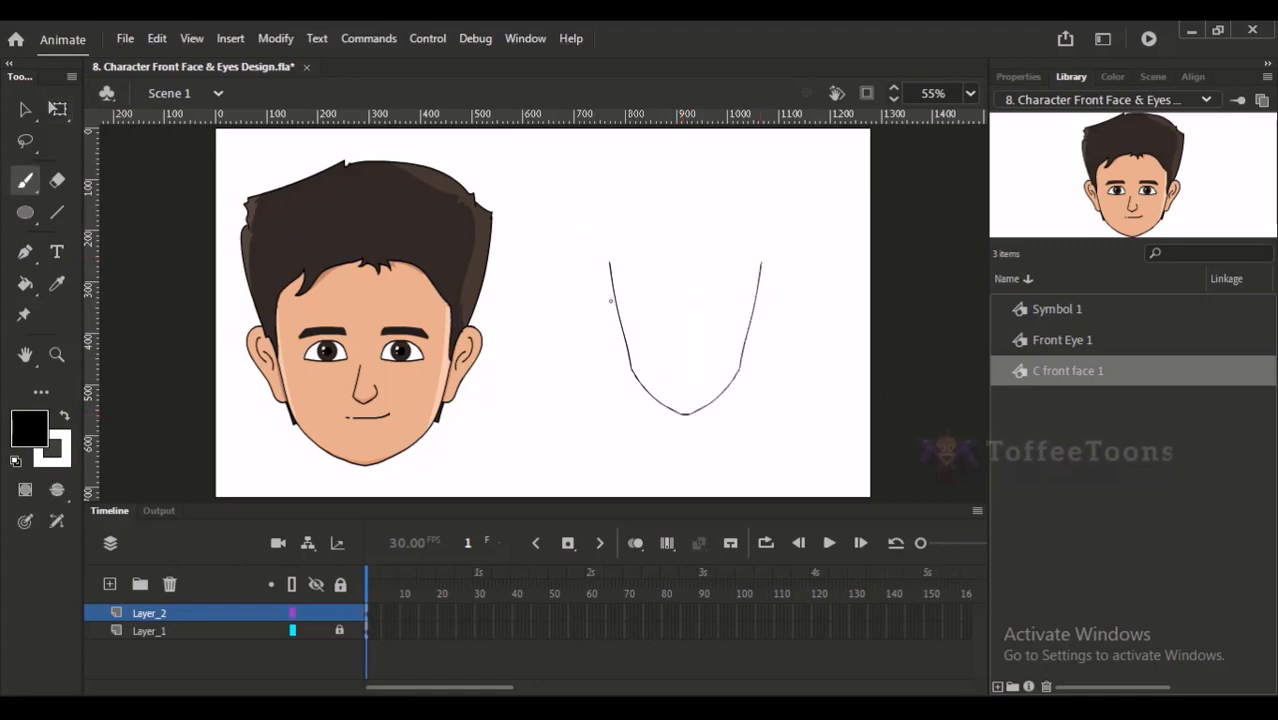
mouse_move(610, 270)
left_mouse_down()
mouse_move(582, 325)
mouse_move(622, 356)
left_mouse_up()
key("ctrl+z")
mouse_move(610, 268)
left_mouse_down()
mouse_move(598, 266)
mouse_move(612, 345)
mouse_move(628, 356)
left_mouse_up()
key("ctrl+z")
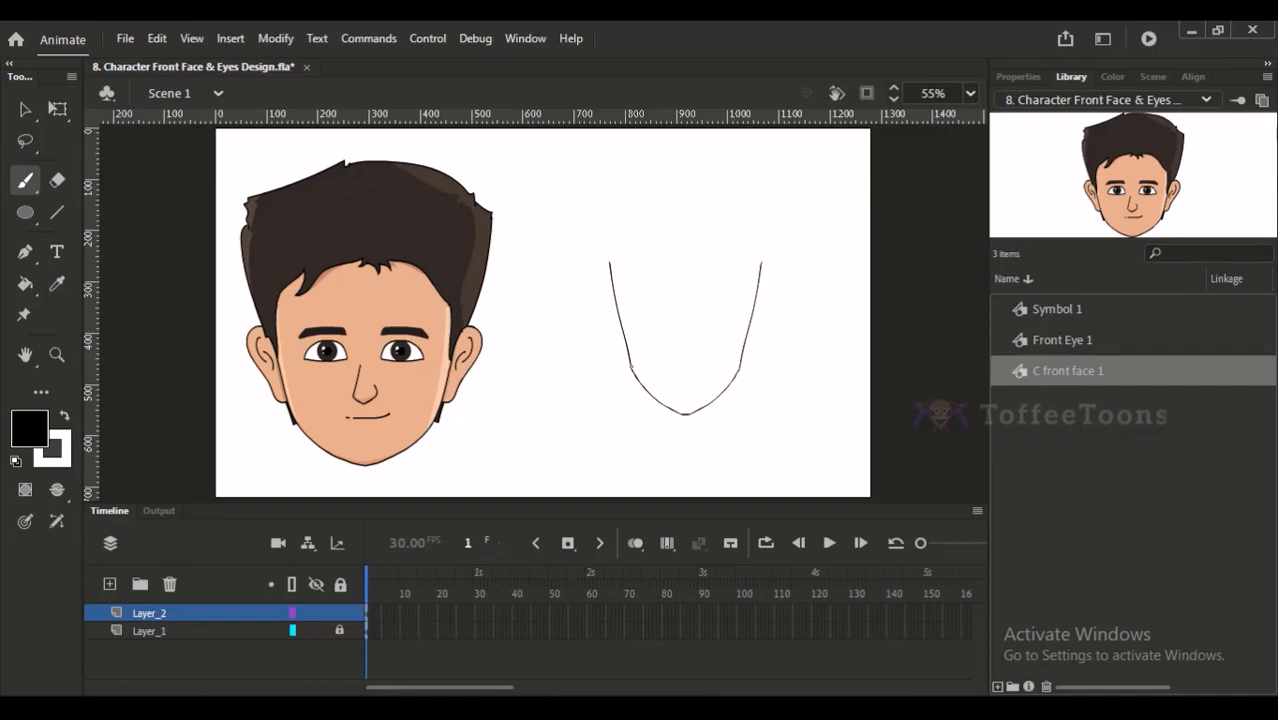
left_click_drag(618, 320, 630, 368)
mouse_move(619, 317)
left_mouse_down()
mouse_move(628, 352)
mouse_move(621, 328)
left_mouse_up()
mouse_move(611, 273)
left_mouse_down()
mouse_move(585, 304)
mouse_move(600, 342)
mouse_move(624, 347)
mouse_move(595, 270)
mouse_move(588, 324)
mouse_move(626, 364)
left_mouse_up()
key("ctrl+z")
key("ctrl+z")
mouse_move(609, 267)
left_mouse_down()
mouse_move(579, 280)
mouse_move(627, 362)
left_mouse_up()
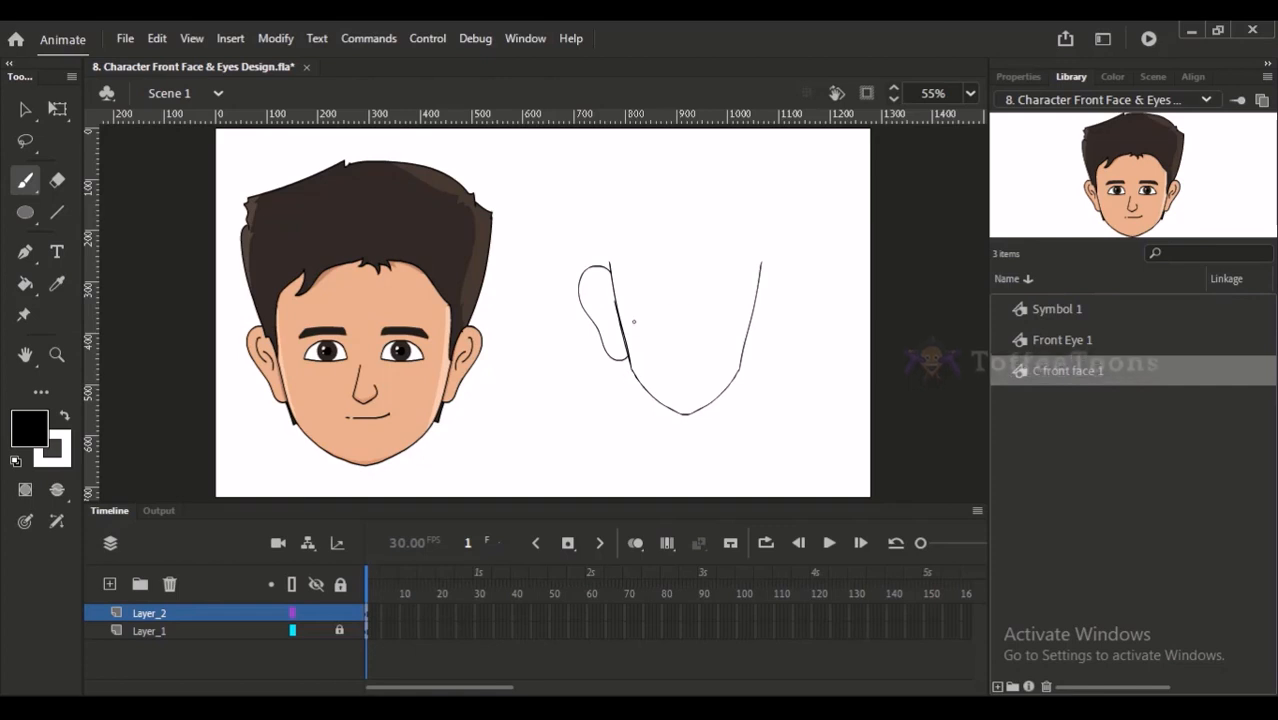
left_click_drag(607, 283, 602, 318)
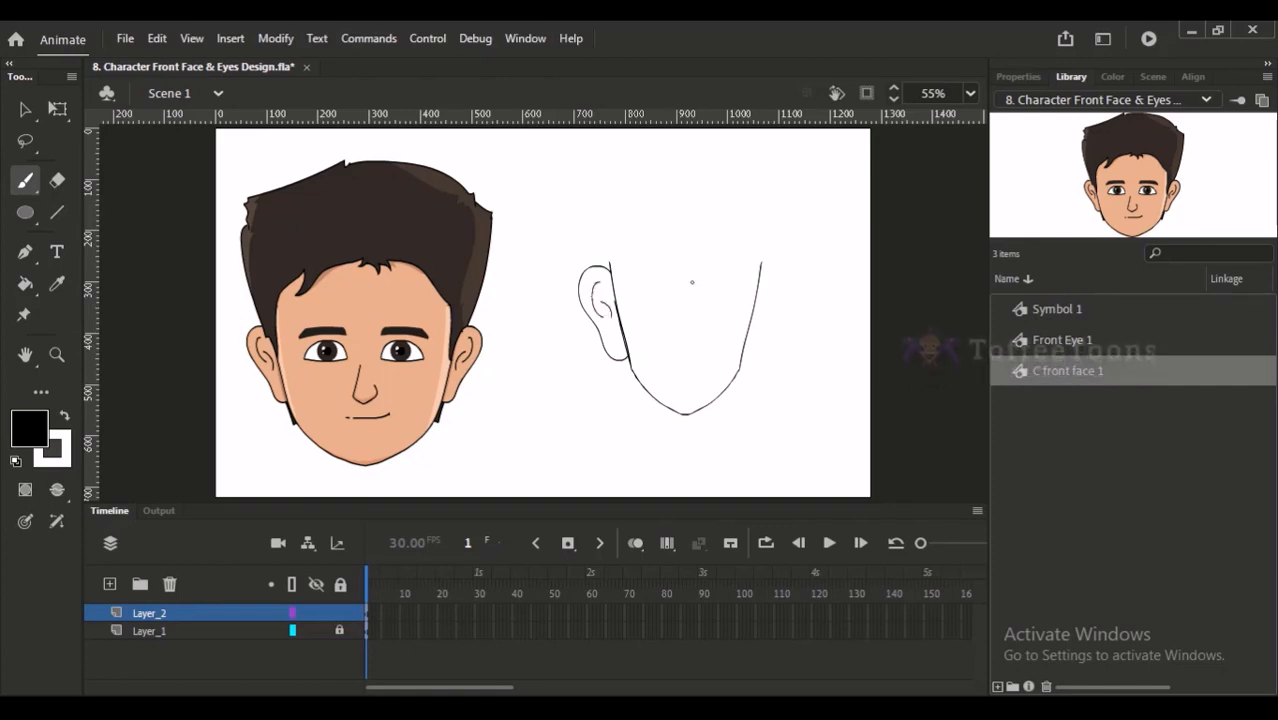
- Select the whole left ear and place a horizontally flipped copy against the right side of the face
left_click(25, 109)
left_click(25, 142)
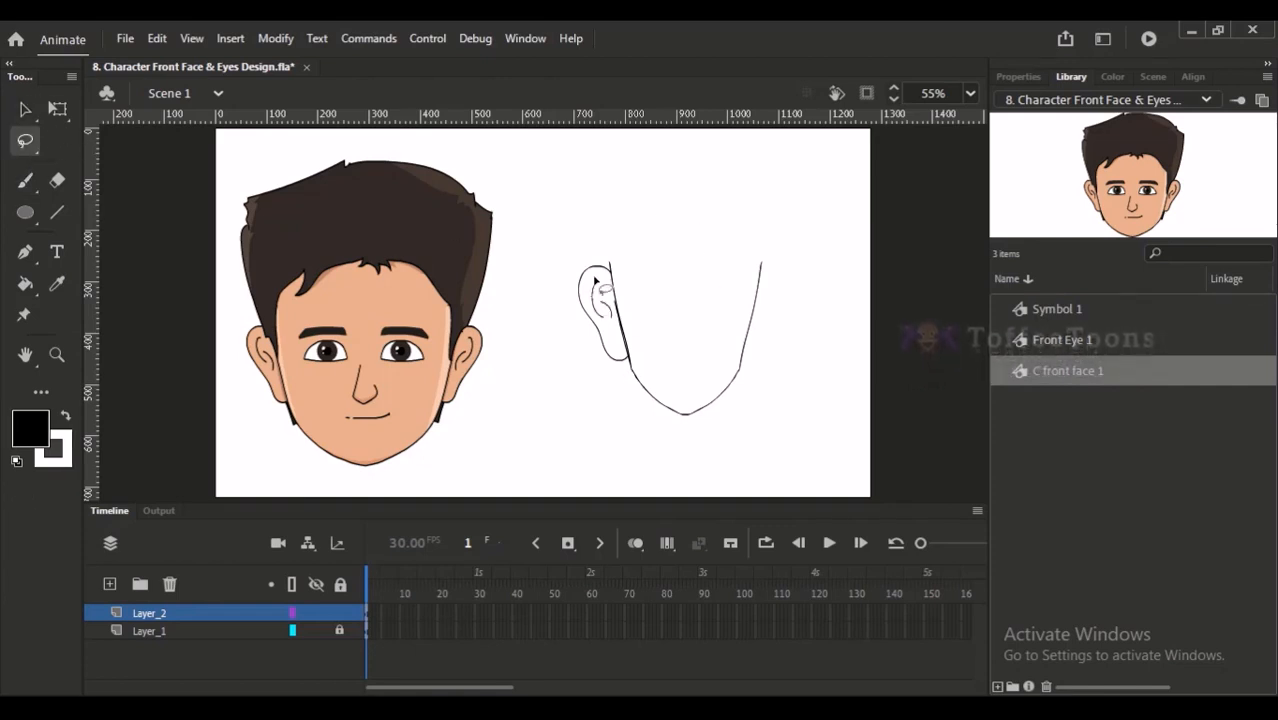
scroll(653, 408, "up", 3)
mouse_move(545, 432)
left_mouse_down()
mouse_move(505, 197)
mouse_move(531, 226)
mouse_move(582, 460)
left_mouse_up()
left_click(20, 109)
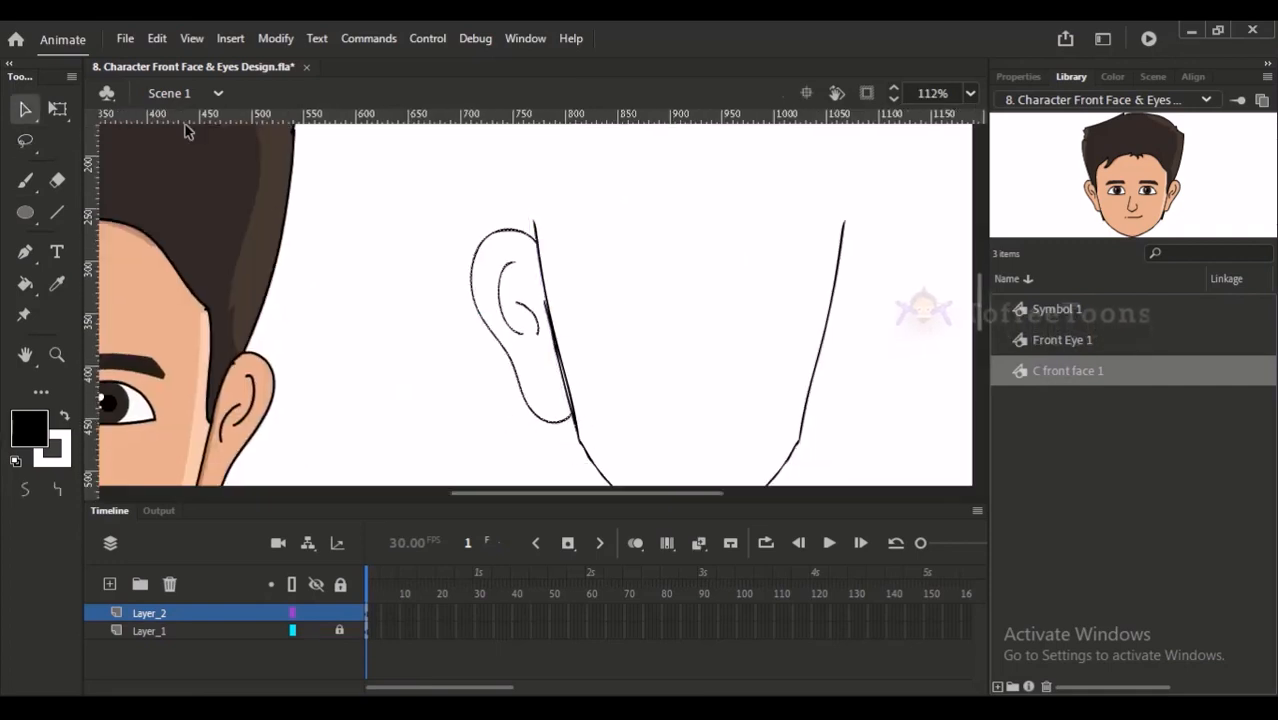
mouse_move(514, 235)
left_mouse_down()
mouse_move(836, 236)
mouse_move(848, 250)
mouse_move(874, 229)
left_mouse_up()
key("shift+h")
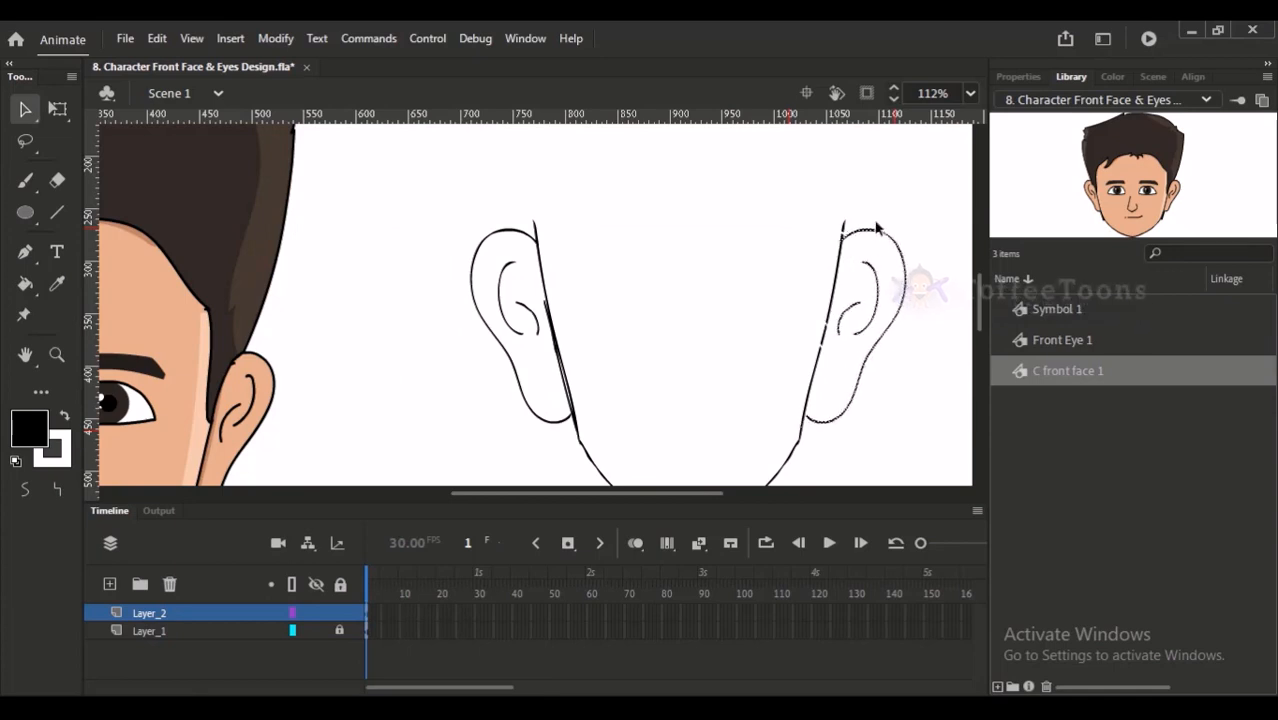
left_click(882, 209)
left_click_drag(893, 183, 856, 215)
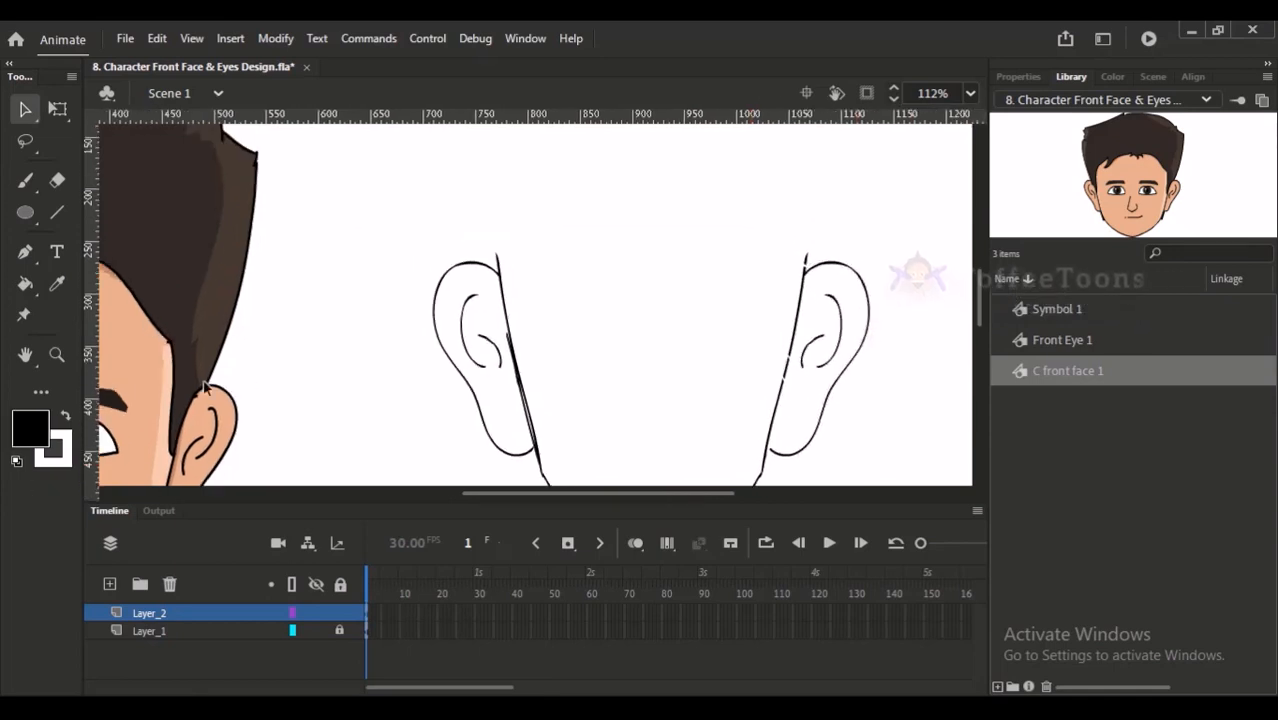
- Draw a jagged hairline across the forehead, joining the upper ends of both face sides
key("ctrl+minus")
key("b")
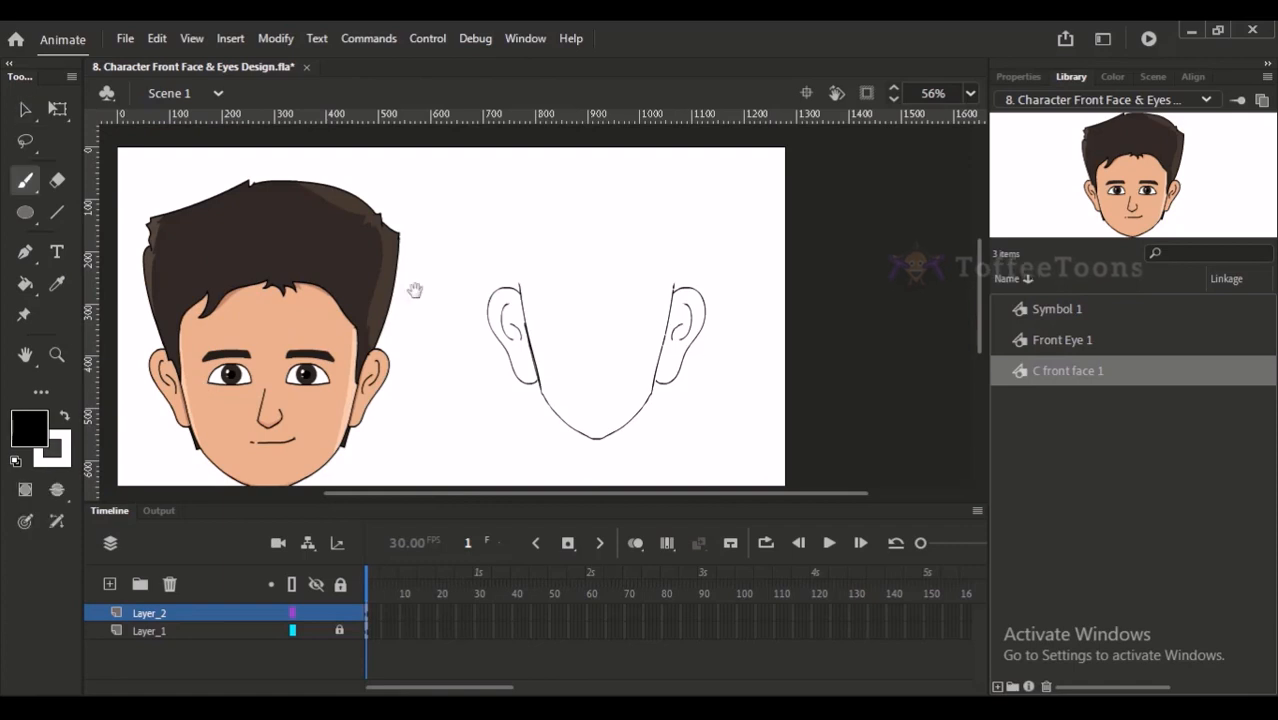
scroll(317, 217, "up", 3)
left_click_drag(775, 243, 515, 285)
mouse_move(539, 227)
left_mouse_down()
mouse_move(601, 196)
mouse_move(682, 224)
mouse_move(683, 206)
mouse_move(761, 228)
mouse_move(771, 240)
mouse_move(744, 311)
left_mouse_up()
left_click_drag(547, 188, 609, 75)
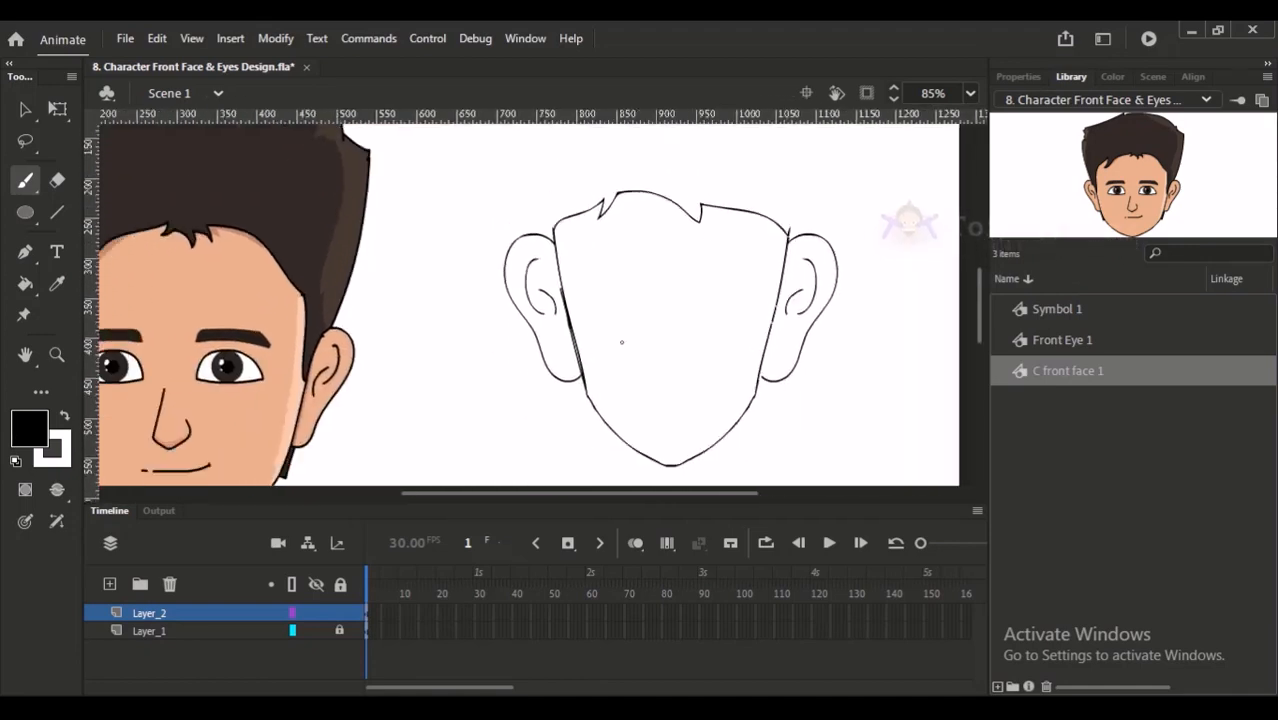
- Draw the left side of the hair rising from the ear and the outline across the top of the head
left_click_drag(707, 230, 567, 352)
left_click_drag(396, 352, 373, 257)
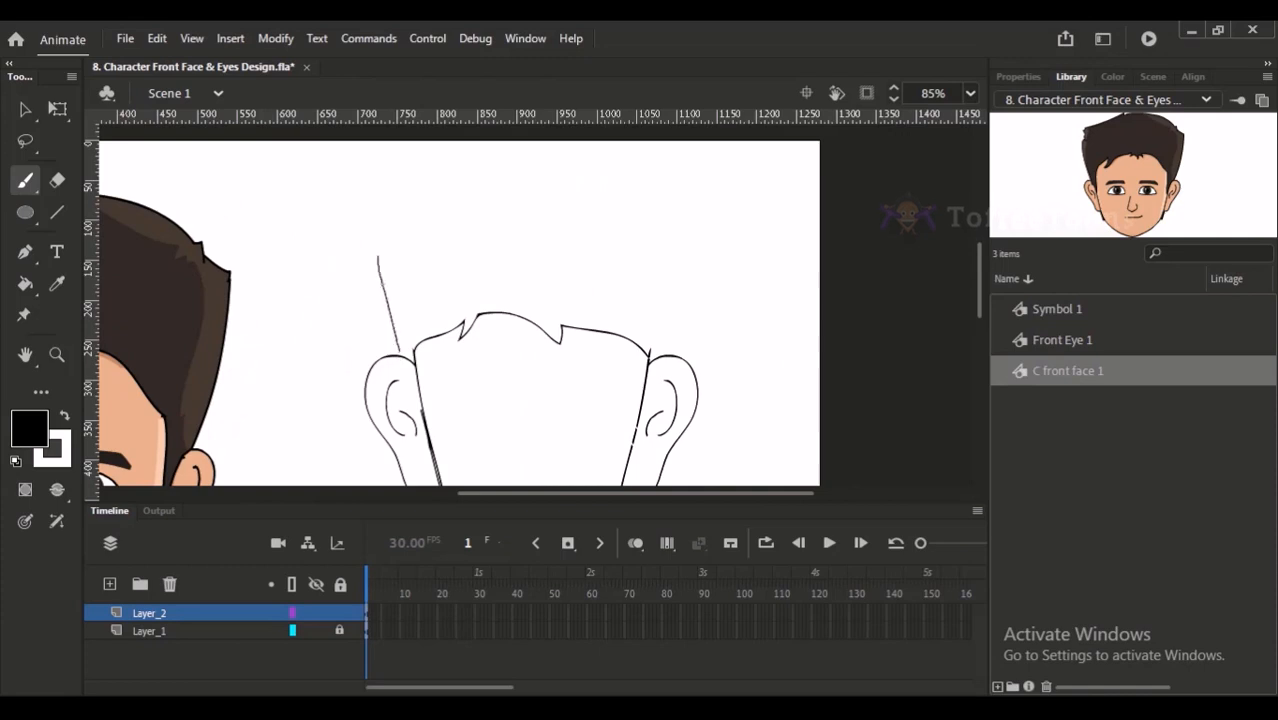
key("ctrl+z")
mouse_move(397, 353)
left_mouse_down()
mouse_move(370, 268)
mouse_move(440, 173)
mouse_move(409, 316)
left_mouse_up()
mouse_move(378, 243)
left_mouse_down()
mouse_move(387, 196)
mouse_move(515, 156)
mouse_move(660, 158)
left_mouse_up()
- Draw the right side of the hair from the crown down to the right ear, ending in a small jagged tip
mouse_move(667, 172)
left_mouse_down()
mouse_move(697, 188)
mouse_move(705, 231)
mouse_move(685, 334)
left_mouse_up()
key("ctrl+z")
mouse_move(667, 172)
left_mouse_down()
mouse_move(719, 211)
mouse_move(713, 302)
mouse_move(694, 336)
left_mouse_up()
key("ctrl+z")
mouse_move(660, 170)
left_mouse_down()
mouse_move(719, 194)
mouse_move(692, 322)
left_mouse_up()
key("ctrl+z")
mouse_move(662, 171)
left_mouse_down()
mouse_move(721, 194)
mouse_move(690, 335)
left_mouse_up()
key("ctrl+z")
left_click_drag(719, 193, 693, 340)
key("ctrl+z")
mouse_move(719, 194)
left_mouse_down()
mouse_move(694, 326)
mouse_move(715, 211)
mouse_move(714, 255)
left_mouse_up()
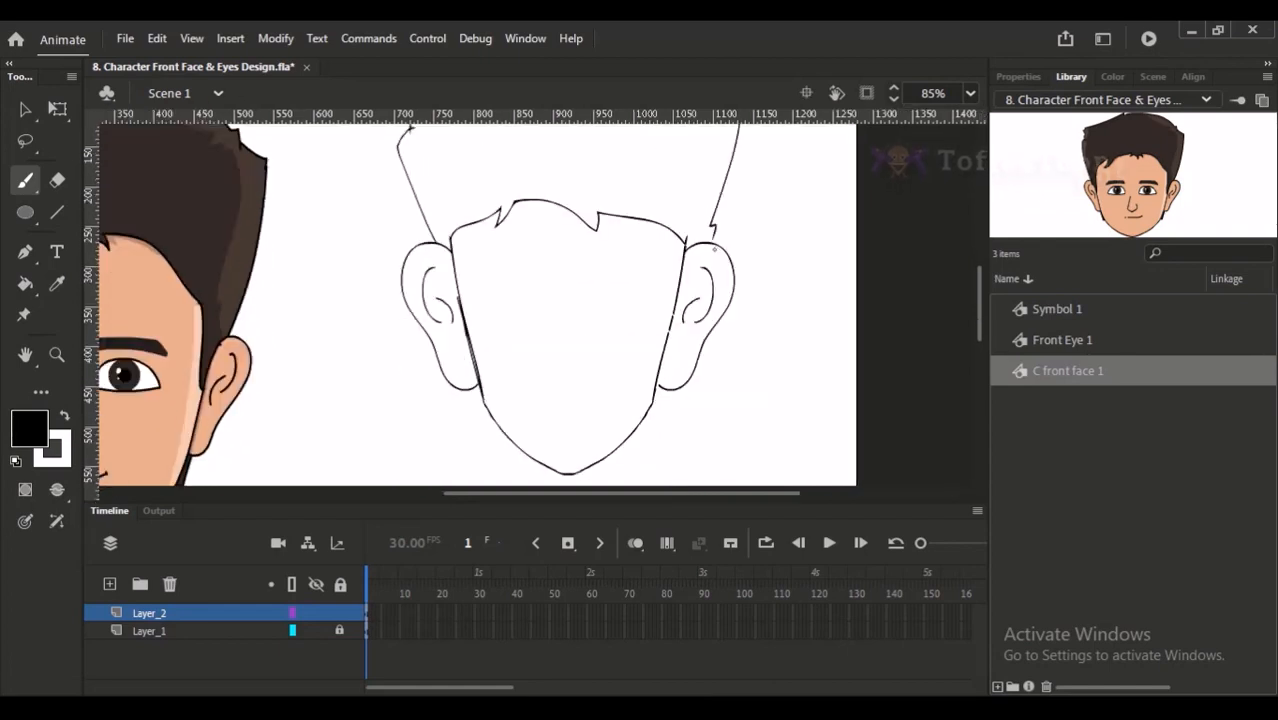
scroll(532, 332, "up", 1)
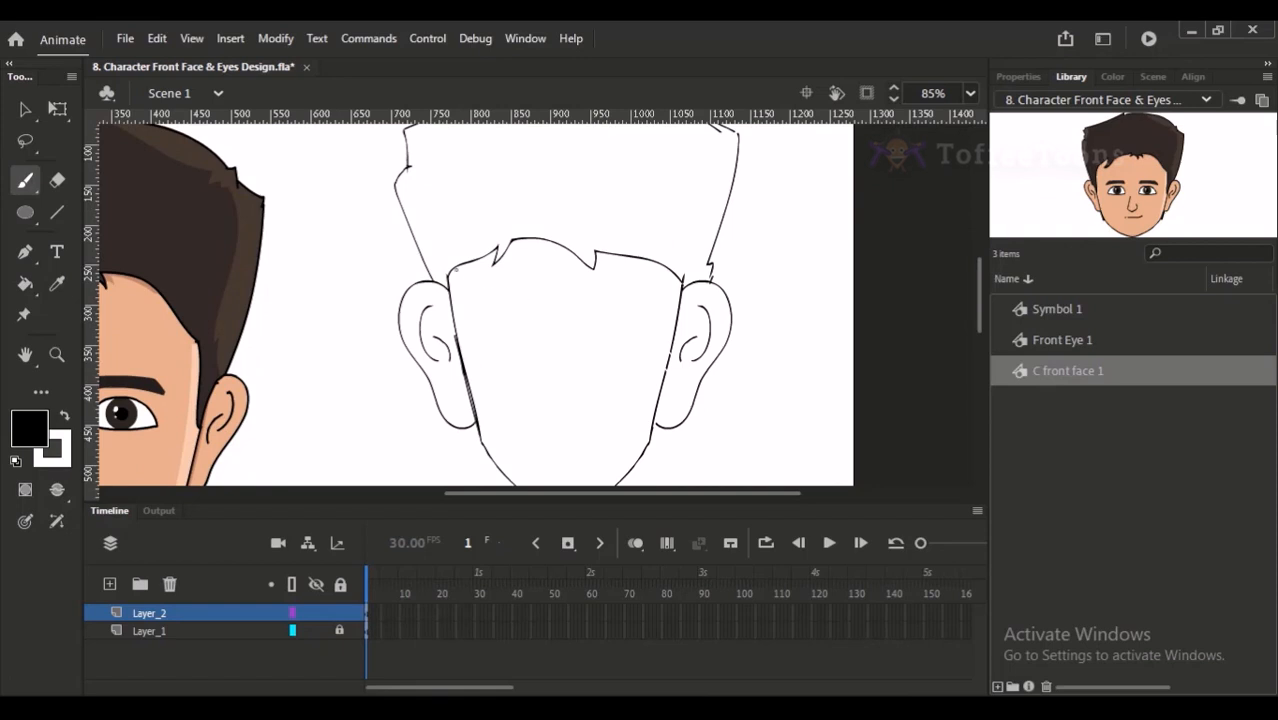
- Draw a rounded corner from the left end of the hairline down into the left face side
left_click_drag(476, 258, 455, 348)
key("ctrl+z")
left_click_drag(471, 262, 457, 337)
key("ctrl+z")
key("ctrl+z")
left_click_drag(471, 262, 457, 336)
key("ctrl+z")
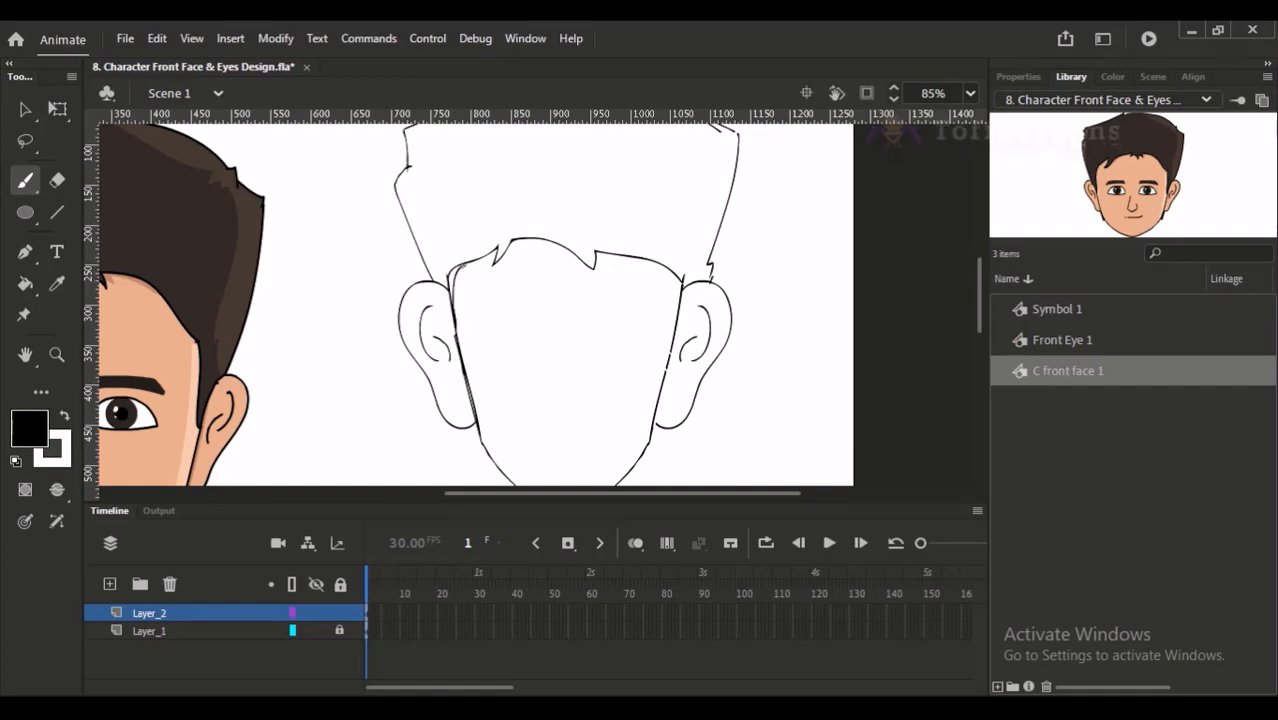
- Draw a matching corner at the hairline's right end, and erase the old corner lines on both sides
left_click_drag(676, 284, 670, 338)
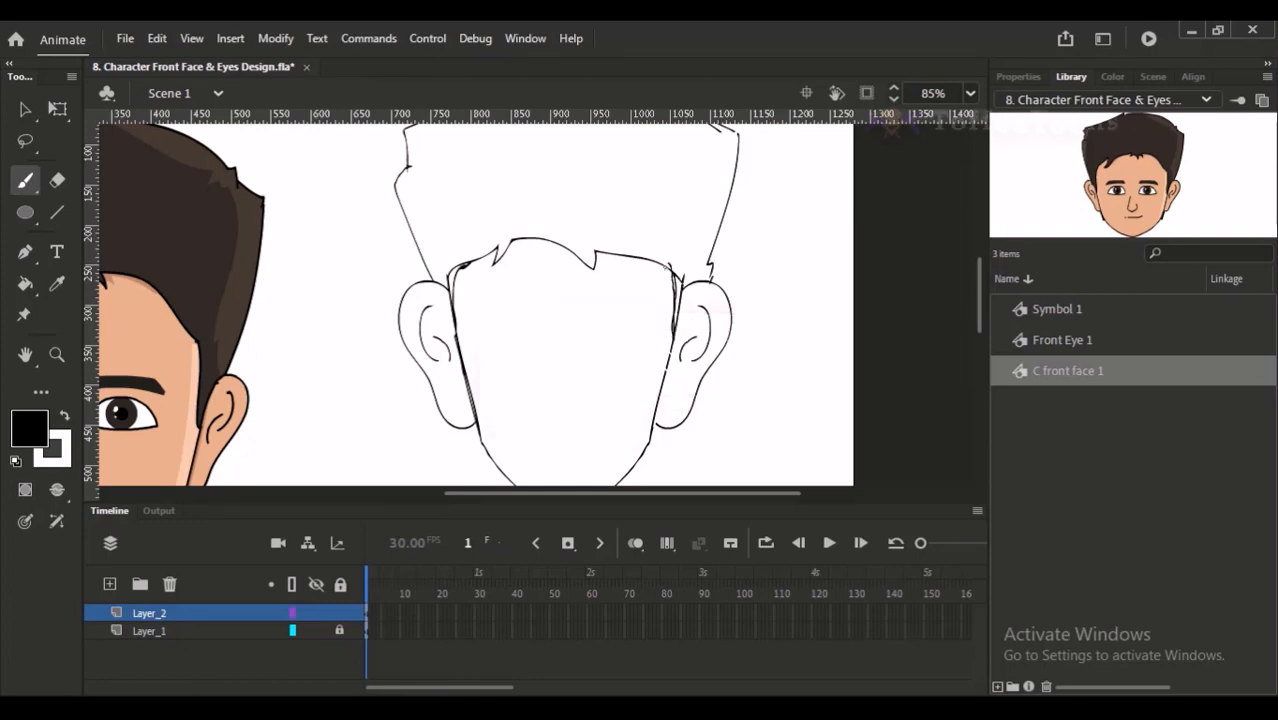
left_click_drag(668, 270, 676, 281)
key("e")
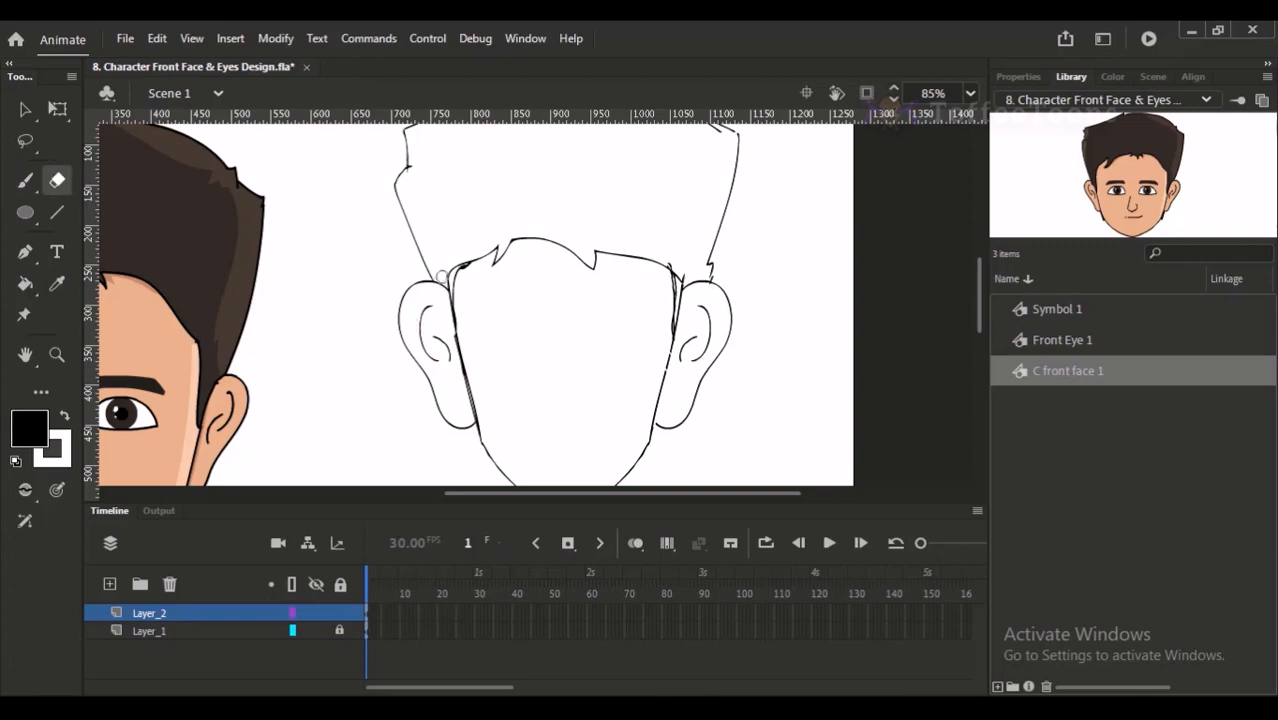
left_click_drag(674, 262, 679, 277)
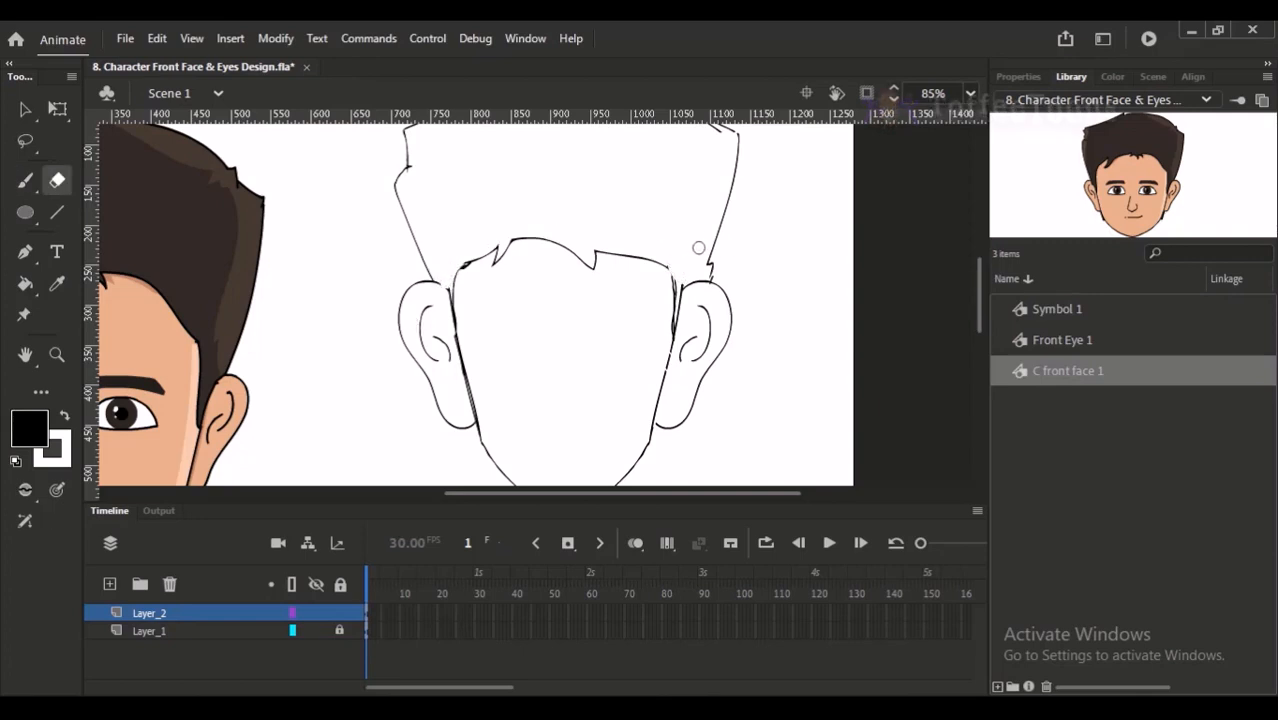
- Draw a circle for the left eye's outline, below the left part of the hairline
key("b")
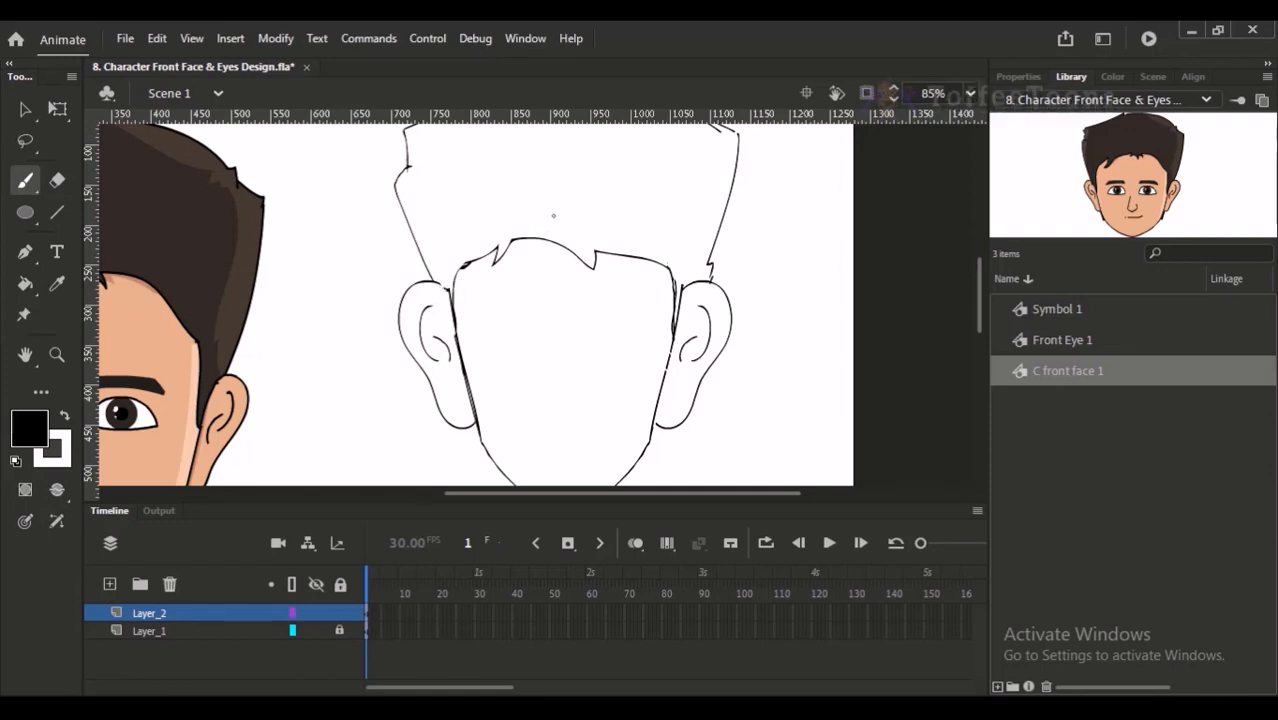
left_click_drag(594, 238, 610, 231)
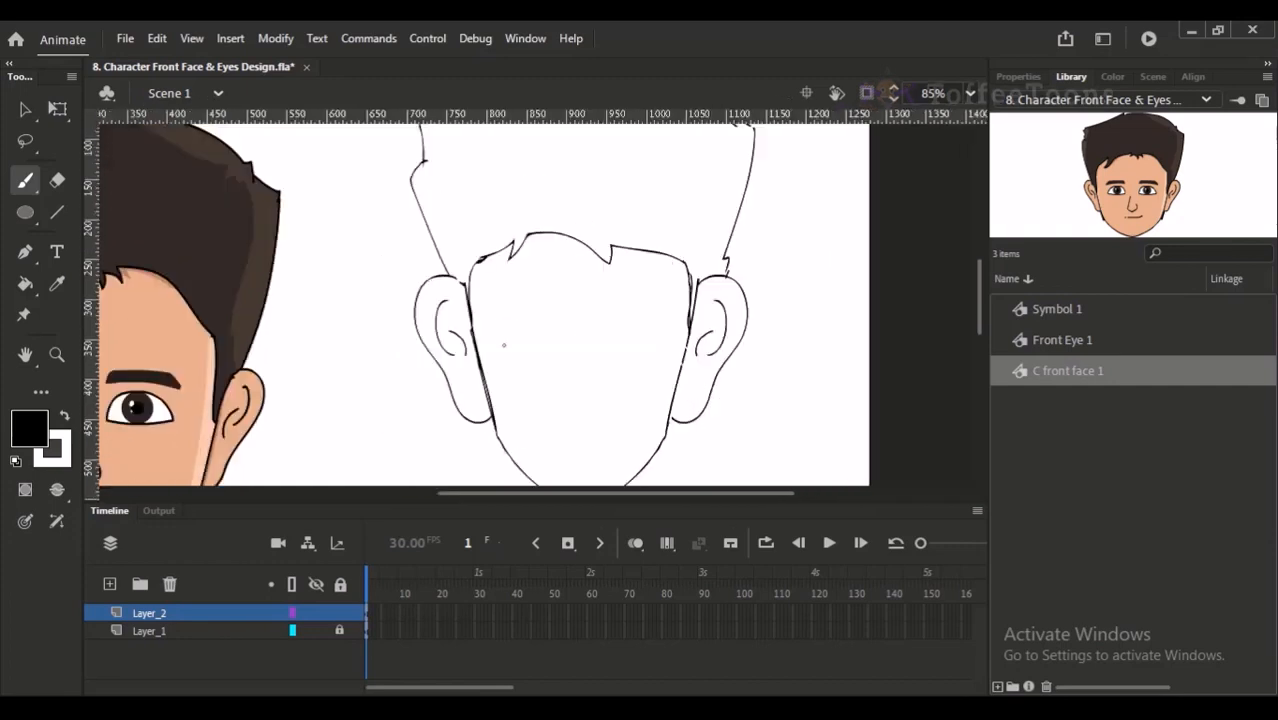
mouse_move(500, 343)
left_mouse_down()
mouse_move(527, 305)
mouse_move(552, 339)
mouse_move(518, 366)
mouse_move(500, 340)
left_mouse_up()
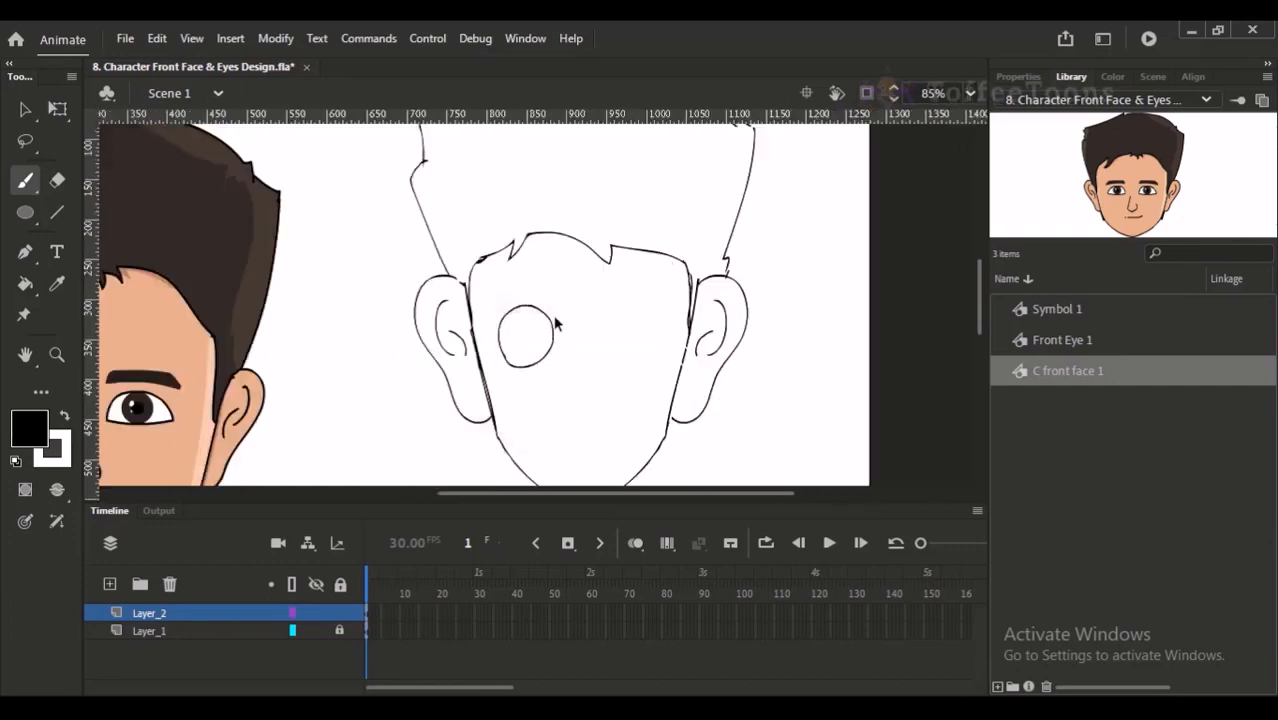
key("ctrl+z")
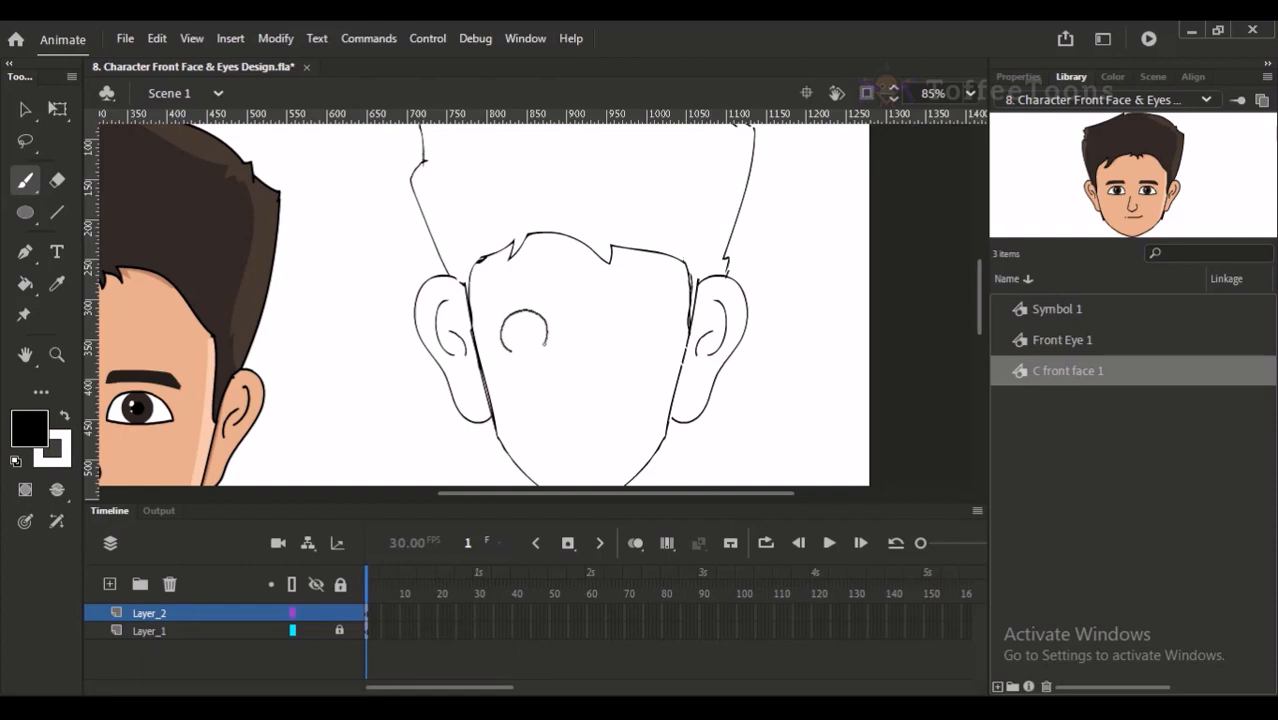
scroll(555, 347, "up", 4)
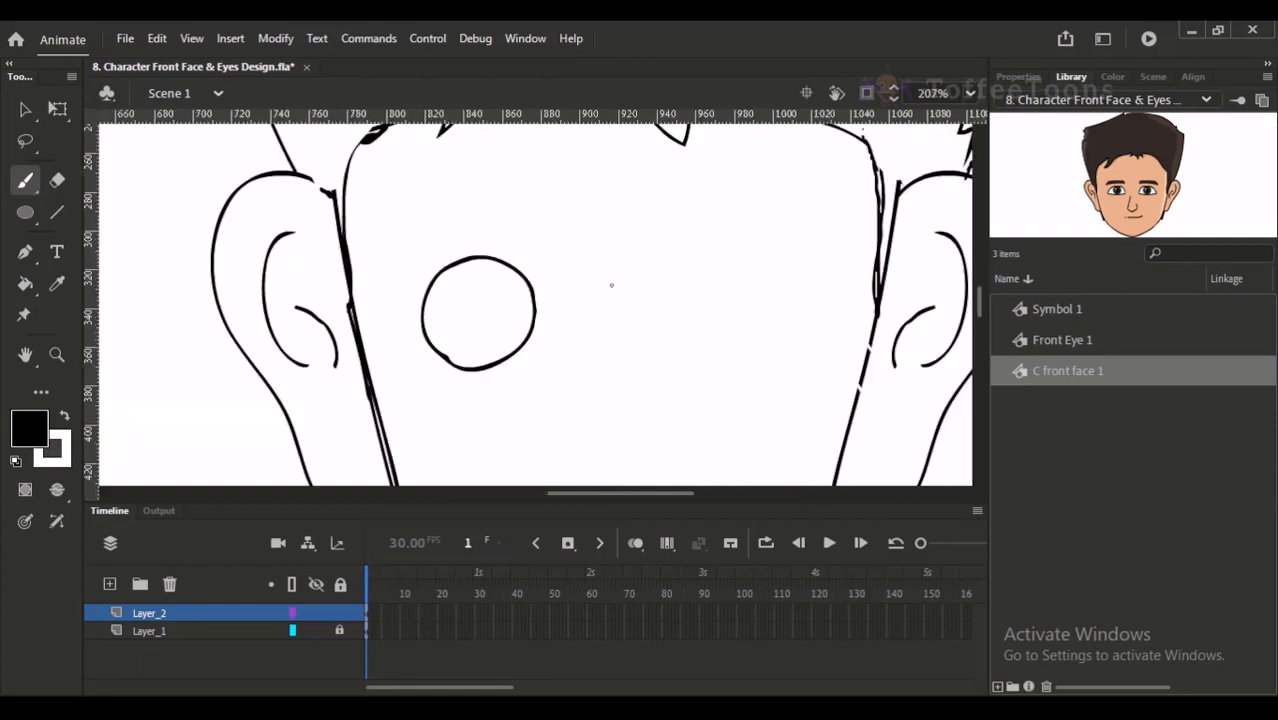
- Draw a smaller round pupil inside the left eye and fill it with black
left_click_drag(597, 276, 603, 257)
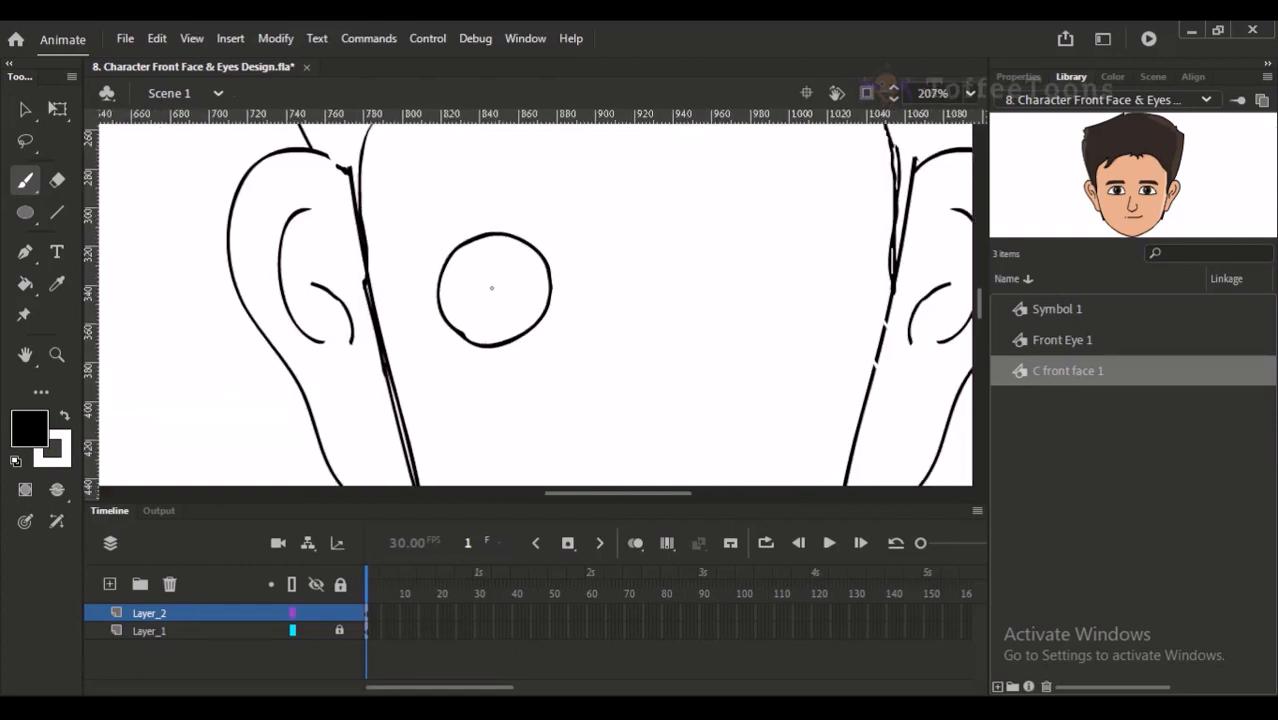
mouse_move(486, 279)
left_mouse_down()
mouse_move(474, 313)
mouse_move(488, 260)
mouse_move(467, 290)
mouse_move(488, 262)
mouse_move(518, 300)
mouse_move(476, 305)
mouse_move(520, 296)
mouse_move(474, 314)
mouse_move(470, 297)
mouse_move(510, 266)
mouse_move(503, 310)
mouse_move(471, 283)
mouse_move(538, 259)
left_mouse_up()
key("k")
left_click(524, 290)
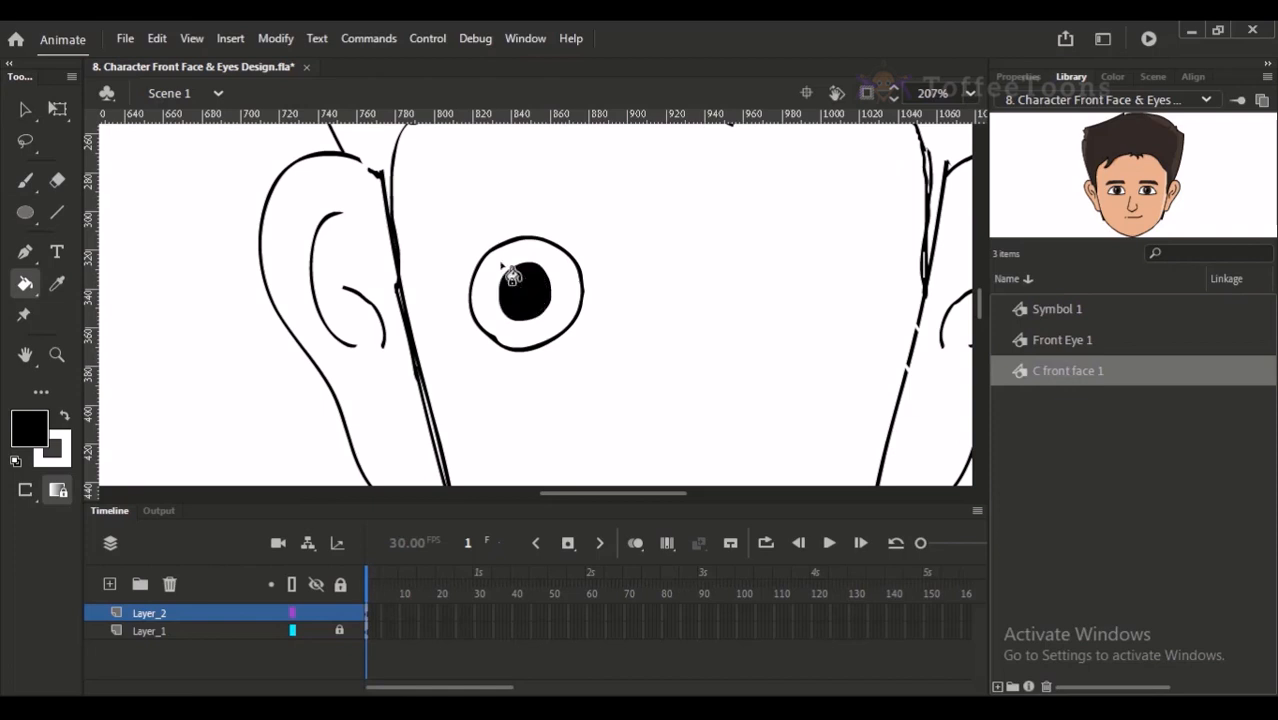
- Paint two small white highlights near the left edge of the pupil
key("b")
key("x")
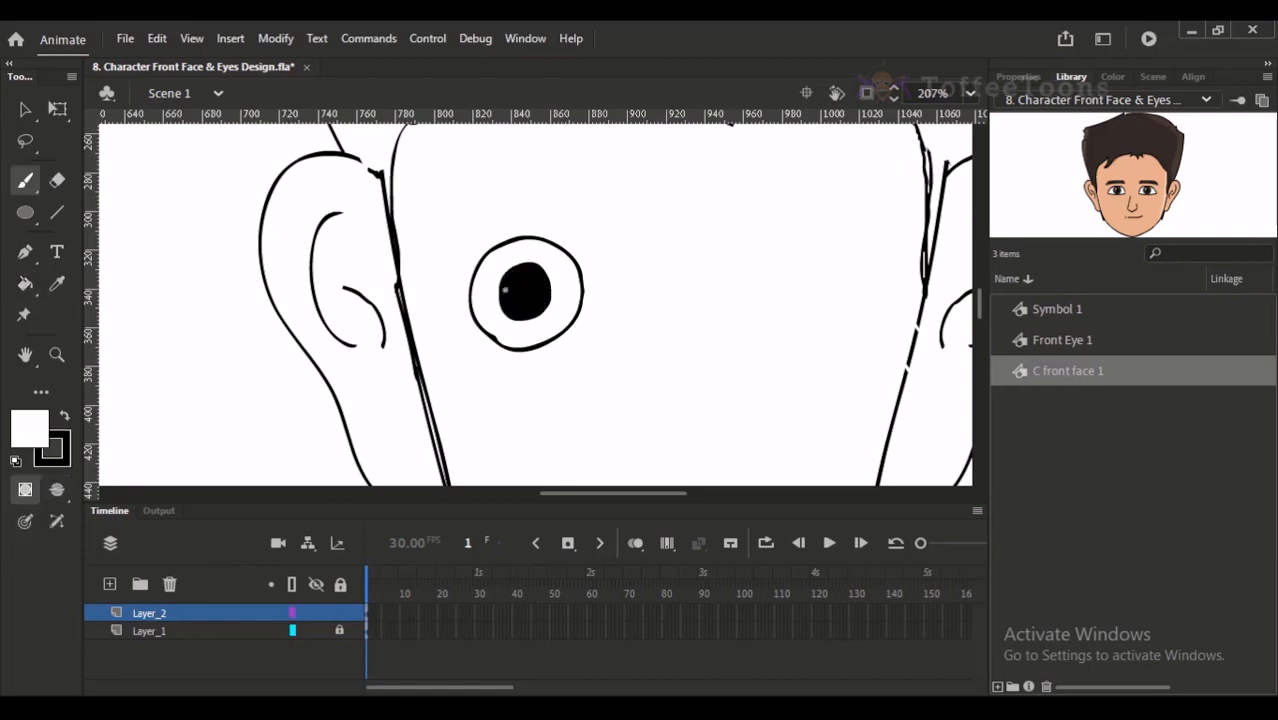
left_click_drag(512, 287, 513, 296)
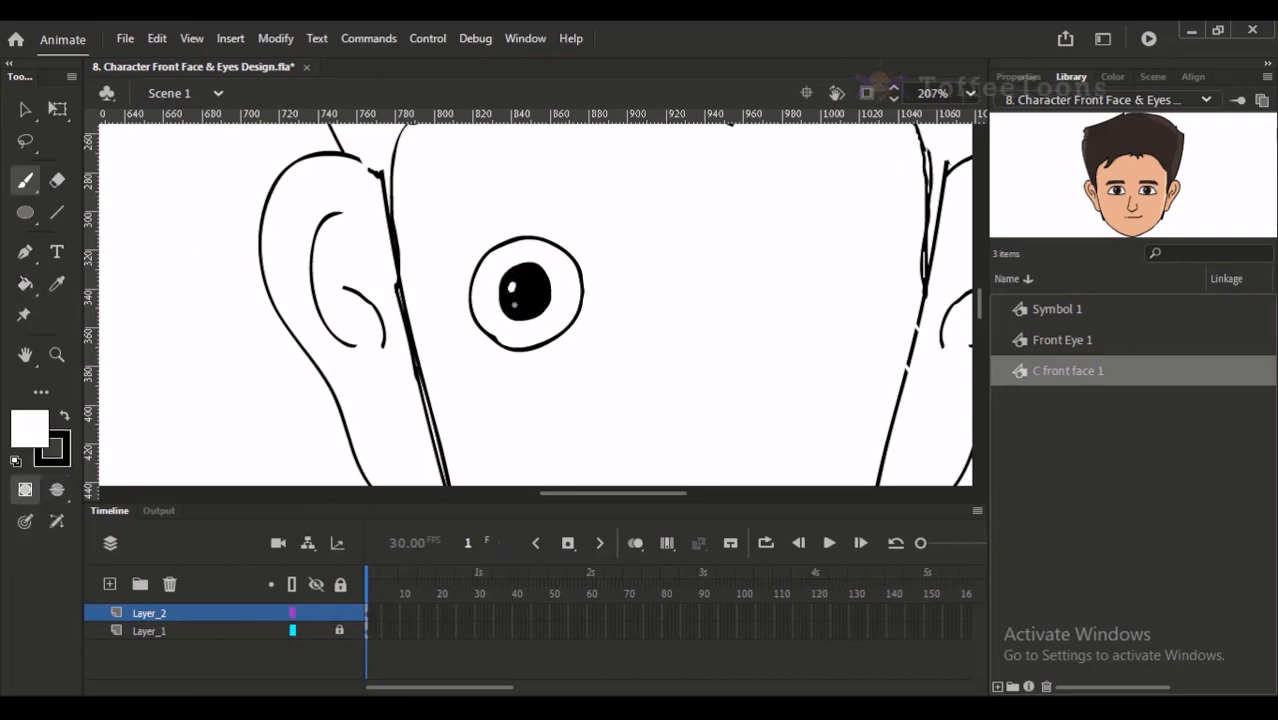
- Draw a black eyelid line across the upper part of the left eye, with short lashes at its outer corner
left_click_drag(579, 243, 553, 263)
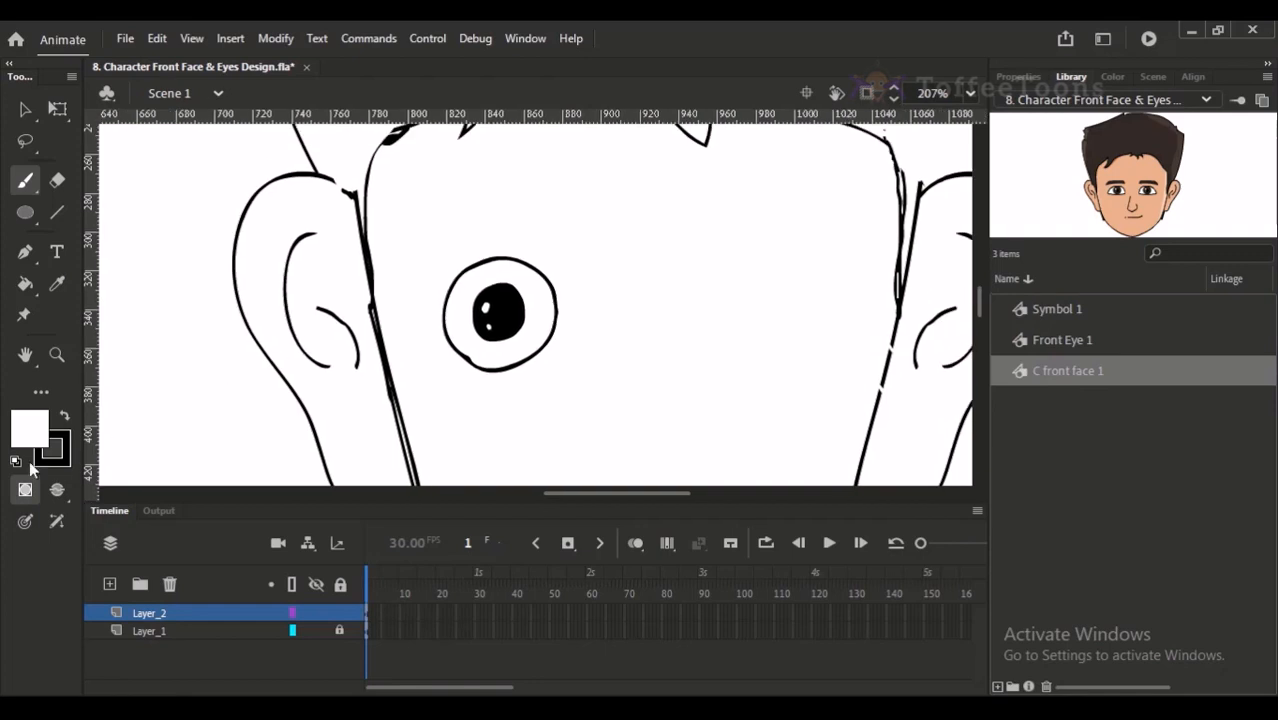
left_click(63, 416)
left_click_drag(411, 183, 399, 186)
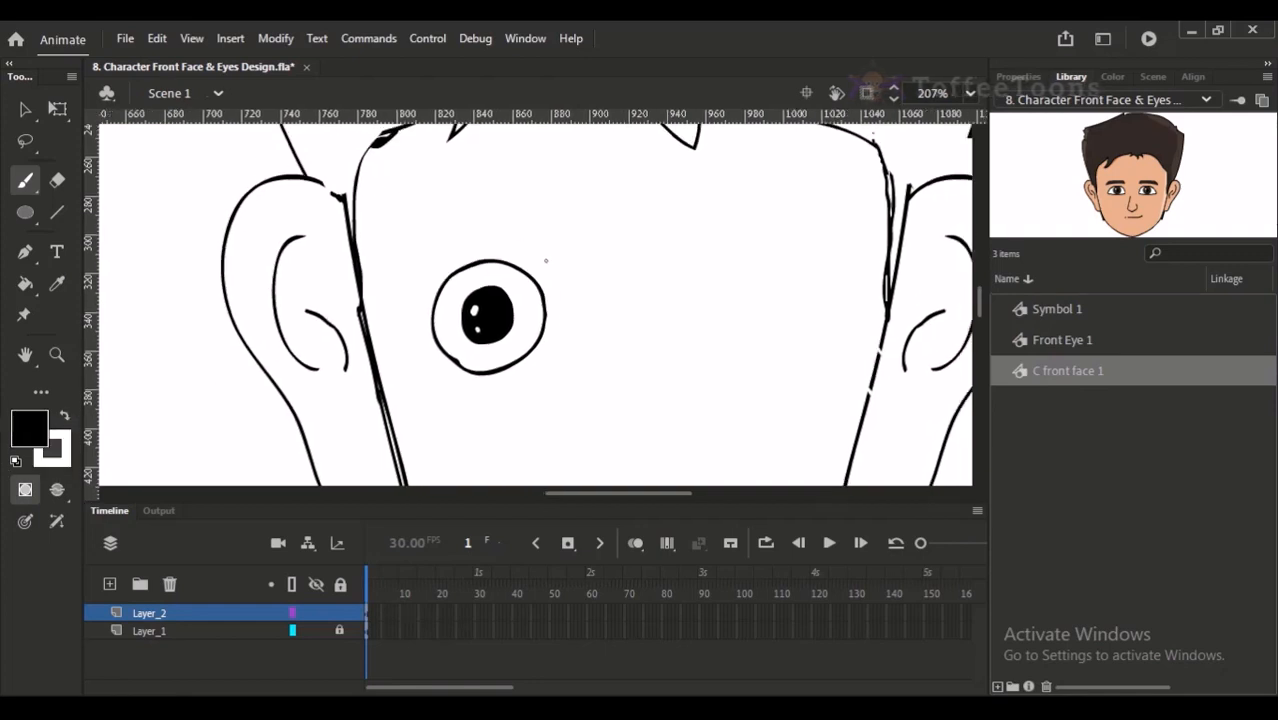
key("ctrl+z")
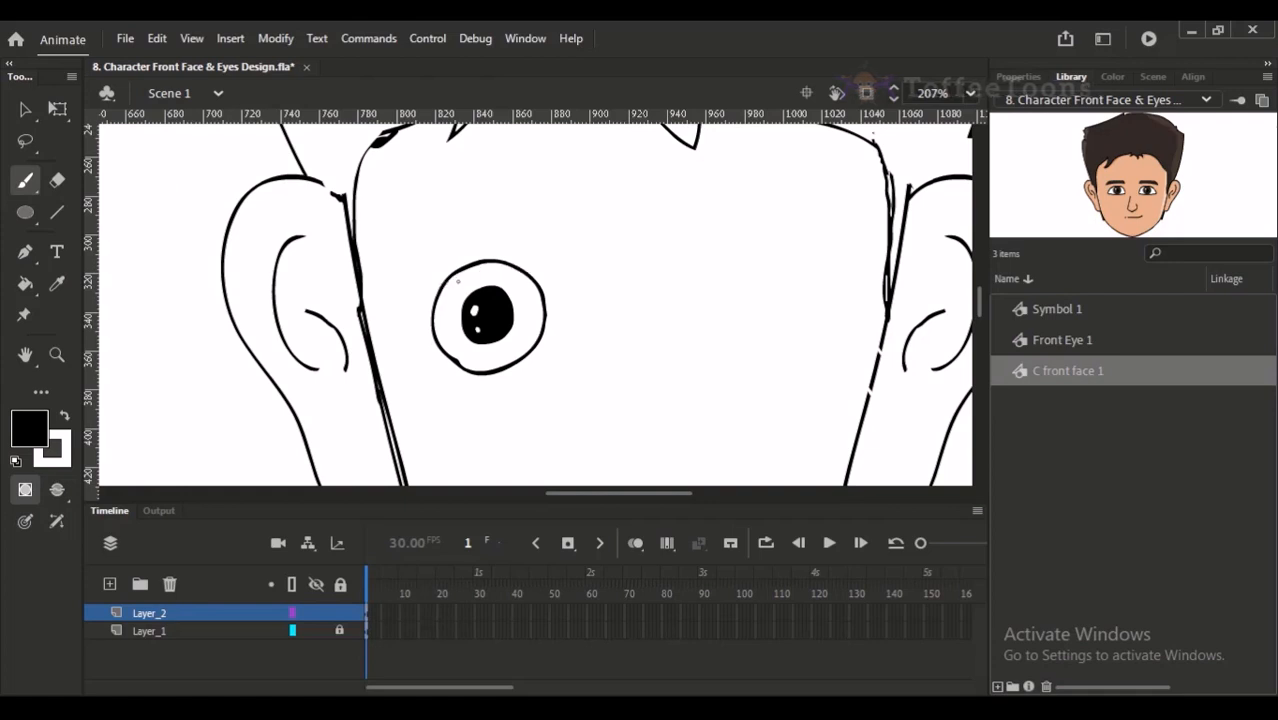
left_click_drag(440, 282, 528, 268)
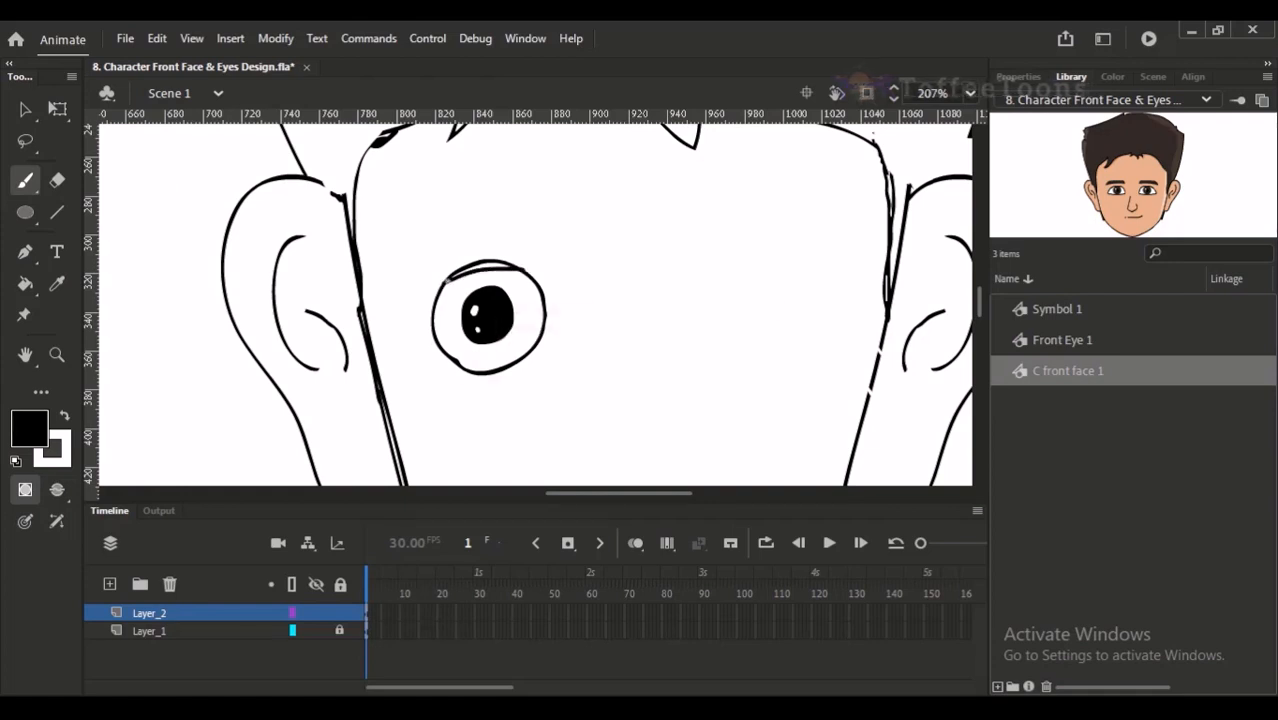
key("ctrl+z")
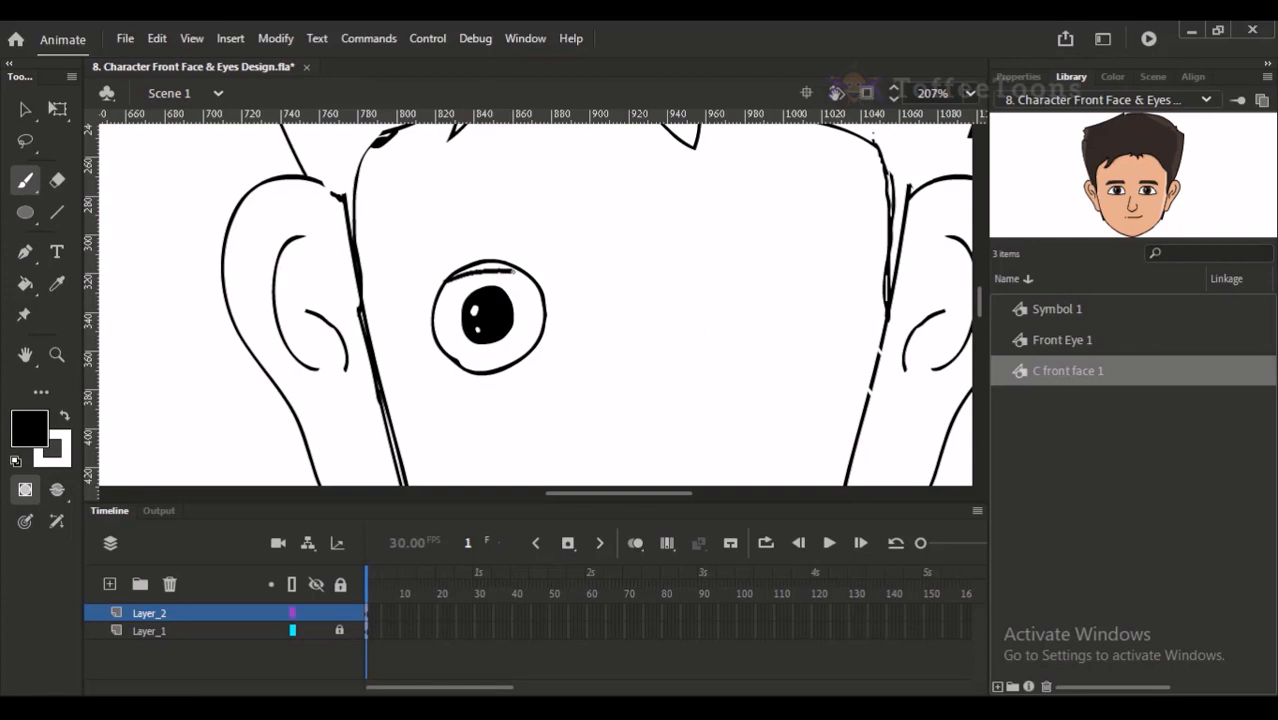
key("ctrl+z")
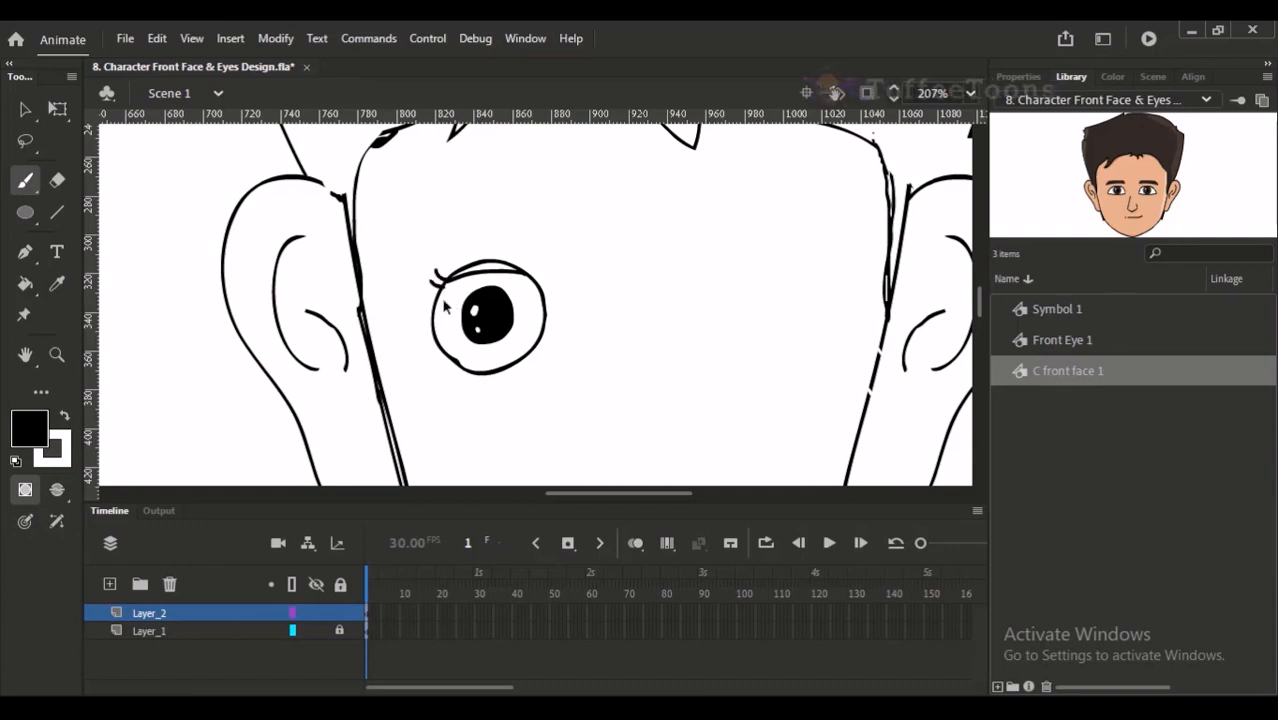
- Try a longer lash at the outer corner of the left eye
key("ctrl+minus")
scroll(505, 300, "up", 3)
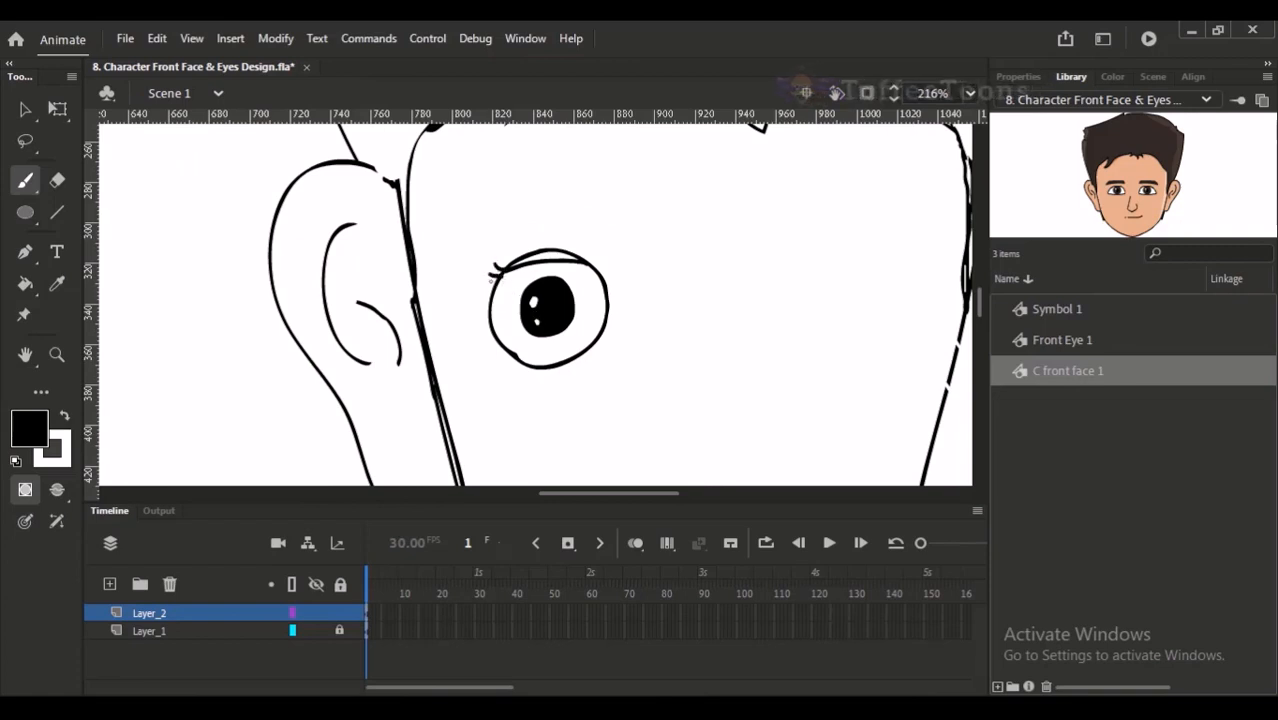
left_click_drag(500, 268, 481, 275)
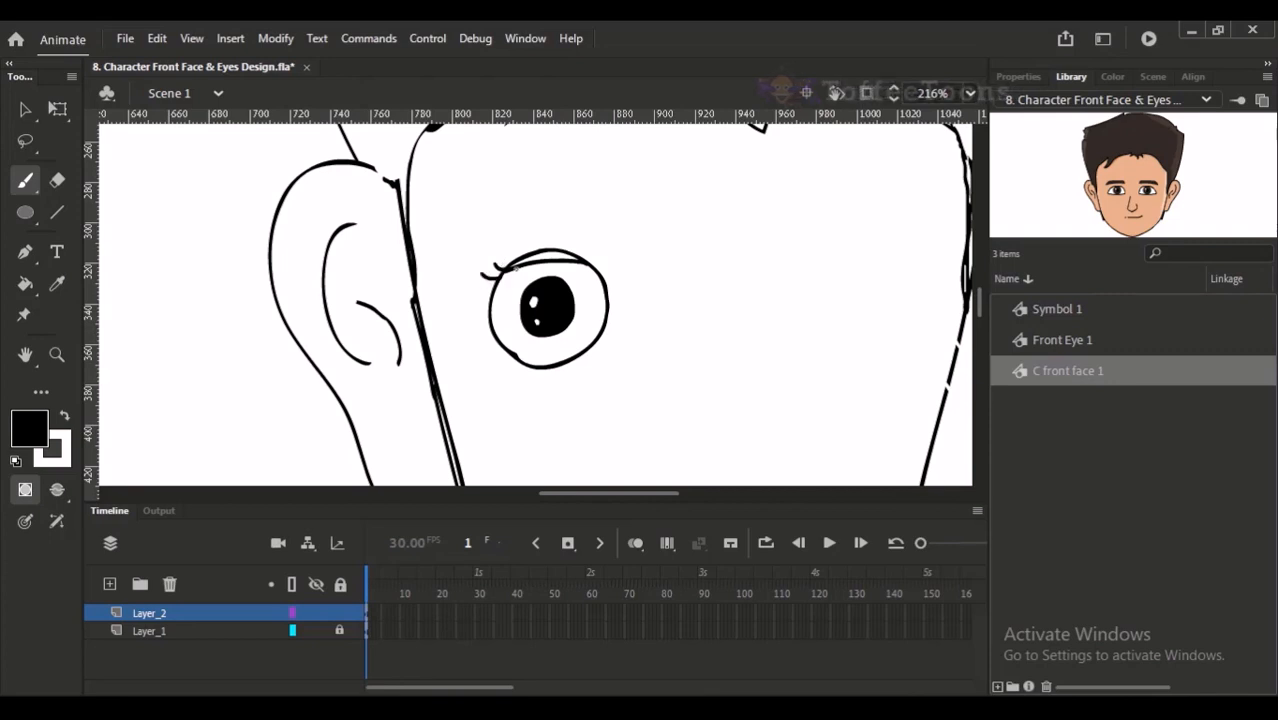
key("ctrl+z")
- Draw a closed eyebrow outline above the left eye, pointed at its outer end, and erase the overshooting line ends
mouse_move(580, 237)
left_mouse_down()
mouse_move(546, 295)
mouse_move(499, 261)
mouse_move(403, 284)
mouse_move(384, 299)
mouse_move(389, 313)
mouse_move(492, 291)
mouse_move(544, 296)
mouse_move(526, 183)
left_mouse_up()
key("ctrl+z")
left_click_drag(340, 225, 494, 217)
key("ctrl+z")
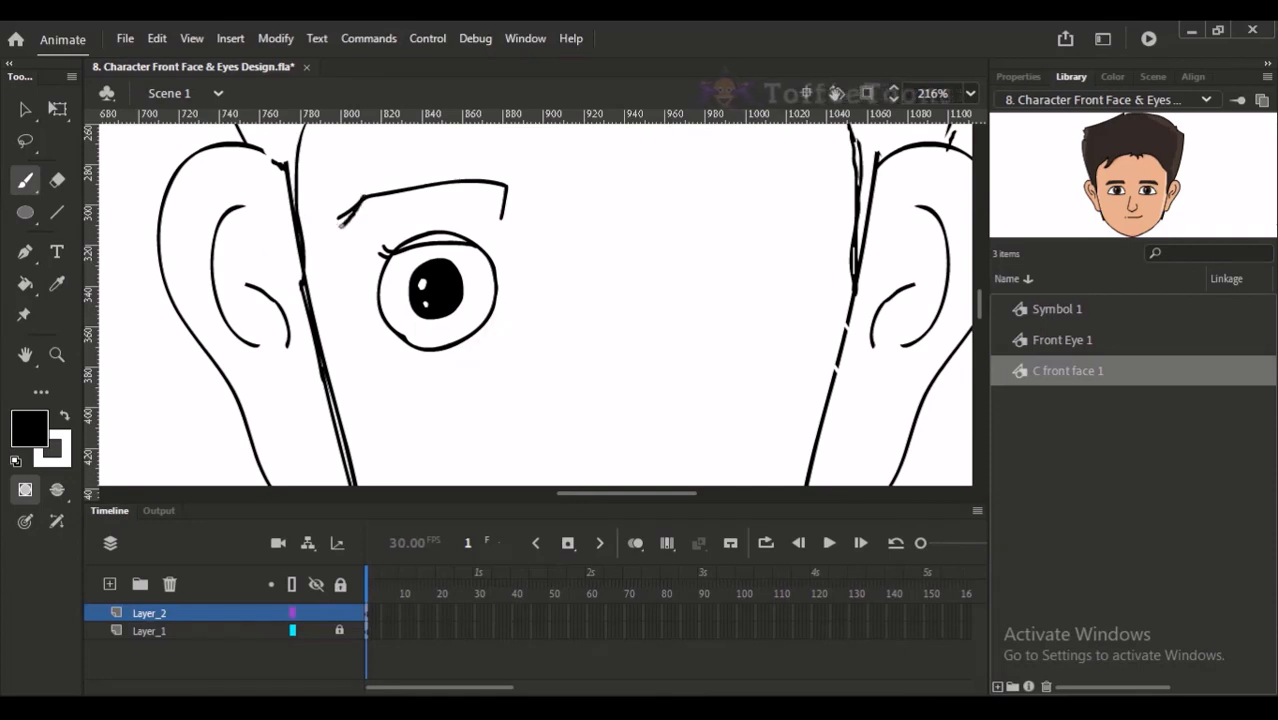
left_click_drag(398, 212, 504, 215)
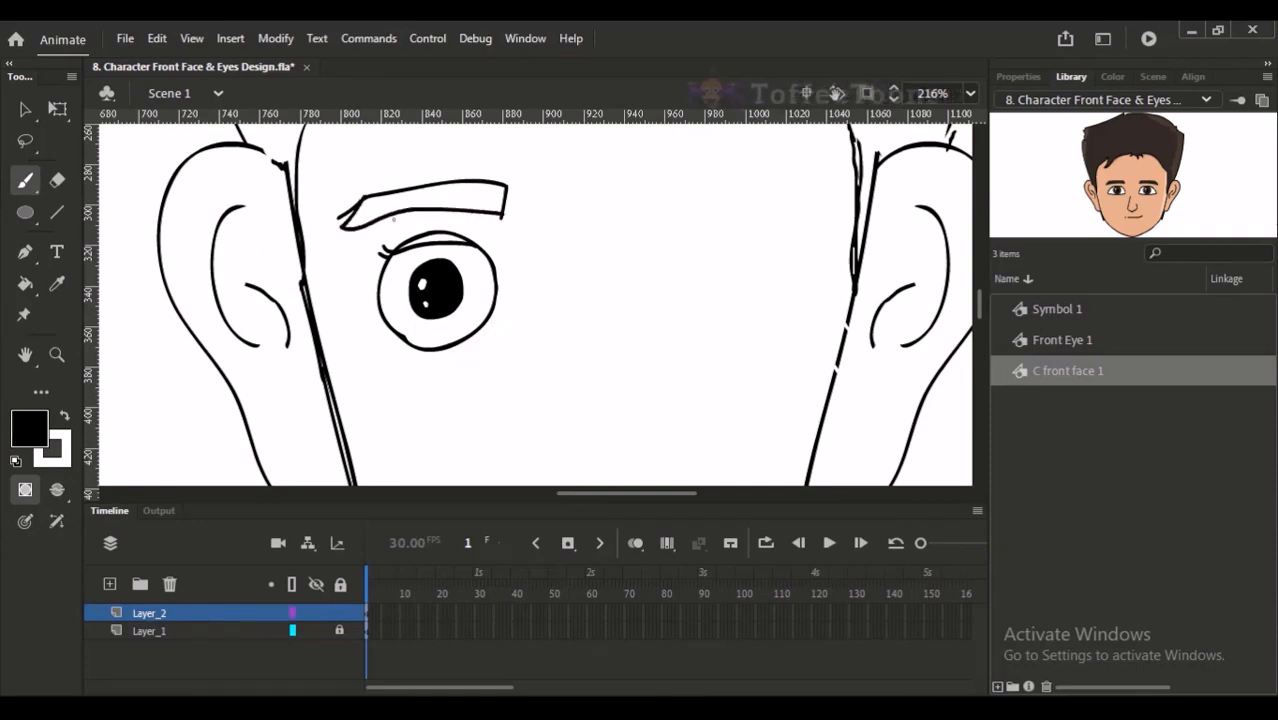
key("e")
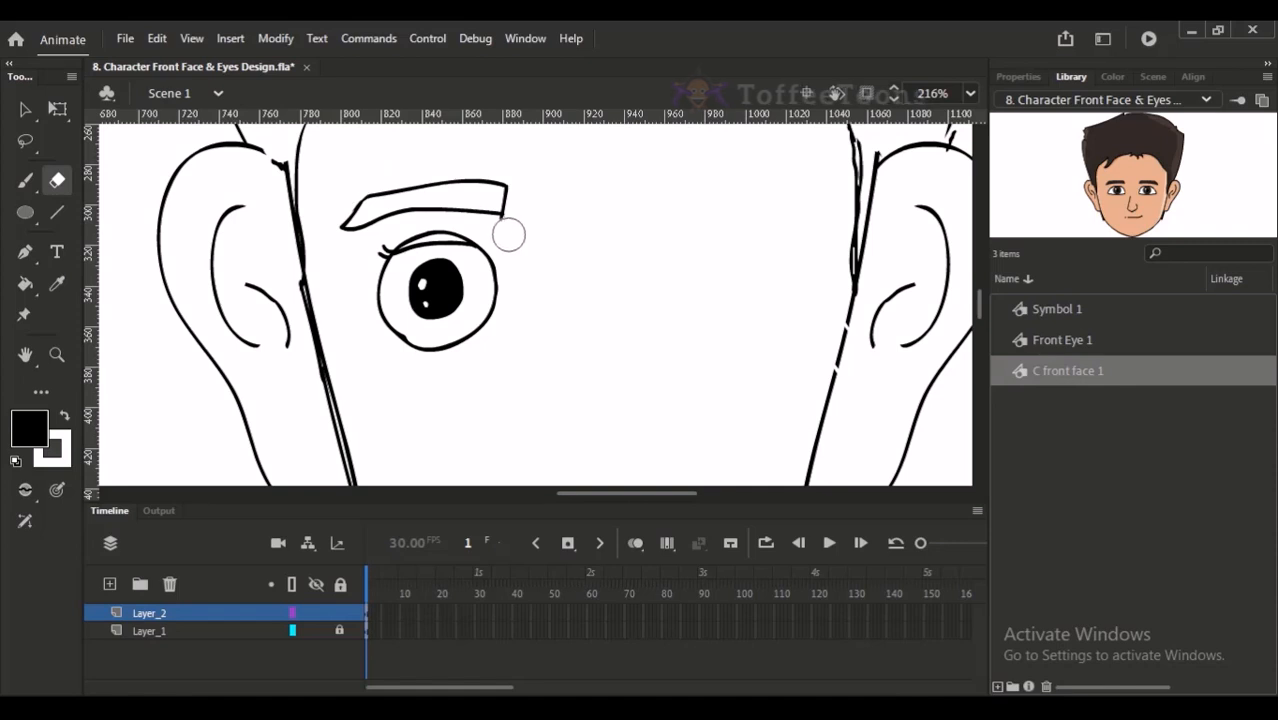
key("ctrl+minus")
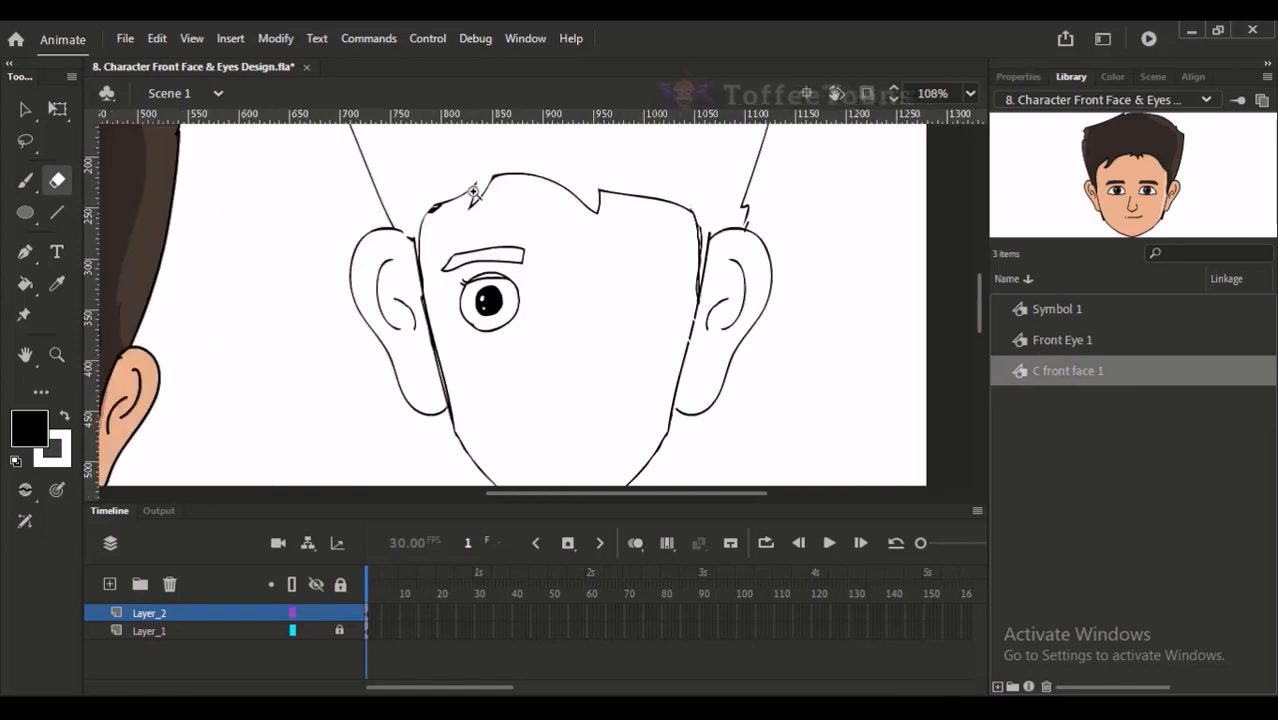
- Try to paste a copy of the lassoed left eye and eyebrow, and undo the wrongly pasted shapes
left_click_drag(477, 187, 582, 425)
left_click(25, 140)
mouse_move(432, 350)
left_mouse_down()
mouse_move(399, 266)
mouse_move(500, 362)
left_mouse_up()
mouse_move(420, 318)
left_mouse_down()
mouse_move(405, 208)
mouse_move(472, 372)
mouse_move(424, 296)
left_mouse_up()
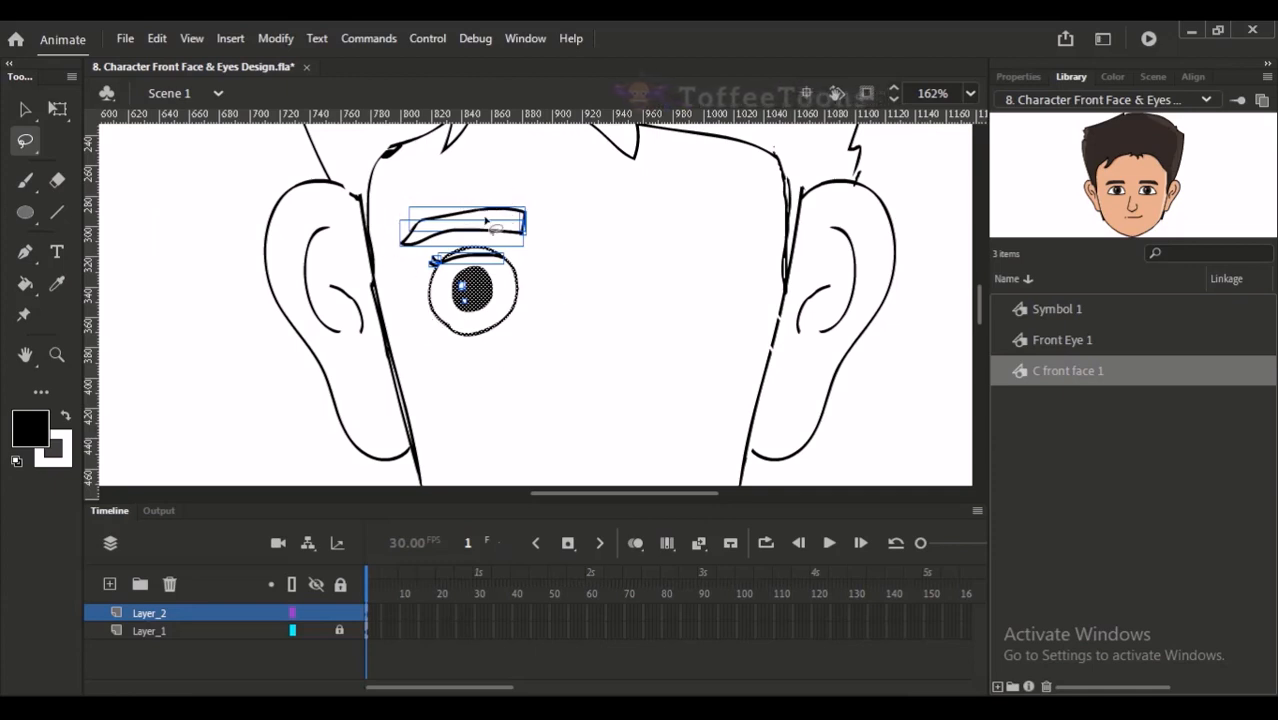
key("ctrl+v")
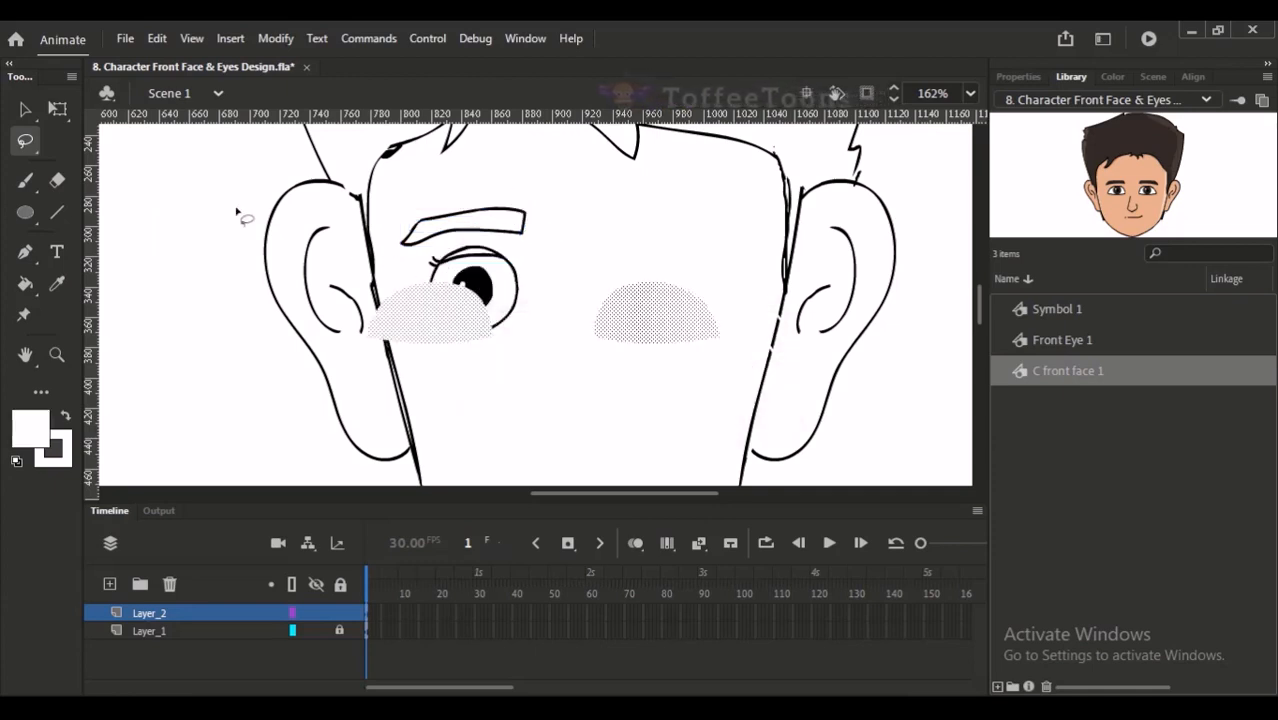
key("ctrl+z")
key("ctrl+z")
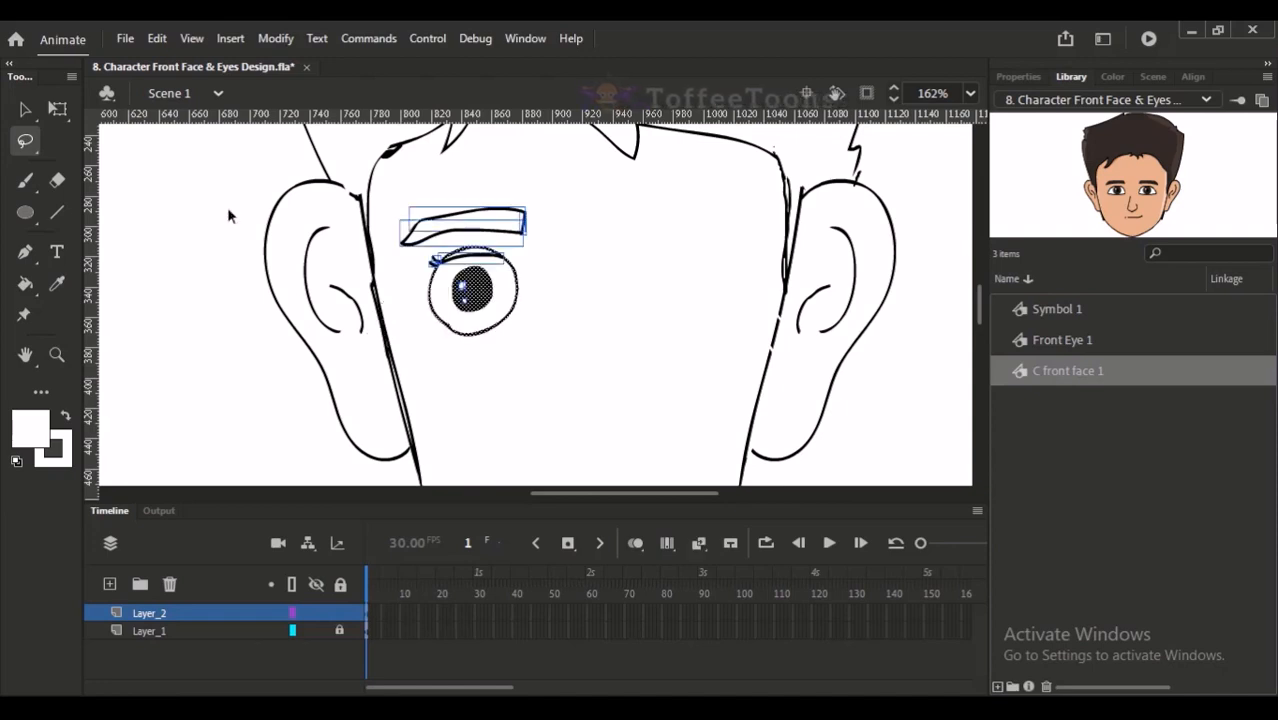
left_click(188, 200)
left_click(26, 111)
left_click(158, 196)
left_click(26, 181)
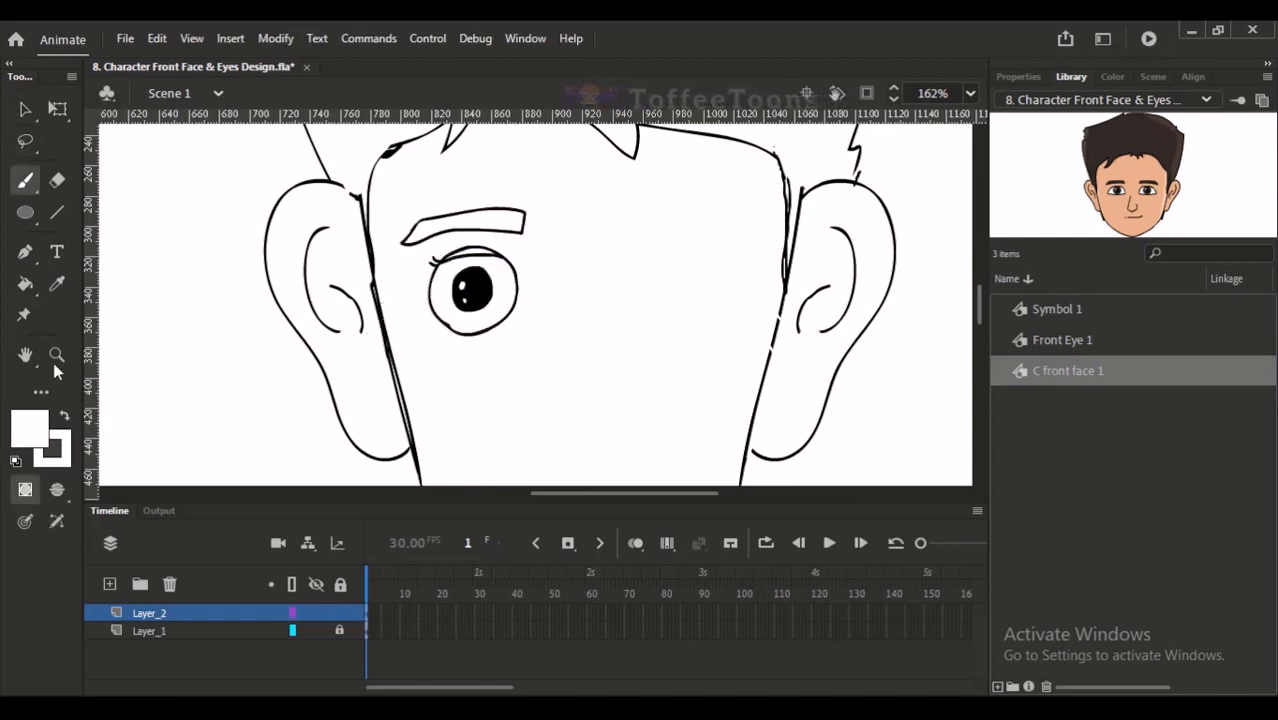
- Select the left eye together with its eyebrow and move them slightly down and to the right on the face
left_click(25, 109)
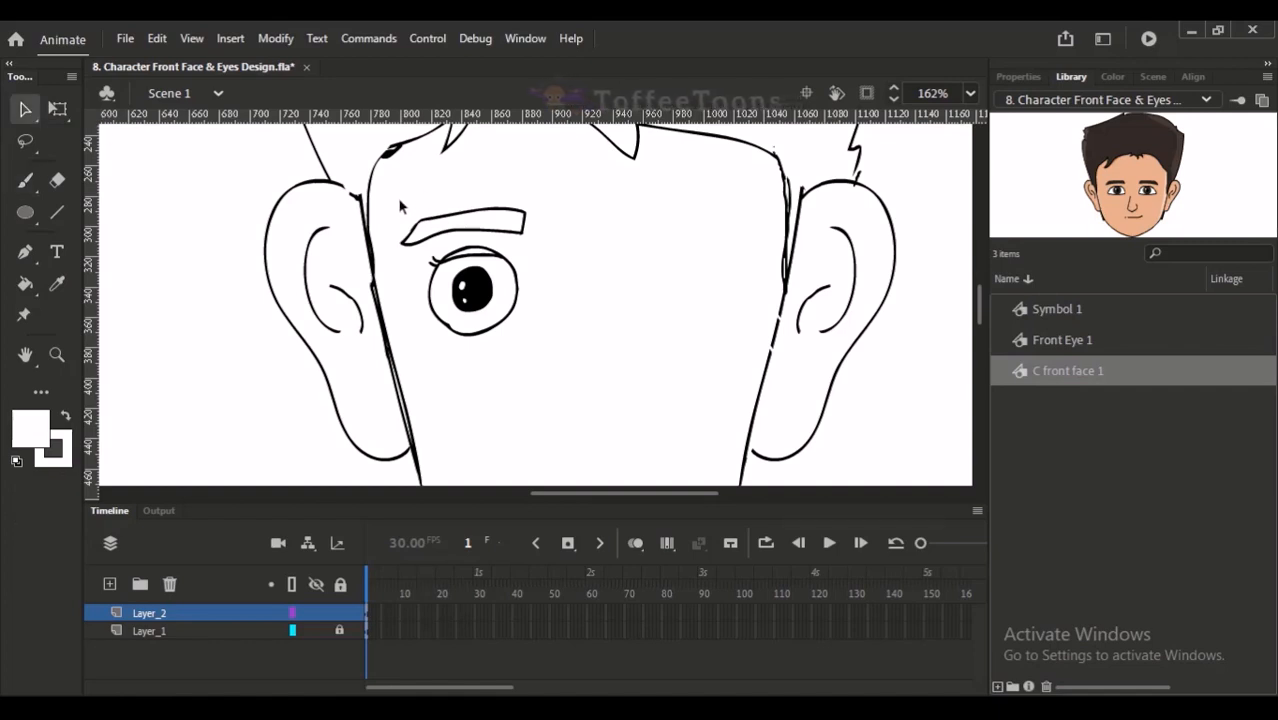
mouse_move(399, 204)
left_mouse_down()
mouse_move(585, 348)
mouse_move(565, 350)
left_mouse_up()
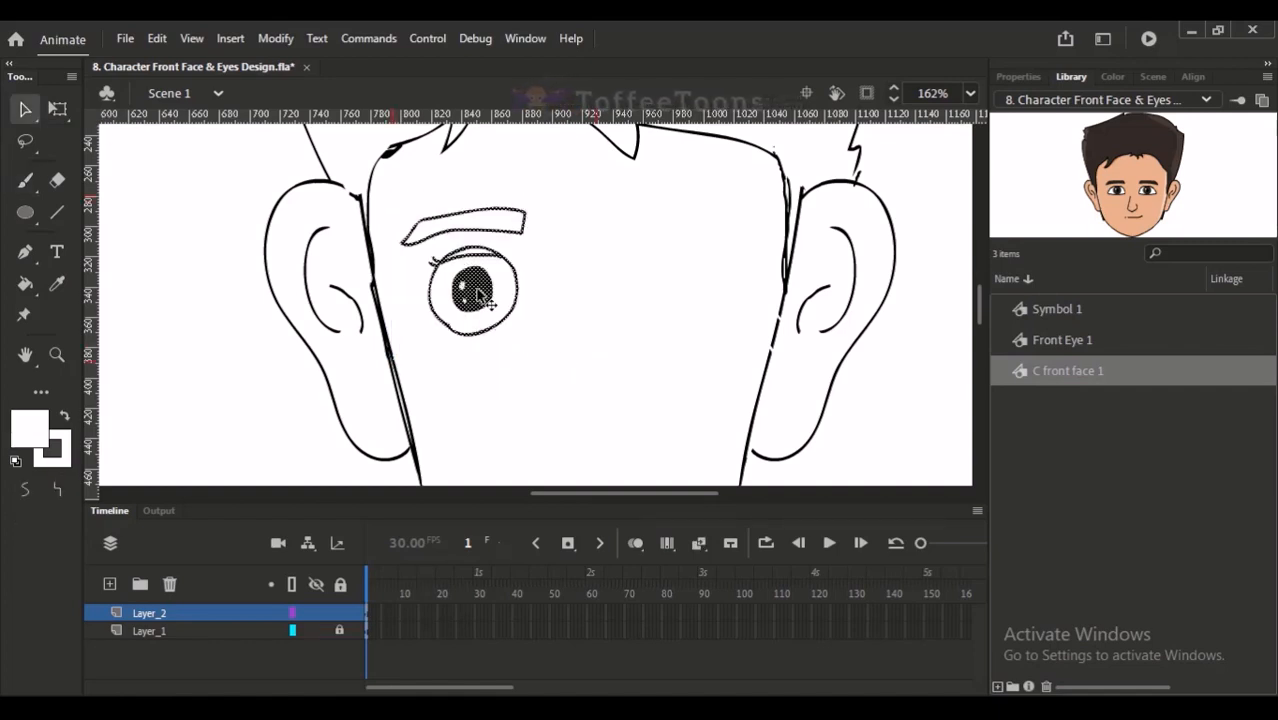
key("ctrl+z")
left_click_drag(395, 197, 592, 343)
left_click_drag(473, 297, 474, 304)
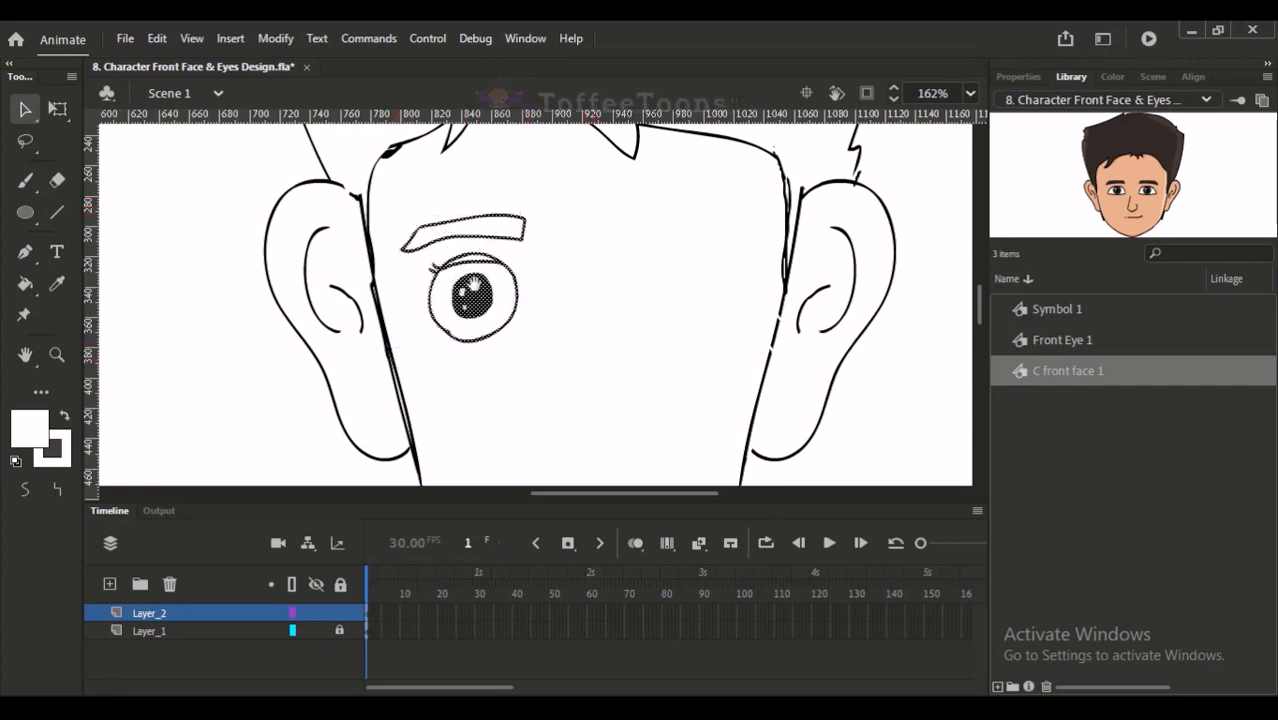
left_click_drag(564, 333, 502, 330)
key("ctrl+minus")
key("Right")
key("Right")
key("Right")
key("Right")
key("Right")
key("Right")
key("Right")
key("Right")
key("Right")
key("Right")
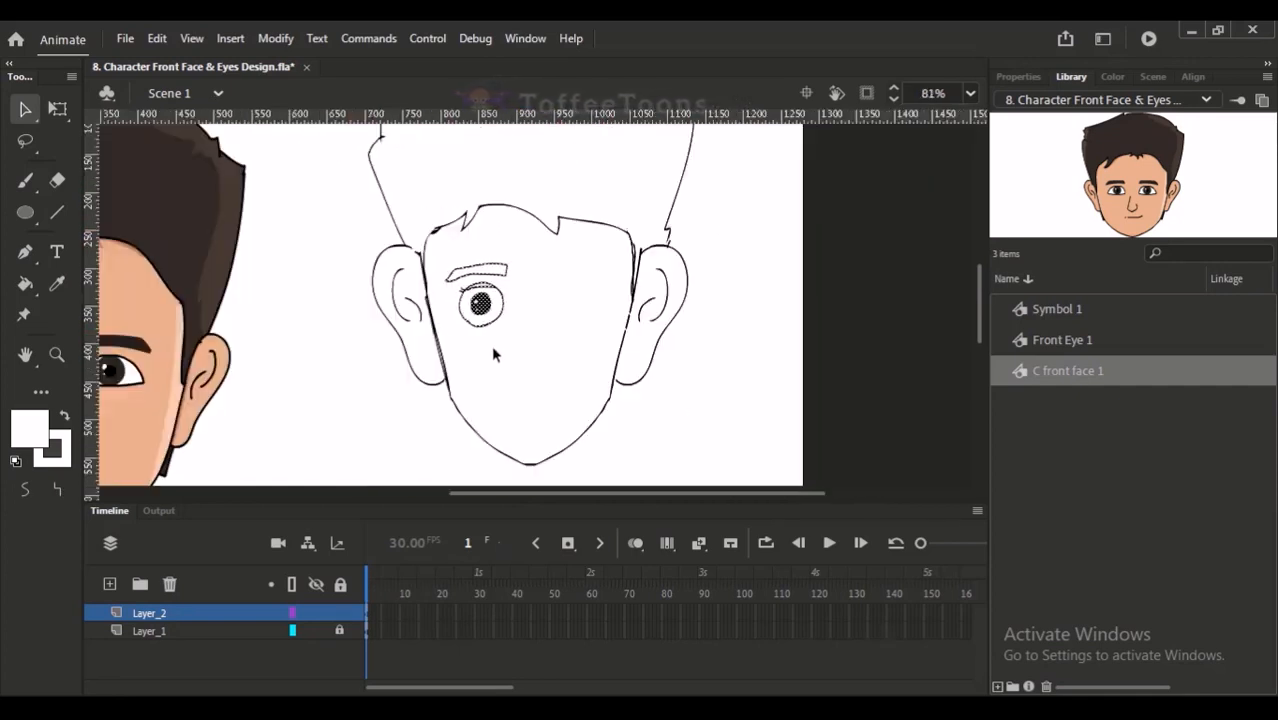
- Duplicate the left eye and eyebrow, flip the copy horizontally, and place it as the right eye
left_click_drag(463, 239, 563, 371)
key("q")
key("ctrl+minus")
key("ctrl+minus")
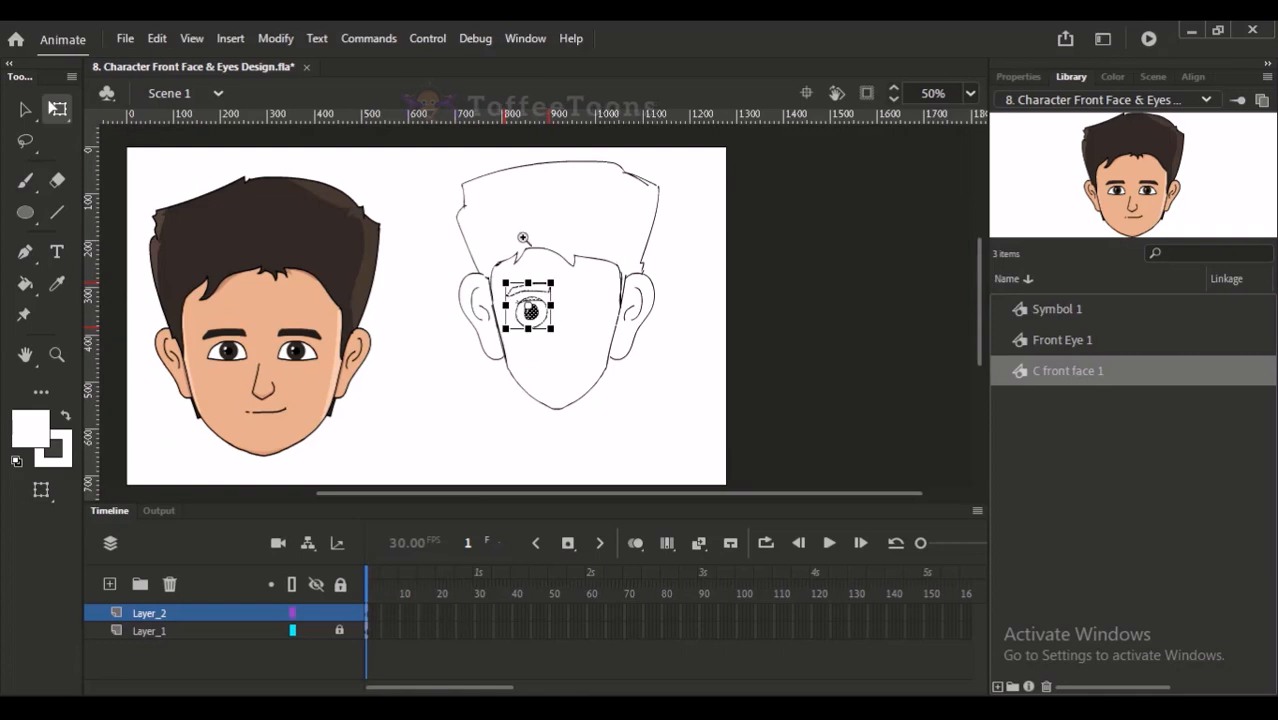
left_click_drag(524, 236, 580, 351)
left_click_drag(466, 361, 592, 350, "alt")
key("ctrl+shift+h")
key("shift+Right")
key("shift+Right")
- Nudge the left eye and its eyebrow slightly outward to balance the spacing between the two eyes
left_click_drag(368, 262, 542, 428)
key("Left")
key("Left")
key("Left")
key("Left")
key("Left")
left_click_drag(536, 250, 692, 408)
left_click(485, 447)
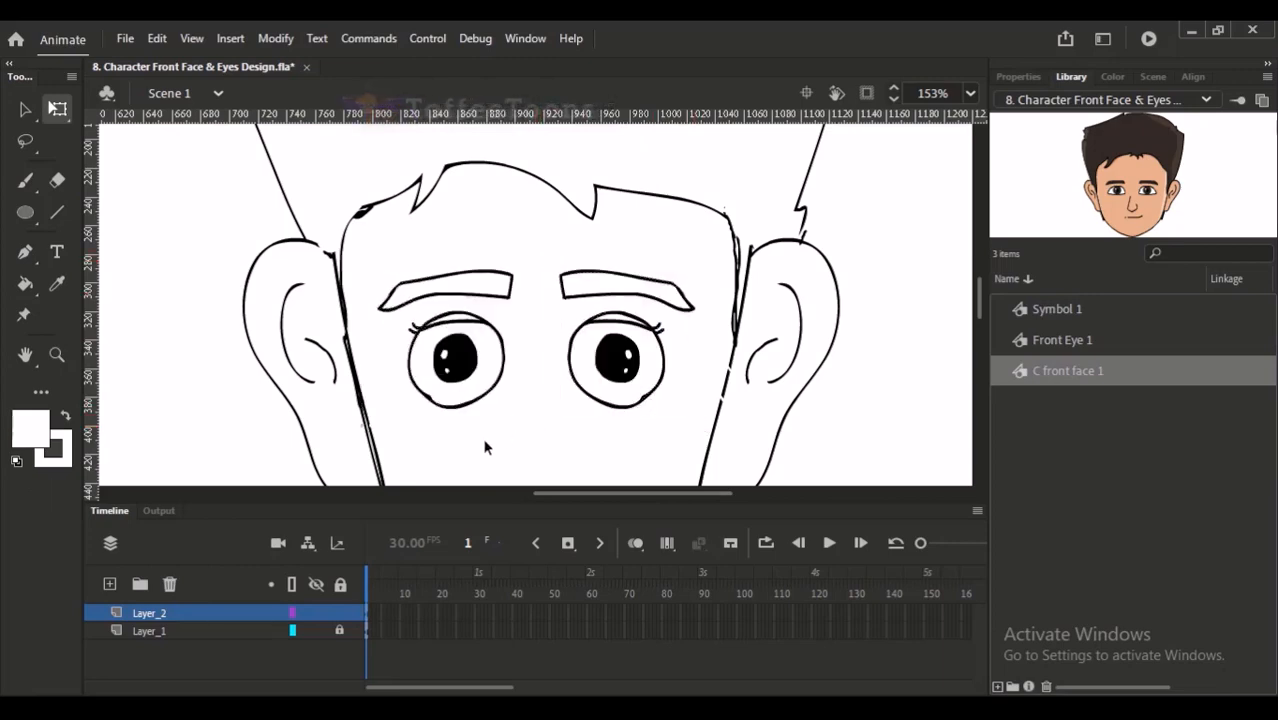
- Set the brush color to black and draw a nose between the eyes with a short bridge line and a rounded tip
key("ctrl+minus")
key("ctrl+minus")
left_click_drag(552, 260, 644, 396)
left_click_drag(495, 177, 598, 350)
key("b")
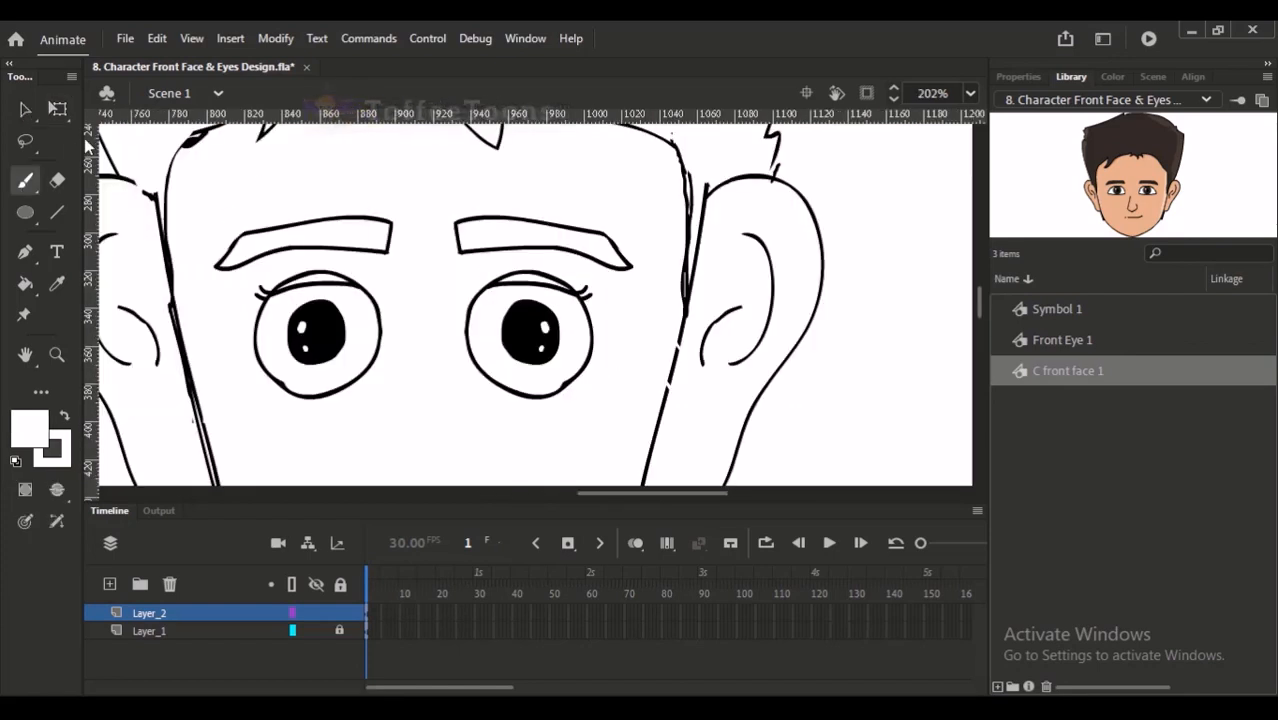
key("ctrl+minus")
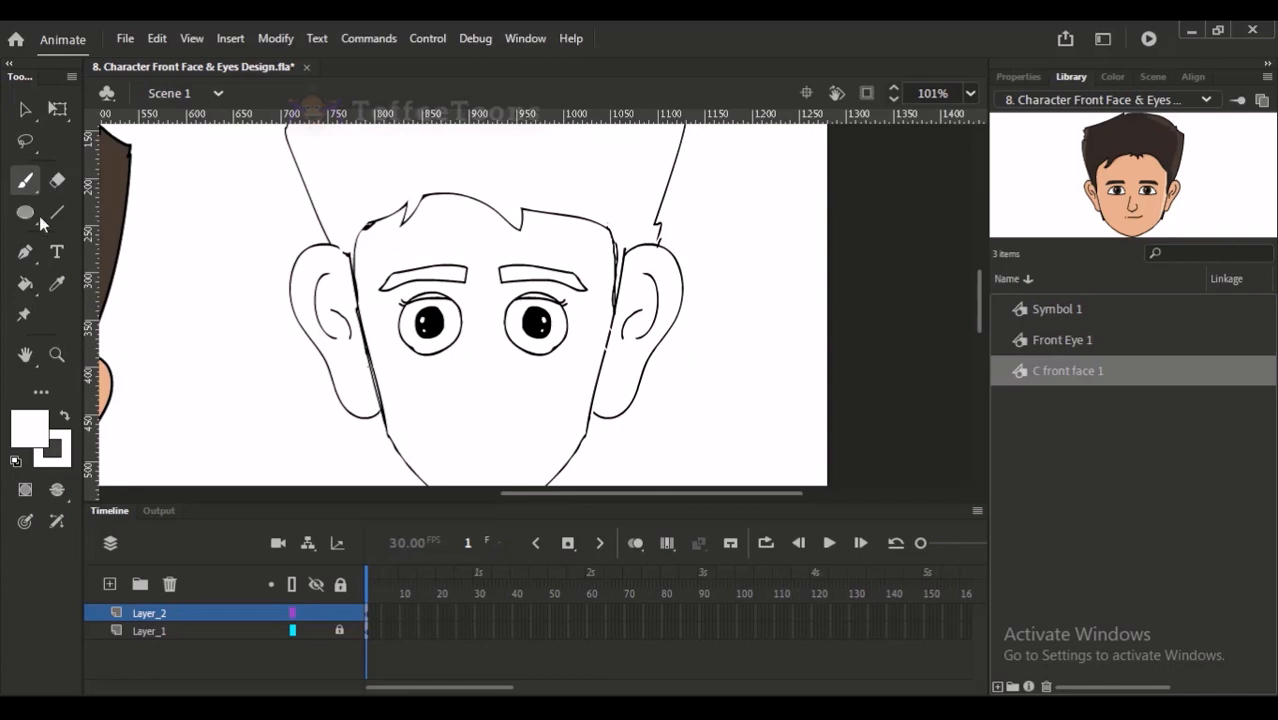
left_click_drag(502, 345, 510, 317)
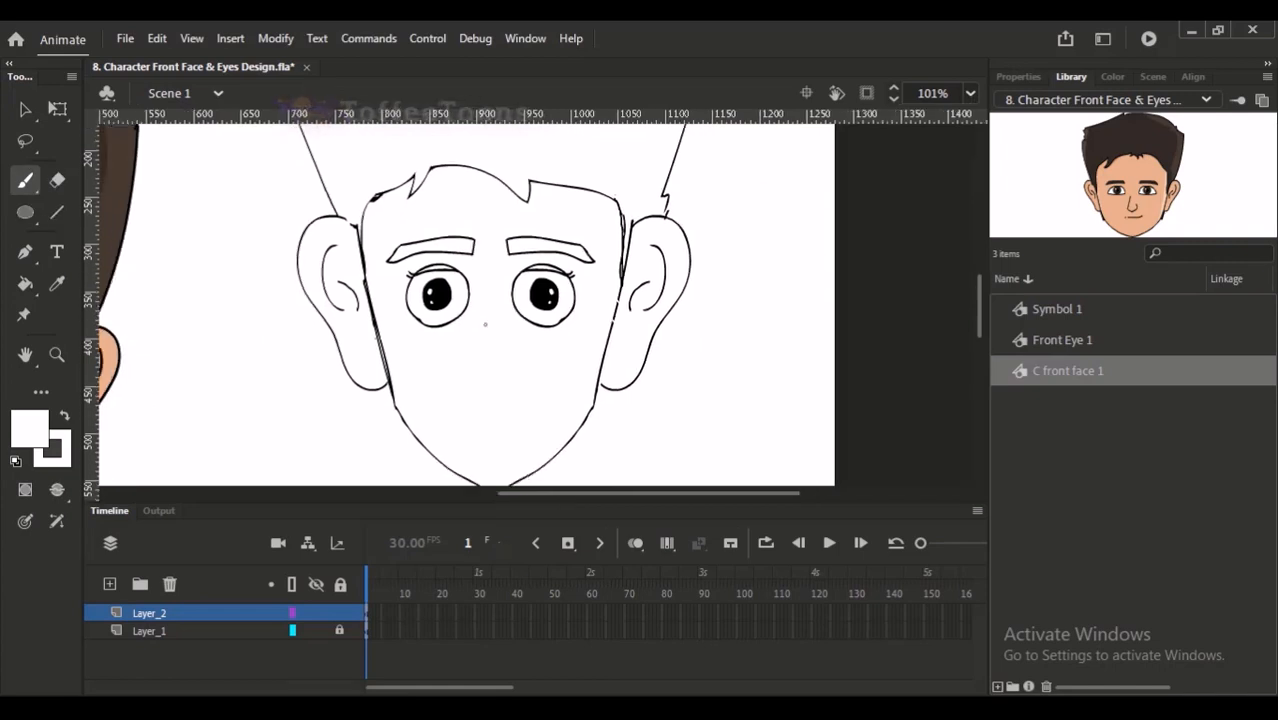
key("v")
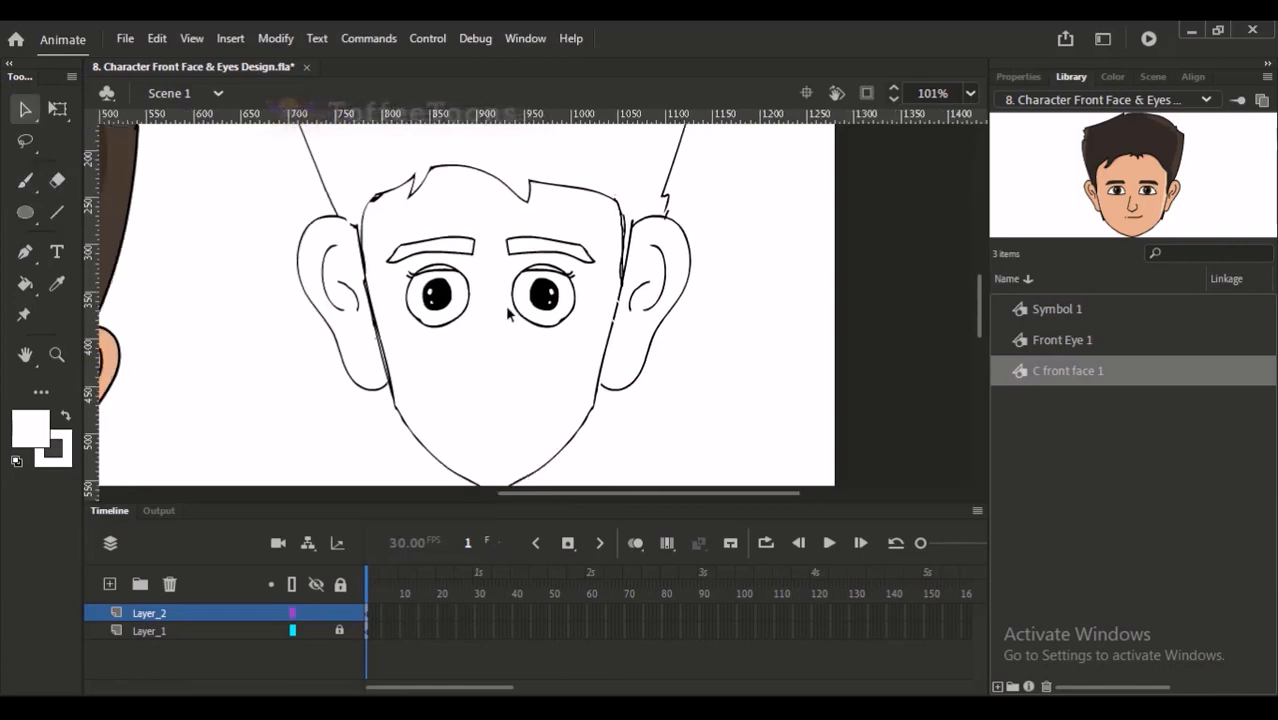
left_click(25, 180)
key("d")
key("x")
mouse_move(469, 356)
left_mouse_down()
mouse_move(523, 380)
mouse_move(529, 352)
mouse_move(469, 337)
mouse_move(482, 379)
mouse_move(514, 339)
mouse_move(483, 295)
mouse_move(529, 272)
left_mouse_up()
key("ctrl+z")
key("ctrl+z")
left_click_drag(587, 223, 587, 255)
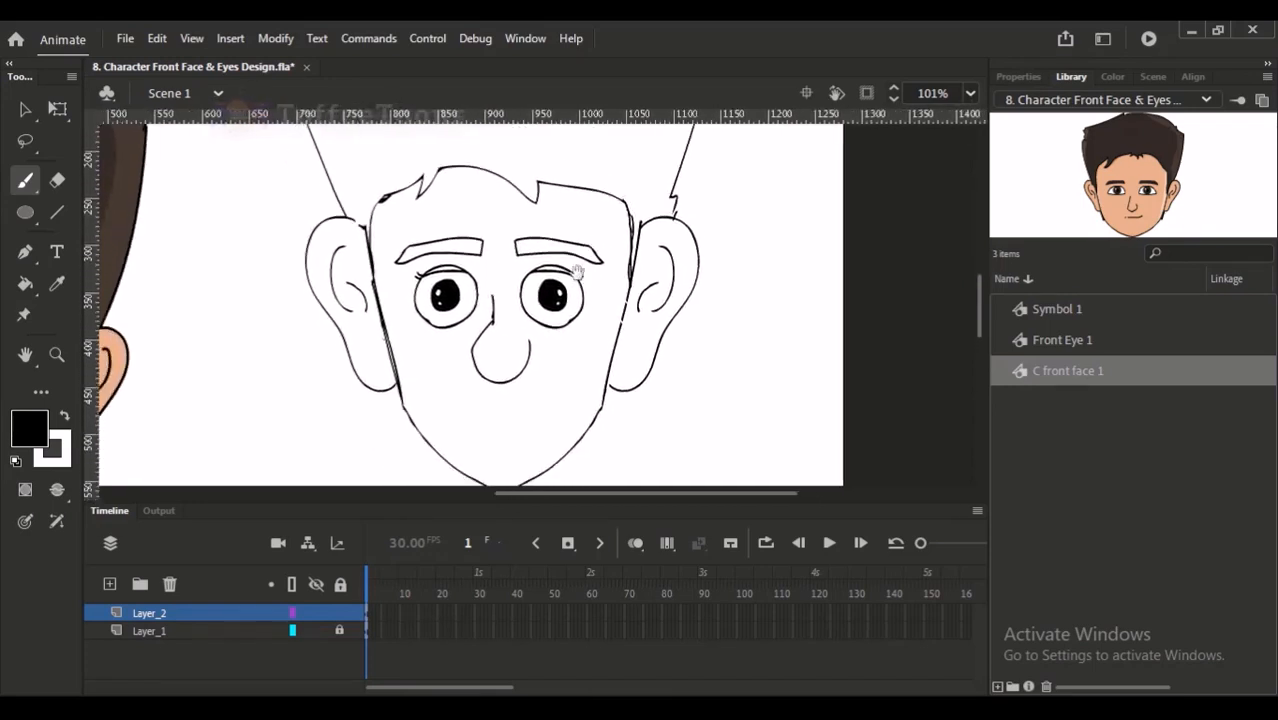
- Try an open mouth shape with a straight upper edge below the nose, and undo it
left_click_drag(458, 401, 549, 397)
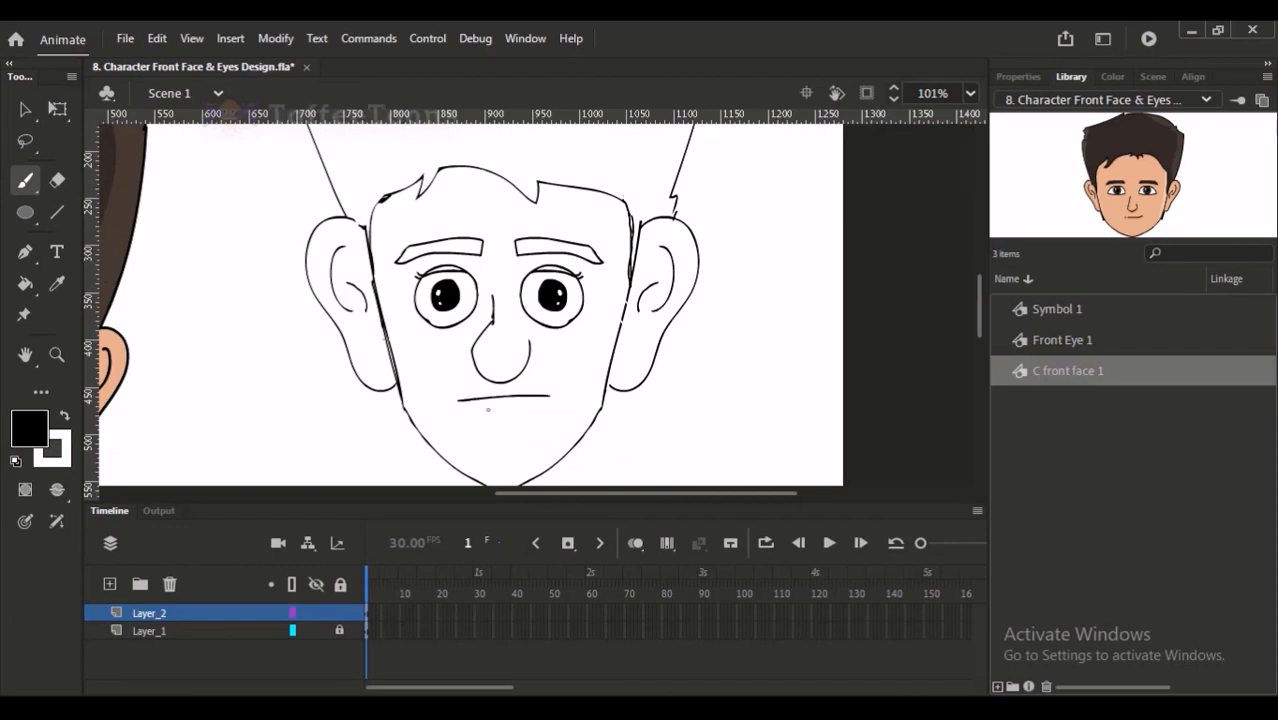
mouse_move(458, 401)
left_mouse_down()
mouse_move(535, 428)
mouse_move(550, 399)
mouse_move(499, 443)
left_mouse_up()
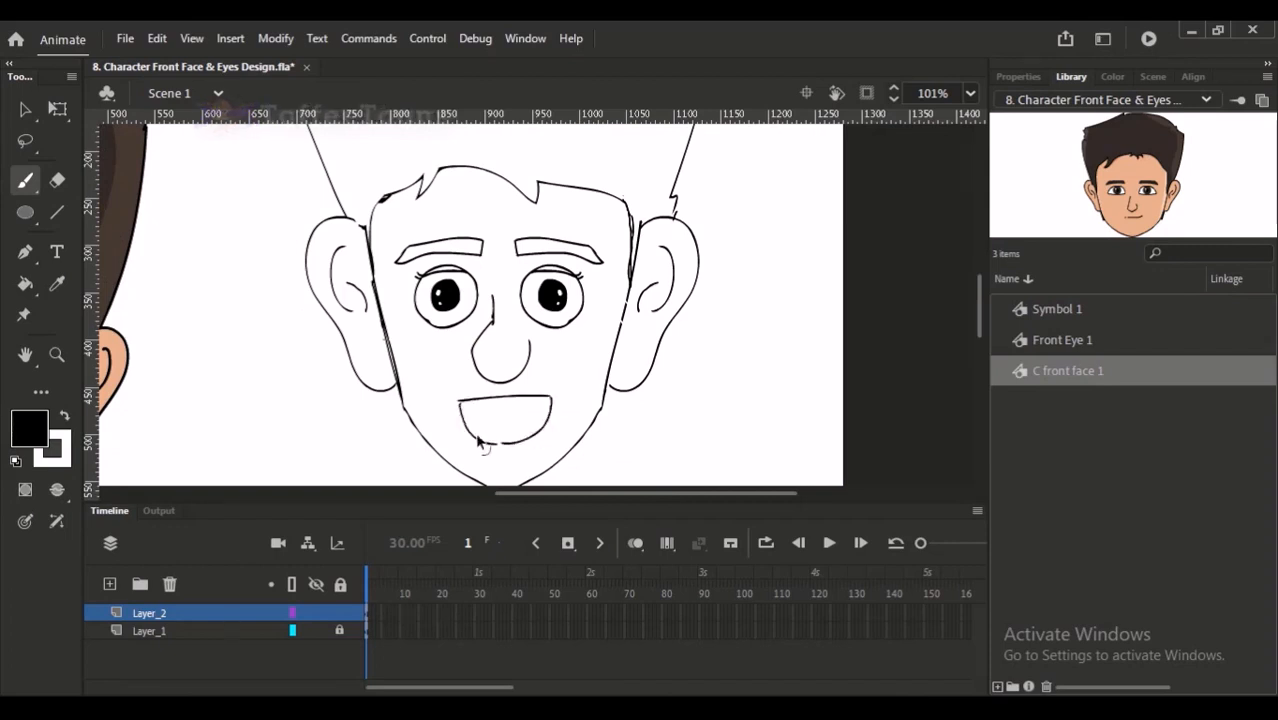
key("ctrl+2")
left_click_drag(625, 218, 710, 443)
key("ctrl+z")
key("ctrl+z")
key("ctrl+z")
- Draw a closed, slightly smiling mouth line below the nose with a short lower-lip stroke under it
left_click_drag(539, 353, 552, 353)
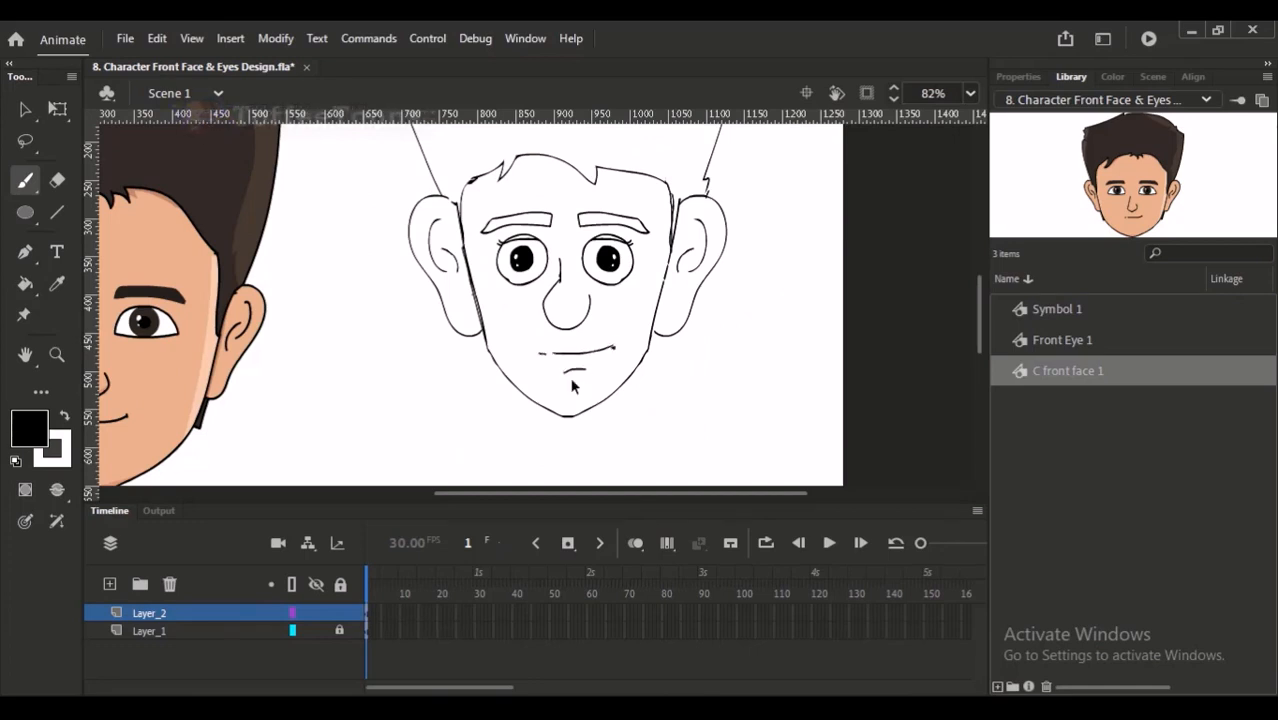
key("ctrl+minus")
left_click_drag(541, 190, 628, 396)
mouse_move(644, 300)
left_mouse_down()
mouse_move(630, 349)
mouse_move(632, 283)
left_mouse_up()
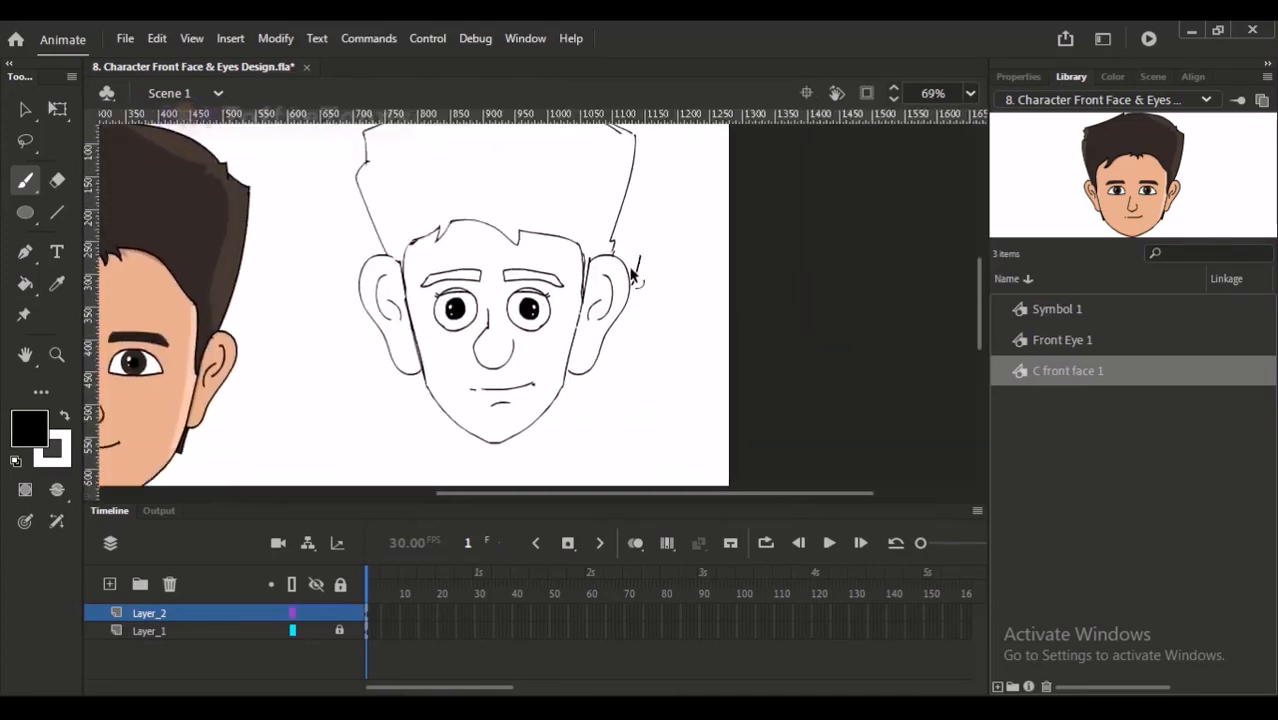
- Set Layer_2 to 23 % opacity and lock it as a tracing guide
right_click(183, 616)
left_click(260, 590)
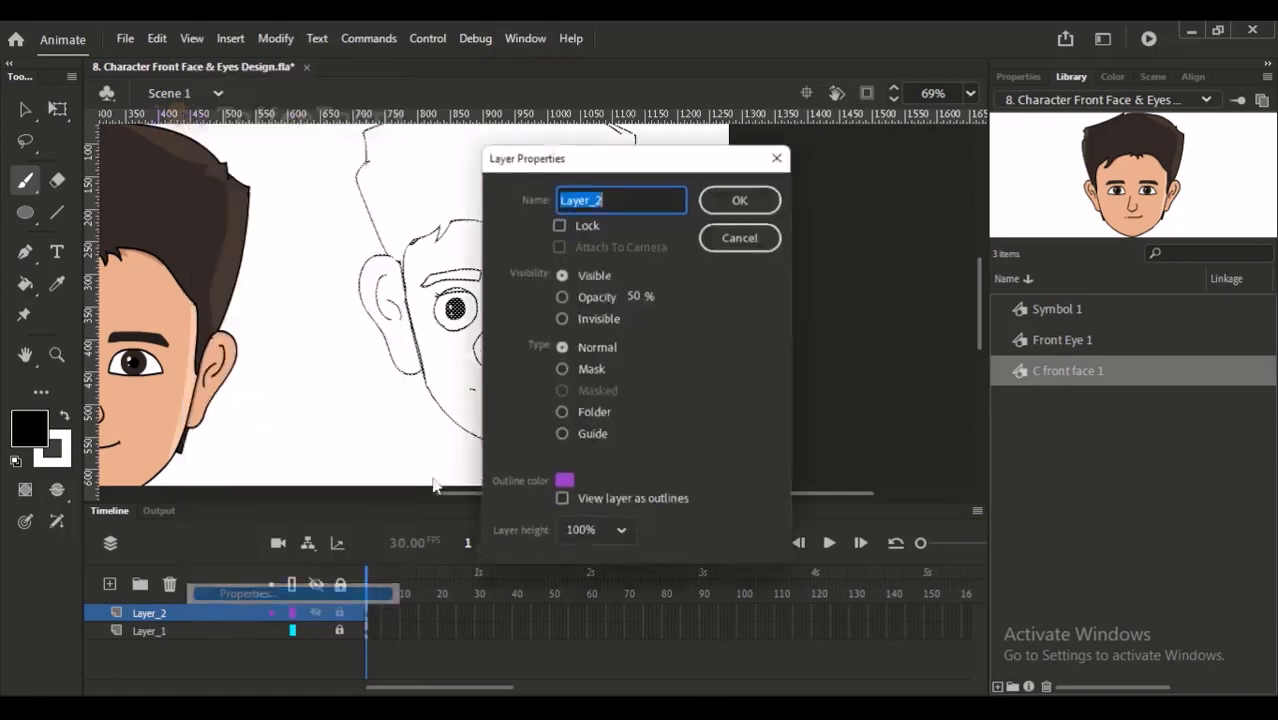
left_click_drag(609, 295, 600, 297)
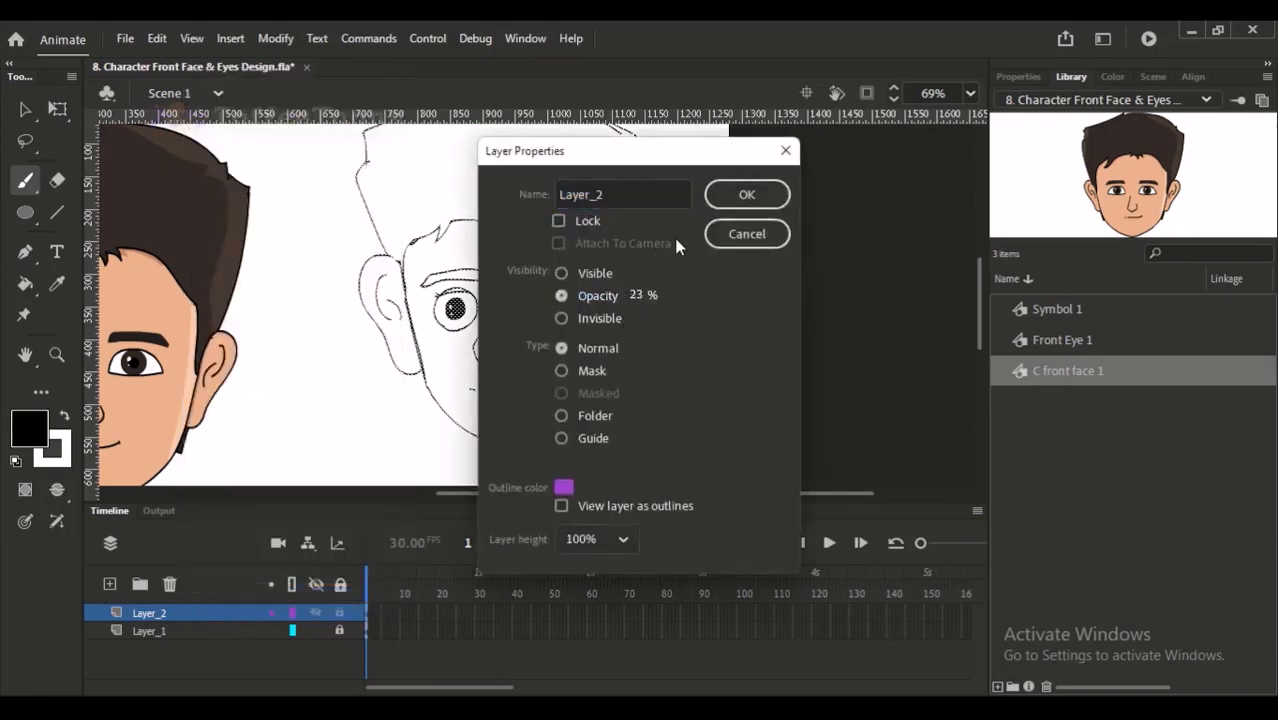
left_click(747, 194)
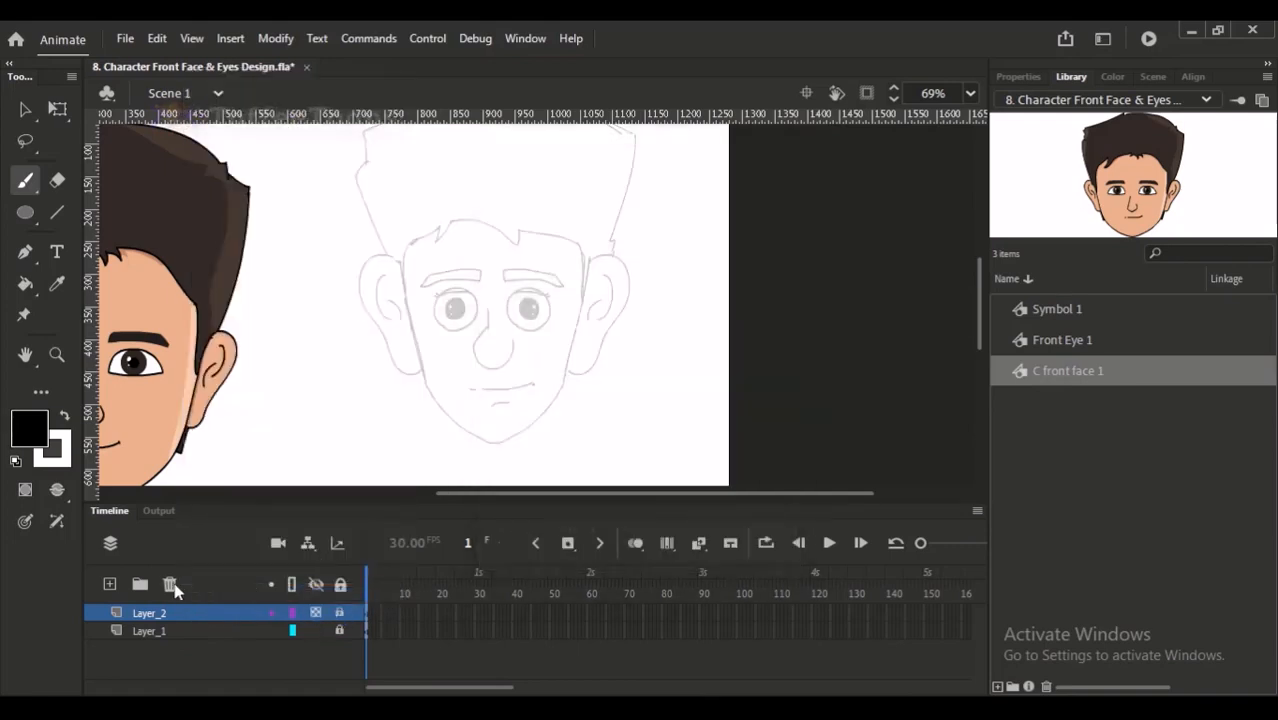
- Add a new layer above the faded sketch and set the Paint Brush to a black stroke
left_click(110, 584)
left_click(48, 226)
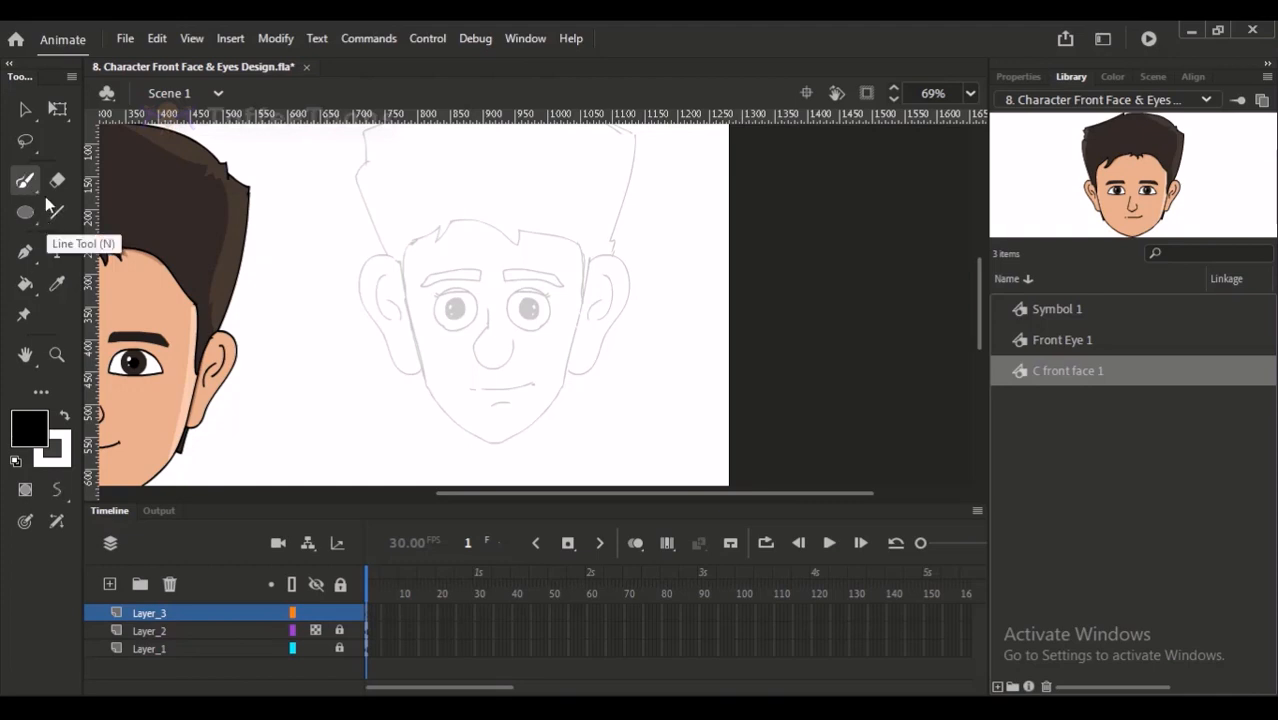
left_click(1020, 77)
left_click_drag(434, 217, 604, 378)
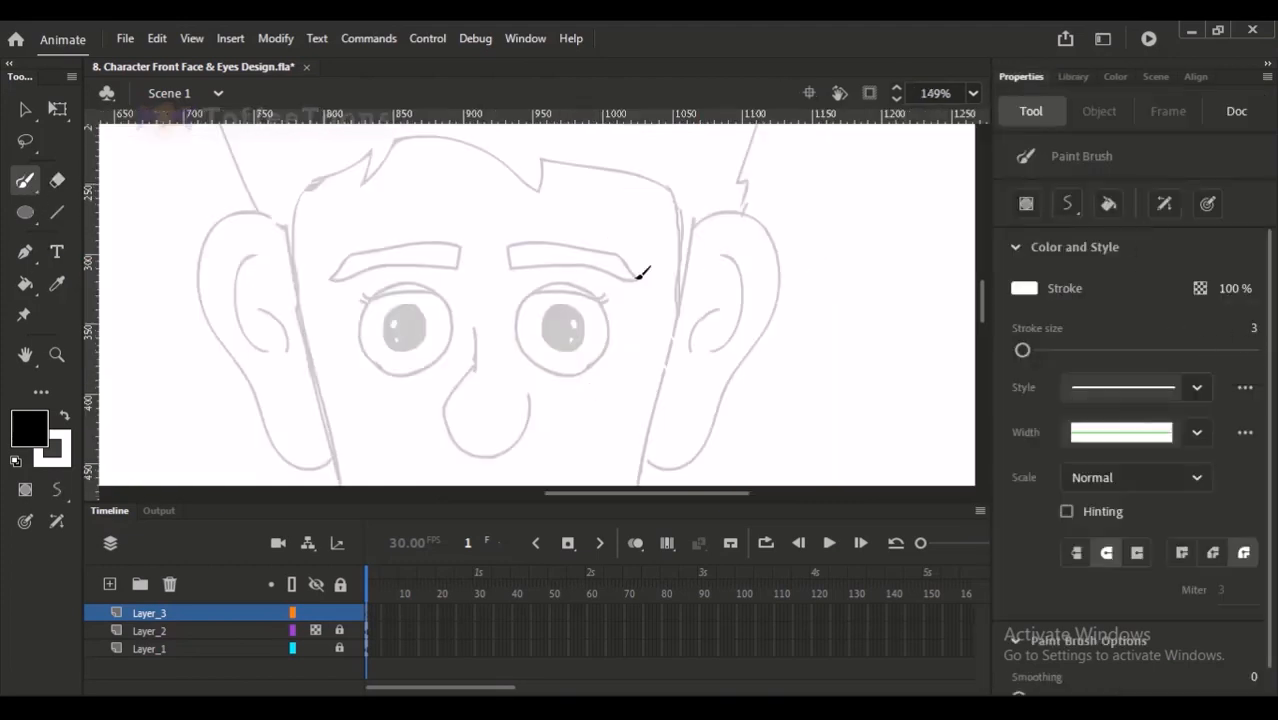
key("x")
- Test Paint Brush strokes along the right edge of the face and set the stroke size to 2.7
left_click_drag(680, 202, 662, 341)
key("ctrl+z")
key("ctrl+minus")
key("ctrl+minus")
left_click_drag(590, 228, 755, 469)
left_click(1250, 329)
type("2.7")
key("Return")
left_click_drag(531, 233, 519, 340)
left_click_drag(468, 190, 544, 349, "ctrl")
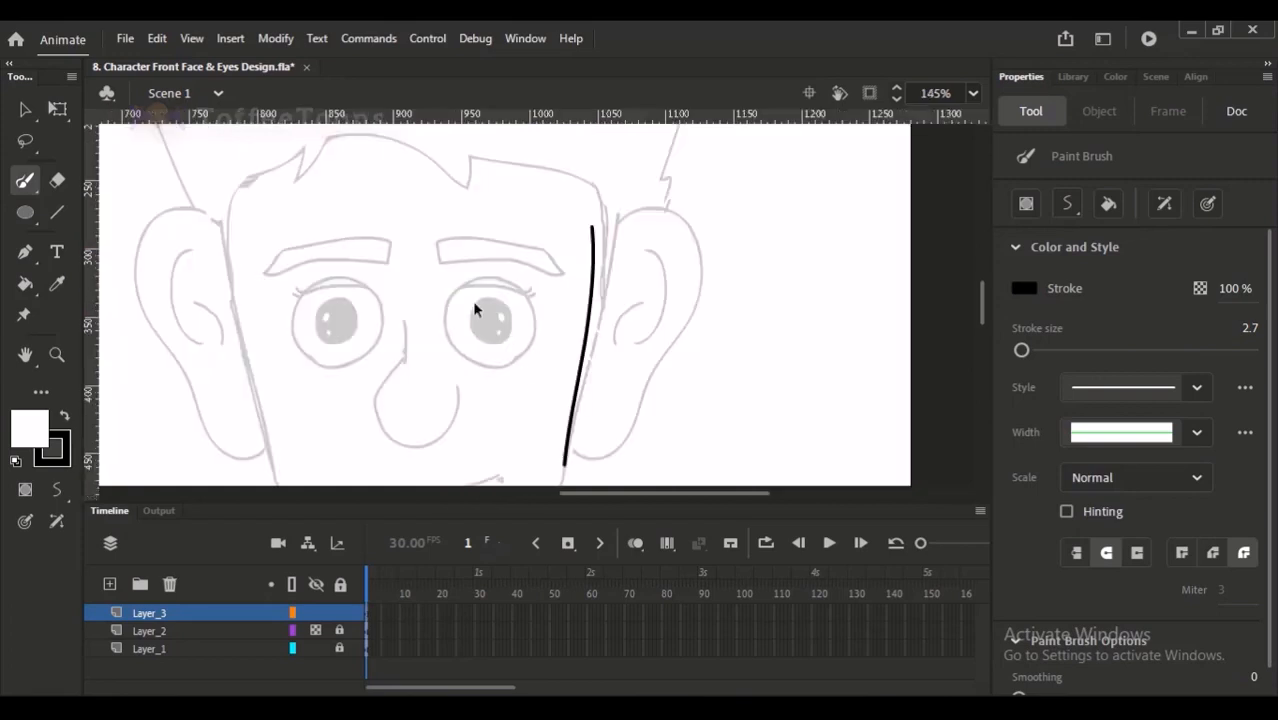
key("ctrl+z")
- Trace the left side of the face from the temple down along the jaw to the chin
left_click_drag(432, 307, 470, 260)
key("ctrl+minus")
left_click_drag(492, 504, 503, 558)
scroll(434, 166, "up", 3)
scroll(405, 210, "down", 3)
left_click_drag(406, 156, 422, 329)
key("ctrl+z")
mouse_move(422, 136)
left_mouse_down()
mouse_move(399, 161)
mouse_move(446, 412)
mouse_move(415, 347)
mouse_move(530, 446)
left_mouse_up()
key("ctrl+z")
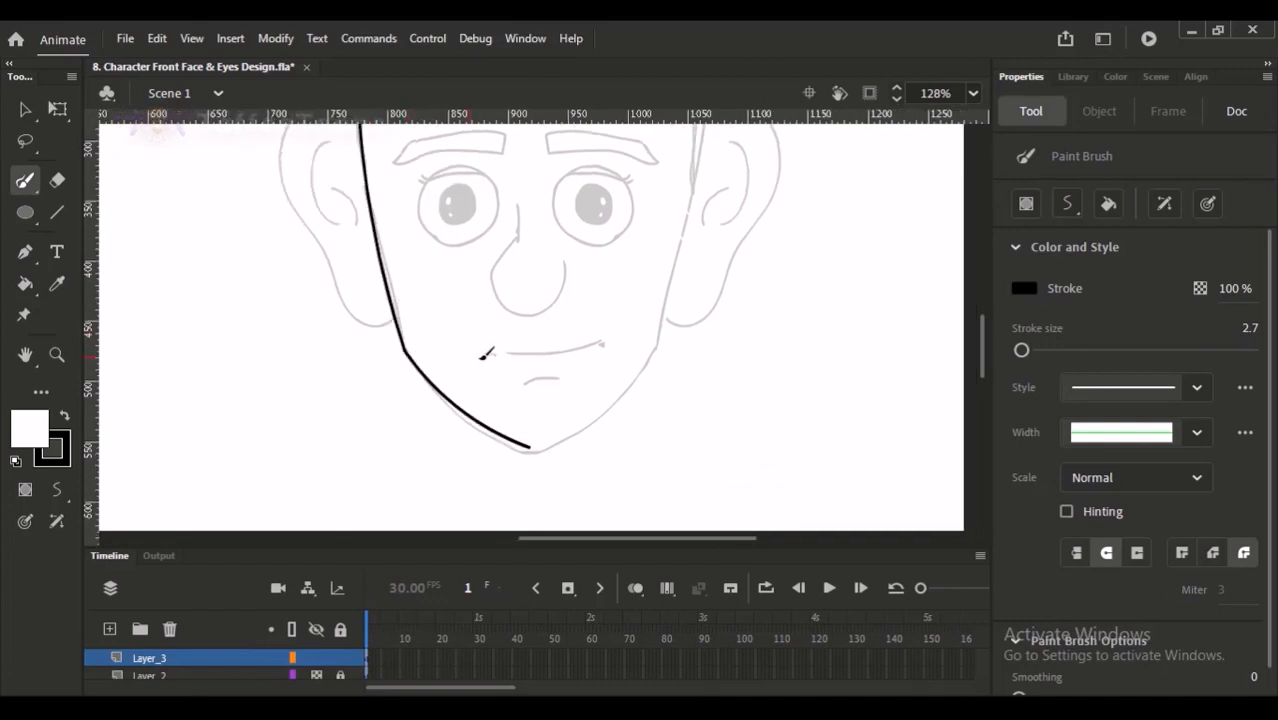
key("b")
key("c")
key("v")
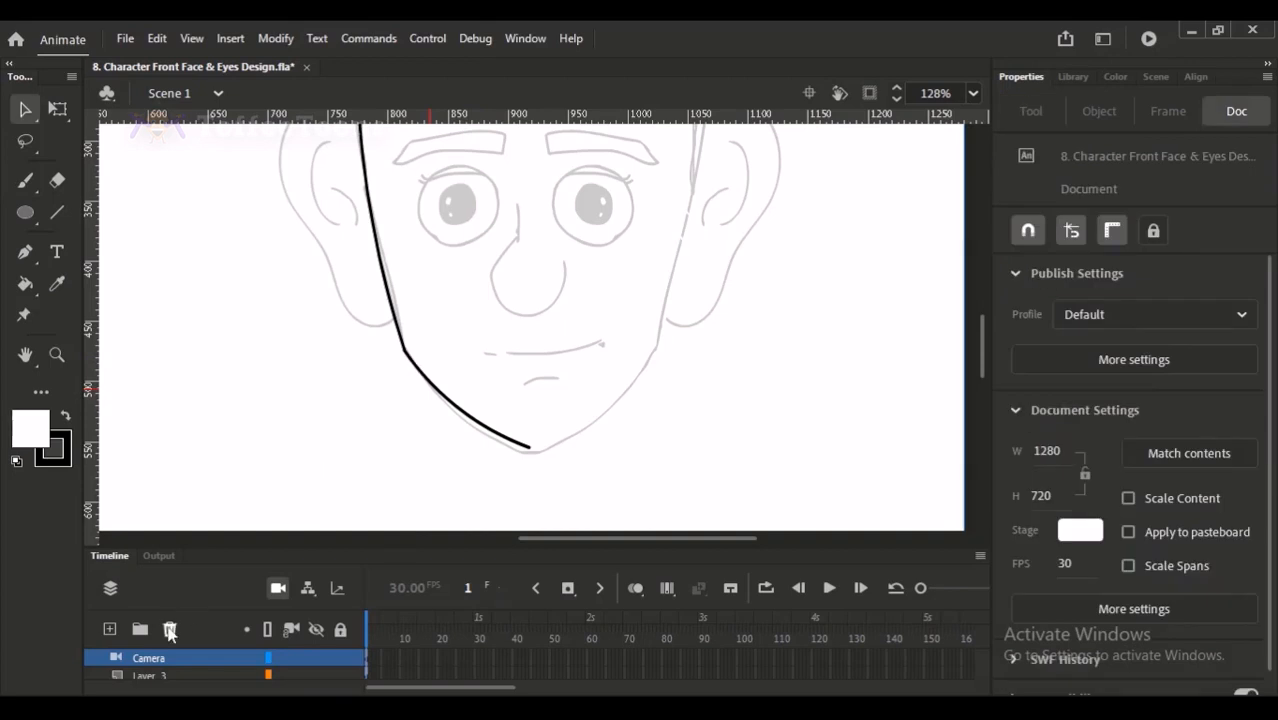
left_click(172, 628)
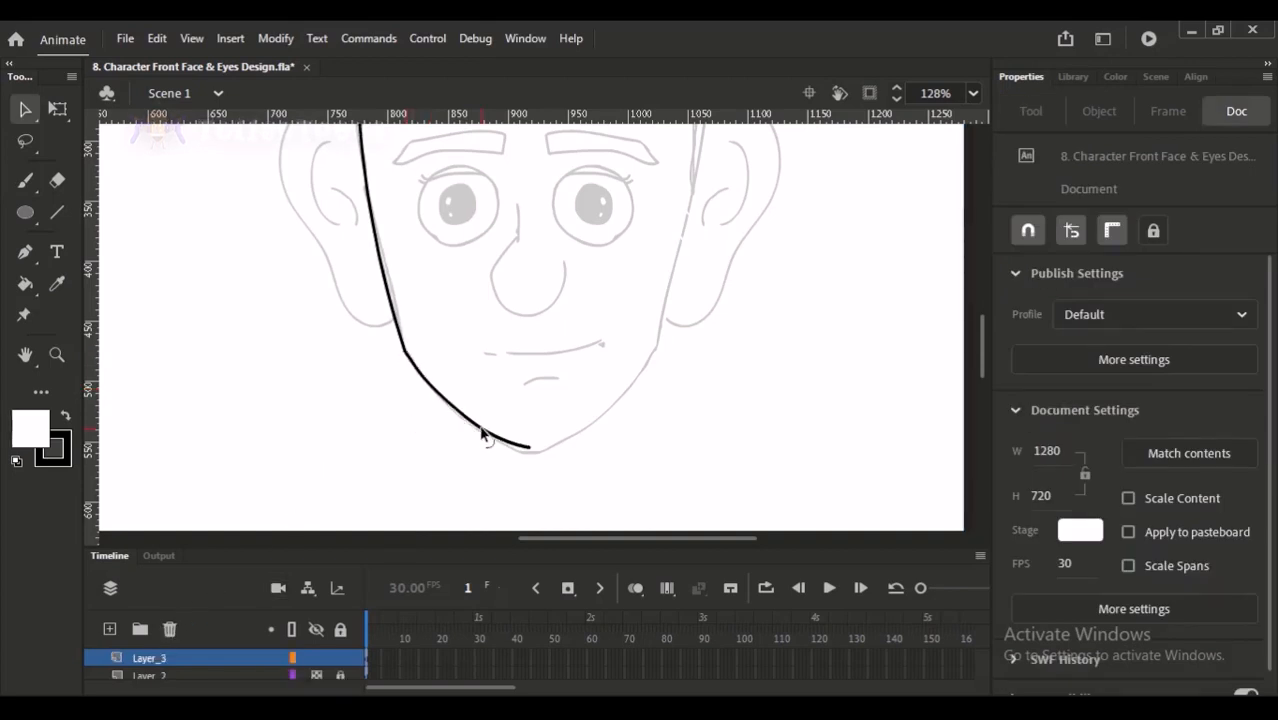
- Adjust the traced left jaw line so its lower end sits on the tip of the chin
left_click_drag(531, 448, 533, 454)
left_click_drag(504, 410, 566, 508)
mouse_move(520, 305)
left_mouse_down()
mouse_move(526, 296)
mouse_move(486, 291)
mouse_move(559, 328)
mouse_move(538, 319)
mouse_move(526, 331)
mouse_move(546, 380)
left_mouse_up()
- Duplicate the traced left side of the face onto the right and flip the copy horizontally
key("ctrl+minus")
key("ctrl+minus")
key("ctrl+minus")
left_click_drag(367, 164, 551, 418)
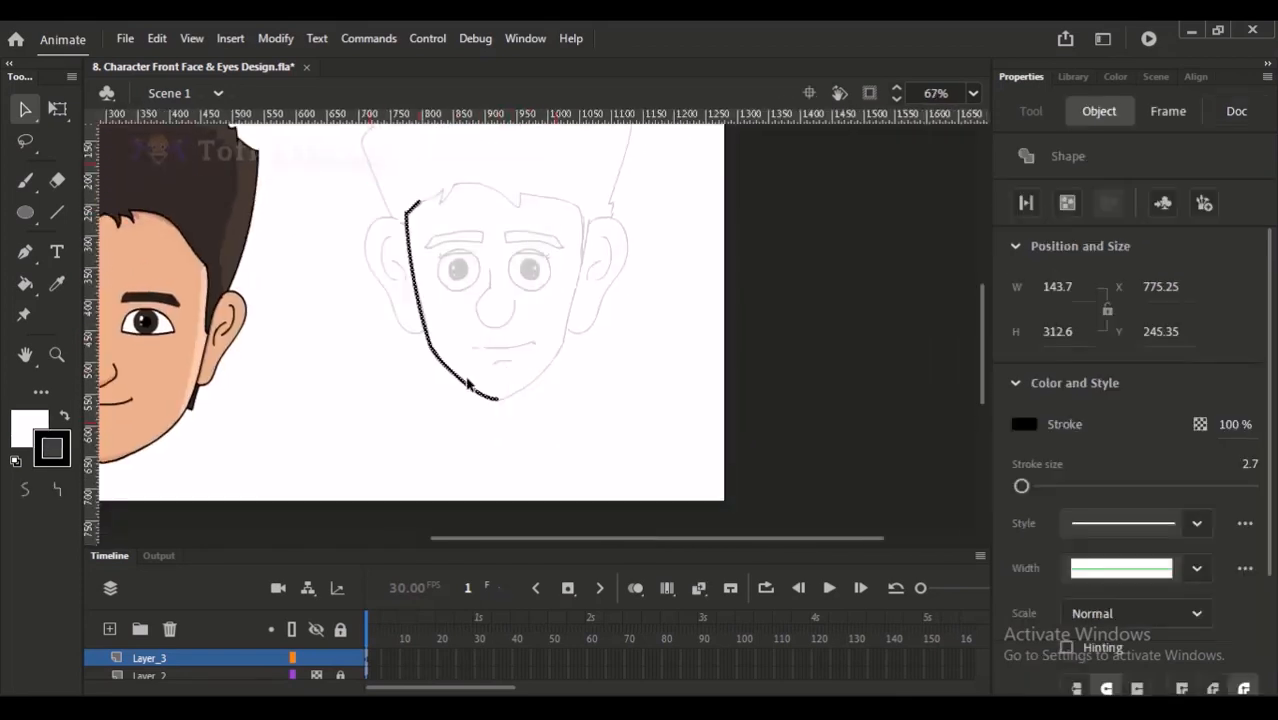
left_click_drag(480, 387, 585, 383, "alt")
key("shift+h")
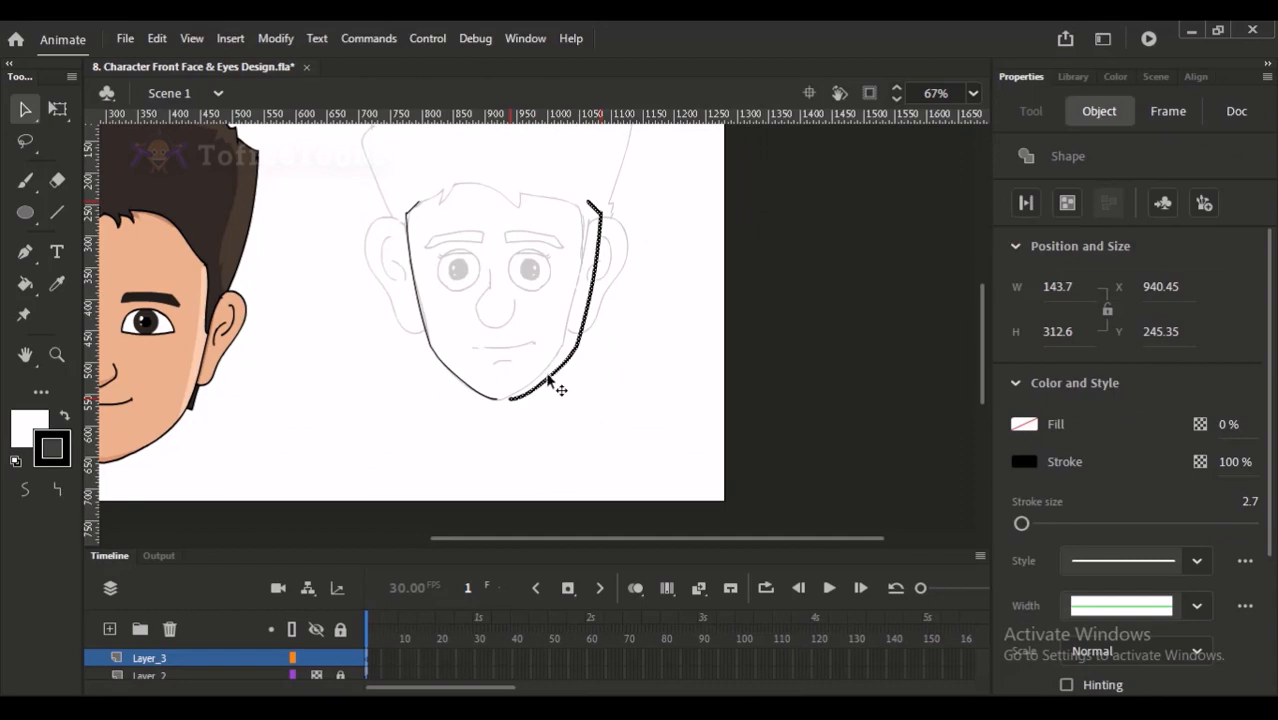
- Nudge the mirrored face side until it joins the left half at the chin
key("Left")
key("Left")
key("Left")
key("Left")
key("Left")
key("Left")
key("Left")
key("Left")
key("Left")
key("Left")
key("Left")
key("Left")
key("Left")
key("Left")
key("Left")
key("Left")
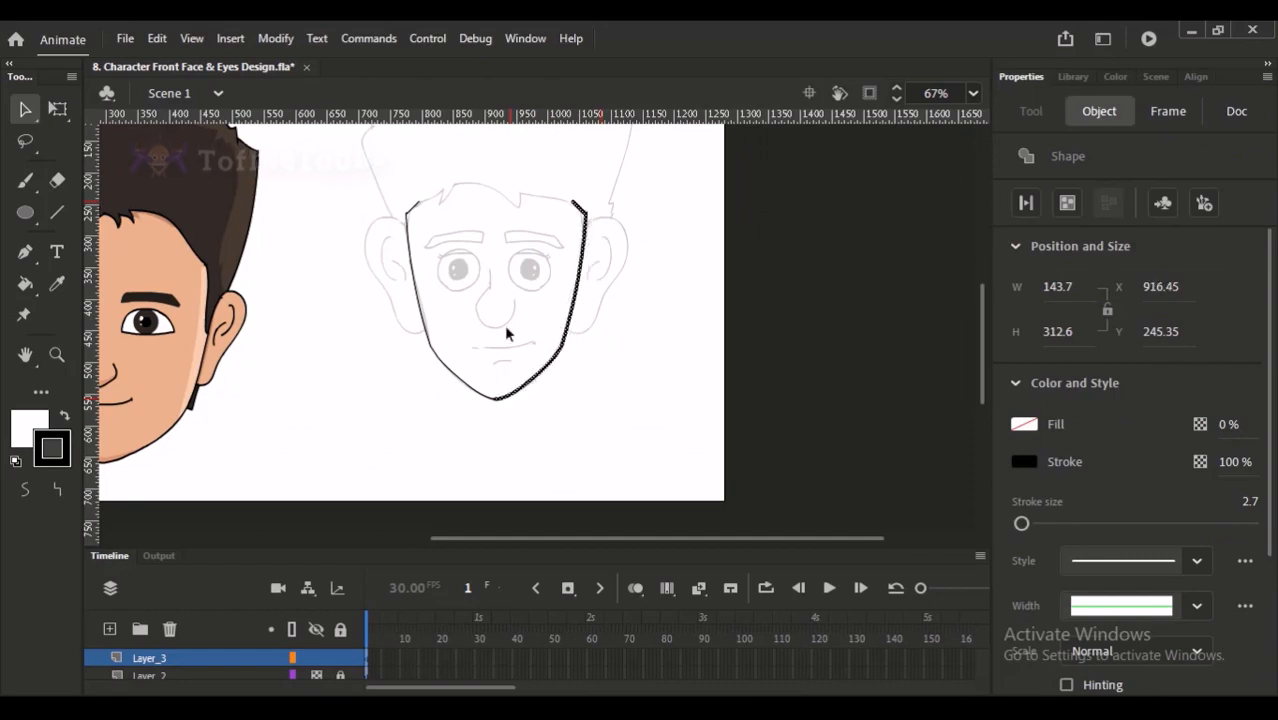
left_click_drag(486, 323, 597, 440, "ctrl")
key("Right")
key("Right")
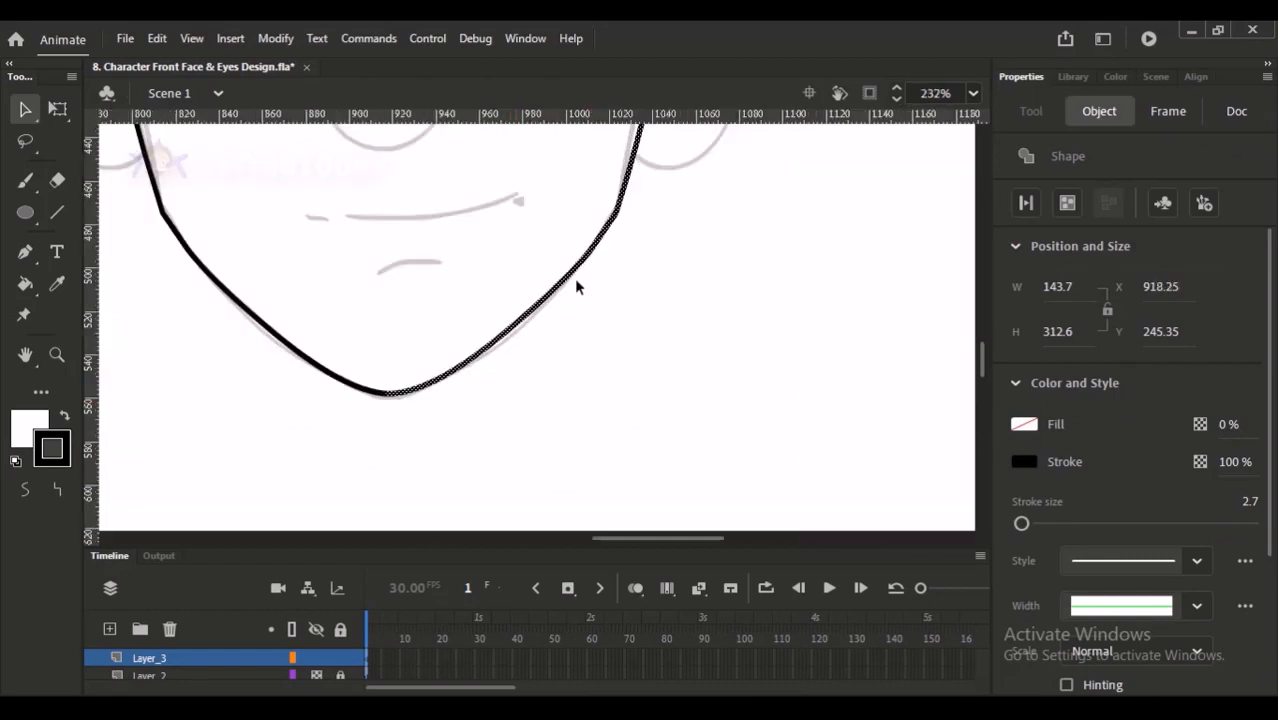
scroll(584, 399, "up", 5)
scroll(565, 431, "down", 2, "ctrl")
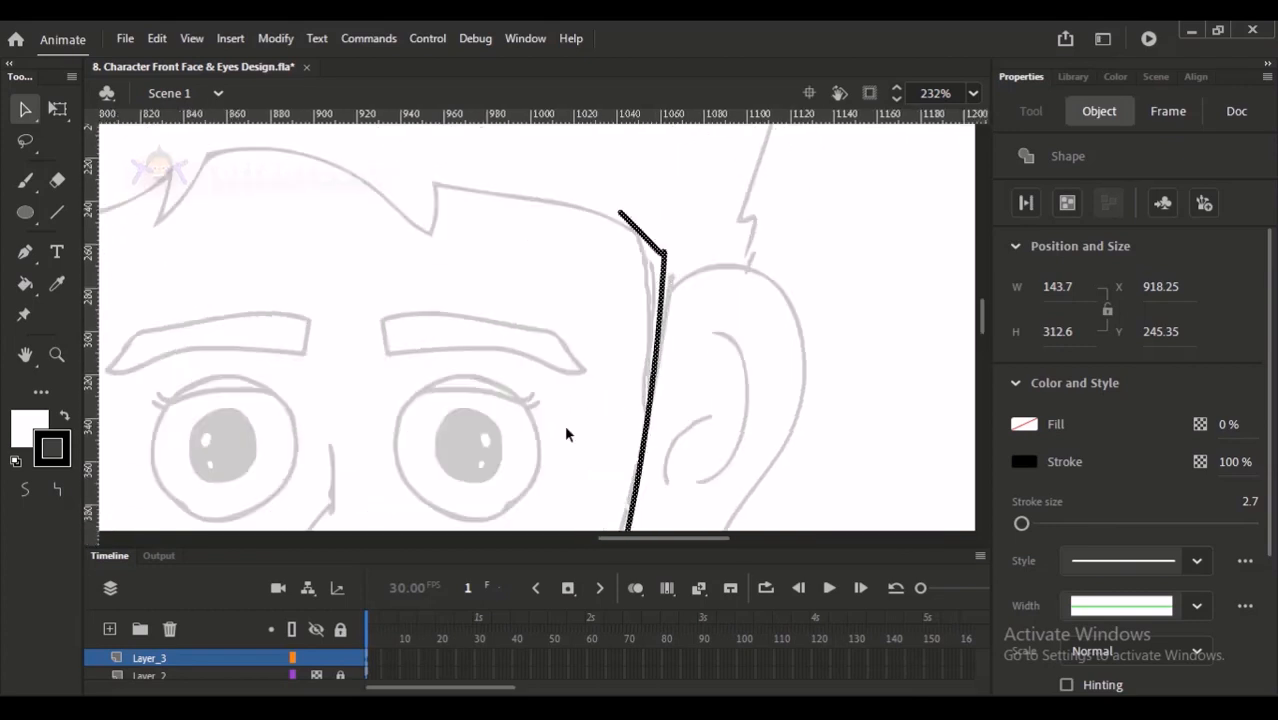
left_click(488, 328)
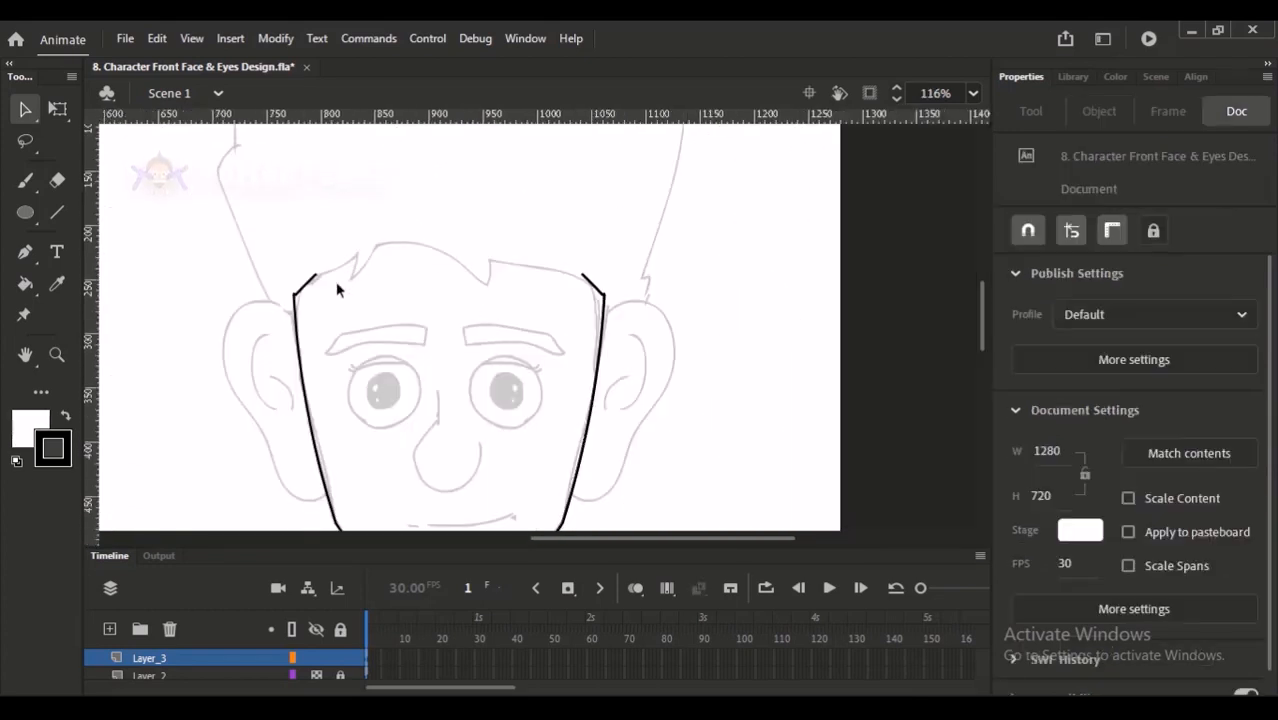
- Trace the jagged hairline across the forehead with the Paint Brush, joining both sides of the face outline
key("y")
mouse_move(316, 275)
left_mouse_down()
mouse_move(363, 253)
mouse_move(350, 280)
mouse_move(396, 242)
mouse_move(490, 280)
mouse_move(500, 263)
left_mouse_up()
key("ctrl+z")
left_click_drag(488, 258, 598, 268)
scroll(516, 271, "up", 2)
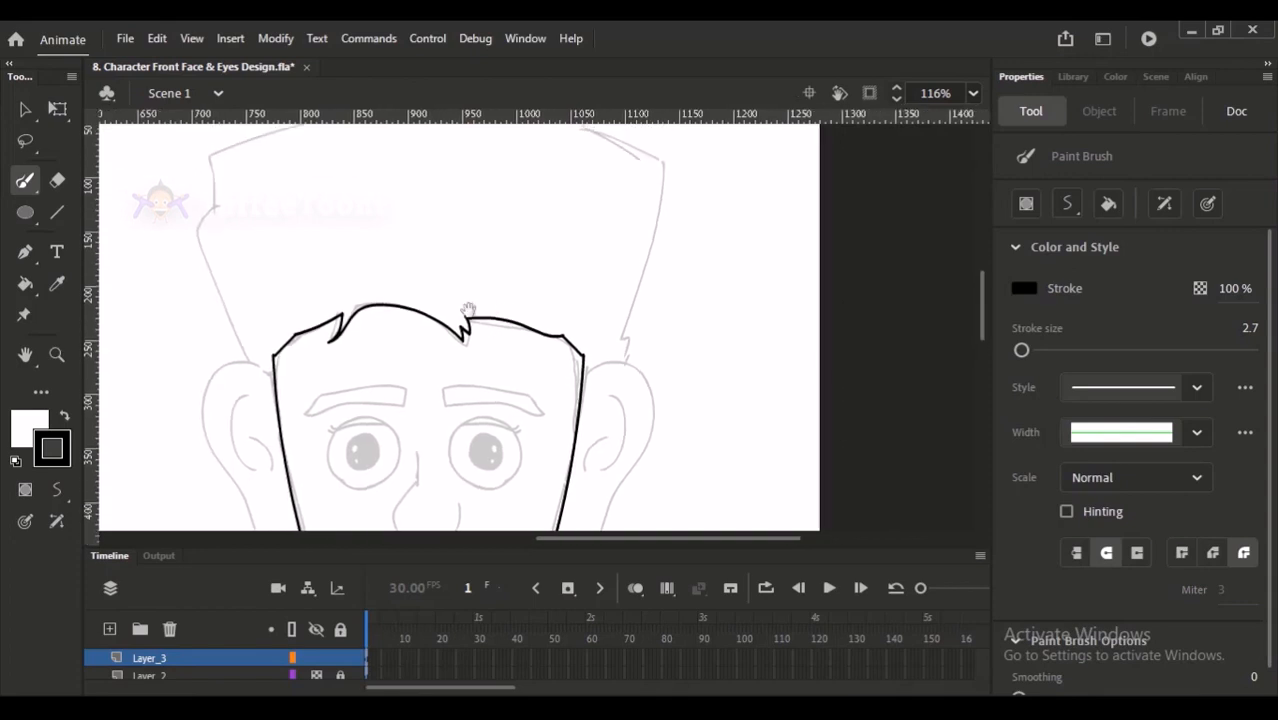
key("v")
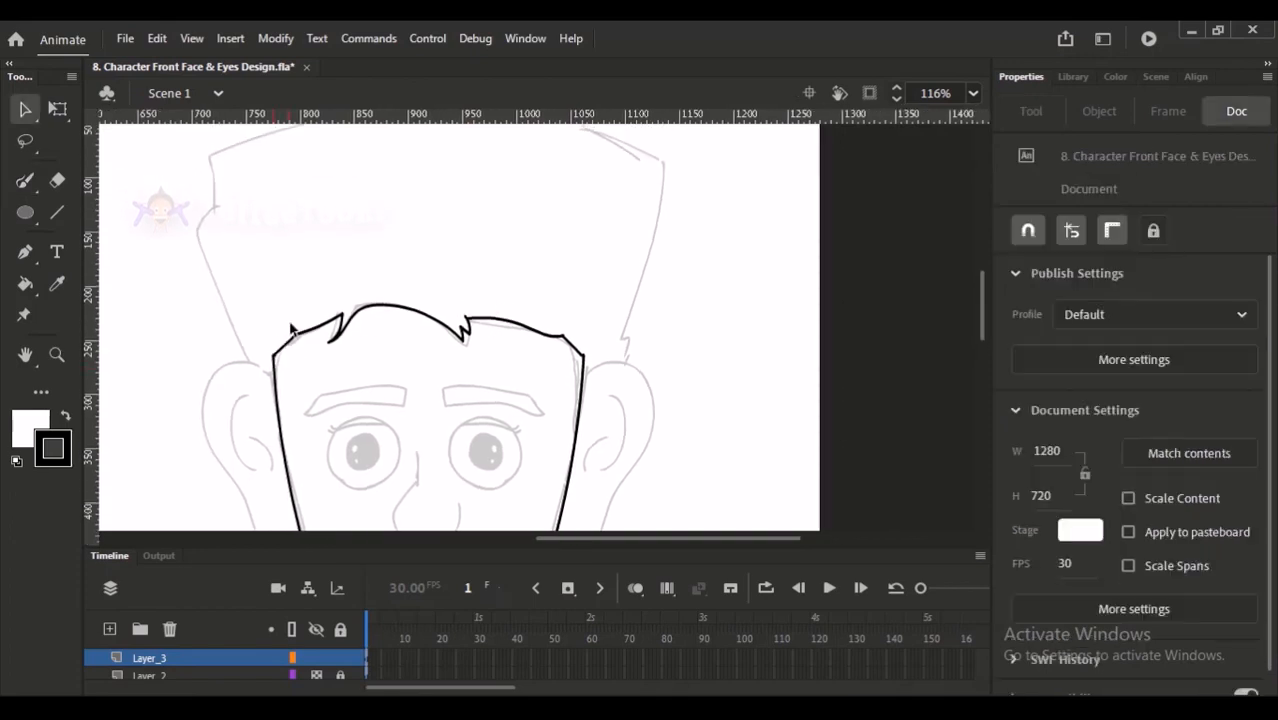
key("b")
scroll(295, 369, "up", 2)
mouse_move(236, 414)
left_mouse_down()
mouse_move(194, 292)
mouse_move(210, 267)
left_mouse_up()
key("space")
mouse_move(268, 452)
left_mouse_down()
mouse_move(312, 236)
mouse_move(288, 197)
mouse_move(252, 226)
mouse_move(318, 300)
left_mouse_up()
key("ctrl+z")
key("ctrl+z")
- Trace the outer contour of the left ear from the temple down to the cheek, redoing the first stroke
key("ctrl+z")
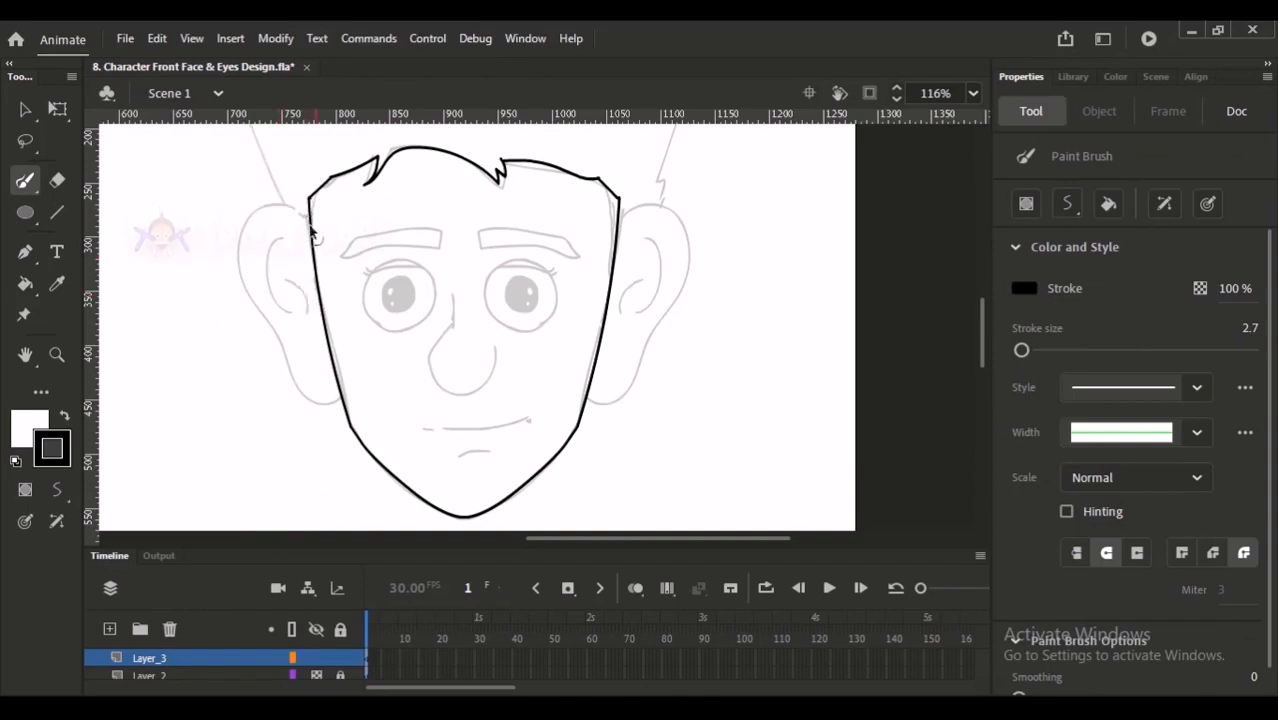
mouse_move(310, 210)
left_mouse_down()
mouse_move(248, 215)
mouse_move(299, 333)
mouse_move(348, 395)
left_mouse_up()
key("ctrl+z")
mouse_move(310, 210)
left_mouse_down()
mouse_move(272, 202)
mouse_move(266, 290)
mouse_move(328, 388)
mouse_move(348, 390)
left_mouse_up()
- Select the whole left ear outline and nudge it slightly down
key("v")
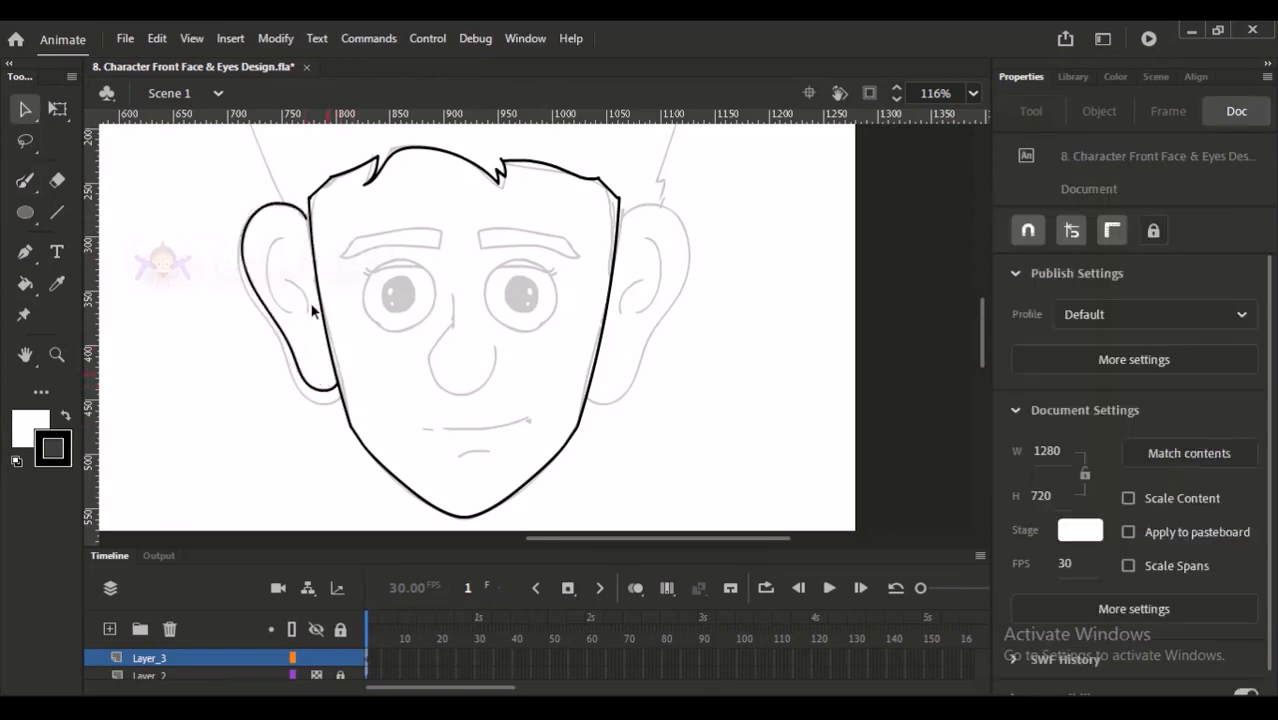
left_click(290, 207)
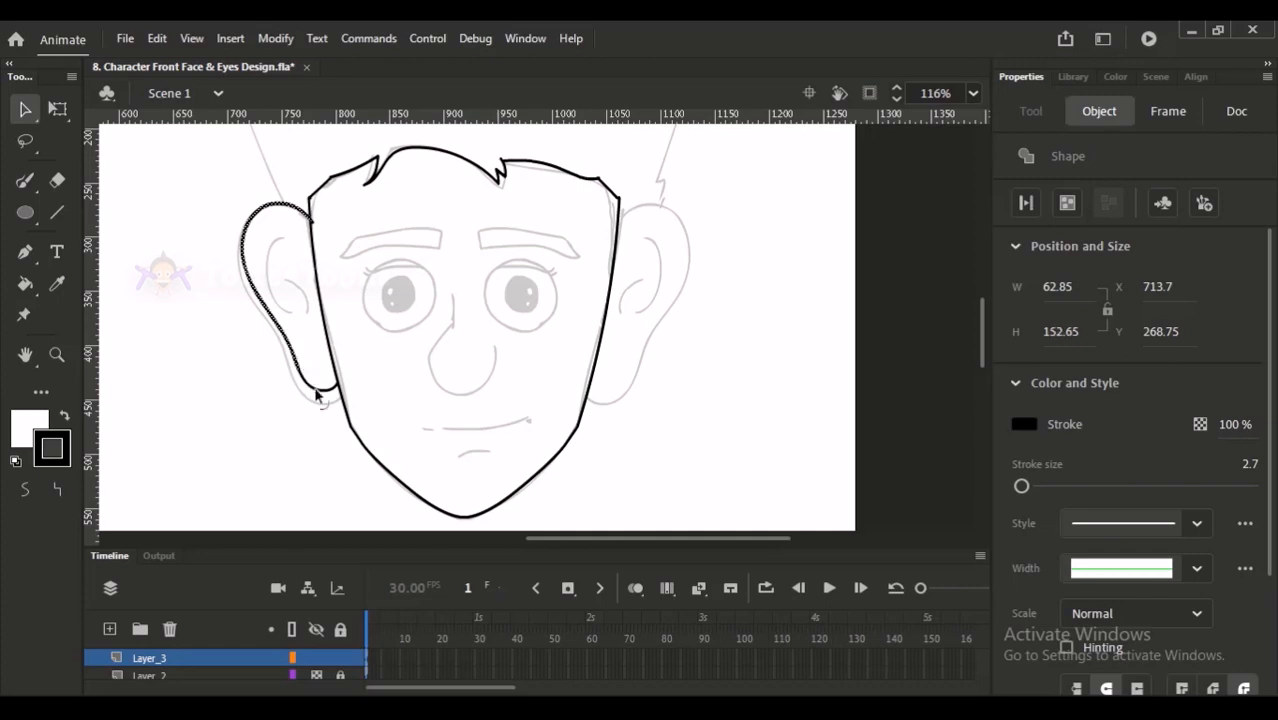
left_click(324, 393, "shift")
key("Down")
key("Down")
key("Down")
key("Down")
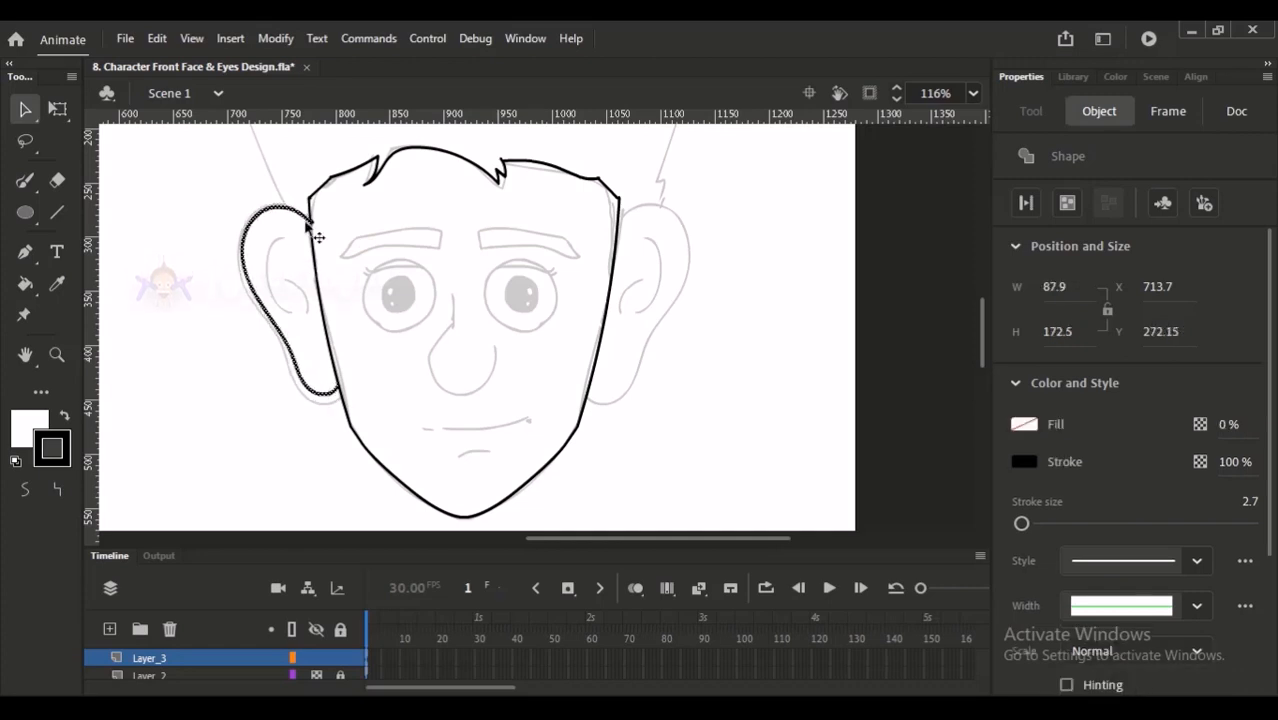
- Duplicate the left ear outline, flip the copy horizontally, and move it against the right side of the face
left_click_drag(247, 252, 643, 264, "alt")
key("ctrl+shift+h")
key("shift+Left")
key("shift+Left")
key("shift+Left")
key("shift+Left")
key("shift+Left")
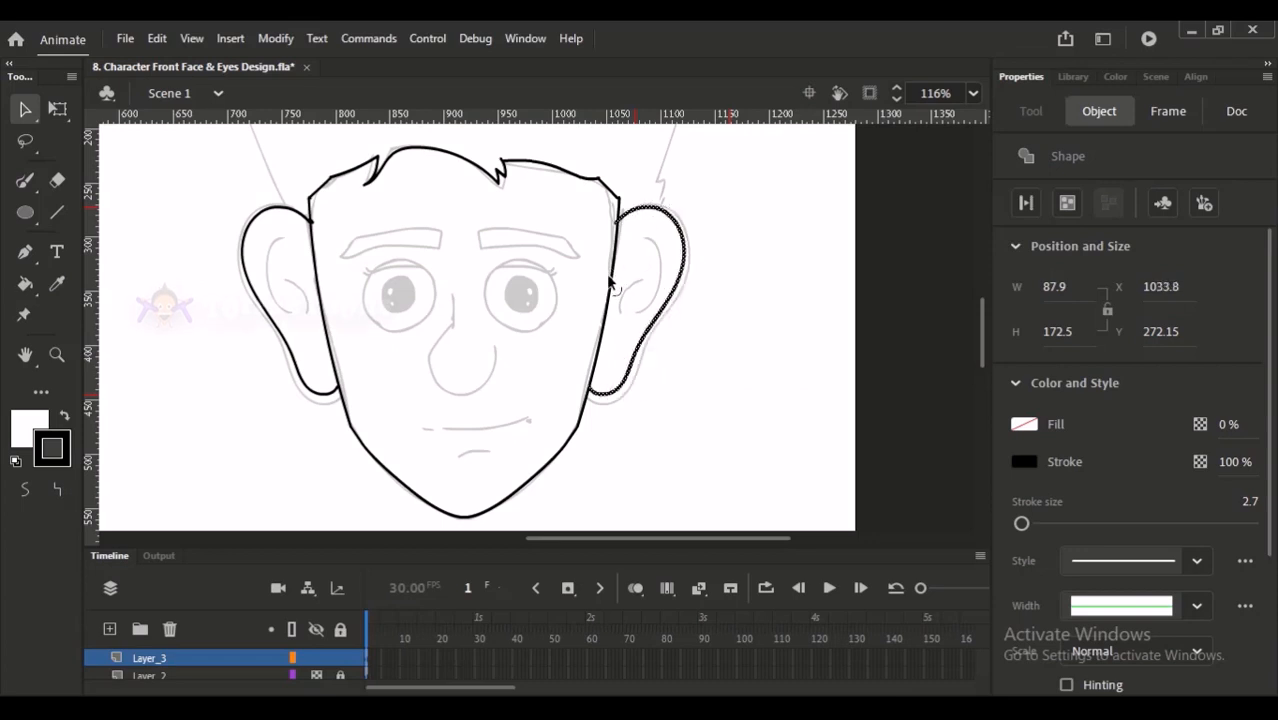
- Delete the end of the left ear line that overshoots into the face
left_click(691, 194)
left_click(313, 223)
key("Delete")
- Trace the inner fold lines inside both ears, redoing the strokes that miss the sketch
left_click_drag(436, 231, 434, 241)
key("y")
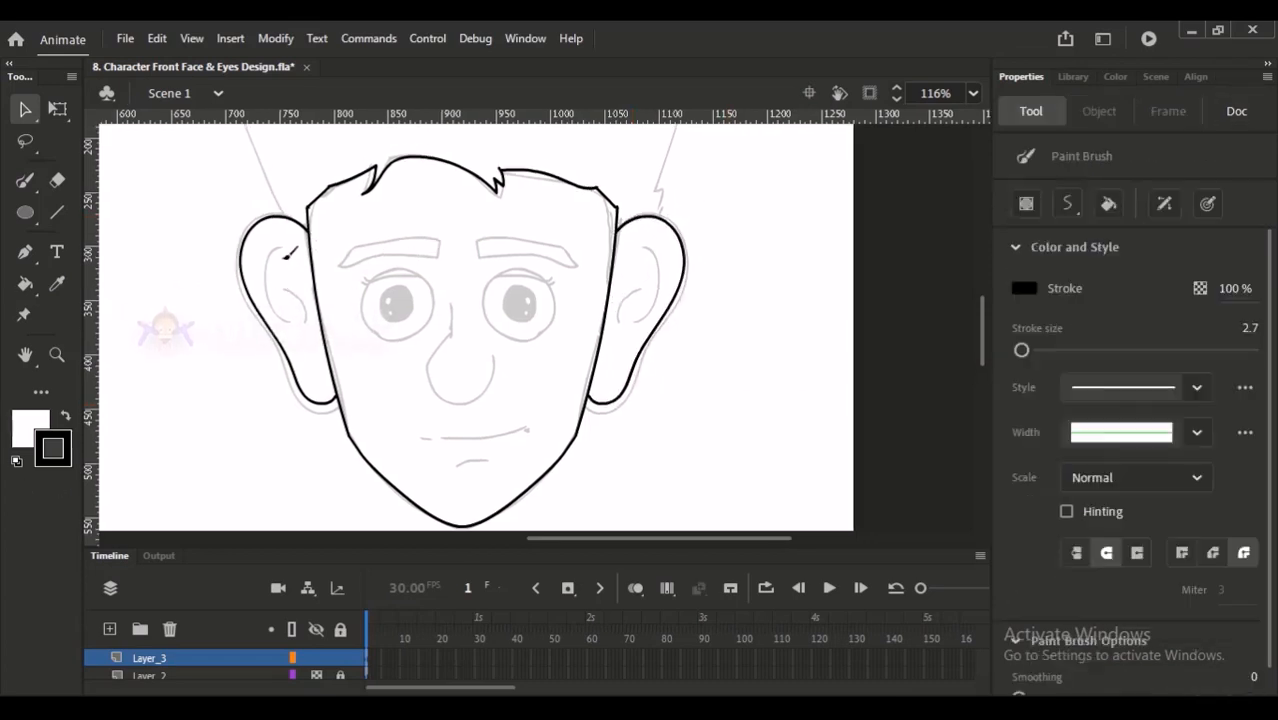
left_click_drag(276, 242, 284, 298)
key("ctrl+z")
mouse_move(276, 242)
left_mouse_down()
mouse_move(296, 320)
mouse_move(288, 243)
mouse_move(291, 320)
left_mouse_up()
key("ctrl+z")
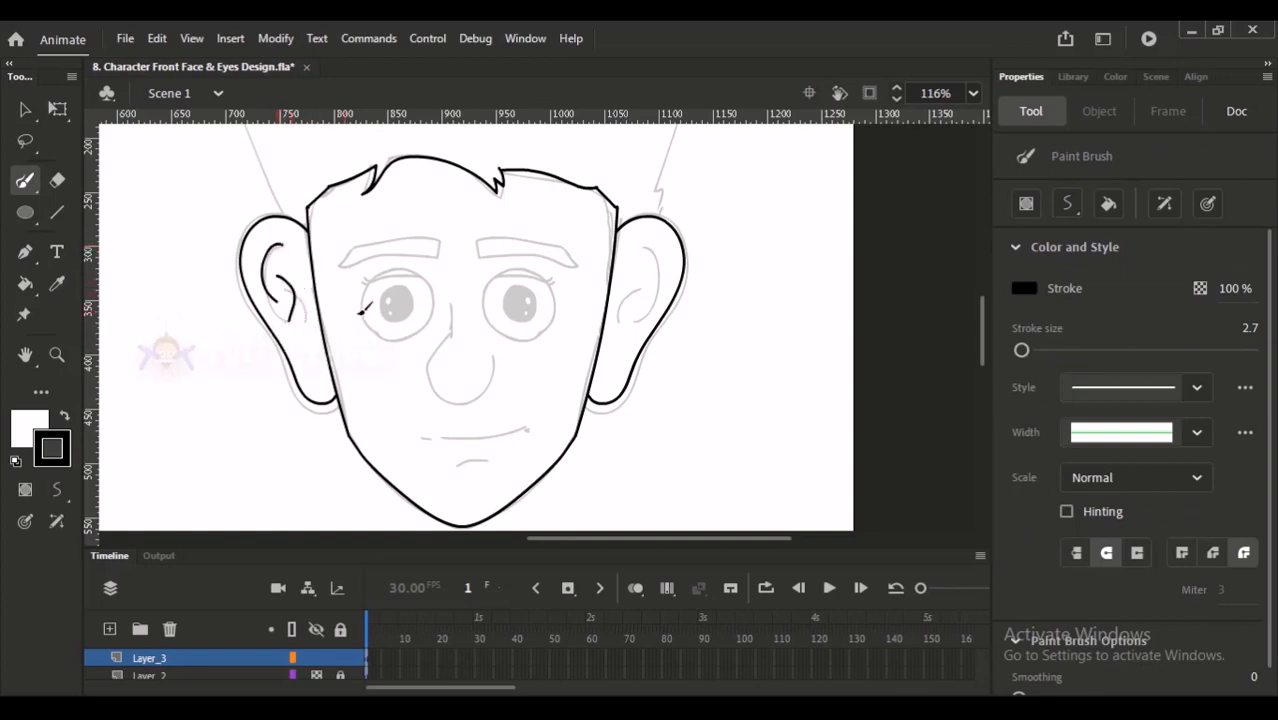
mouse_move(666, 258)
left_mouse_down()
mouse_move(656, 298)
mouse_move(645, 295)
left_mouse_up()
- Trace the hair's outer contour from the left ear up the side and across the top of the head
left_click_drag(695, 201, 434, 392)
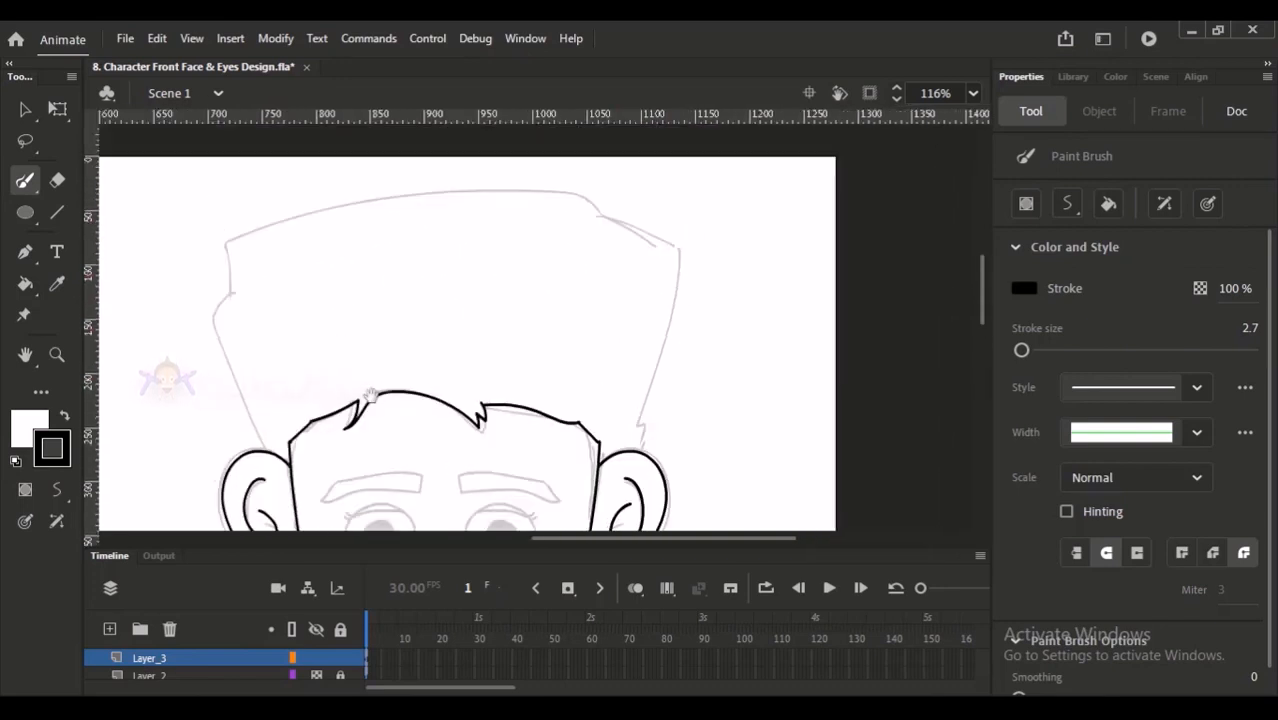
mouse_move(263, 443)
left_mouse_down()
mouse_move(222, 302)
mouse_move(236, 290)
left_mouse_up()
key("ctrl+z")
left_click_drag(261, 446, 236, 290)
mouse_move(233, 242)
left_mouse_down()
mouse_move(296, 219)
mouse_move(485, 193)
mouse_move(577, 187)
mouse_move(606, 209)
left_mouse_up()
- Complete the hair outline from the top corner down to the right ear, redoing strokes that miss the sketch
mouse_move(636, 228)
left_mouse_down()
mouse_move(648, 206)
mouse_move(708, 238)
left_mouse_up()
key("ctrl+z")
mouse_move(612, 183)
left_mouse_down()
mouse_move(698, 222)
mouse_move(655, 395)
left_mouse_up()
key("ctrl+z")
left_click_drag(701, 234, 666, 382)
key("ctrl+z")
left_click_drag(696, 236, 660, 406)
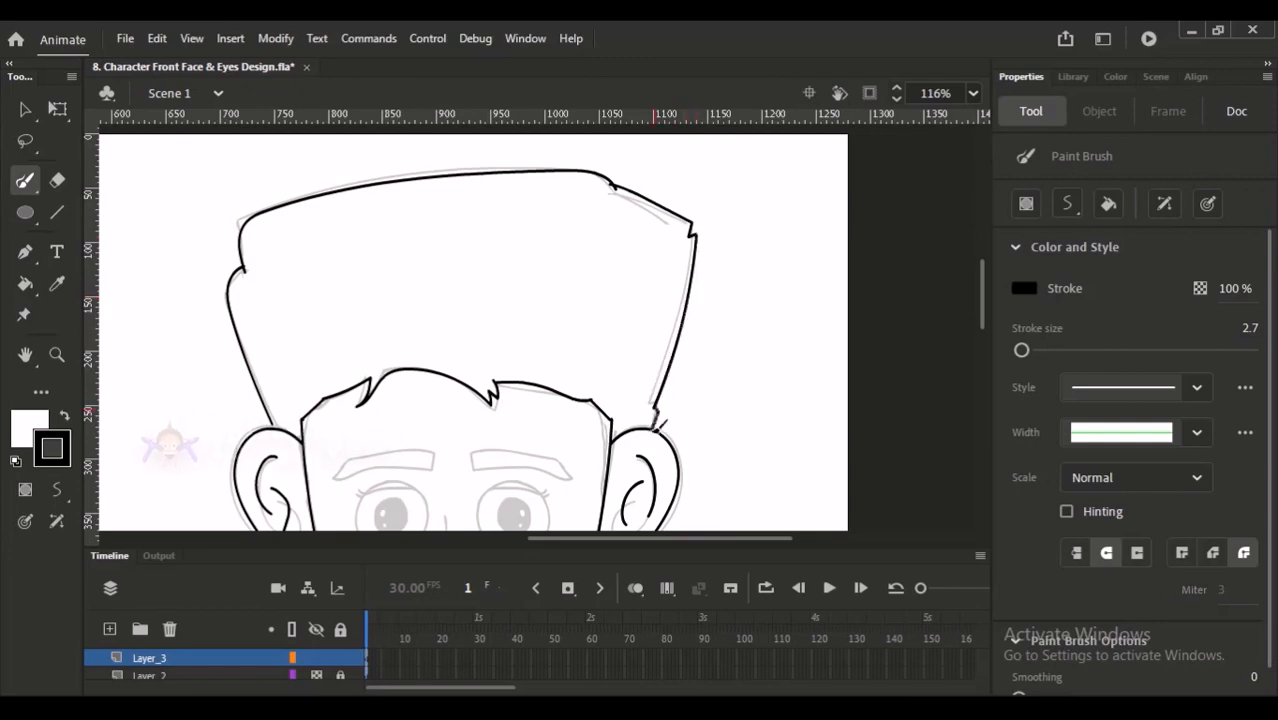
- Trace the nose from the bridge between the eyes around its rounded tip, redoing the first attempt
mouse_move(685, 320)
left_mouse_down()
mouse_move(705, 222)
mouse_move(677, 362)
mouse_move(705, 228)
left_mouse_up()
left_click_drag(379, 408, 378, 348)
mouse_move(479, 304)
left_mouse_down()
mouse_move(451, 419)
mouse_move(474, 280)
mouse_move(461, 301)
left_mouse_up()
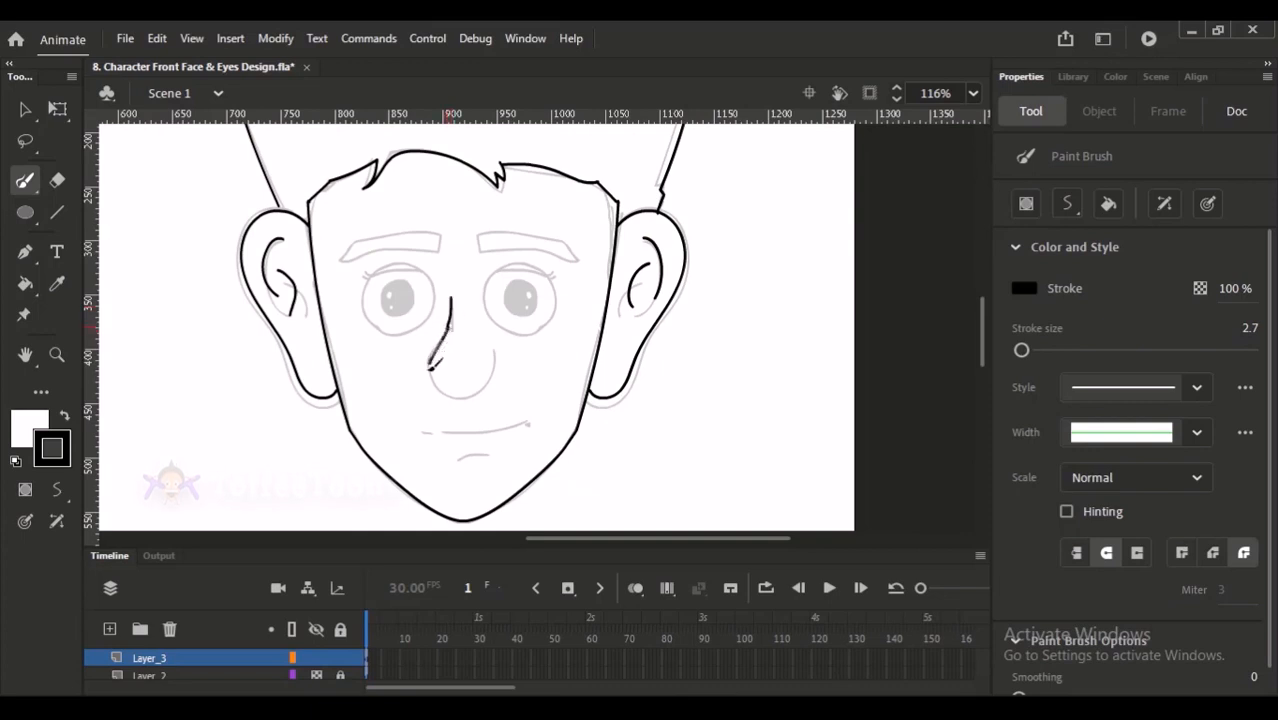
key("ctrl+z")
key("ctrl+z")
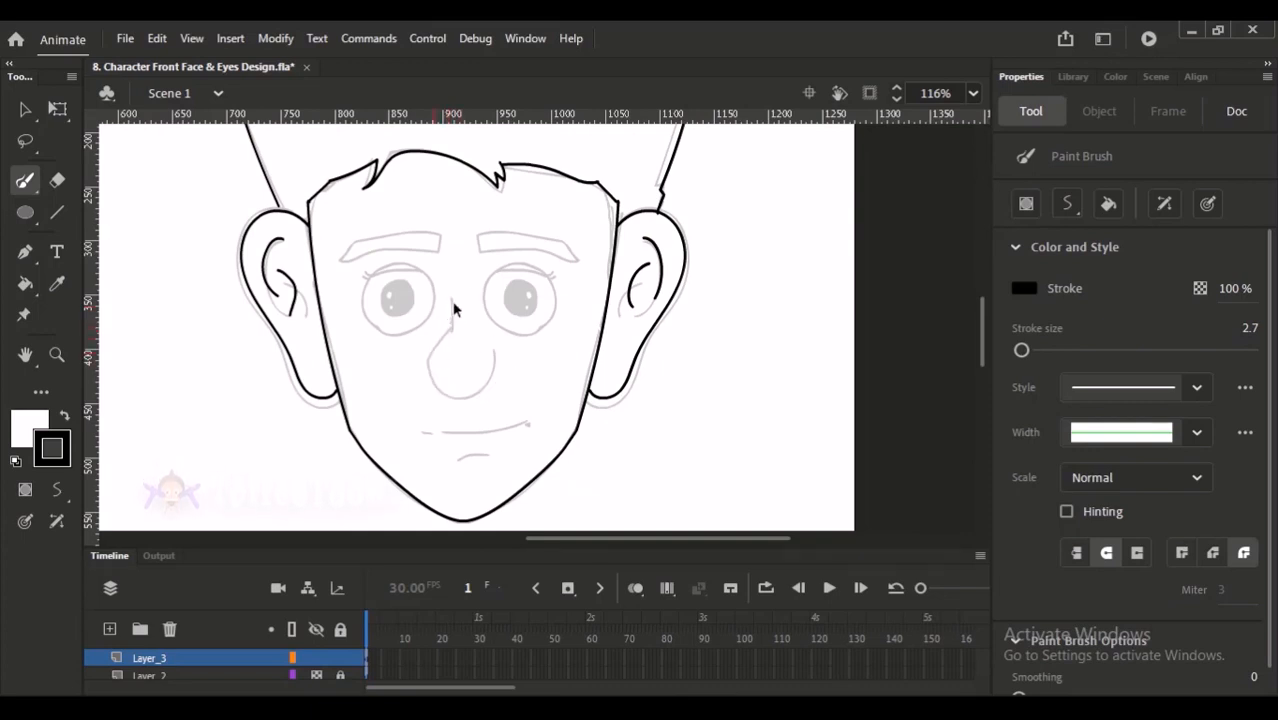
mouse_move(452, 322)
left_mouse_down()
mouse_move(434, 364)
mouse_move(448, 391)
mouse_move(477, 397)
mouse_move(500, 378)
mouse_move(495, 345)
left_mouse_up()
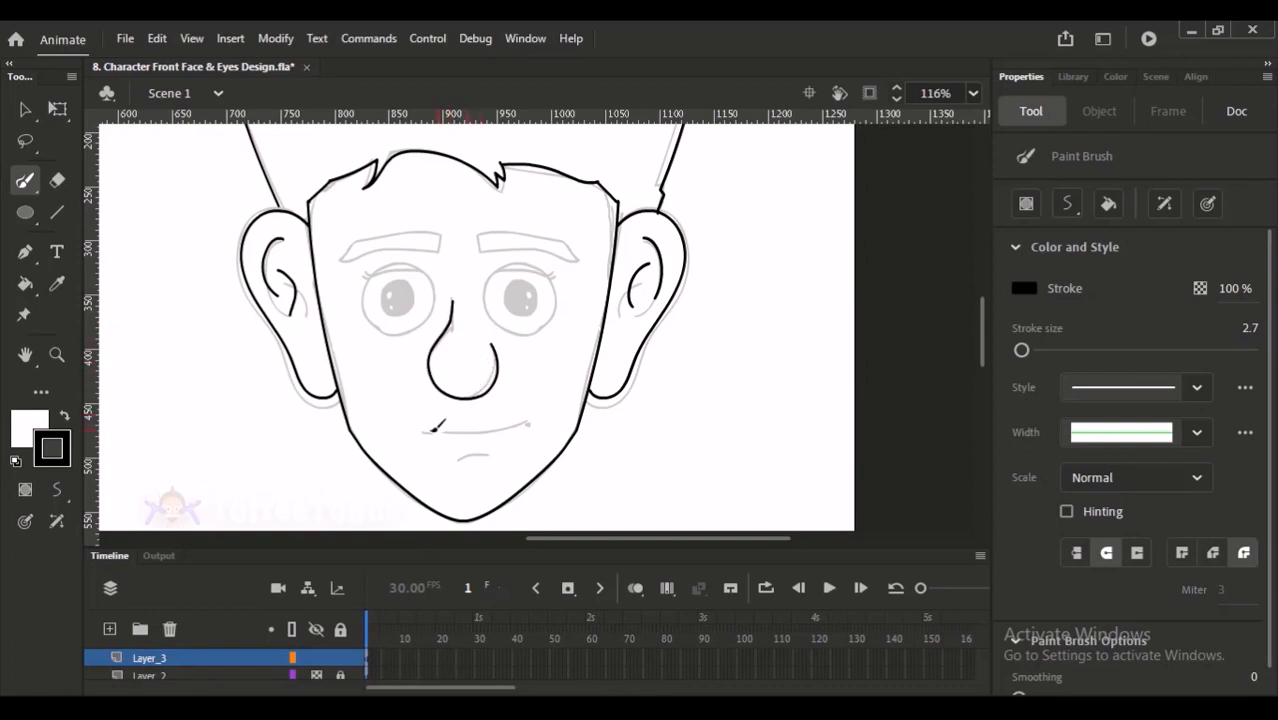
- Trace the smiling mouth line with its short dash and the small crease above the chin
left_click_drag(445, 429, 540, 404)
key("ctrl+z")
left_click_drag(444, 432, 539, 404)
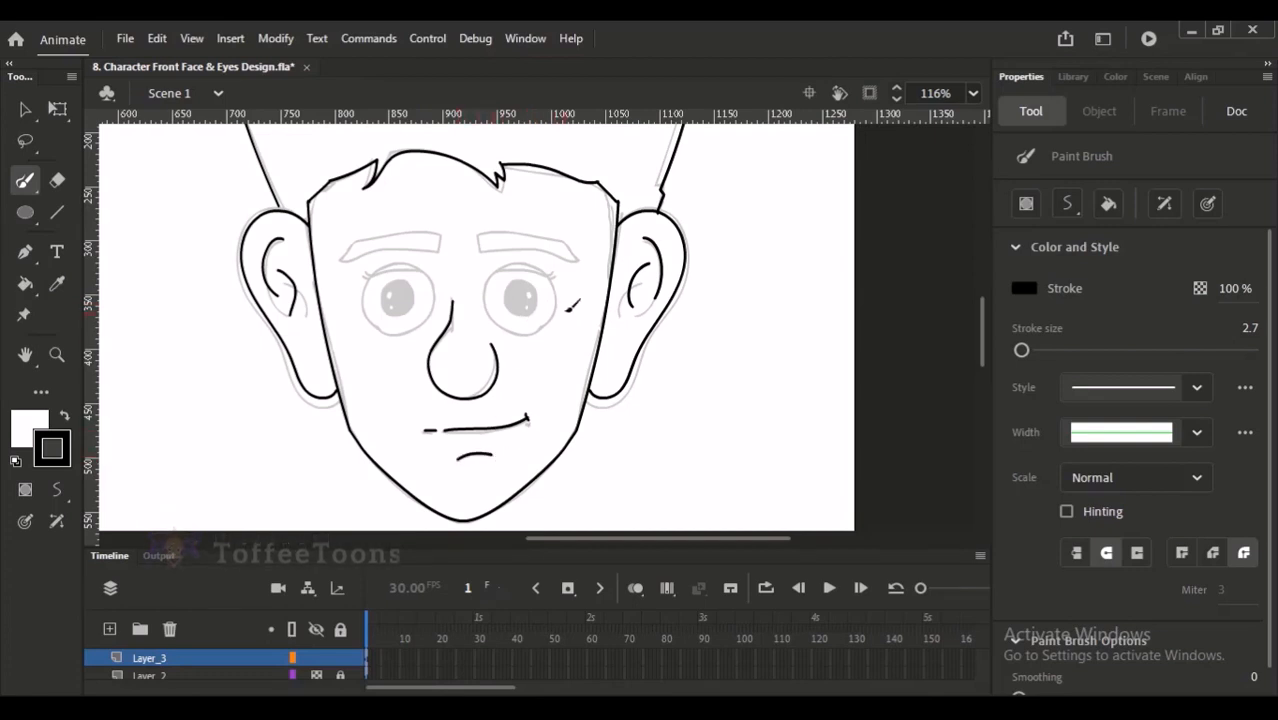
left_click_drag(567, 302, 563, 364)
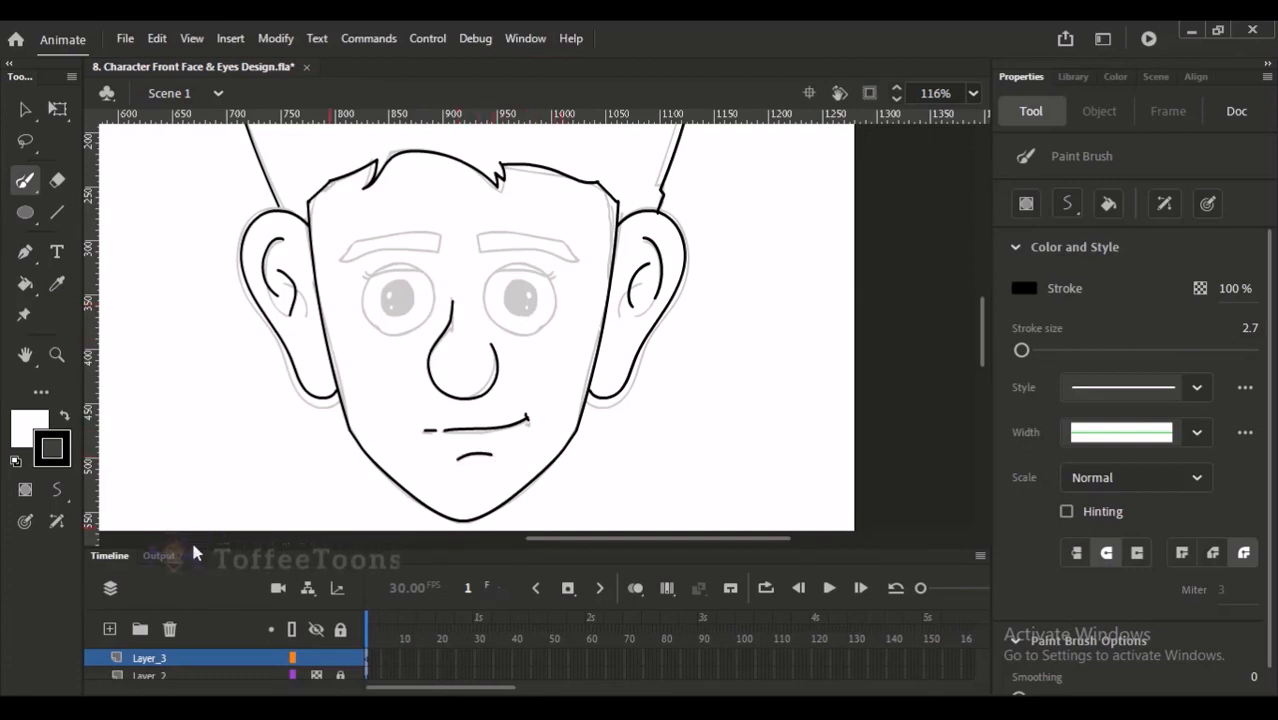
- Enlarge the timeline area to show all layers and rename Layer_3 as face
left_click_drag(198, 549, 198, 492)
double_click(157, 600)
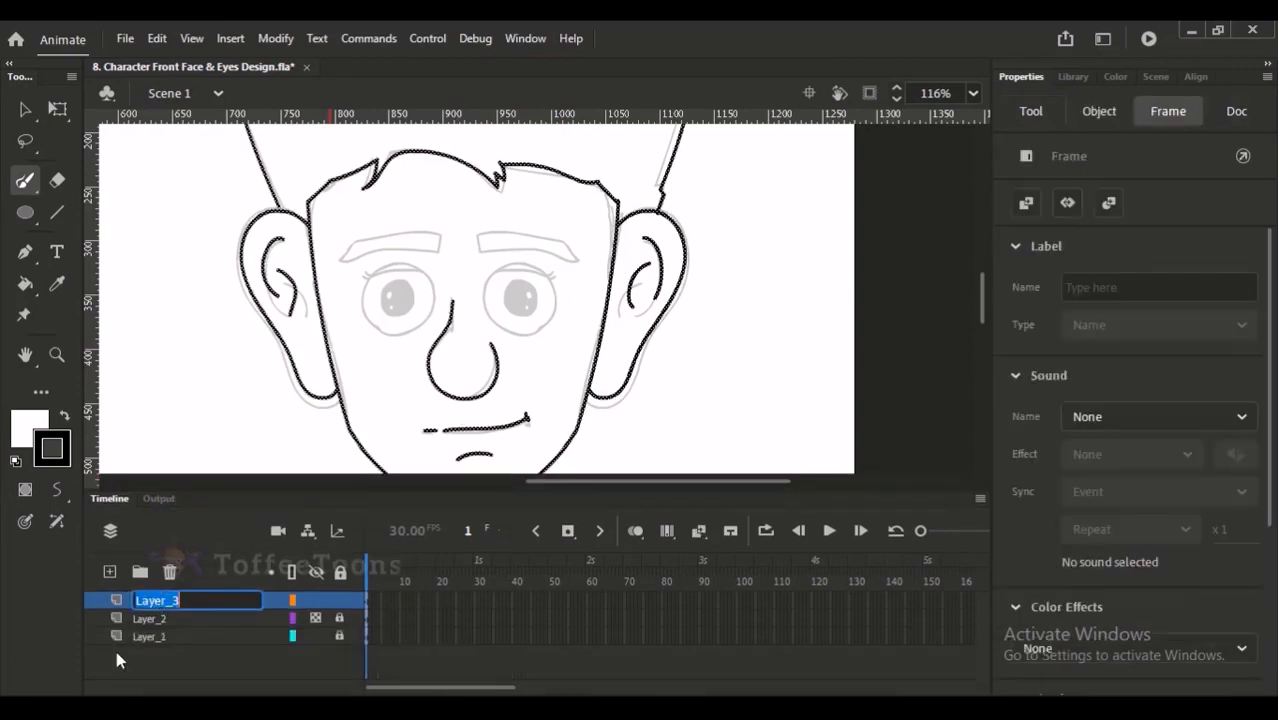
type("af")
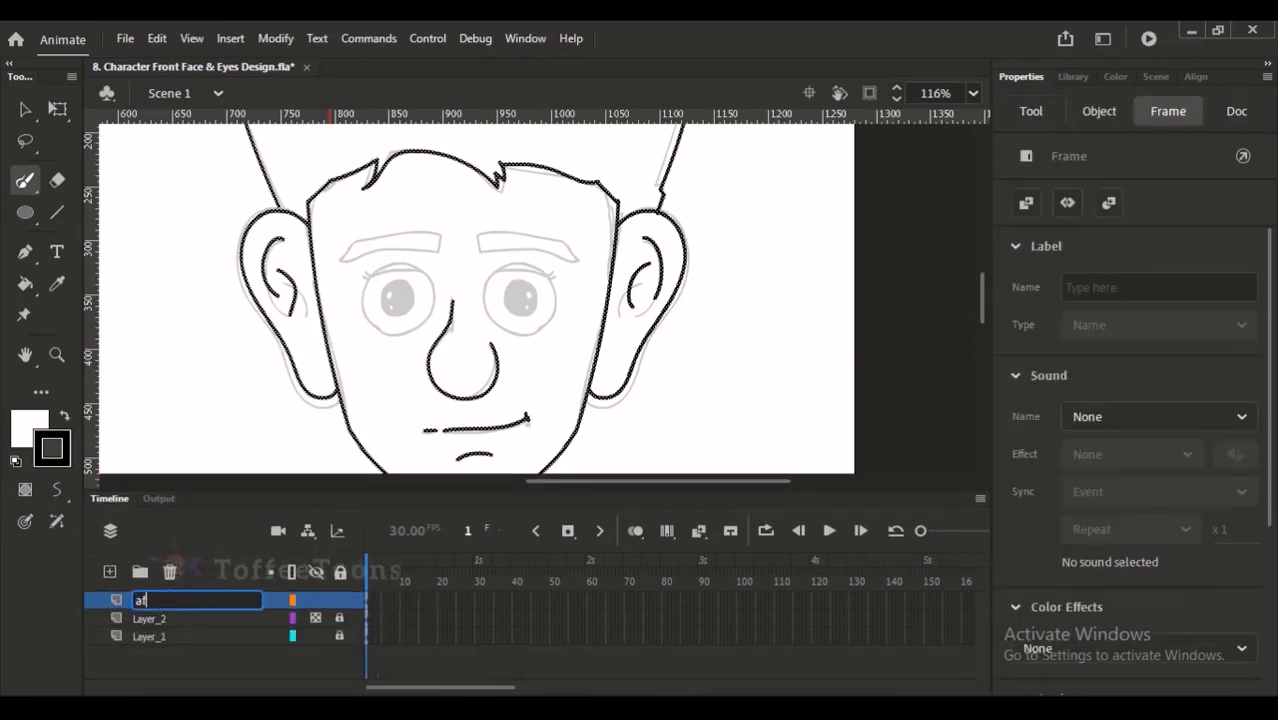
type("ce")
key("Return")
- Add a new layer above the face layer and name it eye
left_click(110, 571)
double_click(160, 601)
type("ey")
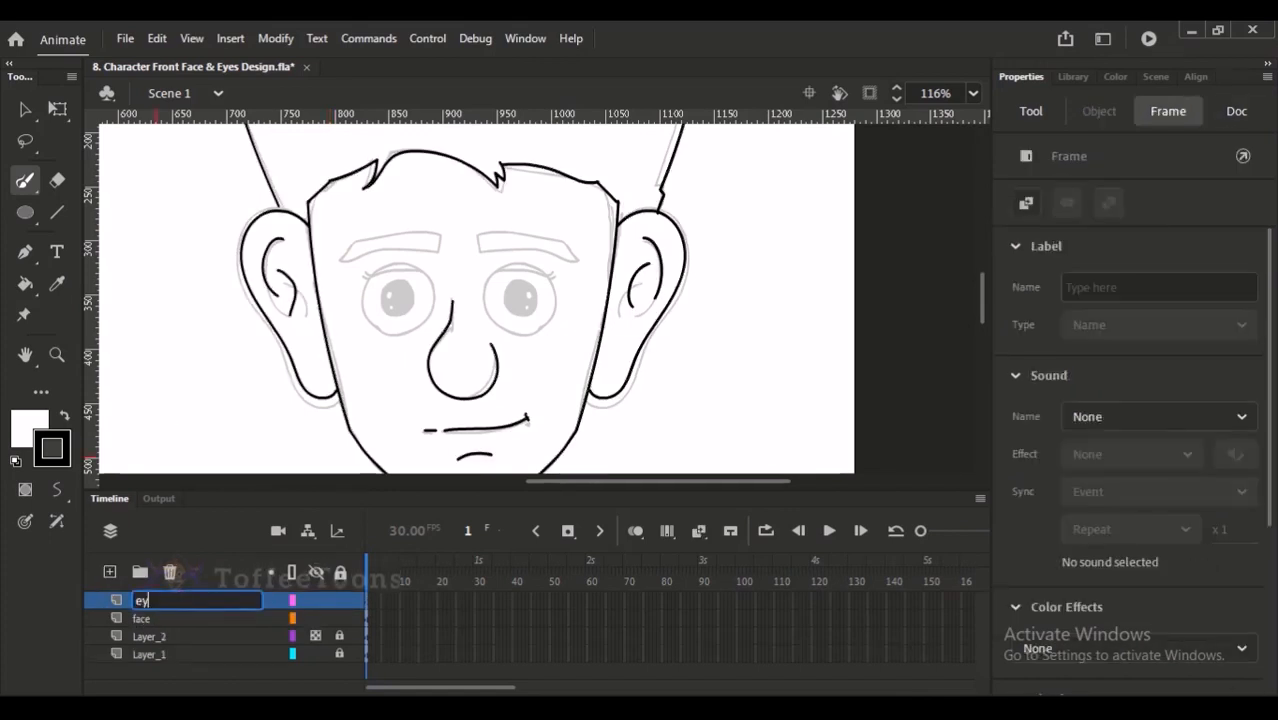
type("e")
key("Return")
- Draw a white circle about 64 px wide with a 2.7 black outline over the sketched left eye
scroll(262, 235, "up", 3)
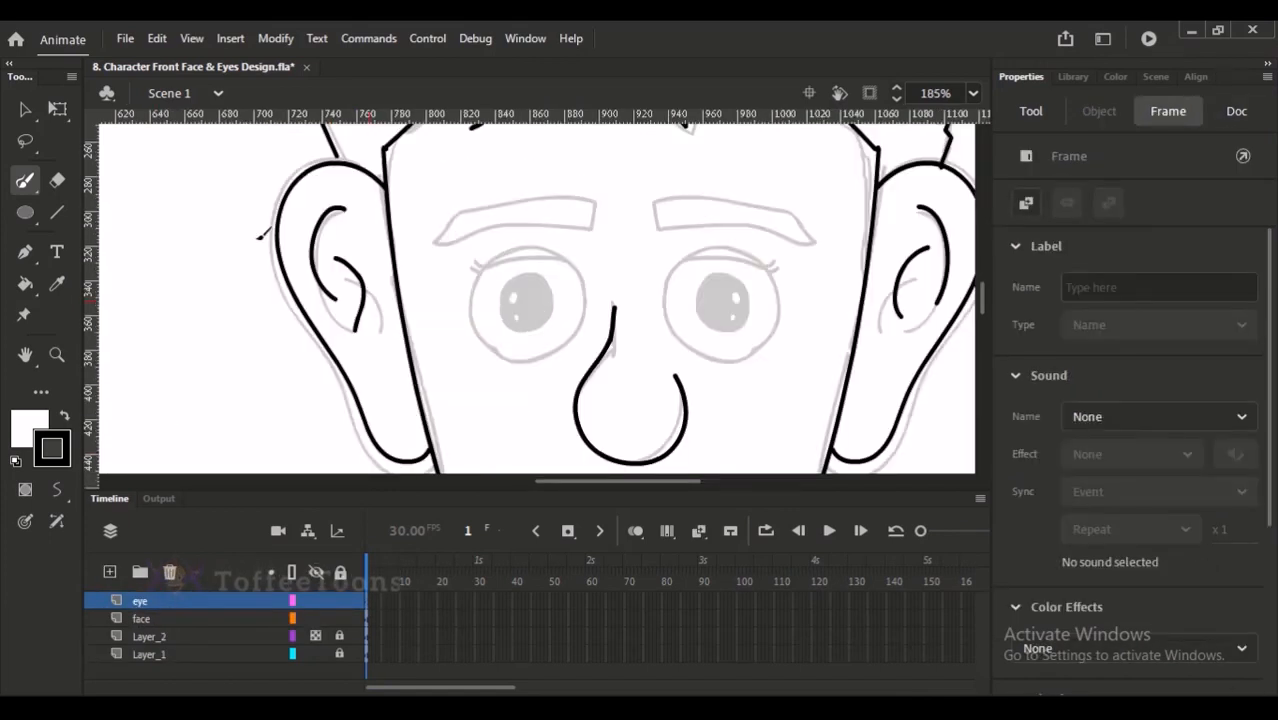
left_click(29, 216)
left_click(96, 272)
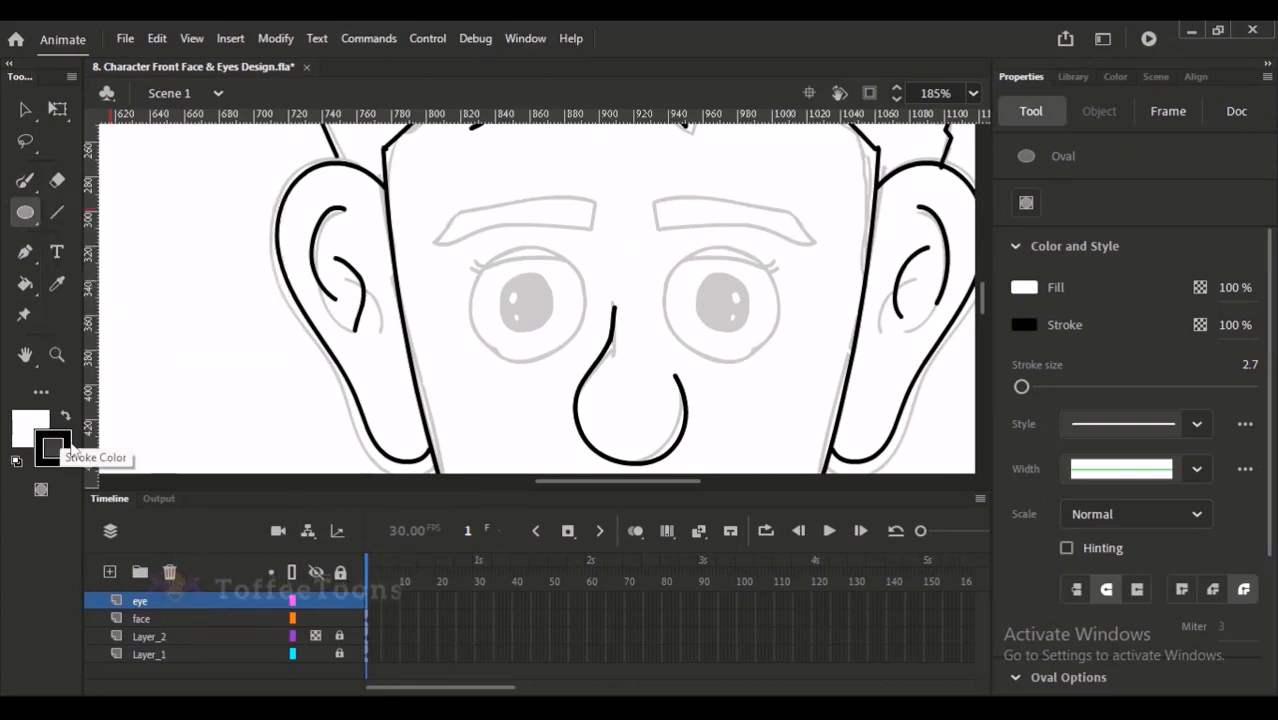
left_click_drag(470, 248, 580, 360)
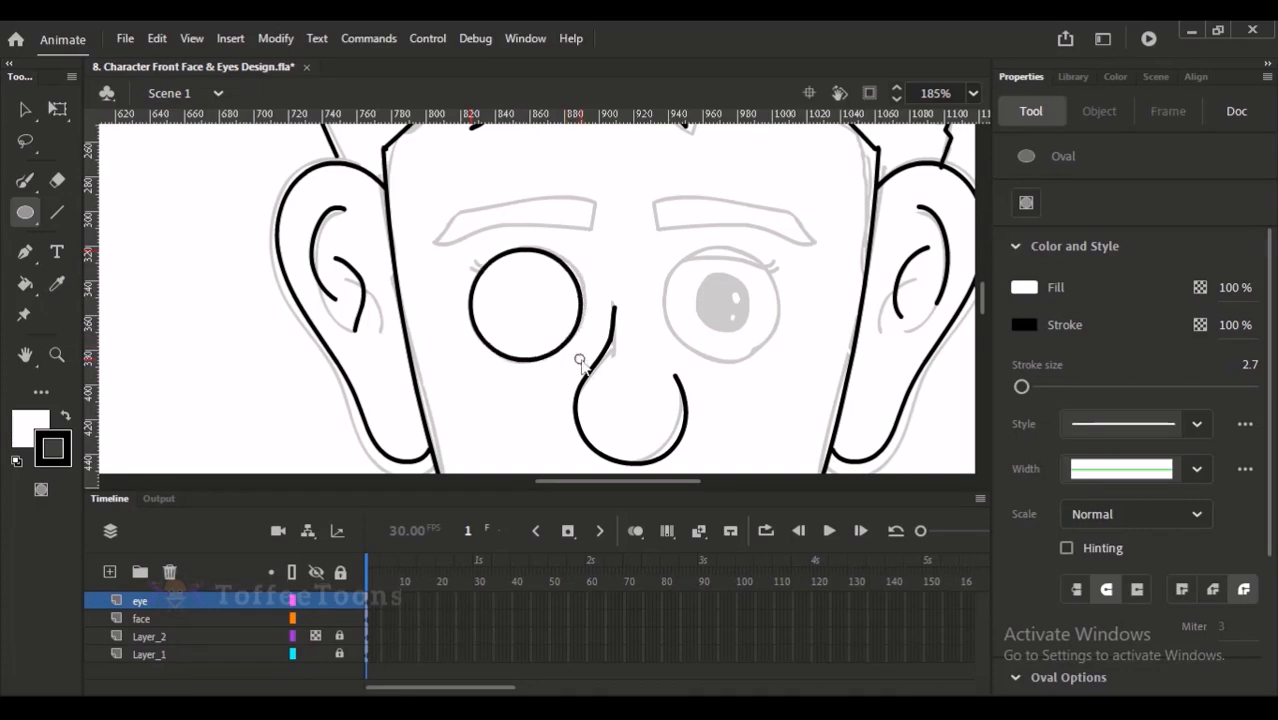
- Convert the eye circle to a graphic symbol named Front eye 2 and open it for editing
key("v")
left_click(171, 603)
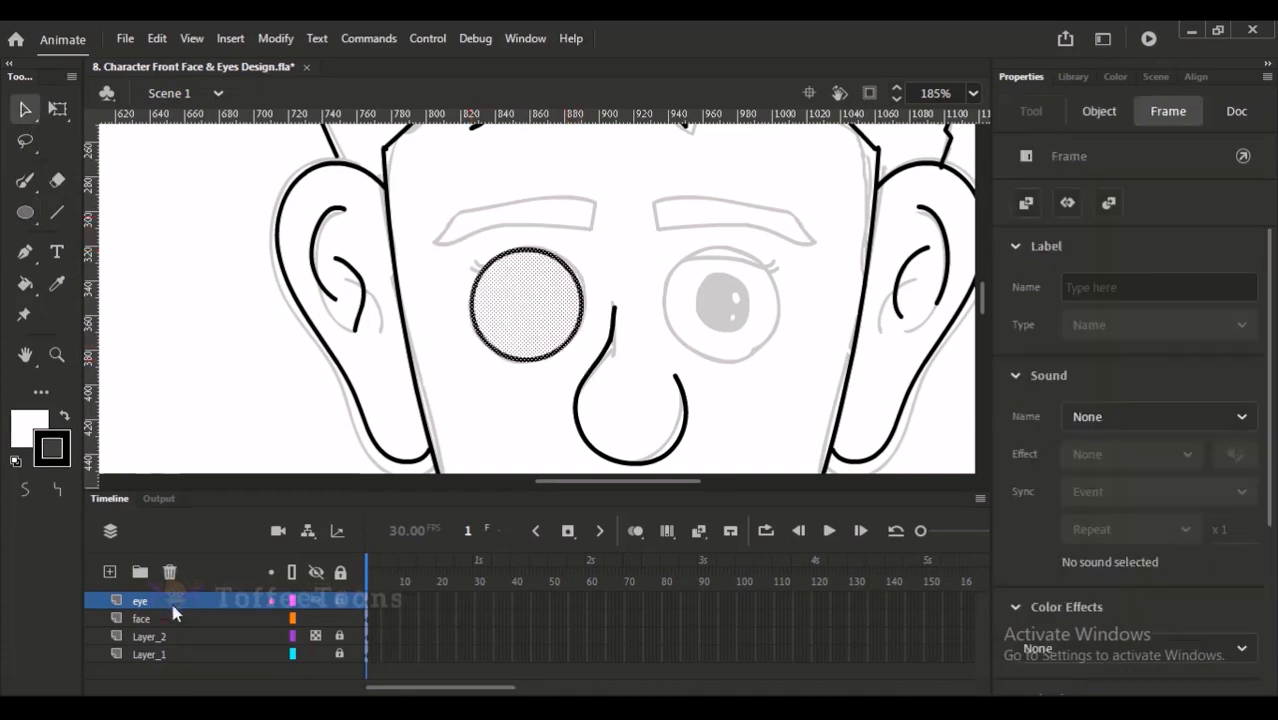
key("F8")
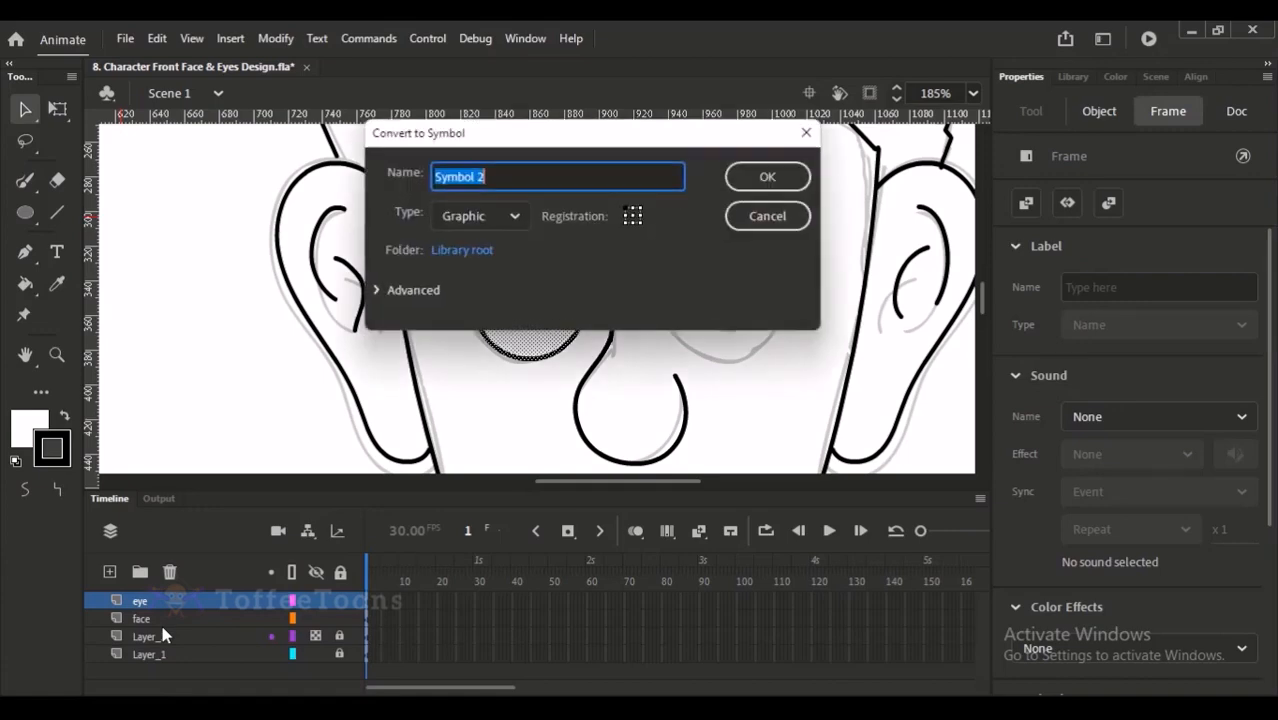
type("Front")
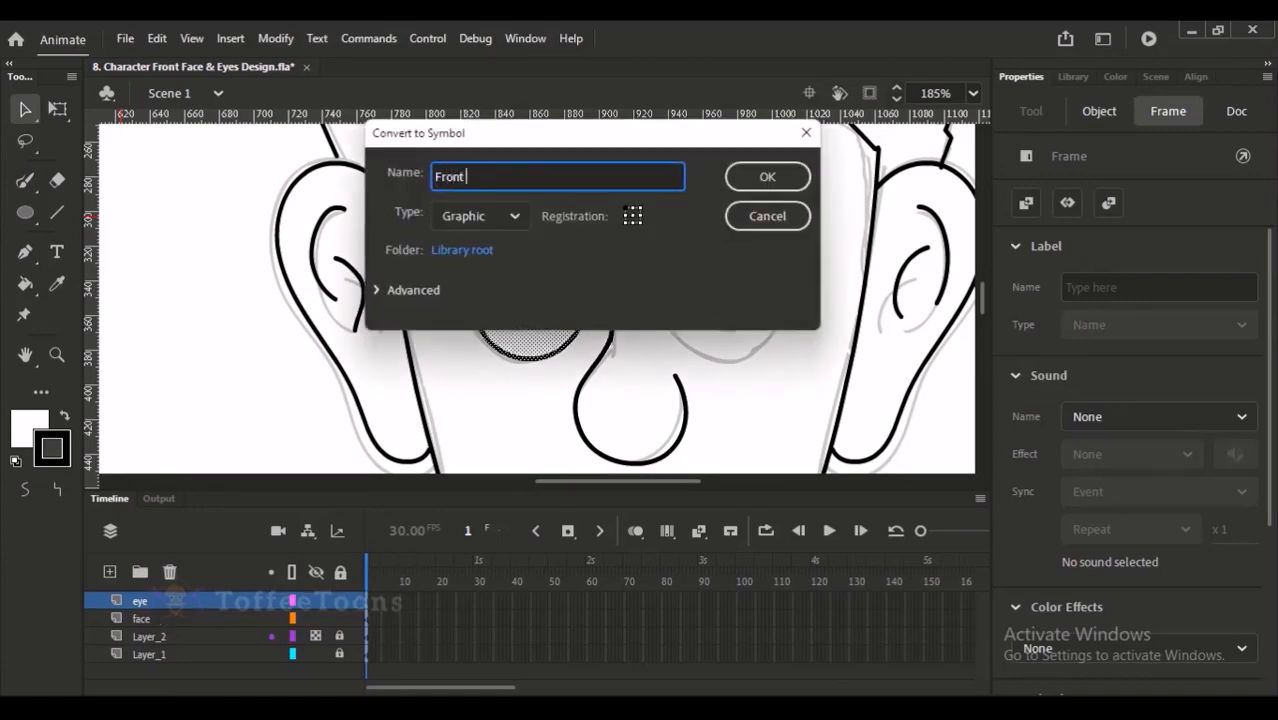
key("Return")
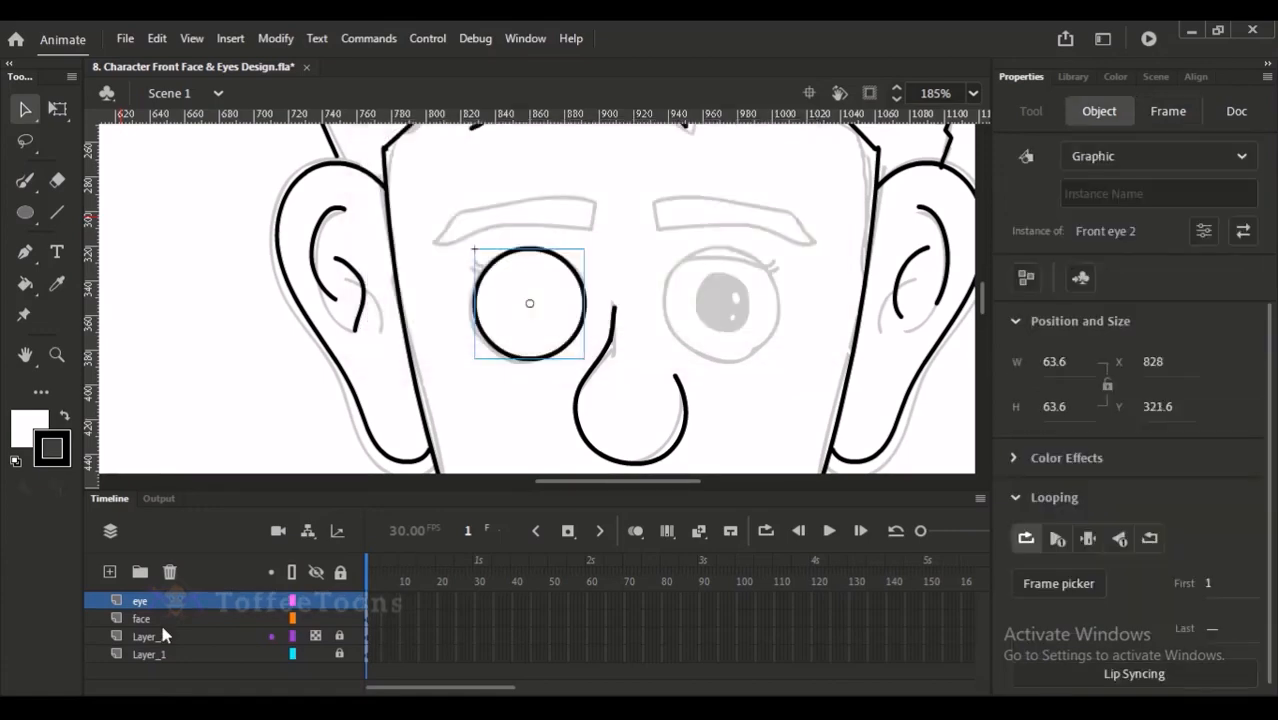
double_click(534, 288)
- Try to move the whole eye circle, fill and outline together, over to the right eye
left_click_drag(483, 202, 638, 389)
left_click(590, 355)
left_click(473, 345)
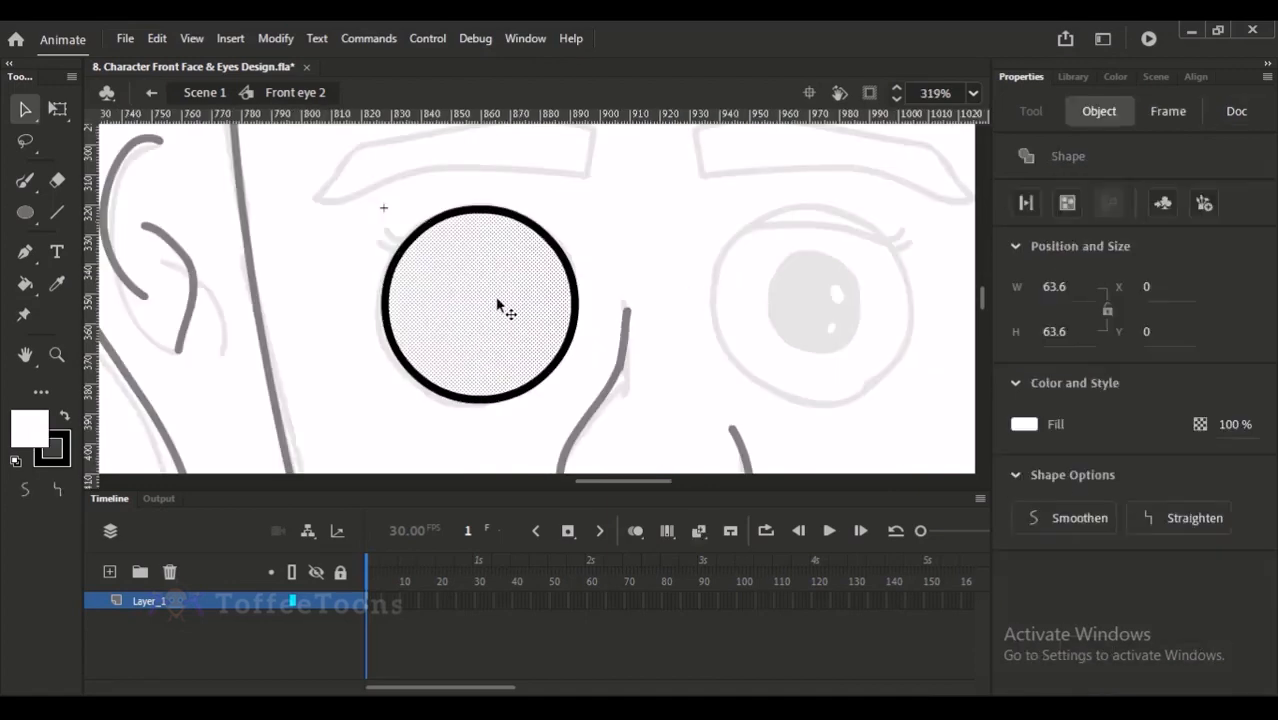
left_click_drag(528, 266, 478, 276)
mouse_move(338, 200)
left_mouse_down()
mouse_move(545, 425)
mouse_move(624, 486)
left_mouse_up()
left_click_drag(450, 346, 826, 348)
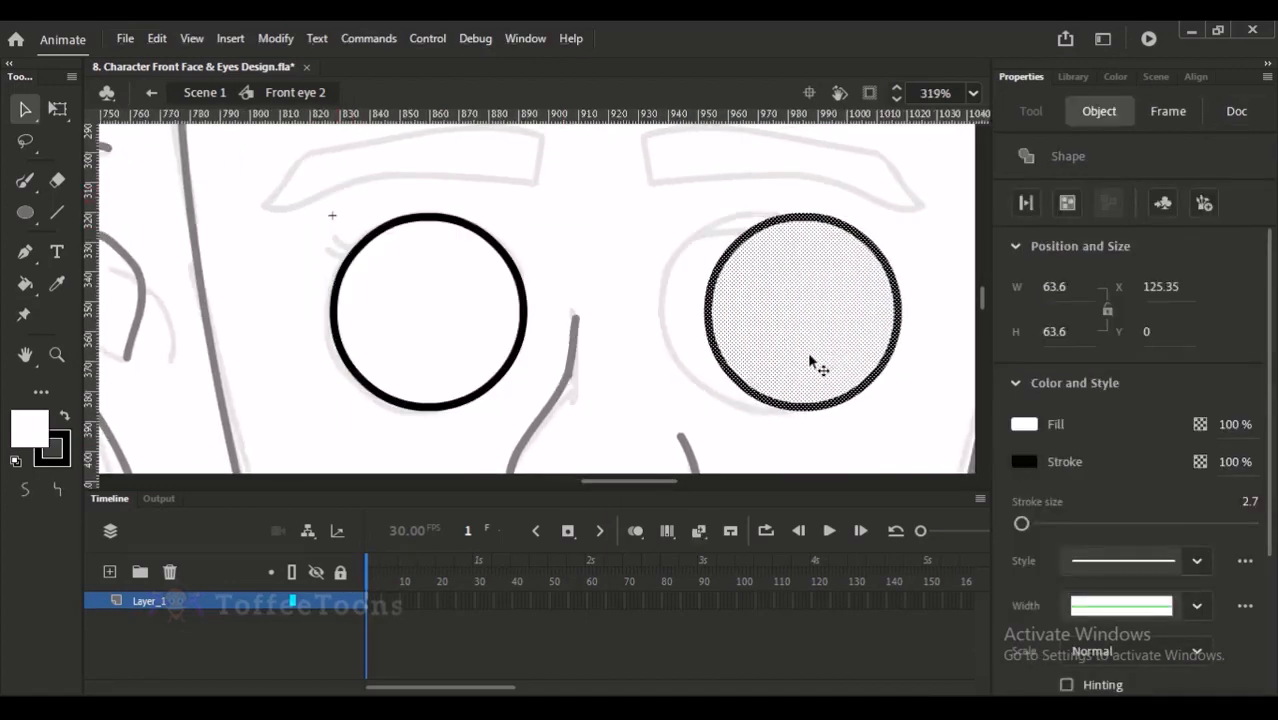
key("ctrl+z")
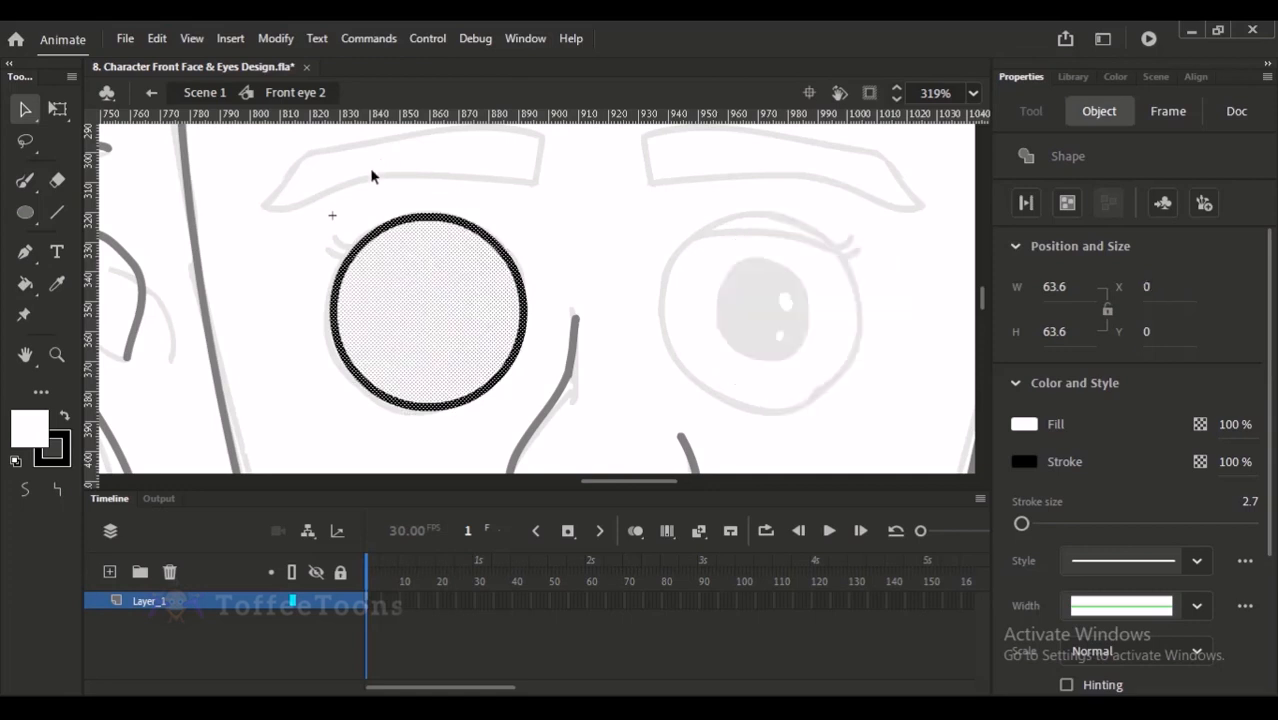
- Brush two eyelashes at the left eye's outer corner and a curved eyelid line across the circle's upper part
left_click(379, 163)
key("b")
left_click_drag(354, 249, 325, 250)
key("ctrl+z")
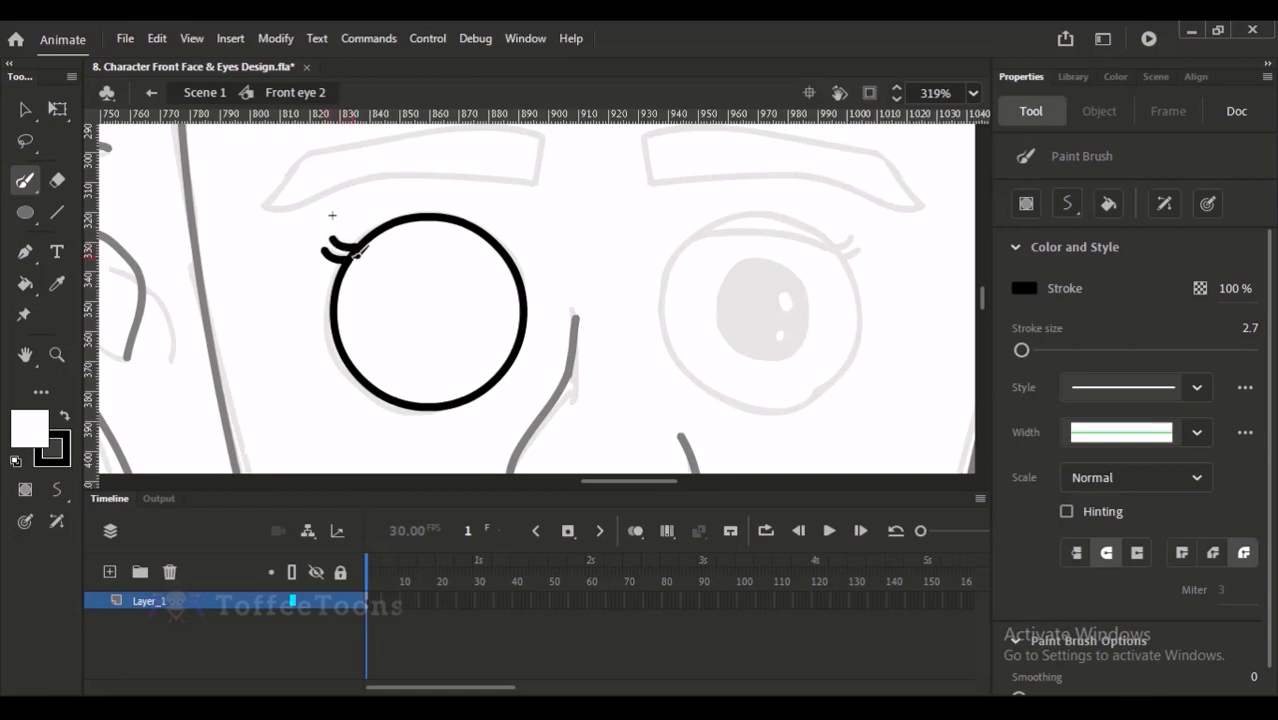
mouse_move(360, 245)
left_mouse_down()
mouse_move(482, 243)
mouse_move(508, 263)
left_mouse_up()
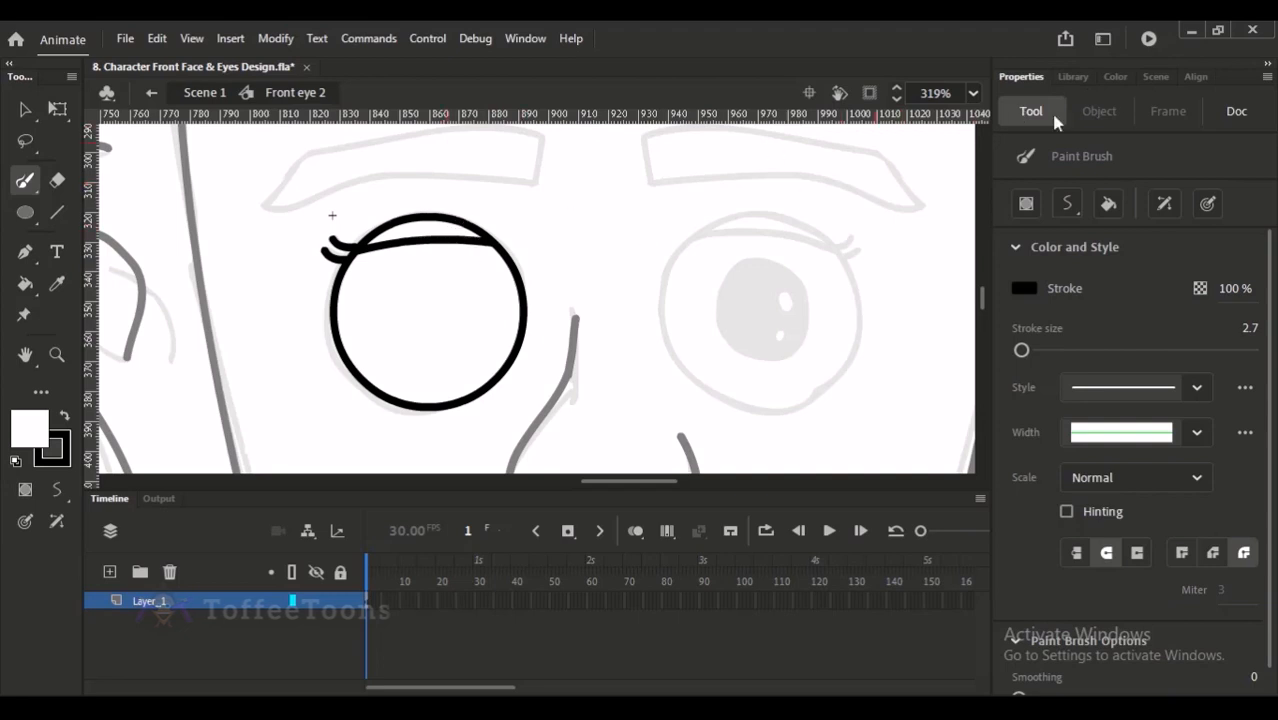
- Fill the upper eyelid area of the left eye with skin tone D39C7D using the Paint Bucket
left_click(1114, 78)
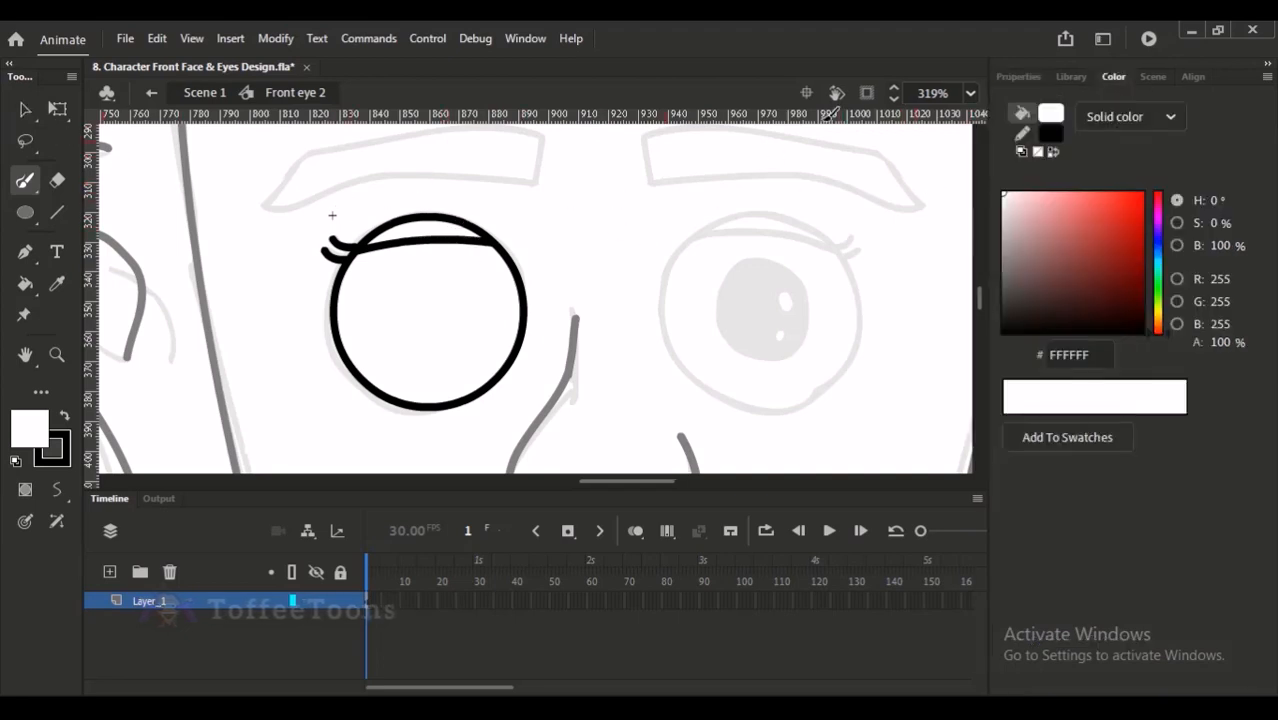
left_click_drag(1157, 340, 1160, 333)
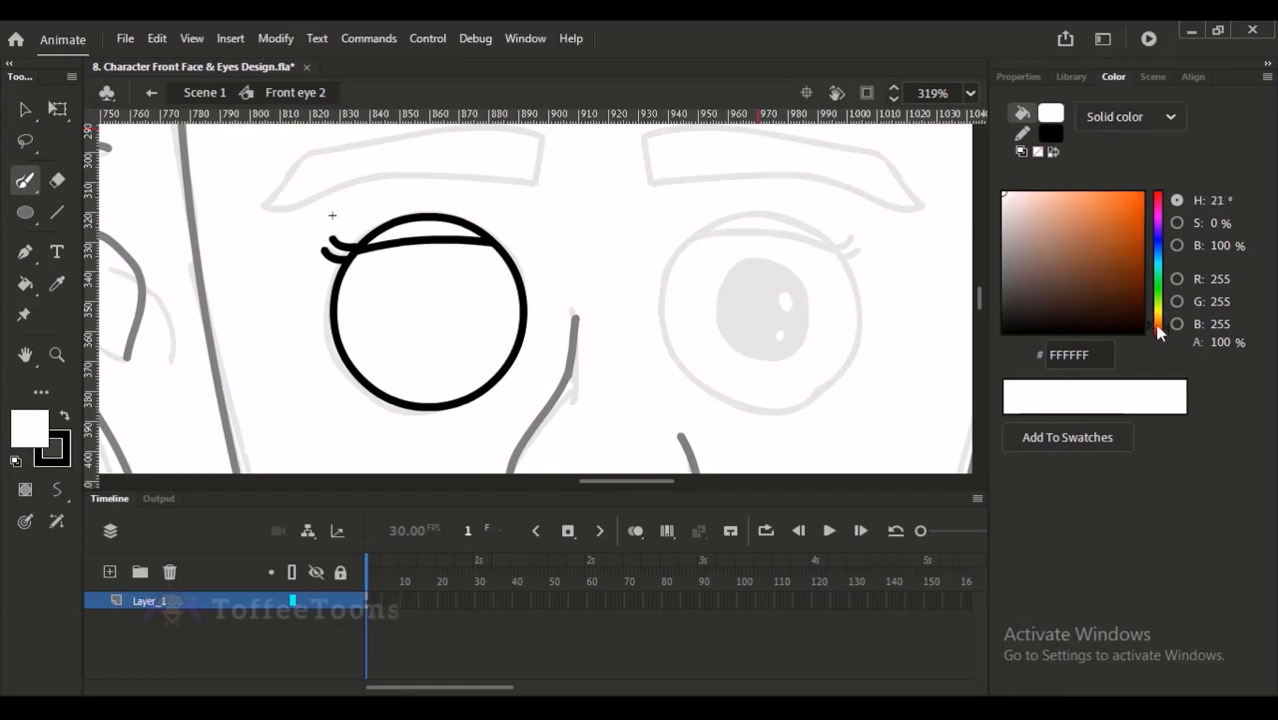
left_click(1058, 215)
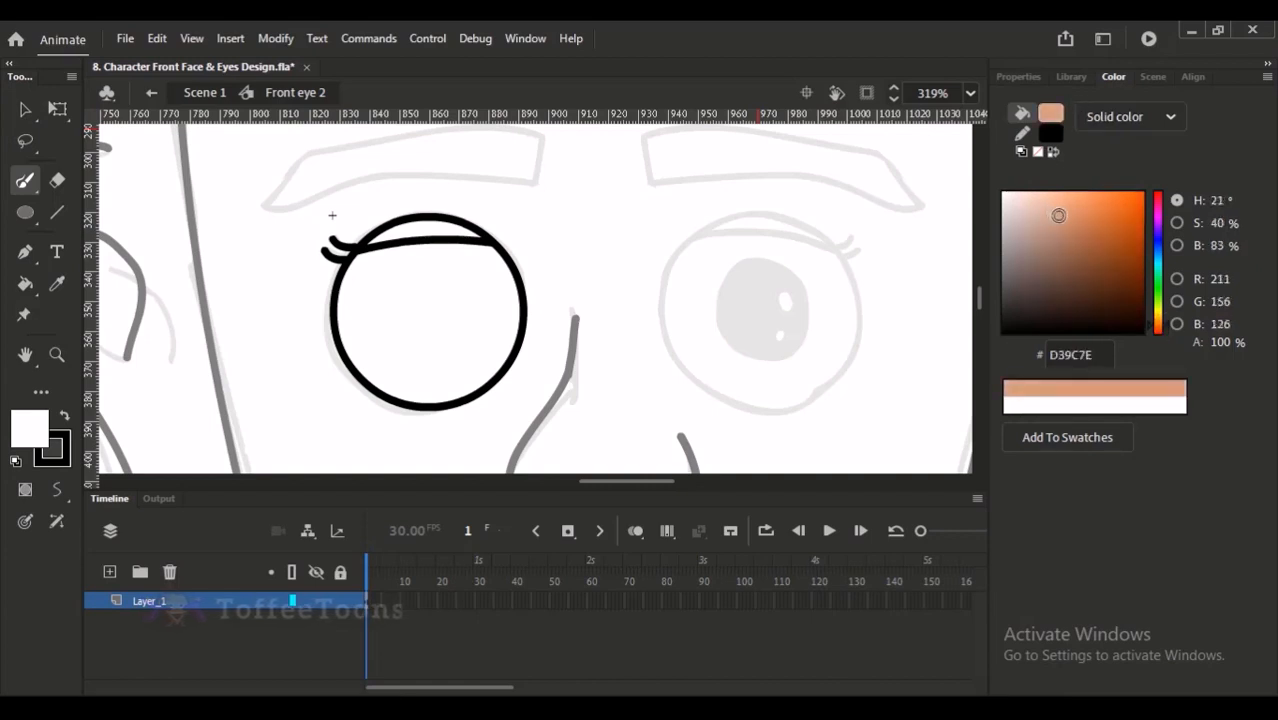
key("k")
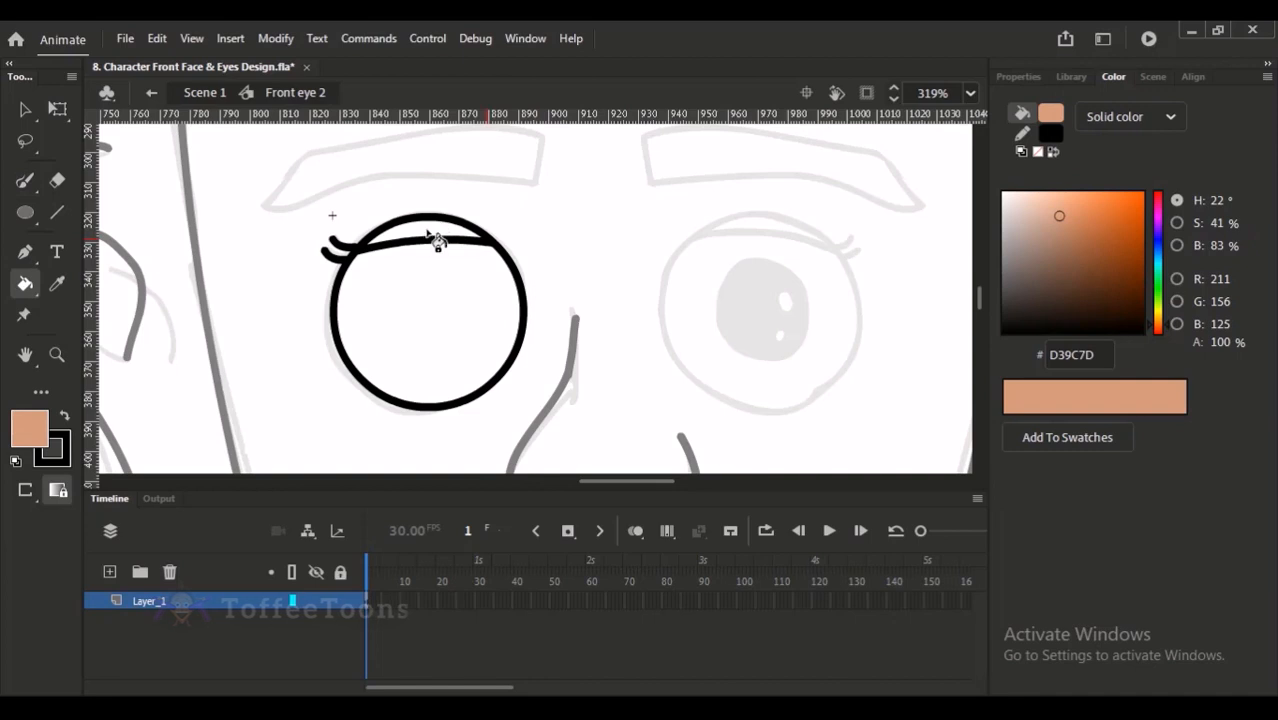
left_click(445, 238)
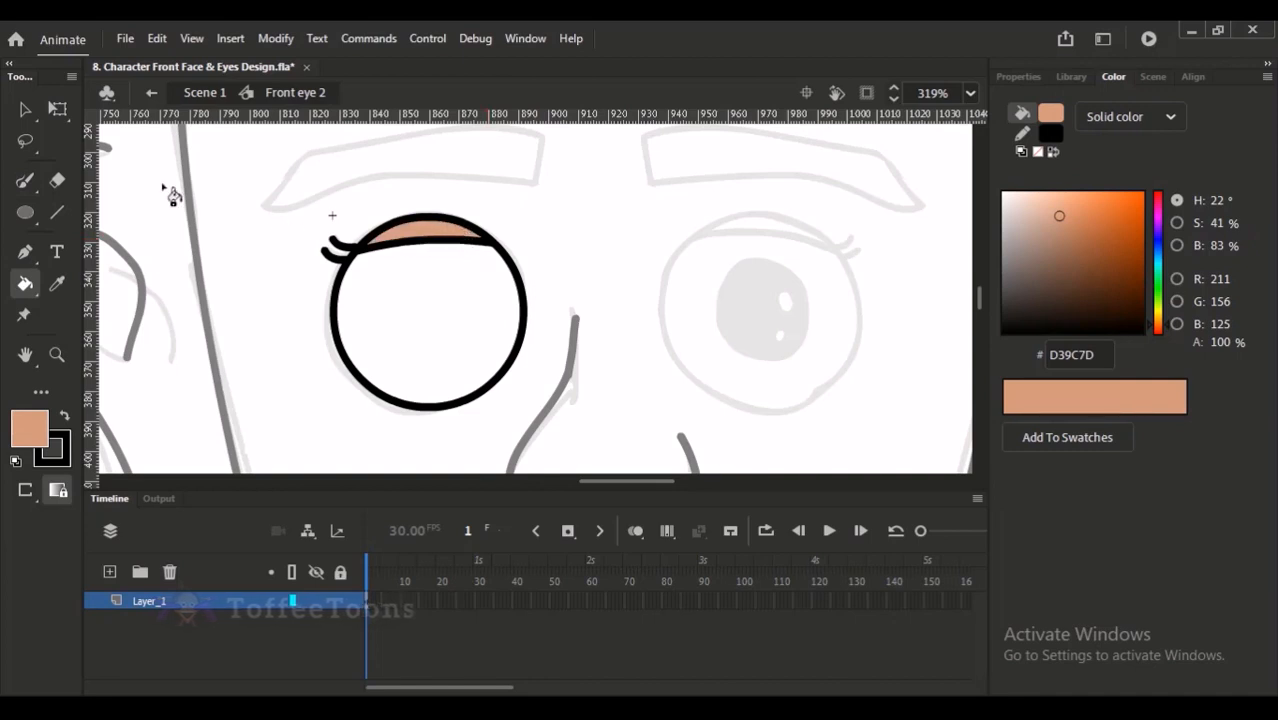
- Duplicate the left eye with its lashes, mirror the copy horizontally, and align it over the right eye of the sketch
left_click(25, 109)
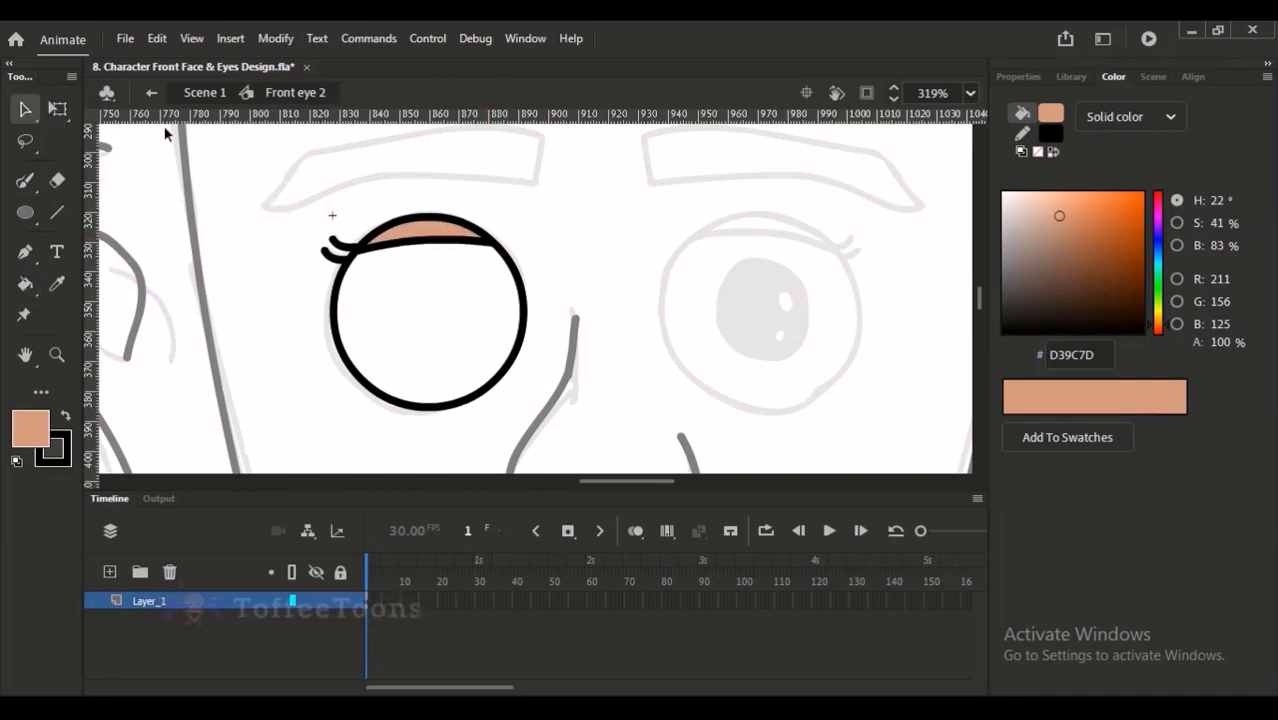
double_click(478, 398)
mouse_move(438, 331)
left_mouse_down()
mouse_move(485, 308)
mouse_move(822, 352)
left_mouse_up()
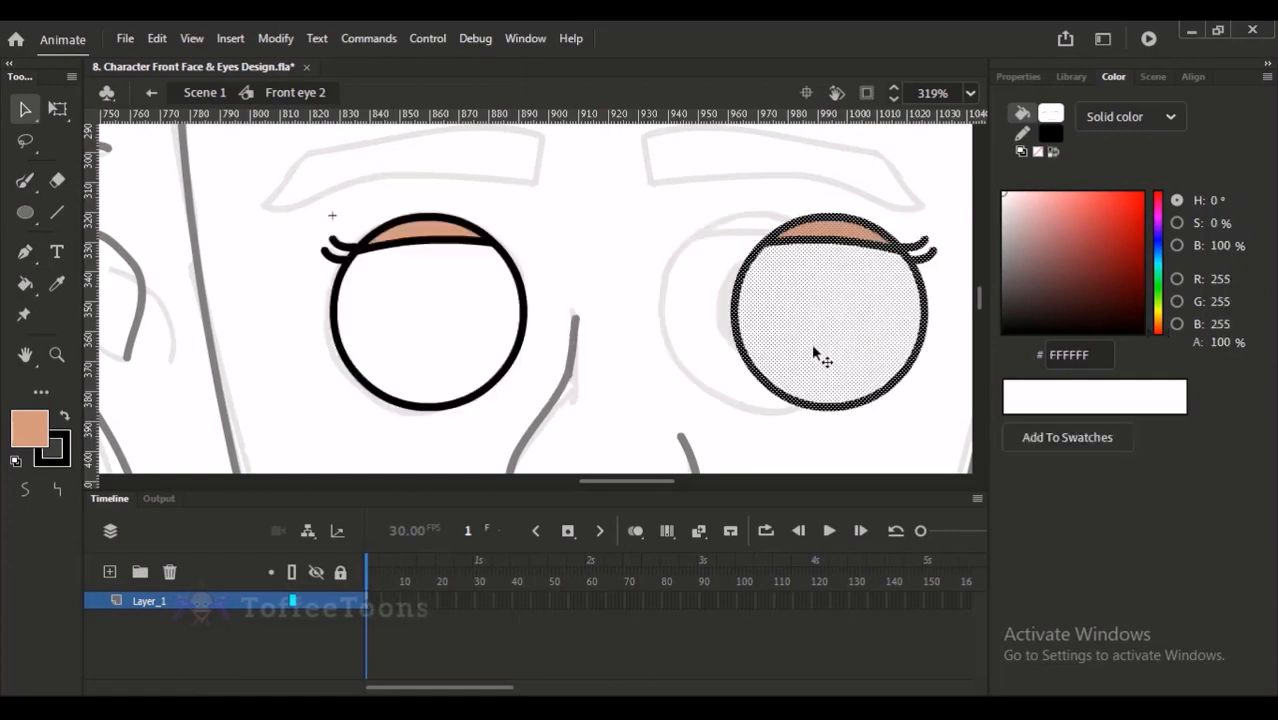
key("Left")
key("Left")
key("Left")
key("Left")
key("Left")
key("Left")
key("Left")
key("Left")
key("Left")
key("Left")
key("Left")
key("Left")
key("Left")
key("Left")
key("Left")
key("Left")
key("Left")
key("Left")
key("Left")
key("Left")
key("Left")
key("Left")
key("Left")
key("Left")
key("Left")
key("Left")
key("Left")
key("Left")
left_click(865, 326)
key("ctrl+minus")
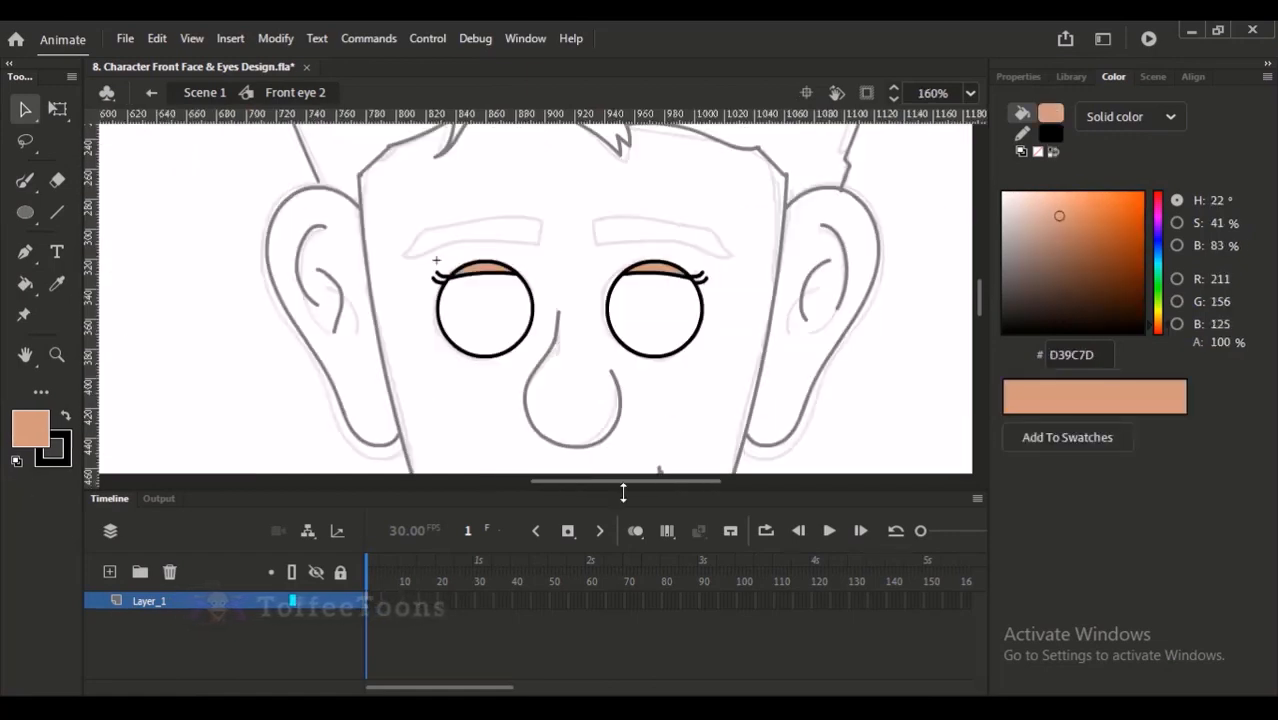
- Cut the white fills out of both eyes
key("ctrl+2")
left_click_drag(664, 248, 751, 402)
left_click_drag(459, 160, 648, 329)
left_click_drag(424, 171, 590, 415)
left_click(465, 296)
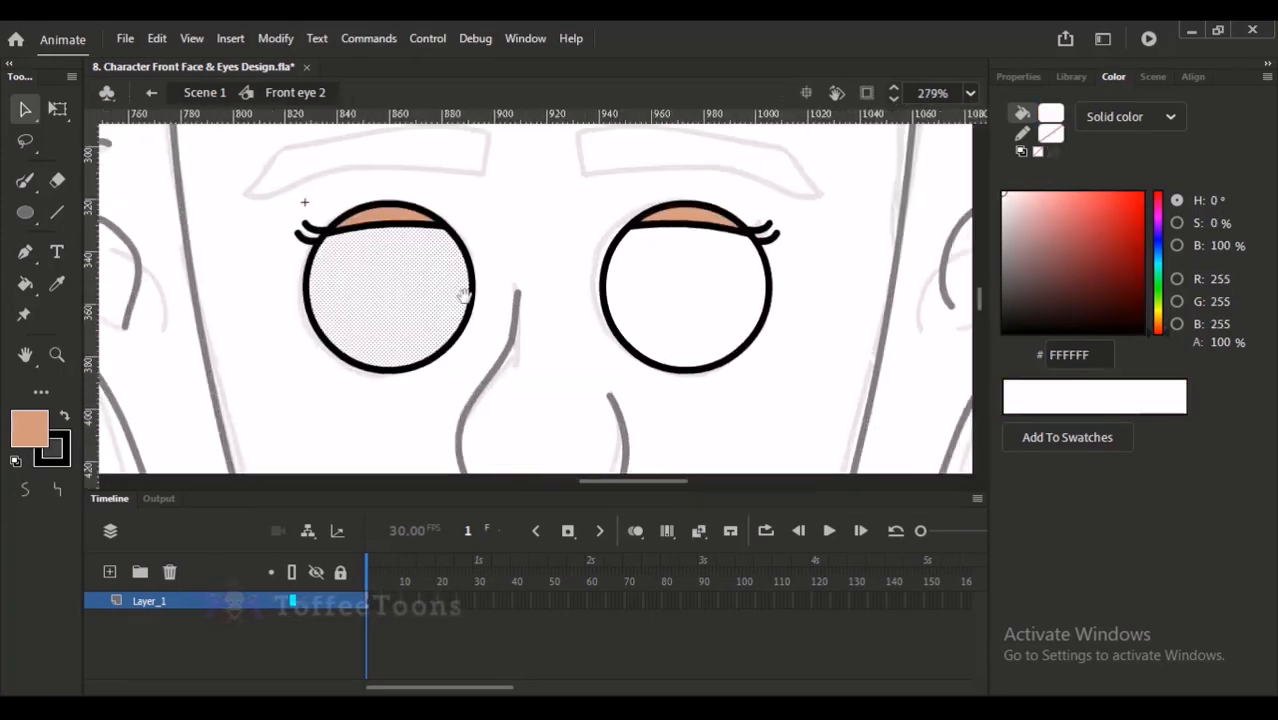
left_click(672, 318, "shift")
key("ctrl+x")
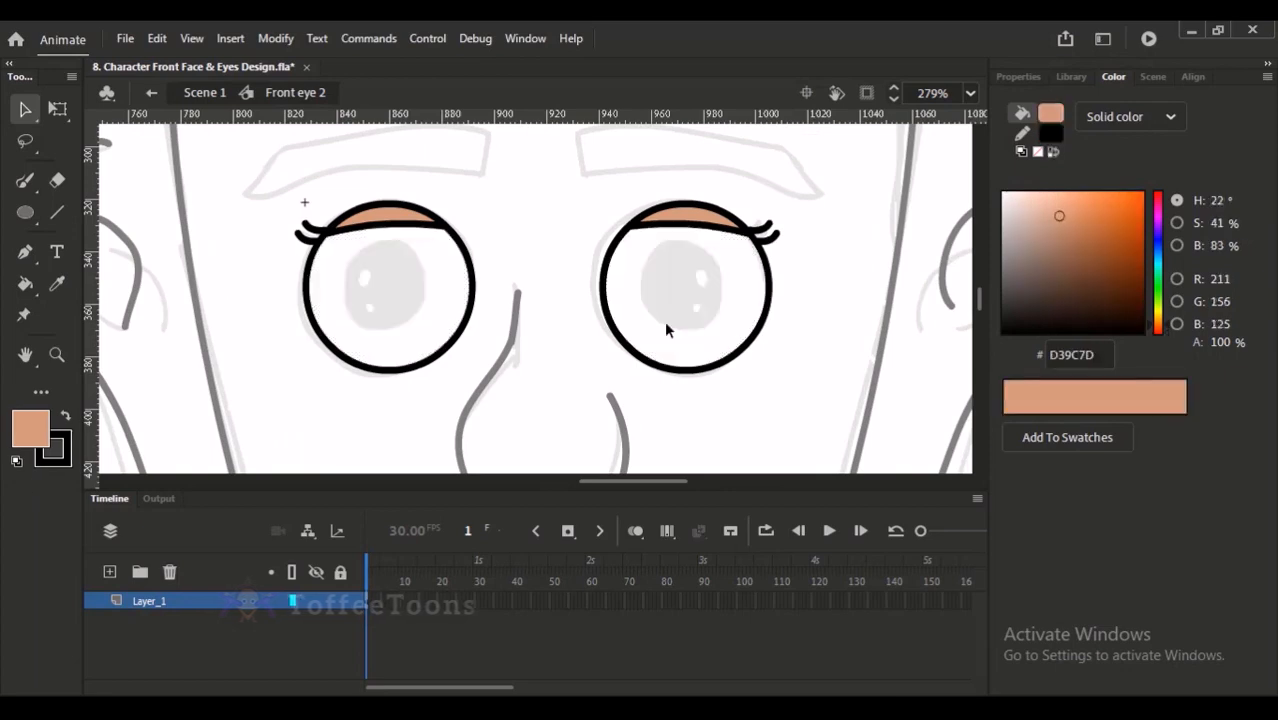
- Add a layer beneath the eye outlines, naming the outline layer stroke and the new layer white
left_click(110, 571)
left_click_drag(148, 622, 140, 597)
double_click(148, 600)
type("d")
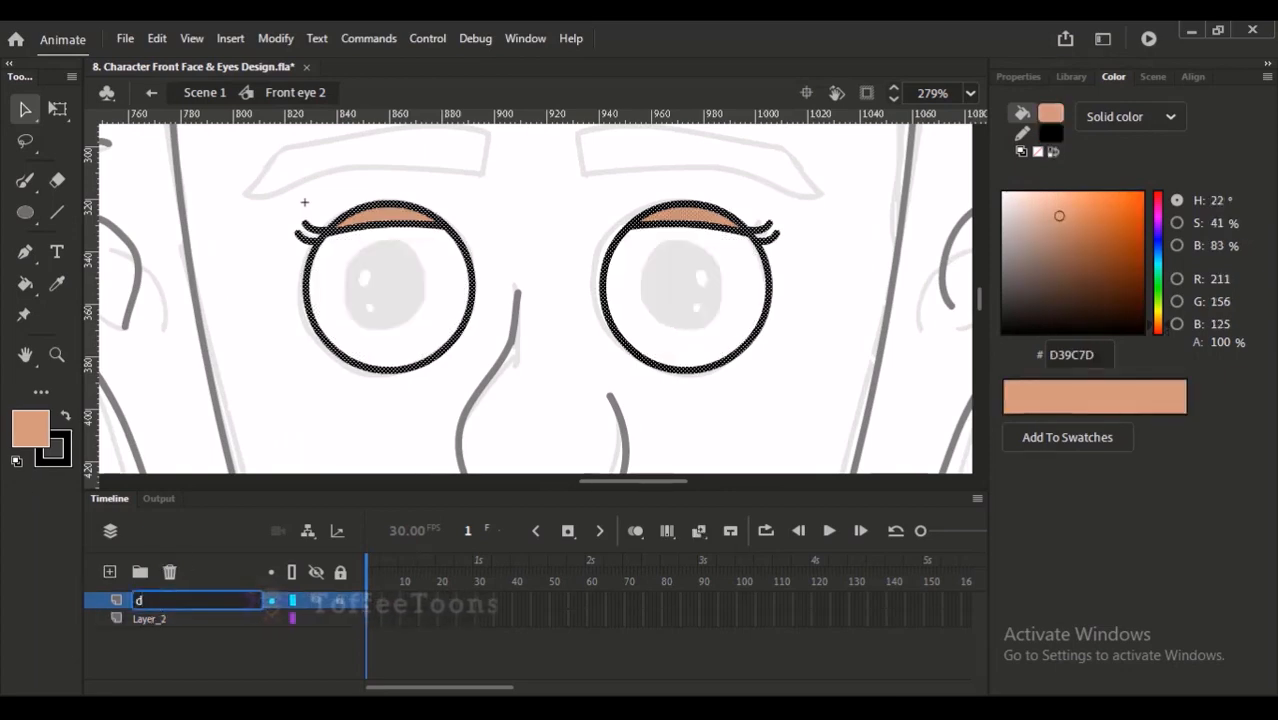
type("troke")
double_click(152, 619)
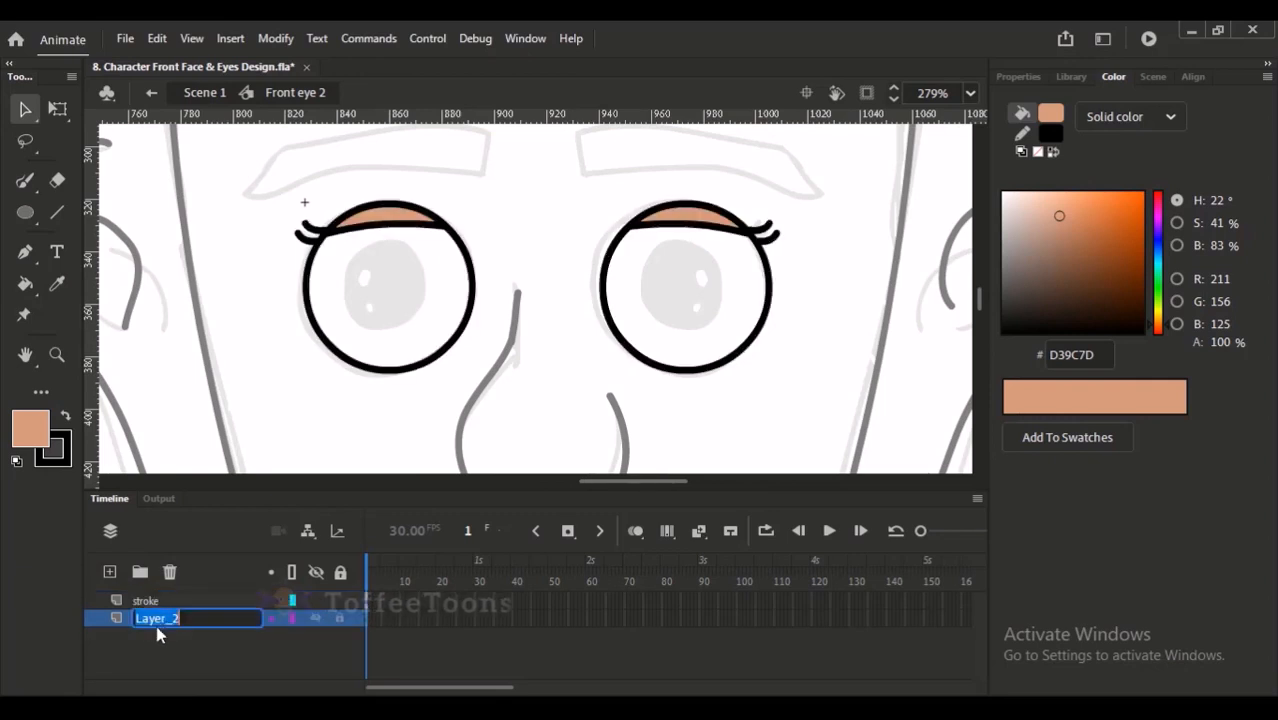
type("white")
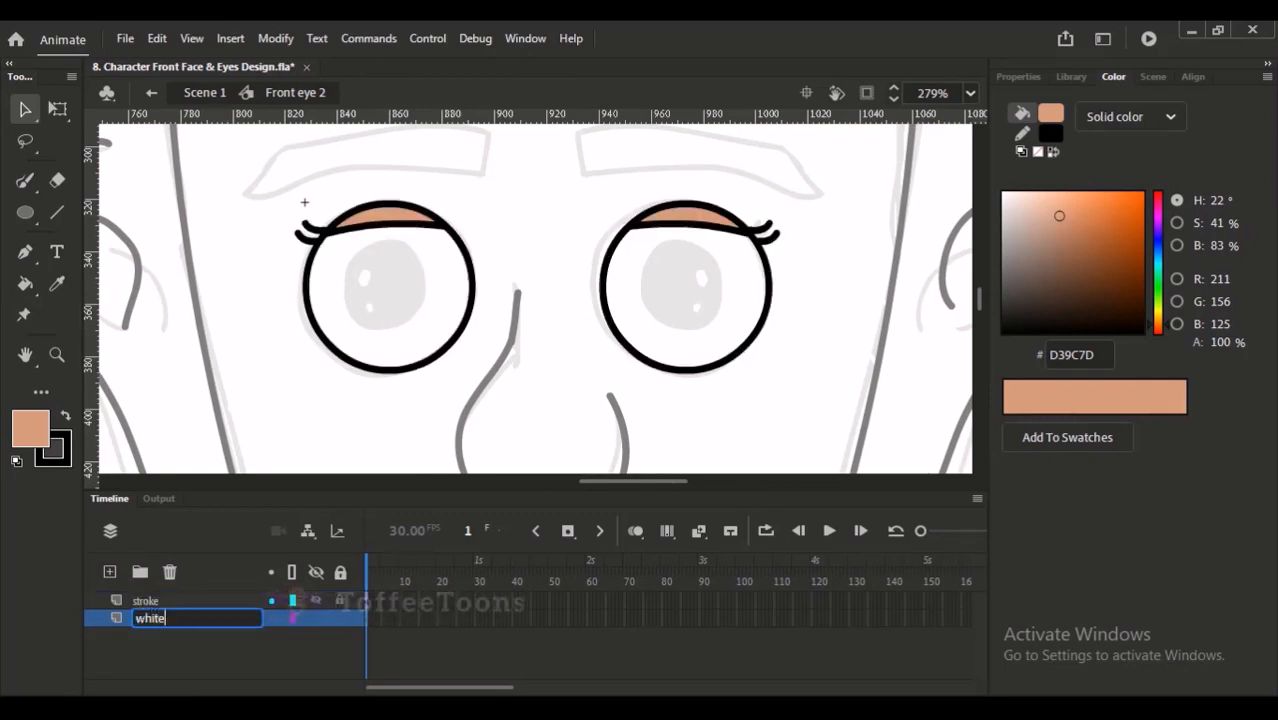
key("Return")
- Paste the white fills in place on the white layer, then hide it under a new layer added above it
key("ctrl+shift+v")
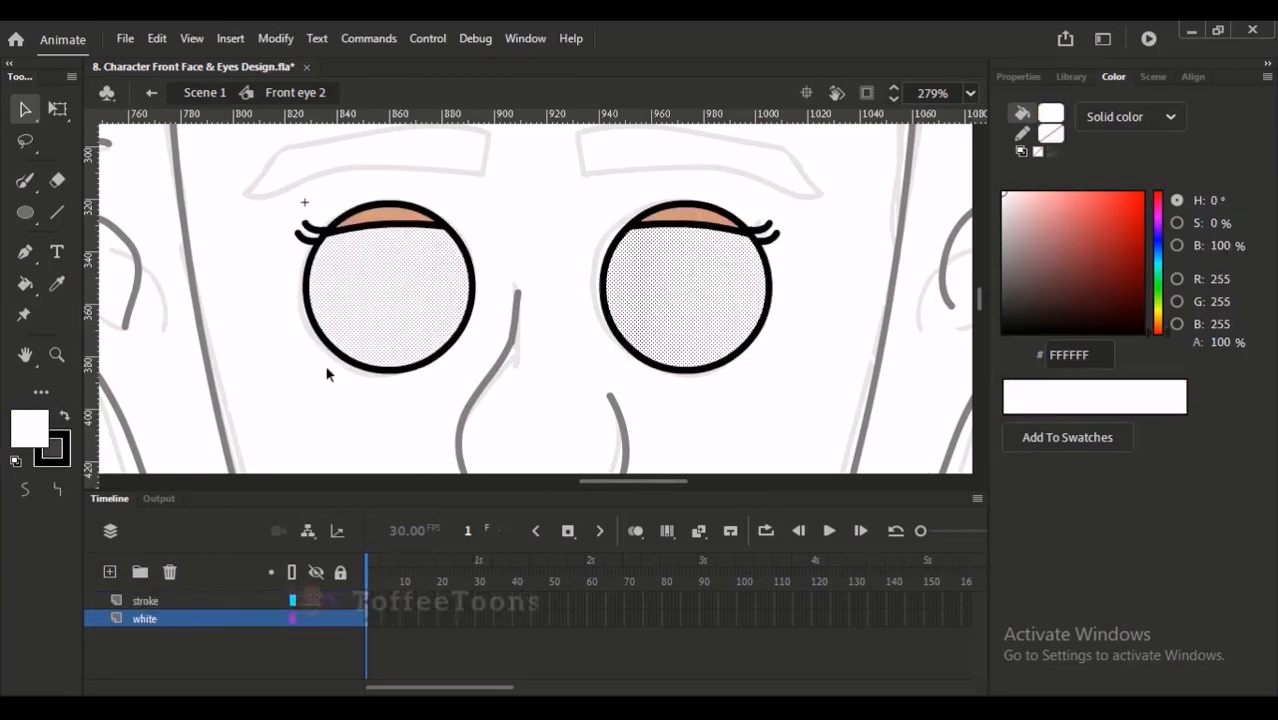
left_click(275, 433)
left_click(110, 571)
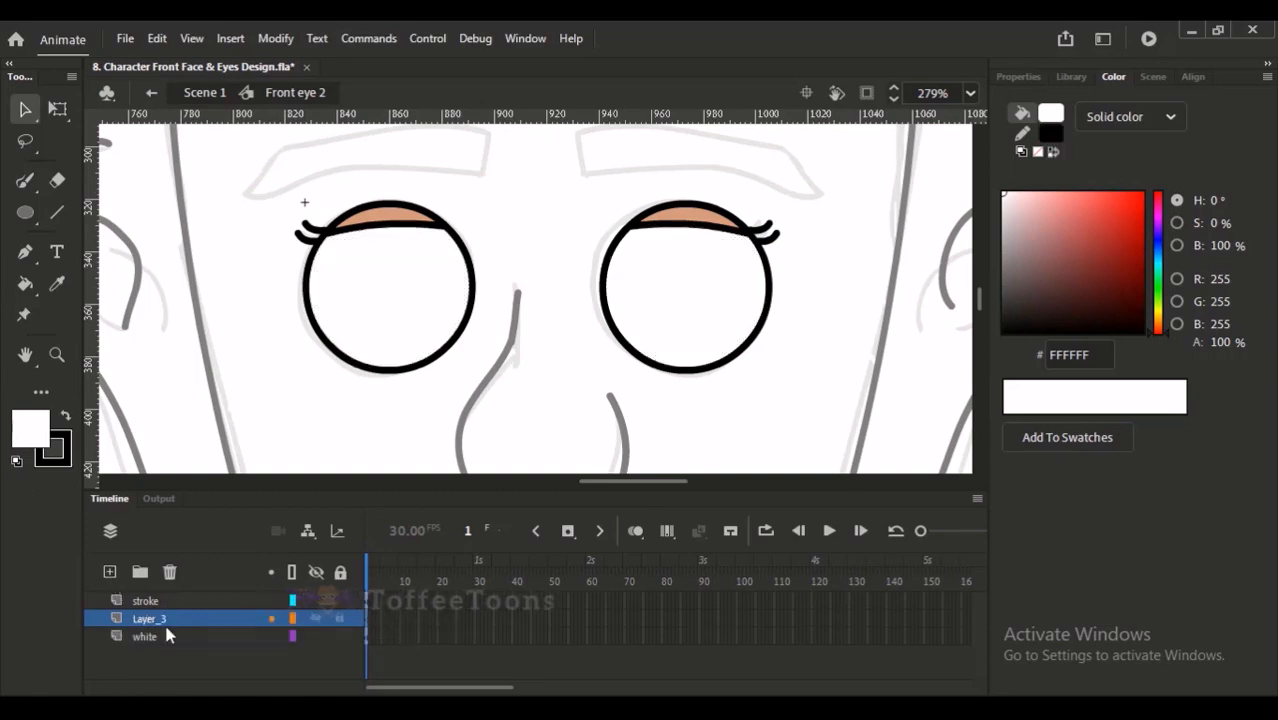
left_click(316, 637)
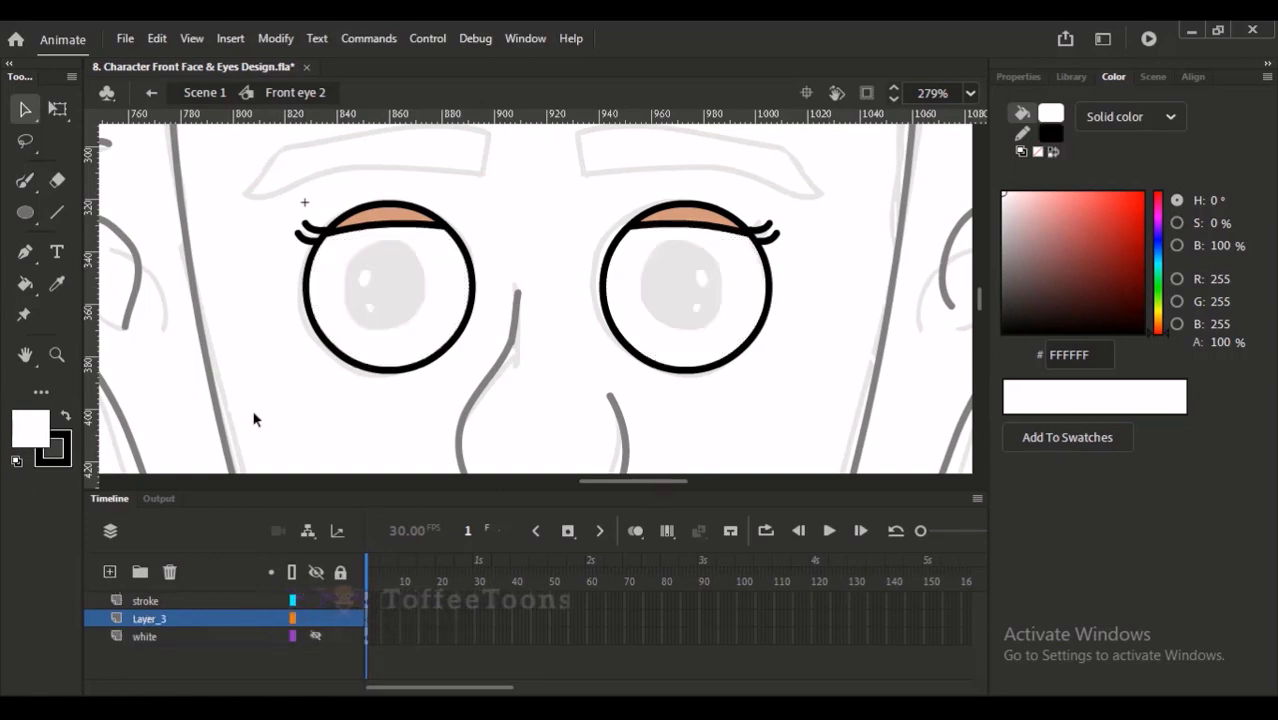
- Leave the current symbol and open the Front Eye 1 symbol inside the finished character's face for editing
left_click(204, 92)
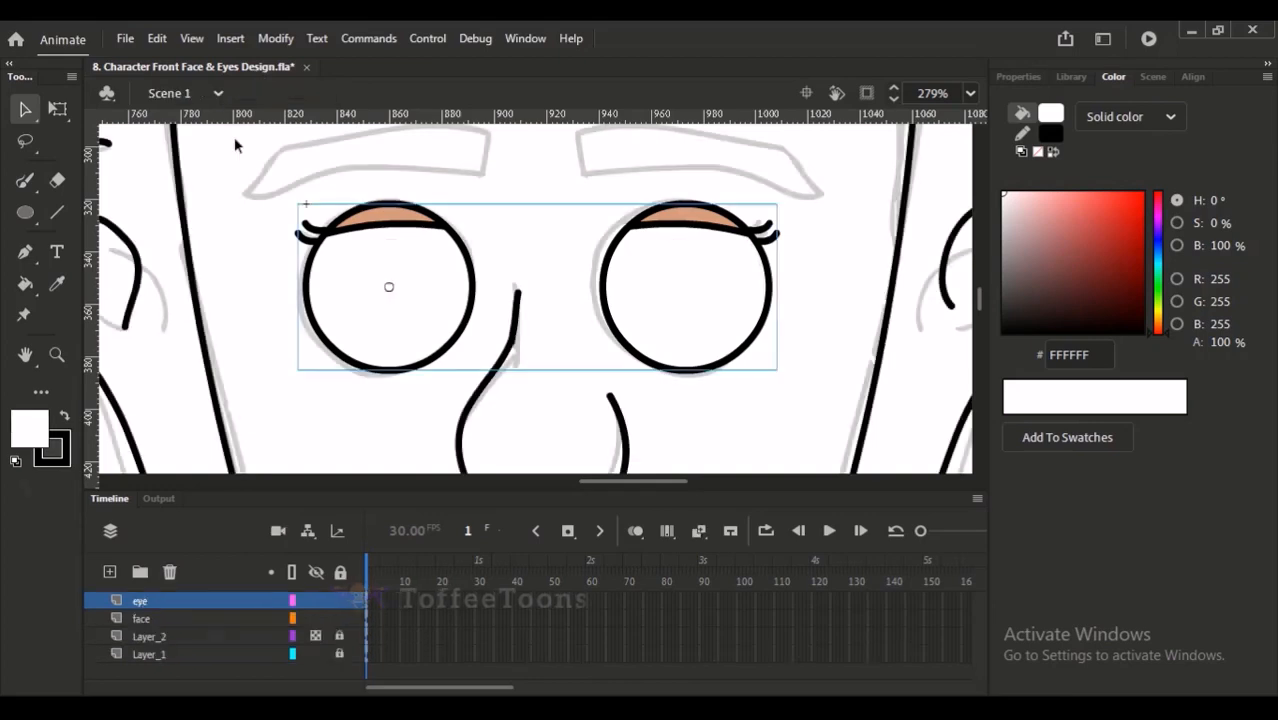
left_click_drag(298, 280, 633, 242)
left_click_drag(482, 265, 850, 336)
left_click_drag(392, 306, 802, 211)
left_click_drag(630, 308, 719, 165)
left_click_drag(442, 297, 568, 292)
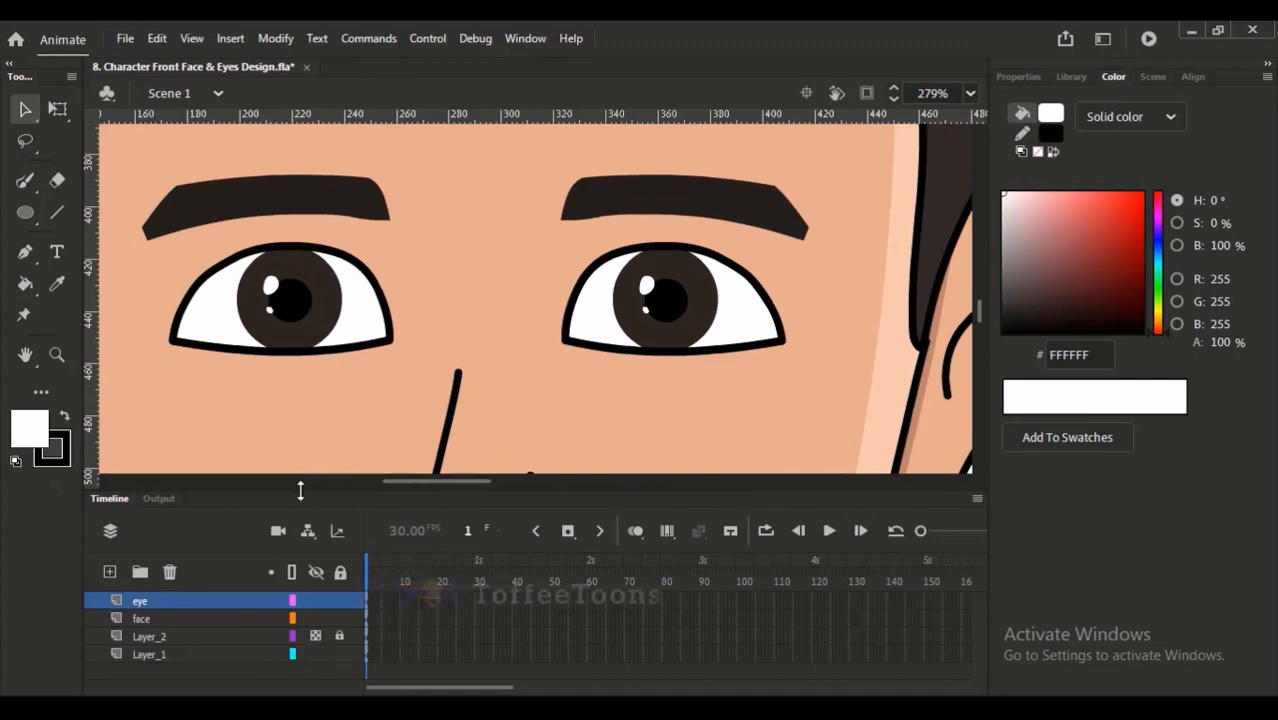
double_click(312, 338)
double_click(300, 300)
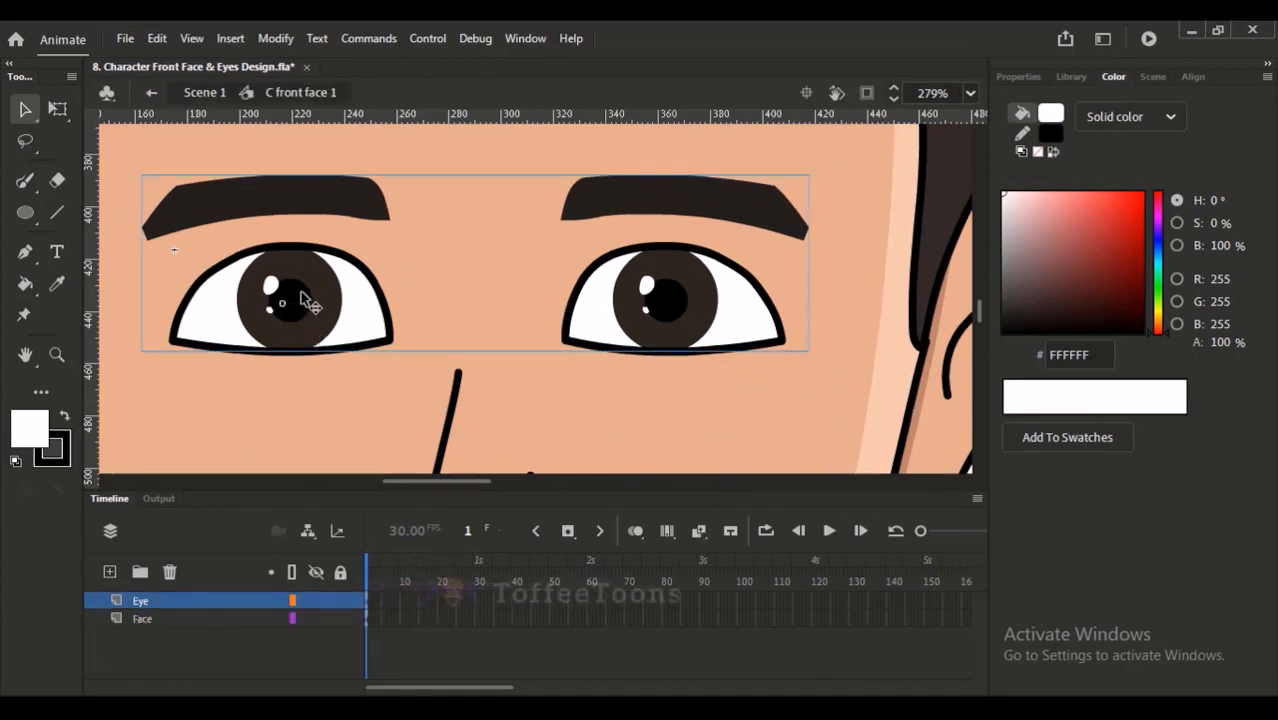
left_click(302, 306)
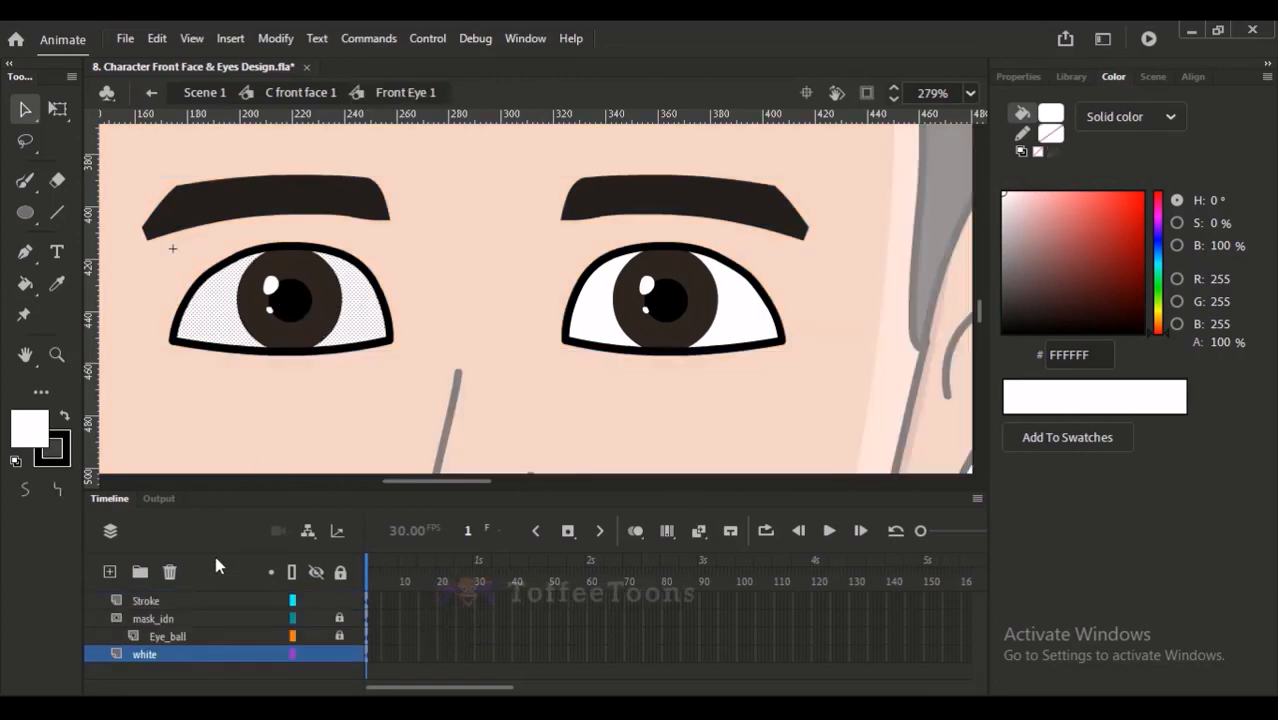
- Copy the artwork of the Eye_ball layer, unlocking it and its mask_idn mask for the copy and relocking both
left_click(340, 625)
left_click(232, 638)
left_click(316, 620)
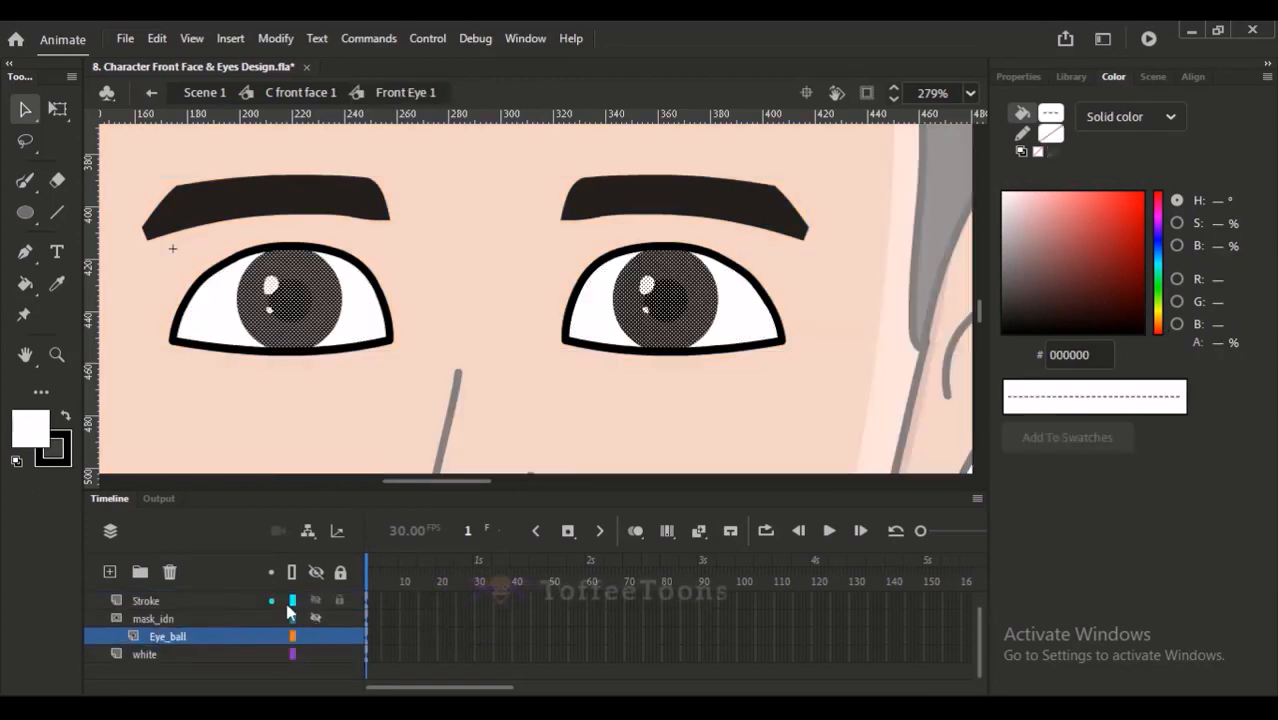
left_click(340, 620)
left_click(340, 637)
- Reopen the Front eye 2 symbol and rename the layer between stroke and white as eye_ball
left_click(212, 96)
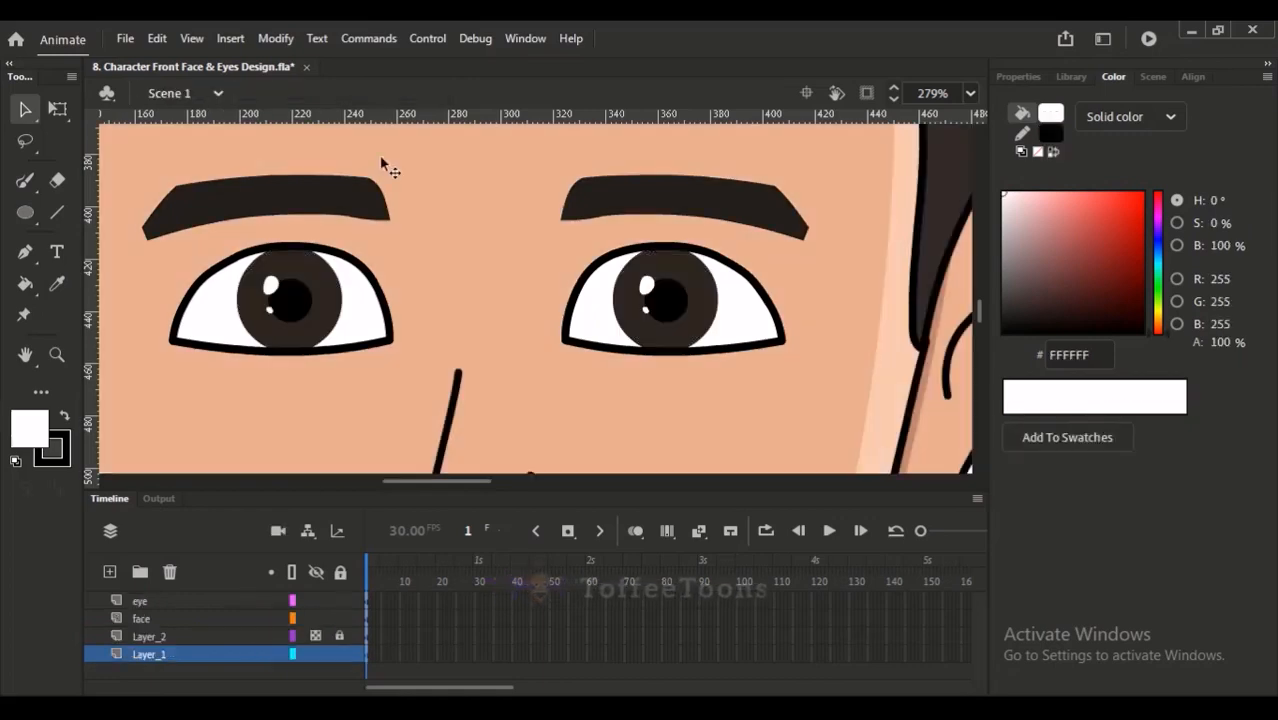
left_click_drag(865, 291, 322, 297)
left_click_drag(710, 300, 217, 303)
left_click_drag(851, 316, 338, 402)
left_click_drag(636, 199, 499, 357)
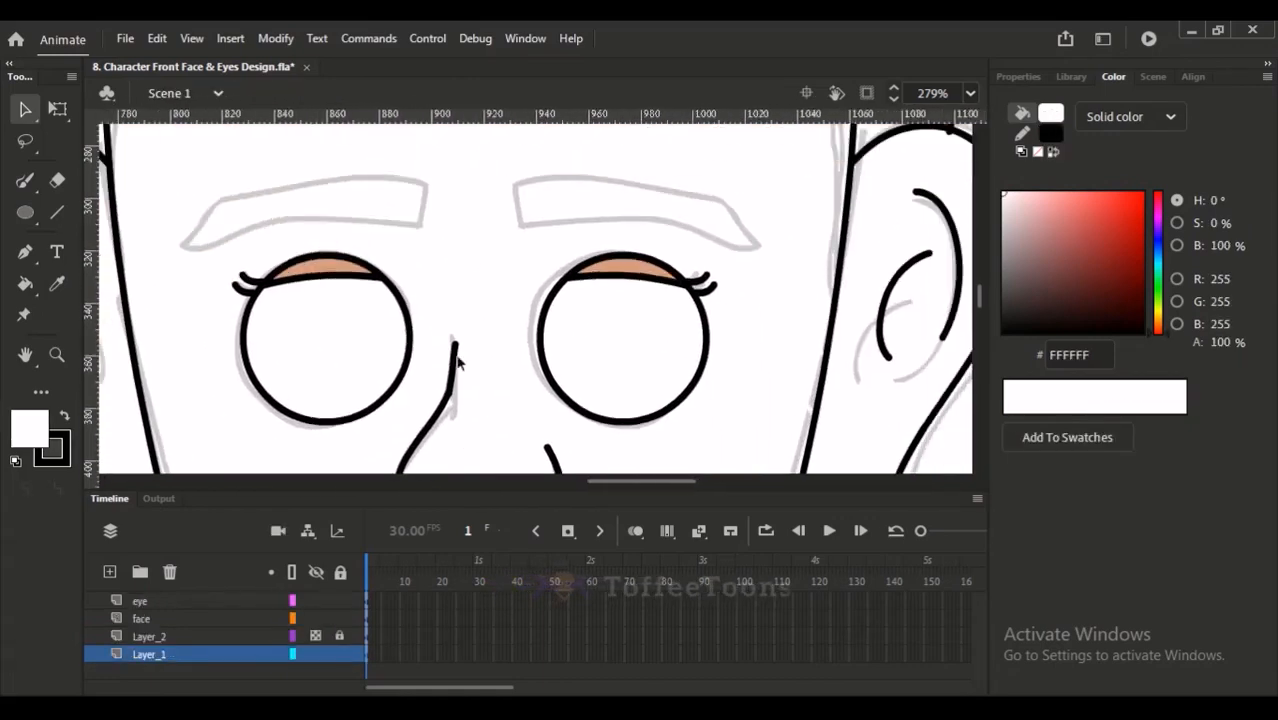
double_click(325, 337)
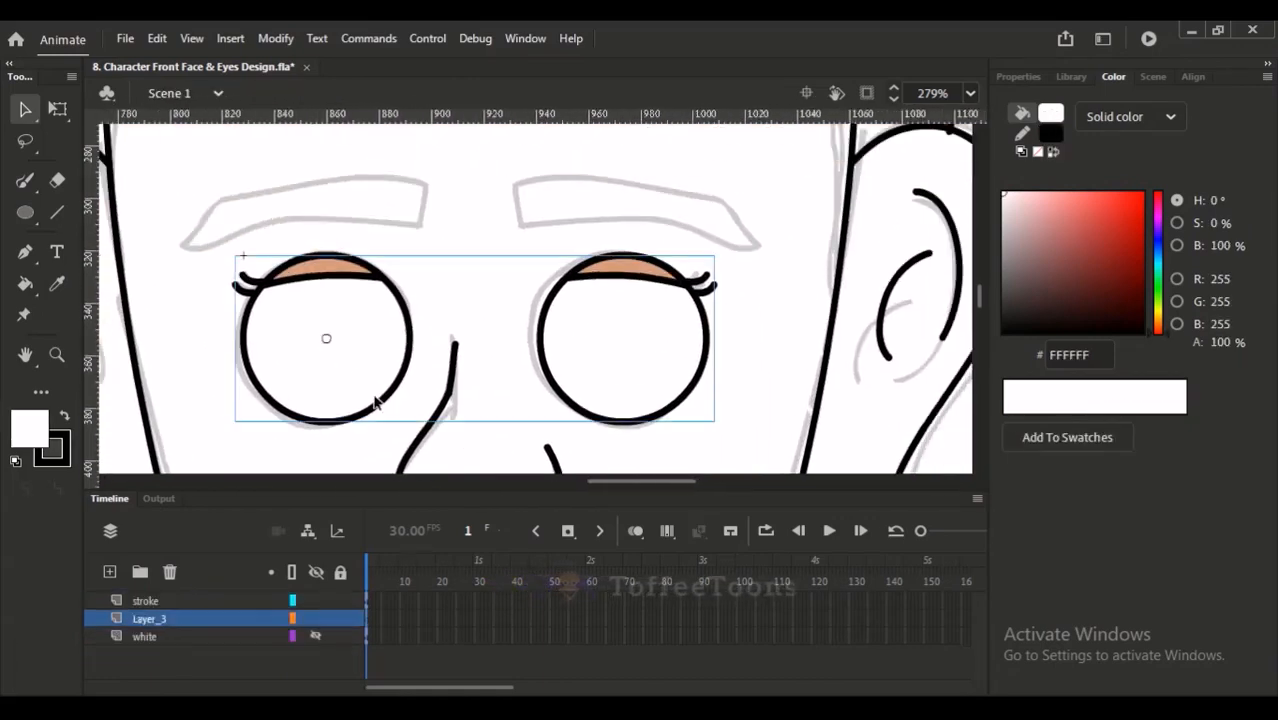
double_click(160, 621)
type("eye b")
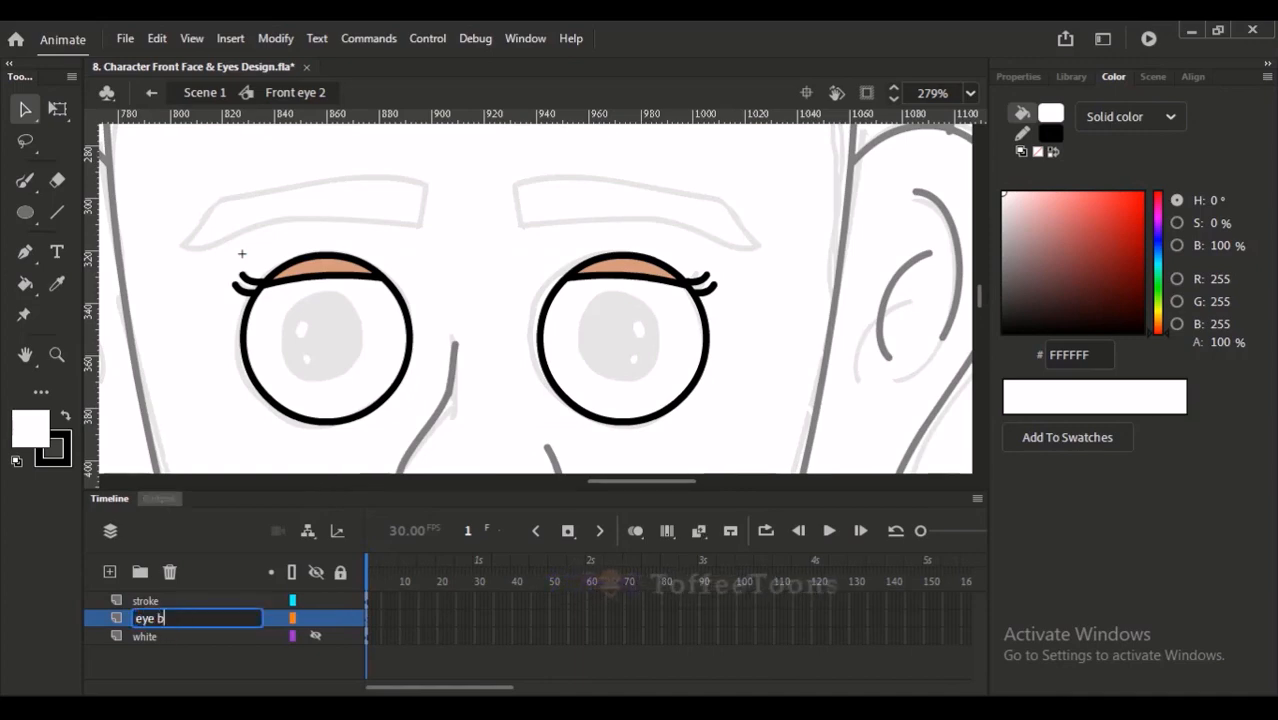
key("Return")
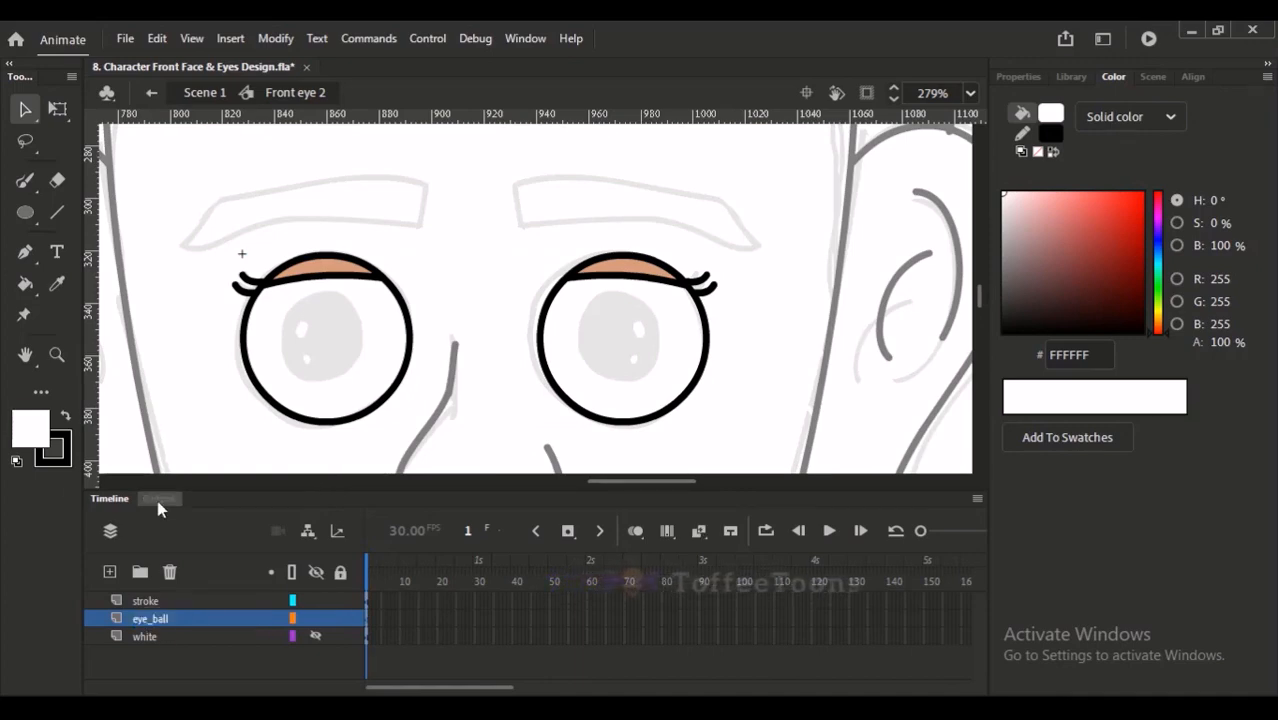
- Paste the copied eyeballs on the eye_ball layer and delete one of the two
key("ctrl+v")
left_click_drag(380, 313, 523, 181)
left_click_drag(793, 168, 728, 192)
left_click_drag(739, 139, 900, 261)
key("Delete")
- Move the remaining eyeball over the sketched iris of the left eye
left_click_drag(361, 141, 535, 273)
key("ctrl+z")
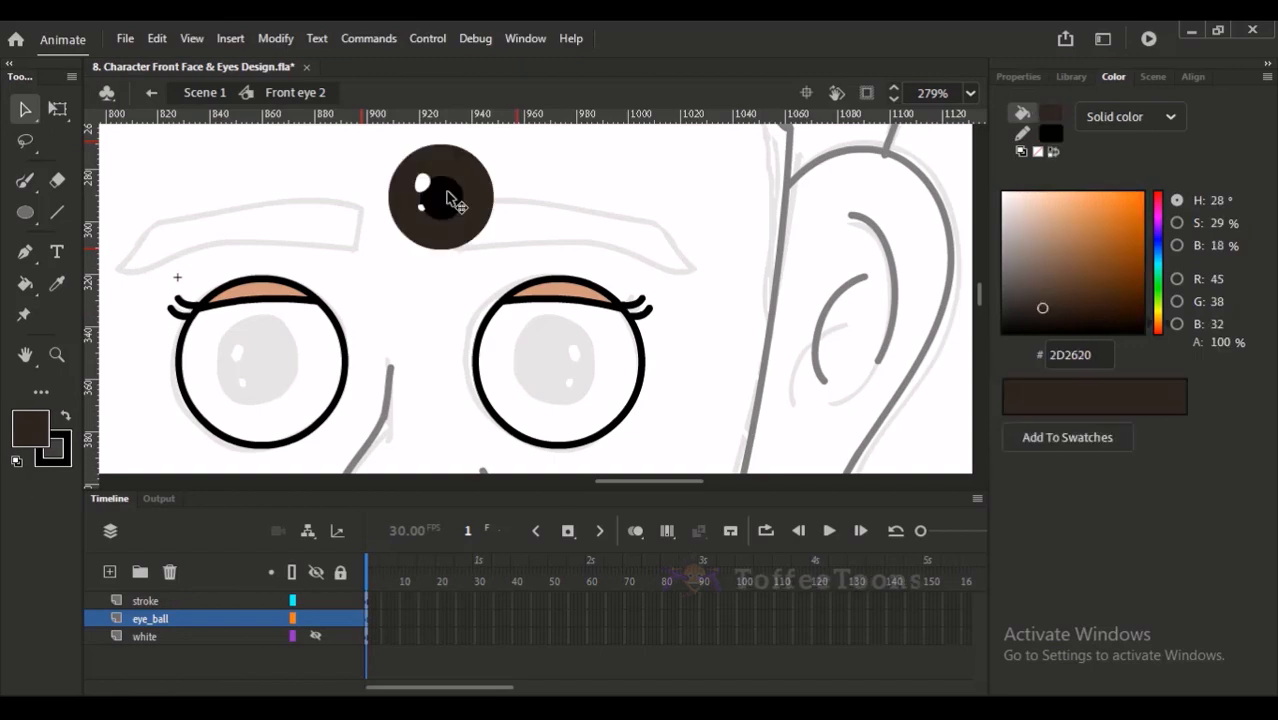
left_click(477, 190)
key("ctrl+z")
left_click_drag(355, 142, 516, 265)
left_click_drag(508, 219, 553, 211)
left_click_drag(504, 214, 322, 376)
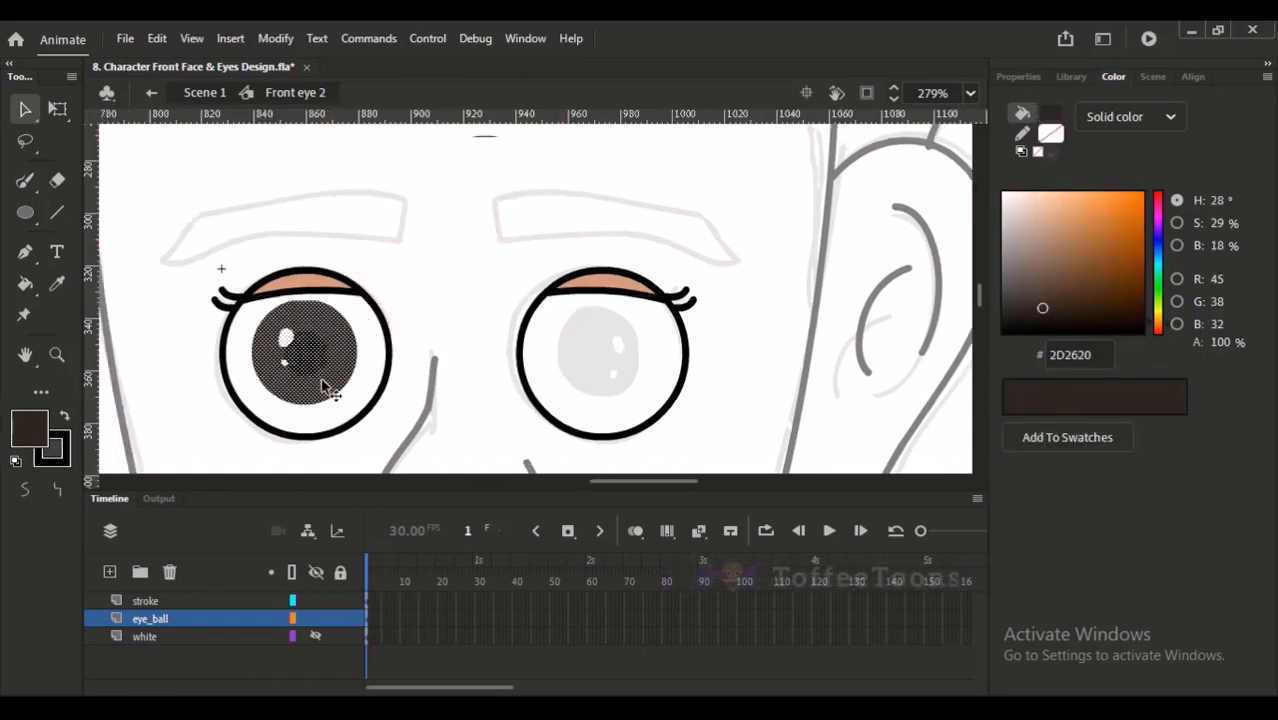
- Scale the left eyeball down to about 31 px wide with Free Transform to fit the sketched iris
key("q")
left_click_drag(287, 239, 418, 420)
left_click_drag(537, 241, 514, 264)
left_click_drag(403, 297, 504, 264)
key("ctrl+equal")
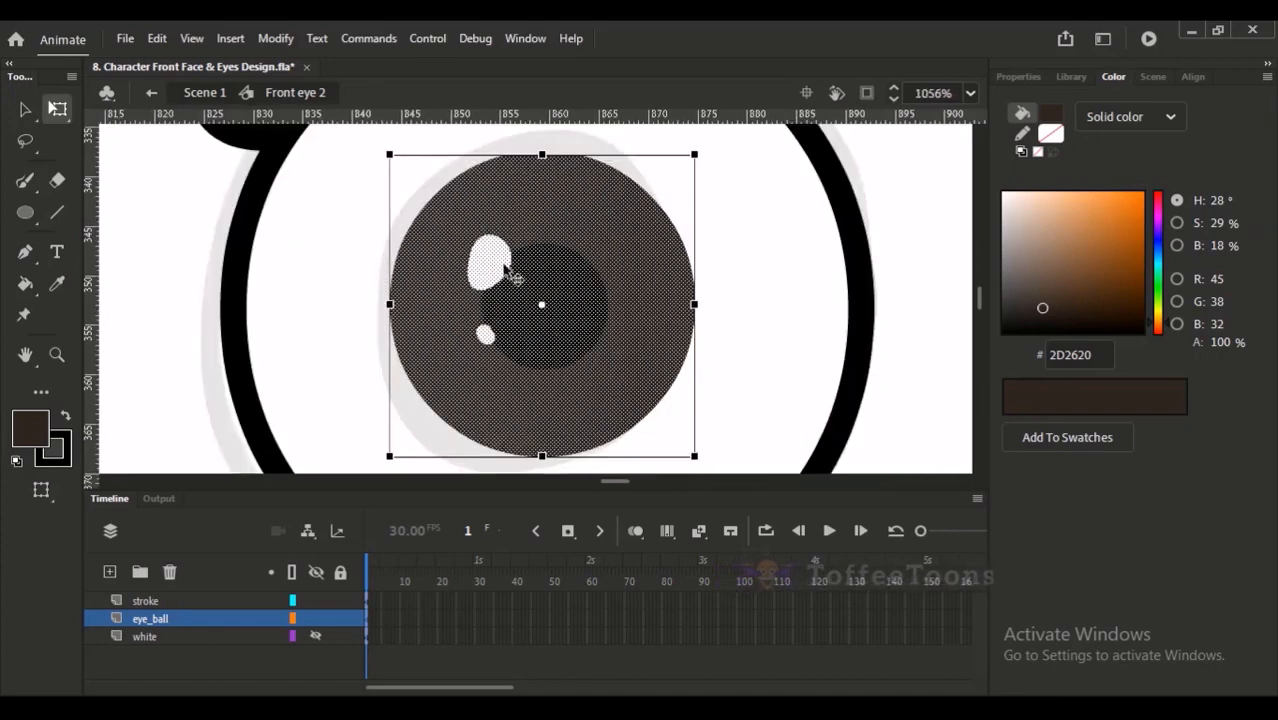
key("ctrl+minus")
key("ctrl+minus")
- Duplicate the left eyeball and place the copy at the matching spot in the right eye
left_click_drag(502, 203, 620, 411)
left_click_drag(626, 336, 532, 375)
left_click_drag(453, 314, 786, 322)
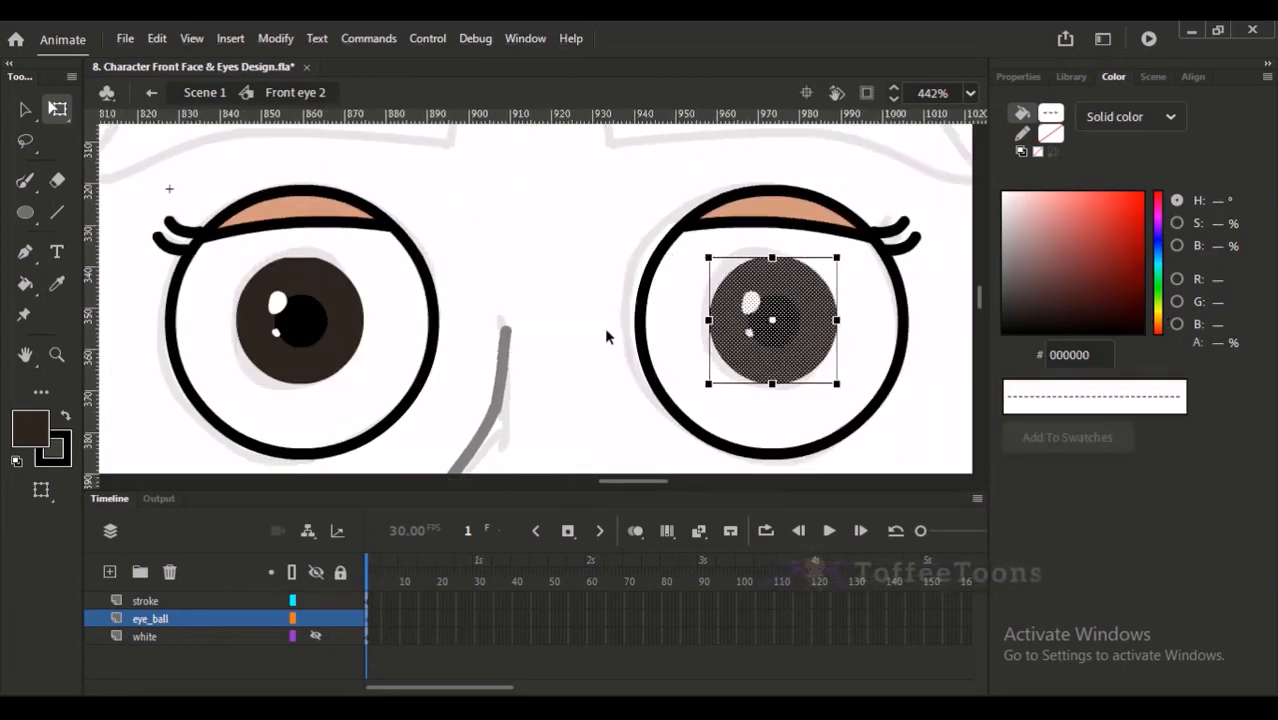
left_click(608, 351)
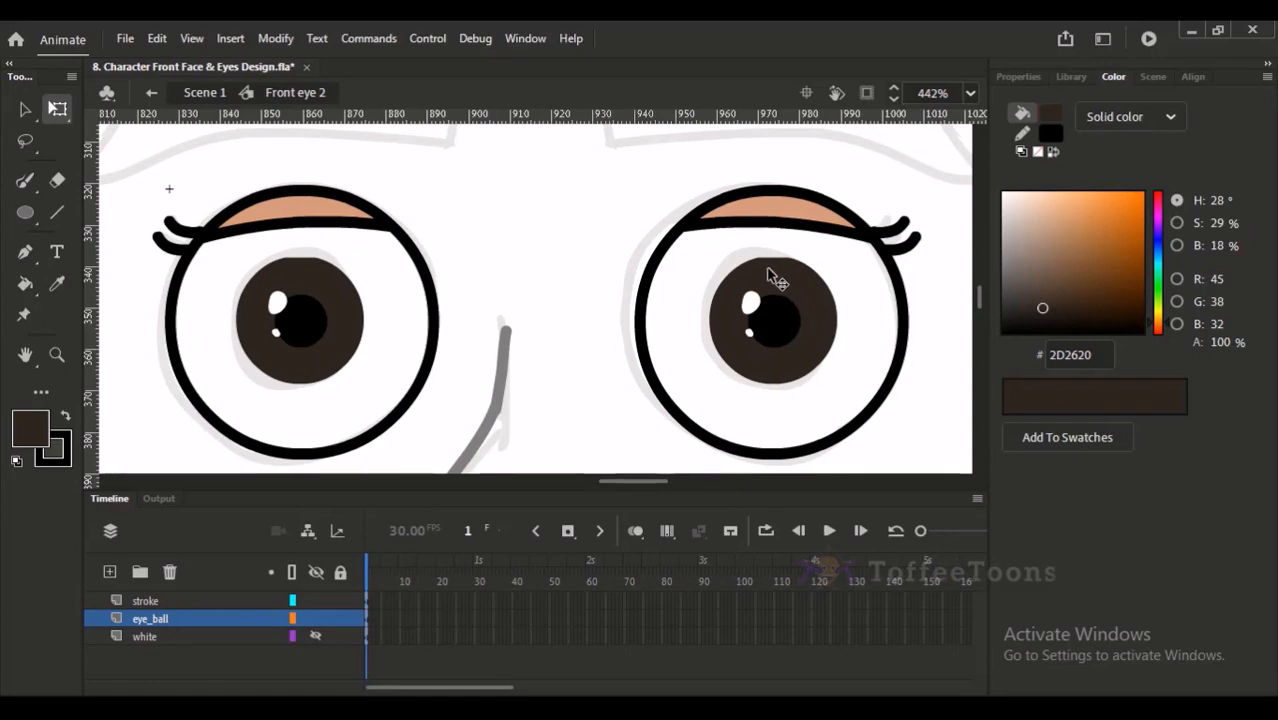
key("ctrl+minus")
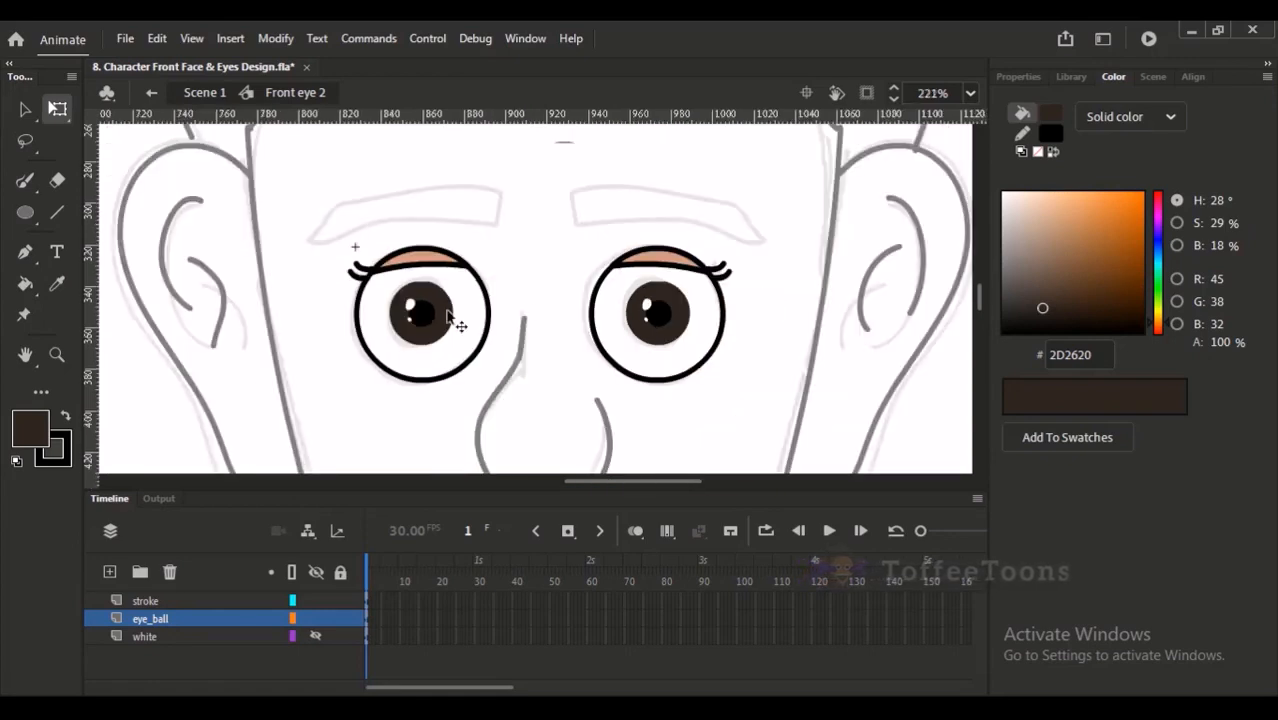
- Try to nudge the left eyeball slightly lower inside its eye outline
left_click_drag(380, 286, 470, 352)
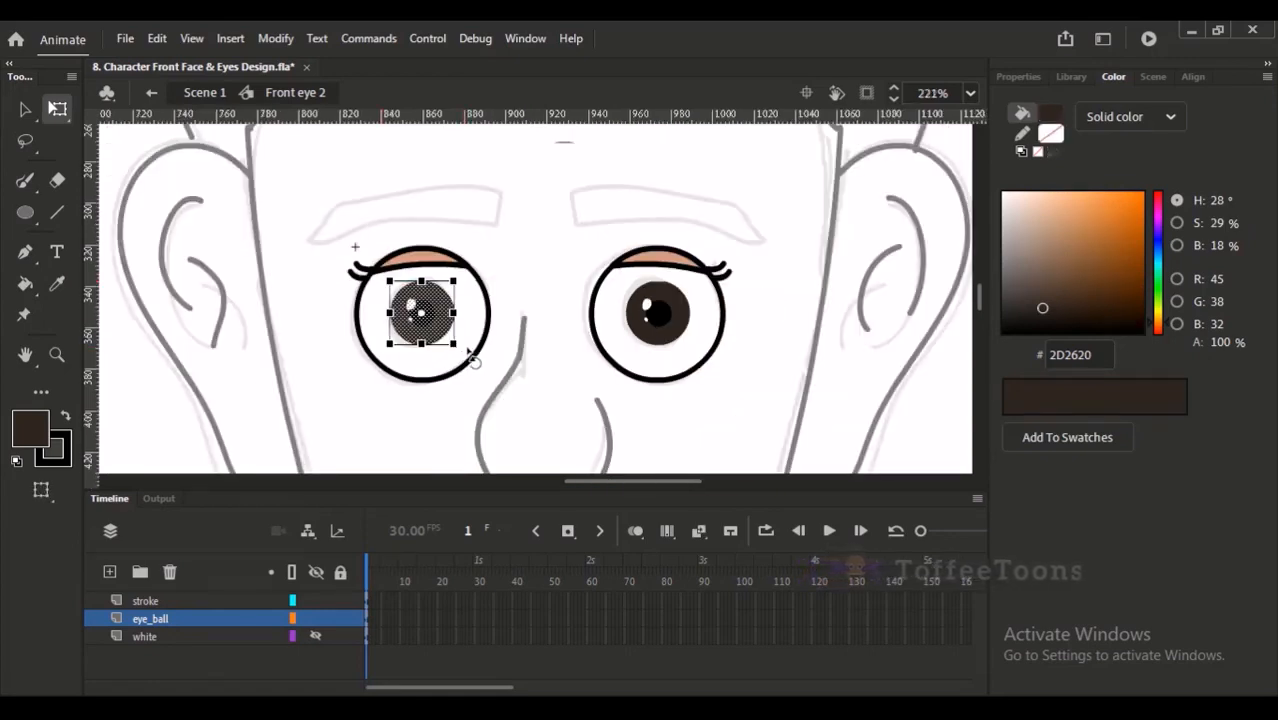
left_click(476, 306)
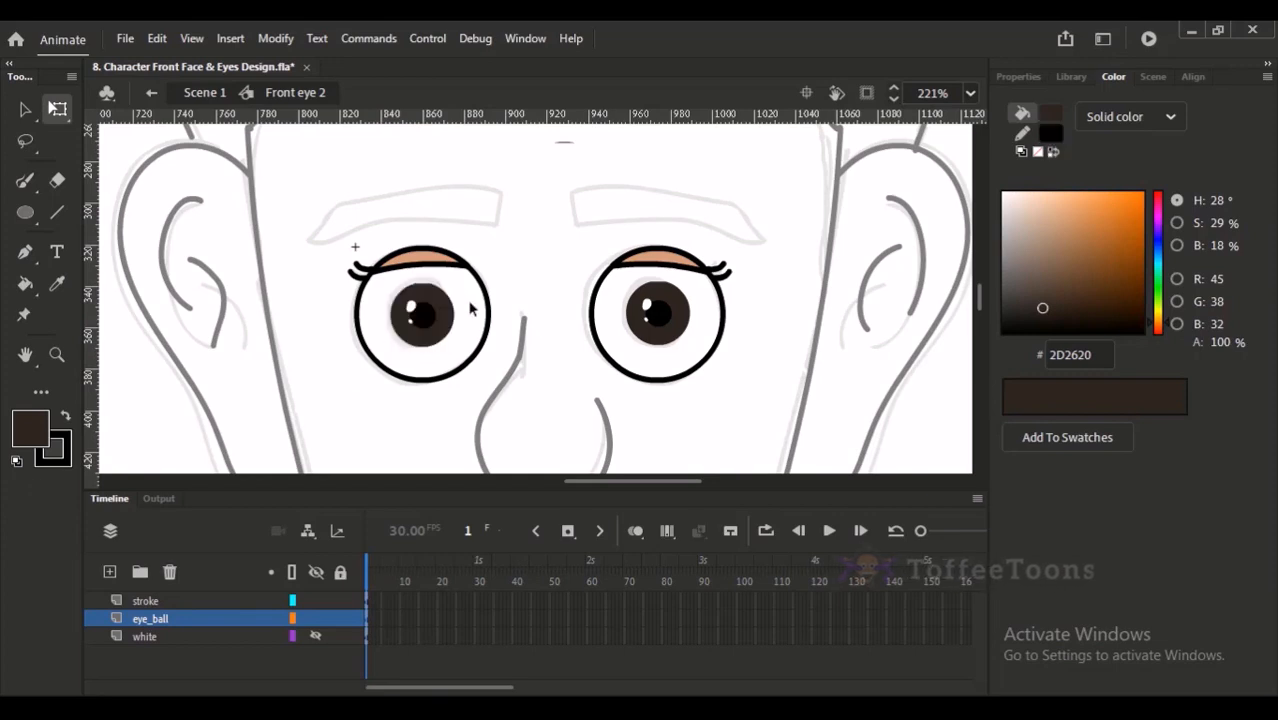
left_click_drag(380, 286, 470, 352)
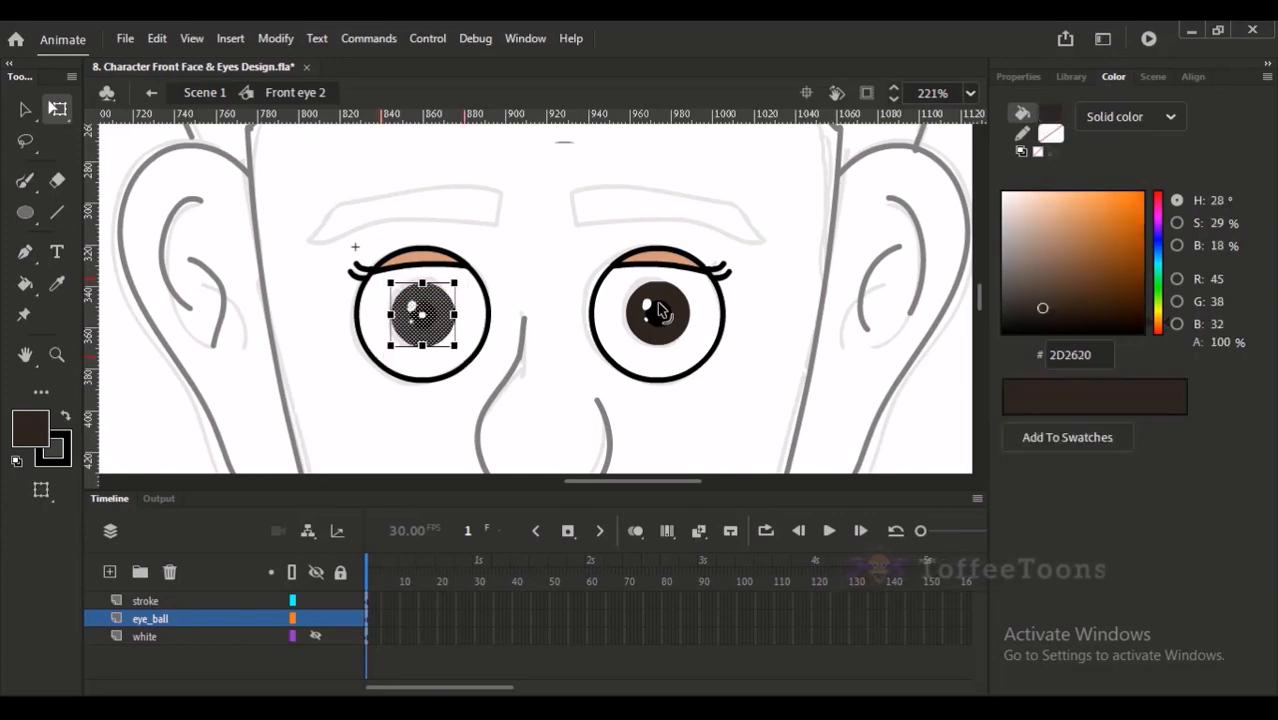
left_click_drag(618, 280, 697, 344)
key("ctrl+z")
key("ctrl+z")
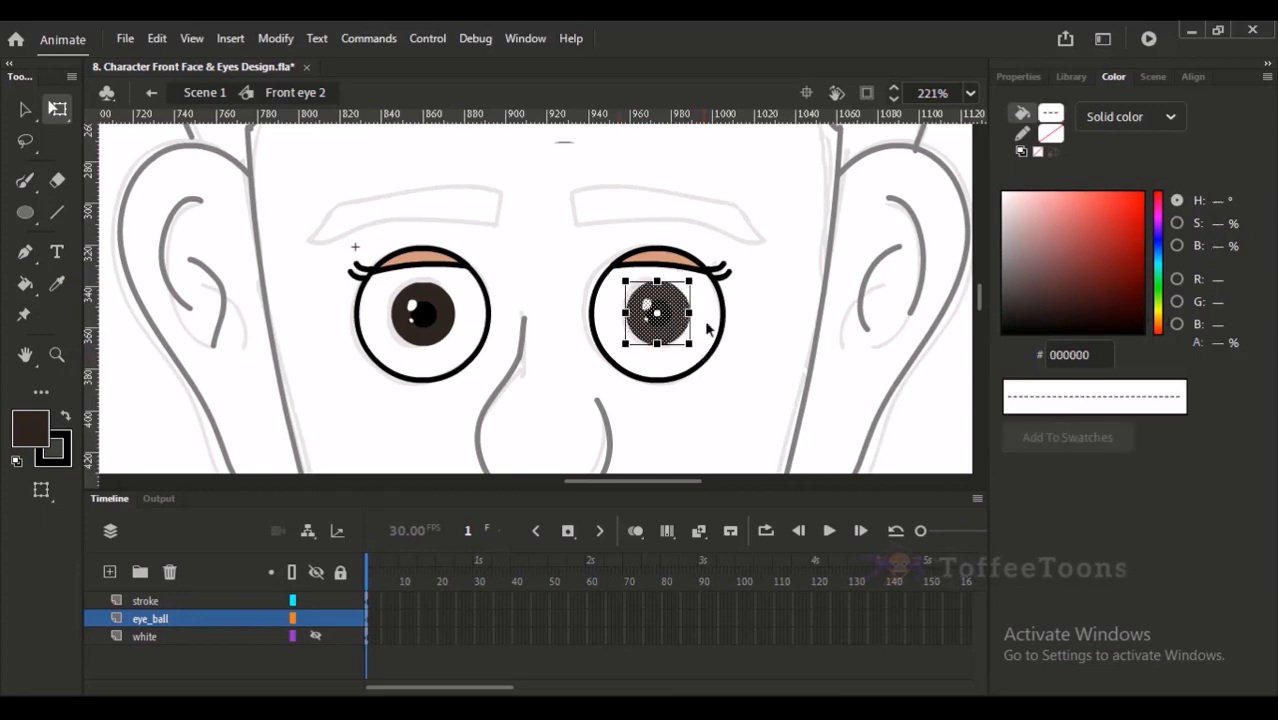
key("ctrl+z")
- Save the file and bend the flattened top edges of both irises into smooth curves
left_click(748, 283)
key("ctrl+s")
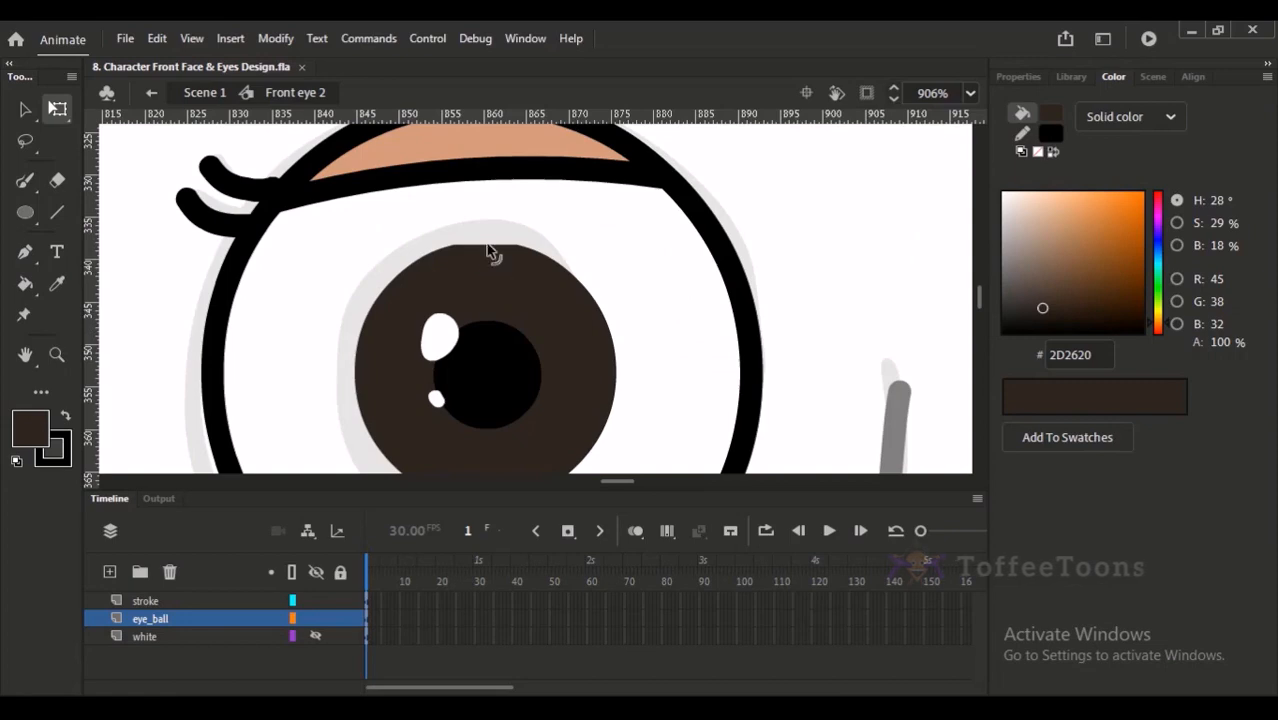
left_click_drag(487, 248, 488, 245)
left_click_drag(900, 261, 283, 311)
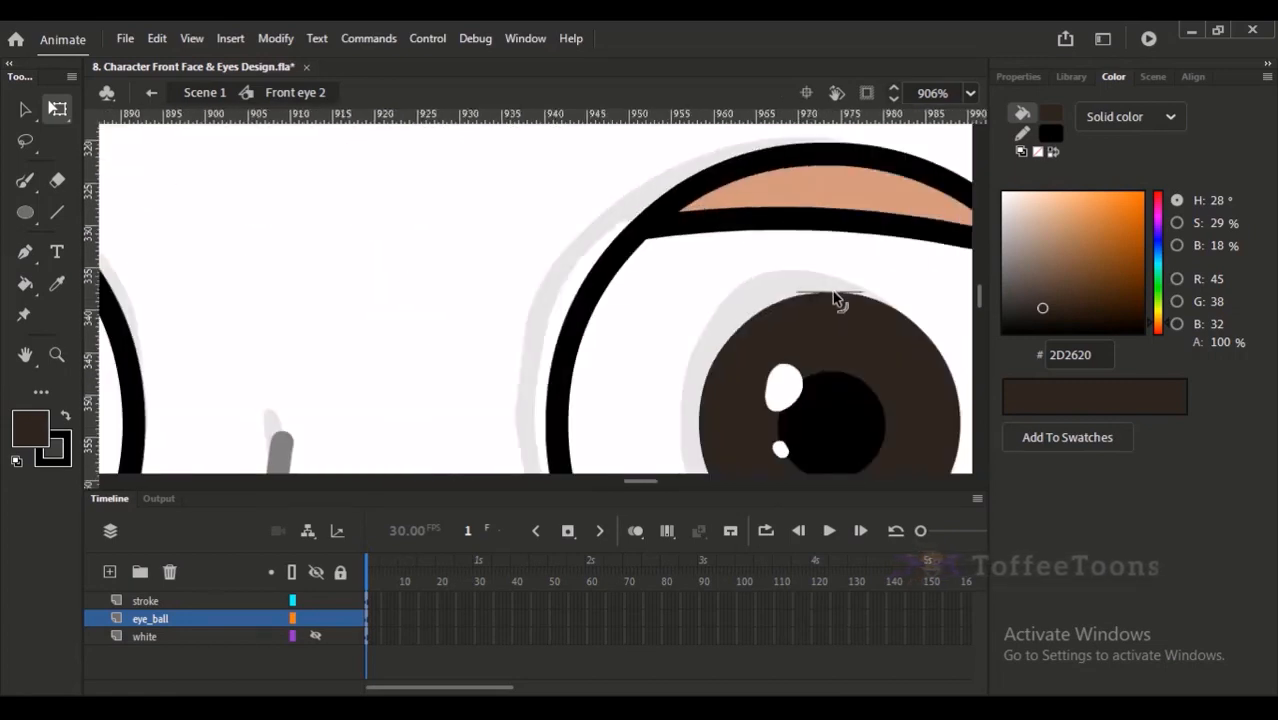
left_click(848, 290)
left_click(820, 300)
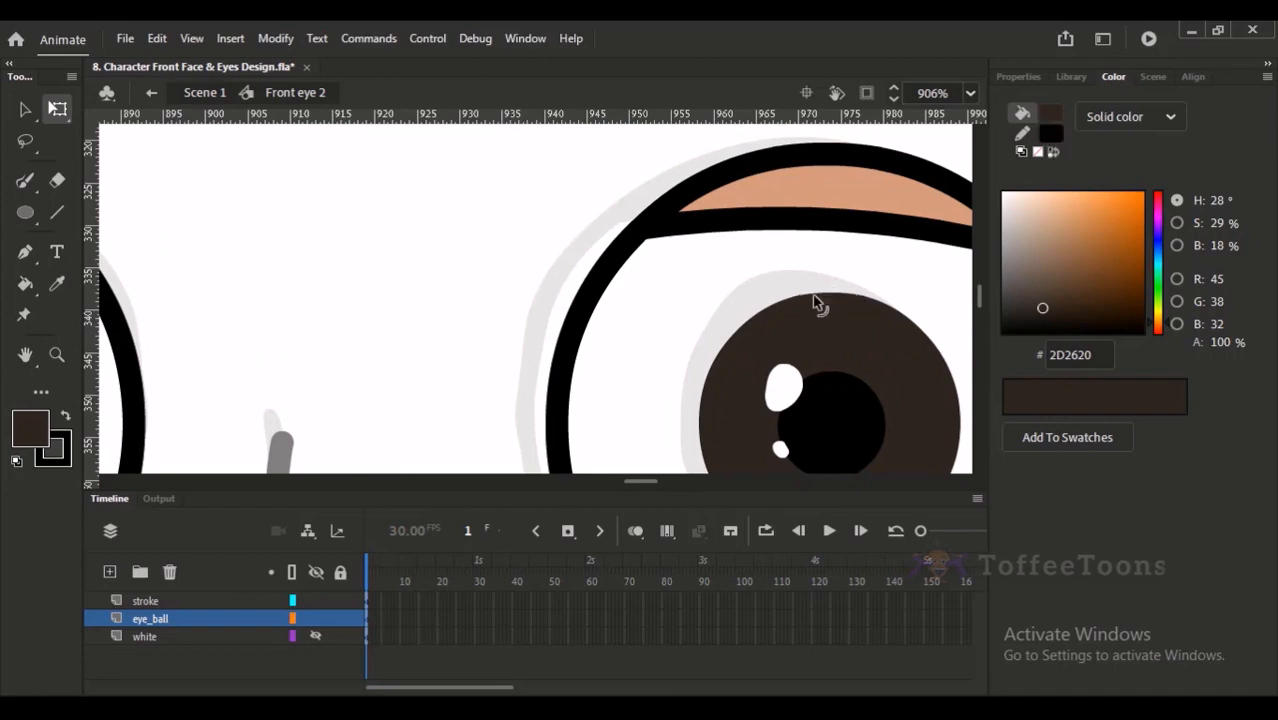
- Make the hidden white layer visible
key("ctrl+minus")
key("b")
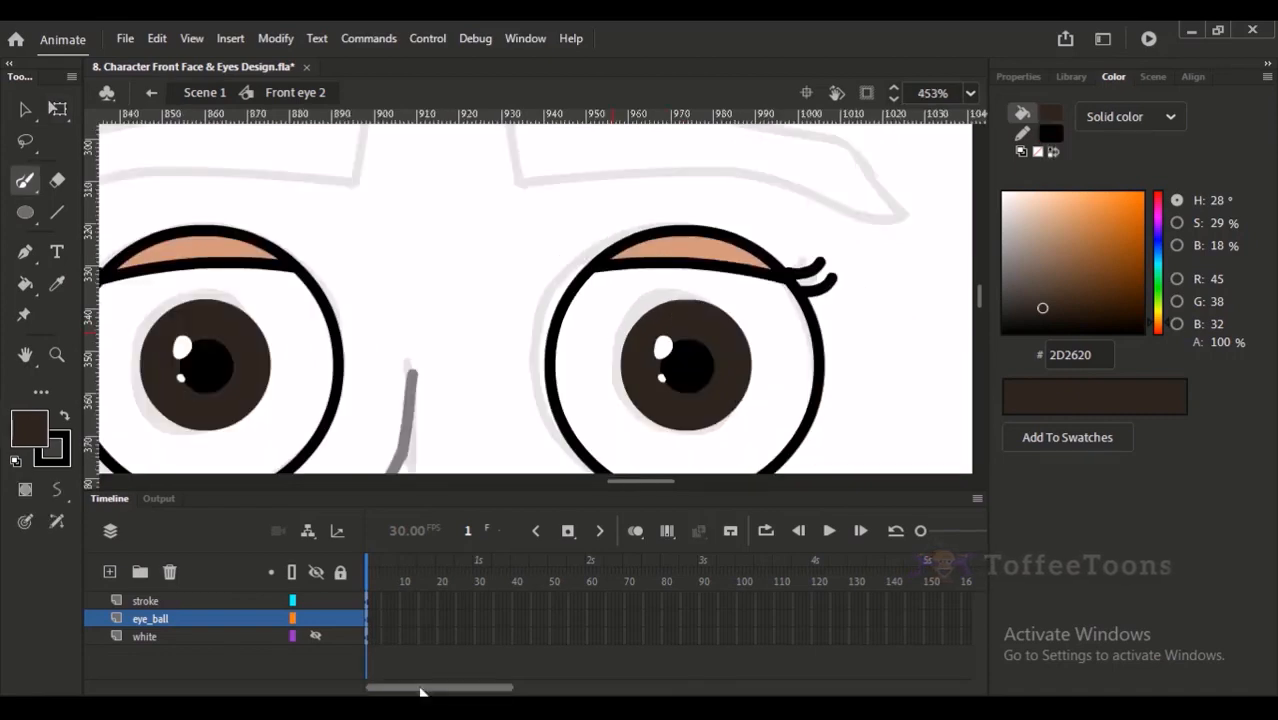
key("ctrl+minus")
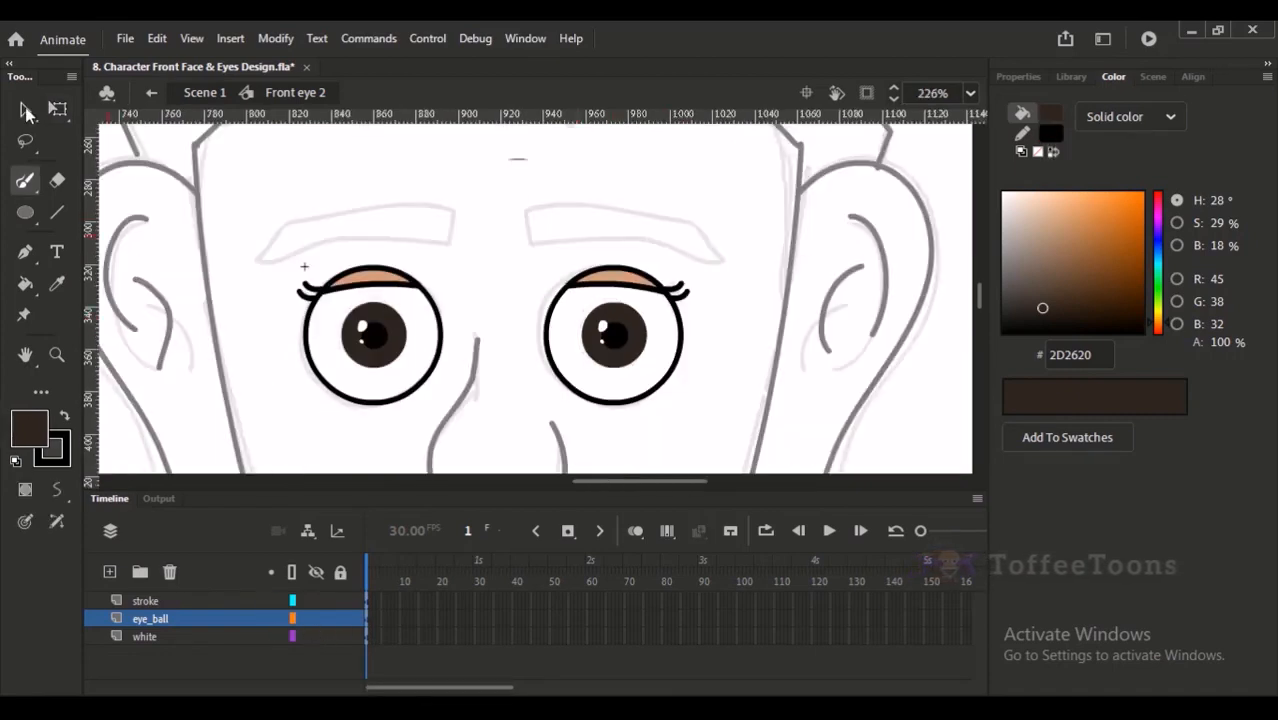
- Try to move both eyeballs on the eye_ball layer away from the eye centres
left_click(26, 110)
left_click(226, 612)
left_click_drag(371, 351, 338, 400)
key("ctrl+z")
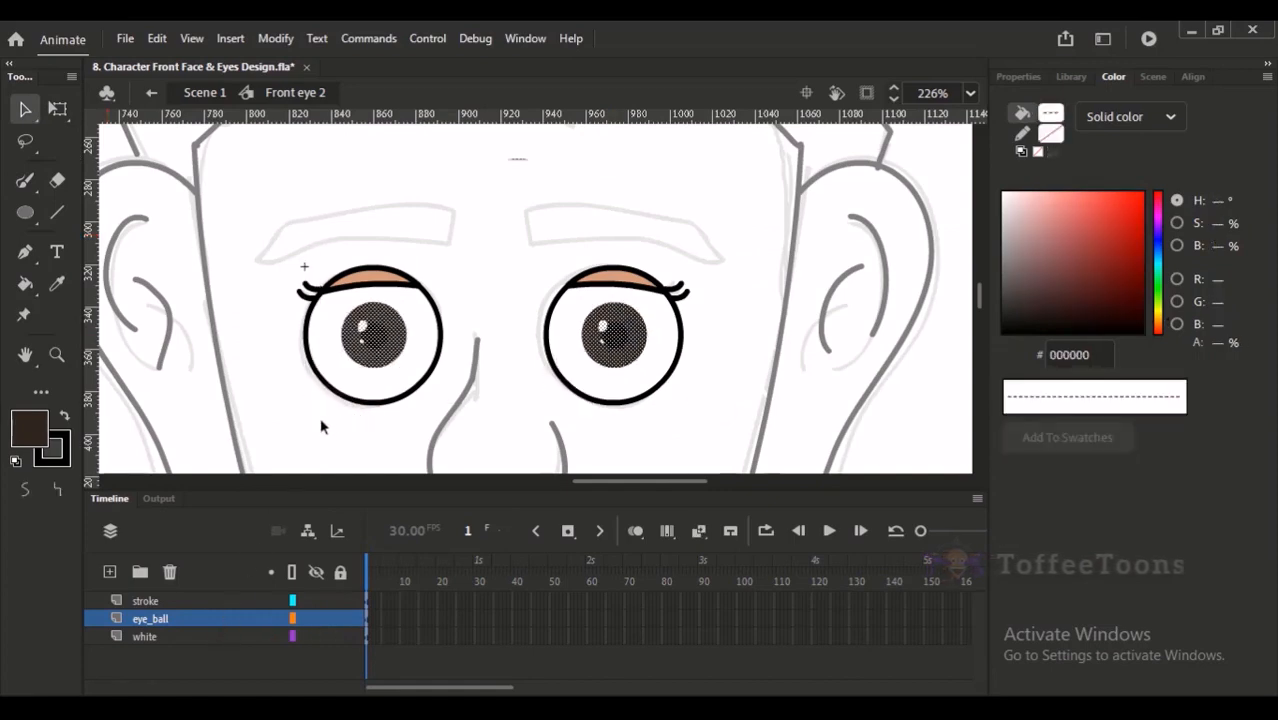
left_click(318, 436)
- Copy the eye whites from the white layer and add a layer named mask_idn directly above eye_ball
left_click(210, 637)
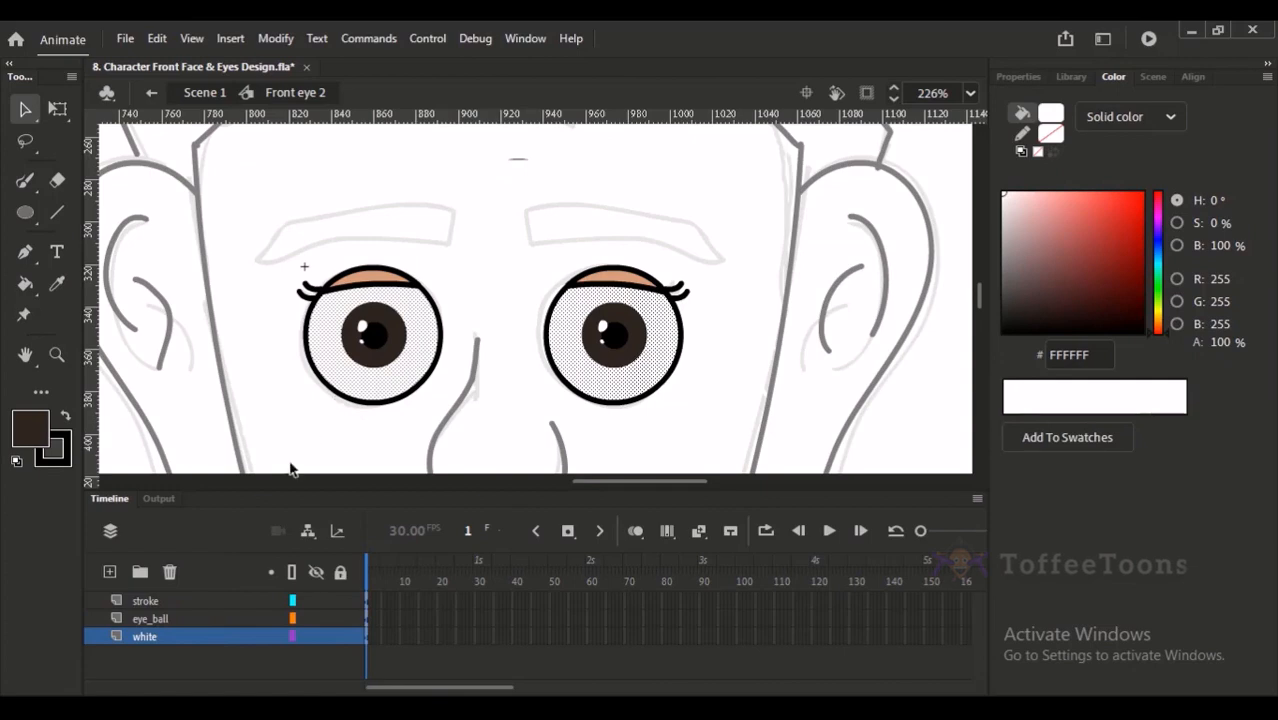
left_click(150, 619)
left_click(110, 571)
double_click(157, 619)
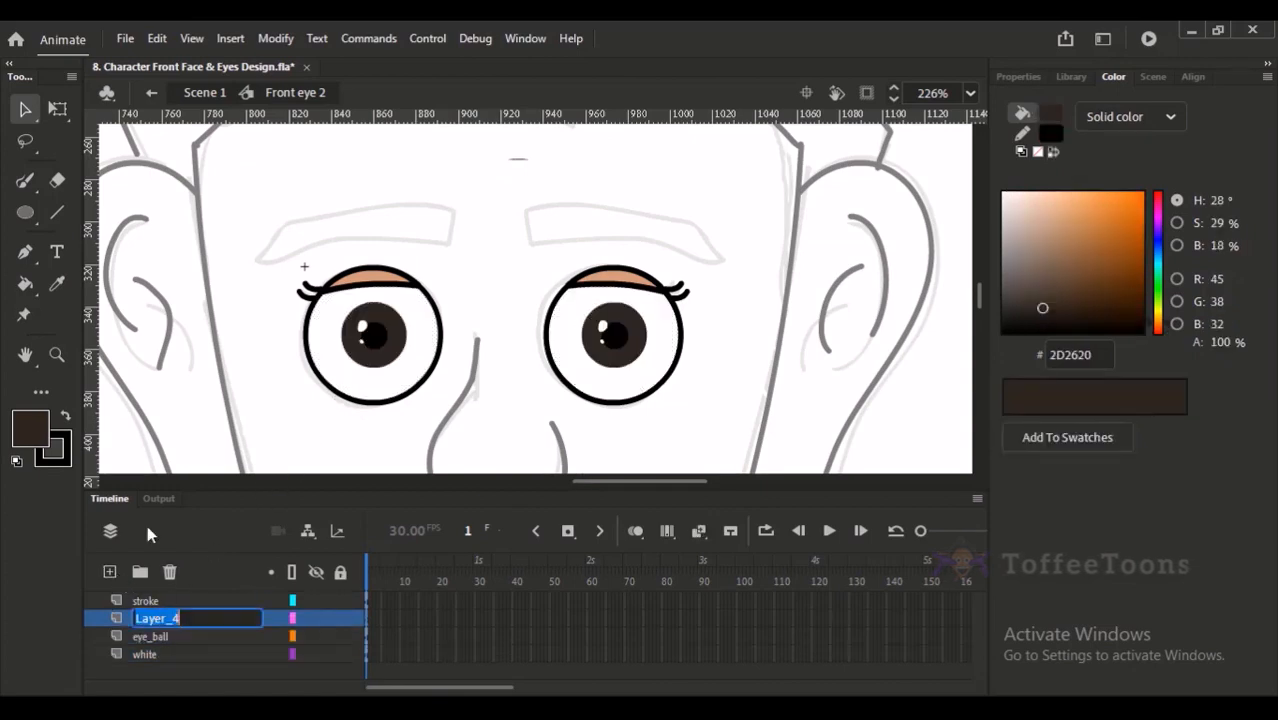
type("mask_idn")
key("Return")
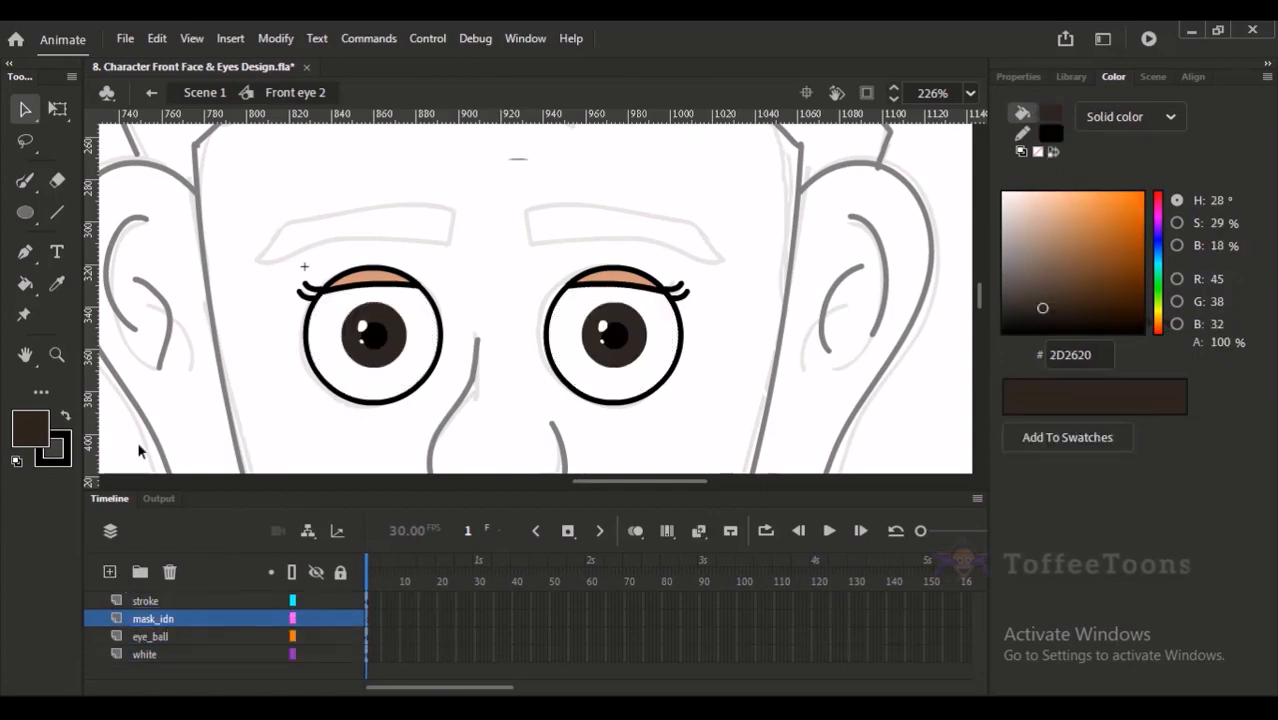
- Paste the eye whites in place on mask_idn, turn that layer into a mask over eye_ball, and save
key("ctrl+shift+v")
right_click(169, 627)
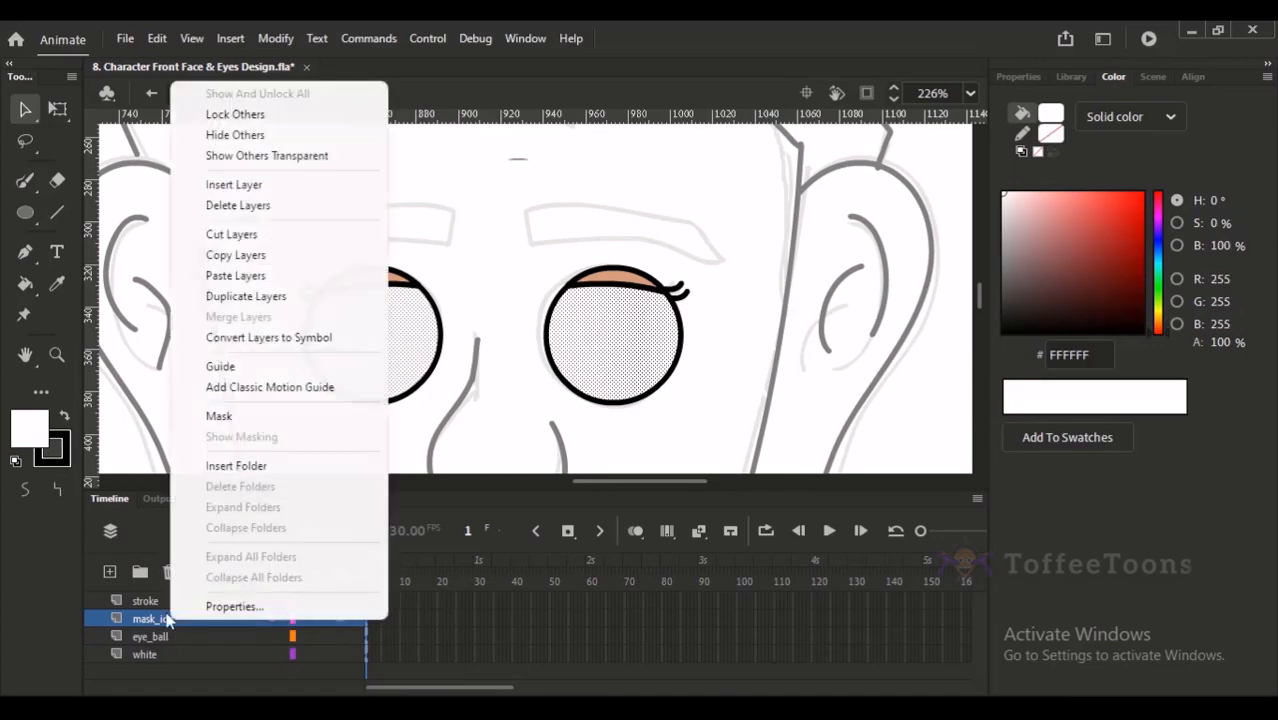
left_click(219, 416)
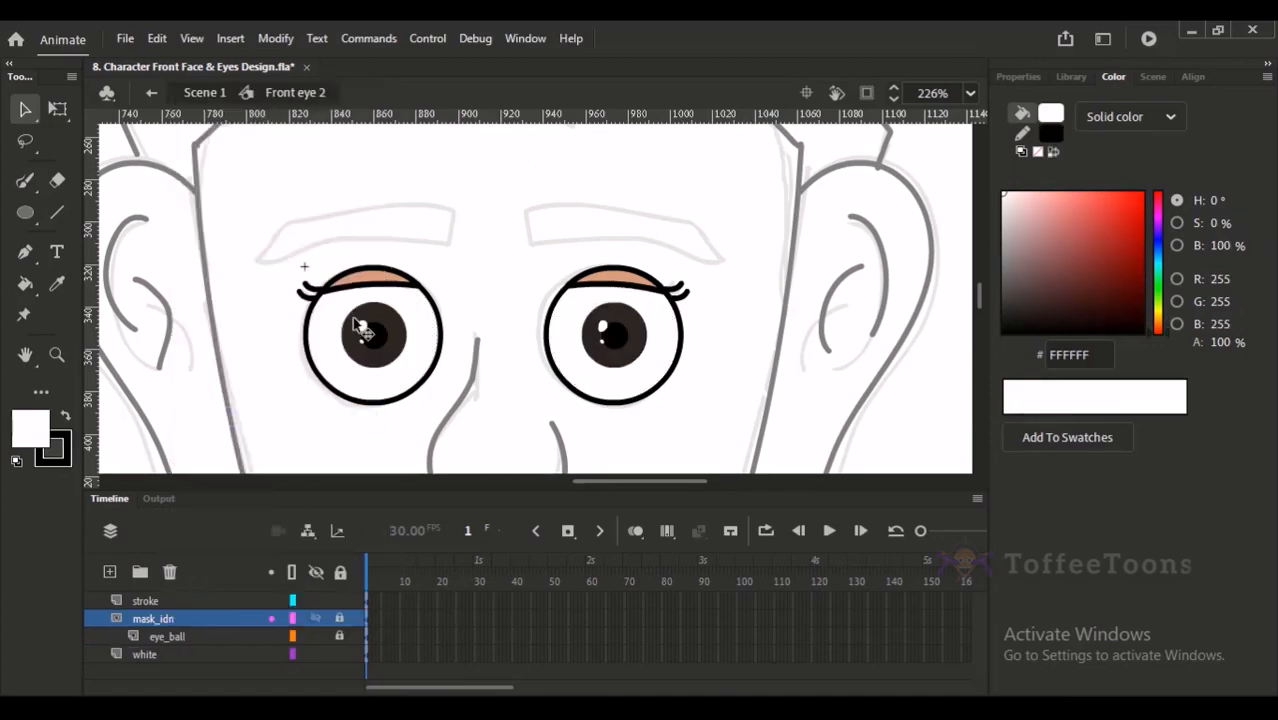
key("ctrl+2")
key("ctrl+s")
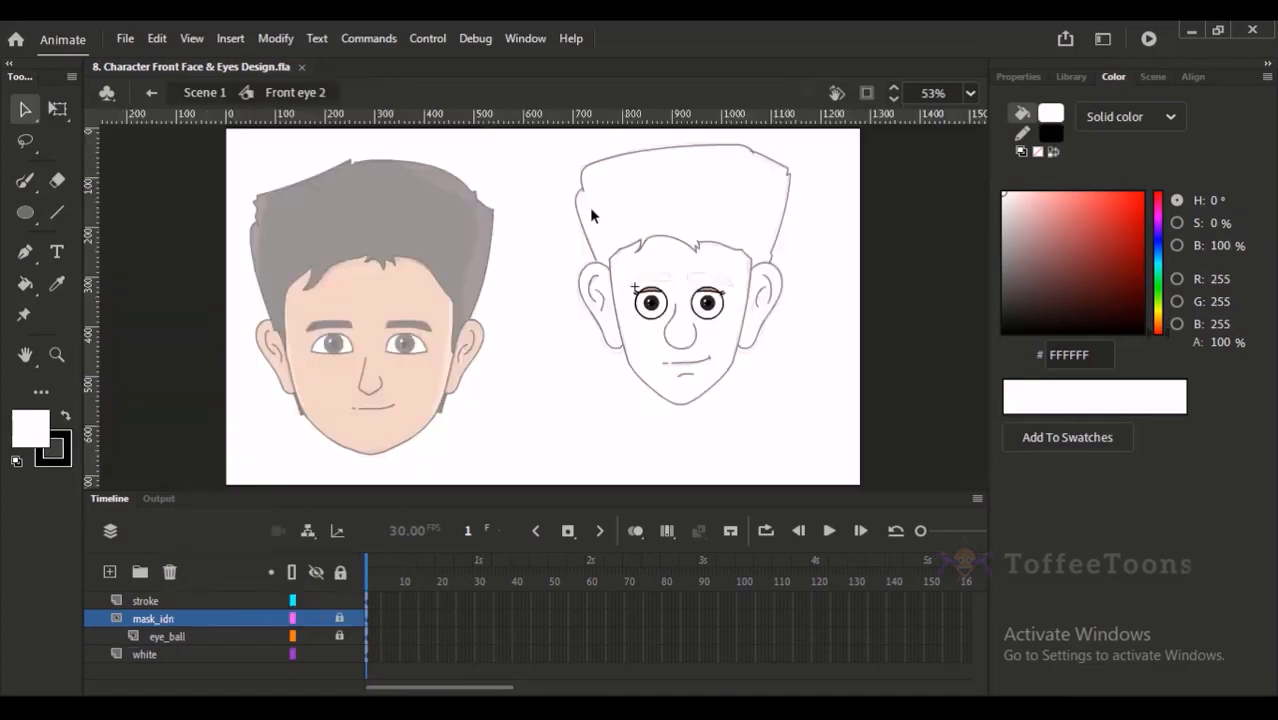
- Add a layer named brow above the stroke layer
left_click(657, 316, "ctrl")
left_click(200, 600)
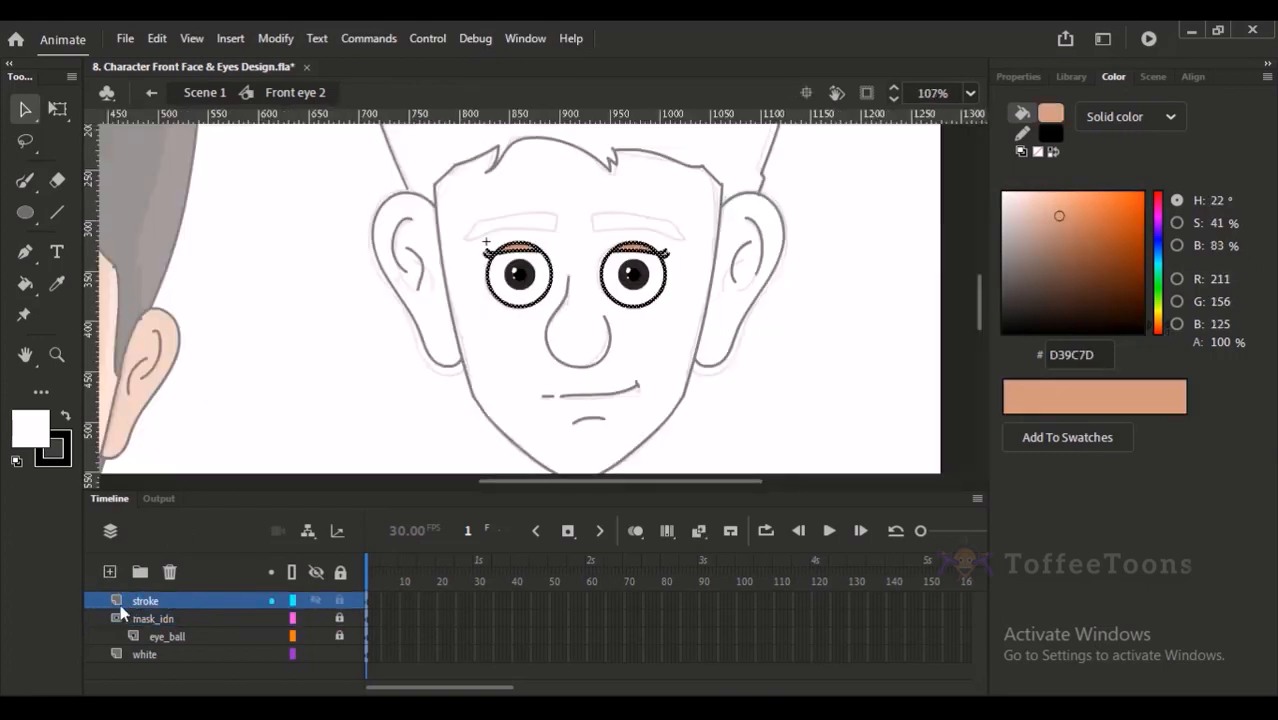
left_click(110, 573)
left_click_drag(418, 225, 519, 401)
key("y")
left_click_drag(512, 337, 472, 425)
left_click_drag(541, 297, 510, 344)
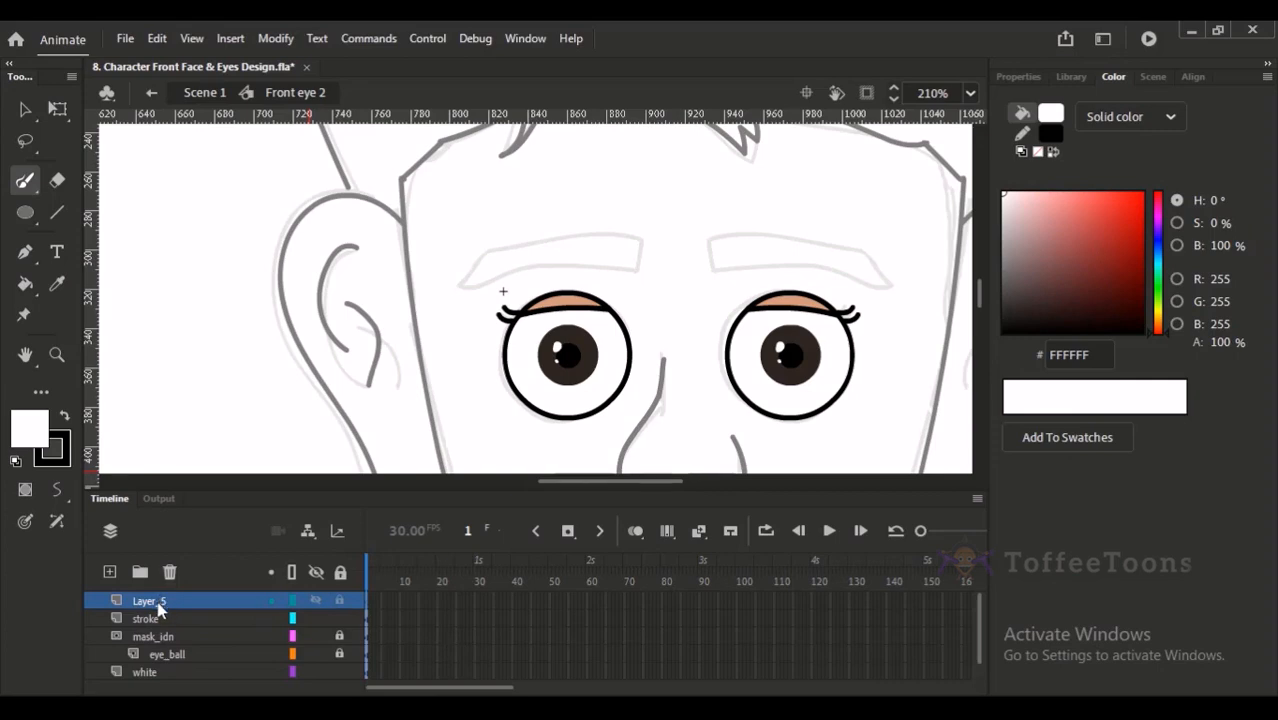
double_click(157, 602)
type("b")
key("Return")
- Trace the left eyebrow over the sketch with the brush as a closed outline with a short inner end and tapered outer end
mouse_move(578, 283)
left_mouse_down()
mouse_move(495, 331)
mouse_move(554, 284)
left_mouse_up()
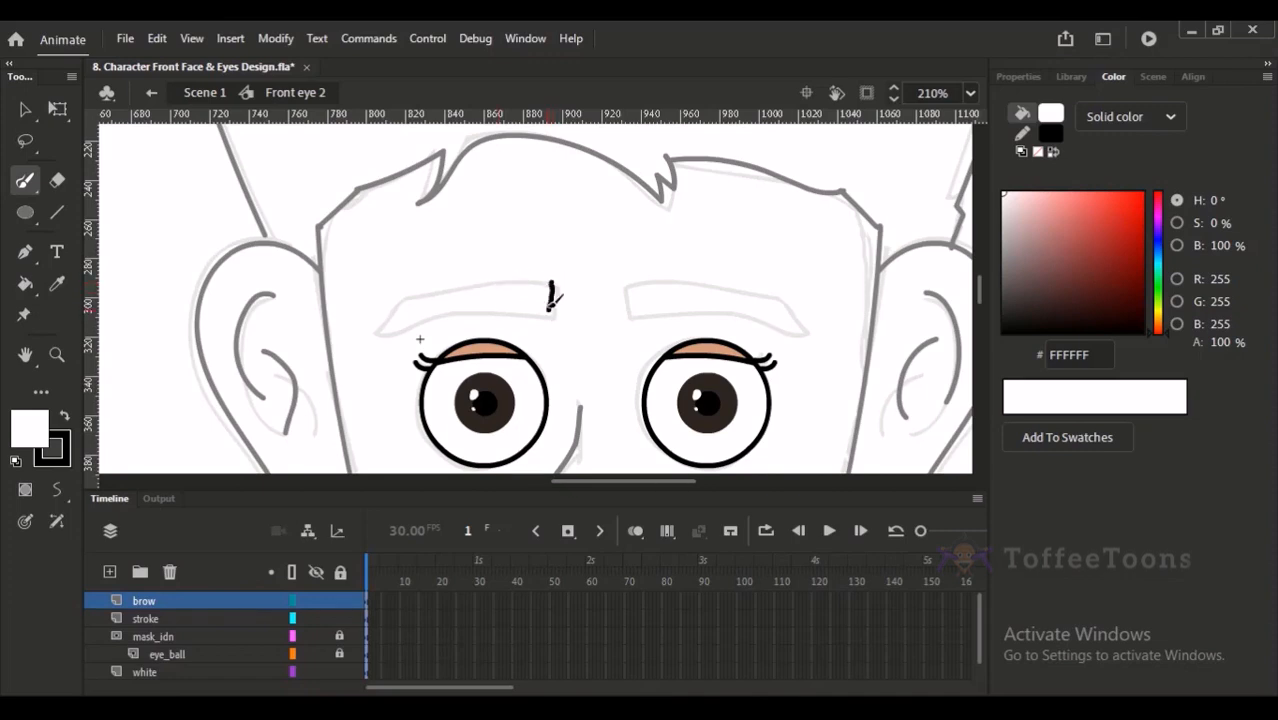
left_click_drag(537, 278, 377, 320)
key("ctrl+z")
mouse_move(550, 285)
left_mouse_down()
mouse_move(456, 287)
mouse_move(371, 316)
left_mouse_up()
key("ctrl+z")
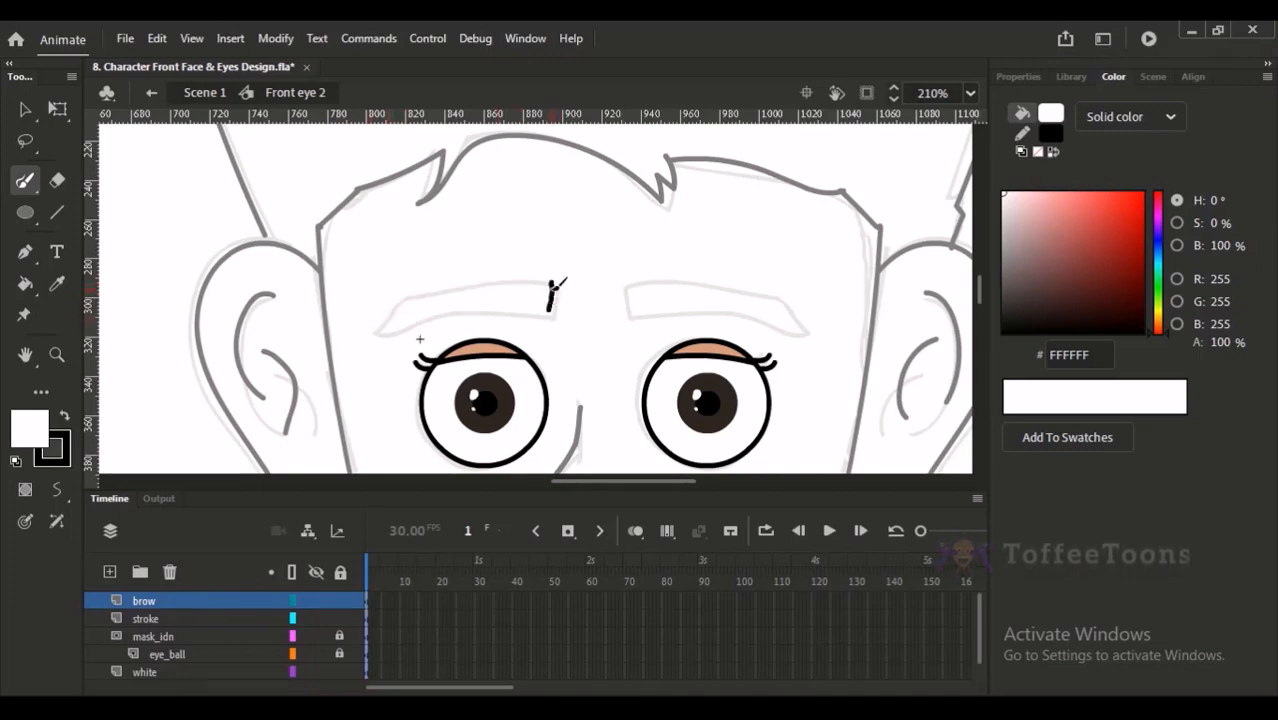
mouse_move(552, 296)
left_mouse_down()
mouse_move(428, 291)
mouse_move(366, 320)
left_mouse_up()
left_click_drag(366, 318, 553, 300)
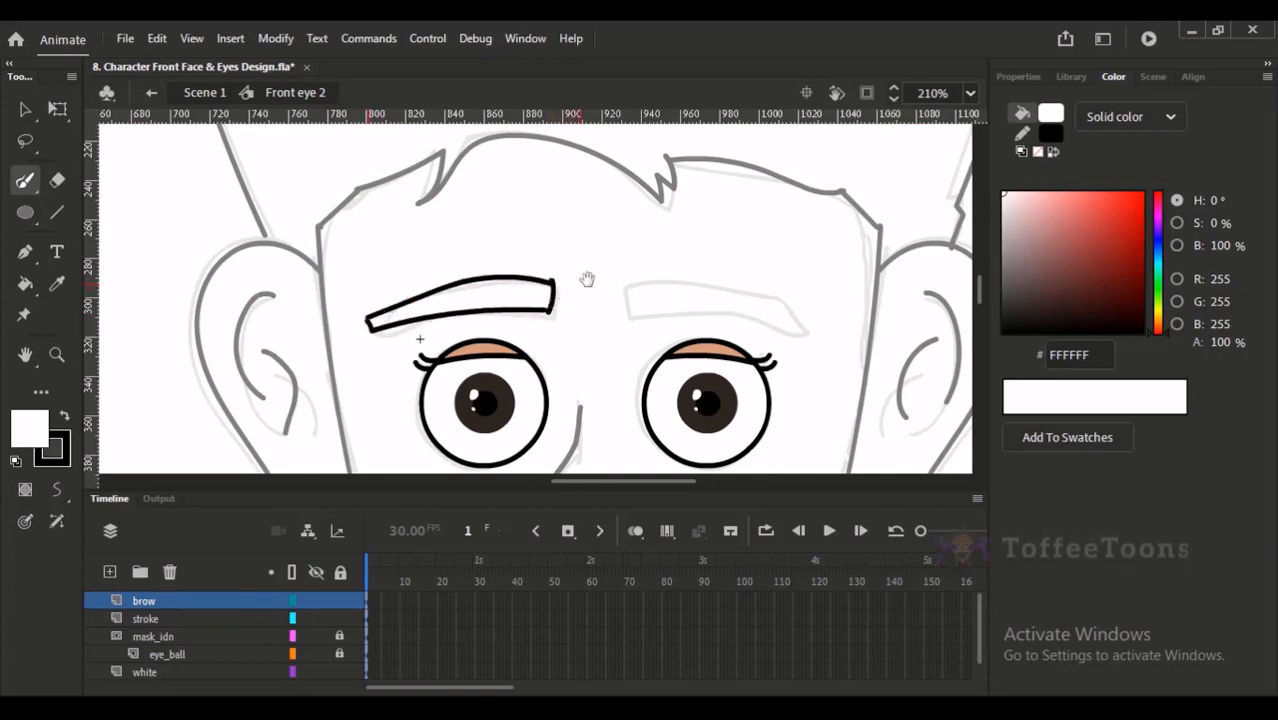
key("ctrl+z")
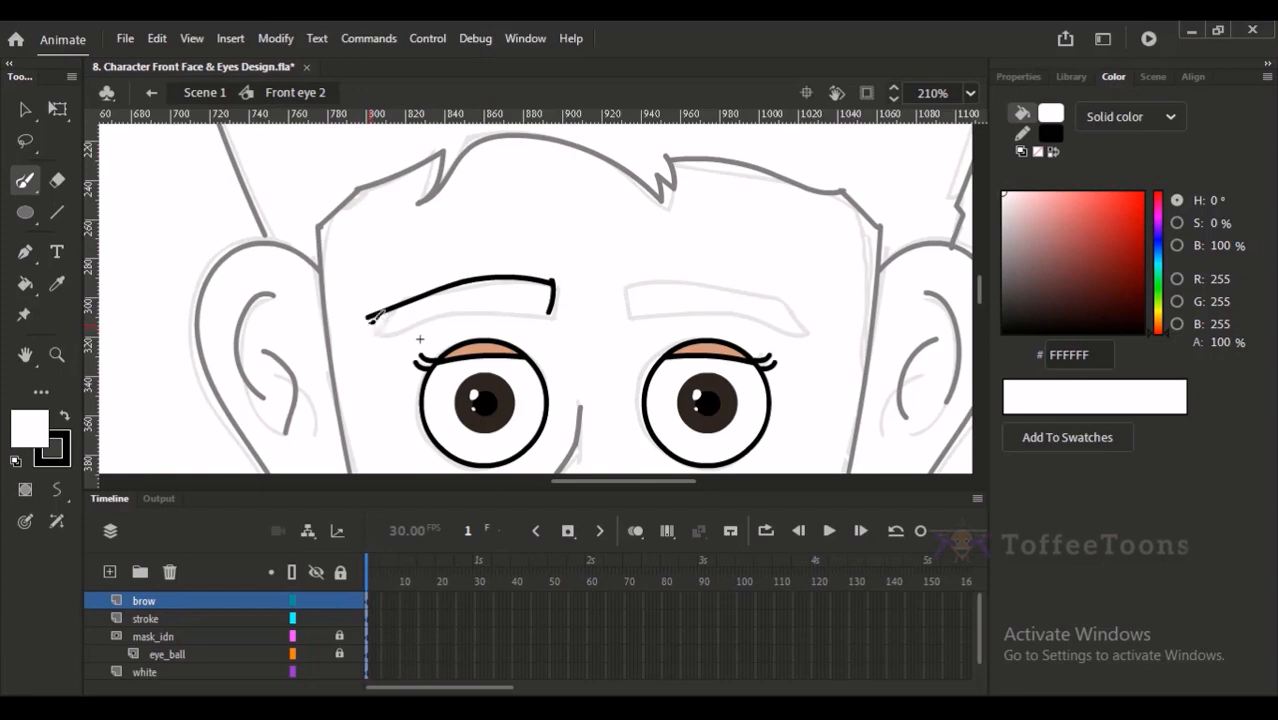
mouse_move(372, 322)
left_mouse_down()
mouse_move(502, 297)
mouse_move(553, 308)
left_mouse_up()
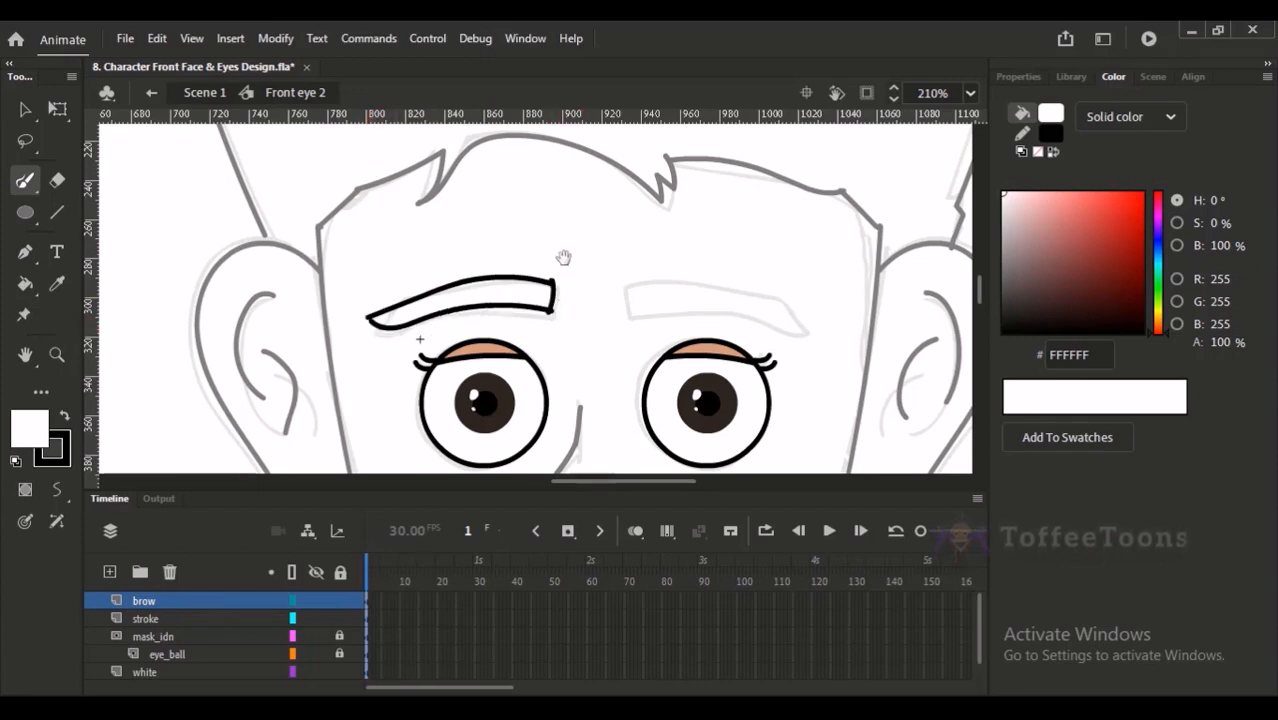
- Tidy the left eyebrow's inner end and narrow the whole outline to about 85 px wide with Free Transform
left_click_drag(569, 260, 551, 246)
key("v")
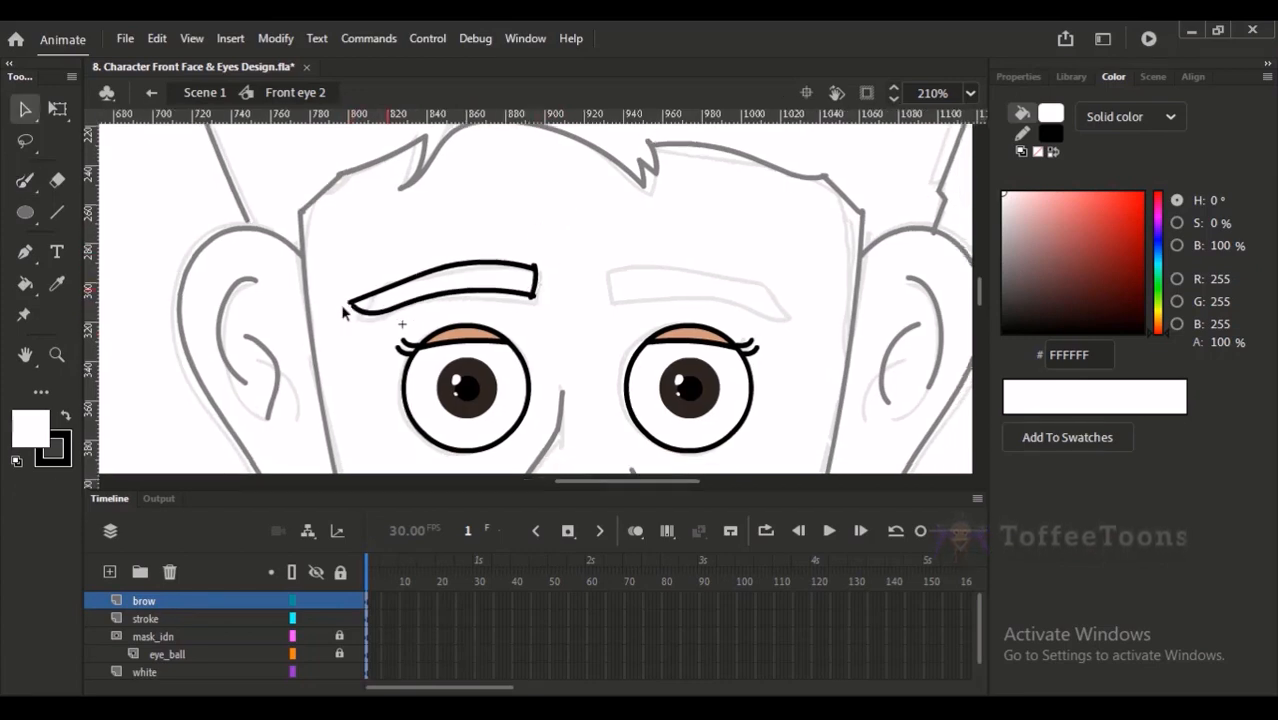
left_click(534, 268)
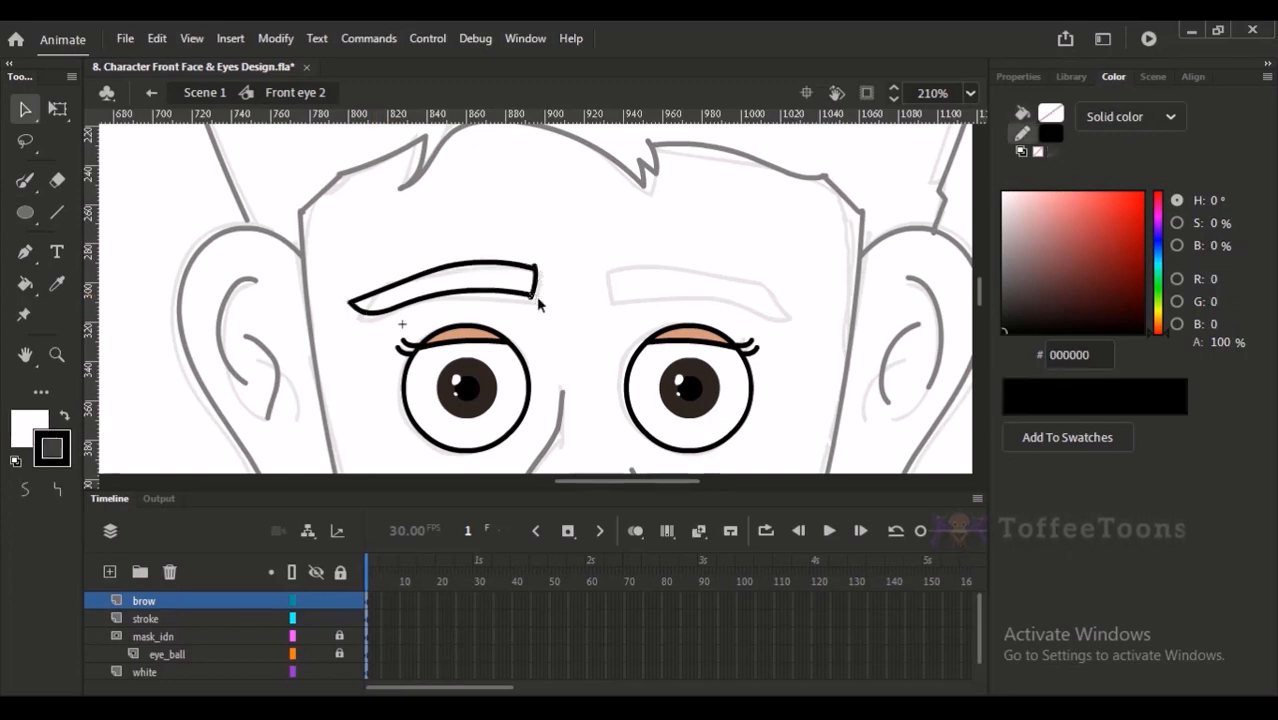
left_click(540, 277)
left_click(545, 280)
double_click(539, 274)
key("q")
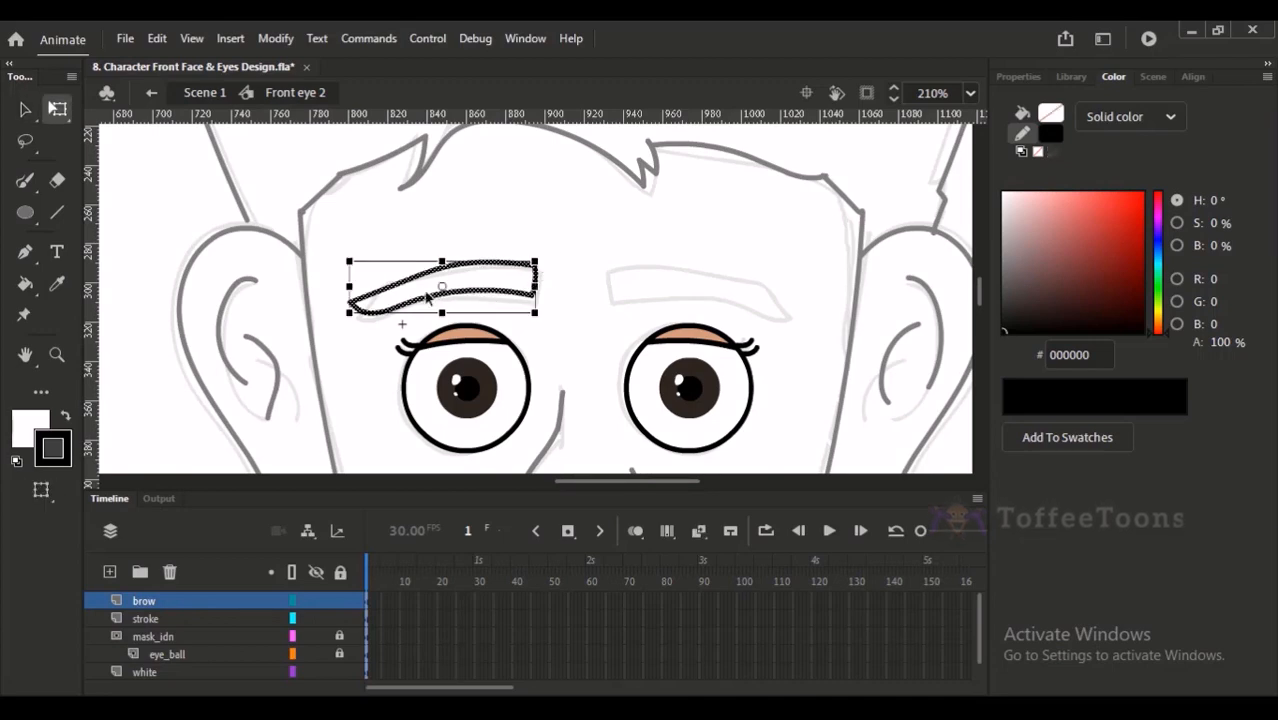
left_click_drag(350, 288, 371, 288)
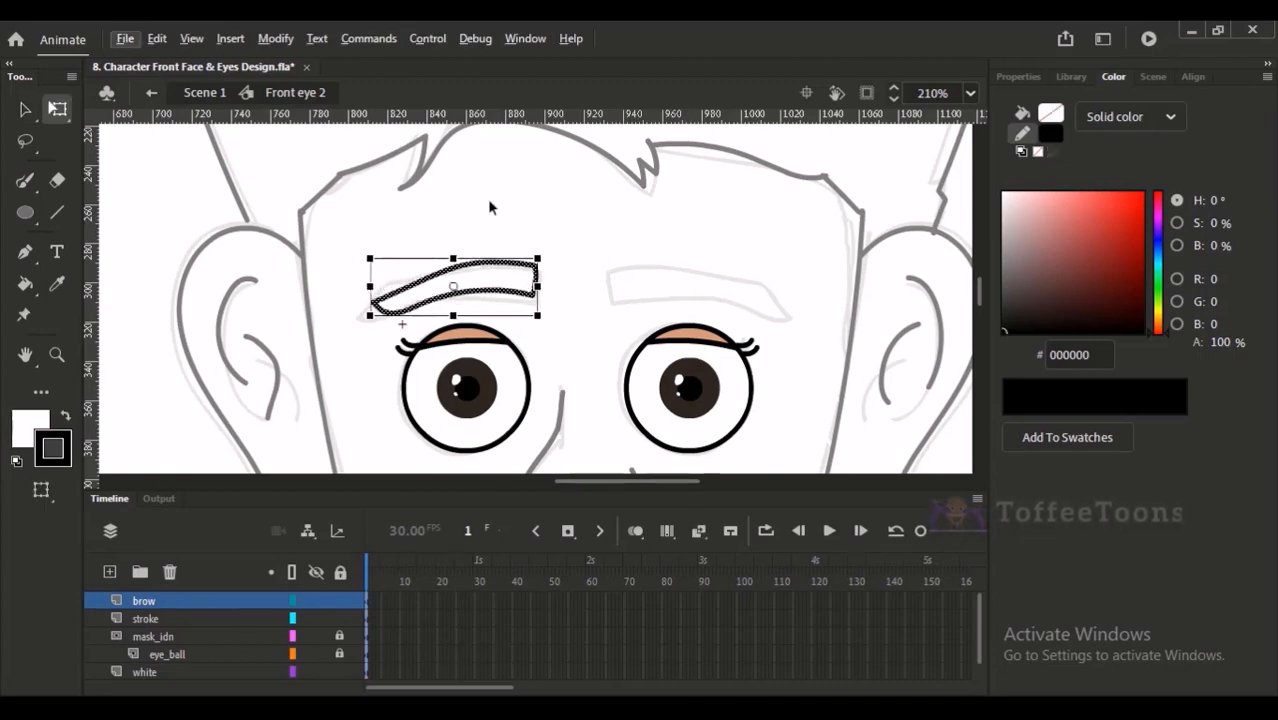
left_click(503, 240)
- Fill the left eyebrow outline with the dark brown colour 282020
left_click_drag(1025, 329, 1030, 311)
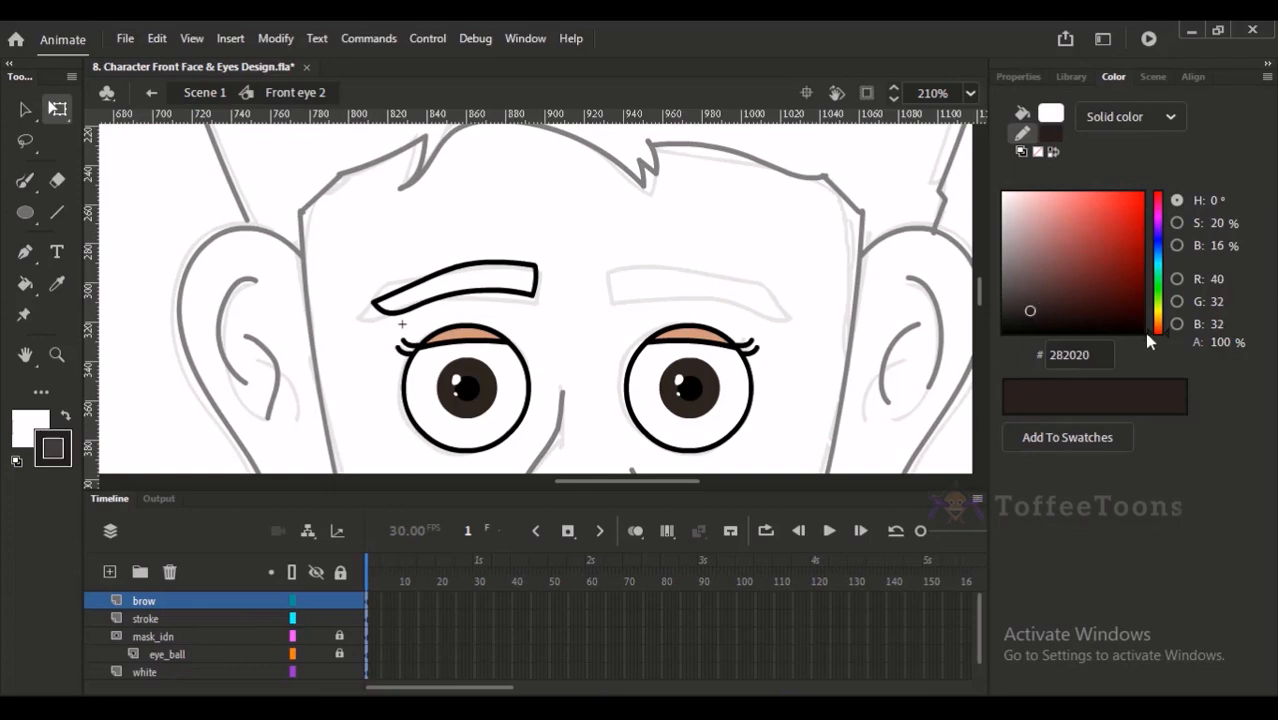
key("h")
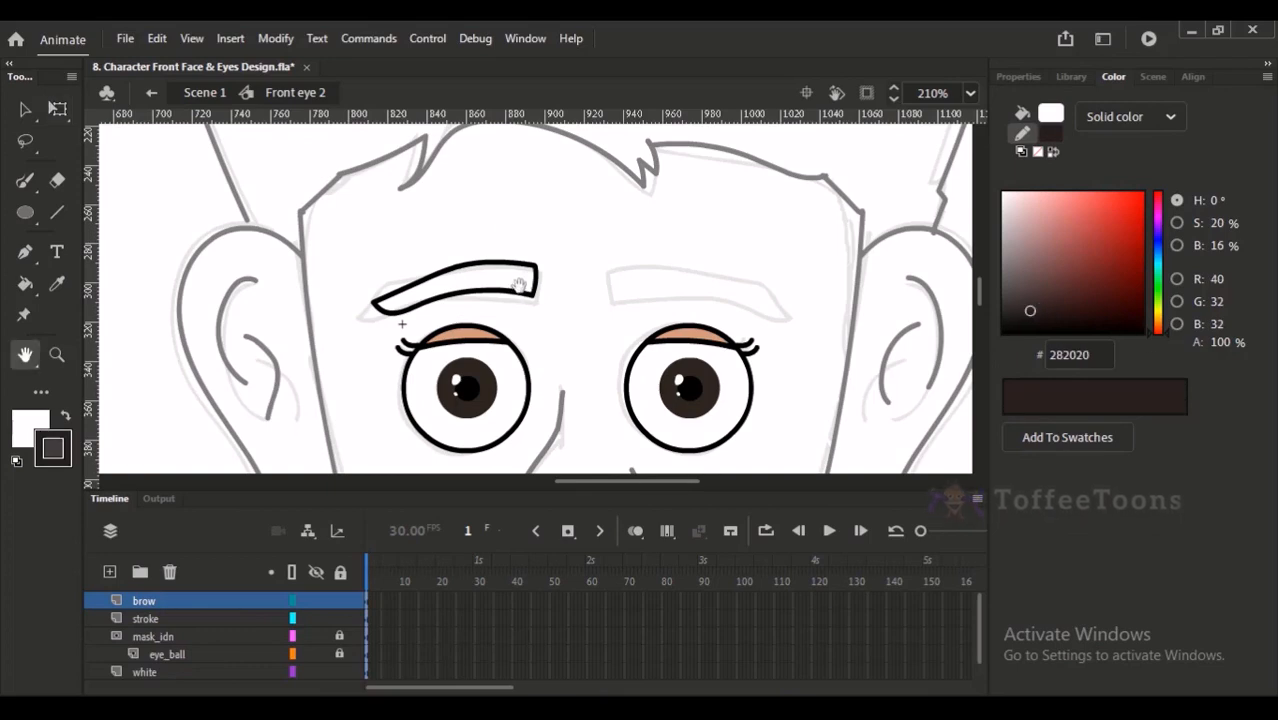
key("k")
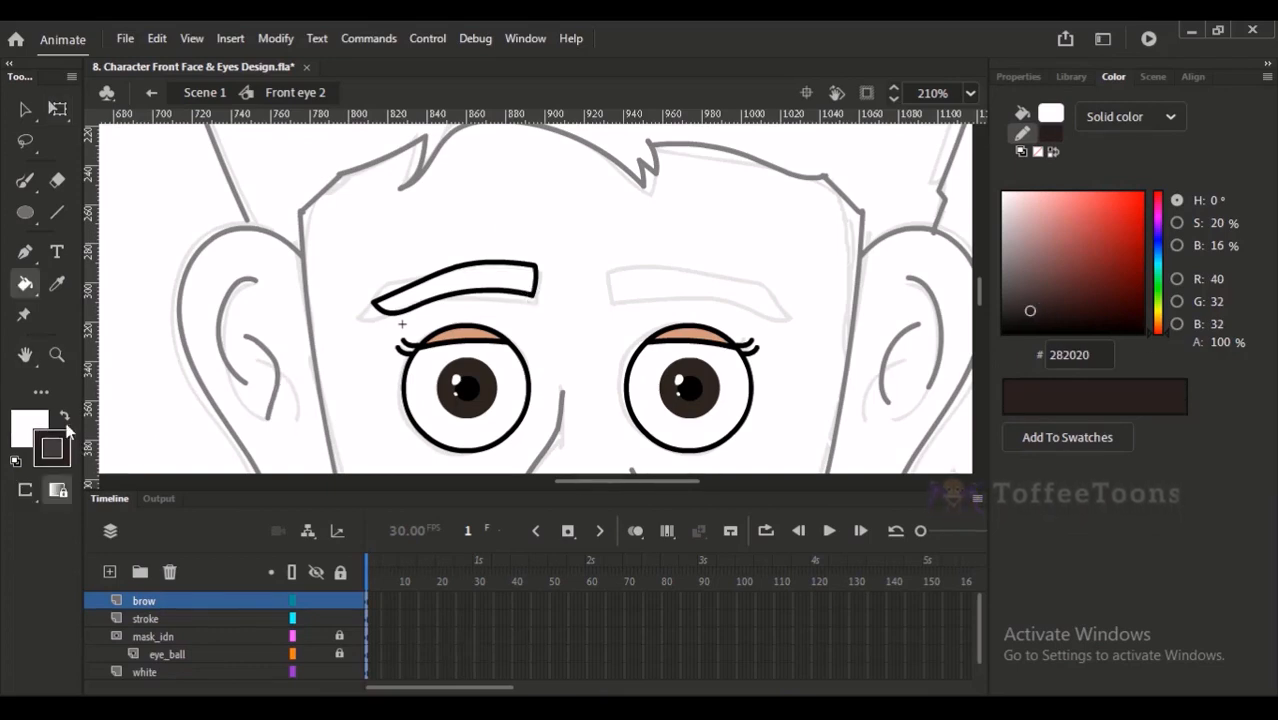
left_click(65, 415)
left_click(490, 285)
left_click(25, 109)
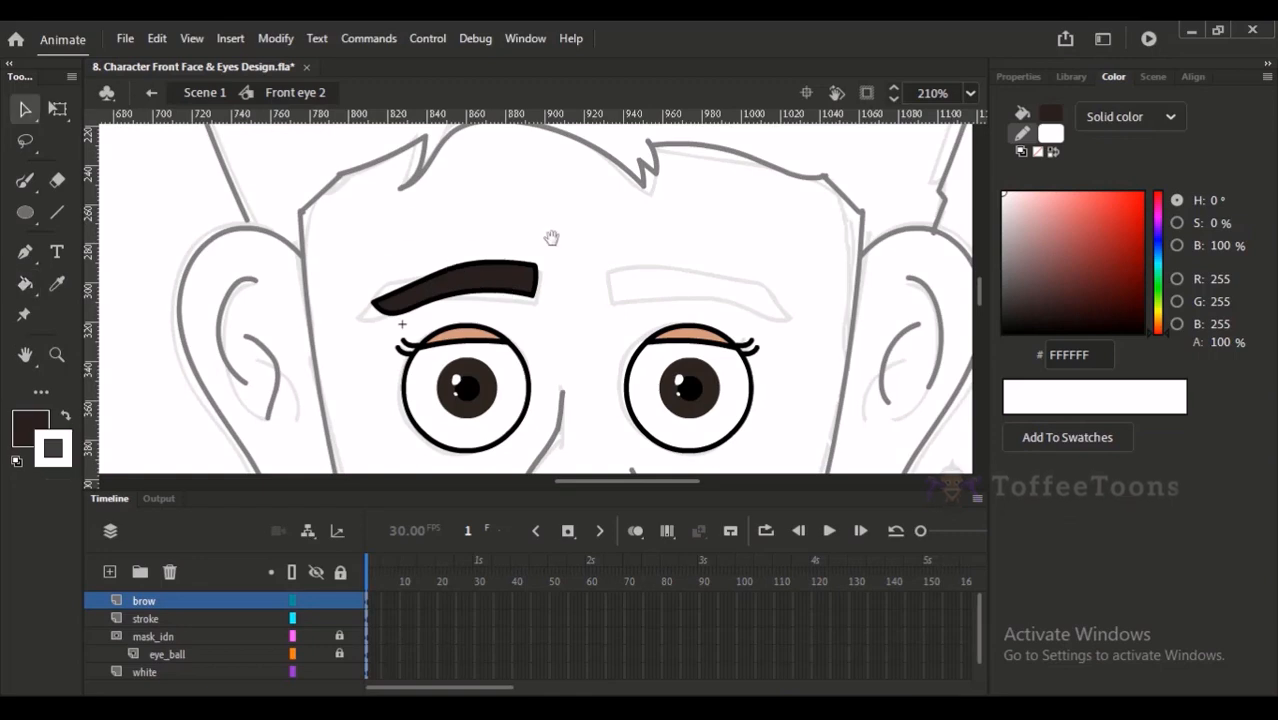
- Duplicate the left eyebrow, flip the copy horizontally and place it over the sketched right eyebrow
left_click_drag(551, 236, 479, 208)
left_click_drag(276, 201, 515, 290)
left_click_drag(455, 262, 645, 272)
key("shift+h")
key("shift+Down")
key("shift+Up")
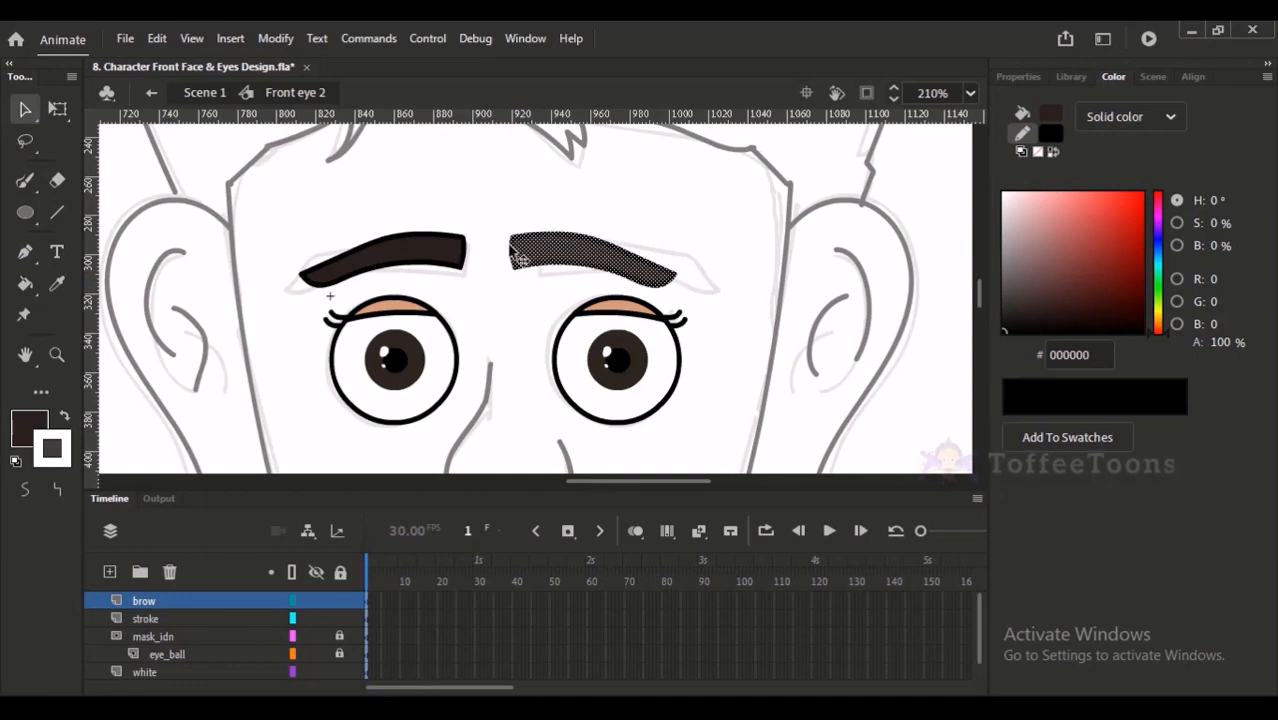
- Check the eyebrows against the whole face, deselect the right one and return to Scene 1
key("ctrl+2")
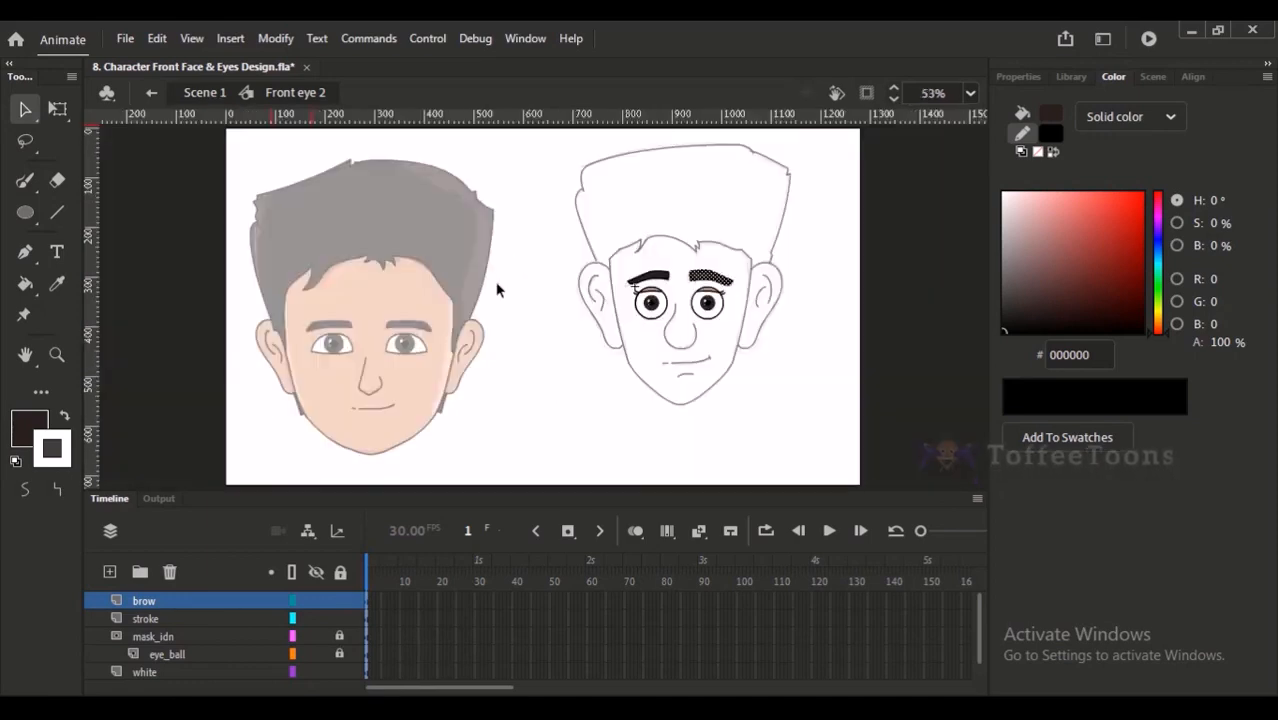
left_click(717, 236)
mouse_move(631, 234)
left_mouse_down()
mouse_move(673, 268)
mouse_move(715, 370)
left_mouse_up()
left_click_drag(579, 193, 697, 260)
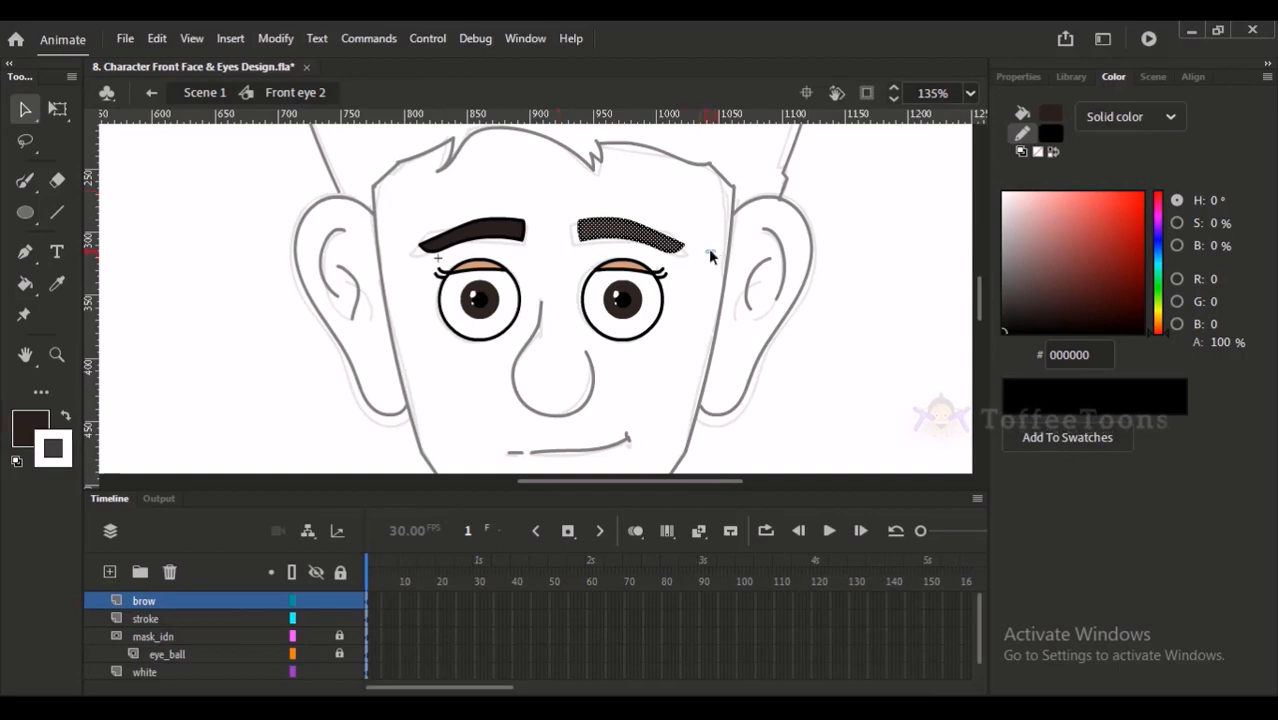
left_click(713, 251)
left_click(205, 92)
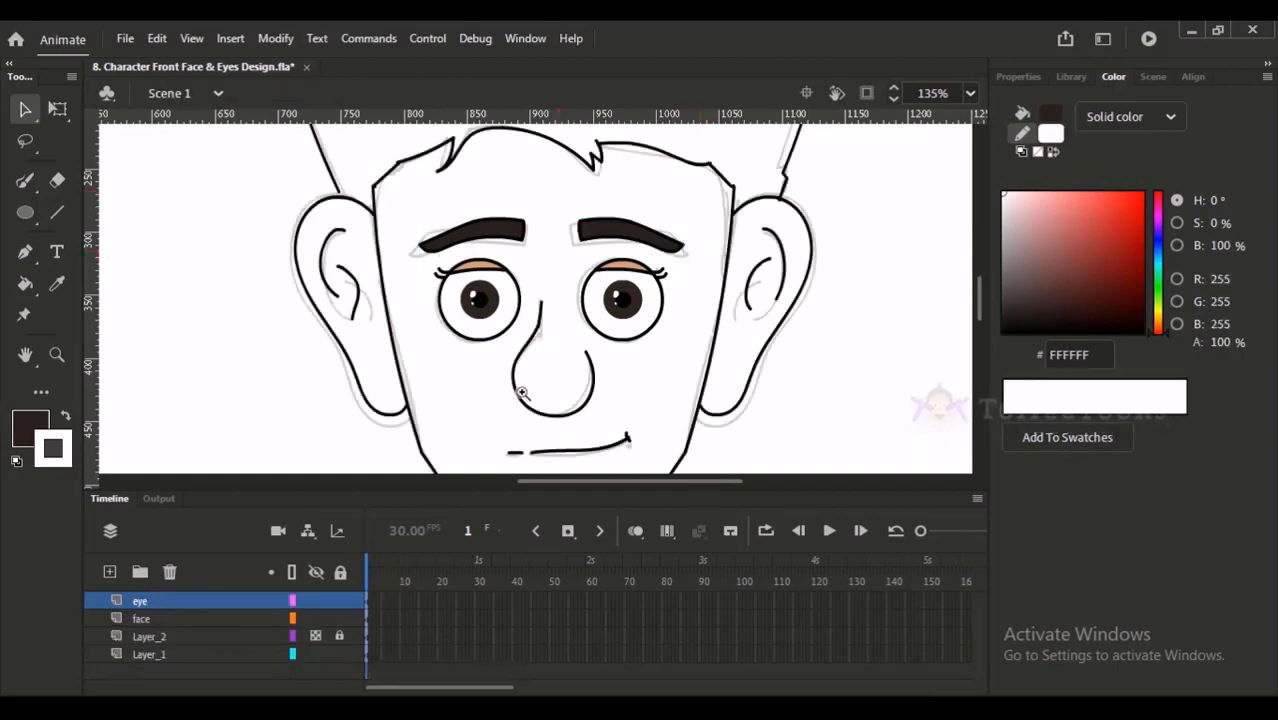
- Reshape the lower curve of the nose outline to follow the sketch more closely, and save the file
left_click_drag(508, 359, 566, 438)
left_click_drag(640, 242, 551, 278)
left_click_drag(634, 377, 621, 364)
left_click_drag(568, 403, 564, 395)
left_click_drag(682, 312, 678, 305)
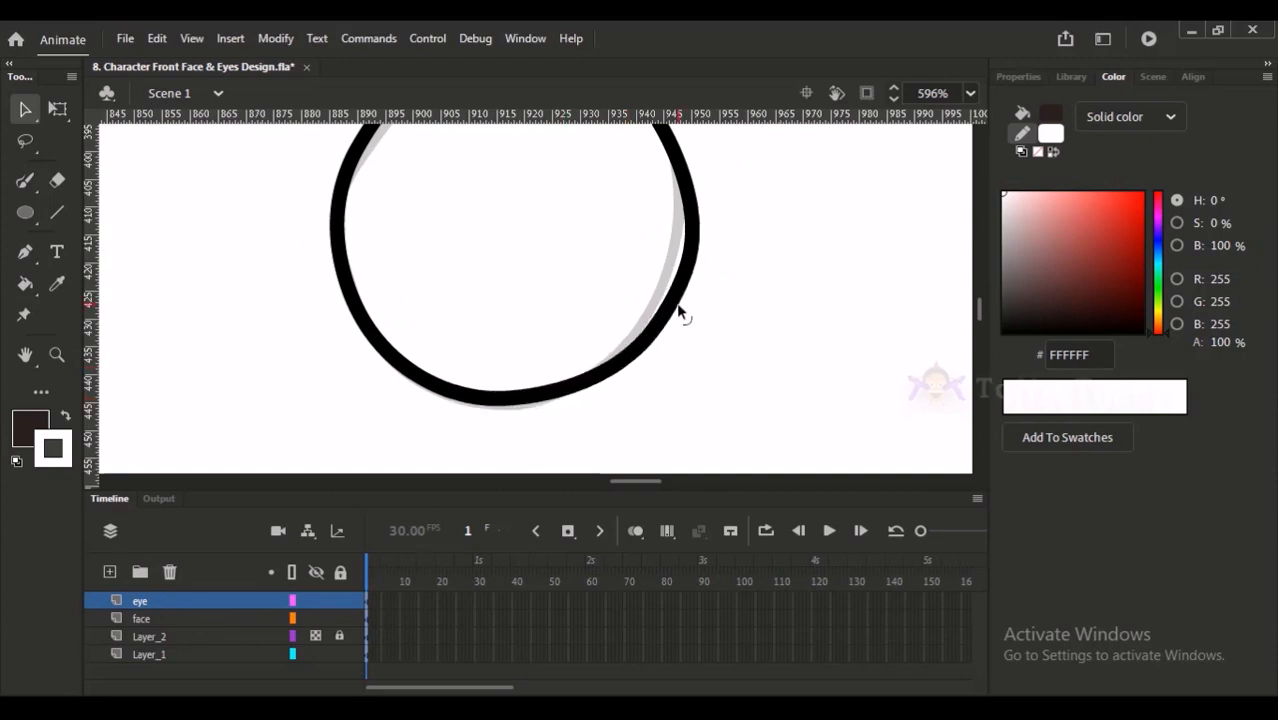
left_click_drag(590, 380, 571, 395)
key("ctrl+2")
key("ctrl+s")
left_click_drag(643, 202, 716, 420)
left_click_drag(712, 345, 695, 344)
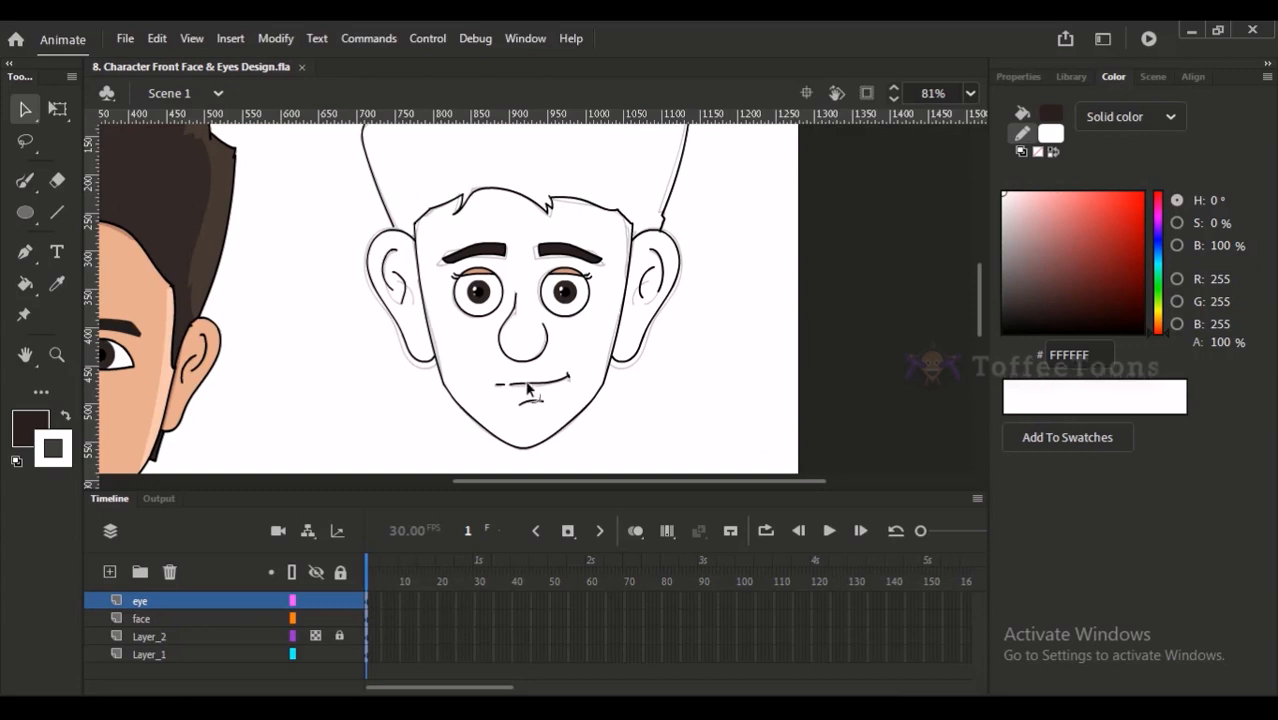
left_click_drag(475, 360, 575, 413)
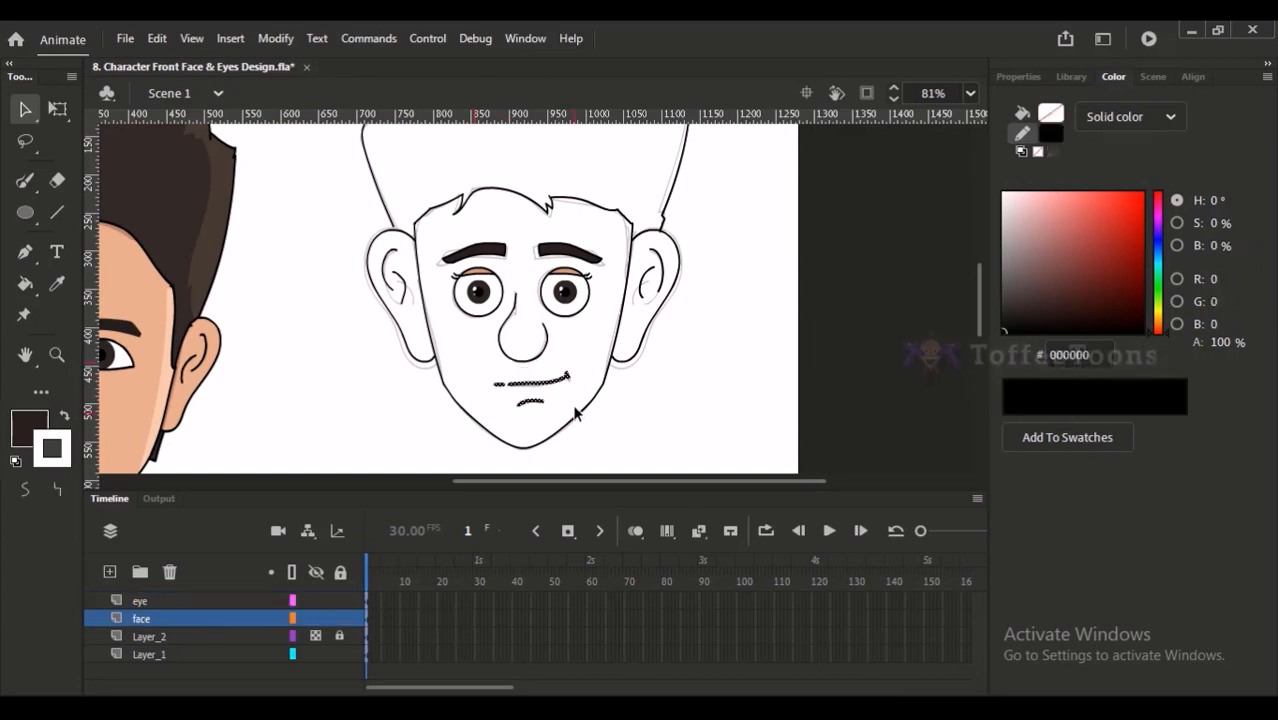
left_click(630, 427)
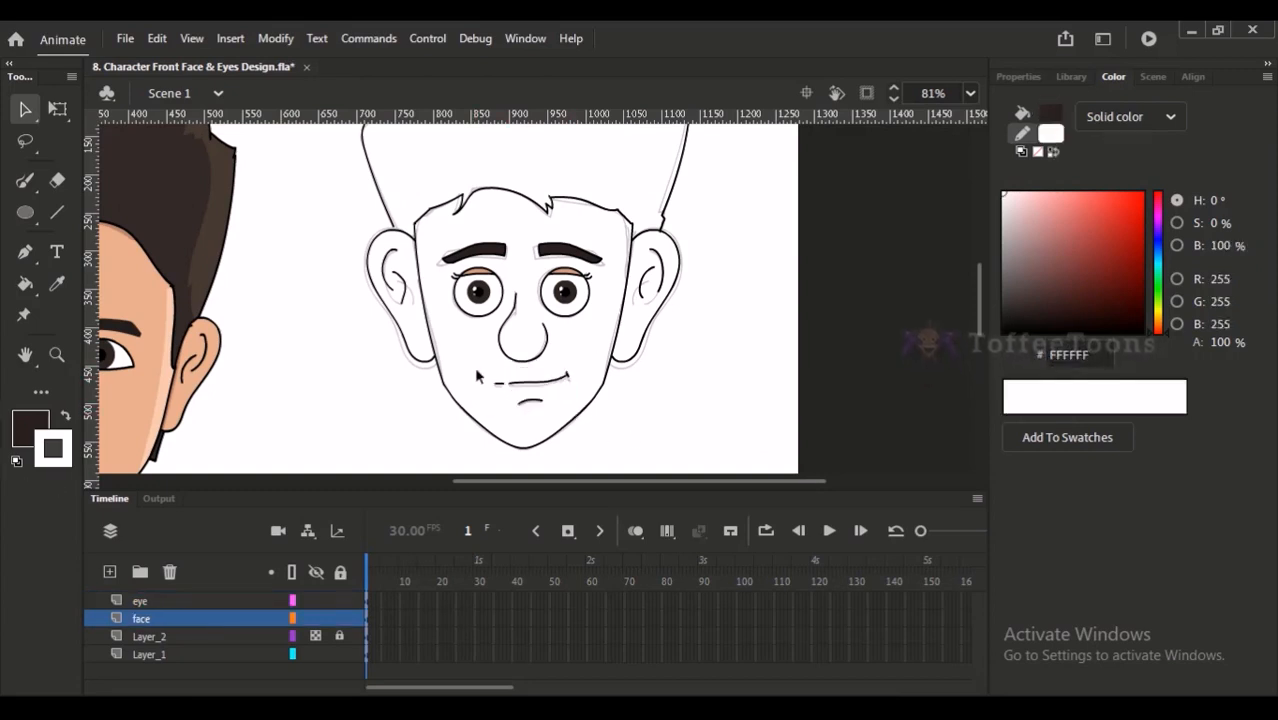
- Delete the locked sketch layer Layer_2
left_click_drag(591, 257, 594, 311)
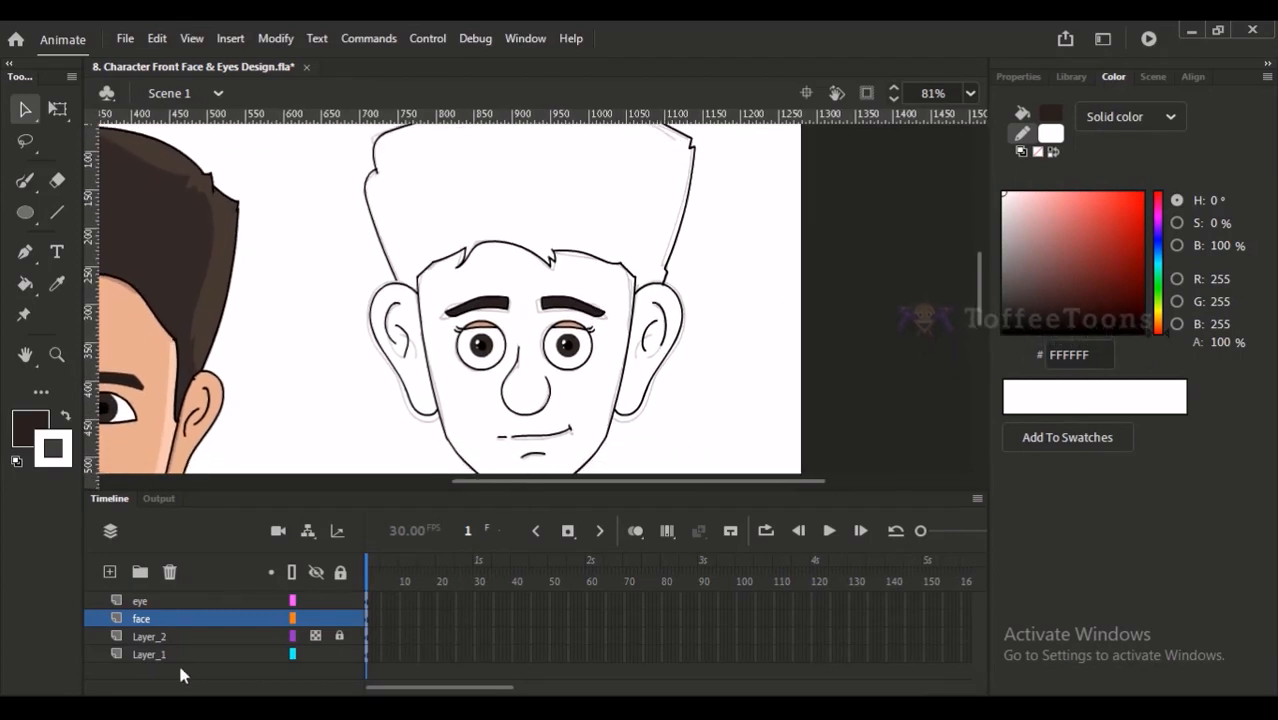
left_click(163, 655)
left_click(182, 636)
left_click(169, 571)
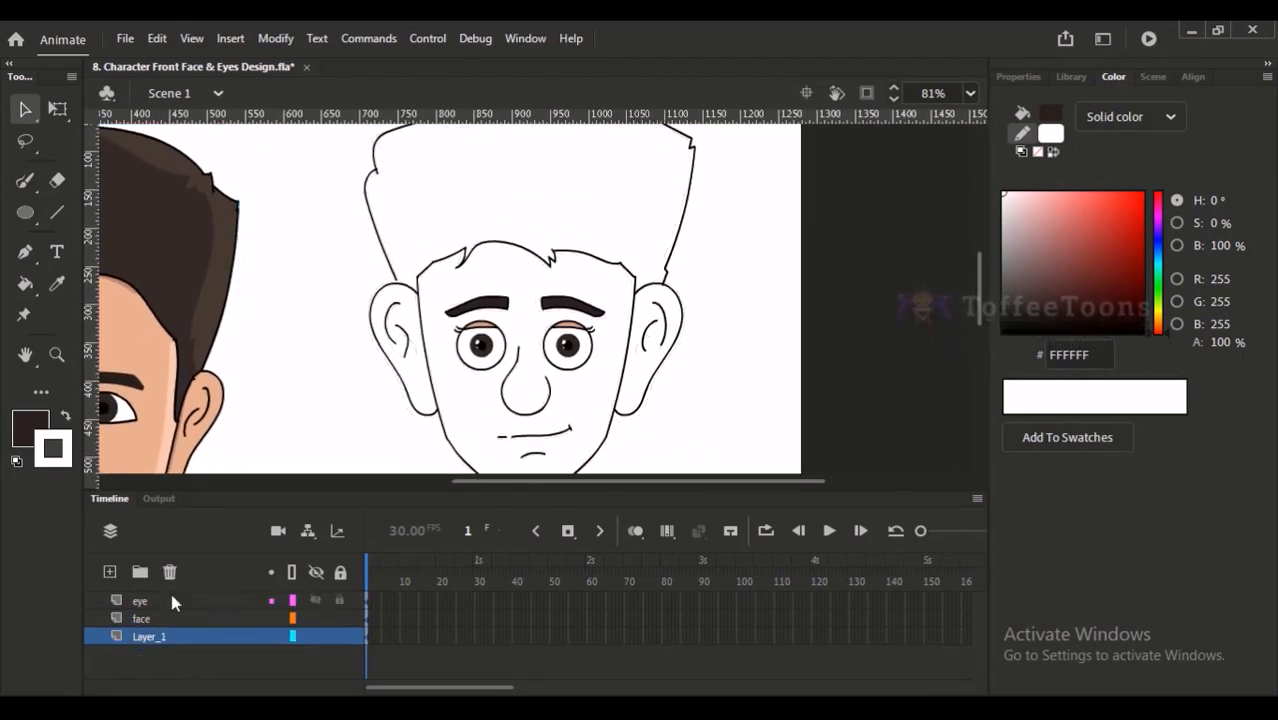
- Sample the skin colour D39C7D from the eyelid and fill the face with it on the face layer
left_click_drag(350, 347, 437, 262)
left_click_drag(588, 196, 652, 304)
key("i")
left_click(622, 236)
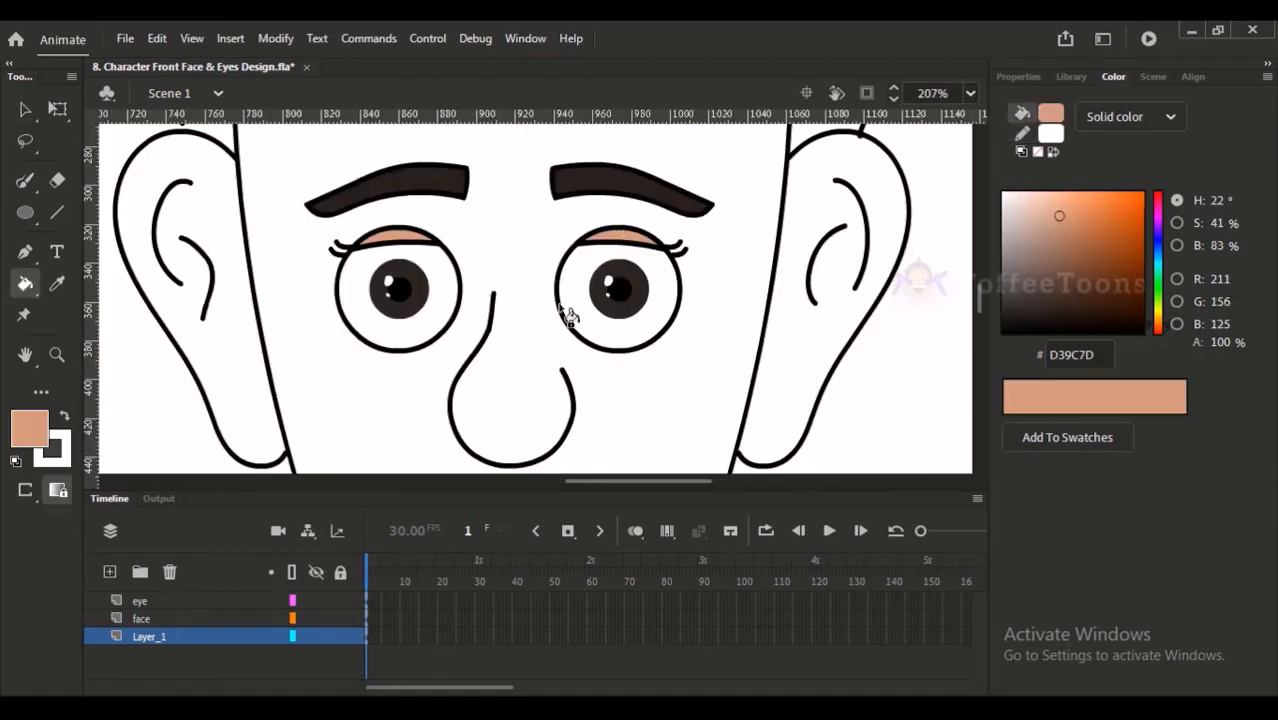
left_click(141, 618)
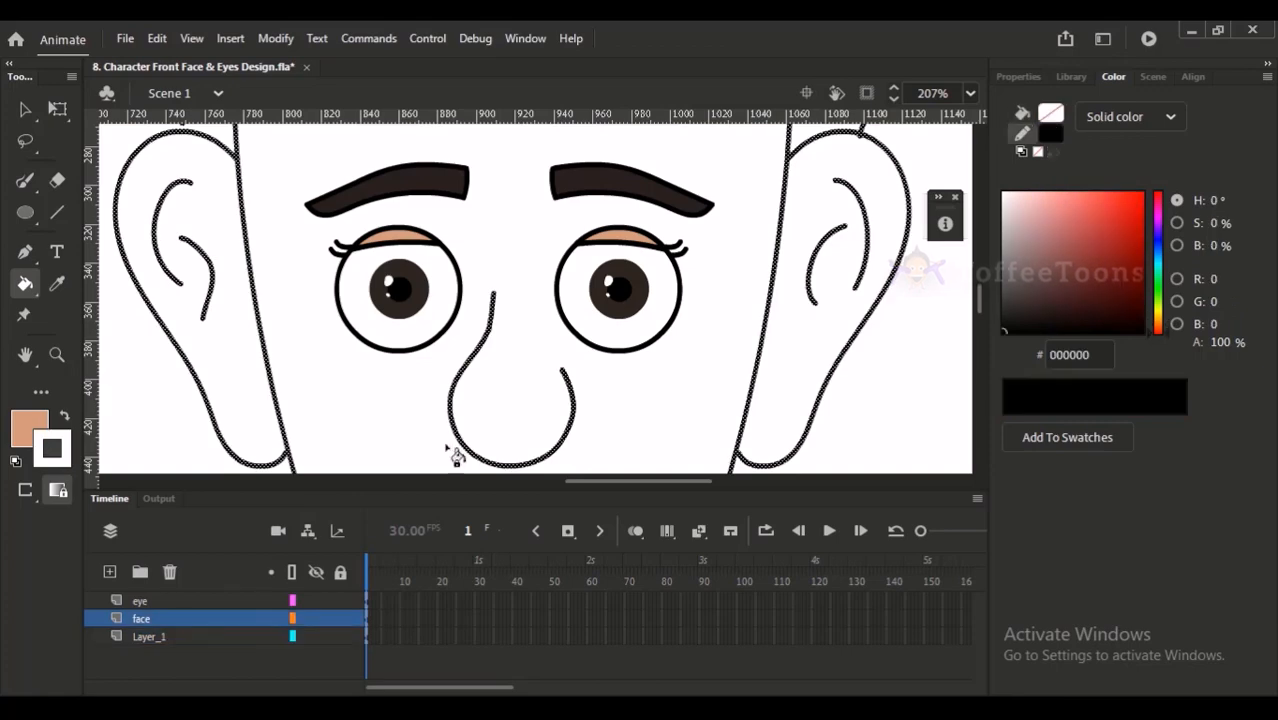
key("ctrl+2")
key("v")
left_click_drag(547, 203, 685, 458)
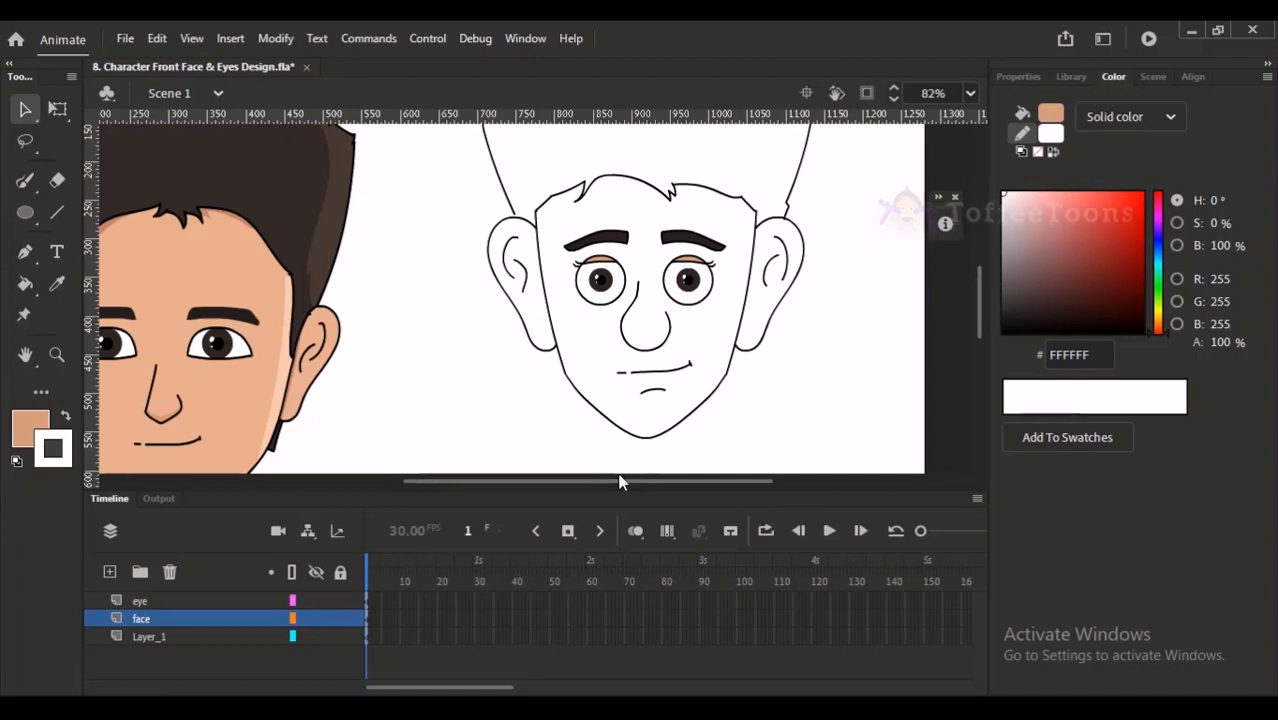
key("k")
left_click(700, 345)
- Fill both ears with the skin colour D39C7D
scroll(705, 345, "up", 2)
scroll(705, 345, "right", 1)
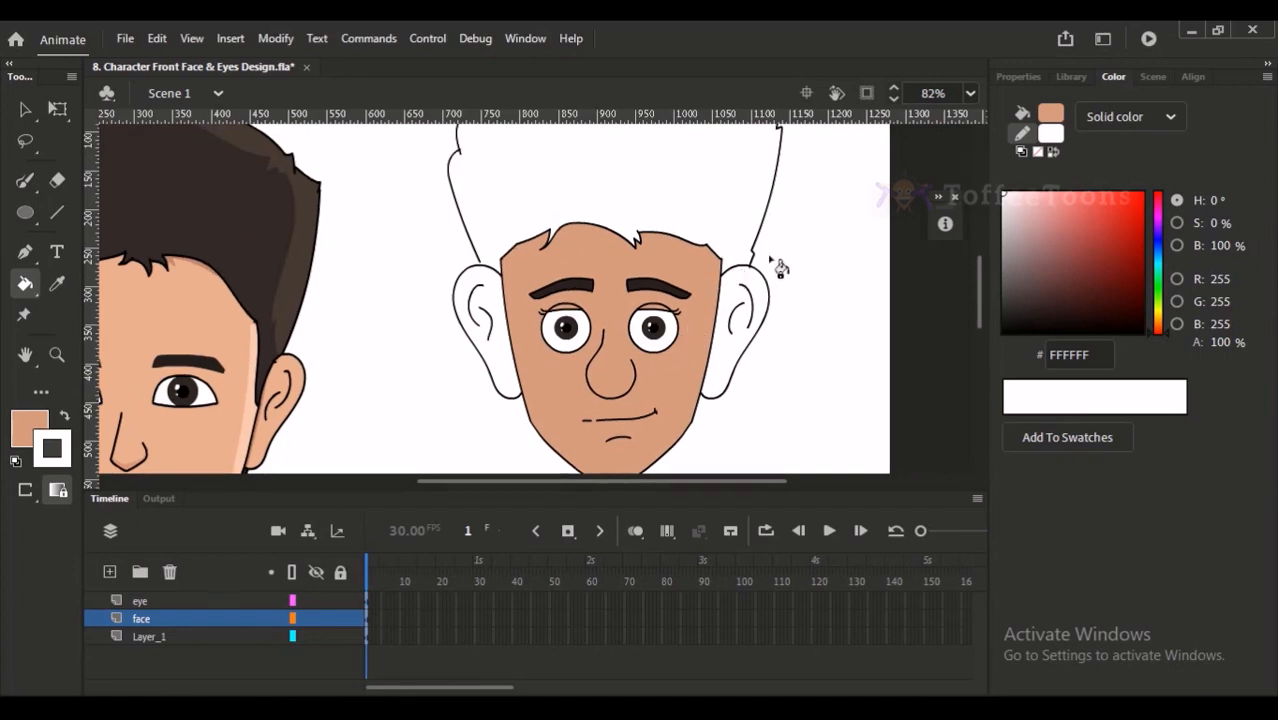
left_click_drag(697, 384, 711, 326)
left_click_drag(791, 230, 779, 246)
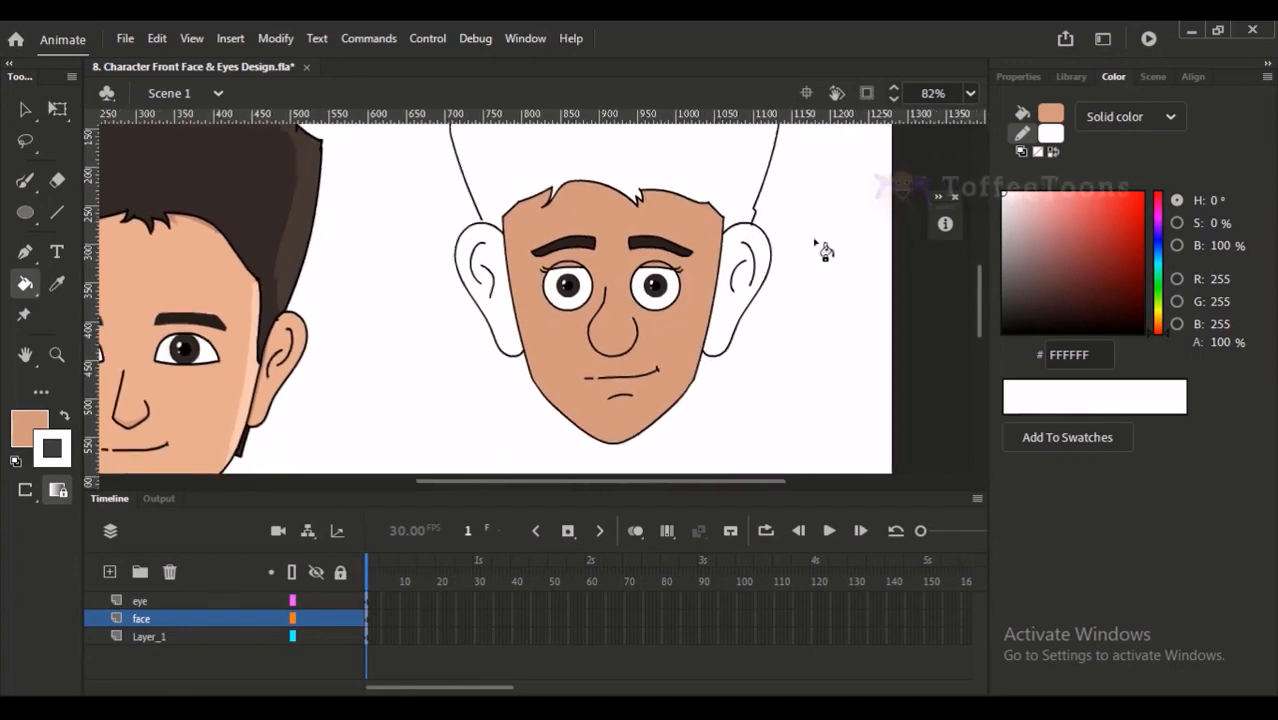
left_click(744, 320)
left_click(512, 334)
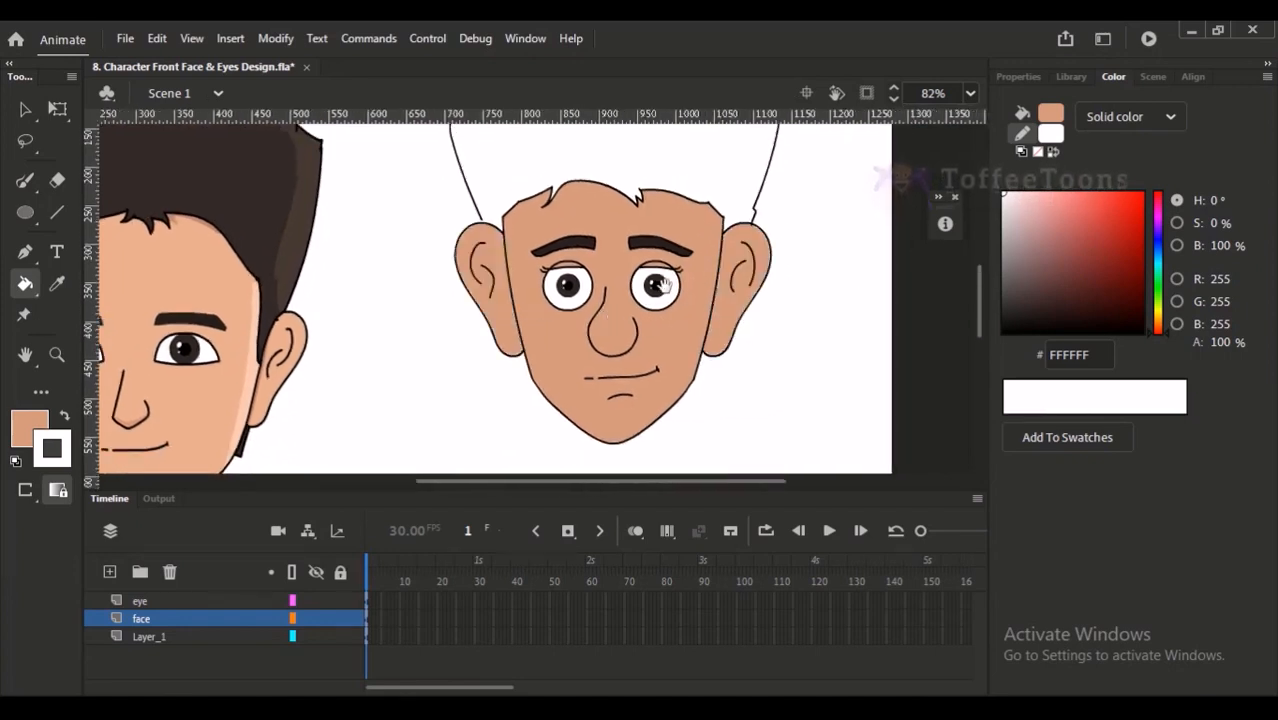
- Mix the dark brown 231C1C and fill the hair with it
left_click_drag(647, 299, 648, 345)
mouse_move(1035, 315)
left_mouse_down()
mouse_move(1016, 320)
mouse_move(1030, 313)
left_mouse_up()
left_click(740, 232)
key("ctrl+z")
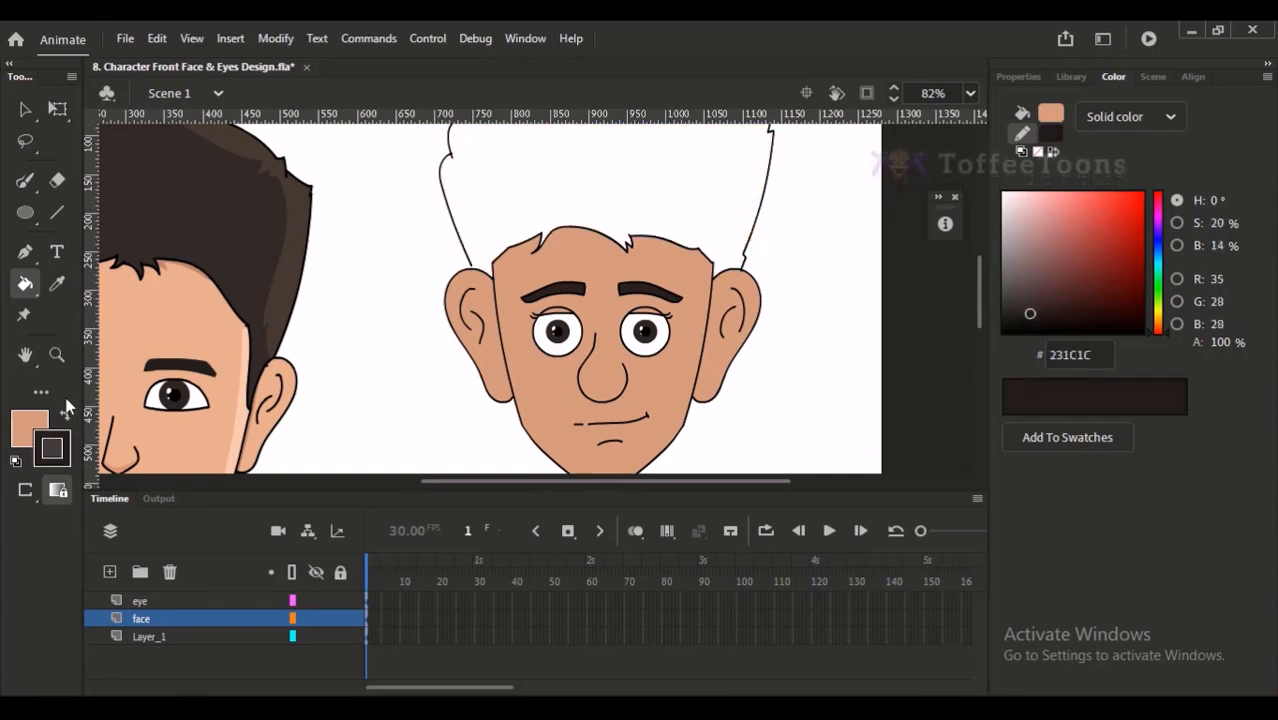
left_click(64, 416)
left_click(536, 216)
left_click_drag(482, 239, 417, 264)
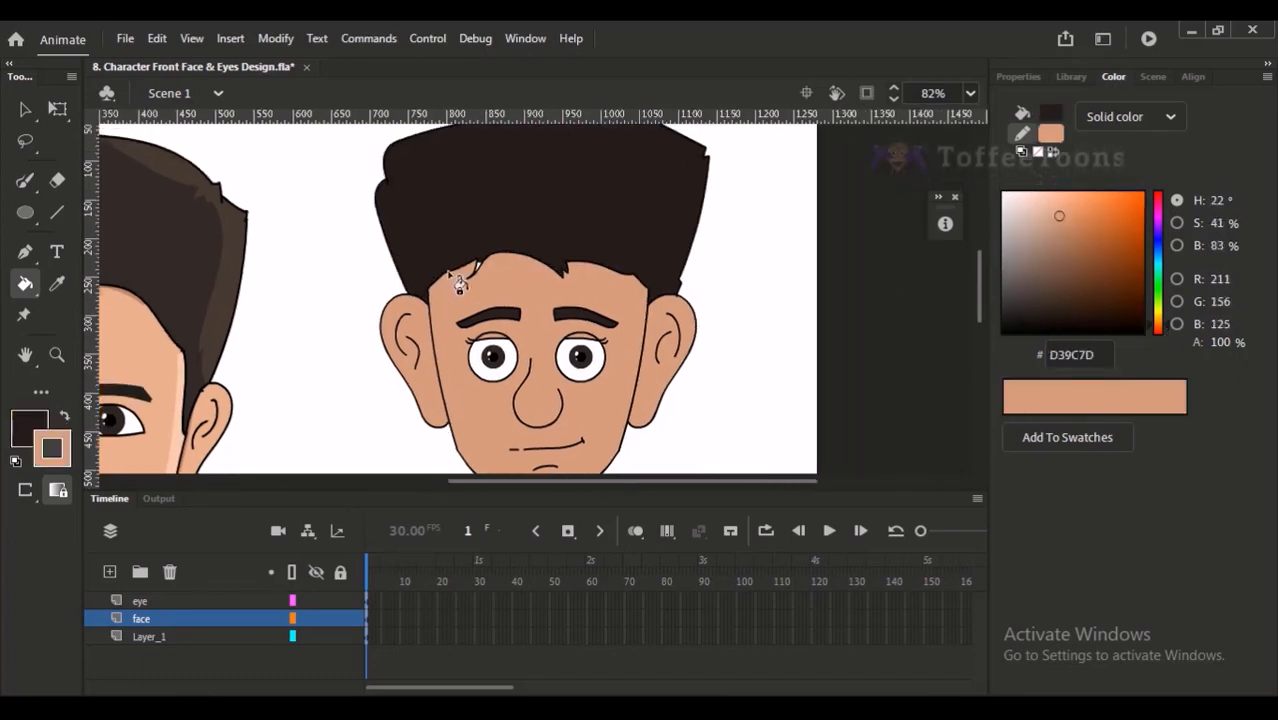
- Draw the left sideburn's edge with the Brush tool in default black, from the hairline down beside the ear
key("ctrl+2")
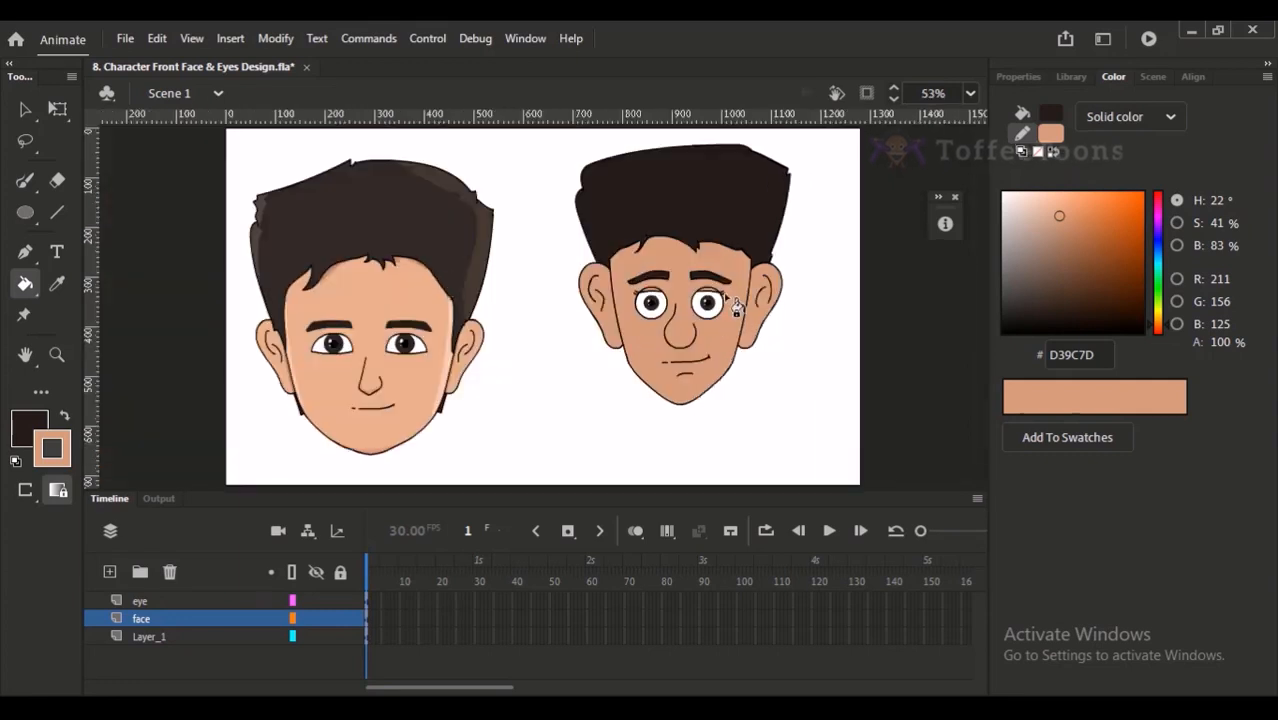
left_click_drag(618, 207, 731, 420)
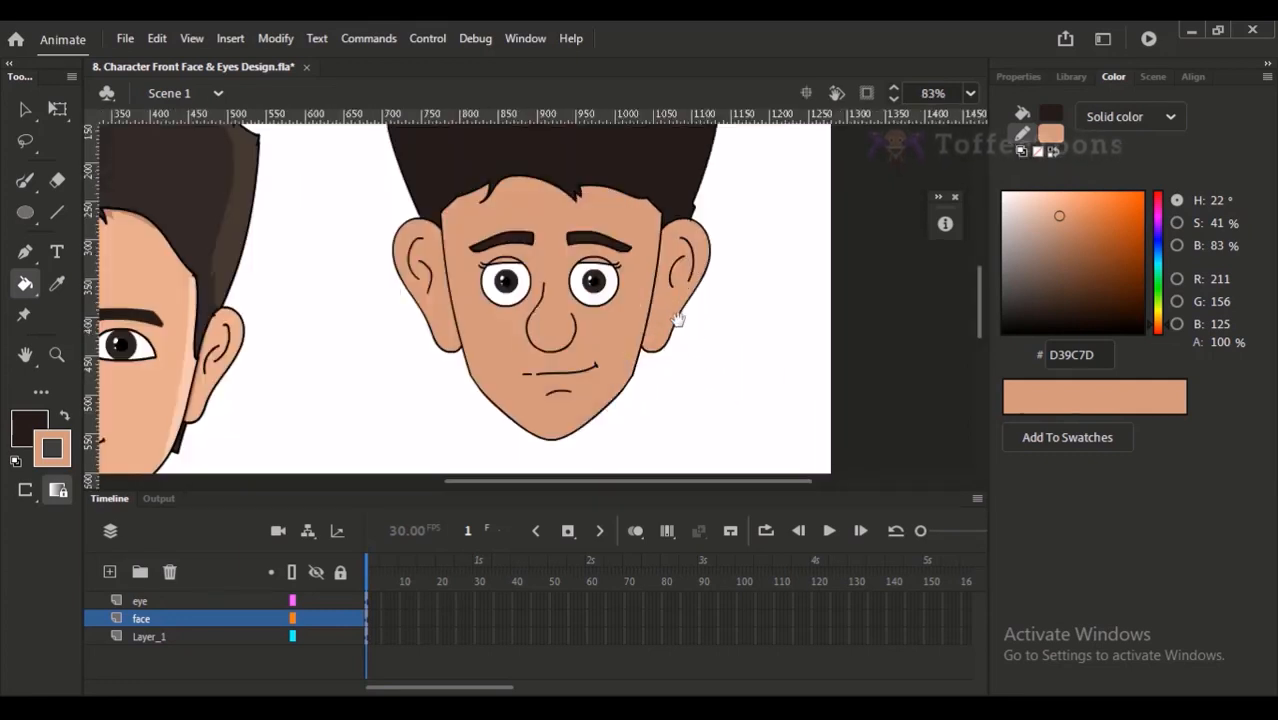
left_click_drag(686, 332, 686, 368)
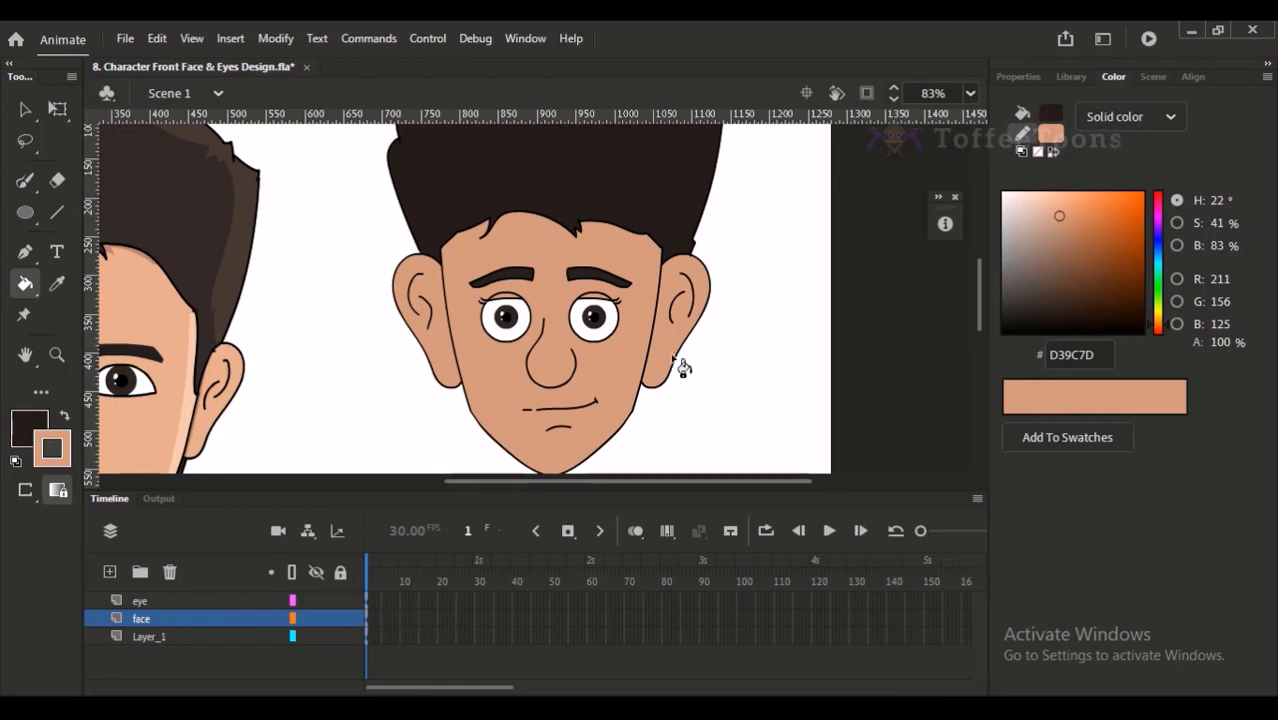
key("b")
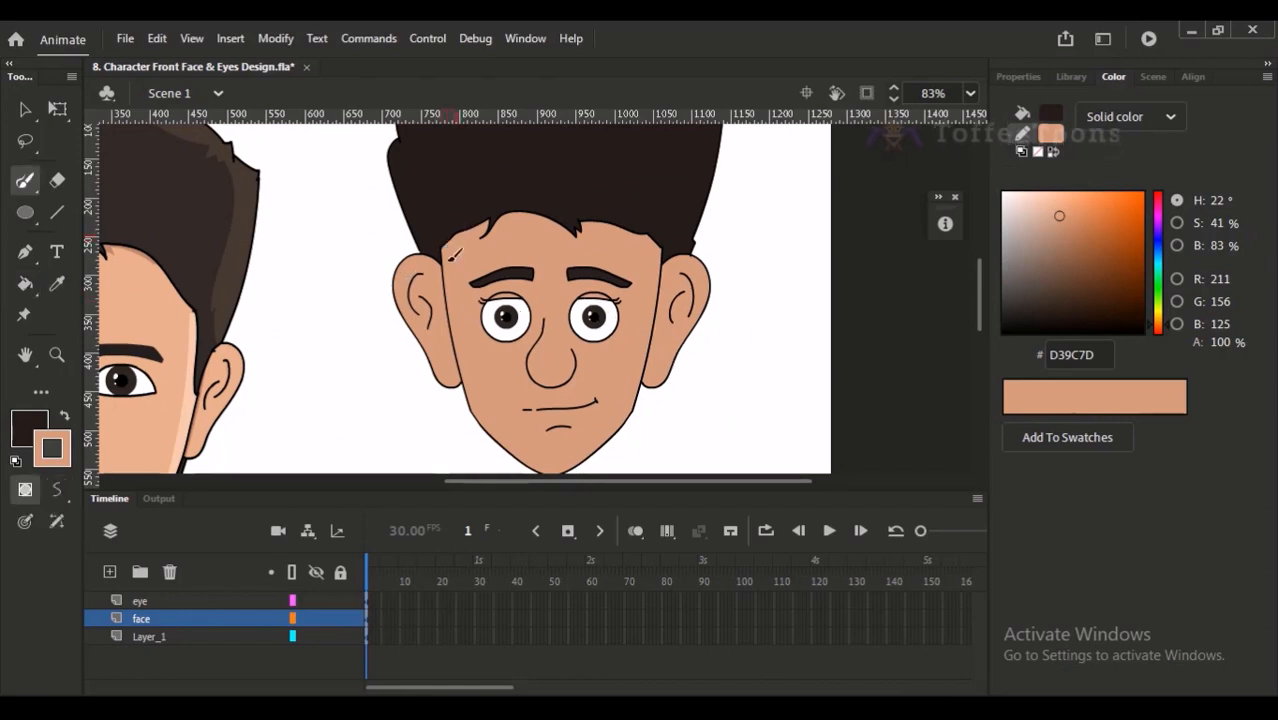
key("d")
key("x")
key("x")
left_click_drag(457, 234, 447, 299)
key("ctrl+z")
left_click_drag(454, 237, 446, 297)
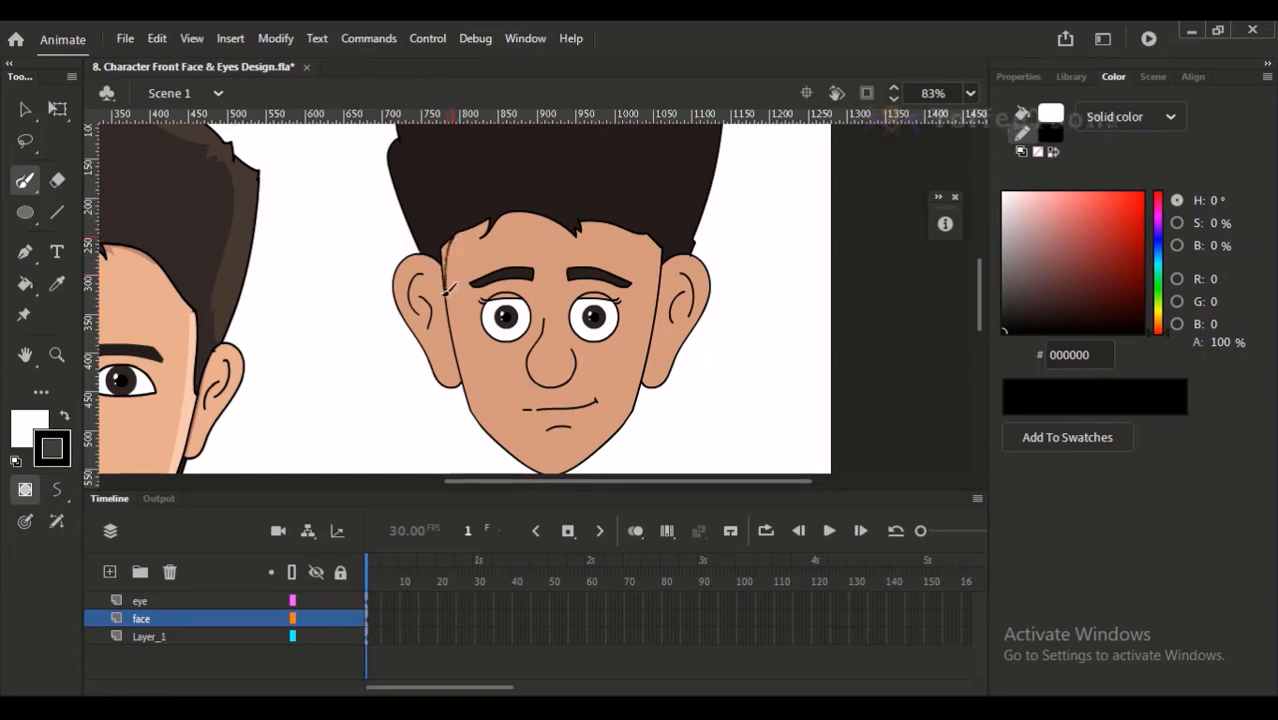
- Draw a matching right sideburn edge from the hairline down and close the left sideburn's lower end
left_click_drag(650, 239, 656, 301)
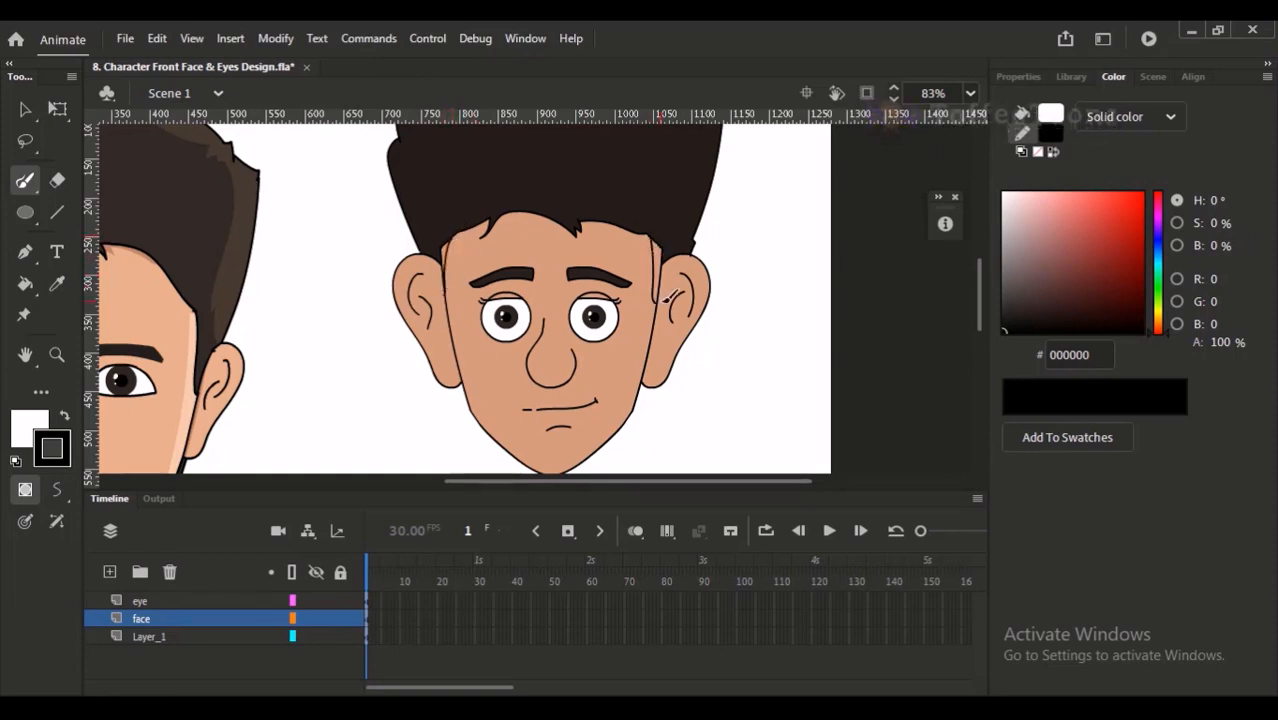
left_click_drag(452, 291, 446, 302)
left_click_drag(649, 237, 656, 302)
key("ctrl+z")
left_click_drag(653, 238, 656, 303)
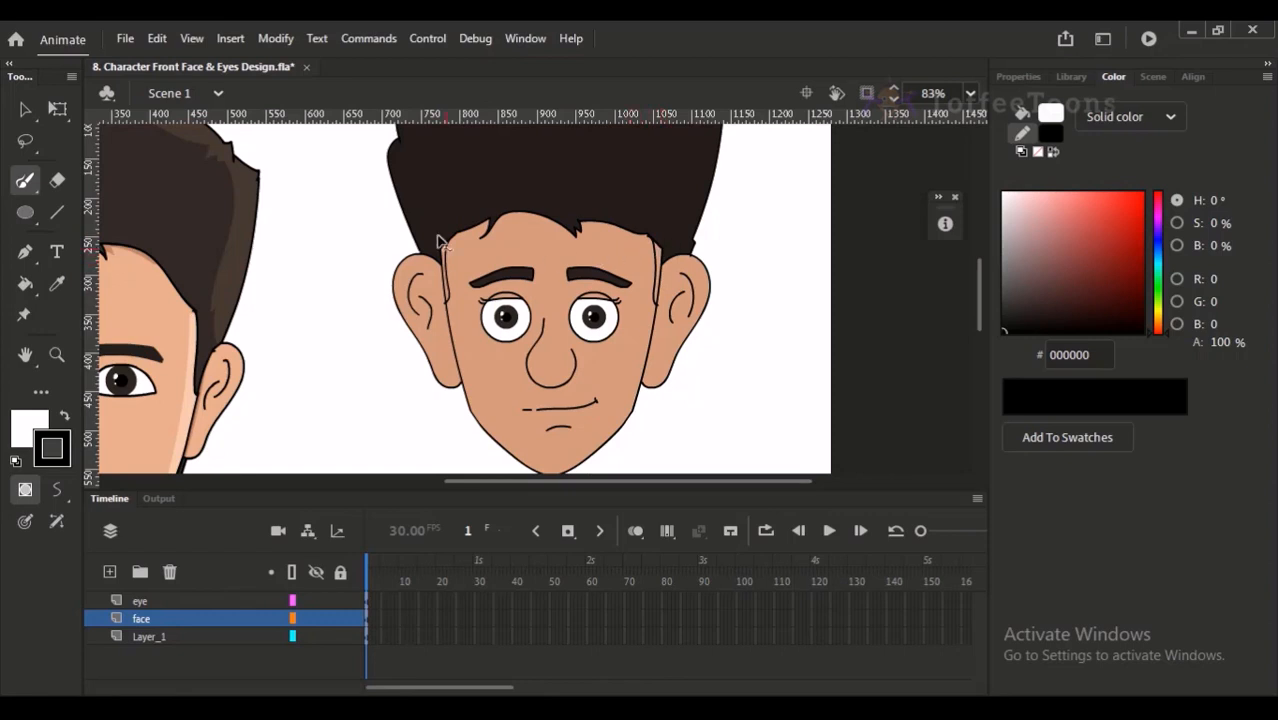
- Try to fill the left sideburn with the dark hair colour 231C1C, and undo the fill
key("v")
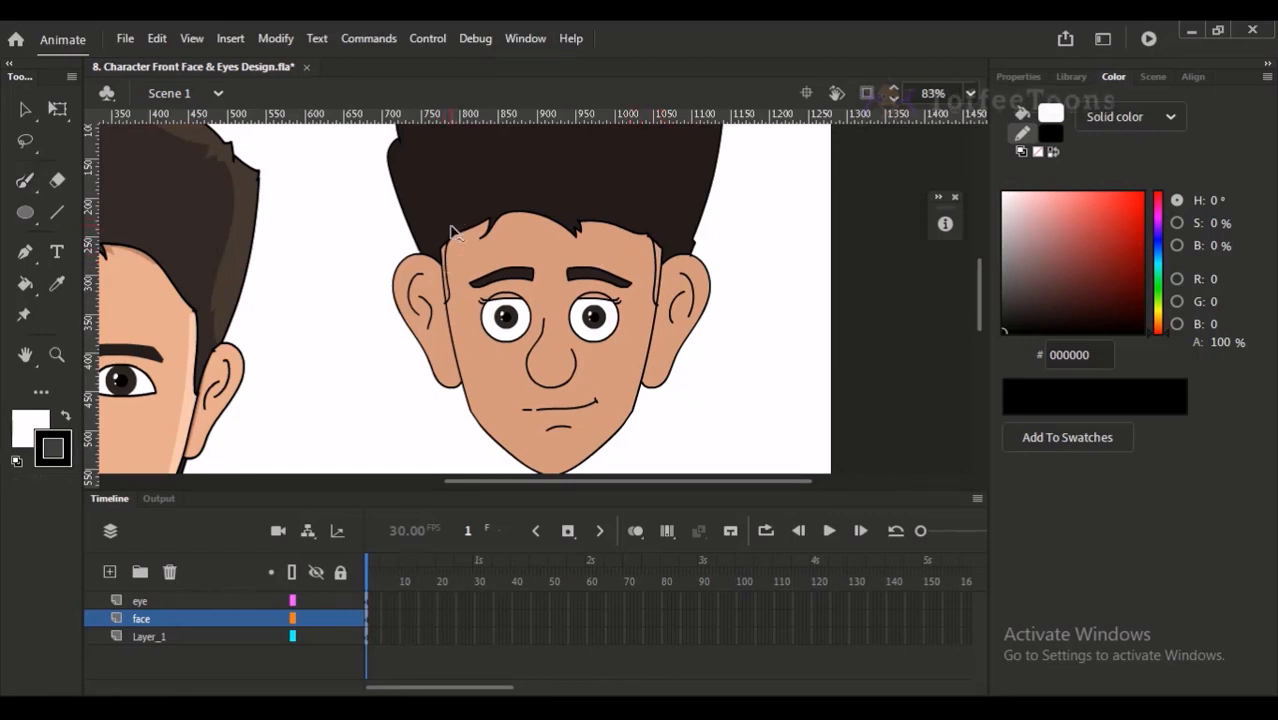
left_click(458, 220)
left_click_drag(424, 196, 520, 338)
left_click(466, 340)
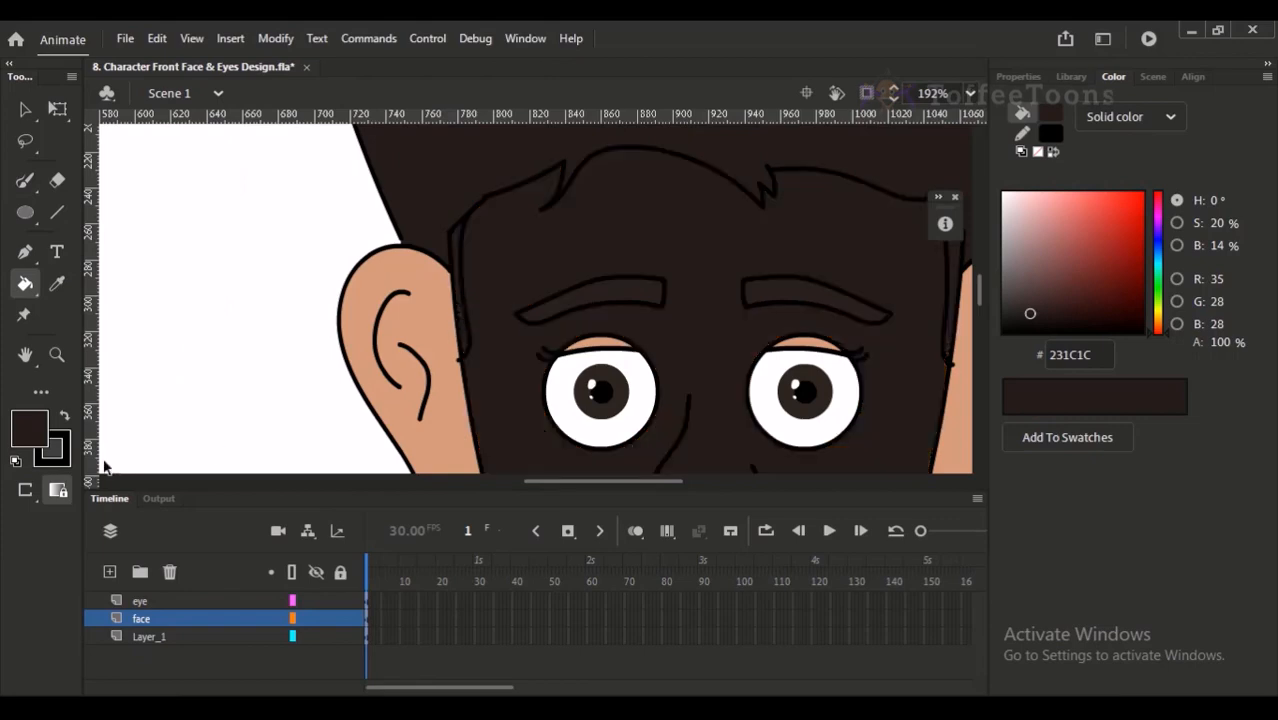
key("ctrl+z")
- Select everything on the face layer and break apart the sideburn strokes so they merge with the face artwork
left_click(132, 620)
key("v")
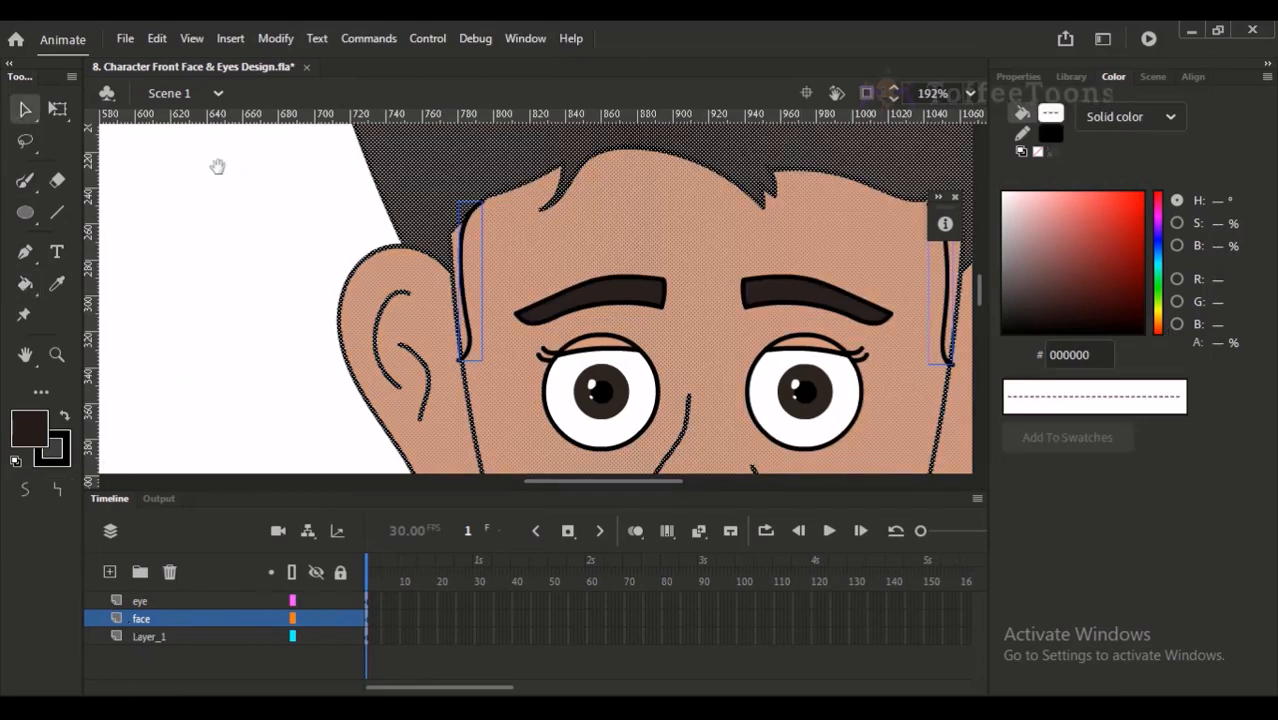
scroll(308, 214, "right", 3)
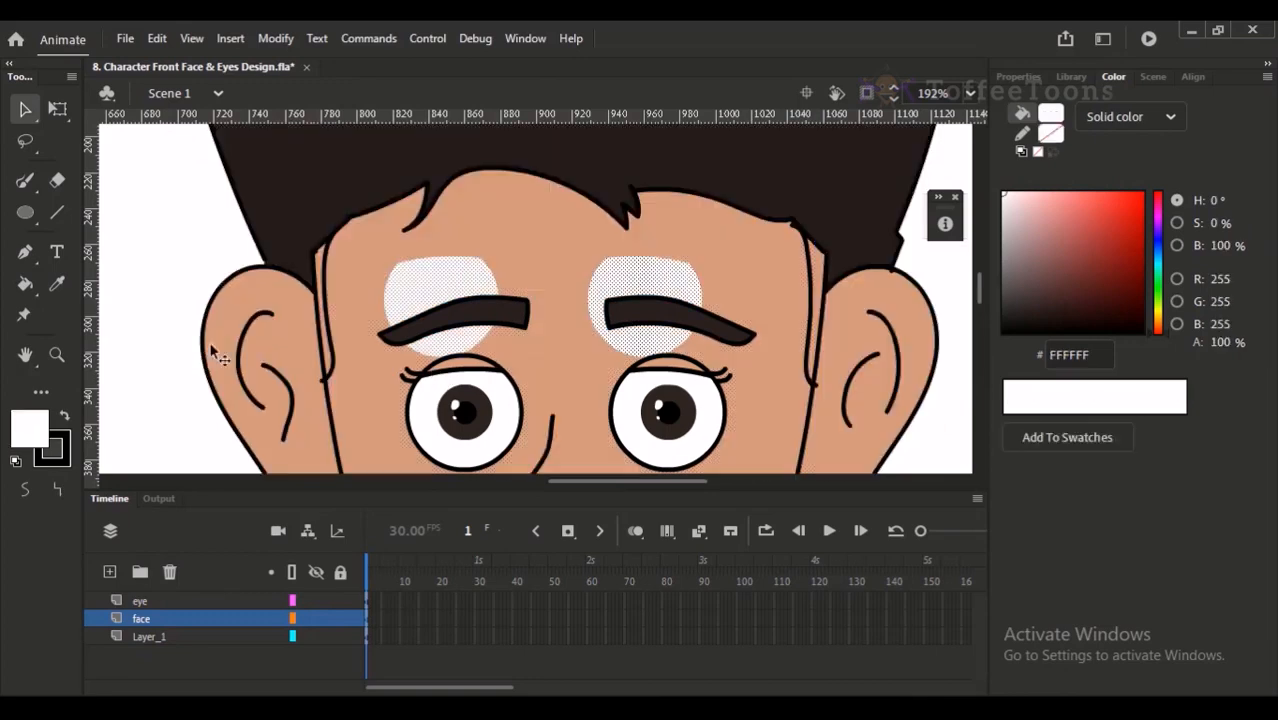
left_click(213, 344)
left_click(170, 306)
key("ctrl+z")
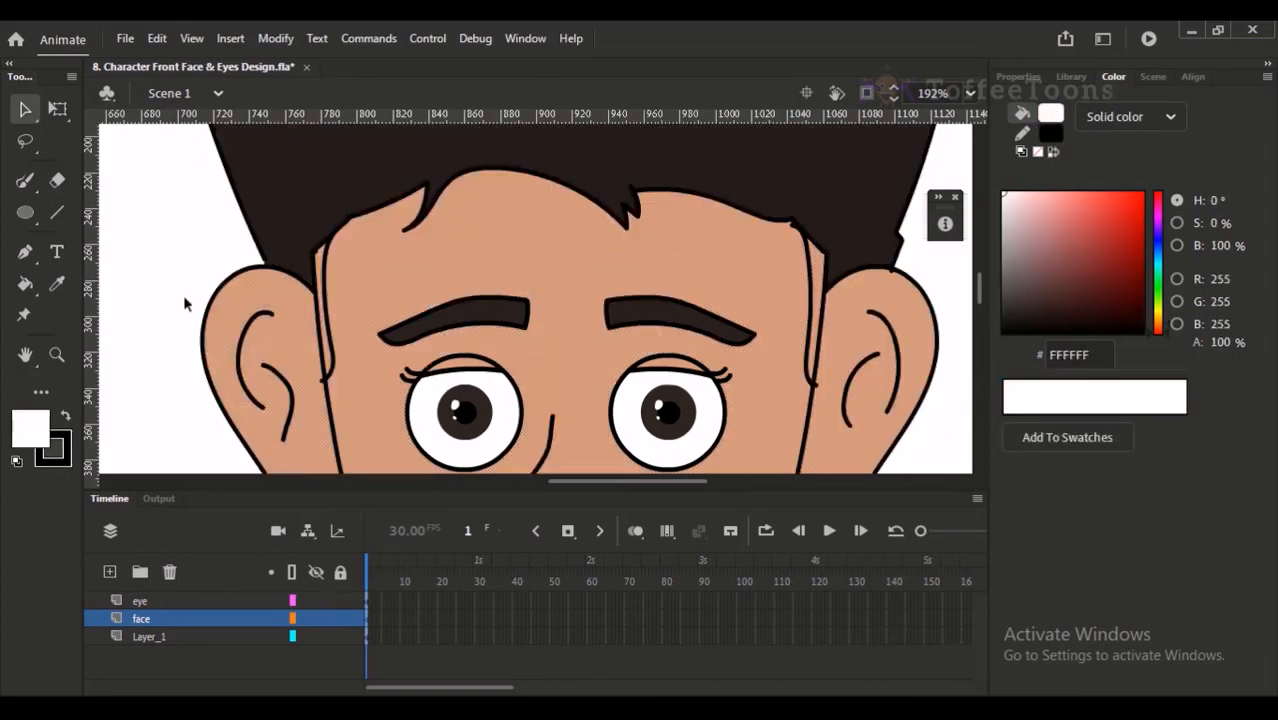
key("ctrl+z")
left_click(184, 304)
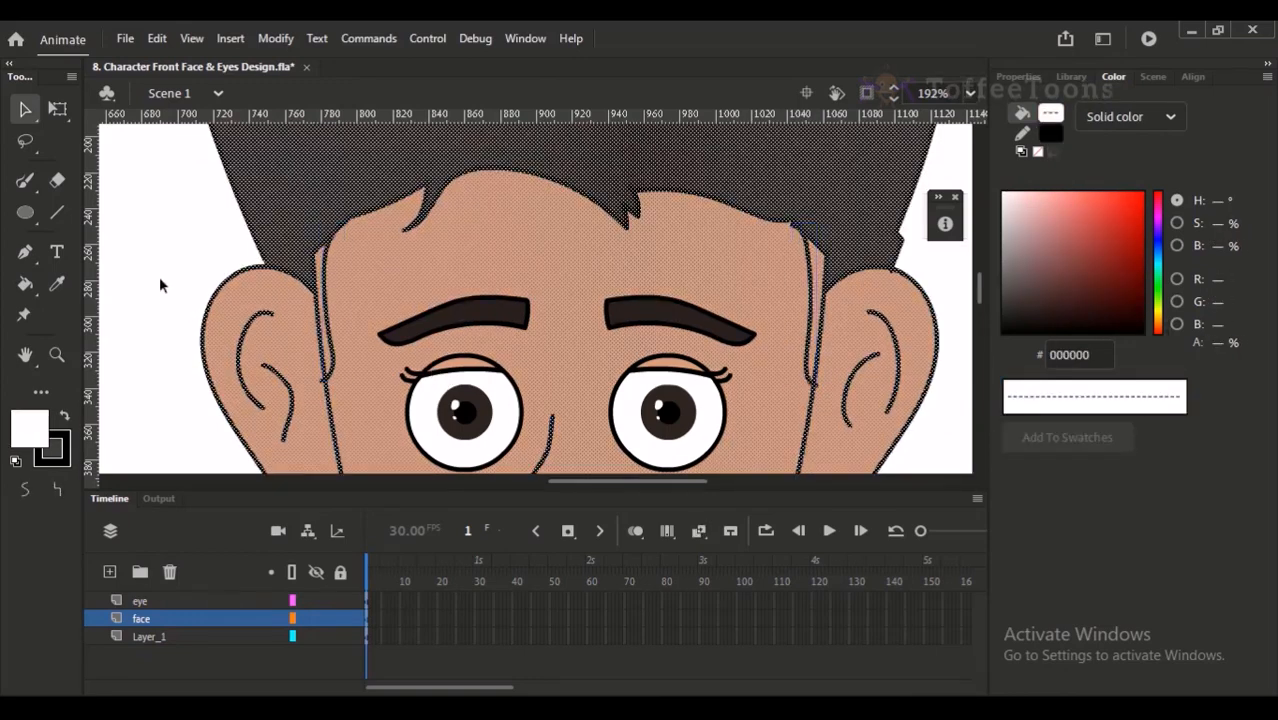
left_click(25, 180)
left_click(36, 114)
left_click(124, 166)
- Sample the hair colour 231C1C and fill both sideburns with it
key("k")
left_click(332, 352)
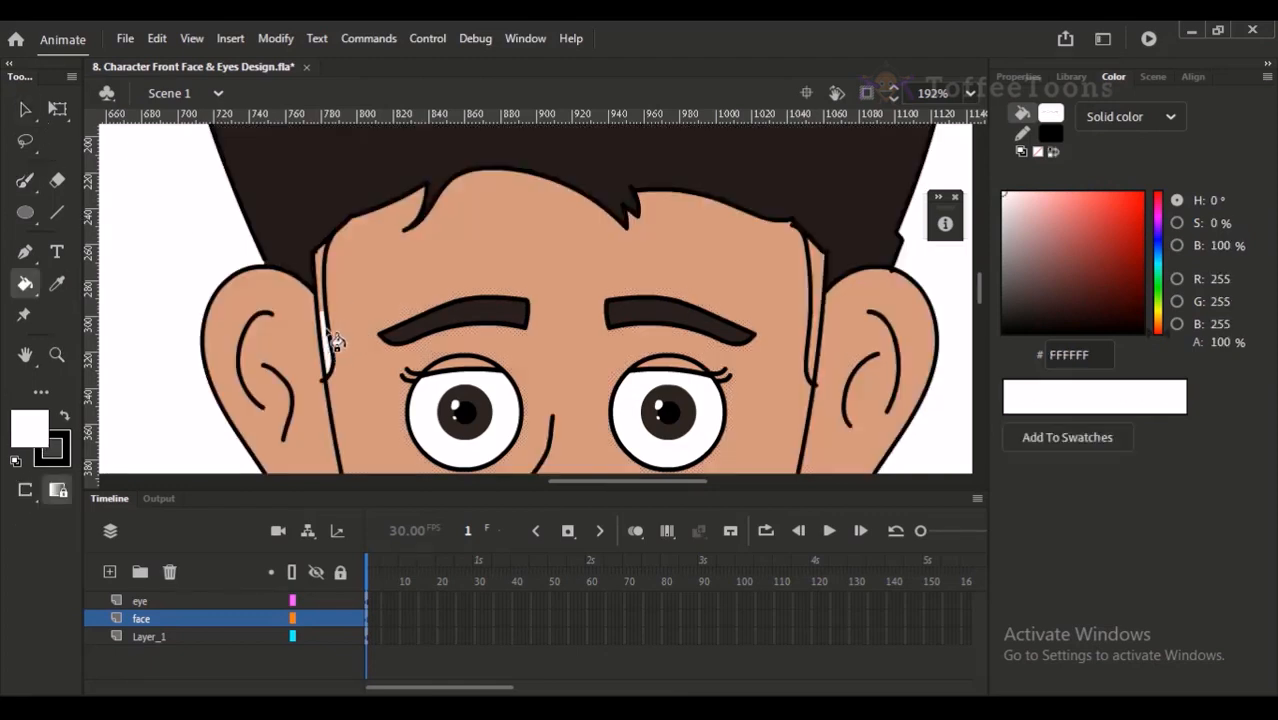
left_click(346, 210, "alt")
left_click(334, 348)
left_click(818, 332)
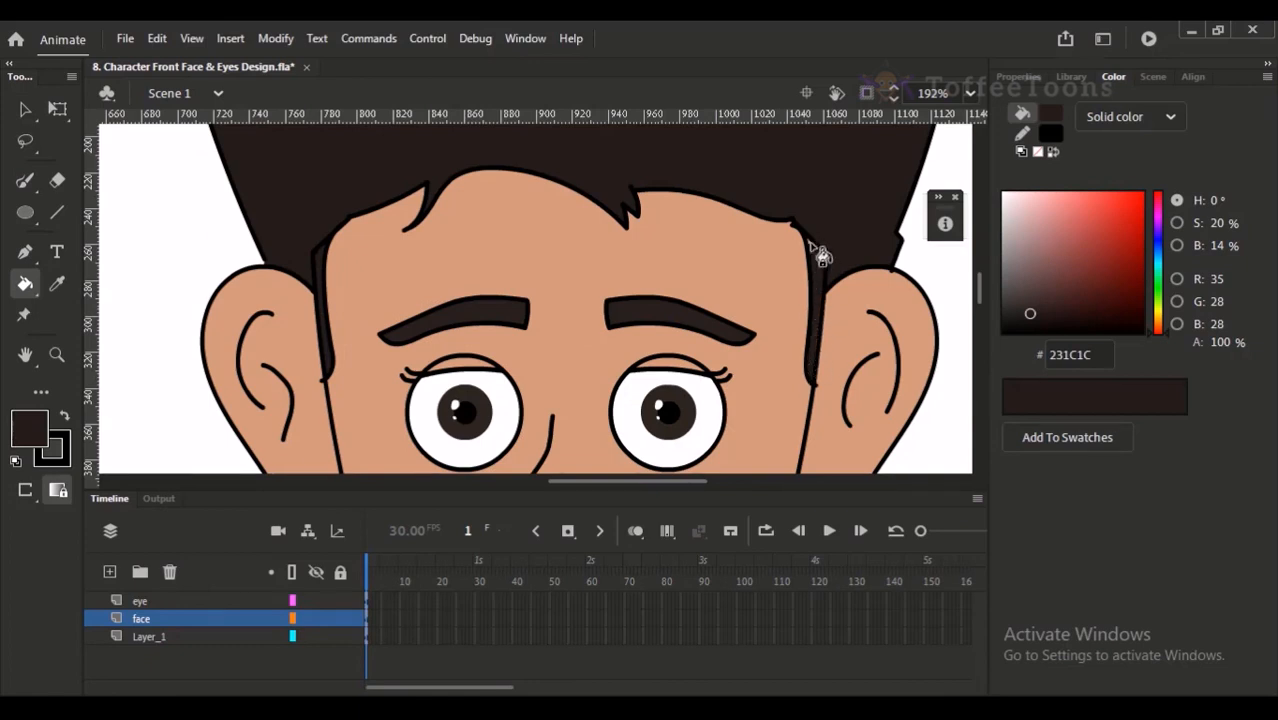
- Delete the line dividing the hair from the right sideburn and the stray stroke at the sideburn's lower end
key("v")
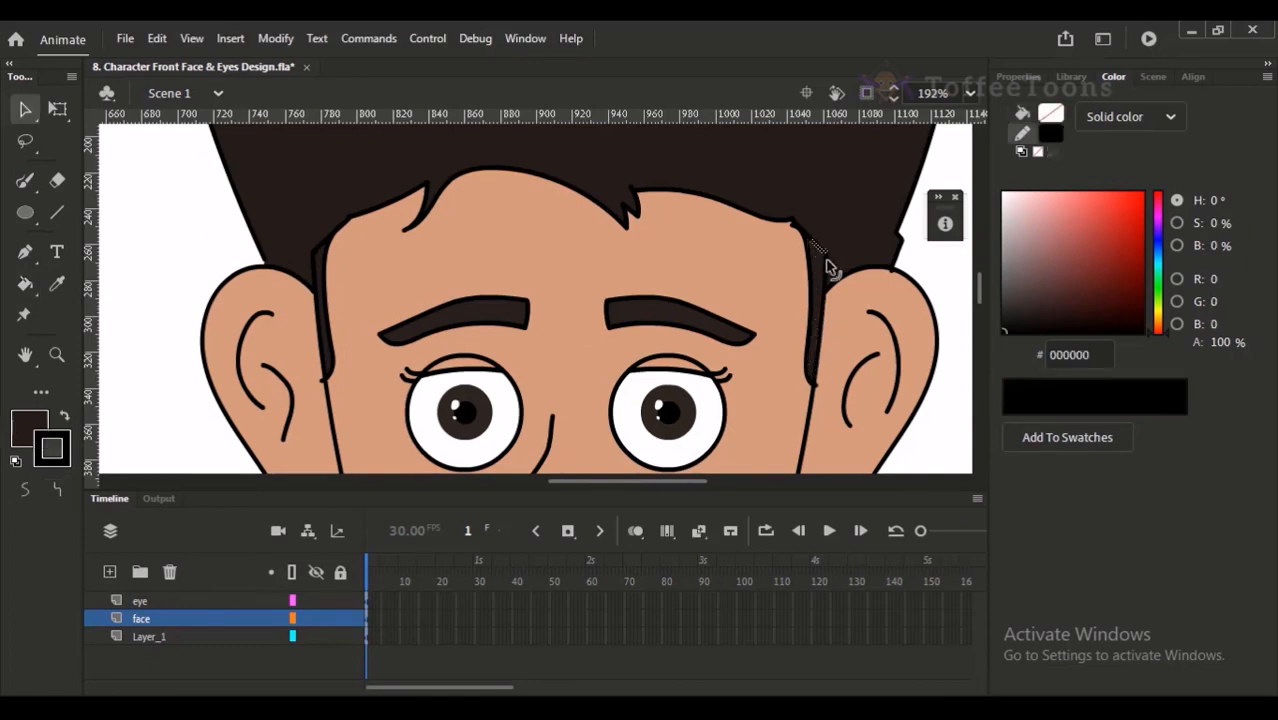
key("Delete")
left_click(824, 394)
left_click(814, 384)
key("Delete")
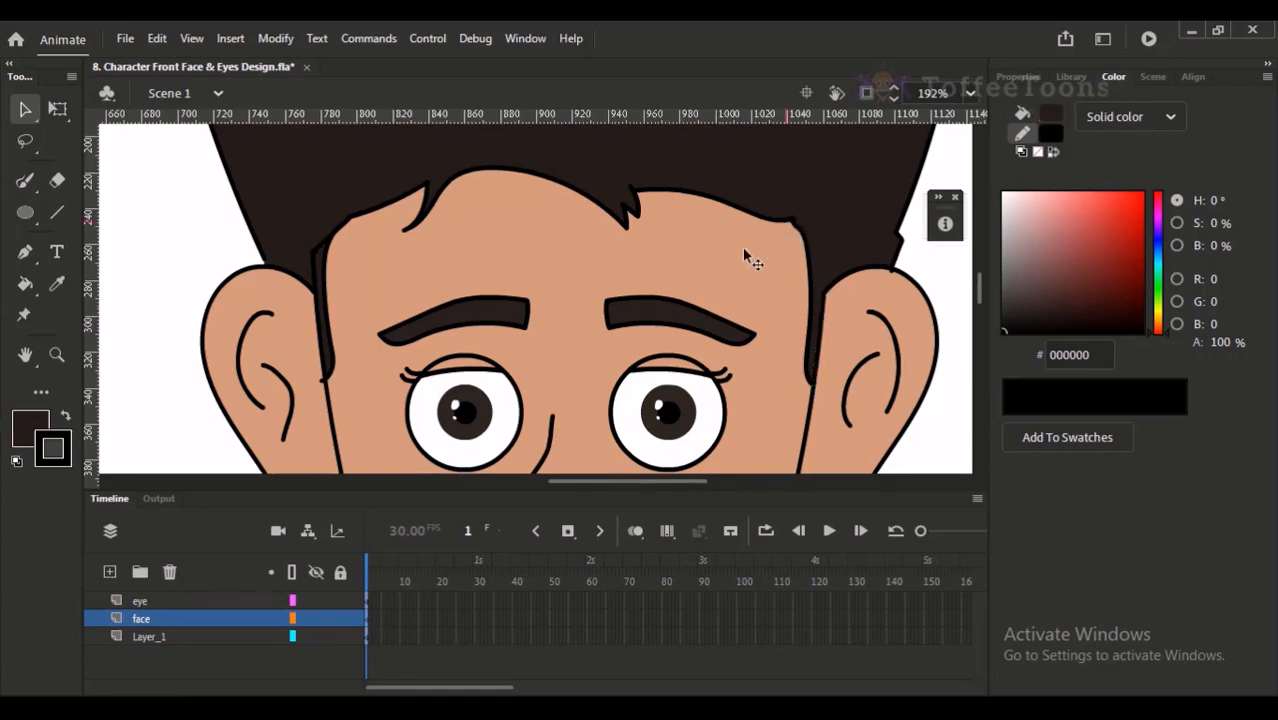
- Delete the leftover lines between the hair and the left sideburn, and save the file
left_click(320, 252)
key("Delete")
left_click(317, 271)
key("Delete")
left_click(314, 252)
key("Delete")
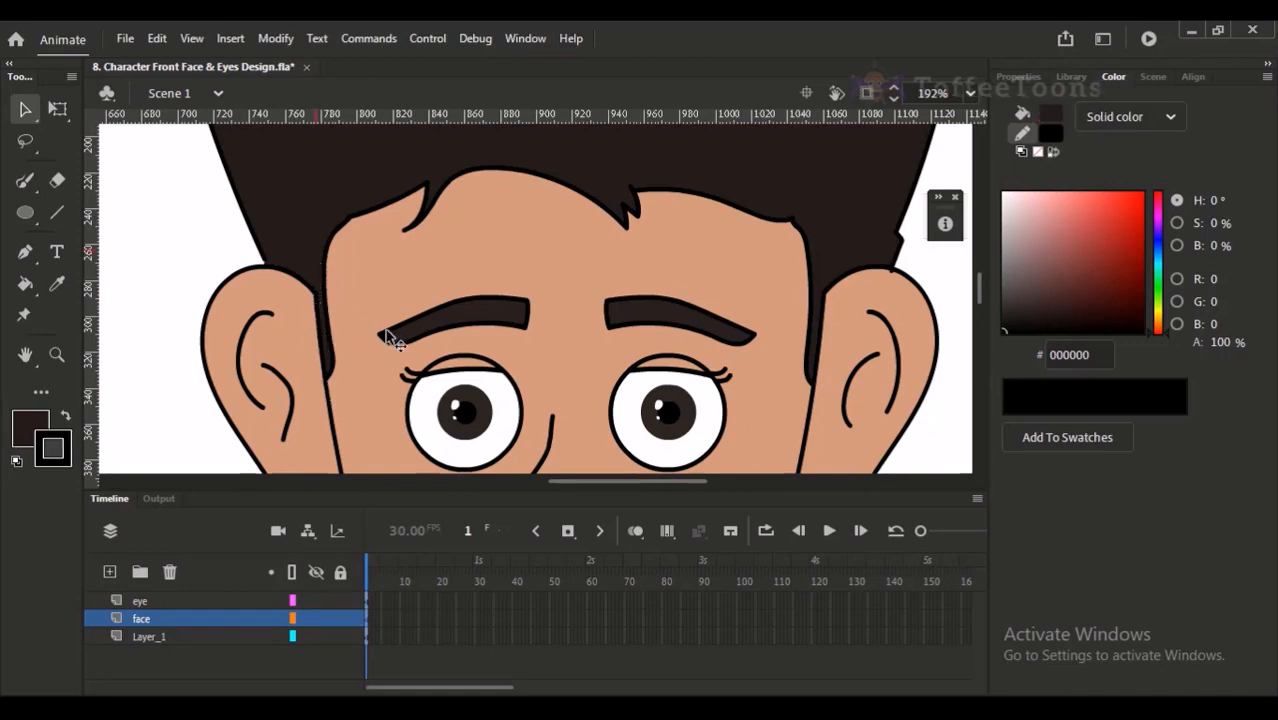
key("ctrl+2")
key("ctrl+s")
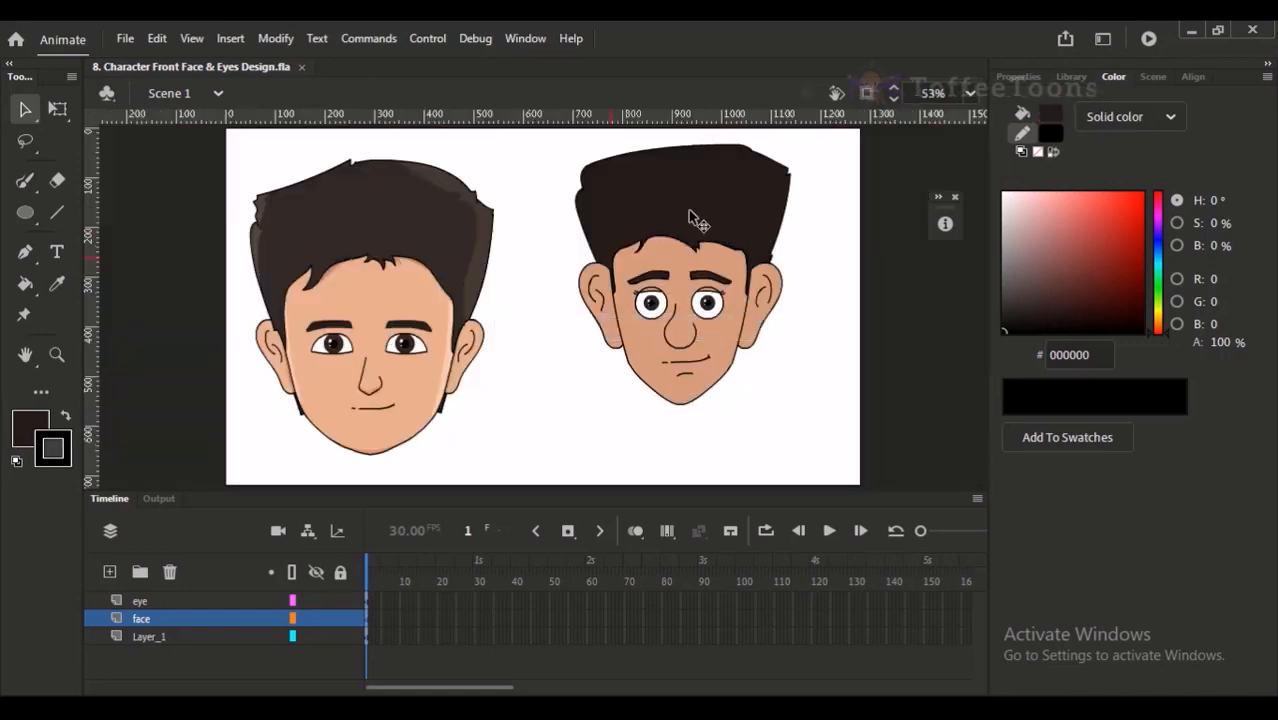
- Lighten the face's skin fill to E9AB89
left_click_drag(596, 193, 703, 405)
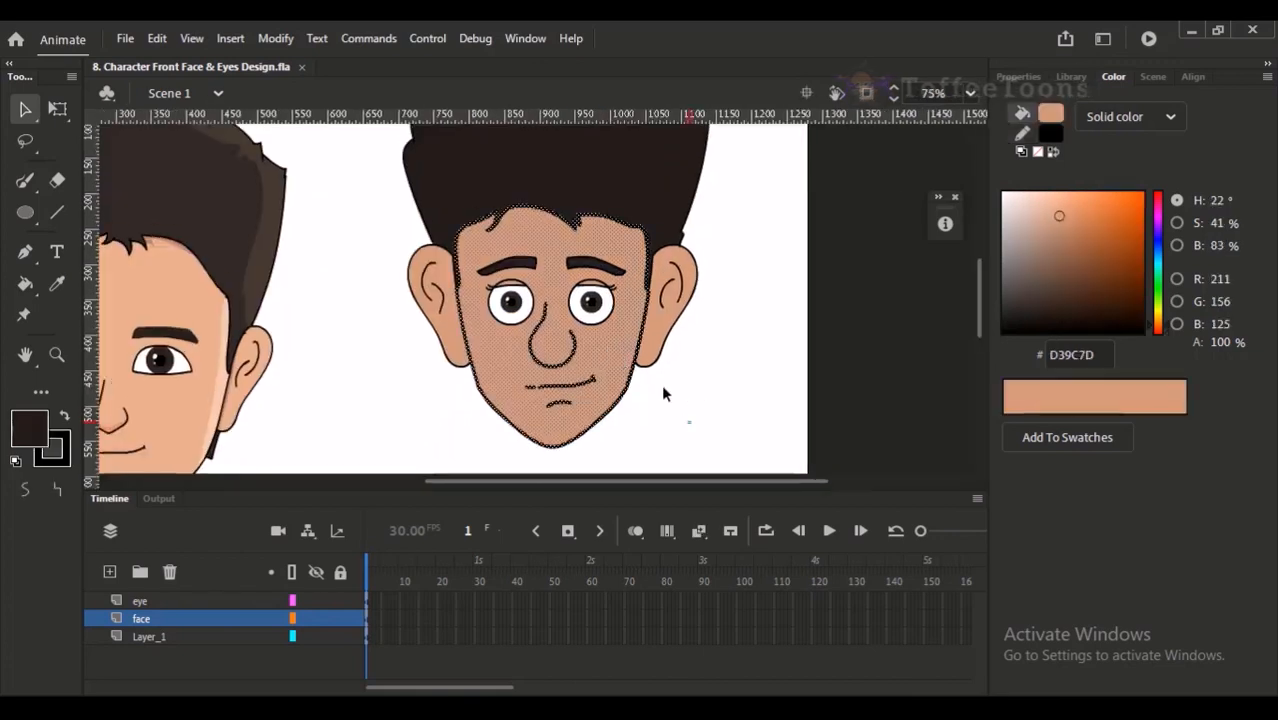
left_click(674, 378)
left_click(632, 343)
left_click_drag(1059, 216, 1060, 203)
left_click(776, 325)
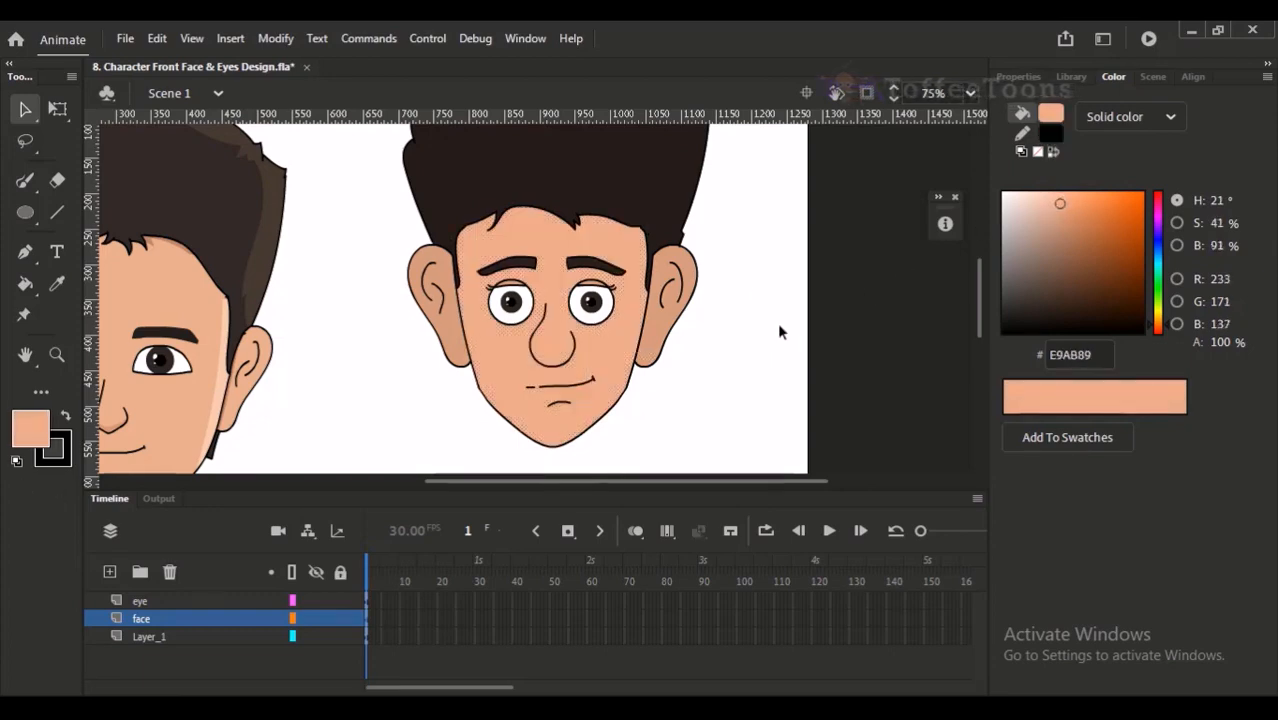
- Fill the ears of the new front-view head with the lighter skin colour E9AB89
key("k")
left_click(655, 350)
left_click(482, 340)
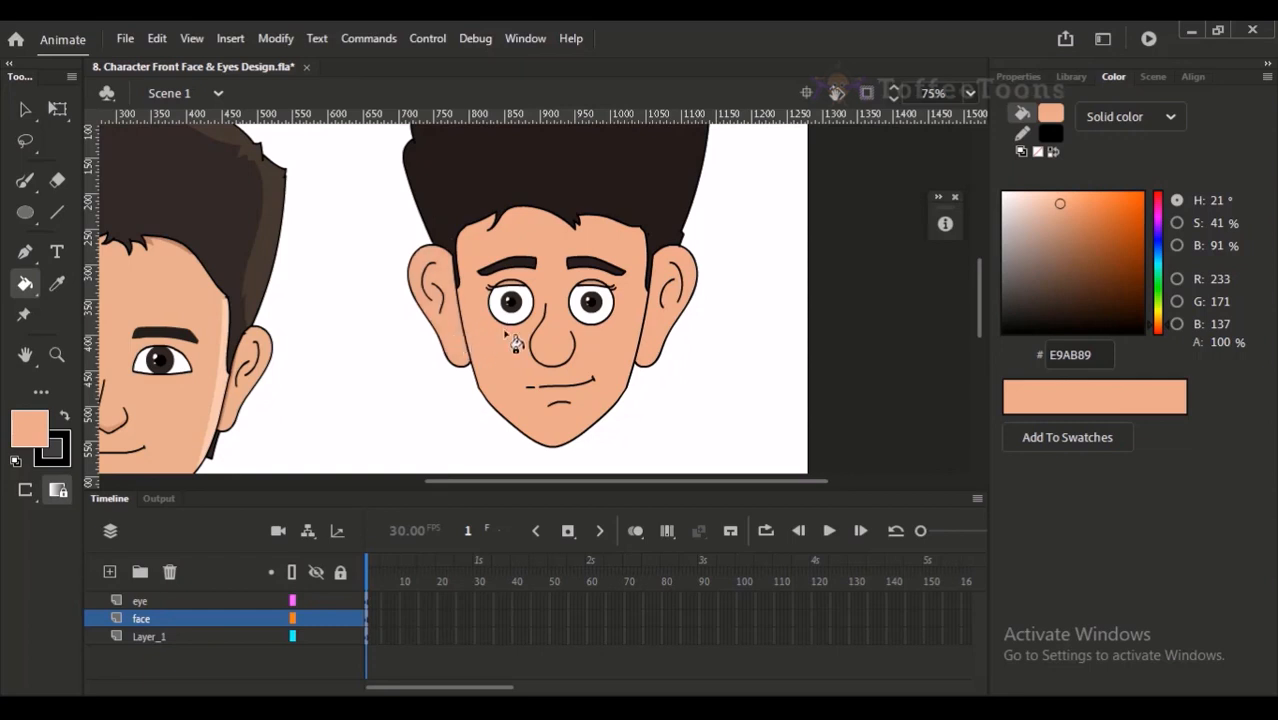
- Open the eye symbol for editing and fill both upper eyelids with the skin colour E9AB89
key("v")
scroll(540, 292, "up", 4)
double_click(467, 272)
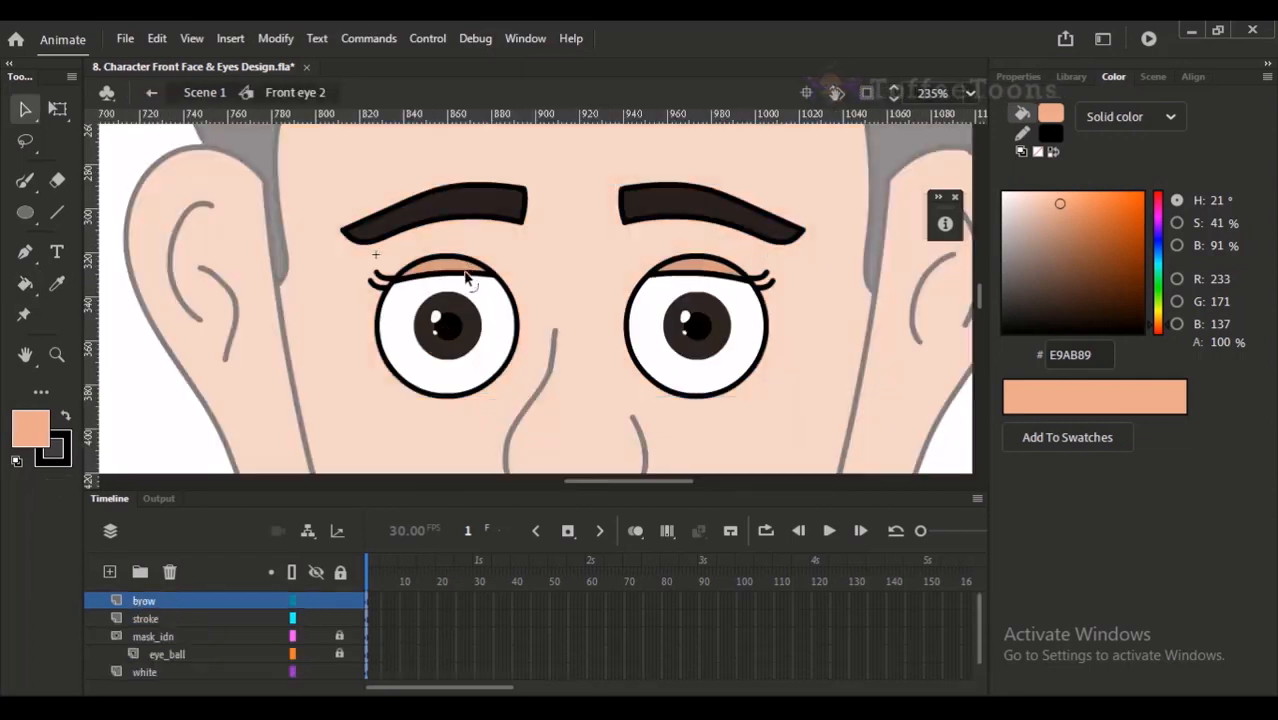
left_click(466, 276)
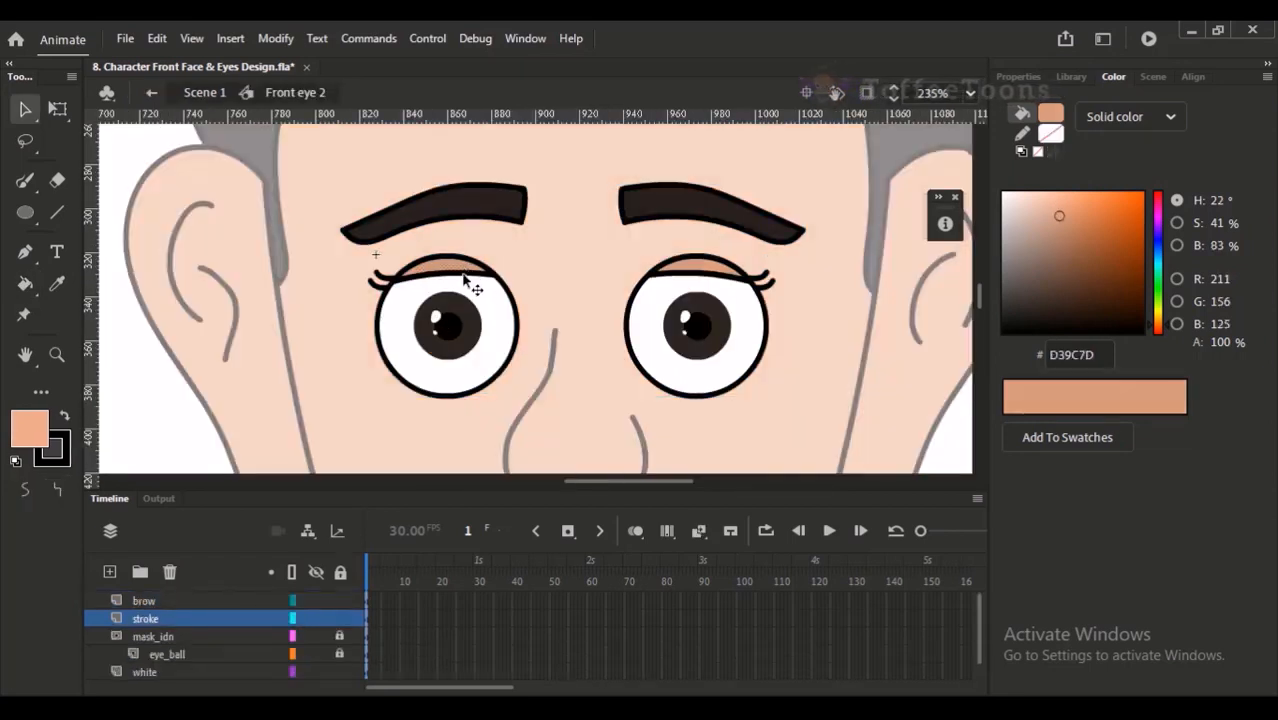
key("k")
left_click(461, 269)
left_click(709, 268)
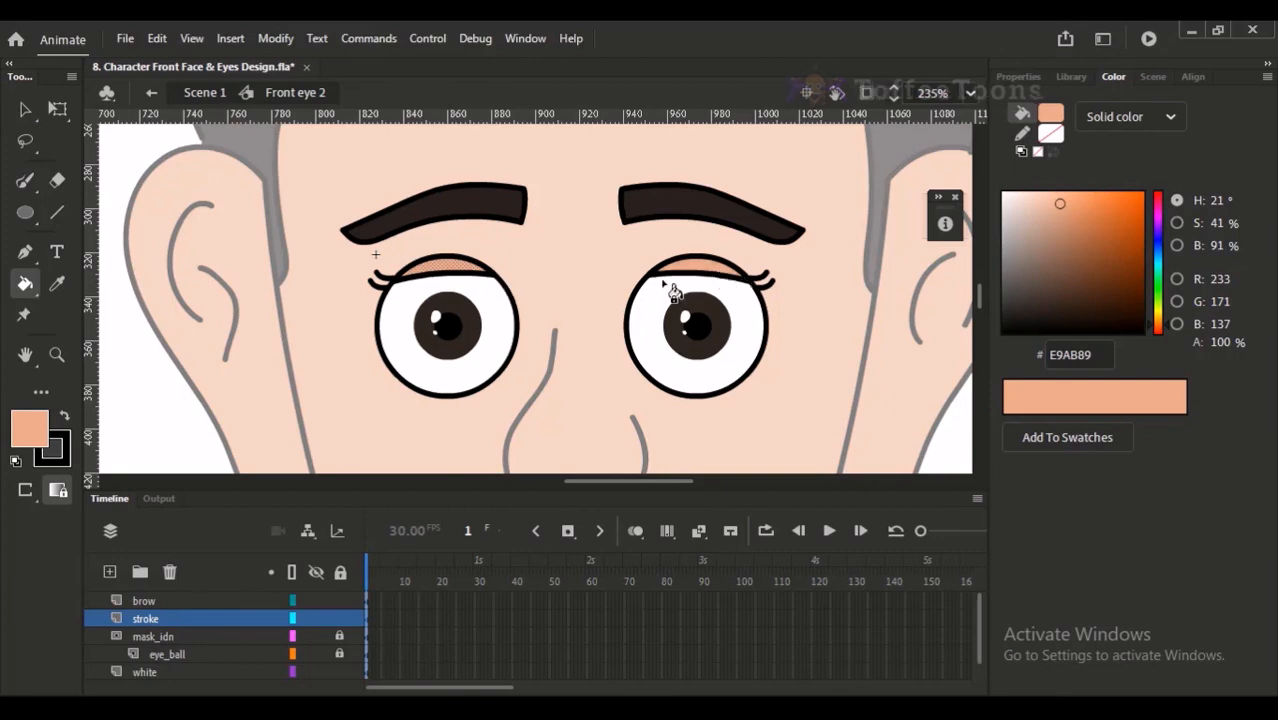
- Return to Scene 1, fit the whole artboard in view and save the file
key("v")
left_click(214, 91)
left_click(140, 162)
key("ctrl+2")
key("ctrl+s")
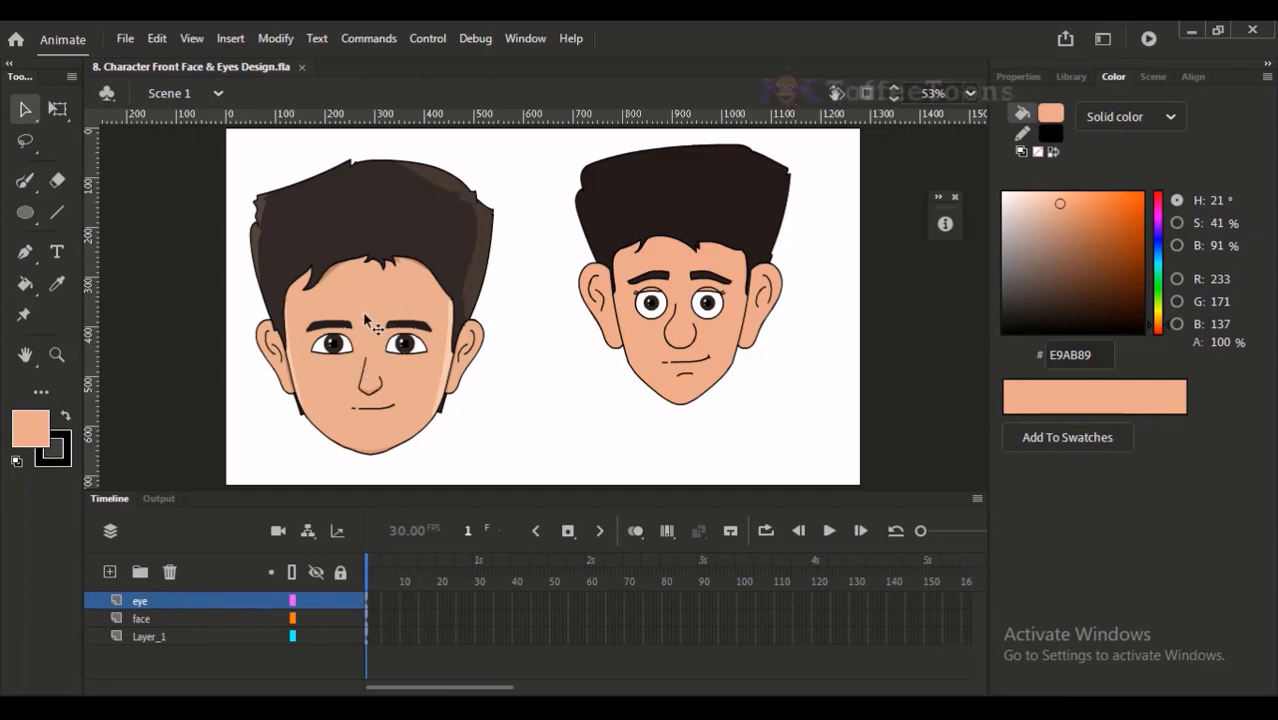
- Select the whole new head including the eyes and convert it to a graphic symbol named "C front face 2"
left_click(642, 222)
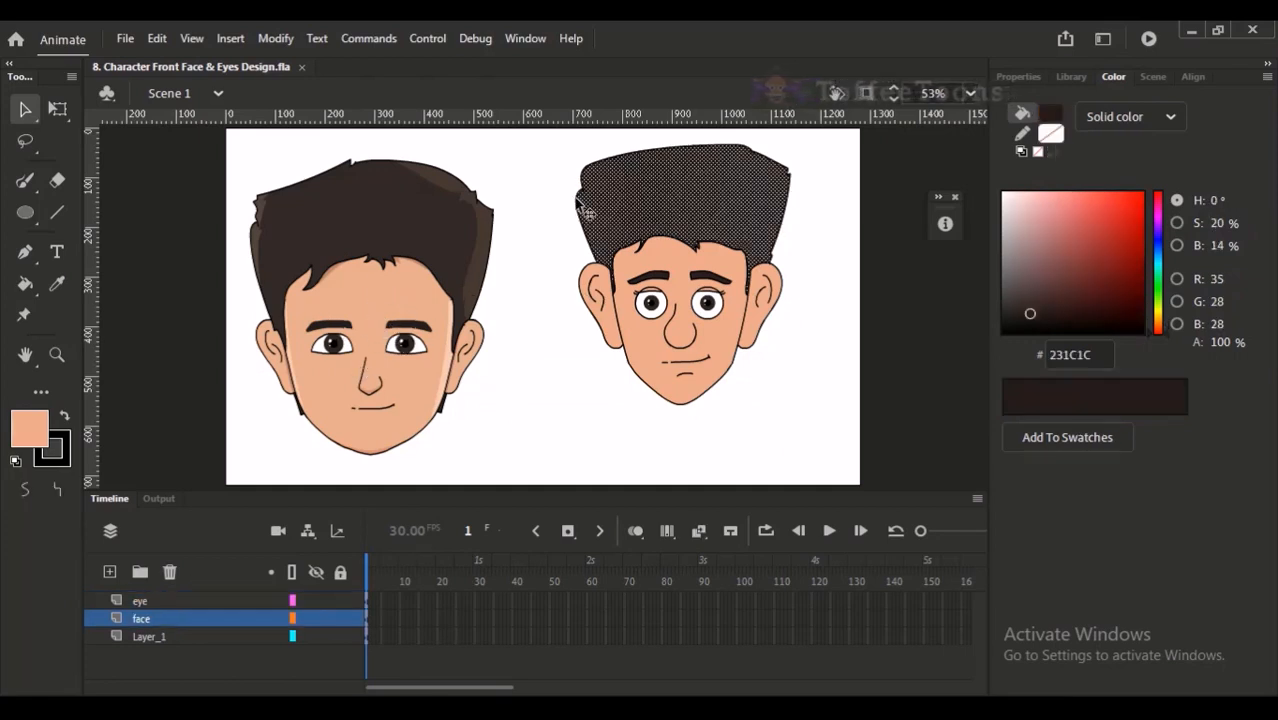
left_click_drag(558, 144, 631, 211)
left_click_drag(560, 140, 808, 422)
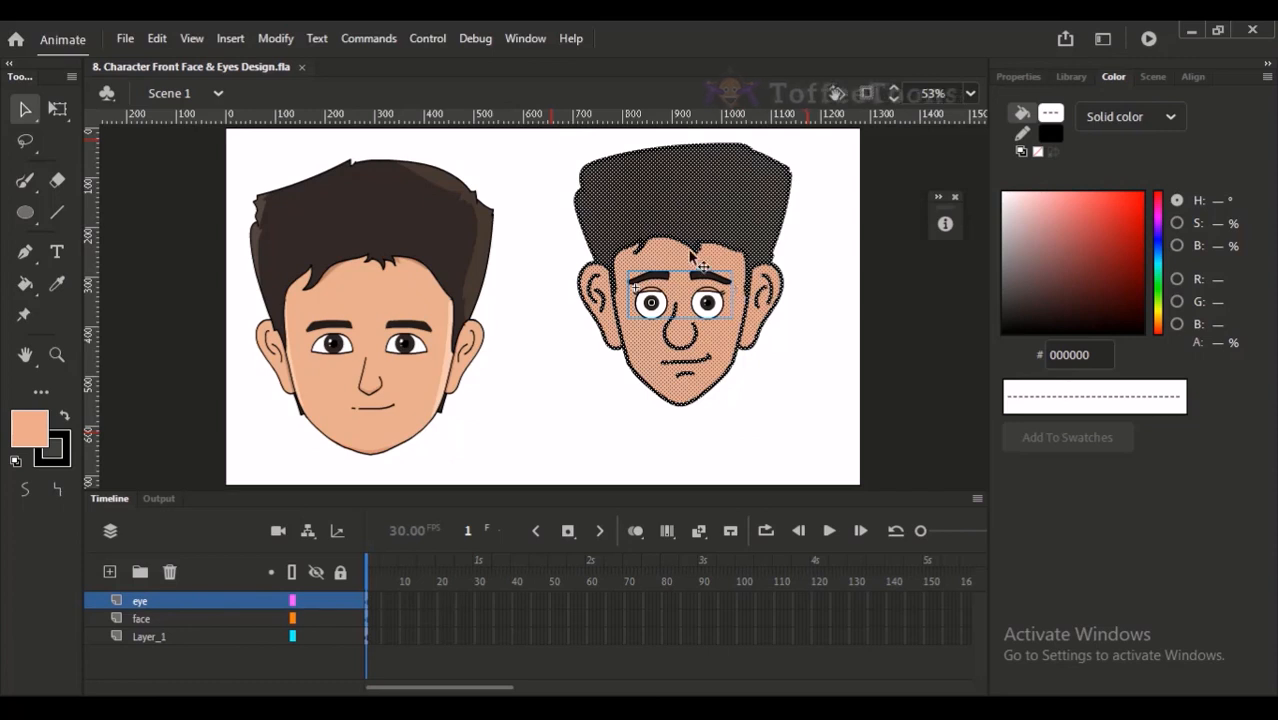
key("F8")
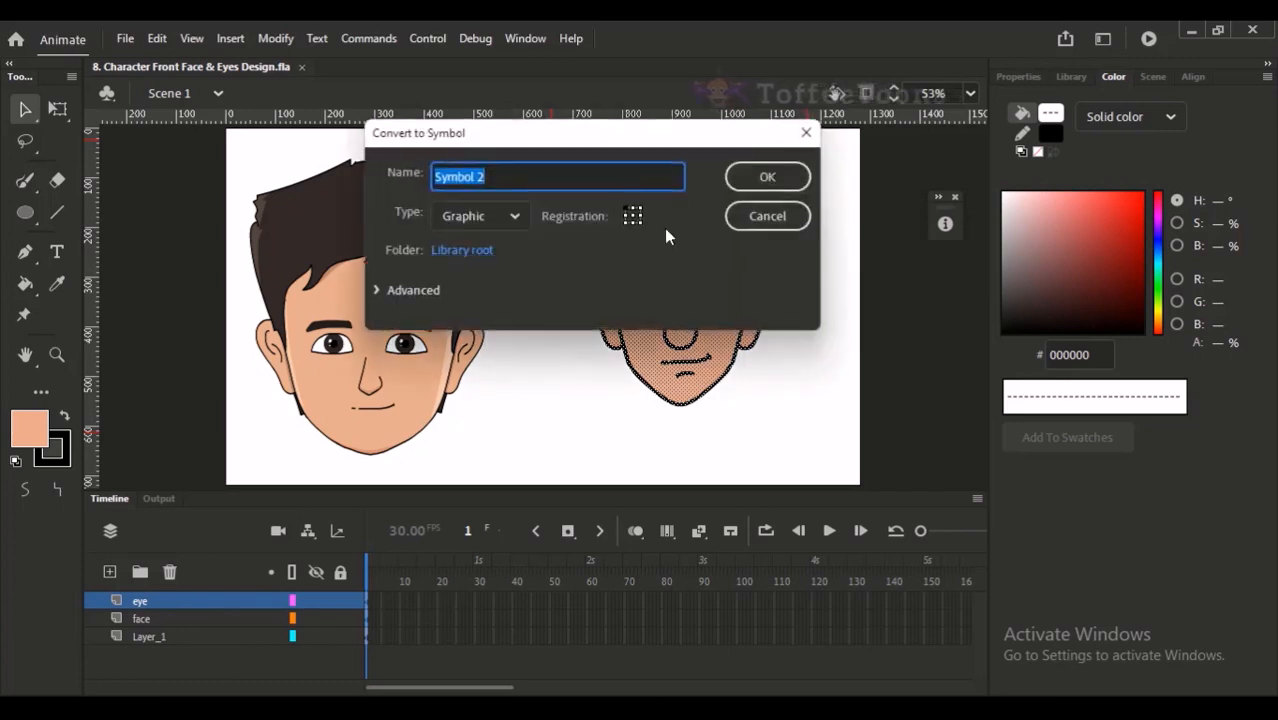
type("F")
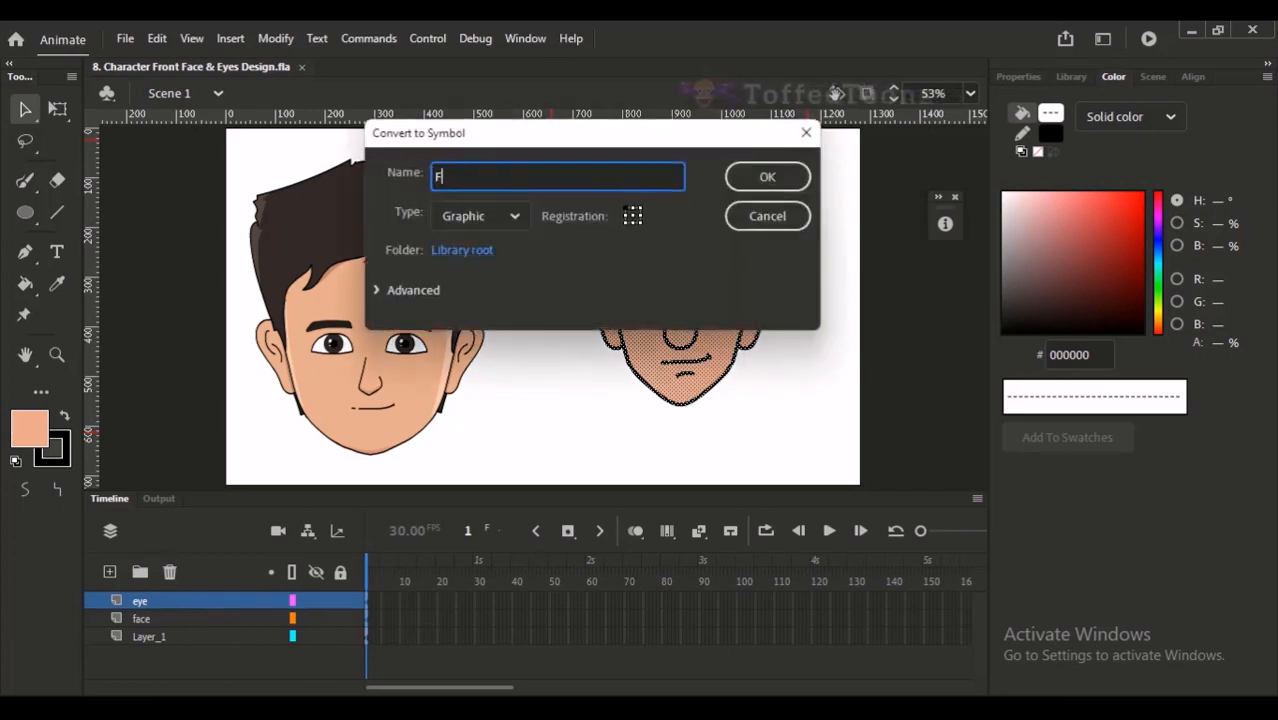
type(" front face 1")
key("Return")
- Reposition the new head symbol and enlarge it to match the height of the reference head
left_click_drag(703, 307, 670, 338)
key("q")
left_click_drag(757, 171, 776, 160)
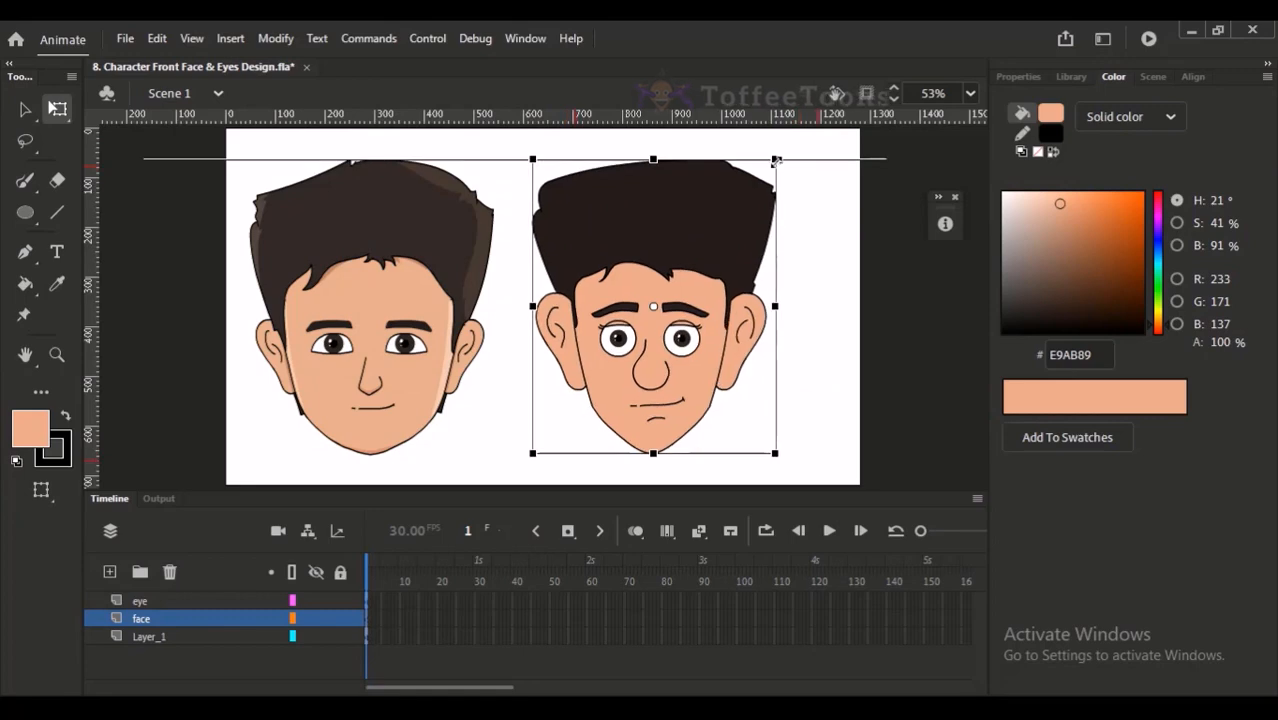
- Inside the new head symbol, move the eyes and brows in place onto a new layer named "Eye"
double_click(720, 290)
left_click(786, 268)
left_click_drag(646, 244, 728, 400)
left_click(558, 328)
left_click_drag(525, 339, 586, 280)
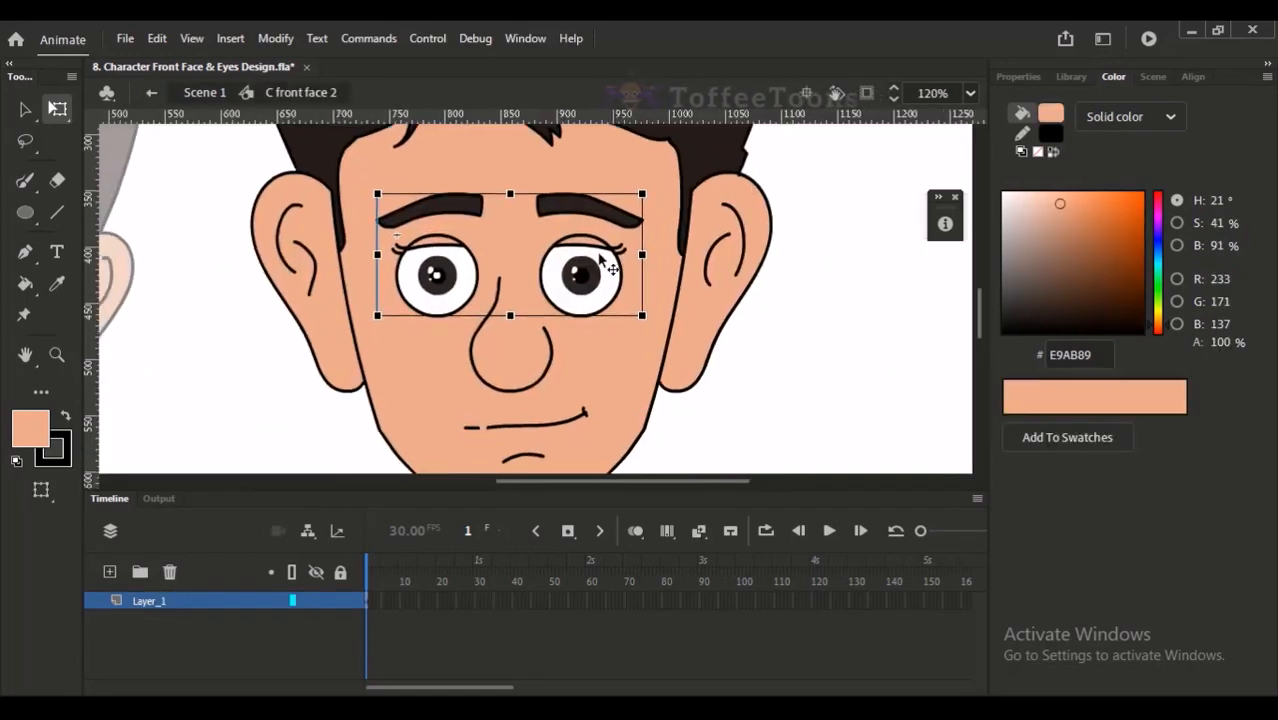
key("ctrl+x")
left_click(109, 572)
double_click(155, 601)
type("Eye")
key("Return")
key("ctrl+shift+v")
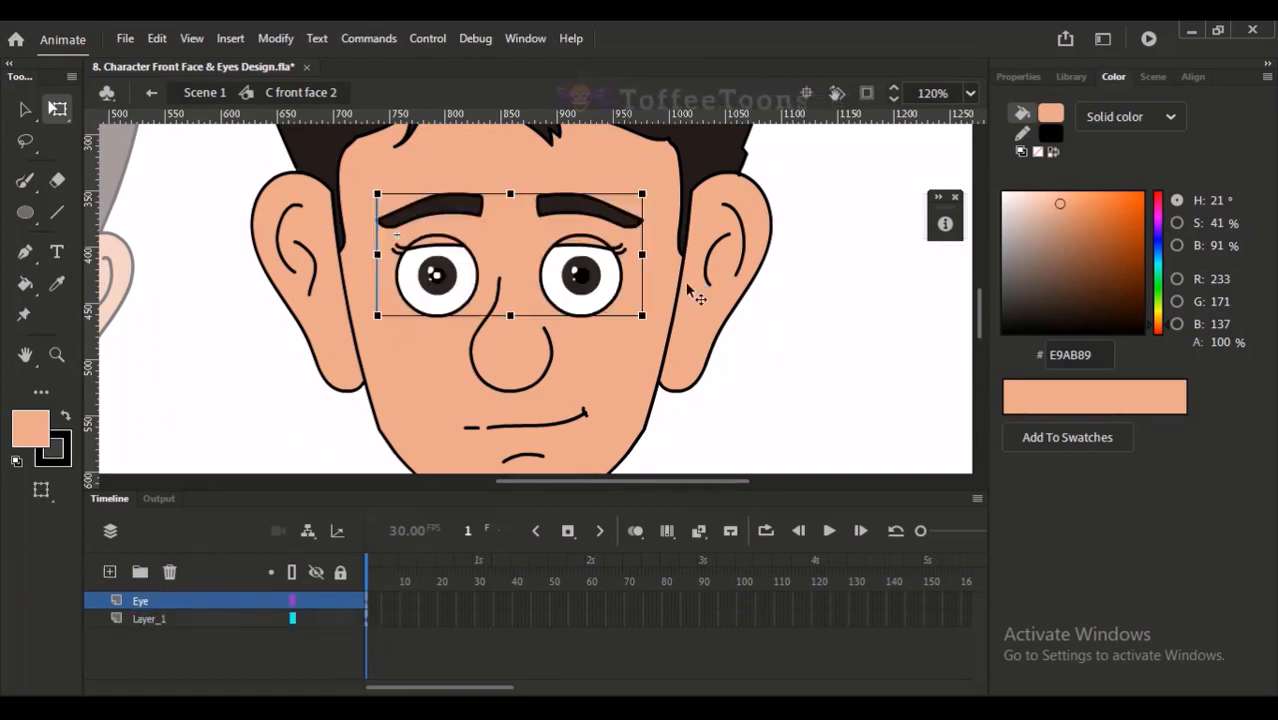
- Rename the layer holding the face artwork to "face" and return to Scene 1
double_click(157, 619)
type("afce")
key("Return")
left_click(141, 620)
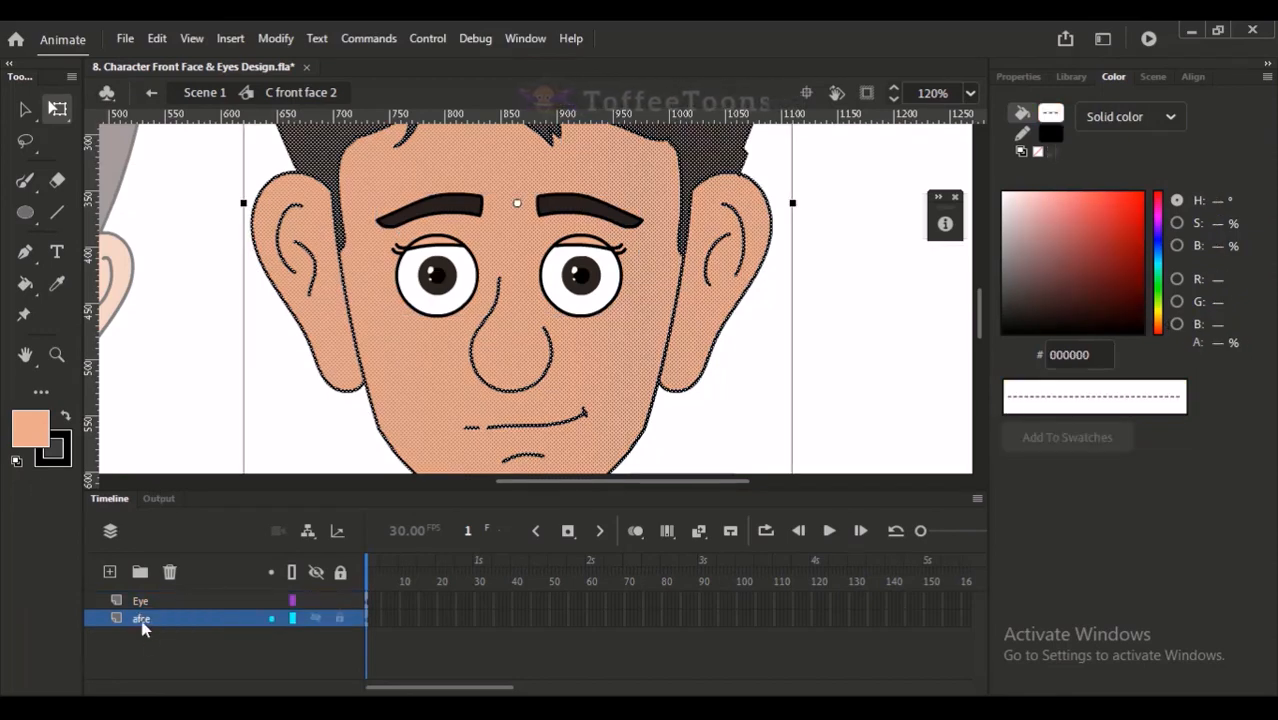
double_click(141, 619)
type("face")
key("Return")
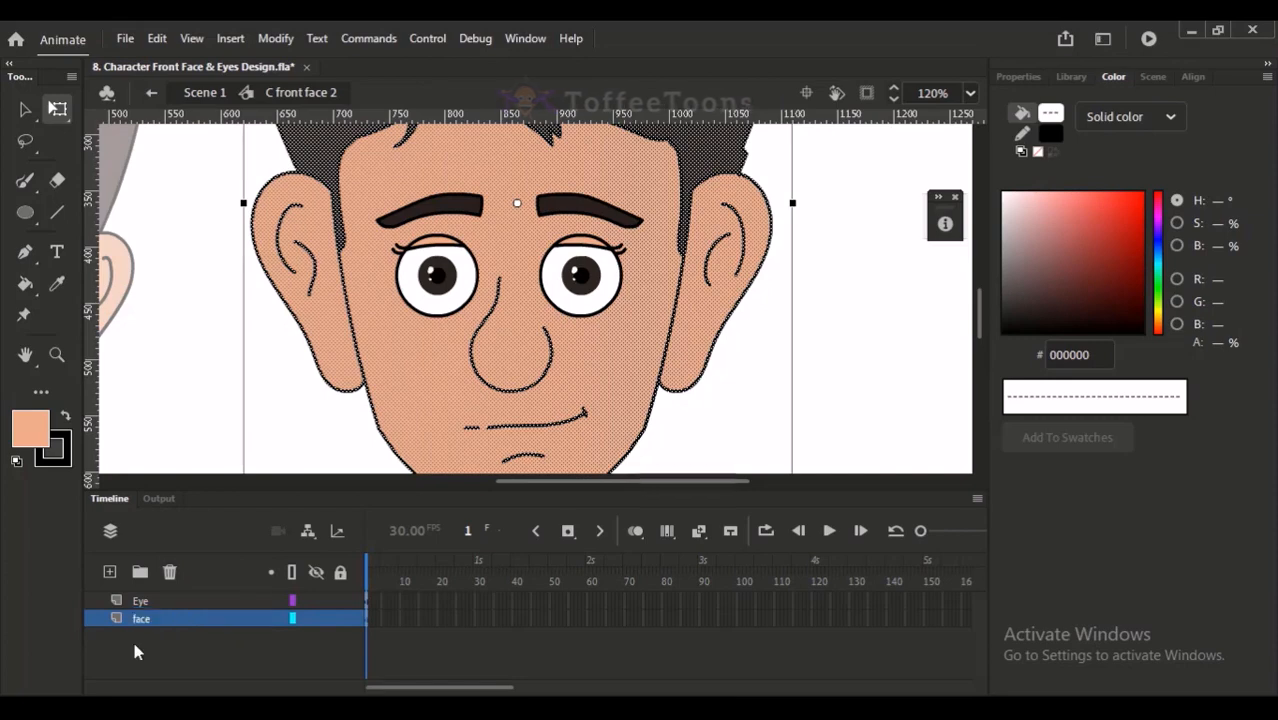
key("ctrl+2")
left_click(457, 347)
left_click(216, 94)
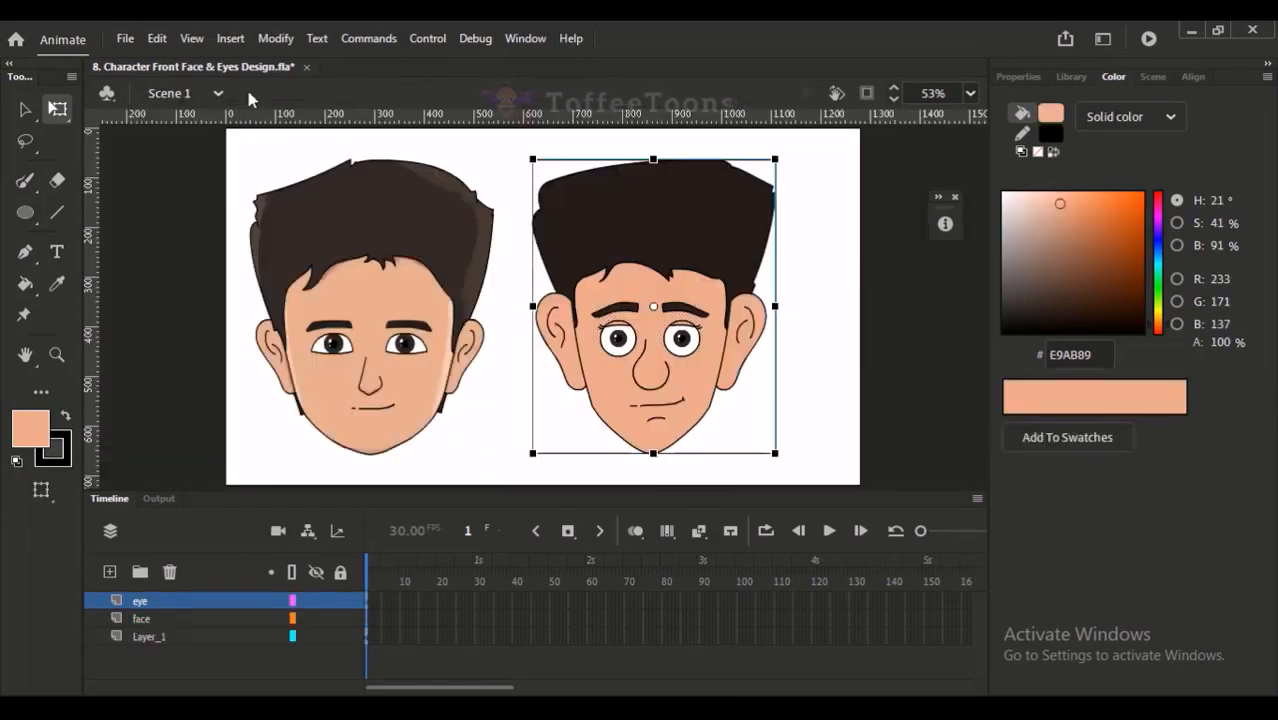
left_click(514, 142)
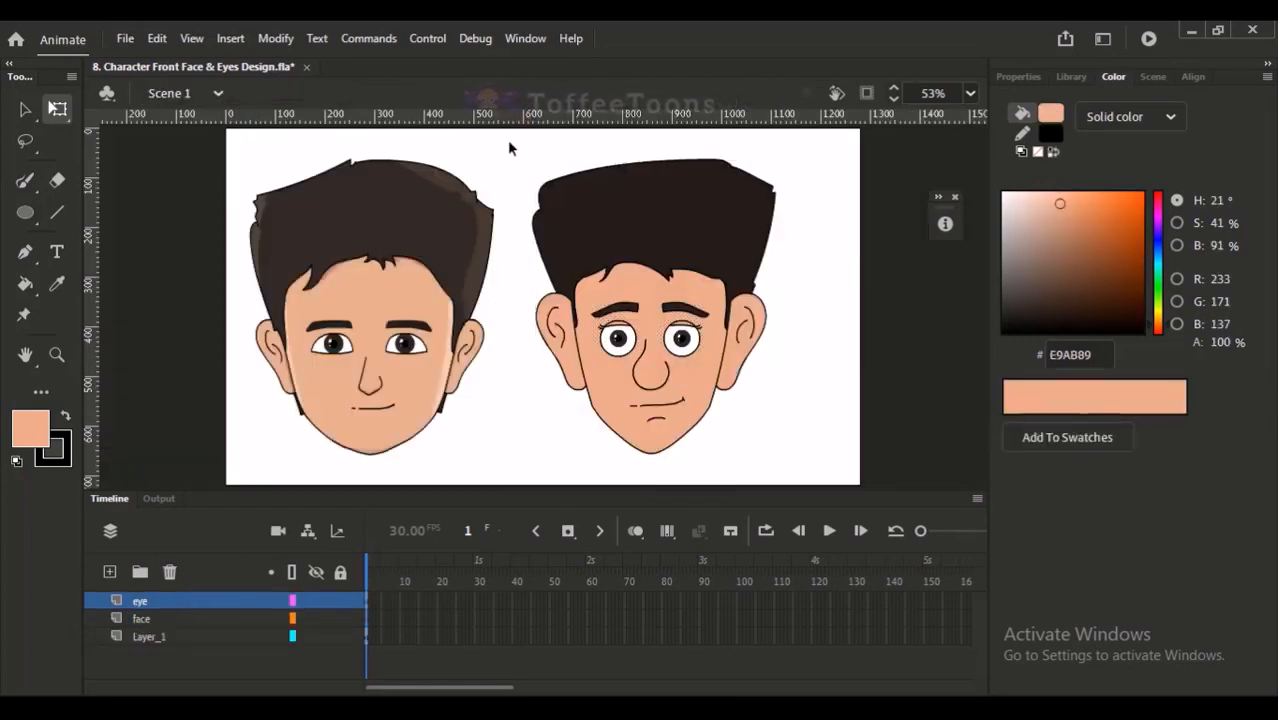
- Move the new head horizontally to the right, farther from the reference head
left_click(446, 255)
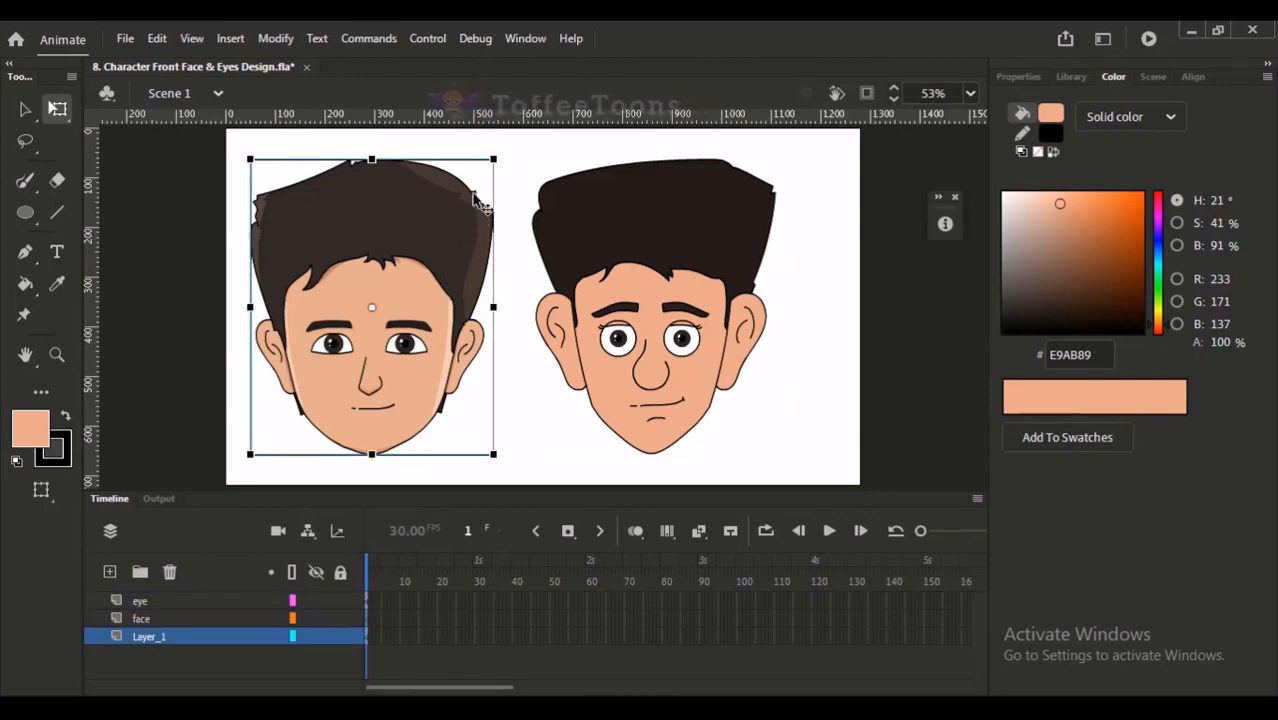
left_click(639, 257)
left_click_drag(555, 310, 591, 310)
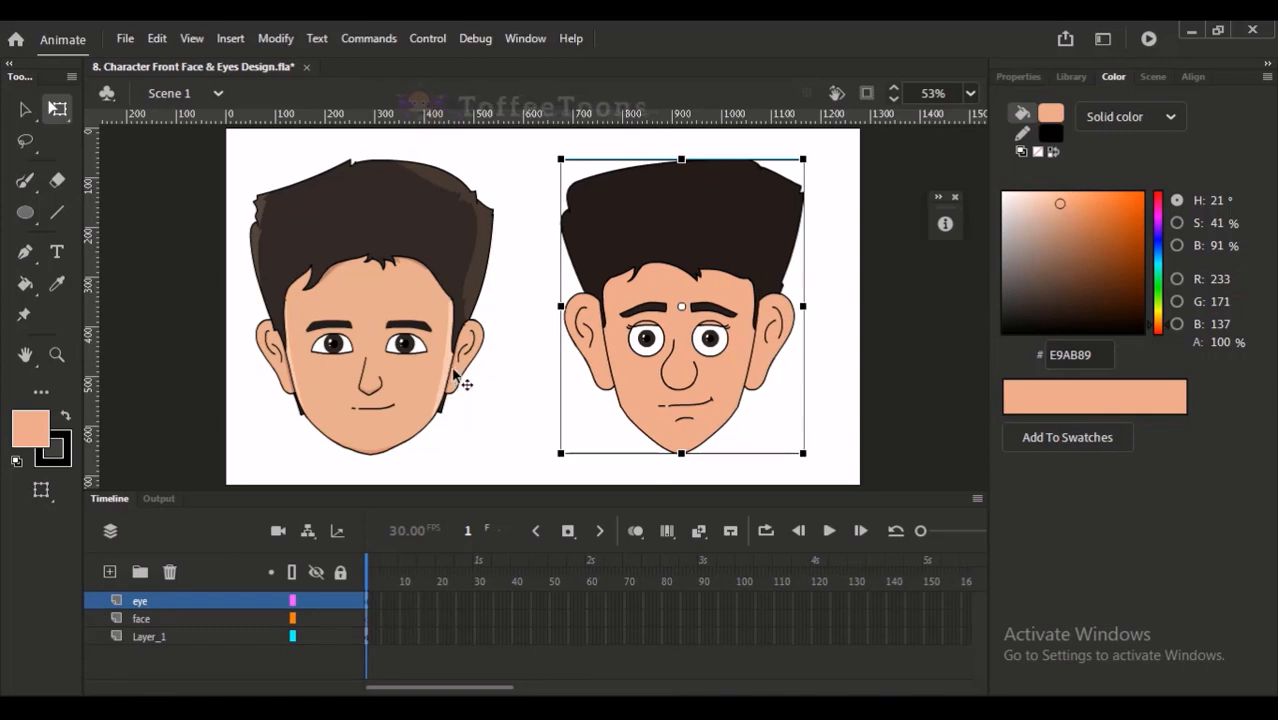
- Select only the reference head and shift it right in three large nudges
left_click(458, 375, "shift")
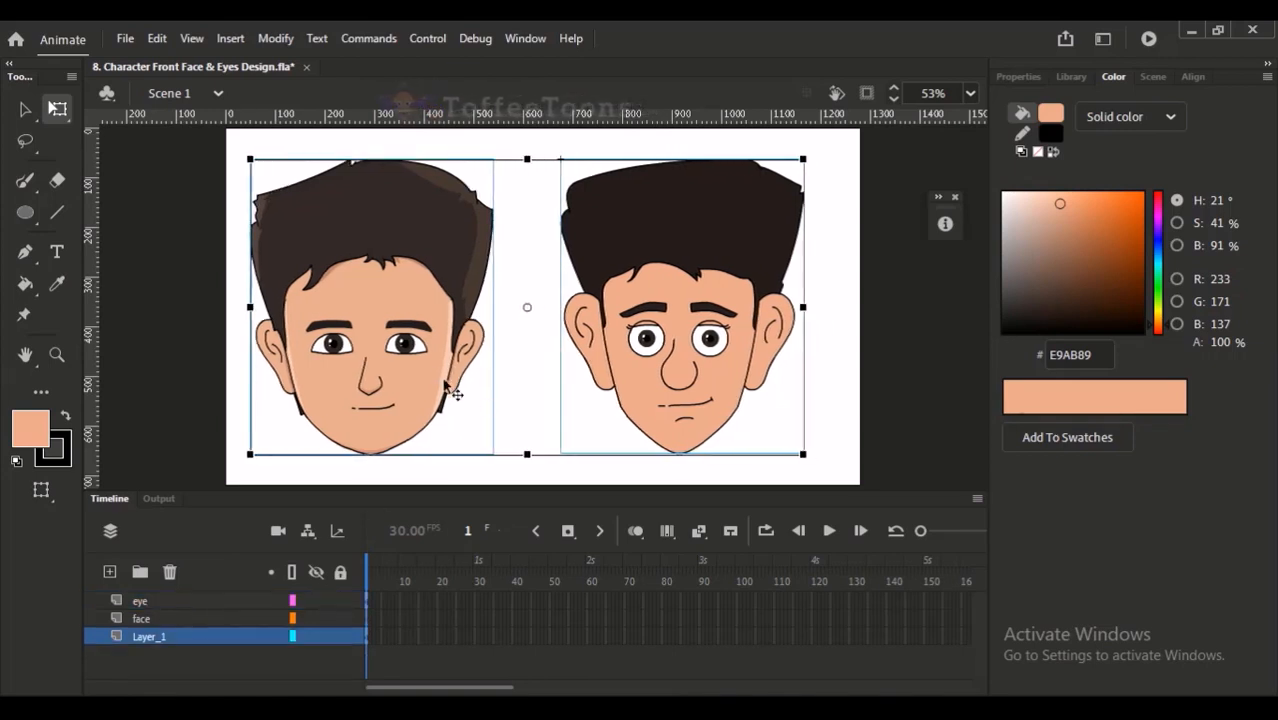
left_click(435, 413)
left_click(430, 405)
key("shift+Right")
key("shift+Right")
key("shift+Right")
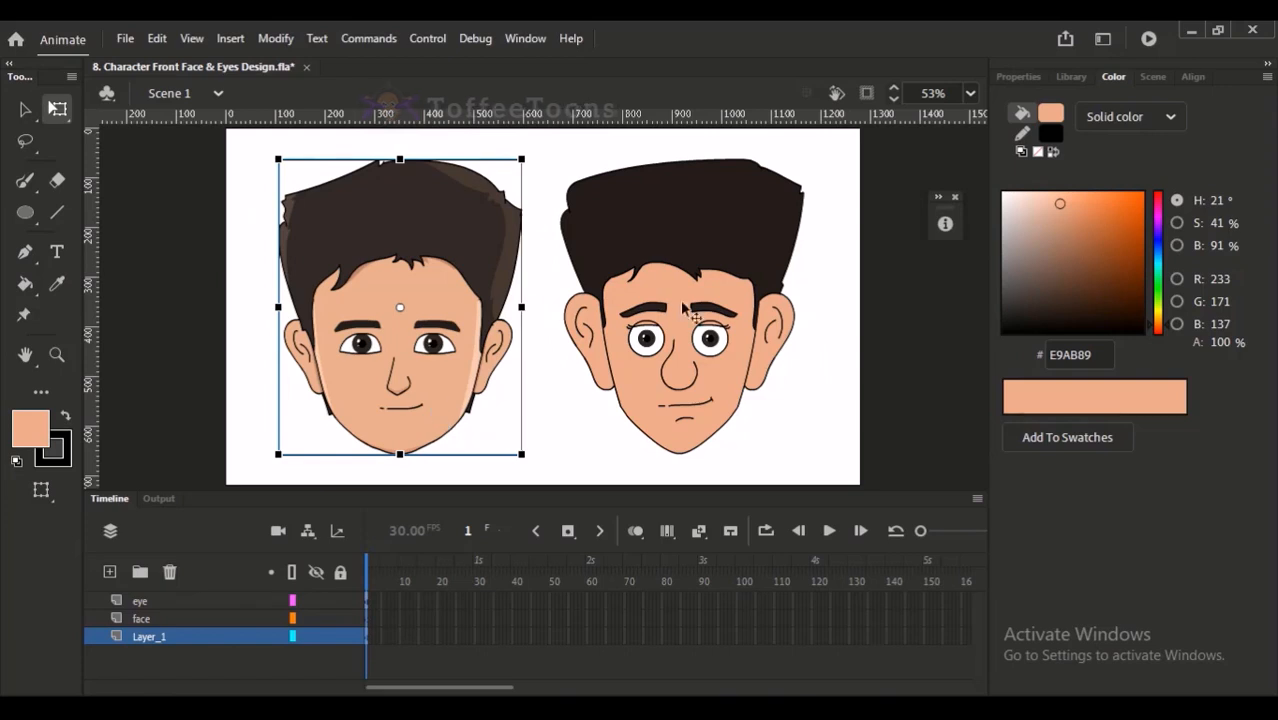
- Nudge the new head slightly left to balance the two heads on the artboard, and deselect it
left_click(678, 310)
key("Left")
key("Left")
key("Left")
key("Left")
key("Left")
key("Left")
key("Left")
key("Left")
key("Left")
key("Left")
key("Left")
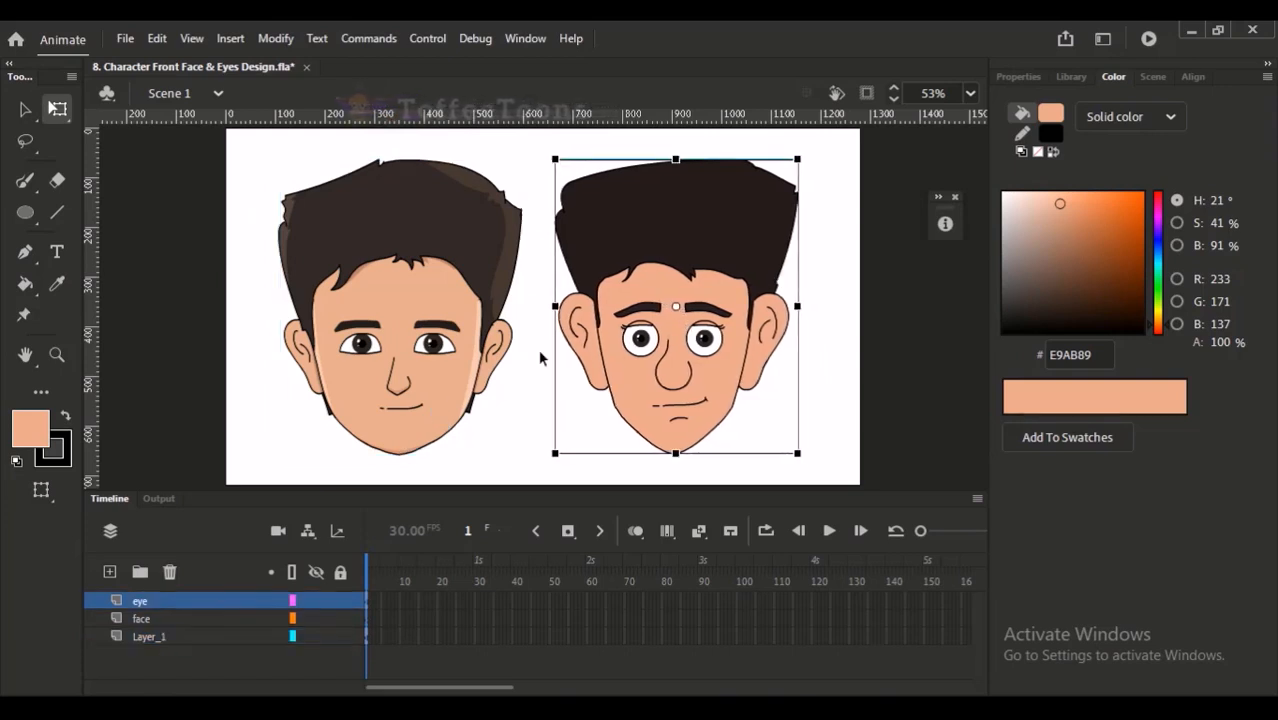
left_click(543, 365)
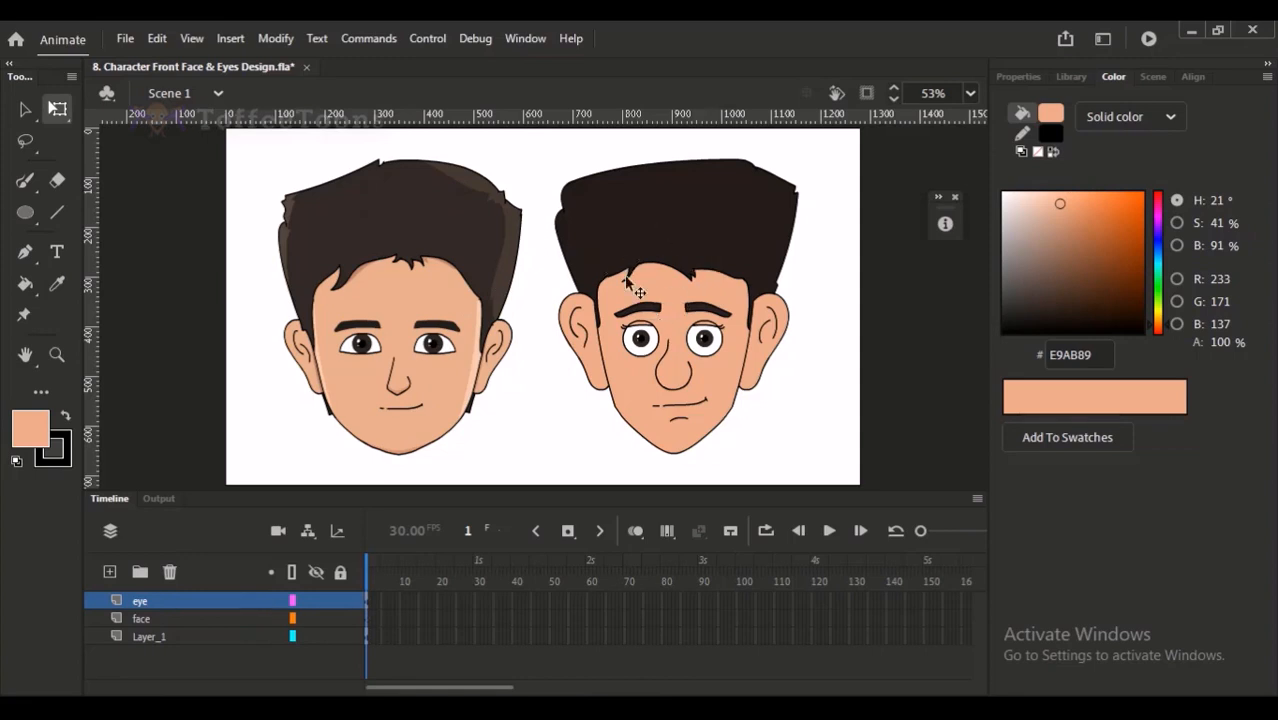
left_click(662, 279)
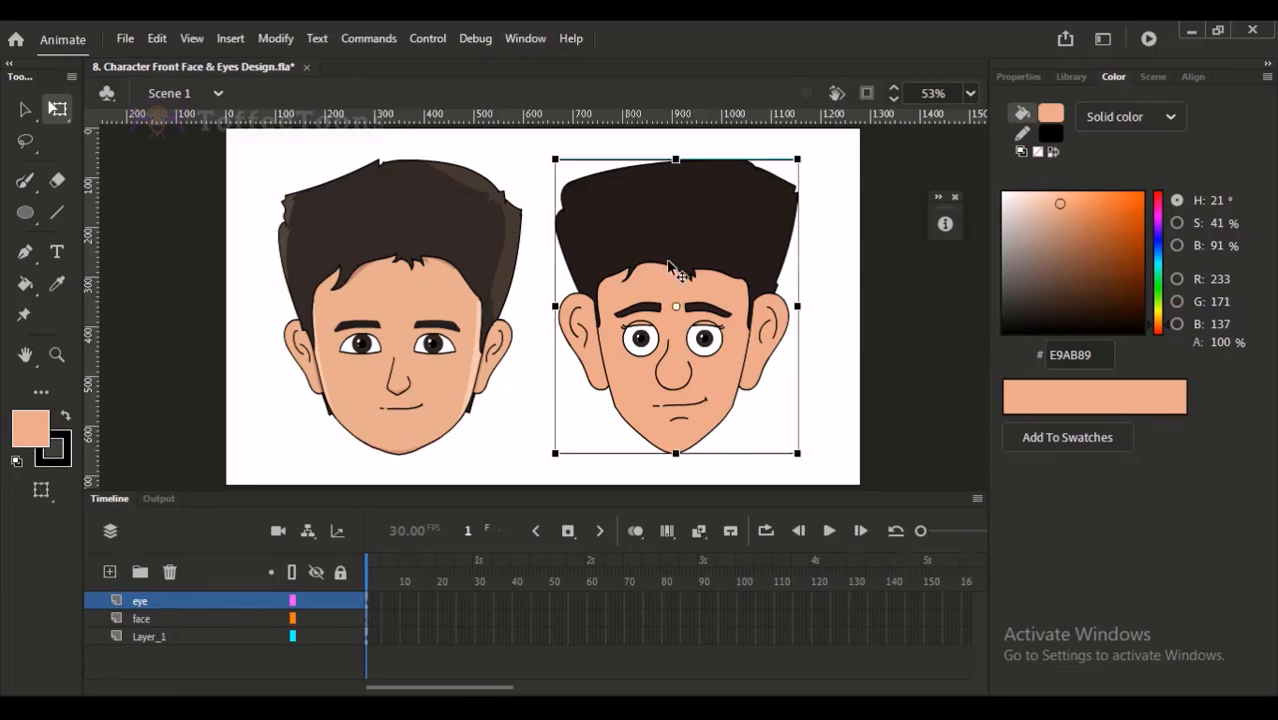
key("v")
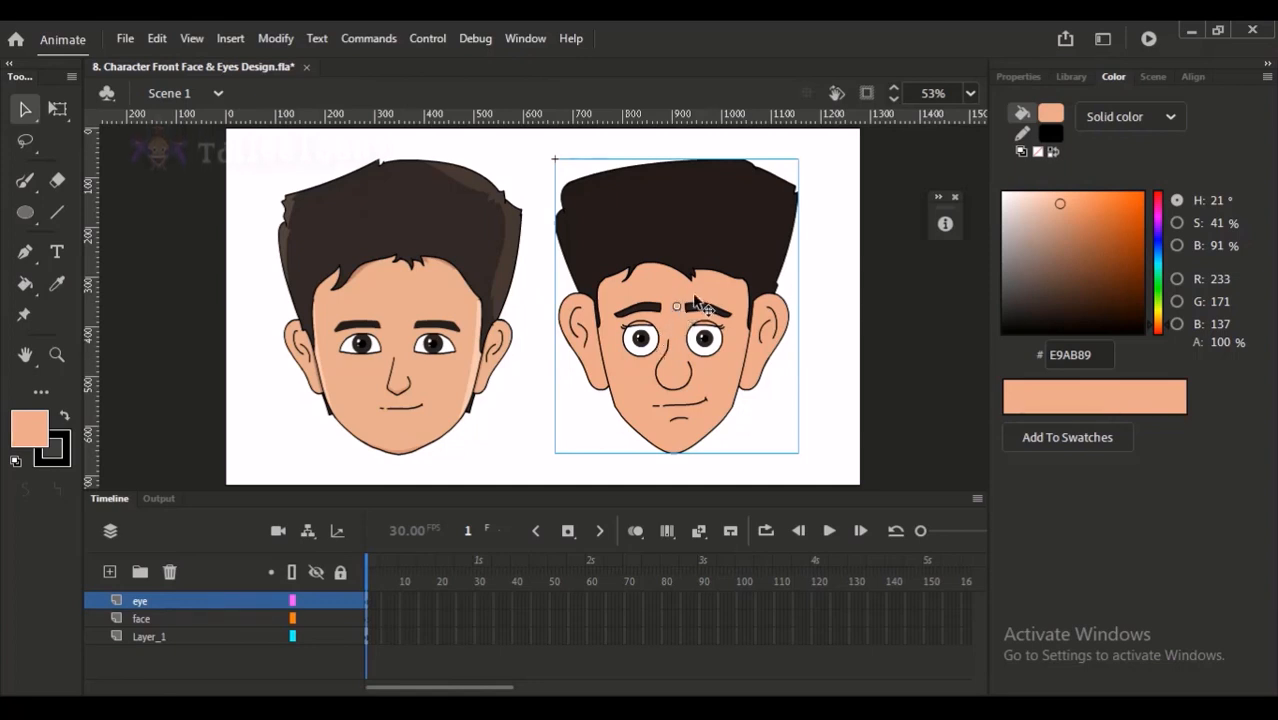
left_click(956, 199)
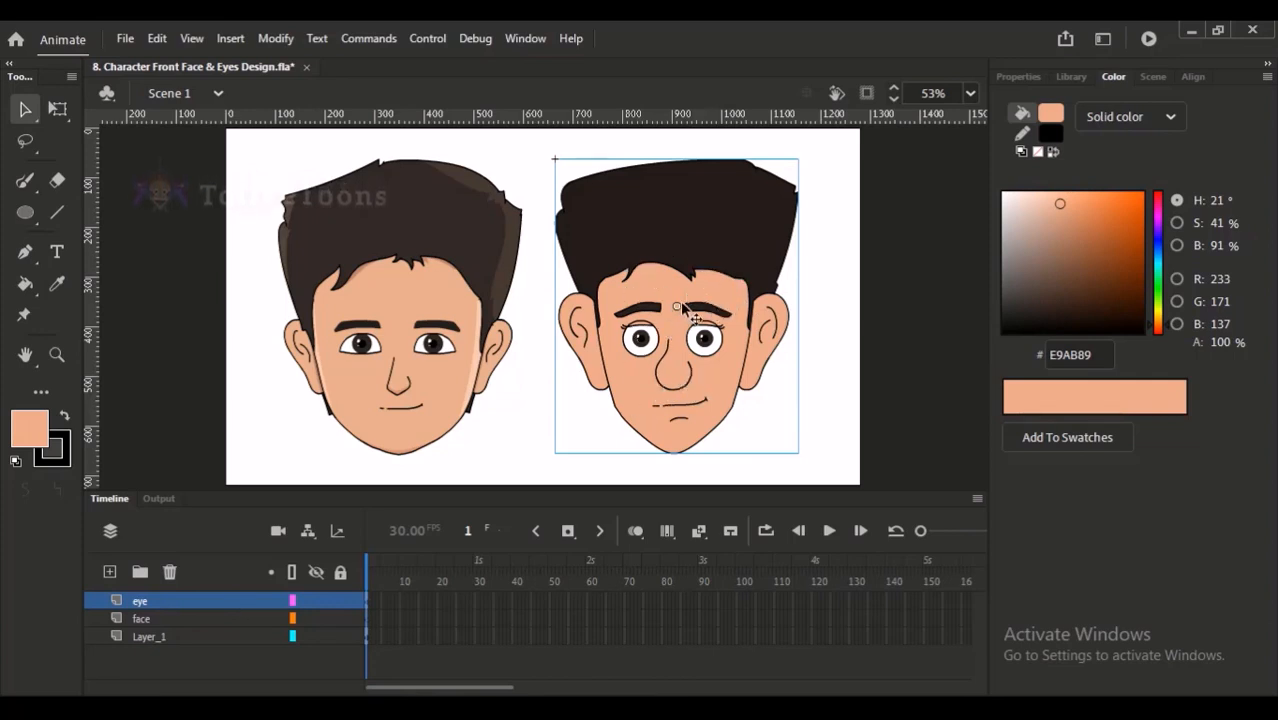
left_click(796, 280)
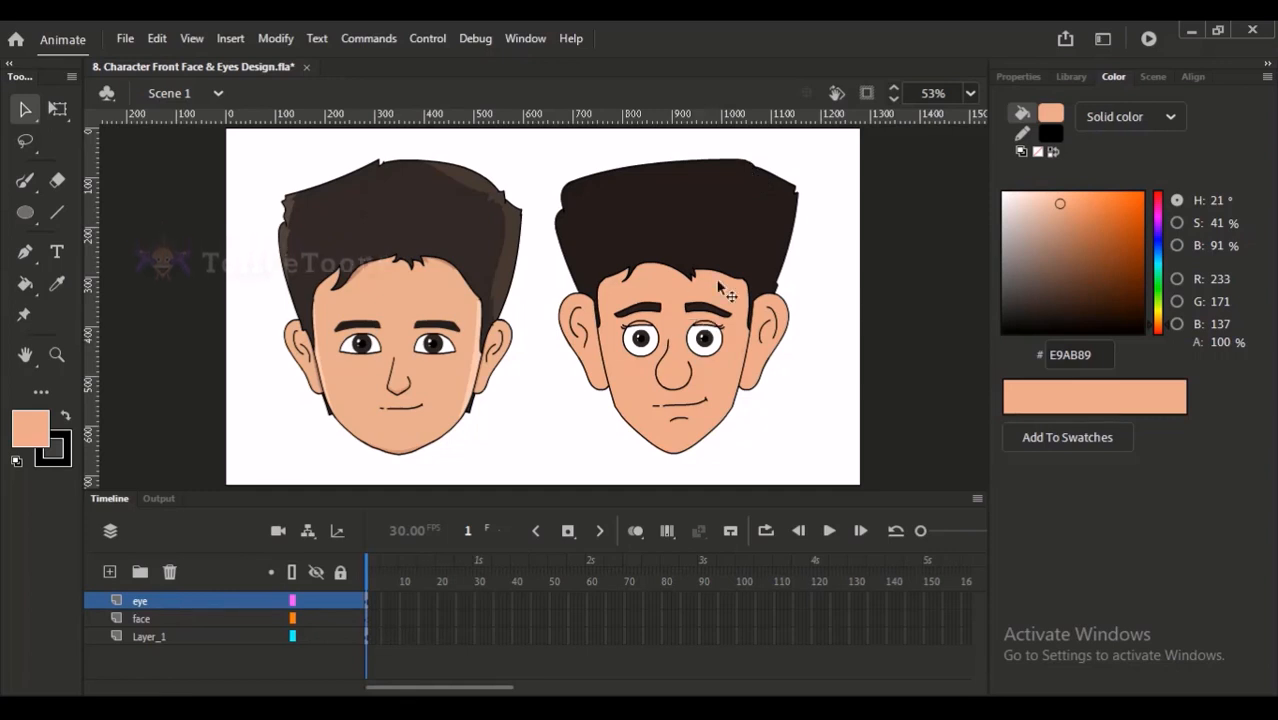
- Switch to the browser, close the "character skin tones" image search, and return to Animate, dismissing the presenting notification
mouse_move(418, 590)
left_click(348, 660)
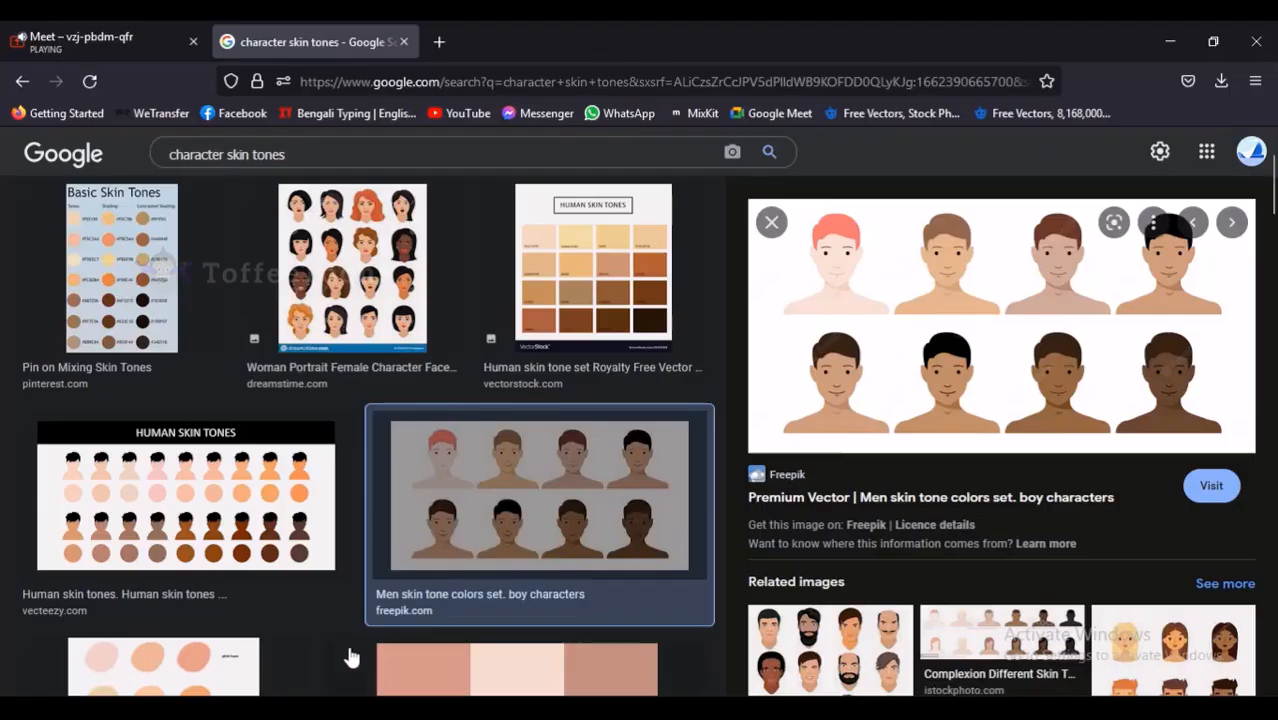
left_click(160, 45)
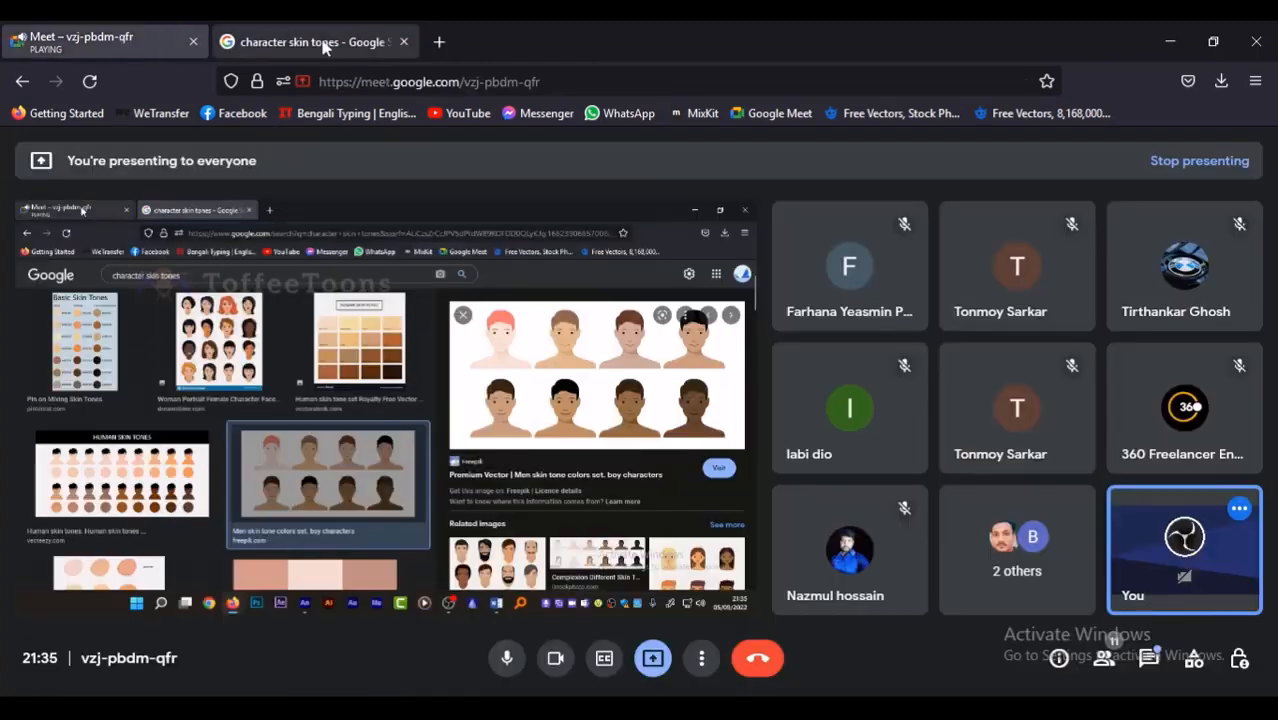
left_click(404, 43)
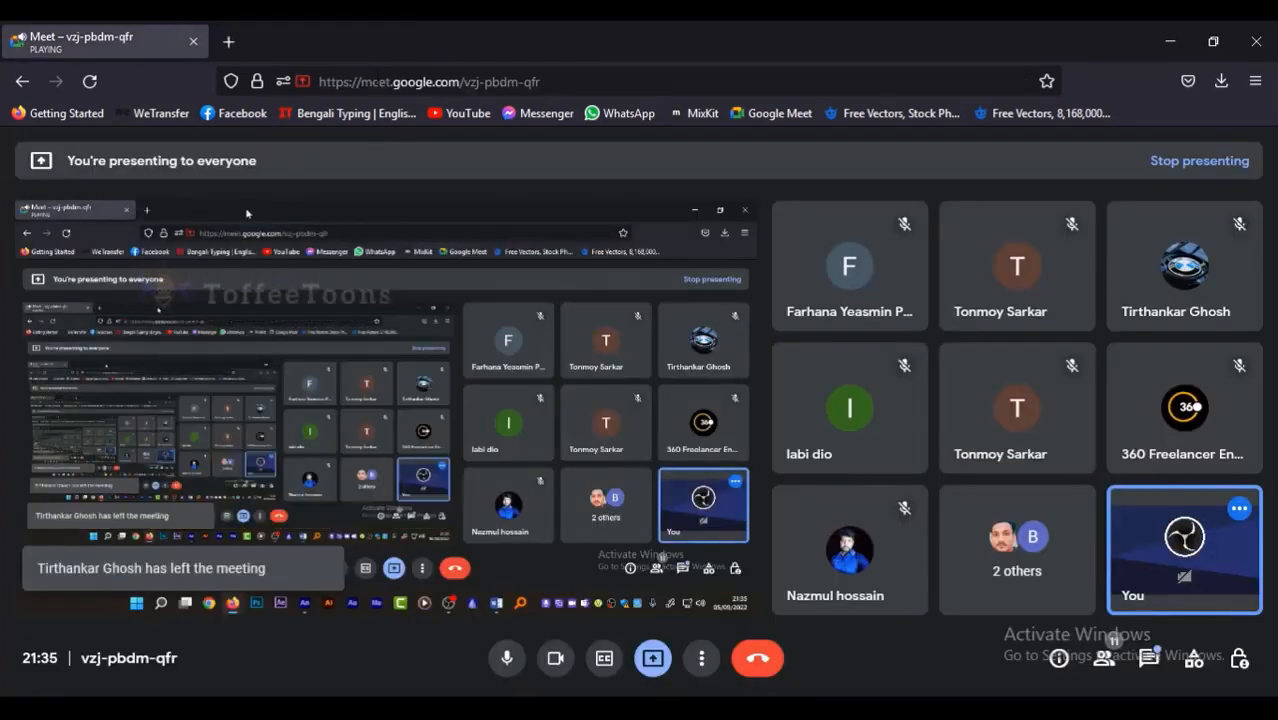
left_click(501, 716)
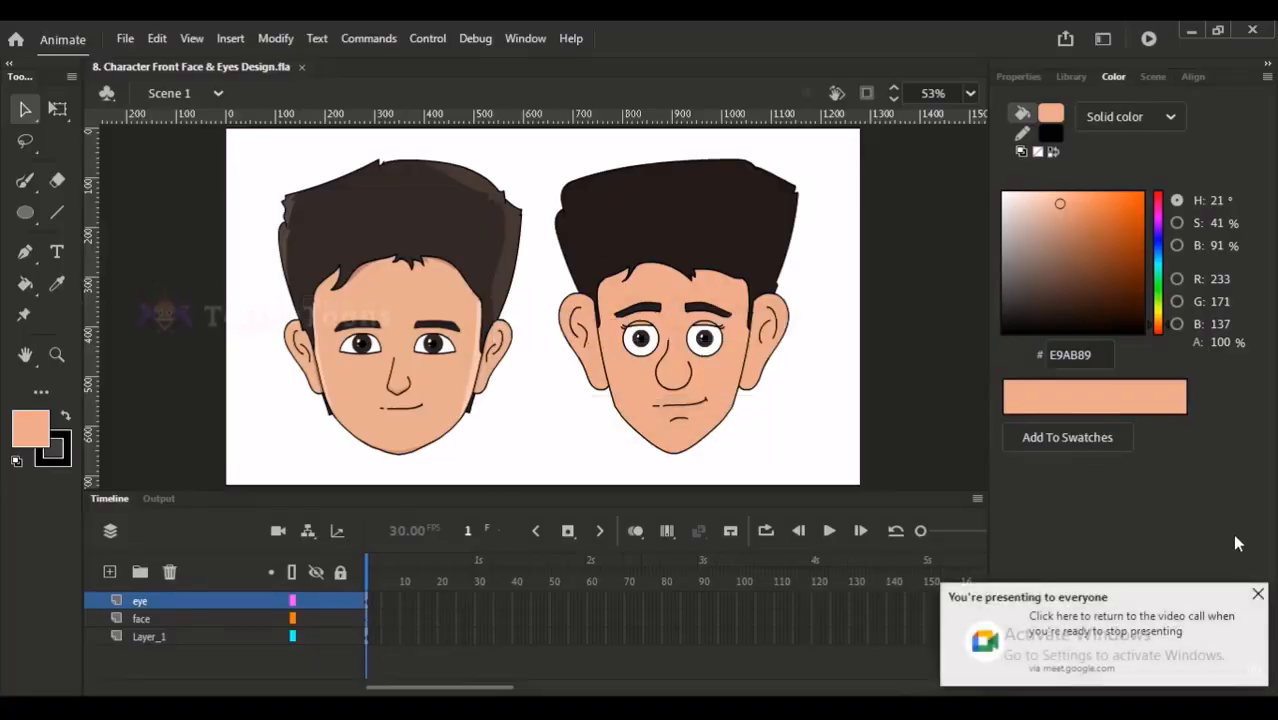
left_click(1257, 594)
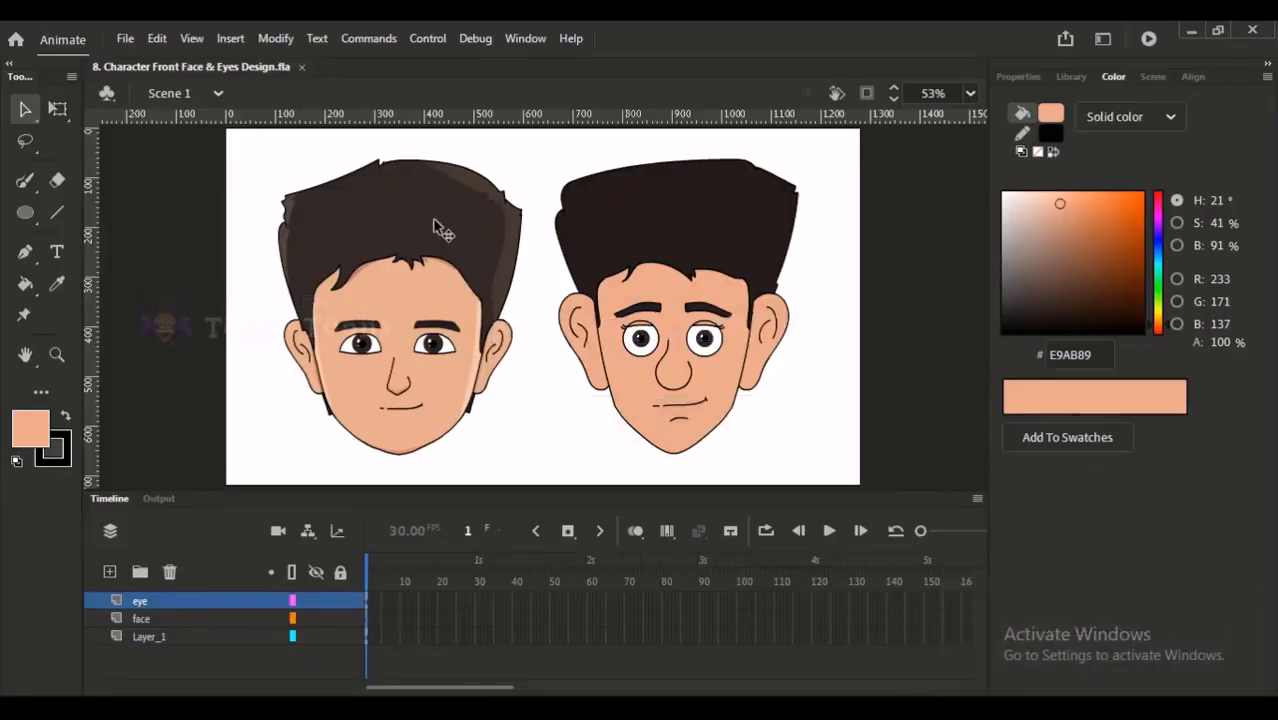
- Minimise Animate to show the Google Meet call, and briefly mute and unmute the microphone
left_click(1190, 31)
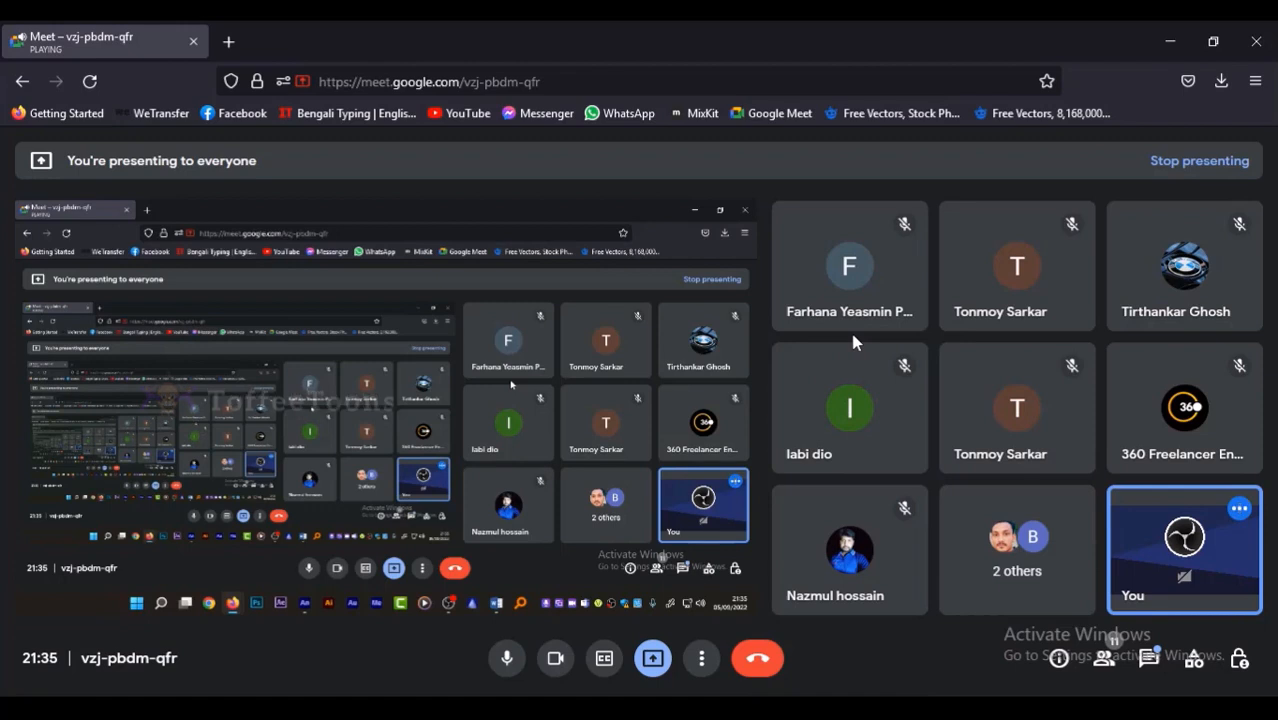
mouse_move(845, 500)
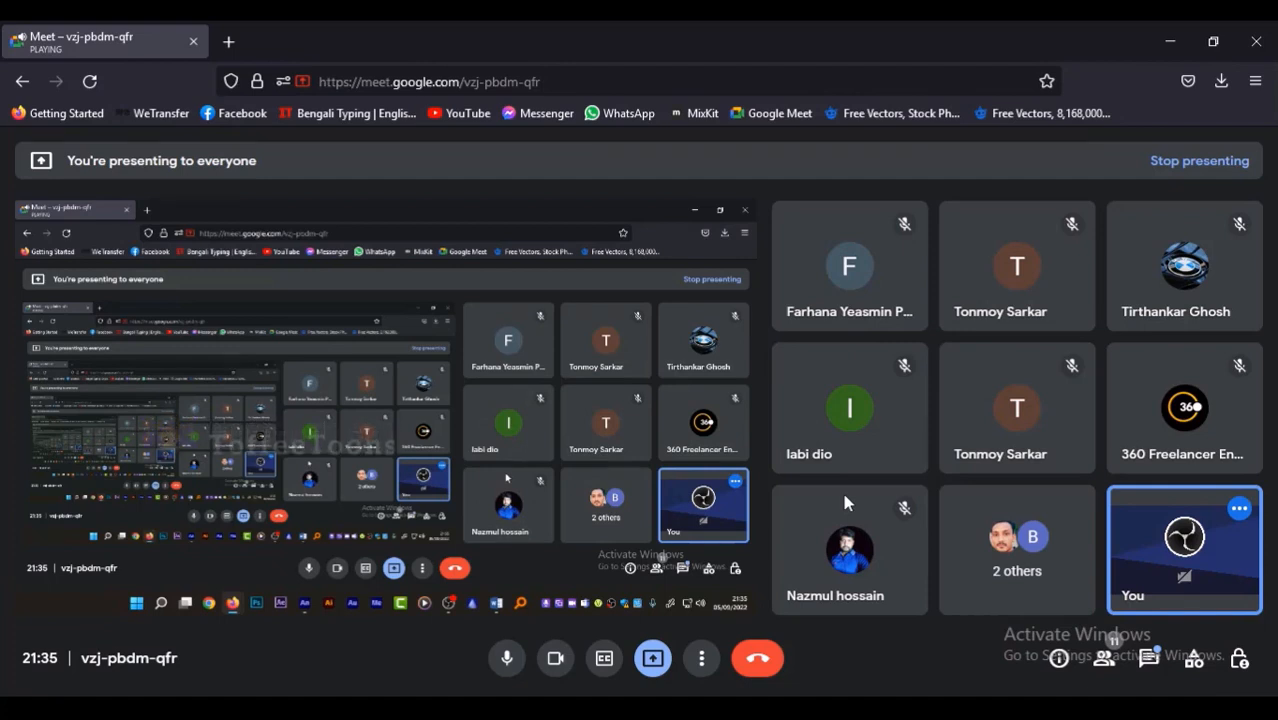
key("ctrl+d")
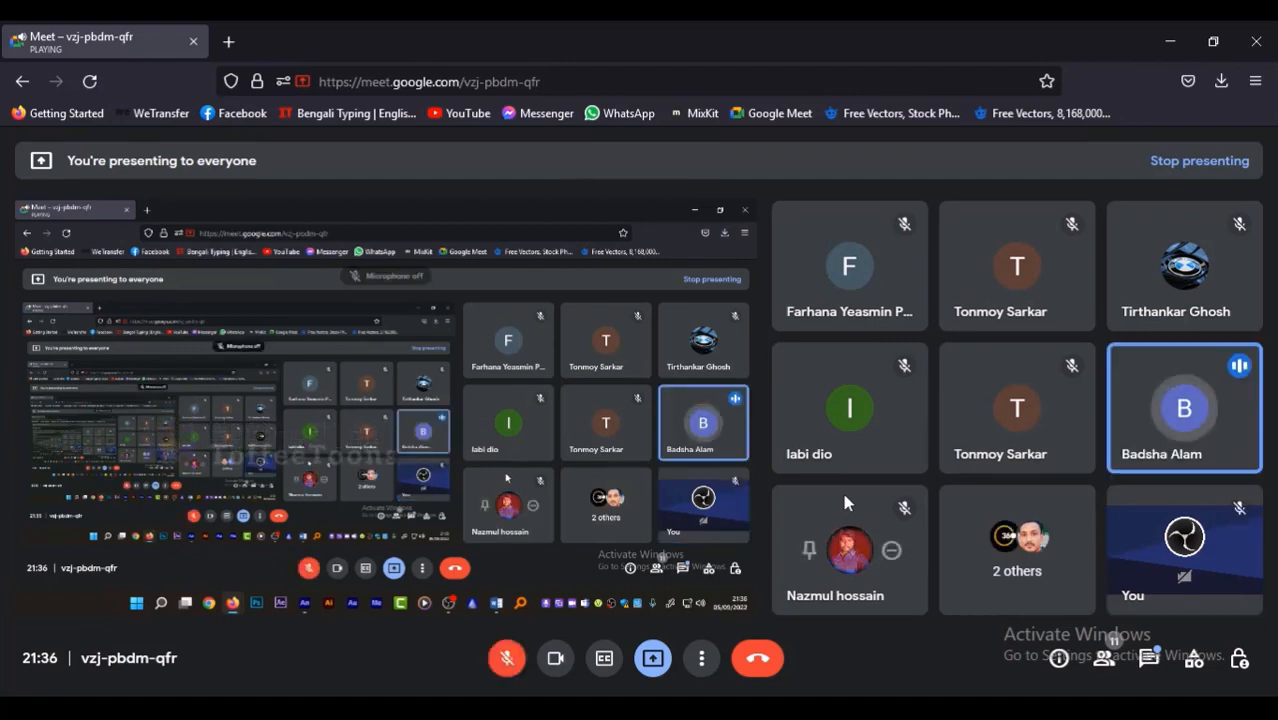
key("ctrl+d")
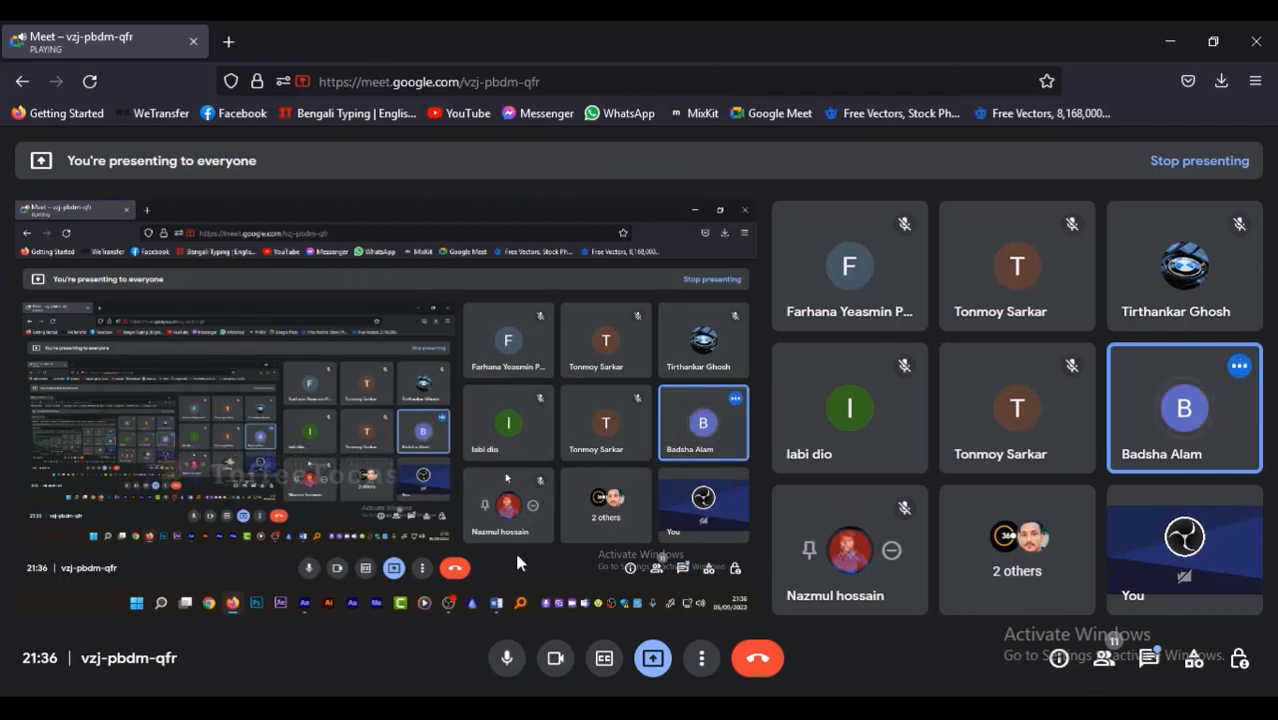
- Switch from the Meet call back to Animate and dismiss the presenting notification
mouse_move(505, 717)
left_click(490, 618)
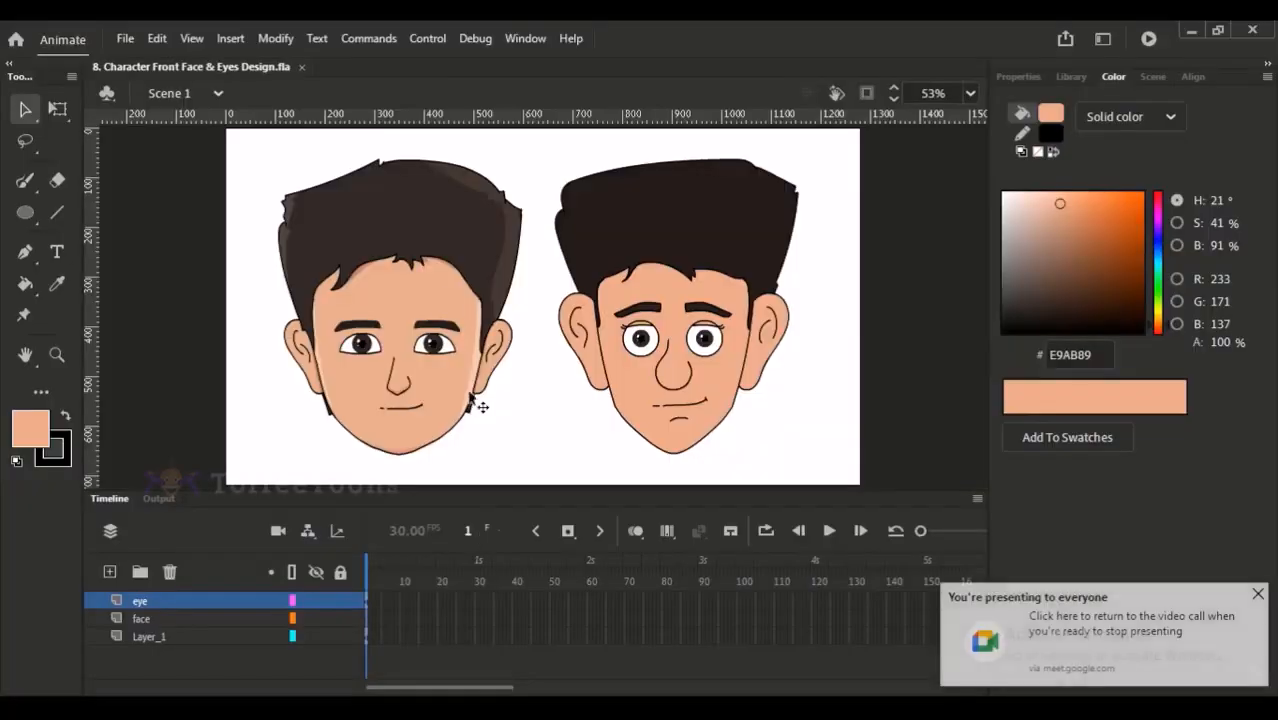
left_click(1258, 594)
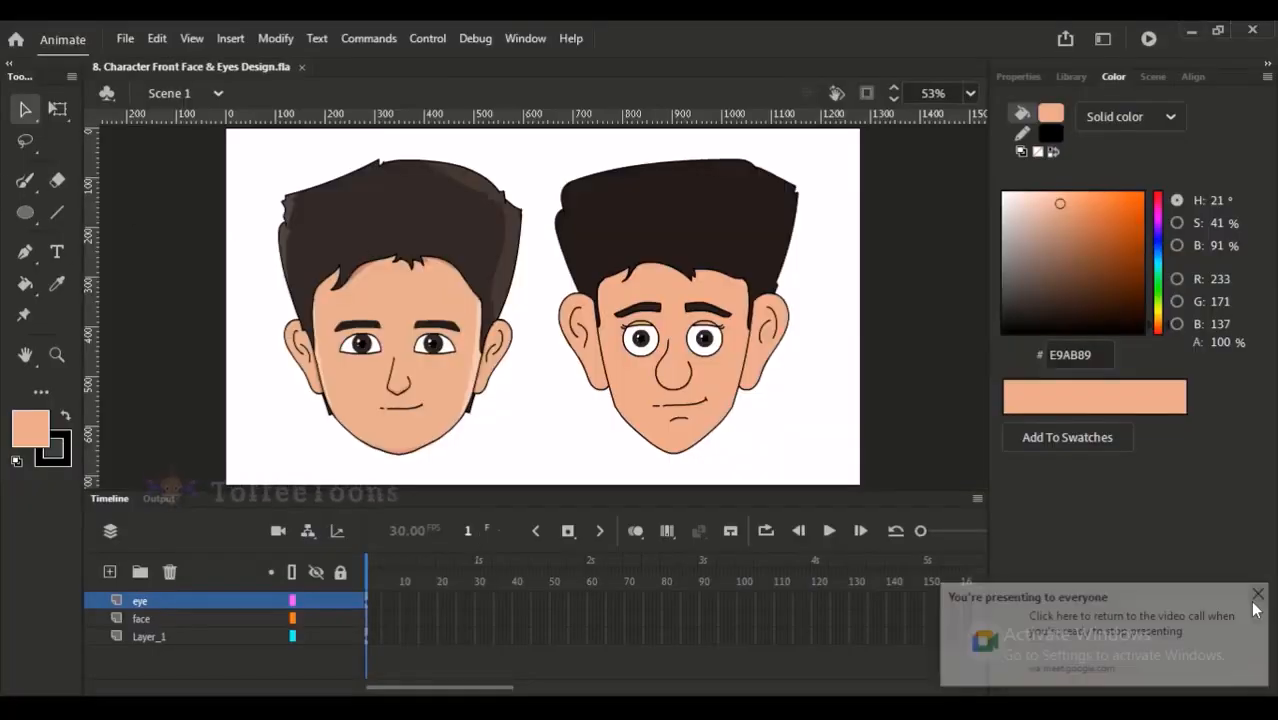
left_click(25, 180)
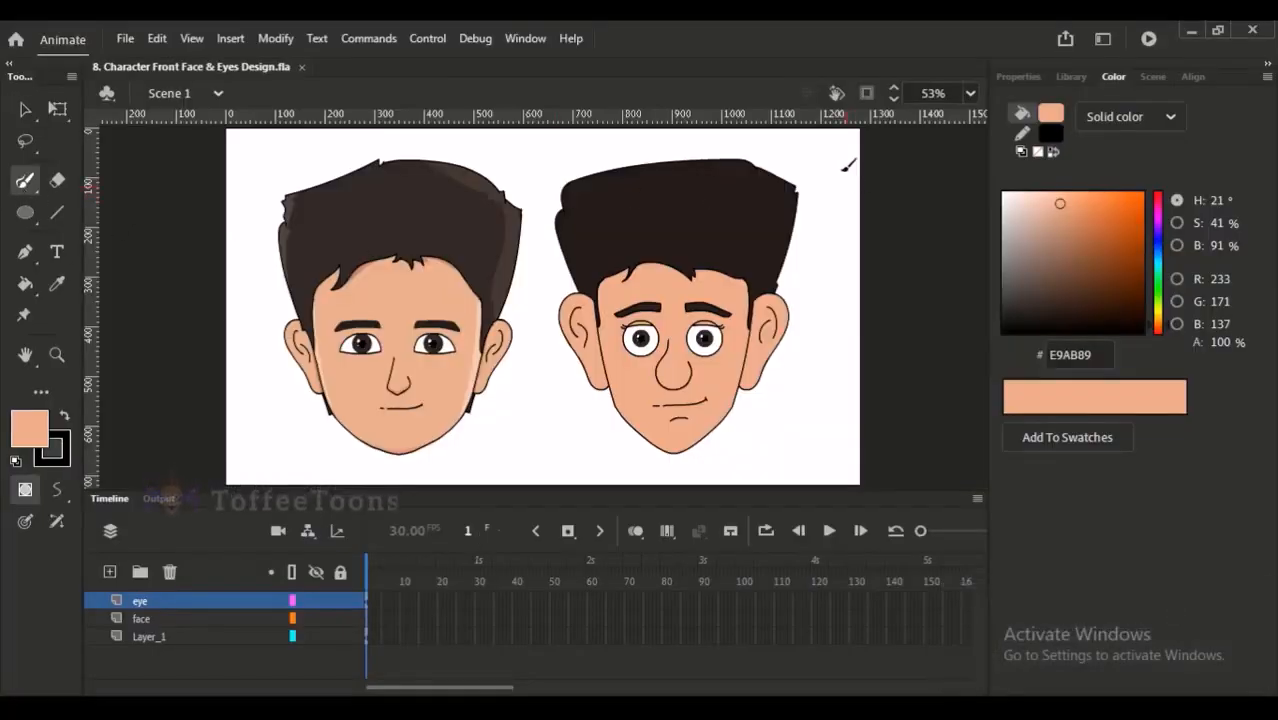
left_click_drag(736, 200, 803, 374)
left_click_drag(764, 229, 735, 348)
left_click(231, 40)
mouse_move(290, 45)
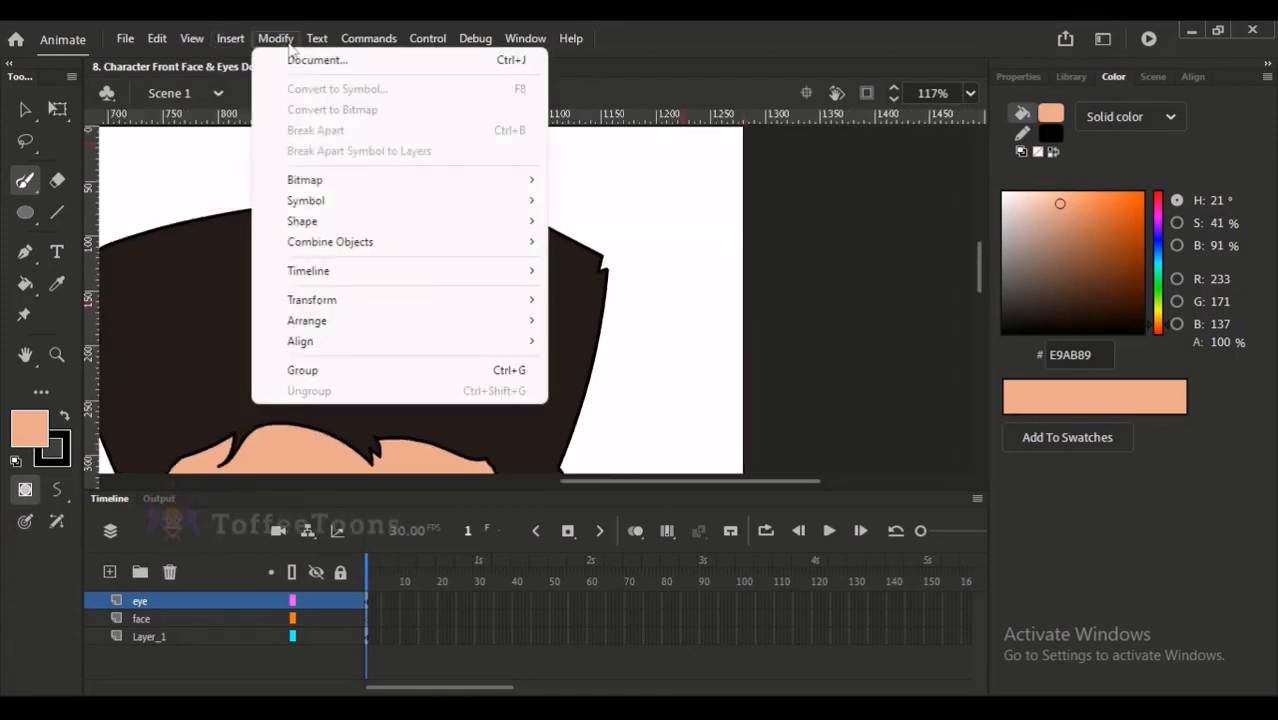
mouse_move(318, 300)
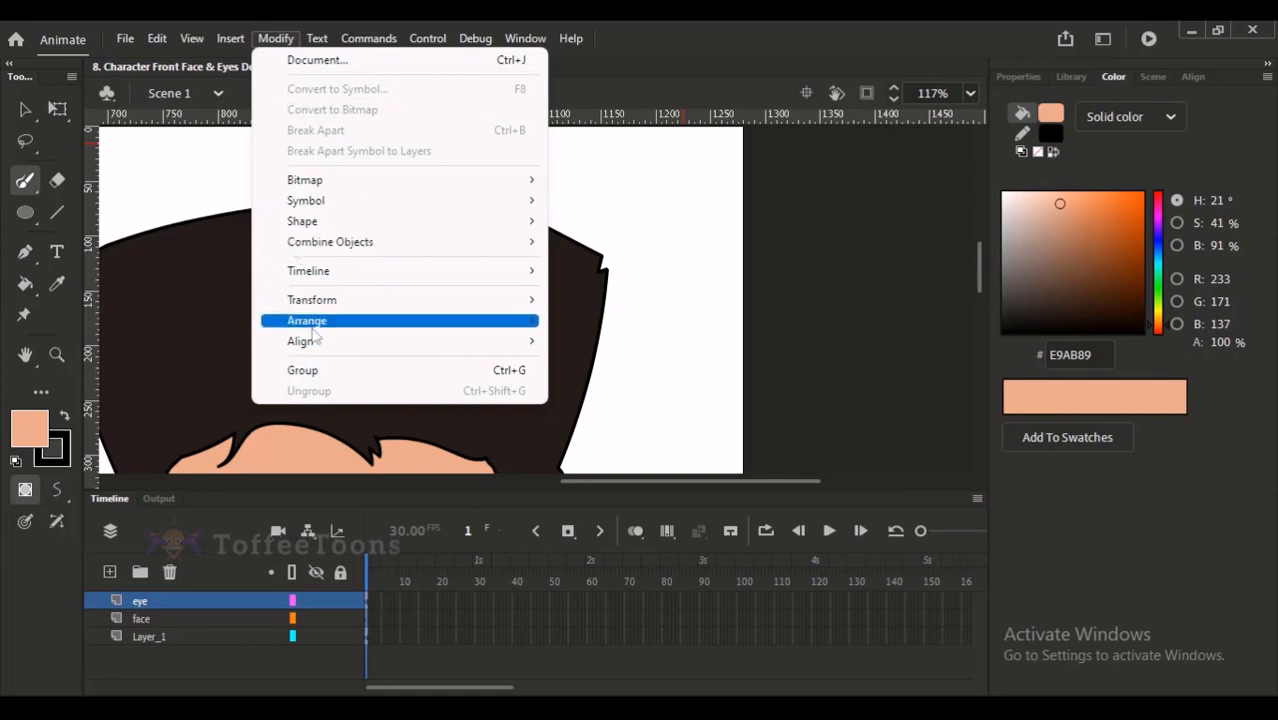
left_click(25, 108)
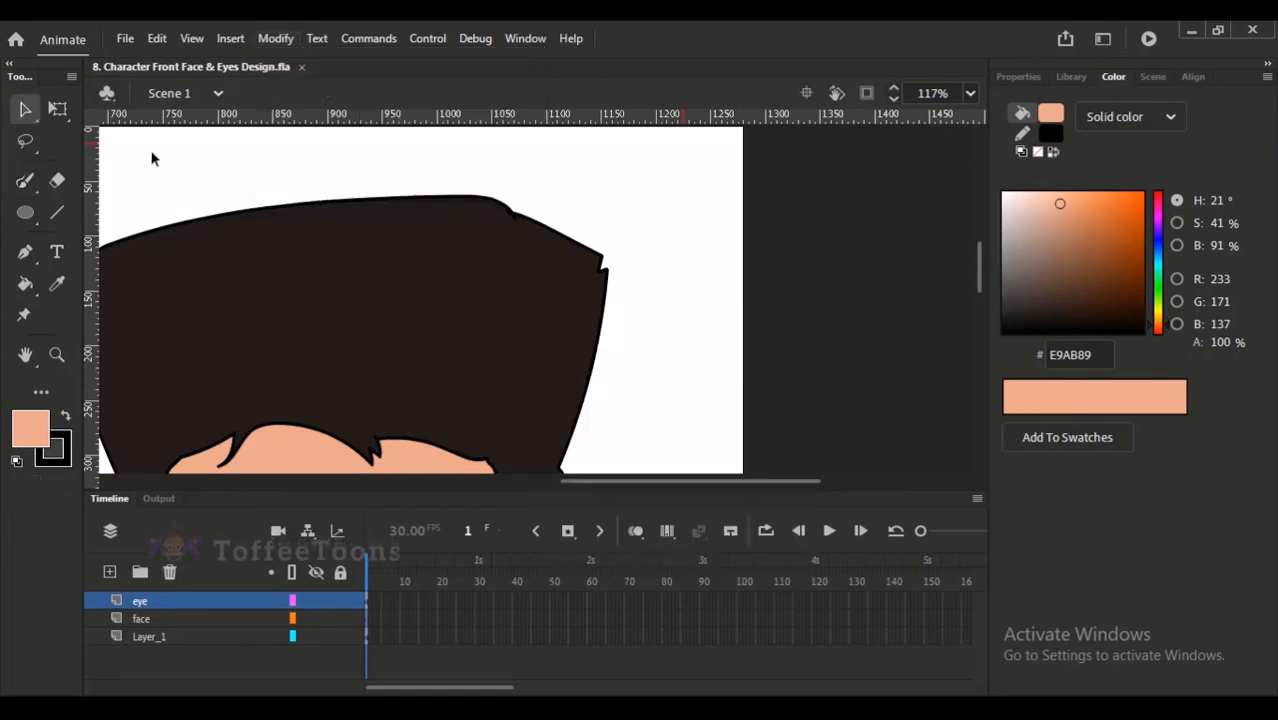
scroll(378, 356, "down", 2)
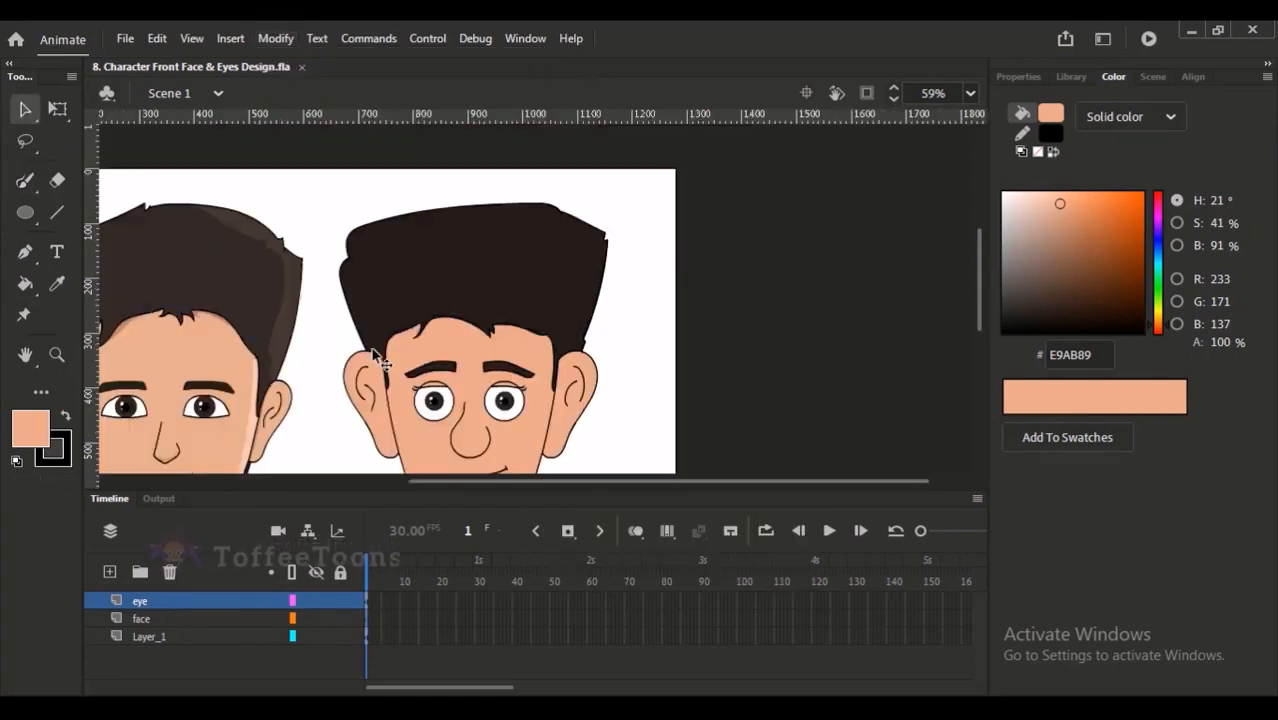
- Add a second scene to the document and draw a freehand wavy line on its empty stage with the brush
left_click(1153, 76)
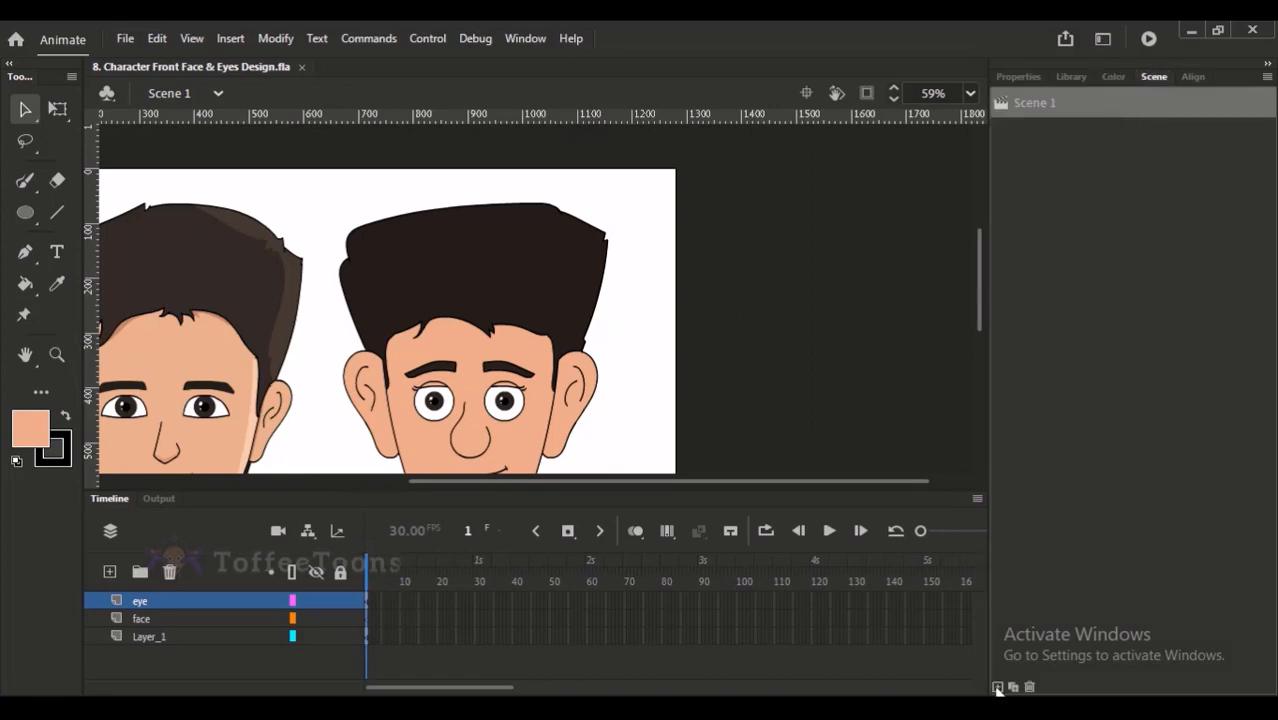
left_click(997, 687)
key("ctrl+space")
left_click_drag(206, 208, 357, 441)
left_click(33, 182)
left_click_drag(271, 204, 371, 384)
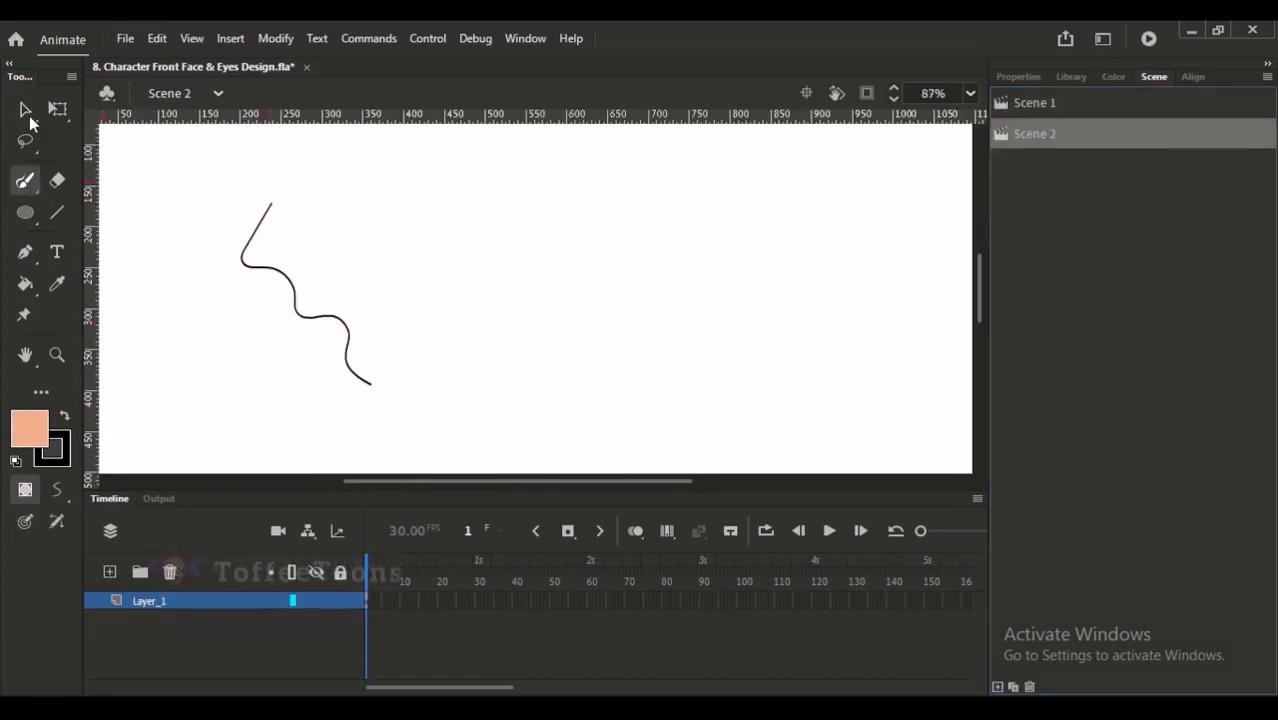
- Select the wavy line in Scene 2 and flip it horizontally back and forth several times
key("v")
double_click(288, 296)
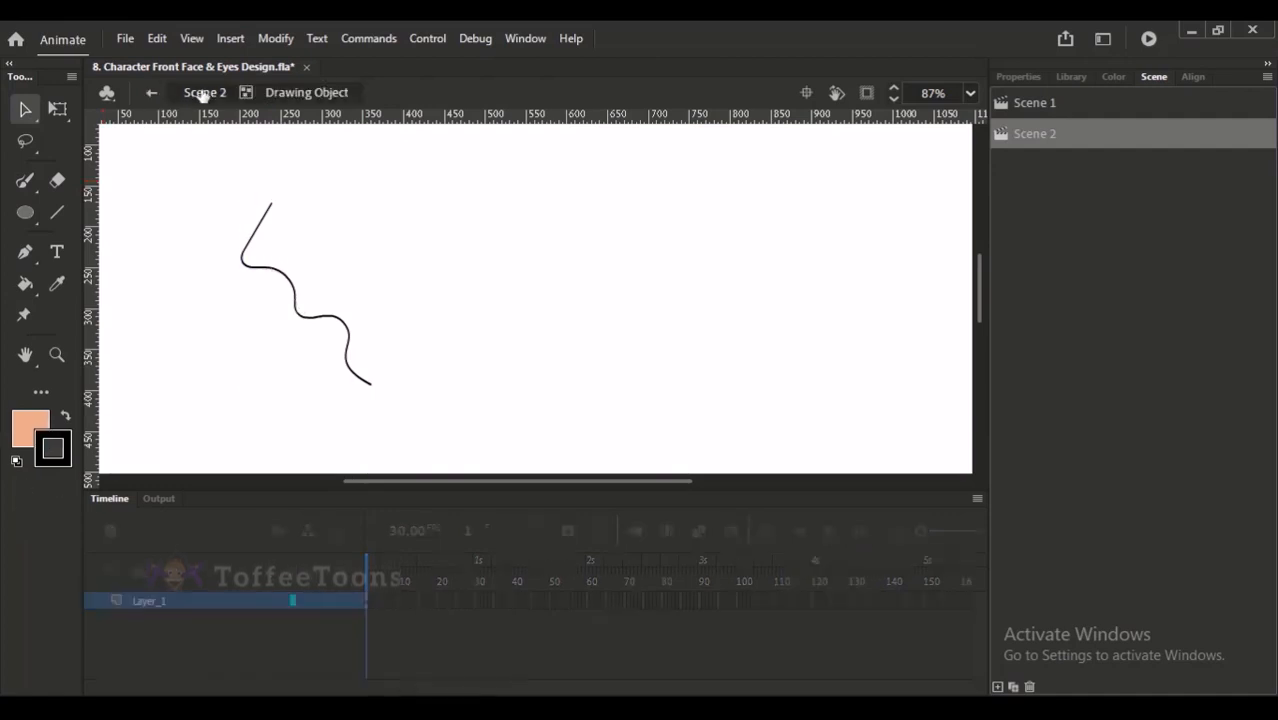
left_click(205, 92)
key("shift+h")
key("shift+h")
key("shift+h")
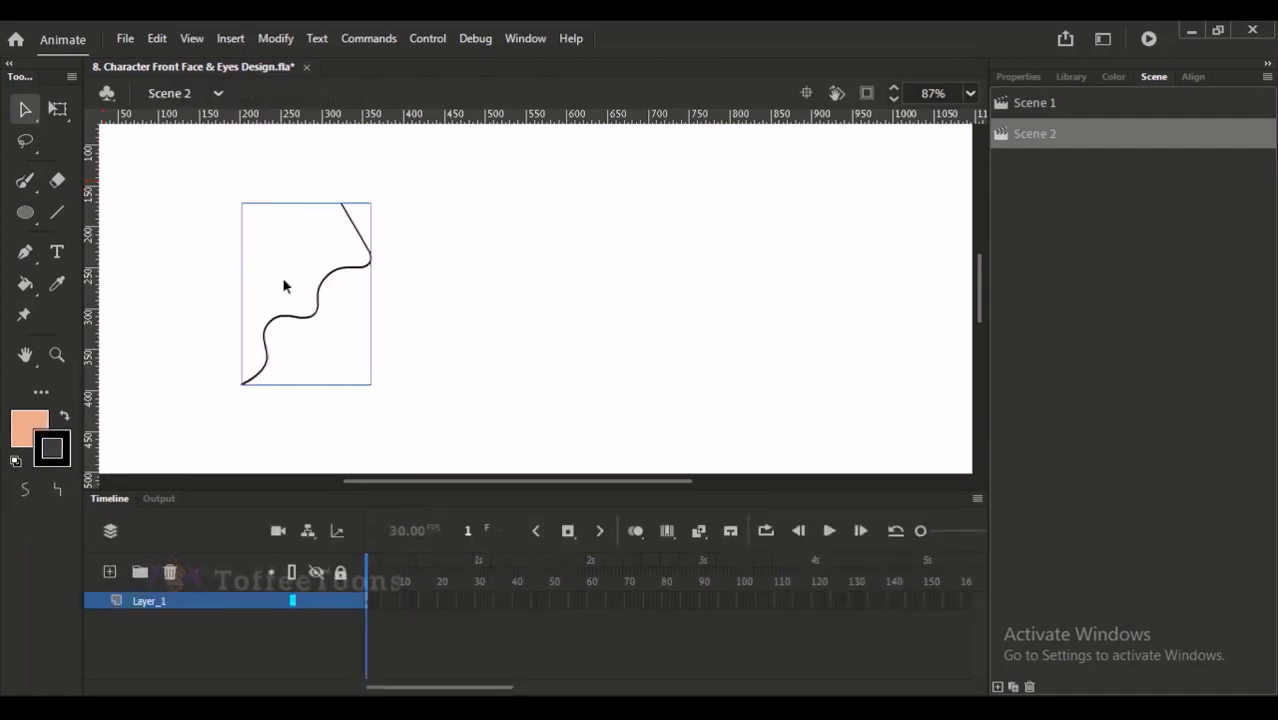
key("shift+h")
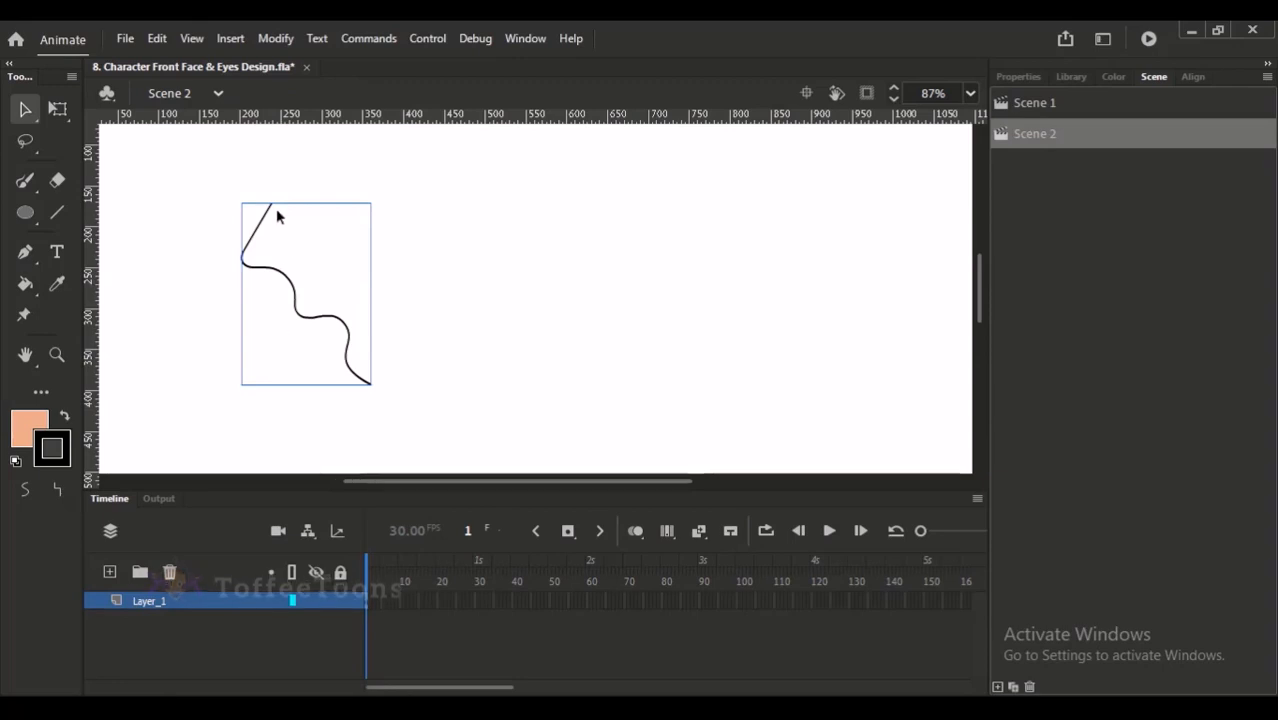
- Try the Flip Horizontal transform on the wavy line, flip it horizontally and vertically, and deselect it
right_click(266, 226)
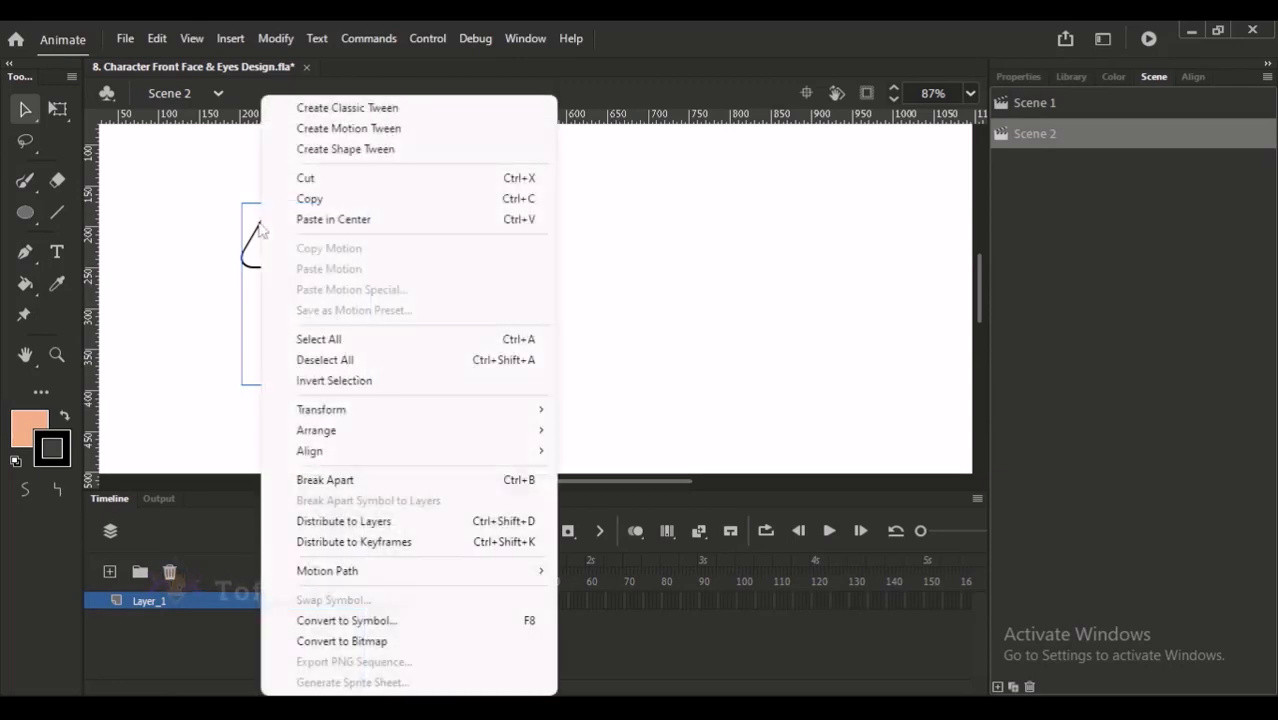
mouse_move(474, 412)
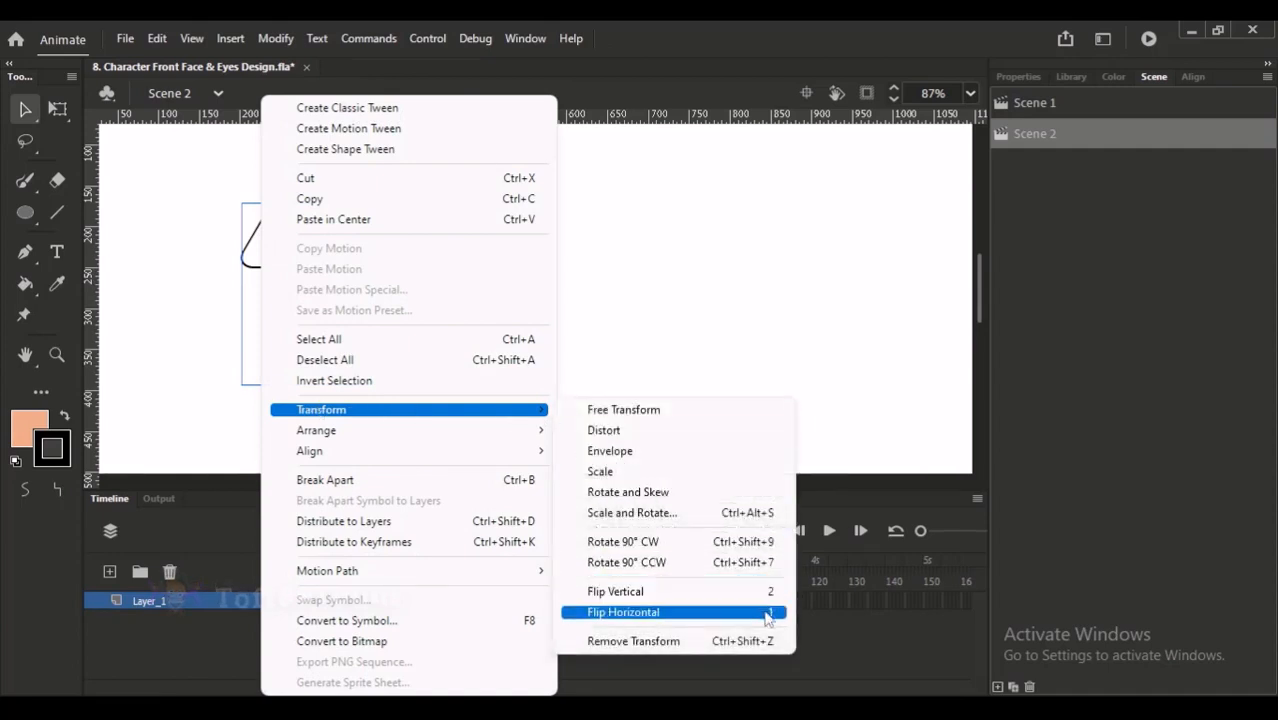
left_click(770, 619)
left_click(322, 331)
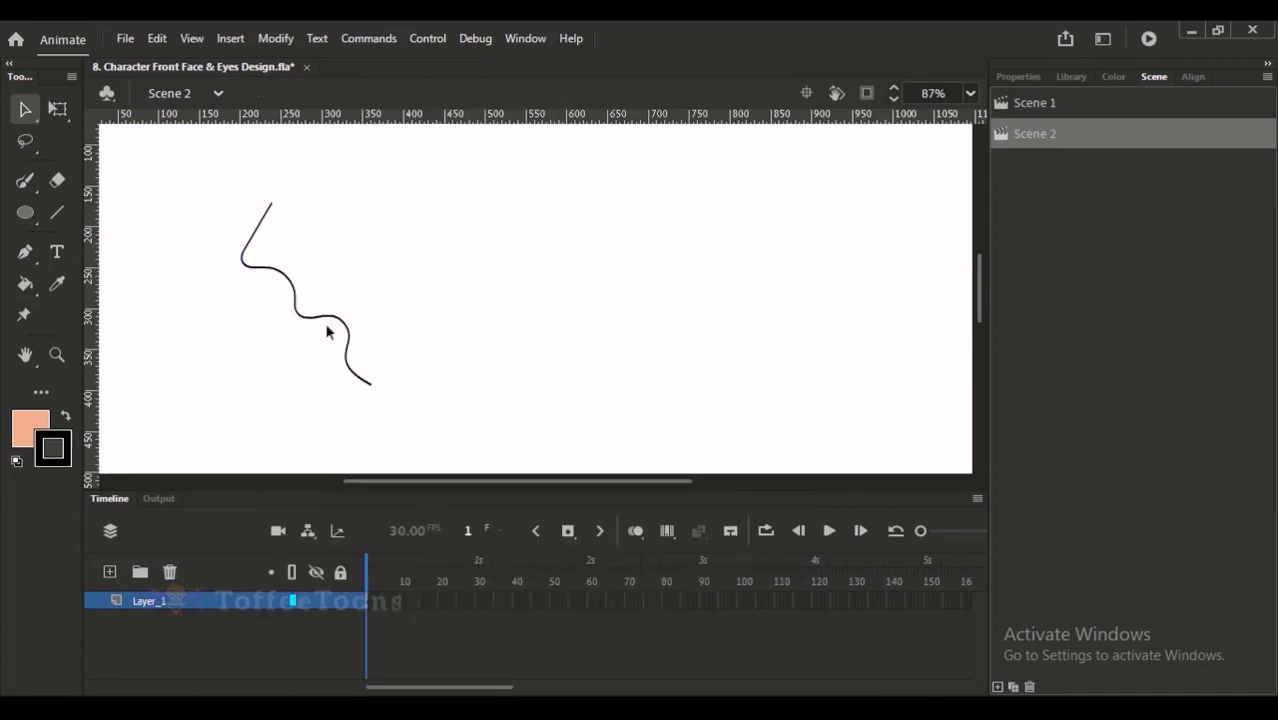
left_click(345, 330)
key("ctrl+z")
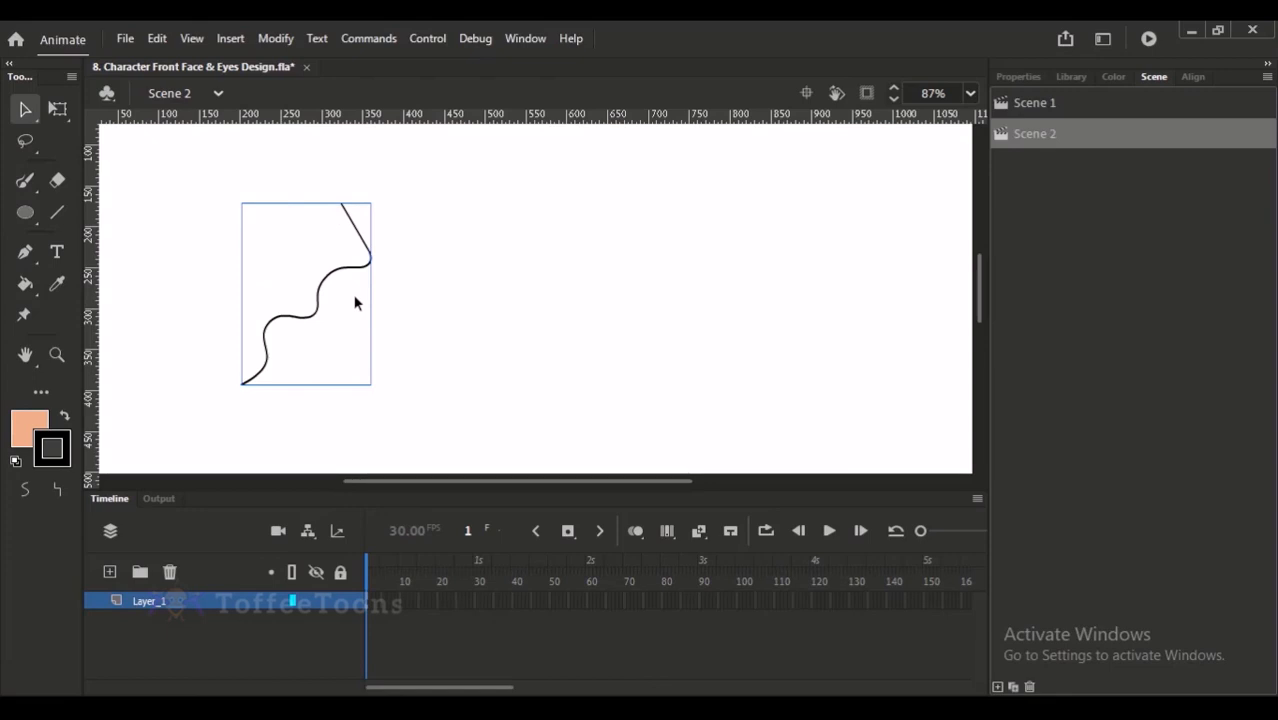
key("ctrl+z")
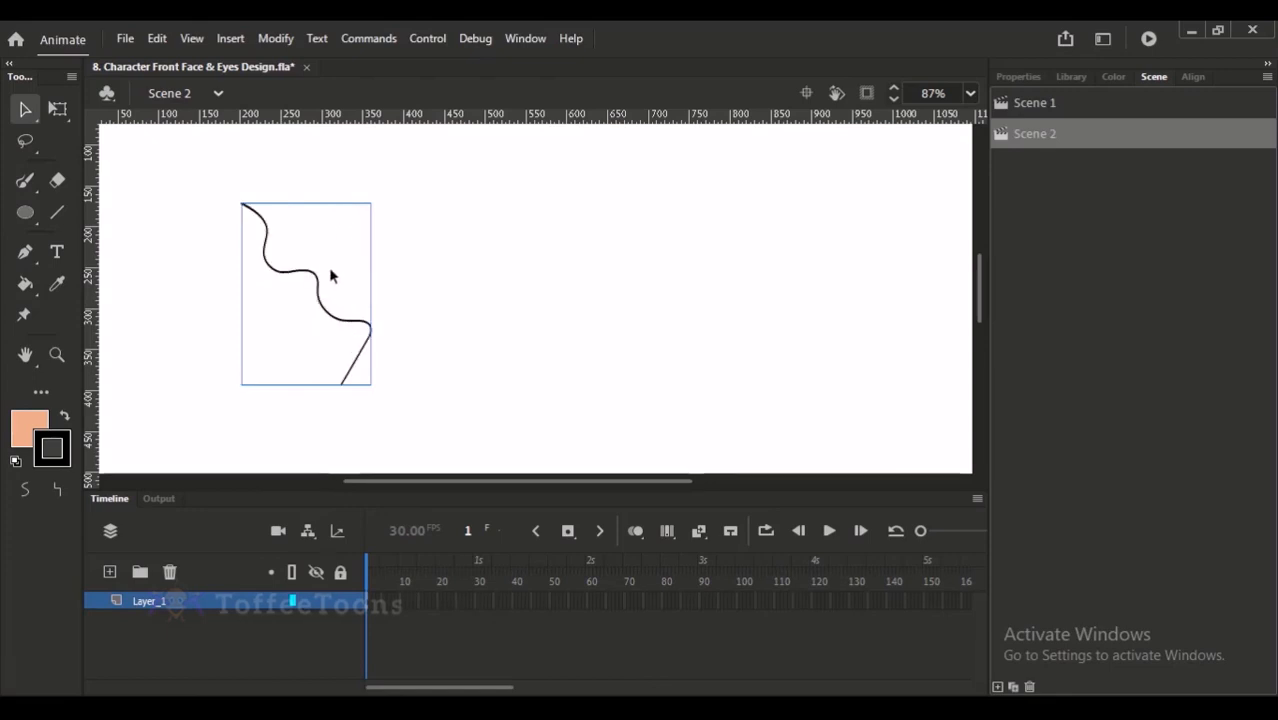
left_click(382, 265)
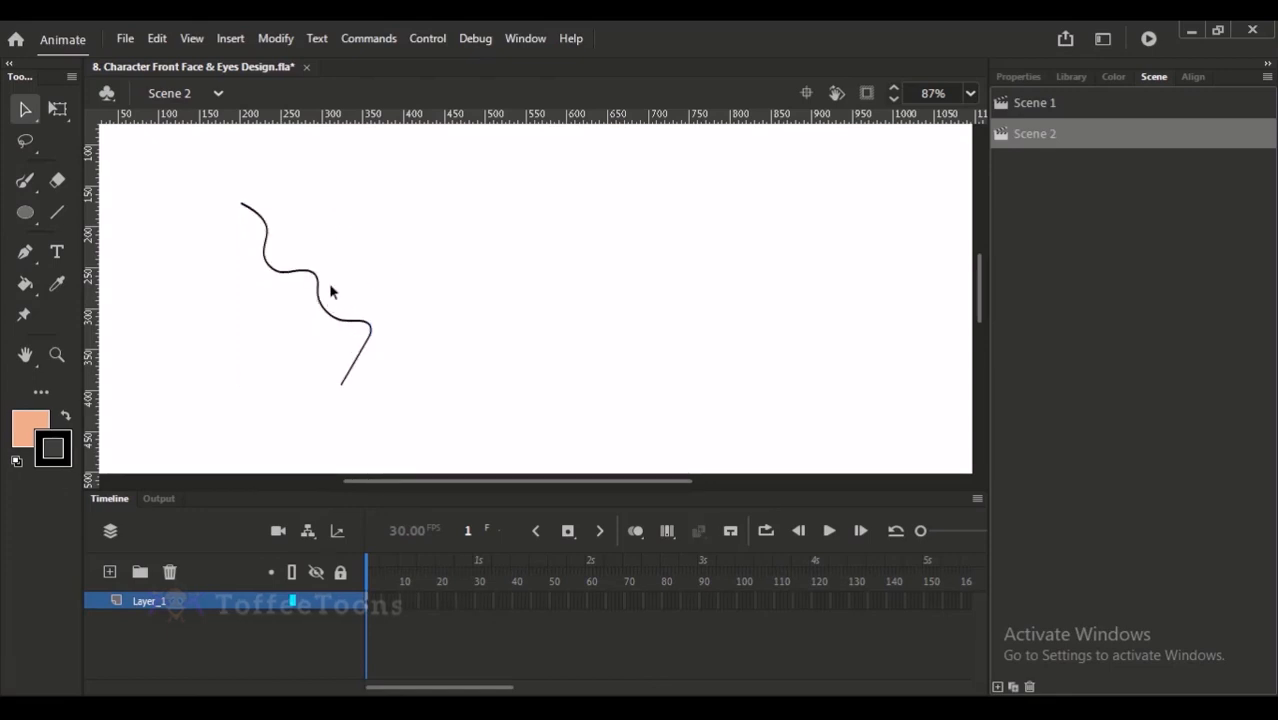
- Search the keyboard shortcut settings for "flip" and review the shortcuts assigned to Flip Horizontal and Flip Vertical
left_click(157, 39)
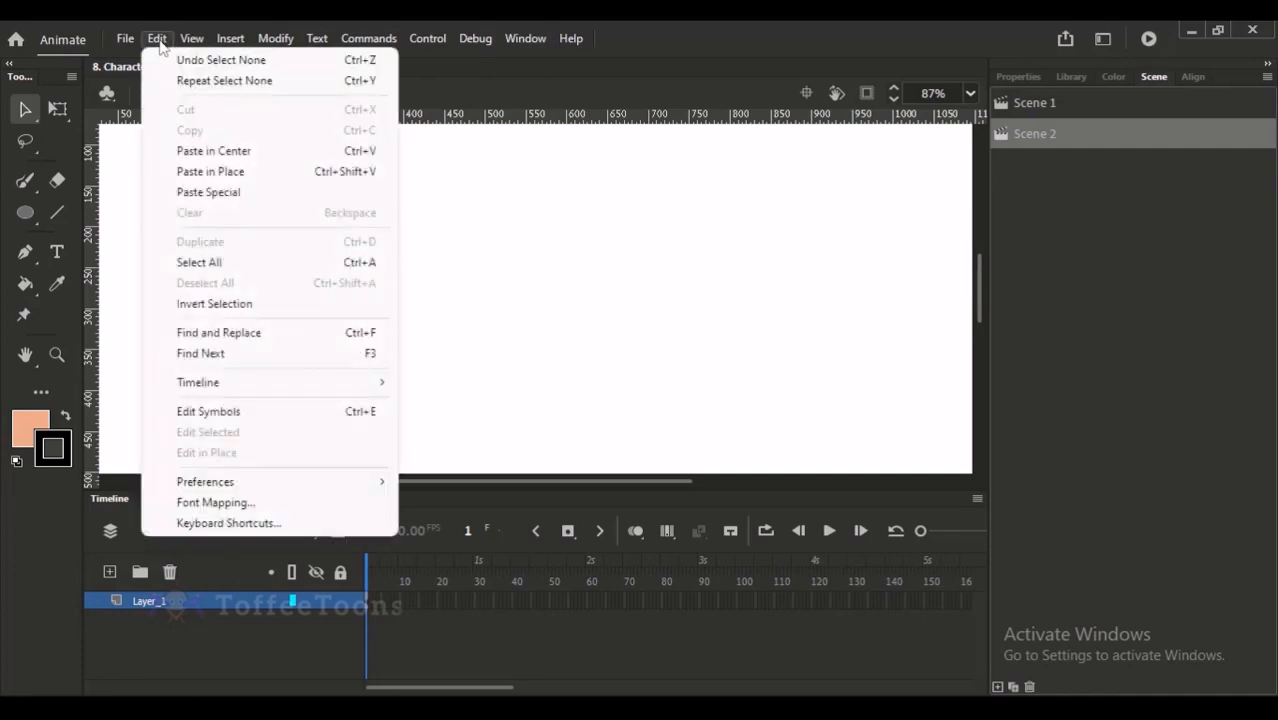
left_click(262, 523)
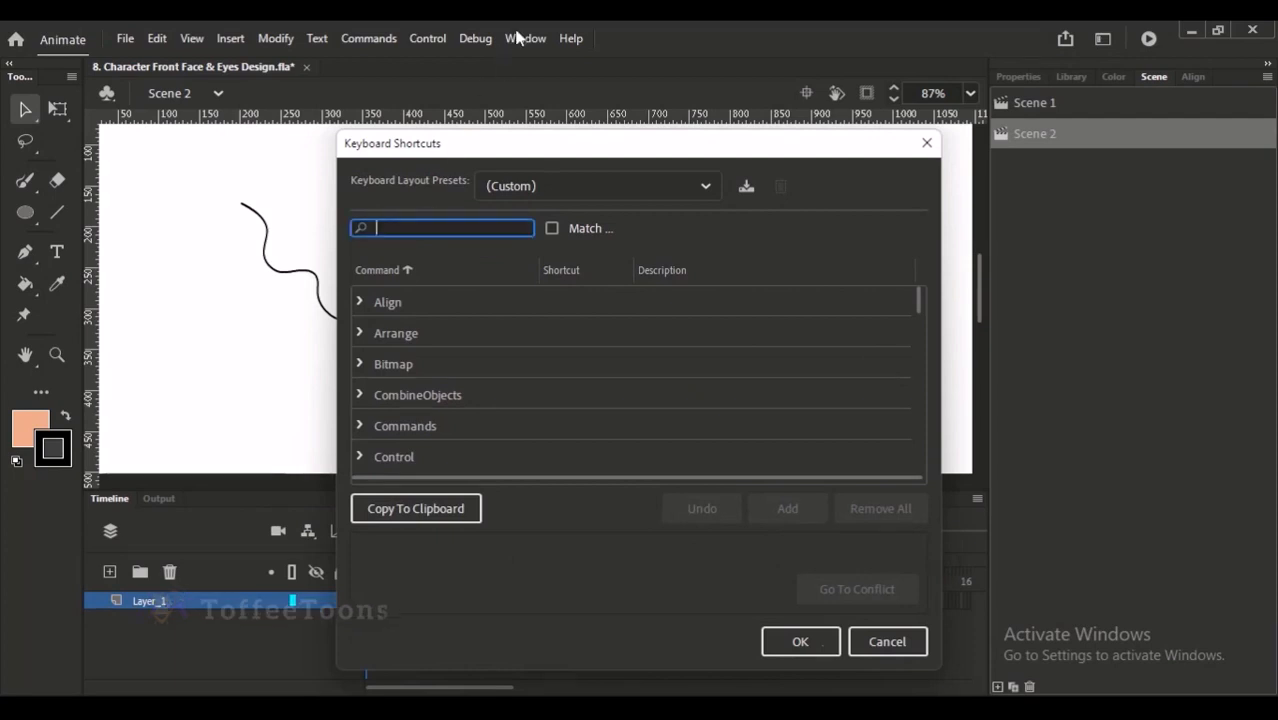
type("flip")
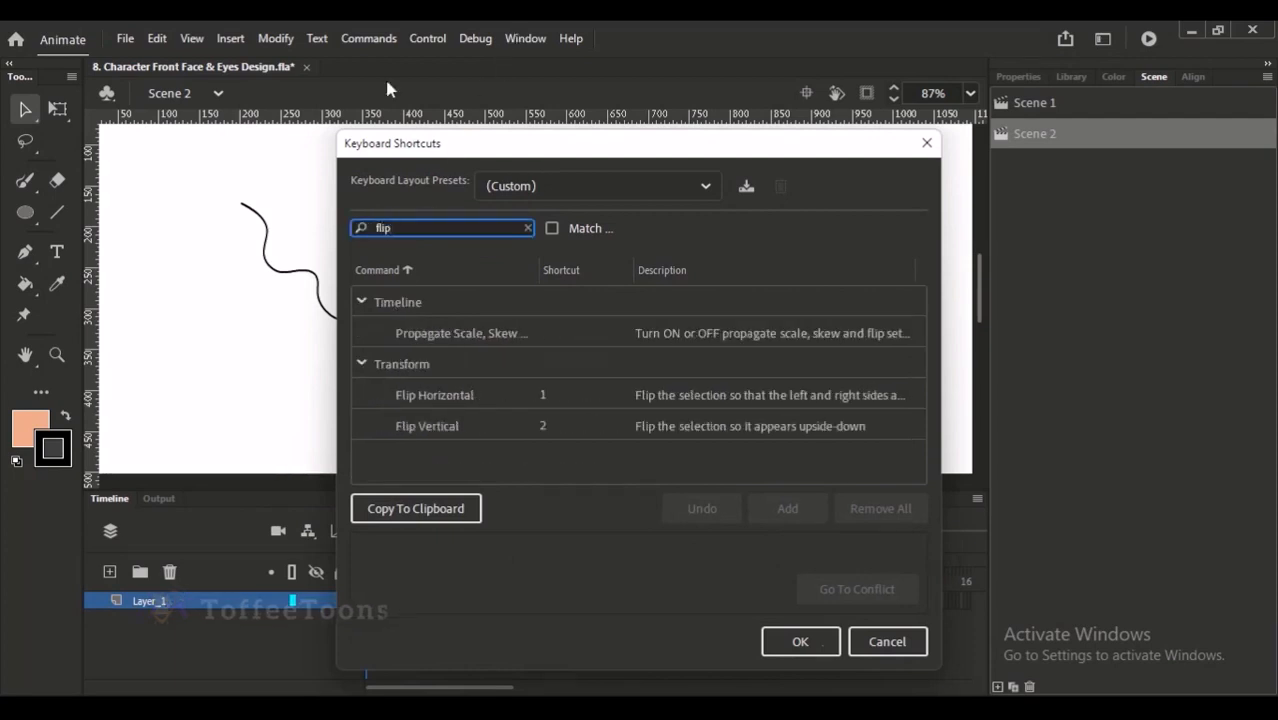
left_click(474, 397)
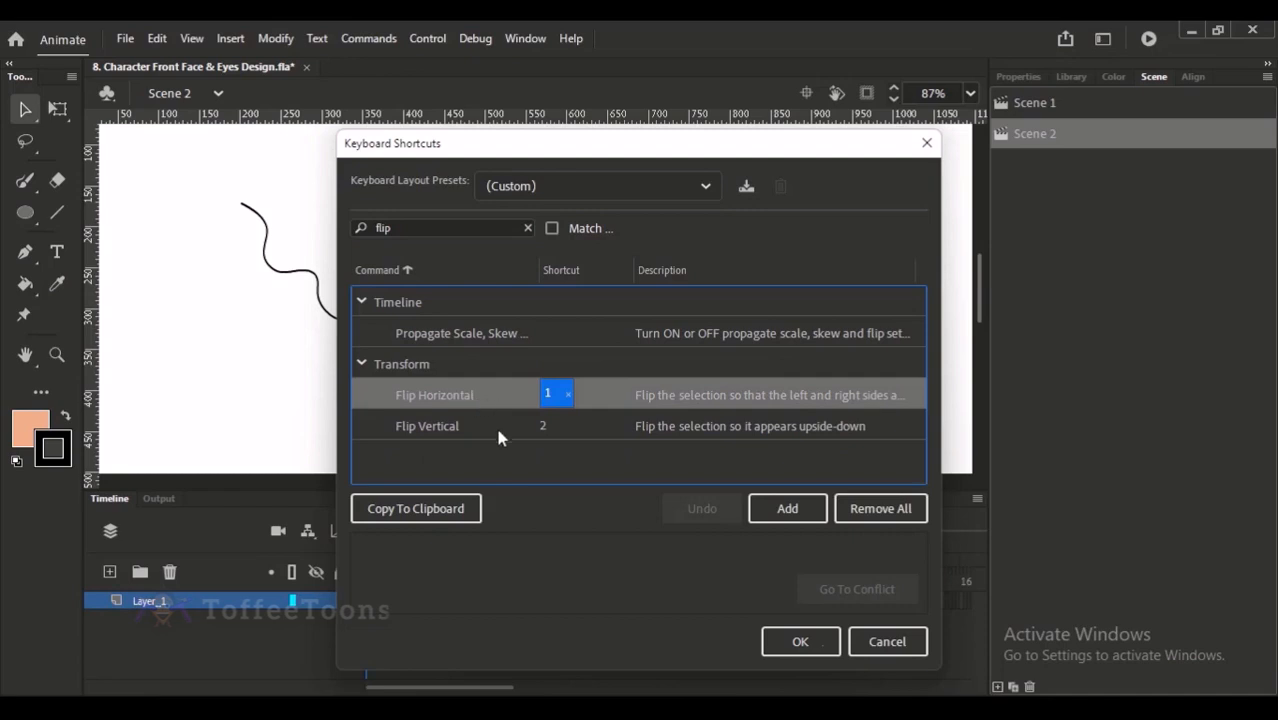
left_click(478, 426)
left_click(487, 463)
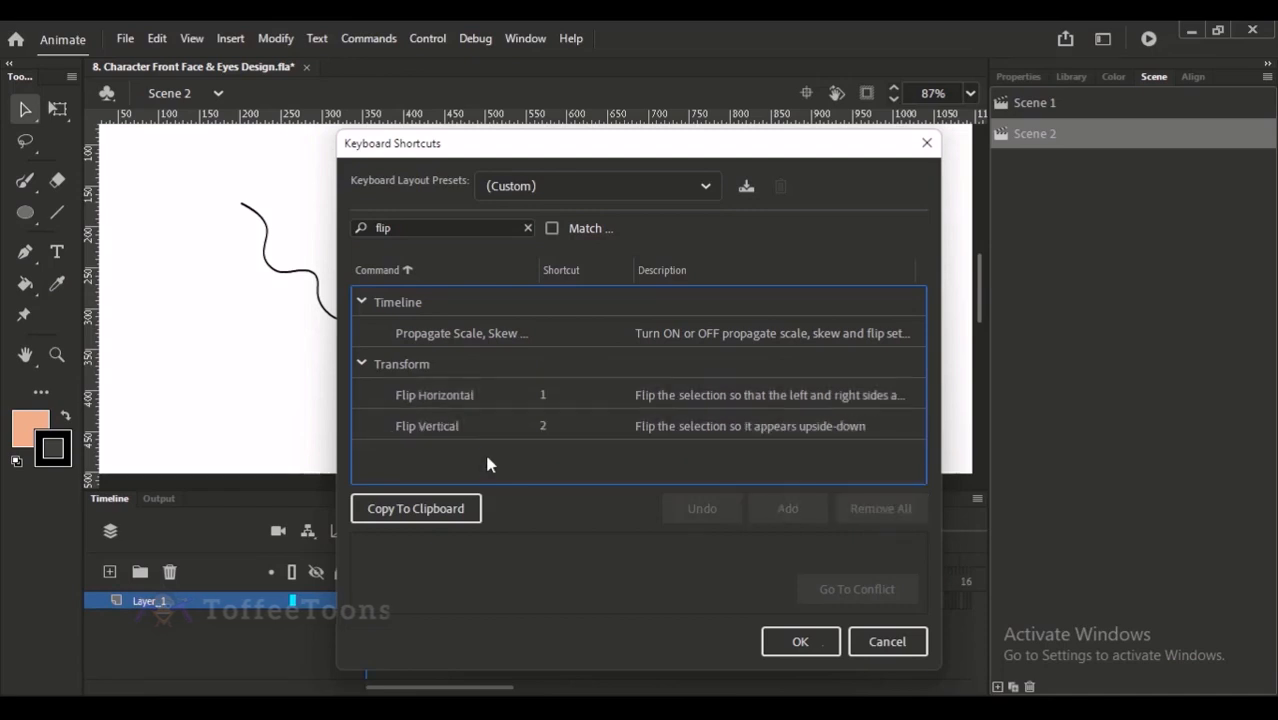
left_click(542, 404)
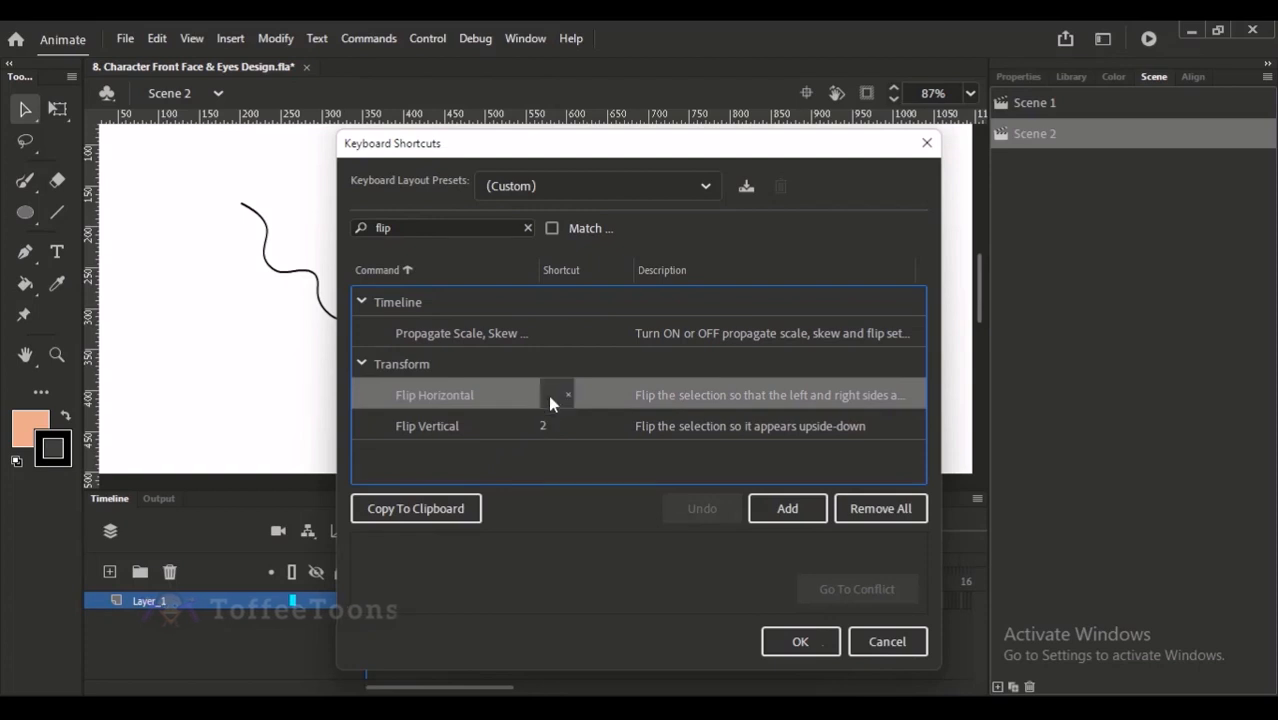
left_click(797, 481)
left_click(478, 424)
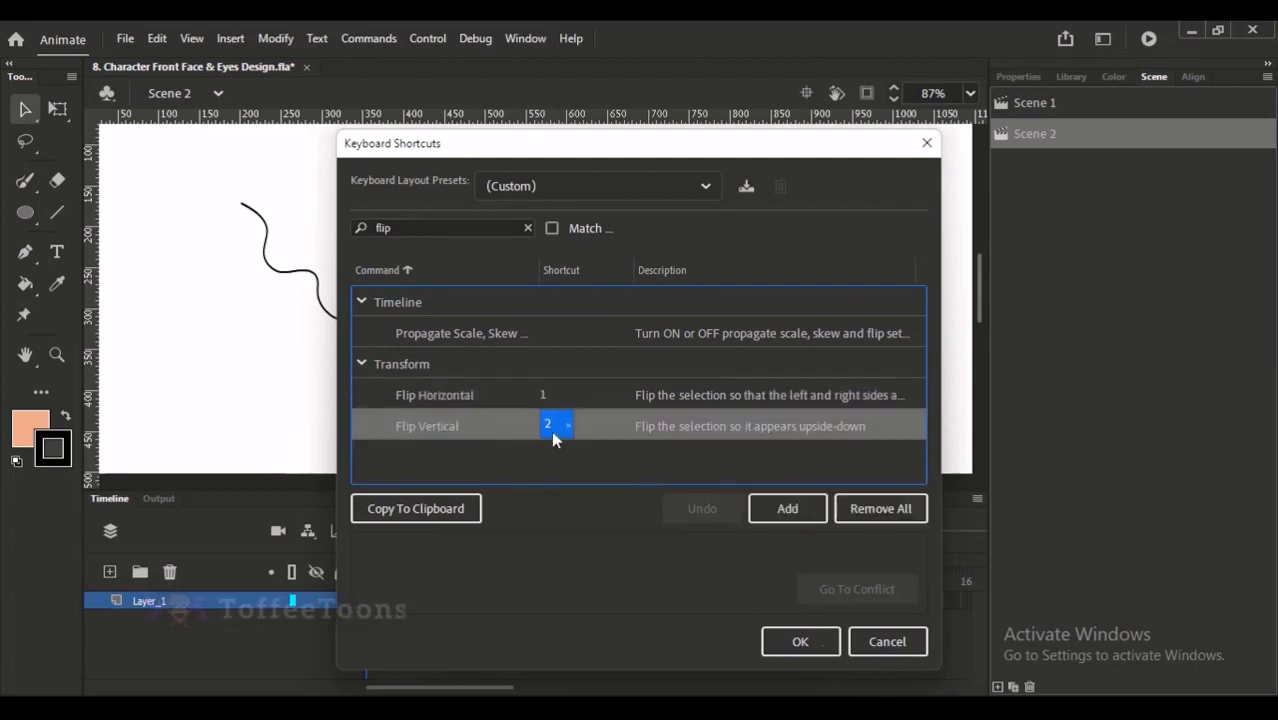
left_click(563, 457)
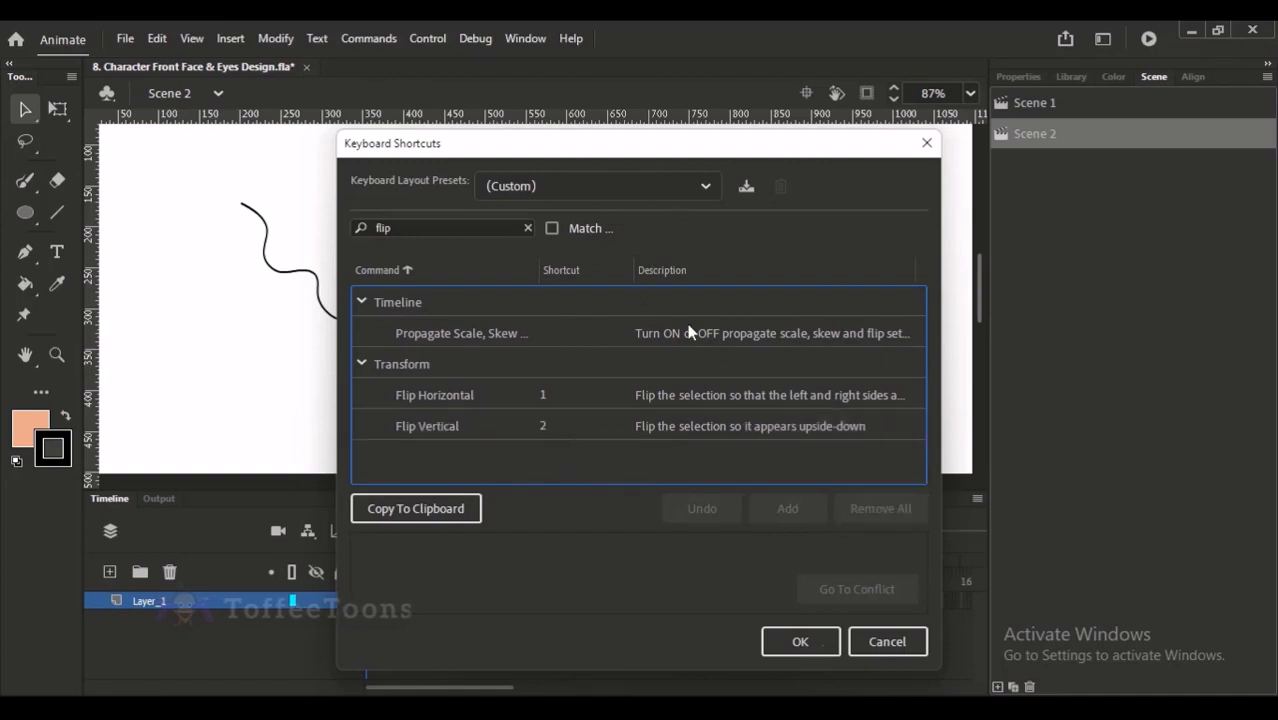
left_click(800, 641)
left_click(372, 338)
left_click(369, 38)
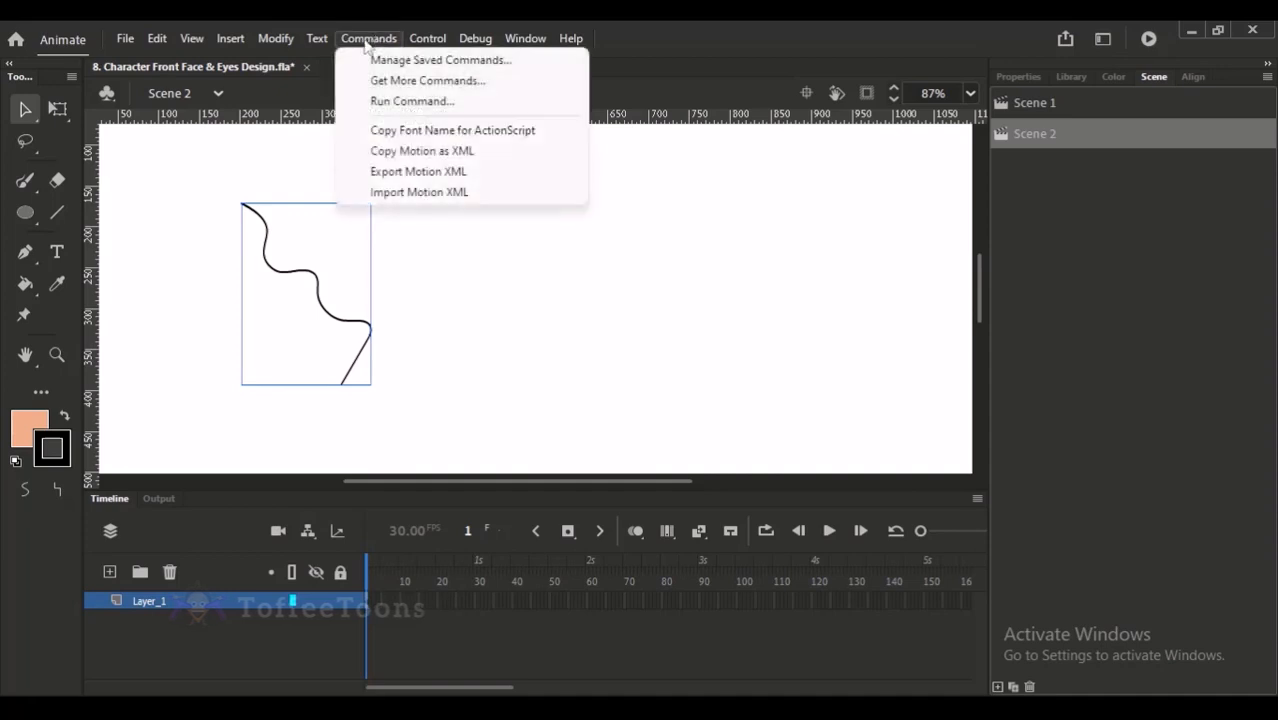
left_click(276, 38)
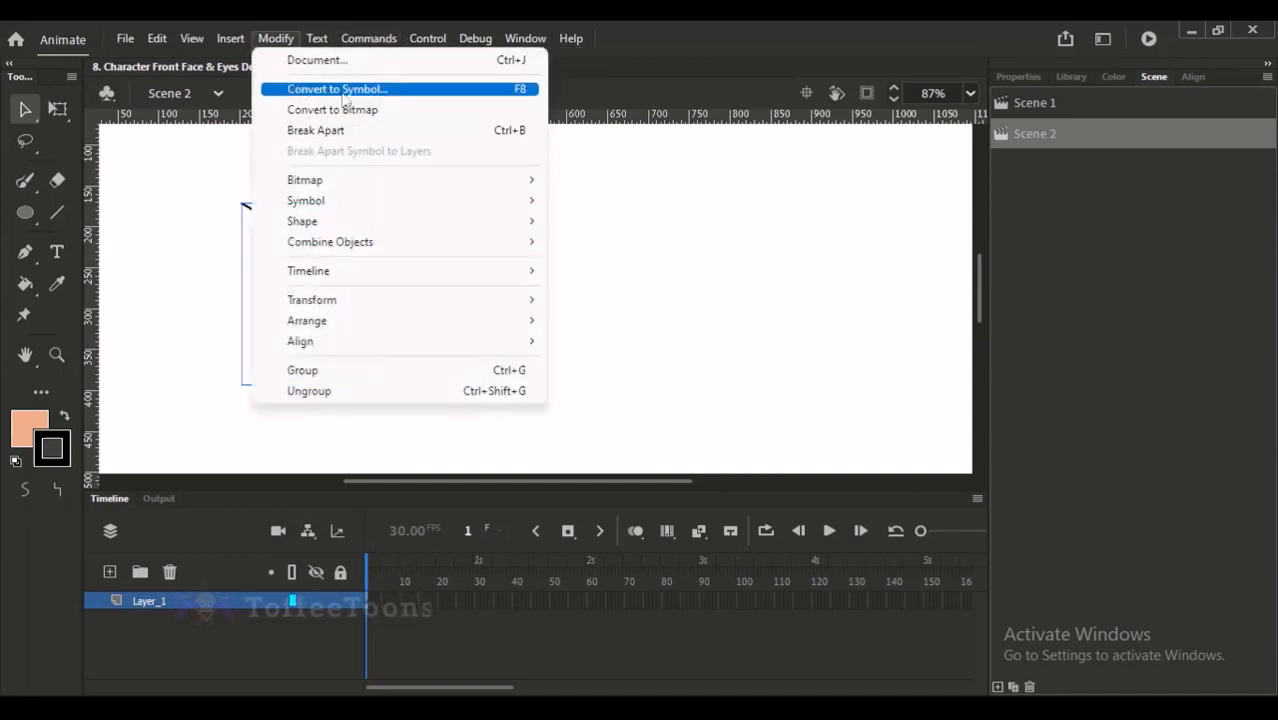
left_click(225, 287)
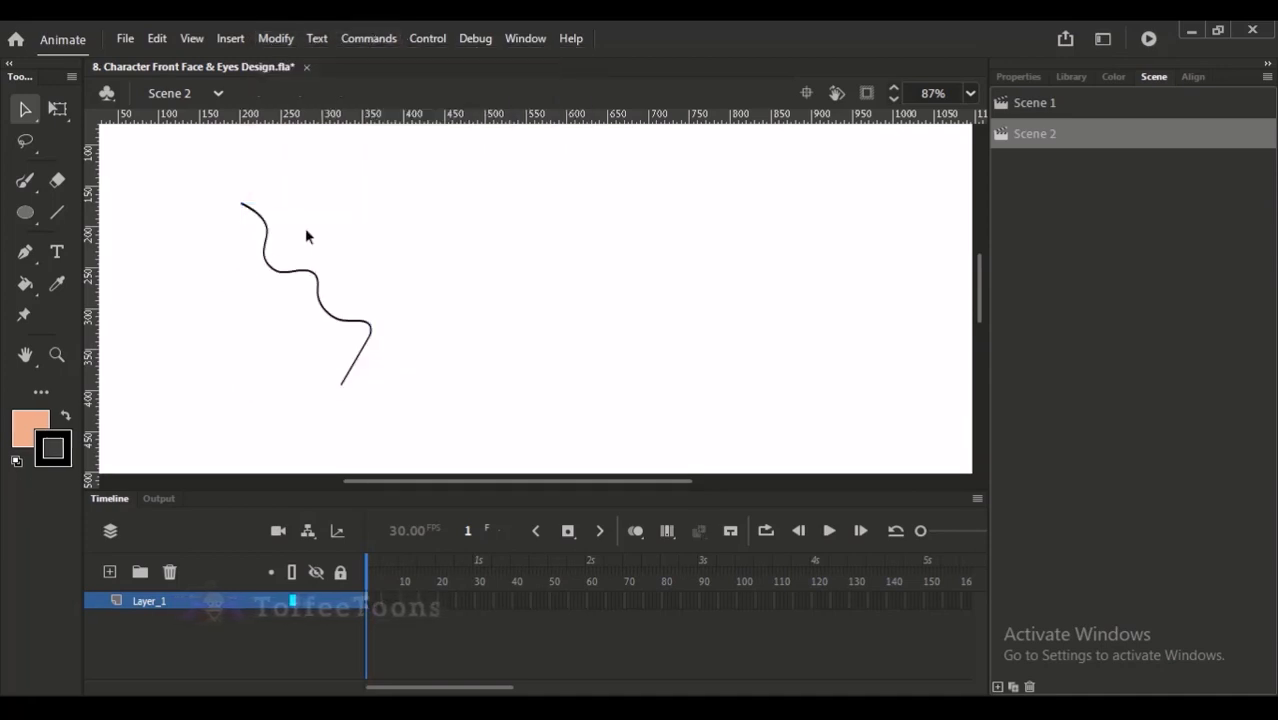
key("ctrl+2")
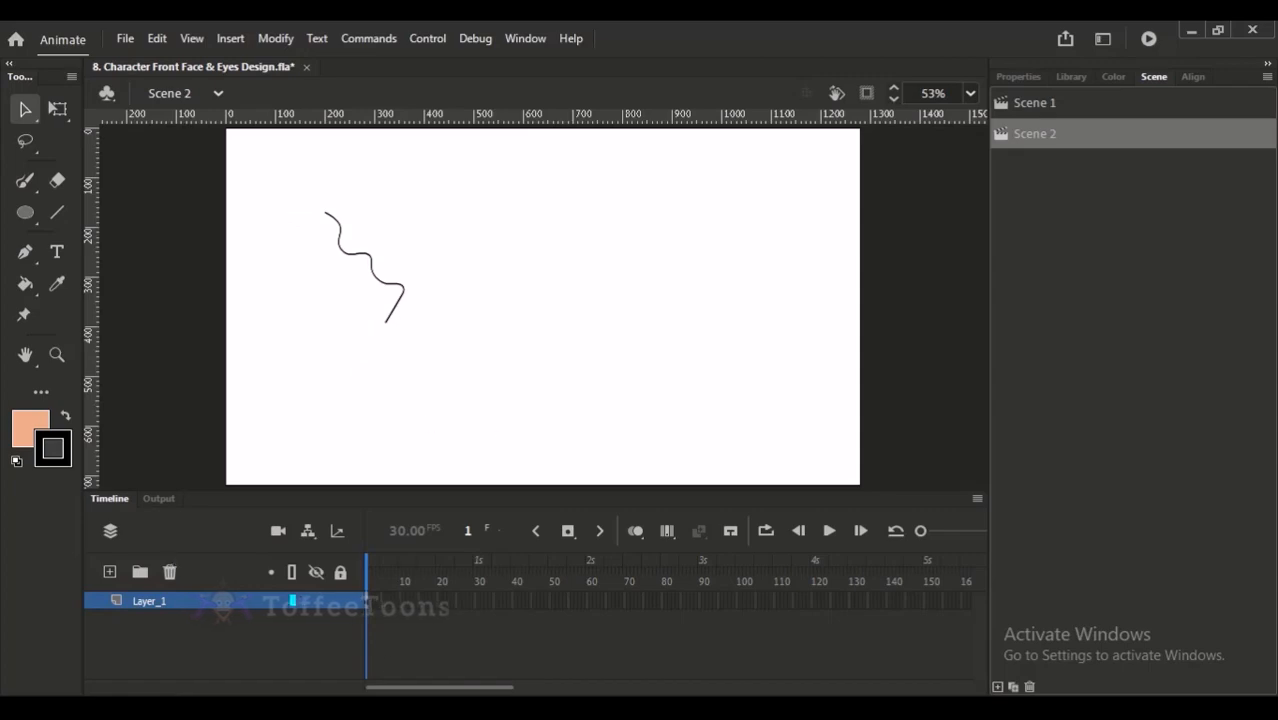
- Check the Google Meet call, return to Animate and dismiss the presenting notification
left_click(335, 628)
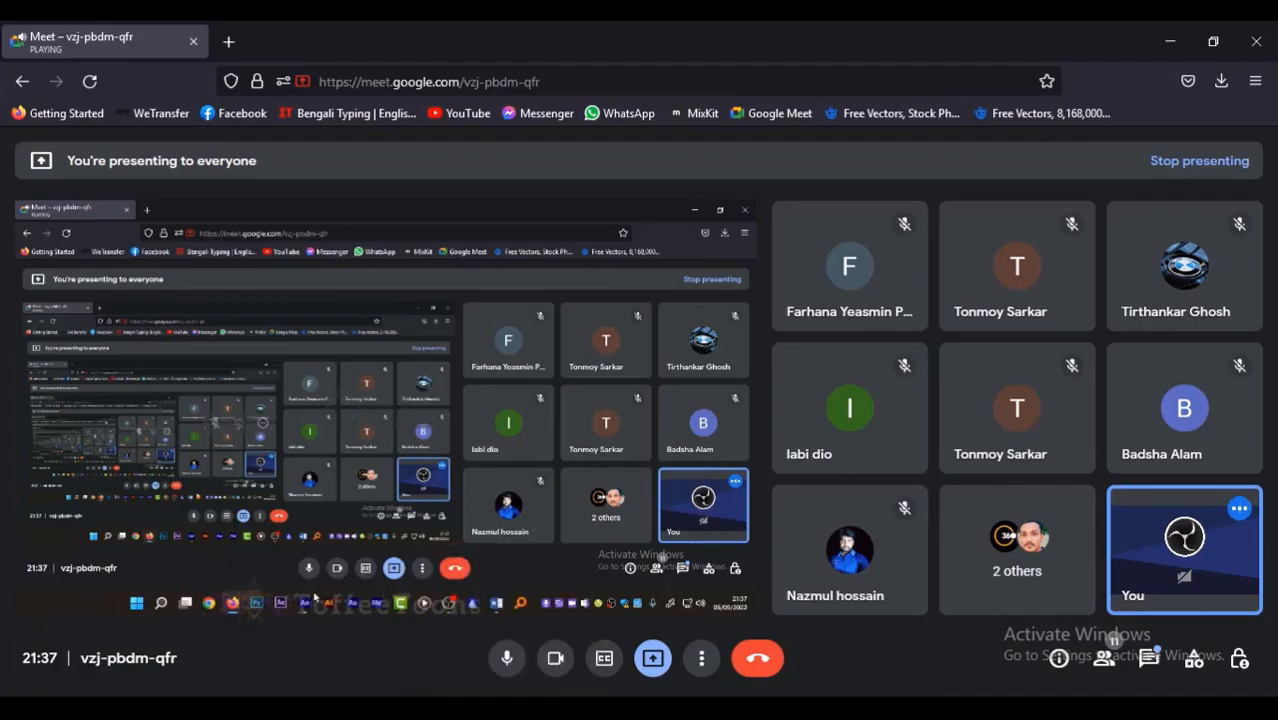
left_click(480, 612)
left_click(1258, 596)
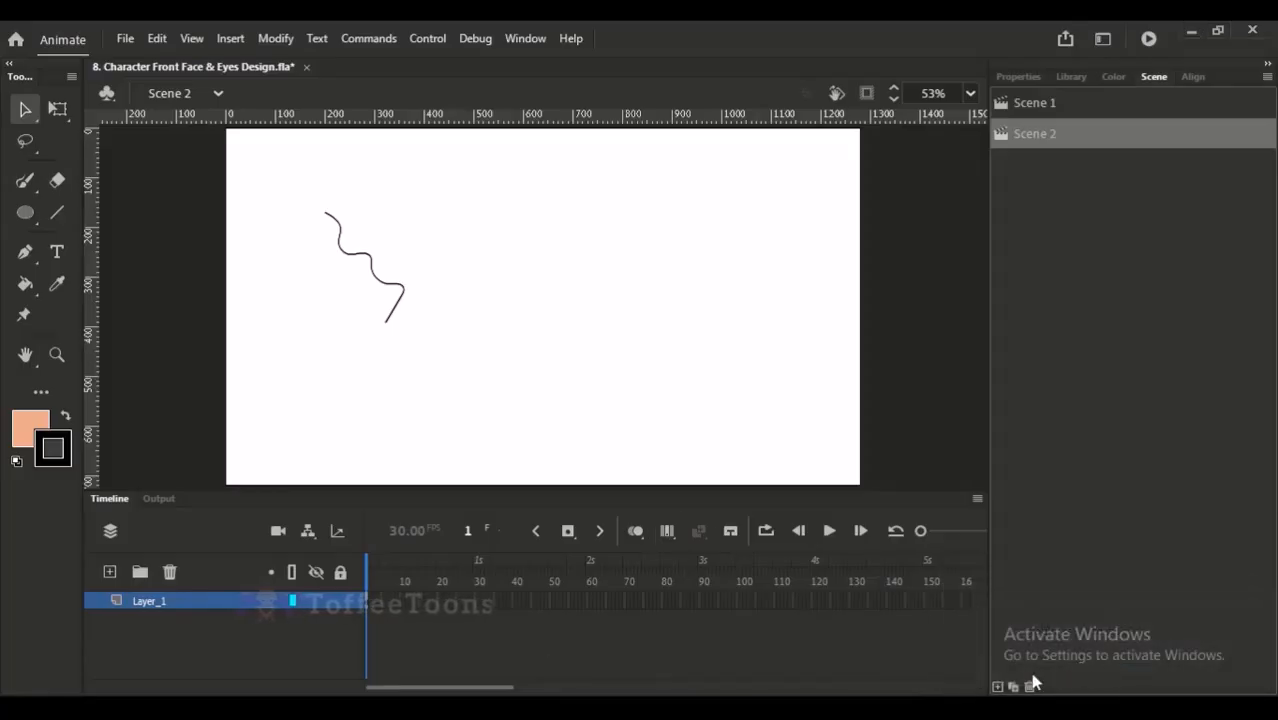
- Delete Scene 2 together with its wavy practice line
left_click(1029, 687)
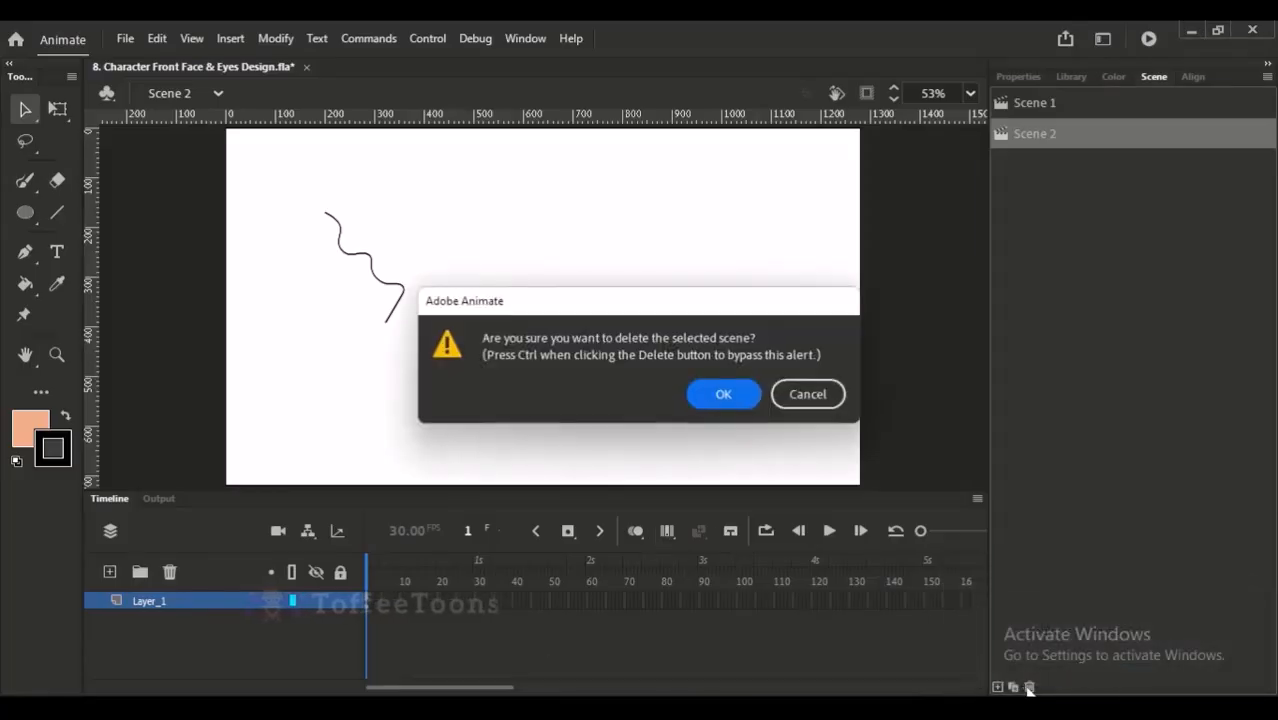
left_click(720, 397)
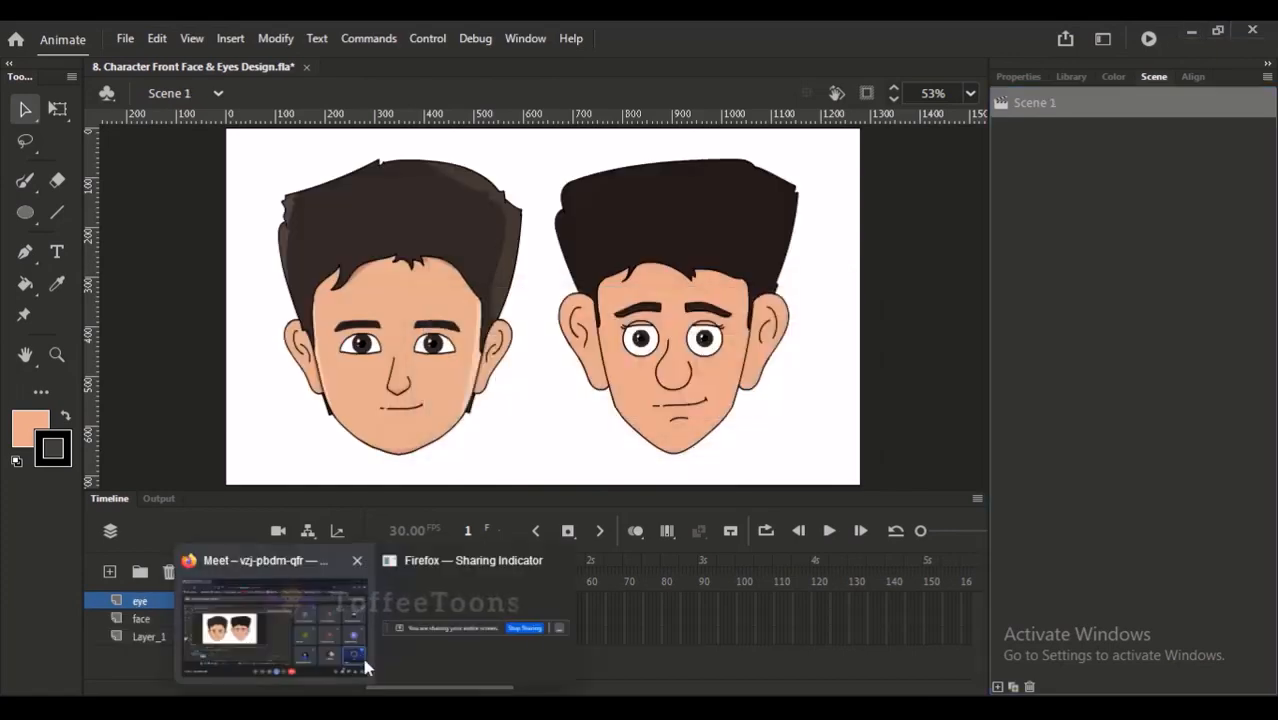
- Switch to the browser window with the Google Meet call
left_click(358, 645)
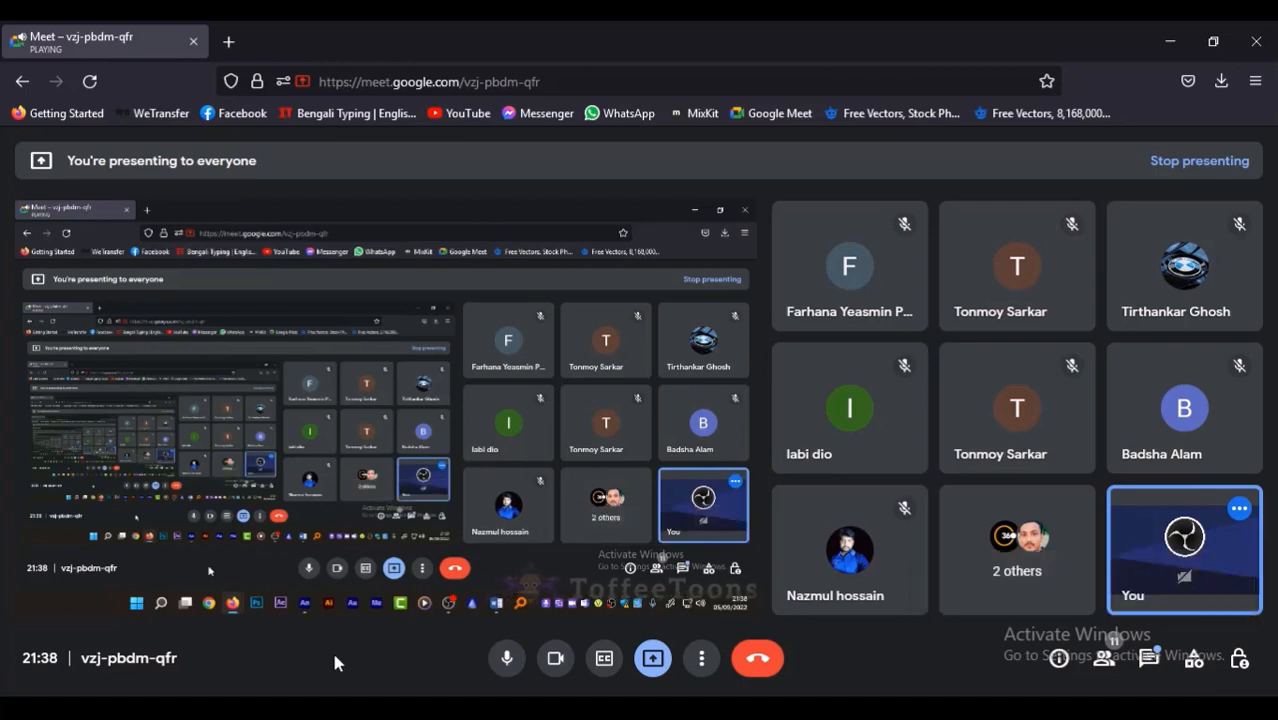
- Mute and unmute the microphone in the call, and look through the full list of participants
key("ctrl+d")
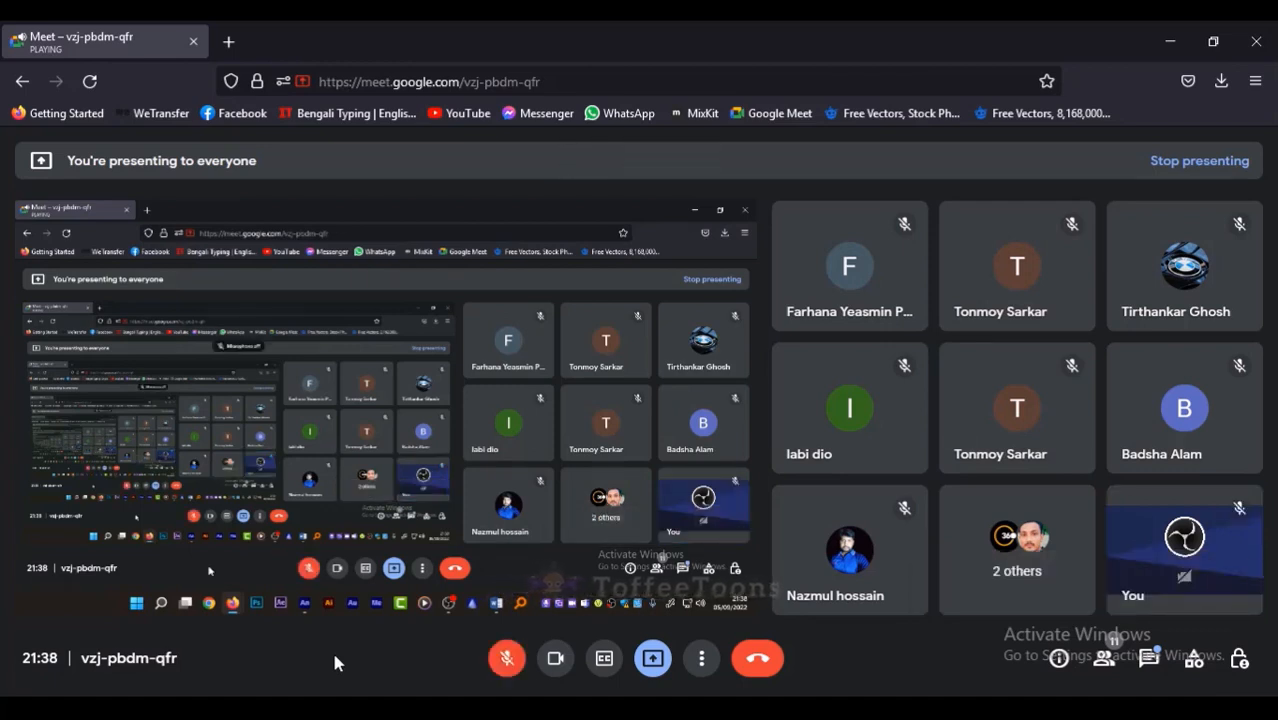
key("ctrl+d")
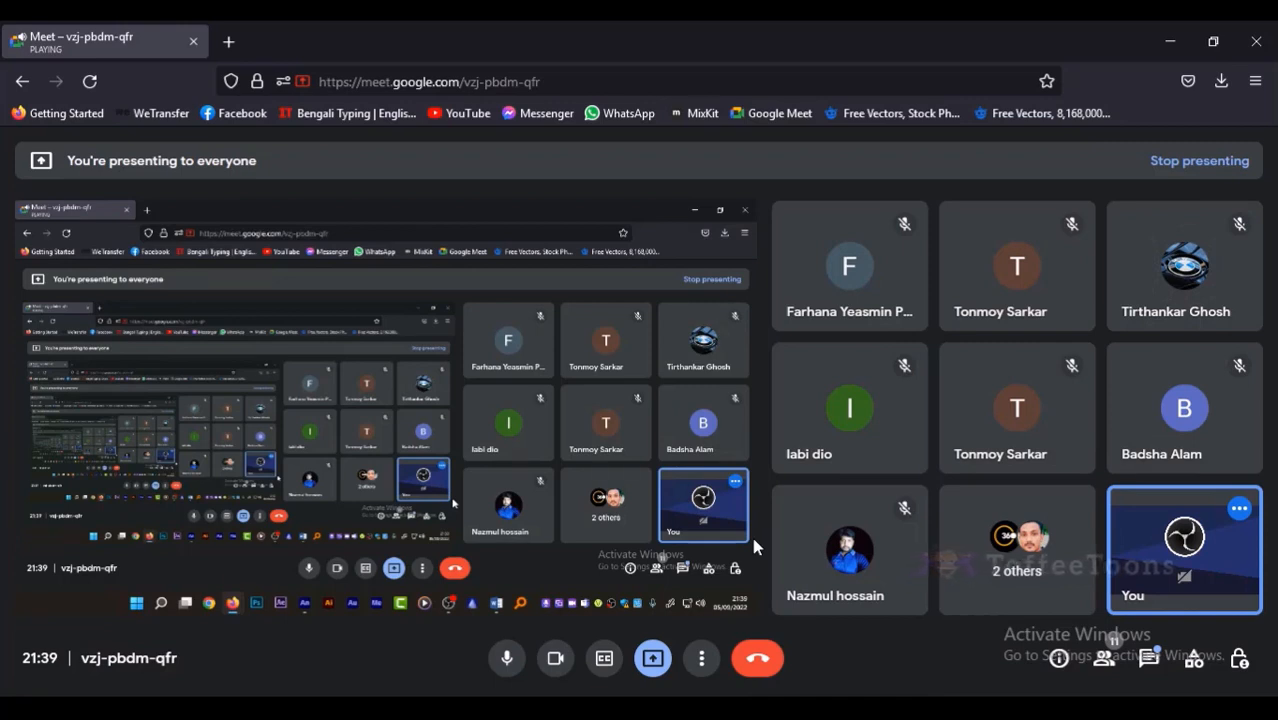
left_click(1100, 657)
scroll(1257, 517, "down", 2)
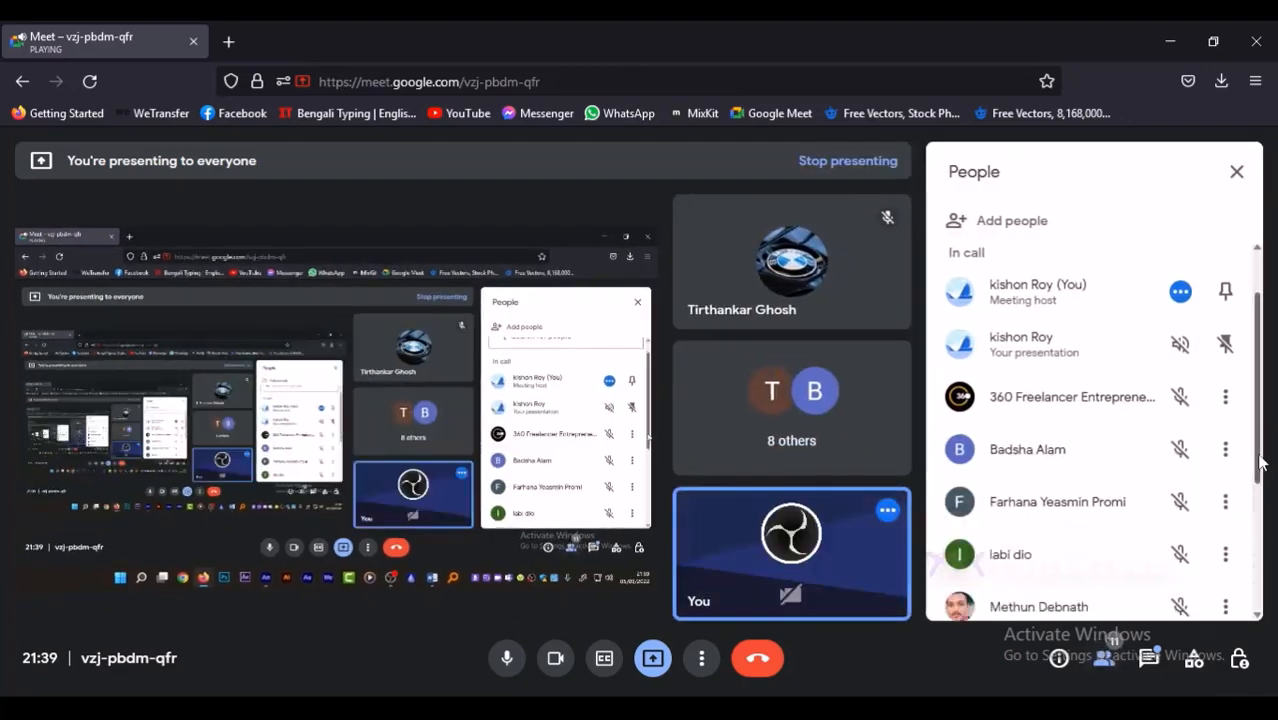
scroll(1257, 517, "down", 3)
scroll(1240, 478, "up", 4)
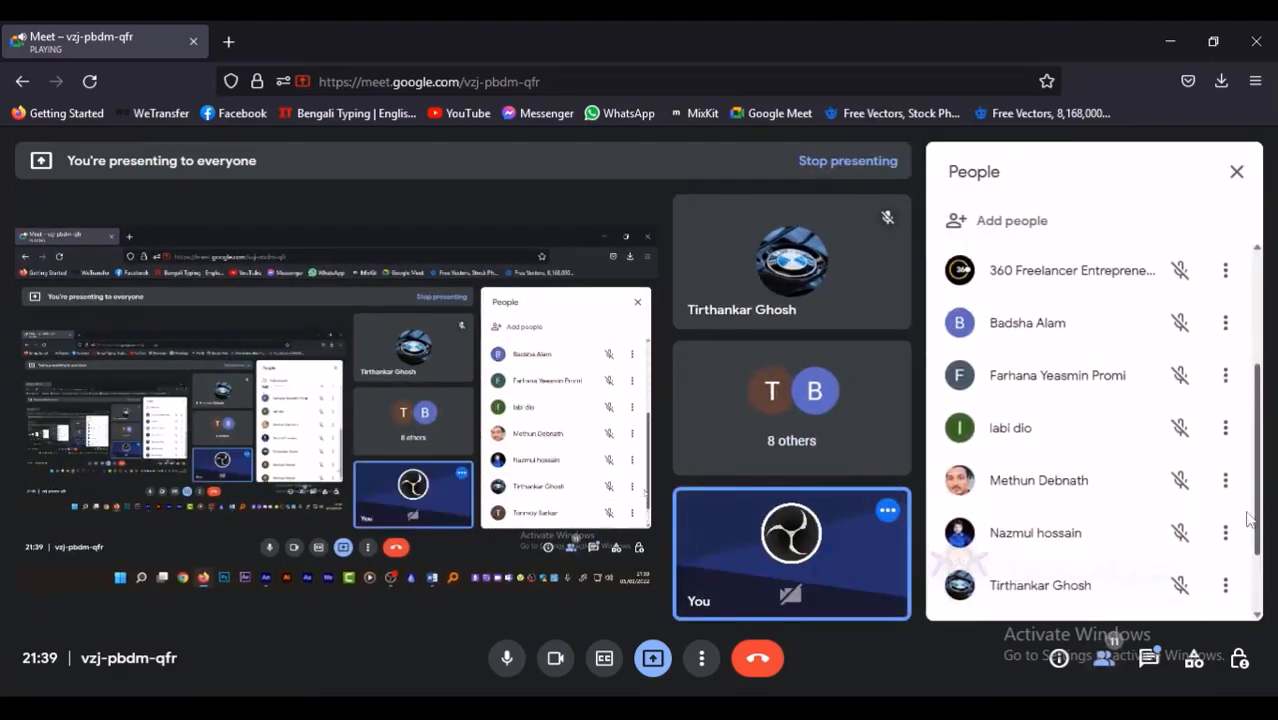
scroll(1240, 478, "up", 1)
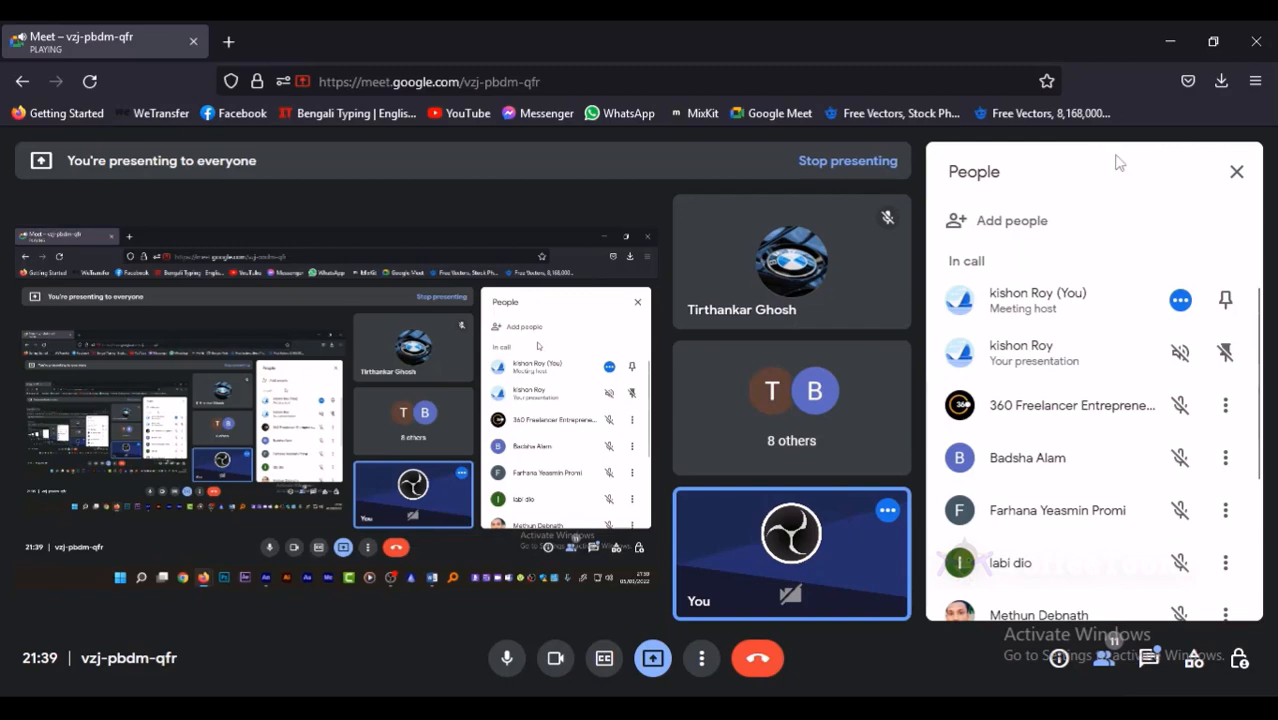
left_click(1235, 173)
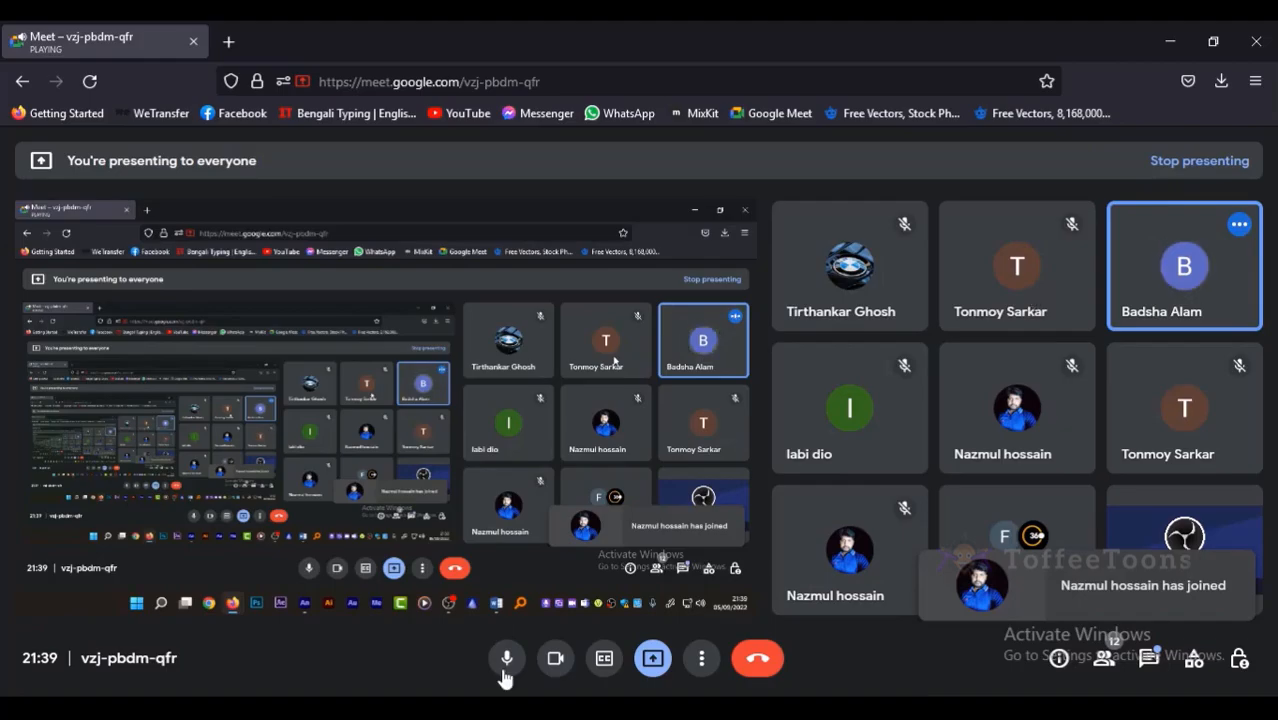
- Switch back to Animate, select the reference head on Layer_1 and clear the selection
key("alt+Tab")
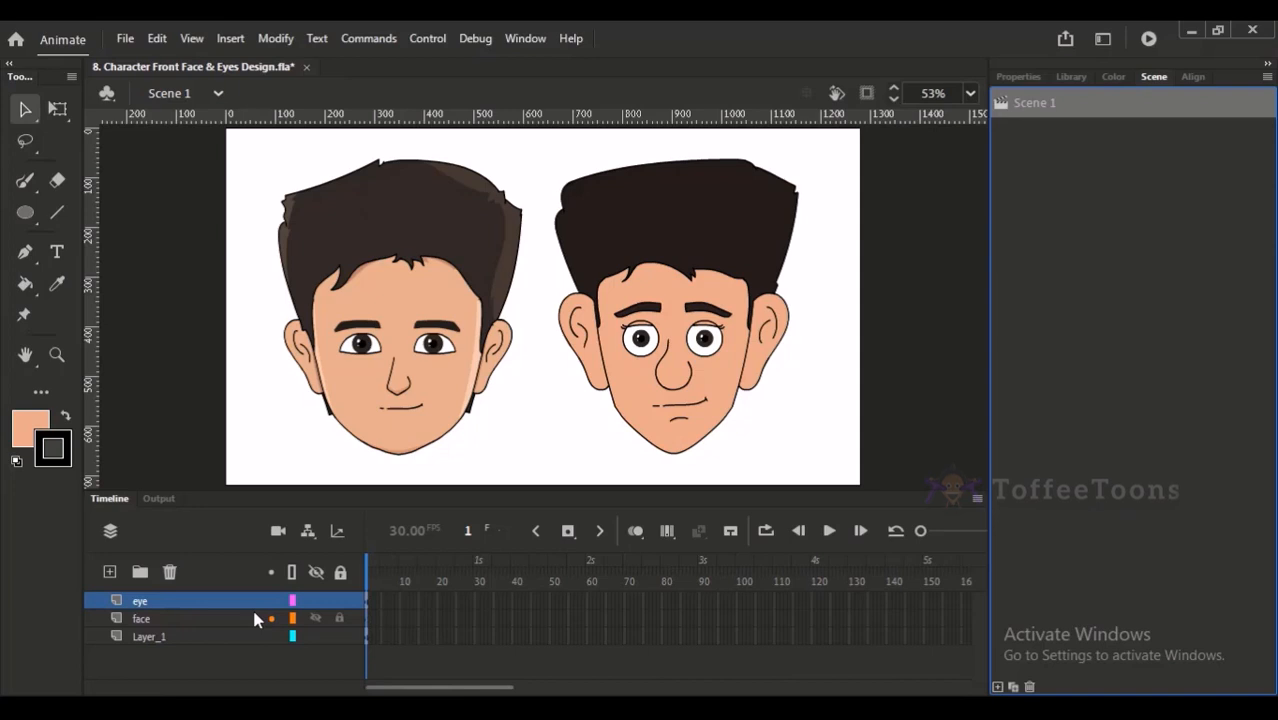
left_click(210, 617)
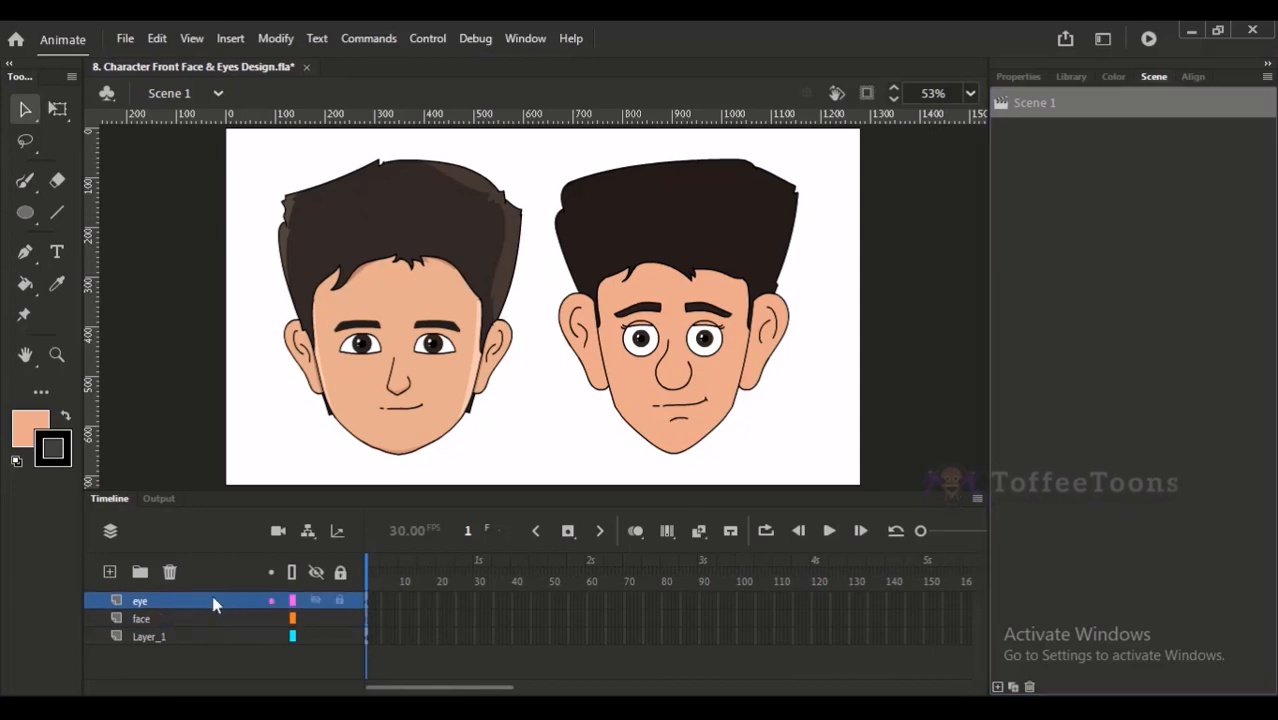
left_click(435, 285)
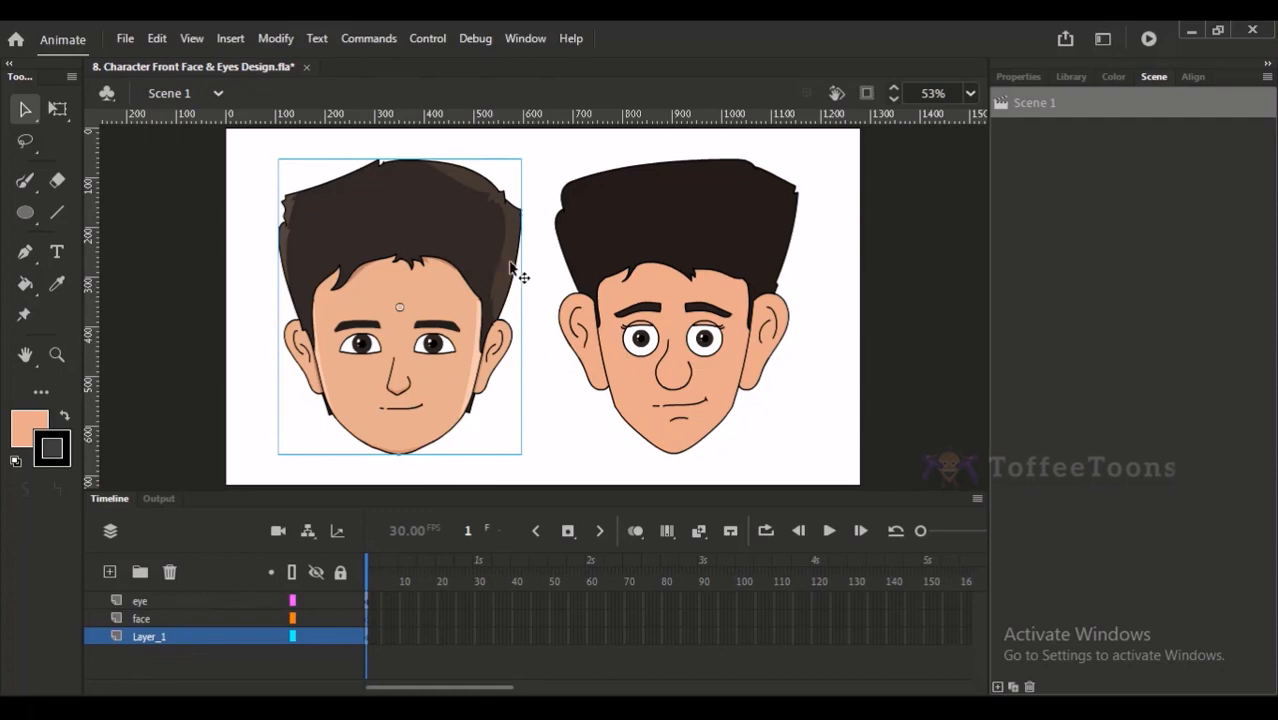
key("ctrl+s")
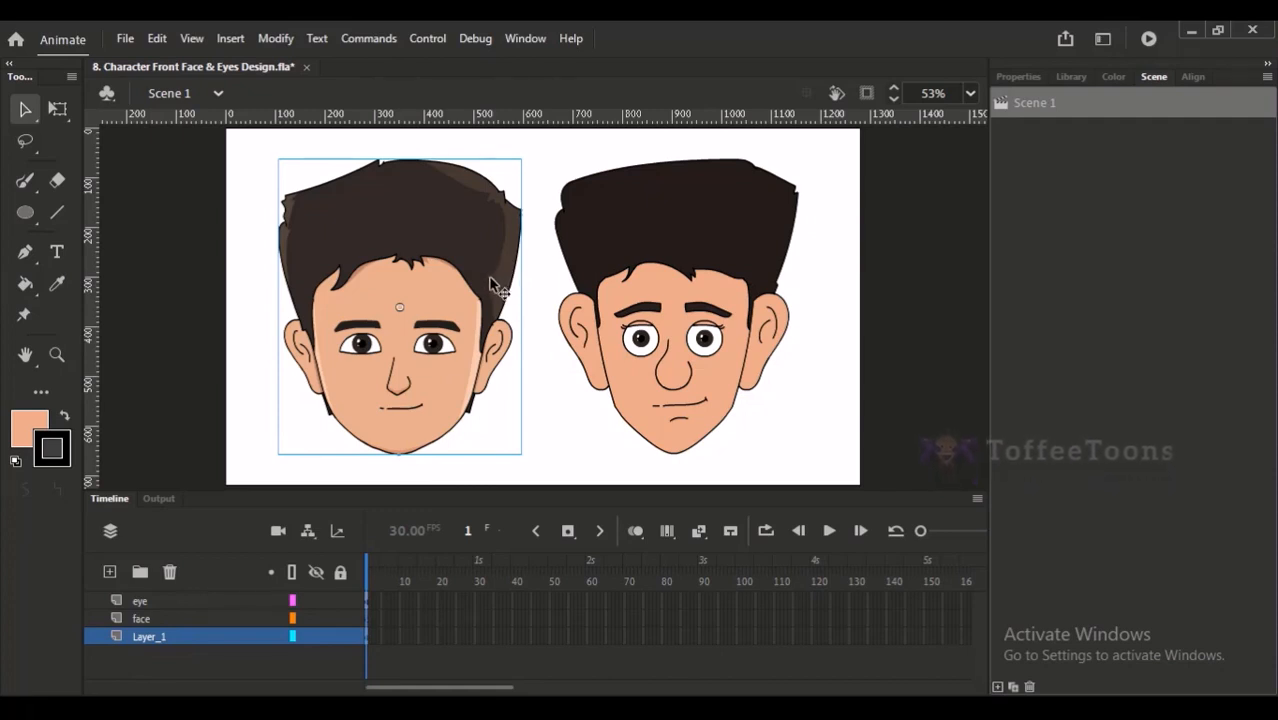
left_click(540, 394)
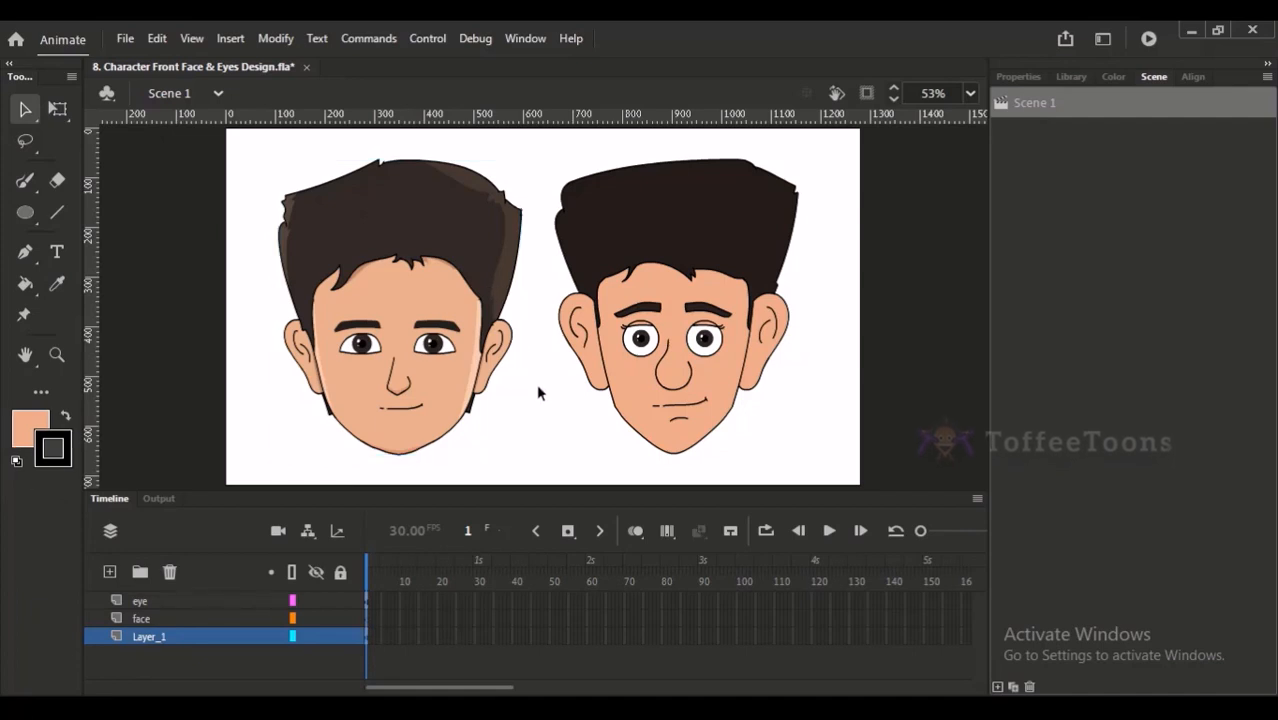
- Add a new scene and draw a freehand wavy practice line on its empty stage with the brush
left_click(997, 687)
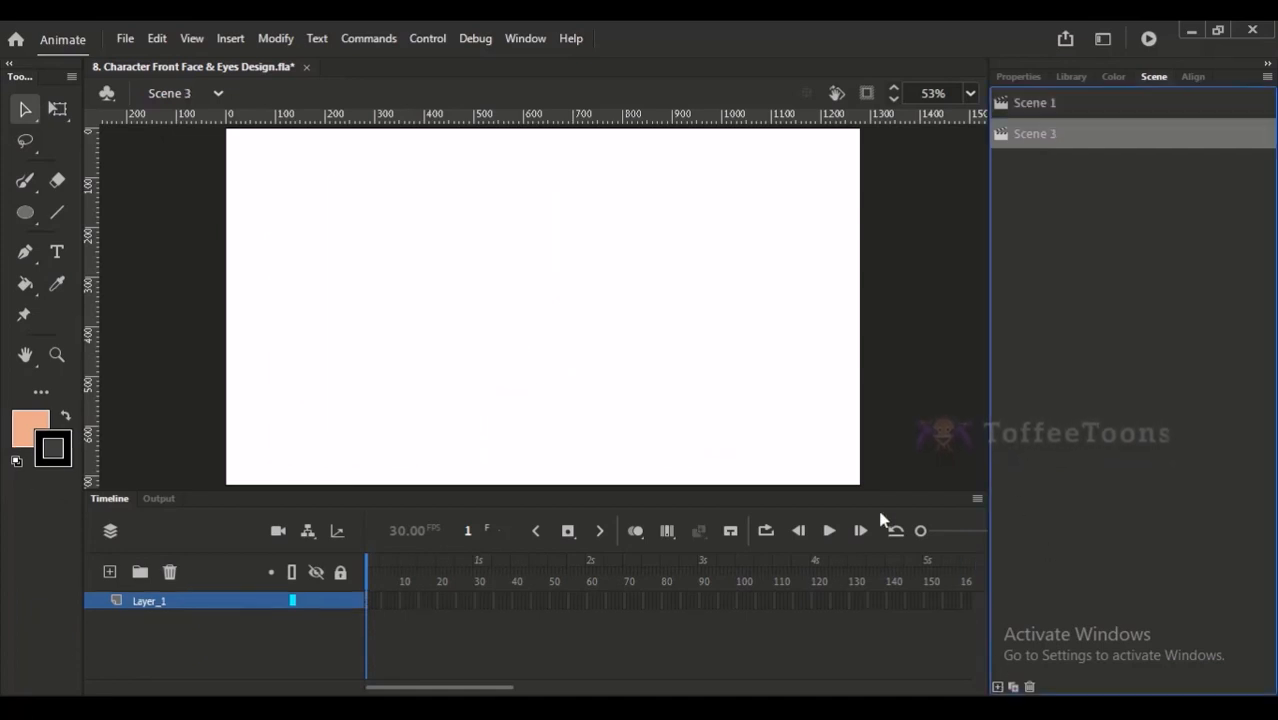
left_click(29, 185)
left_click_drag(369, 197, 554, 456)
left_click_drag(414, 235, 342, 310)
mouse_move(360, 229)
left_mouse_down()
mouse_move(436, 351)
mouse_move(434, 391)
left_mouse_up()
key("v")
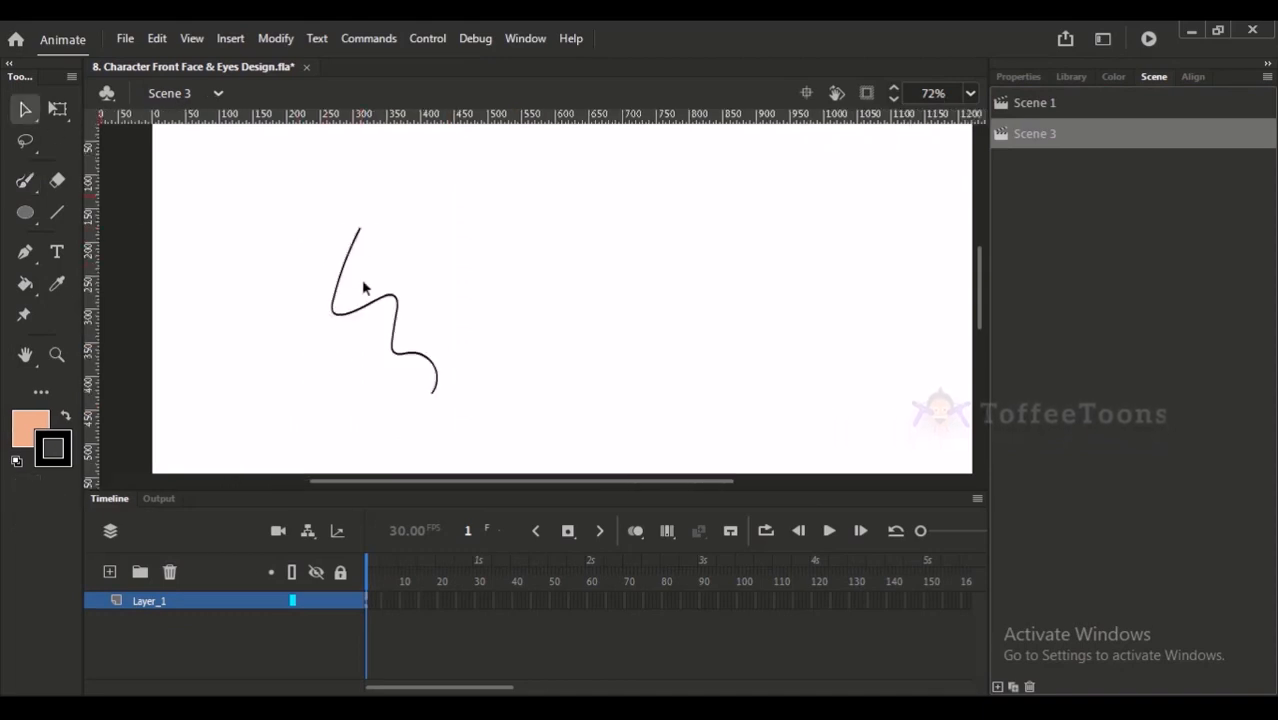
- Duplicate the wavy line to the right of the original at the same height, and undo the copy
left_click(345, 268)
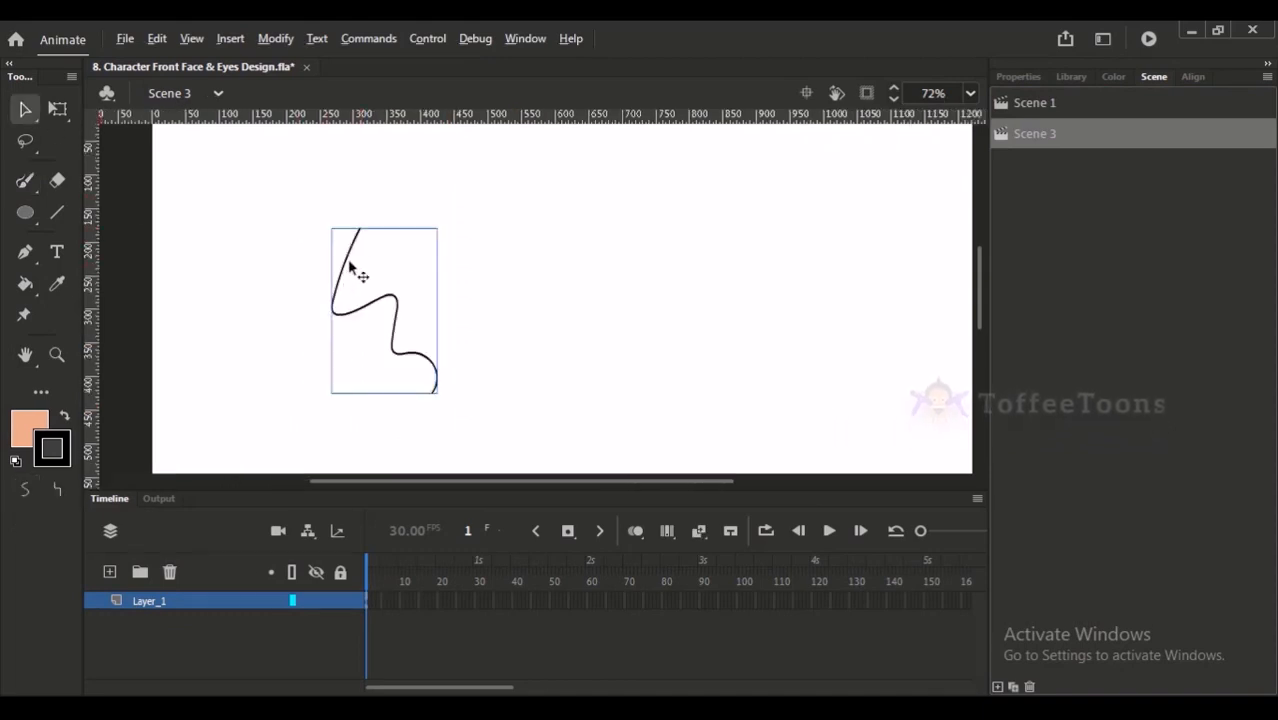
left_click_drag(349, 268, 553, 268)
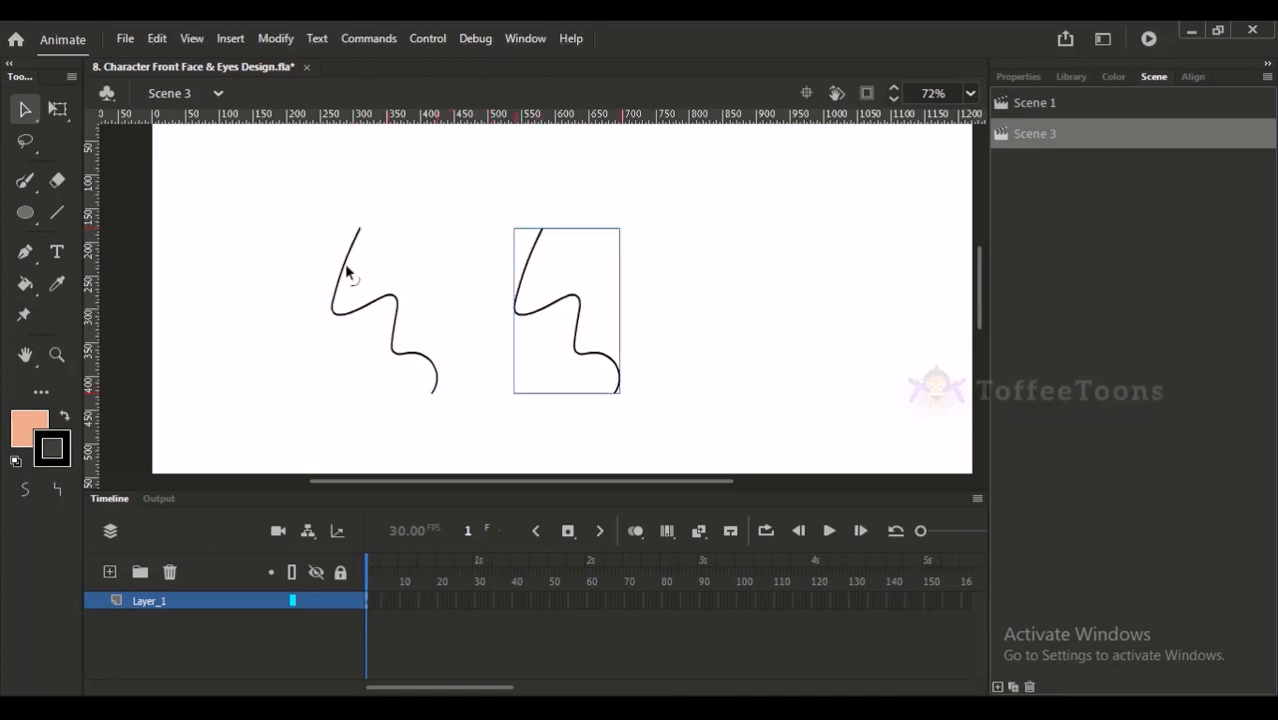
key("ctrl+z")
left_click(436, 434)
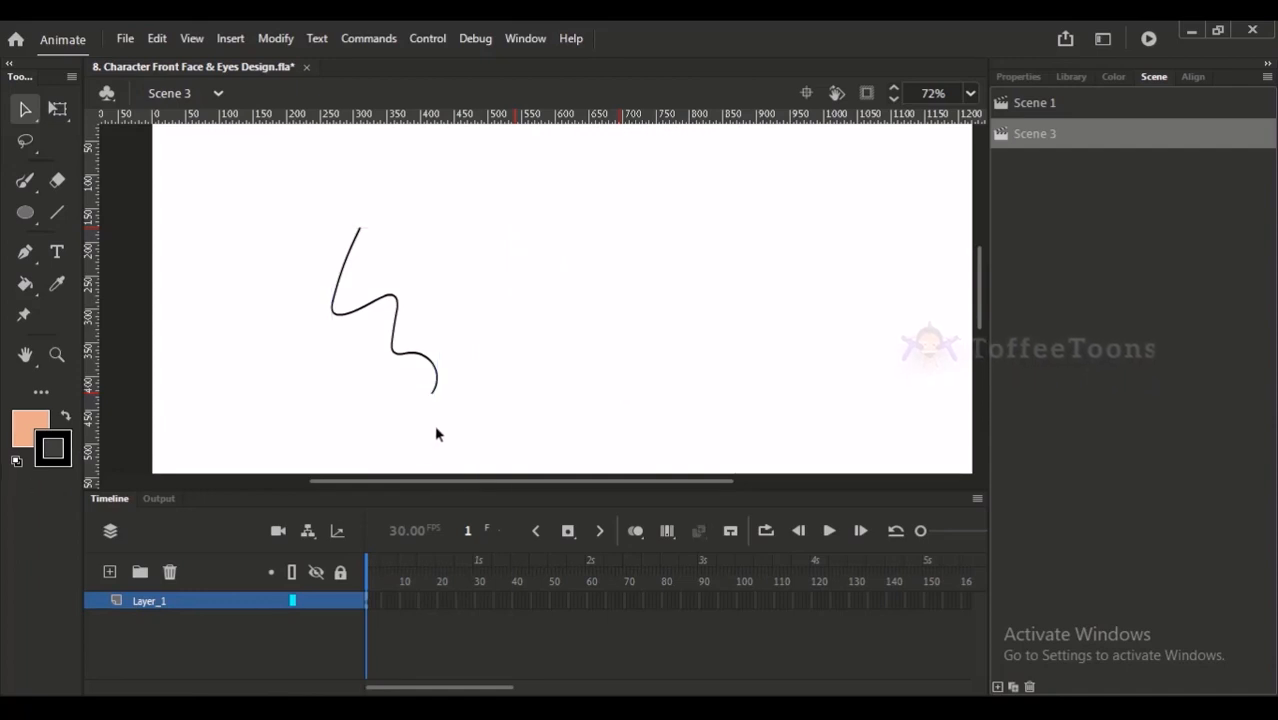
- Place another copy of the wavy line beside the original and delete that copy
left_click(433, 396)
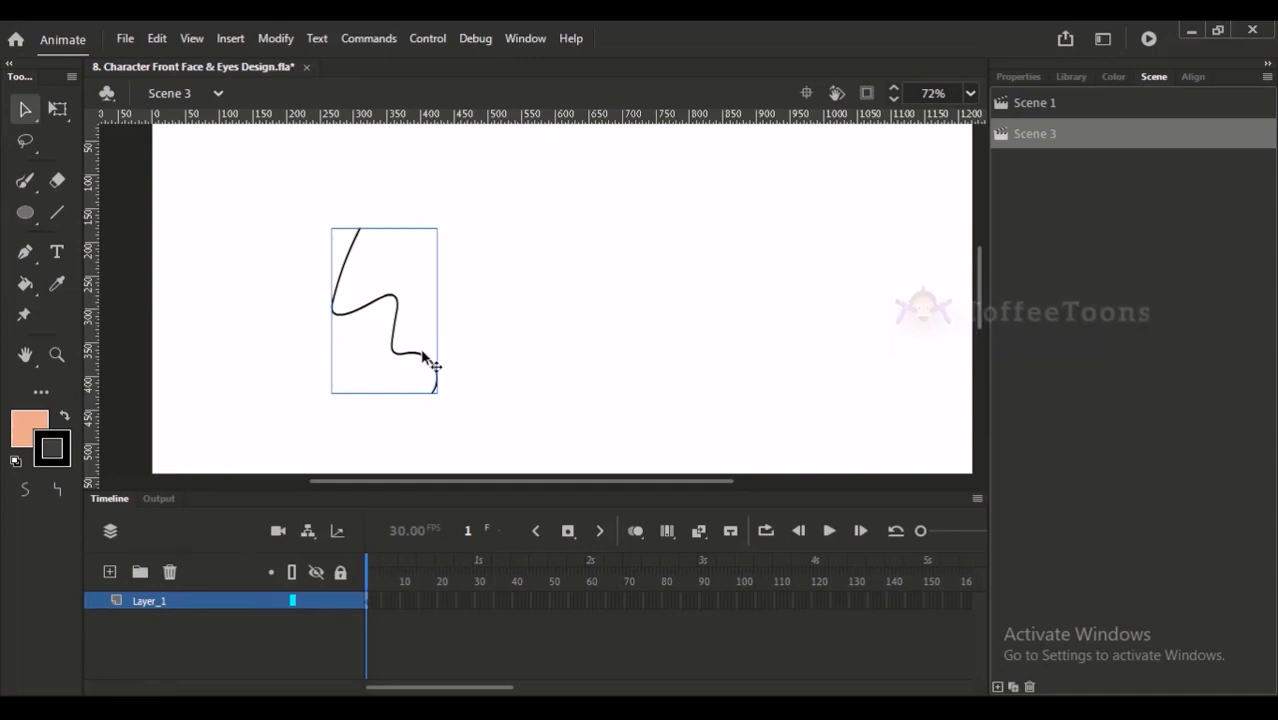
key("ctrl+v")
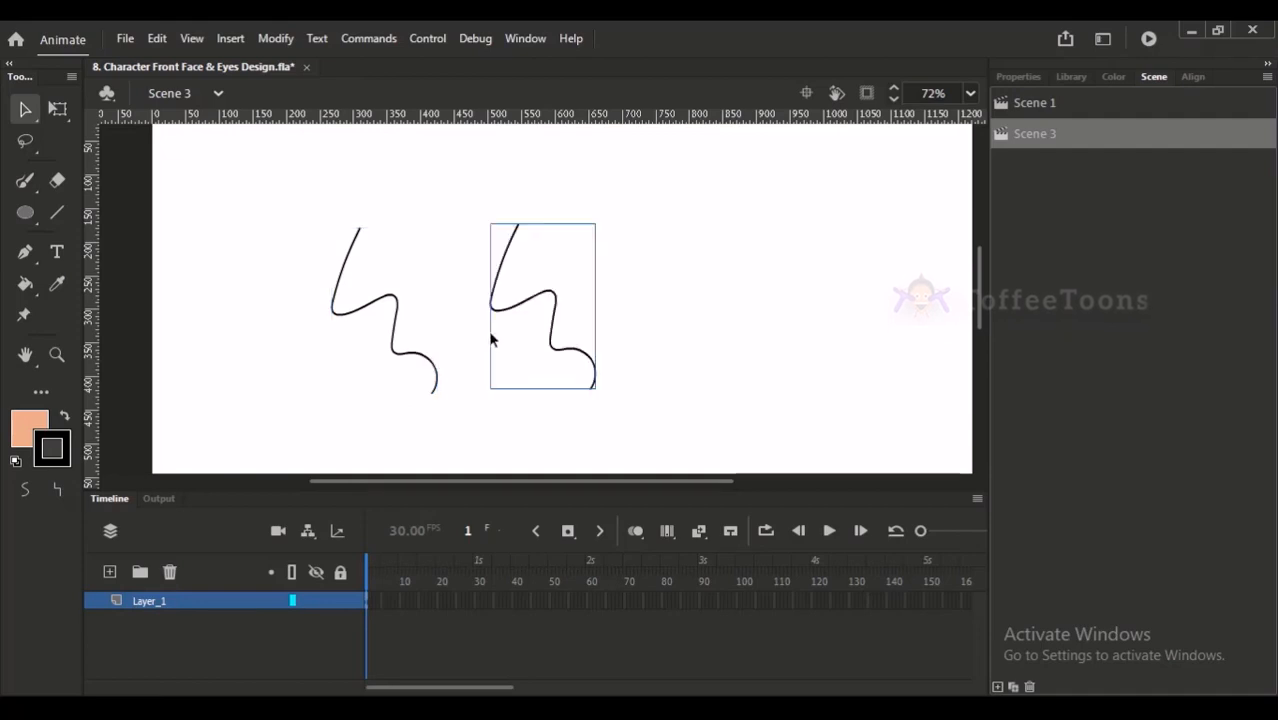
key("Delete")
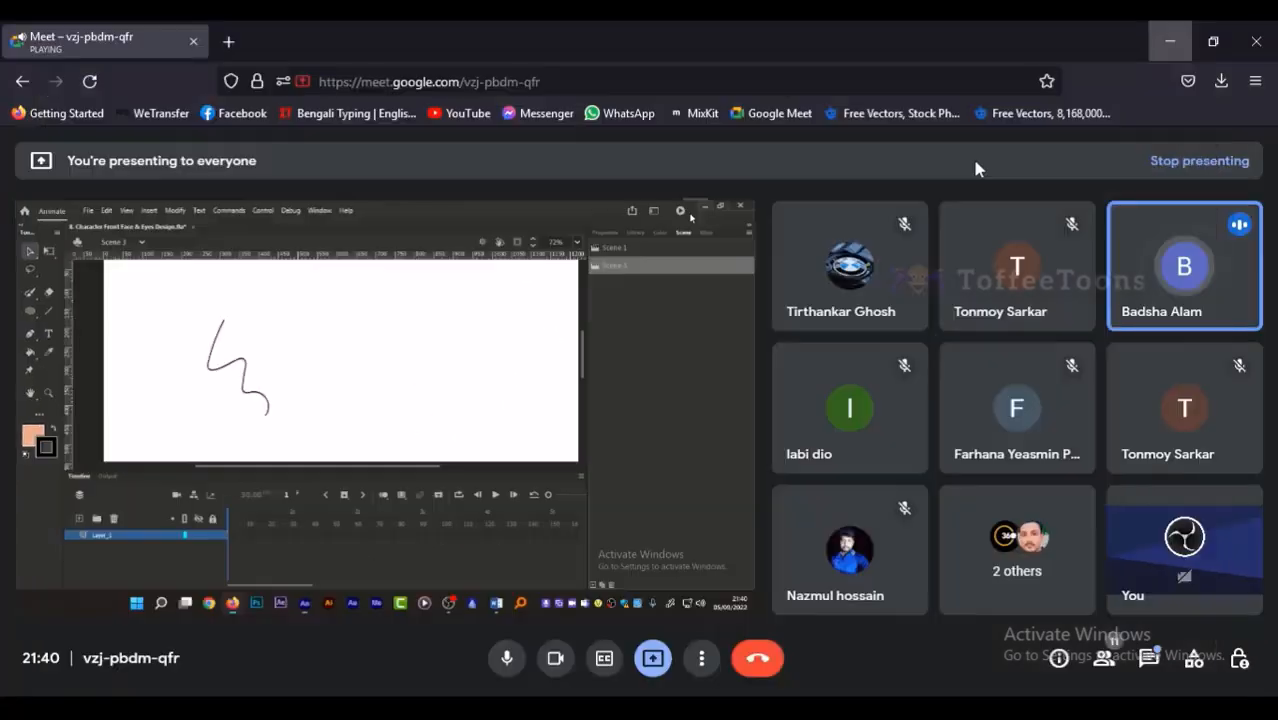
- Return to the Google Meet call and switch the microphone off and back on twice, leaving it unmuted
left_click(1190, 31)
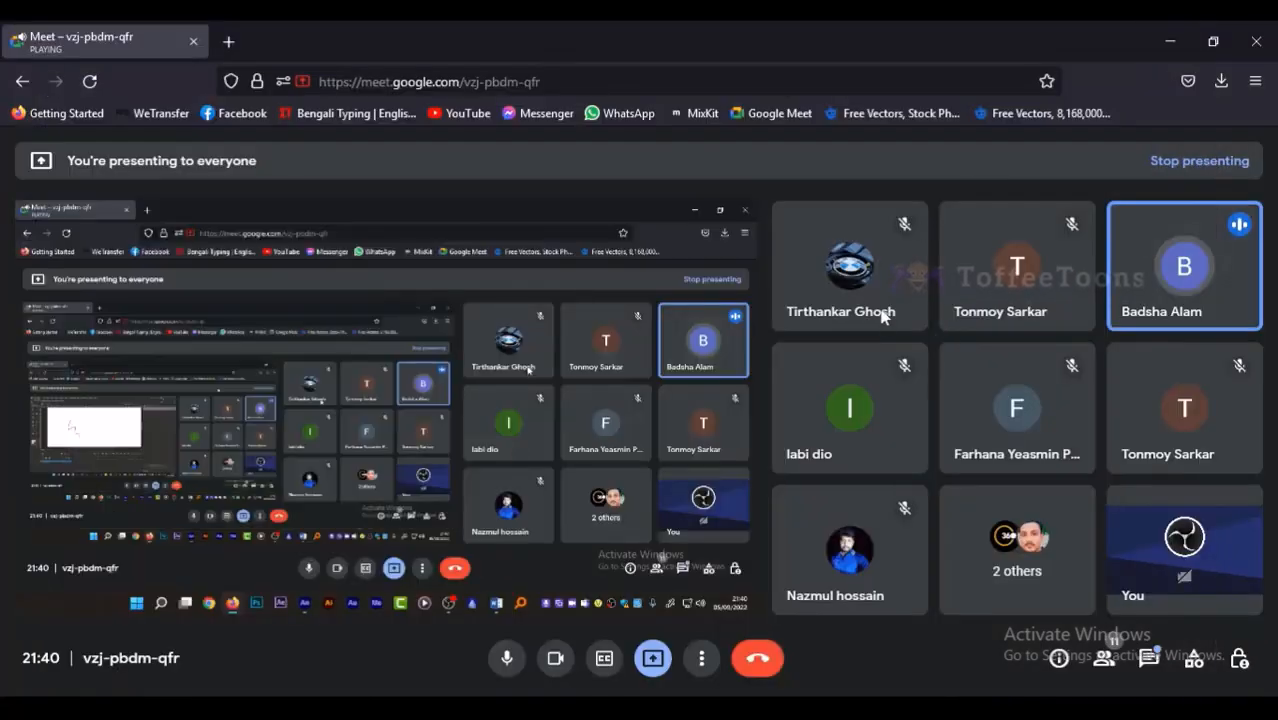
mouse_move(1155, 261)
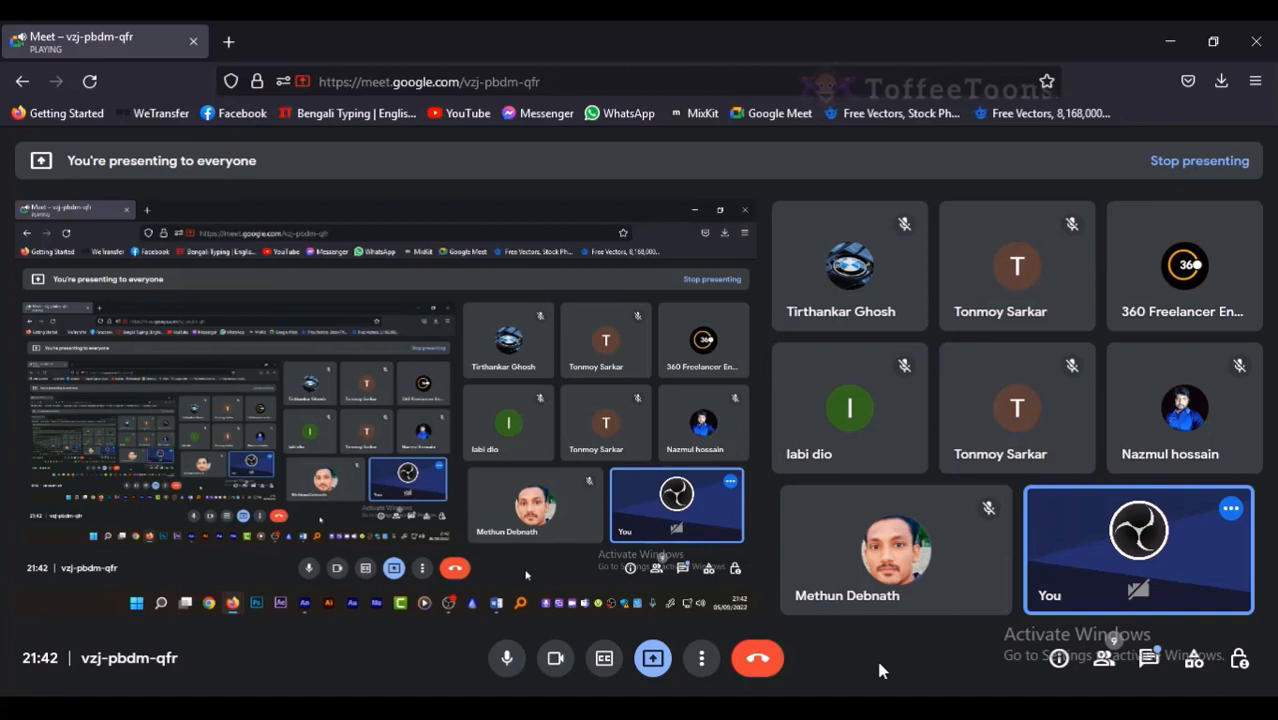
key("ctrl+d")
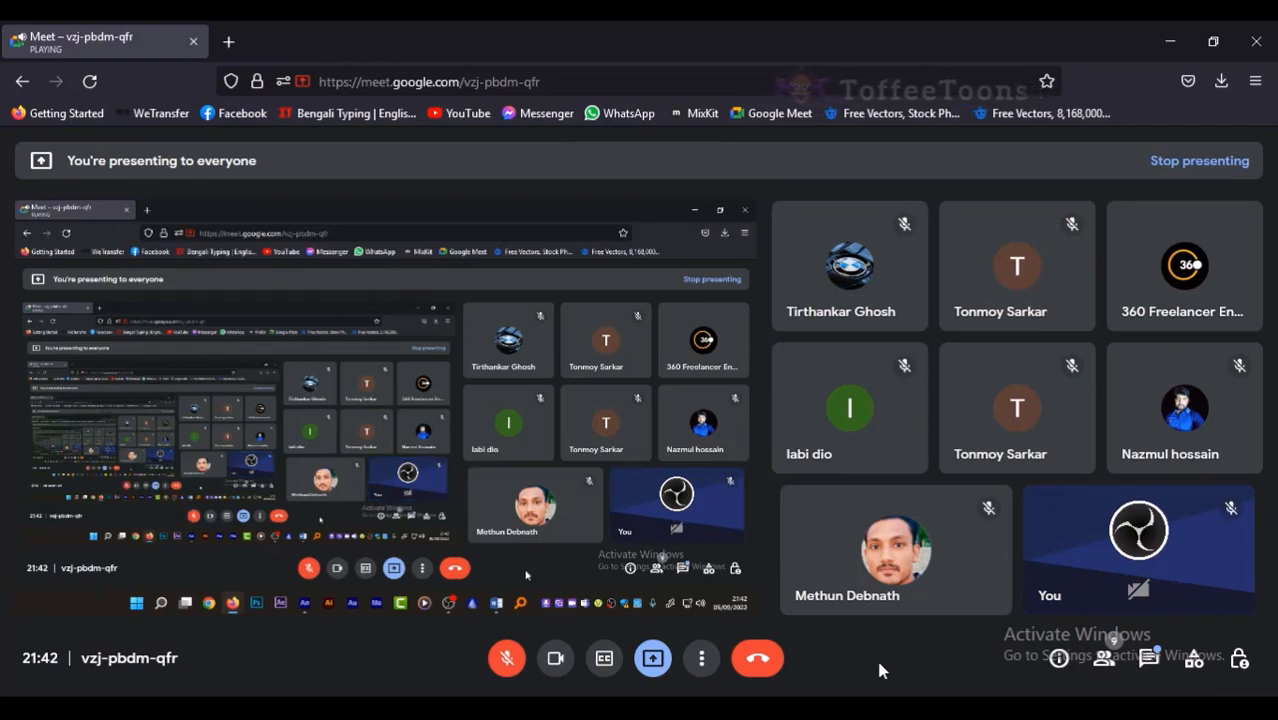
key("ctrl+d")
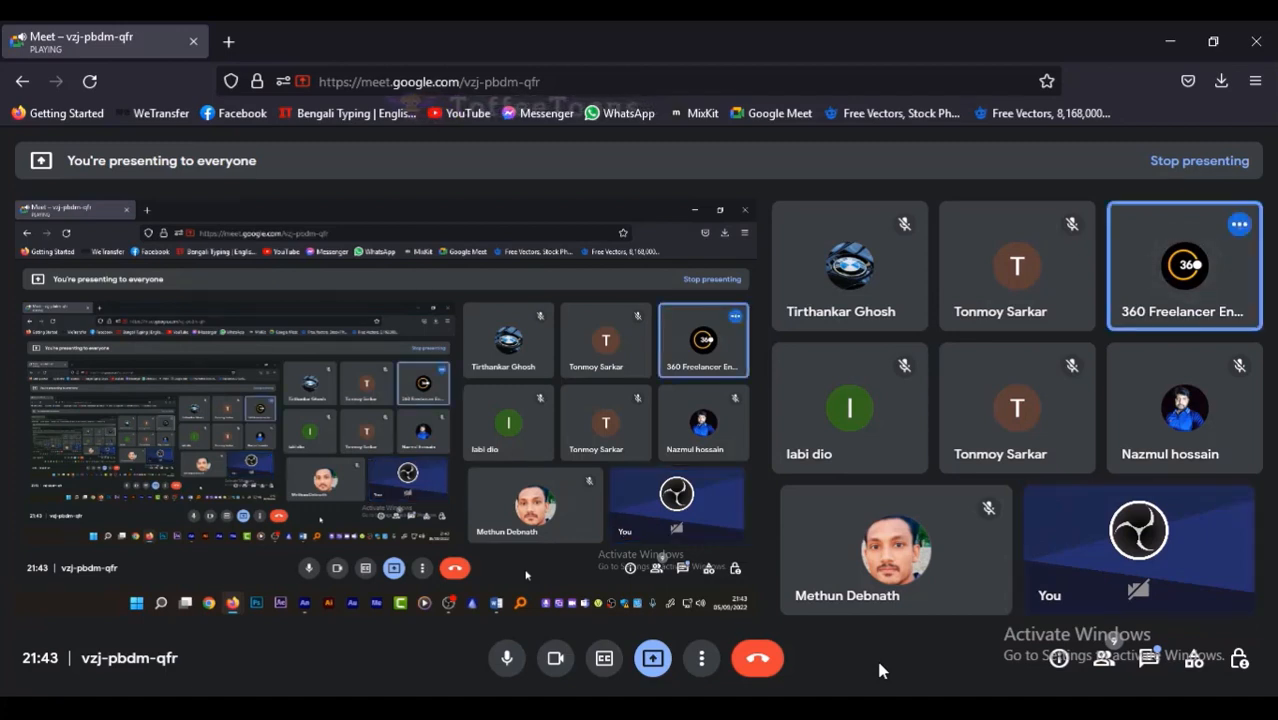
key("ctrl+d")
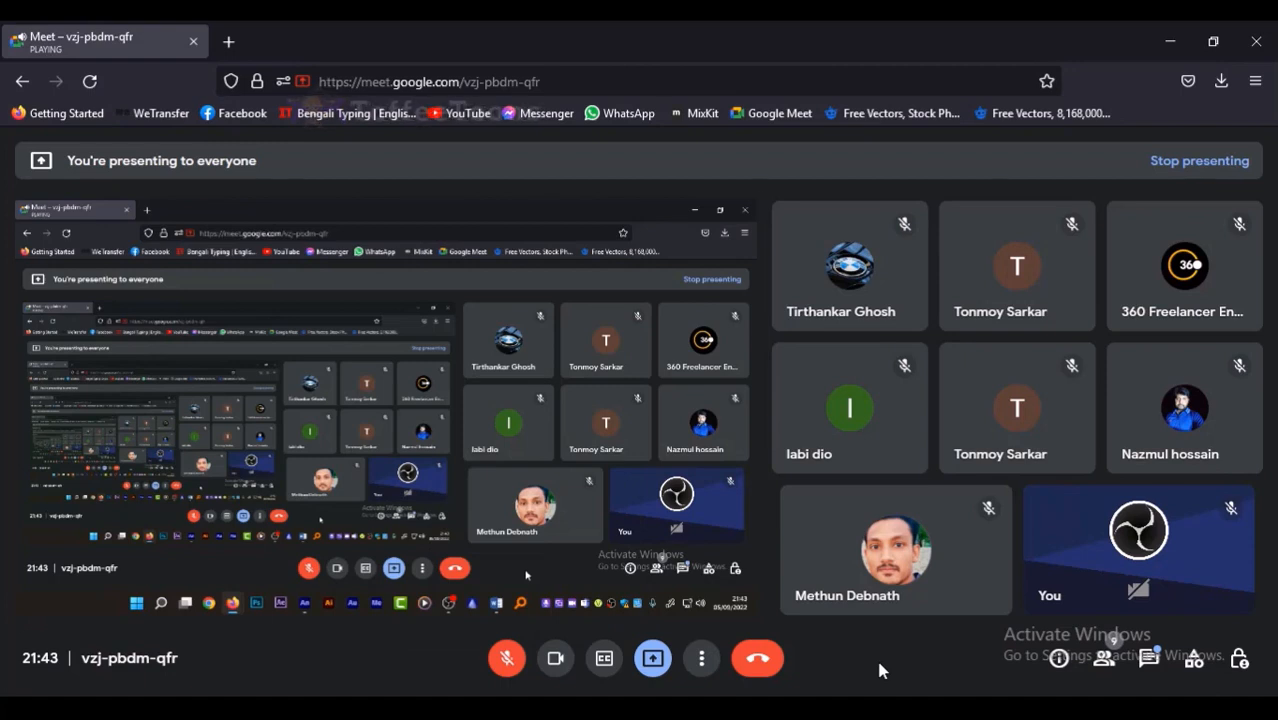
key("ctrl+d")
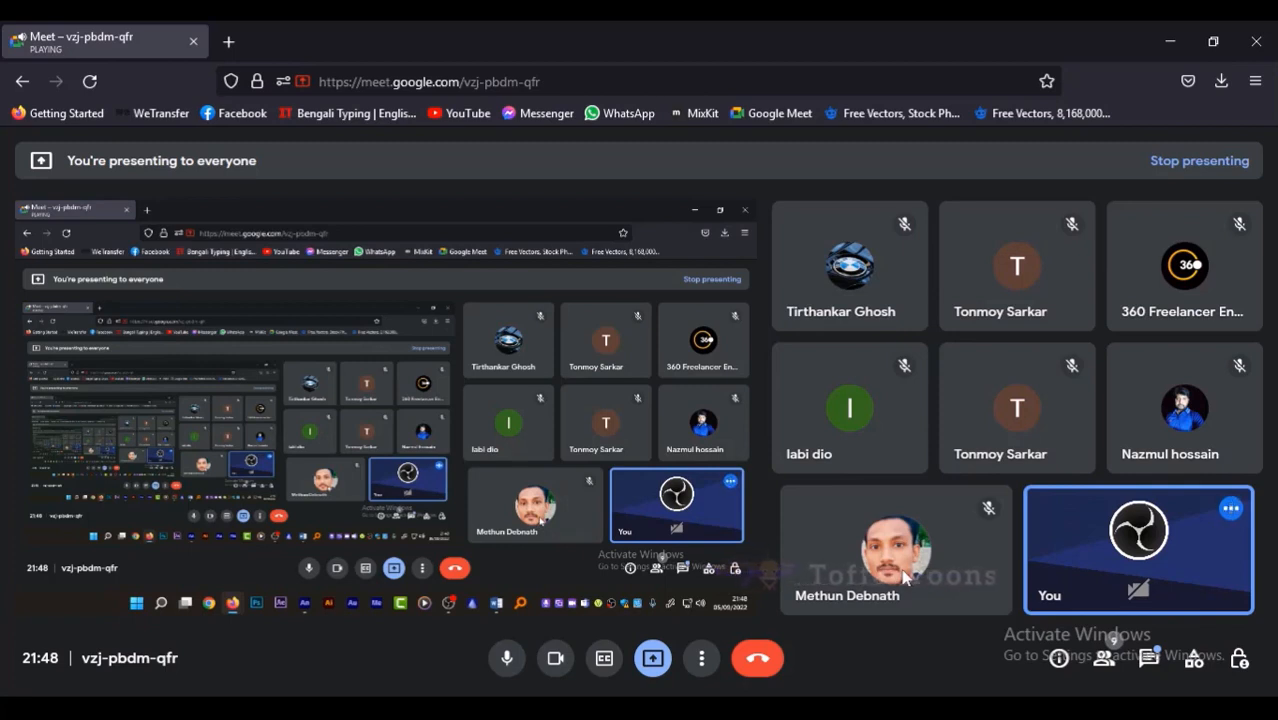
mouse_move(857, 572)
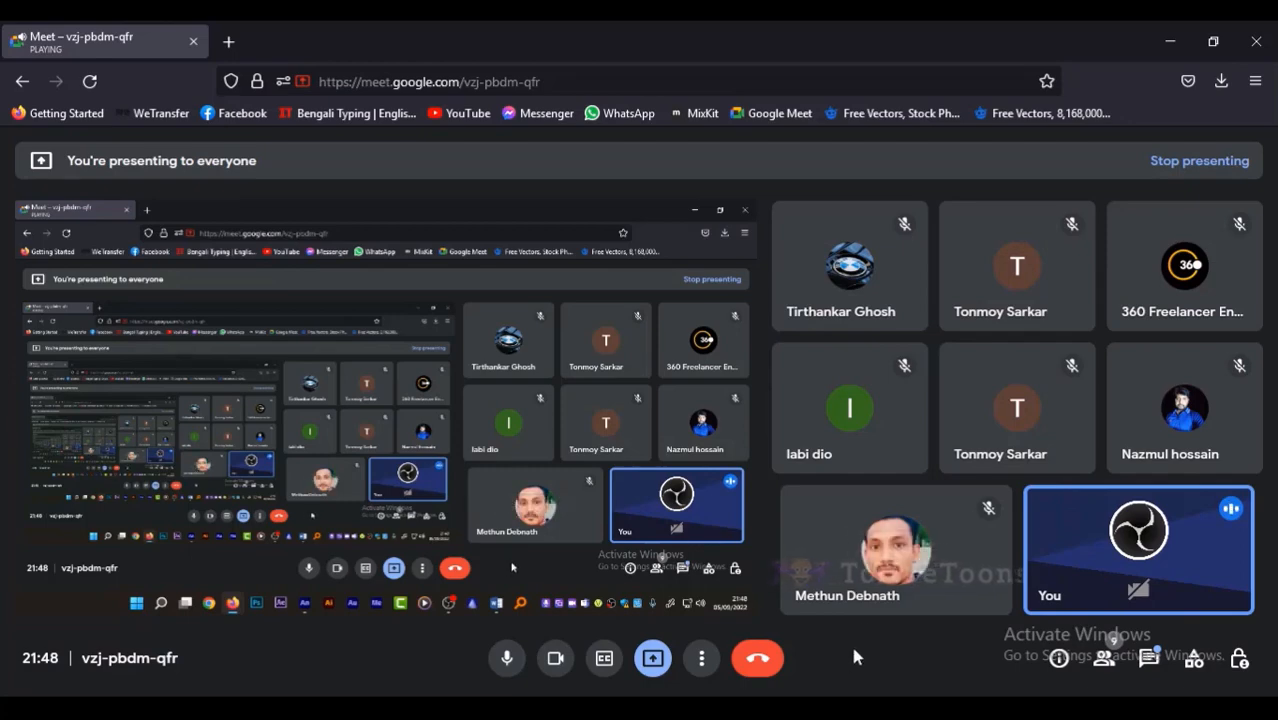